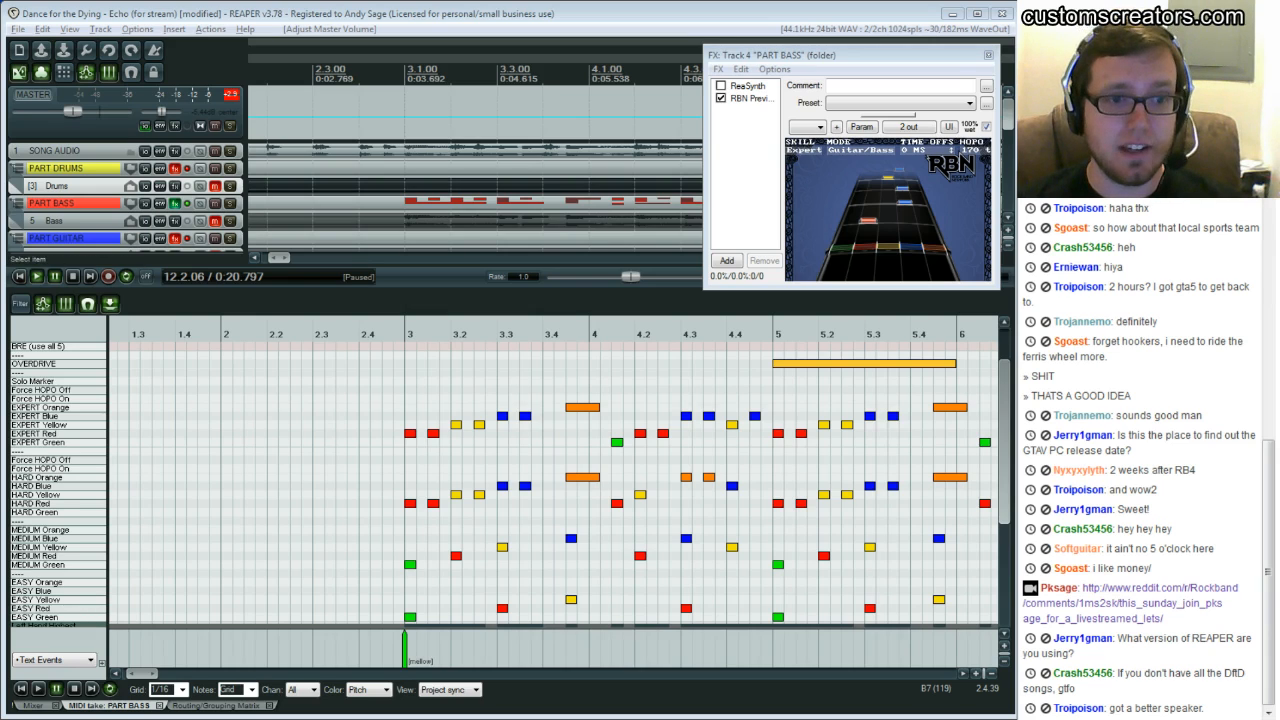
Close the current song project
{"action": "left_click", "coordinate": [392, 408]}
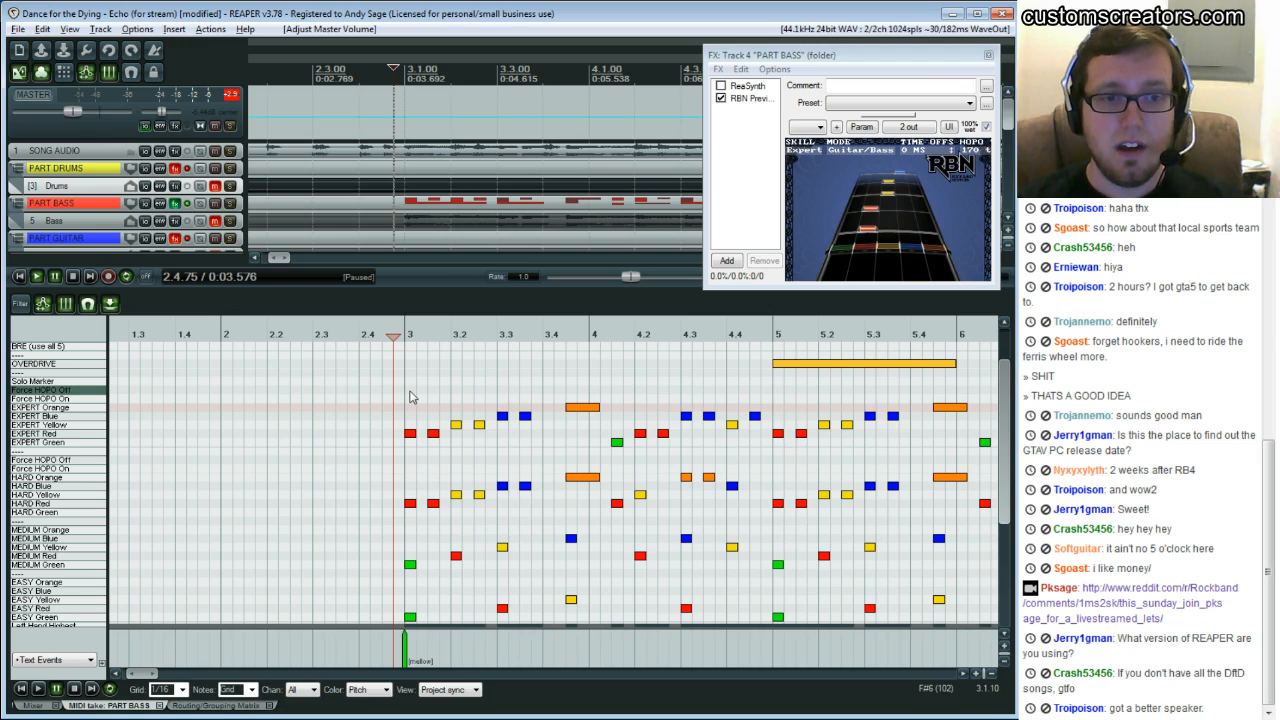
{"action": "left_click", "coordinate": [18, 30]}
{"action": "left_click", "coordinate": [60, 163]}
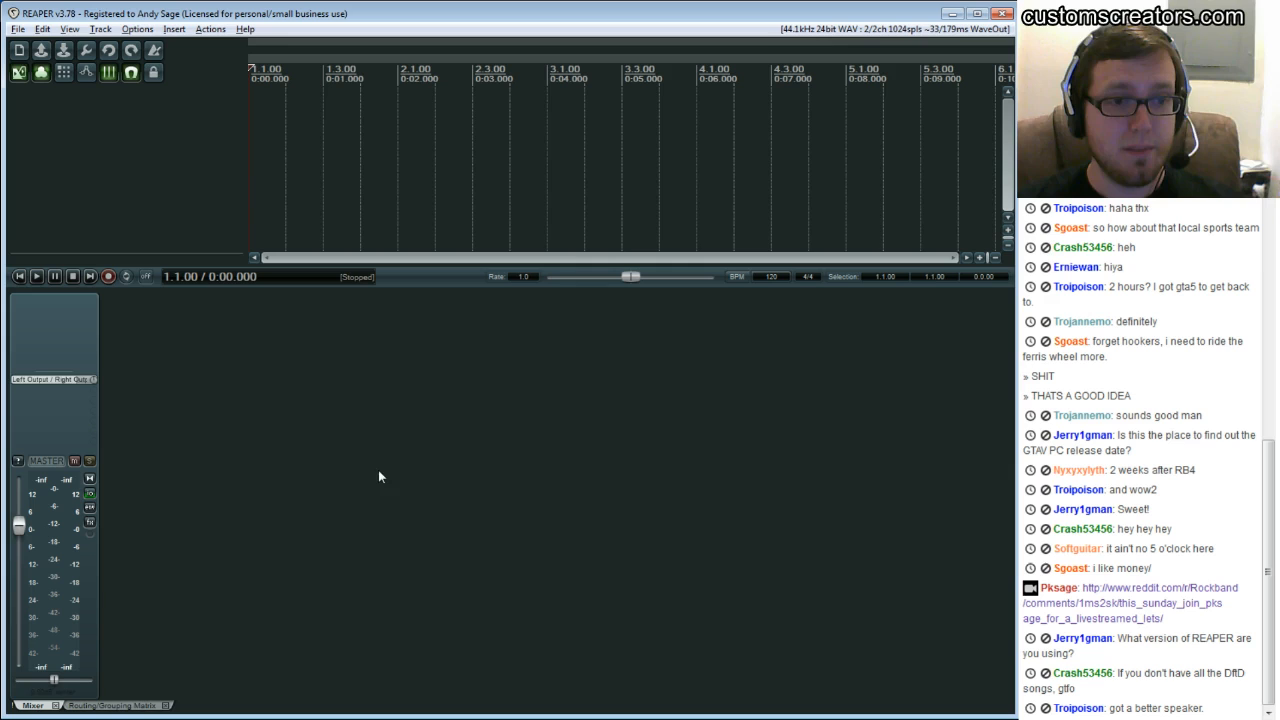
Try to start a new project from the Custom RB3 Template
{"action": "left_click", "coordinate": [18, 29]}
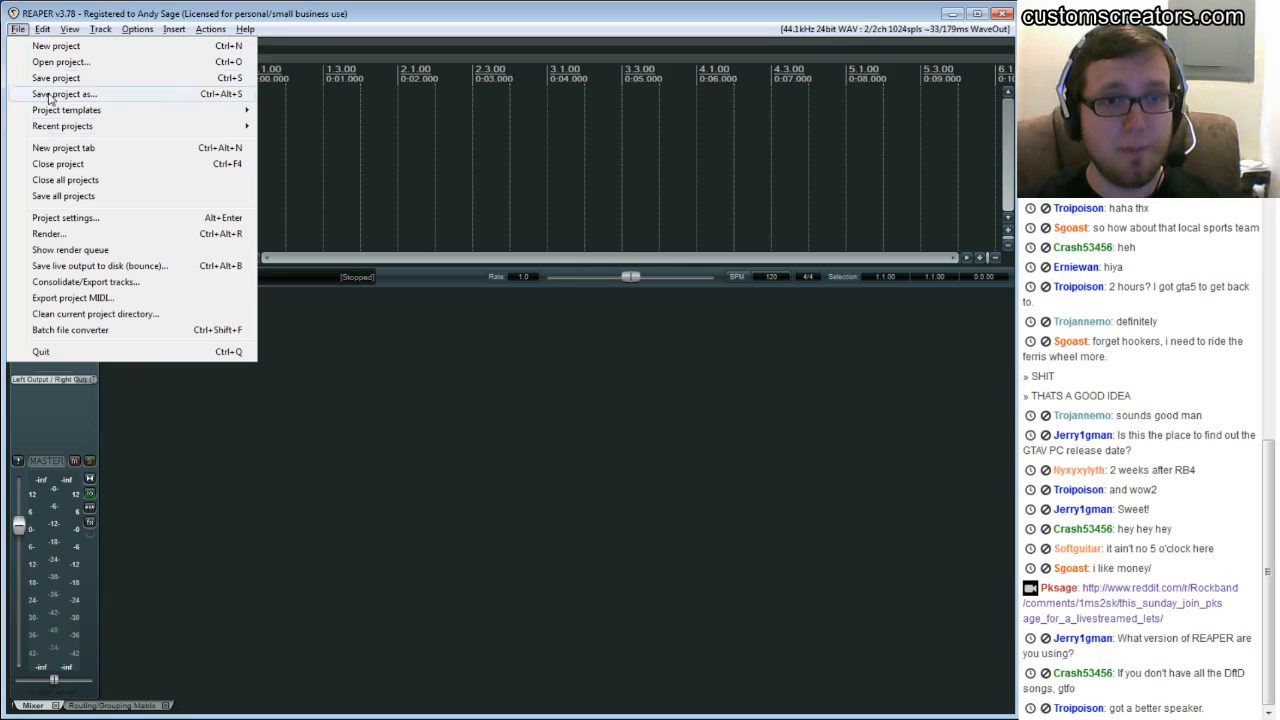
{"action": "mouse_move", "coordinate": [98, 119]}
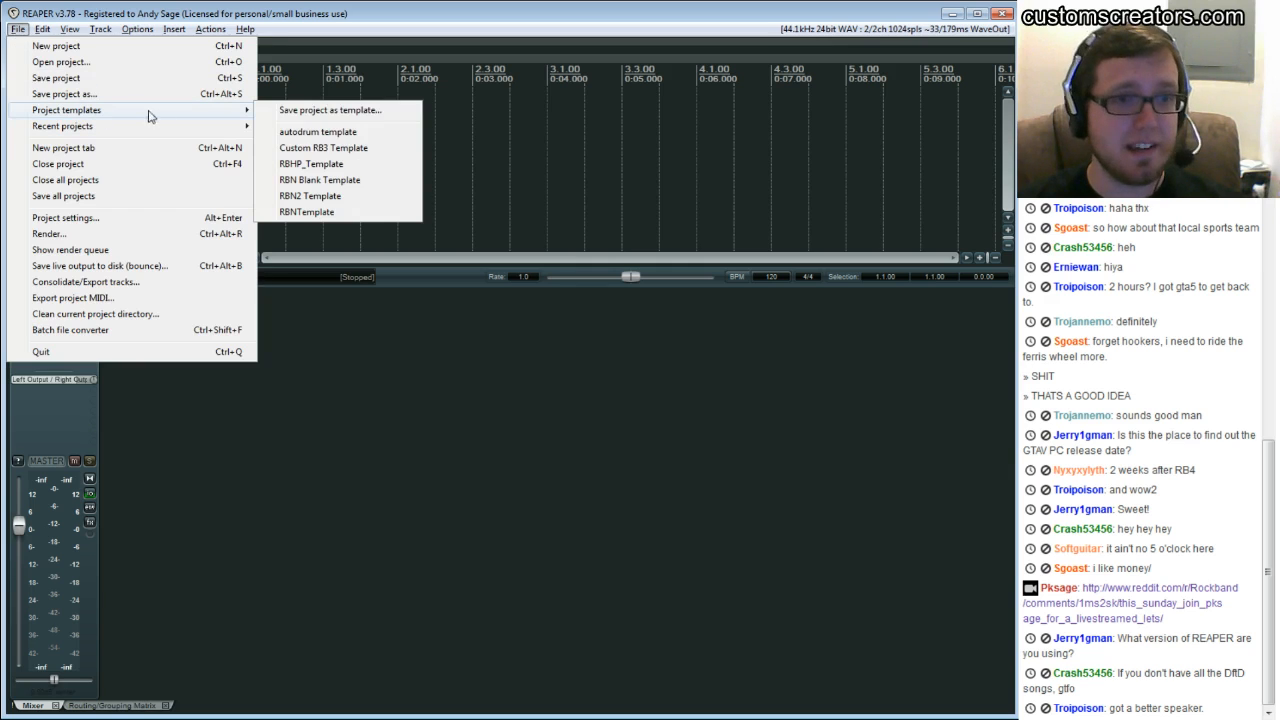
{"action": "left_click", "coordinate": [334, 150]}
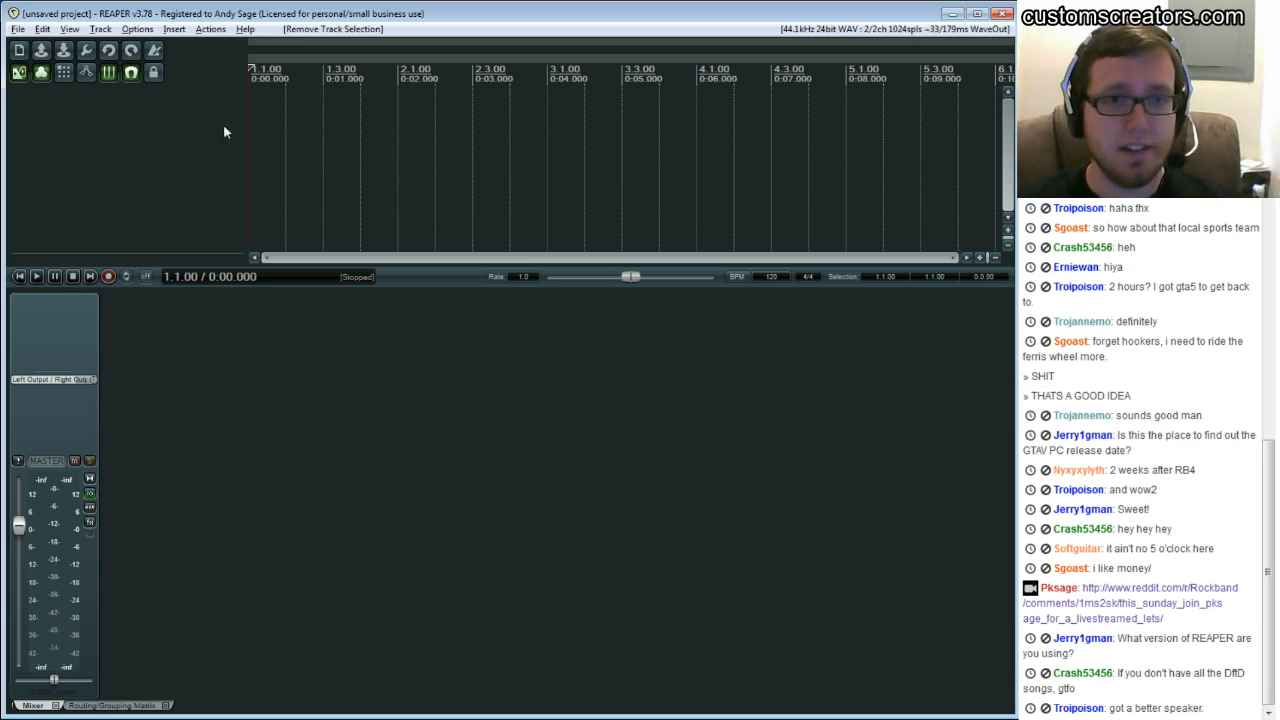
Create a new project from the Custom RB3 Template without saving the current project
{"action": "left_click", "coordinate": [20, 30]}
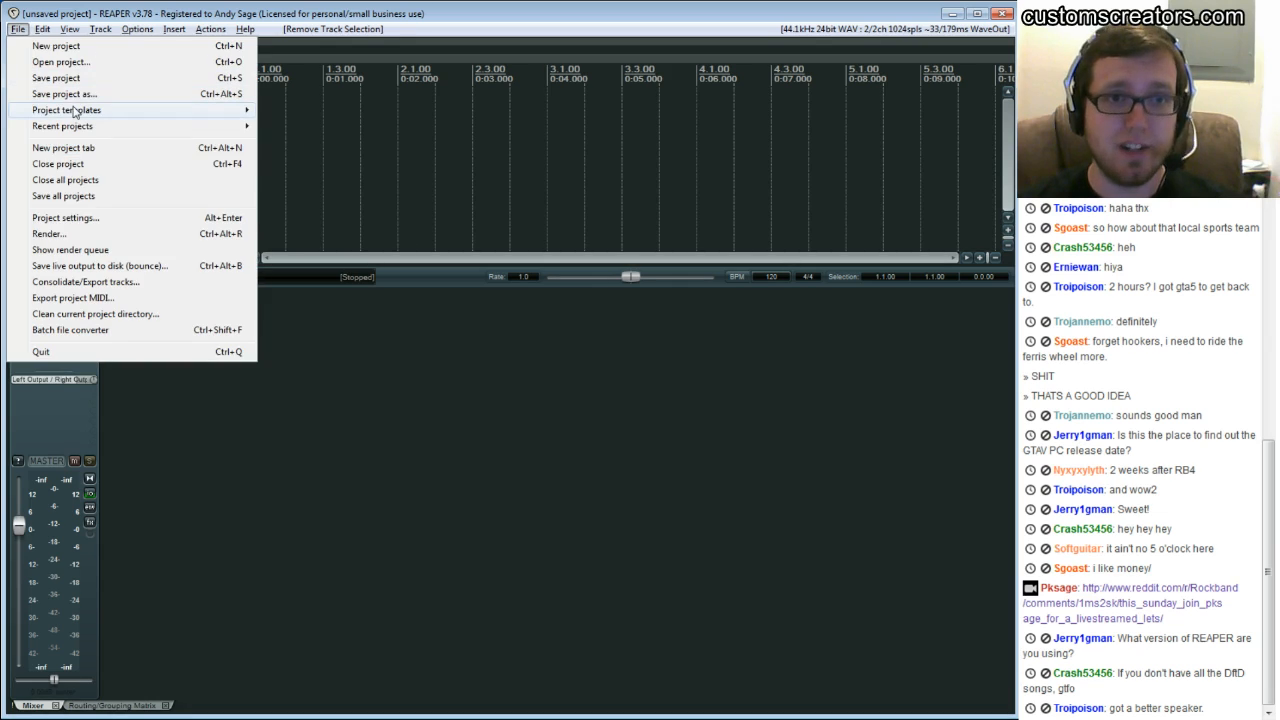
{"action": "mouse_move", "coordinate": [102, 110]}
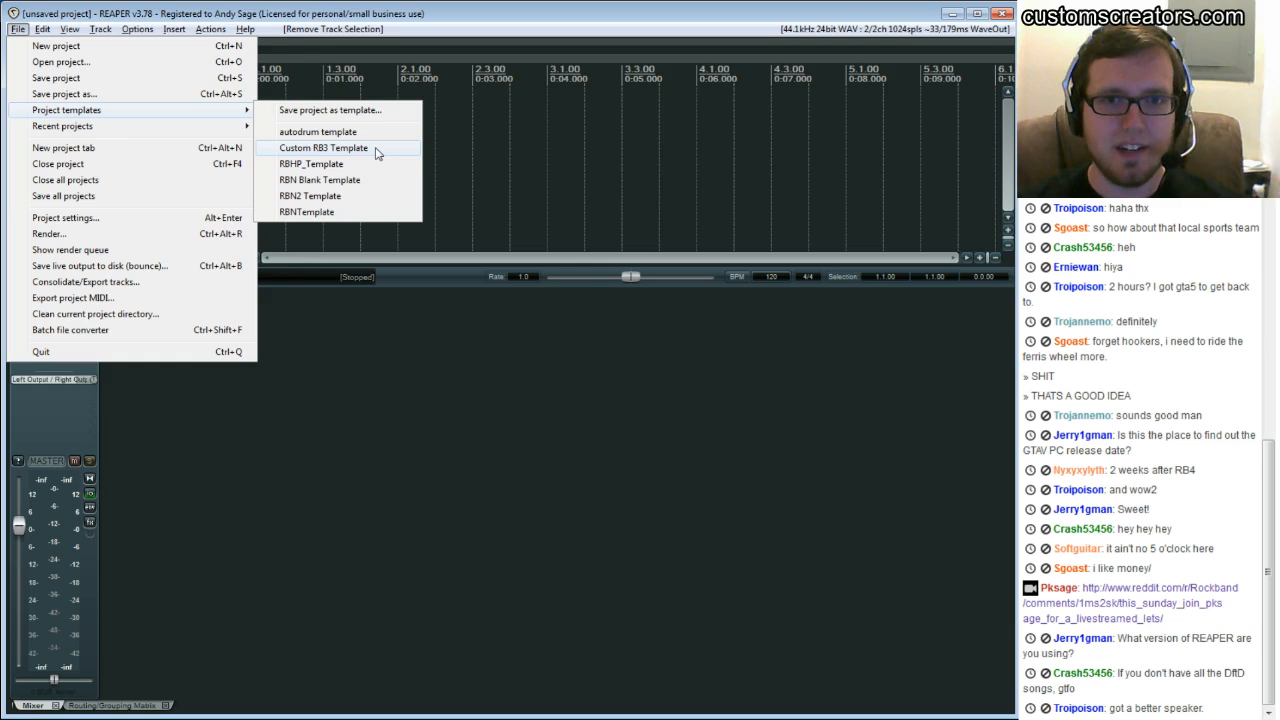
{"action": "left_click", "coordinate": [378, 152]}
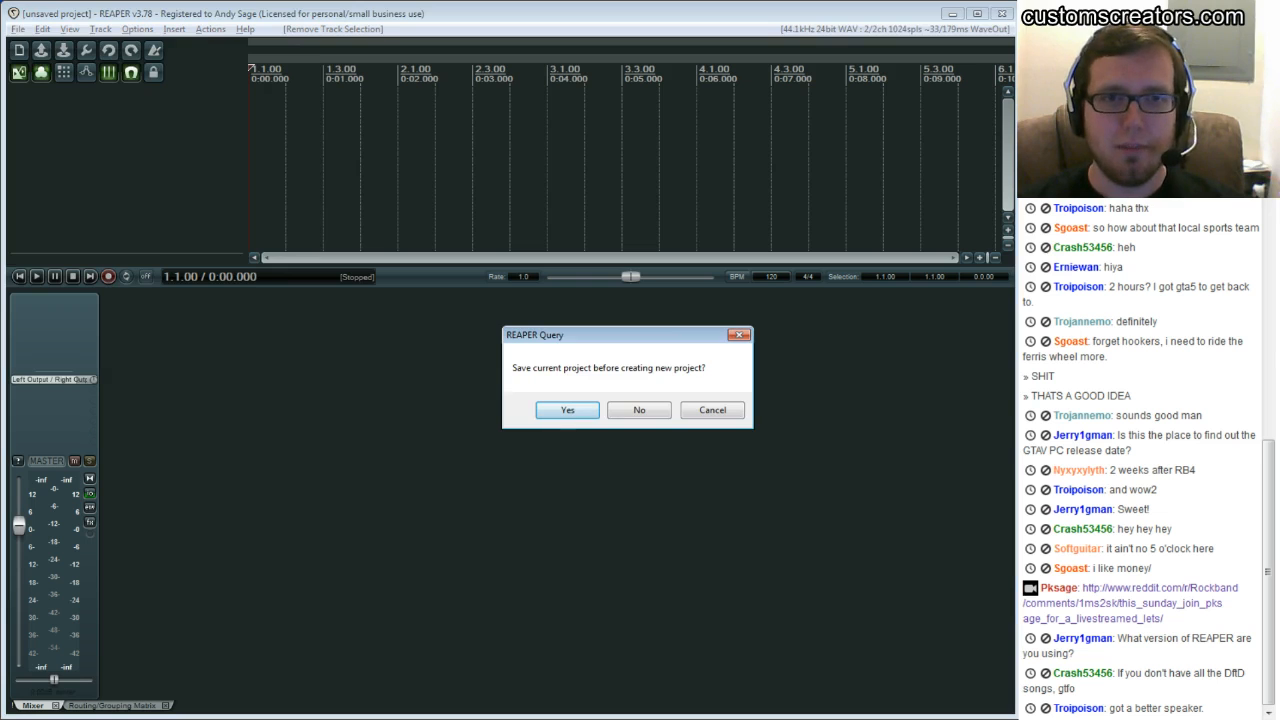
{"action": "left_click", "coordinate": [639, 410]}
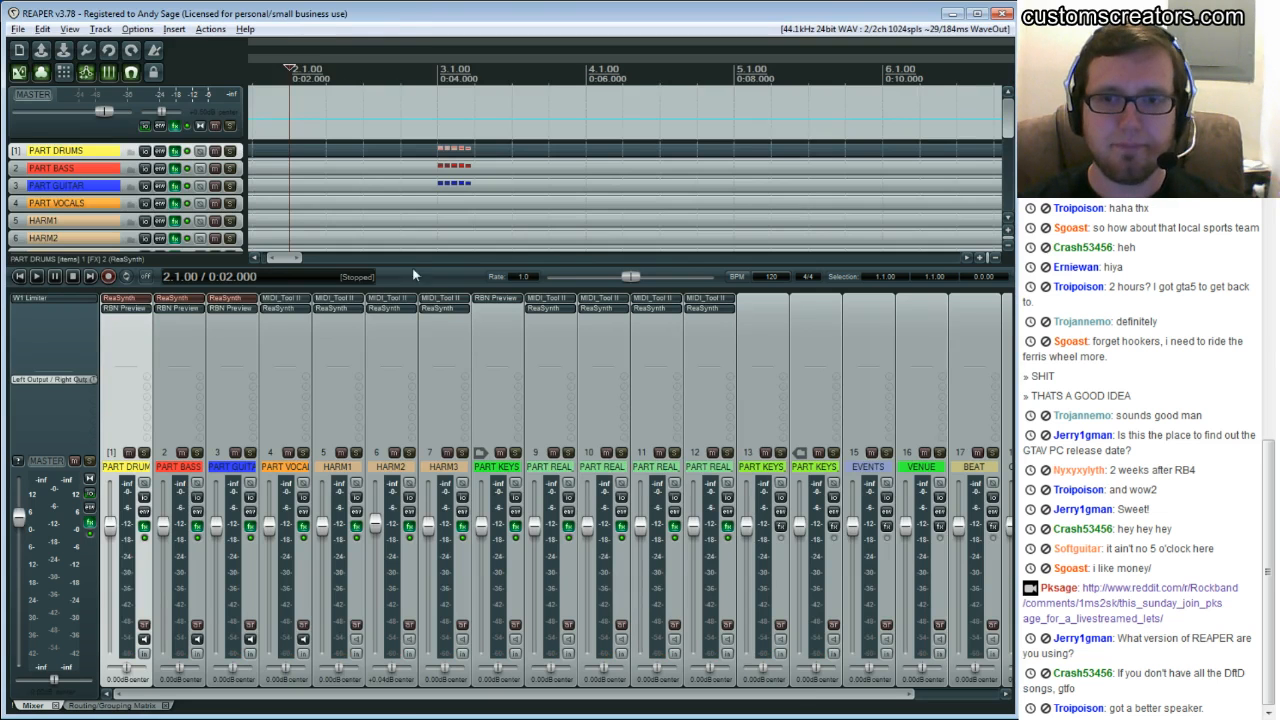
Examine the template's tracks from PART DRUMS down to COUNTIN and SONG AUDIO
{"action": "scroll", "coordinate": [333, 163], "scroll_direction": "down", "scroll_amount": 2}
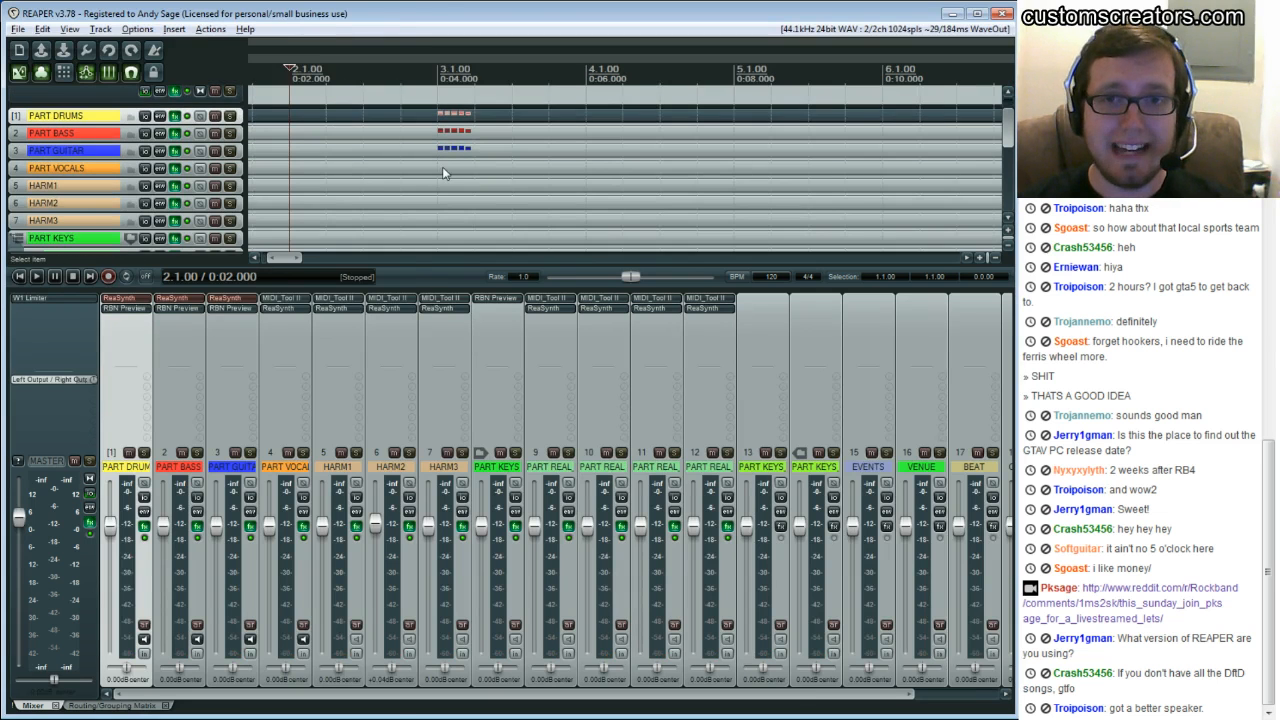
{"action": "scroll", "coordinate": [443, 174], "scroll_direction": "up", "scroll_amount": 1}
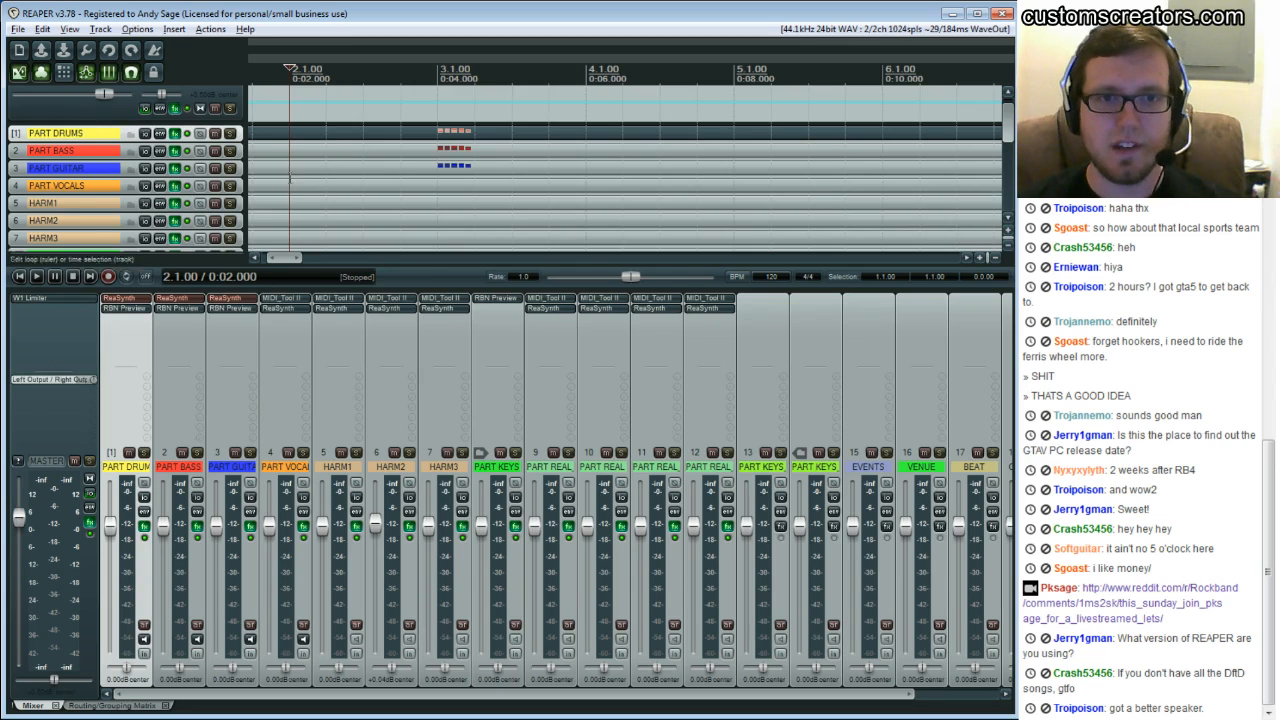
{"action": "scroll", "coordinate": [313, 188], "scroll_direction": "down", "scroll_amount": 2}
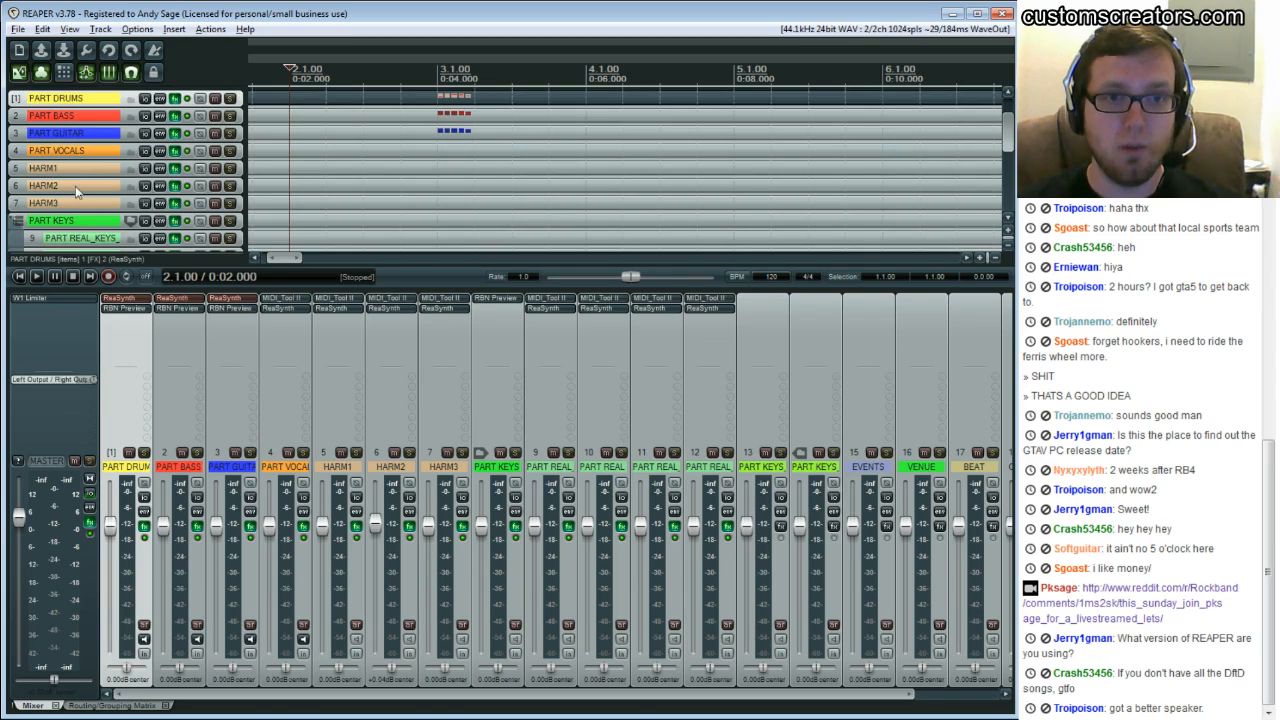
{"action": "scroll", "coordinate": [361, 144], "scroll_direction": "down", "scroll_amount": 3}
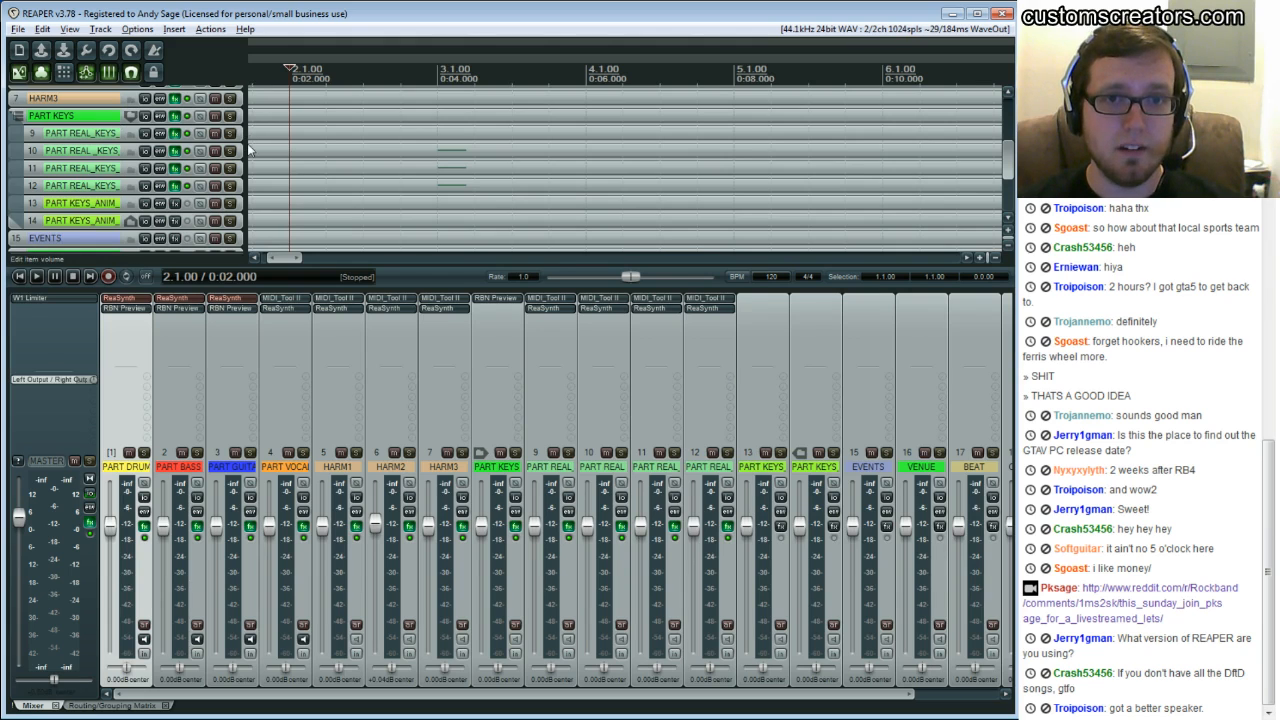
{"action": "left_click_drag", "start_coordinate": [249, 145], "coordinate": [512, 128]}
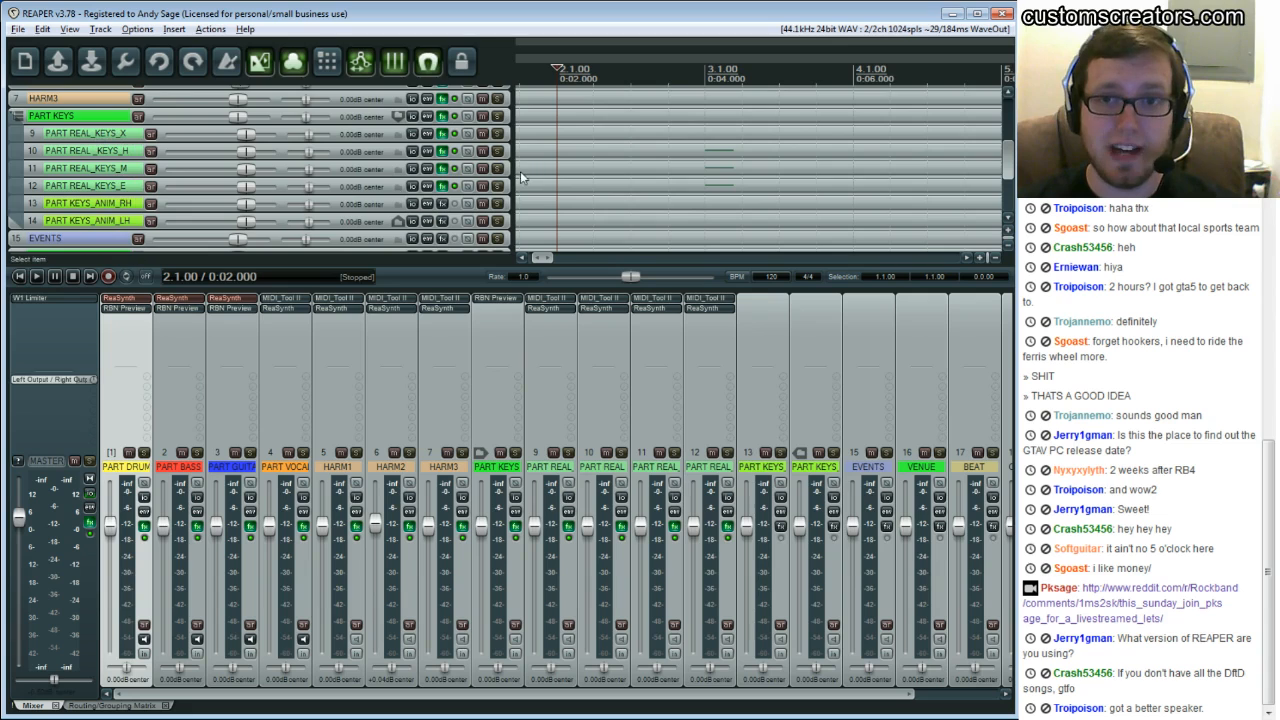
{"action": "left_click_drag", "start_coordinate": [512, 175], "coordinate": [247, 168]}
{"action": "scroll", "coordinate": [342, 178], "scroll_direction": "down", "scroll_amount": 3}
{"action": "scroll", "coordinate": [342, 178], "scroll_direction": "down", "scroll_amount": 1}
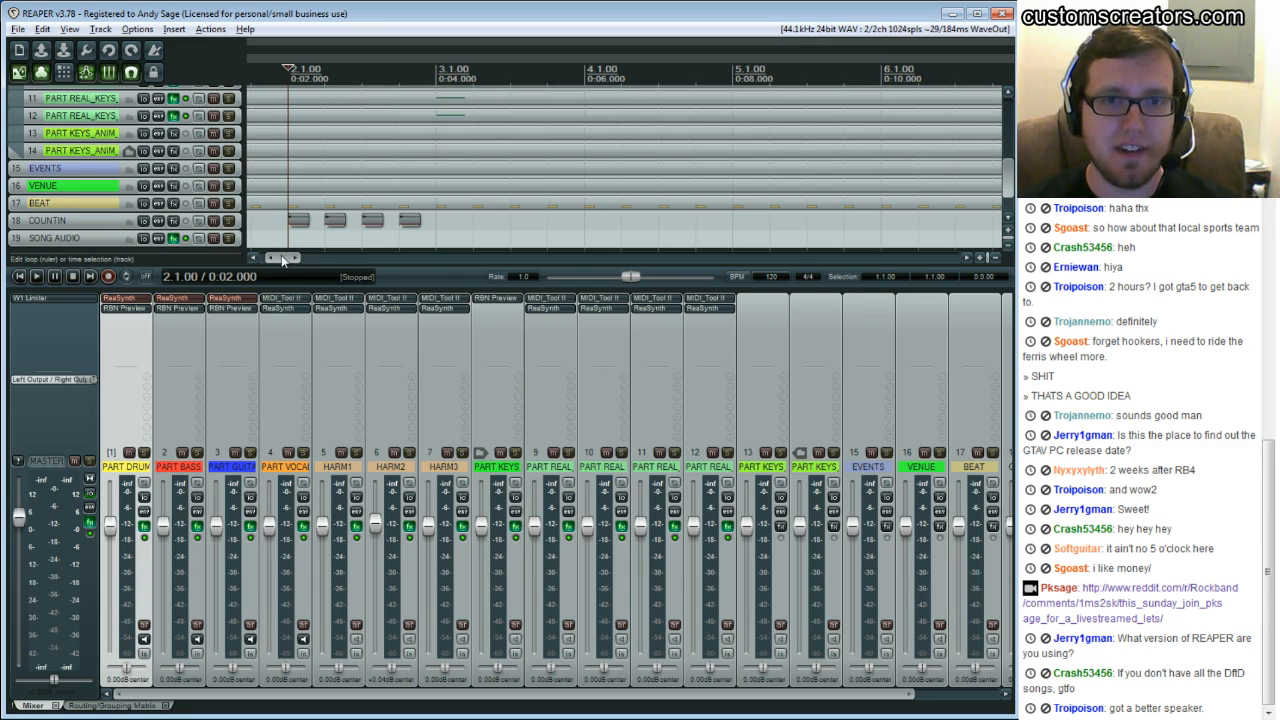
{"action": "left_click_drag", "start_coordinate": [283, 260], "coordinate": [276, 260]}
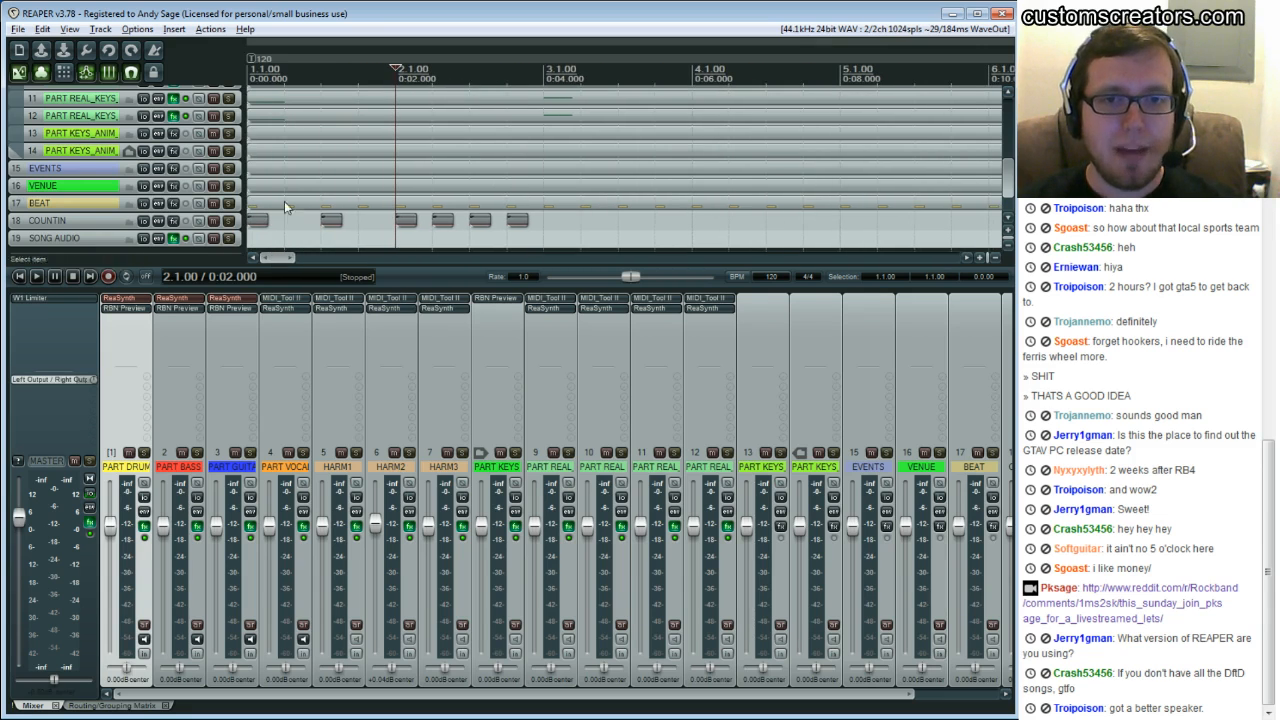
{"action": "scroll", "coordinate": [284, 201], "scroll_direction": "down", "scroll_amount": 1}
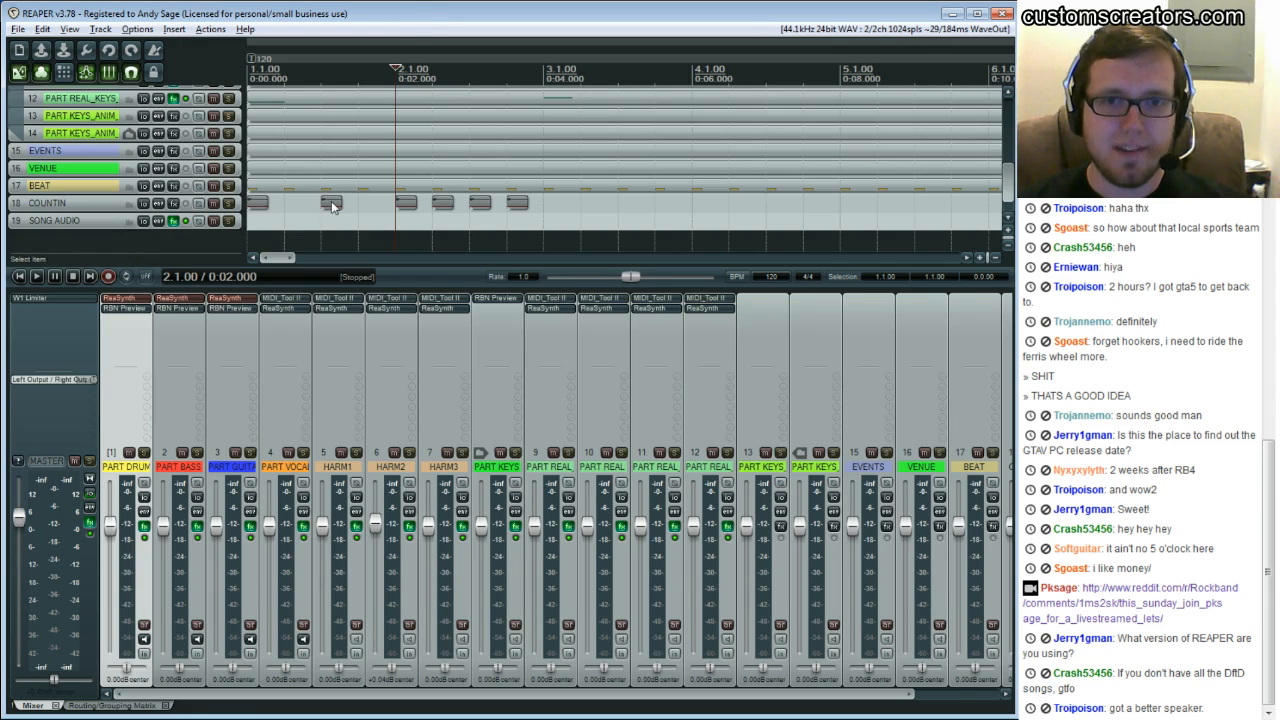
Play the count-in from the project start, pause playback and return the cursor to the start
{"action": "left_click", "coordinate": [326, 200]}
{"action": "left_click", "coordinate": [359, 203]}
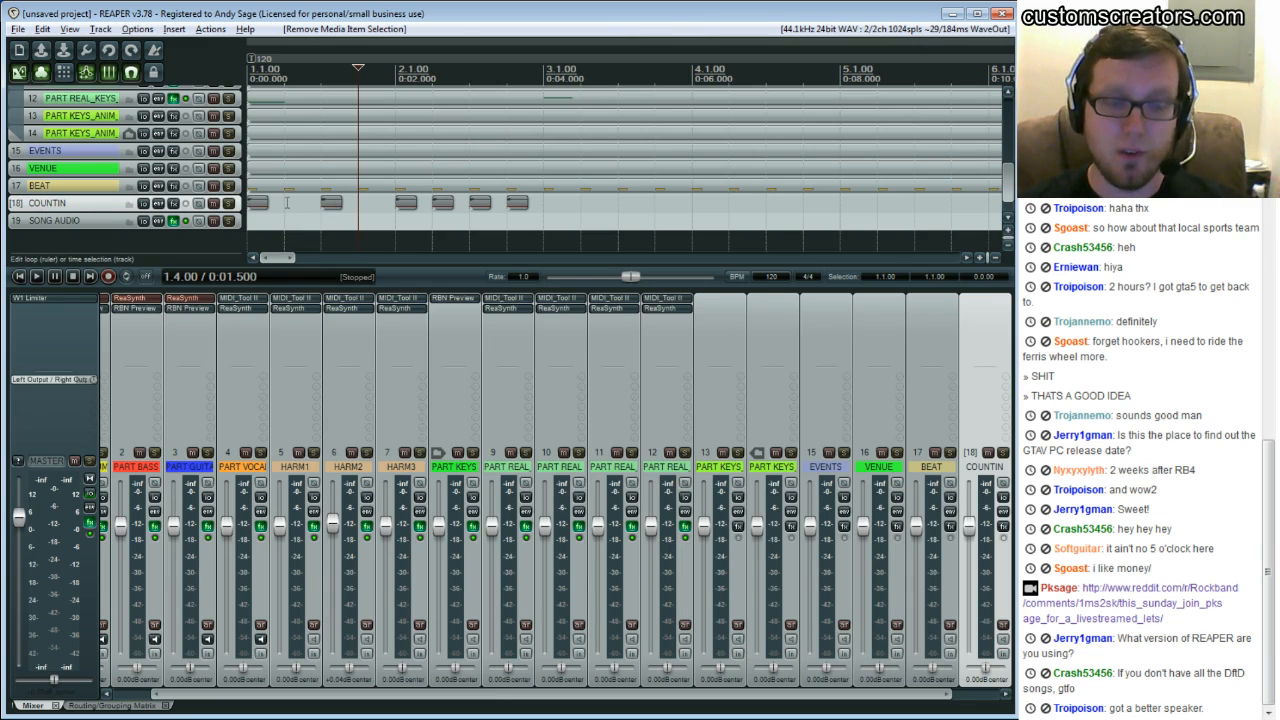
{"action": "left_click", "coordinate": [285, 203]}
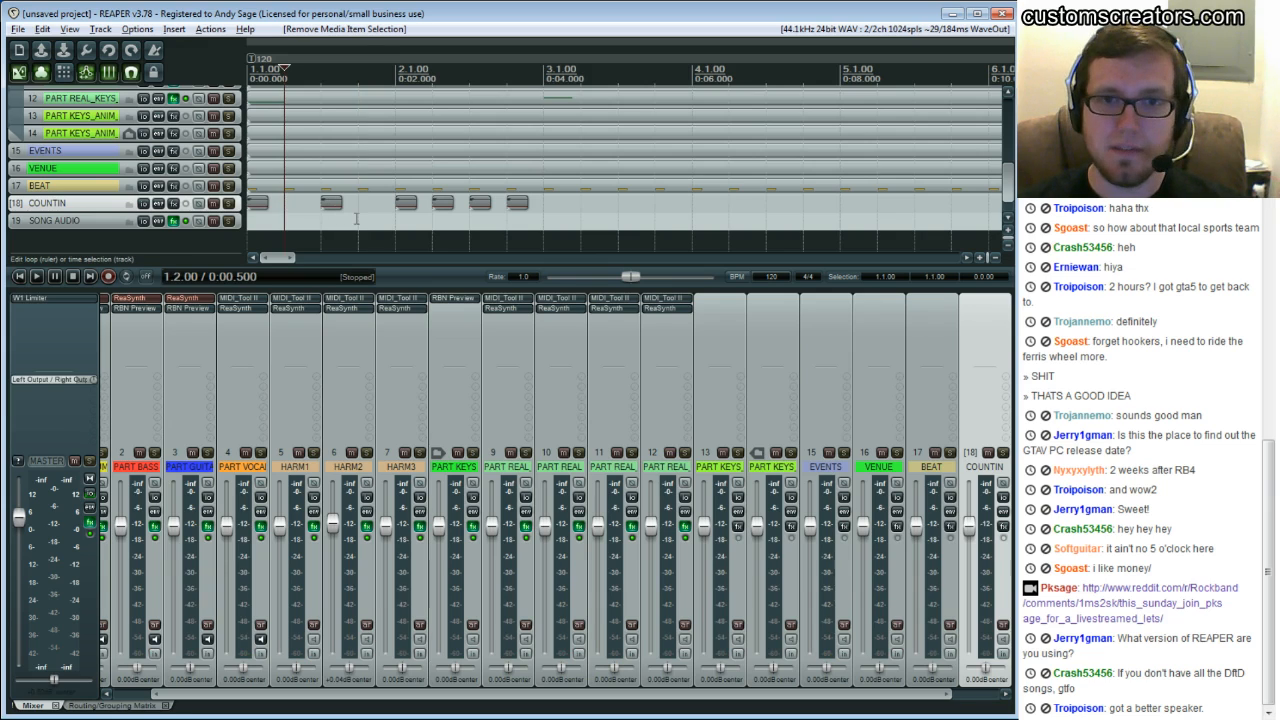
{"action": "key", "text": "space"}
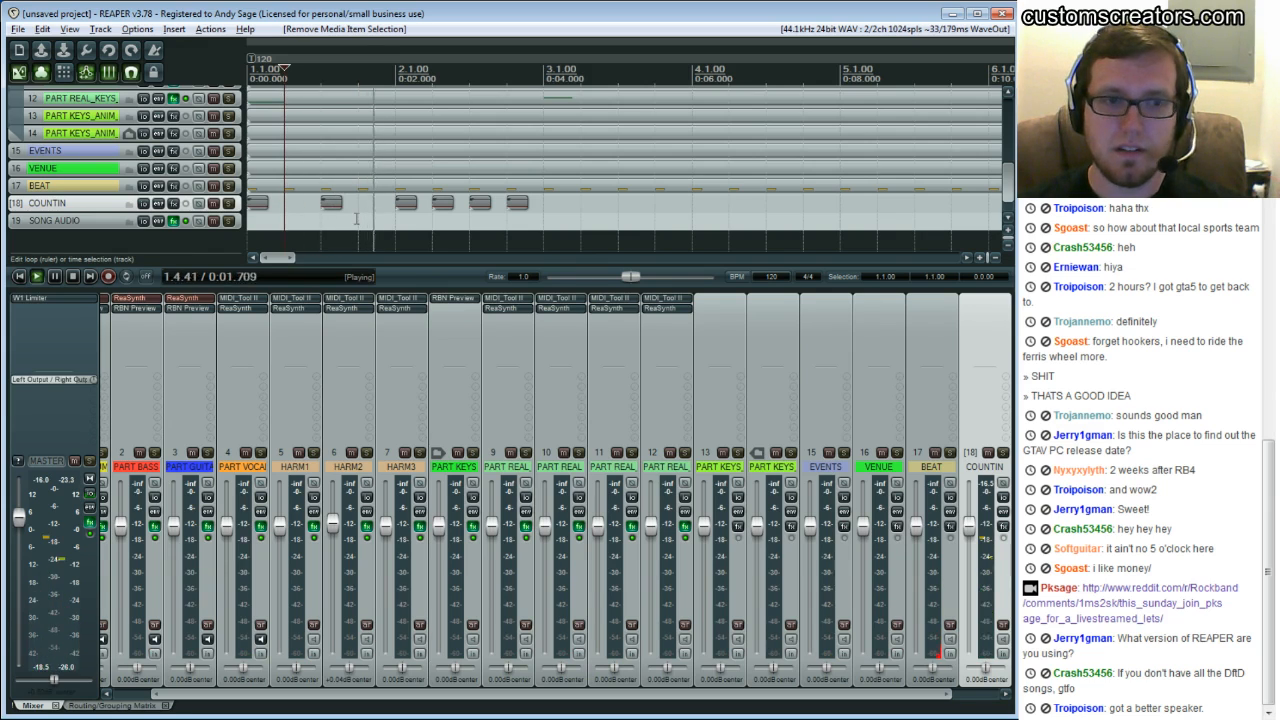
{"action": "key", "text": "ctrl+space"}
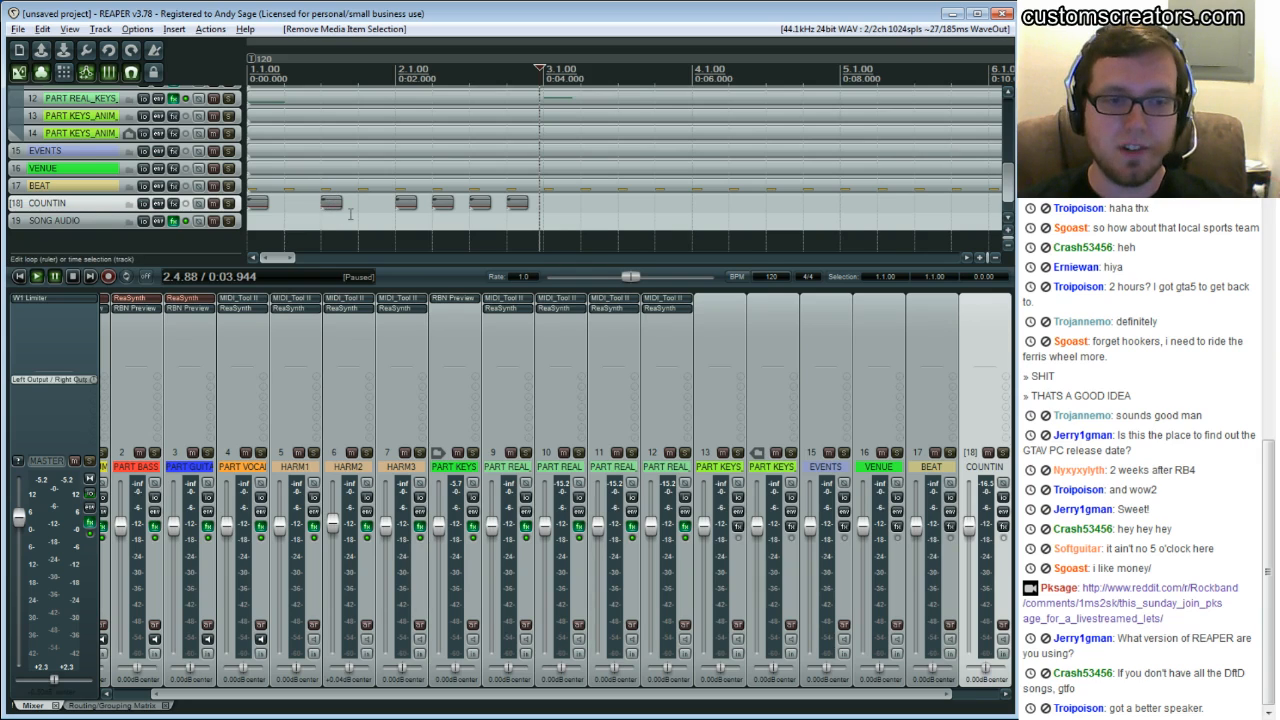
{"action": "left_click", "coordinate": [299, 221]}
{"action": "key", "text": "Home"}
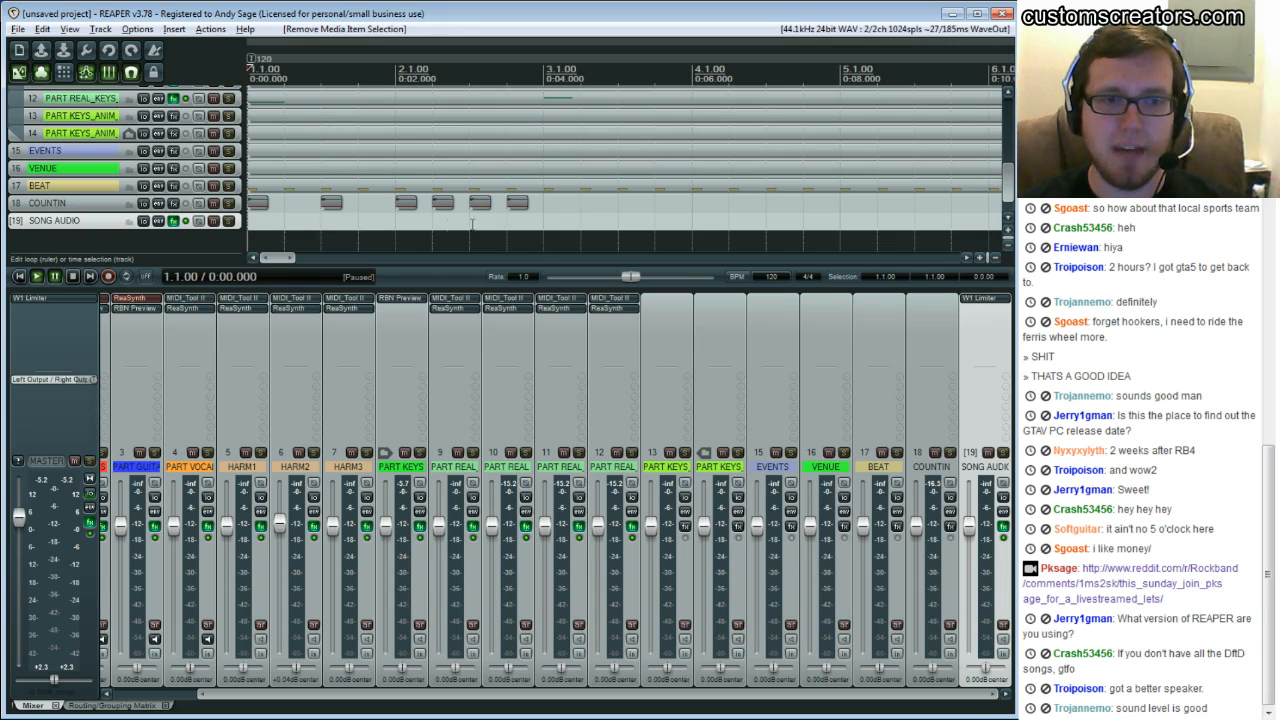
{"action": "scroll", "coordinate": [310, 170], "scroll_direction": "up", "scroll_amount": 3}
{"action": "scroll", "coordinate": [309, 170], "scroll_direction": "down", "scroll_amount": 3}
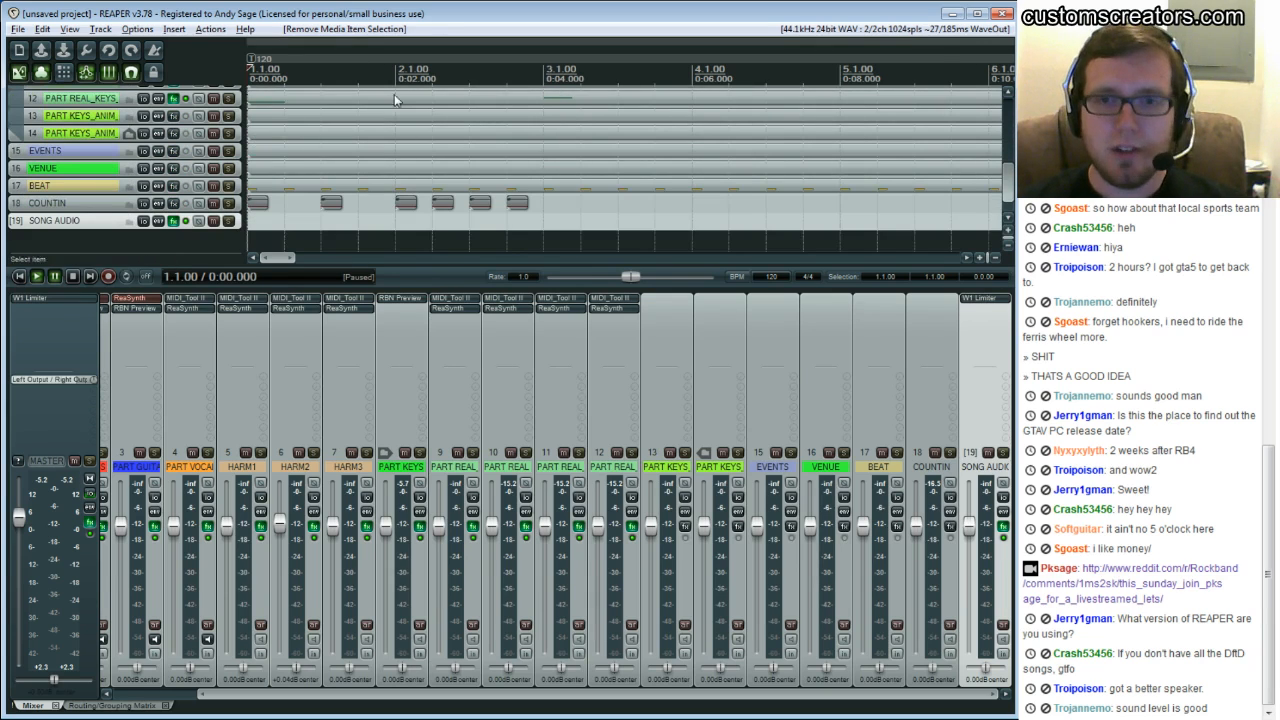
{"action": "scroll", "coordinate": [303, 178], "scroll_direction": "up", "scroll_amount": 7}
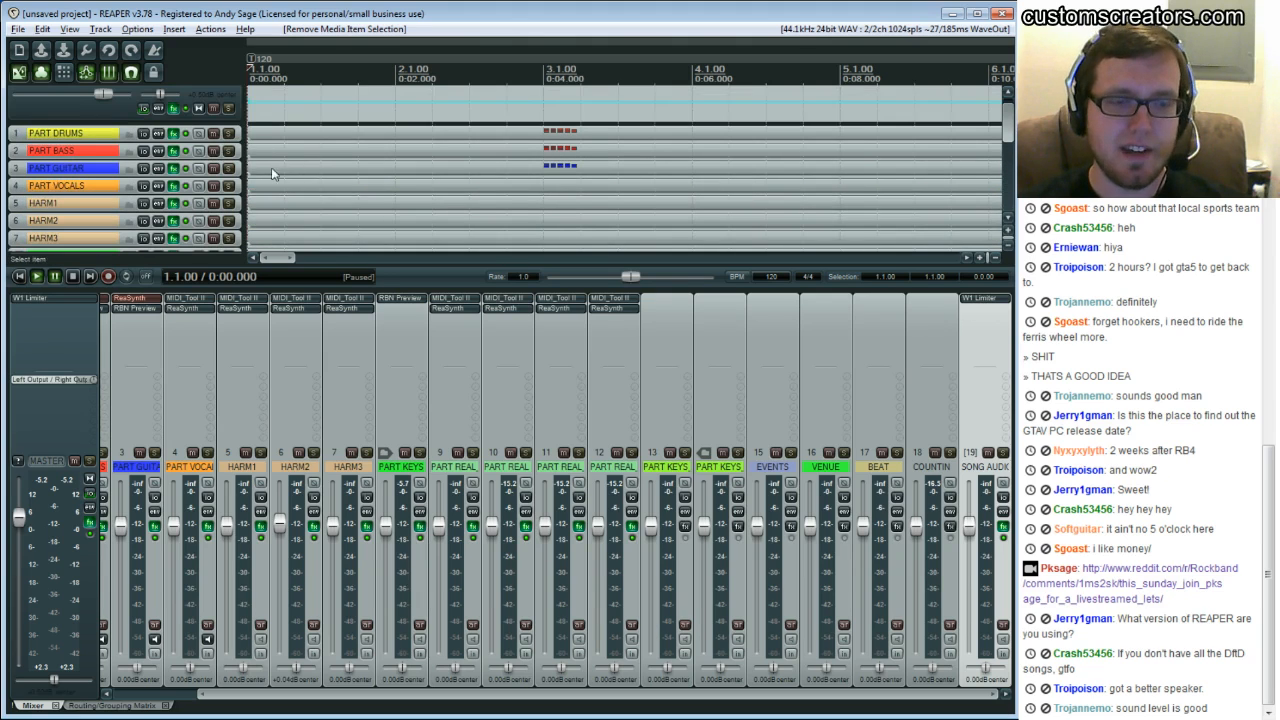
{"action": "scroll", "coordinate": [272, 152], "scroll_direction": "down", "scroll_amount": 1}
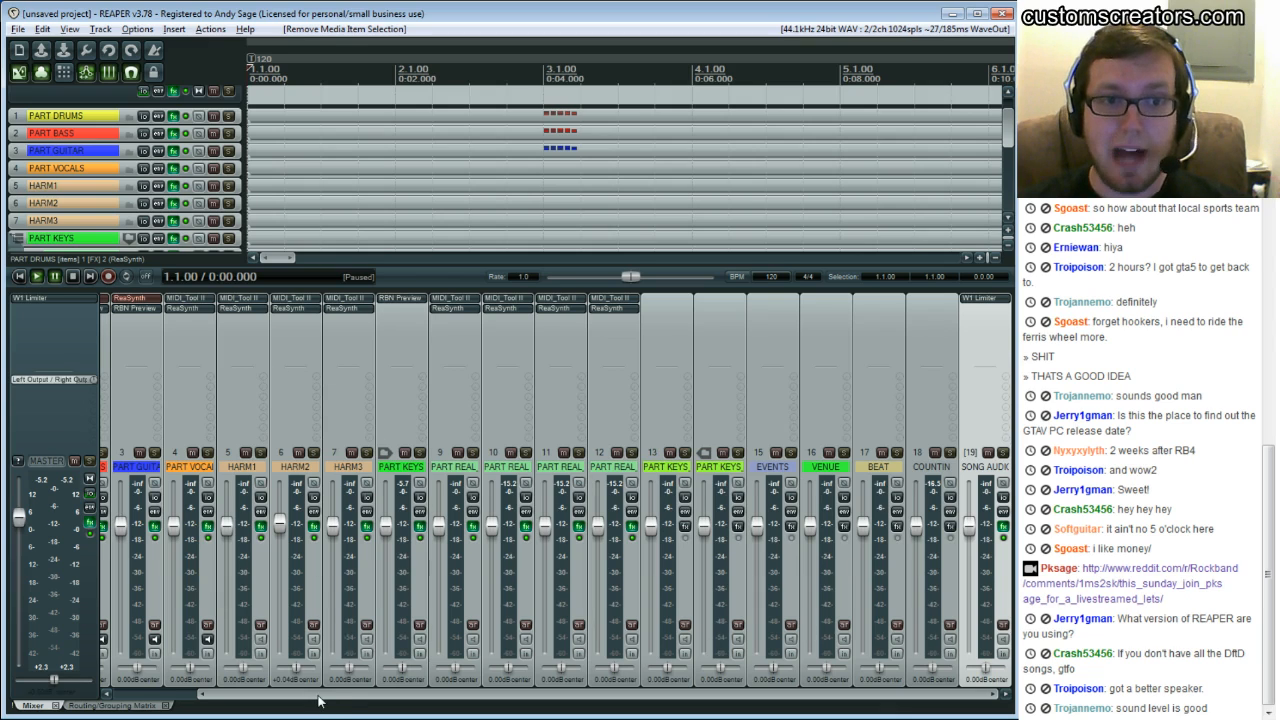
{"action": "left_click_drag", "start_coordinate": [318, 700], "coordinate": [221, 697]}
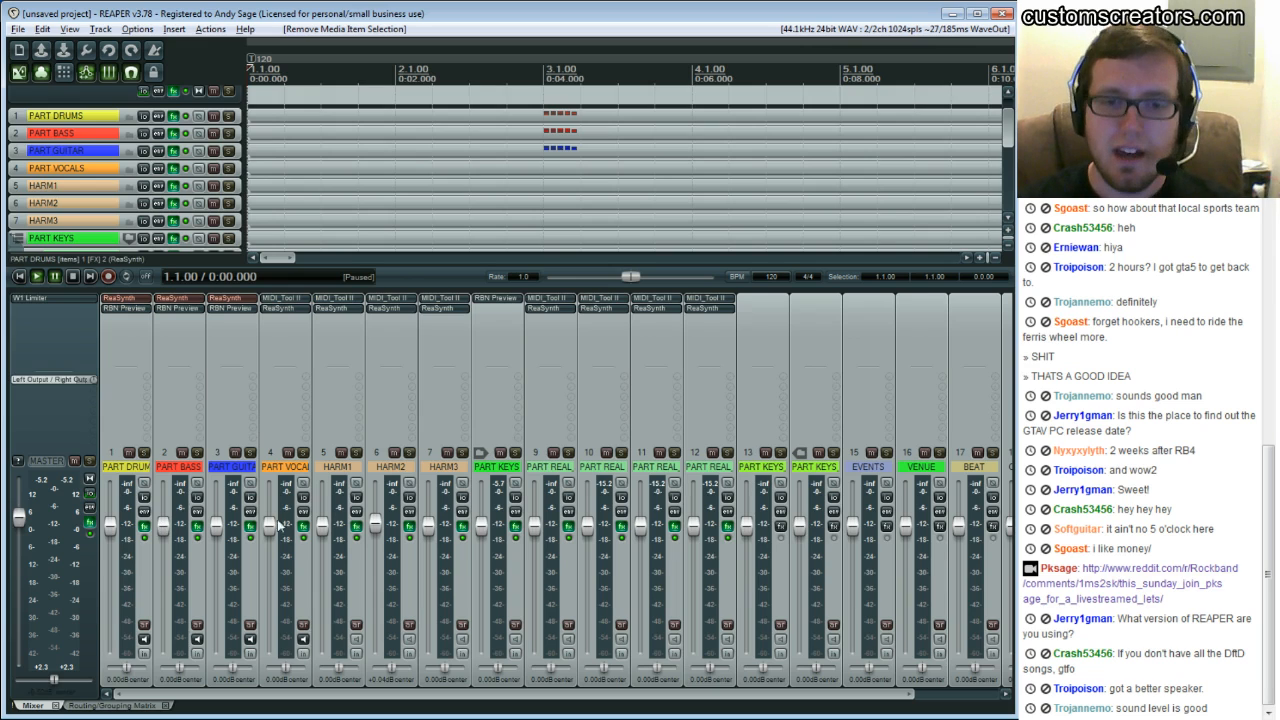
{"action": "mouse_move", "coordinate": [270, 525]}
{"action": "left_mouse_down"}
{"action": "mouse_move", "coordinate": [268, 508]}
{"action": "mouse_move", "coordinate": [271, 525]}
{"action": "left_mouse_up"}
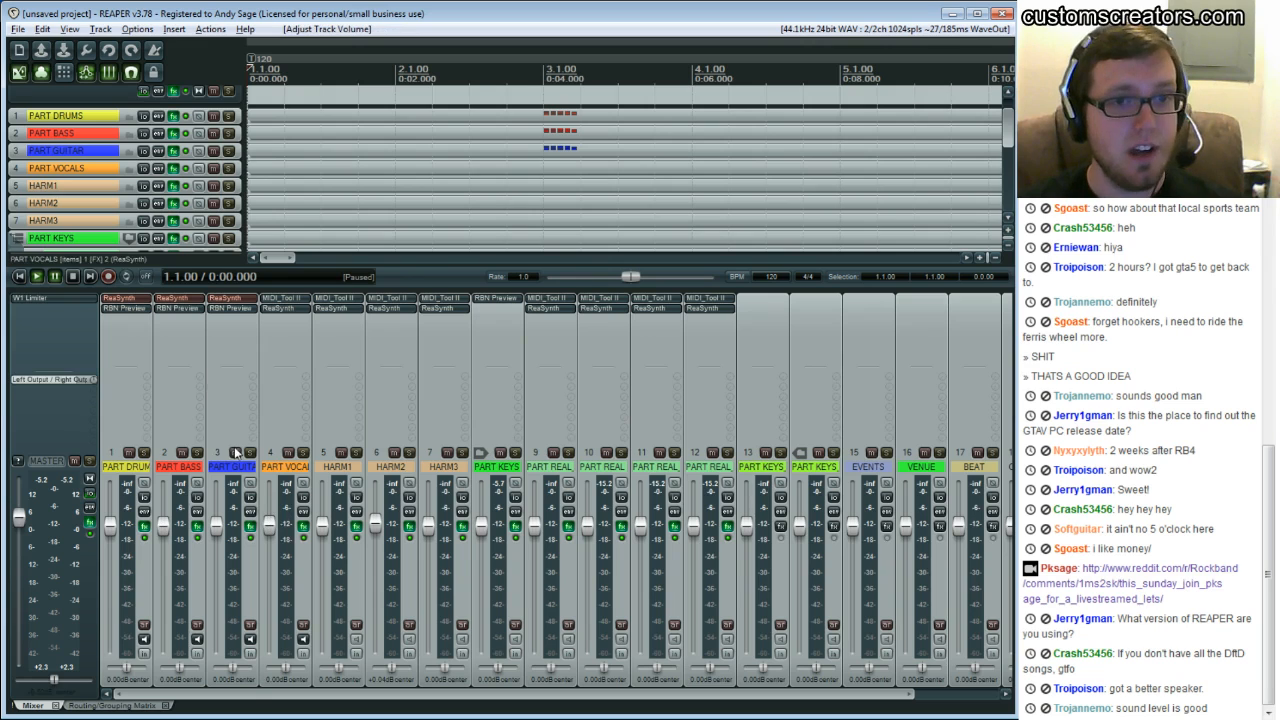
Widen the track control panel and open the PART DRUMS item in the MIDI editor
{"action": "left_click_drag", "start_coordinate": [243, 178], "coordinate": [291, 178]}
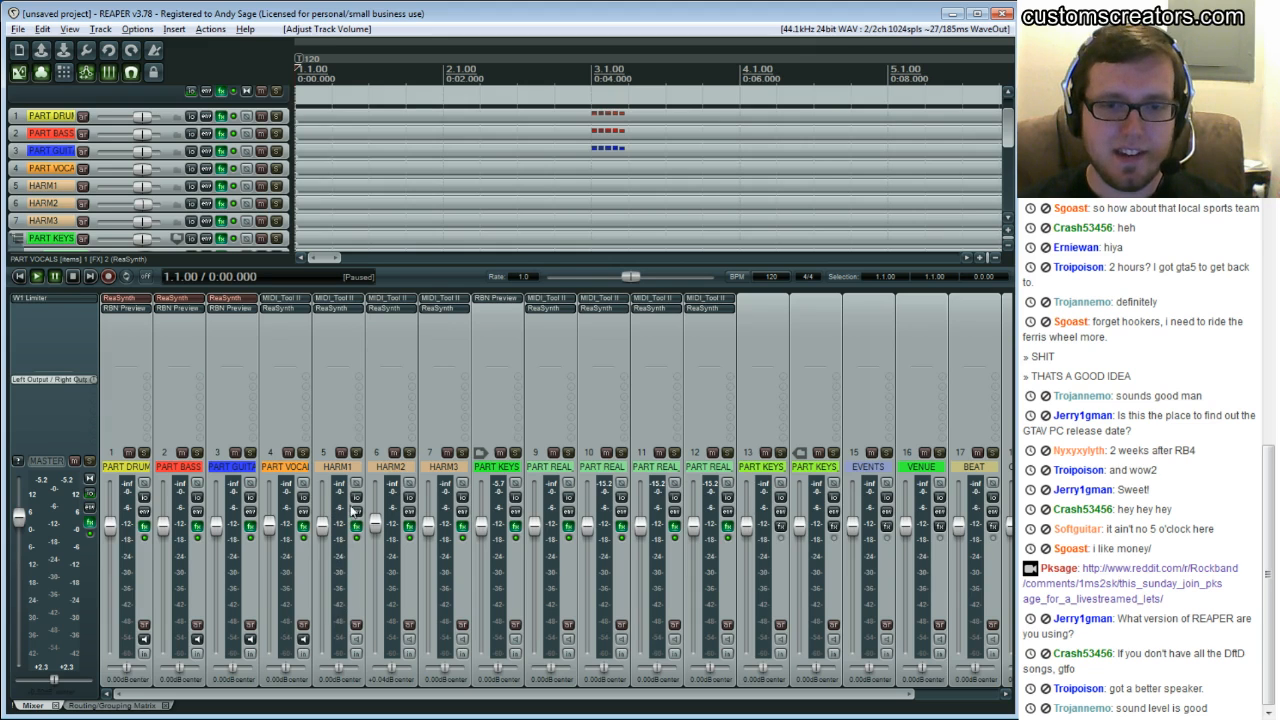
{"action": "scroll", "coordinate": [500, 692], "scroll_direction": "right", "scroll_amount": 2}
{"action": "scroll", "coordinate": [593, 688], "scroll_direction": "left", "scroll_amount": 2}
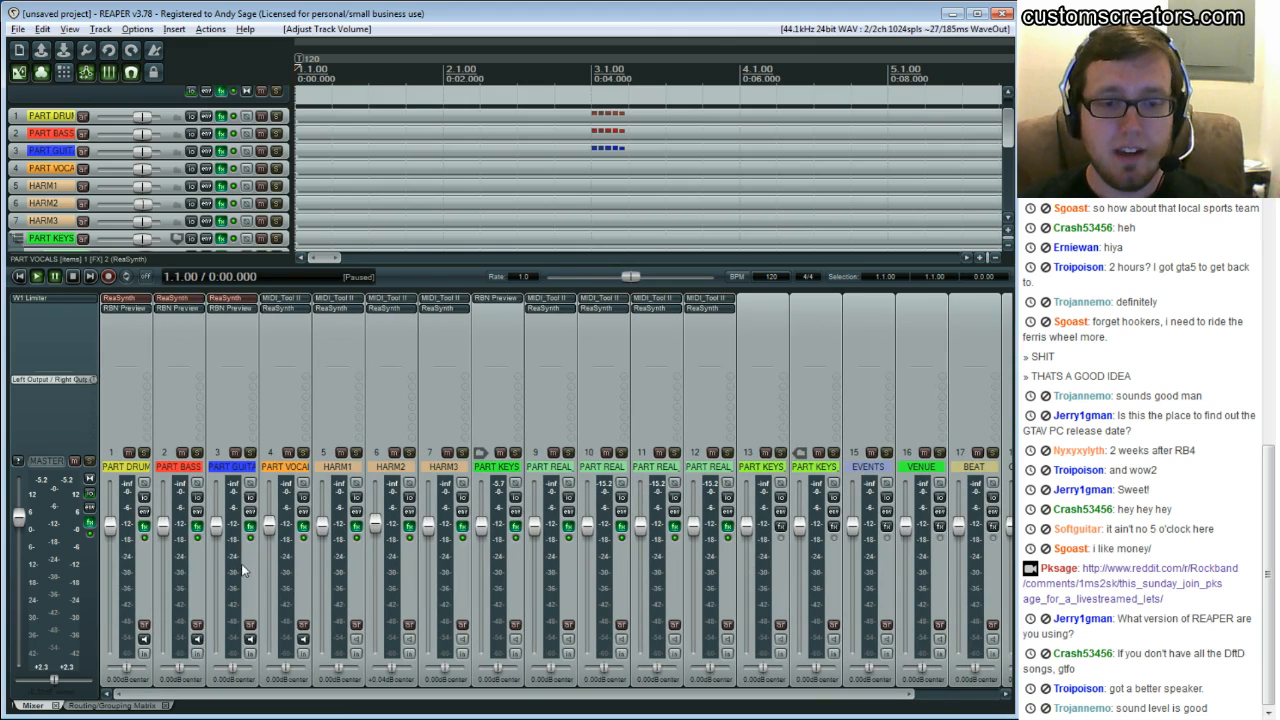
{"action": "double_click", "coordinate": [362, 115]}
{"action": "mouse_move", "coordinate": [151, 674]}
{"action": "left_mouse_down"}
{"action": "mouse_move", "coordinate": [171, 675]}
{"action": "mouse_move", "coordinate": [160, 675]}
{"action": "left_mouse_up"}
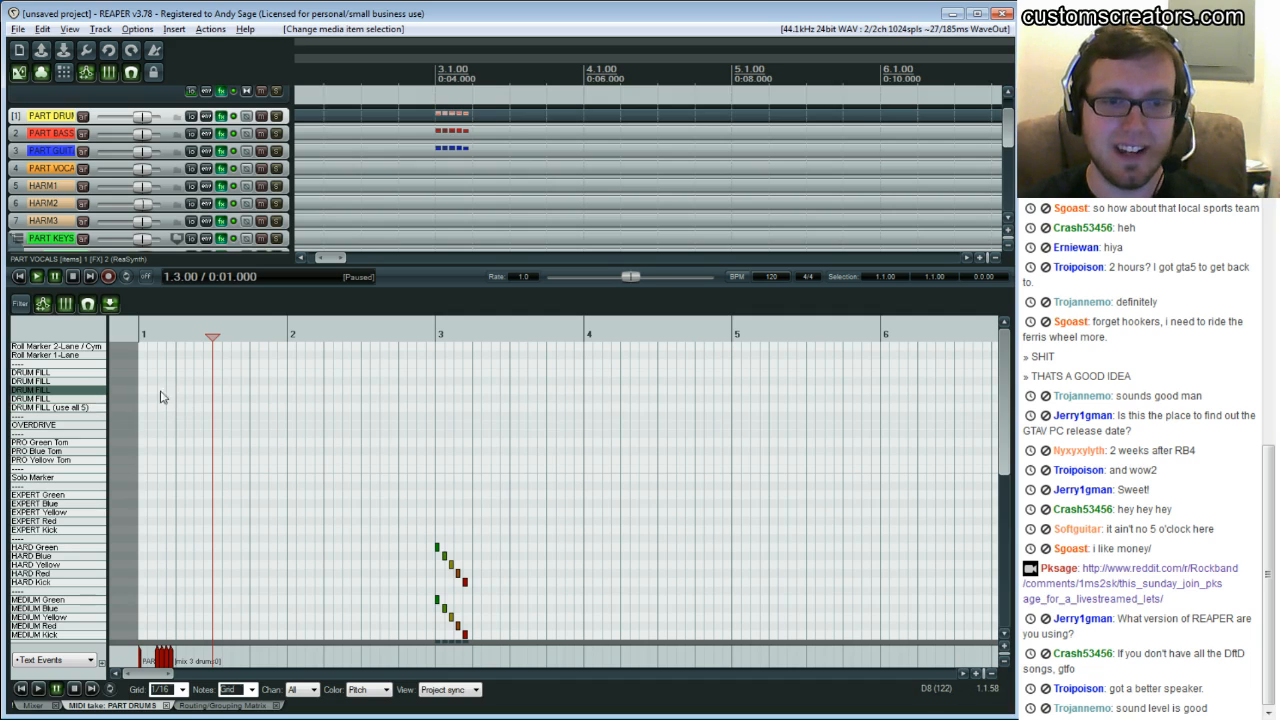
Add and delete a note on the DRUM FILL (use all 5) lane at bar 3
{"action": "left_click", "coordinate": [440, 408]}
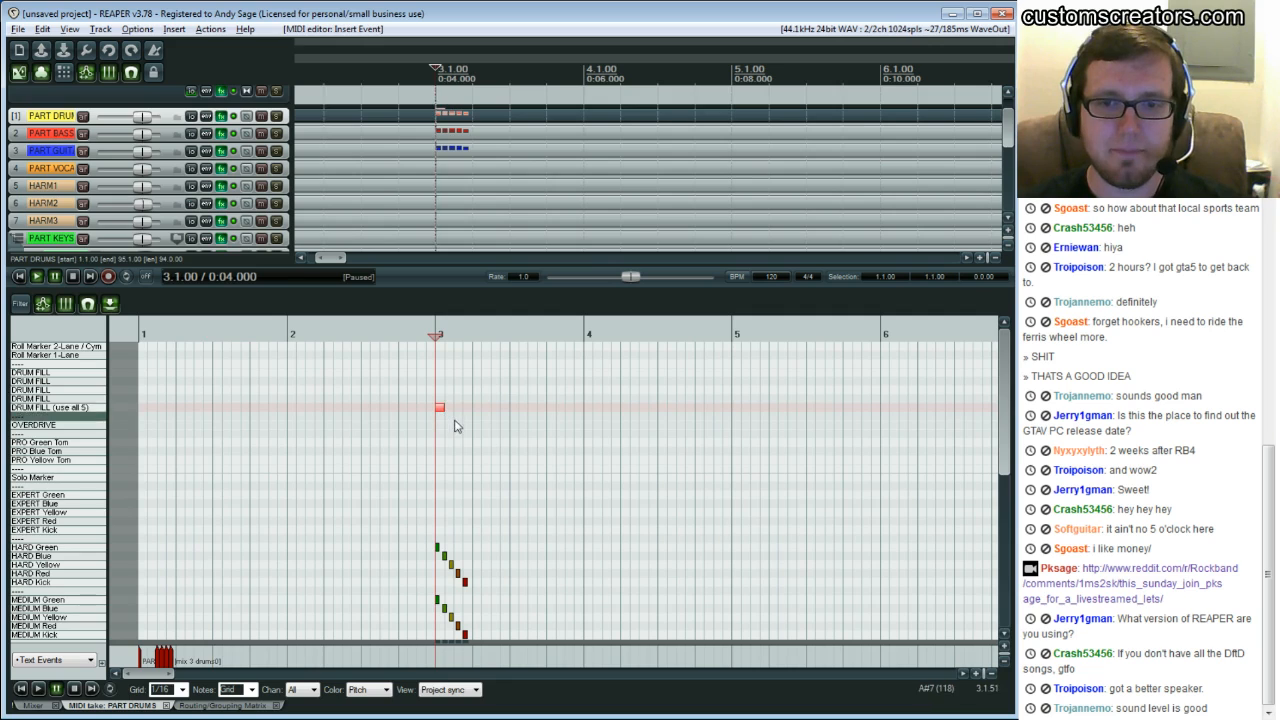
{"action": "right_click", "coordinate": [451, 427]}
{"action": "left_click", "coordinate": [440, 411]}
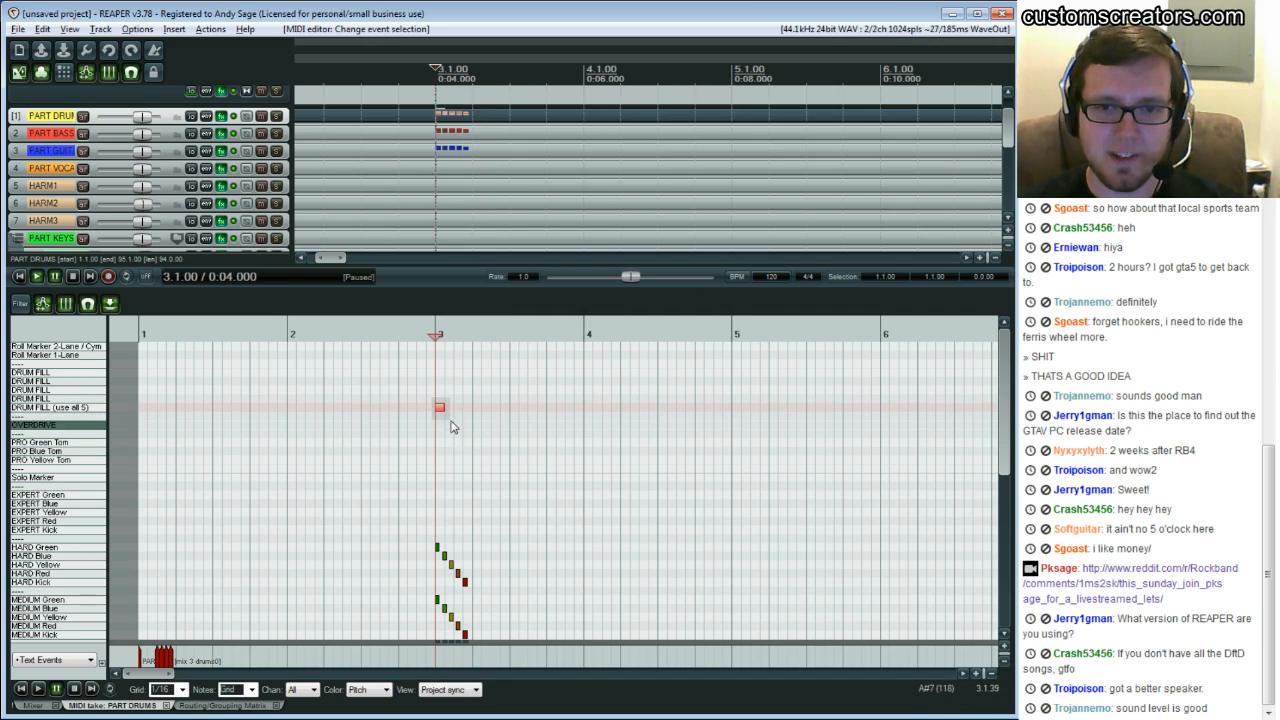
{"action": "key", "text": "Delete"}
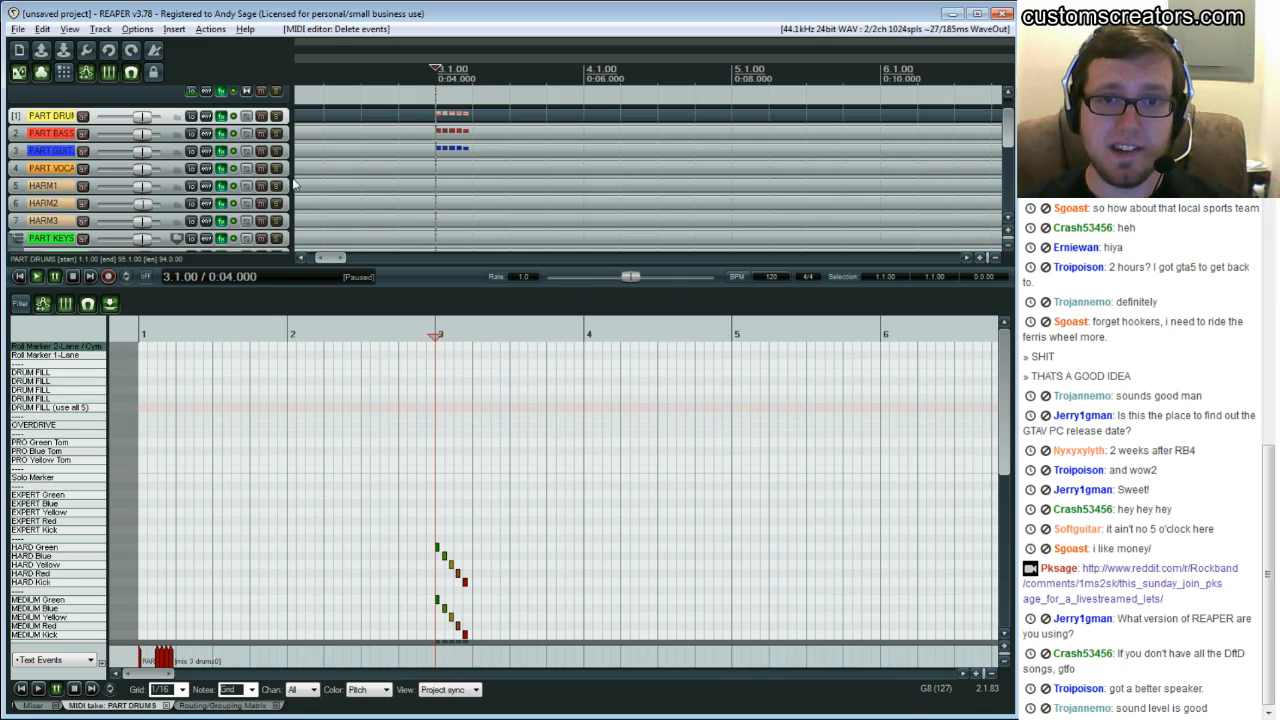
Widen the track control panel further in the arrange view
{"action": "left_click_drag", "start_coordinate": [295, 183], "coordinate": [358, 183]}
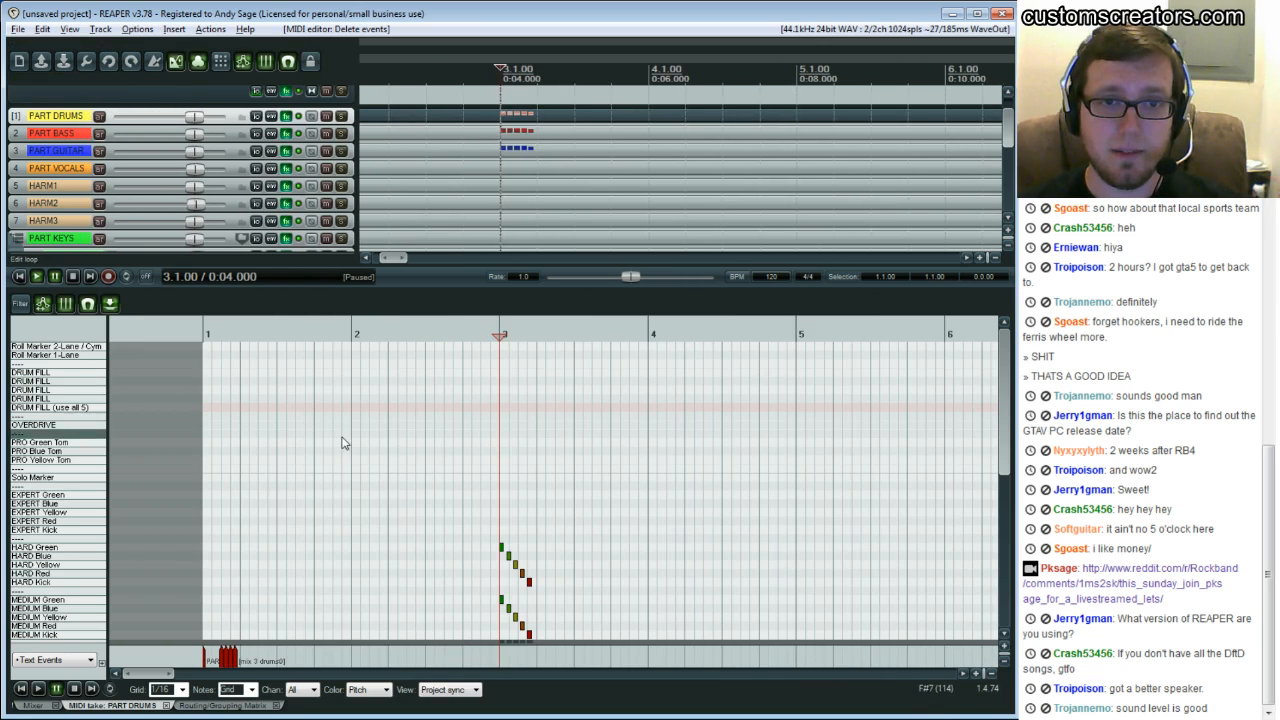
{"action": "left_click", "coordinate": [230, 495]}
{"action": "left_click_drag", "start_coordinate": [151, 675], "coordinate": [156, 675]}
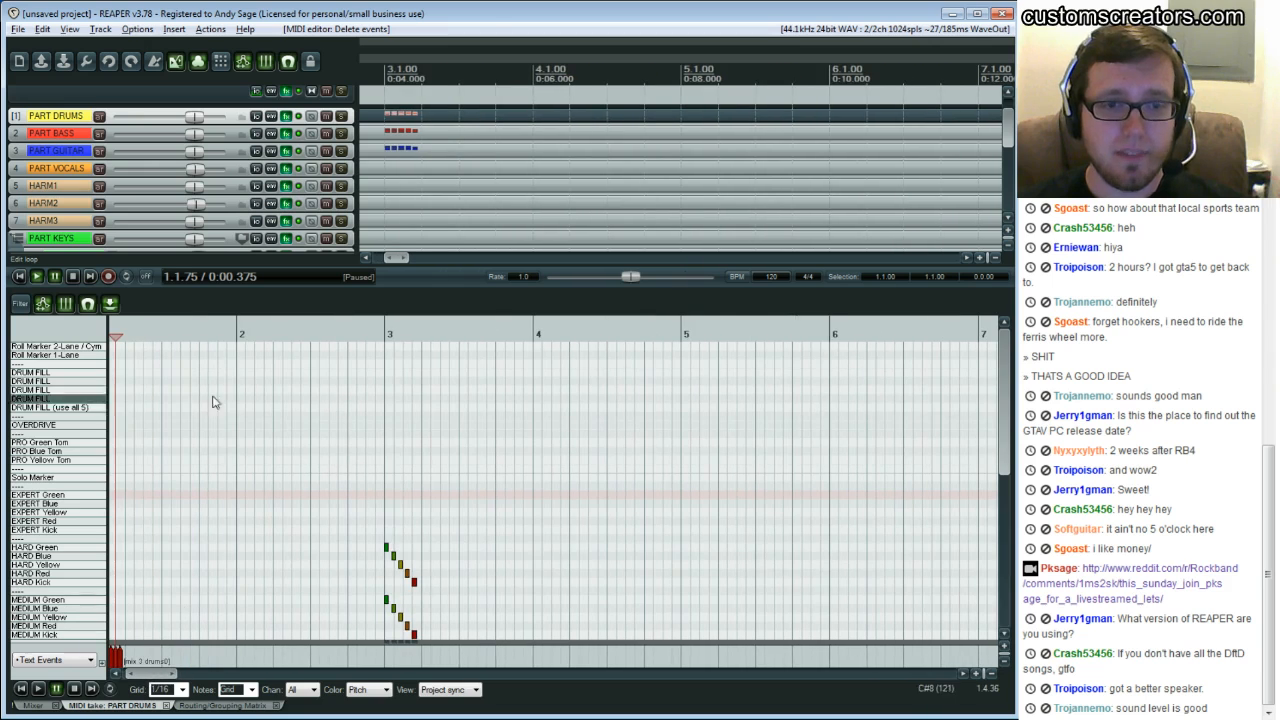
Scroll through the drum note lanes of the PART DRUMS item down to the Easy difficulty
{"action": "scroll", "coordinate": [220, 410], "scroll_direction": "down", "scroll_amount": 2}
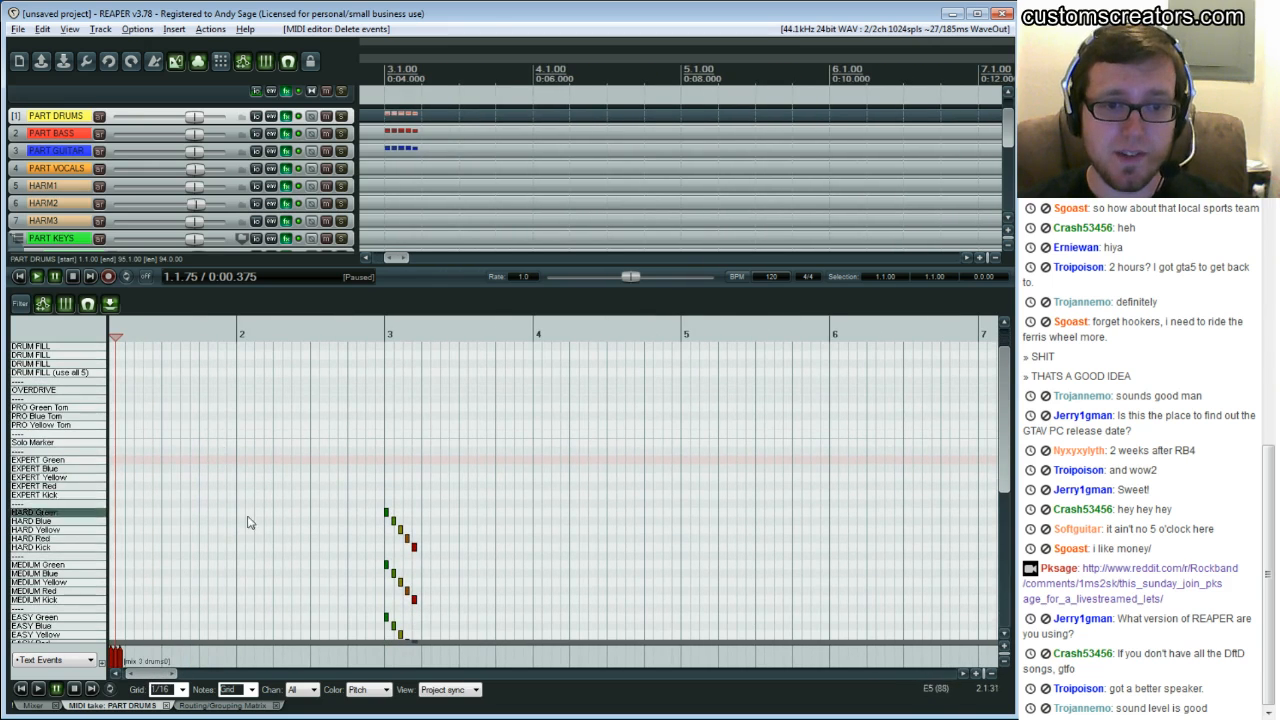
{"action": "scroll", "coordinate": [253, 487], "scroll_direction": "down", "scroll_amount": 1}
{"action": "scroll", "coordinate": [236, 526], "scroll_direction": "down", "scroll_amount": 2}
{"action": "scroll", "coordinate": [294, 457], "scroll_direction": "up", "scroll_amount": 3}
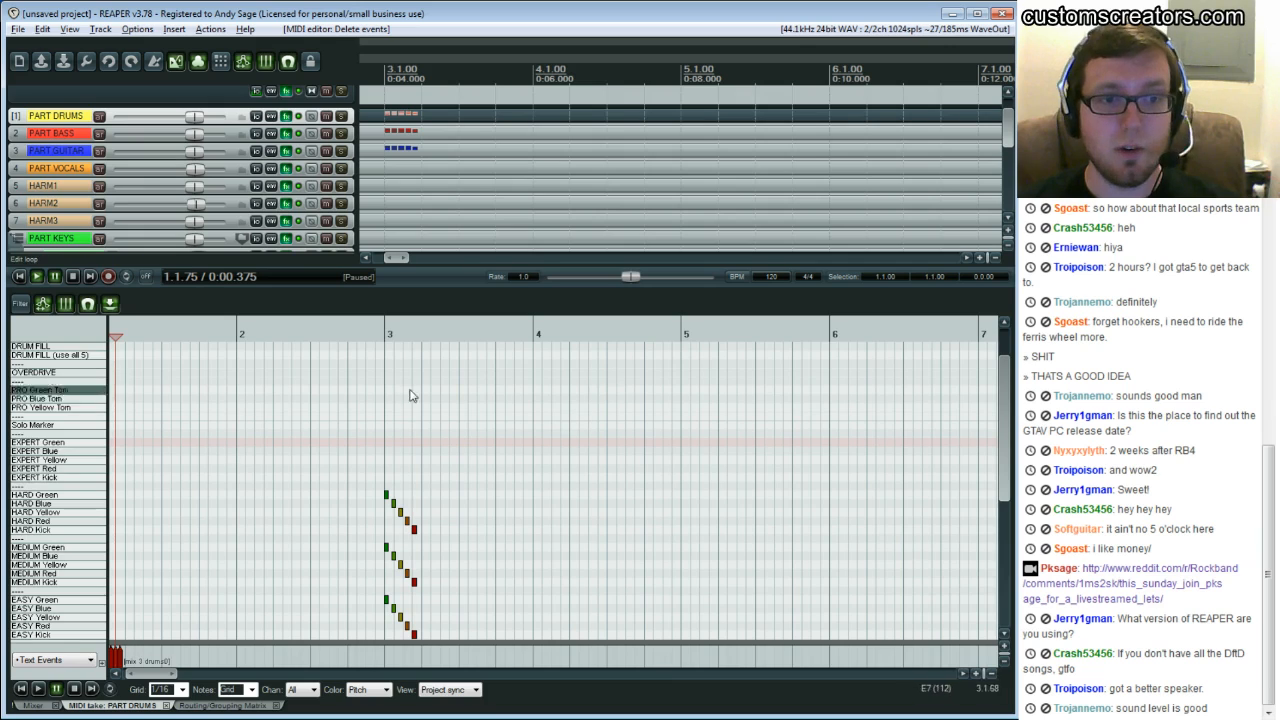
Undock the MIDI editor into a floating window, move it, and dock it back again
{"action": "right_click", "coordinate": [150, 708]}
{"action": "left_click", "coordinate": [200, 455]}
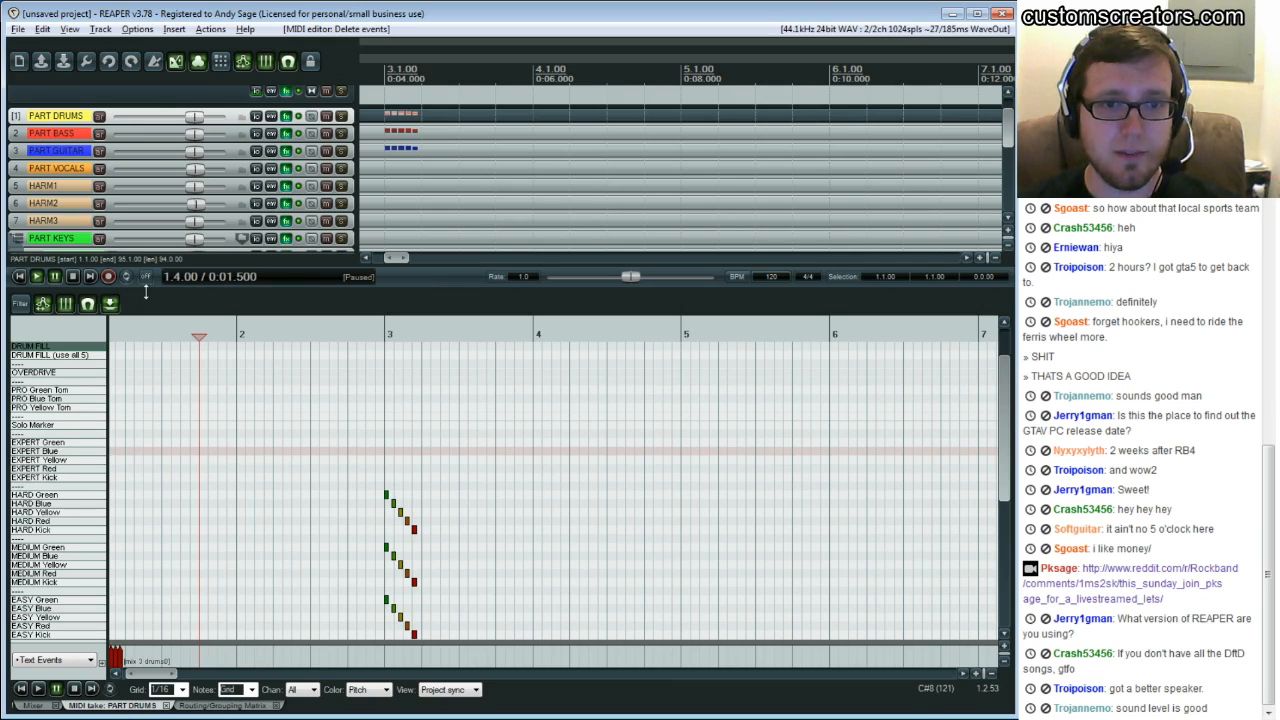
{"action": "left_click", "coordinate": [111, 304]}
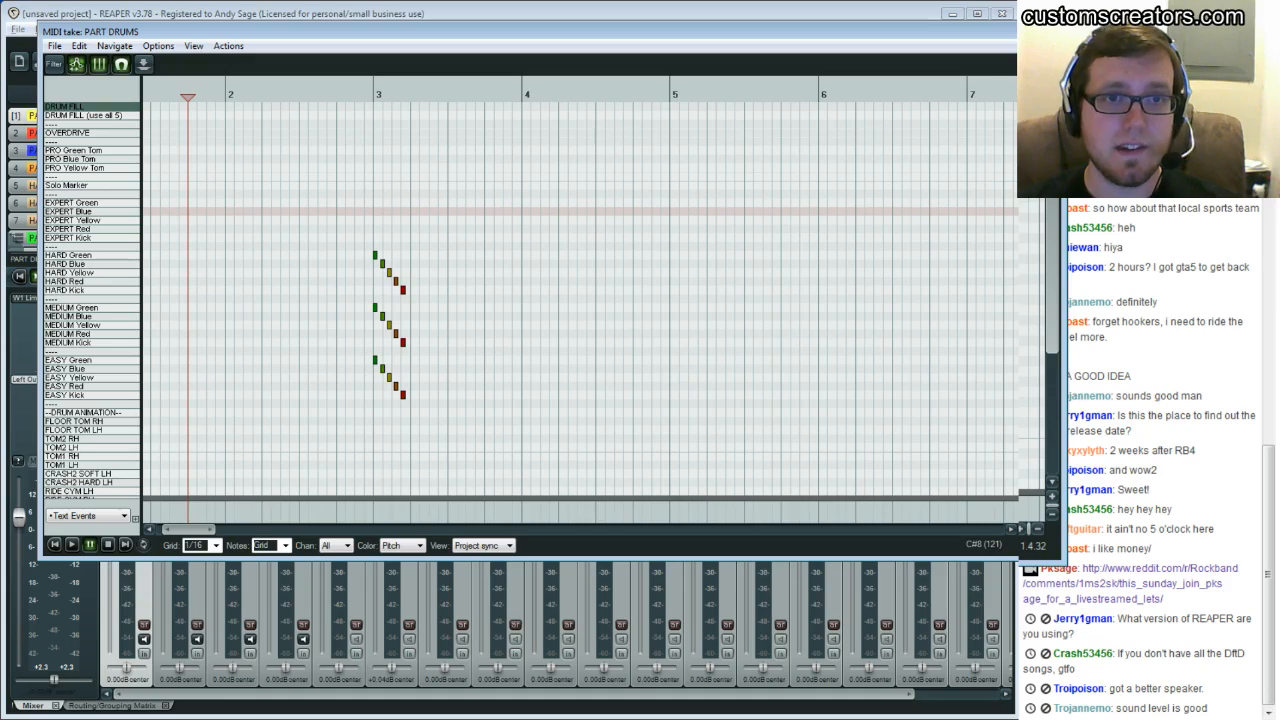
{"action": "left_click_drag", "start_coordinate": [39, 23], "coordinate": [197, 161]}
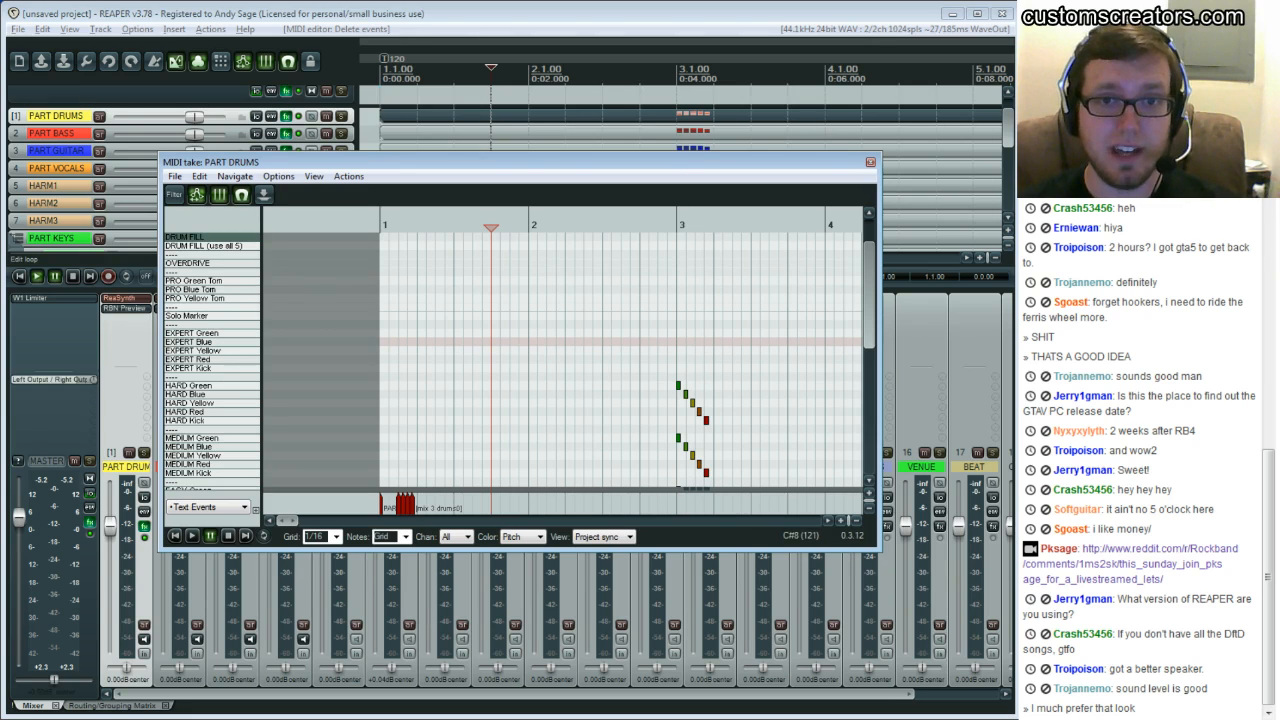
{"action": "left_click", "coordinate": [263, 195]}
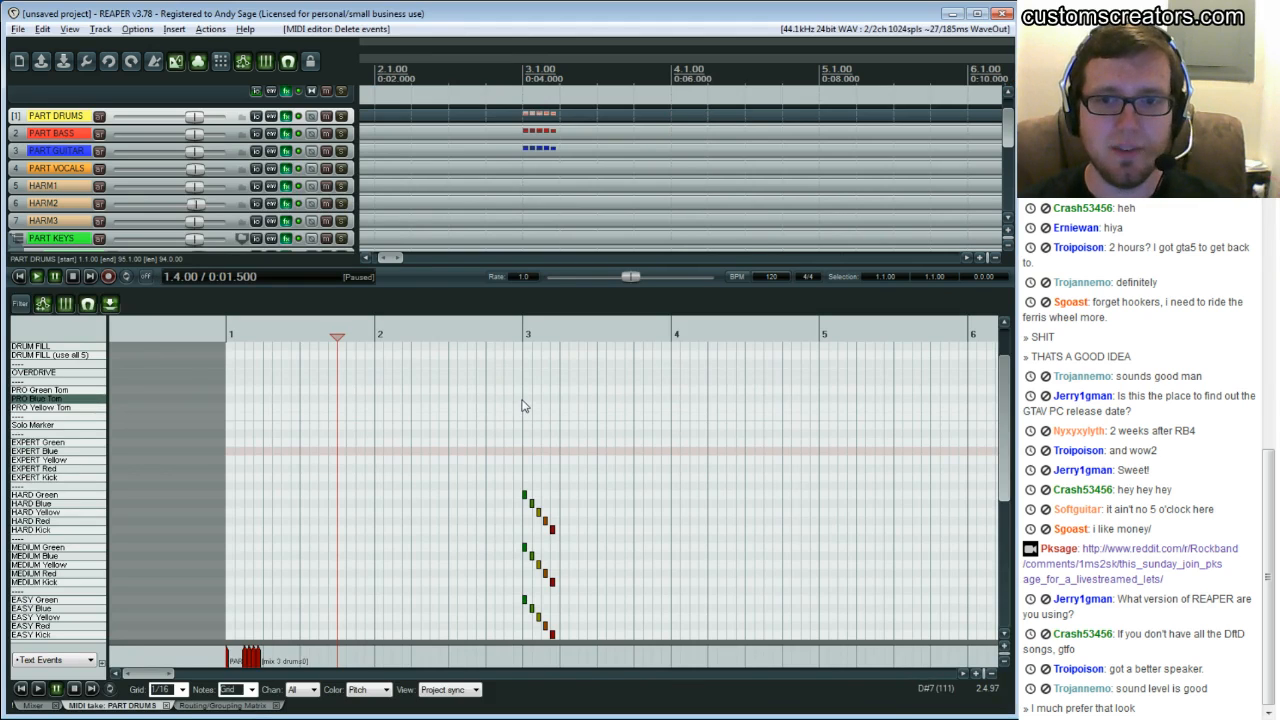
Switch the MIDI editor to the PART BASS item and then to the PART GUITAR item
{"action": "scroll", "coordinate": [535, 406], "scroll_direction": "down", "scroll_amount": 2}
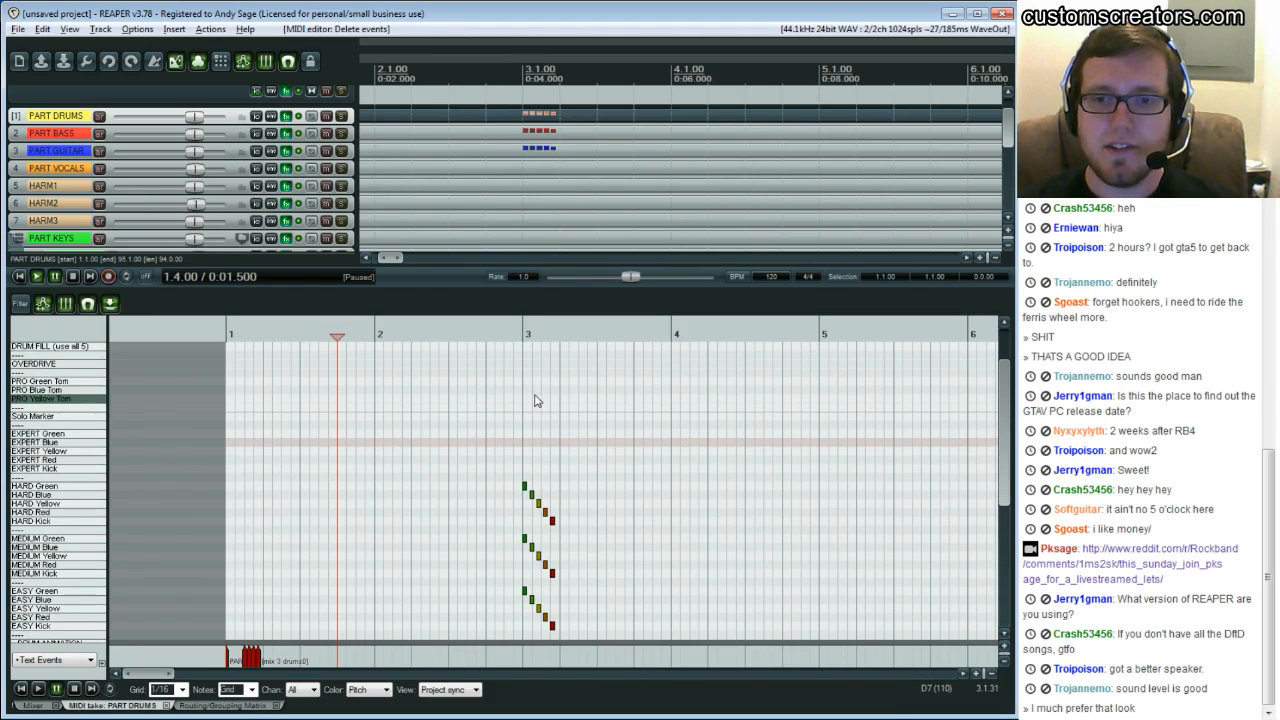
{"action": "left_click", "coordinate": [408, 137]}
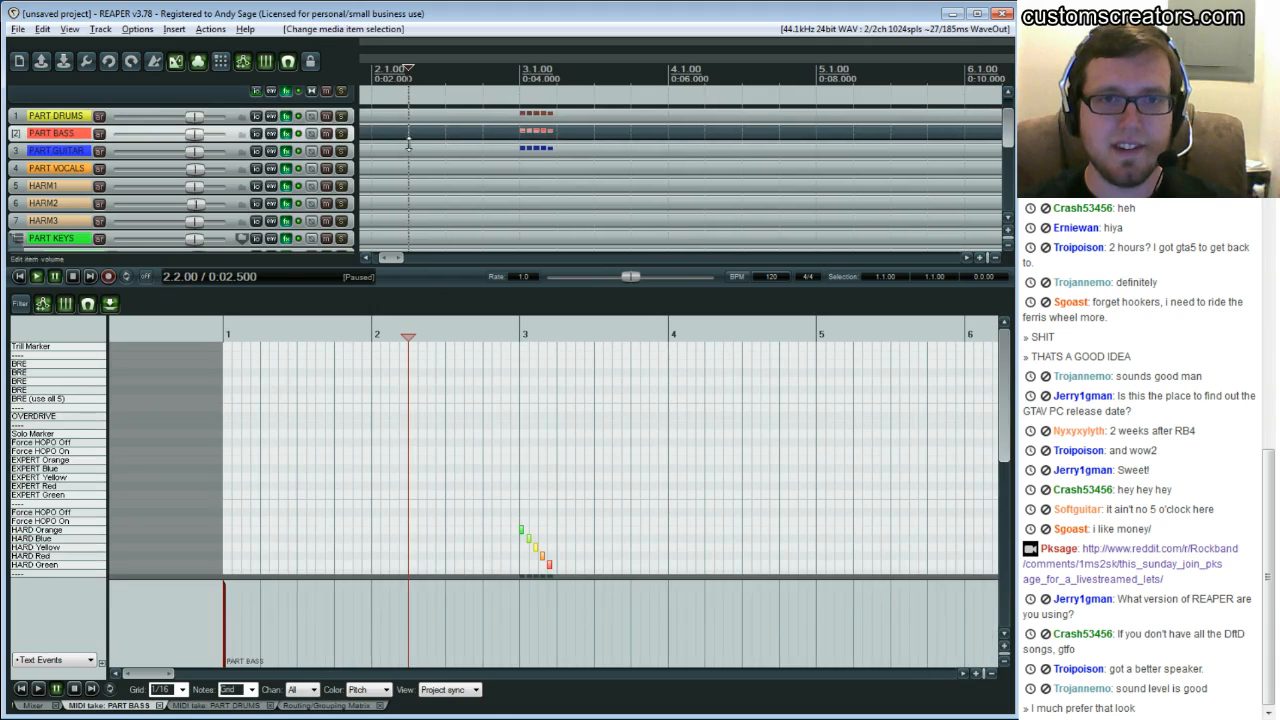
{"action": "left_click", "coordinate": [408, 148]}
{"action": "scroll", "coordinate": [597, 534], "scroll_direction": "down", "scroll_amount": 3}
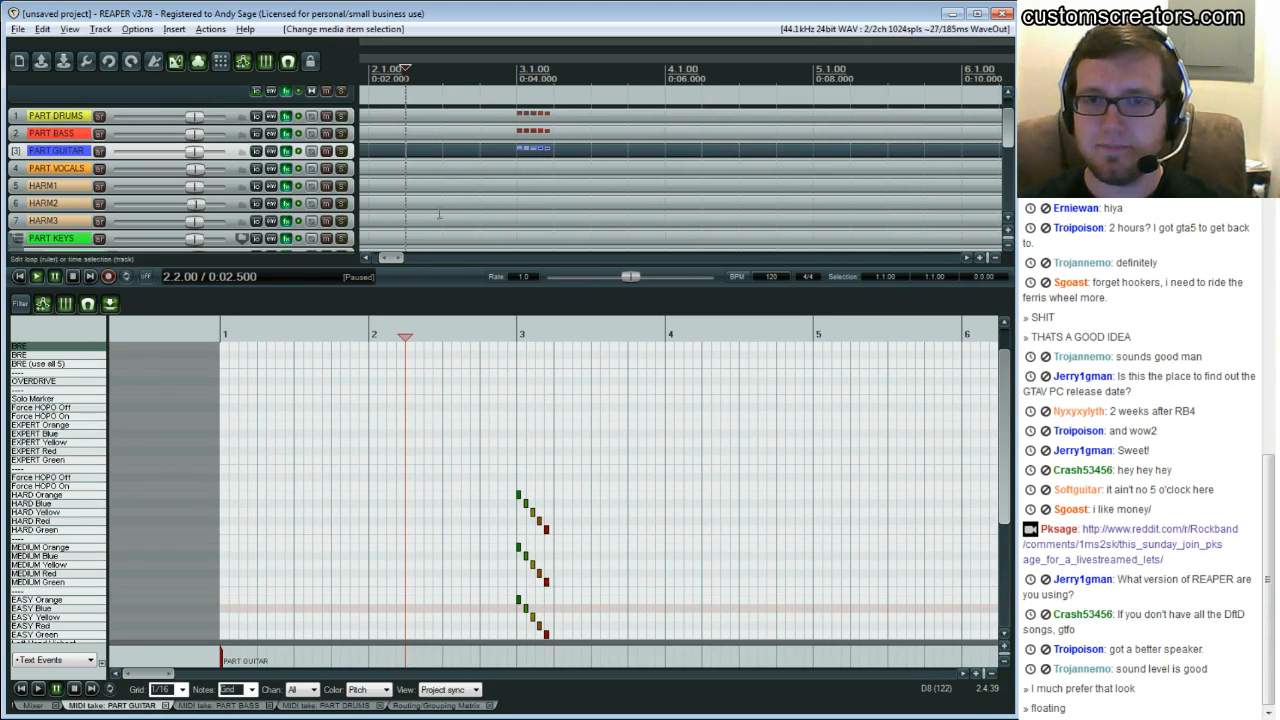
{"action": "scroll", "coordinate": [441, 156], "scroll_direction": "down", "scroll_amount": 2}
{"action": "left_click", "coordinate": [452, 409]}
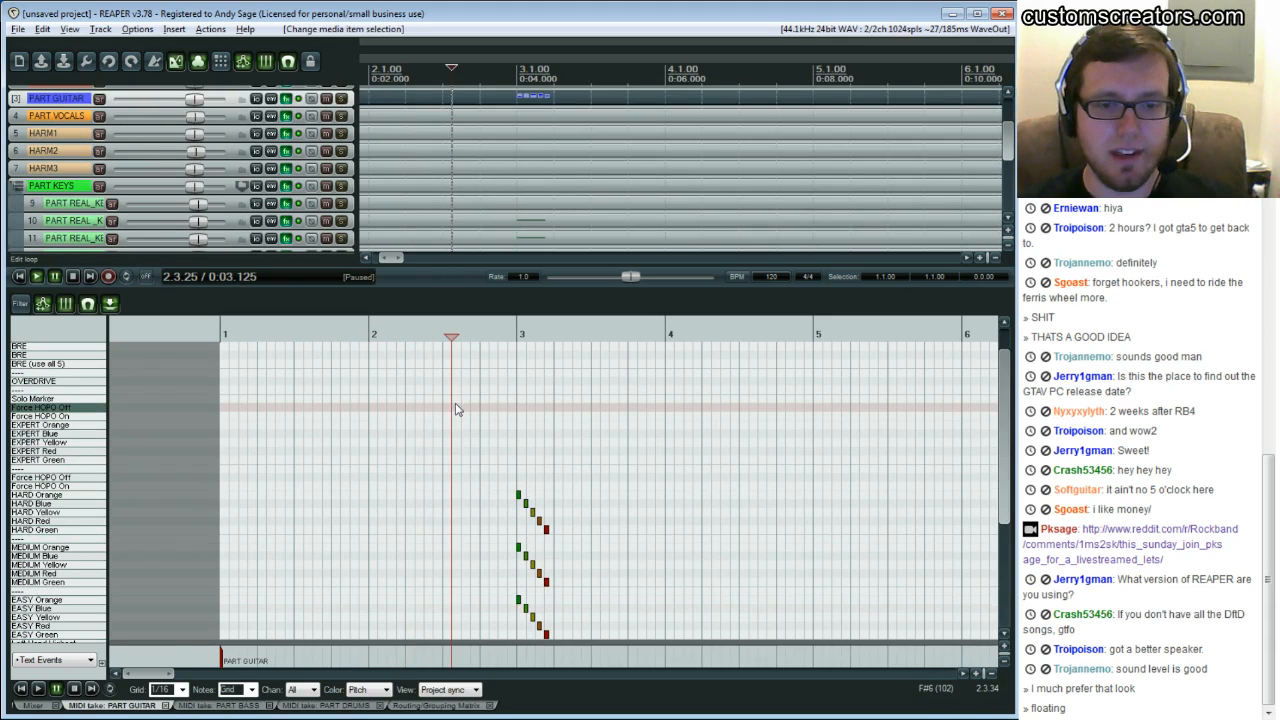
{"action": "key", "text": "End"}
{"action": "key", "text": "Home"}
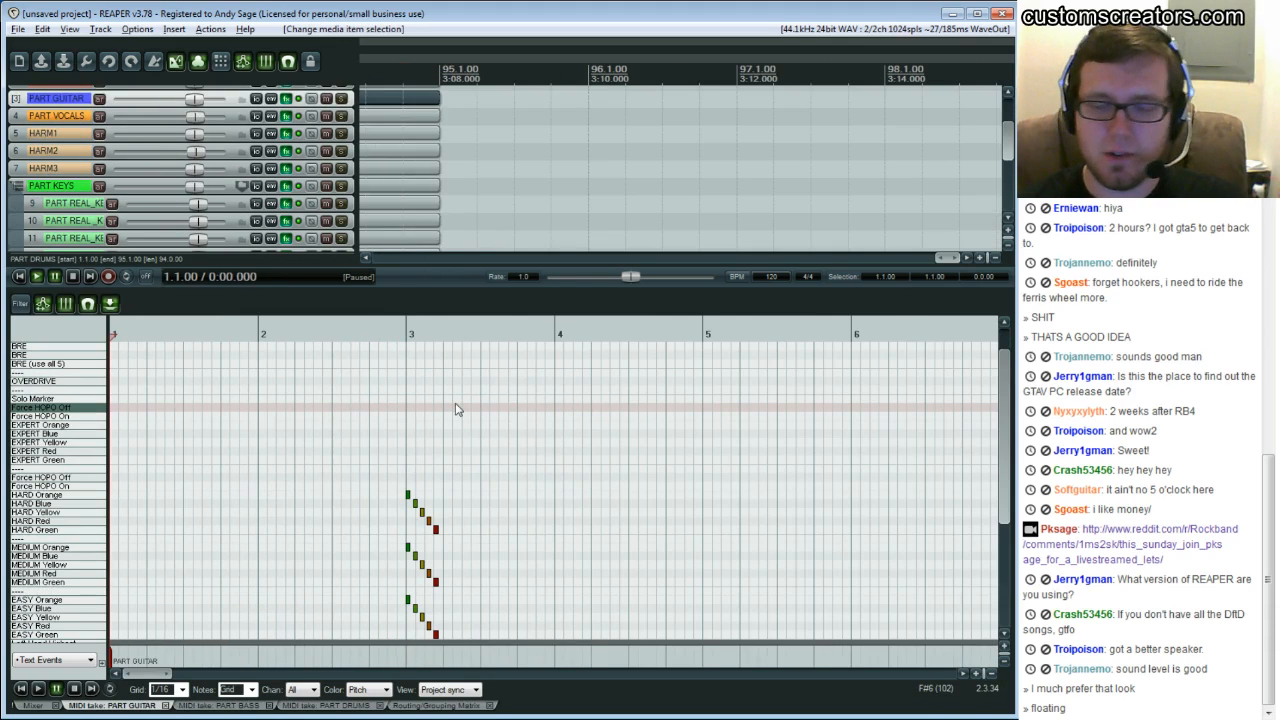
{"action": "left_click", "coordinate": [397, 383]}
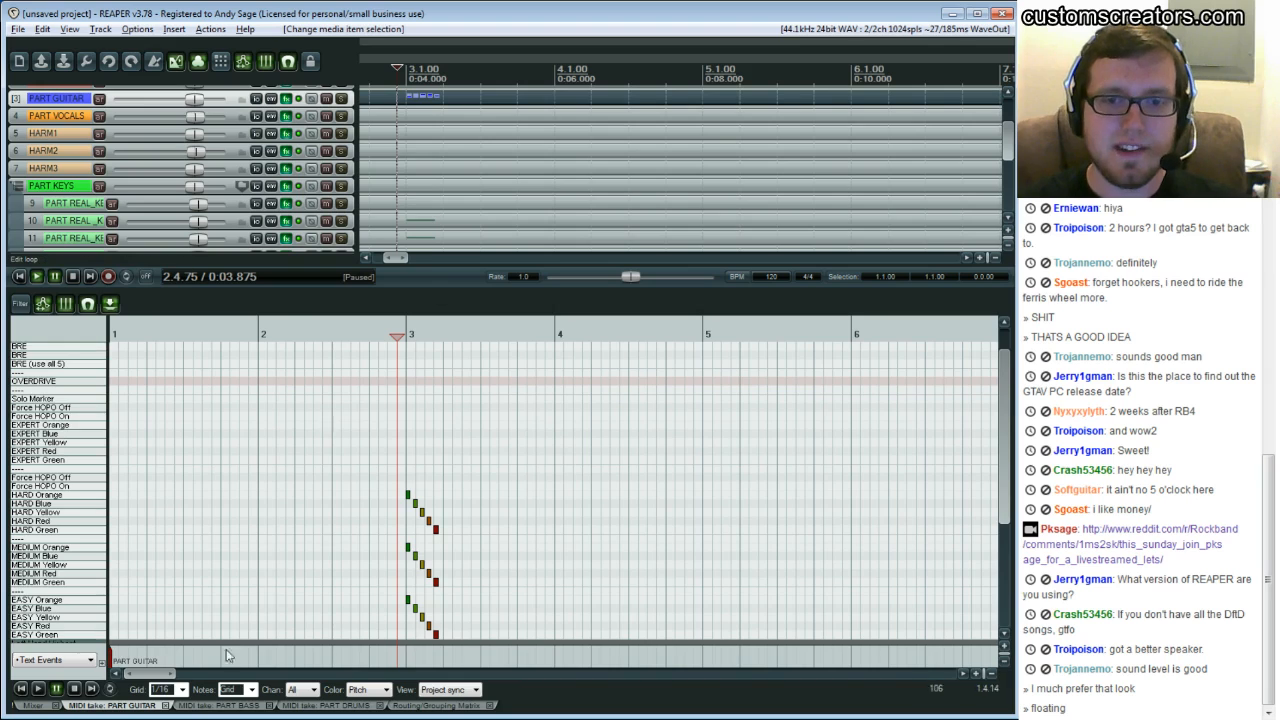
{"action": "left_click_drag", "start_coordinate": [152, 678], "coordinate": [148, 675]}
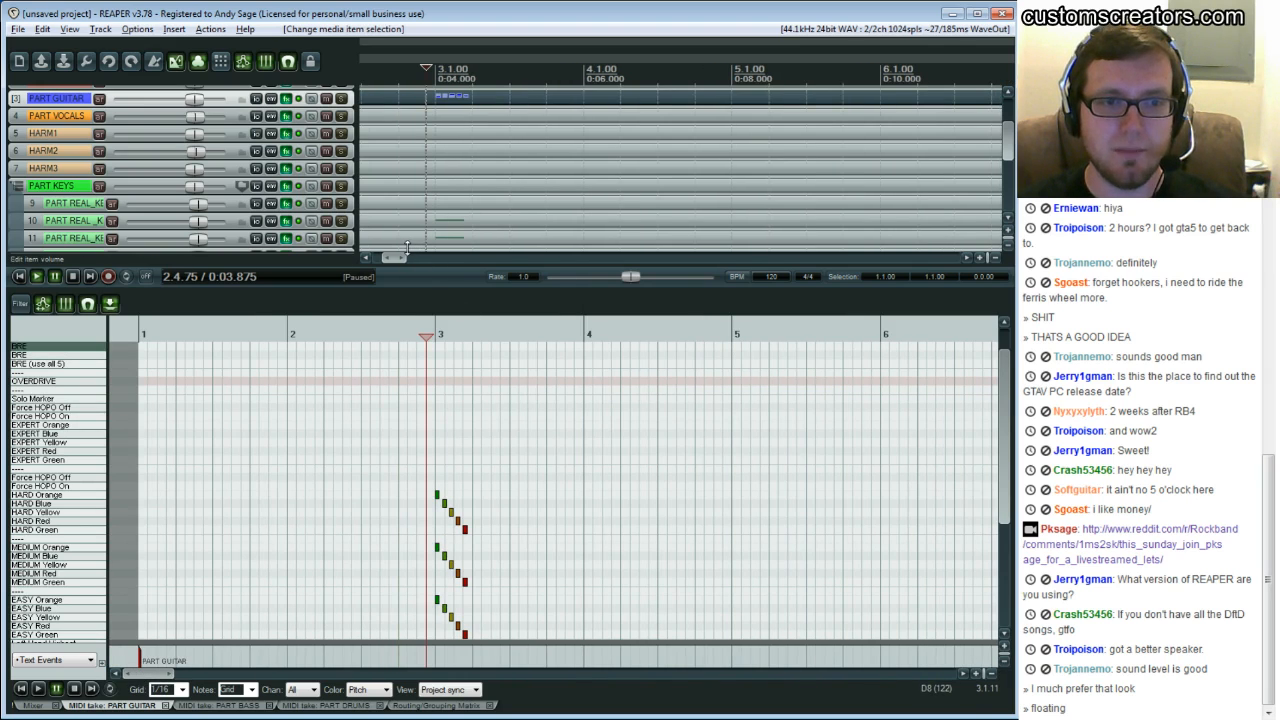
{"action": "left_click_drag", "start_coordinate": [400, 258], "coordinate": [391, 260]}
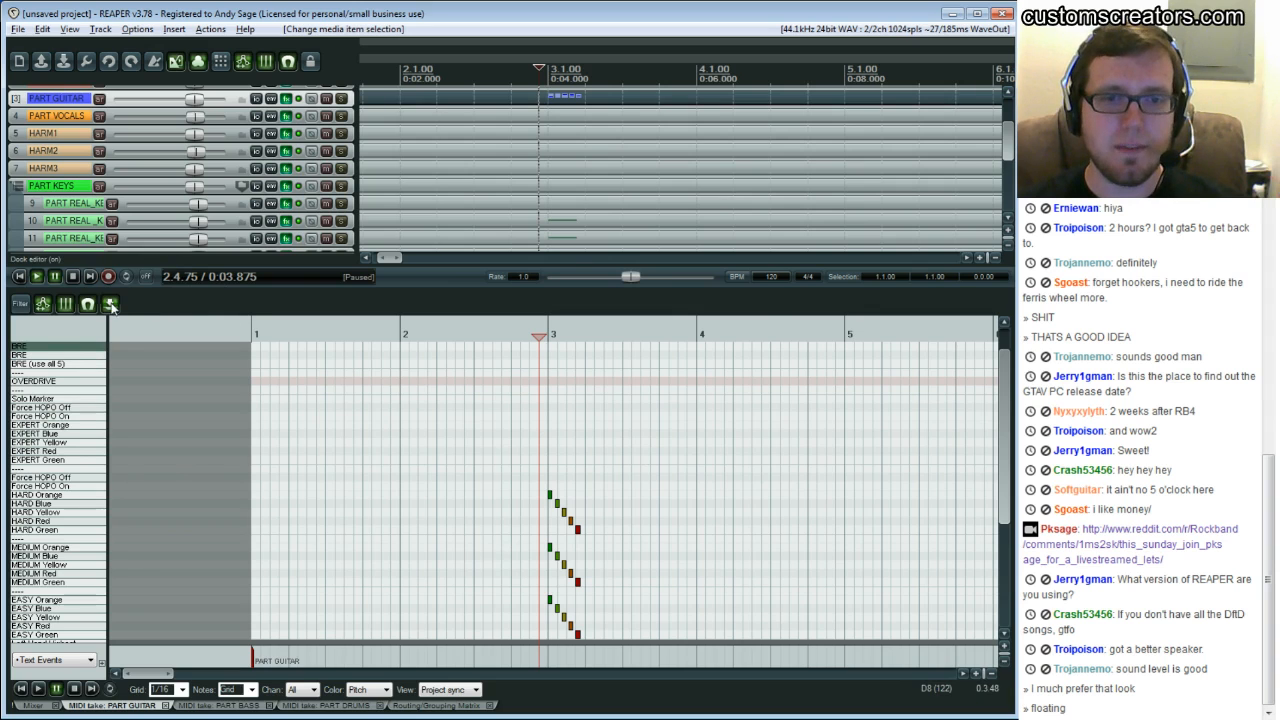
{"action": "left_click", "coordinate": [111, 305]}
{"action": "left_click", "coordinate": [98, 38]}
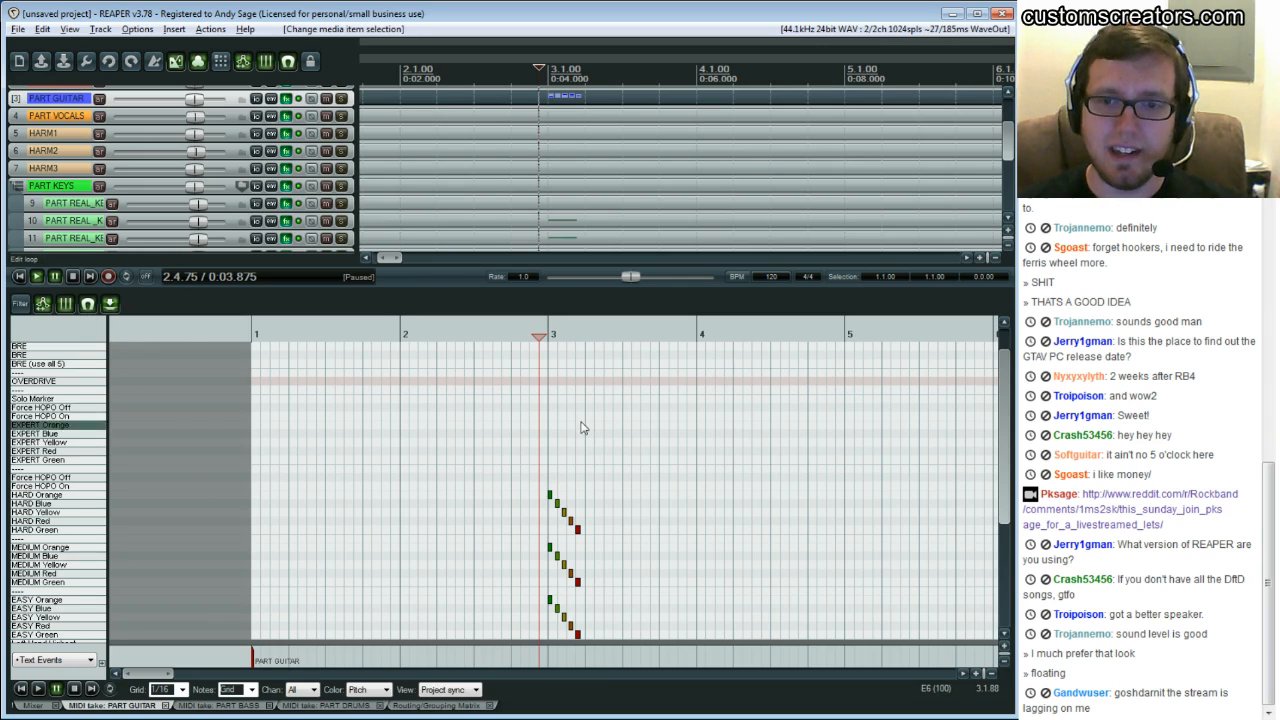
Add a note on the Solo Marker lane from bar 4 to bar 5 and delete it
{"action": "left_click", "coordinate": [706, 383]}
{"action": "left_click", "coordinate": [716, 373]}
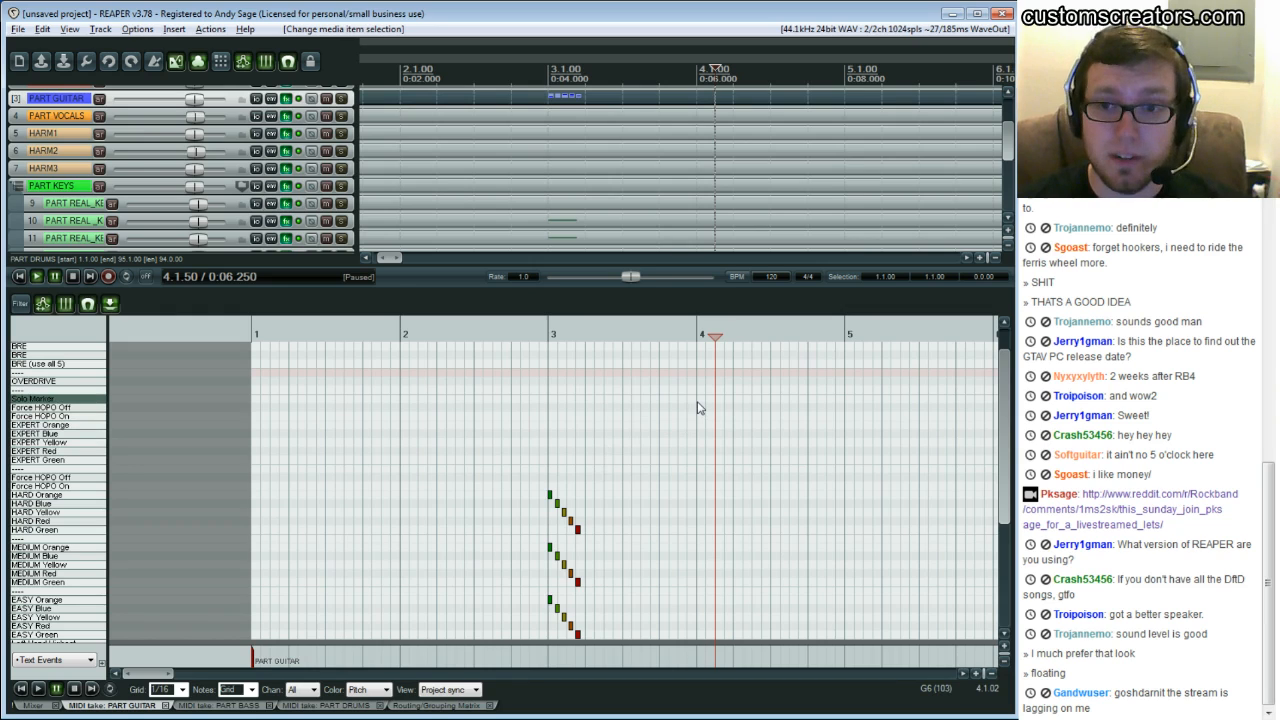
{"action": "left_click_drag", "start_coordinate": [699, 400], "coordinate": [843, 398]}
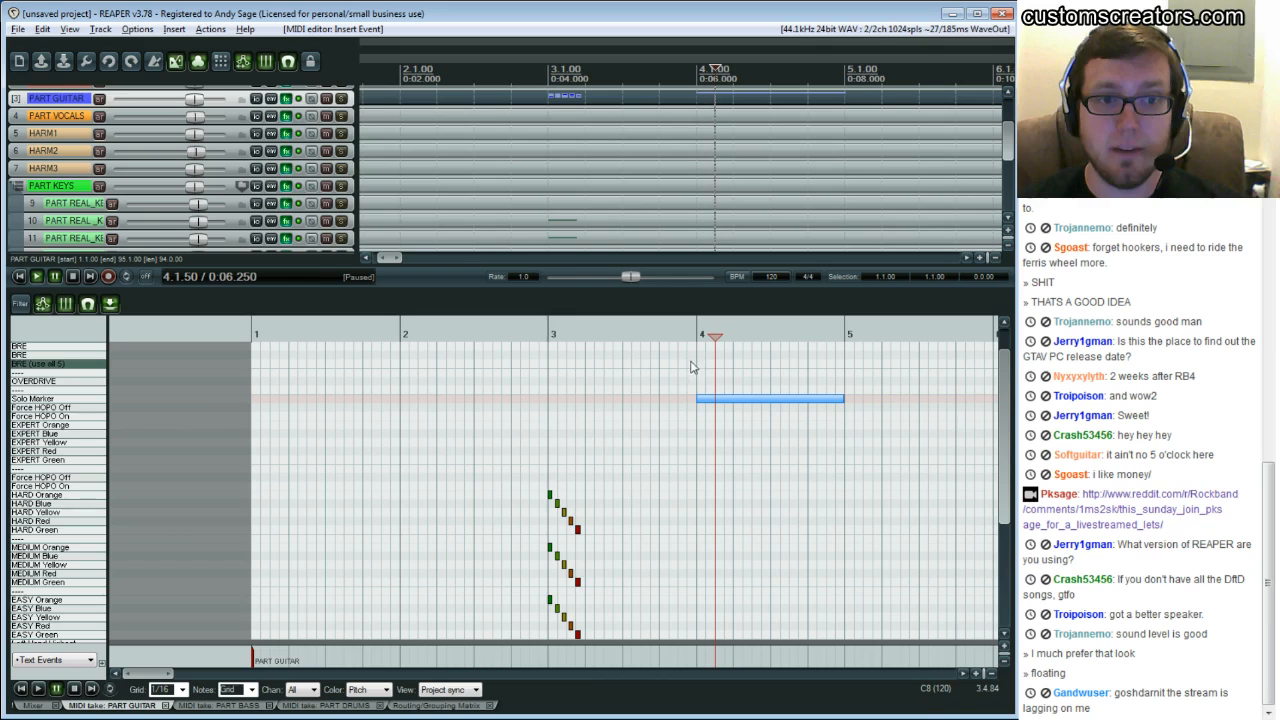
{"action": "key", "text": "Delete"}
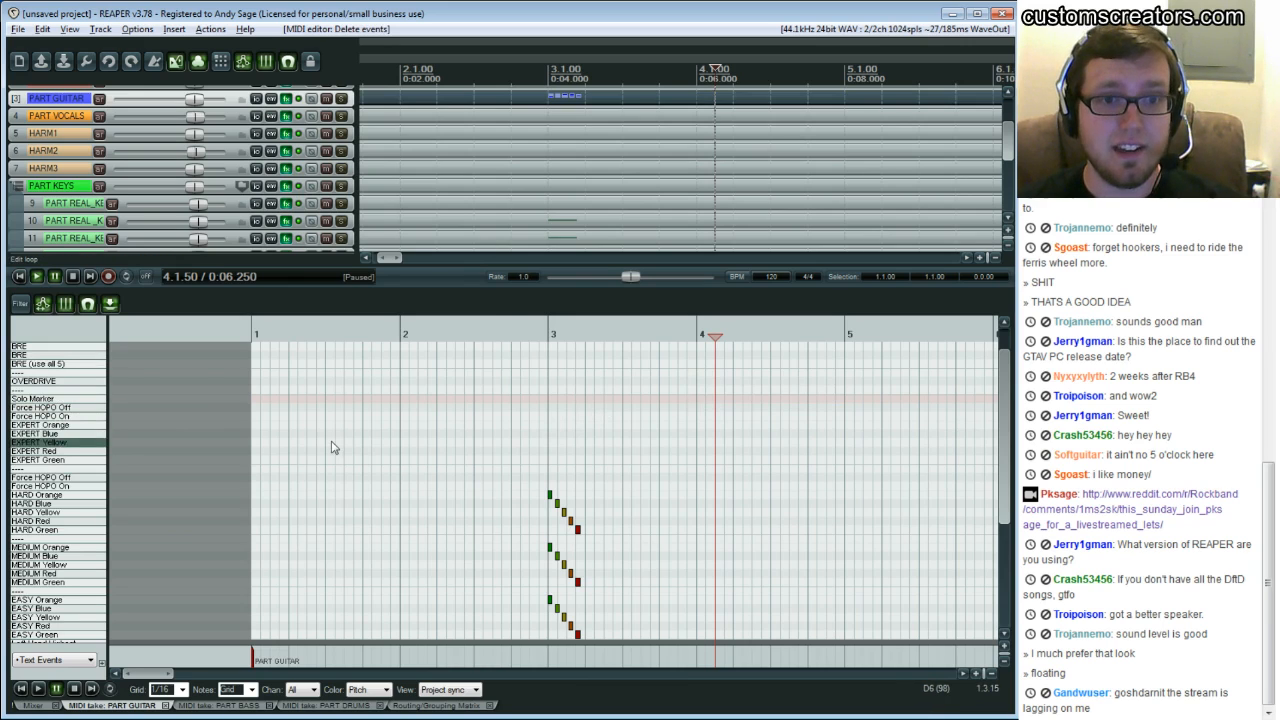
Draw a long EXPERT Orange note at bar 4, shorten it, and delete it
{"action": "scroll", "coordinate": [363, 422], "scroll_direction": "up", "scroll_amount": 1}
{"action": "scroll", "coordinate": [363, 422], "scroll_direction": "up", "scroll_amount": 1}
{"action": "scroll", "coordinate": [454, 145], "scroll_direction": "up", "scroll_amount": 1}
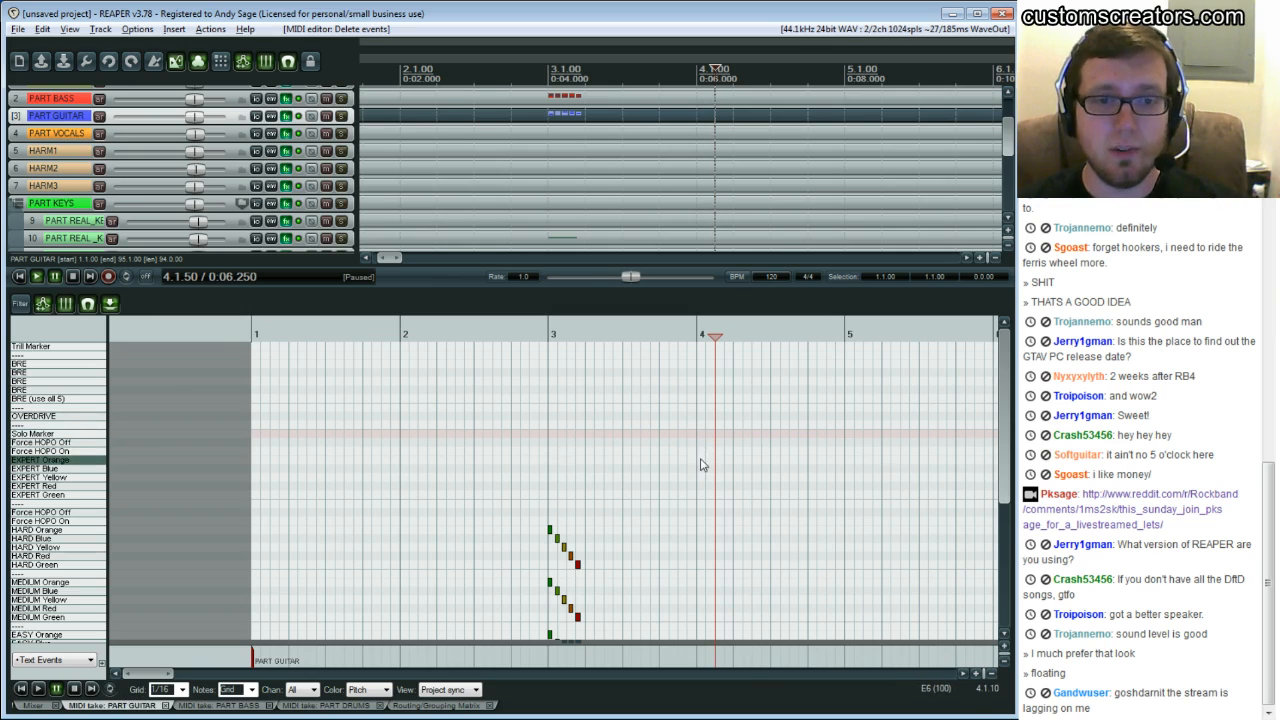
{"action": "left_click_drag", "start_coordinate": [705, 462], "coordinate": [845, 460]}
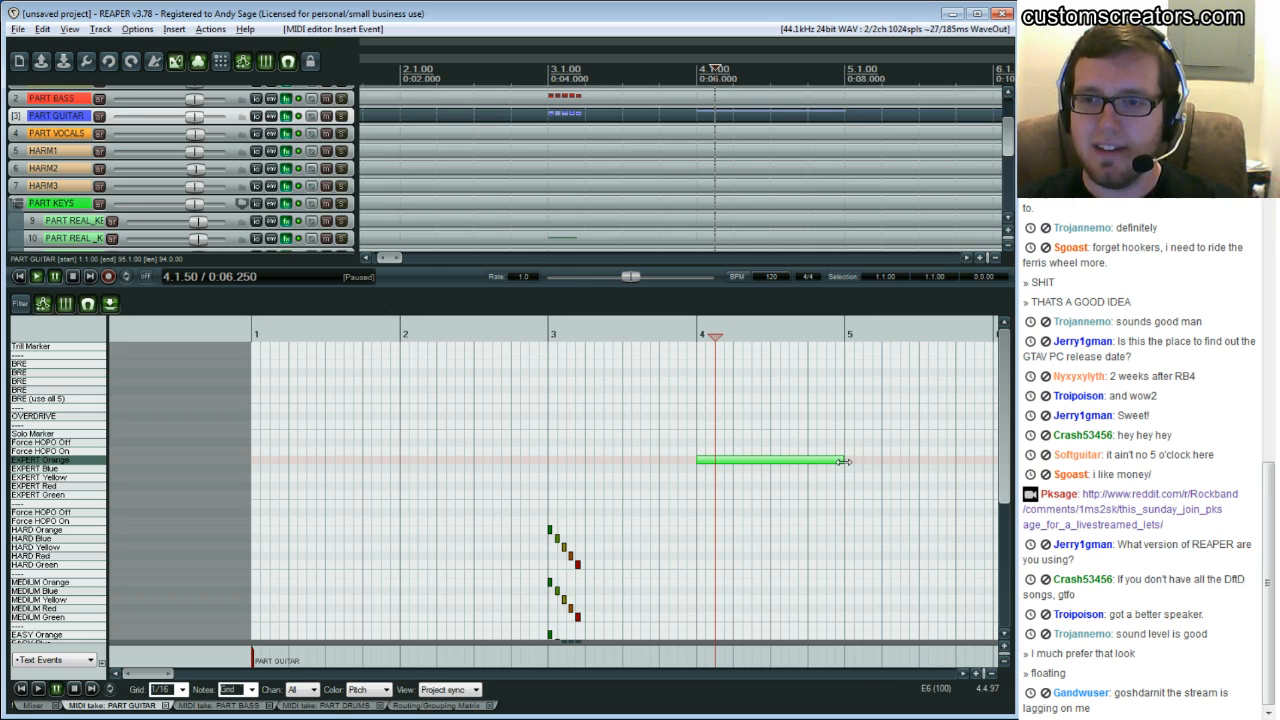
{"action": "left_click_drag", "start_coordinate": [846, 468], "coordinate": [705, 462]}
{"action": "left_click", "coordinate": [704, 452]}
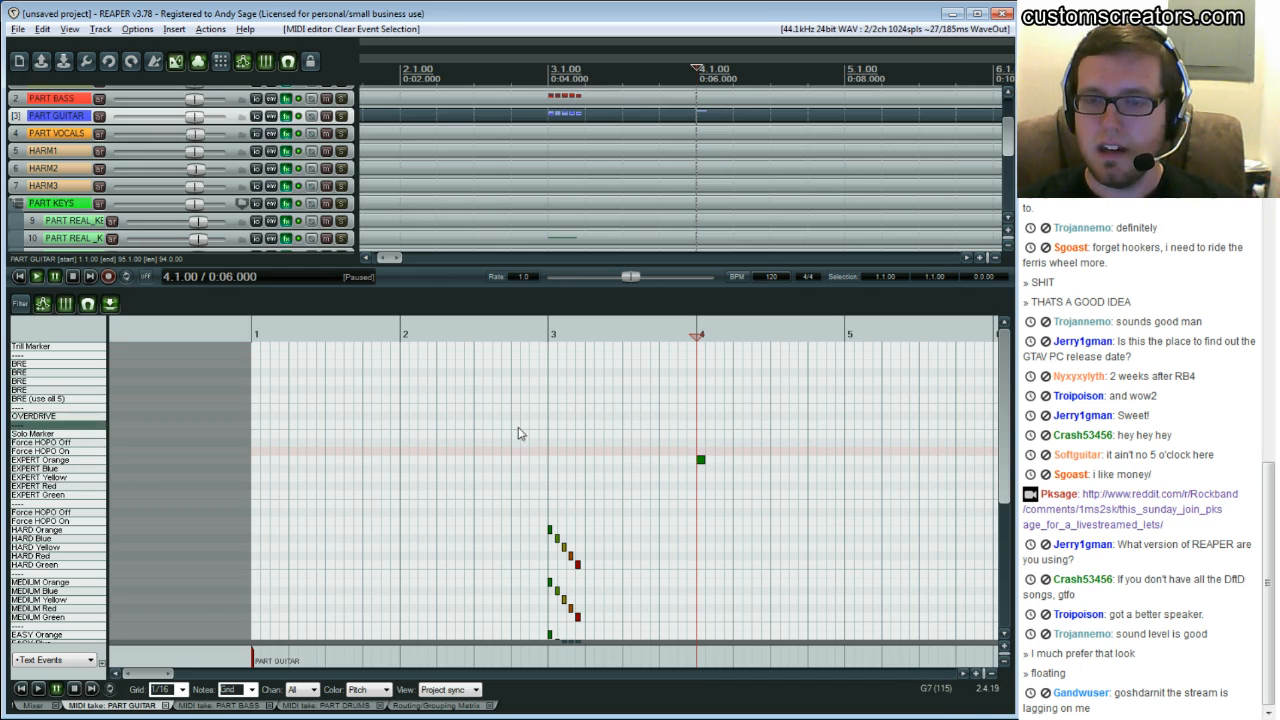
{"action": "key", "text": "Delete"}
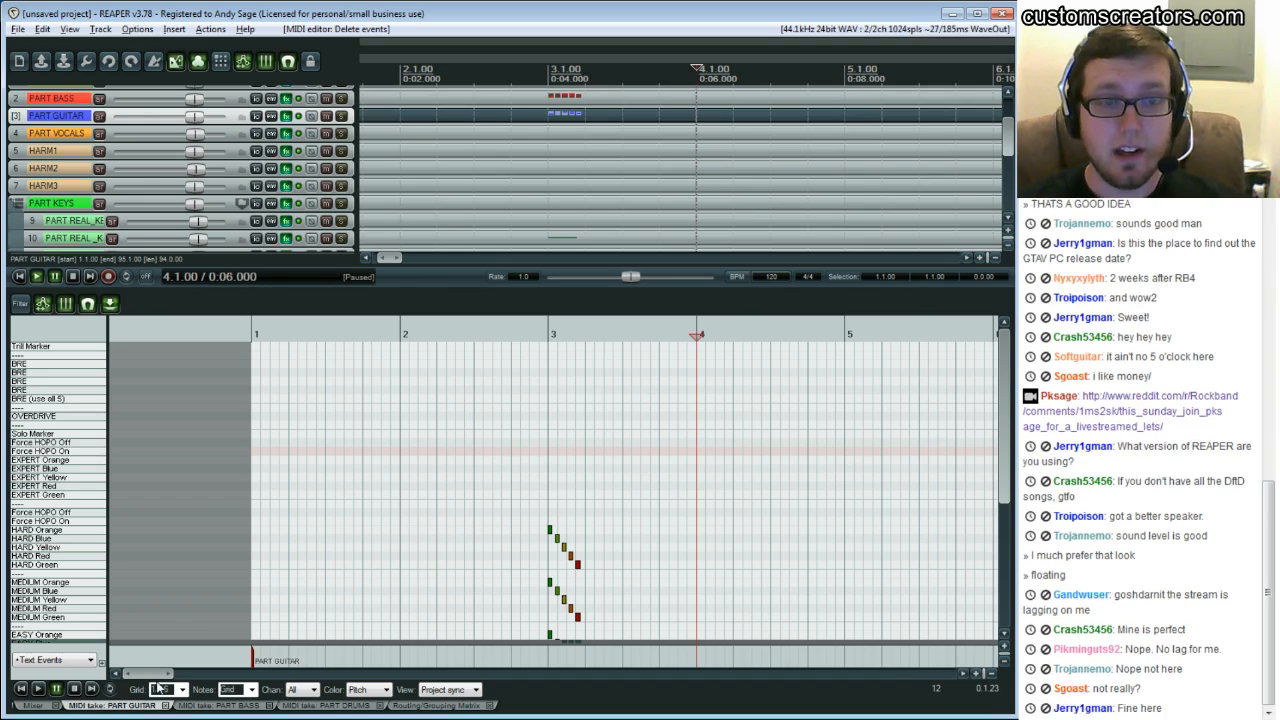
Place a note on the EXPERT Orange lane at the start of bar 3
{"action": "left_click", "coordinate": [551, 468]}
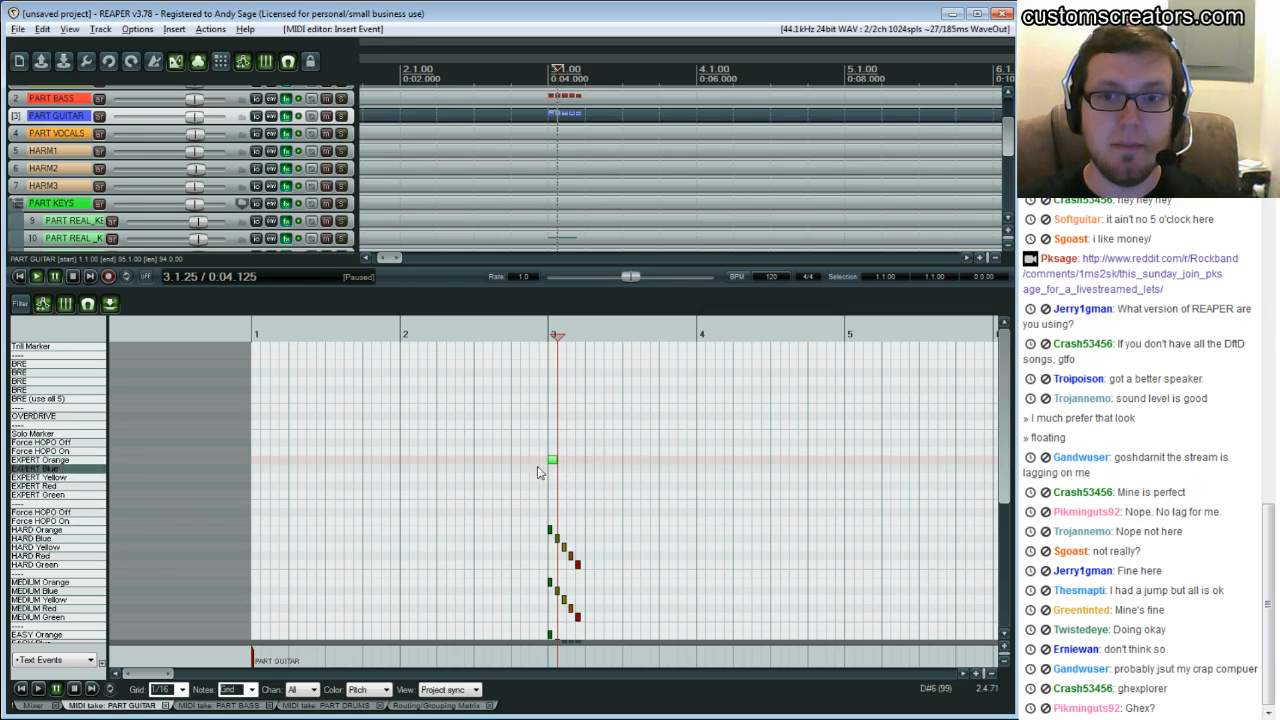
{"action": "left_click_drag", "start_coordinate": [560, 461], "coordinate": [546, 454]}
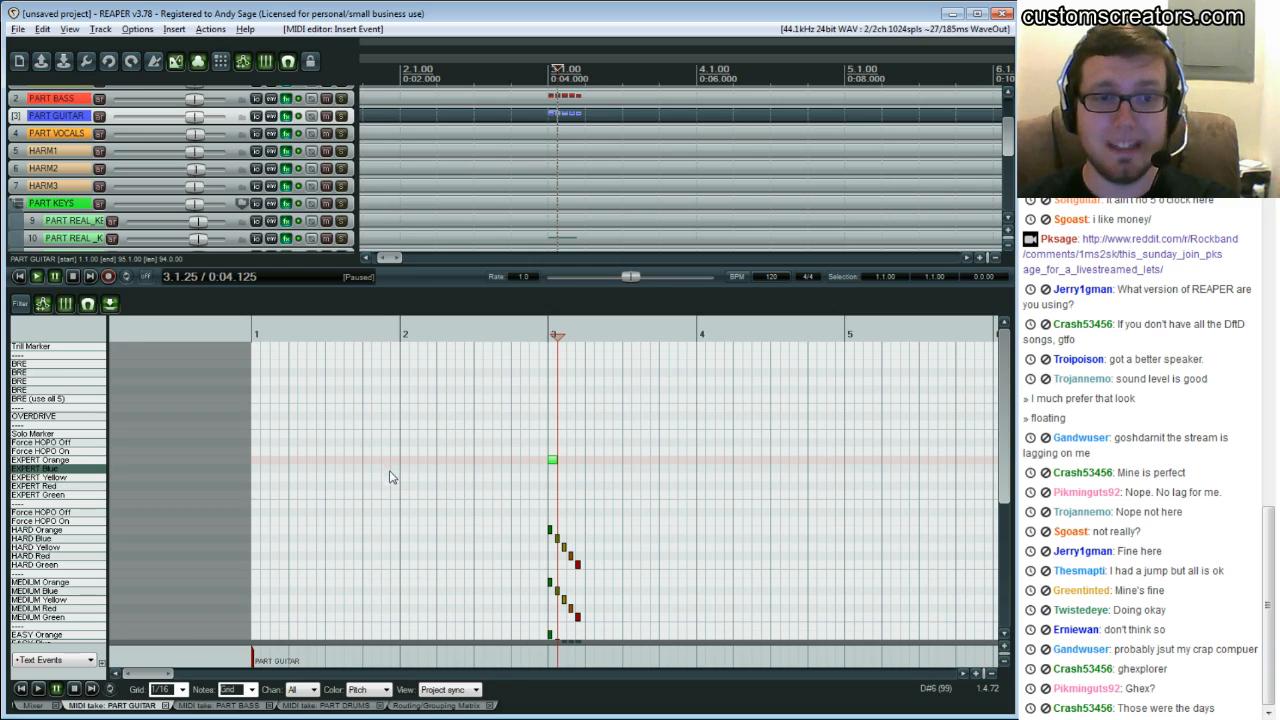
Switch the grid to 1/8T and add an EXPERT Orange note at 3.2.00
{"action": "left_click", "coordinate": [182, 689]}
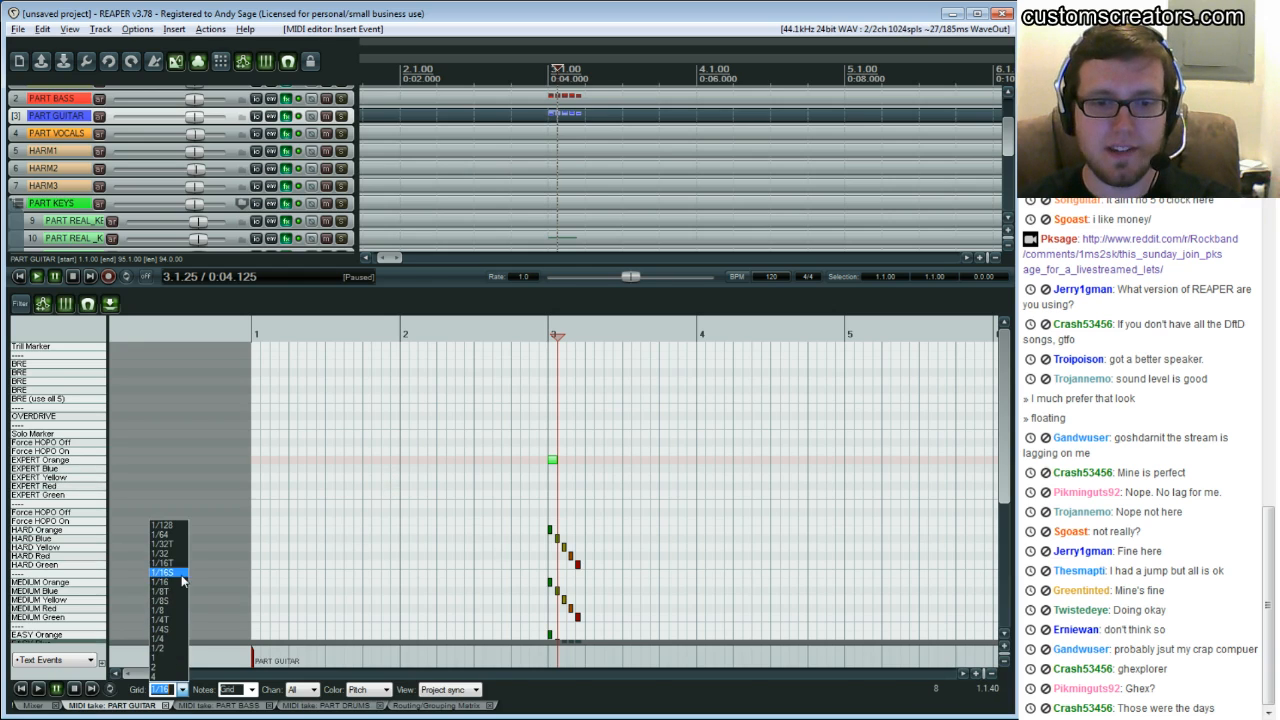
{"action": "left_click", "coordinate": [176, 591]}
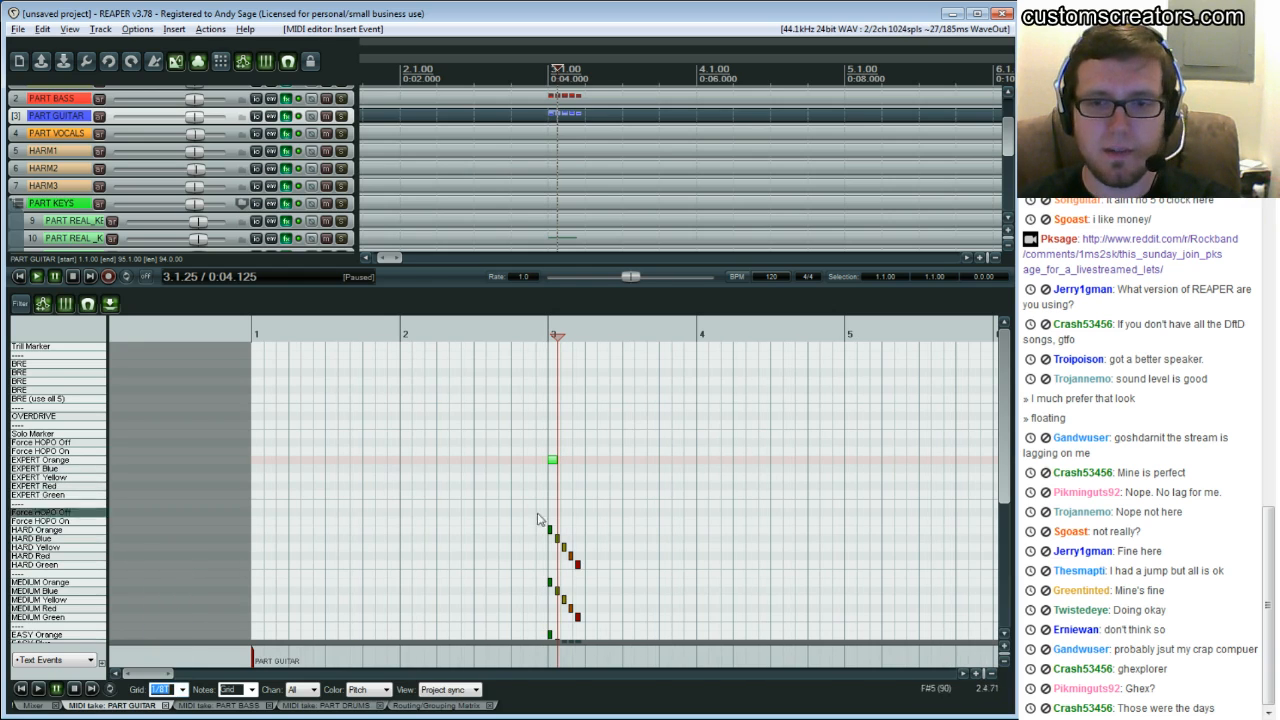
{"action": "left_click", "coordinate": [591, 461]}
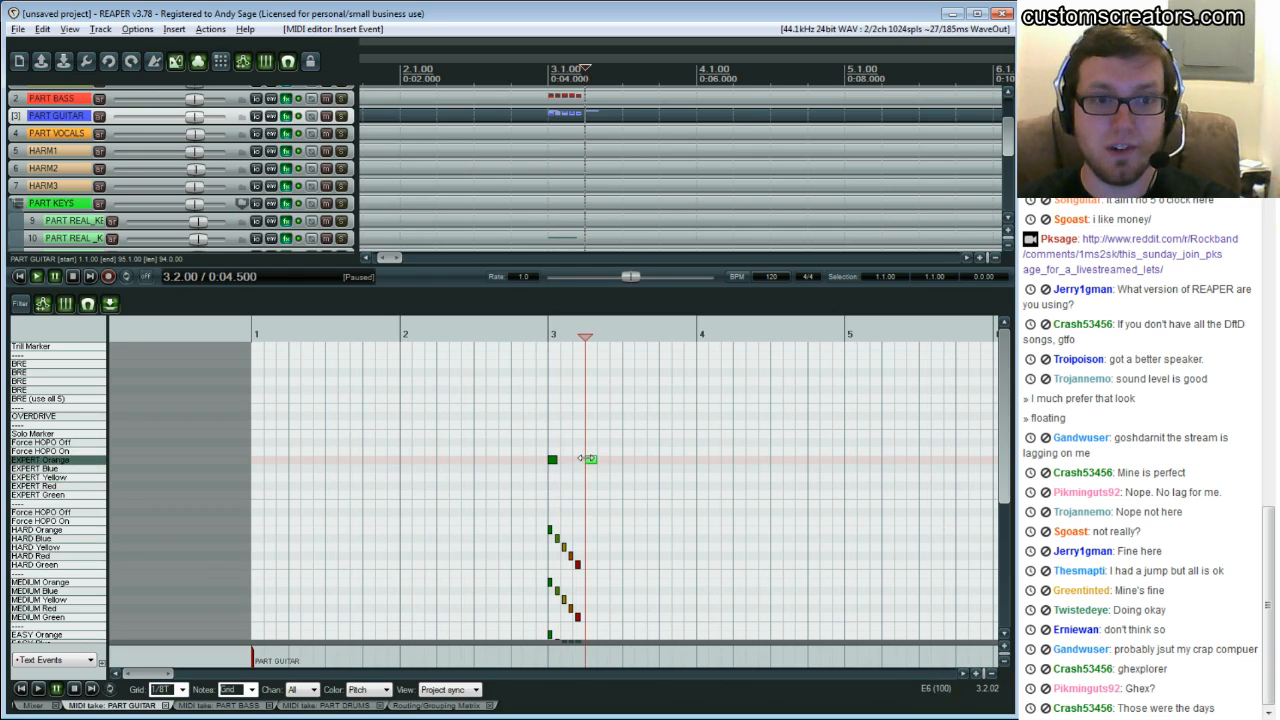
Set the note length to 1/16, delete the triplet note, and add and delete it once more
{"action": "left_click", "coordinate": [251, 689]}
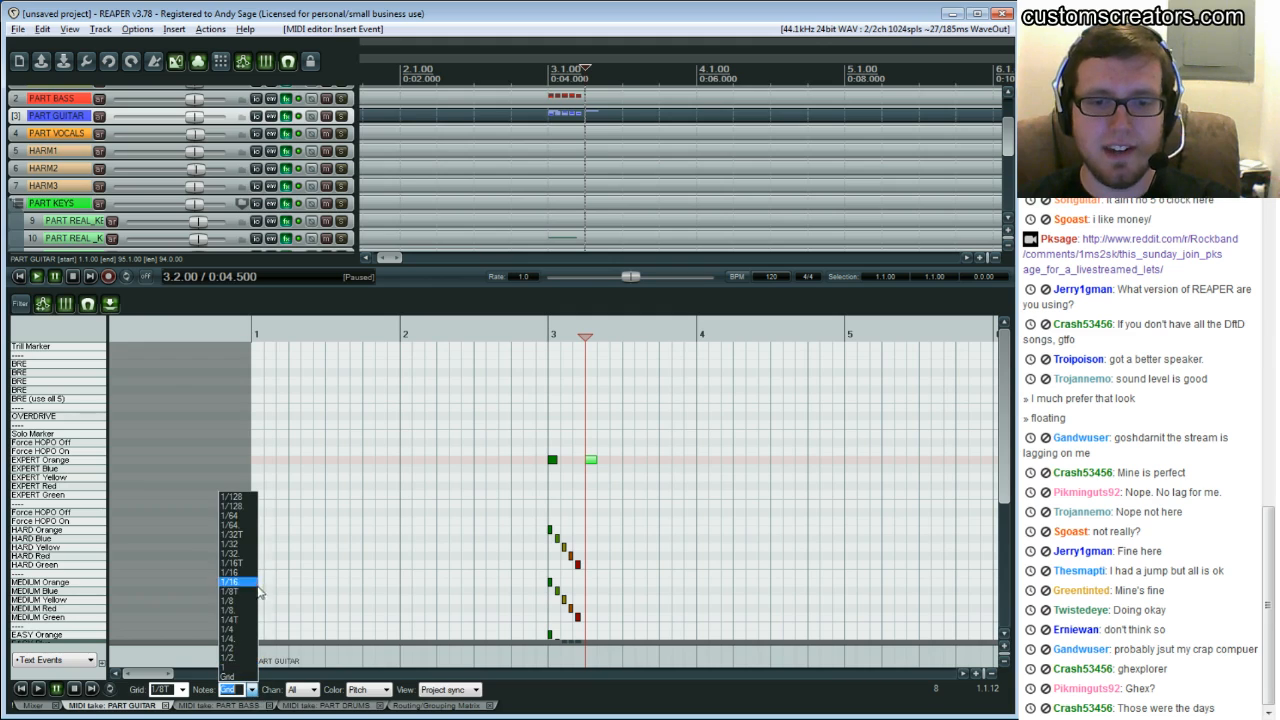
{"action": "left_click", "coordinate": [247, 574]}
{"action": "key", "text": "Delete"}
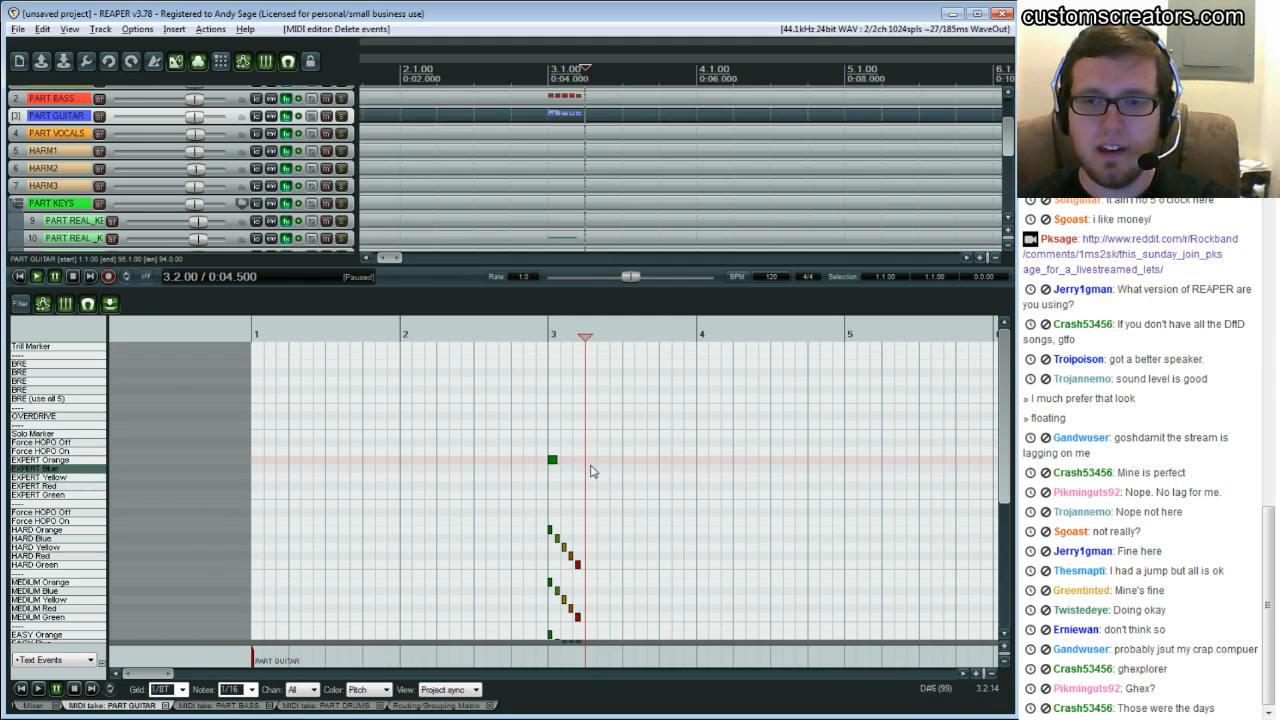
{"action": "left_click", "coordinate": [590, 459]}
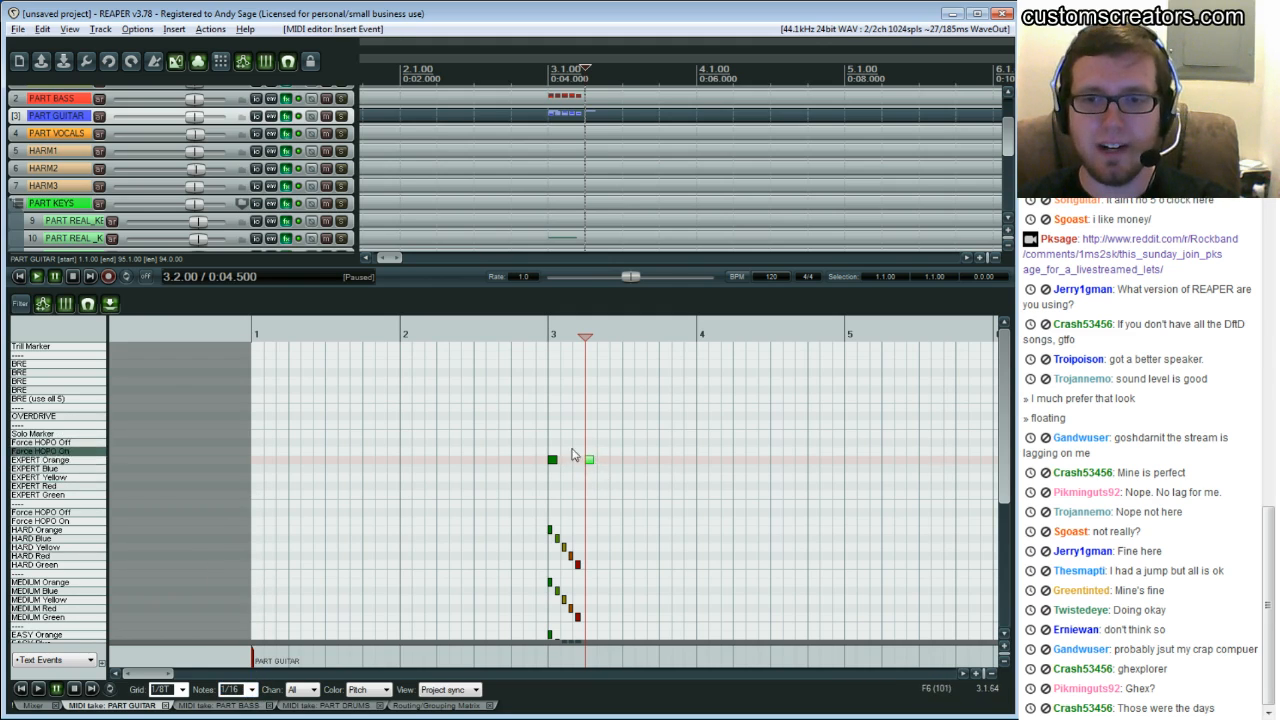
{"action": "key", "text": "Delete"}
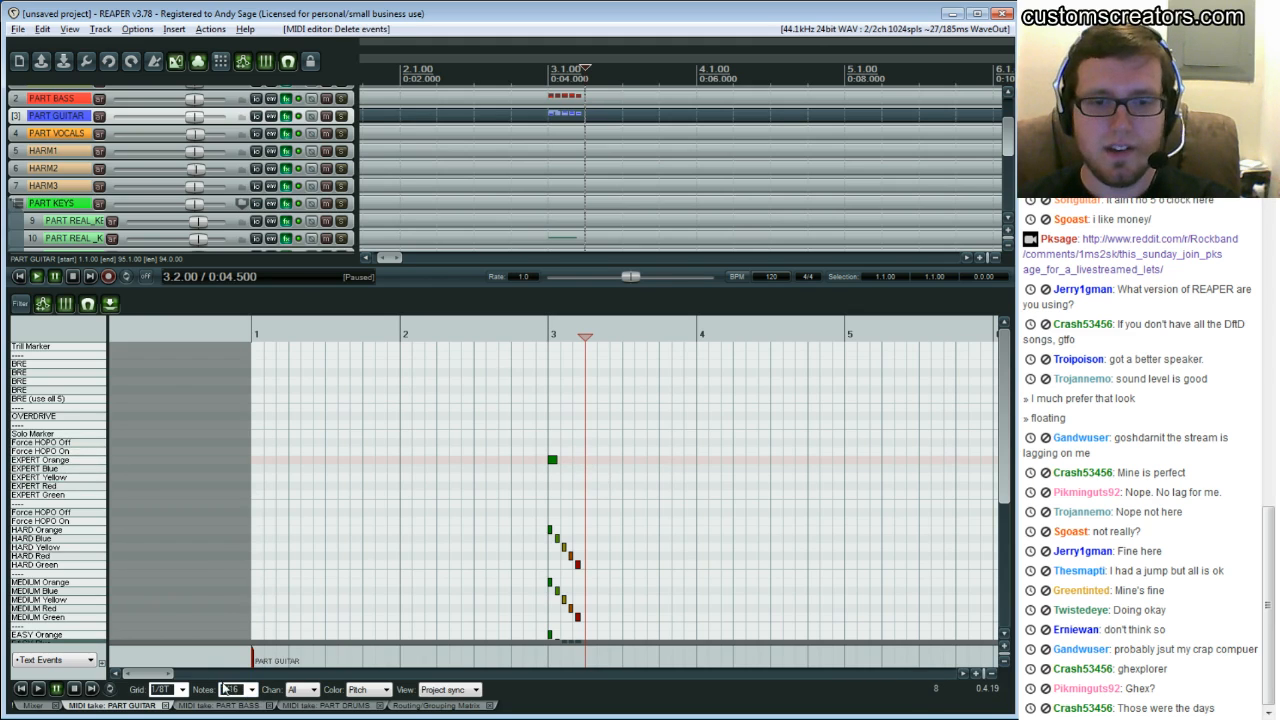
Set the note length back to Grid and the grid back to 1/16
{"action": "left_click", "coordinate": [232, 689]}
{"action": "left_click", "coordinate": [240, 681]}
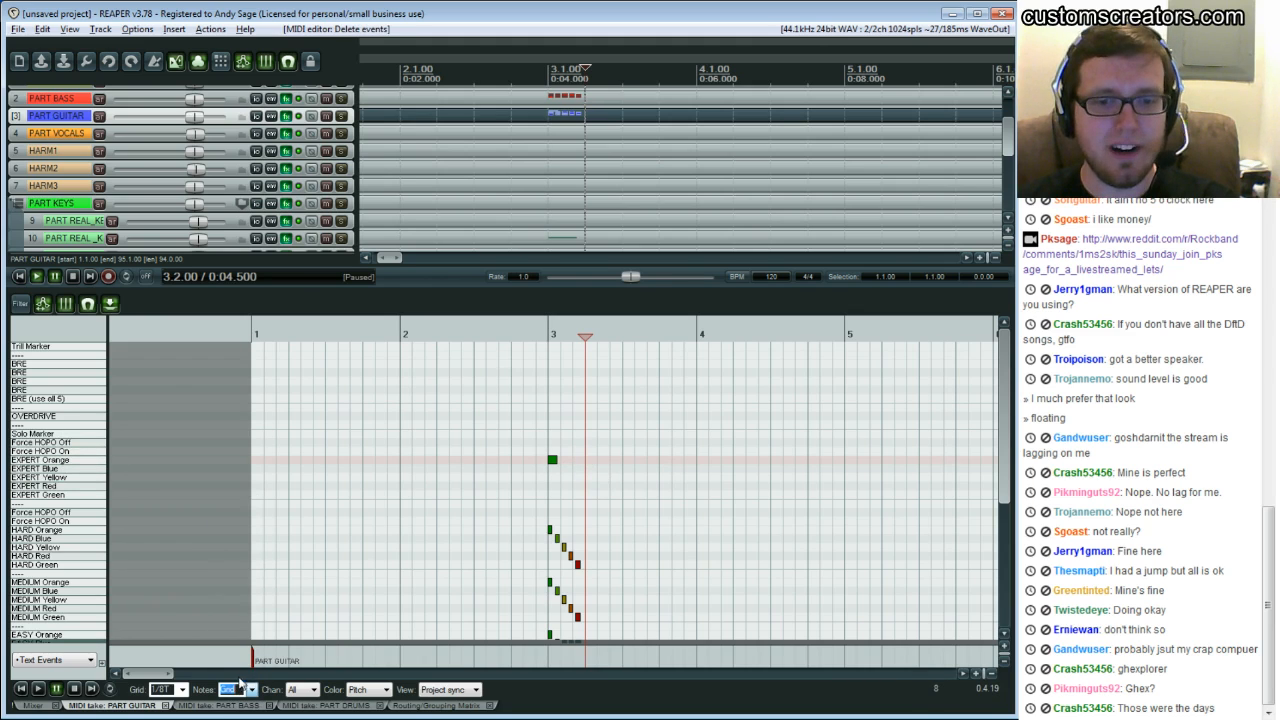
{"action": "left_click", "coordinate": [180, 689]}
{"action": "left_click", "coordinate": [168, 585]}
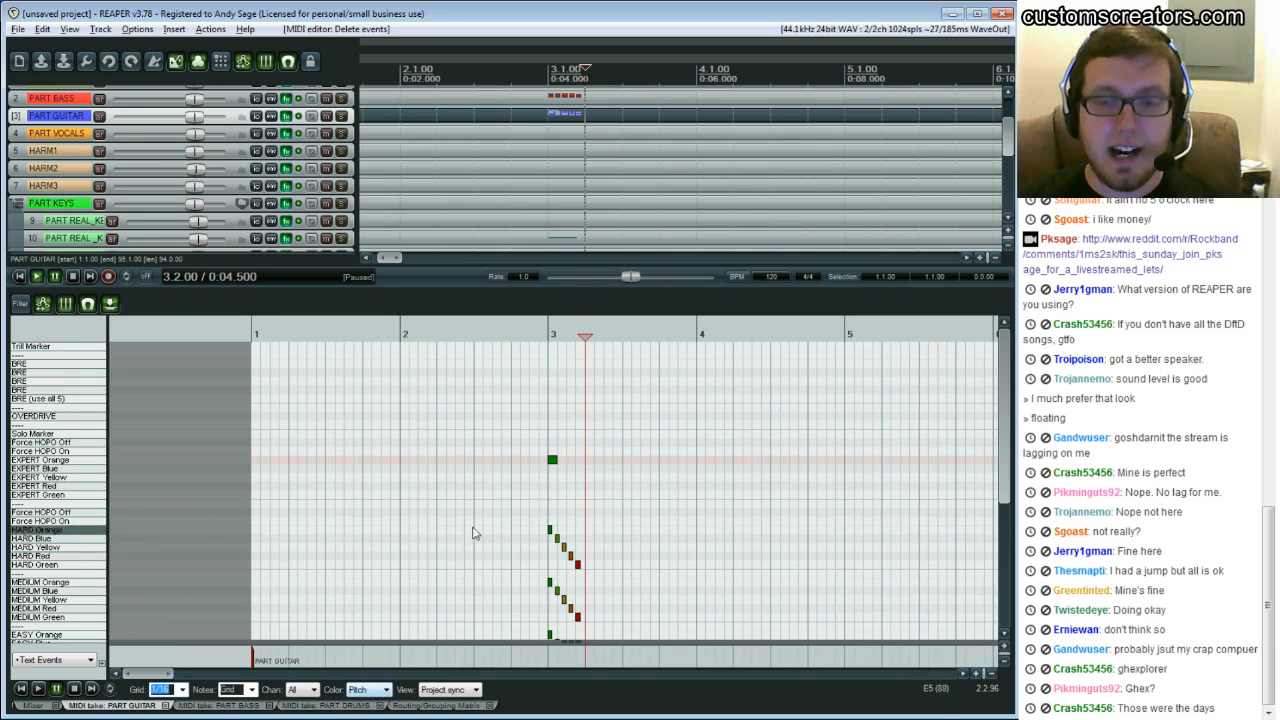
{"action": "scroll", "coordinate": [514, 480], "scroll_direction": "down", "scroll_amount": 2}
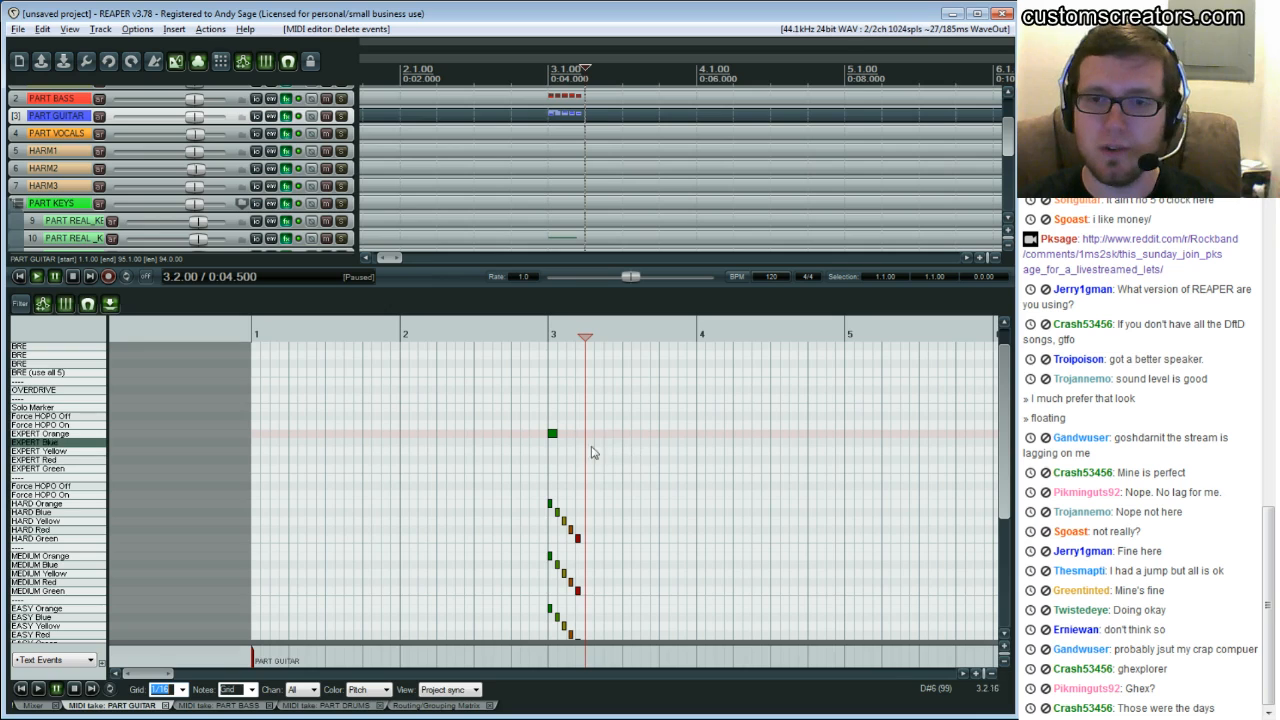
{"action": "right_click", "coordinate": [148, 708]}
{"action": "mouse_move", "coordinate": [214, 568]}
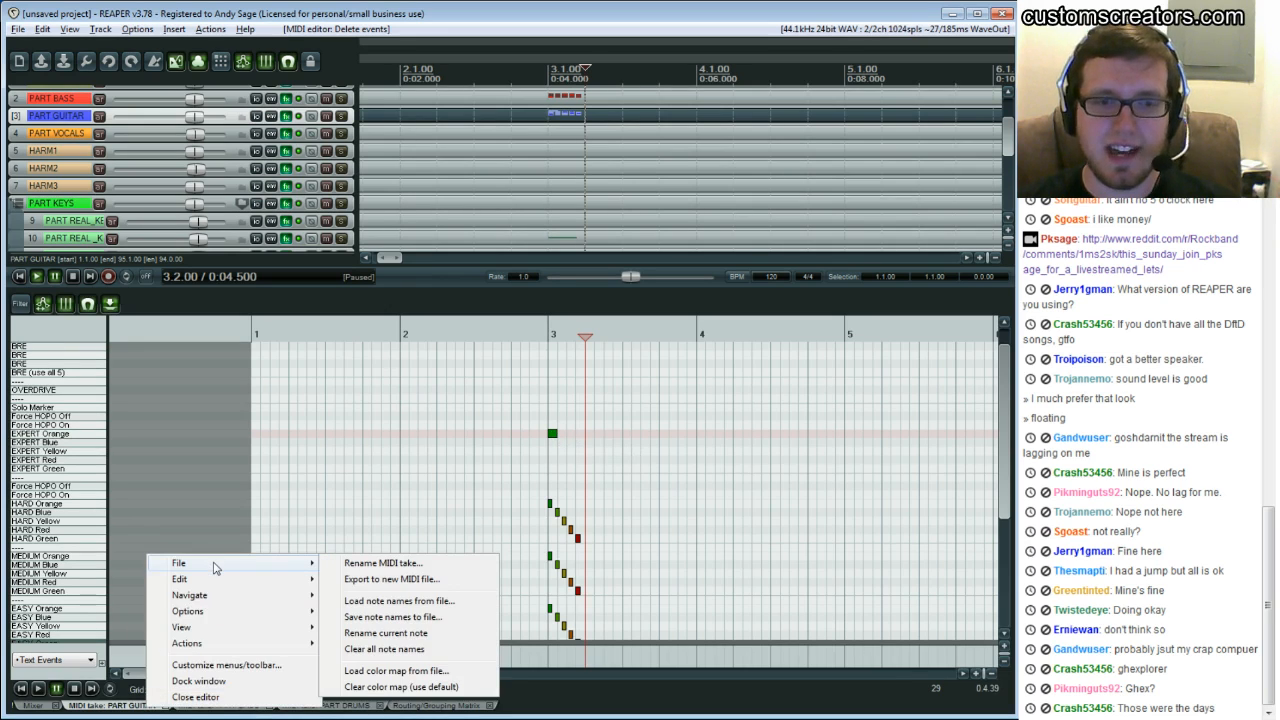
{"action": "right_click", "coordinate": [114, 708]}
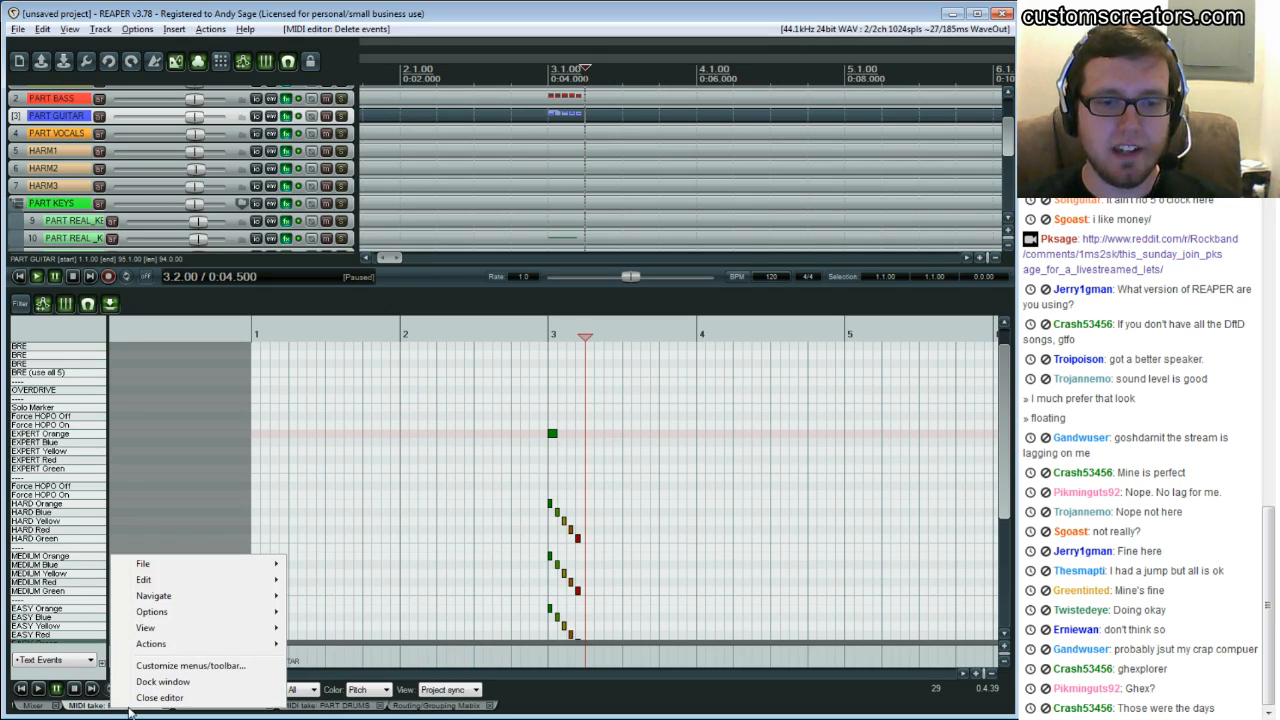
{"action": "mouse_move", "coordinate": [240, 566]}
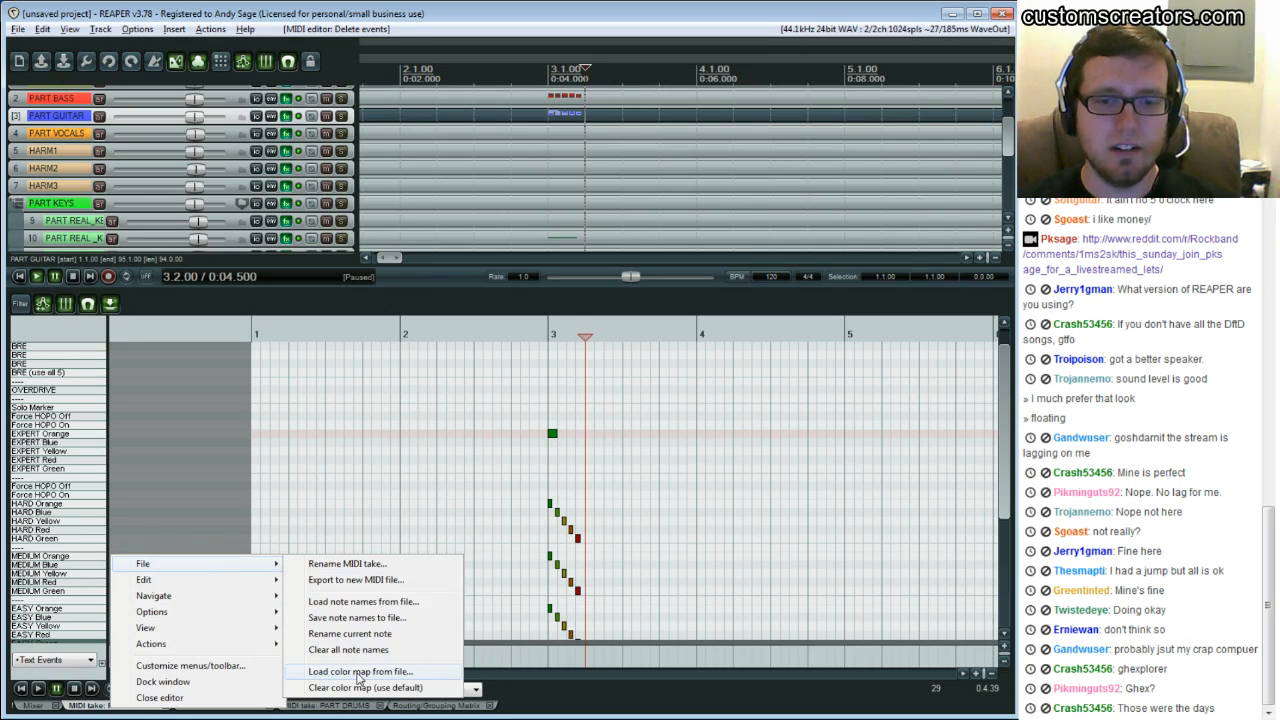
{"action": "left_click", "coordinate": [363, 522]}
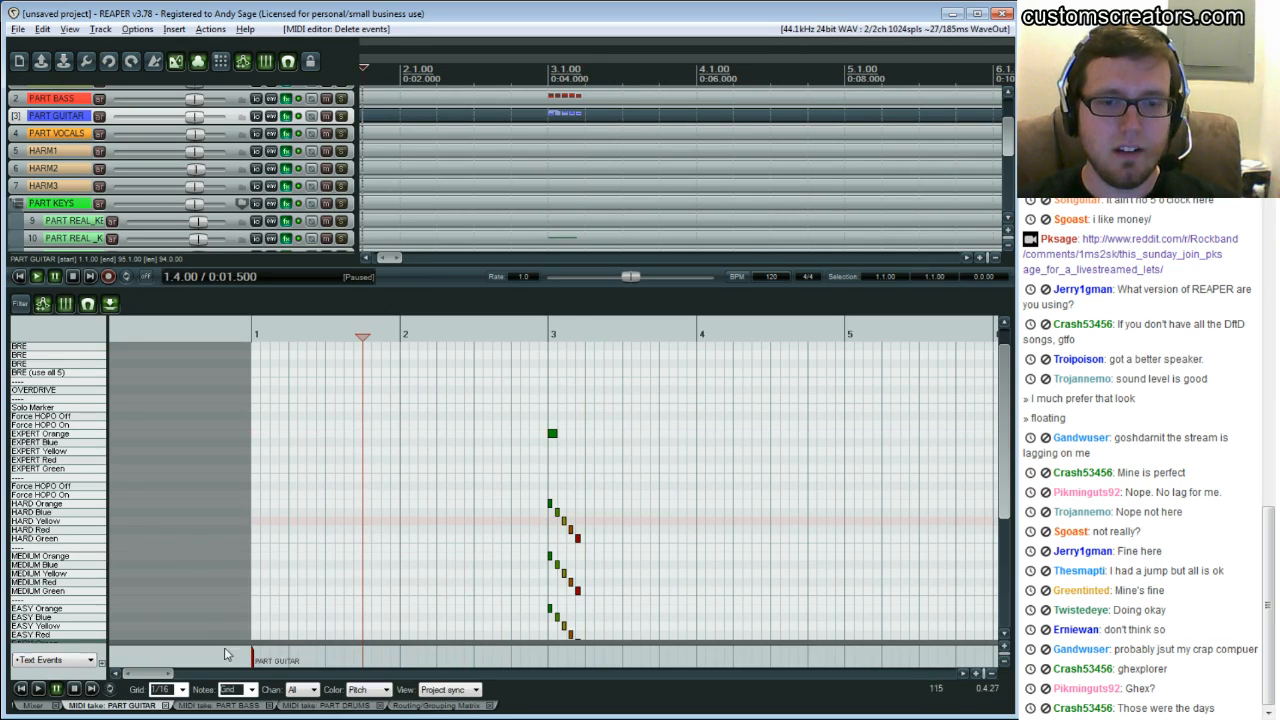
{"action": "left_click", "coordinate": [111, 304]}
{"action": "left_click_drag", "start_coordinate": [150, 7], "coordinate": [190, 73]}
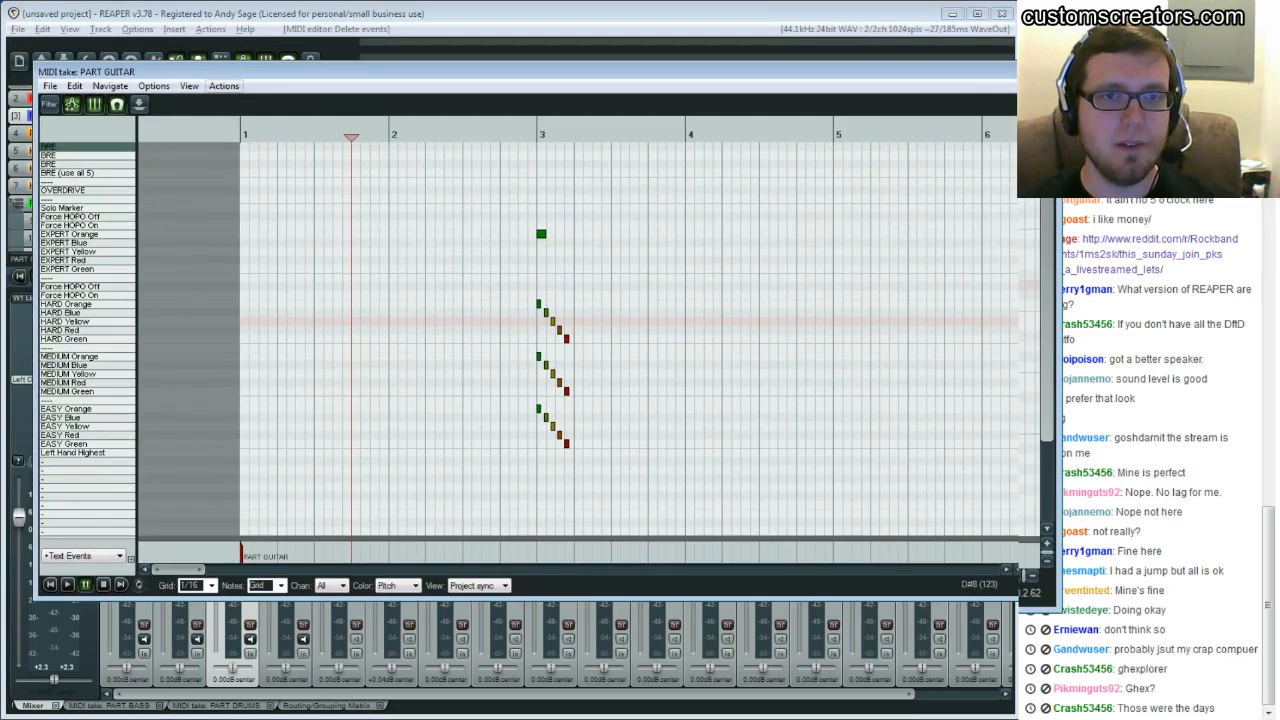
{"action": "left_click", "coordinate": [50, 86]}
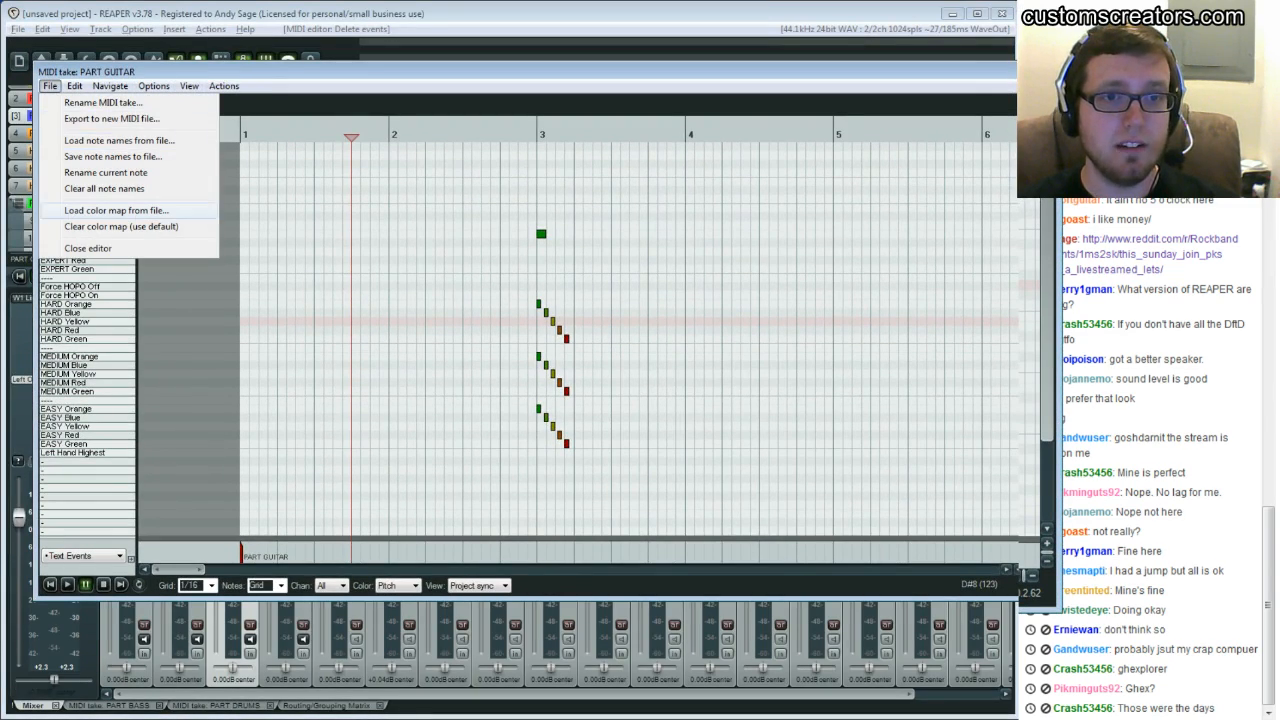
{"action": "left_click", "coordinate": [50, 86]}
{"action": "left_click", "coordinate": [139, 105]}
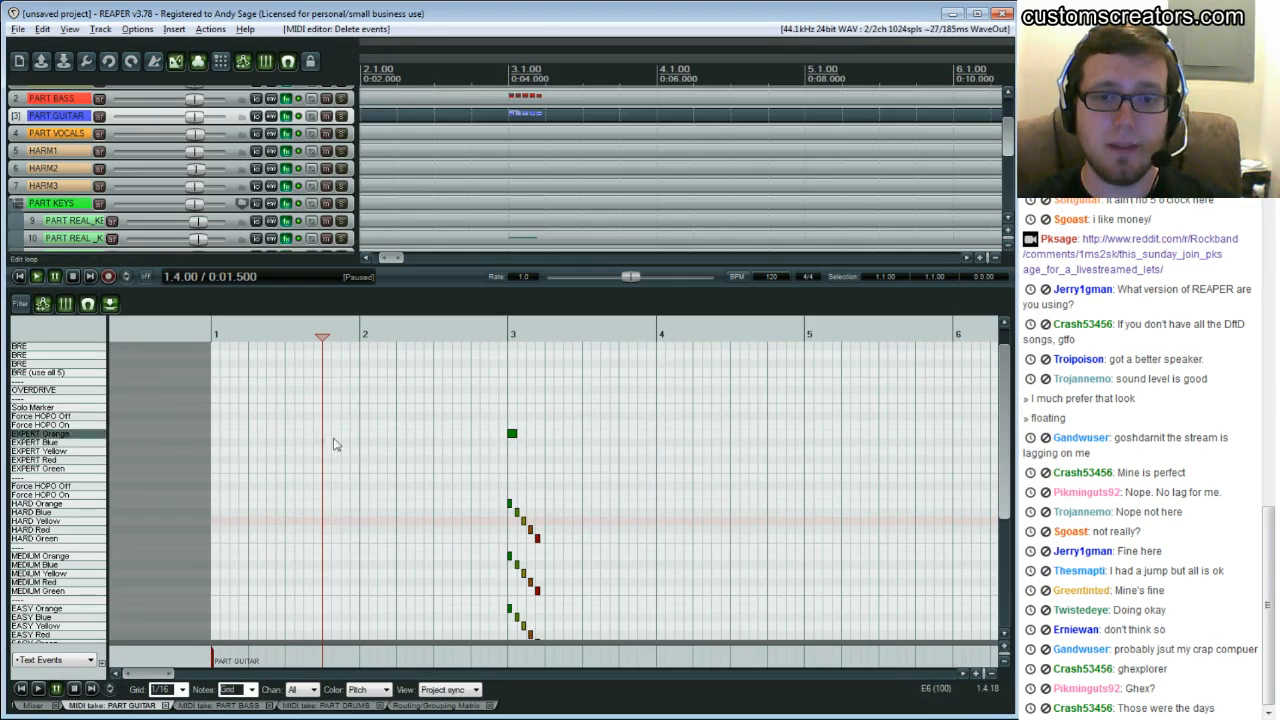
Load the rockband_guitarbass.png color map into the MIDI editor
{"action": "right_click", "coordinate": [114, 706]}
{"action": "mouse_move", "coordinate": [274, 562]}
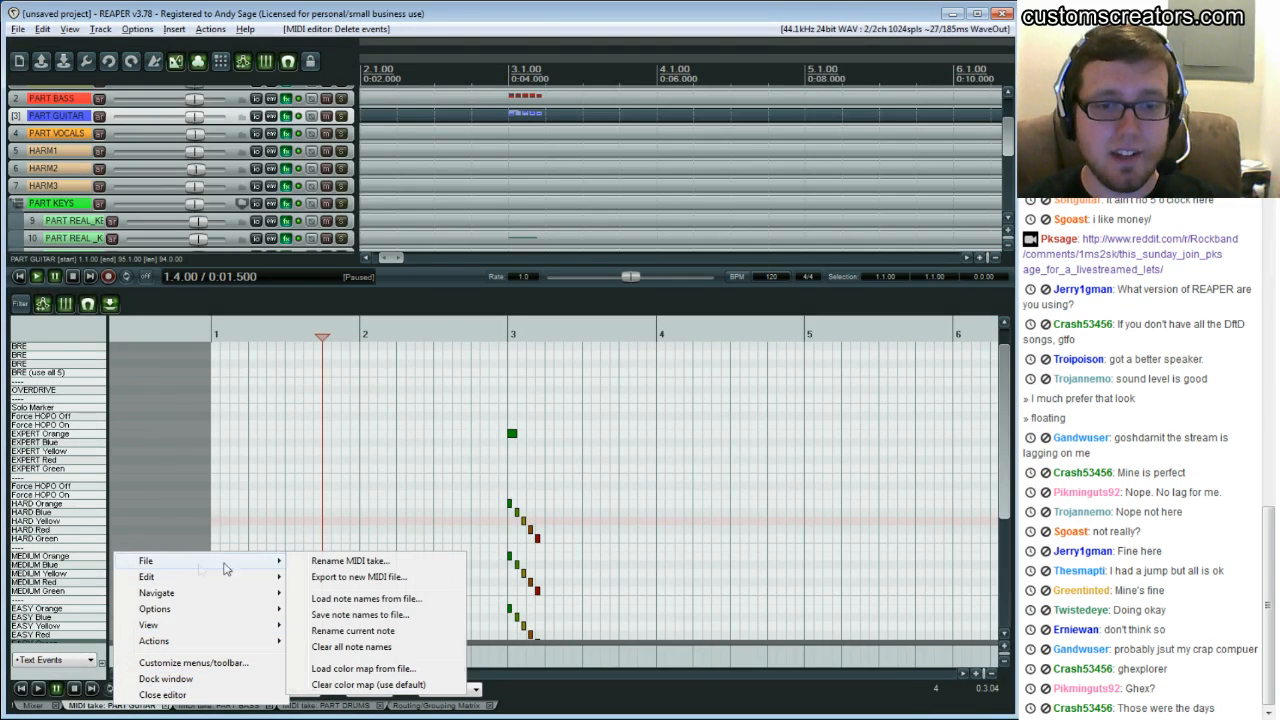
{"action": "left_click", "coordinate": [363, 668]}
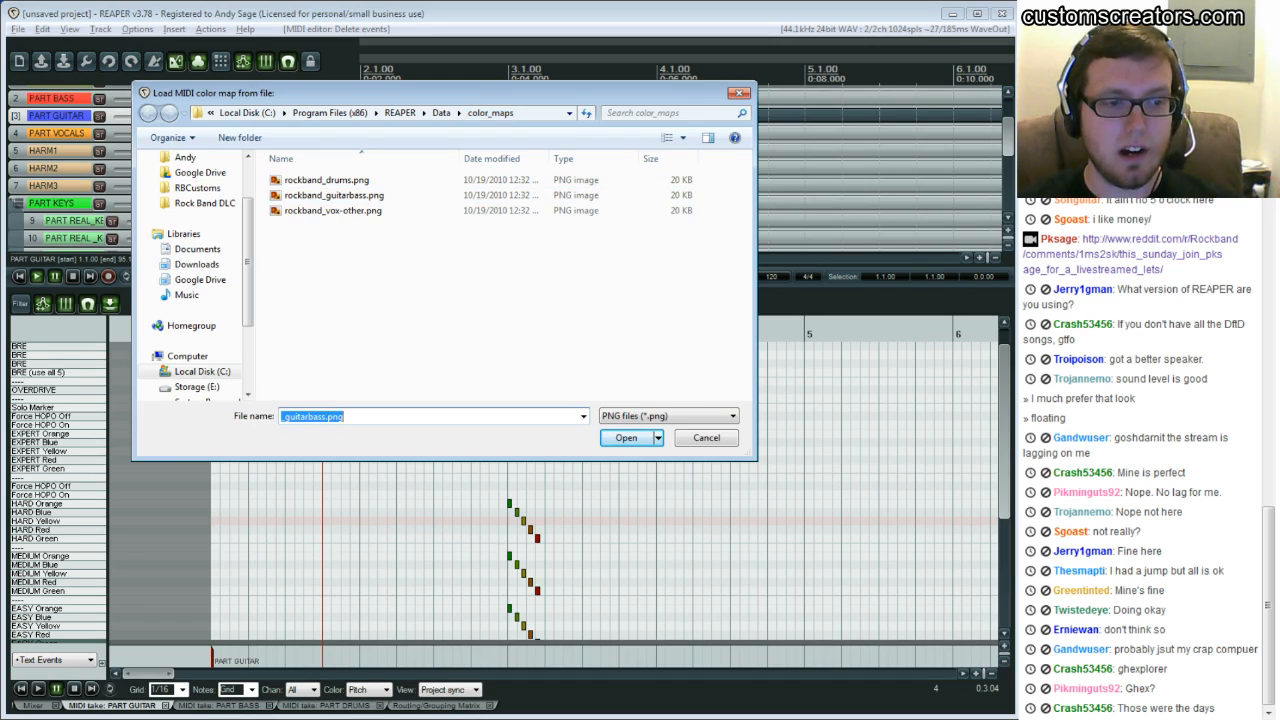
{"action": "left_click", "coordinate": [430, 290]}
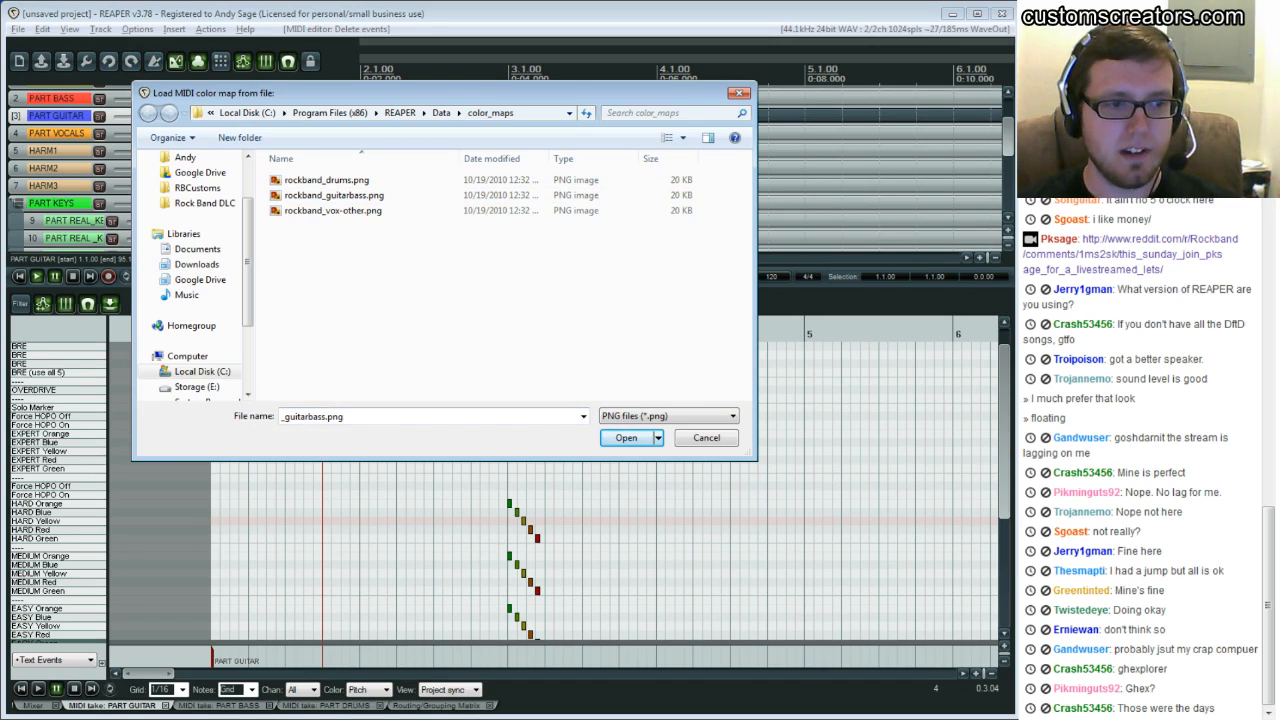
{"action": "left_click", "coordinate": [333, 195]}
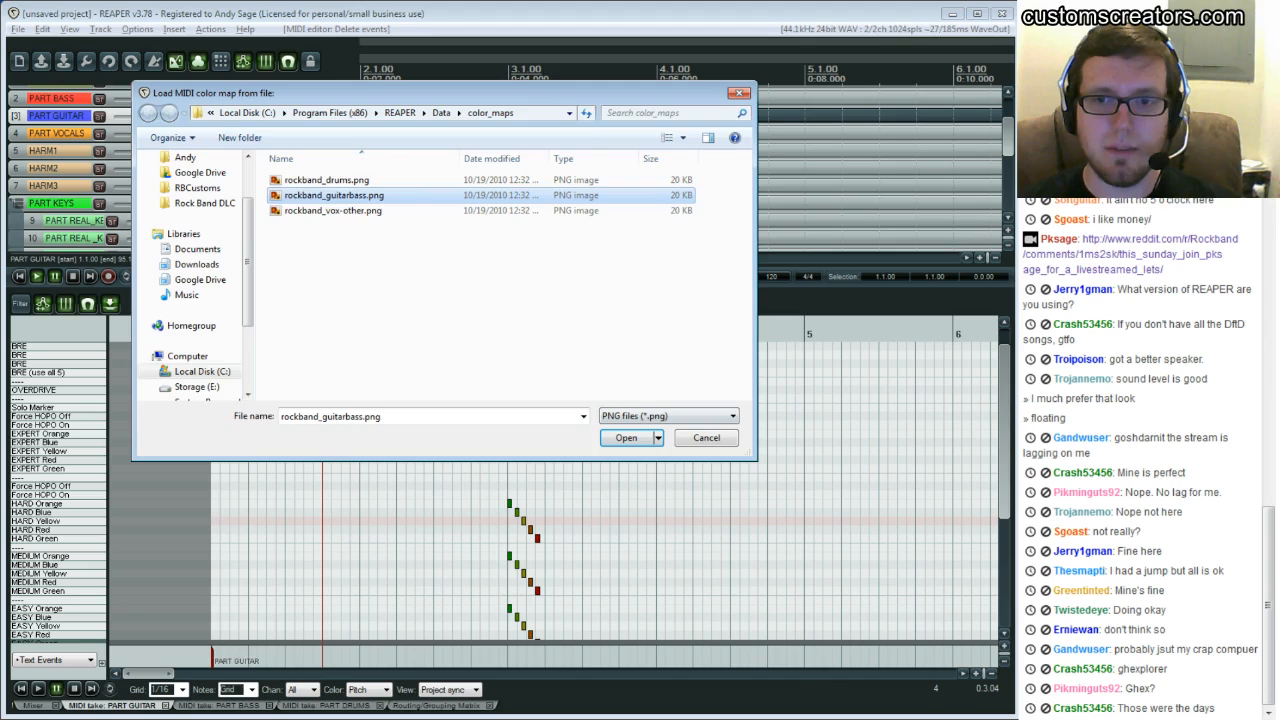
{"action": "left_click", "coordinate": [620, 440]}
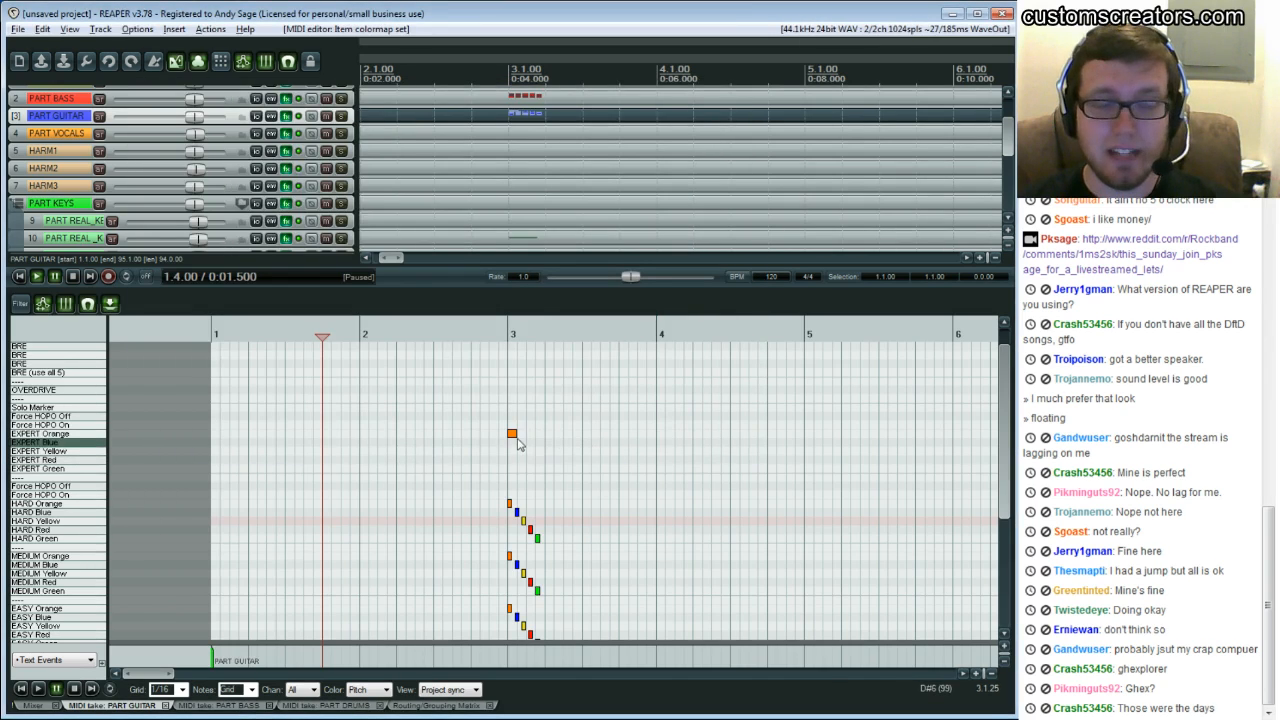
Delete the EXPERT Orange note at the start of bar 3
{"action": "scroll", "coordinate": [512, 445], "scroll_direction": "down", "scroll_amount": 1}
{"action": "scroll", "coordinate": [508, 450], "scroll_direction": "down", "scroll_amount": 1}
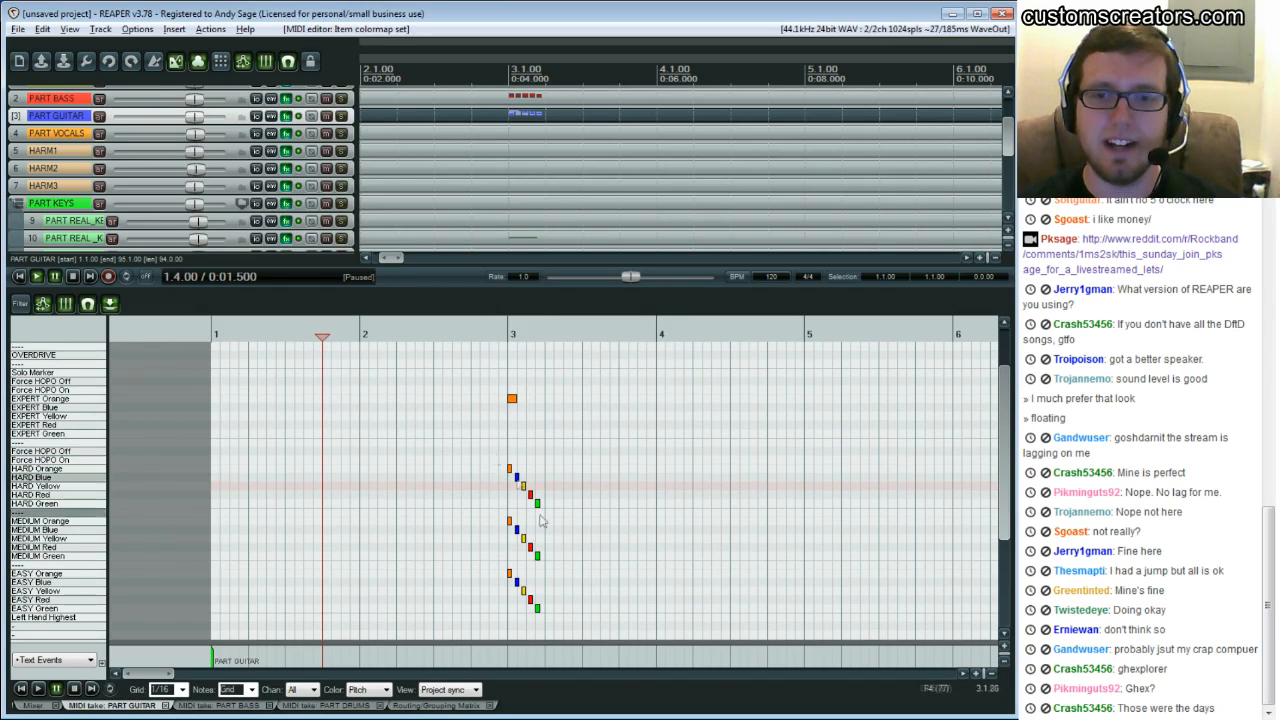
{"action": "double_click", "coordinate": [507, 396]}
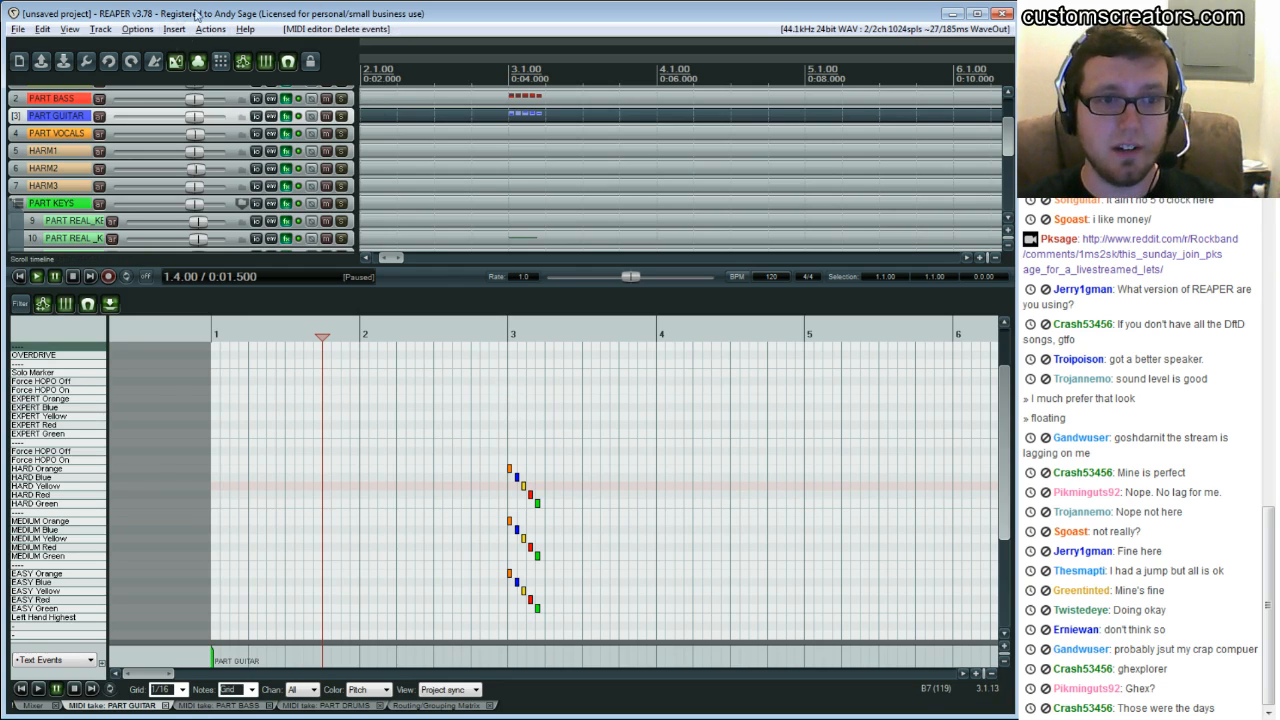
Add a five-note EXPERT staircase from Orange to Green at bar 3, then select and delete it
{"action": "left_click", "coordinate": [503, 405]}
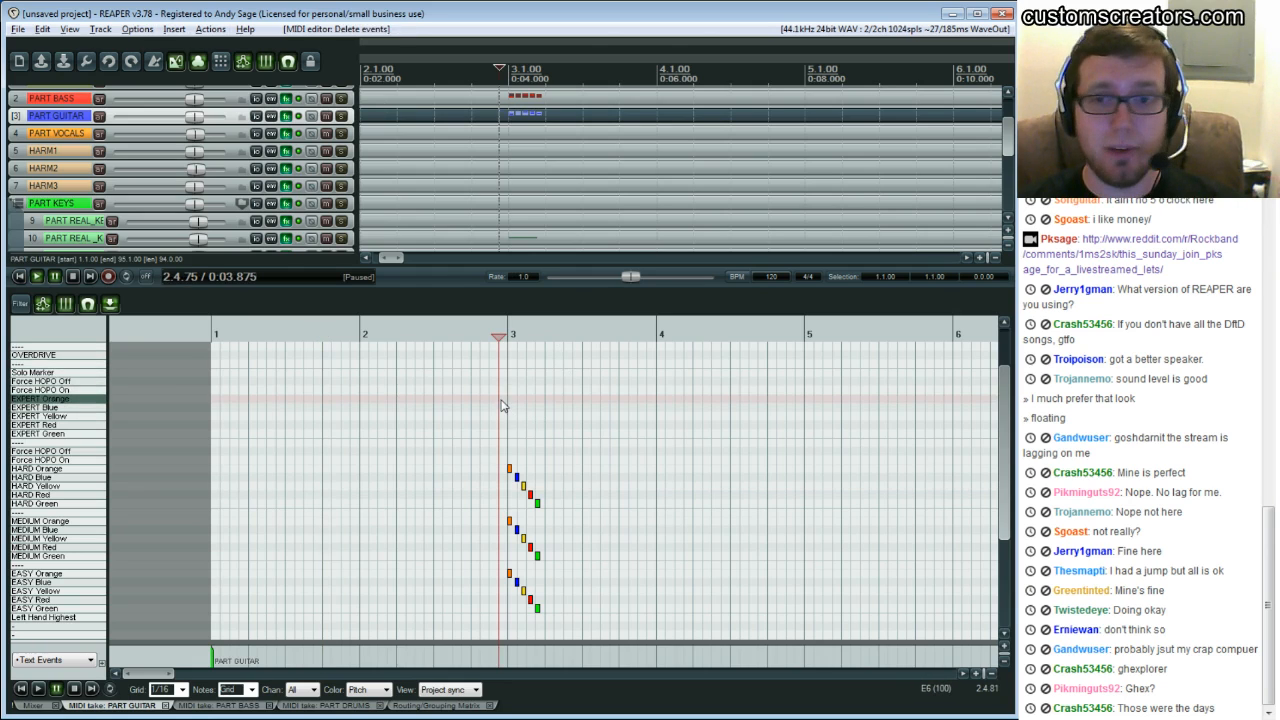
{"action": "left_click", "coordinate": [502, 399]}
{"action": "left_click", "coordinate": [512, 407]}
{"action": "left_click", "coordinate": [521, 415]}
{"action": "left_click", "coordinate": [530, 424]}
{"action": "left_click", "coordinate": [539, 433]}
{"action": "left_click_drag", "start_coordinate": [472, 370], "coordinate": [582, 443]}
{"action": "key", "text": "Delete"}
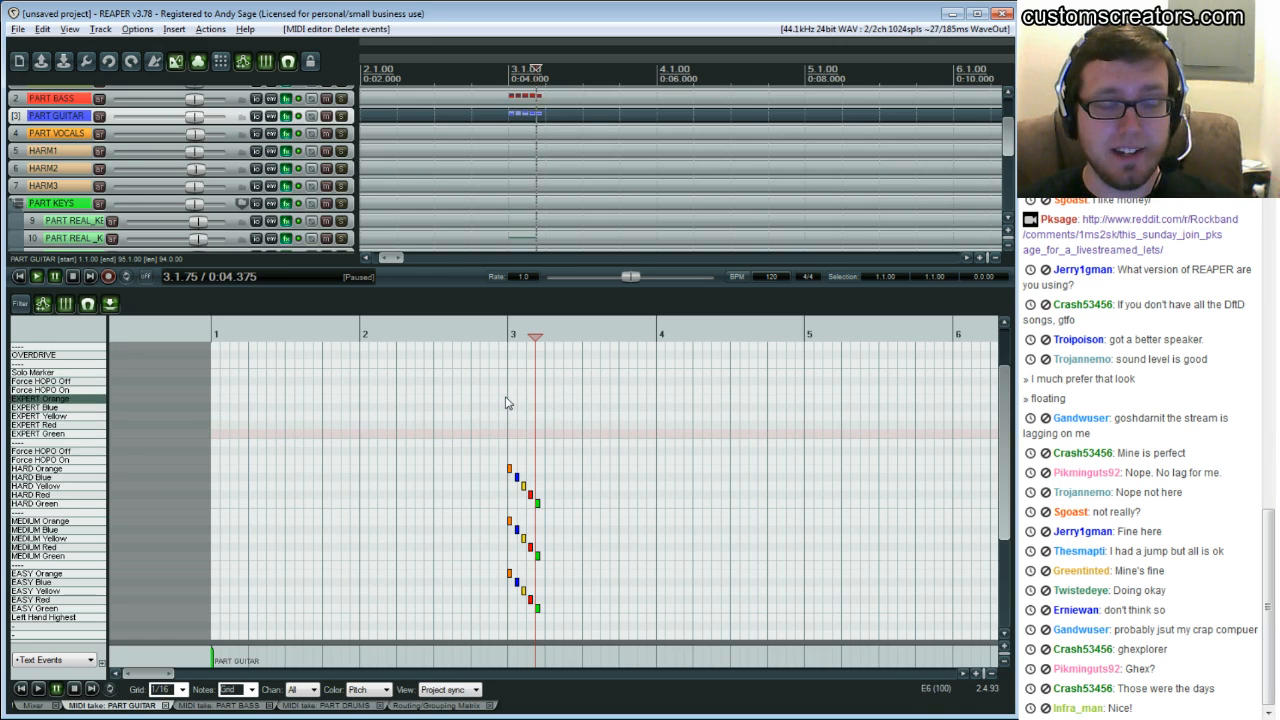
{"action": "left_click", "coordinate": [510, 403]}
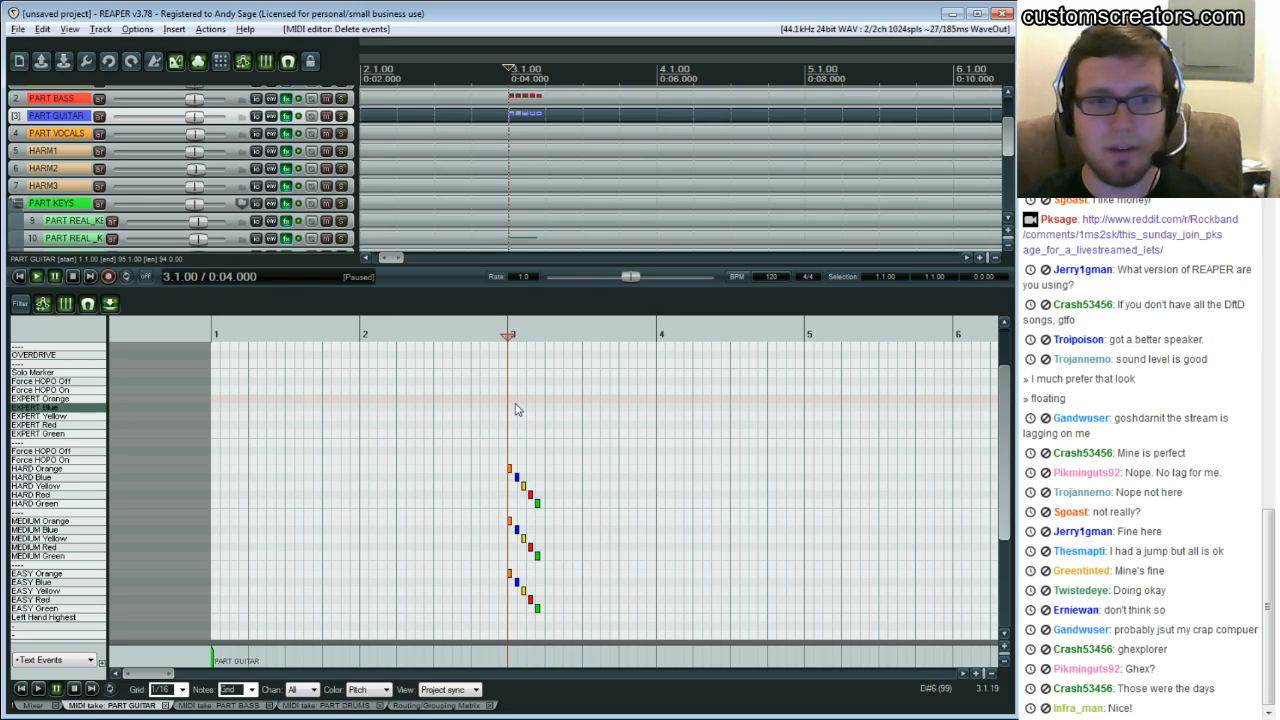
{"action": "scroll", "coordinate": [535, 460], "scroll_direction": "down", "scroll_amount": 1}
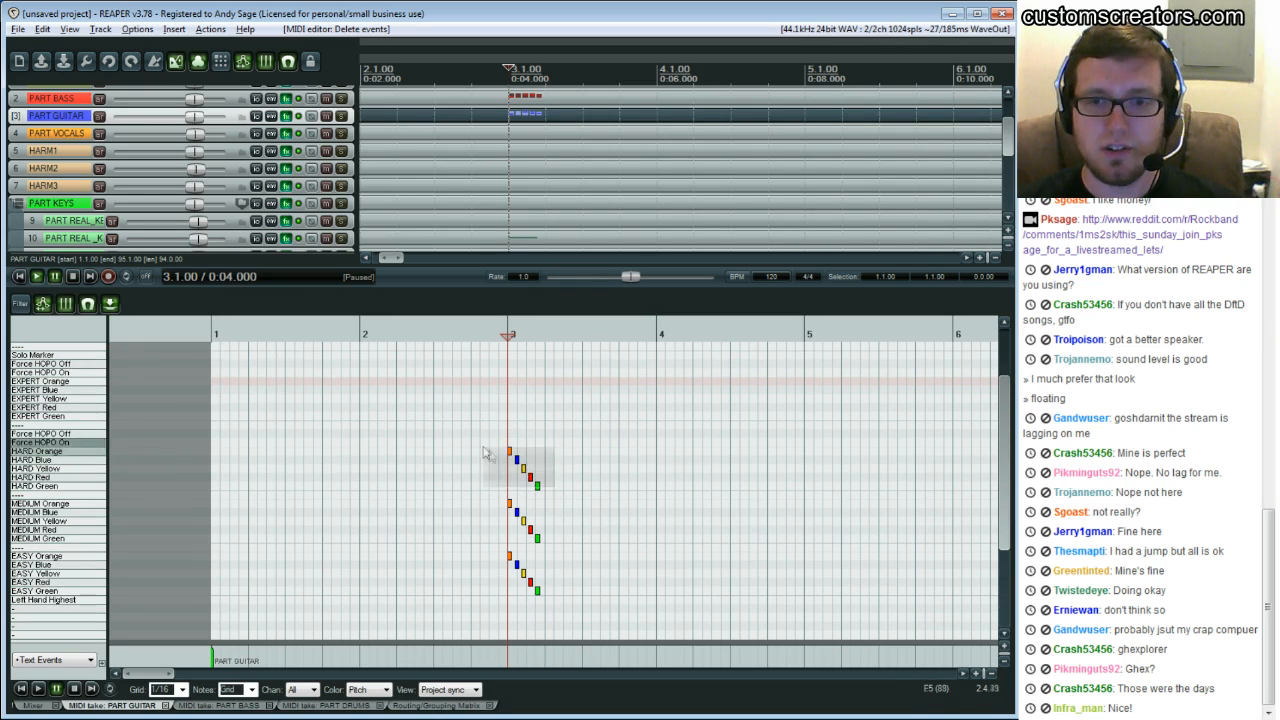
{"action": "left_click", "coordinate": [563, 466]}
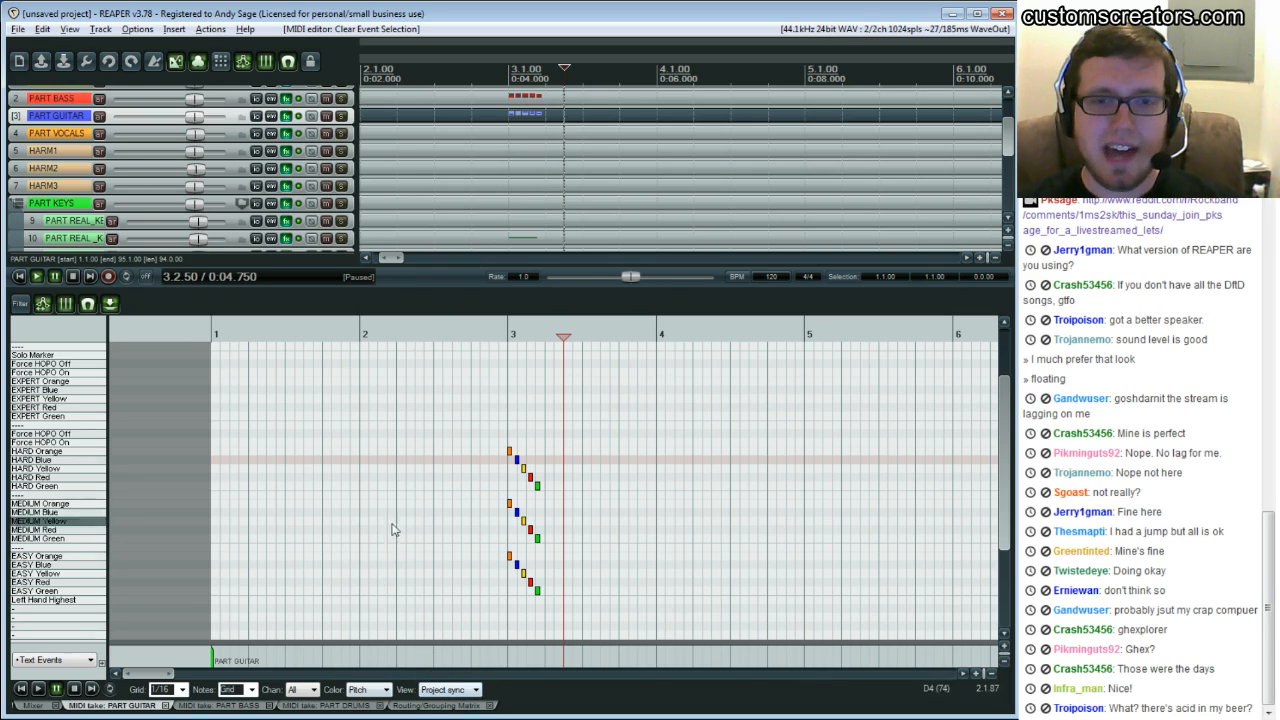
{"action": "mouse_move", "coordinate": [157, 678]}
{"action": "left_mouse_down"}
{"action": "mouse_move", "coordinate": [180, 682]}
{"action": "mouse_move", "coordinate": [167, 682]}
{"action": "left_mouse_up"}
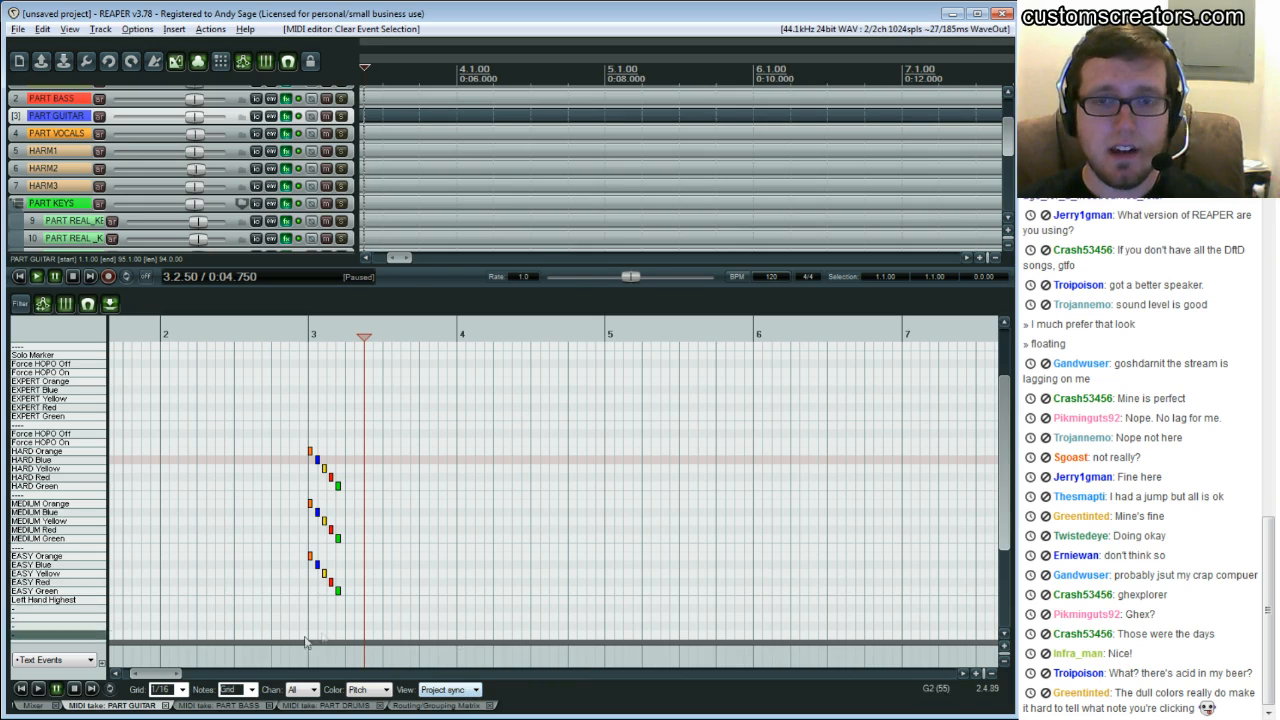
{"action": "left_click_drag", "start_coordinate": [162, 674], "coordinate": [197, 675]}
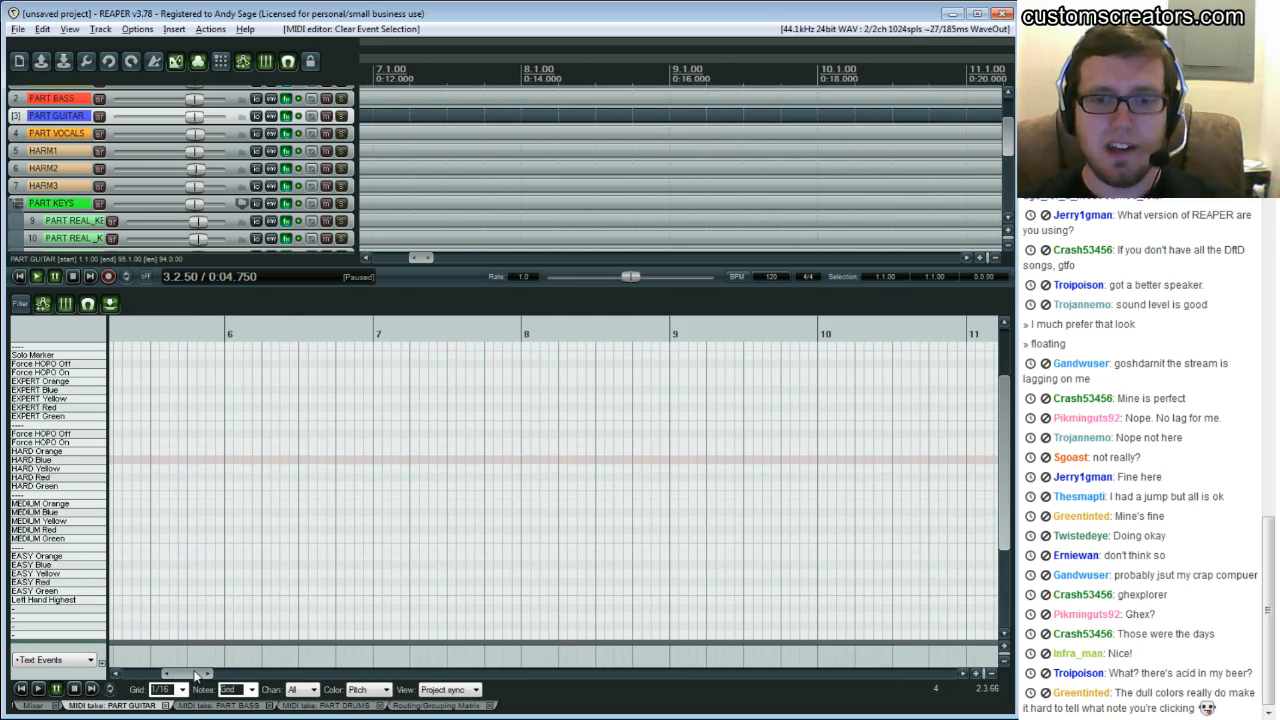
{"action": "left_click", "coordinate": [450, 689]}
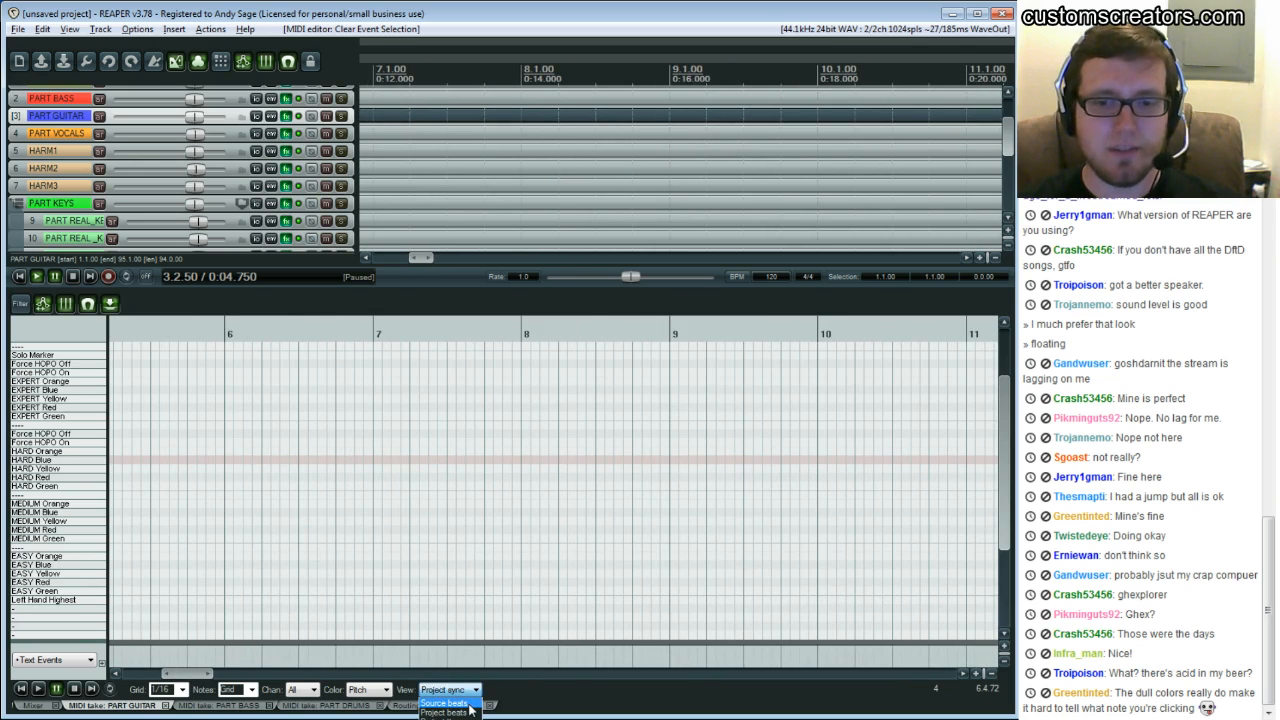
{"action": "left_click", "coordinate": [433, 543]}
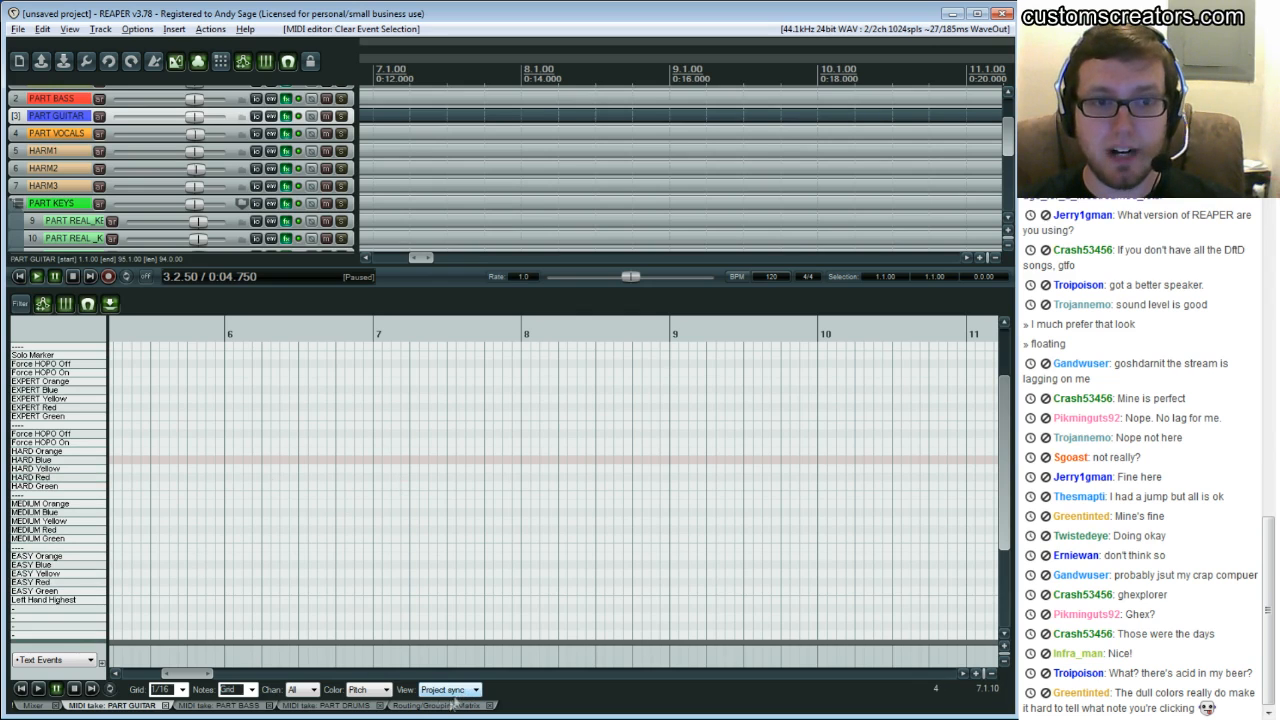
{"action": "left_click_drag", "start_coordinate": [180, 674], "coordinate": [155, 674]}
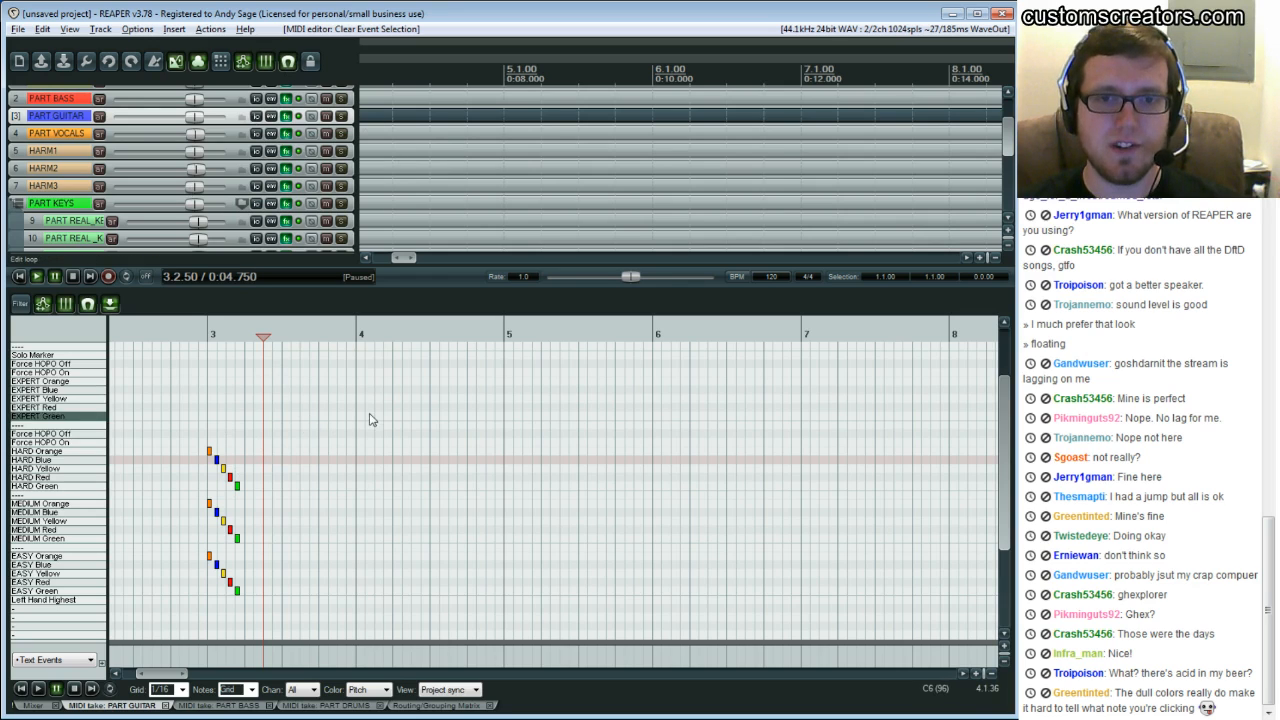
{"action": "left_click_drag", "start_coordinate": [155, 674], "coordinate": [138, 683]}
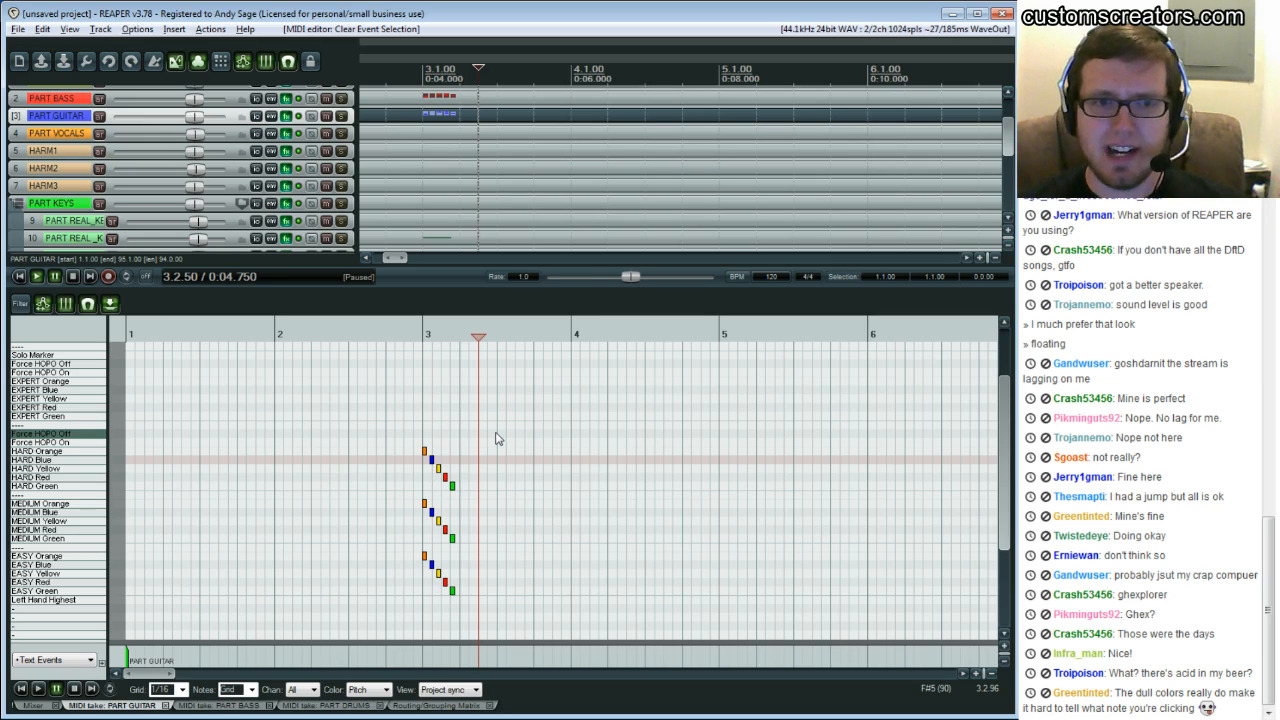
Add a row of 1/16 EXPERT Green notes across bar 4, then select and delete them
{"action": "left_click", "coordinate": [573, 418]}
{"action": "left_click", "coordinate": [578, 397]}
{"action": "left_click", "coordinate": [588, 397]}
{"action": "left_click", "coordinate": [599, 398]}
{"action": "left_click", "coordinate": [604, 407]}
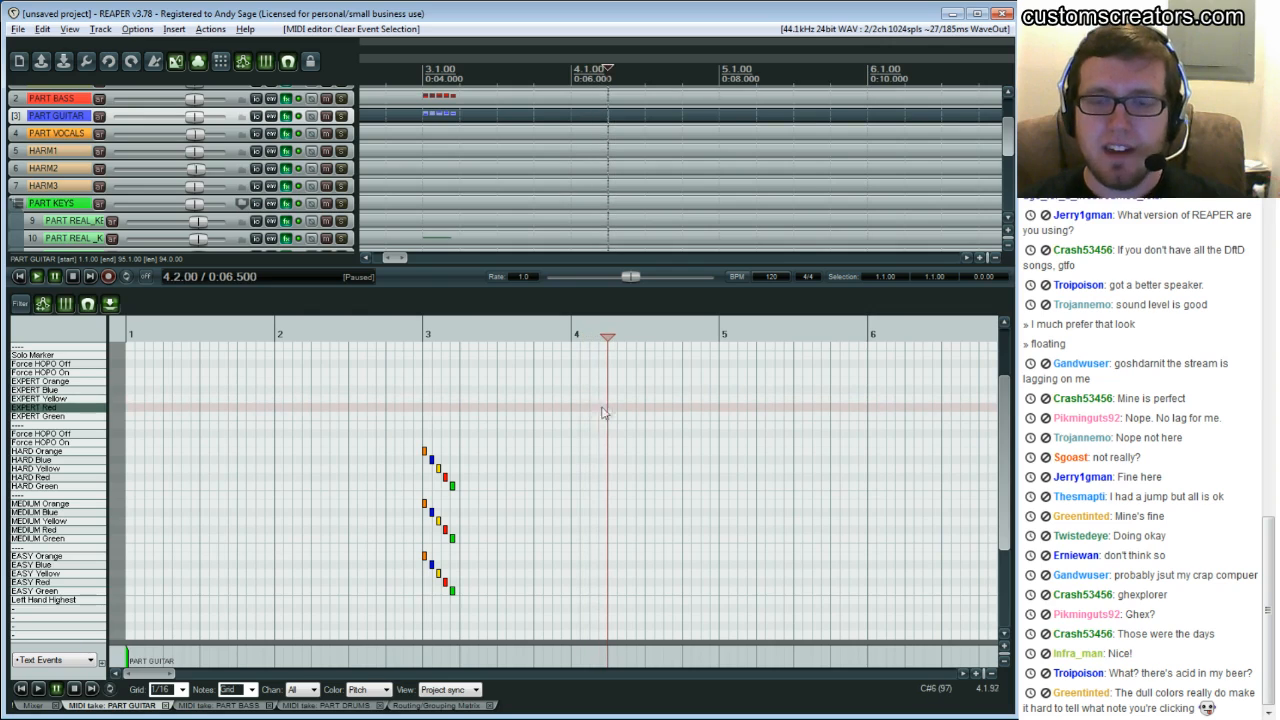
{"action": "left_click", "coordinate": [575, 416]}
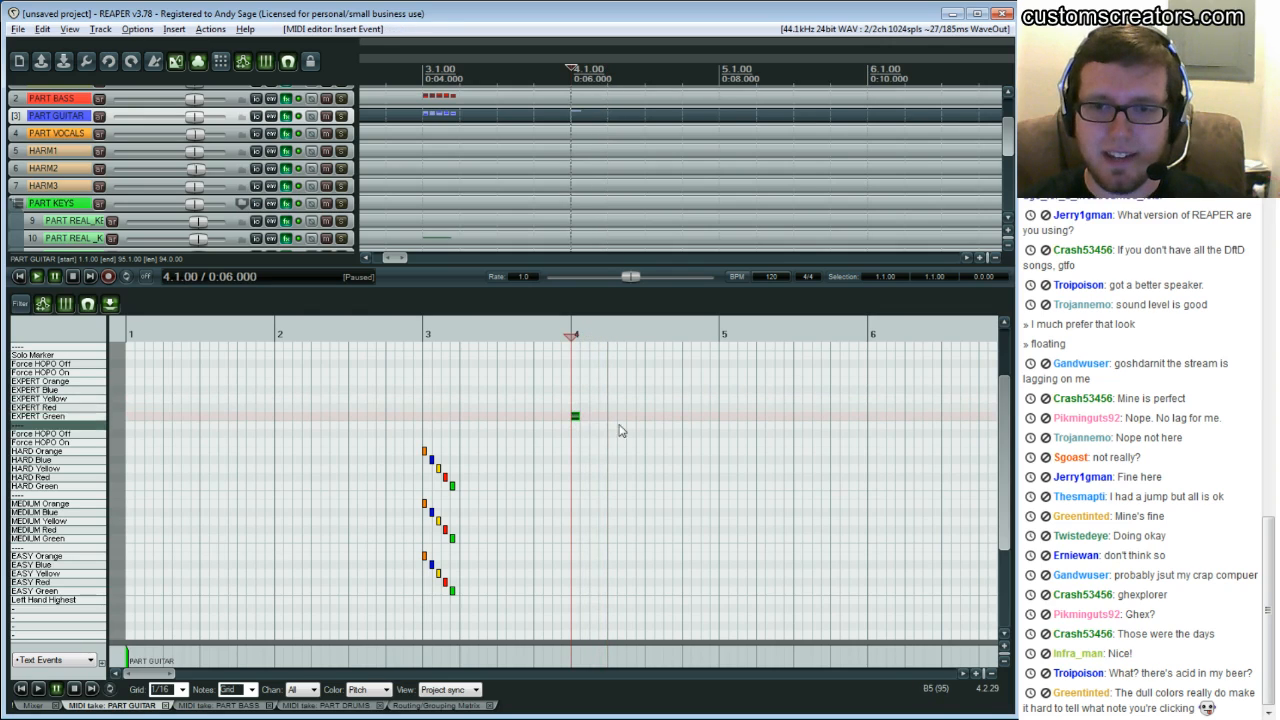
{"action": "left_click", "coordinate": [594, 416]}
{"action": "left_click", "coordinate": [611, 416]}
{"action": "left_click_drag", "start_coordinate": [618, 415], "coordinate": [629, 415]}
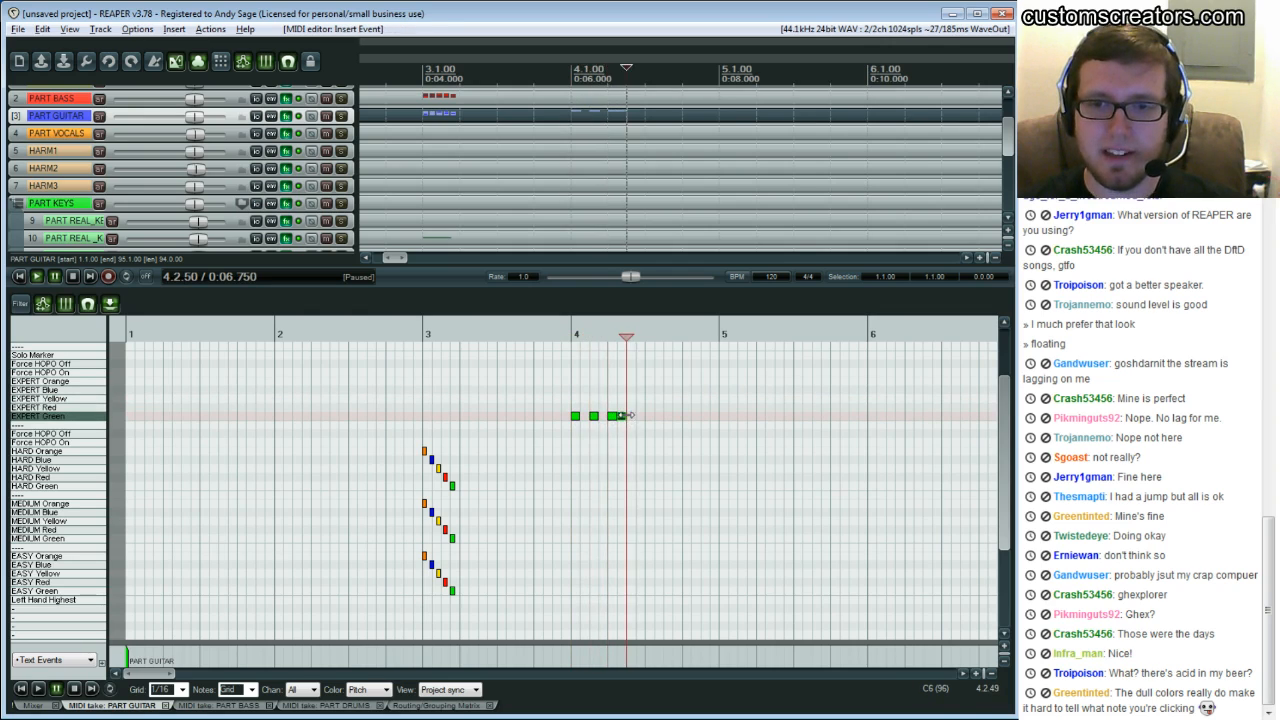
{"action": "left_click", "coordinate": [649, 416]}
{"action": "left_click", "coordinate": [667, 416]}
{"action": "left_click", "coordinate": [686, 416]}
{"action": "left_click", "coordinate": [704, 417]}
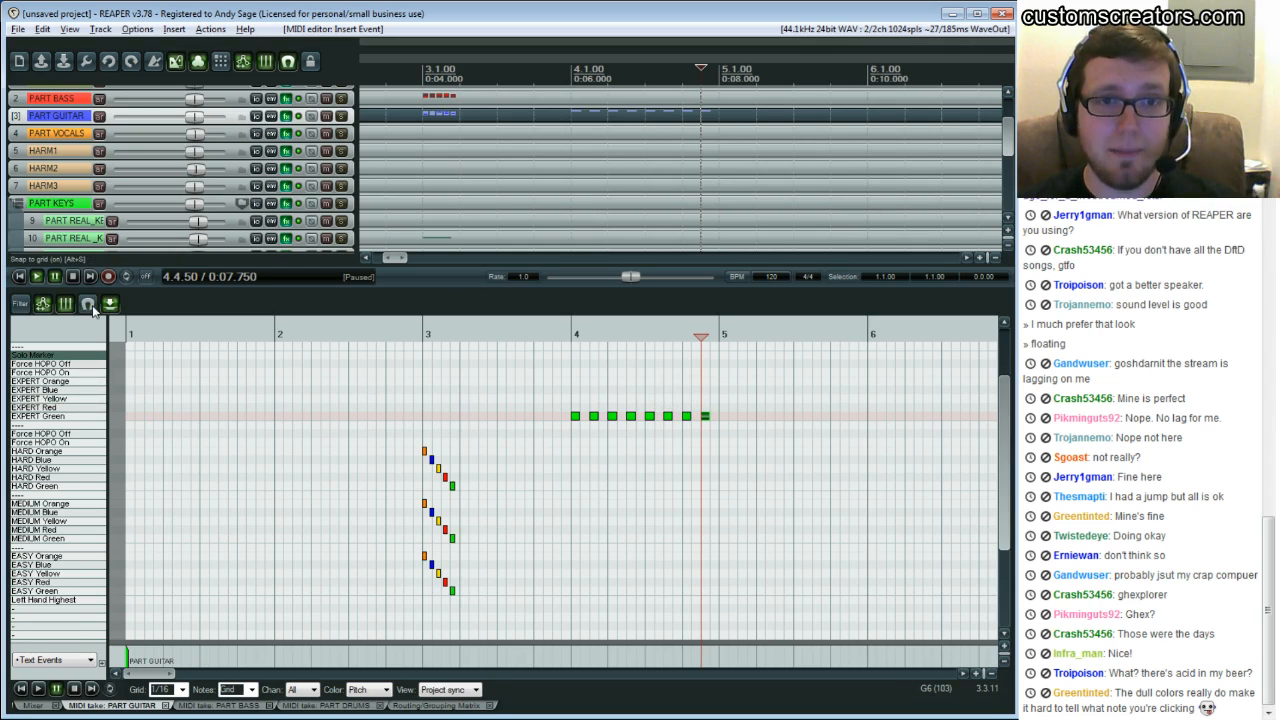
{"action": "left_click_drag", "start_coordinate": [570, 390], "coordinate": [765, 448]}
{"action": "key", "text": "Delete"}
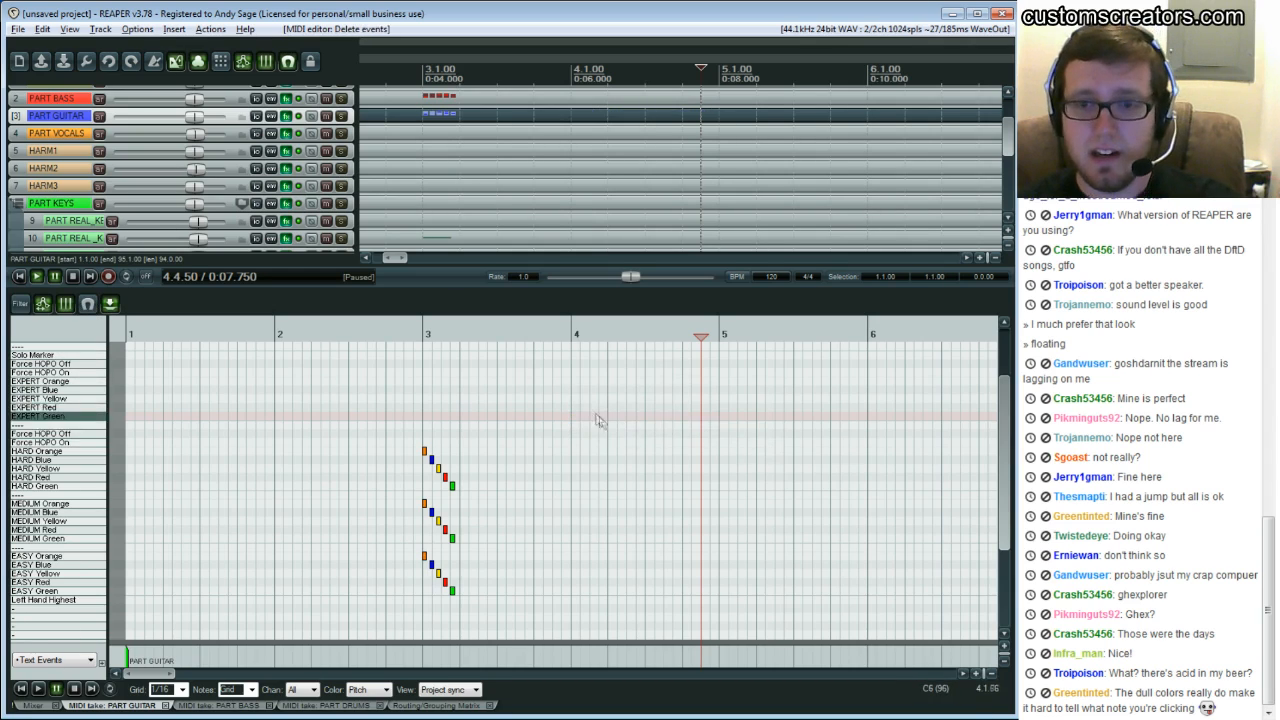
Place seven EXPERT Green notes across bar 4 without grid snapping, then select and delete them
{"action": "left_click", "coordinate": [575, 417]}
{"action": "left_click", "coordinate": [591, 416]}
{"action": "left_click", "coordinate": [619, 416]}
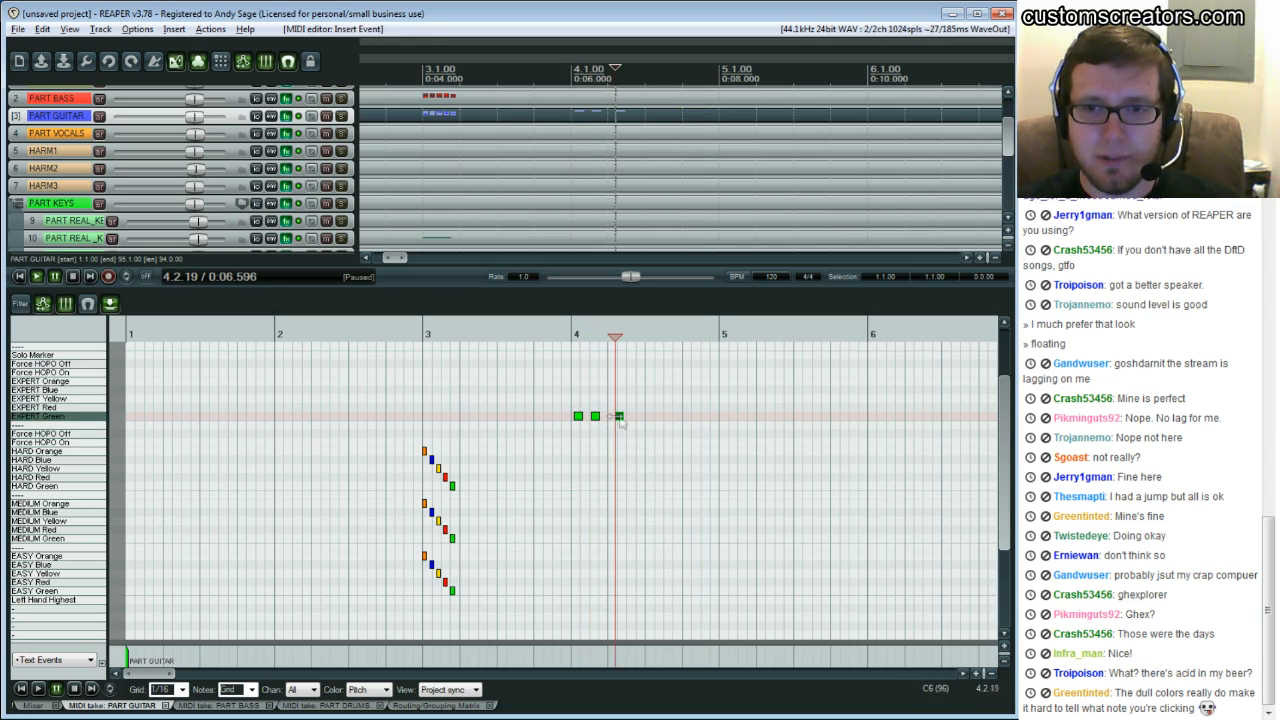
{"action": "left_click", "coordinate": [640, 416]}
{"action": "left_click", "coordinate": [660, 416]}
{"action": "left_click", "coordinate": [673, 416]}
{"action": "left_click", "coordinate": [695, 416]}
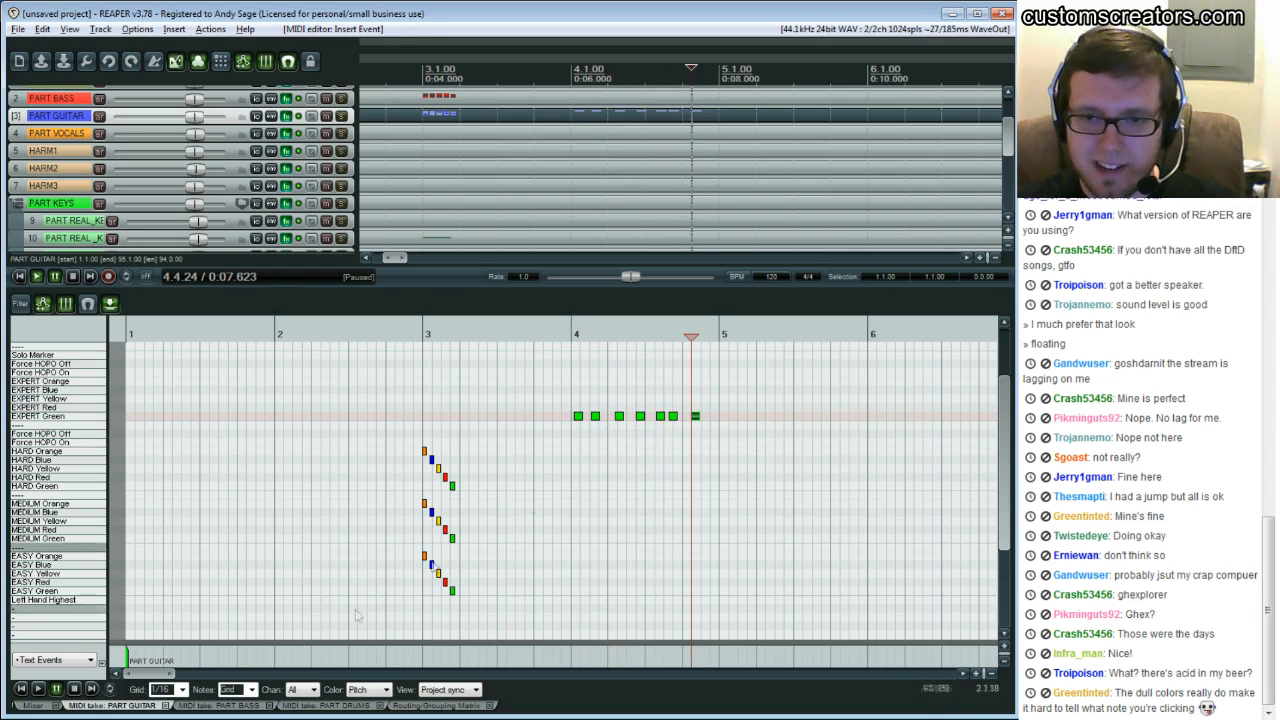
{"action": "left_click_drag", "start_coordinate": [171, 674], "coordinate": [159, 674]}
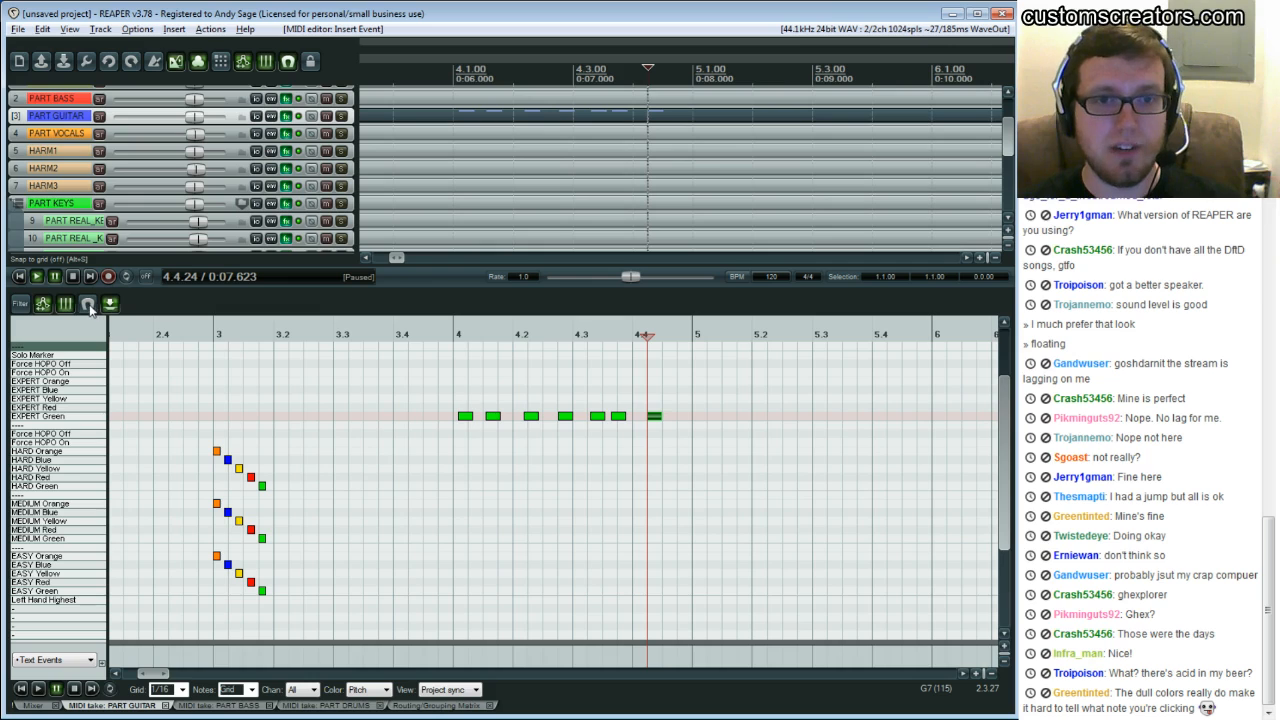
{"action": "left_click_drag", "start_coordinate": [458, 398], "coordinate": [712, 440]}
{"action": "key", "text": "Delete"}
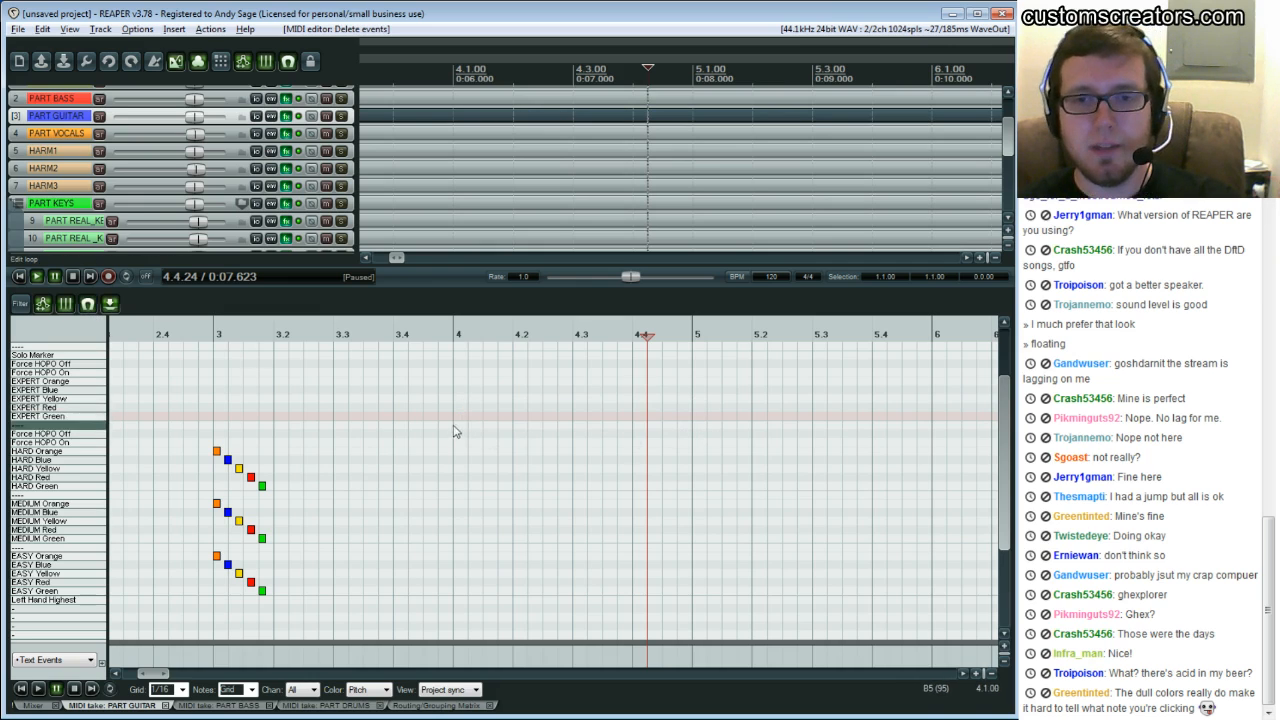
Add six 1/8 EXPERT Green notes across bar 4, then box-select and delete them
{"action": "left_click", "coordinate": [458, 416]}
{"action": "left_click", "coordinate": [489, 416]}
{"action": "left_click", "coordinate": [526, 421]}
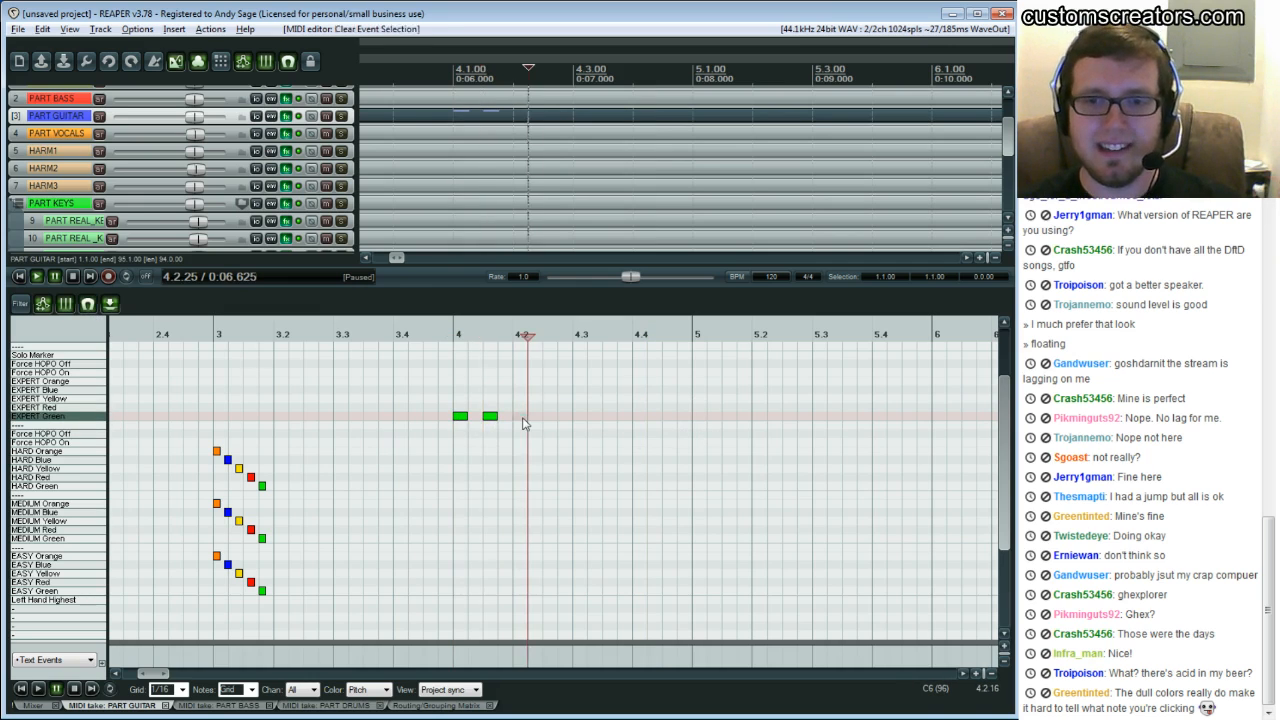
{"action": "left_click", "coordinate": [552, 418]}
{"action": "left_click", "coordinate": [582, 418]}
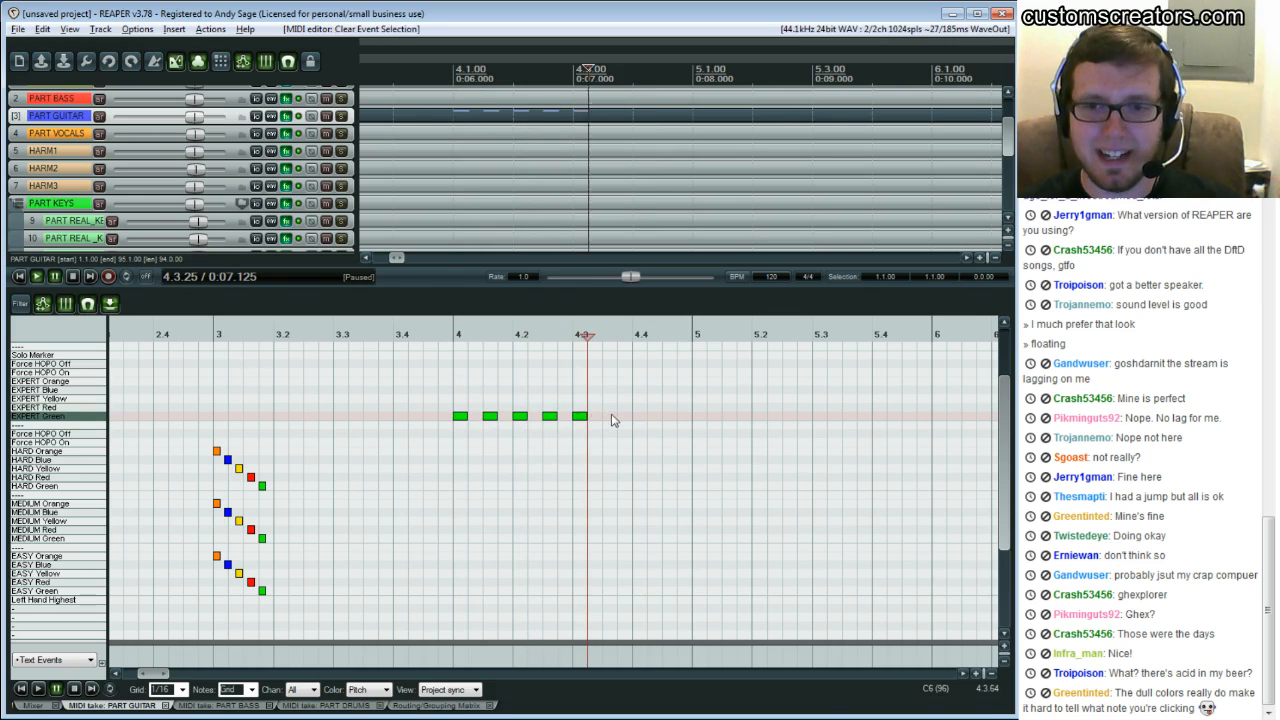
{"action": "left_click", "coordinate": [611, 417]}
{"action": "mouse_move", "coordinate": [632, 392]}
{"action": "left_mouse_down"}
{"action": "mouse_move", "coordinate": [392, 472]}
{"action": "mouse_move", "coordinate": [397, 457]}
{"action": "left_mouse_up"}
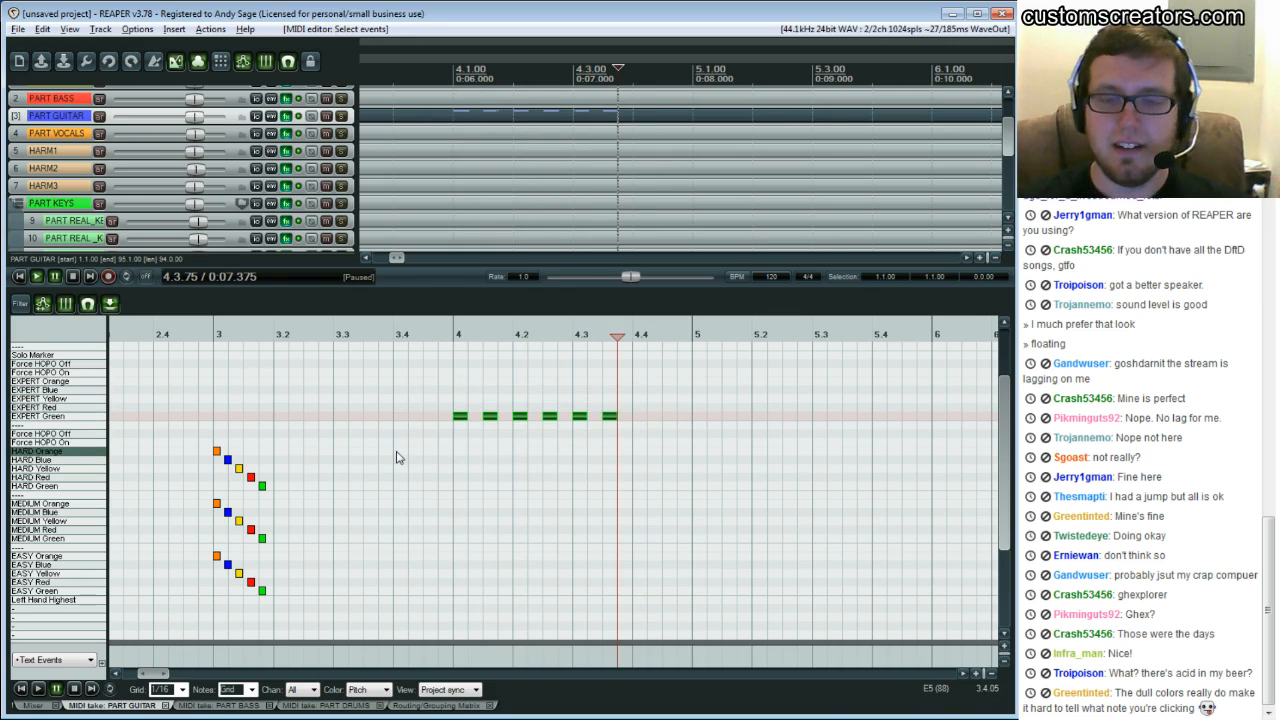
{"action": "key", "text": "Delete"}
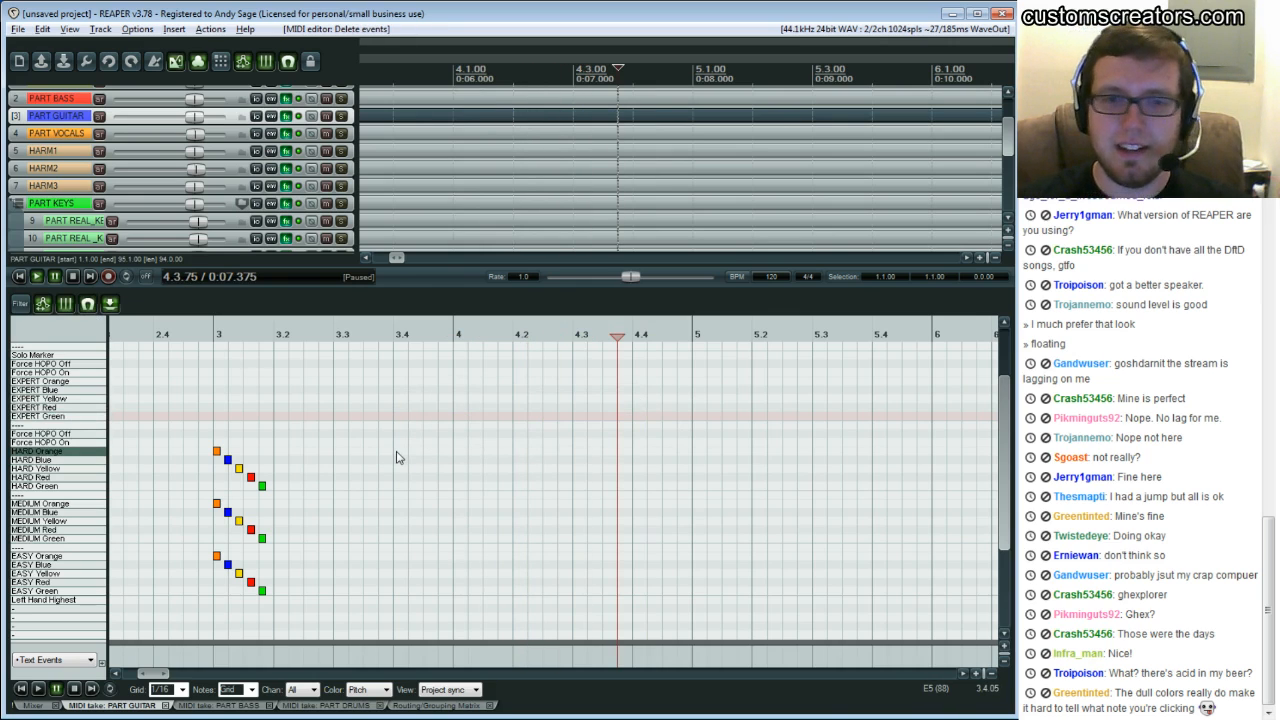
{"action": "left_click", "coordinate": [456, 405]}
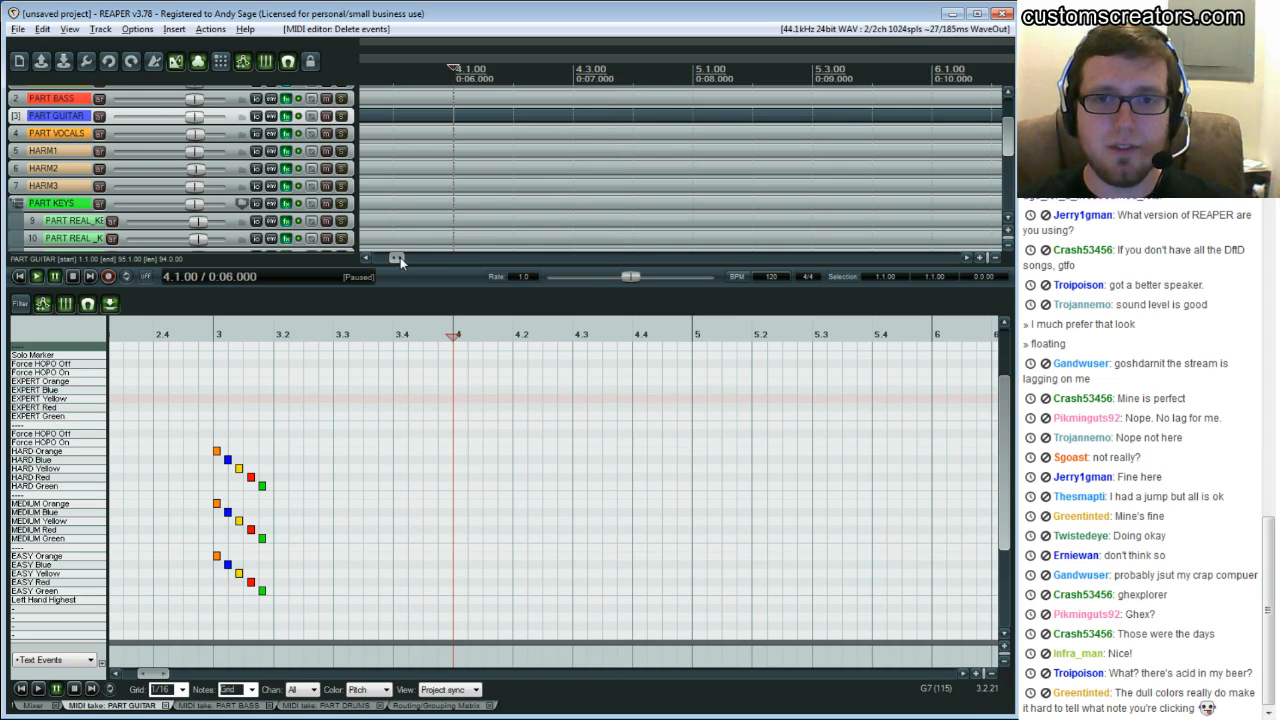
{"action": "left_click_drag", "start_coordinate": [399, 258], "coordinate": [383, 264]}
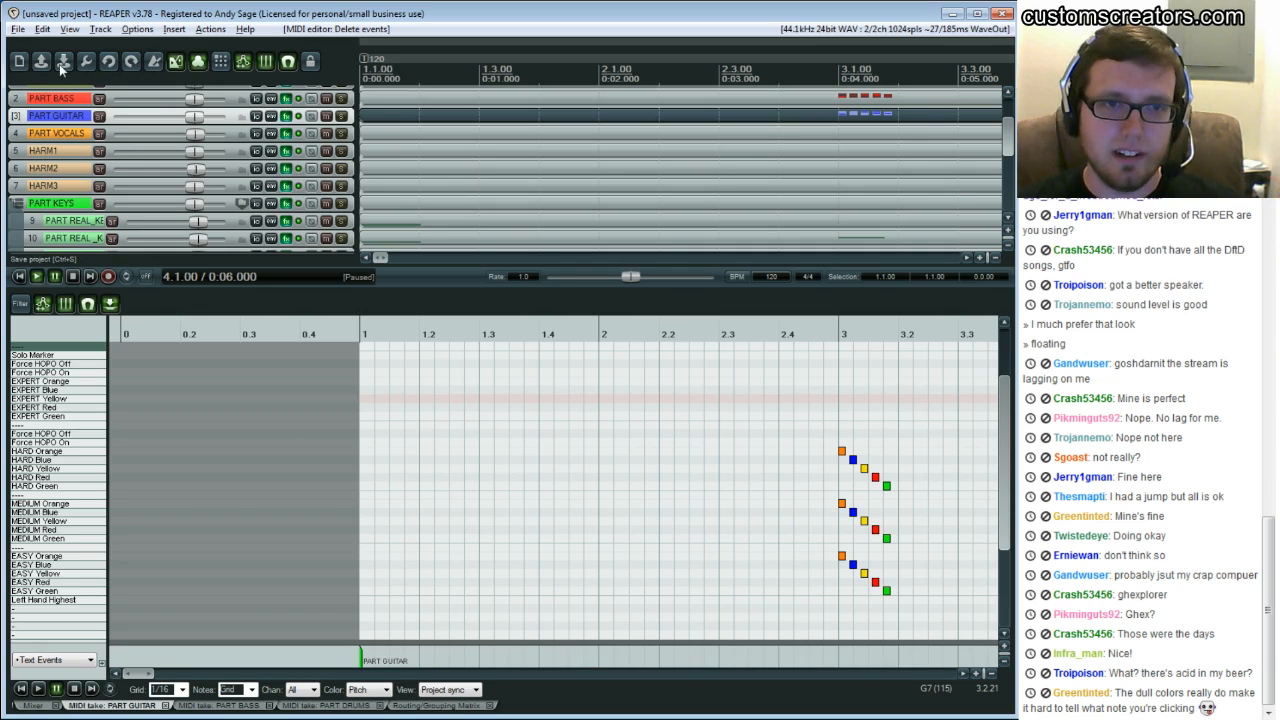
{"action": "left_click", "coordinate": [17, 30]}
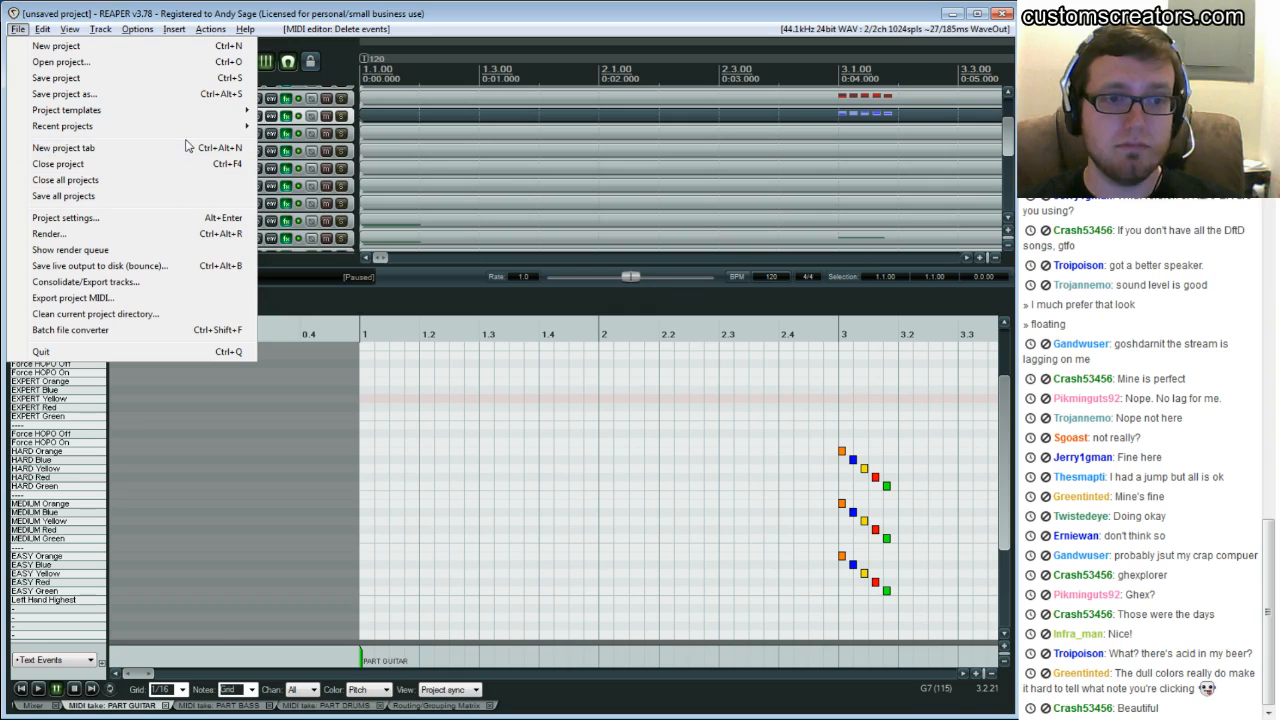
{"action": "left_click", "coordinate": [541, 407]}
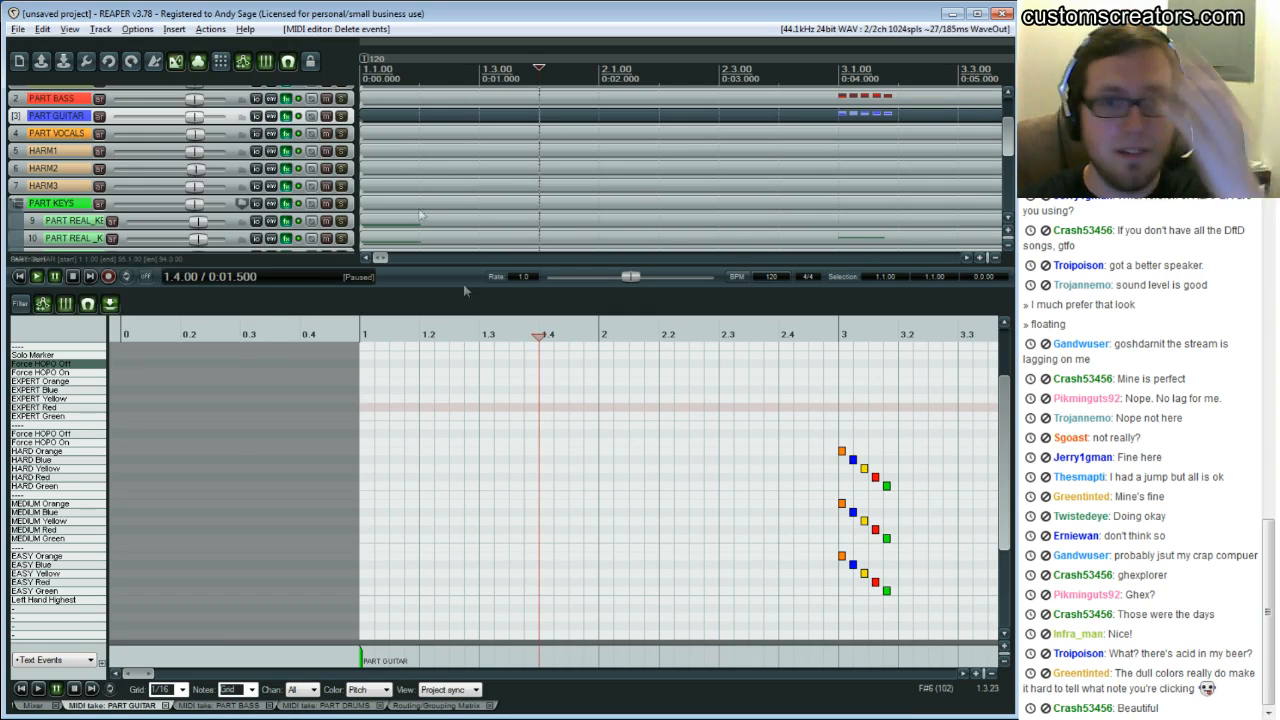
Turn locking off and try dragging in the track arrangement area
{"action": "left_click", "coordinate": [312, 64]}
{"action": "left_click_drag", "start_coordinate": [400, 119], "coordinate": [438, 120]}
{"action": "scroll", "coordinate": [448, 145], "scroll_direction": "up", "scroll_amount": 3}
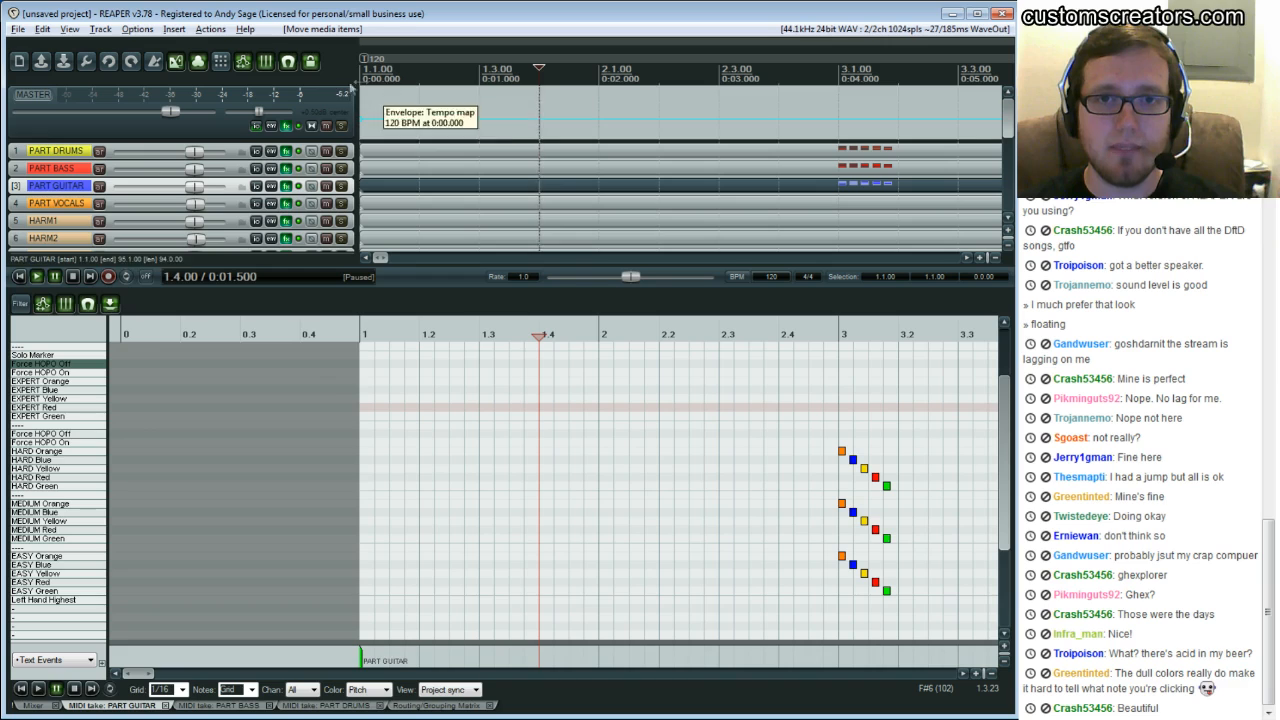
{"action": "mouse_move", "coordinate": [400, 159]}
{"action": "left_mouse_down"}
{"action": "mouse_move", "coordinate": [463, 163]}
{"action": "mouse_move", "coordinate": [403, 160]}
{"action": "left_mouse_up"}
Re-enable locking and open the lock settings to review which elements are locked
{"action": "left_click", "coordinate": [313, 64]}
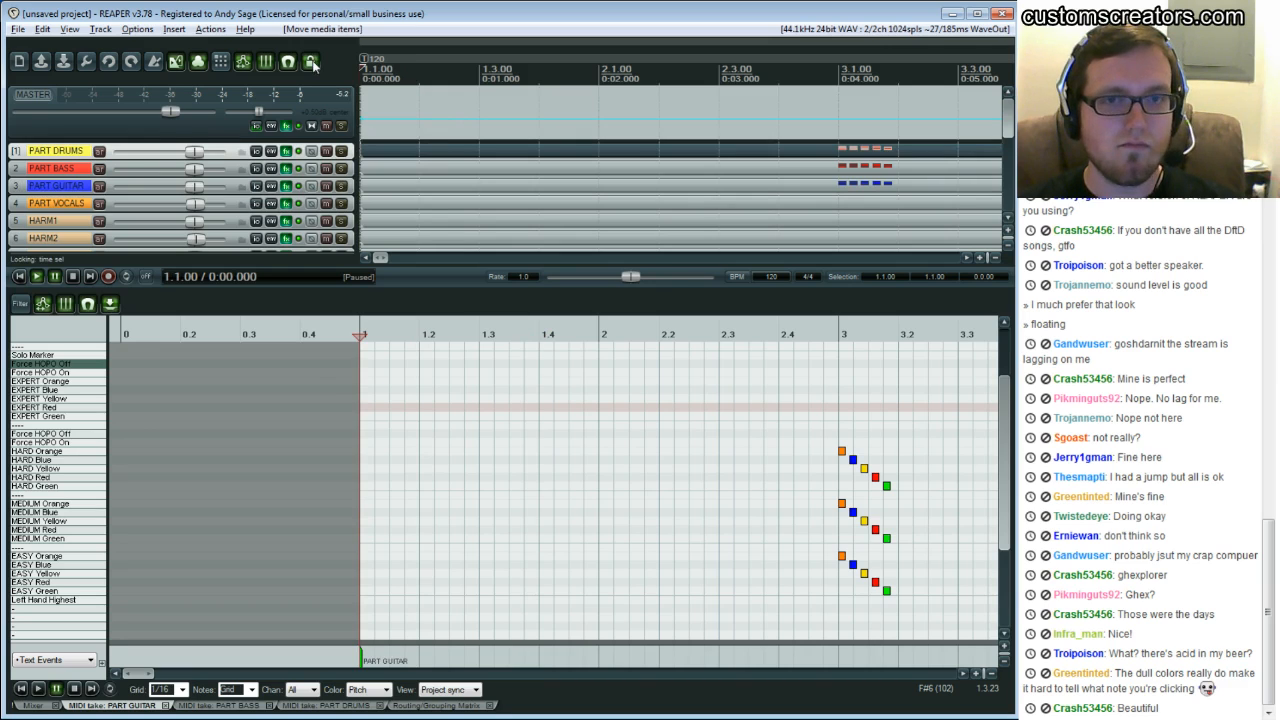
{"action": "right_click", "coordinate": [313, 64]}
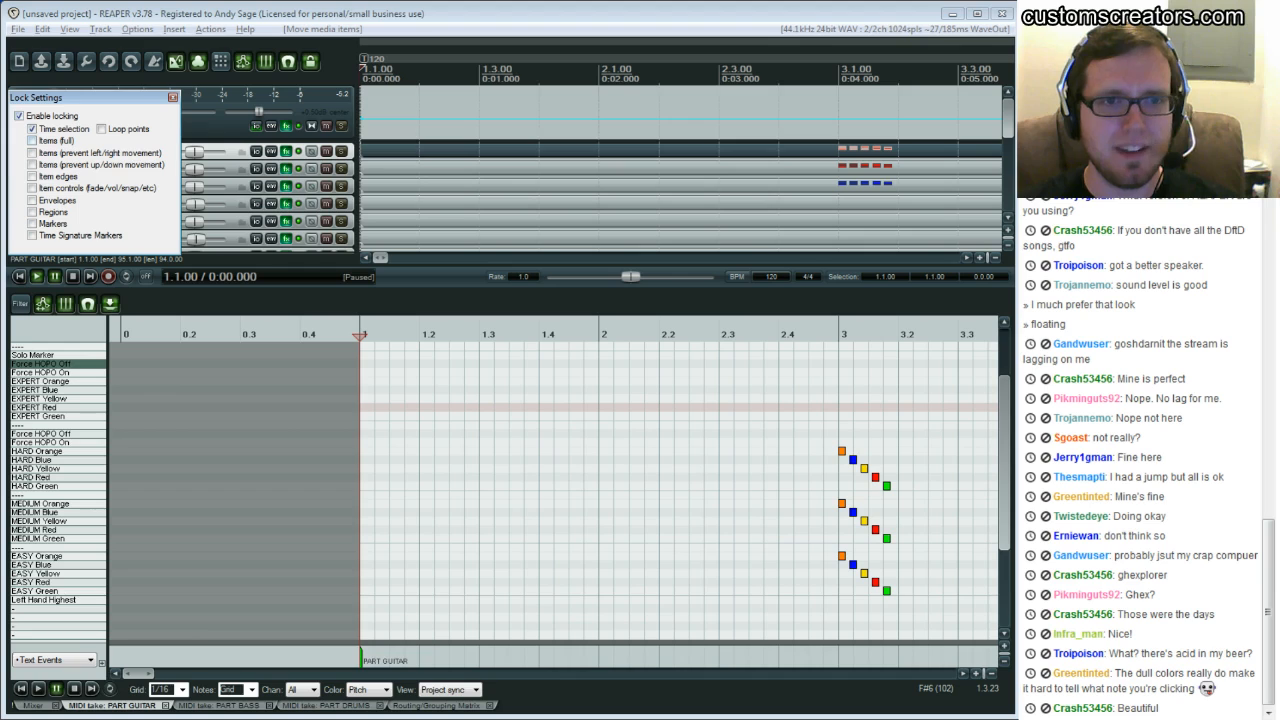
{"action": "key", "text": "Escape"}
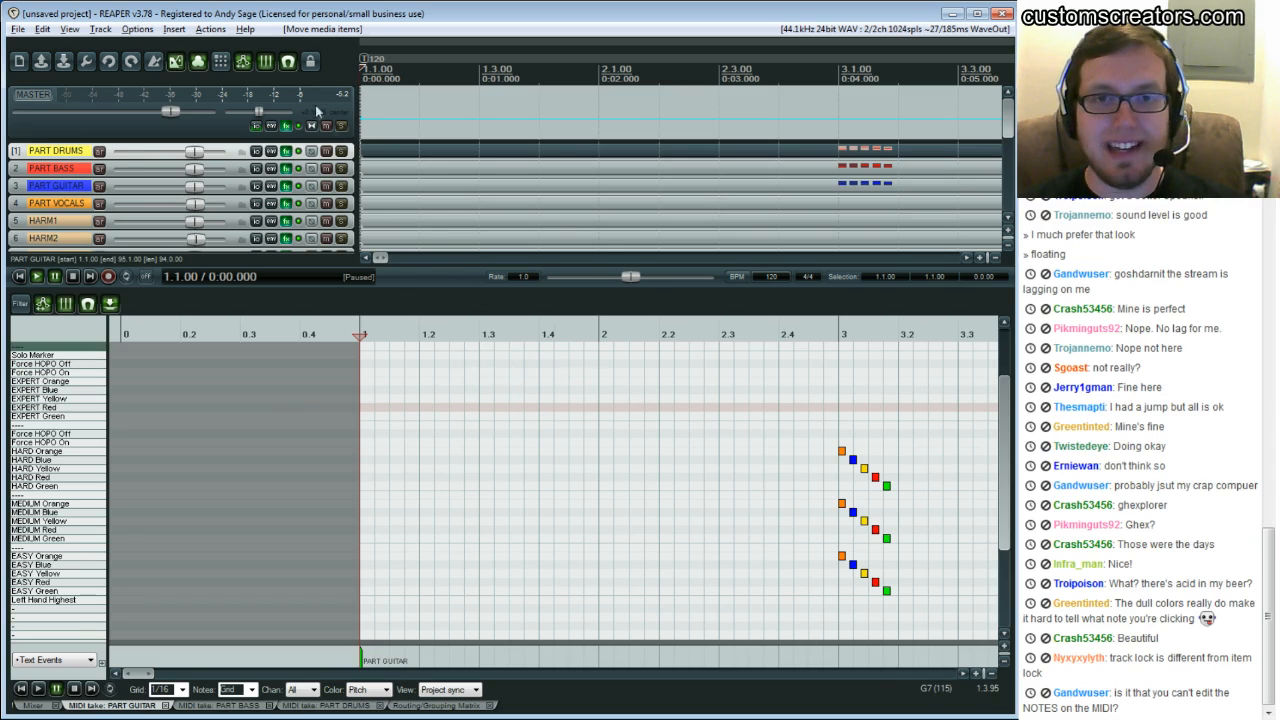
Add an EXPERT Green note just before bar 3 and delete it again
{"action": "left_click", "coordinate": [786, 416]}
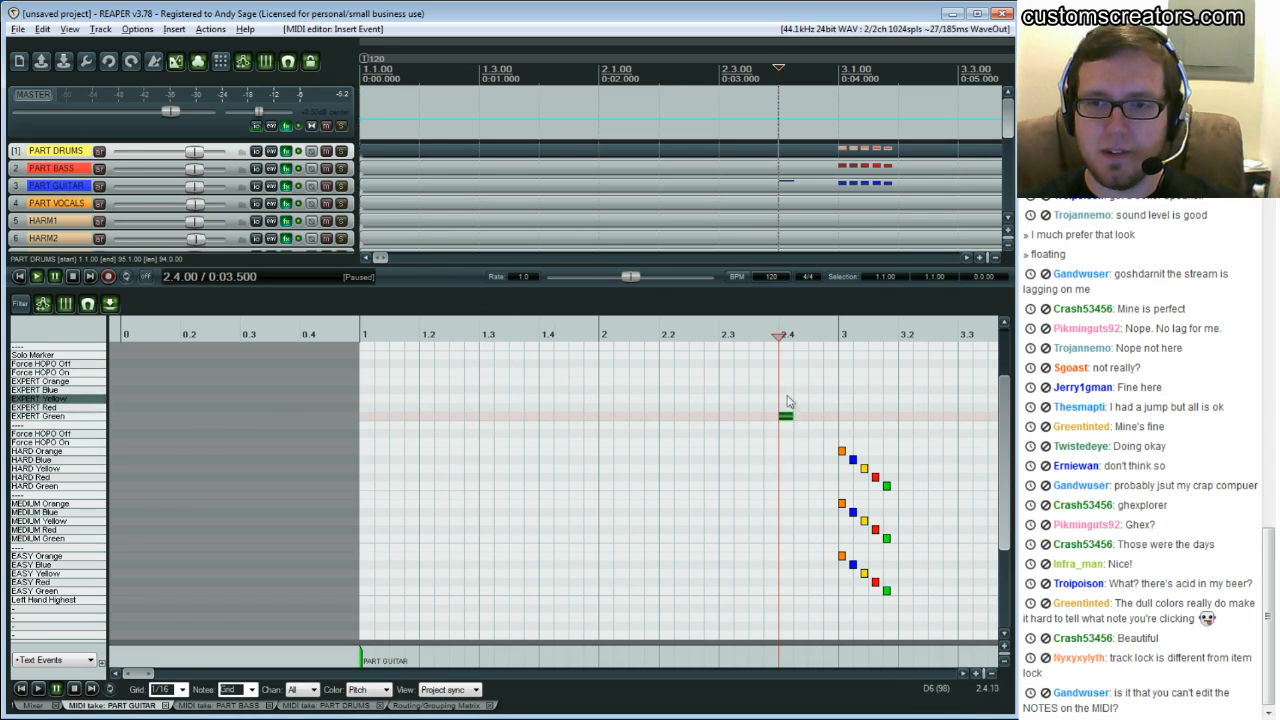
{"action": "key", "text": "Delete"}
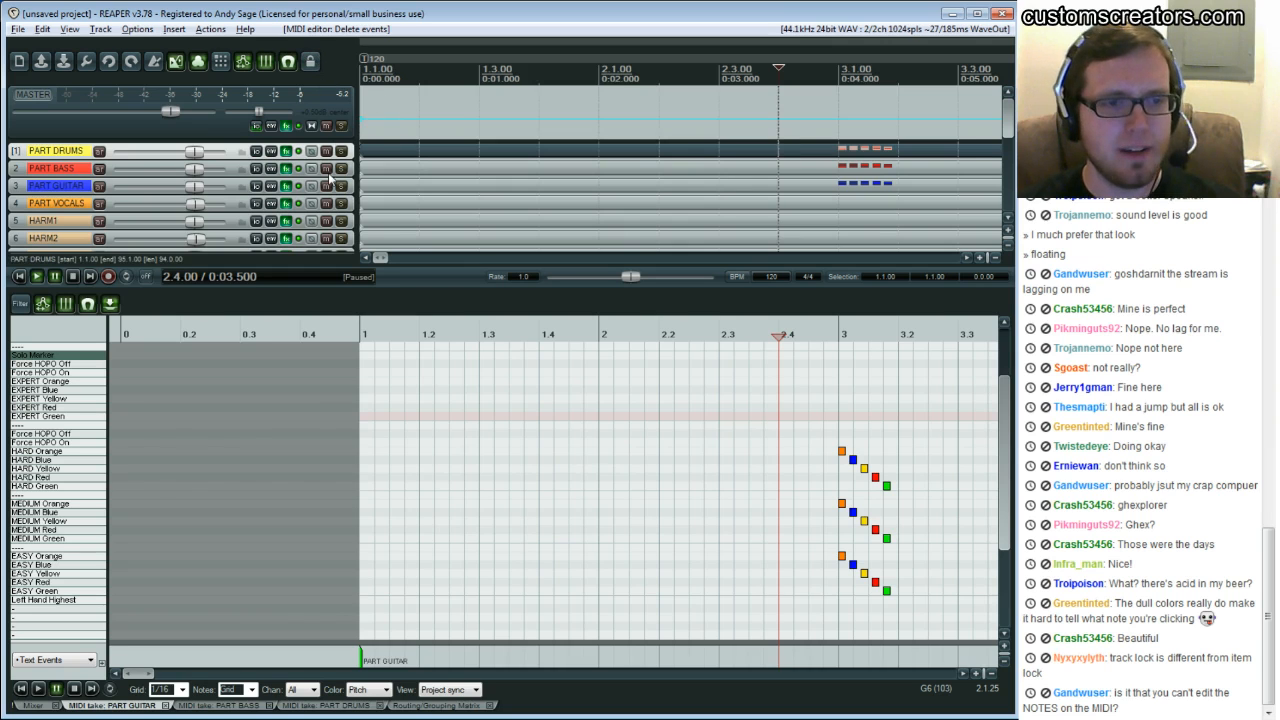
Move the SONG AUDIO track to the top of the track list, above PART DRUMS
{"action": "mouse_move", "coordinate": [140, 675]}
{"action": "left_mouse_down"}
{"action": "mouse_move", "coordinate": [155, 678]}
{"action": "mouse_move", "coordinate": [132, 677]}
{"action": "left_mouse_up"}
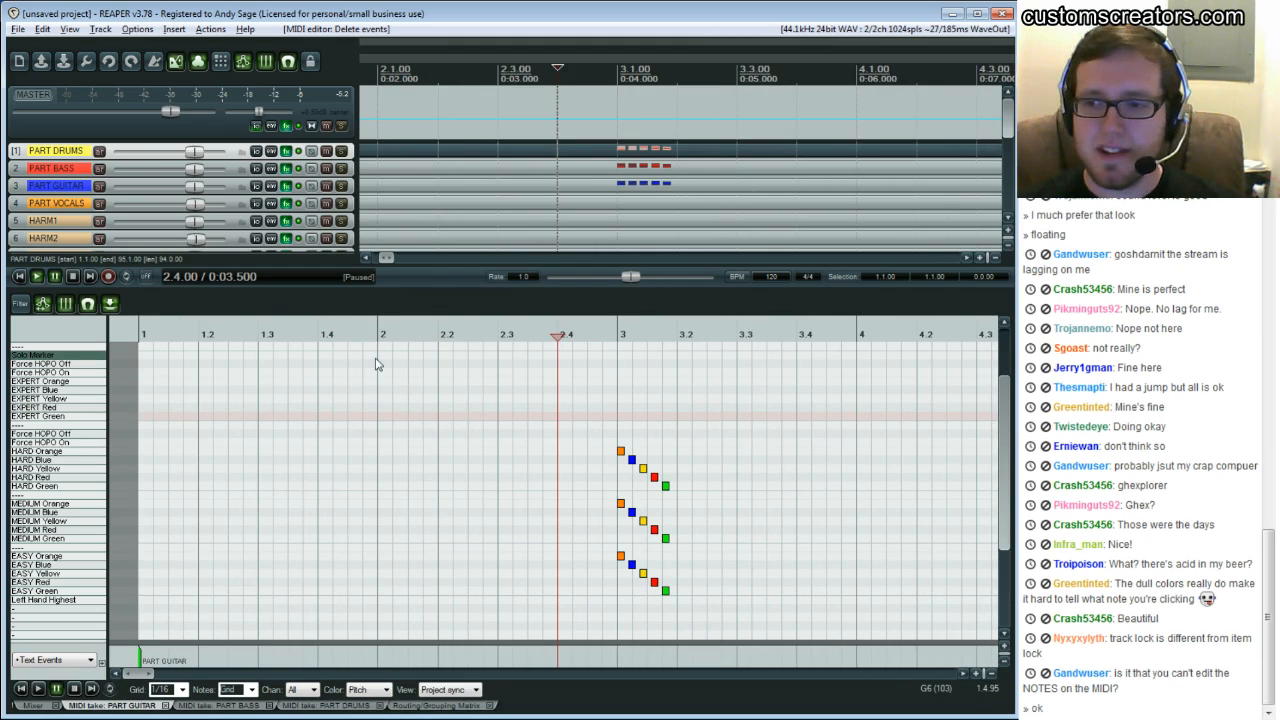
{"action": "scroll", "coordinate": [586, 160], "scroll_direction": "down", "scroll_amount": 5}
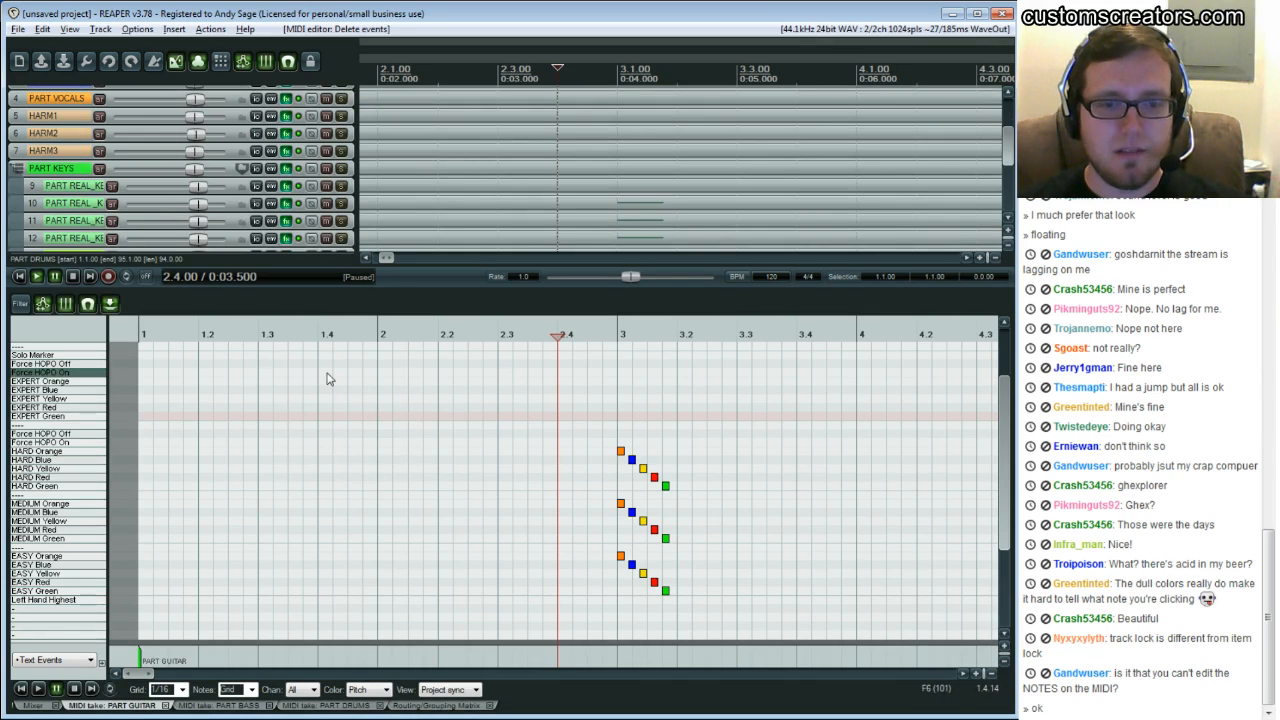
{"action": "scroll", "coordinate": [547, 180], "scroll_direction": "up", "scroll_amount": 5}
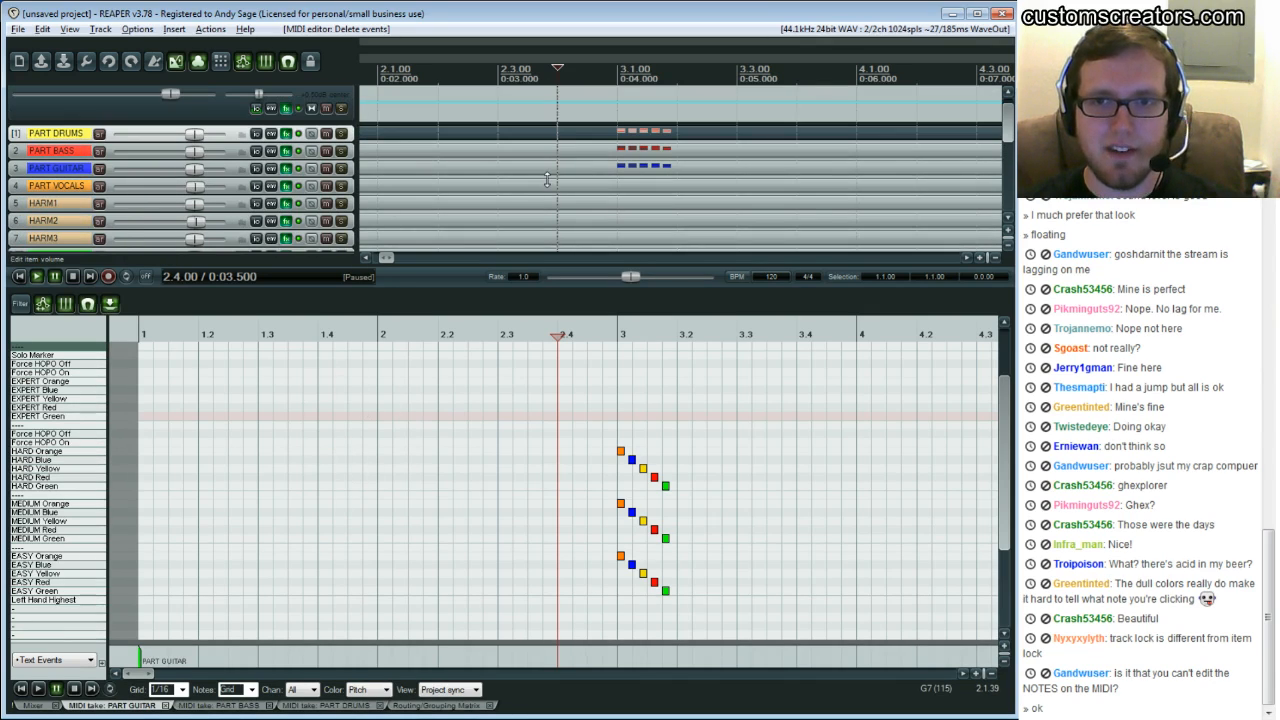
{"action": "left_click_drag", "start_coordinate": [385, 259], "coordinate": [378, 259]}
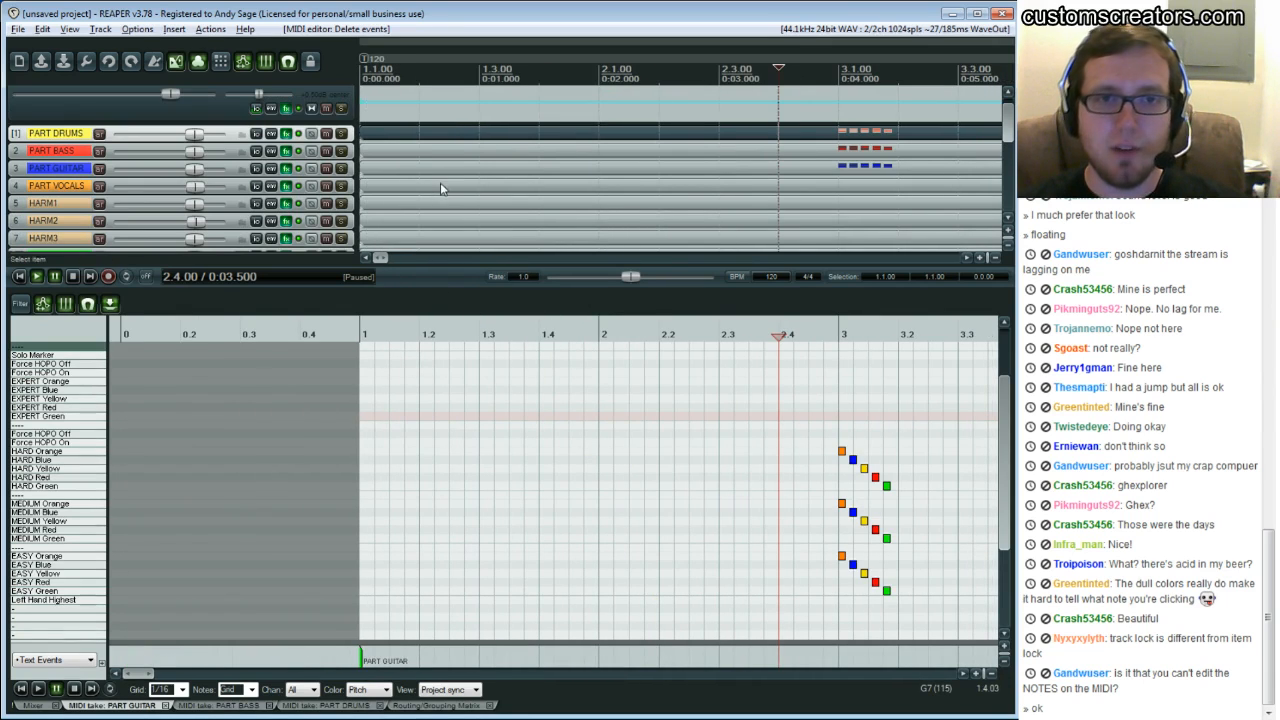
{"action": "scroll", "coordinate": [440, 185], "scroll_direction": "down", "scroll_amount": 5}
{"action": "left_click", "coordinate": [54, 204]}
{"action": "left_click_drag", "start_coordinate": [77, 155], "coordinate": [55, 57]}
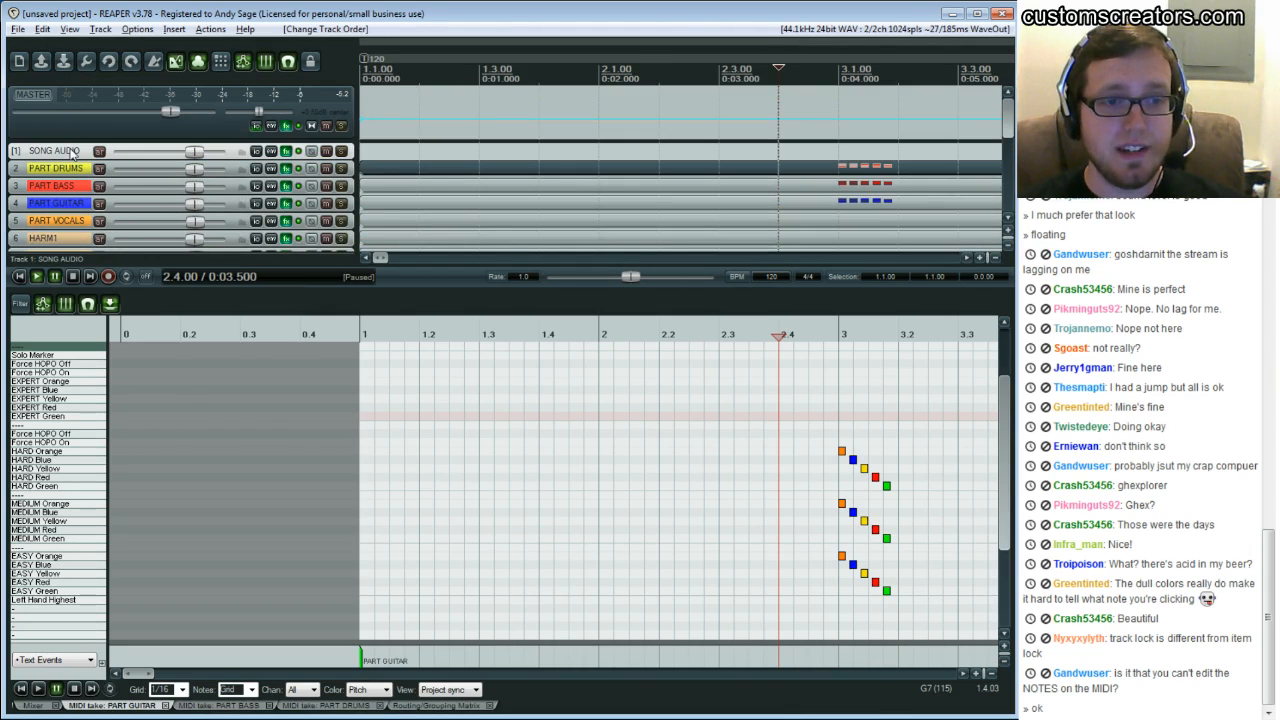
Open the About REAPER dialog to check the program version, then close it
{"action": "left_click", "coordinate": [69, 203]}
{"action": "left_click", "coordinate": [63, 150]}
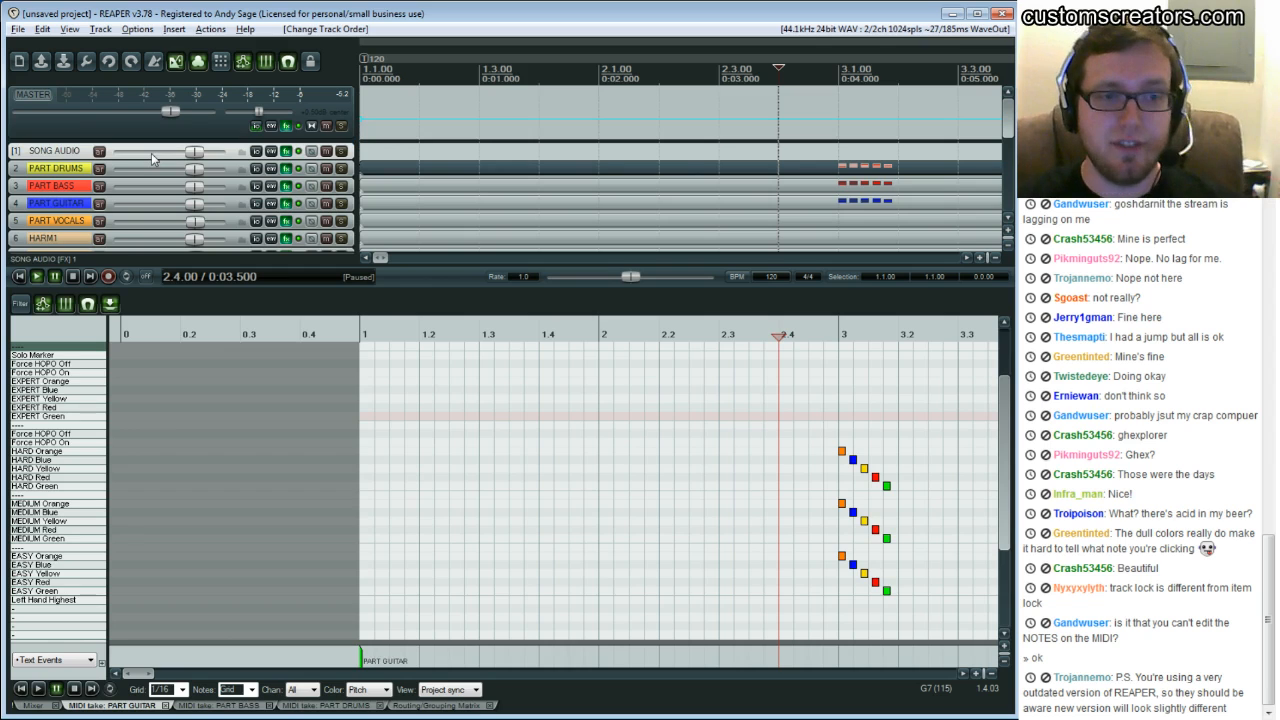
{"action": "left_click", "coordinate": [245, 30]}
{"action": "left_click", "coordinate": [290, 84]}
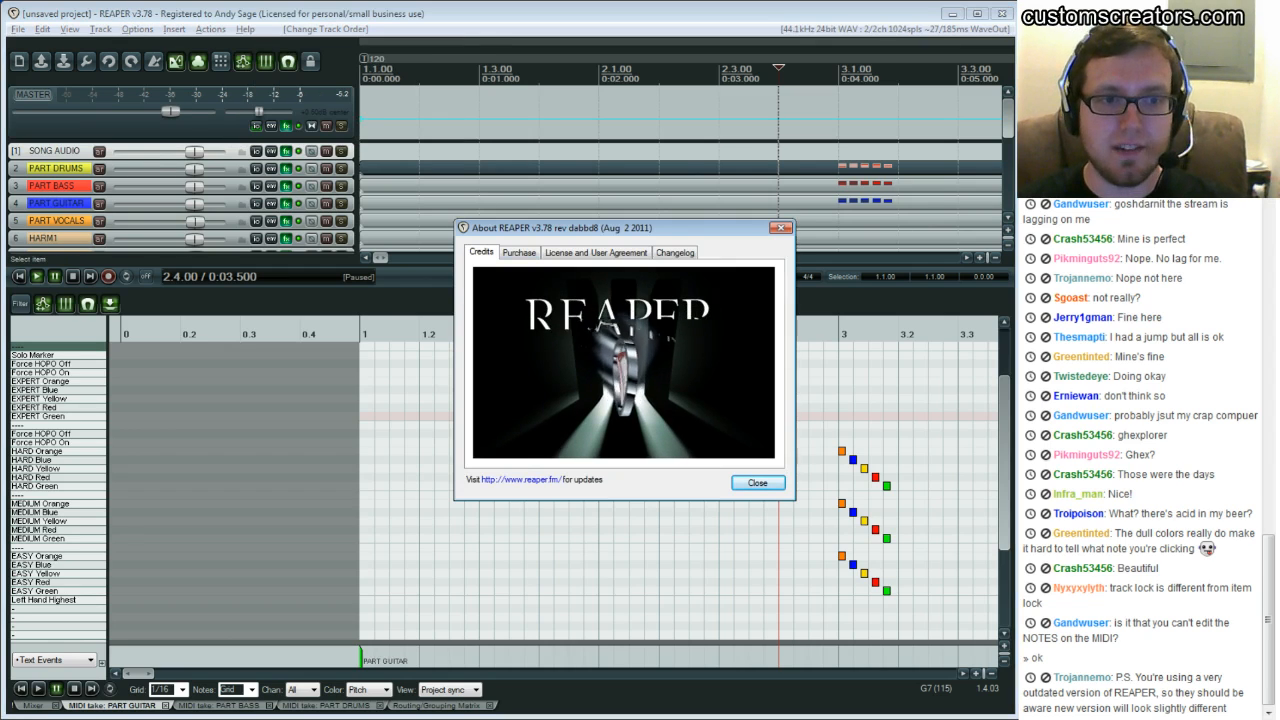
{"action": "left_click", "coordinate": [780, 228]}
{"action": "left_click", "coordinate": [601, 367]}
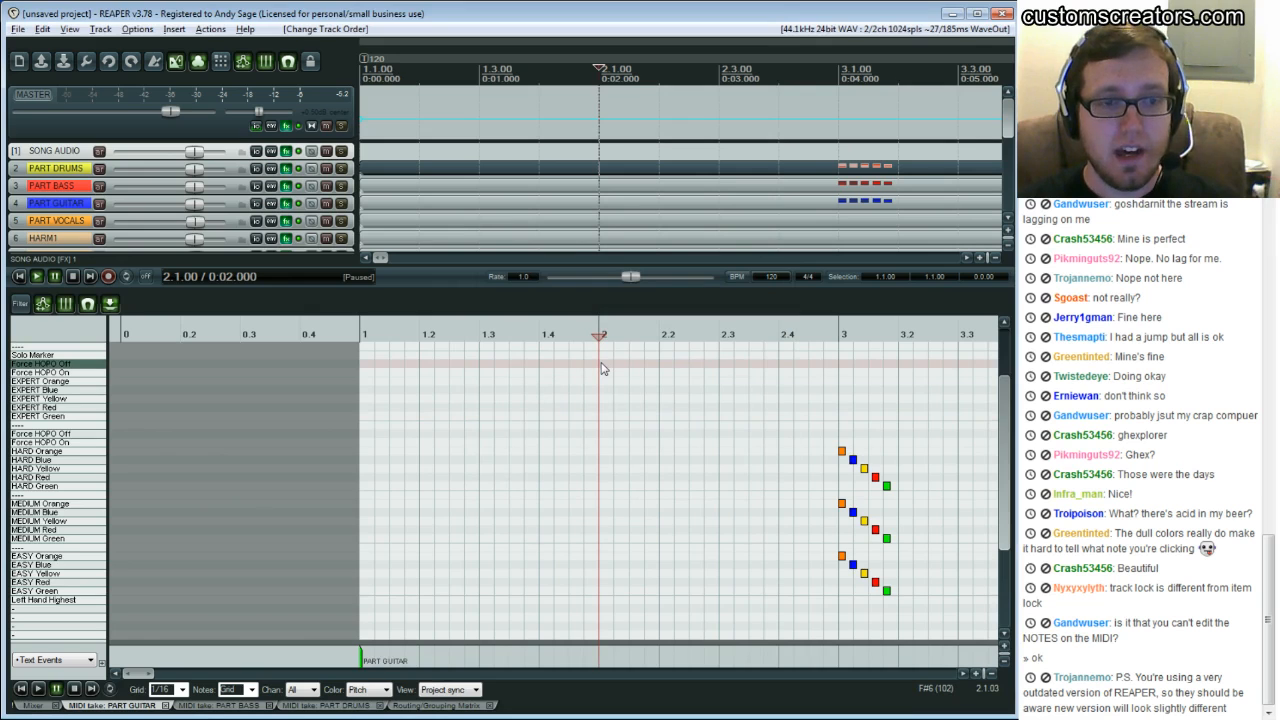
Box-select the staircase notes at bar 3 across all difficulties, then clear the selection
{"action": "left_click_drag", "start_coordinate": [143, 674], "coordinate": [150, 677]}
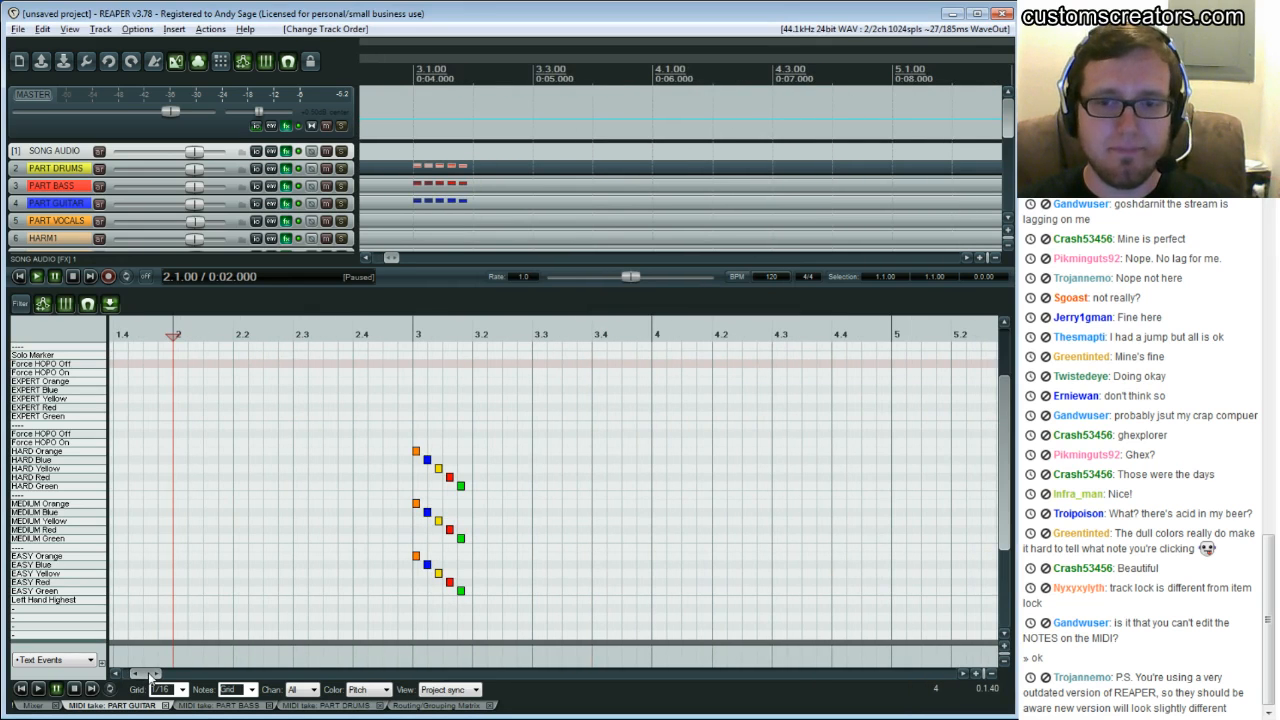
{"action": "left_click_drag", "start_coordinate": [165, 673], "coordinate": [150, 674]}
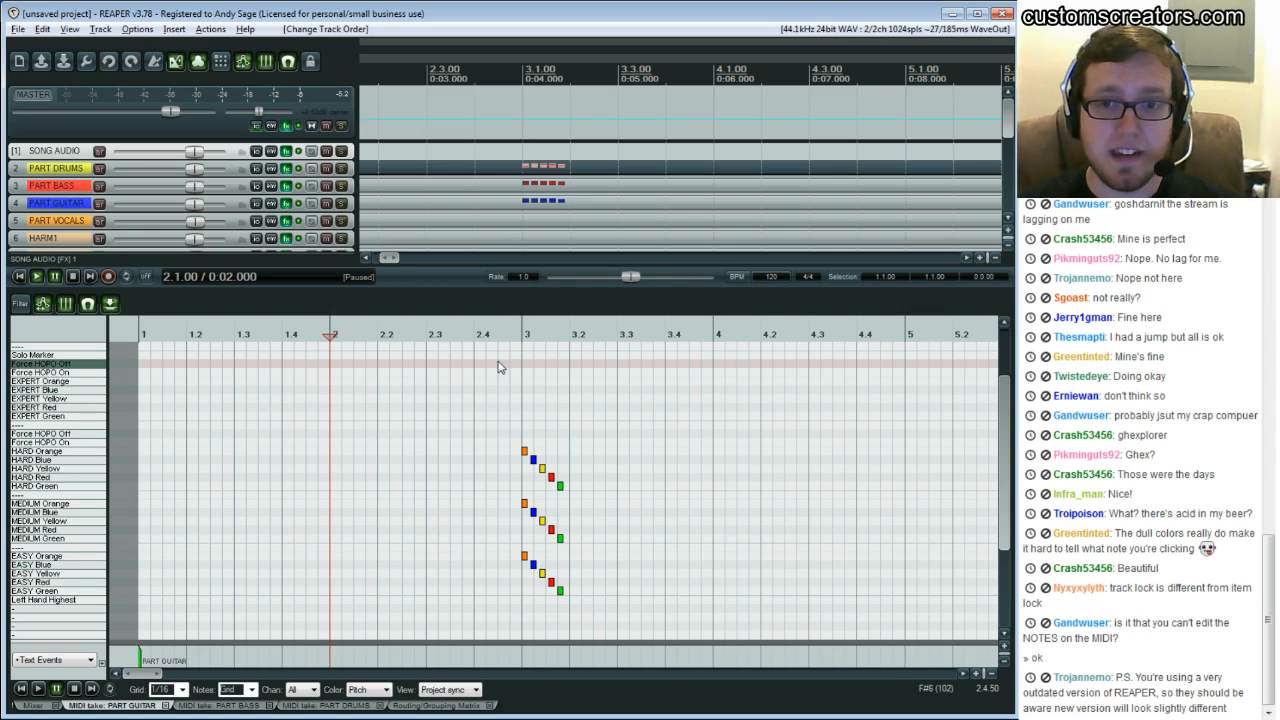
{"action": "left_click_drag", "start_coordinate": [498, 367], "coordinate": [592, 622]}
{"action": "left_click", "coordinate": [606, 594]}
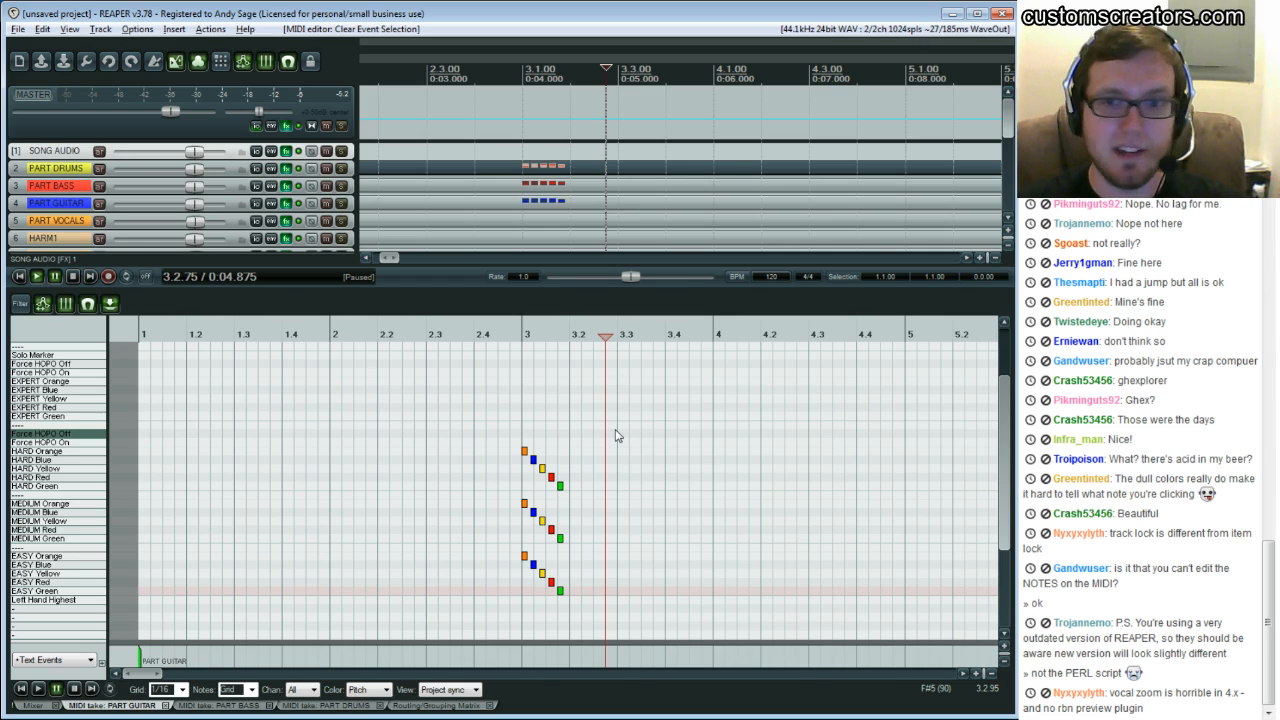
{"action": "left_click", "coordinate": [524, 400]}
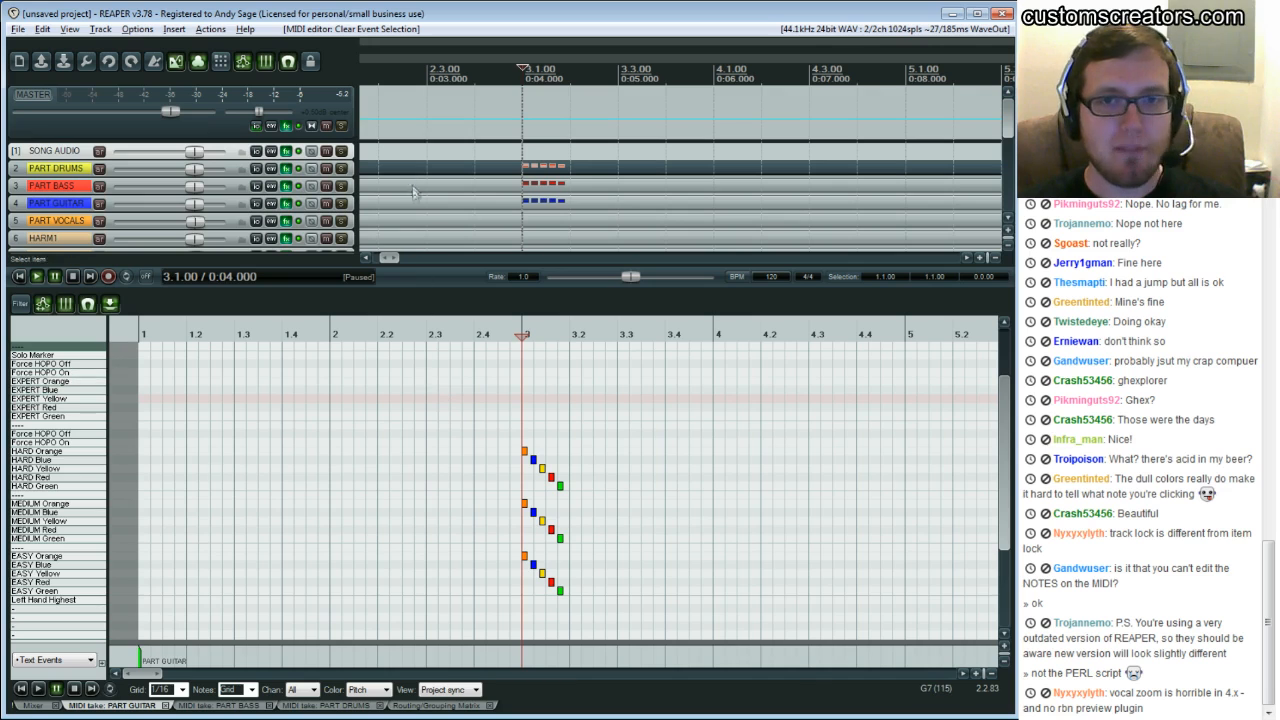
Import Dance for the Dying - Echo.mp3 from the Google Drive song folder onto the SONG AUDIO track at the project start
{"action": "left_click", "coordinate": [400, 148]}
{"action": "key", "text": "Home"}
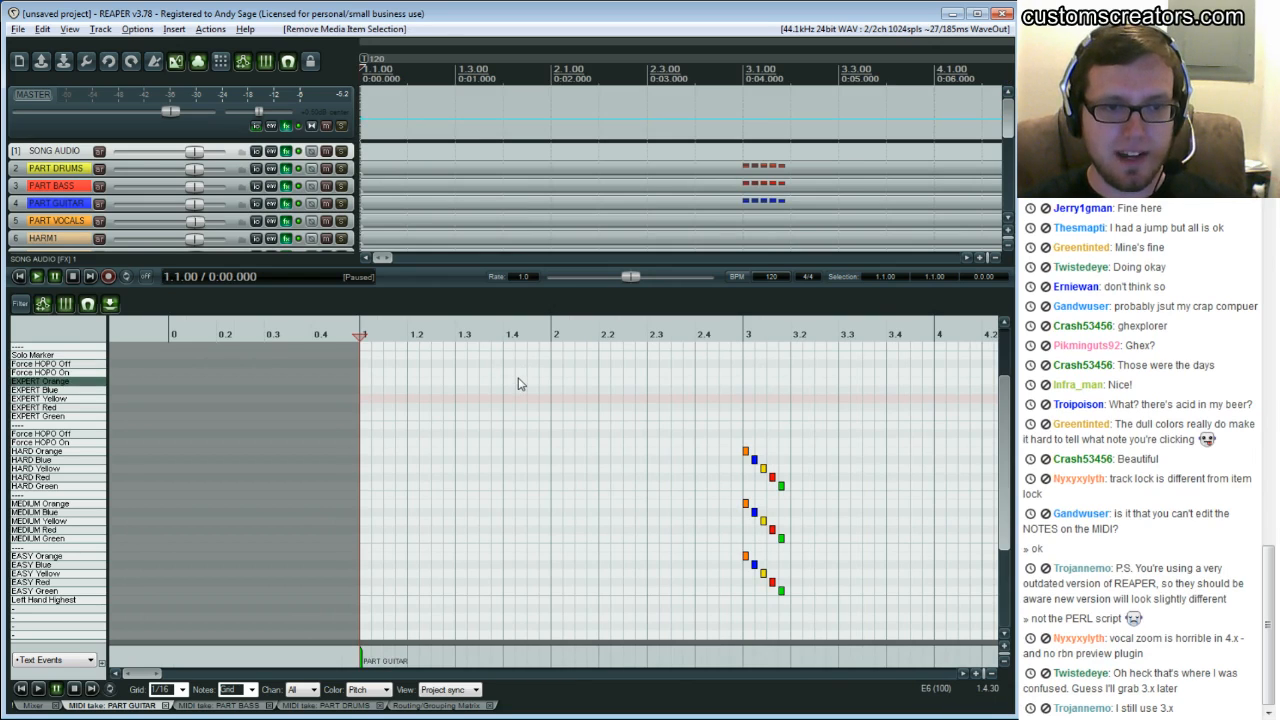
{"action": "left_click", "coordinate": [175, 30]}
{"action": "left_click", "coordinate": [176, 30]}
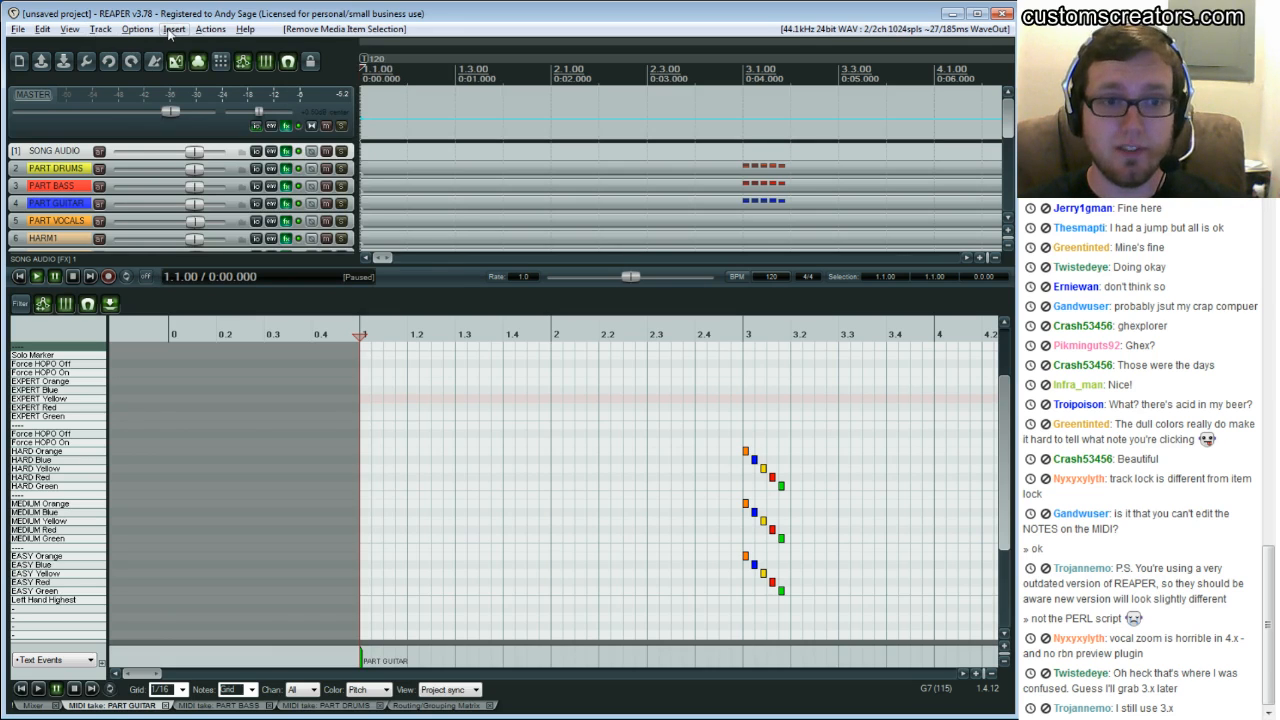
{"action": "left_click", "coordinate": [173, 30]}
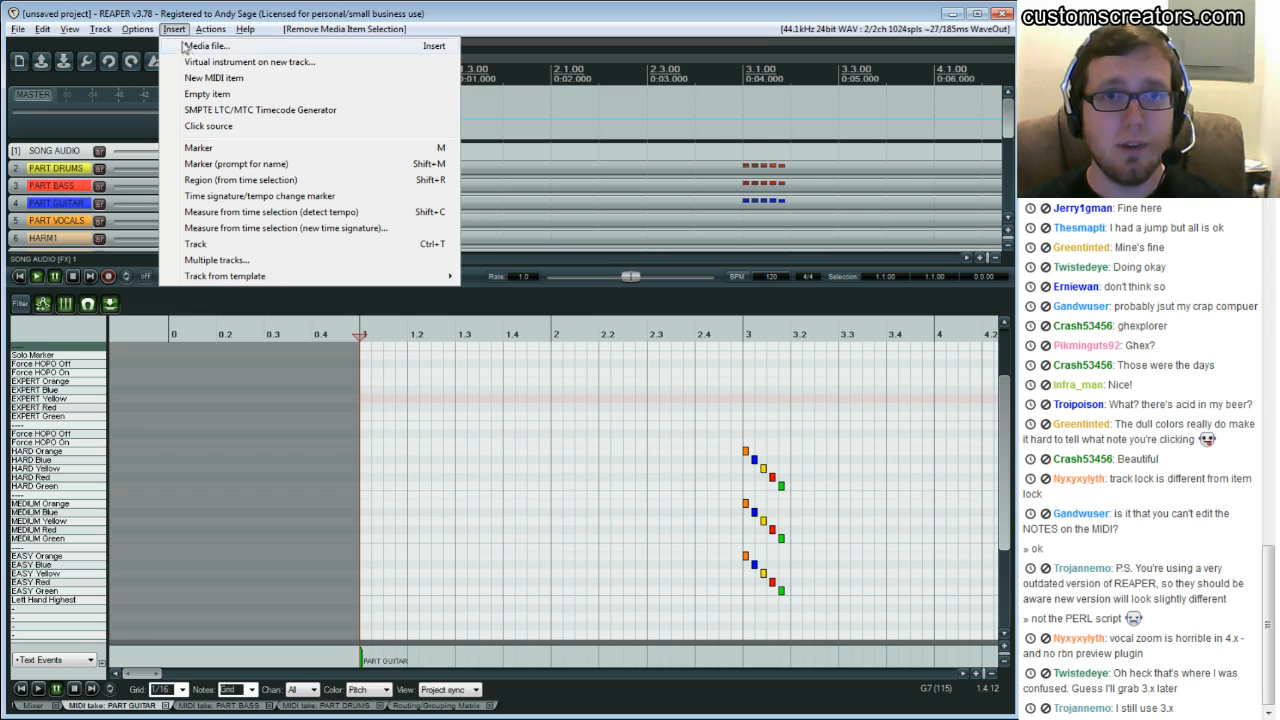
{"action": "left_click", "coordinate": [242, 50]}
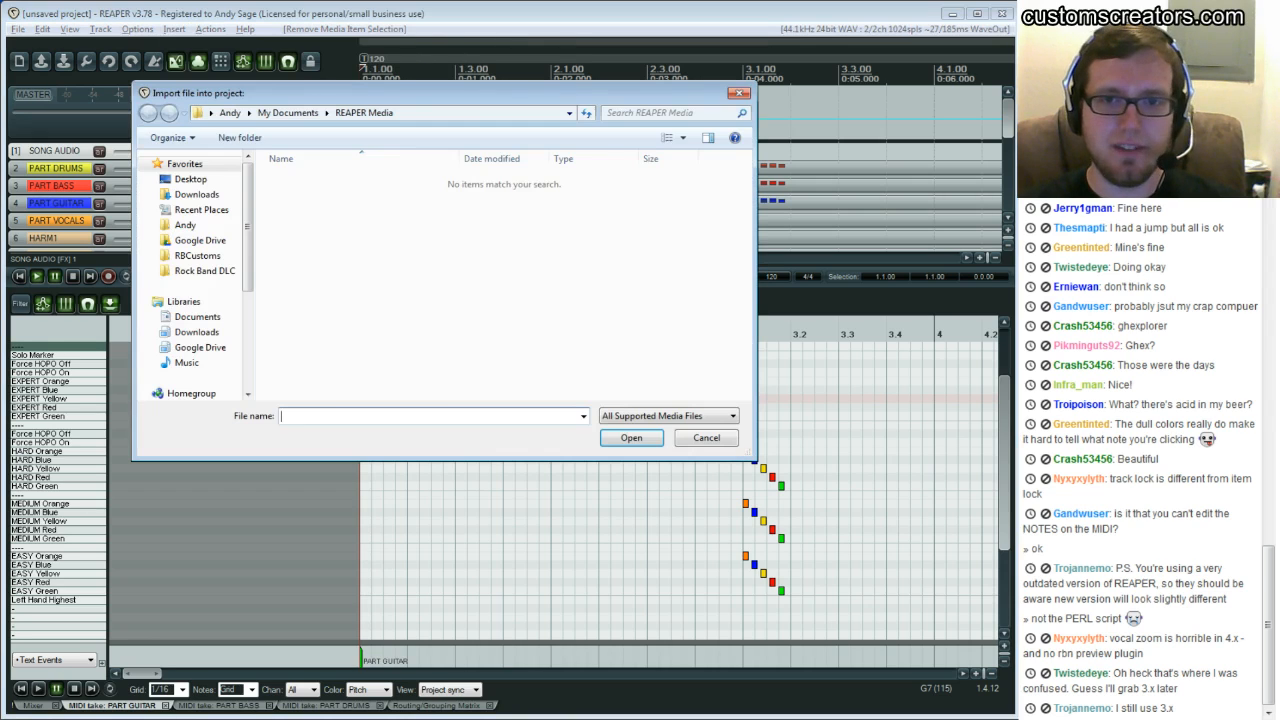
{"action": "left_click", "coordinate": [200, 240]}
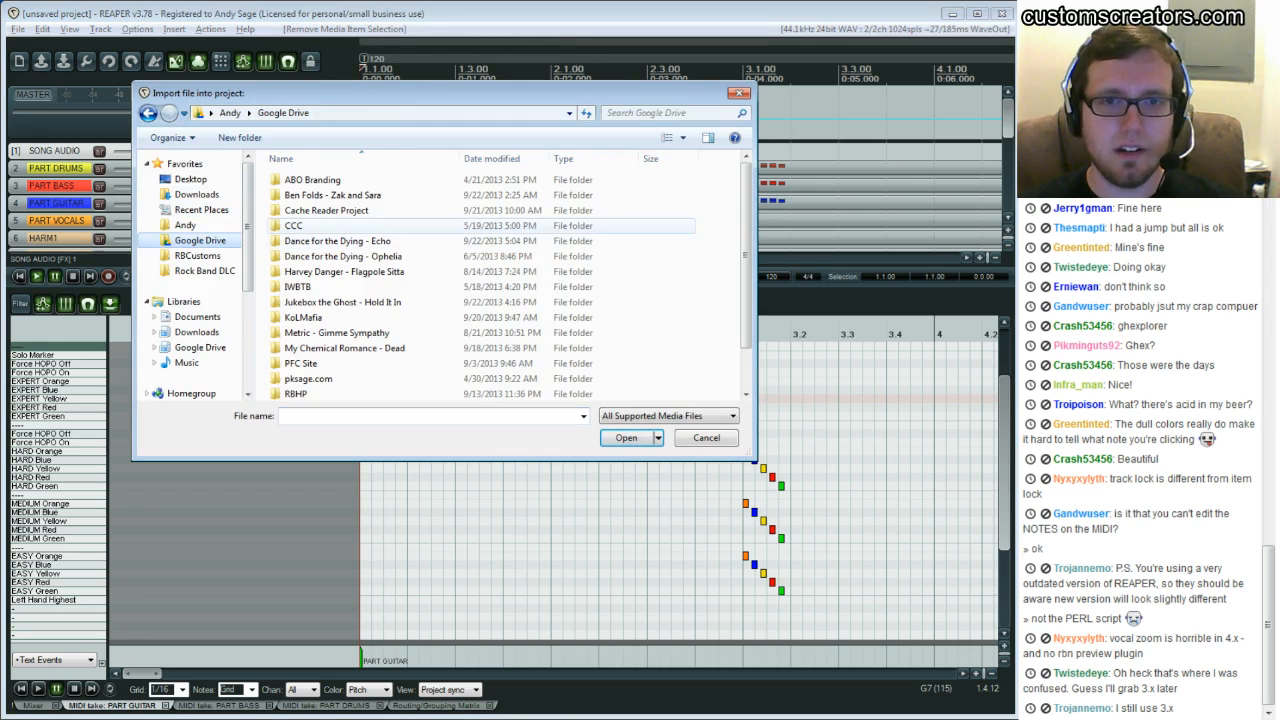
{"action": "double_click", "coordinate": [337, 241]}
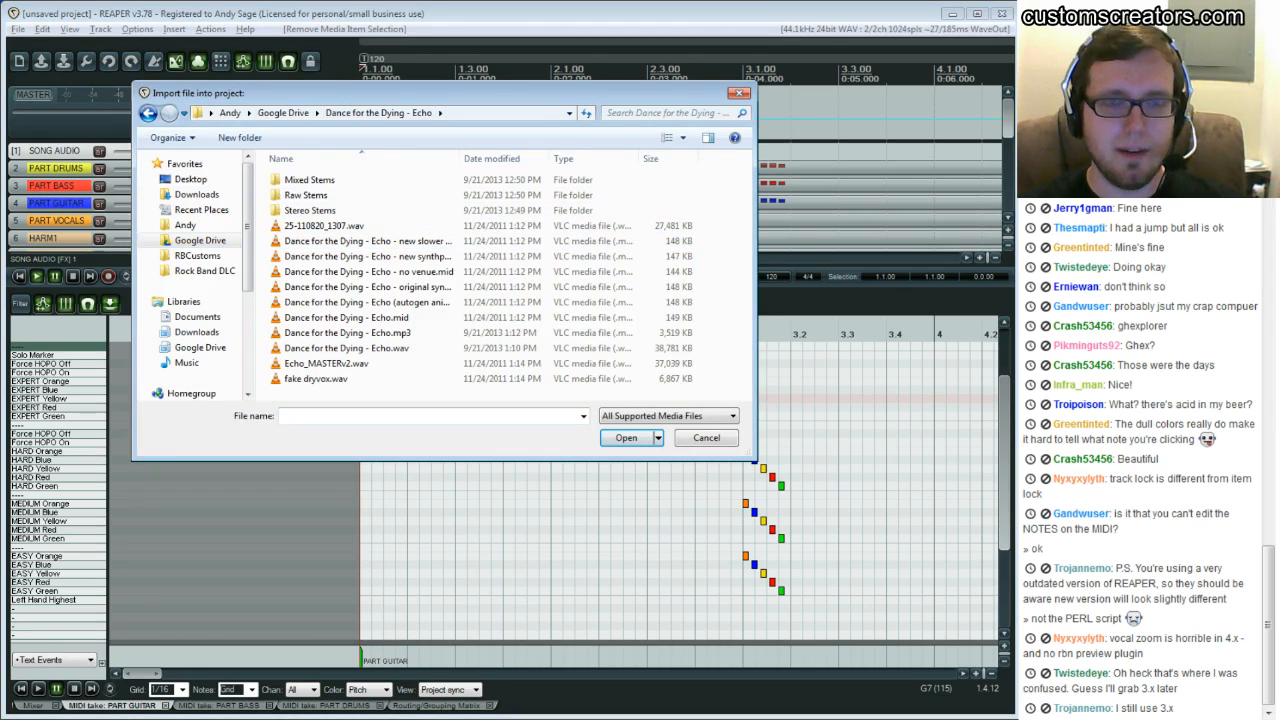
{"action": "left_click_drag", "start_coordinate": [410, 93], "coordinate": [422, 94]}
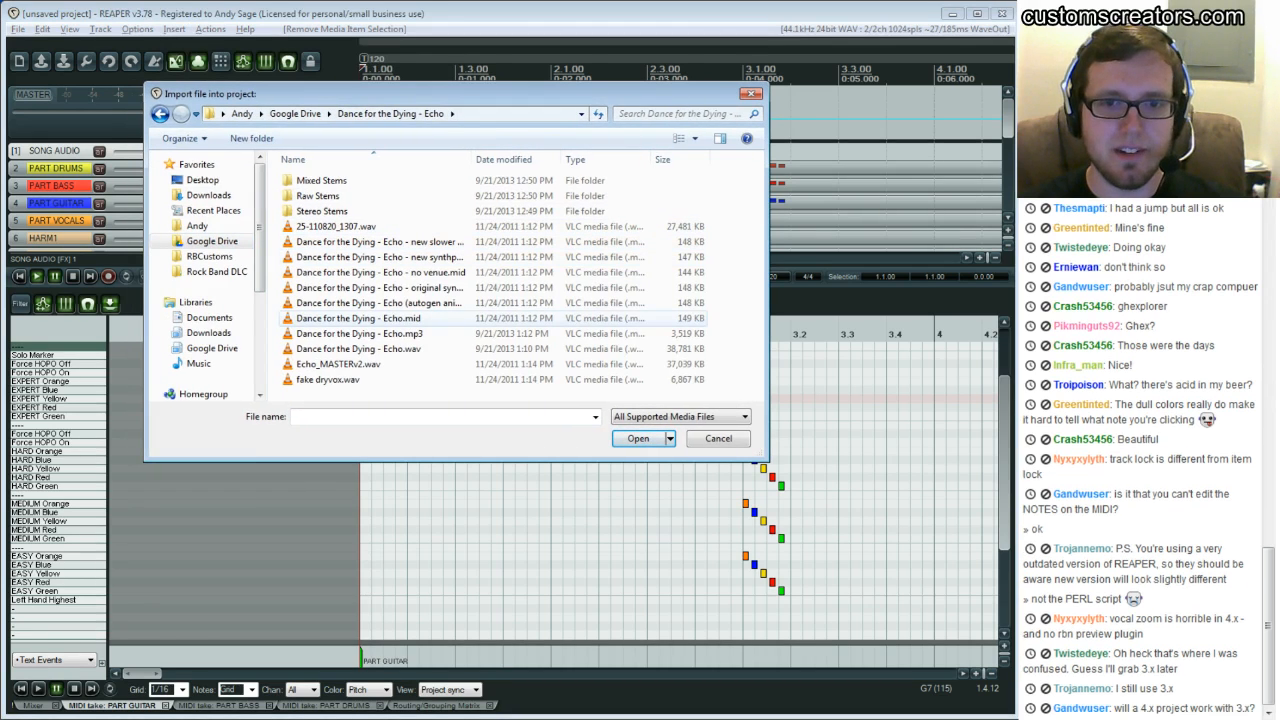
{"action": "left_click", "coordinate": [358, 333]}
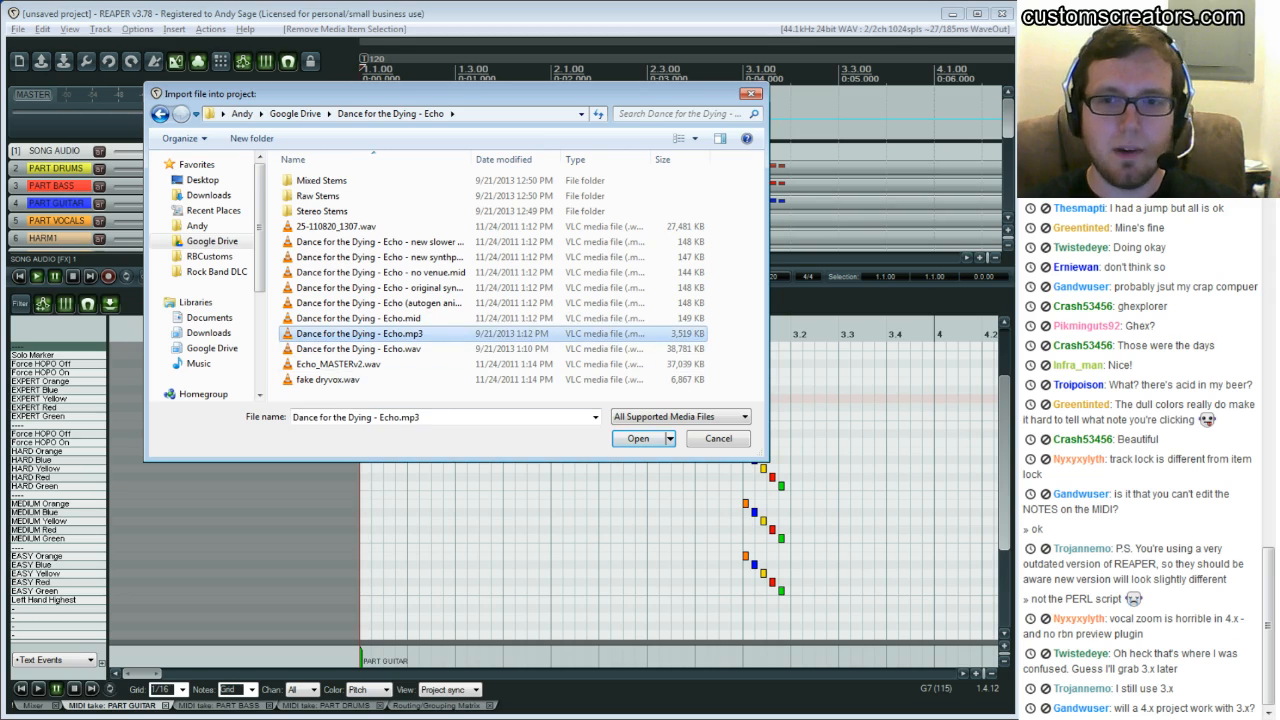
{"action": "left_click", "coordinate": [636, 439]}
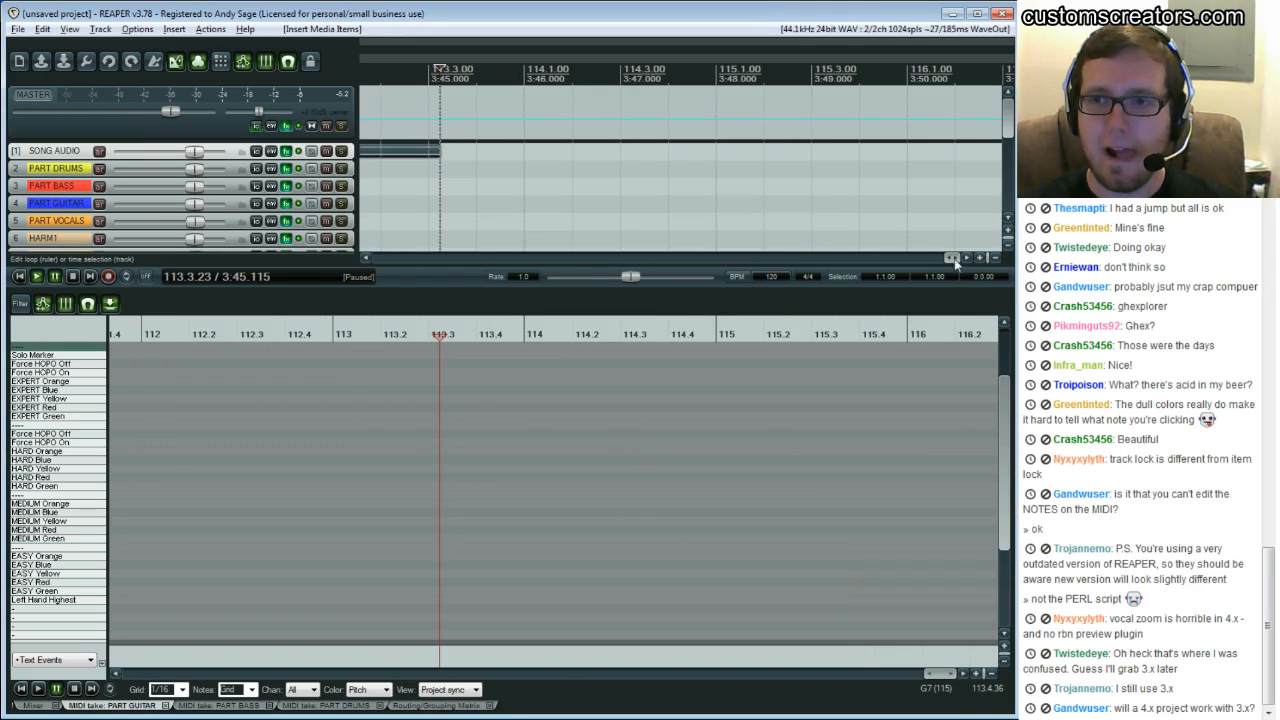
Scroll back to the project start and delete the imported audio item from the SONG AUDIO track
{"action": "left_click_drag", "start_coordinate": [952, 258], "coordinate": [378, 258]}
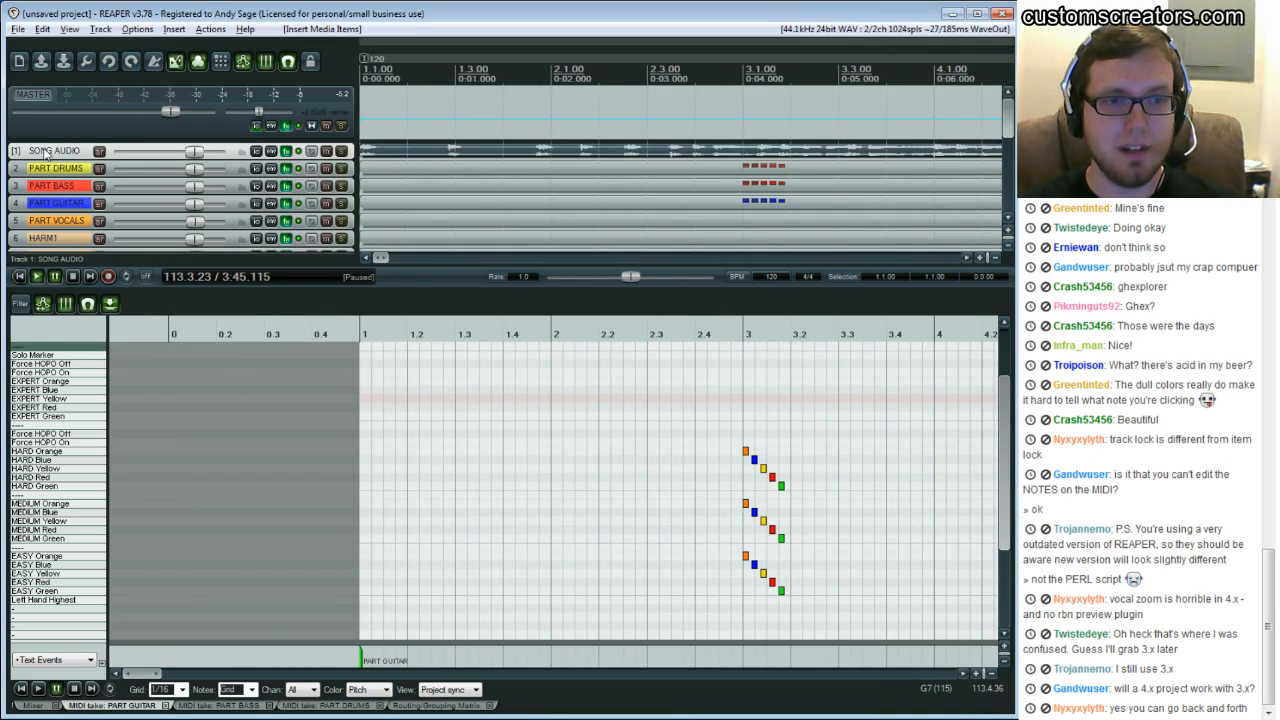
{"action": "left_click", "coordinate": [390, 157]}
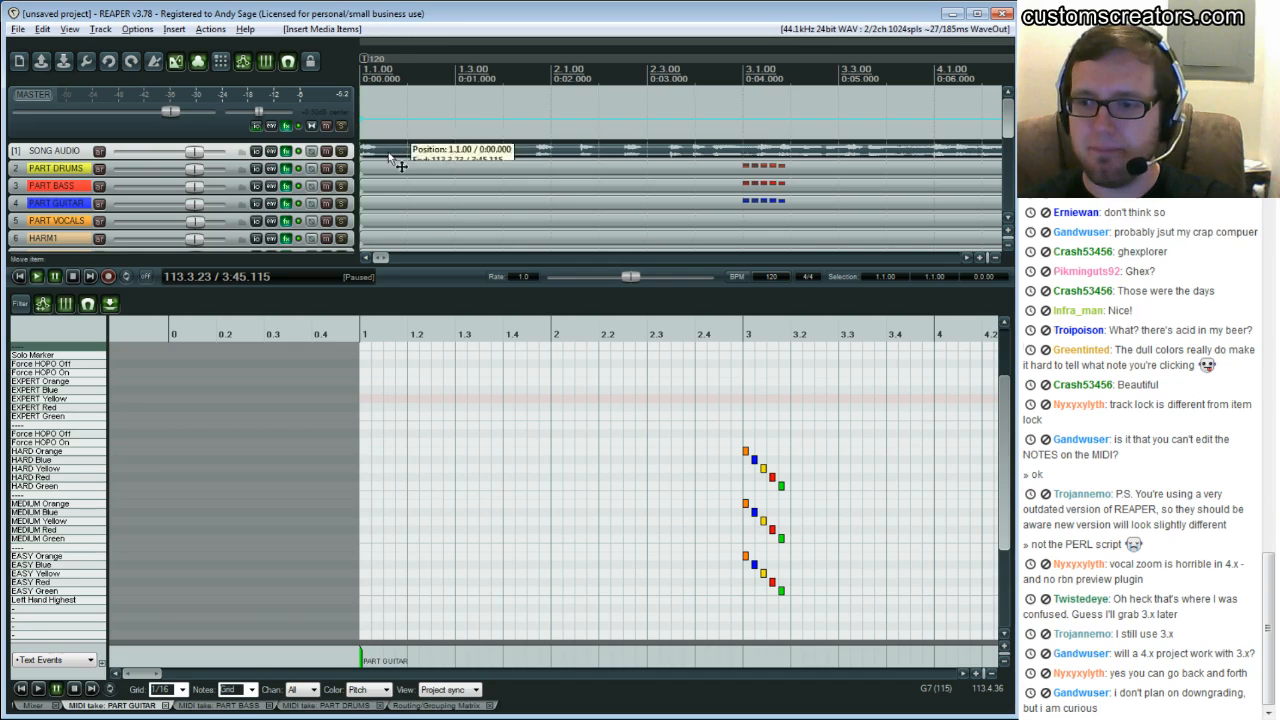
{"action": "key", "text": "Delete"}
Select the SONG AUDIO track and return the edit cursor to the project start
{"action": "left_click", "coordinate": [62, 172]}
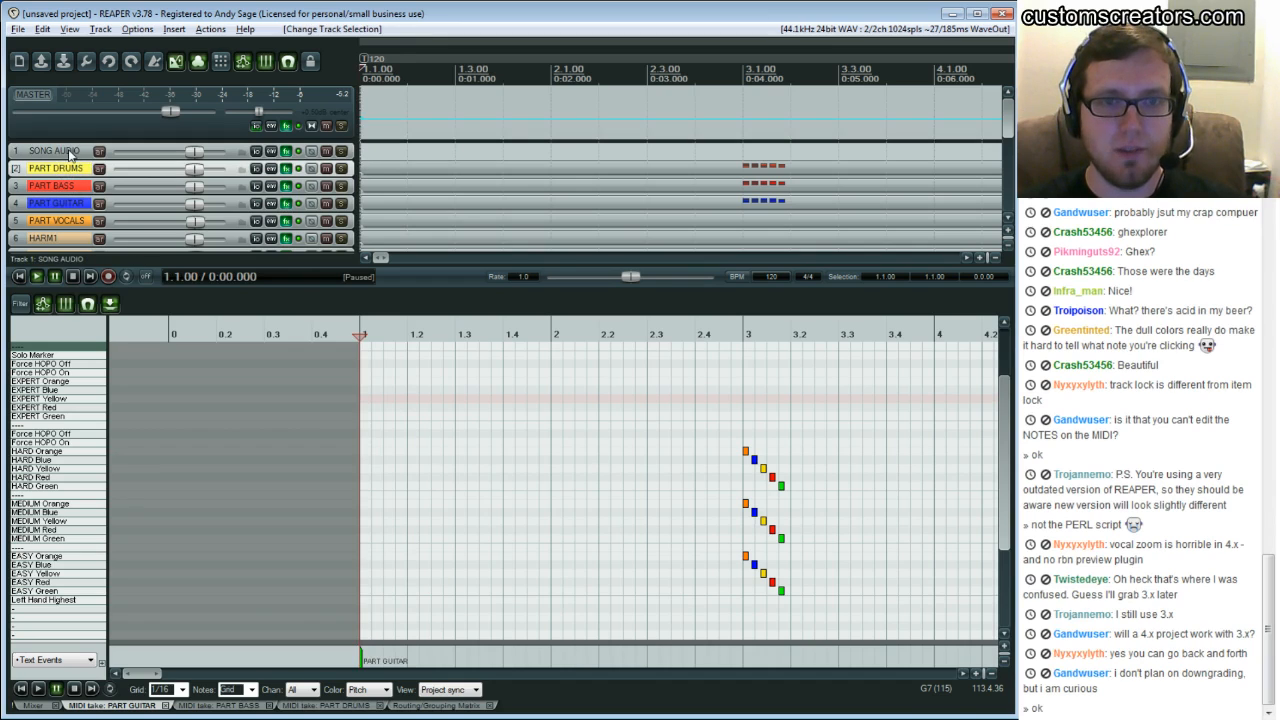
{"action": "left_click", "coordinate": [69, 153]}
{"action": "left_click", "coordinate": [66, 172]}
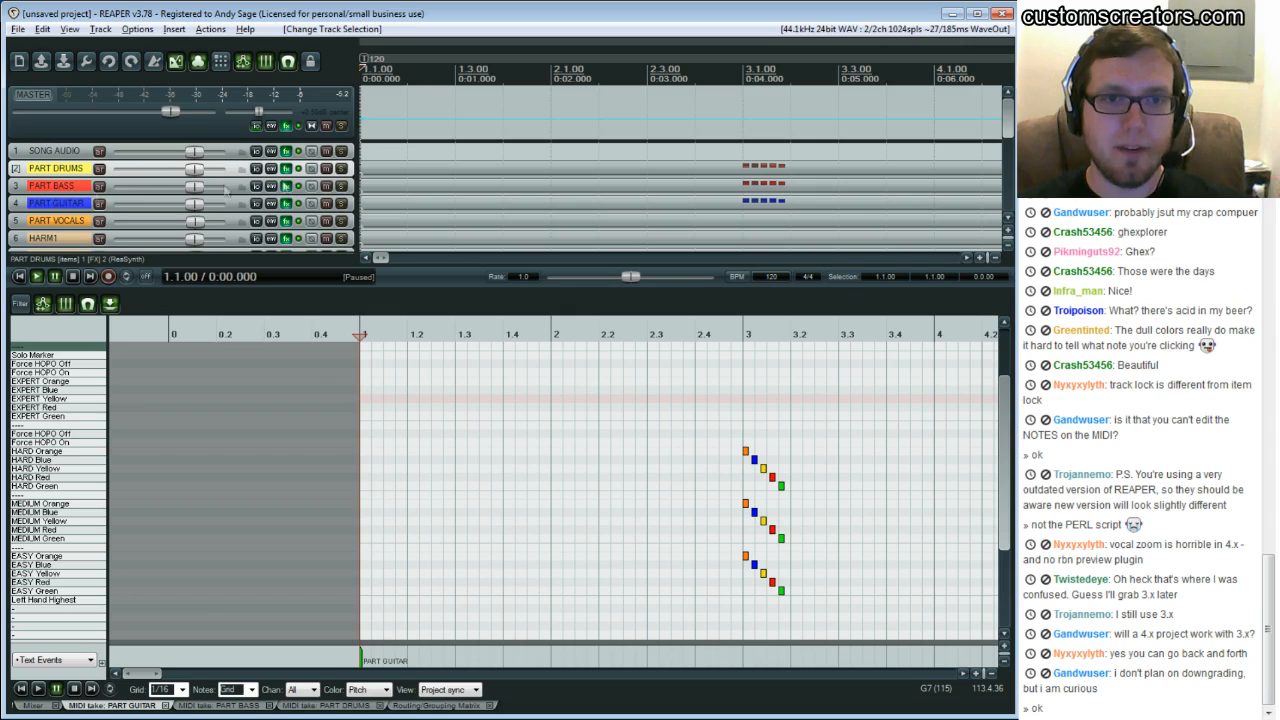
{"action": "left_click", "coordinate": [388, 171]}
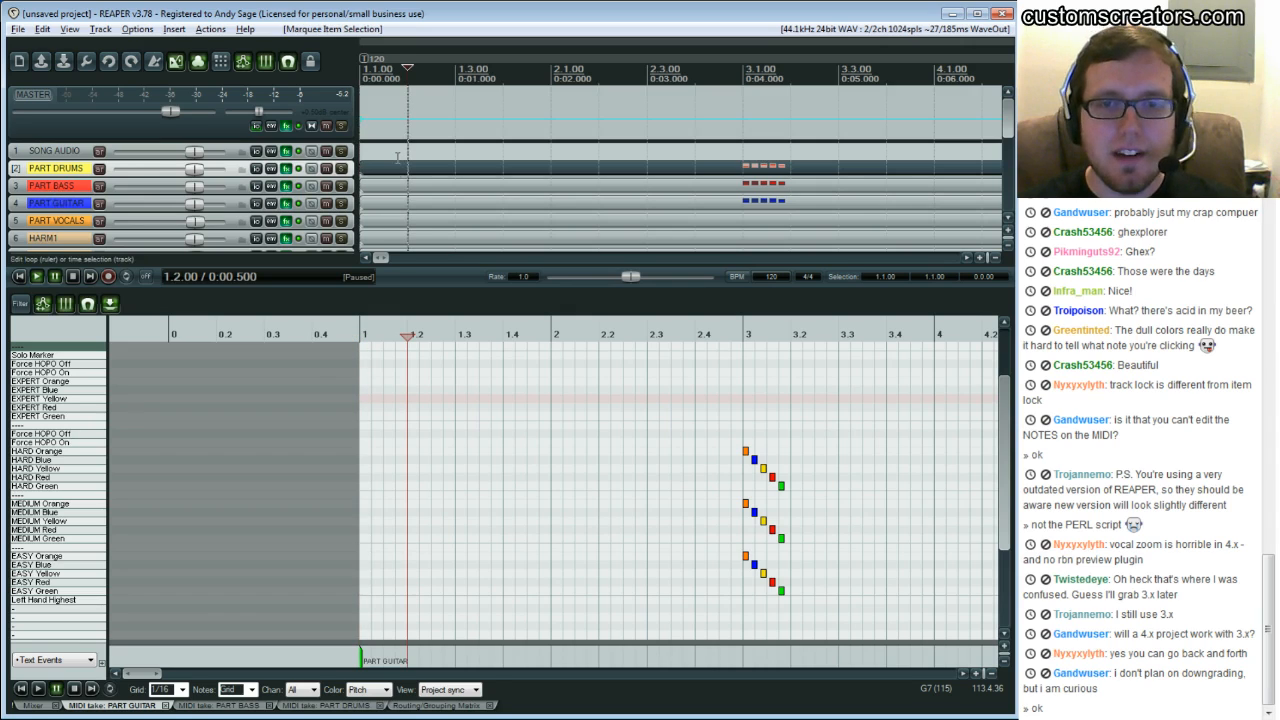
{"action": "left_click", "coordinate": [386, 152]}
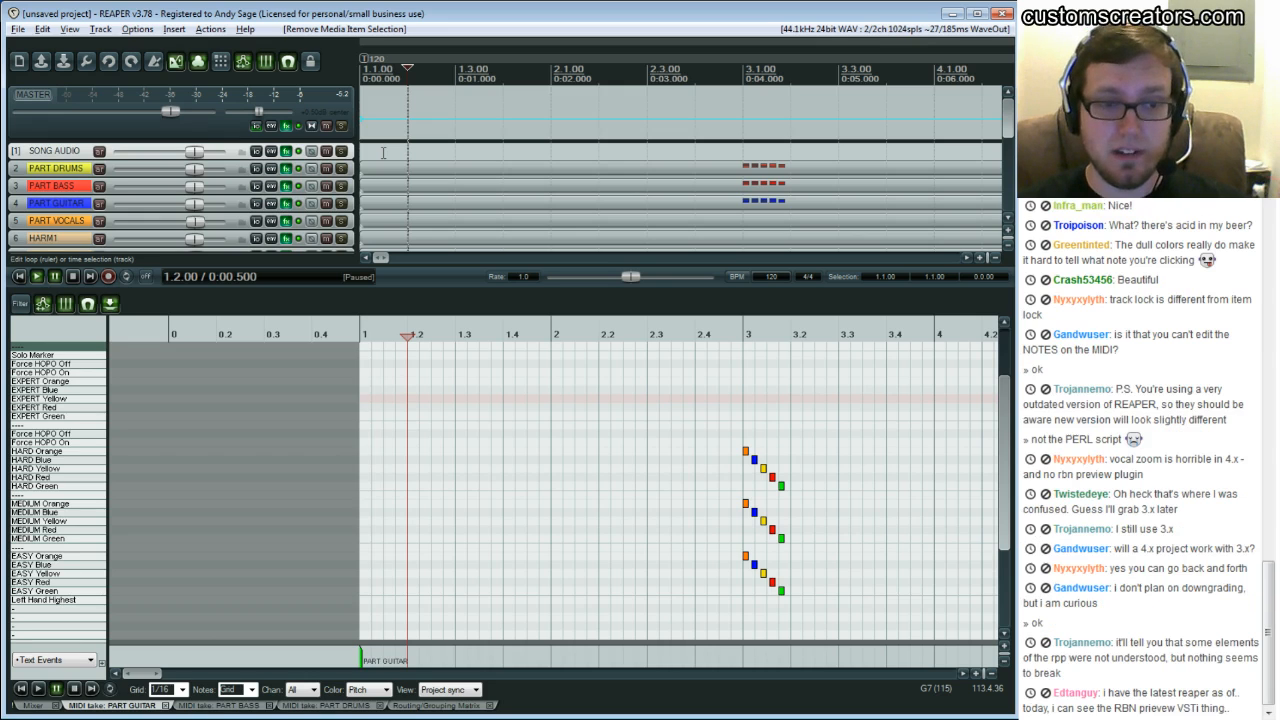
{"action": "left_click_drag", "start_coordinate": [725, 430], "coordinate": [794, 614]}
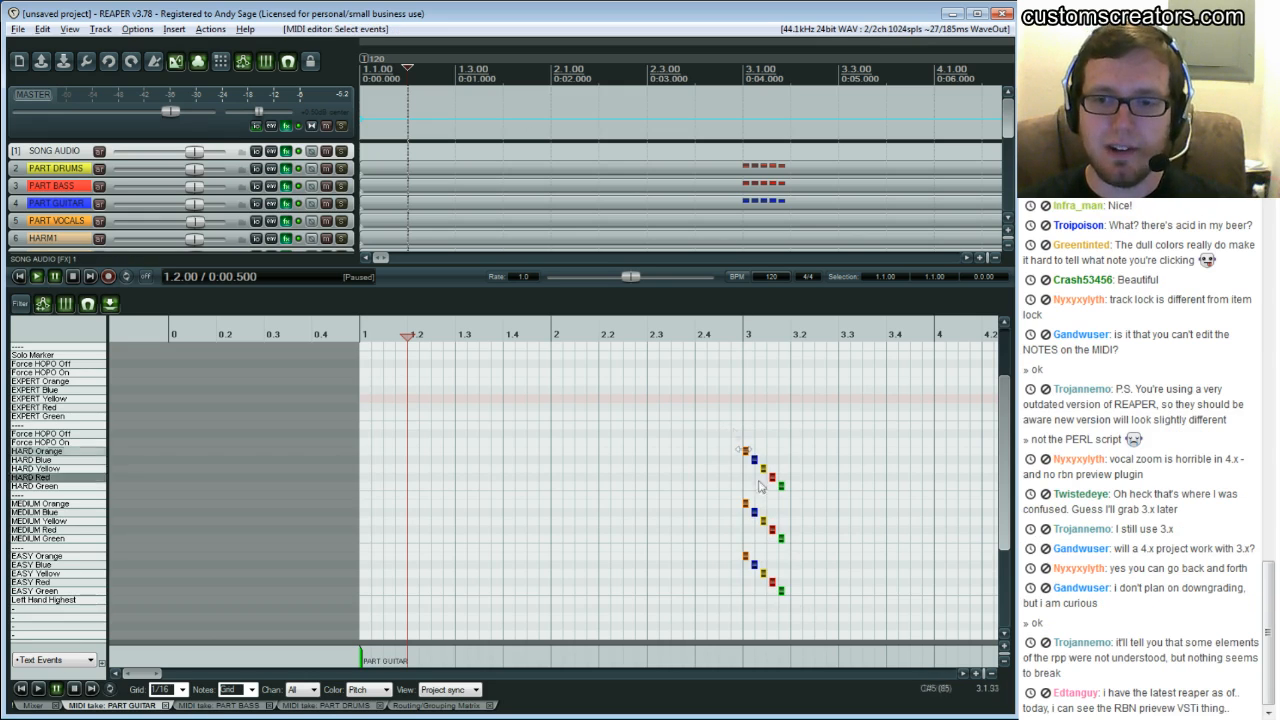
{"action": "left_click", "coordinate": [674, 390]}
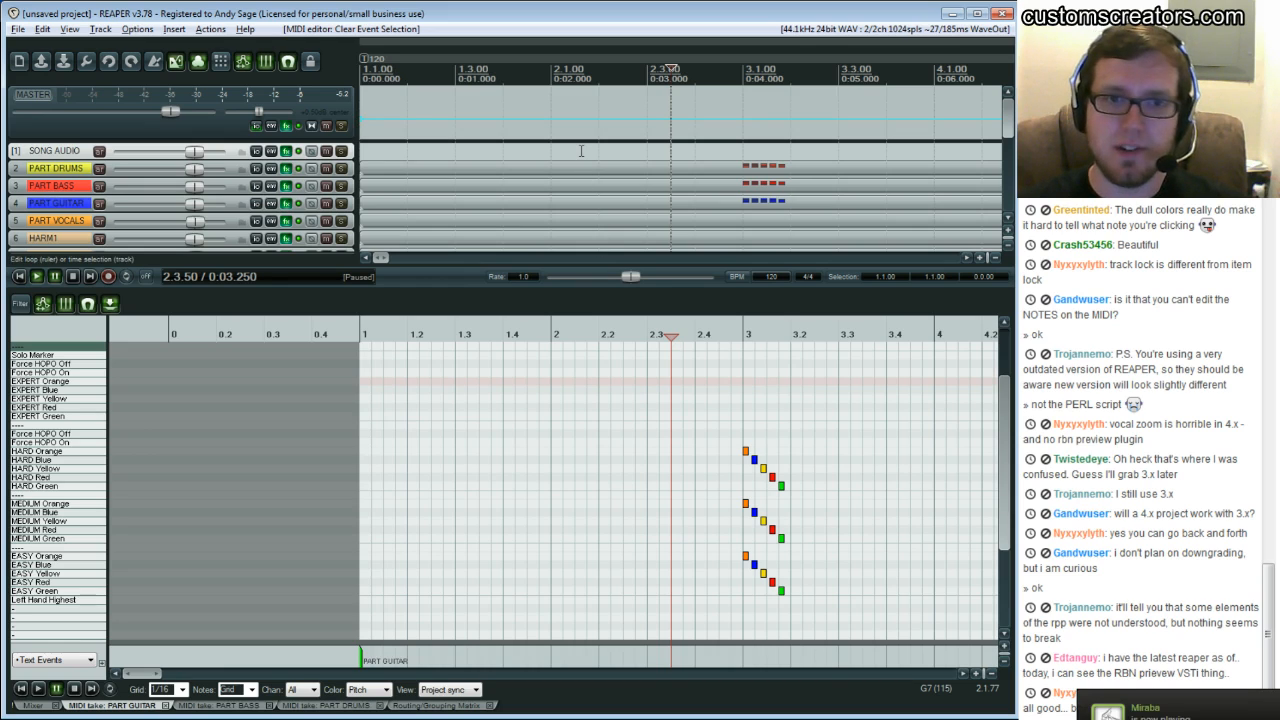
{"action": "left_click", "coordinate": [72, 277]}
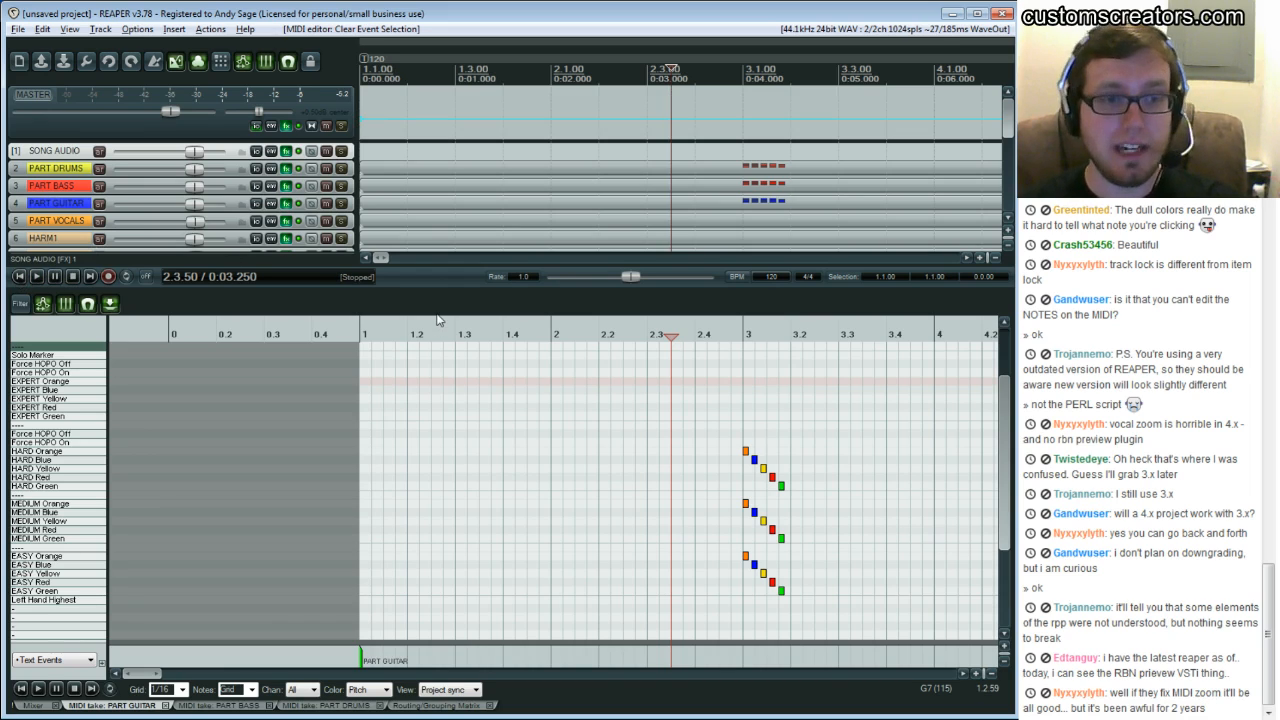
{"action": "key", "text": "Home"}
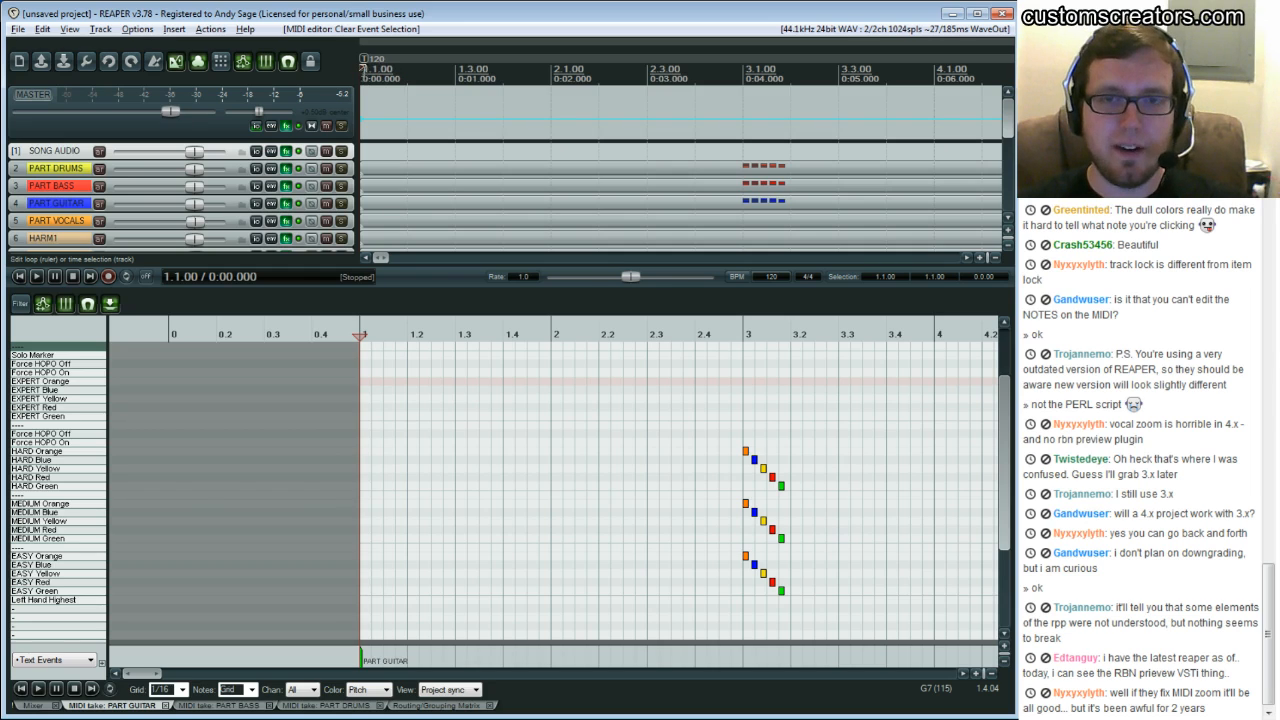
Re-import Dance for the Dying - Echo.mp3 onto the SONG AUDIO track at the project start
{"action": "left_click", "coordinate": [175, 29]}
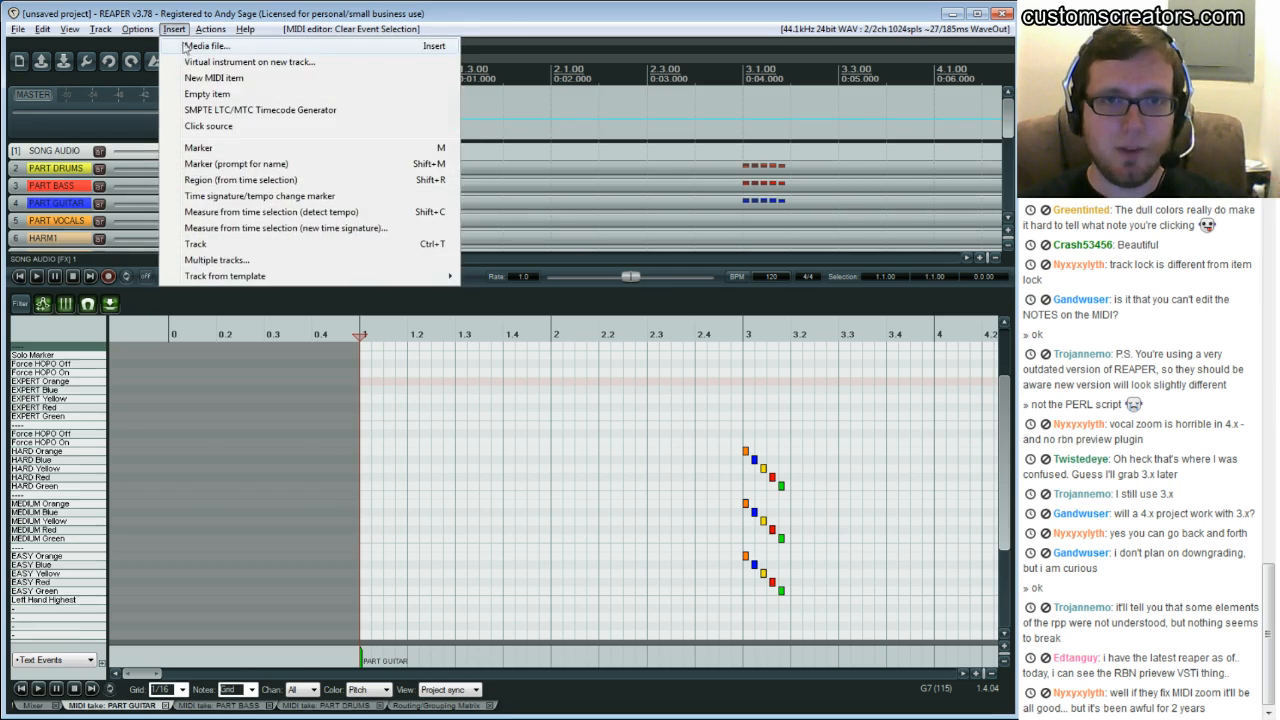
{"action": "left_click", "coordinate": [186, 47]}
{"action": "left_click", "coordinate": [360, 333]}
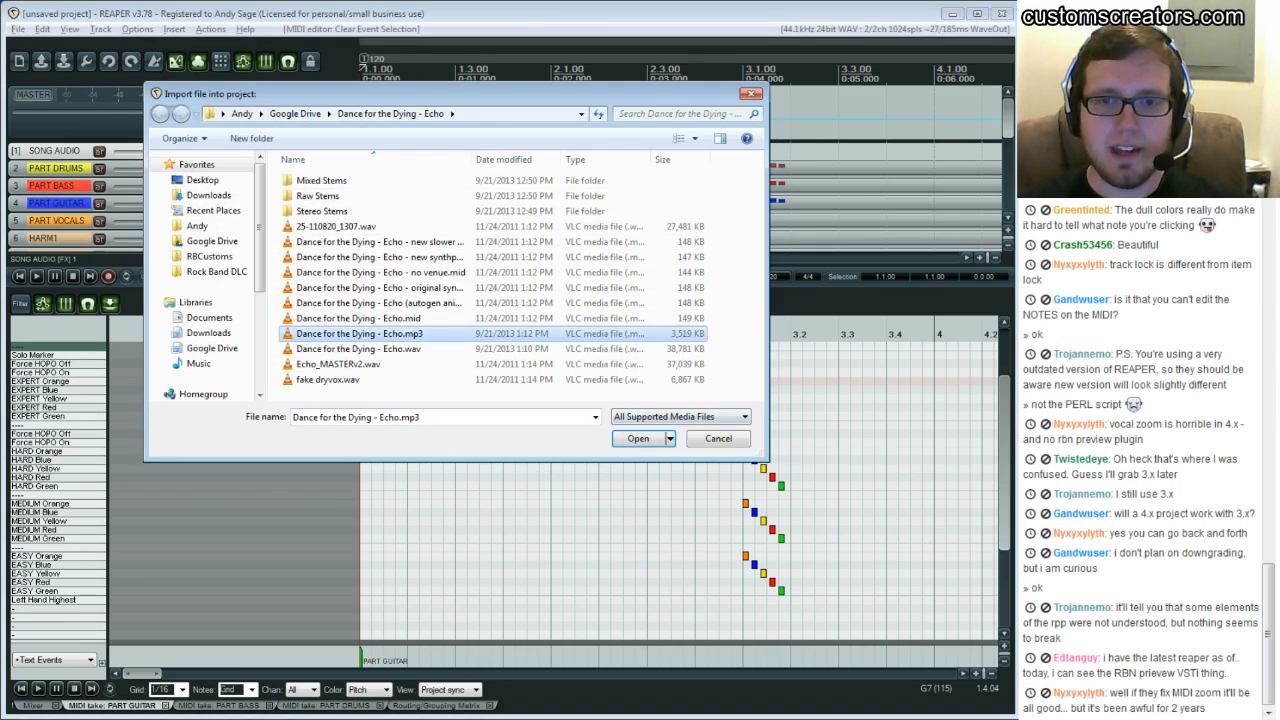
{"action": "left_click", "coordinate": [634, 438]}
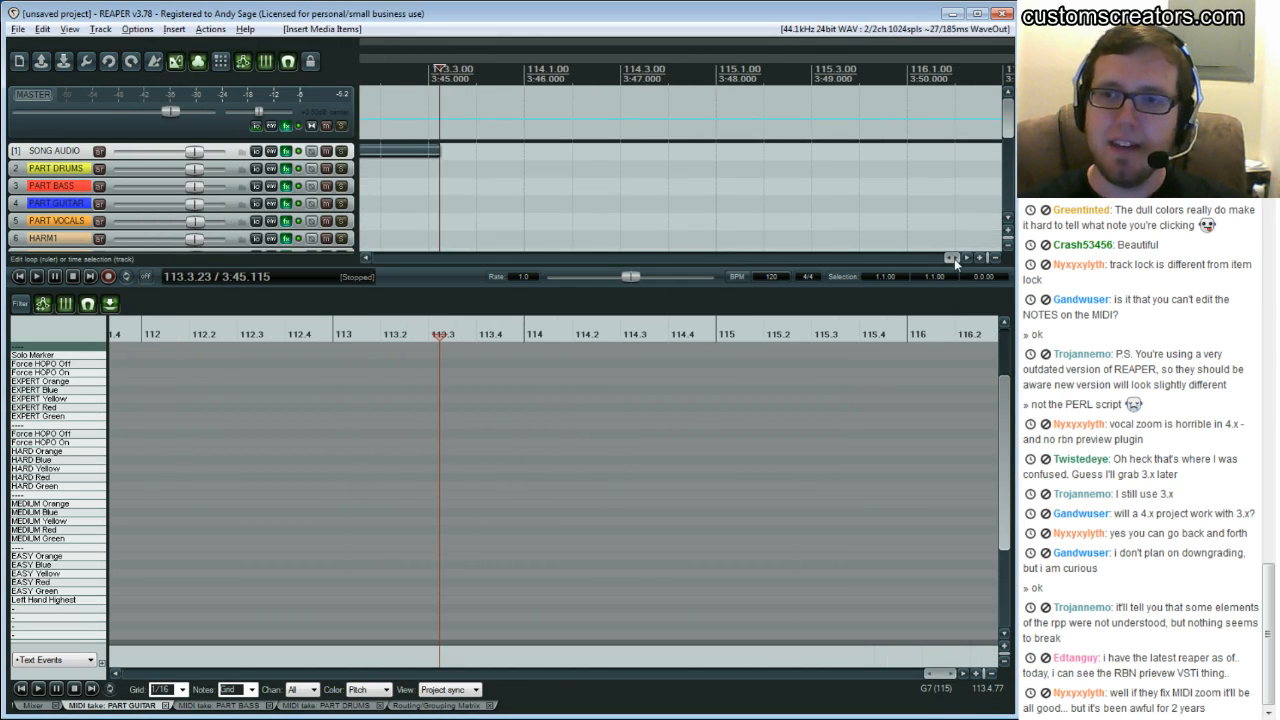
Extend the ends of all chart MIDI items to bar 121, past the end of the song audio
{"action": "left_click_drag", "start_coordinate": [954, 258], "coordinate": [375, 222]}
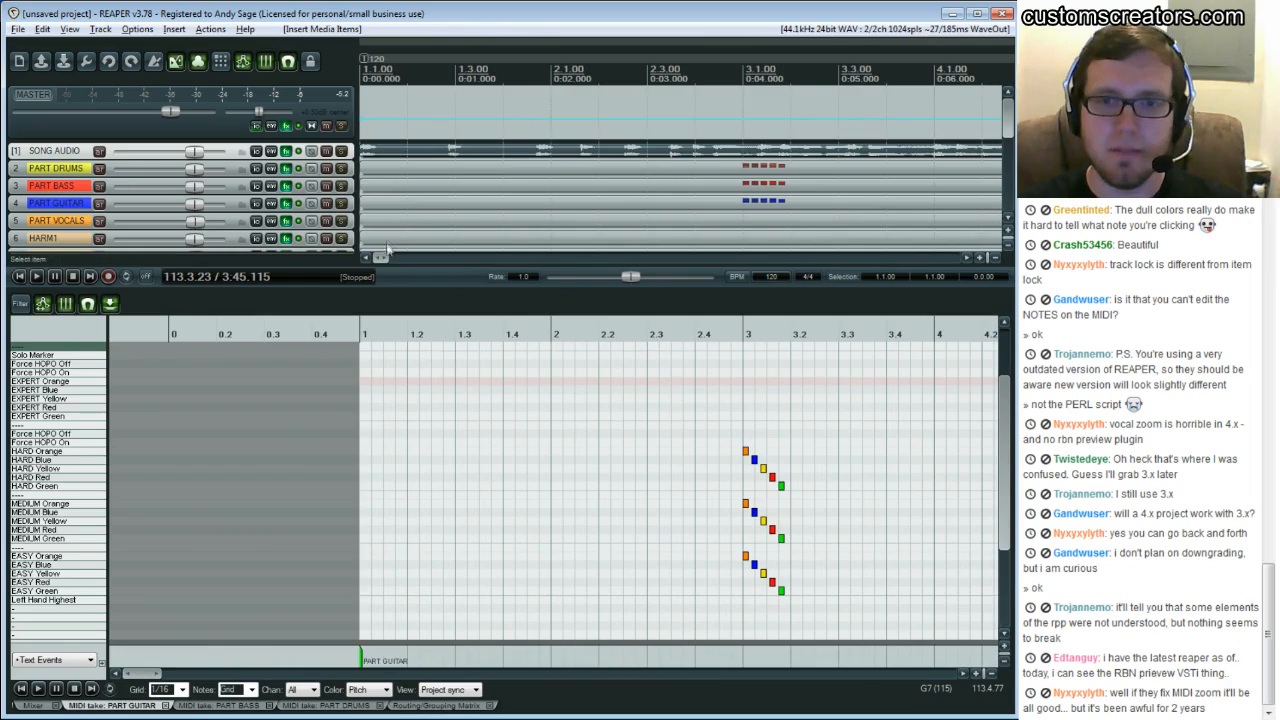
{"action": "left_click_drag", "start_coordinate": [380, 256], "coordinate": [862, 257]}
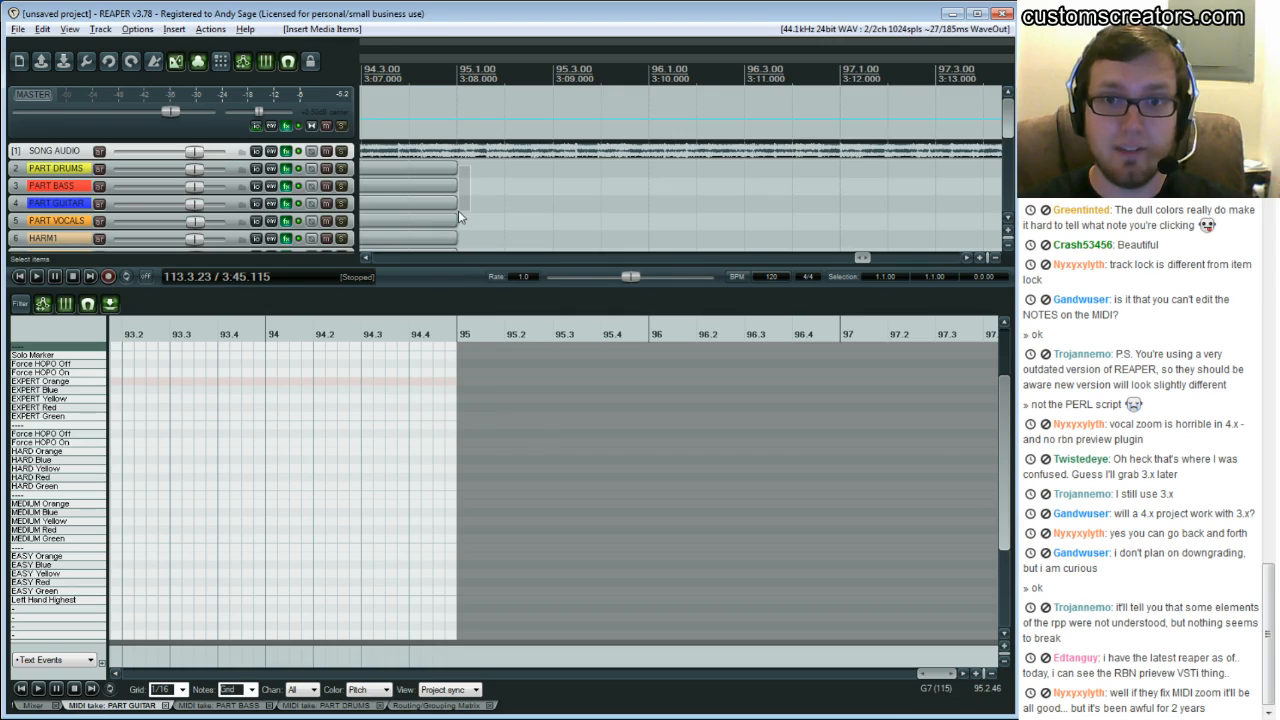
{"action": "mouse_move", "coordinate": [417, 214]}
{"action": "left_mouse_down"}
{"action": "mouse_move", "coordinate": [416, 238]}
{"action": "mouse_move", "coordinate": [465, 236]}
{"action": "mouse_move", "coordinate": [409, 251]}
{"action": "mouse_move", "coordinate": [462, 252]}
{"action": "mouse_move", "coordinate": [466, 183]}
{"action": "mouse_move", "coordinate": [485, 170]}
{"action": "mouse_move", "coordinate": [690, 180]}
{"action": "mouse_move", "coordinate": [435, 183]}
{"action": "mouse_move", "coordinate": [437, 206]}
{"action": "left_mouse_up"}
{"action": "scroll", "coordinate": [480, 167], "scroll_direction": "up", "scroll_amount": 5}
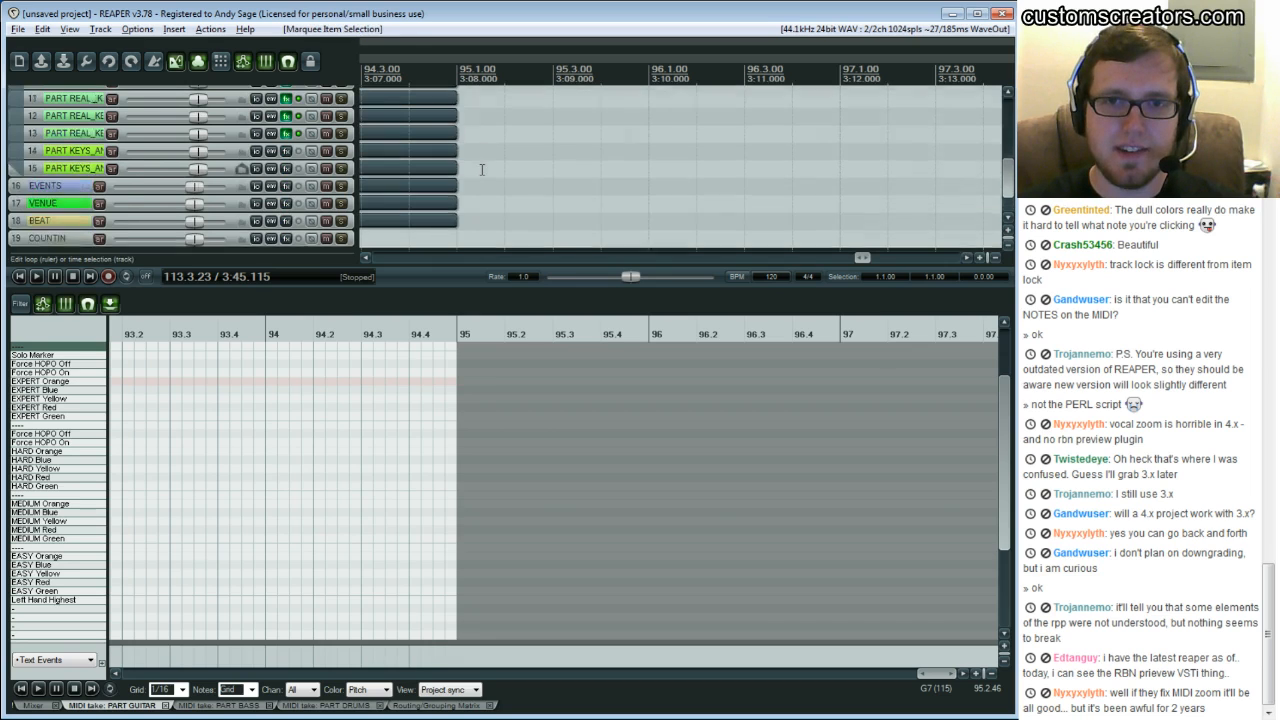
{"action": "scroll", "coordinate": [481, 169], "scroll_direction": "up", "scroll_amount": 2}
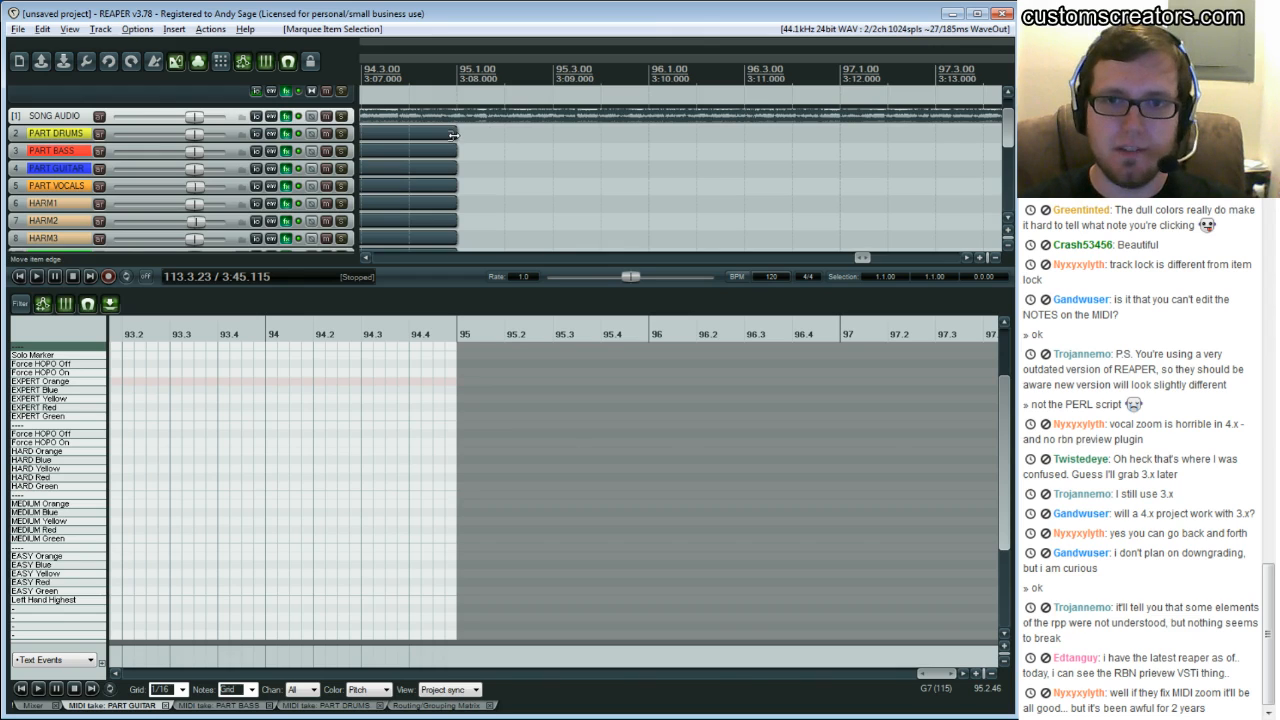
{"action": "left_click_drag", "start_coordinate": [453, 135], "coordinate": [652, 158]}
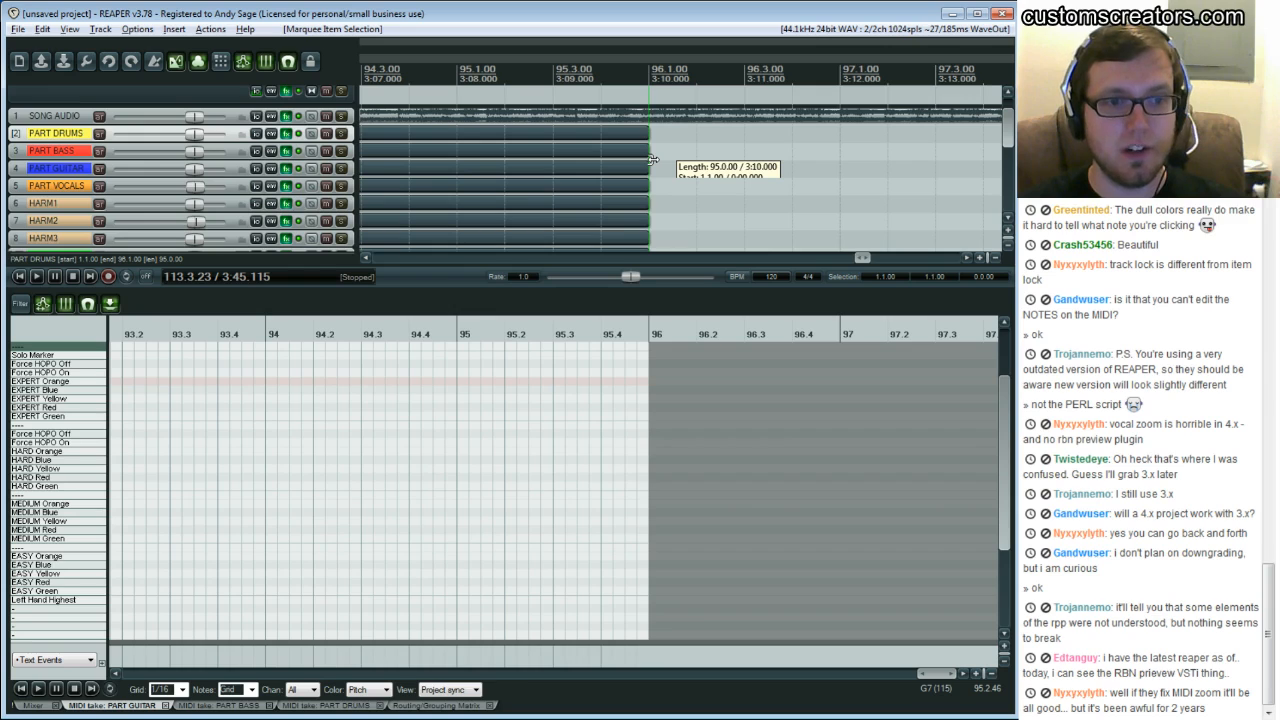
{"action": "left_click_drag", "start_coordinate": [652, 158], "coordinate": [680, 89]}
{"action": "right_click", "coordinate": [680, 88]}
{"action": "left_click", "coordinate": [690, 86]}
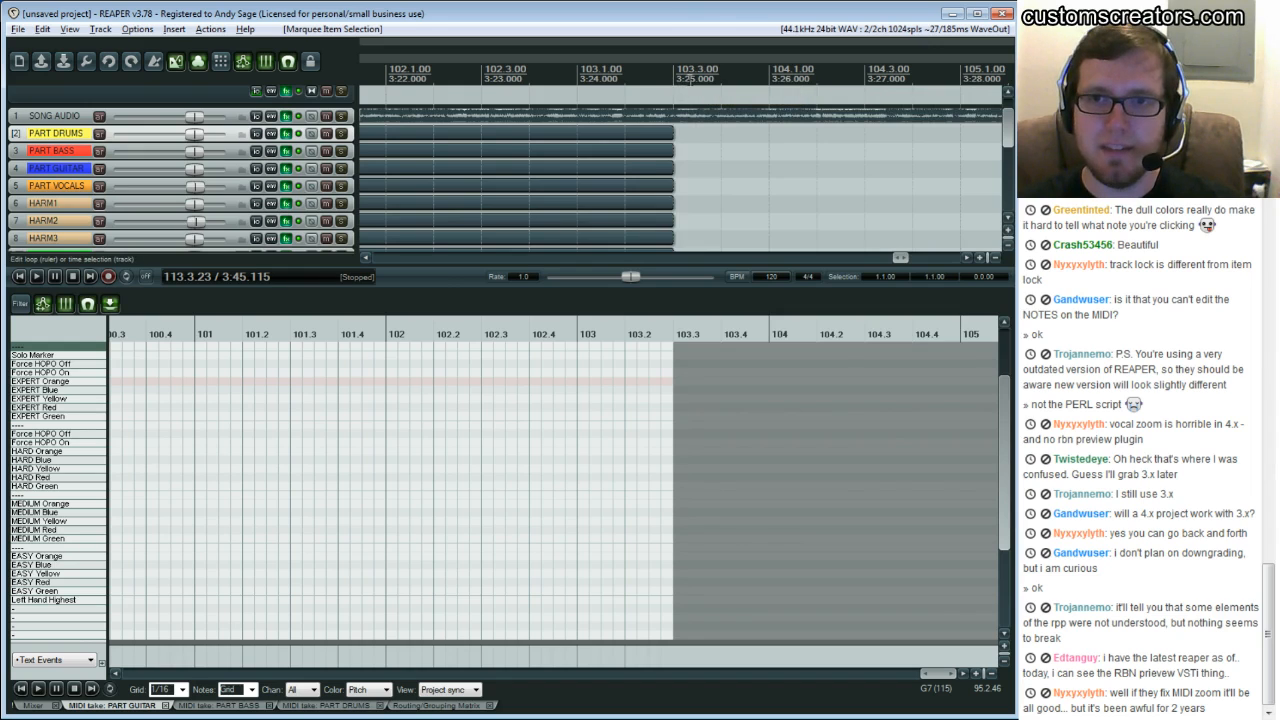
{"action": "left_click_drag", "start_coordinate": [676, 131], "coordinate": [1000, 150]}
{"action": "left_click_drag", "start_coordinate": [872, 163], "coordinate": [518, 143]}
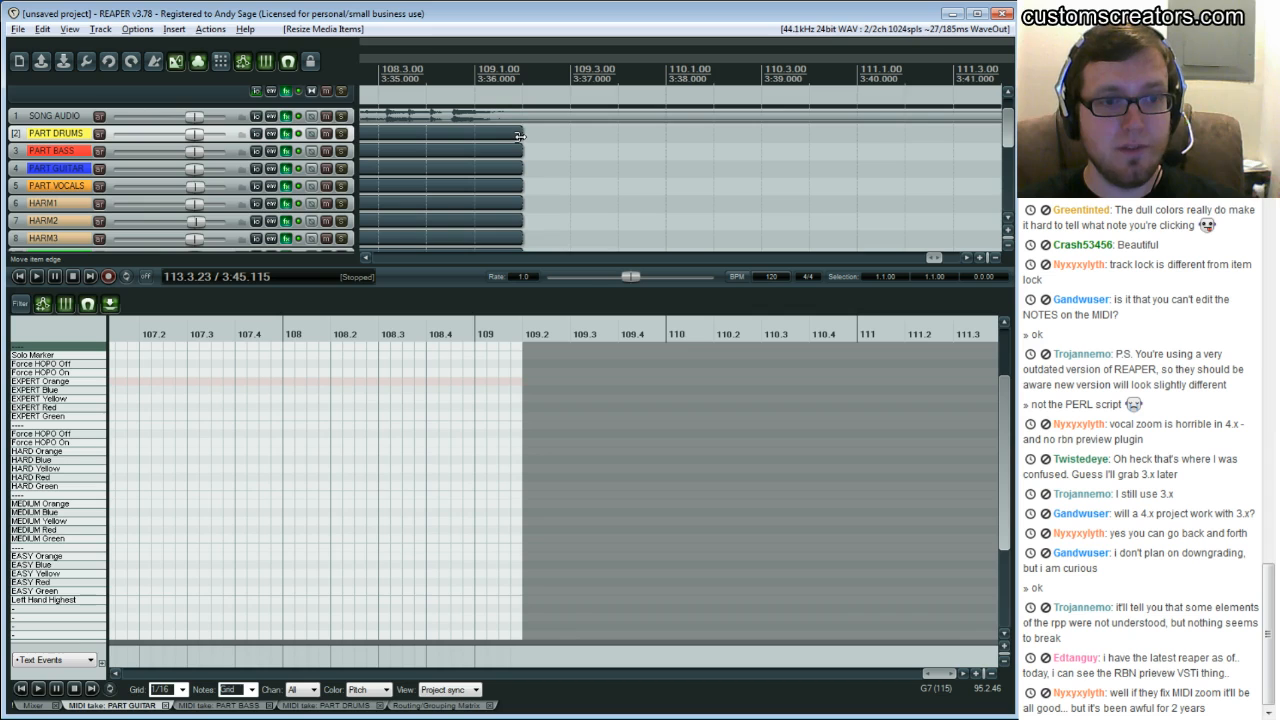
{"action": "left_click_drag", "start_coordinate": [520, 136], "coordinate": [789, 160]}
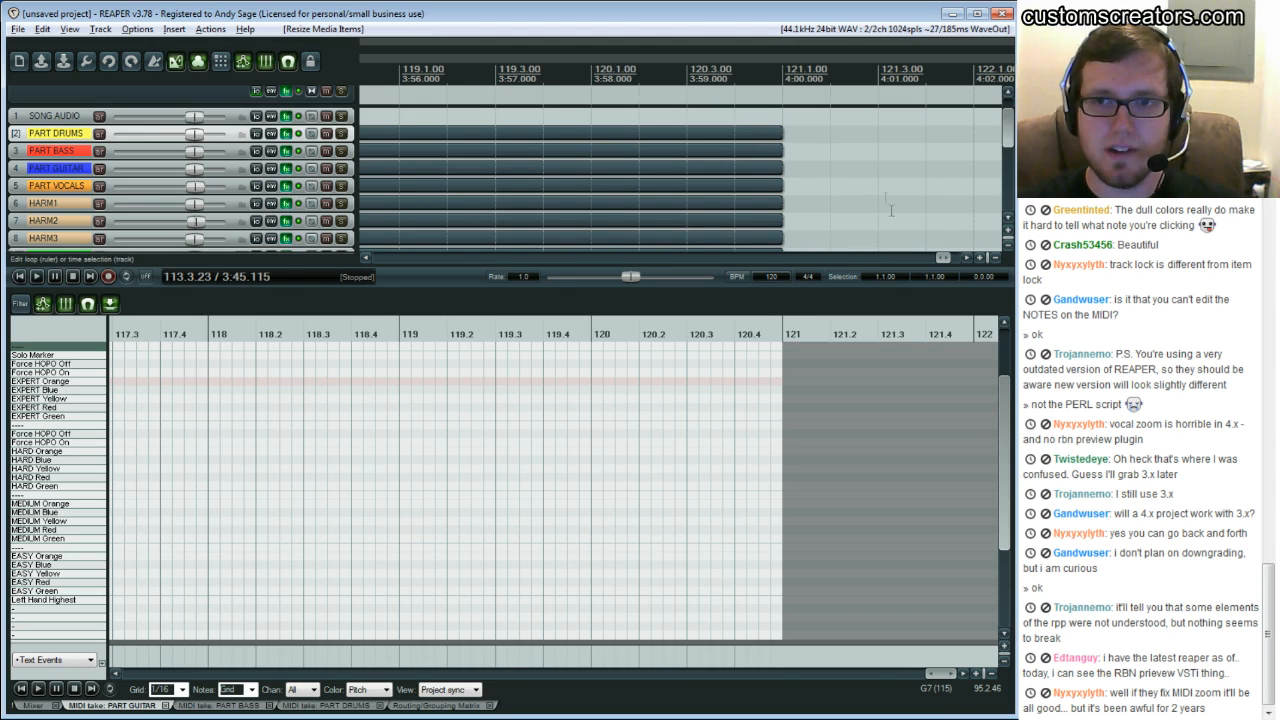
Box-select the staircase notes at bar 3, then select individual HARD notes one at a time
{"action": "left_click_drag", "start_coordinate": [947, 258], "coordinate": [372, 261]}
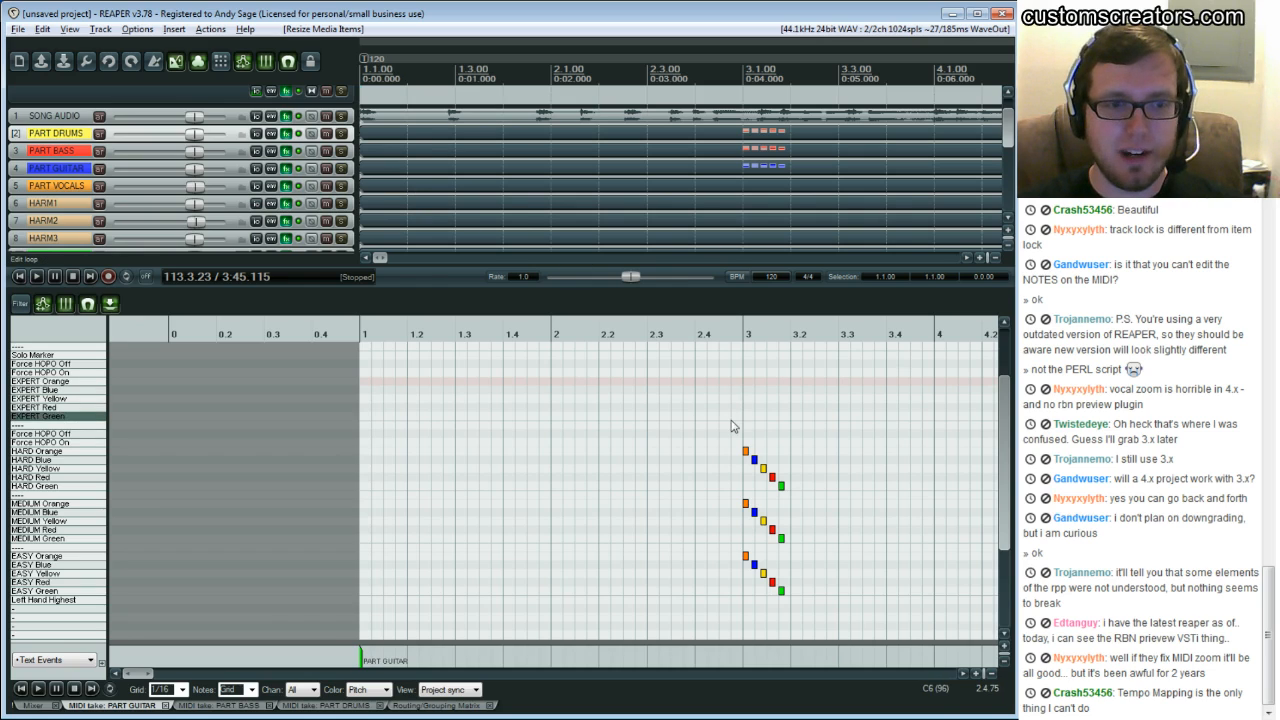
{"action": "left_click_drag", "start_coordinate": [722, 403], "coordinate": [818, 630]}
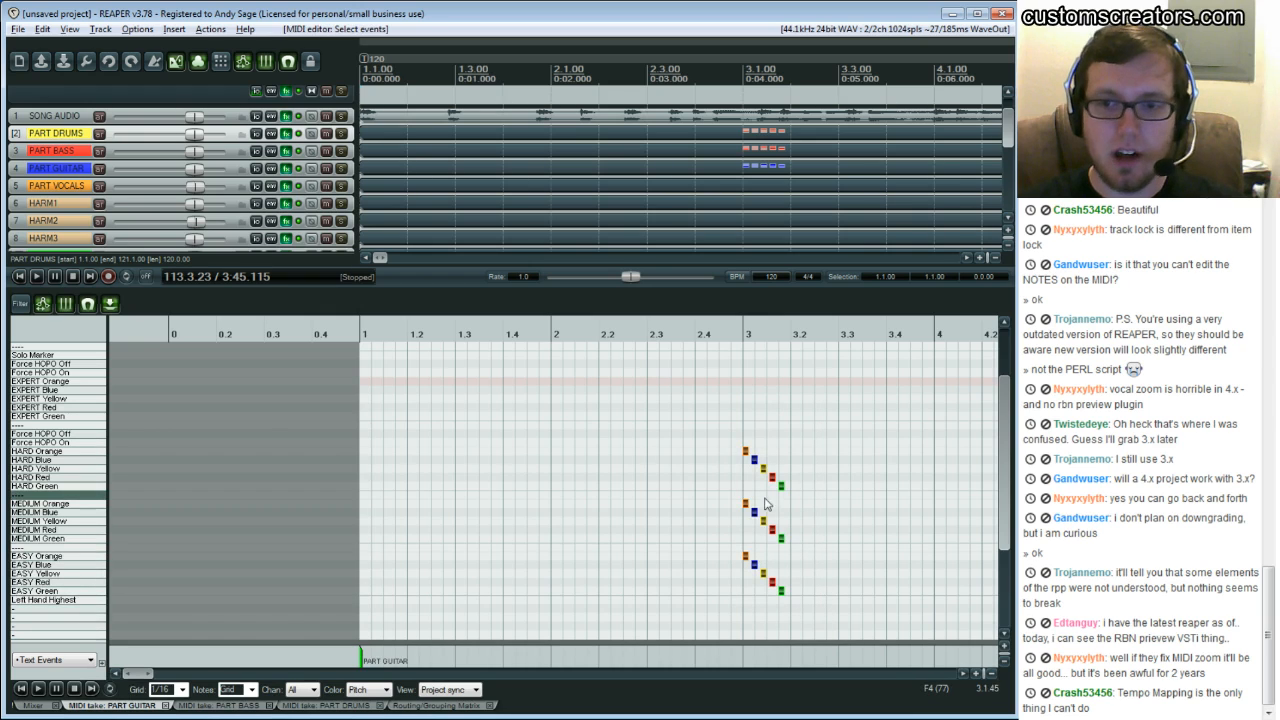
{"action": "left_click", "coordinate": [740, 469]}
{"action": "left_click_drag", "start_coordinate": [724, 412], "coordinate": [819, 622]}
{"action": "left_click", "coordinate": [815, 472]}
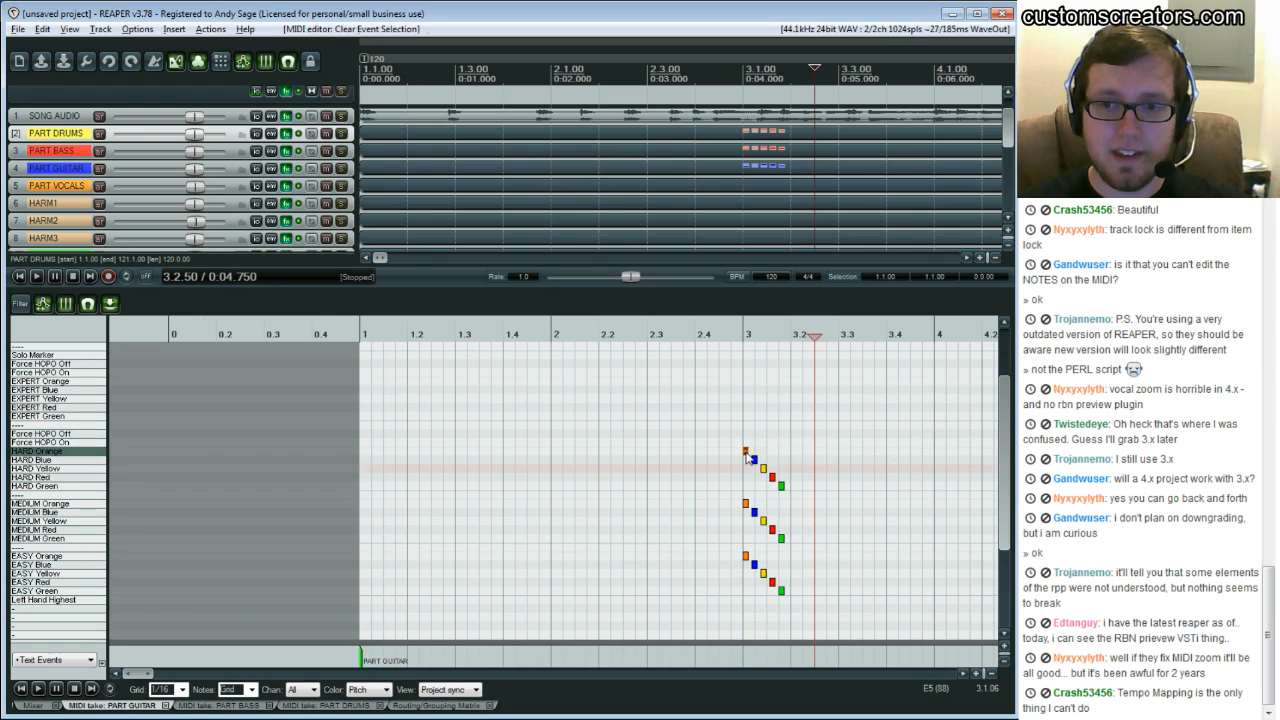
{"action": "left_click", "coordinate": [773, 478]}
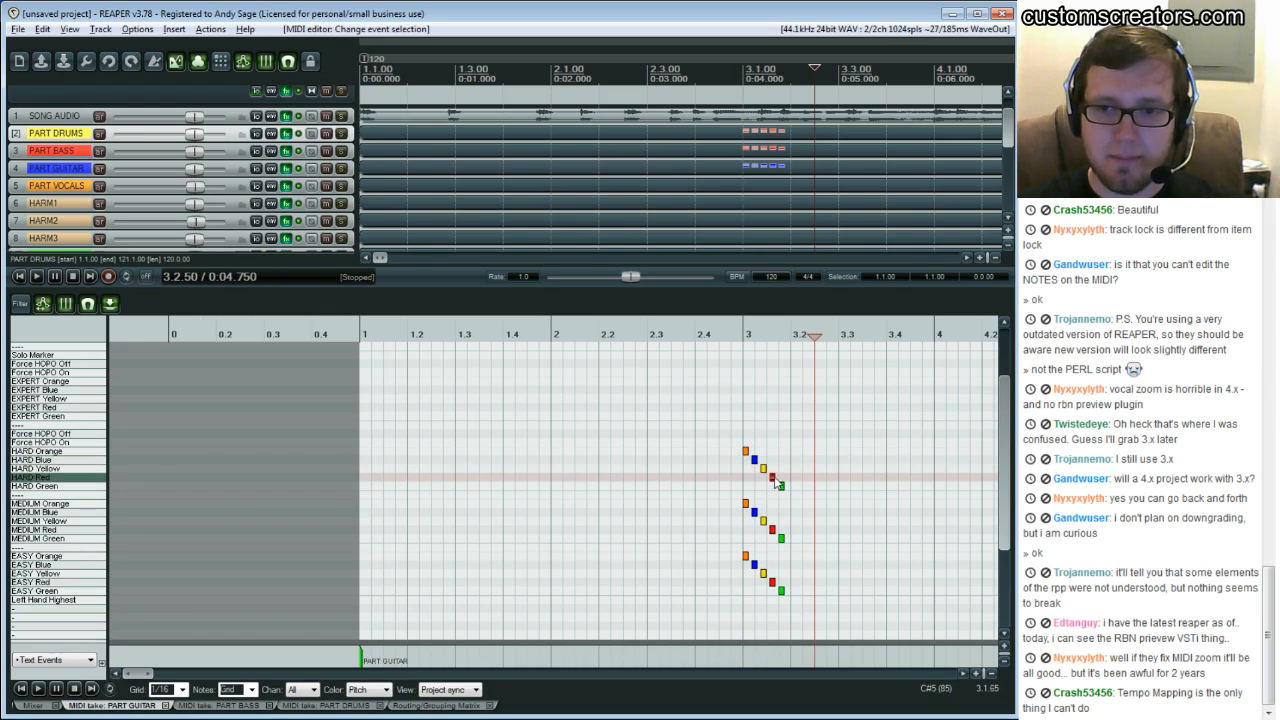
{"action": "left_click", "coordinate": [781, 485]}
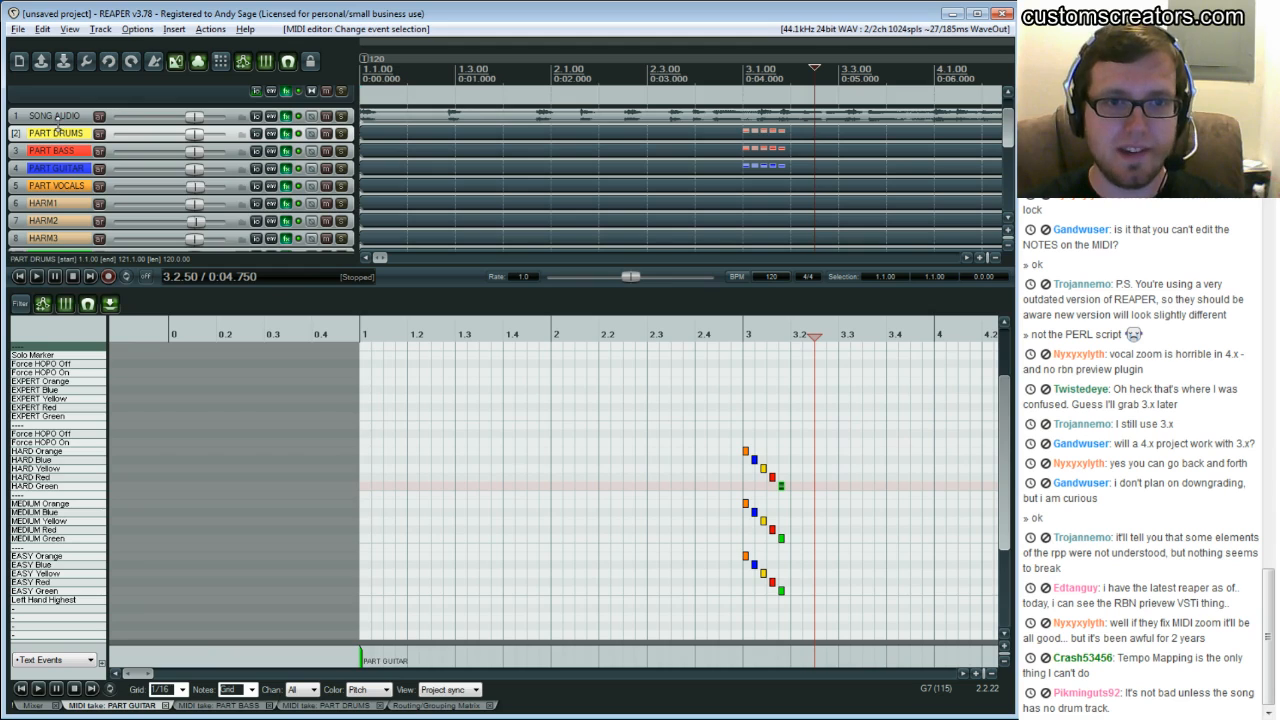
Enlarge the SONG AUDIO track and the arrange area so the waveform is shown in detail
{"action": "left_click_drag", "start_coordinate": [57, 124], "coordinate": [50, 240]}
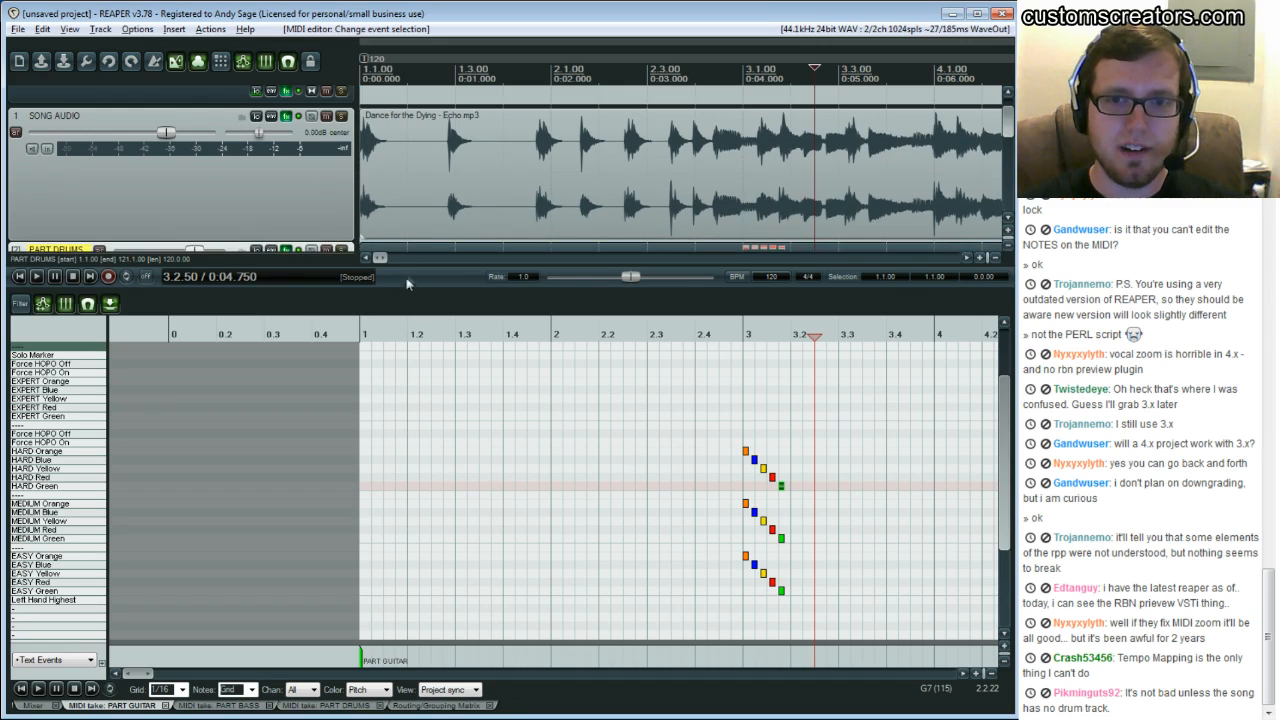
{"action": "left_click_drag", "start_coordinate": [422, 292], "coordinate": [423, 402]}
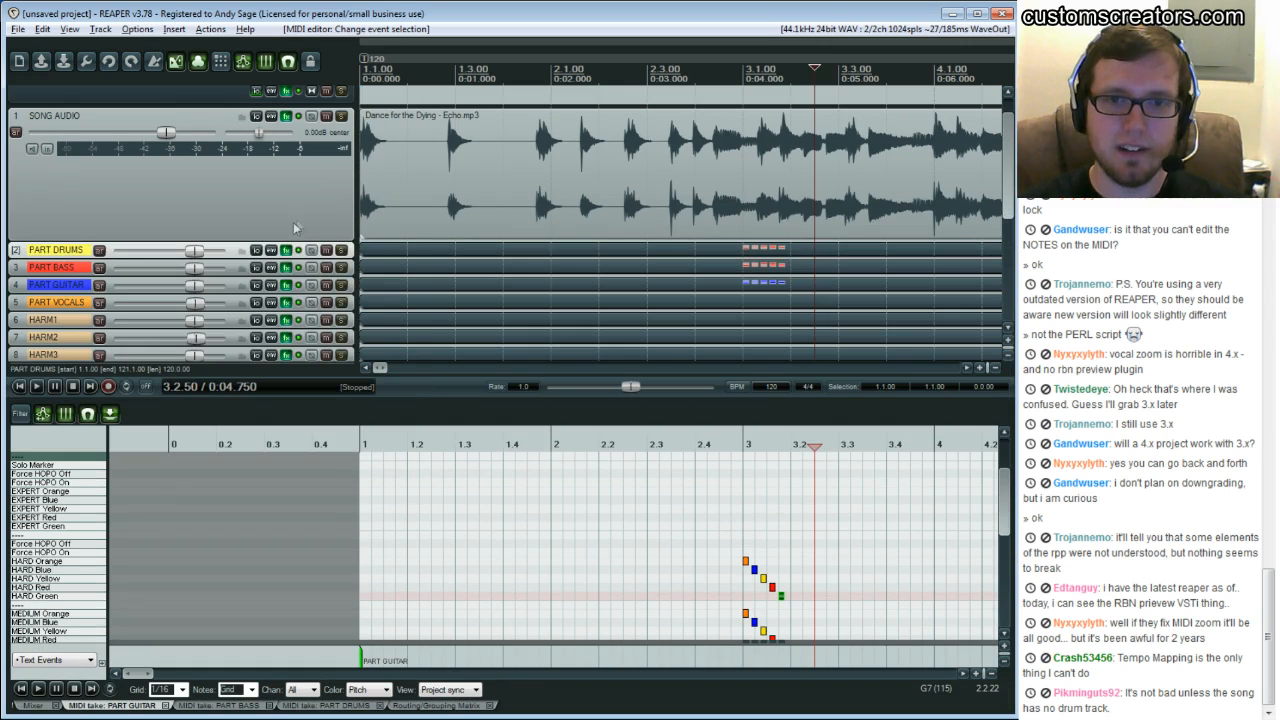
{"action": "left_click_drag", "start_coordinate": [287, 243], "coordinate": [281, 293]}
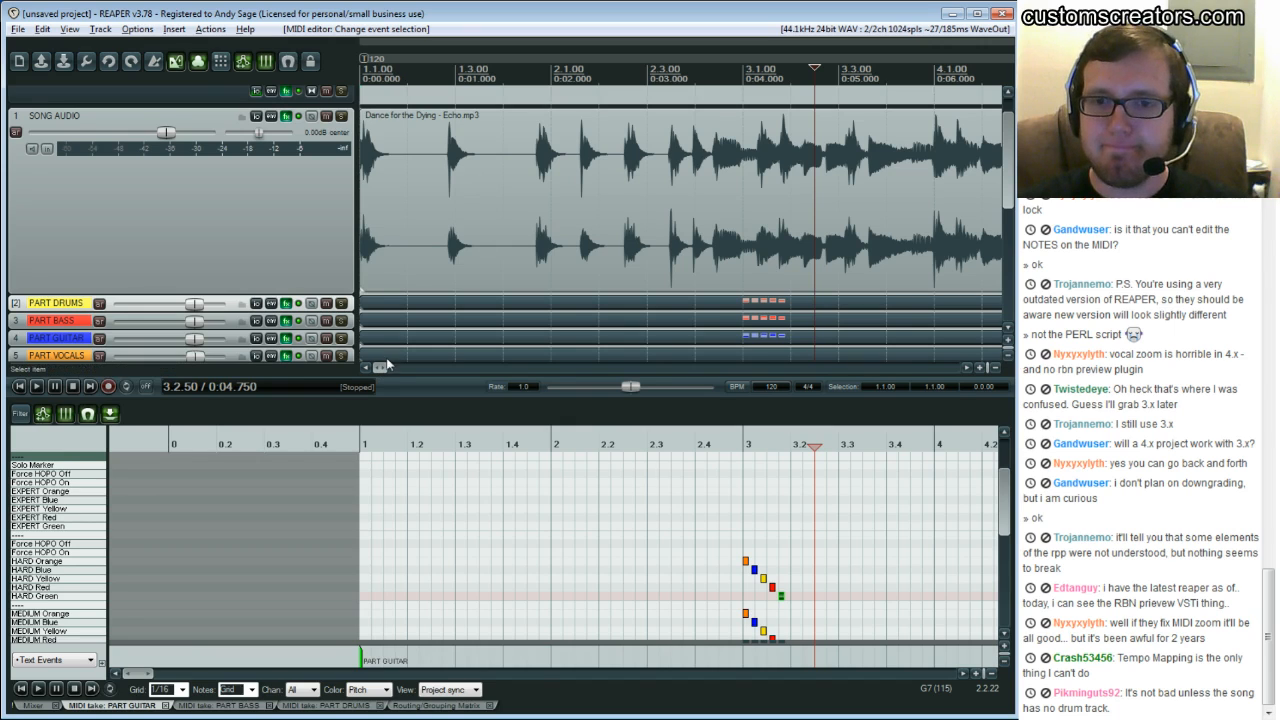
Mute the PART DRUMS track and play the song from about bar 1.3, then stop
{"action": "scroll", "coordinate": [413, 277], "scroll_direction": "down", "scroll_amount": 3}
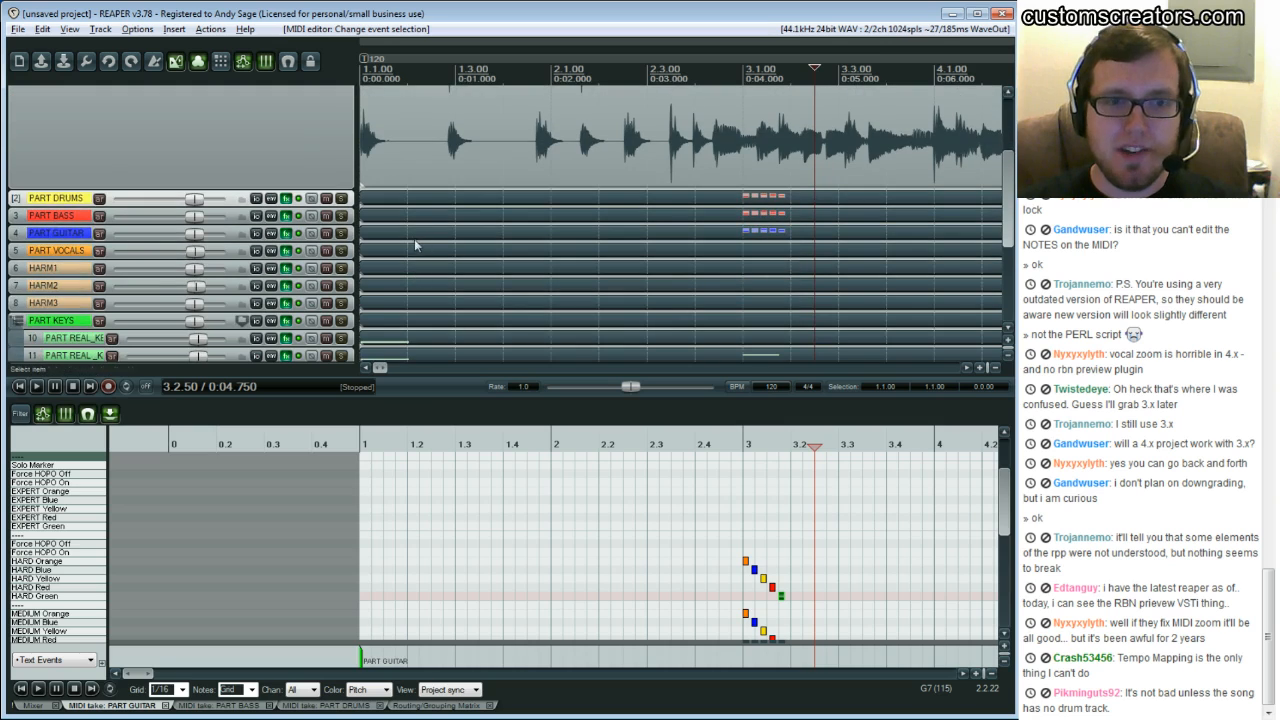
{"action": "left_click", "coordinate": [326, 199]}
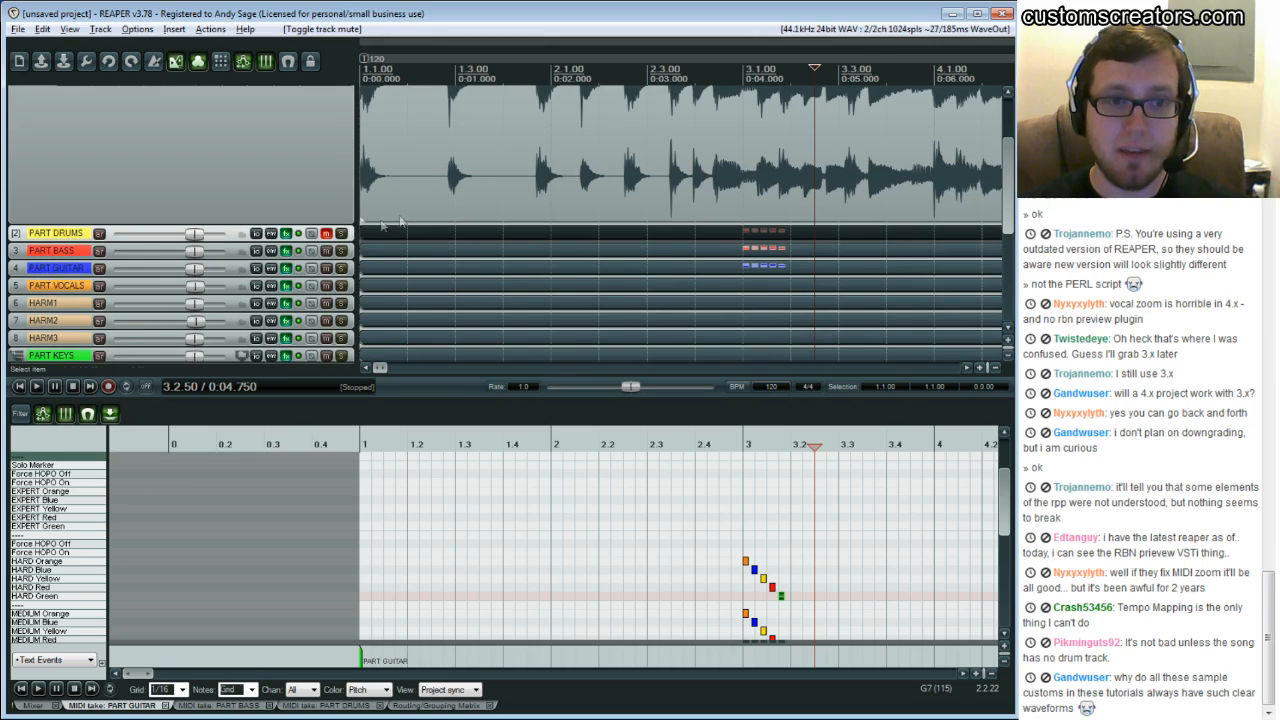
{"action": "scroll", "coordinate": [400, 220], "scroll_direction": "up", "scroll_amount": 4}
{"action": "left_click", "coordinate": [516, 258]}
{"action": "key", "text": "space"}
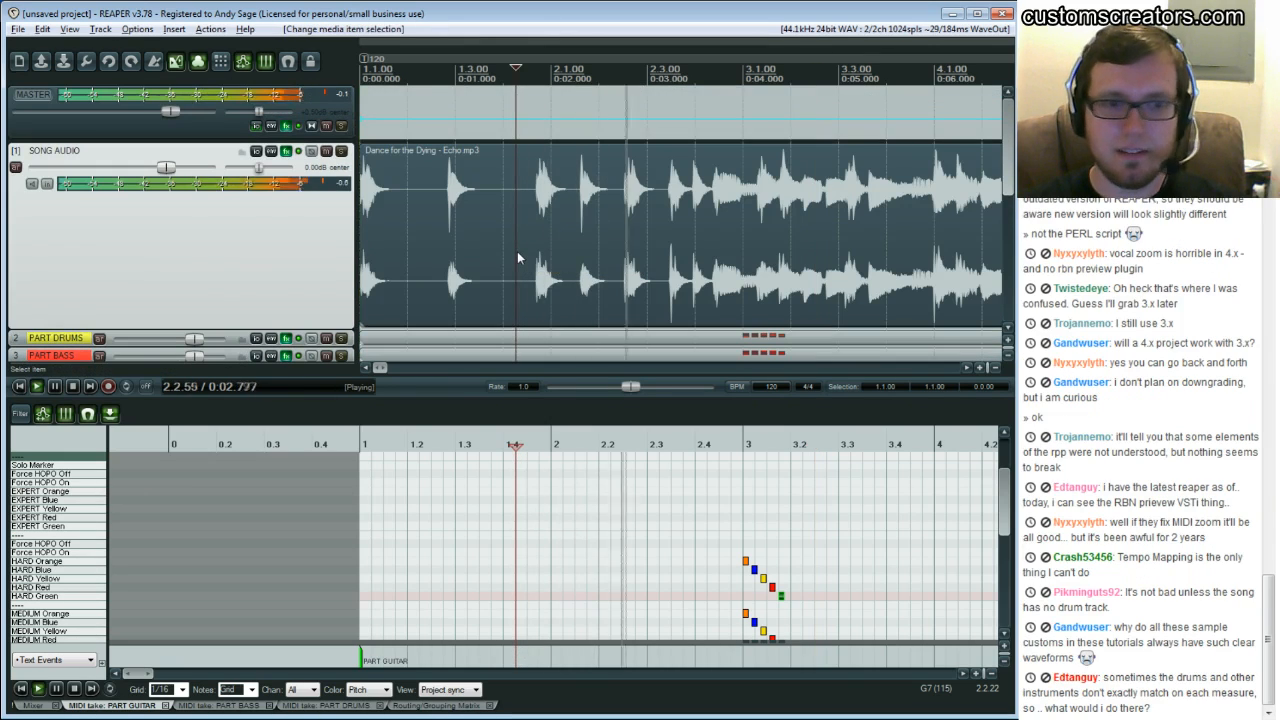
{"action": "key", "text": "ctrl+space"}
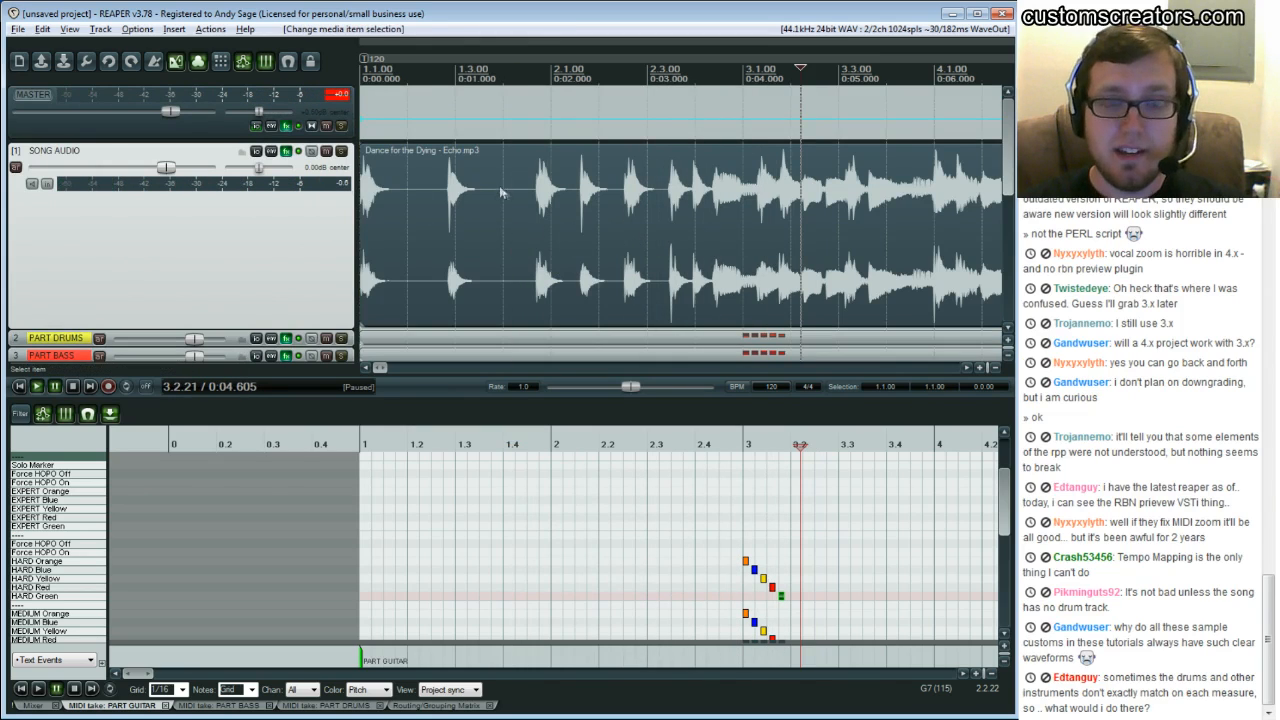
Mute the SONG AUDIO track and play the project from about bar 3.4
{"action": "left_click", "coordinate": [326, 152]}
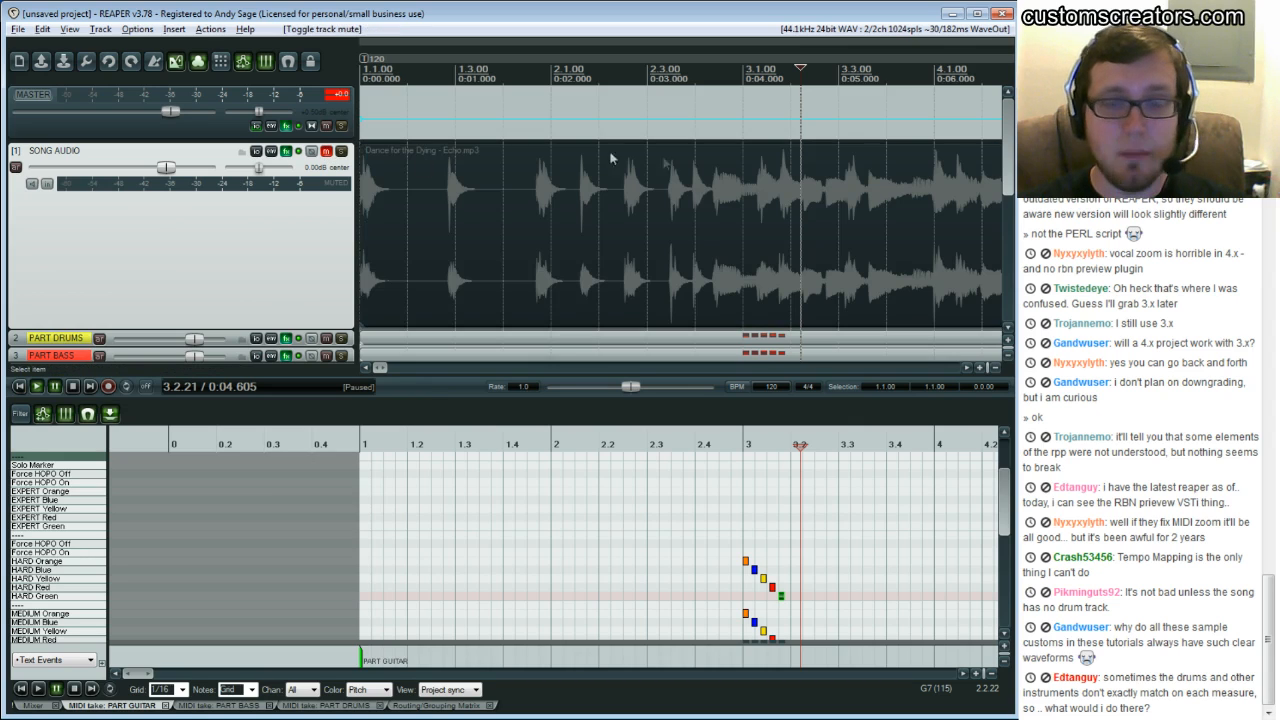
{"action": "left_click", "coordinate": [927, 197]}
{"action": "key", "text": "space"}
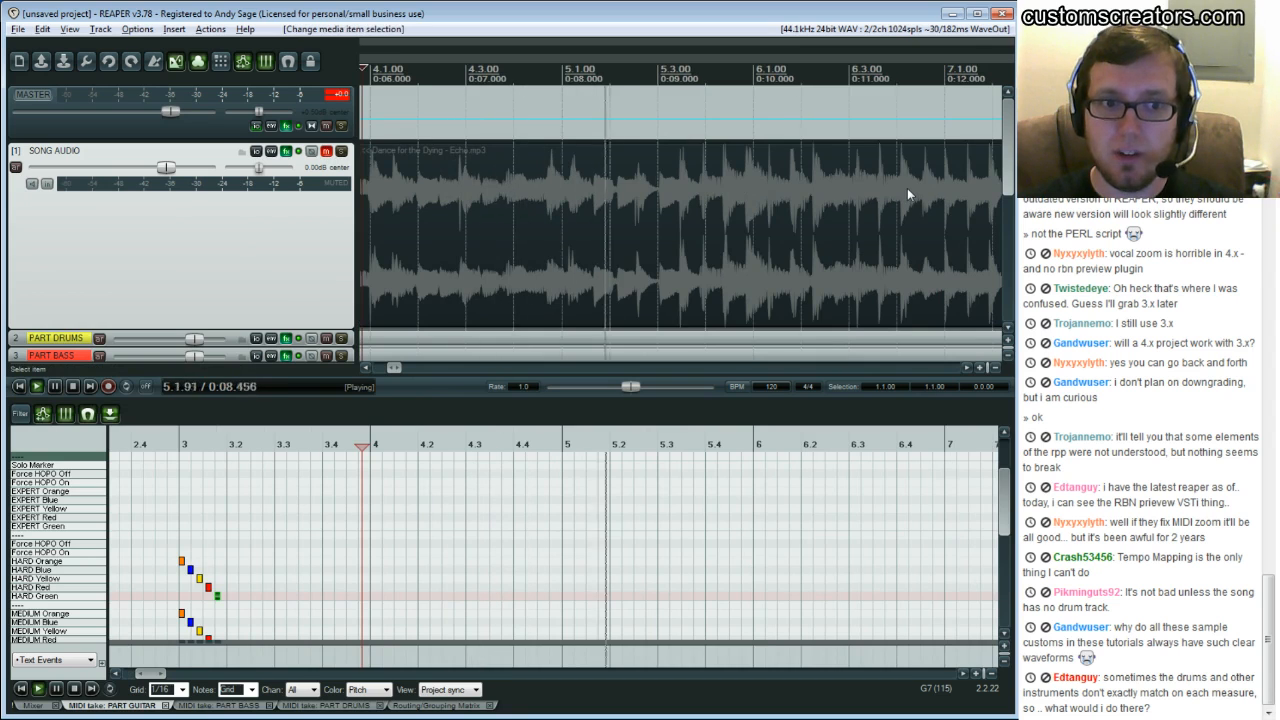
Stop playback, then unmute and solo the SONG AUDIO track
{"action": "key", "text": "ctrl+space"}
{"action": "left_click_drag", "start_coordinate": [394, 368], "coordinate": [388, 366]}
{"action": "left_click", "coordinate": [326, 151]}
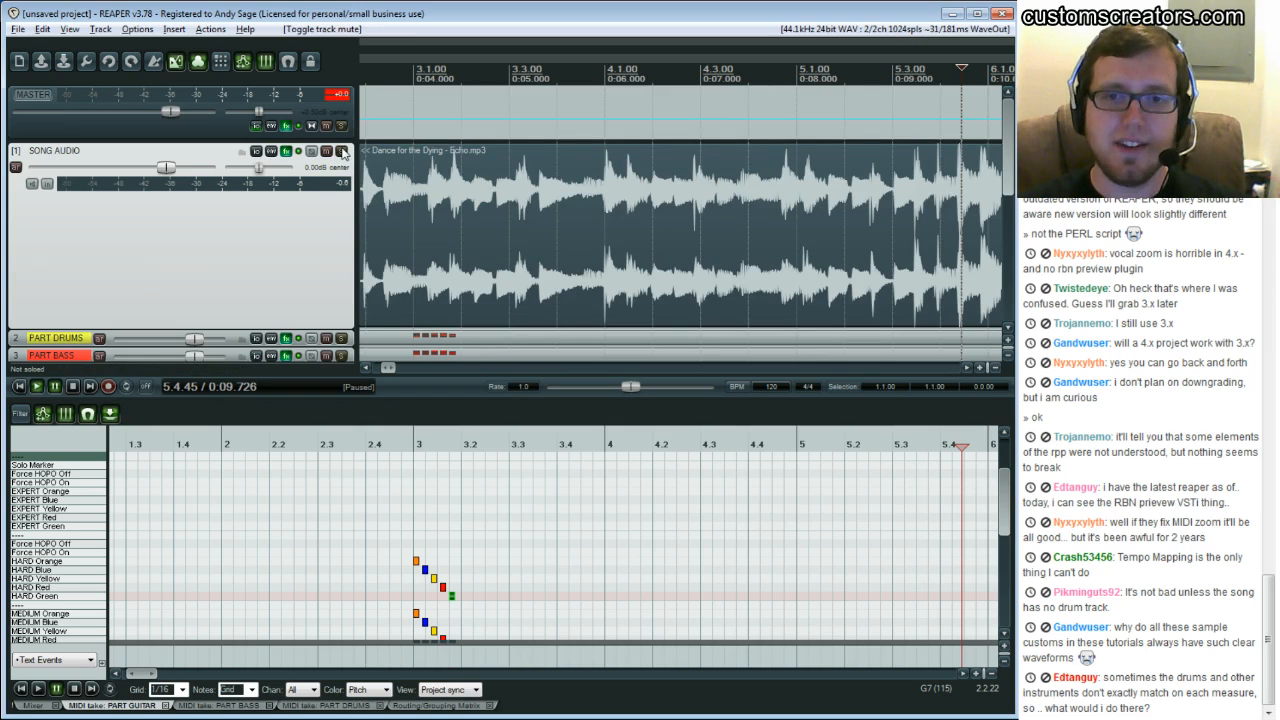
{"action": "left_click", "coordinate": [341, 151]}
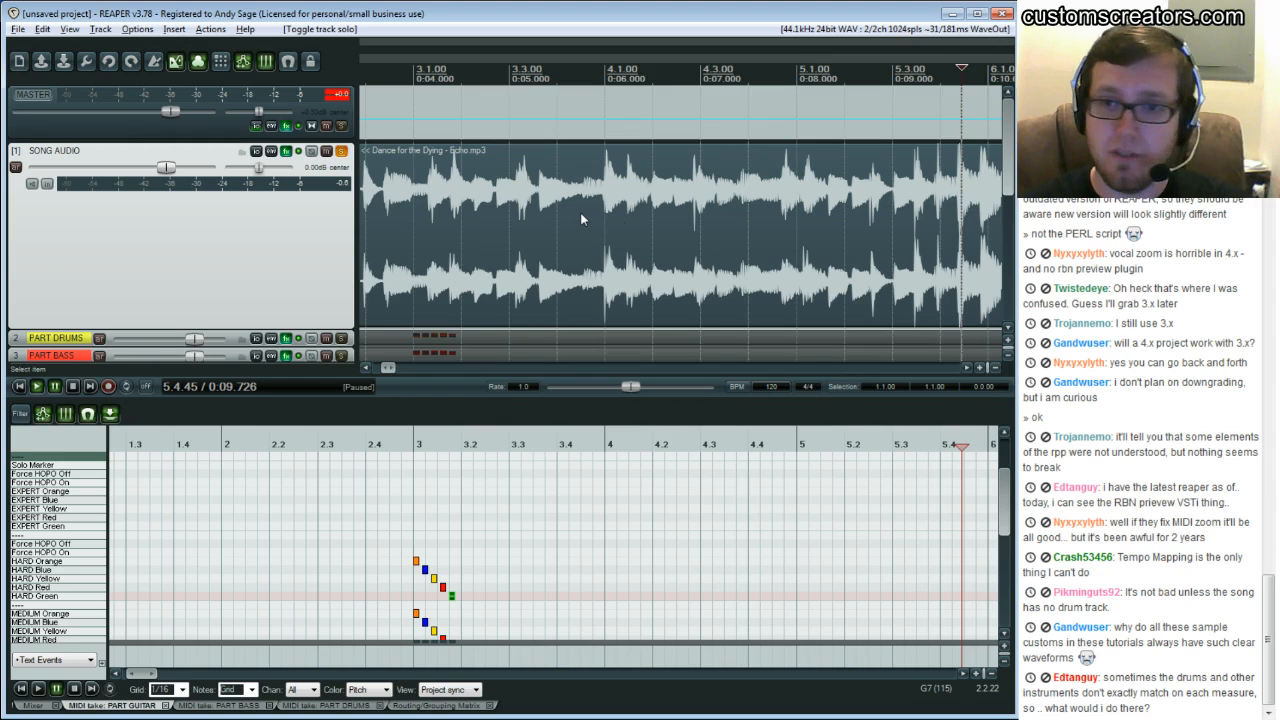
Play the song from about bar 4.1, then pause it
{"action": "left_click", "coordinate": [640, 225]}
{"action": "key", "text": "space"}
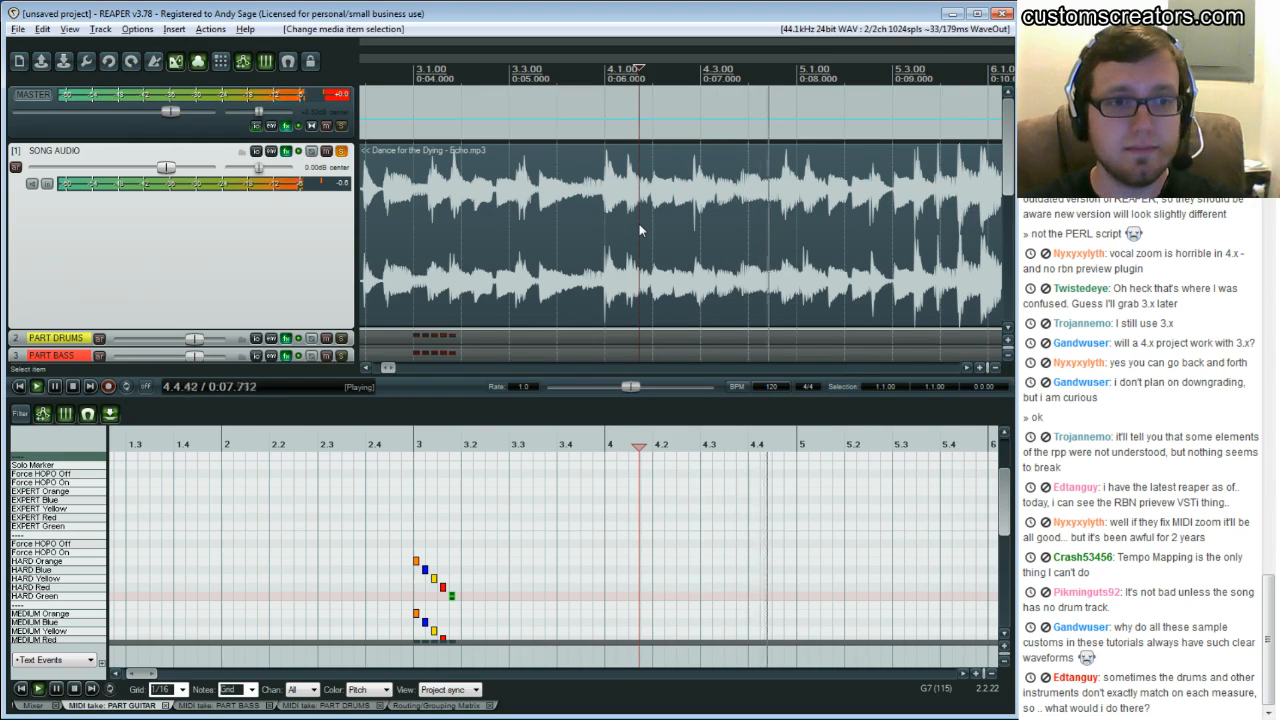
{"action": "key", "text": "ctrl+space"}
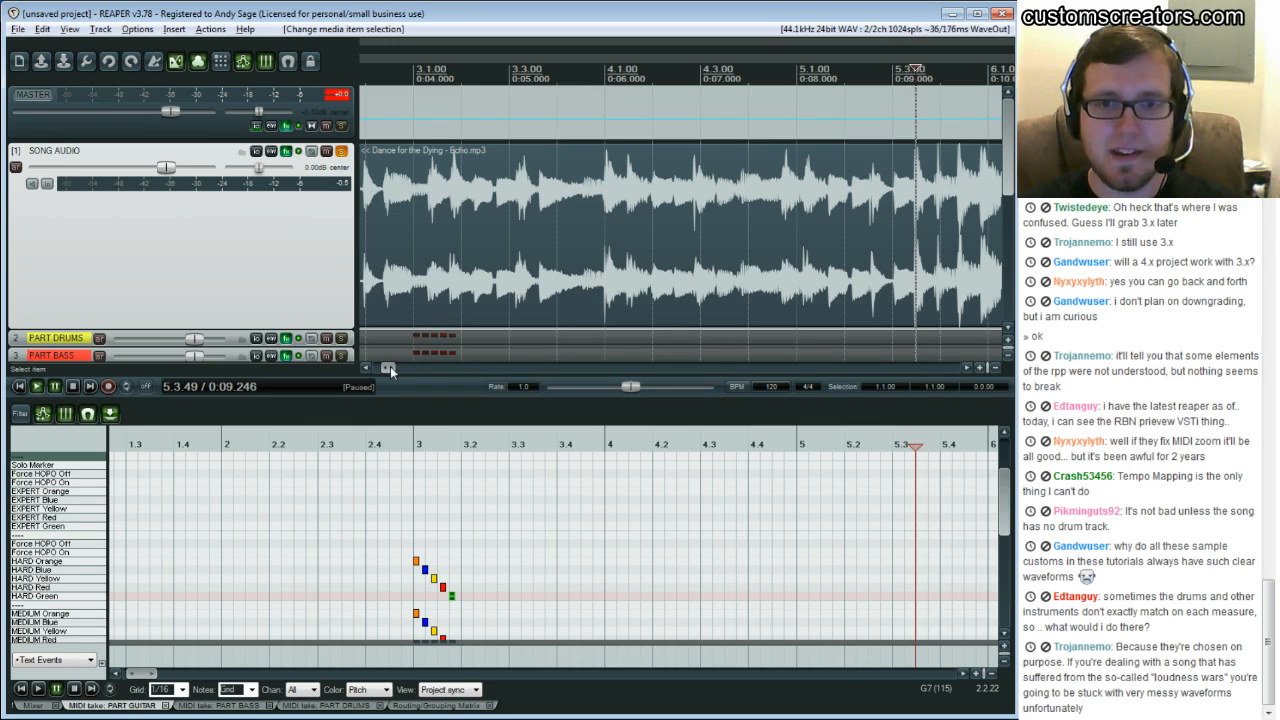
Open the PART DRUMS track's FX chain to view the RBN Preview plugin, then close it
{"action": "left_click_drag", "start_coordinate": [390, 367], "coordinate": [377, 373]}
{"action": "scroll", "coordinate": [420, 181], "scroll_direction": "down", "scroll_amount": 2}
{"action": "scroll", "coordinate": [420, 181], "scroll_direction": "up", "scroll_amount": 1}
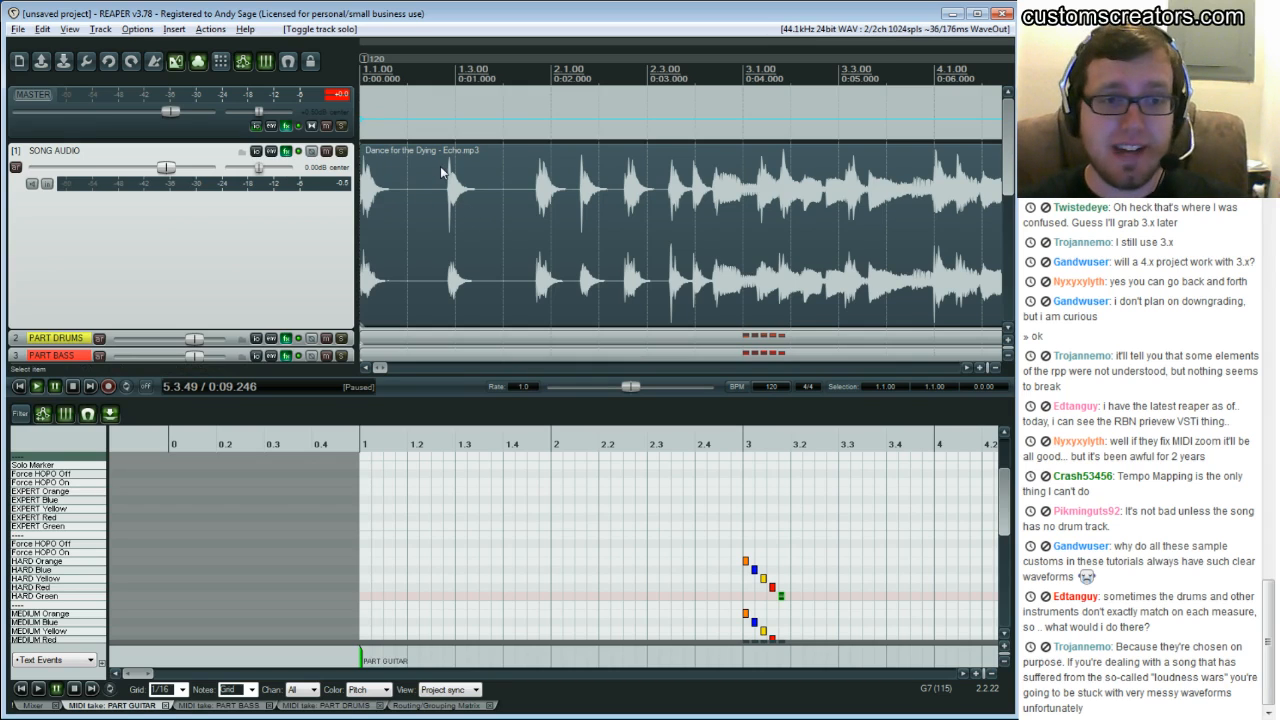
{"action": "scroll", "coordinate": [523, 192], "scroll_direction": "down", "scroll_amount": 4}
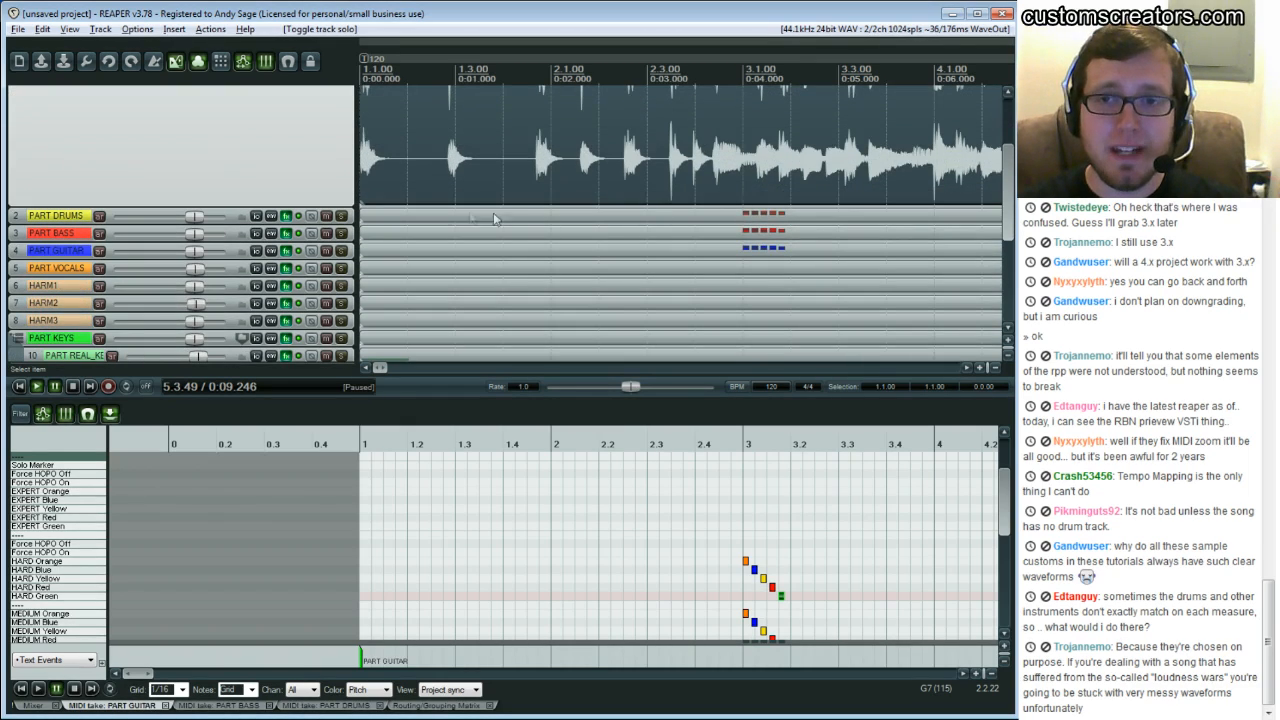
{"action": "left_click", "coordinate": [286, 216]}
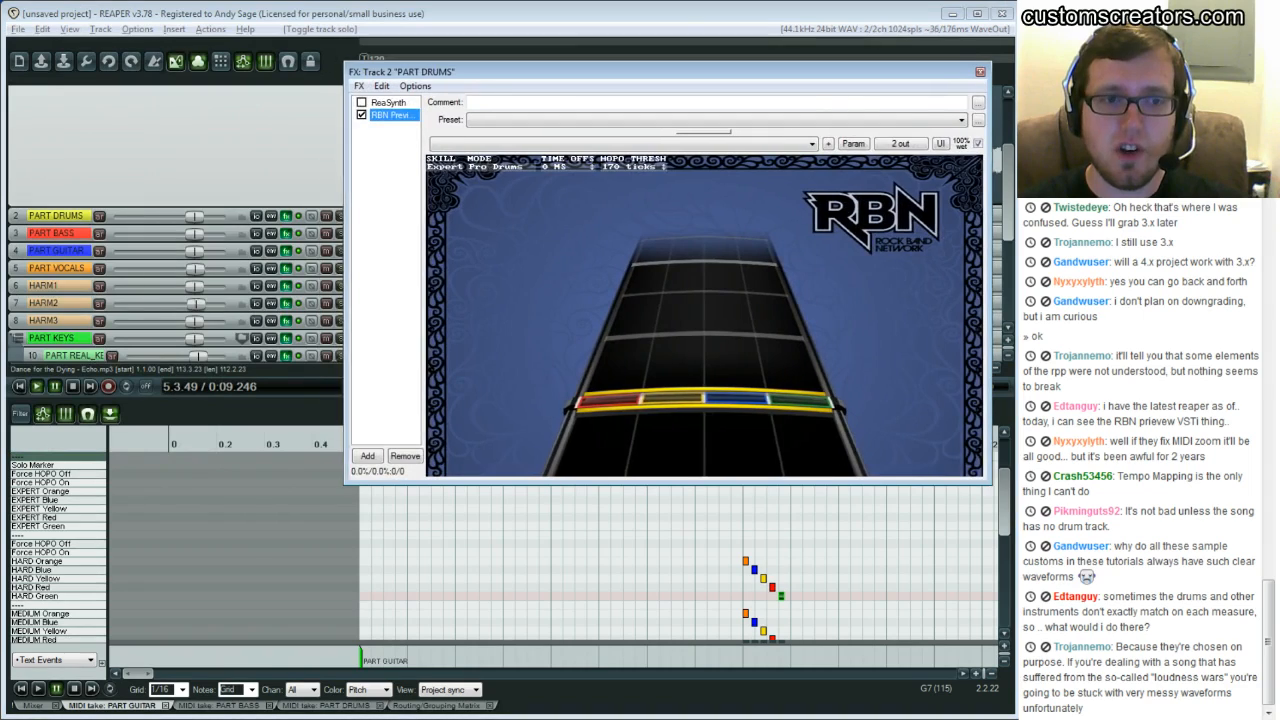
{"action": "left_click_drag", "start_coordinate": [600, 72], "coordinate": [595, 72]}
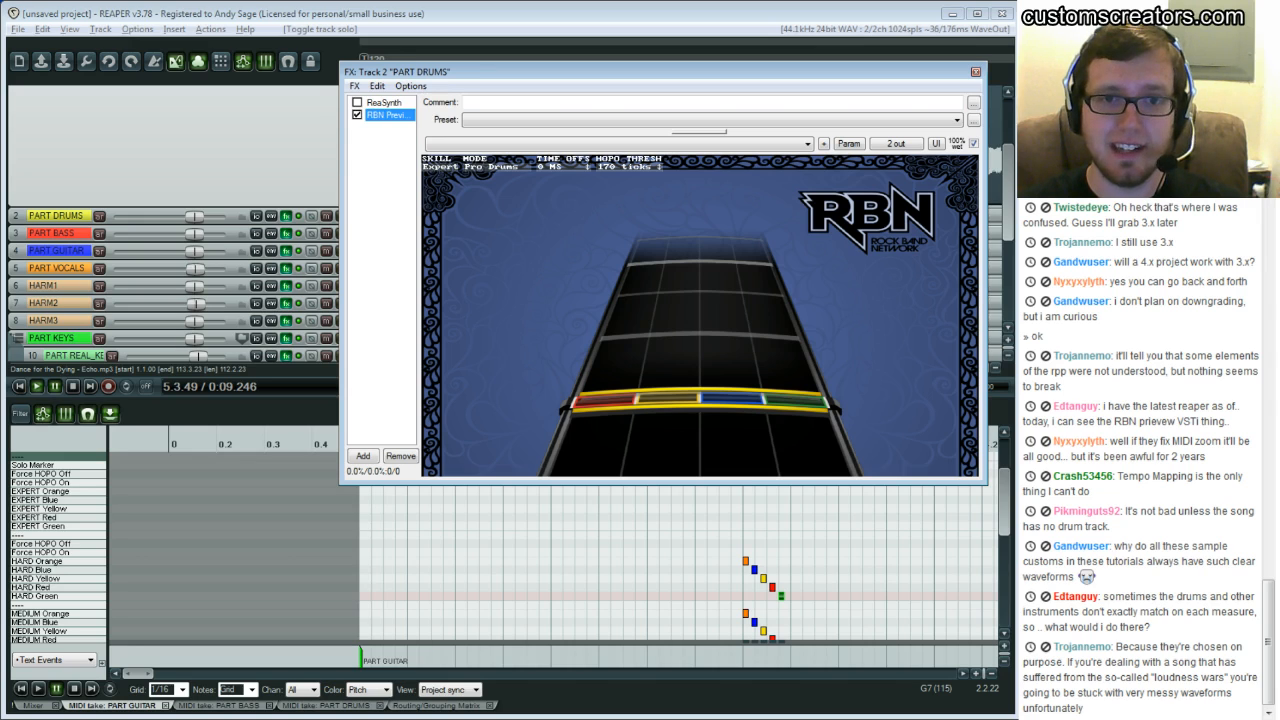
{"action": "left_click", "coordinate": [975, 72]}
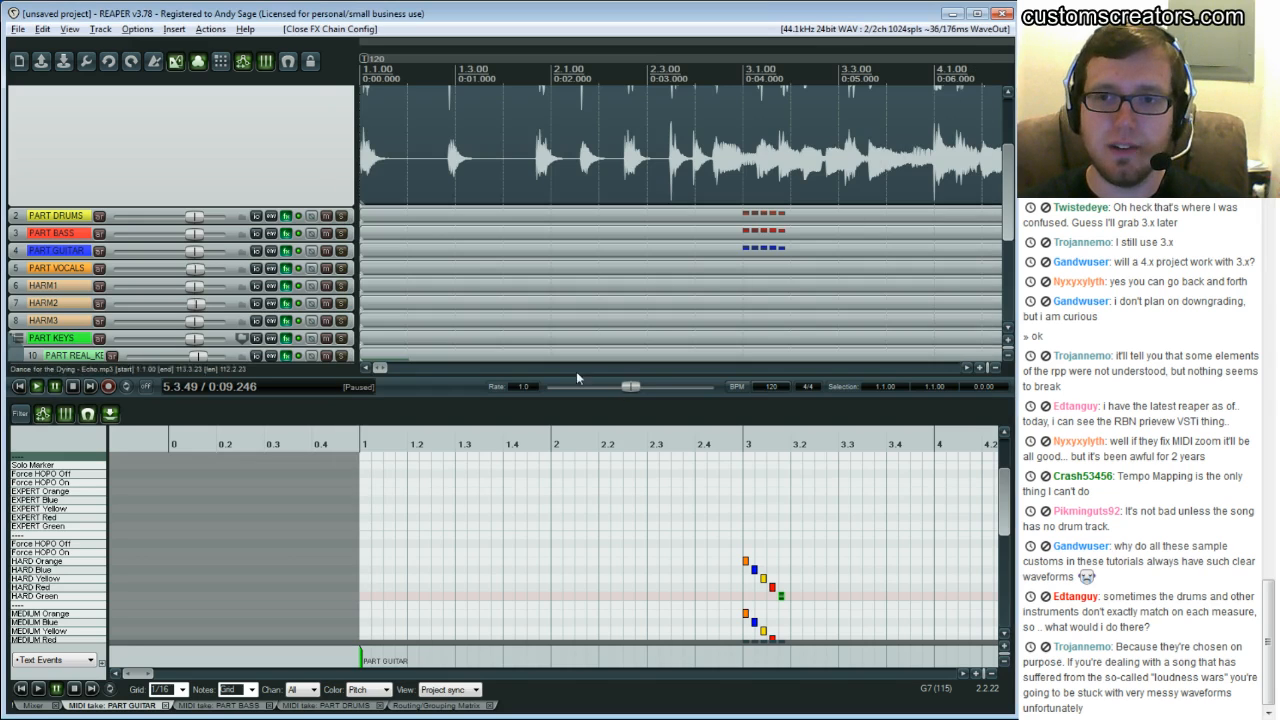
Open the PART GUITAR track's FX chain showing RBN Preview and move the window aside
{"action": "left_click", "coordinate": [70, 251]}
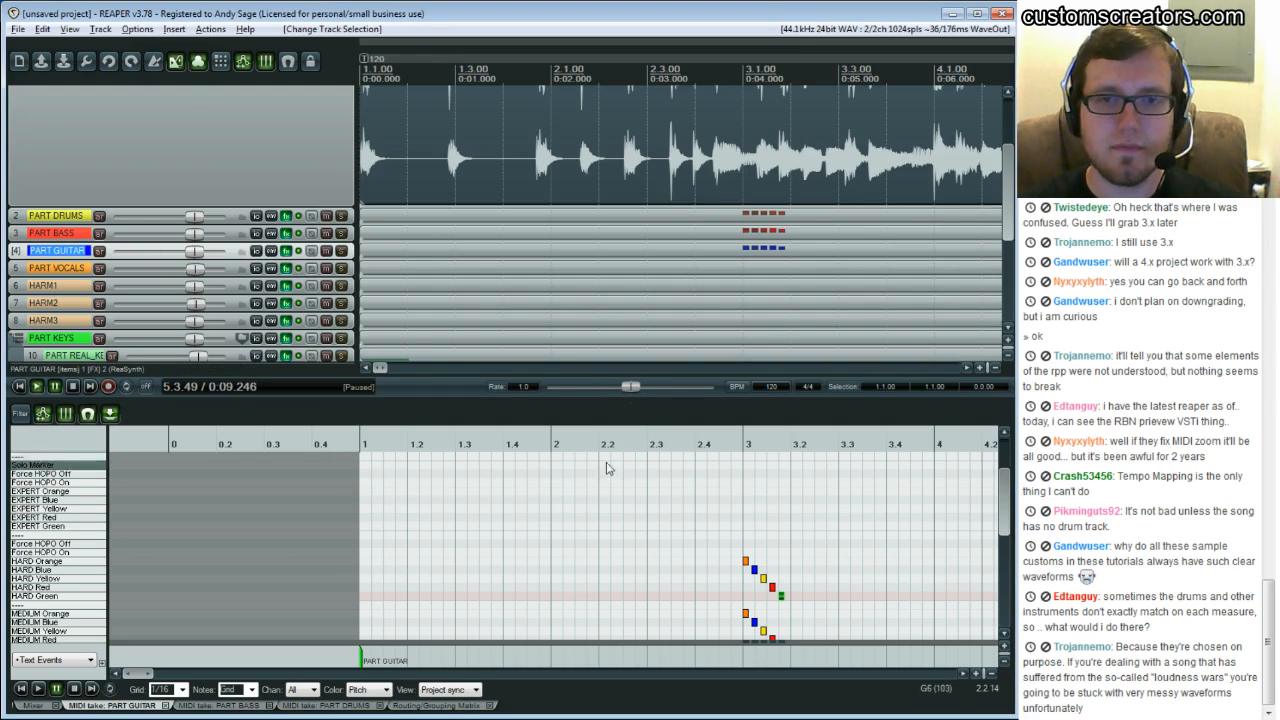
{"action": "left_click", "coordinate": [286, 251]}
{"action": "left_click_drag", "start_coordinate": [200, 24], "coordinate": [470, 24]}
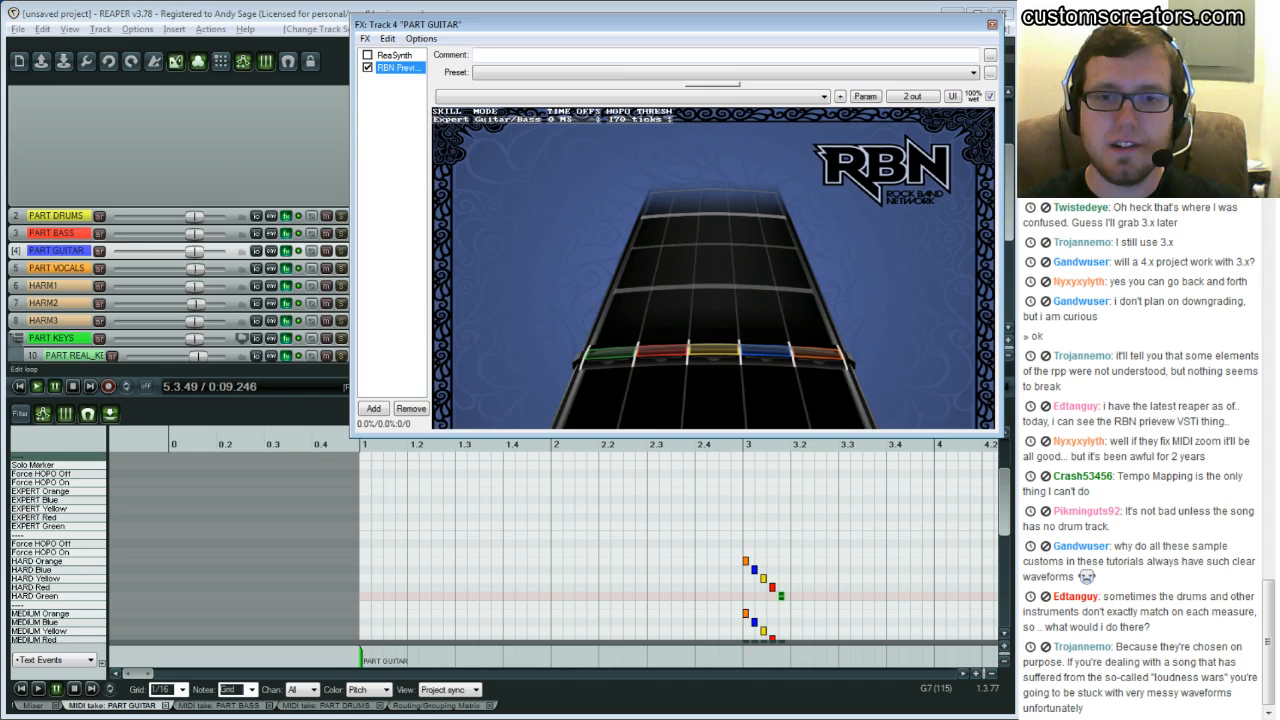
{"action": "left_click_drag", "start_coordinate": [352, 436], "coordinate": [642, 325]}
Play from bar 3 and bypass the PART GUITAR track's FX during playback, then stop
{"action": "left_click", "coordinate": [760, 485]}
{"action": "key", "text": "space"}
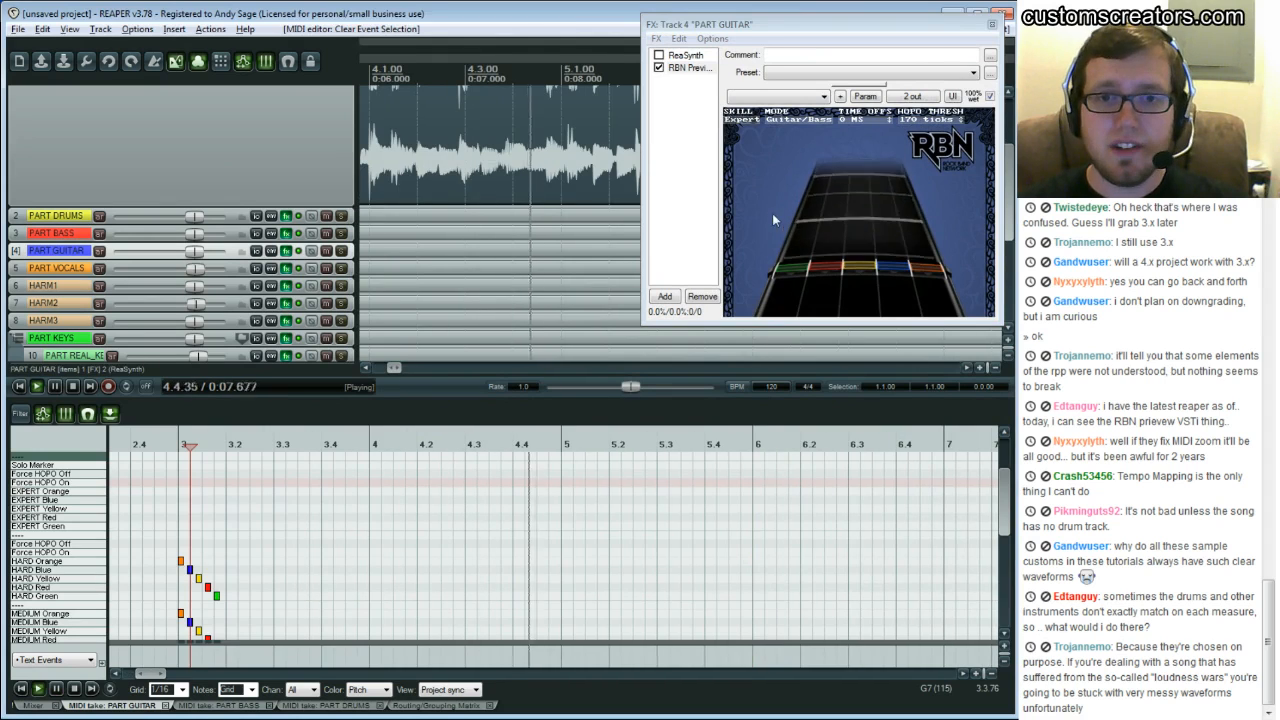
{"action": "left_click", "coordinate": [298, 251]}
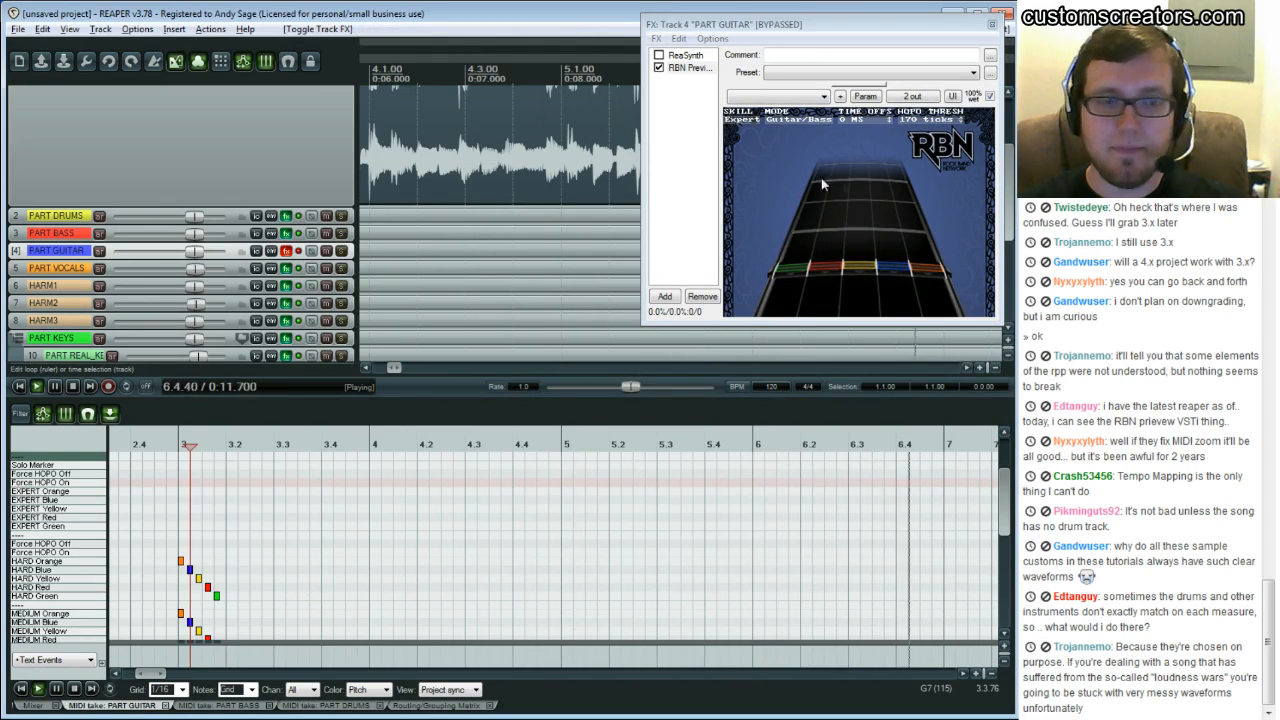
{"action": "key", "text": "space"}
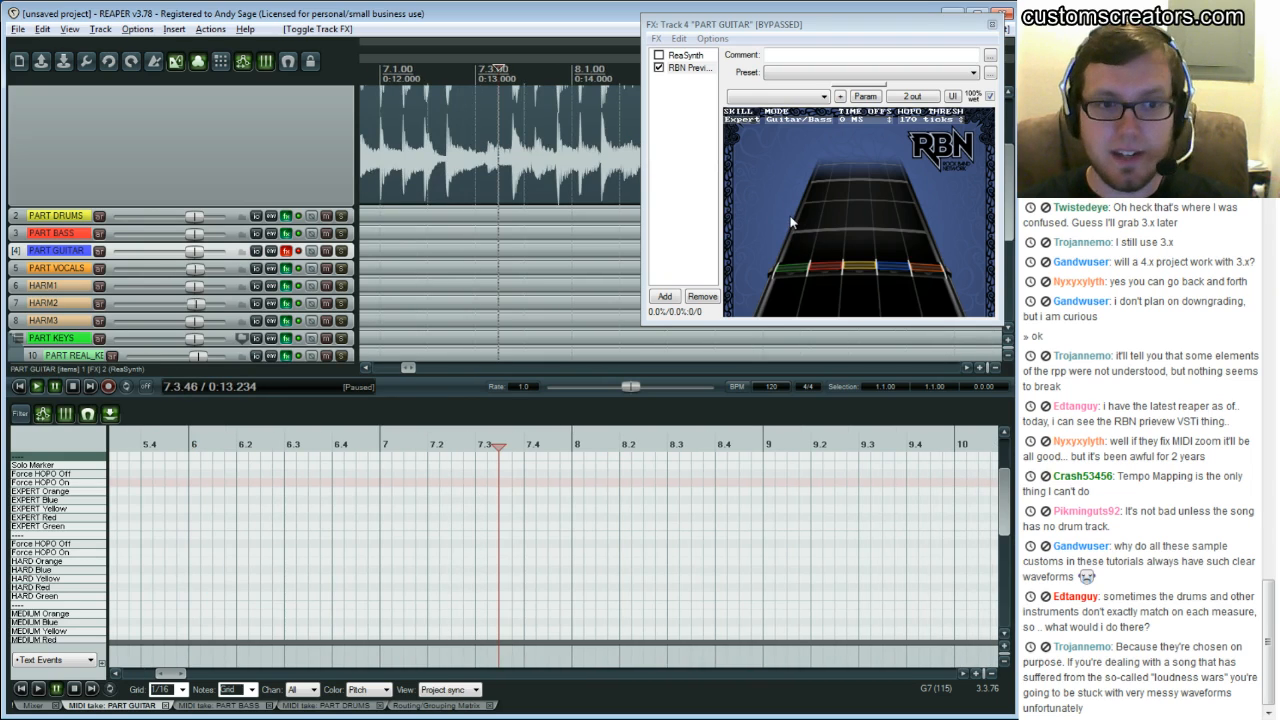
Lower the SONG AUDIO track volume to about -5.3 dB and play from about bar 7.3
{"action": "scroll", "coordinate": [156, 170], "scroll_direction": "up", "scroll_amount": 5}
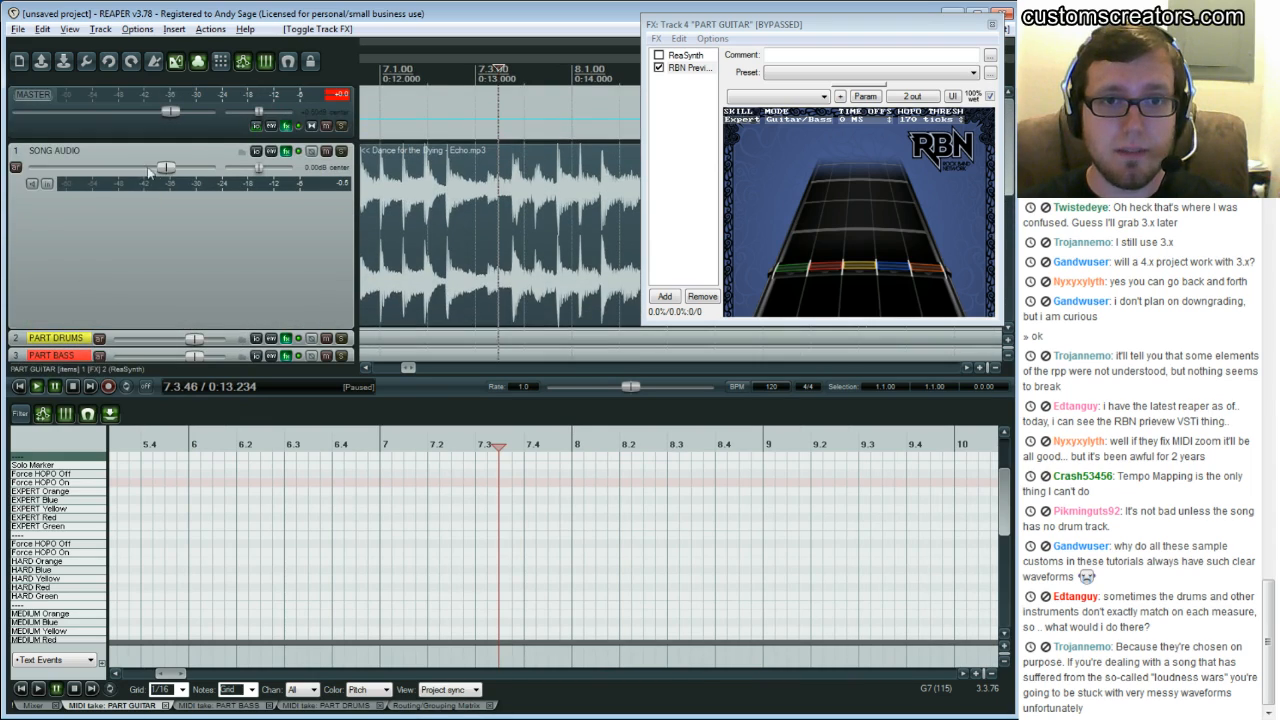
{"action": "left_click_drag", "start_coordinate": [156, 170], "coordinate": [123, 172]}
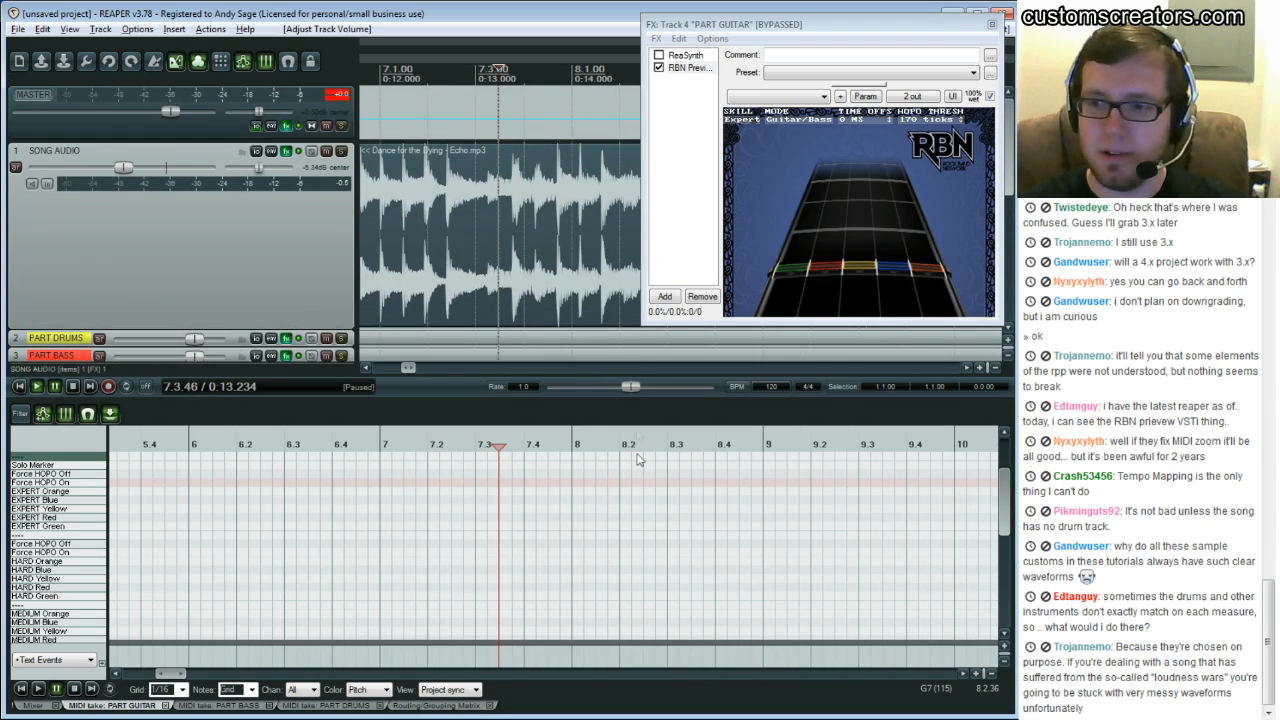
{"action": "scroll", "coordinate": [655, 476], "scroll_direction": "down", "scroll_amount": 1}
{"action": "left_click", "coordinate": [504, 545]}
{"action": "key", "text": "space"}
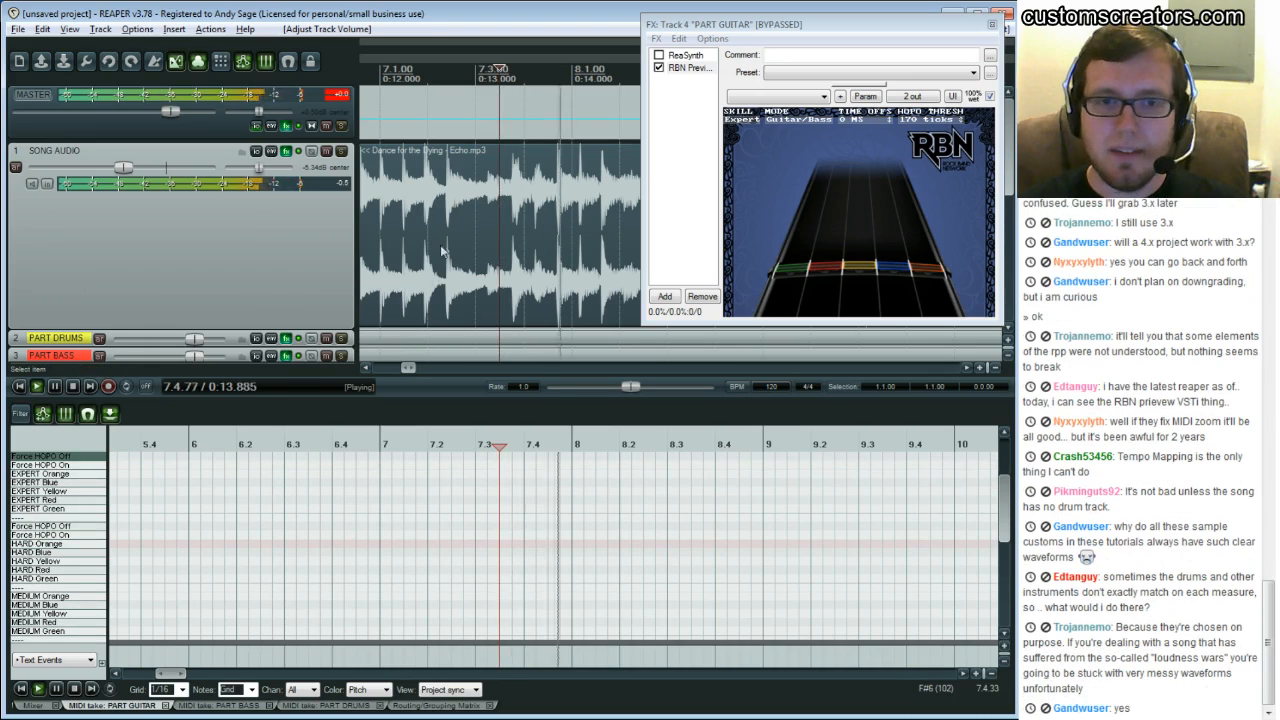
Re-enable the PART GUITAR track's FX during playback, then pause
{"action": "scroll", "coordinate": [443, 255], "scroll_direction": "down", "scroll_amount": 2}
{"action": "scroll", "coordinate": [289, 258], "scroll_direction": "down", "scroll_amount": 1}
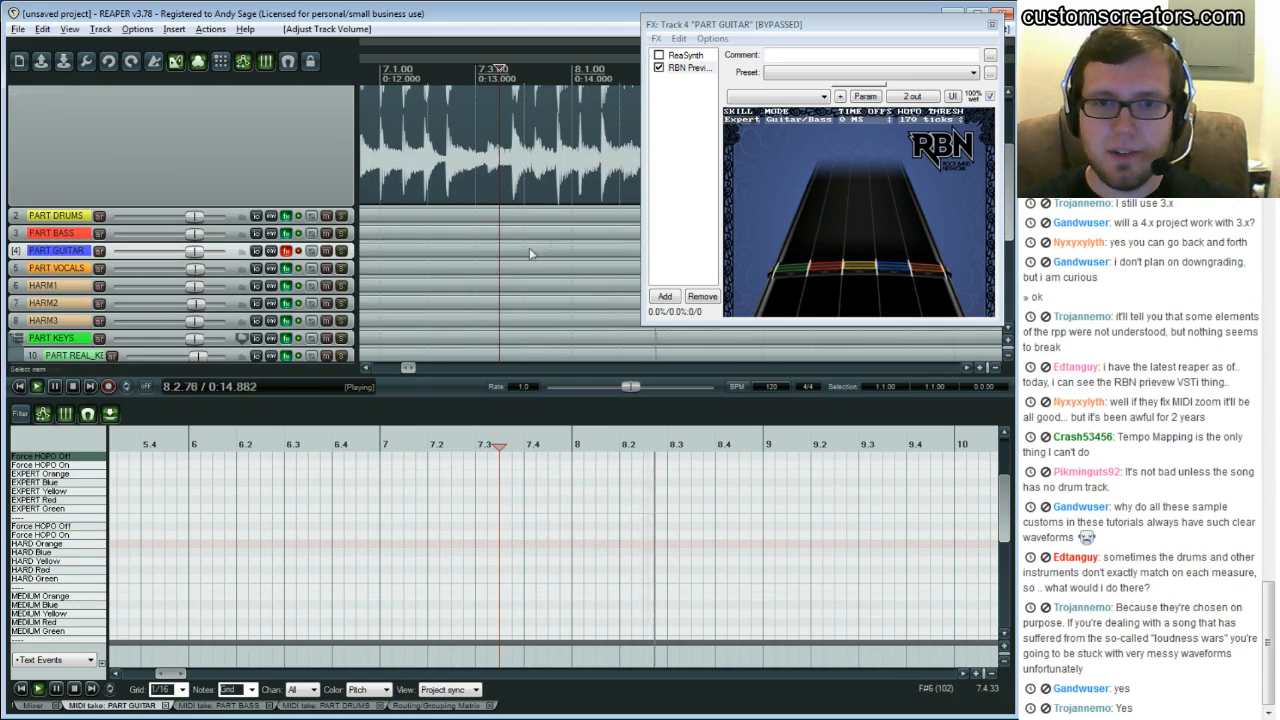
{"action": "left_click", "coordinate": [287, 252]}
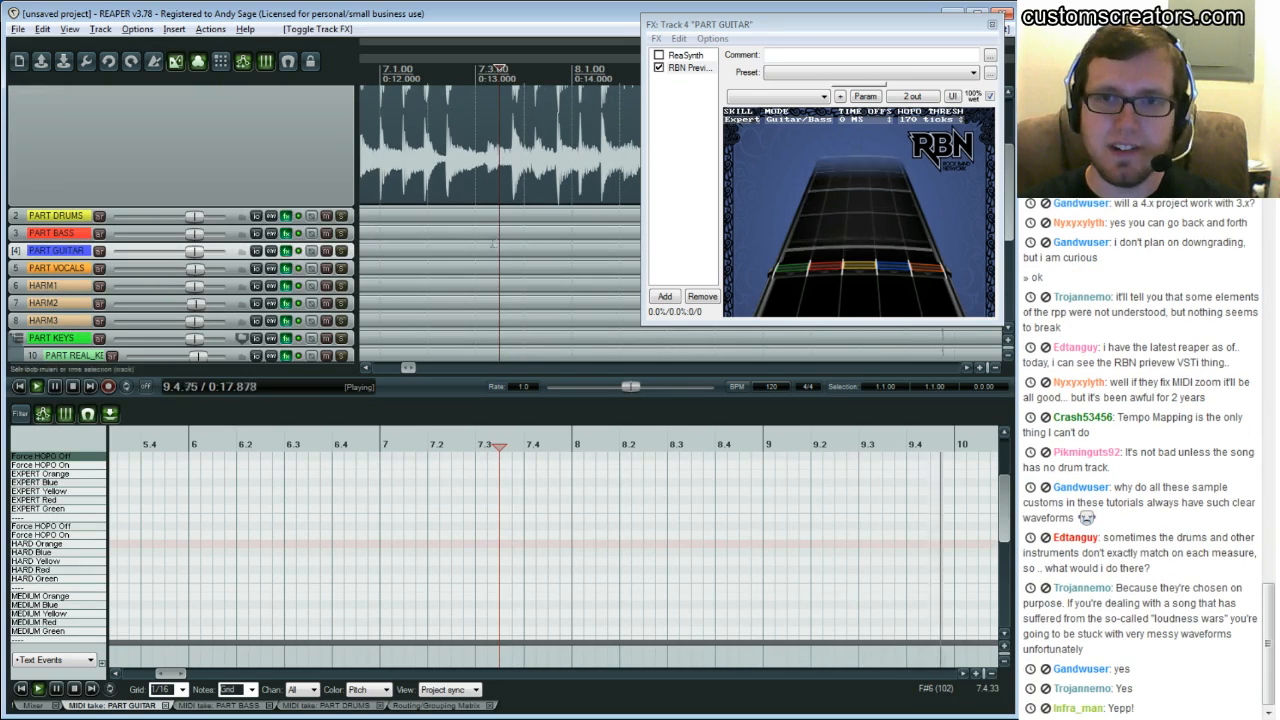
{"action": "key", "text": "space"}
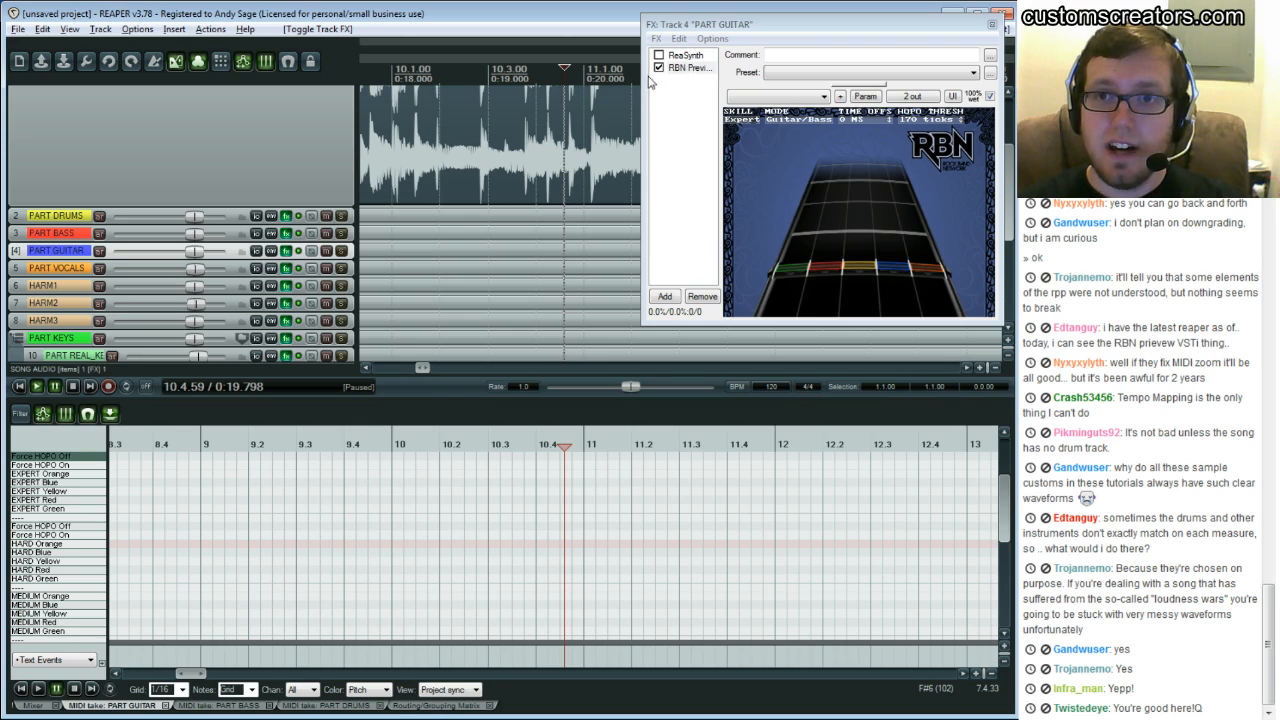
Select RBN Preview in the PART GUITAR FX chain, move the window, and close it
{"action": "left_click", "coordinate": [688, 67]}
{"action": "left_click_drag", "start_coordinate": [641, 150], "coordinate": [620, 150]}
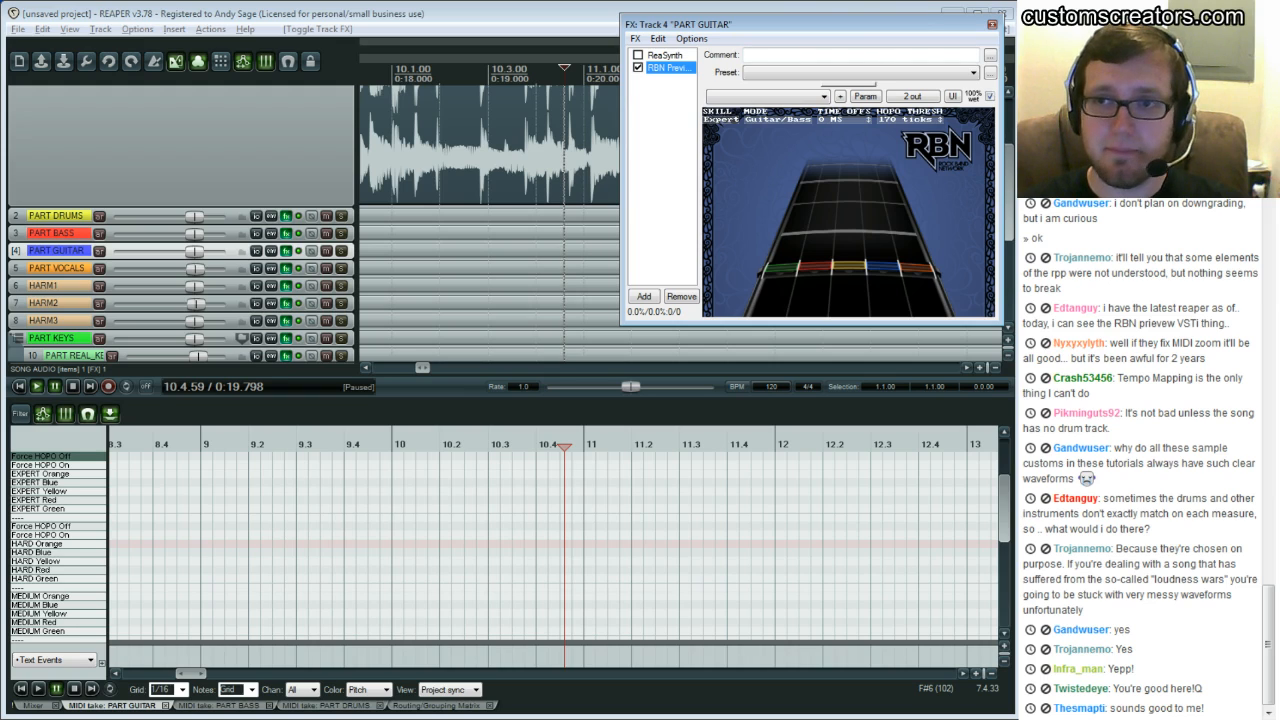
{"action": "left_click", "coordinate": [992, 24]}
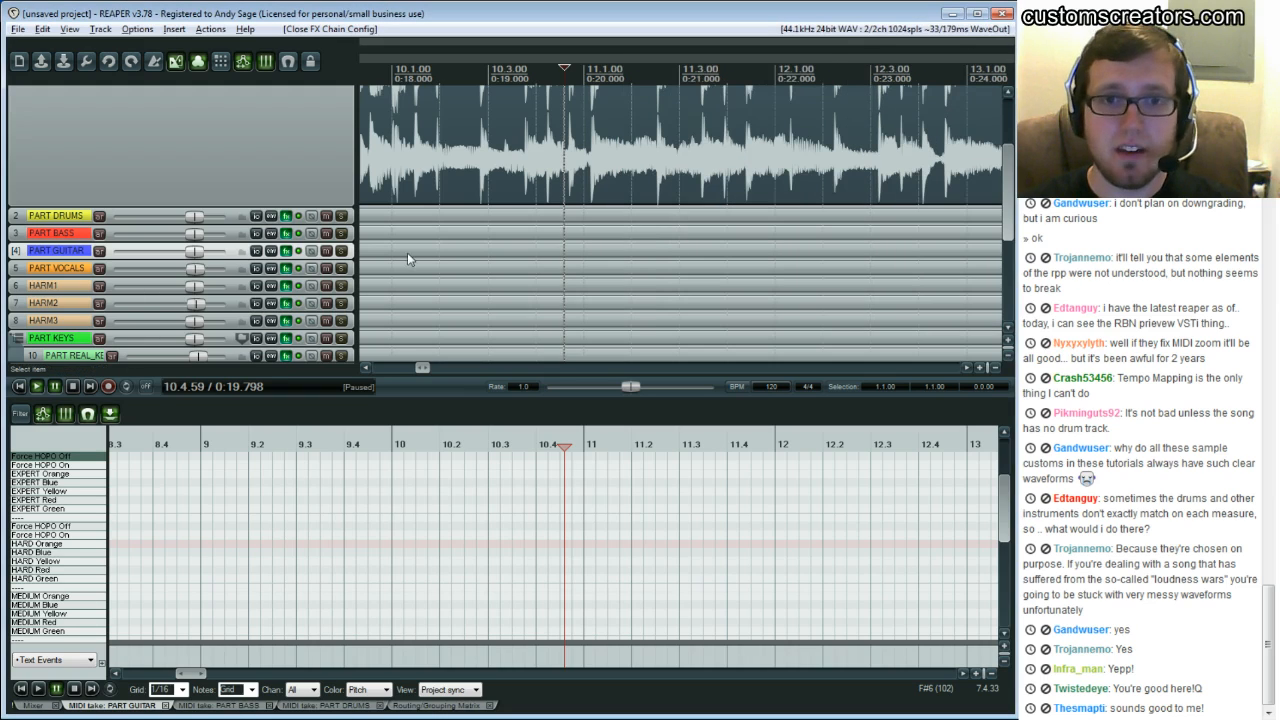
Bypass the FX on the instrument tracks from PART DRUMS down to PART KEYS
{"action": "left_click", "coordinate": [299, 217]}
{"action": "left_click_drag", "start_coordinate": [300, 233], "coordinate": [298, 307]}
{"action": "left_click", "coordinate": [298, 305]}
{"action": "left_click", "coordinate": [299, 322]}
{"action": "left_click", "coordinate": [299, 339]}
{"action": "scroll", "coordinate": [418, 262], "scroll_direction": "down", "scroll_amount": 4}
{"action": "scroll", "coordinate": [420, 250], "scroll_direction": "up", "scroll_amount": 3}
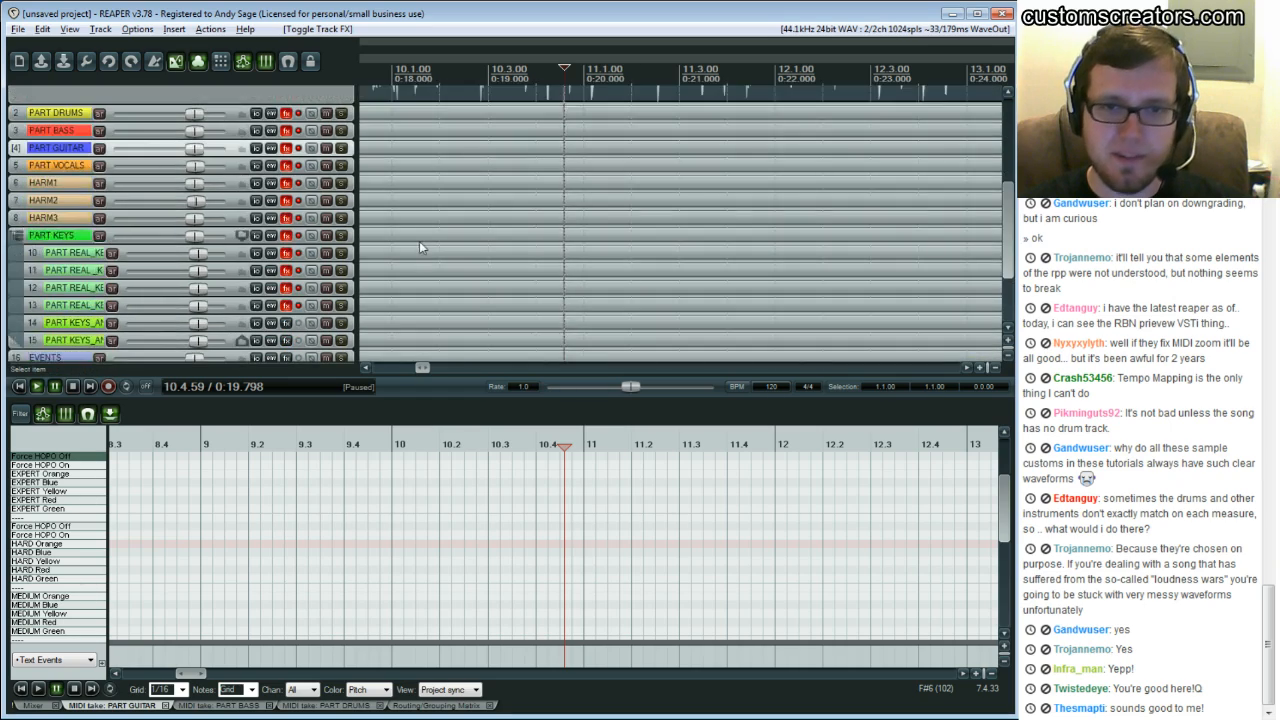
{"action": "scroll", "coordinate": [416, 243], "scroll_direction": "up", "scroll_amount": 5}
{"action": "left_click_drag", "start_coordinate": [422, 368], "coordinate": [381, 365]}
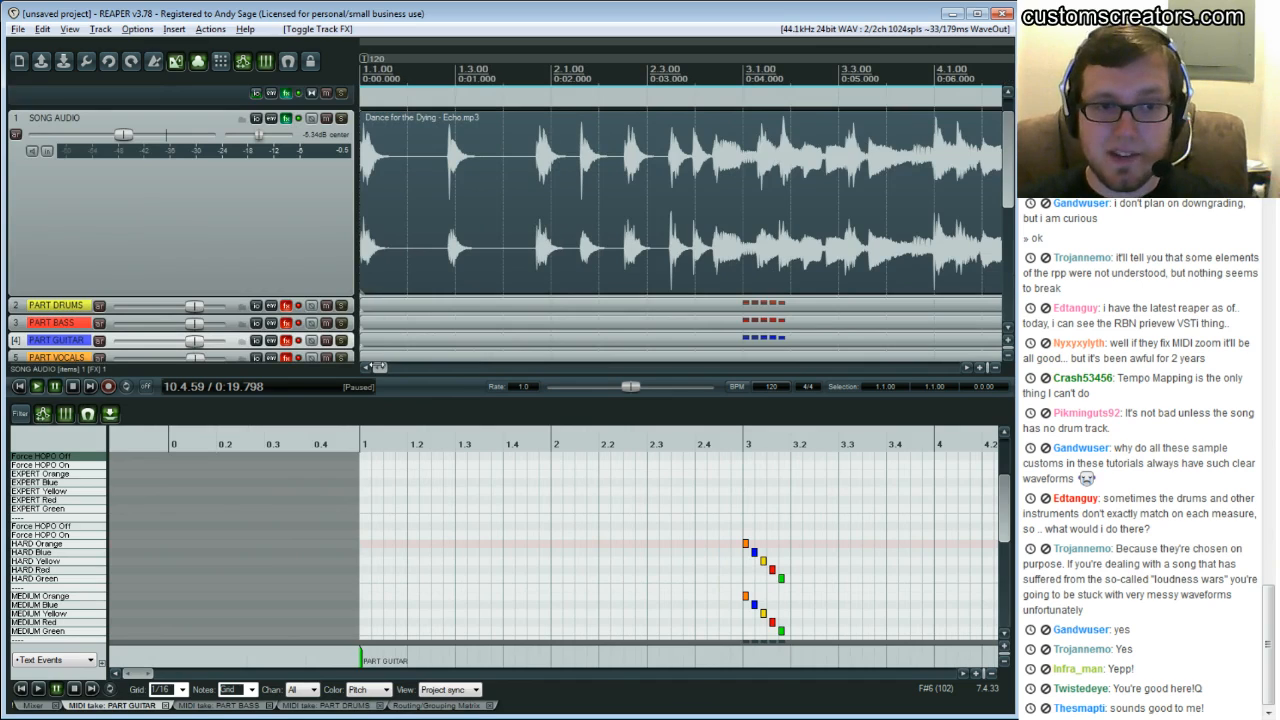
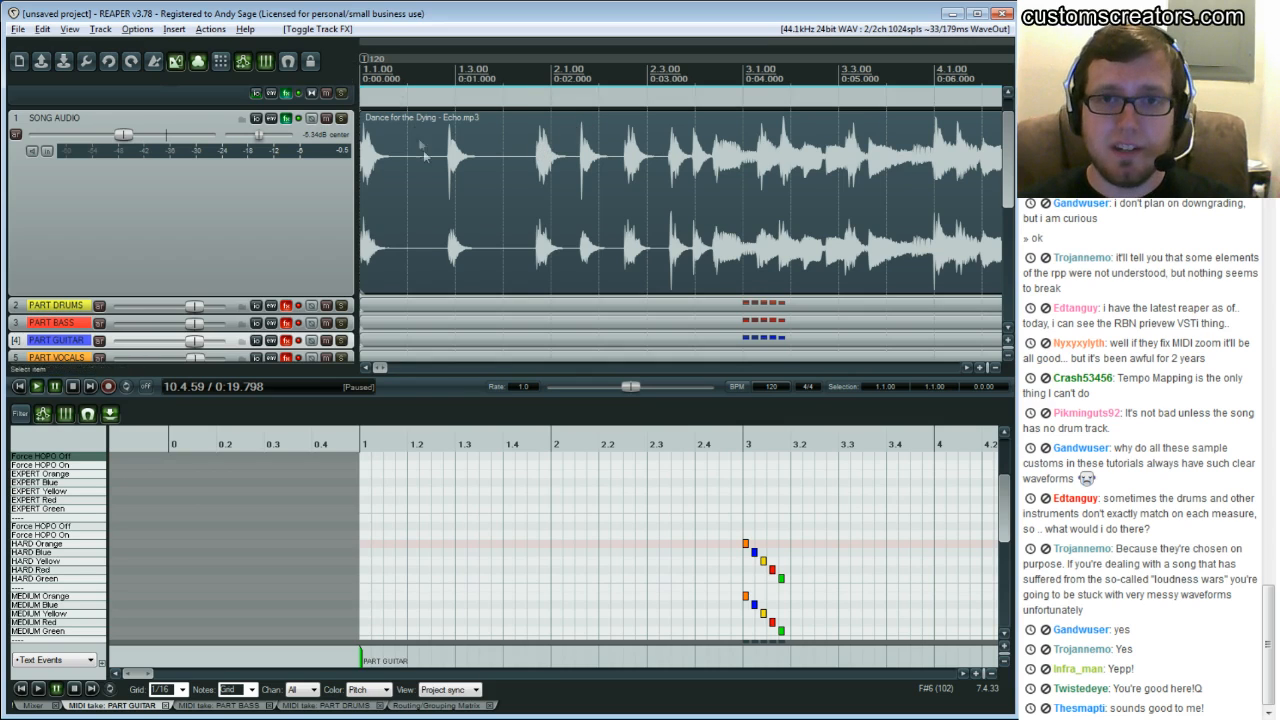
Solo the SONG AUDIO track, play the song from the start briefly and pause
{"action": "scroll", "coordinate": [425, 157], "scroll_direction": "up", "scroll_amount": 1}
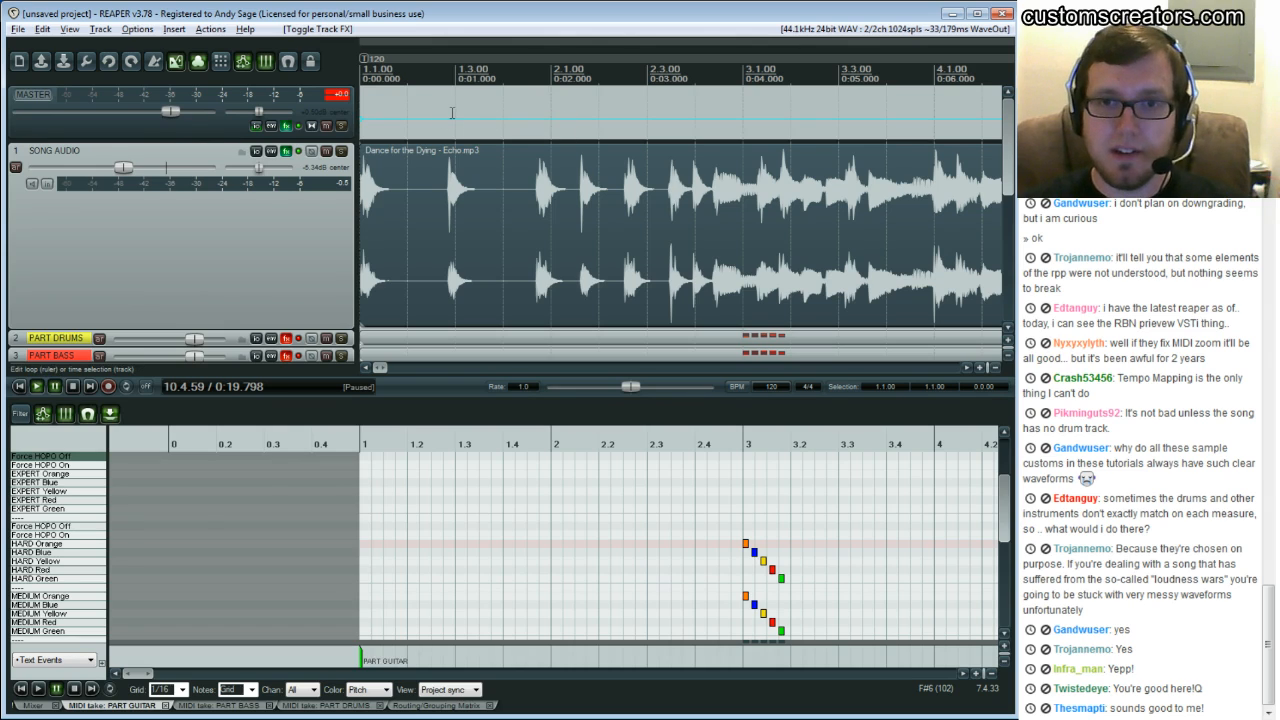
{"action": "scroll", "coordinate": [413, 189], "scroll_direction": "down", "scroll_amount": 5}
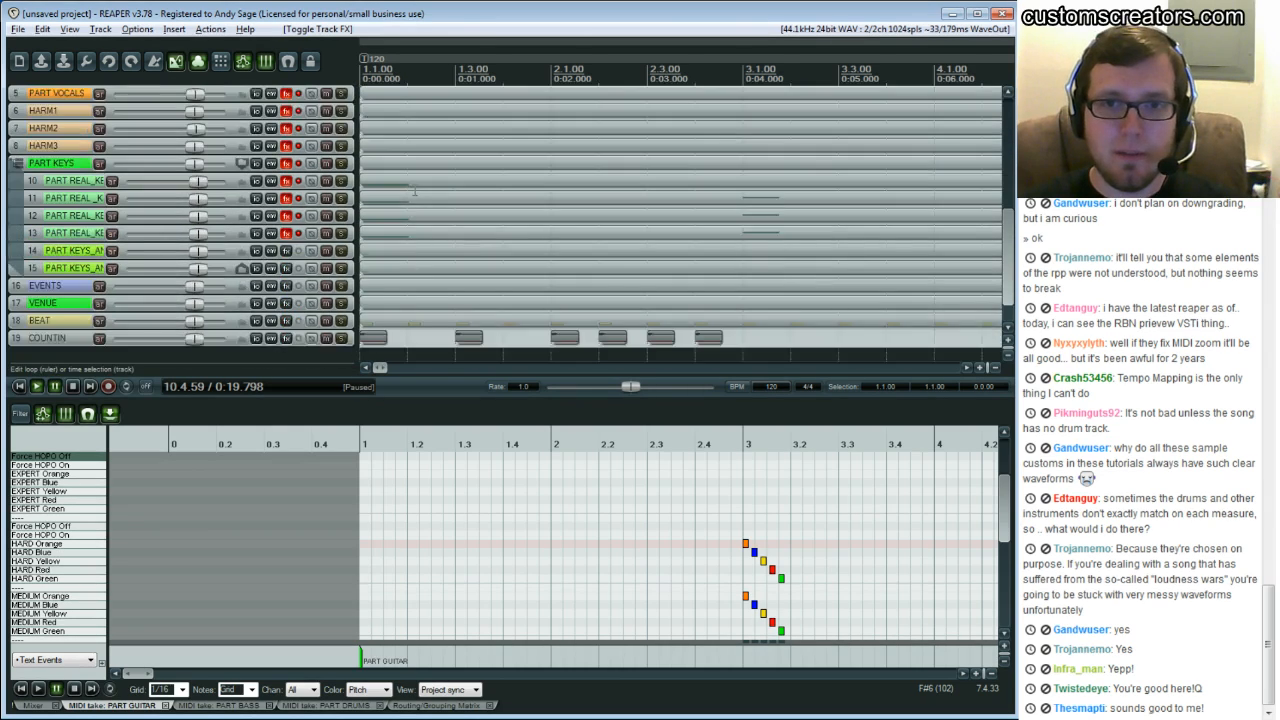
{"action": "scroll", "coordinate": [413, 189], "scroll_direction": "down", "scroll_amount": 1}
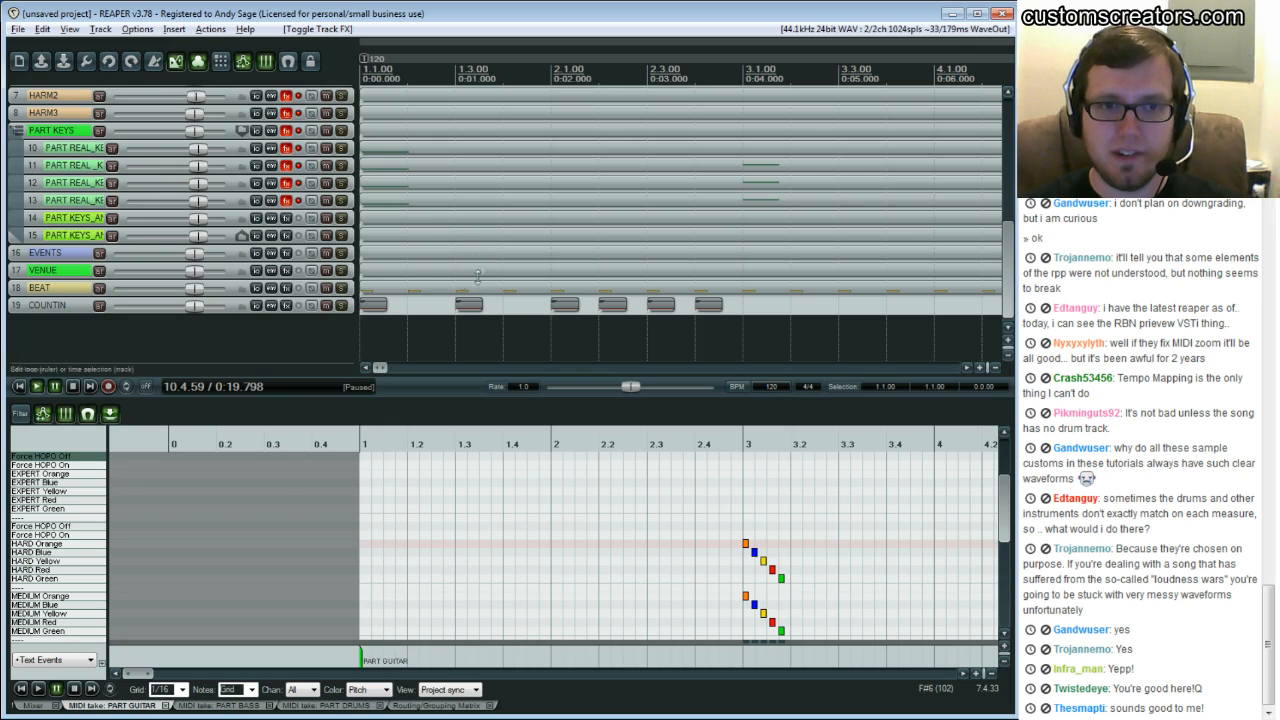
{"action": "scroll", "coordinate": [472, 258], "scroll_direction": "up", "scroll_amount": 6}
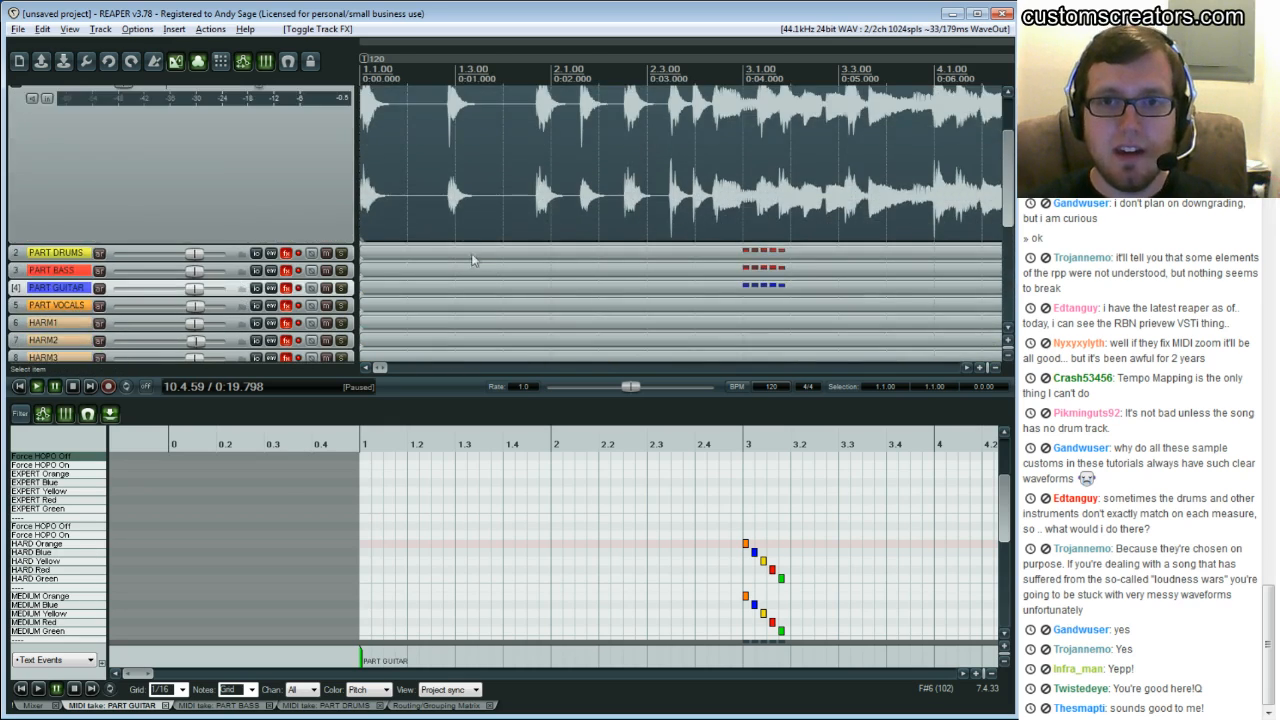
{"action": "scroll", "coordinate": [438, 181], "scroll_direction": "up", "scroll_amount": 2}
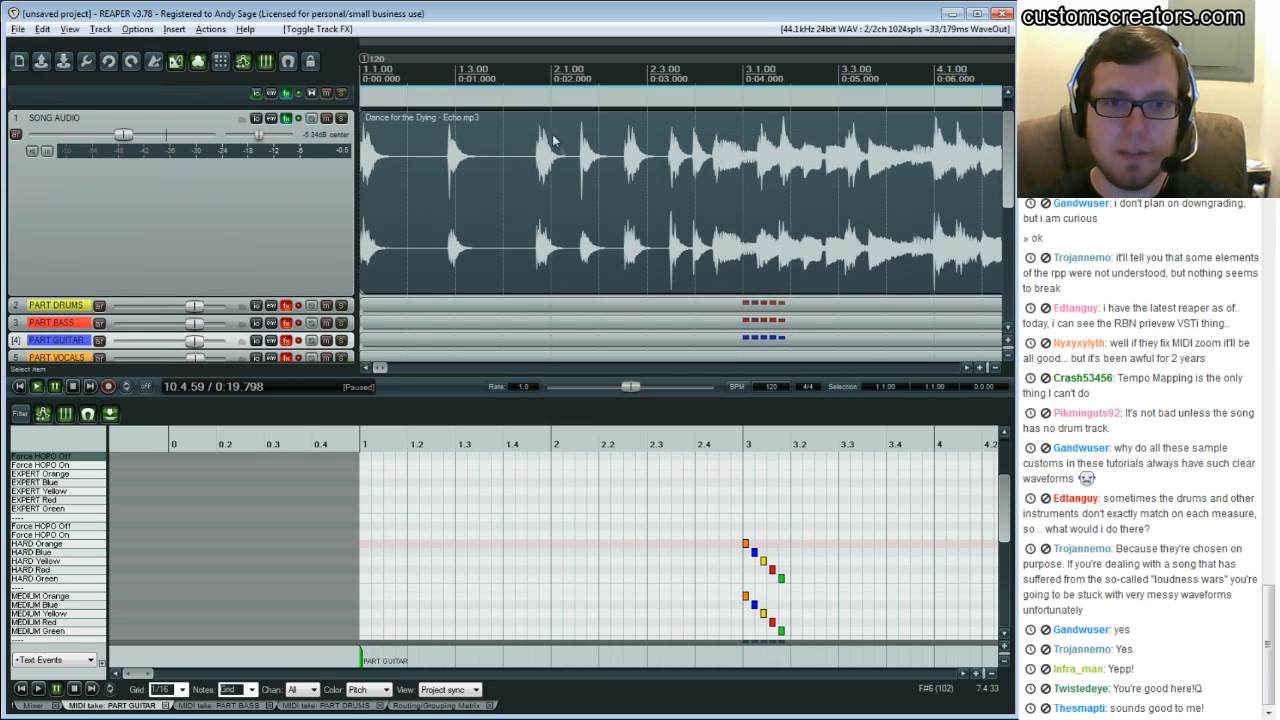
{"action": "left_click", "coordinate": [359, 203]}
{"action": "left_click", "coordinate": [341, 118]}
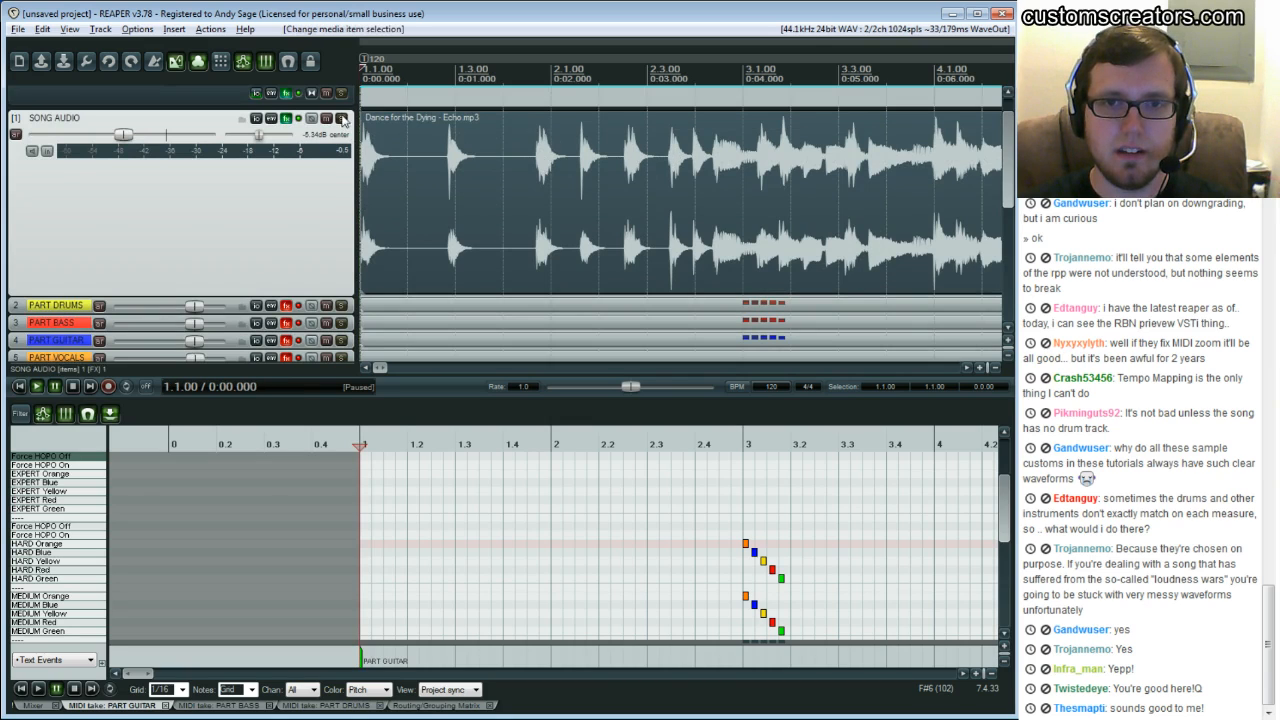
{"action": "key", "text": "space"}
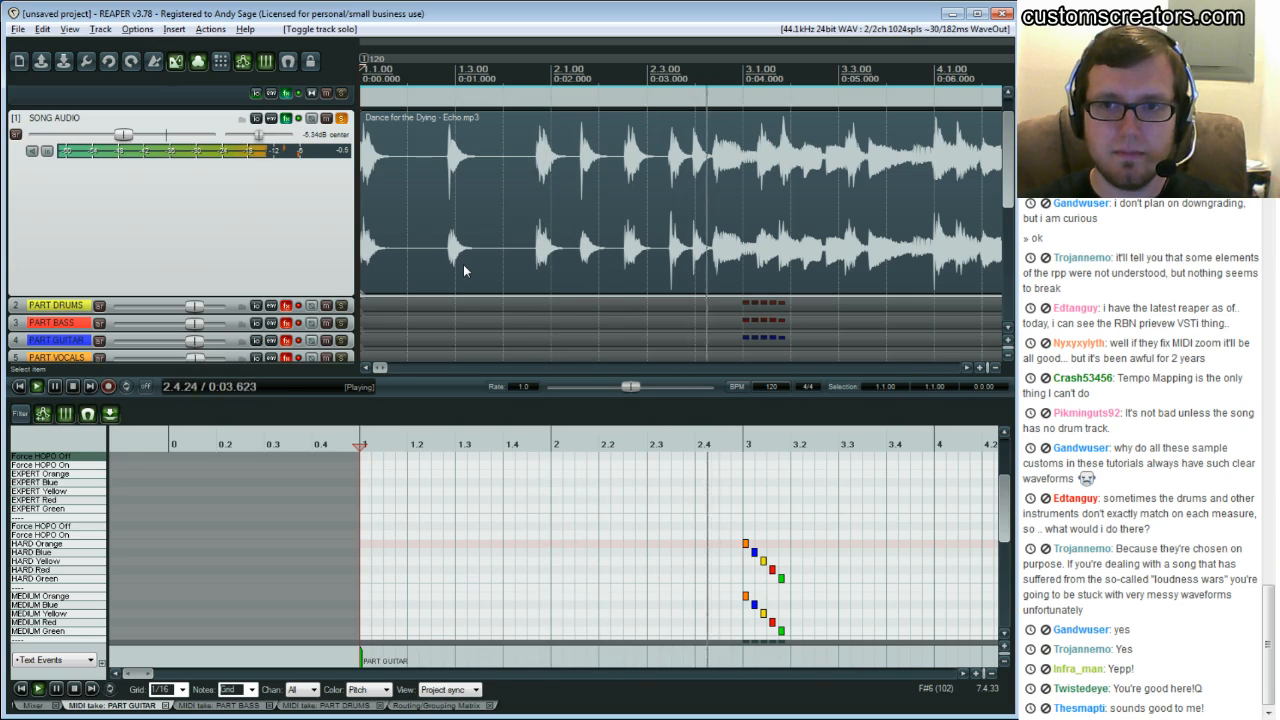
{"action": "key", "text": "space"}
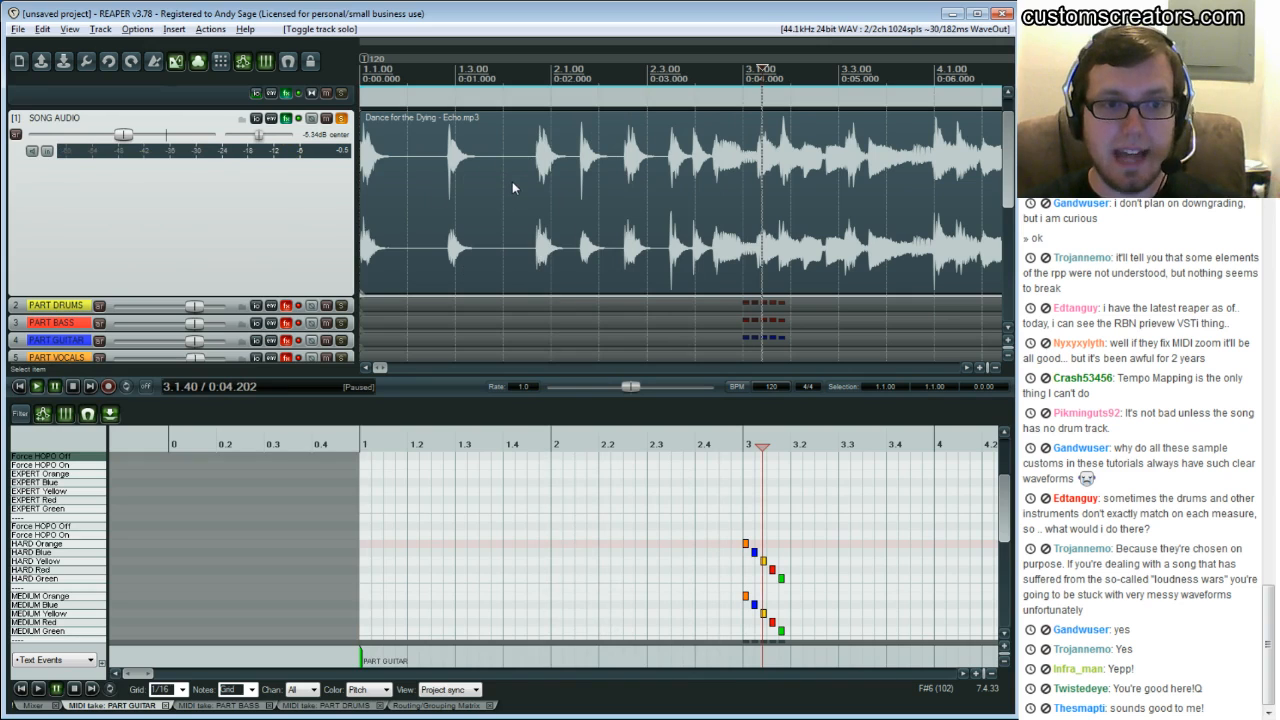
Play the project from the start, pause around bar 2.4, and unsolo the COUNTIN track
{"action": "scroll", "coordinate": [513, 191], "scroll_direction": "up", "scroll_amount": 1}
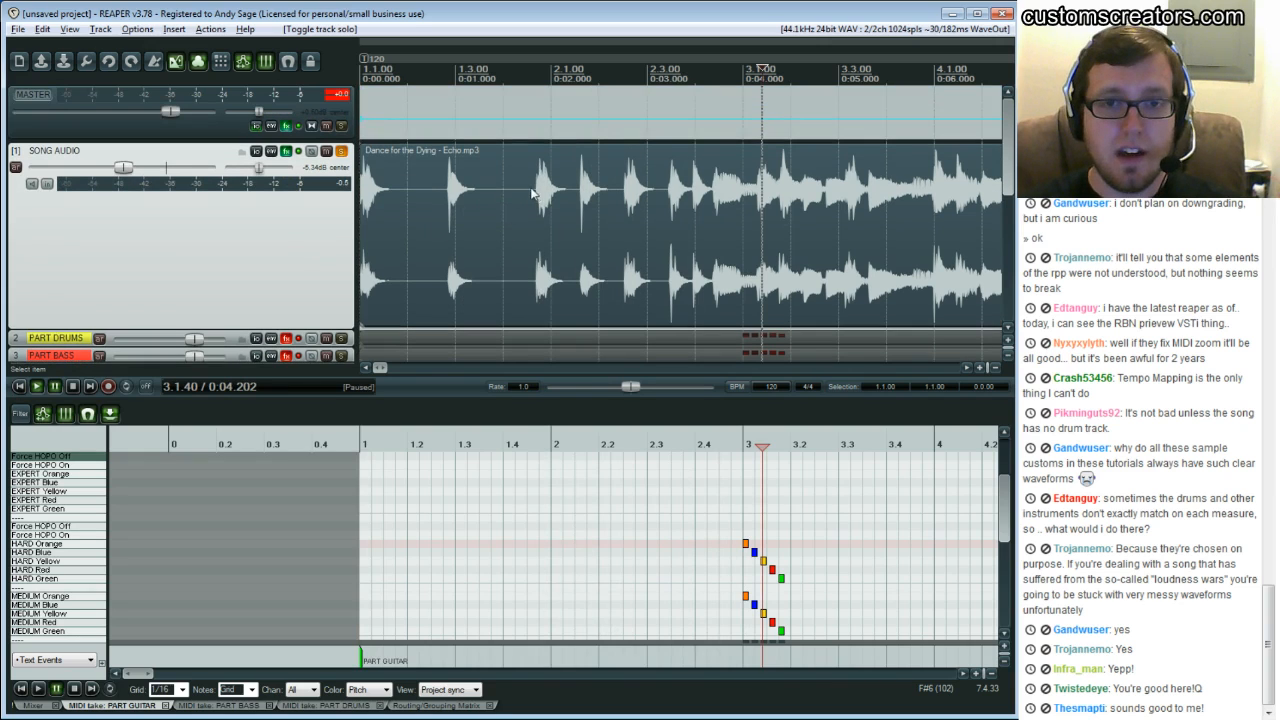
{"action": "scroll", "coordinate": [503, 196], "scroll_direction": "down", "scroll_amount": 4}
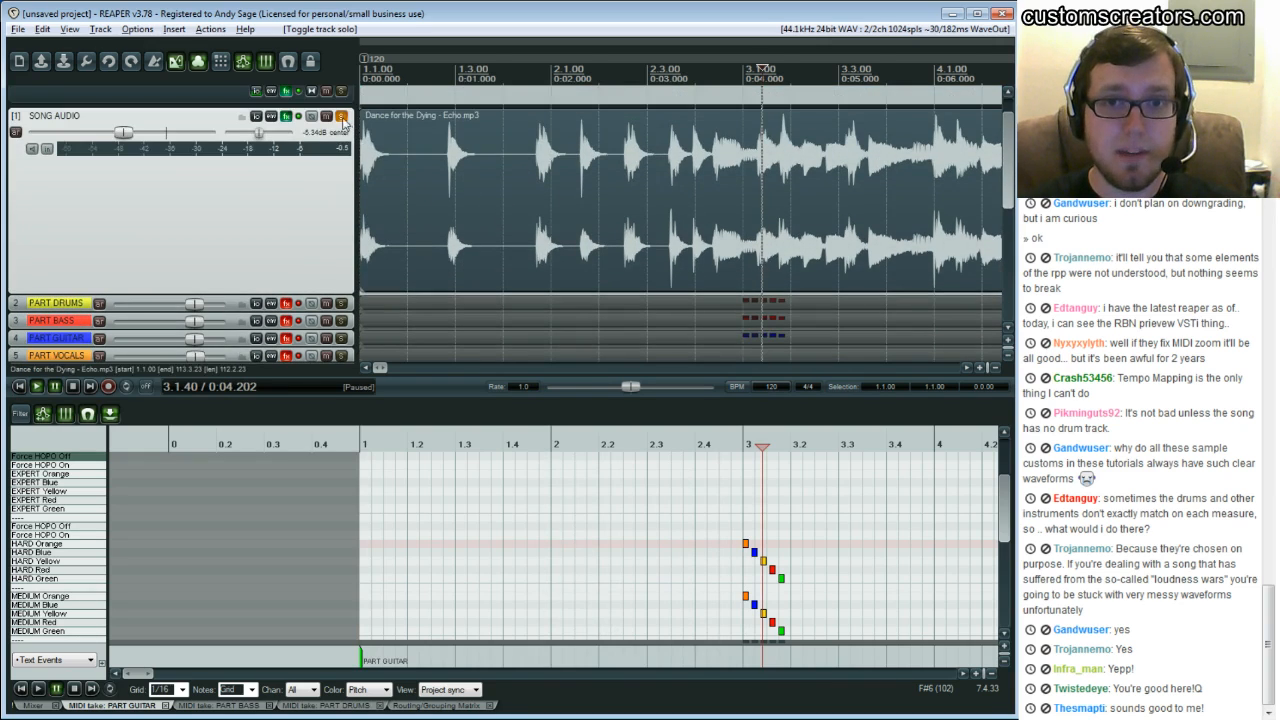
{"action": "scroll", "coordinate": [490, 232], "scroll_direction": "down", "scroll_amount": 4}
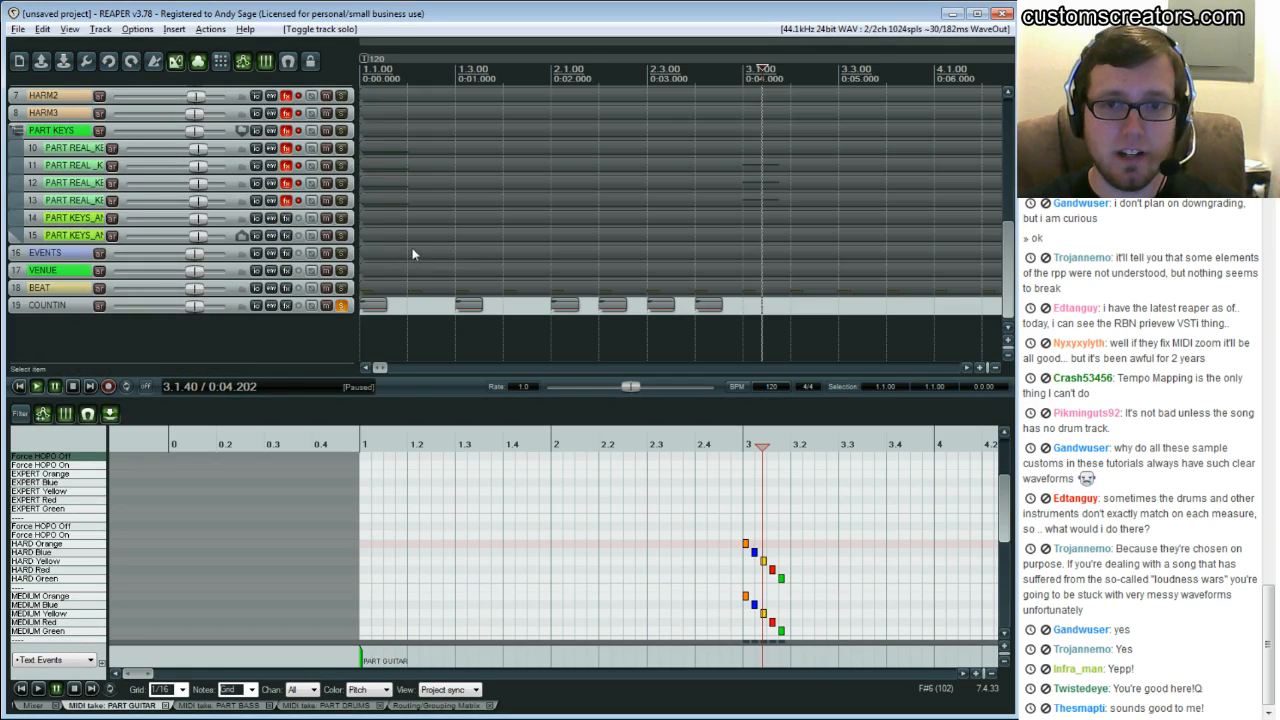
{"action": "left_click", "coordinate": [370, 247]}
{"action": "key", "text": "space"}
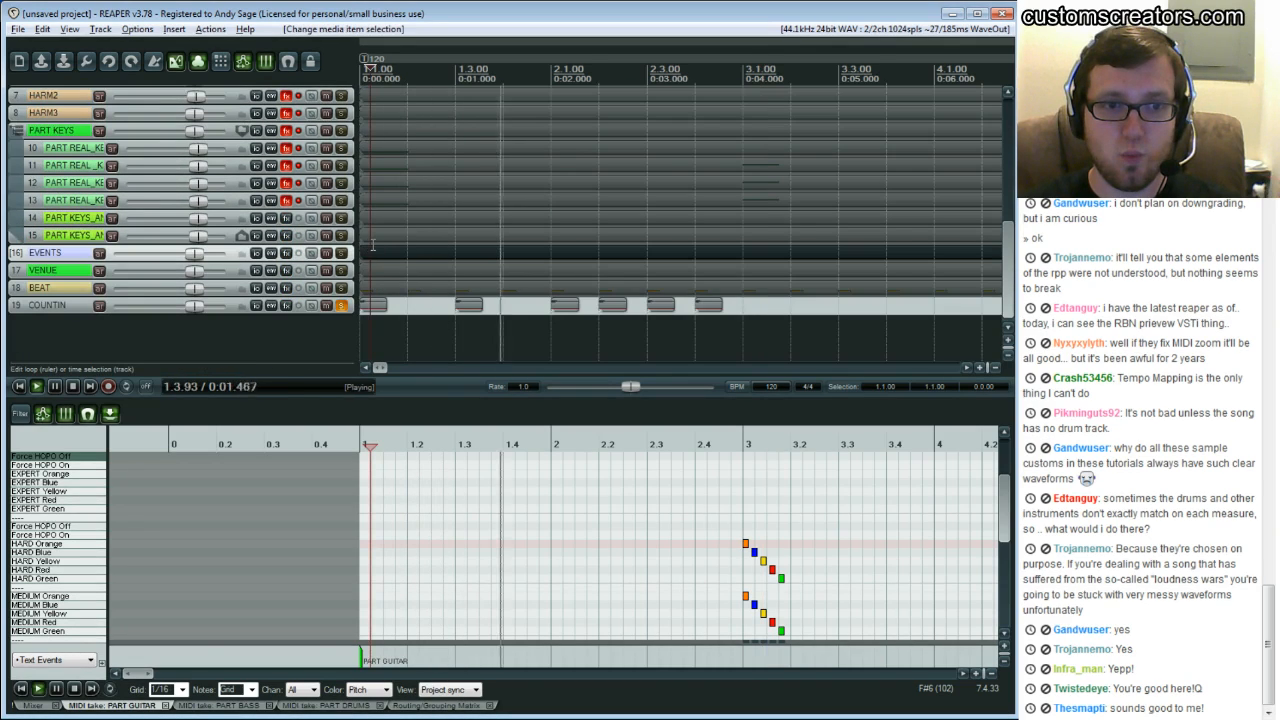
{"action": "key", "text": "ctrl+space"}
{"action": "left_click", "coordinate": [341, 306]}
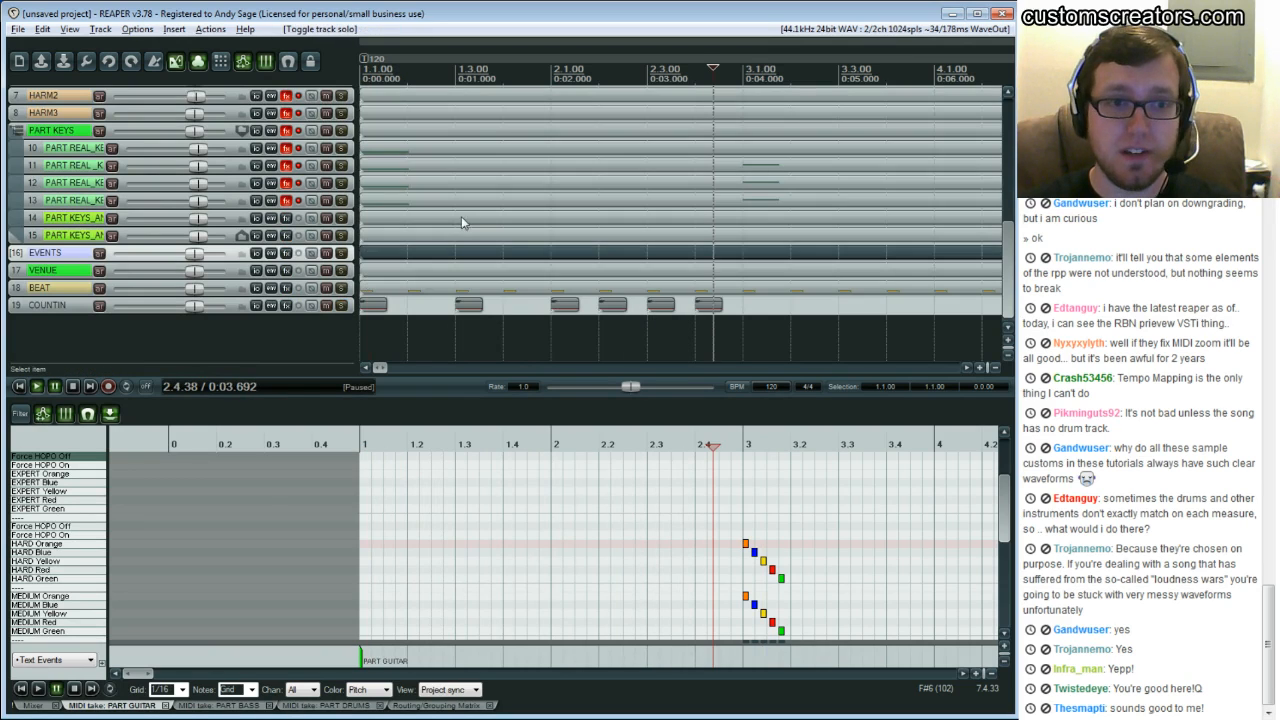
Play the song from about bar 3.3.72 and lower the SONG AUDIO track volume to about -11.0 dB
{"action": "scroll", "coordinate": [462, 215], "scroll_direction": "up", "scroll_amount": 4}
{"action": "scroll", "coordinate": [462, 218], "scroll_direction": "up", "scroll_amount": 4}
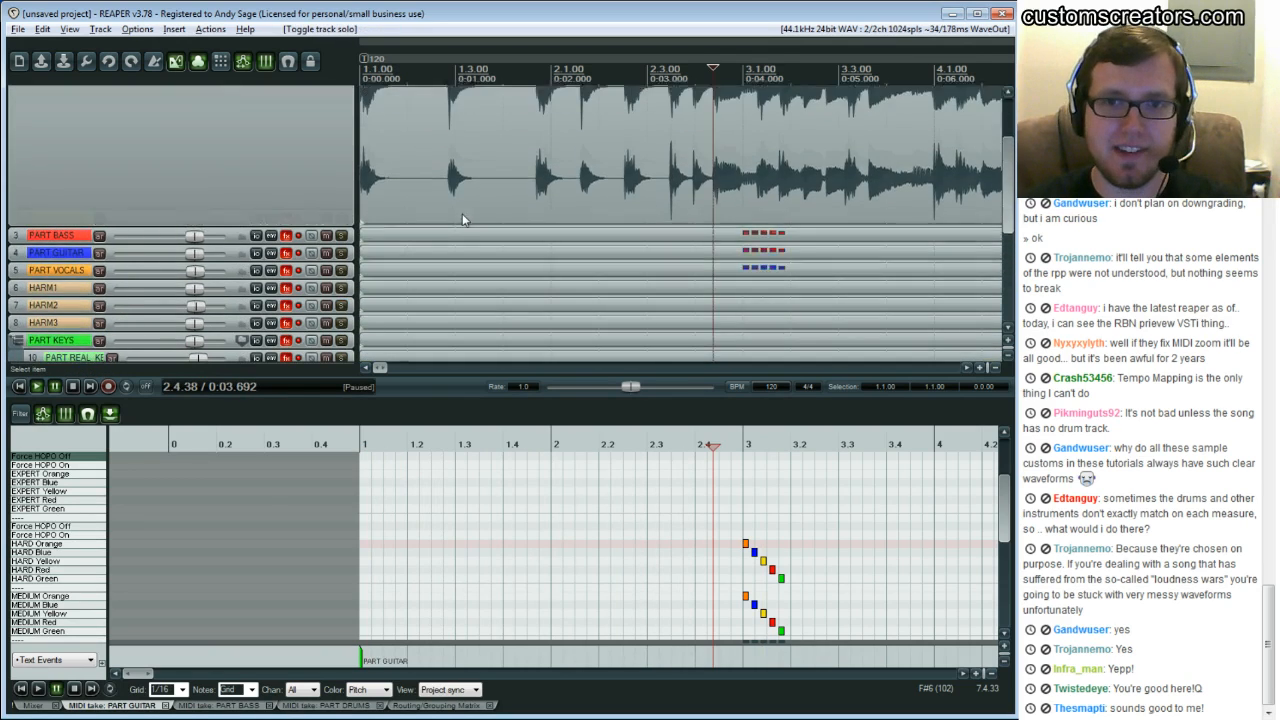
{"action": "scroll", "coordinate": [462, 213], "scroll_direction": "up", "scroll_amount": 3}
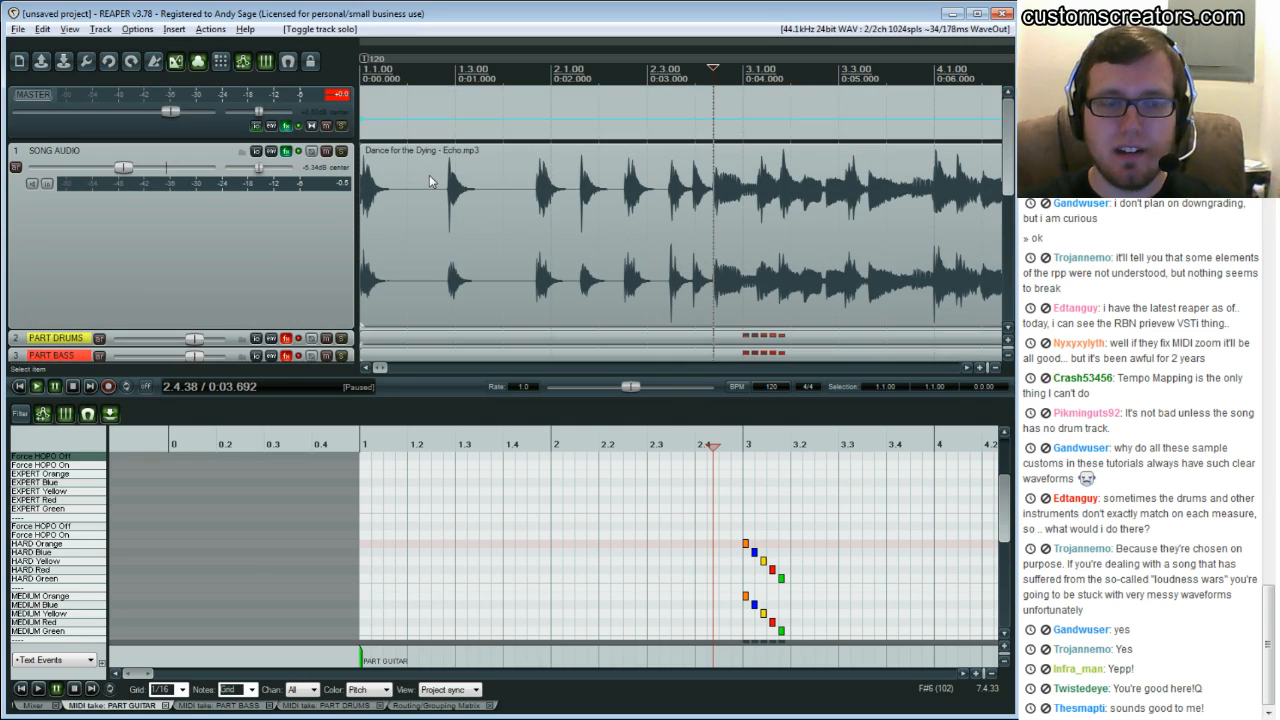
{"action": "scroll", "coordinate": [484, 253], "scroll_direction": "down", "scroll_amount": 8}
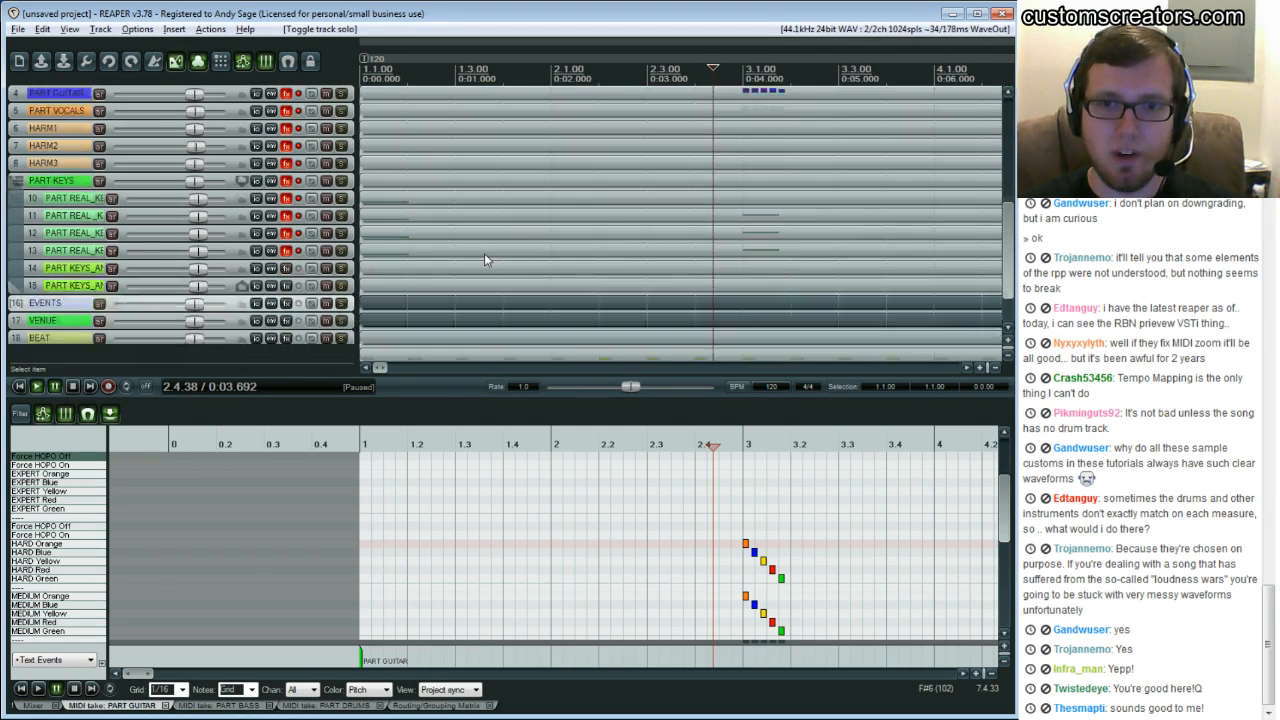
{"action": "scroll", "coordinate": [484, 260], "scroll_direction": "up", "scroll_amount": 8}
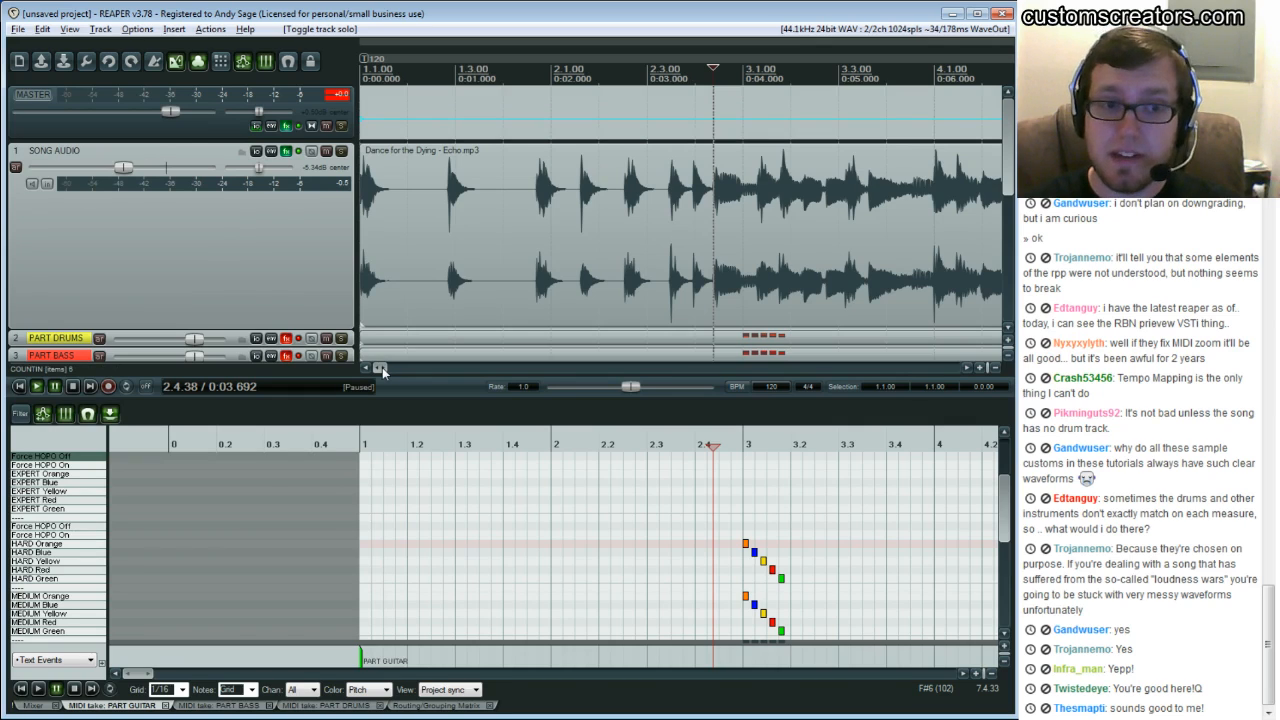
{"action": "left_click_drag", "start_coordinate": [382, 367], "coordinate": [387, 367]}
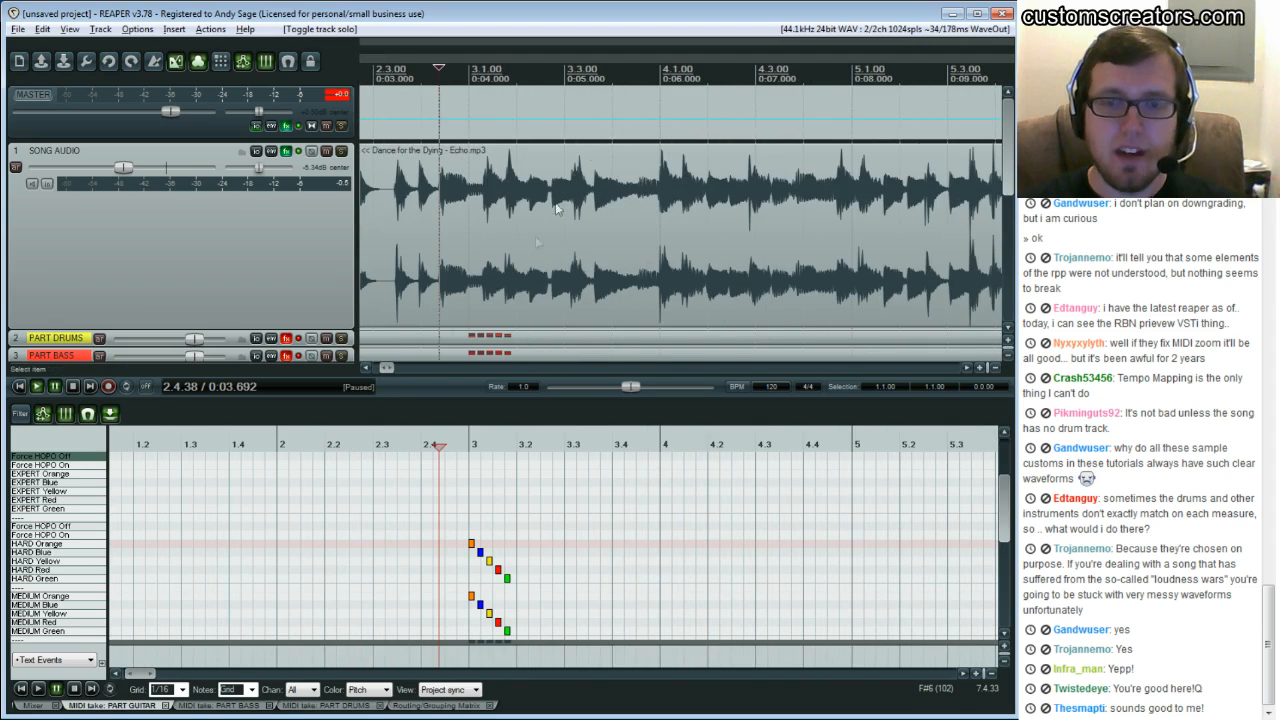
{"action": "left_click", "coordinate": [599, 210]}
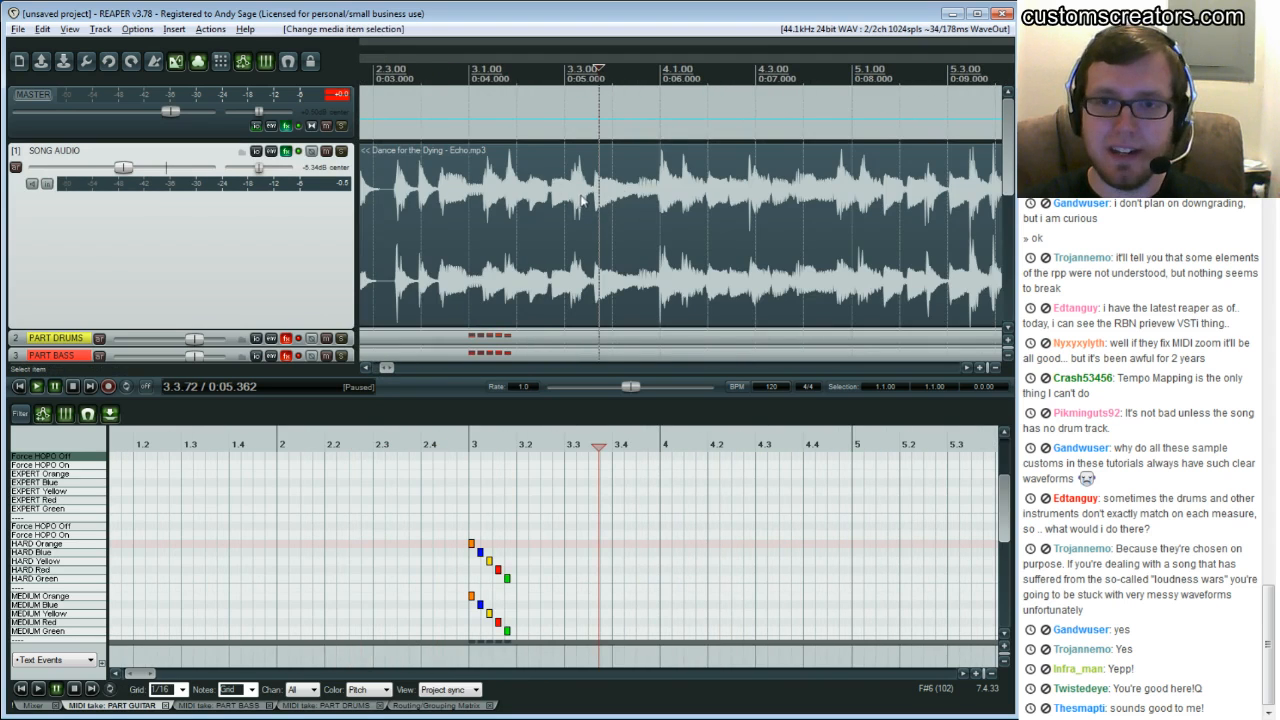
{"action": "key", "text": "space"}
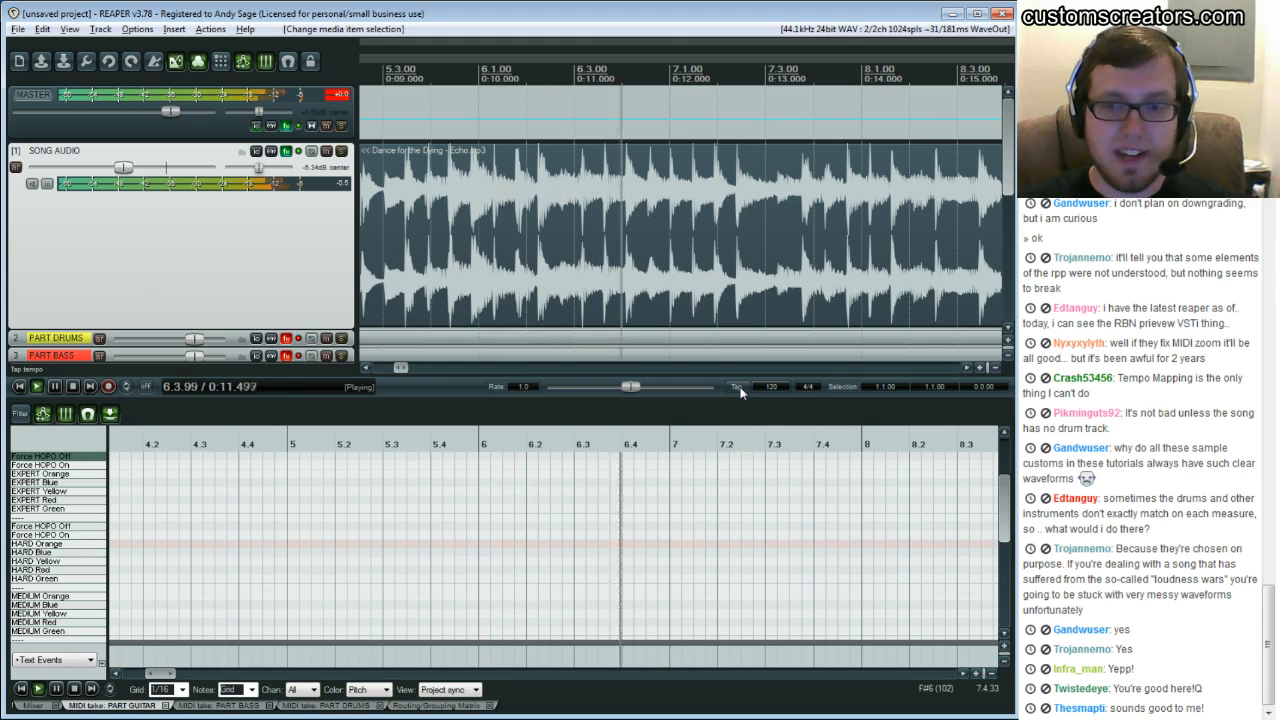
{"action": "left_click_drag", "start_coordinate": [124, 168], "coordinate": [110, 170]}
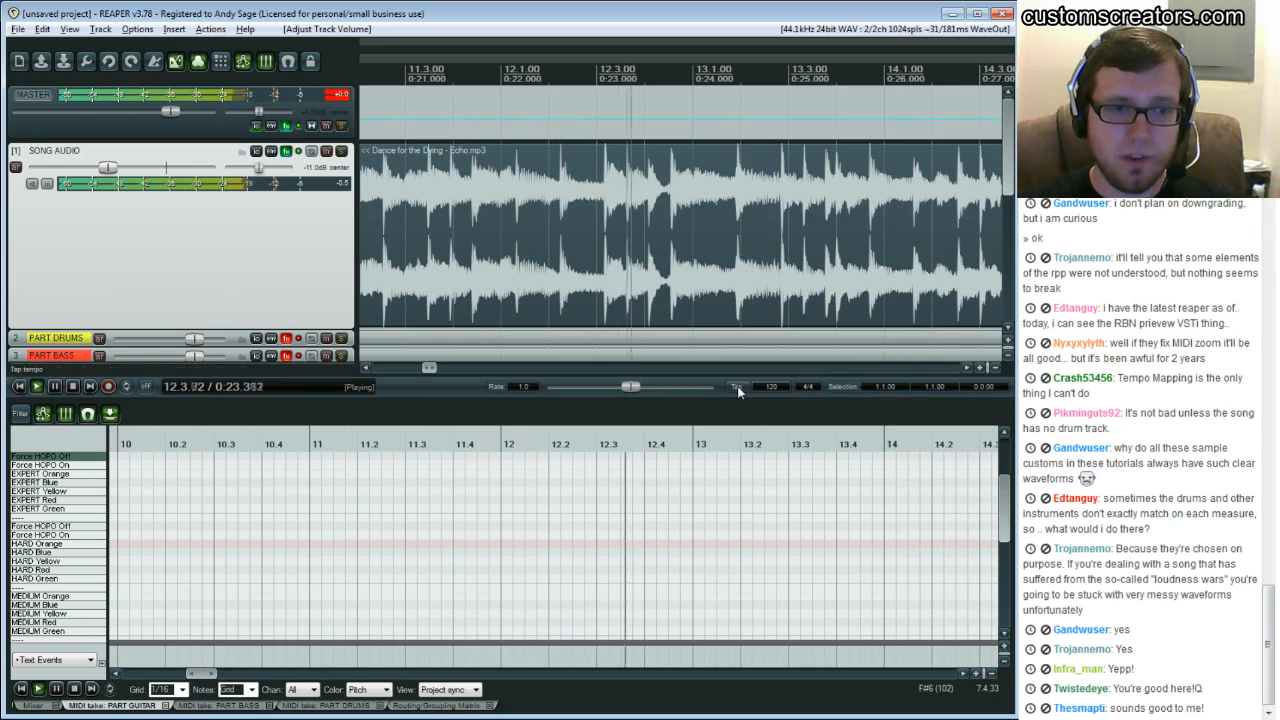
Tap the tempo along with the playing song, then pause playback
{"action": "left_click", "coordinate": [735, 386]}
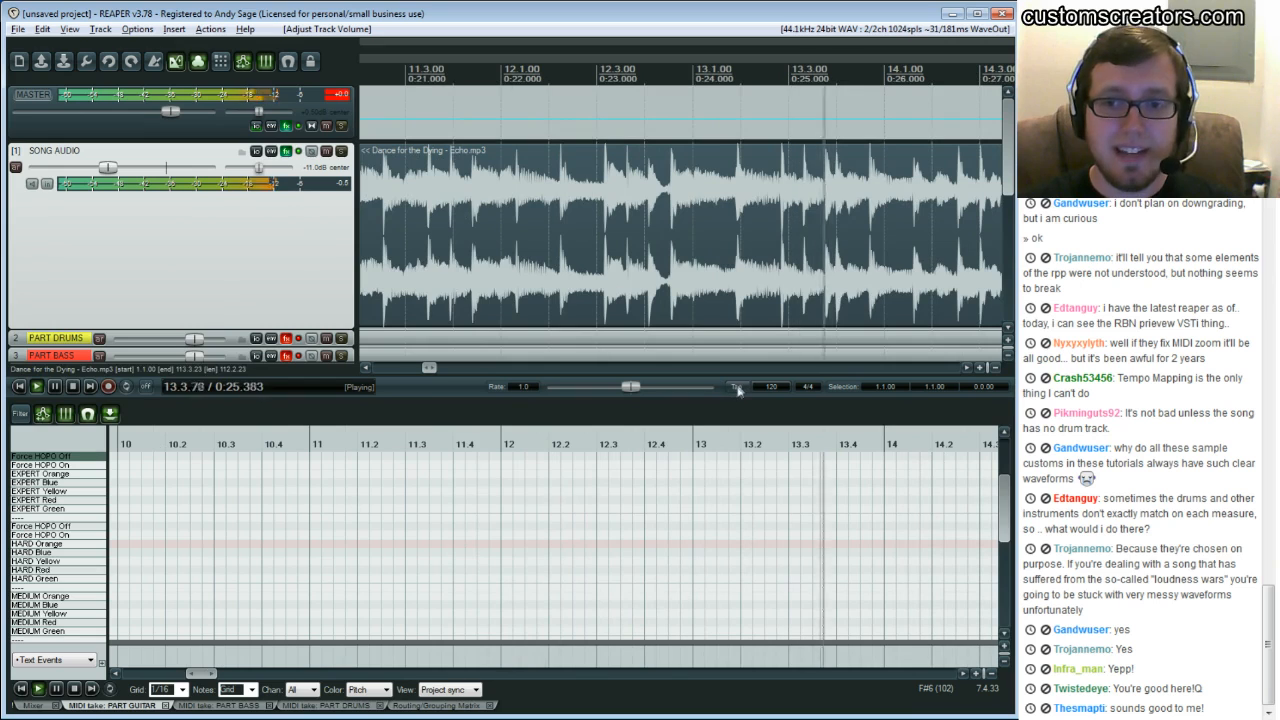
{"action": "left_click", "coordinate": [735, 386]}
{"action": "left_click", "coordinate": [736, 387]}
{"action": "left_click", "coordinate": [737, 388]}
{"action": "left_click", "coordinate": [738, 389]}
{"action": "left_click", "coordinate": [738, 389]}
{"action": "left_click", "coordinate": [738, 389]}
{"action": "left_click", "coordinate": [738, 389]}
{"action": "left_click", "coordinate": [738, 389]}
{"action": "left_click", "coordinate": [738, 389]}
{"action": "left_click", "coordinate": [738, 389]}
{"action": "left_click", "coordinate": [738, 389]}
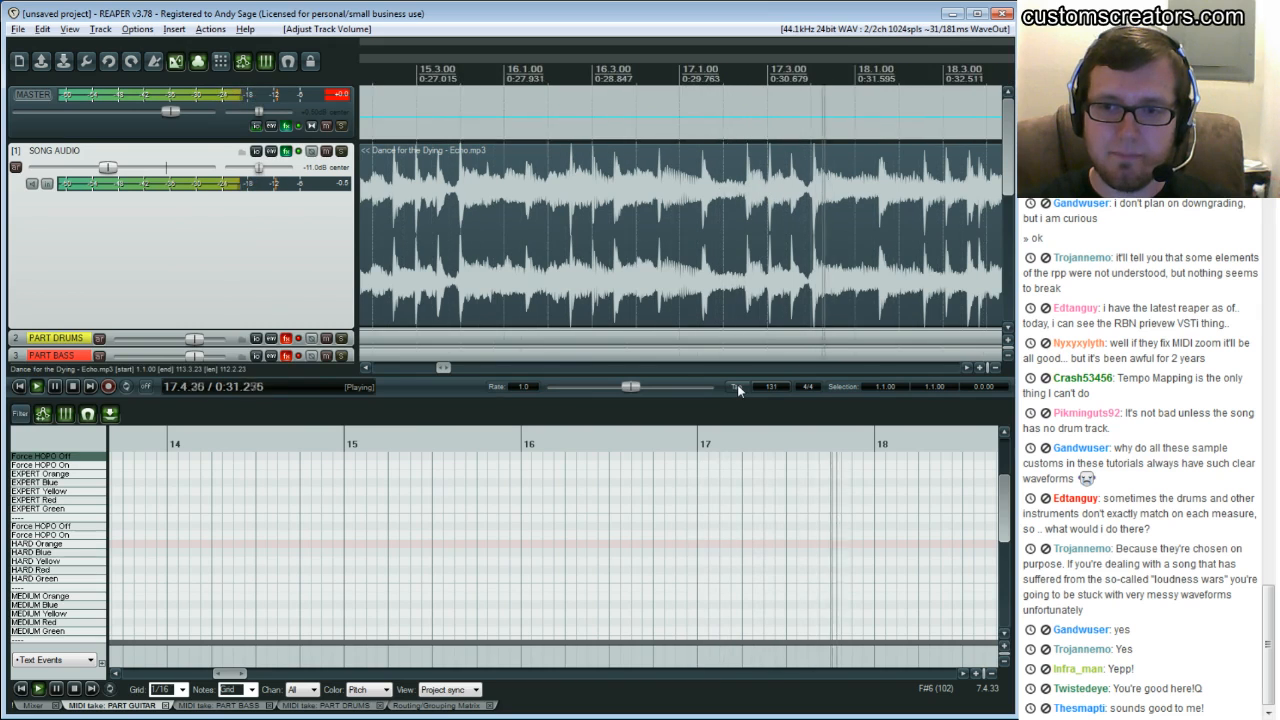
{"action": "left_click", "coordinate": [738, 389]}
{"action": "left_click", "coordinate": [738, 389]}
{"action": "left_click", "coordinate": [738, 389]}
{"action": "left_click", "coordinate": [738, 389]}
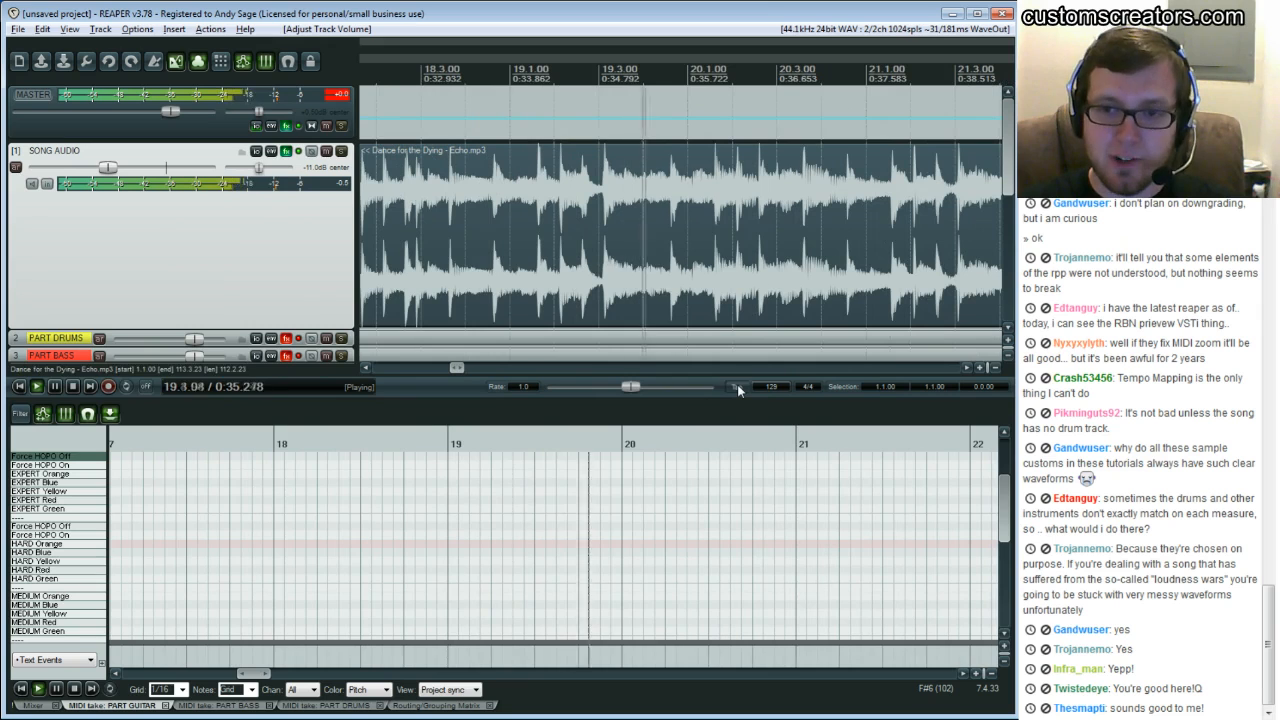
{"action": "key", "text": "space"}
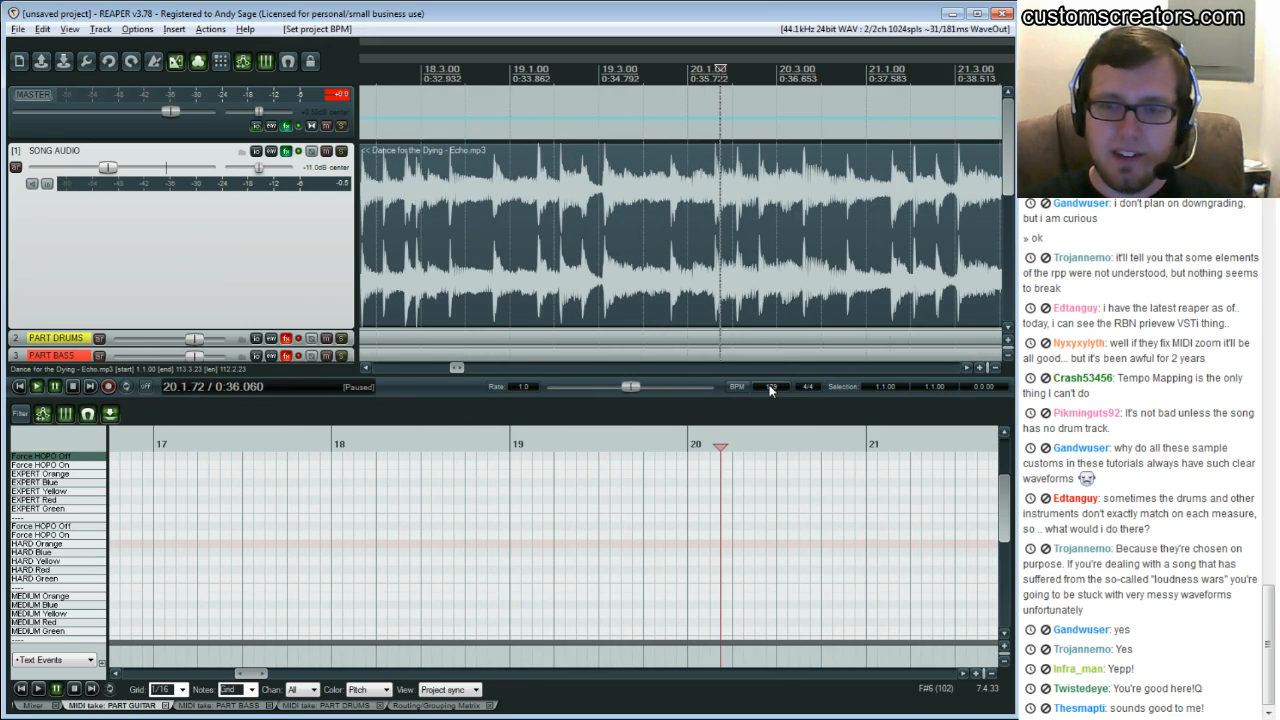
Select the tapped tempo marker near bar 3.3 in the tempo envelope and delete it
{"action": "left_click_drag", "start_coordinate": [456, 369], "coordinate": [383, 369]}
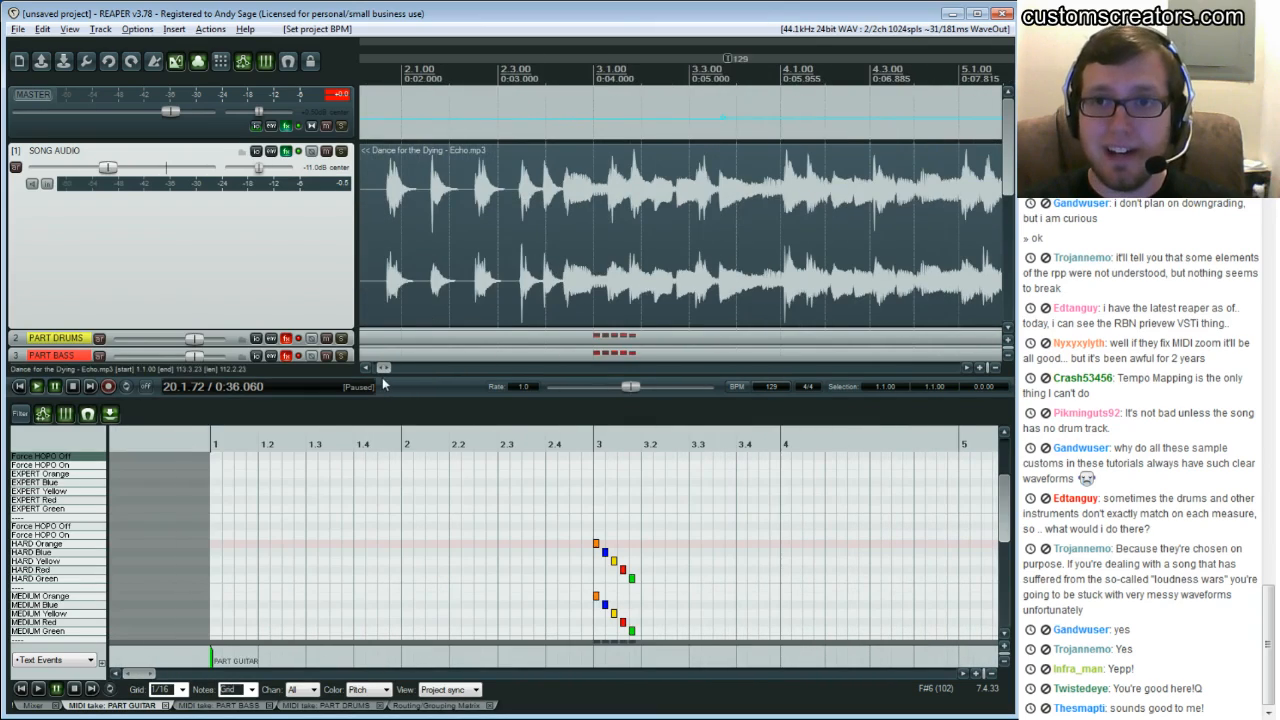
{"action": "left_click", "coordinate": [728, 60]}
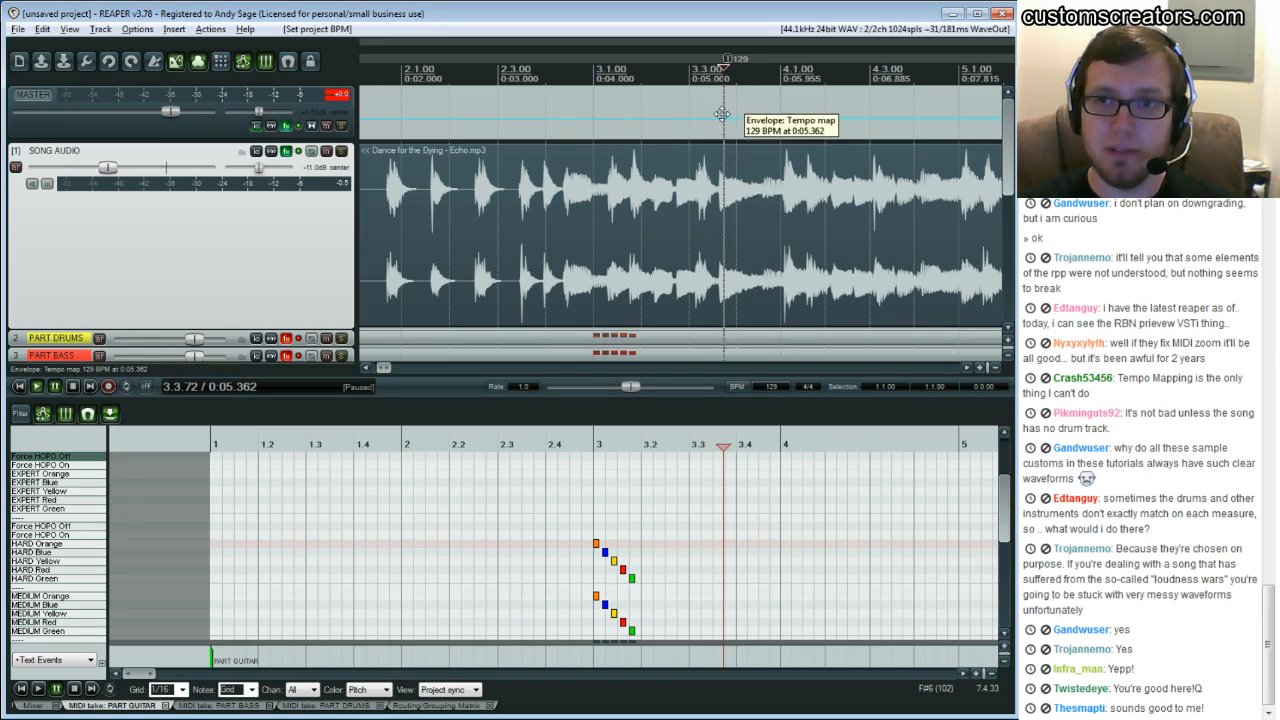
{"action": "left_click_drag", "start_coordinate": [723, 117], "coordinate": [795, 112]}
{"action": "key", "text": "Delete"}
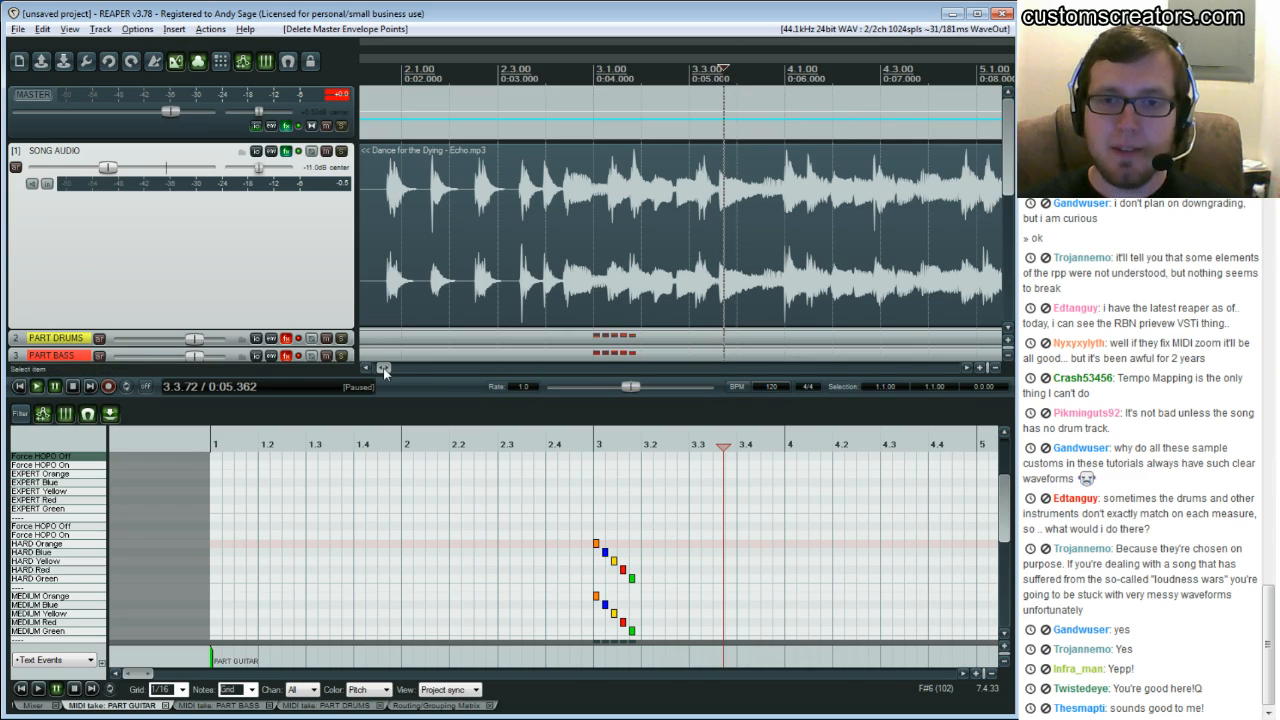
Edit the project's starting tempo marker and set its BPM to 130
{"action": "left_click_drag", "start_coordinate": [384, 369], "coordinate": [374, 369]}
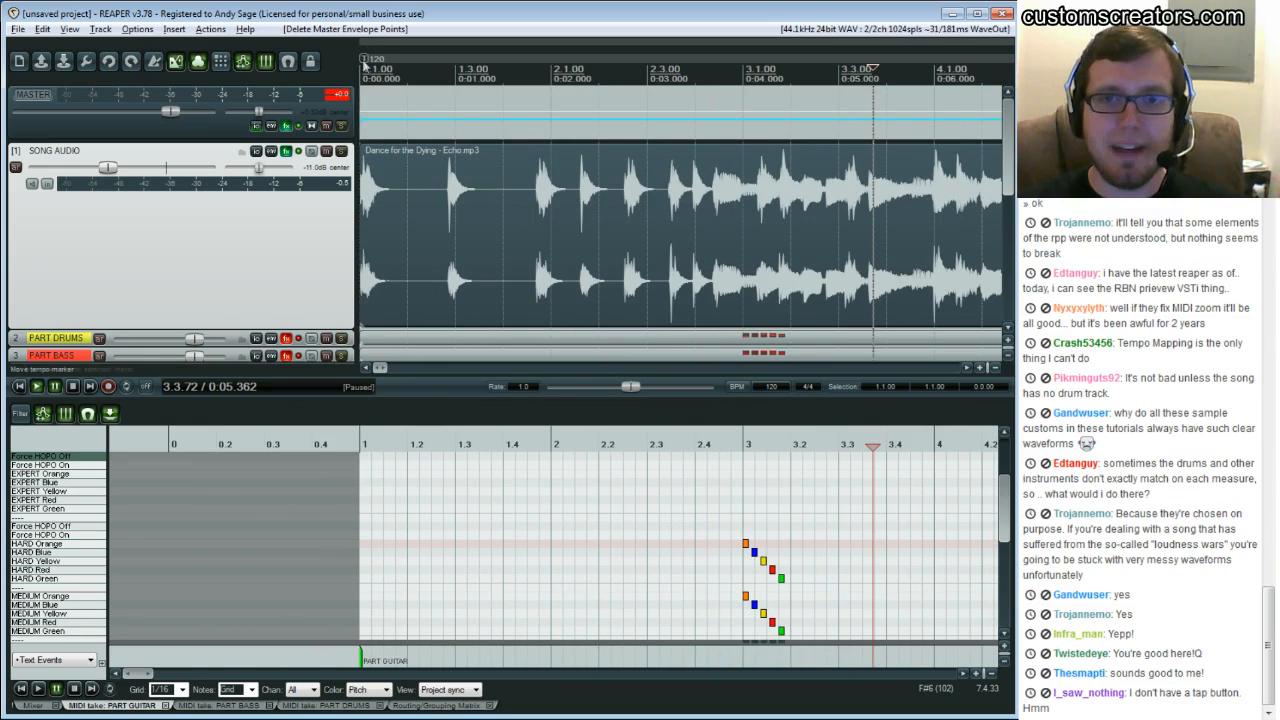
{"action": "double_click", "coordinate": [367, 63]}
{"action": "key", "text": "Escape"}
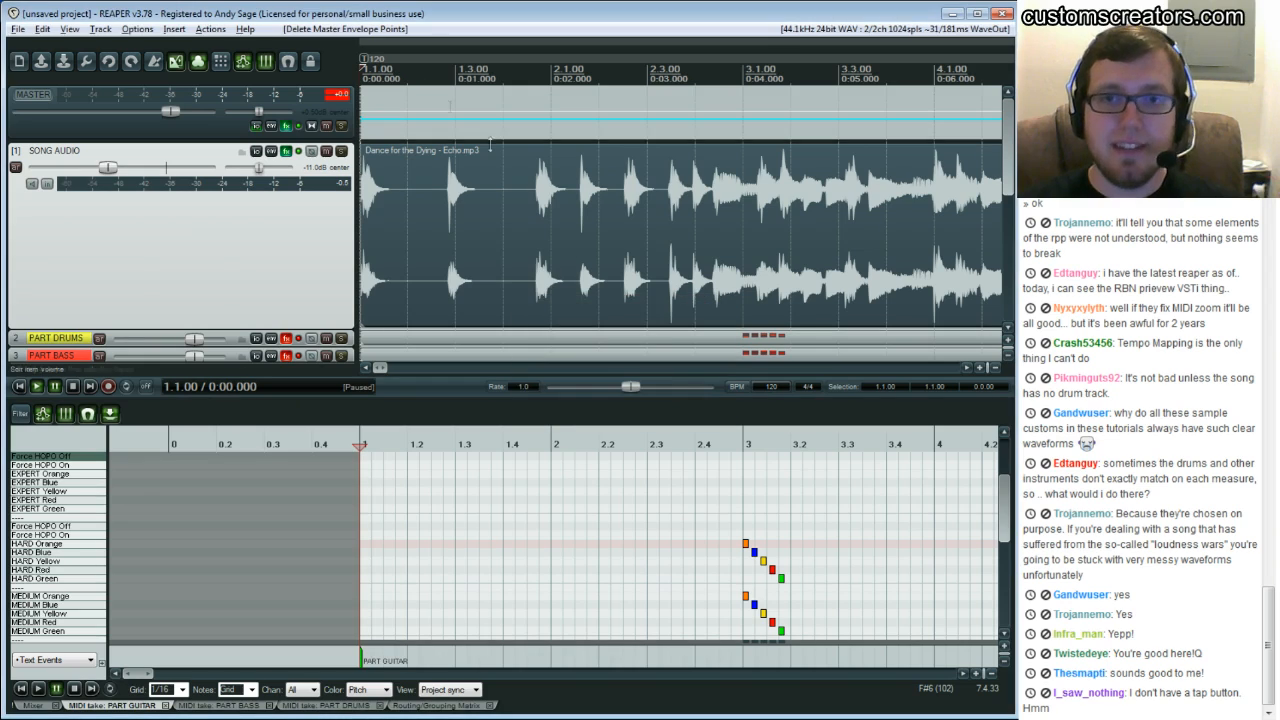
{"action": "double_click", "coordinate": [366, 62]}
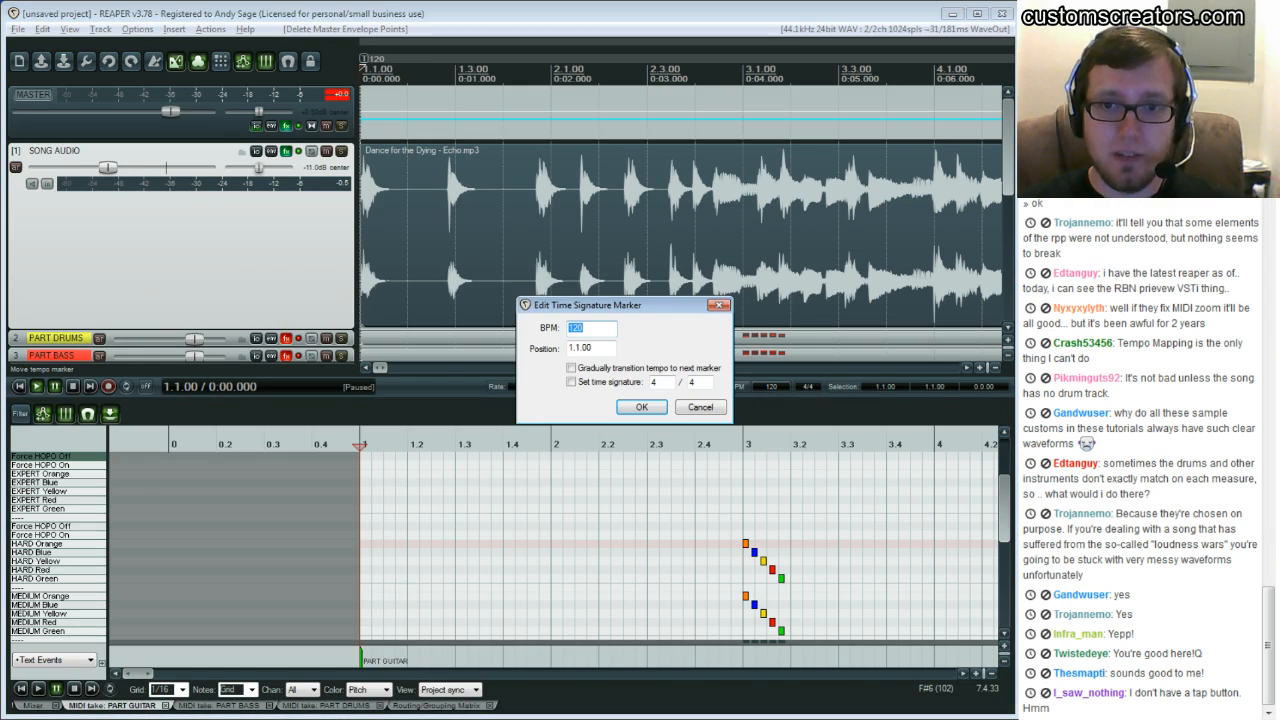
{"action": "left_click_drag", "start_coordinate": [622, 305], "coordinate": [654, 268]}
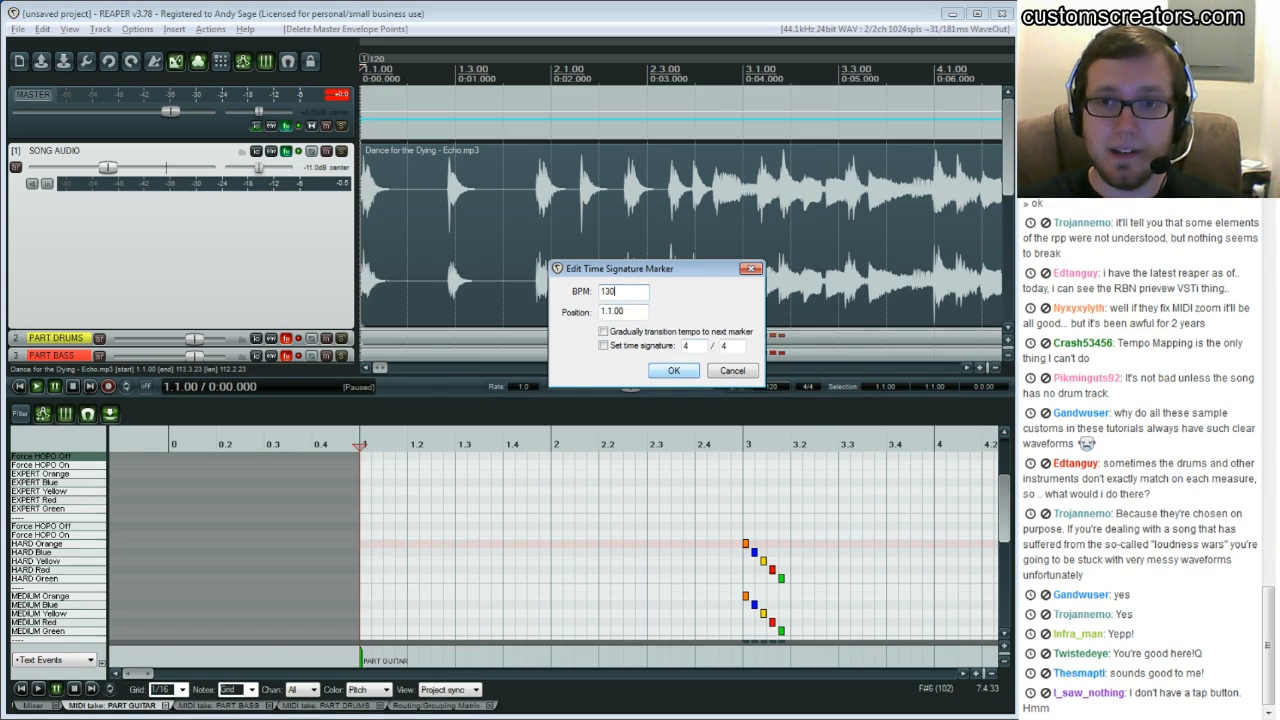
{"action": "left_click", "coordinate": [674, 370]}
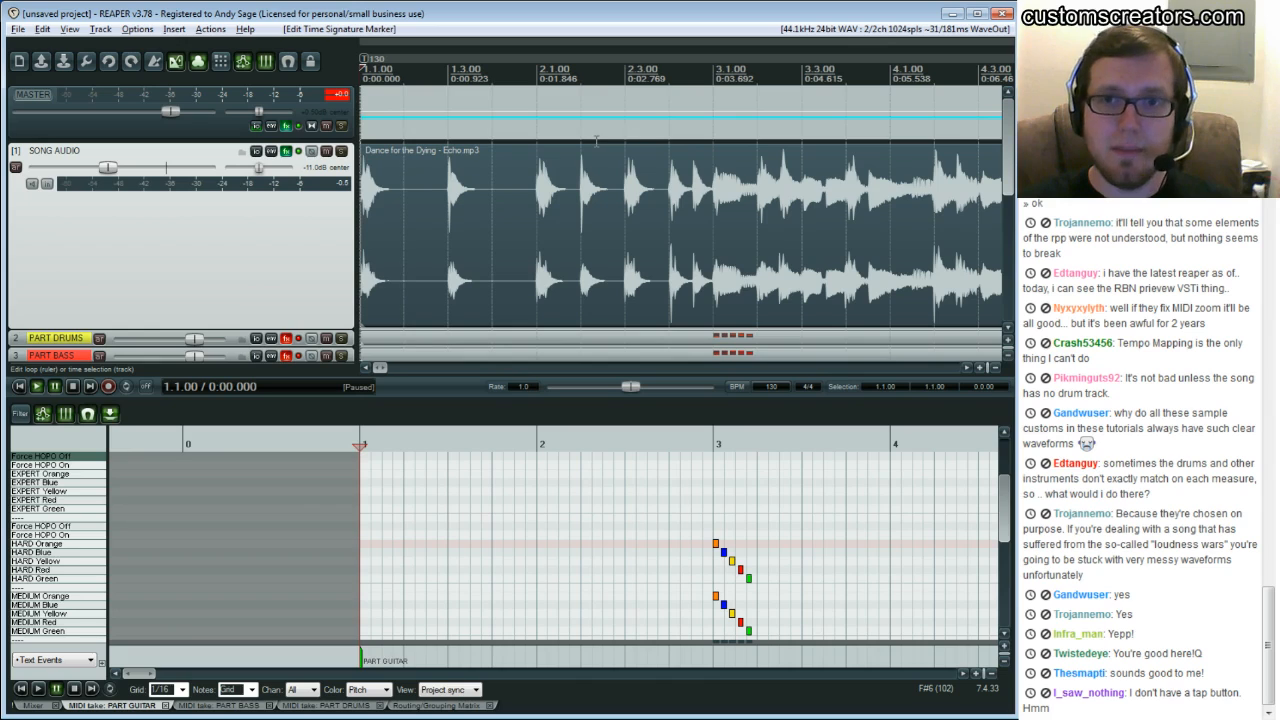
Play the song from the start to compare the new grid against the audio
{"action": "left_click", "coordinate": [665, 170]}
{"action": "key", "text": "space"}
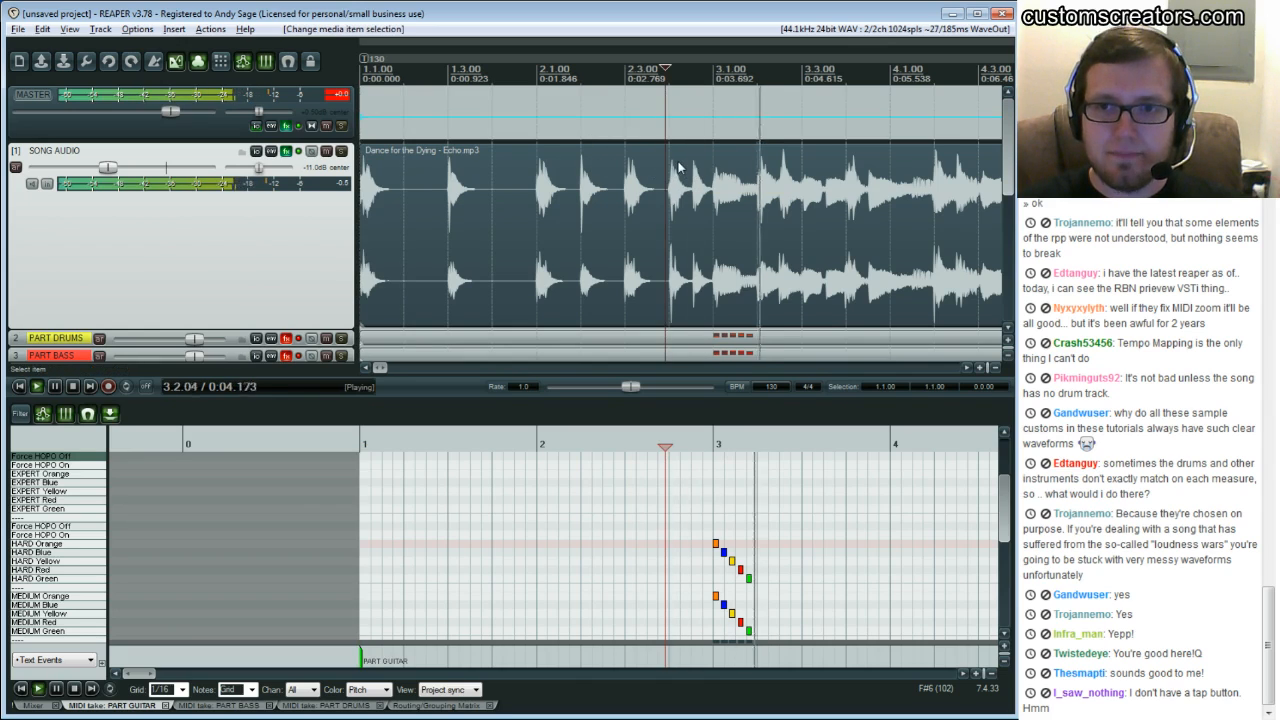
{"action": "key", "text": "Home"}
{"action": "key", "text": "space"}
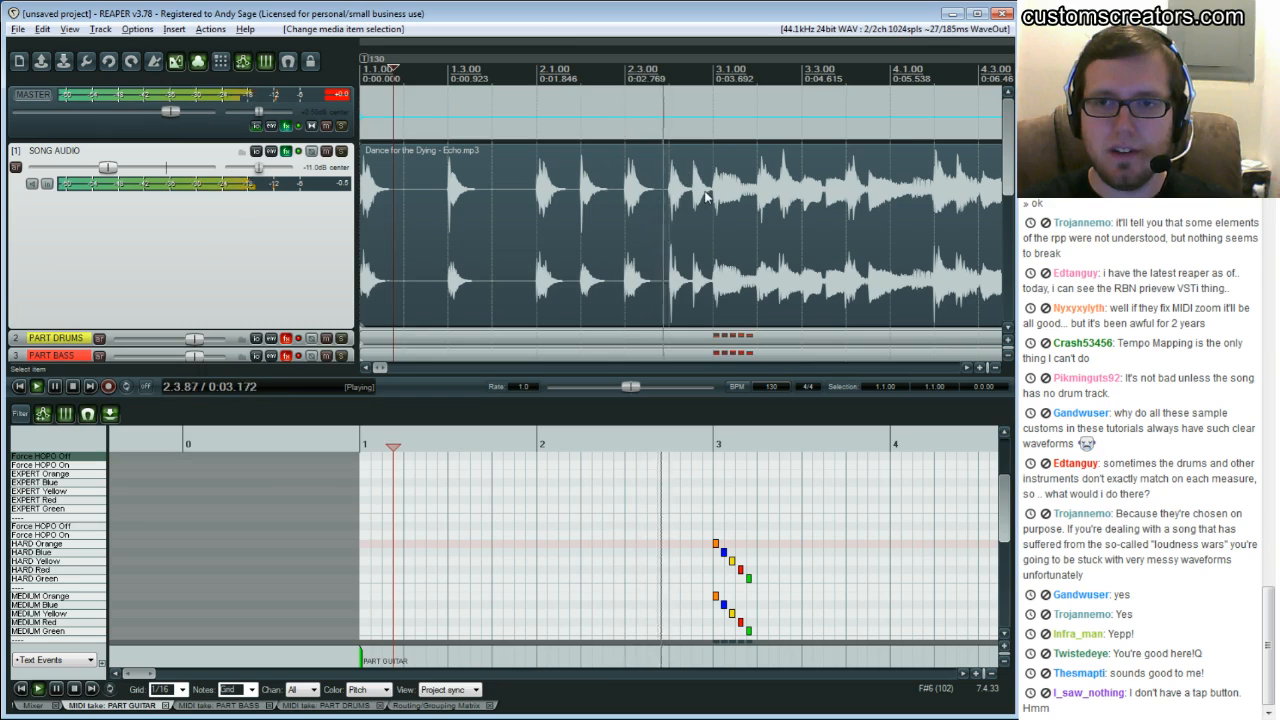
Stop playback, split the song audio item near bar 3 and delete the part before the split
{"action": "key", "text": "space"}
{"action": "key", "text": "s"}
{"action": "left_click", "coordinate": [668, 195]}
{"action": "key", "text": "Delete"}
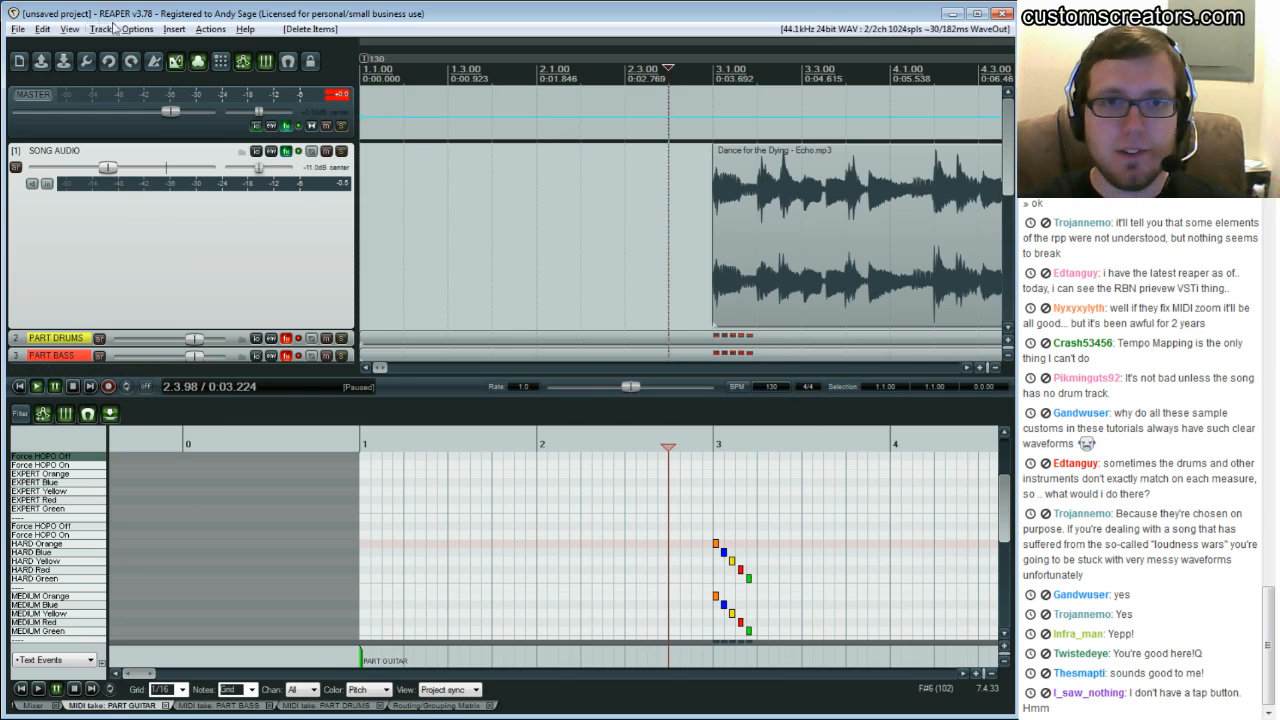
{"action": "left_click", "coordinate": [70, 30]}
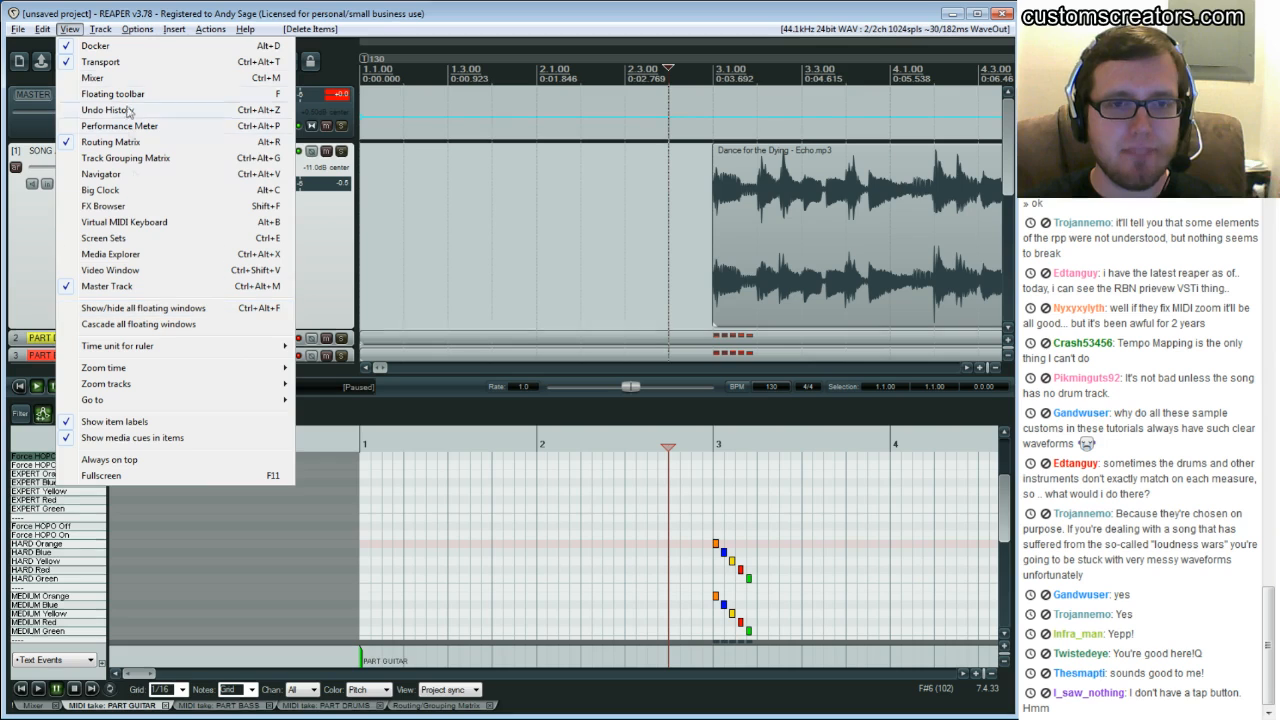
{"action": "left_click", "coordinate": [126, 62]}
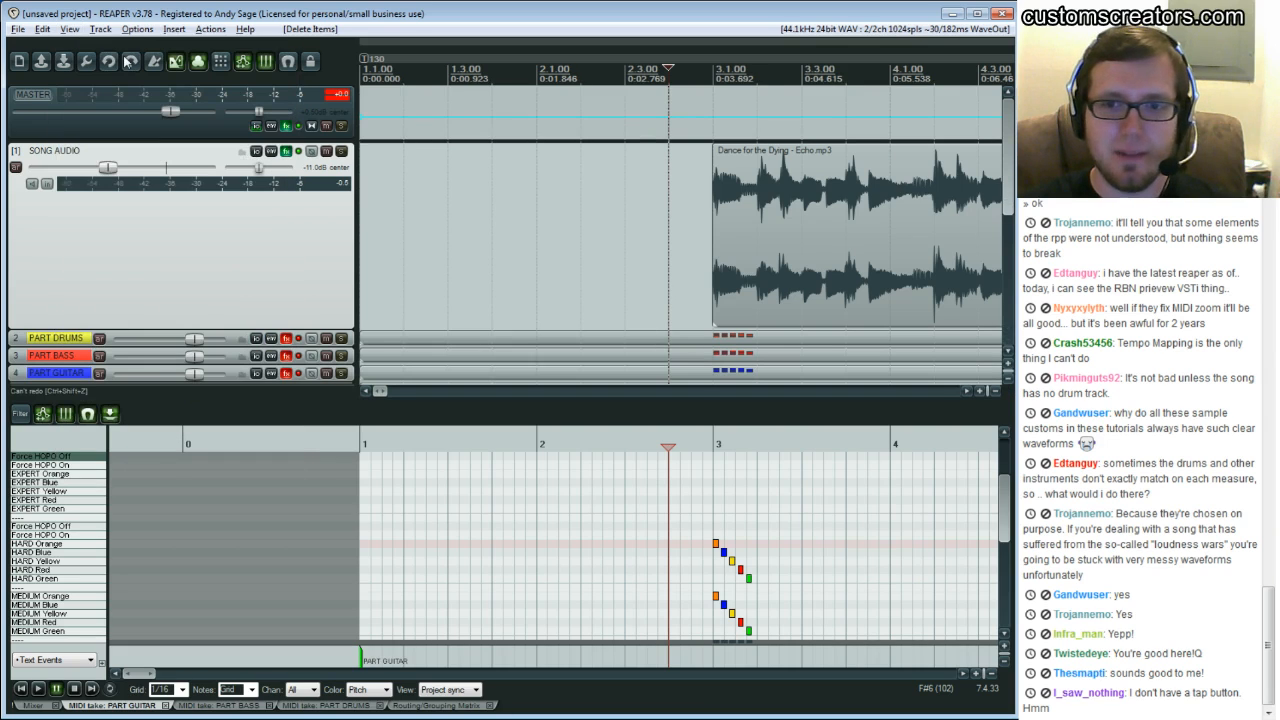
{"action": "left_click", "coordinate": [70, 28]}
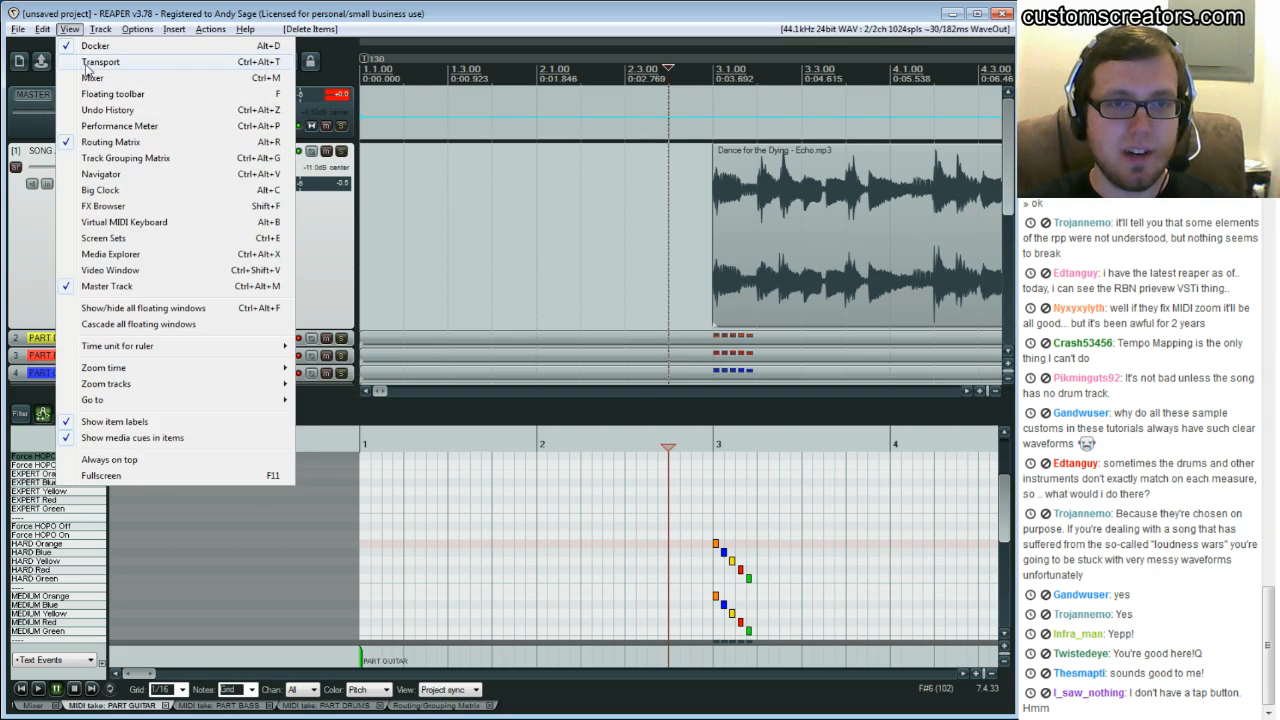
{"action": "left_click", "coordinate": [86, 65]}
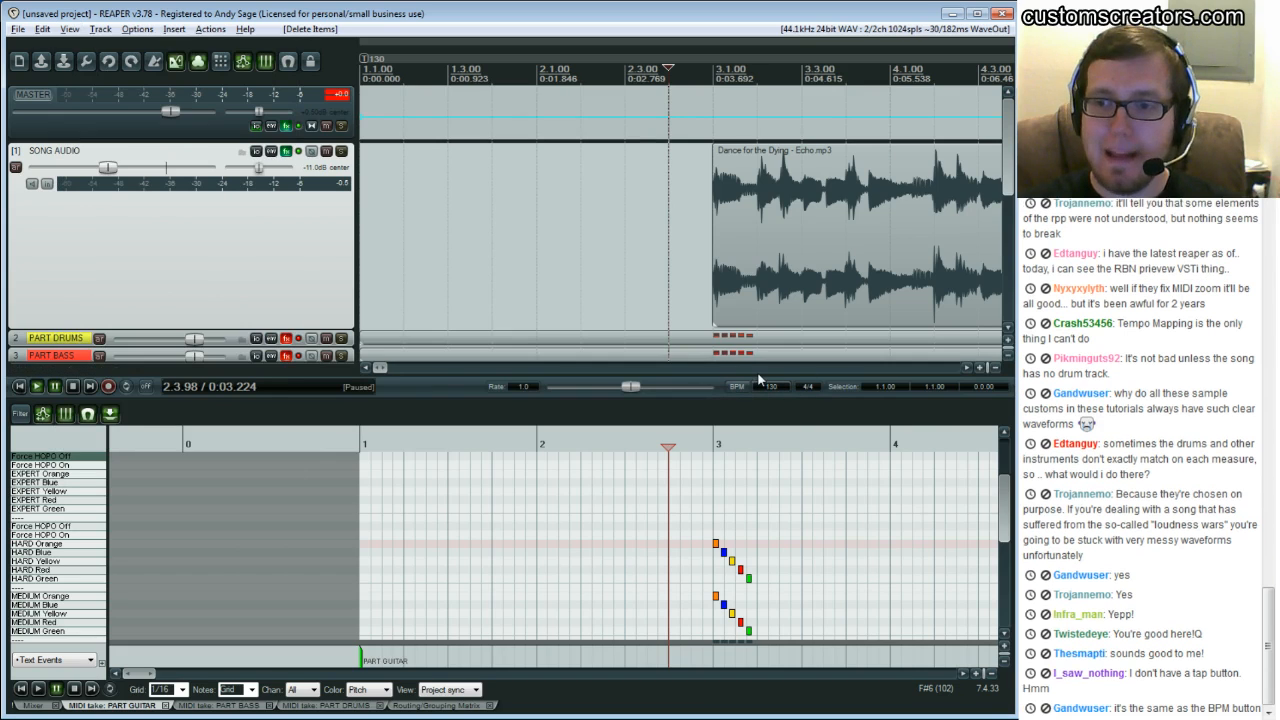
Move the song audio item so it begins at about bar 3 of the grid
{"action": "left_click", "coordinate": [690, 246]}
{"action": "key", "text": "space"}
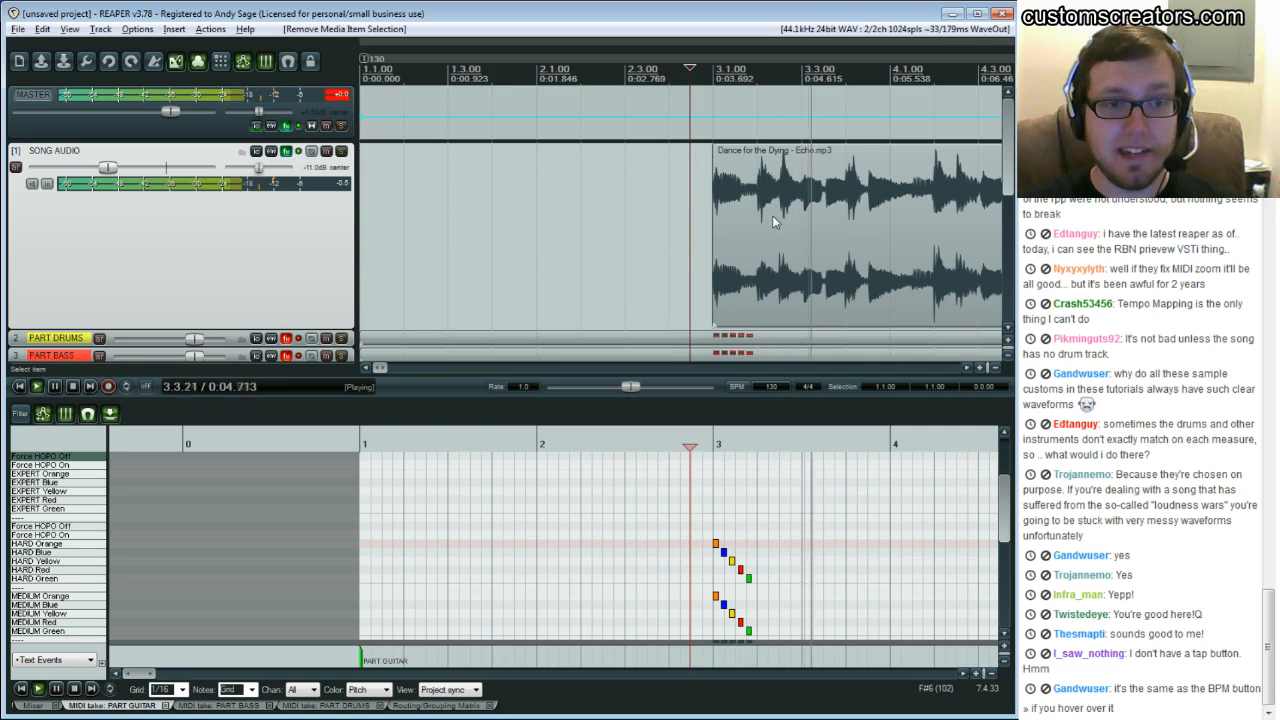
{"action": "key", "text": "ctrl+space"}
{"action": "left_click_drag", "start_coordinate": [775, 219], "coordinate": [587, 219]}
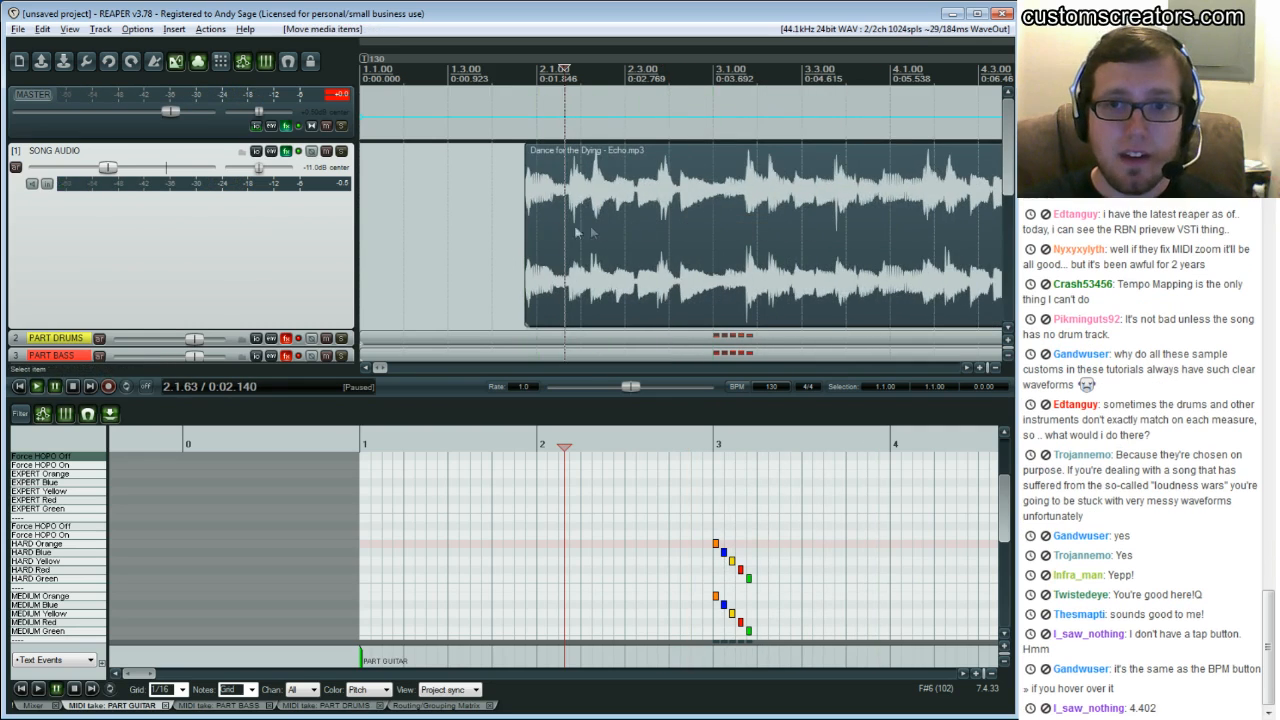
{"action": "left_click", "coordinate": [496, 203]}
{"action": "left_click_drag", "start_coordinate": [692, 220], "coordinate": [524, 235]}
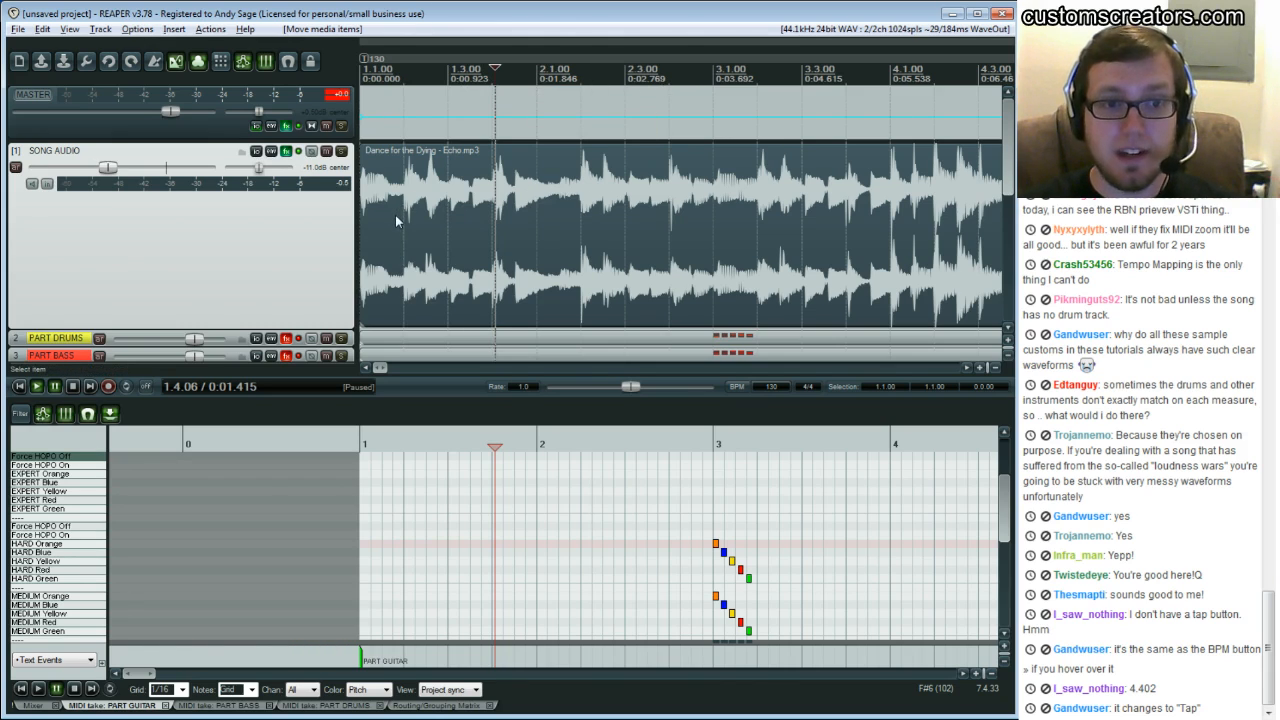
{"action": "left_click_drag", "start_coordinate": [405, 235], "coordinate": [797, 238]}
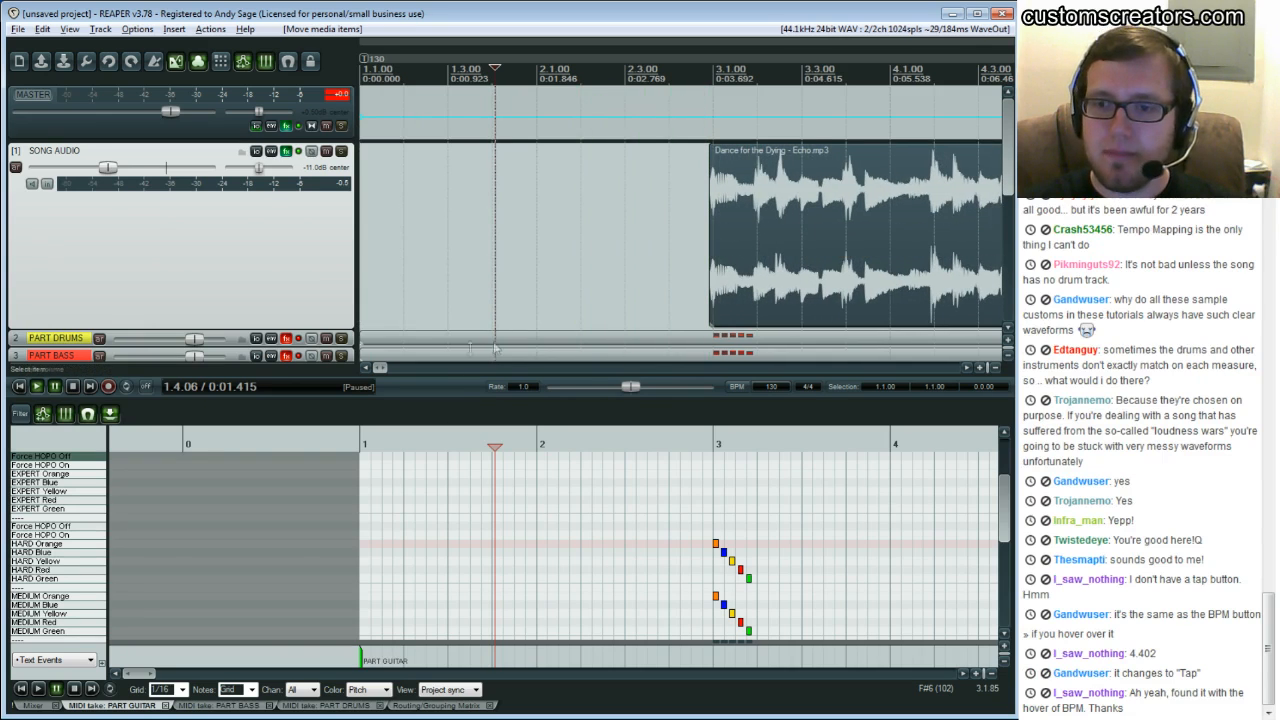
{"action": "left_click_drag", "start_coordinate": [381, 370], "coordinate": [387, 369]}
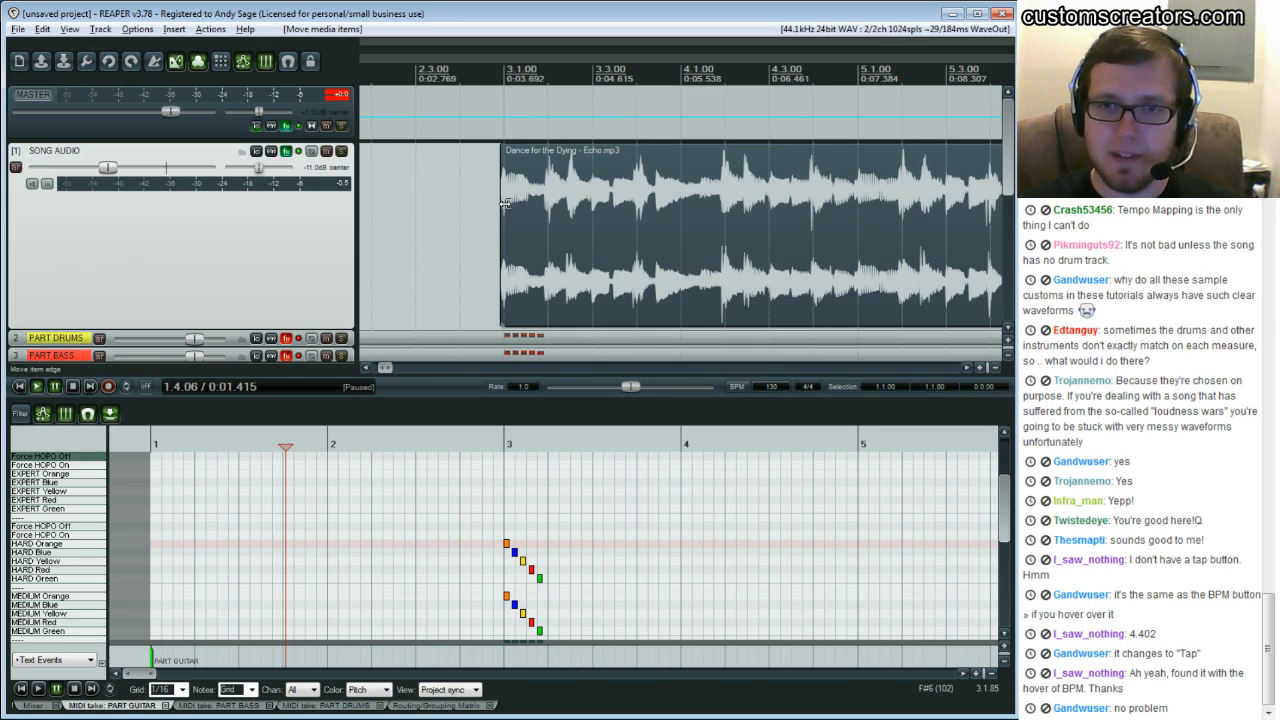
Play the song around bars 3 and 4 to check its beats against the grid lines
{"action": "scroll", "coordinate": [555, 188], "scroll_direction": "down", "scroll_amount": 1}
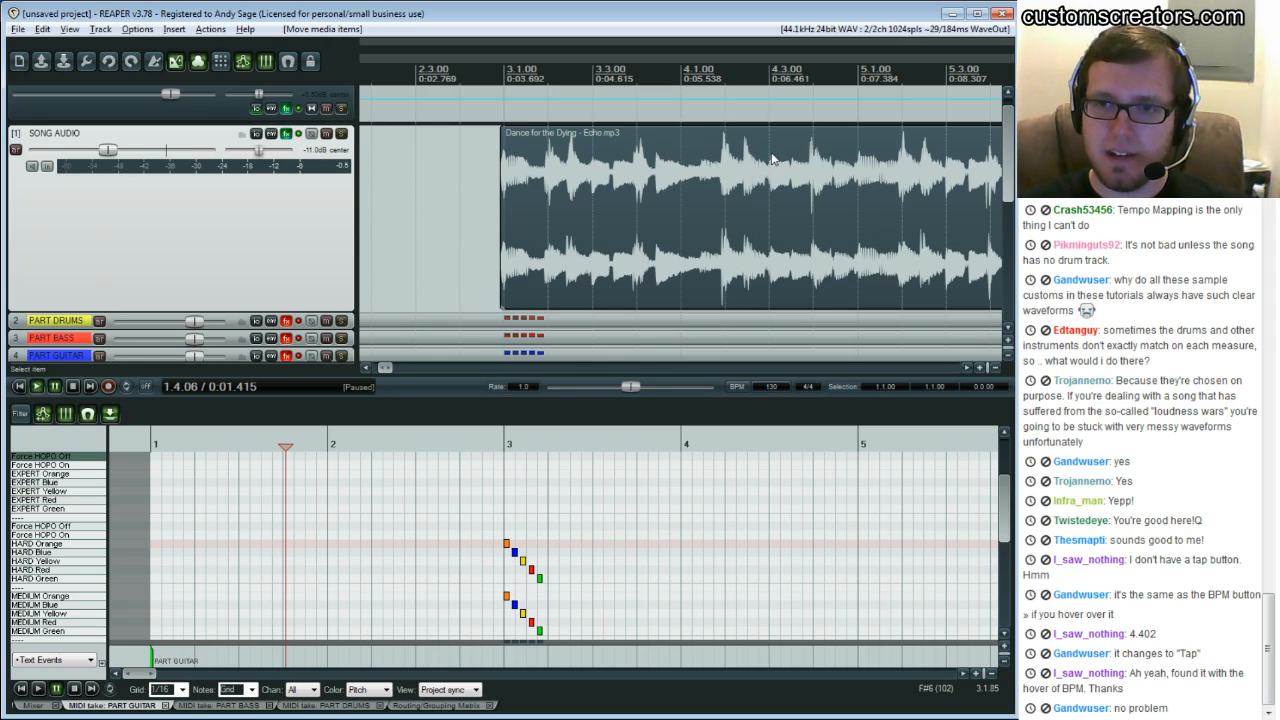
{"action": "left_click", "coordinate": [722, 162]}
{"action": "key", "text": "space"}
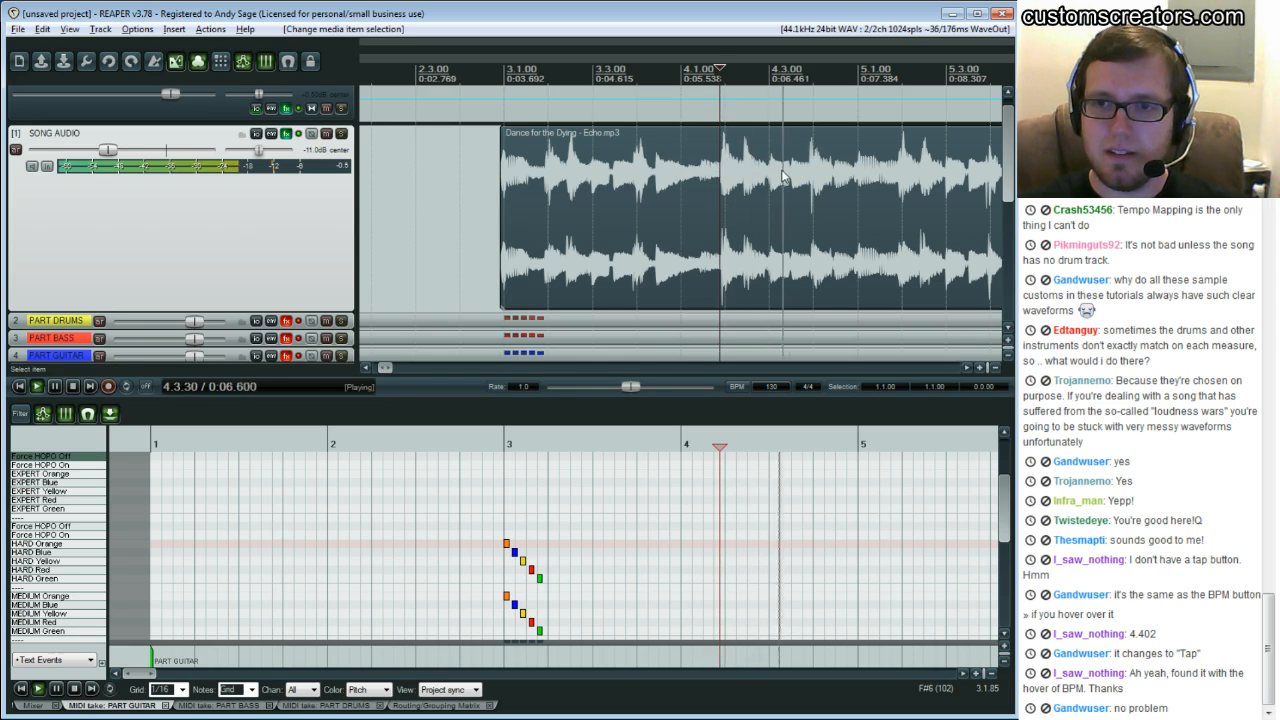
{"action": "key", "text": "ctrl+space"}
{"action": "key", "text": "space"}
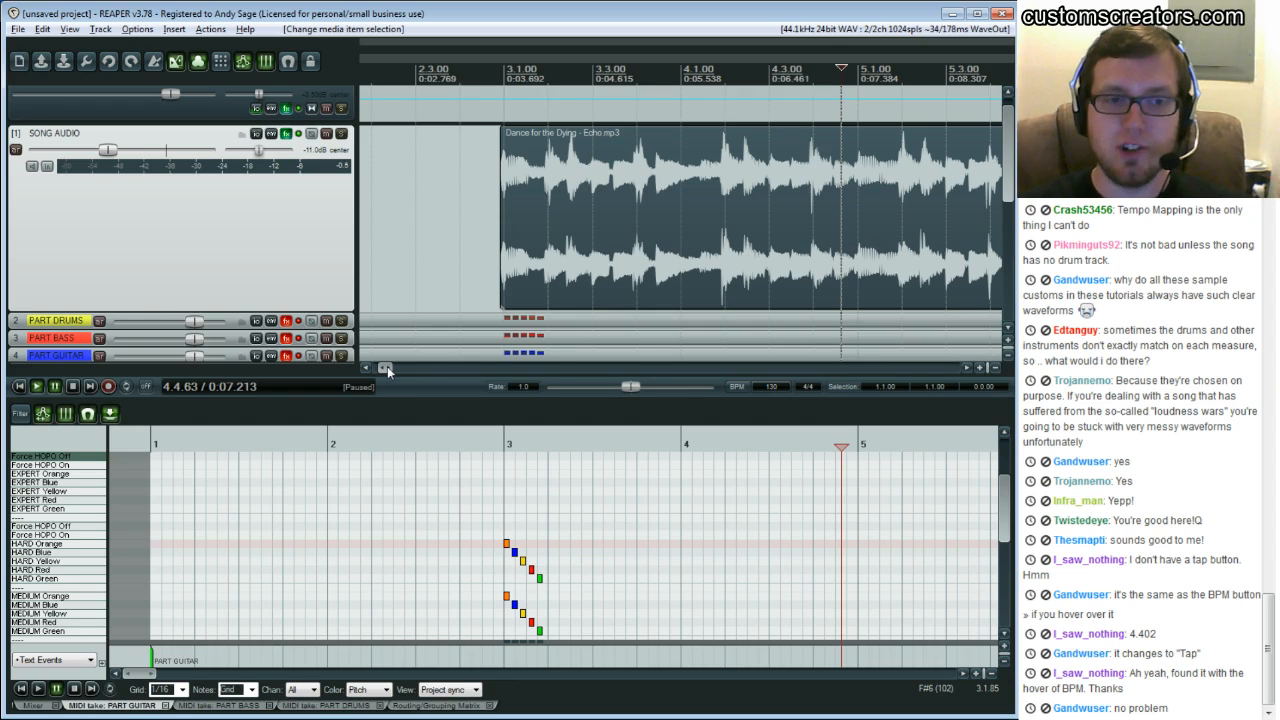
Play the song from several points between bars 5 and 9 to check whether the beats stay on the grid
{"action": "left_click_drag", "start_coordinate": [387, 366], "coordinate": [404, 370]}
{"action": "left_click", "coordinate": [470, 245]}
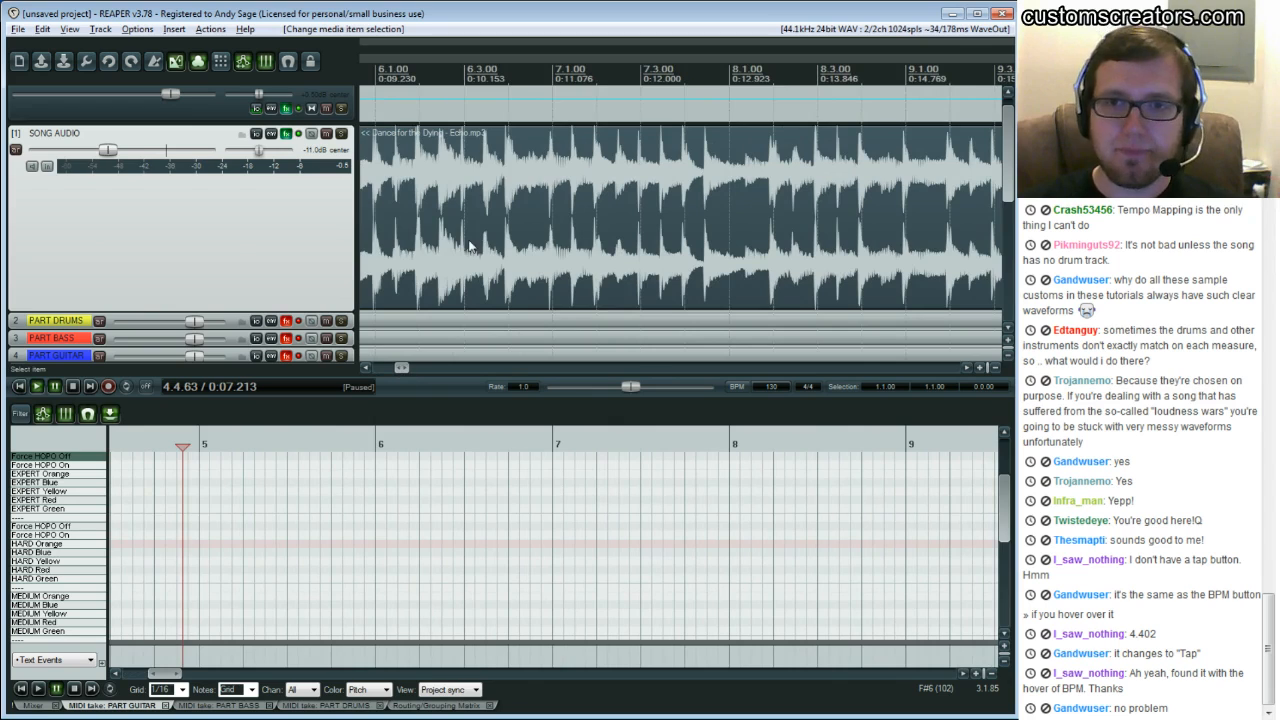
{"action": "key", "text": "space"}
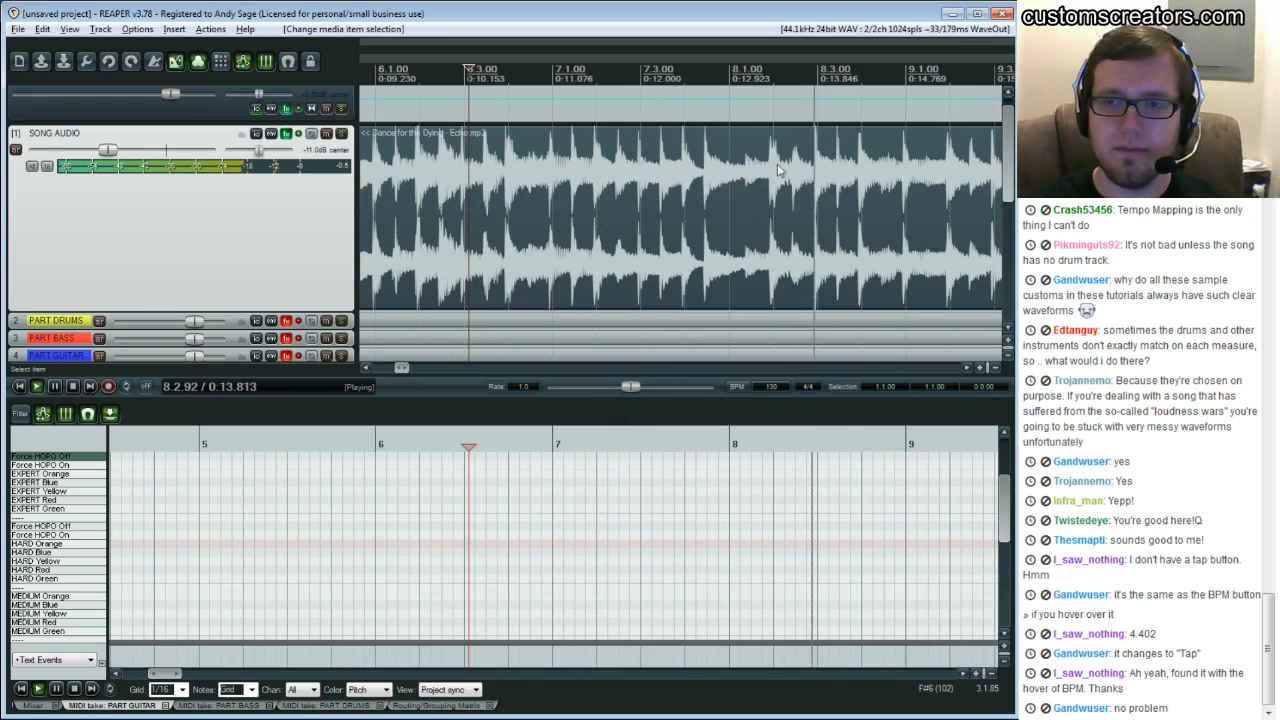
{"action": "key", "text": "ctrl+space"}
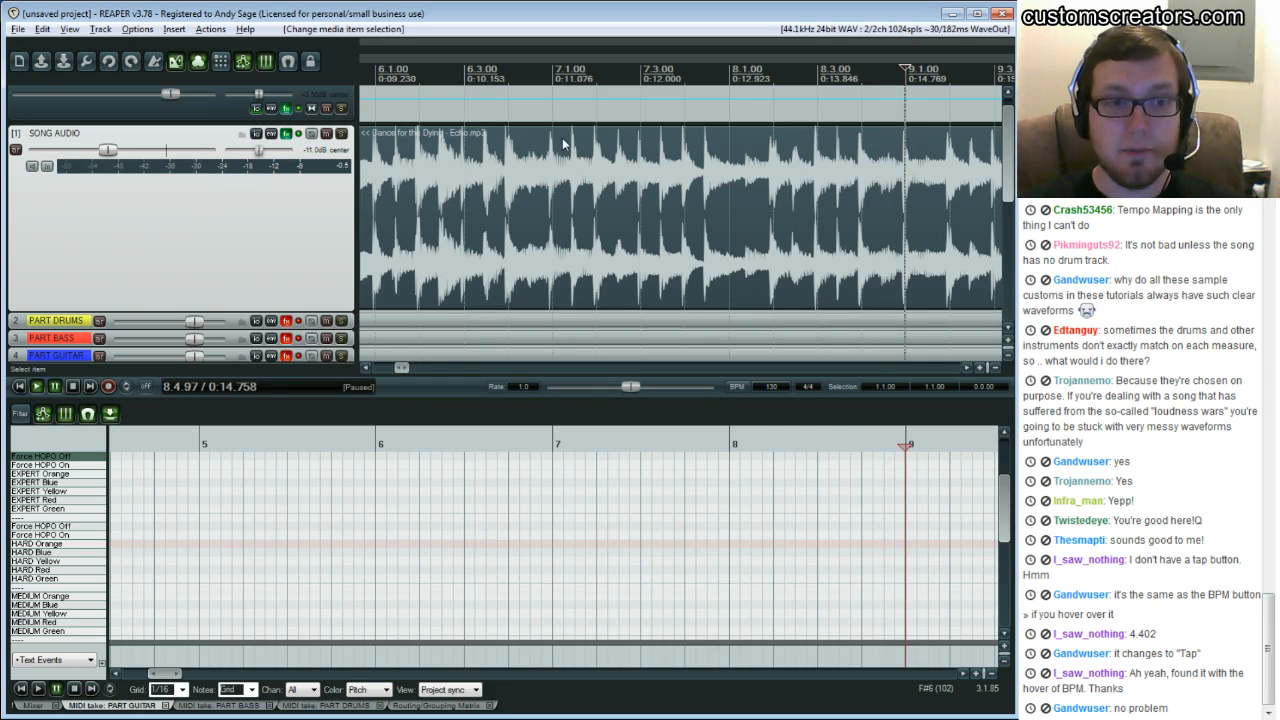
{"action": "left_click", "coordinate": [551, 143]}
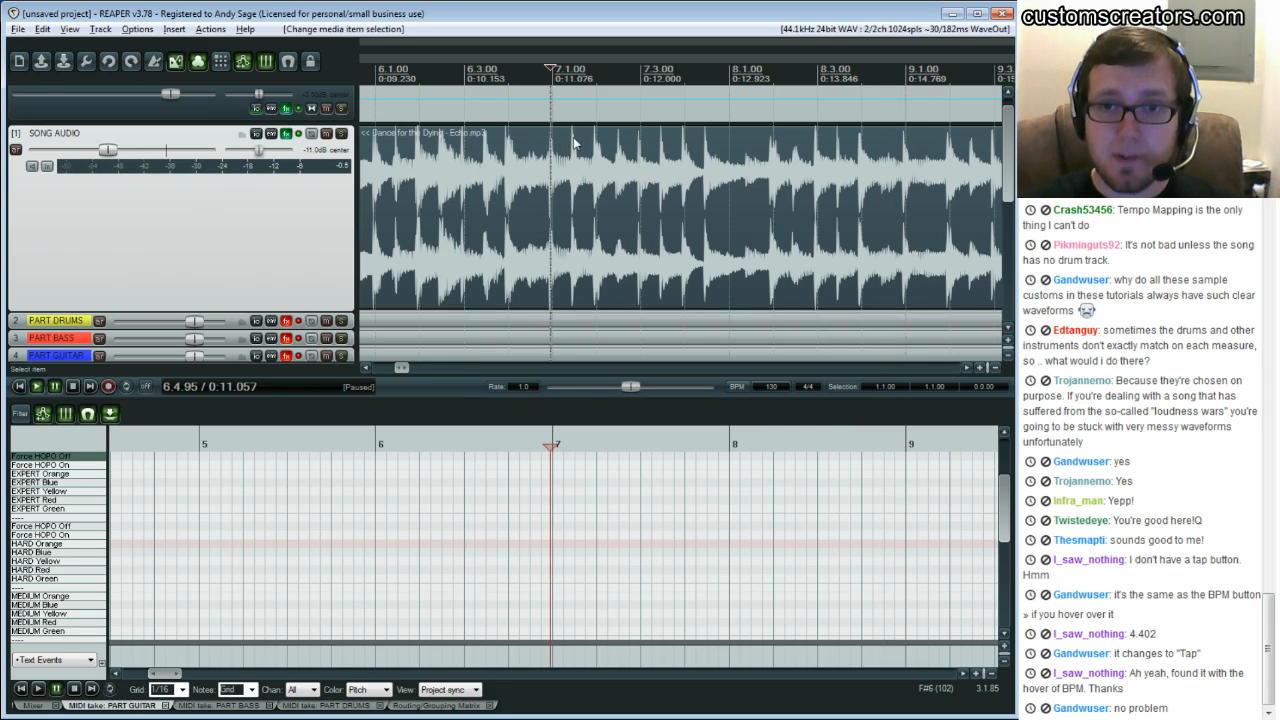
{"action": "left_click", "coordinate": [573, 143]}
{"action": "left_click", "coordinate": [597, 145]}
{"action": "mouse_move", "coordinate": [400, 367]}
{"action": "left_mouse_down"}
{"action": "mouse_move", "coordinate": [388, 367]}
{"action": "mouse_move", "coordinate": [401, 369]}
{"action": "left_mouse_up"}
{"action": "left_click", "coordinate": [586, 170]}
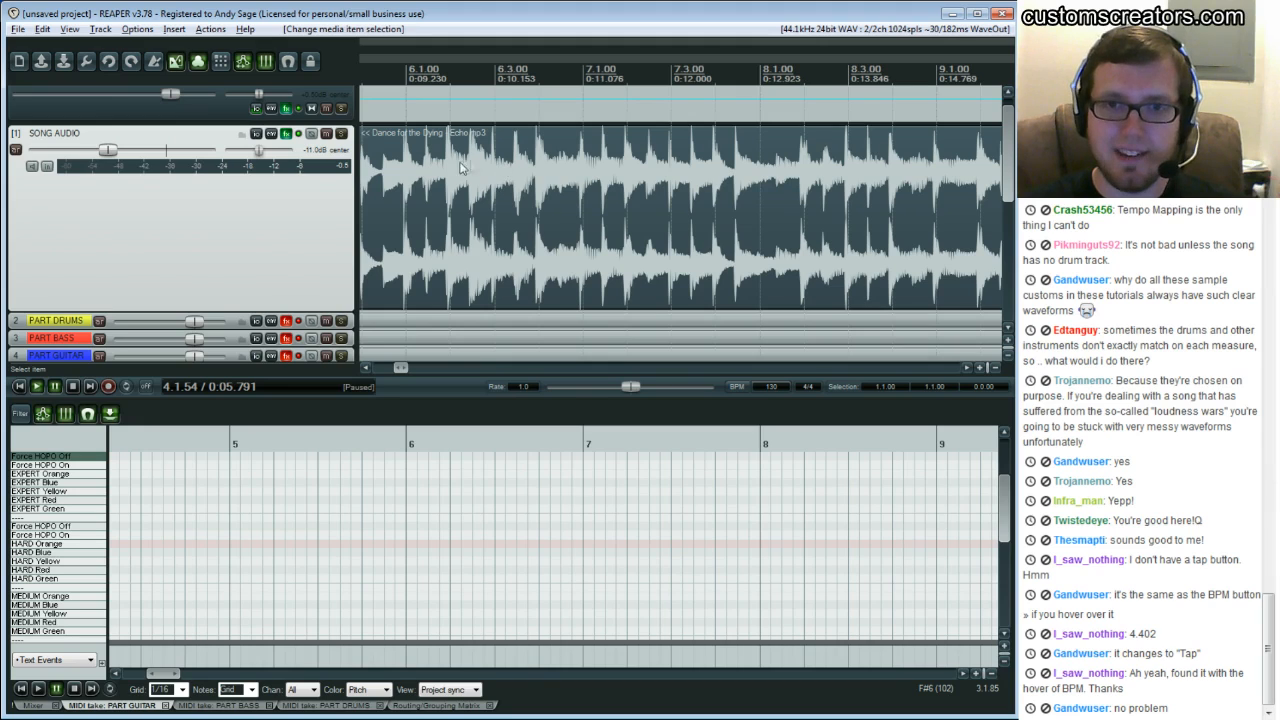
{"action": "left_click", "coordinate": [447, 177]}
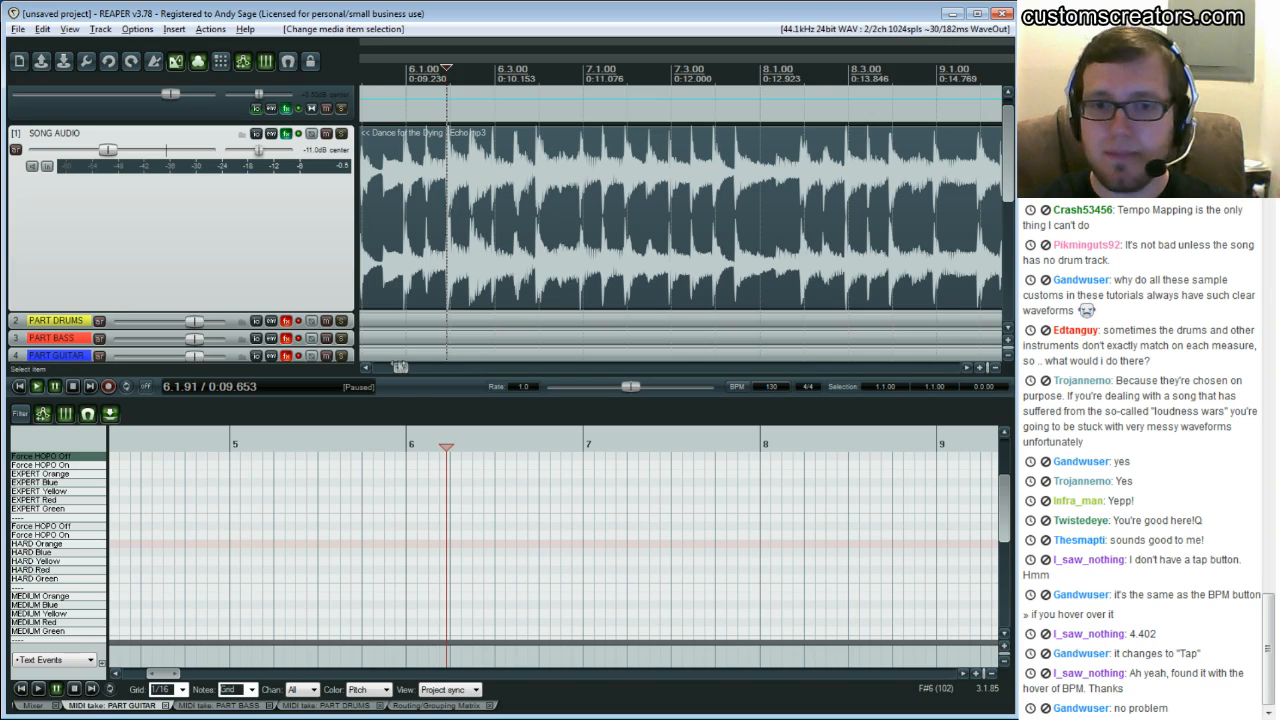
{"action": "left_click_drag", "start_coordinate": [400, 369], "coordinate": [383, 374]}
{"action": "left_click", "coordinate": [501, 195]}
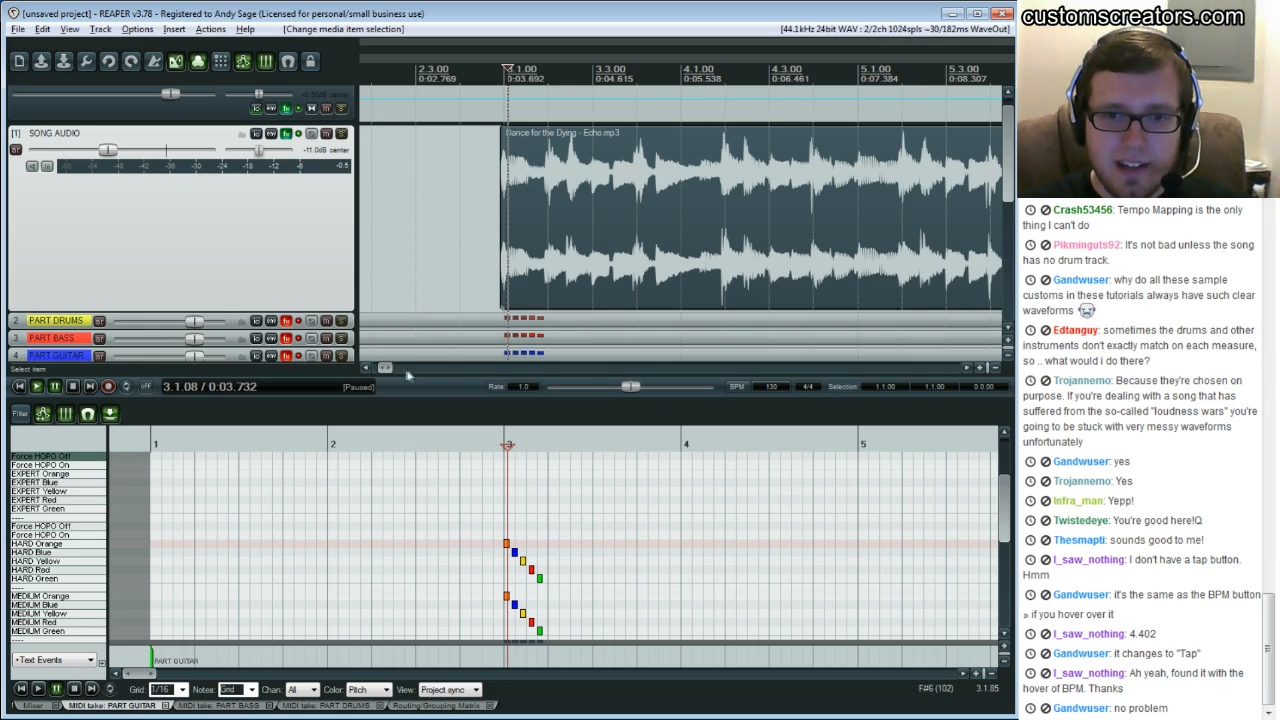
Enlarge the SONG AUDIO track's height so its waveform is easier to read
{"action": "scroll", "coordinate": [385, 367], "scroll_direction": "up", "scroll_amount": 5}
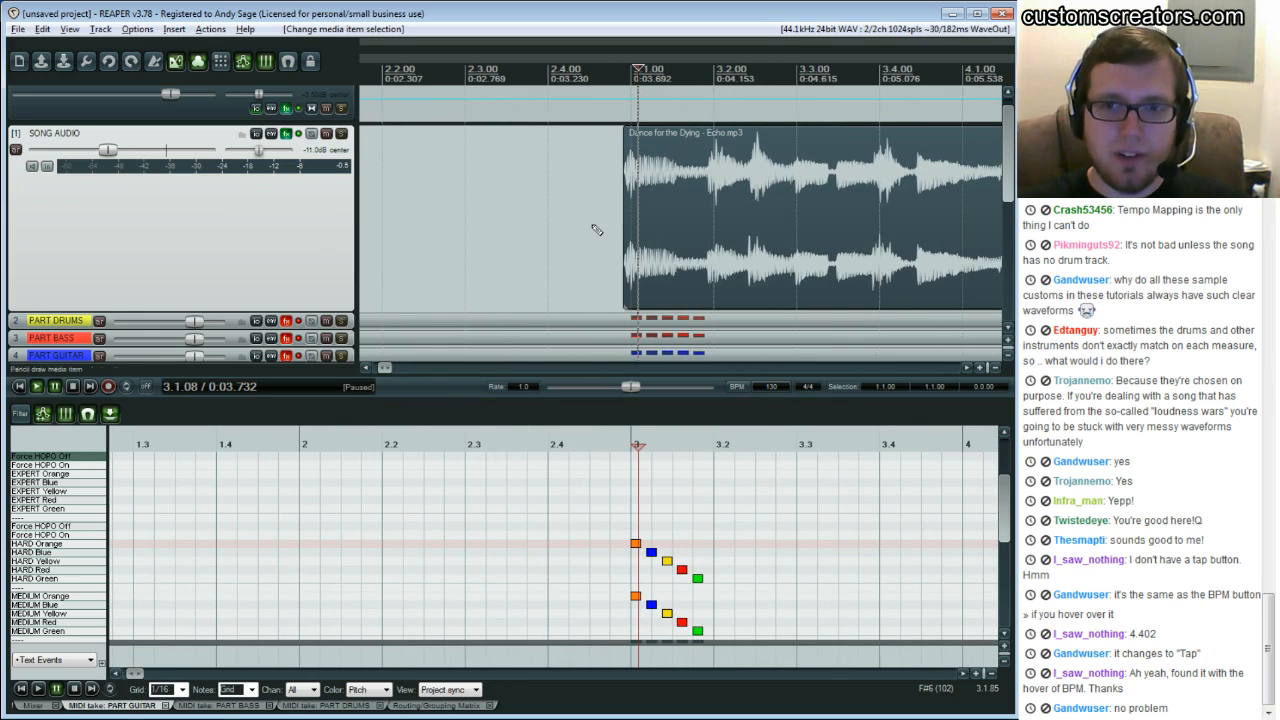
{"action": "scroll", "coordinate": [593, 226], "scroll_direction": "up", "scroll_amount": 2}
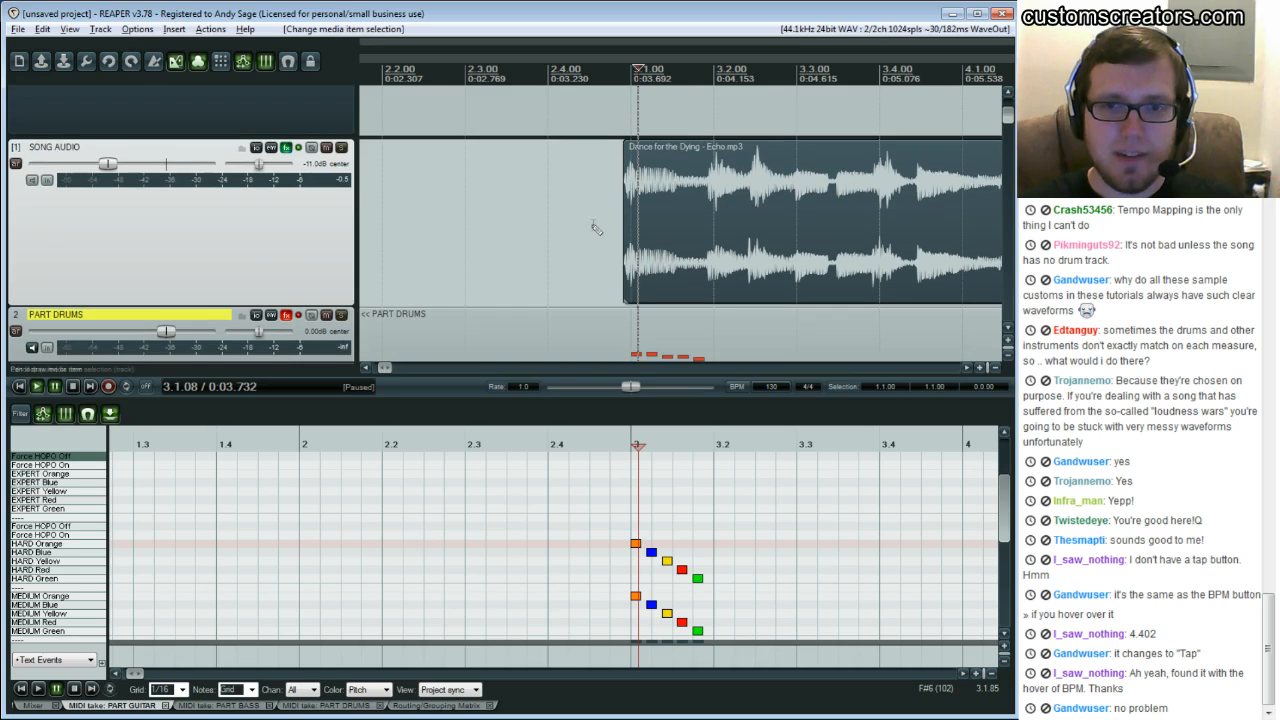
{"action": "scroll", "coordinate": [596, 228], "scroll_direction": "down", "scroll_amount": 2}
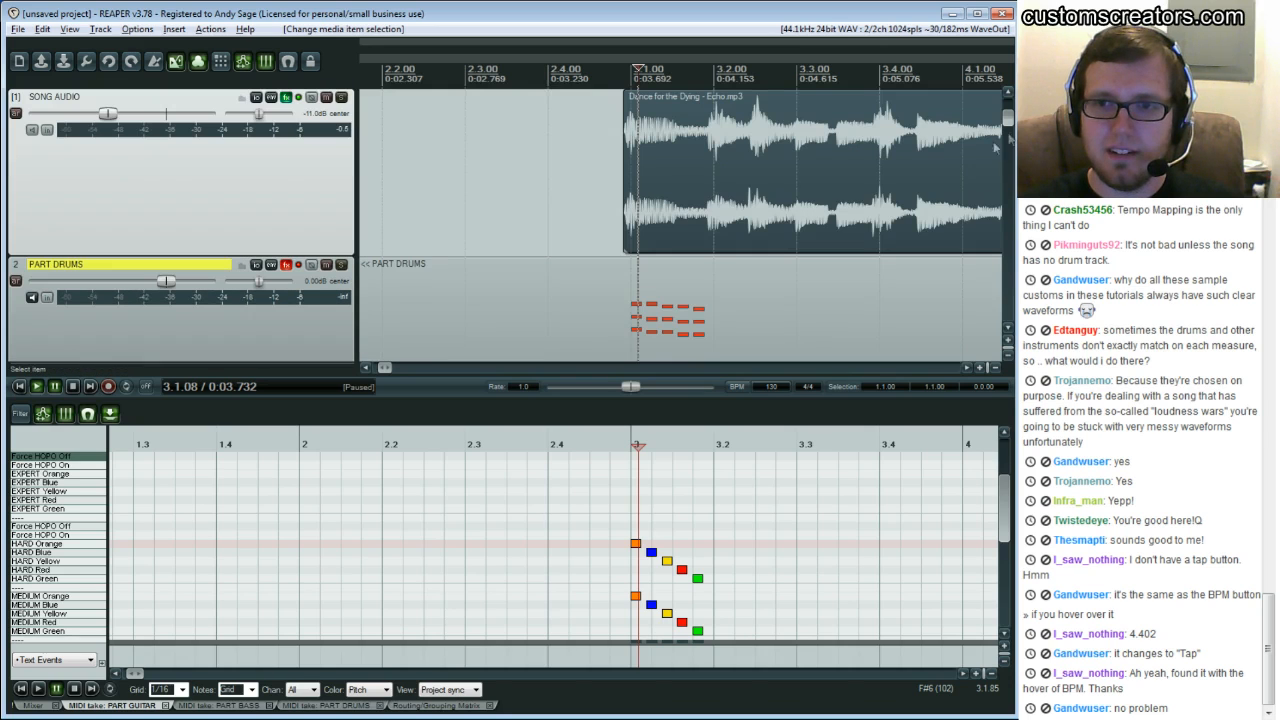
{"action": "left_click", "coordinate": [1009, 356]}
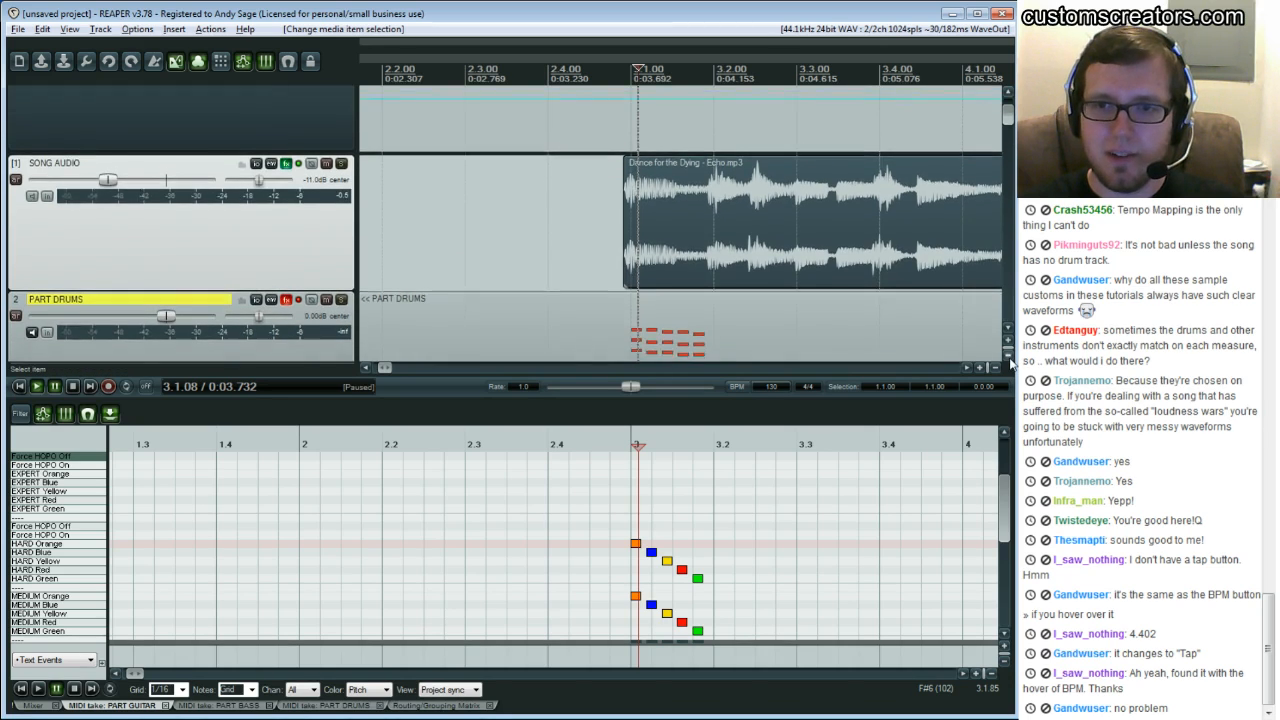
{"action": "left_click", "coordinate": [1009, 357]}
{"action": "scroll", "coordinate": [886, 294], "scroll_direction": "down", "scroll_amount": 5}
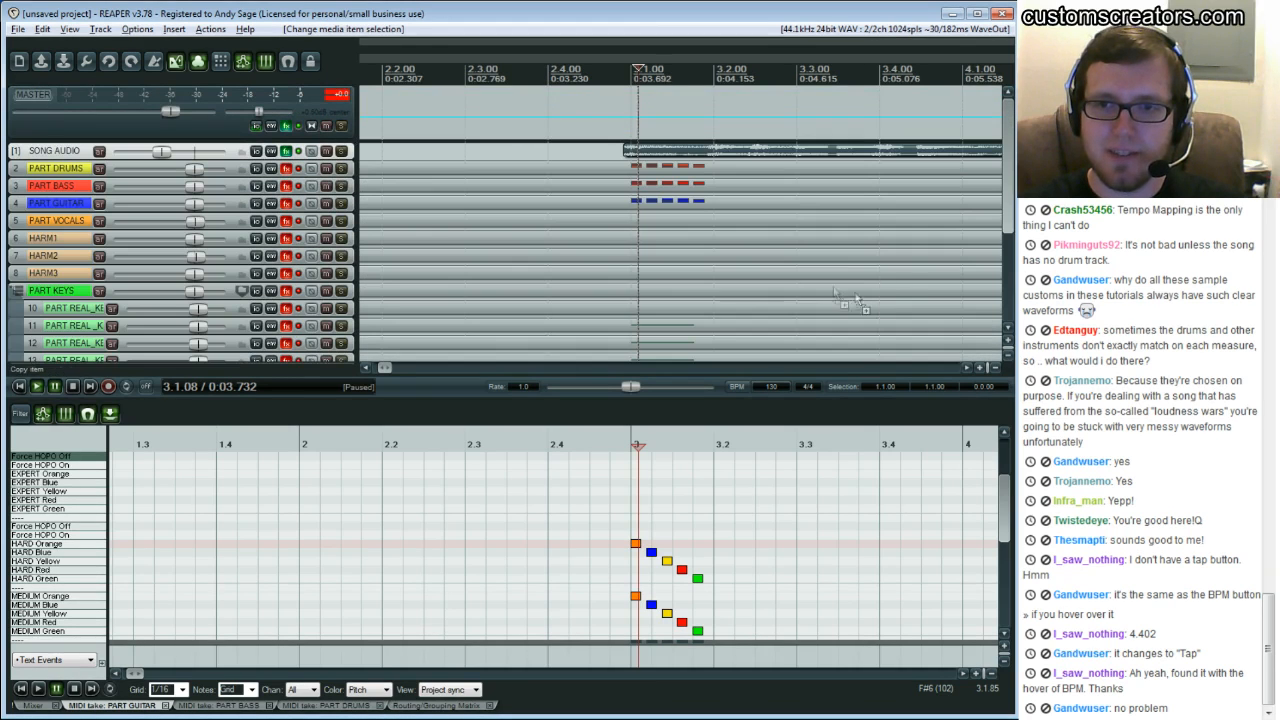
{"action": "left_click", "coordinate": [108, 152]}
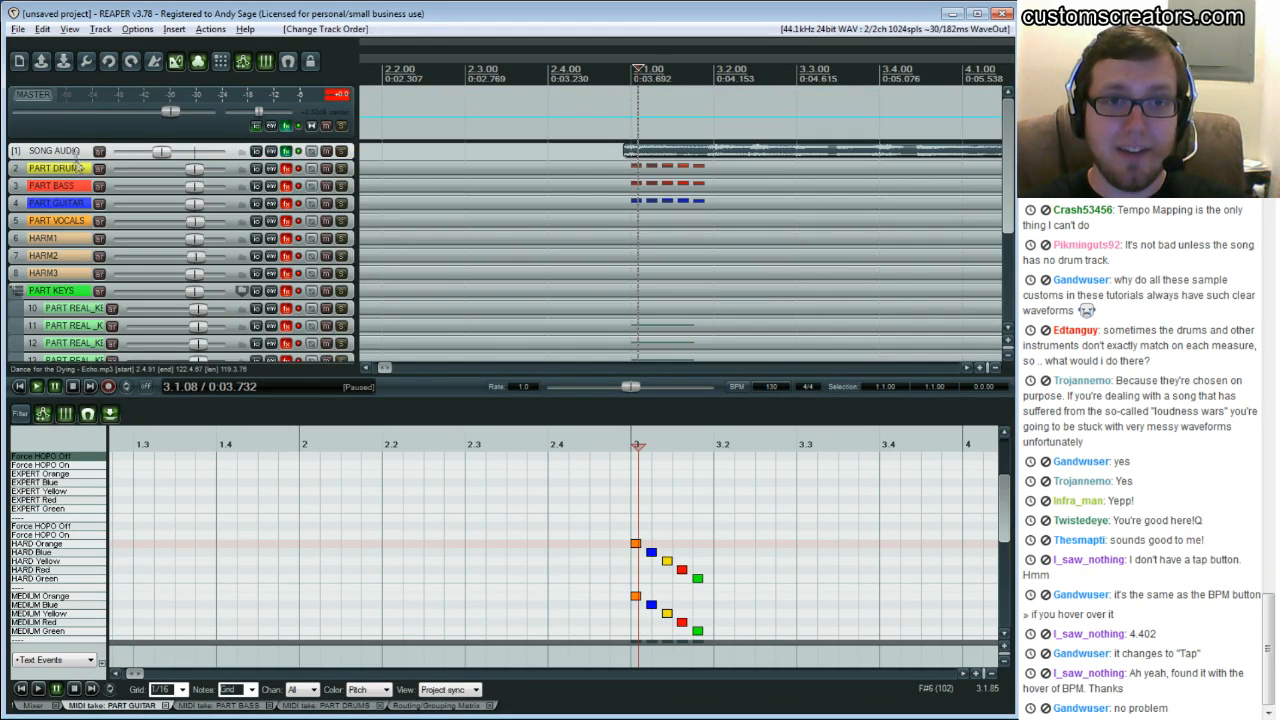
{"action": "left_click_drag", "start_coordinate": [74, 159], "coordinate": [90, 322]}
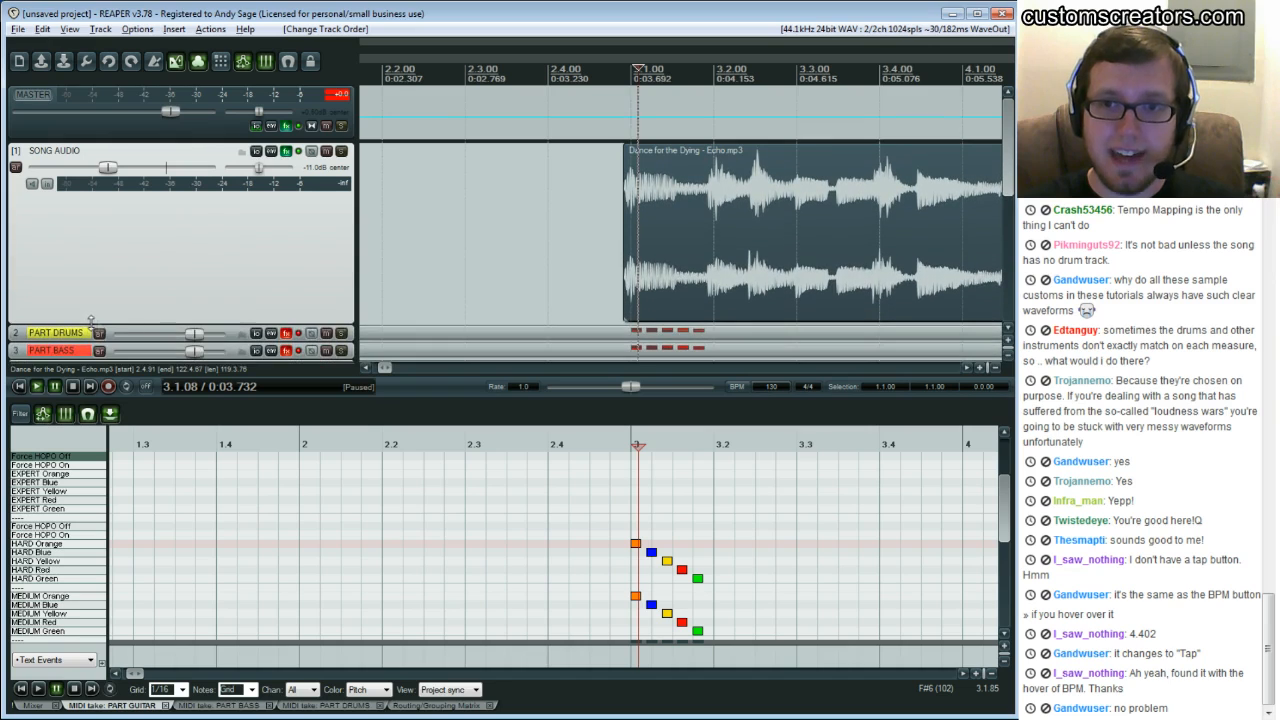
Move the click items on the COUNTIN track onto beats 2.1, 2.2 and 2.3 before the song starts
{"action": "left_click", "coordinate": [584, 252]}
{"action": "left_click_drag", "start_coordinate": [388, 368], "coordinate": [386, 369]}
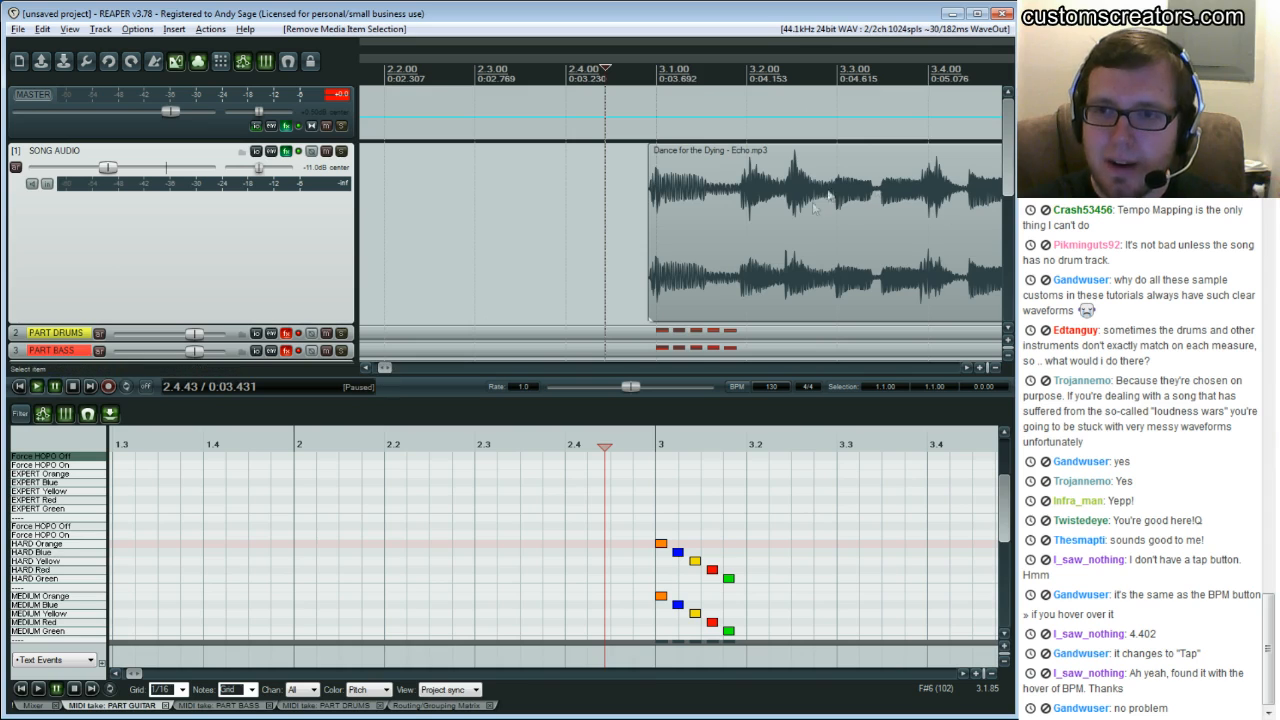
{"action": "left_click_drag", "start_coordinate": [966, 366], "coordinate": [966, 366]}
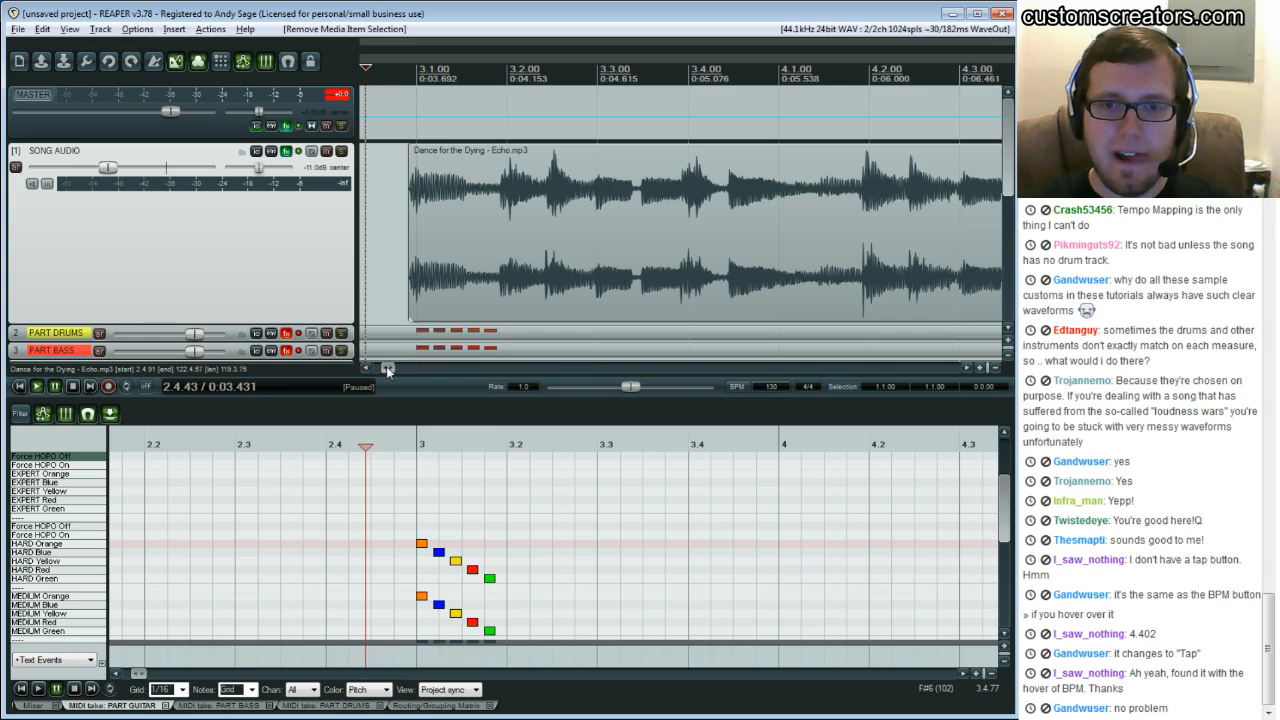
{"action": "left_click_drag", "start_coordinate": [386, 366], "coordinate": [374, 366]}
{"action": "scroll", "coordinate": [429, 218], "scroll_direction": "down", "scroll_amount": 5}
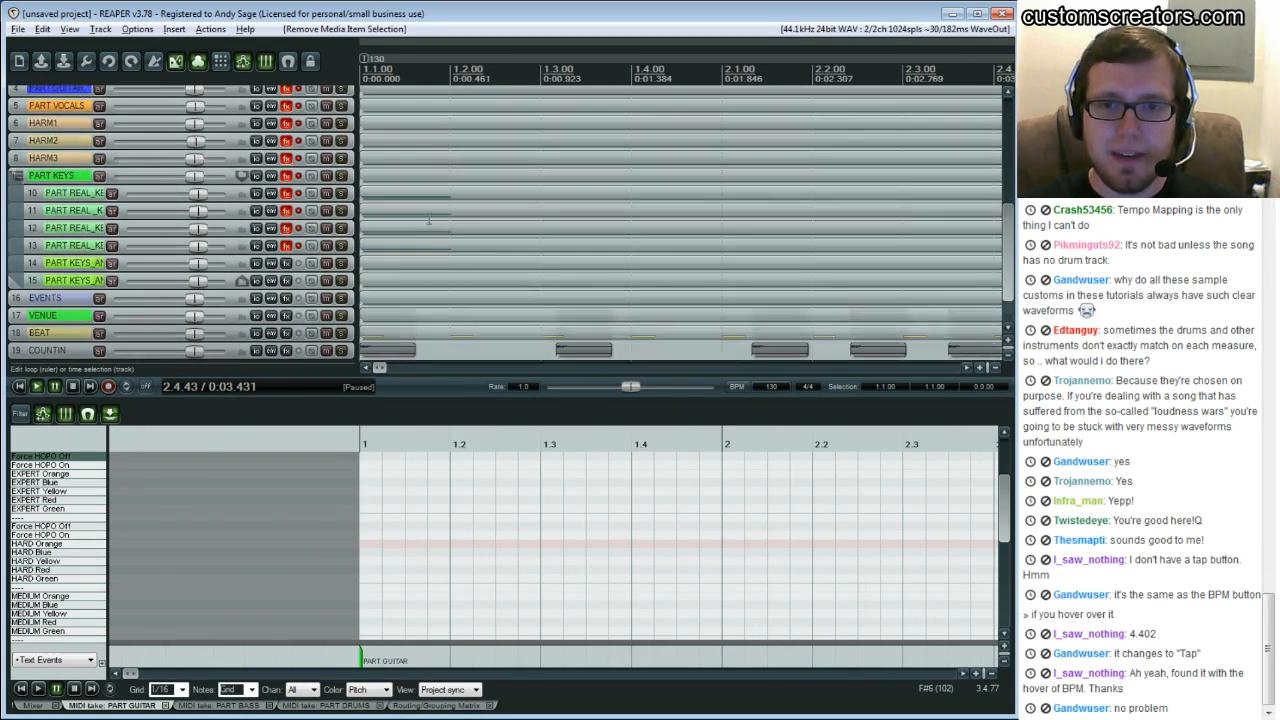
{"action": "scroll", "coordinate": [429, 218], "scroll_direction": "down", "scroll_amount": 3}
{"action": "left_click_drag", "start_coordinate": [578, 309], "coordinate": [572, 310]}
{"action": "left_click", "coordinate": [783, 304]}
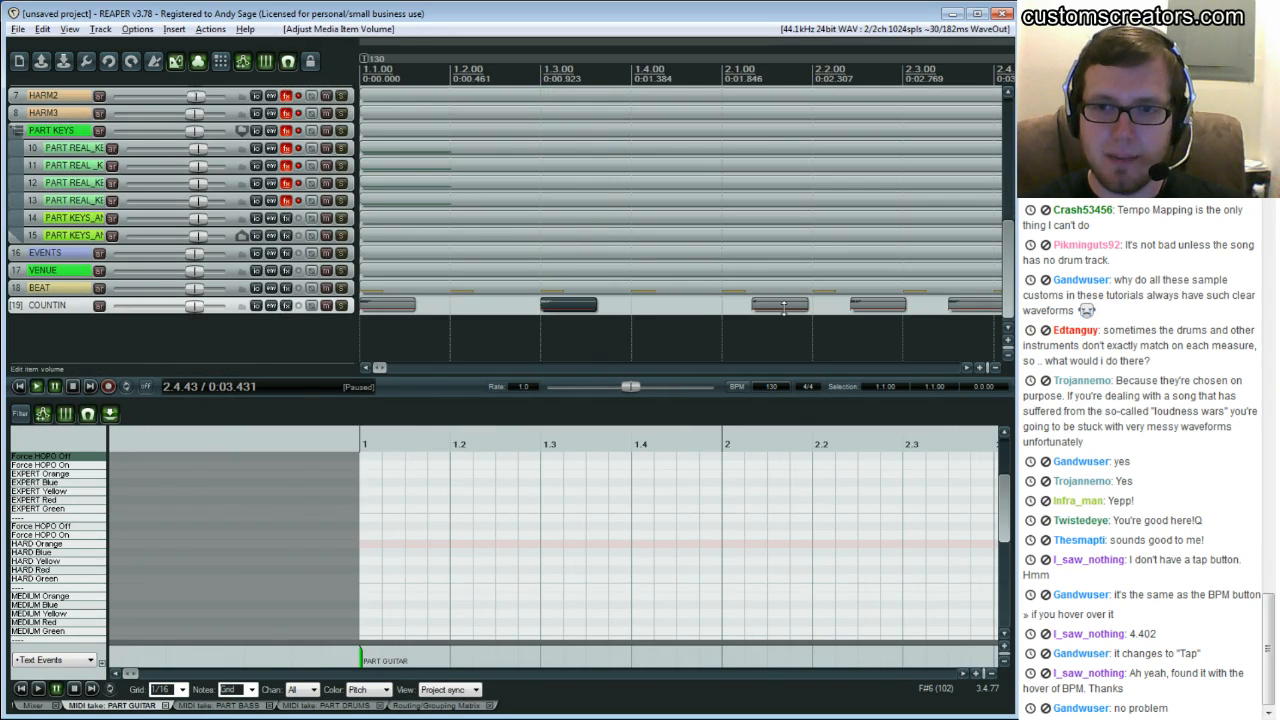
{"action": "left_click_drag", "start_coordinate": [784, 306], "coordinate": [754, 306]}
{"action": "left_click_drag", "start_coordinate": [872, 306], "coordinate": [856, 306]}
{"action": "left_click_drag", "start_coordinate": [967, 305], "coordinate": [881, 311]}
{"action": "left_click", "coordinate": [968, 367]}
{"action": "left_click", "coordinate": [968, 367]}
{"action": "left_click_drag", "start_coordinate": [379, 368], "coordinate": [371, 367]}
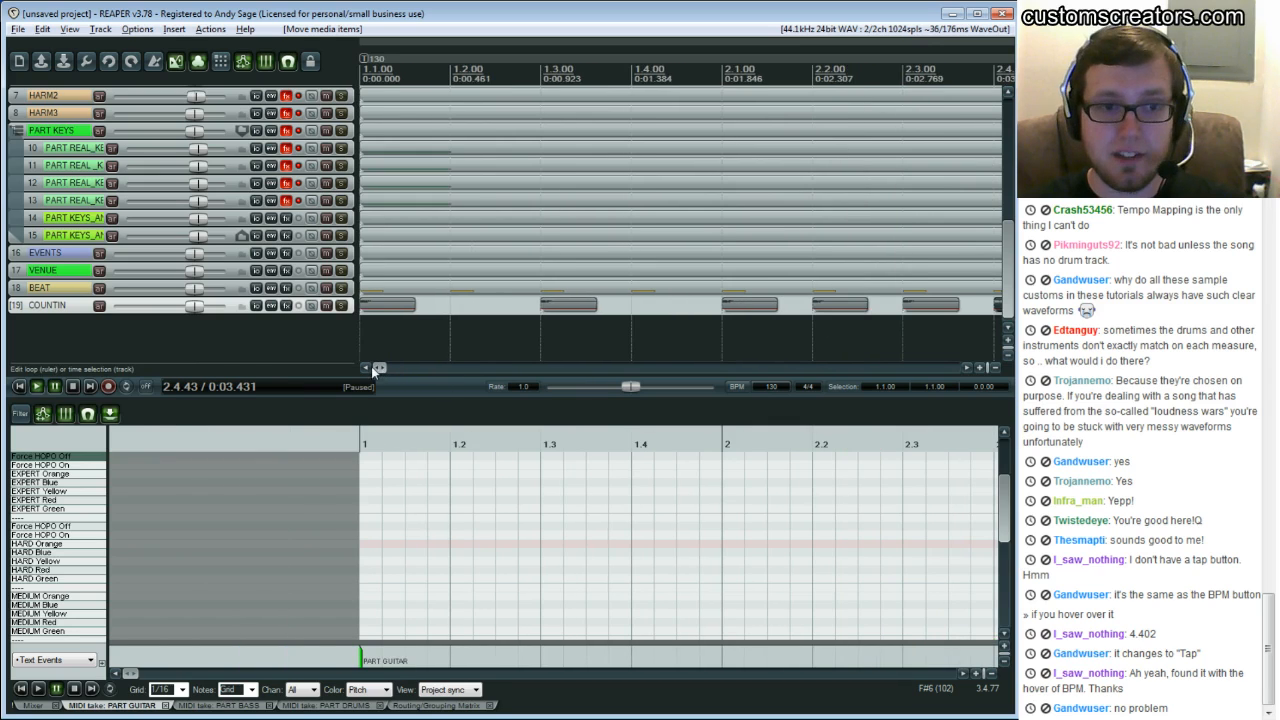
Play the project from the start to hear the count-in leading into the song
{"action": "left_click", "coordinate": [20, 386]}
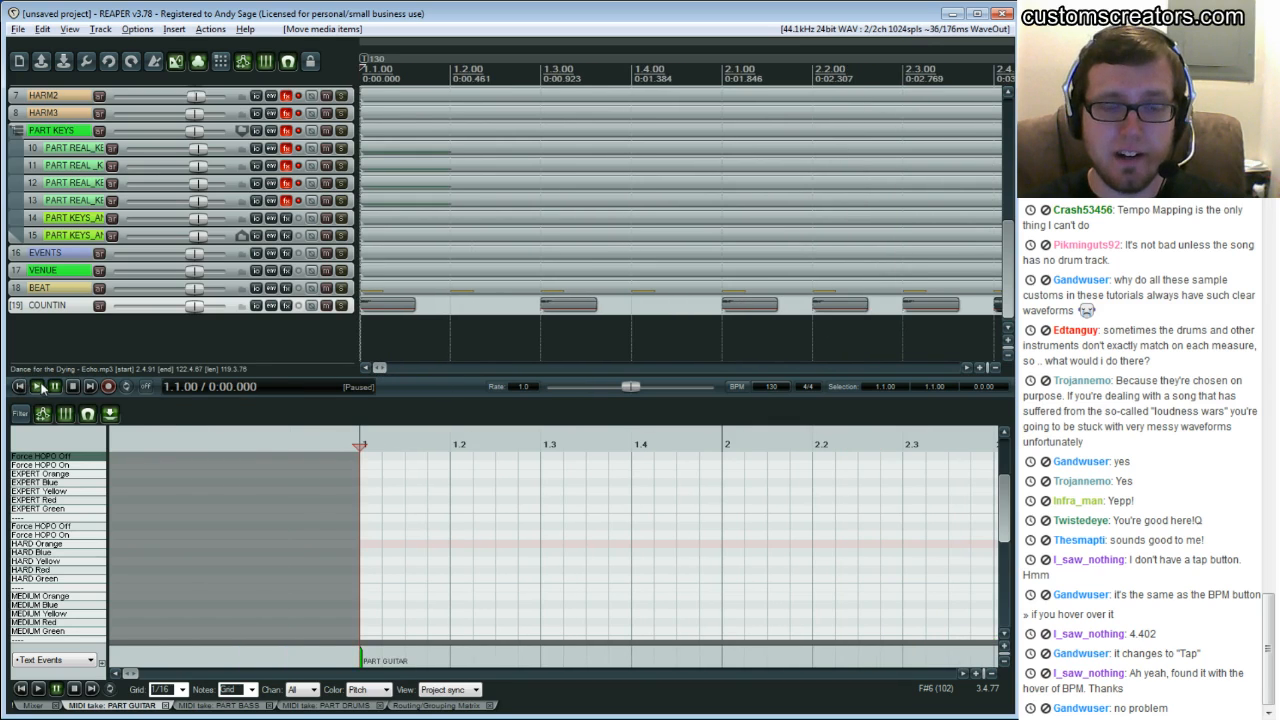
{"action": "left_click", "coordinate": [38, 387]}
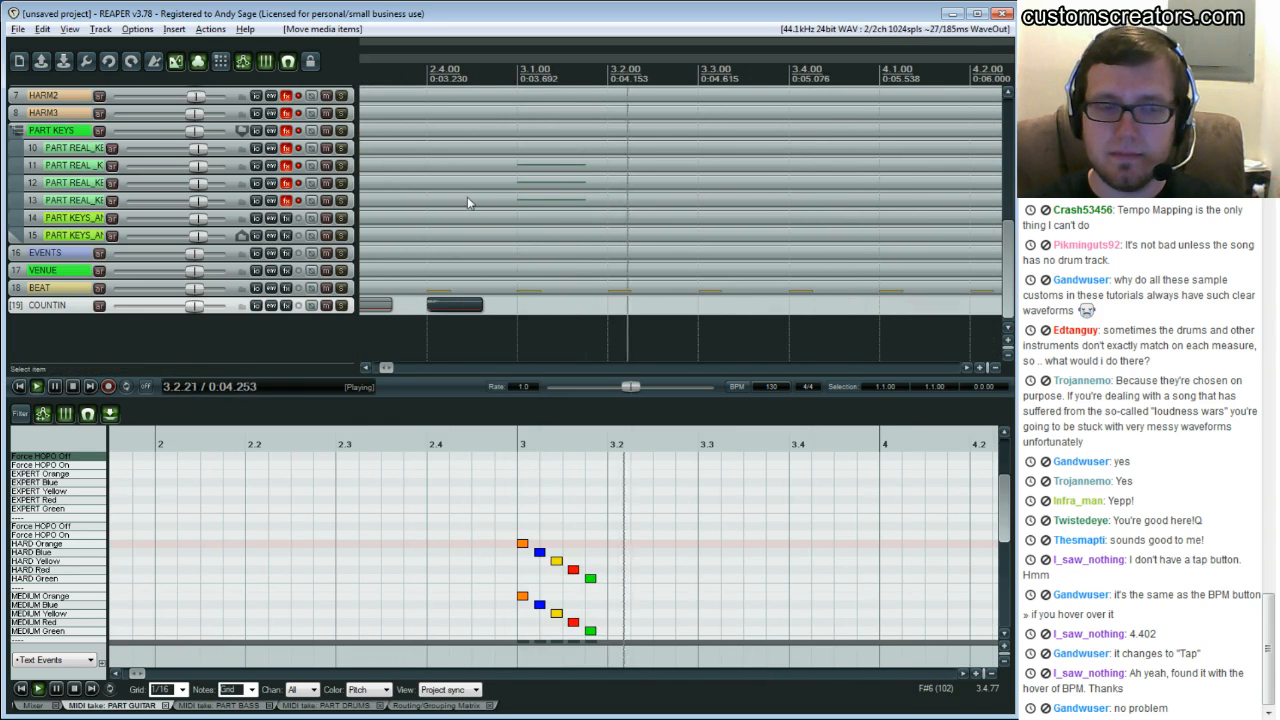
{"action": "key", "text": "ctrl+space"}
{"action": "scroll", "coordinate": [481, 220], "scroll_direction": "up", "scroll_amount": 4}
{"action": "scroll", "coordinate": [481, 226], "scroll_direction": "up", "scroll_amount": 5}
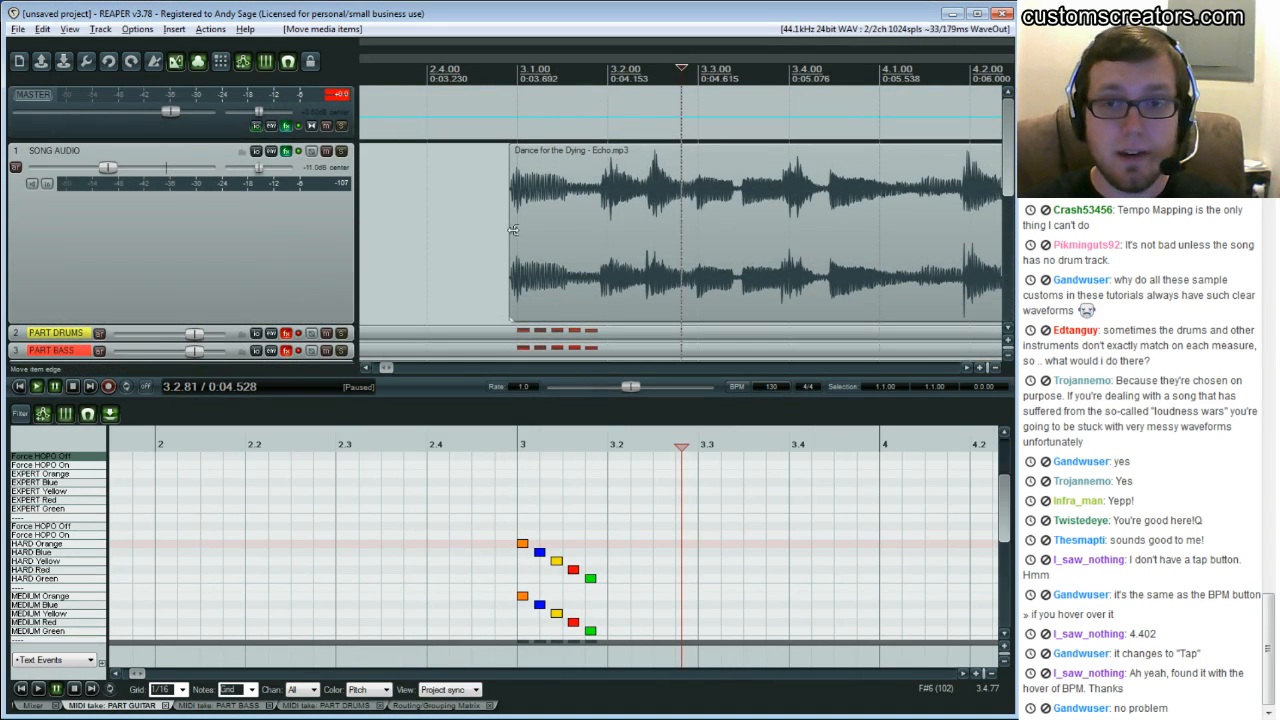
Play the song from just before bar 3 to hear where the audio starts against the grid
{"action": "left_click", "coordinate": [517, 174]}
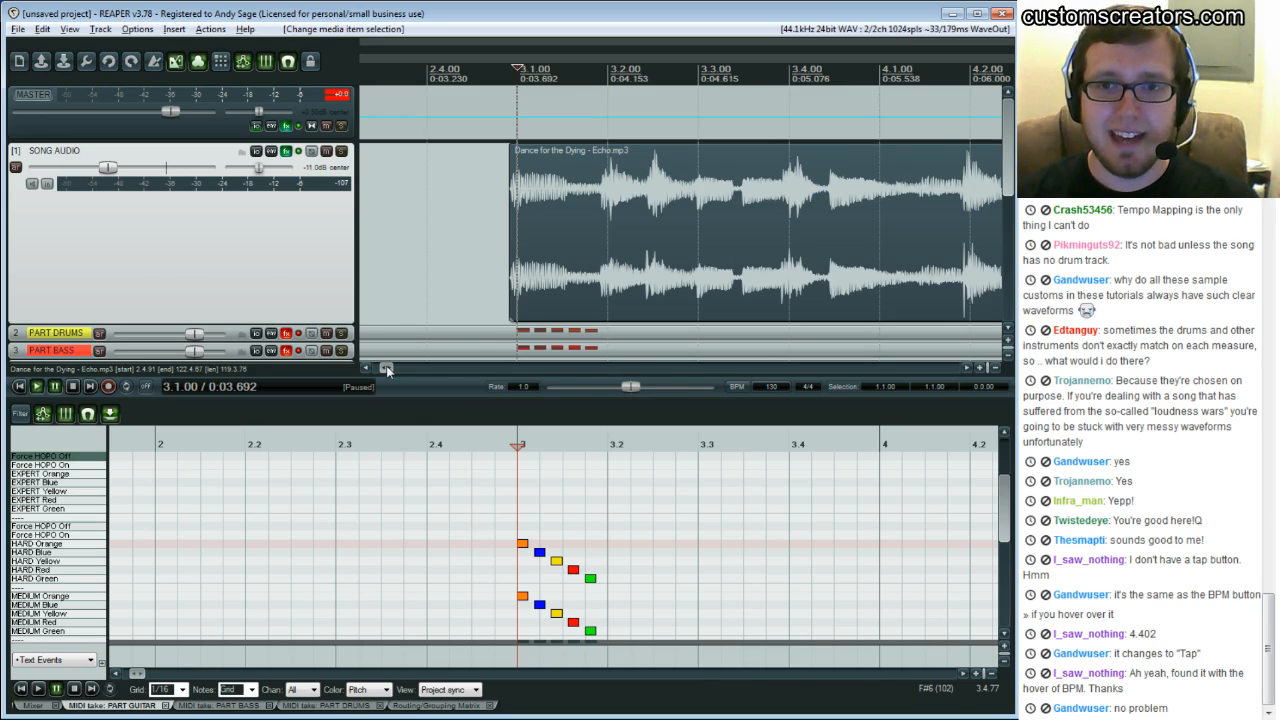
{"action": "left_click_drag", "start_coordinate": [387, 370], "coordinate": [600, 368]}
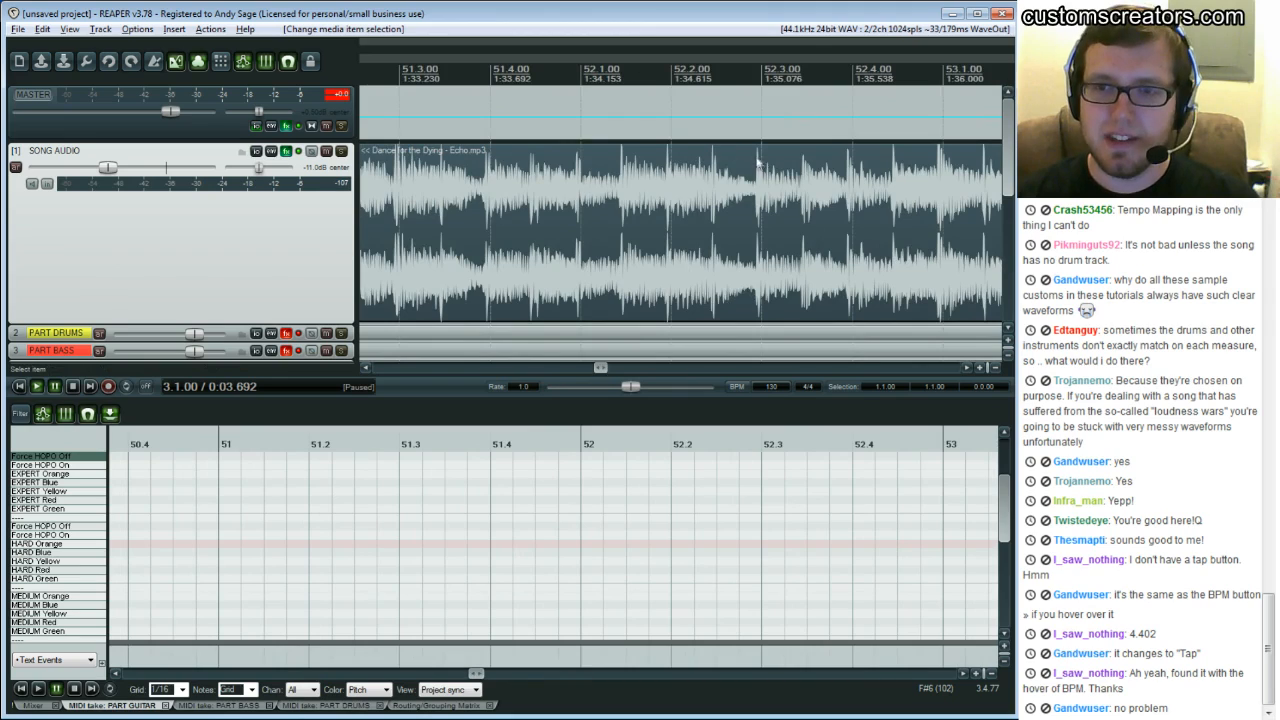
{"action": "left_click_drag", "start_coordinate": [600, 367], "coordinate": [395, 373]}
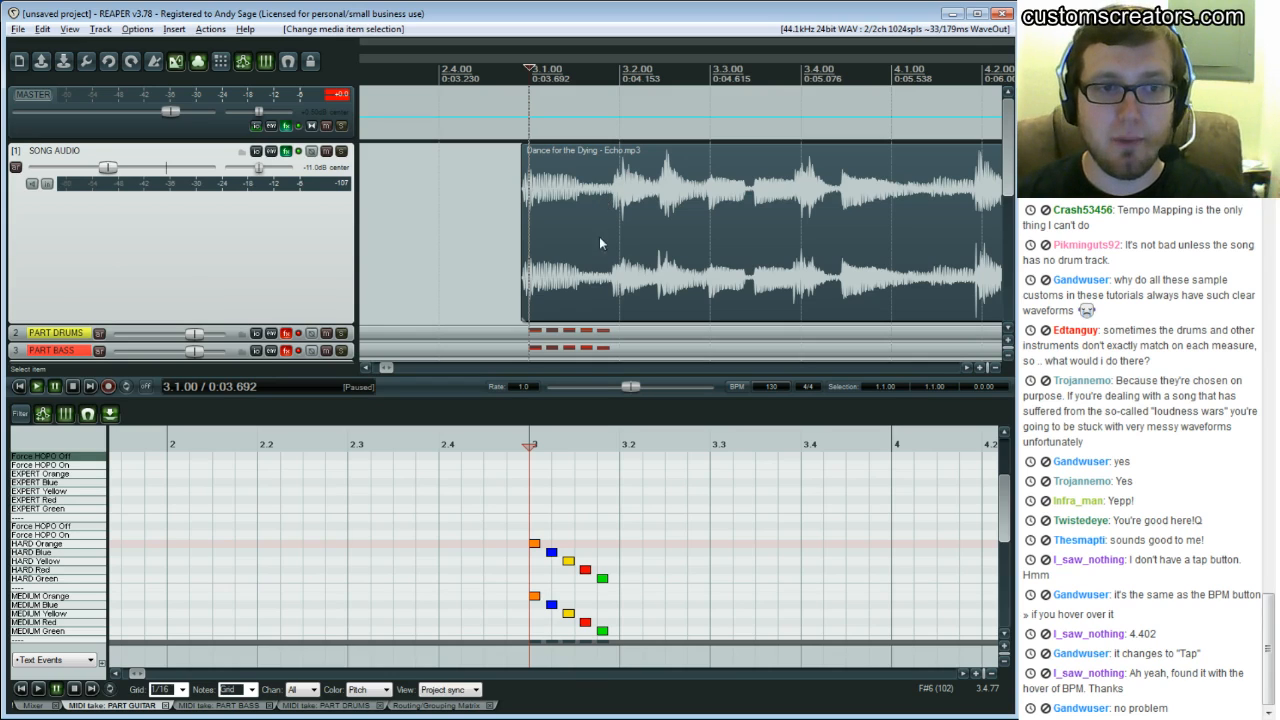
{"action": "left_click", "coordinate": [967, 370]}
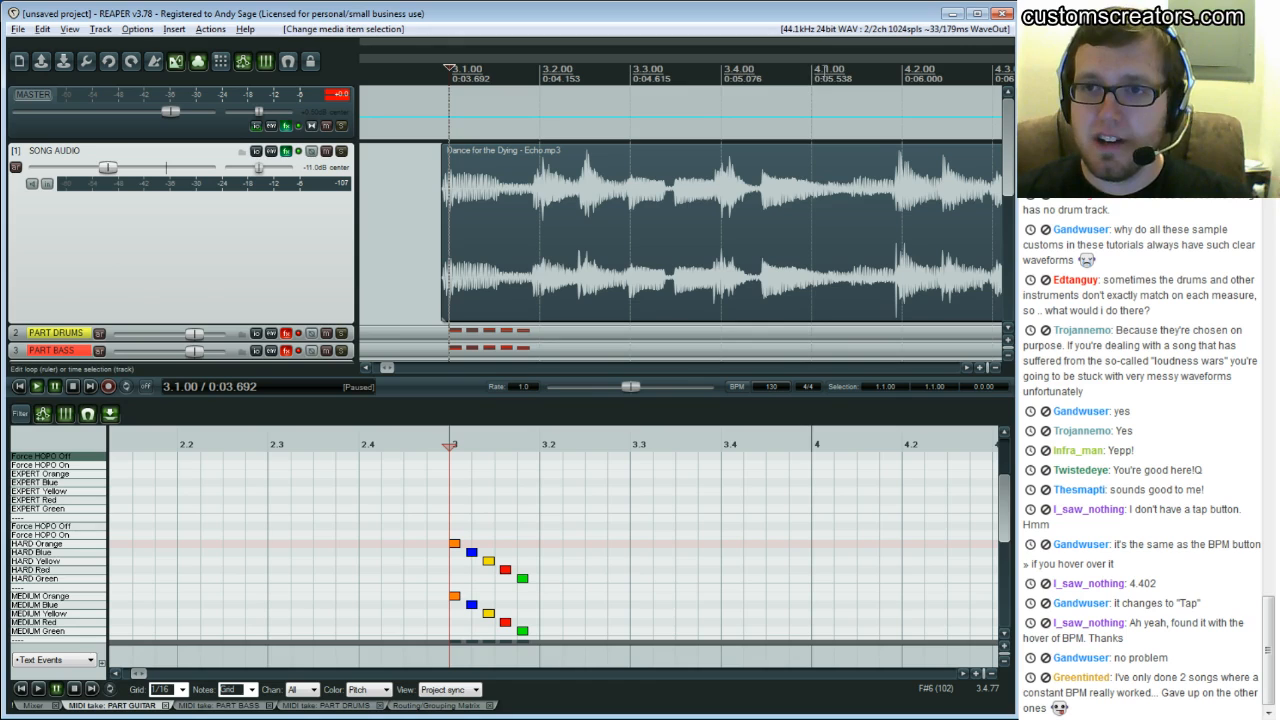
{"action": "left_click", "coordinate": [414, 170]}
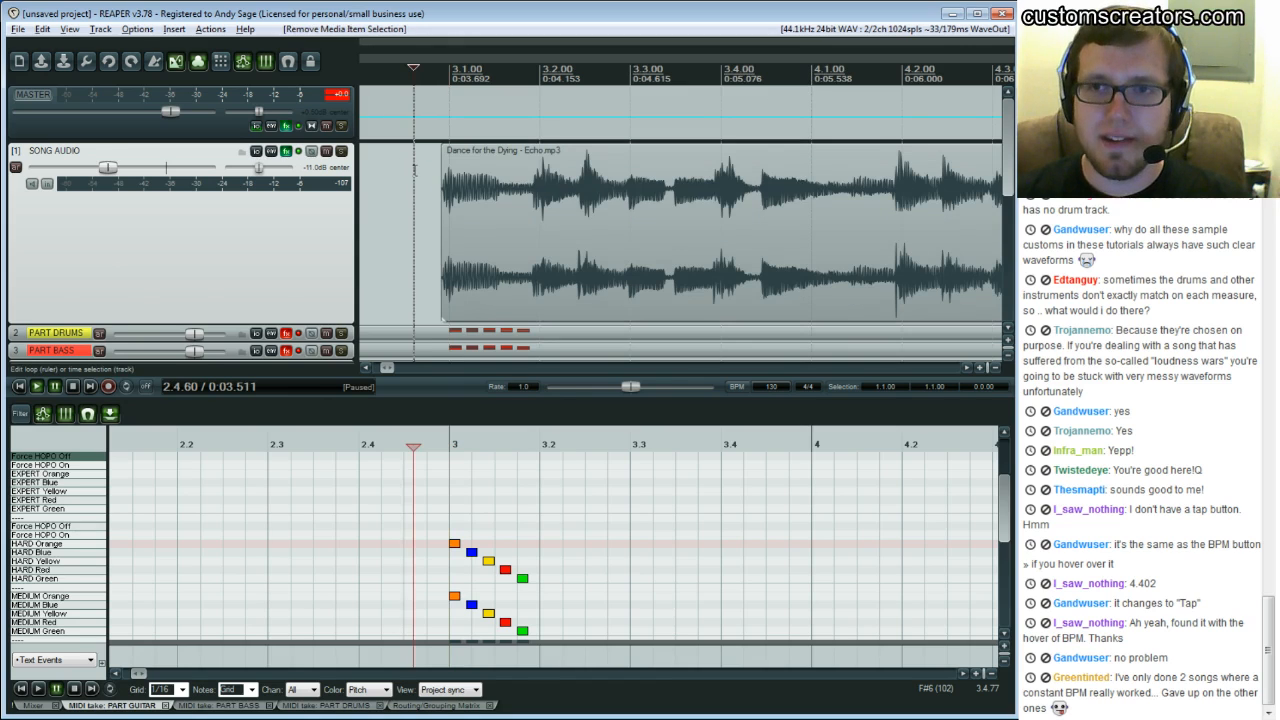
{"action": "key", "text": "space"}
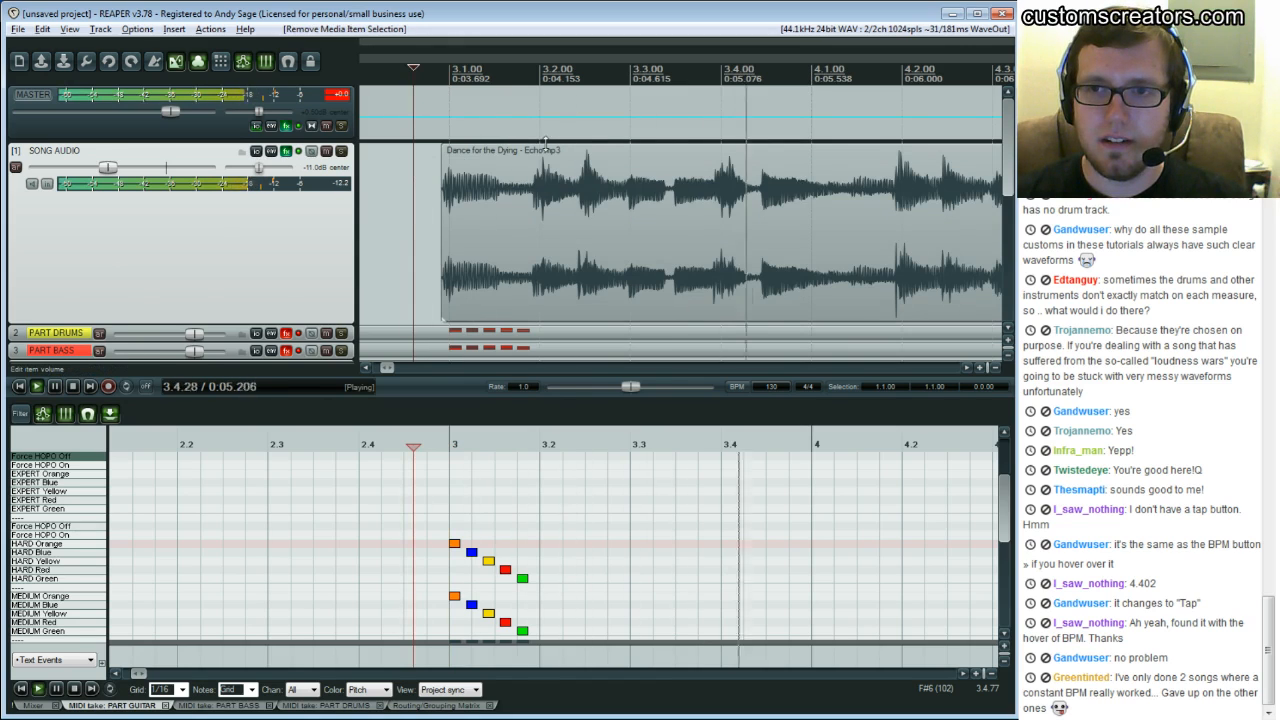
{"action": "key", "text": "space"}
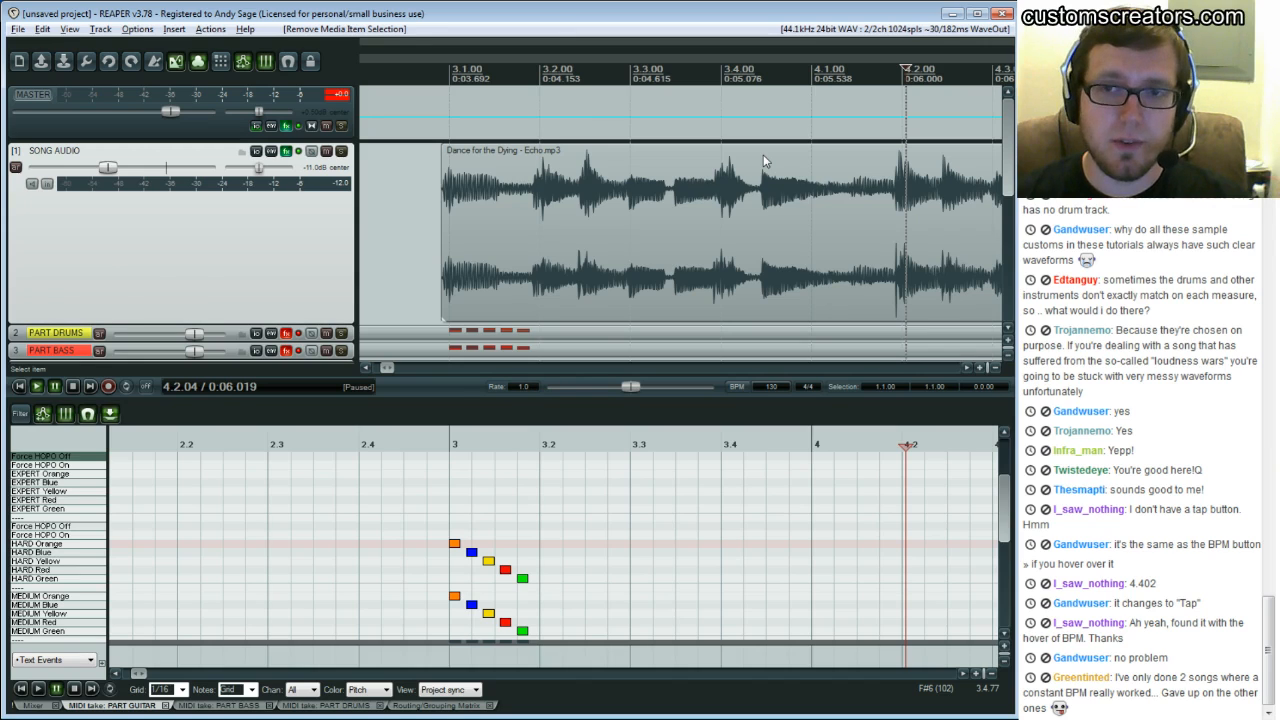
{"action": "left_click", "coordinate": [412, 172]}
{"action": "key", "text": "space"}
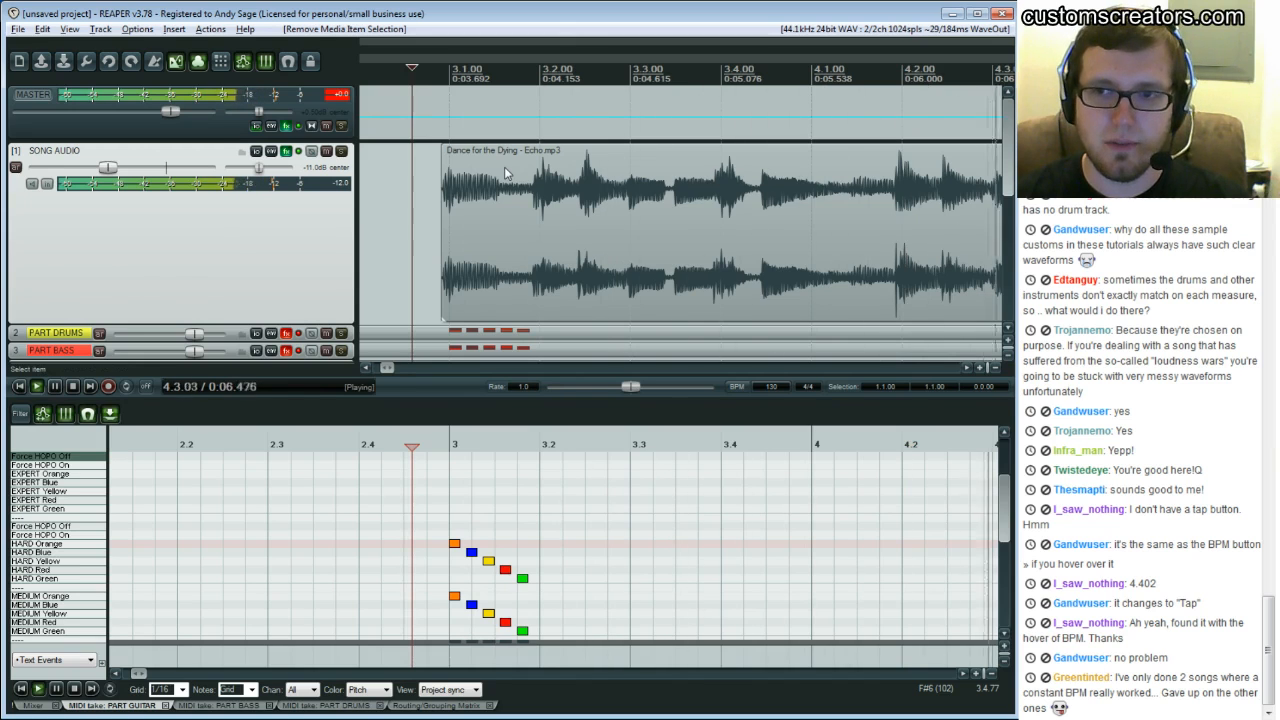
Zoom and scroll the arrange view to bar 4 of the song audio
{"action": "key", "text": "ctrl+space"}
{"action": "left_click", "coordinate": [367, 369]}
{"action": "left_click", "coordinate": [367, 369]}
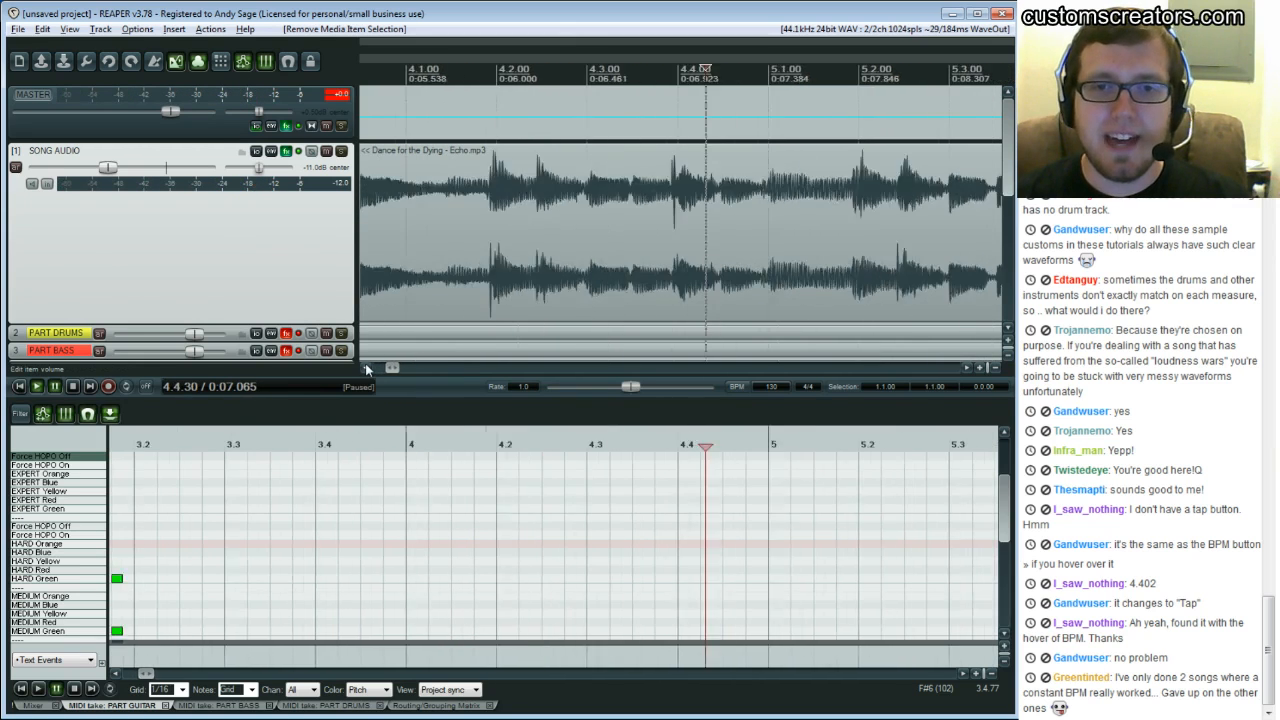
{"action": "left_click", "coordinate": [367, 369]}
{"action": "left_click", "coordinate": [367, 369]}
{"action": "left_click", "coordinate": [367, 369]}
{"action": "left_click", "coordinate": [367, 369]}
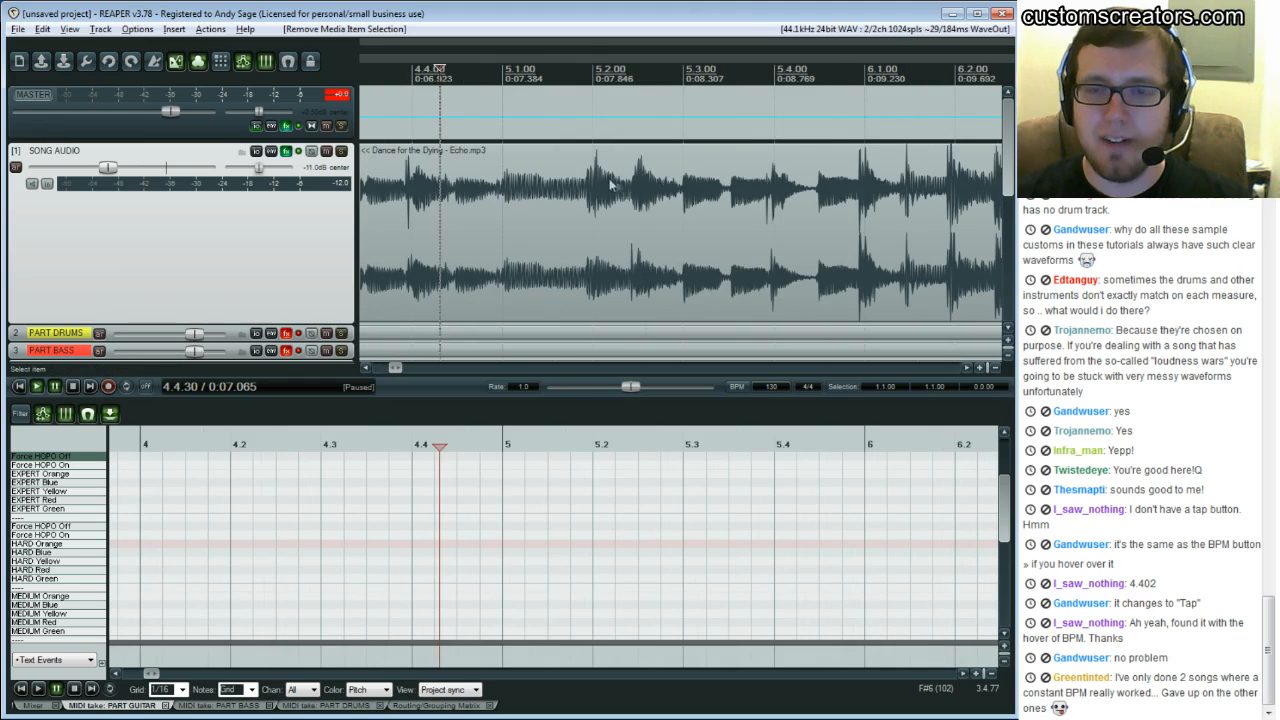
{"action": "left_click_drag", "start_coordinate": [396, 368], "coordinate": [389, 367]}
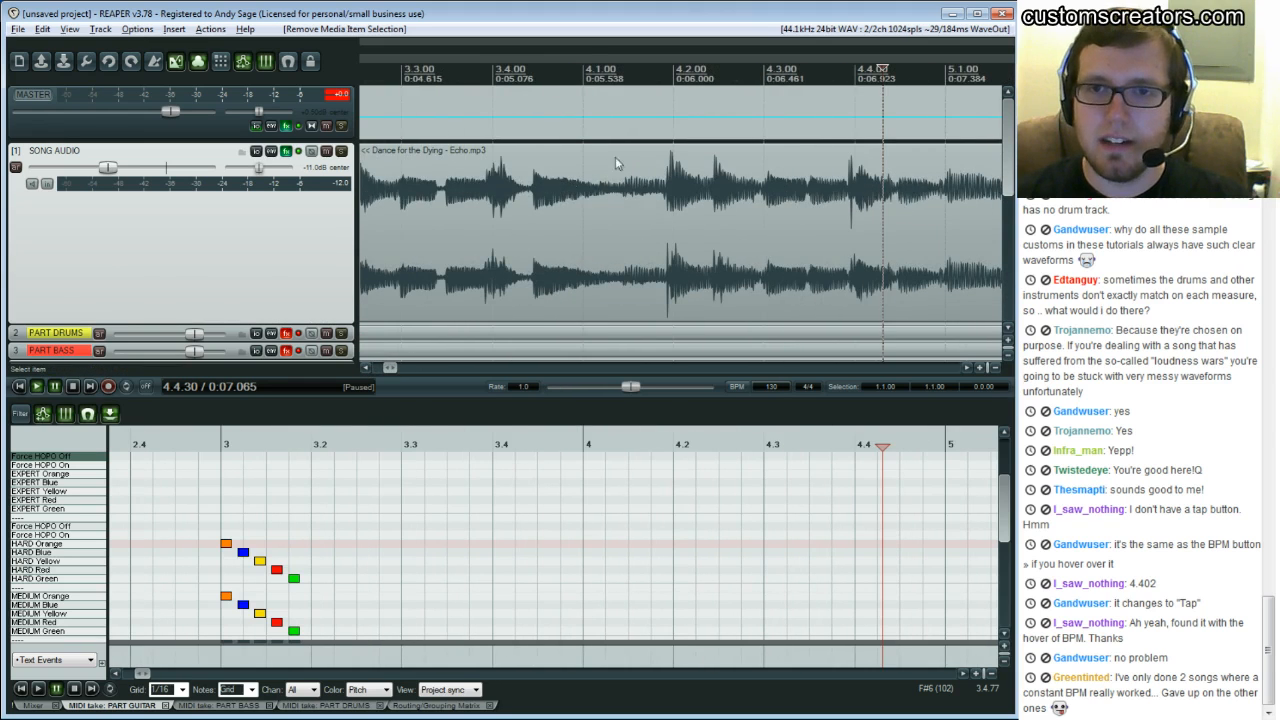
{"action": "left_click", "coordinate": [584, 164]}
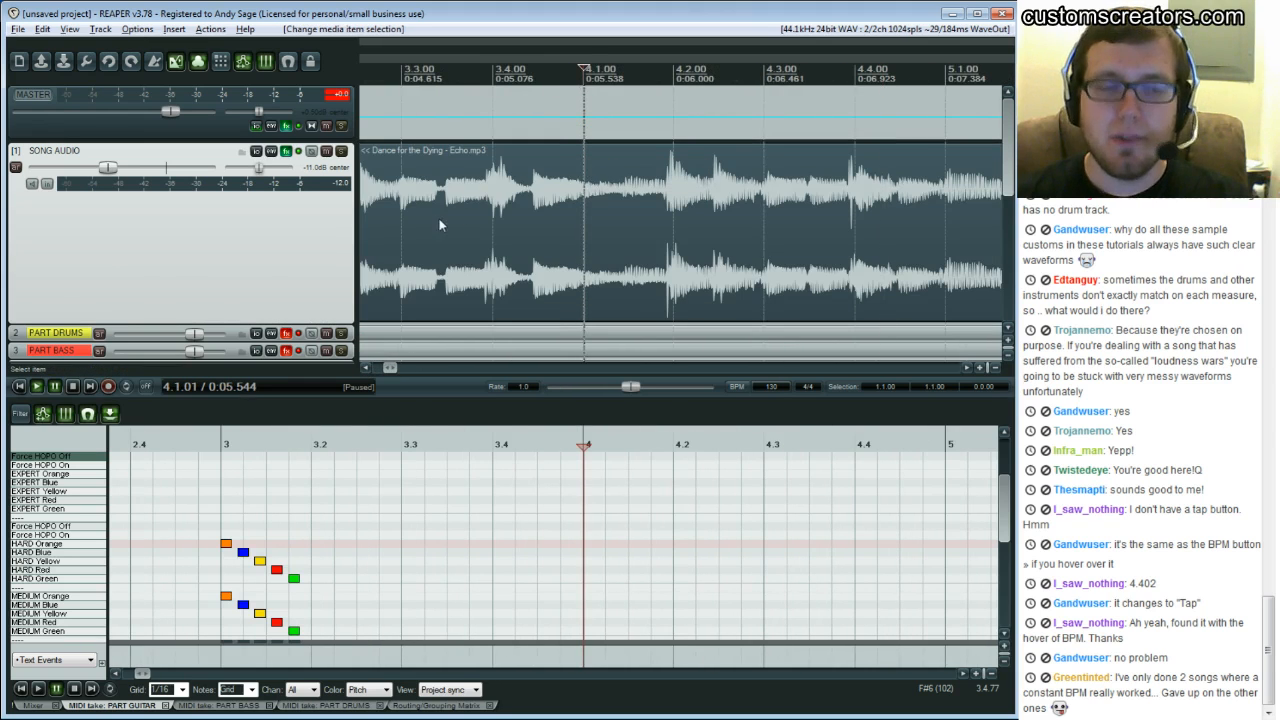
{"action": "left_click", "coordinate": [968, 366]}
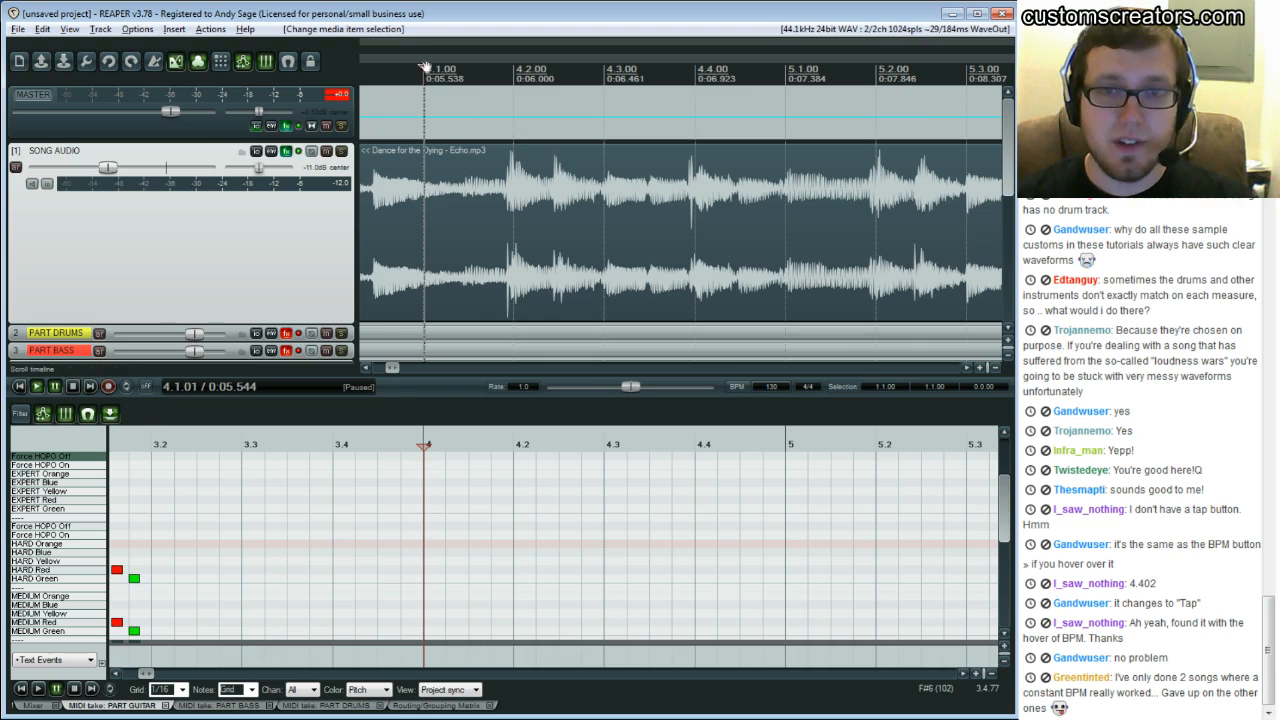
Play from points around beat 4.4 and bar 5 to check whether the song's hits land on the grid
{"action": "left_click", "coordinate": [787, 164]}
{"action": "left_click", "coordinate": [655, 227]}
{"action": "key", "text": "space"}
{"action": "key", "text": "space"}
{"action": "left_click_drag", "start_coordinate": [787, 234], "coordinate": [789, 240]}
{"action": "key", "text": "space"}
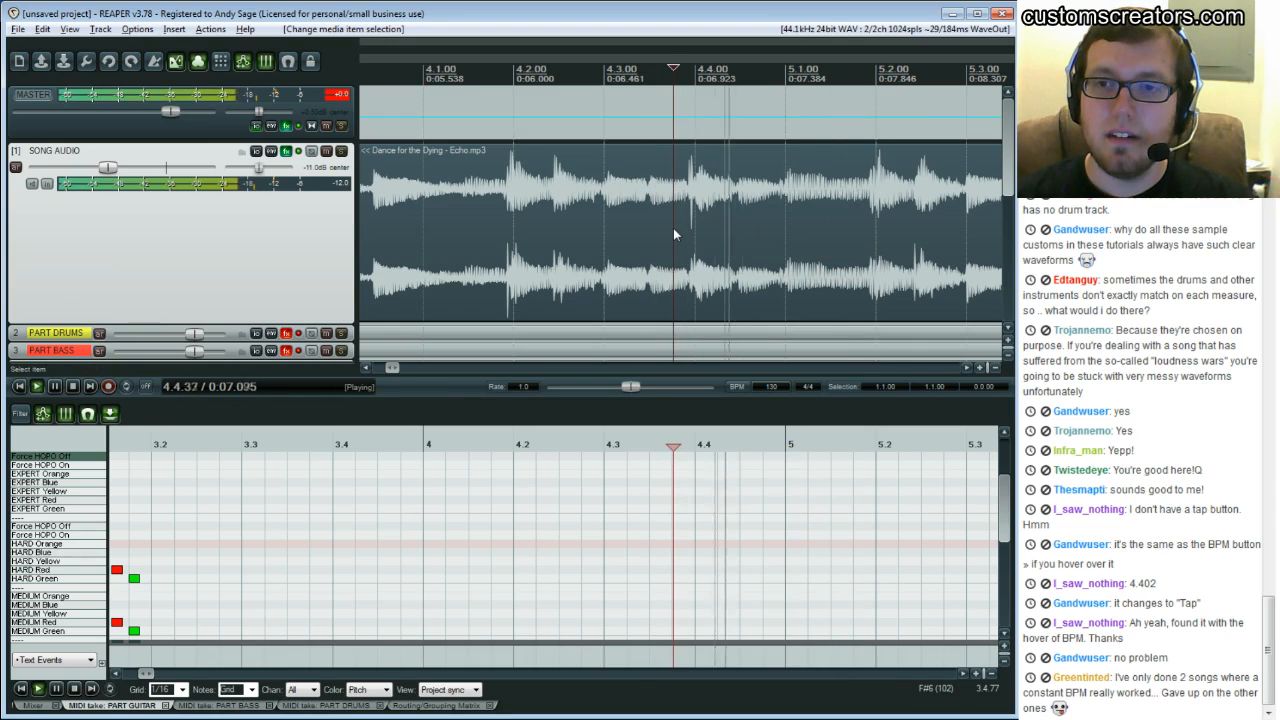
{"action": "key", "text": "space"}
{"action": "left_click", "coordinate": [673, 234]}
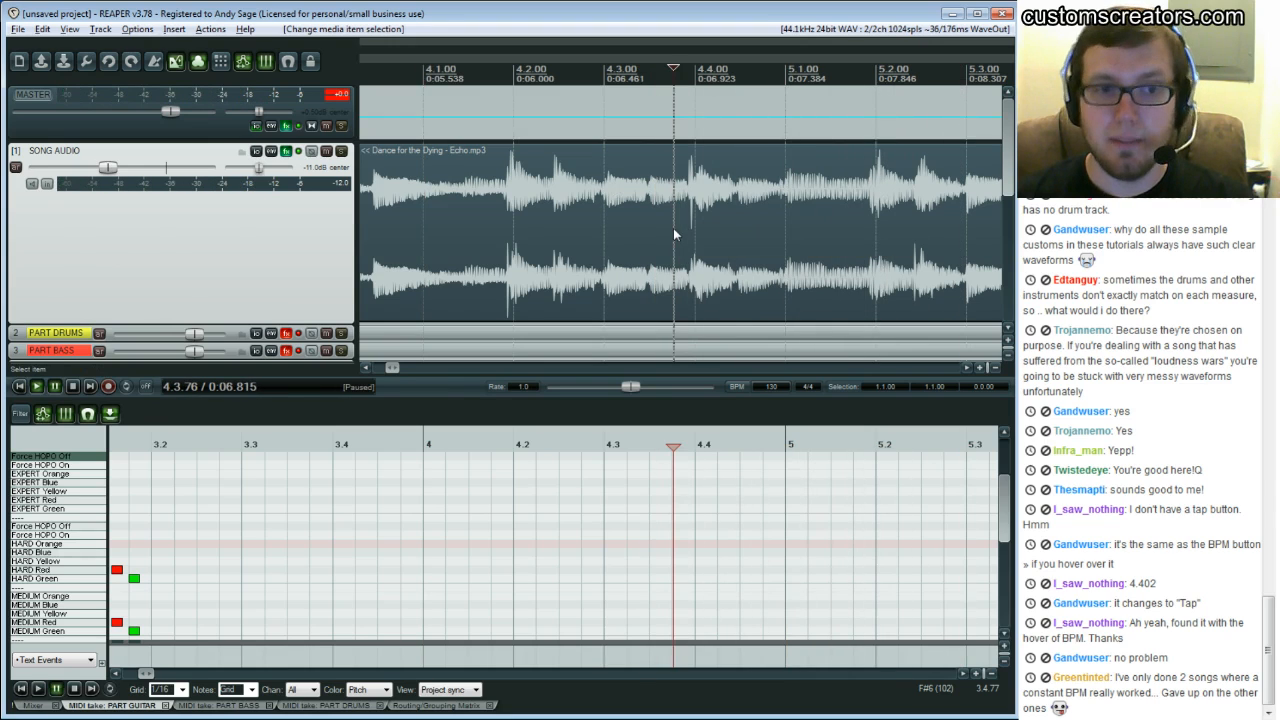
{"action": "key", "text": "space"}
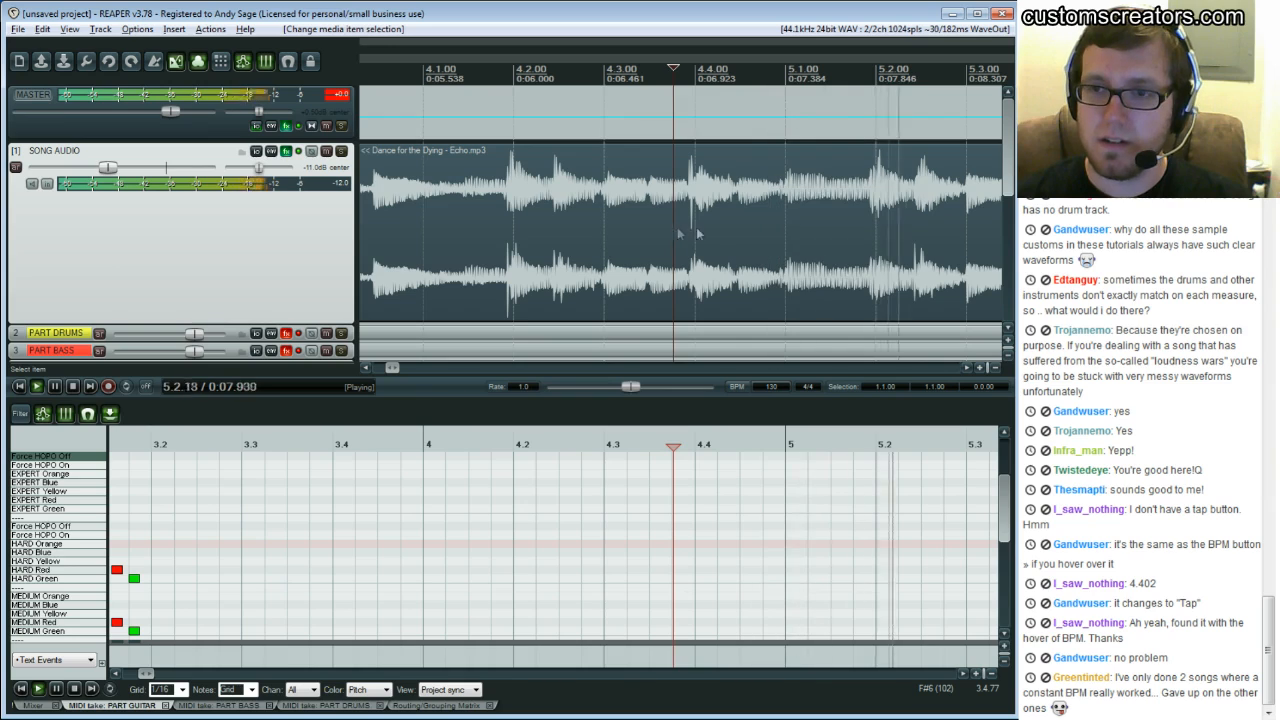
{"action": "key", "text": "space"}
{"action": "left_click", "coordinate": [784, 229]}
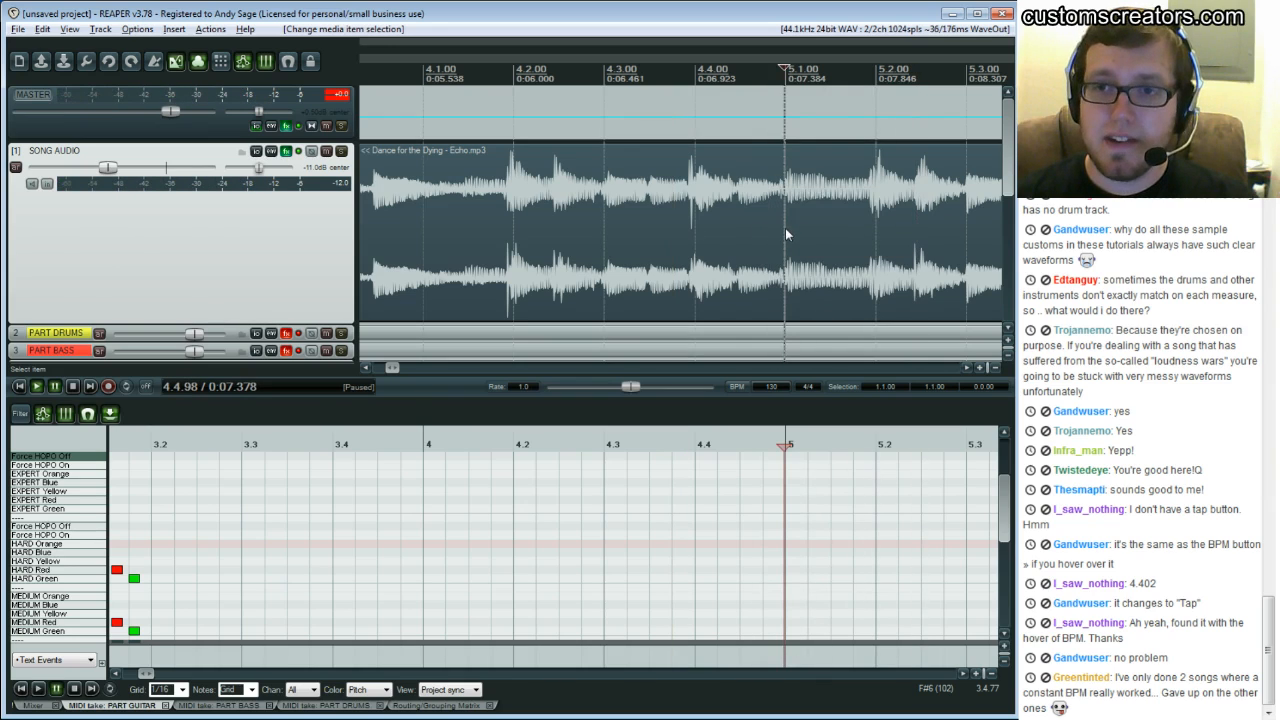
{"action": "left_click", "coordinate": [698, 232]}
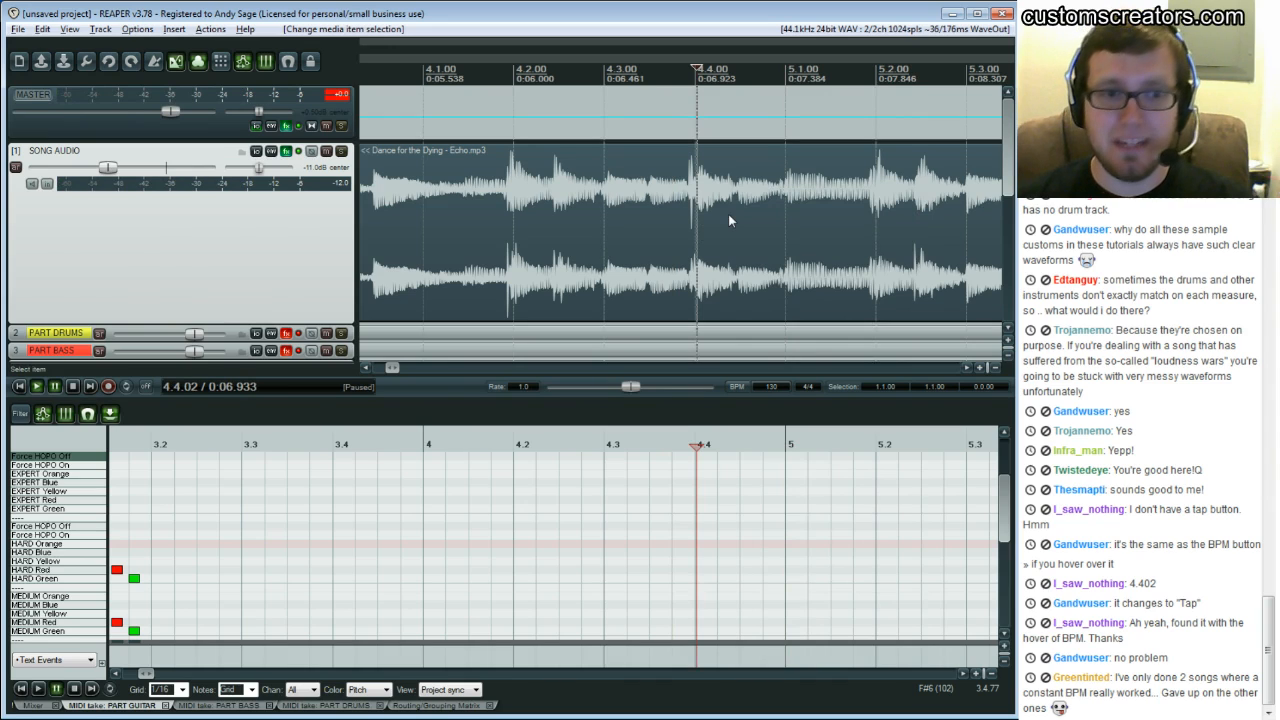
{"action": "left_click", "coordinate": [782, 234]}
{"action": "left_click", "coordinate": [789, 232]}
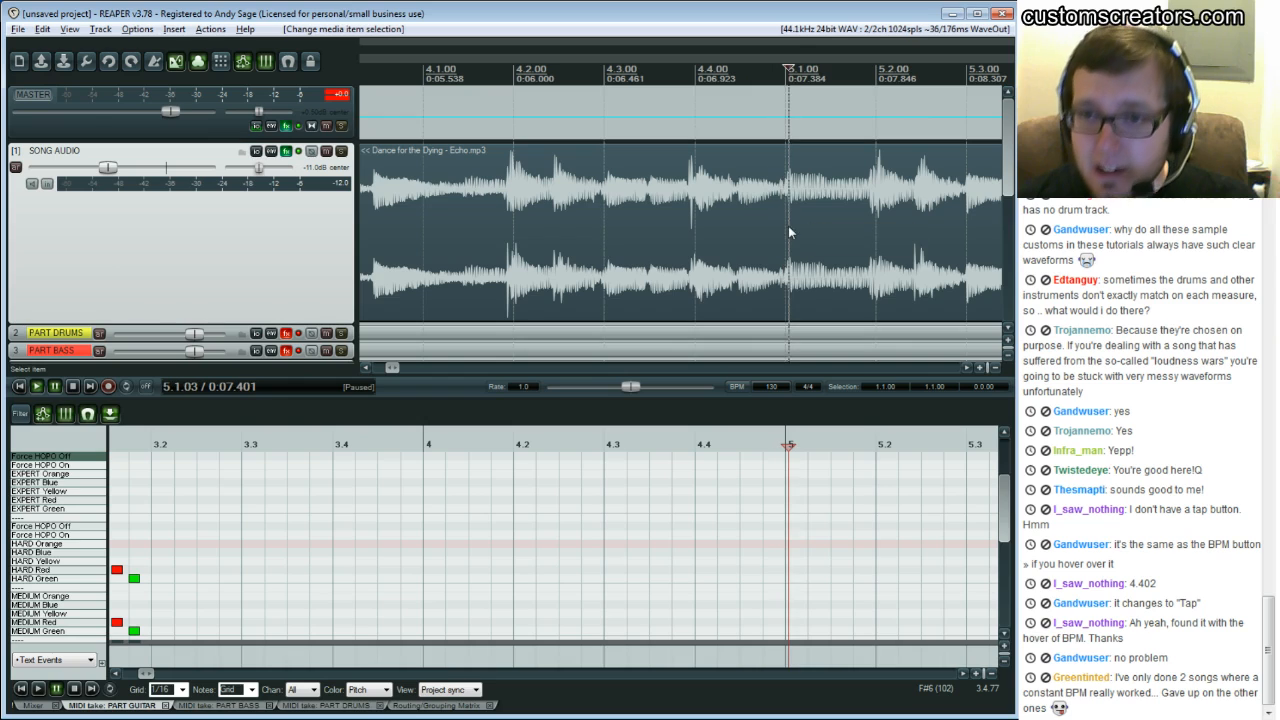
{"action": "left_click", "coordinate": [786, 234]}
{"action": "left_click", "coordinate": [787, 233]}
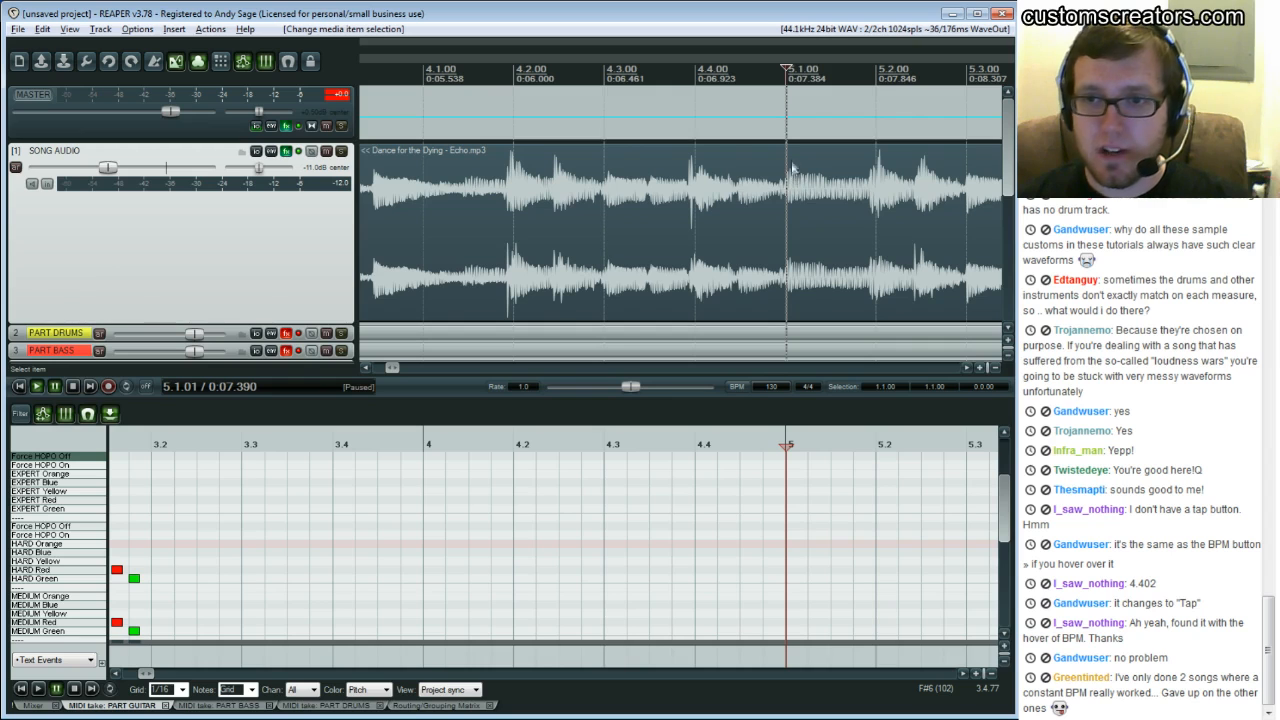
Zoom in closely on the downbeat of bar 5 to compare the waveform peak with the grid line
{"action": "left_click_drag", "start_coordinate": [400, 368], "coordinate": [388, 368]}
{"action": "left_click", "coordinate": [967, 368]}
{"action": "left_click", "coordinate": [967, 368]}
{"action": "left_click", "coordinate": [967, 368]}
{"action": "left_click", "coordinate": [967, 368]}
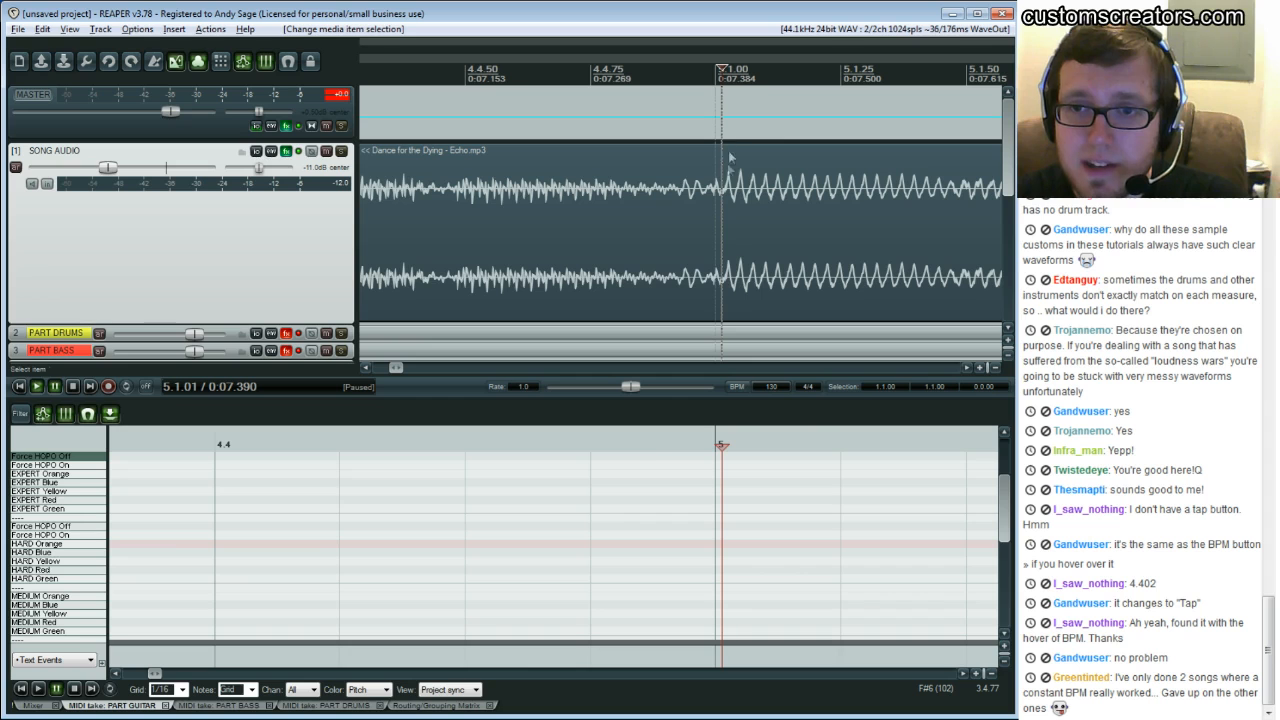
{"action": "mouse_move", "coordinate": [398, 368]}
{"action": "left_mouse_down"}
{"action": "mouse_move", "coordinate": [412, 368]}
{"action": "mouse_move", "coordinate": [393, 368]}
{"action": "left_mouse_up"}
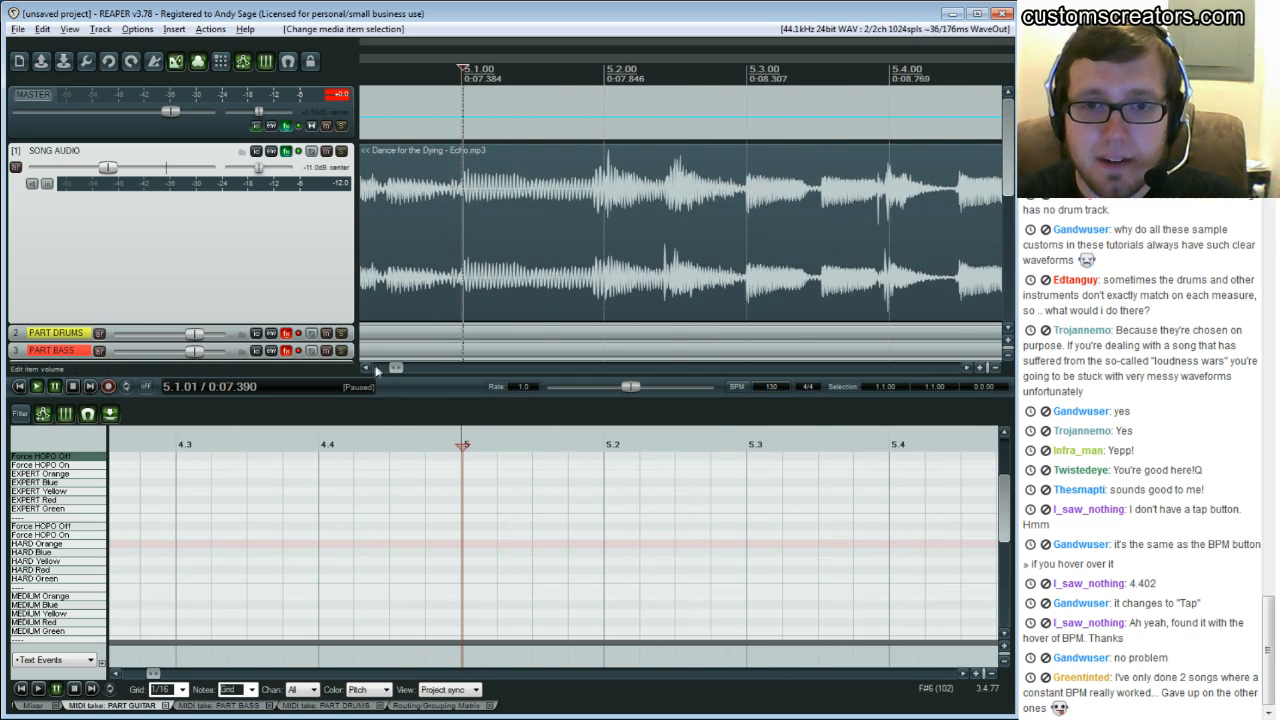
{"action": "left_click", "coordinate": [367, 369]}
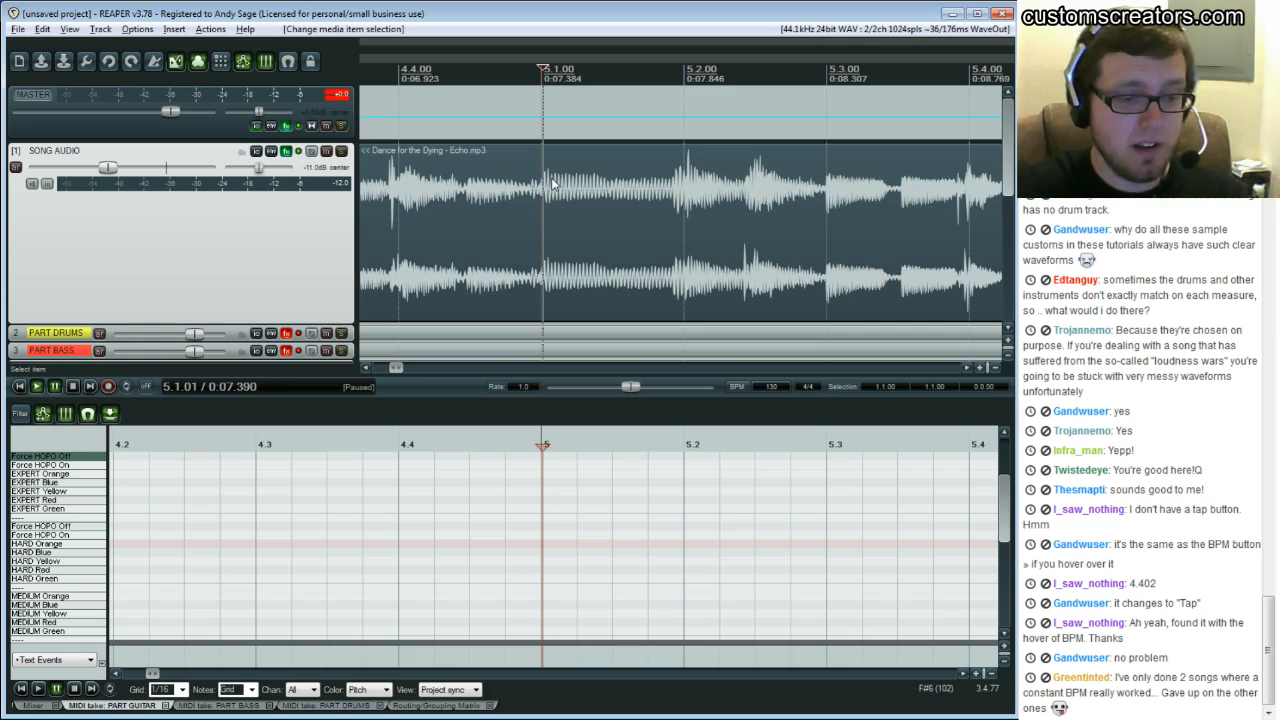
Try adding a measure from the time selection between bars 4 and 5 to adjust the tempo
{"action": "key", "text": "shift+c"}
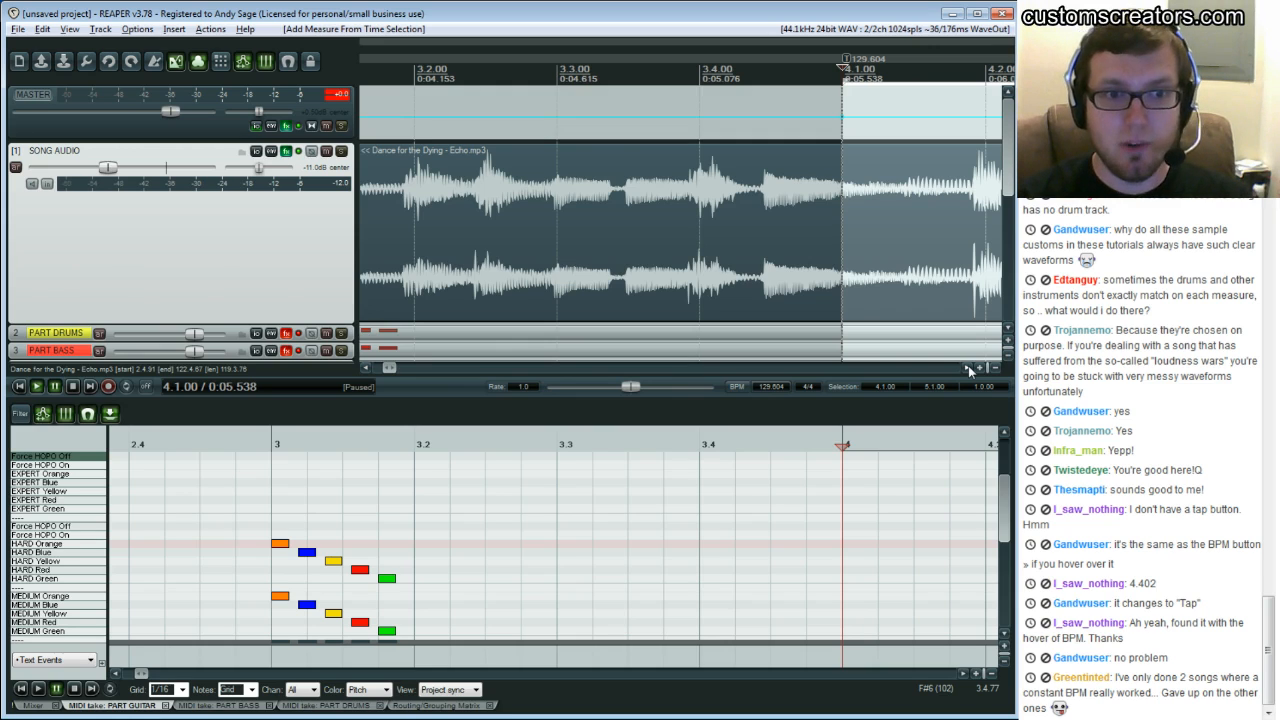
{"action": "key", "text": "alt"}
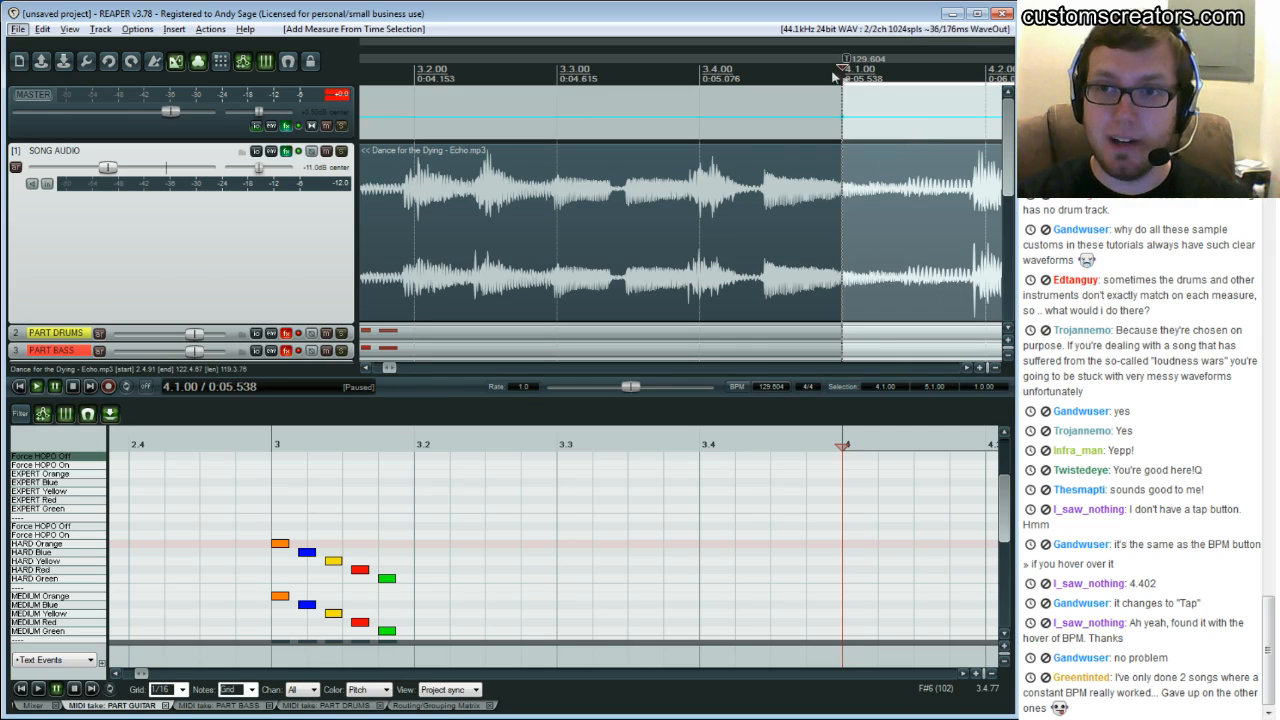
{"action": "left_click", "coordinate": [967, 368]}
{"action": "left_click", "coordinate": [968, 368]}
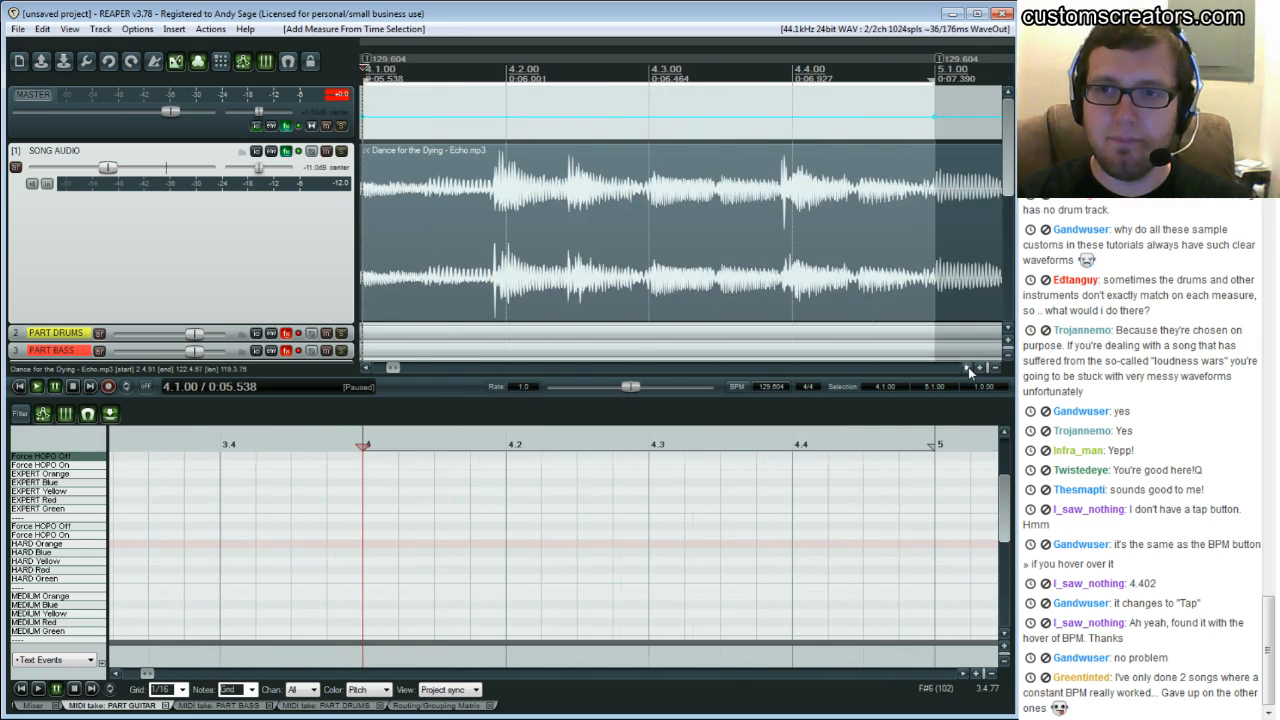
{"action": "left_click", "coordinate": [968, 368]}
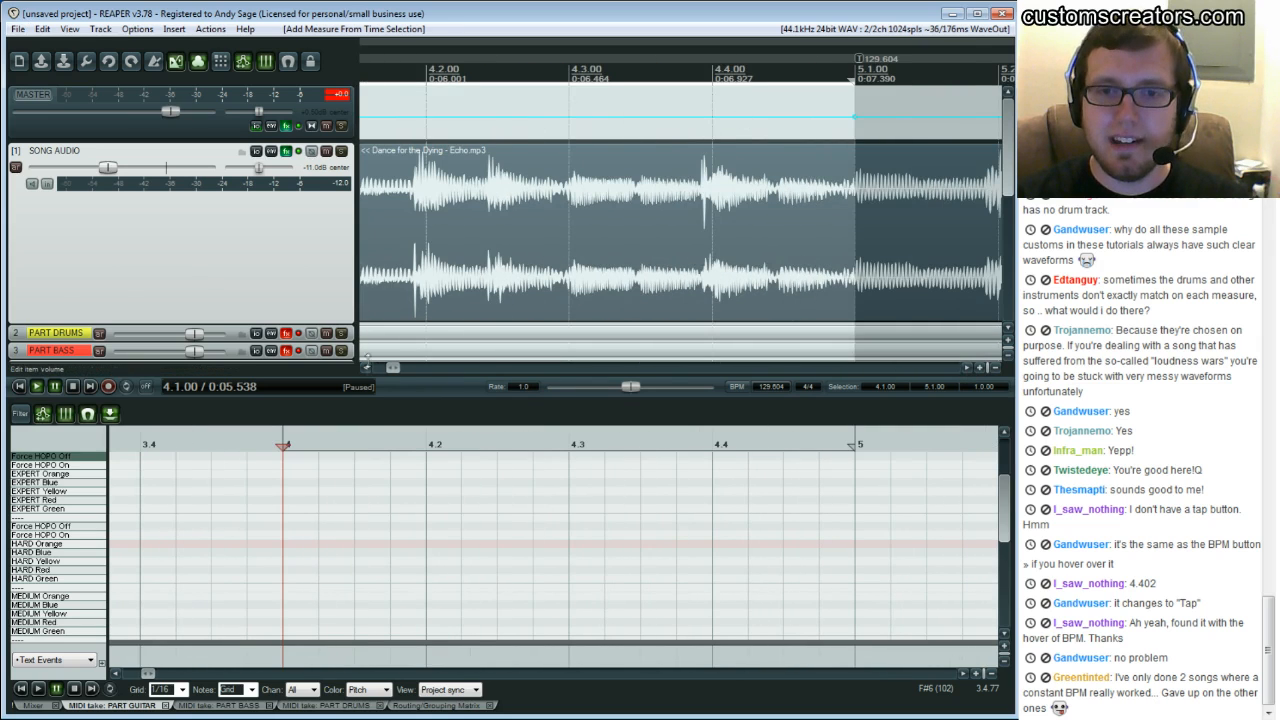
{"action": "left_click", "coordinate": [366, 368]}
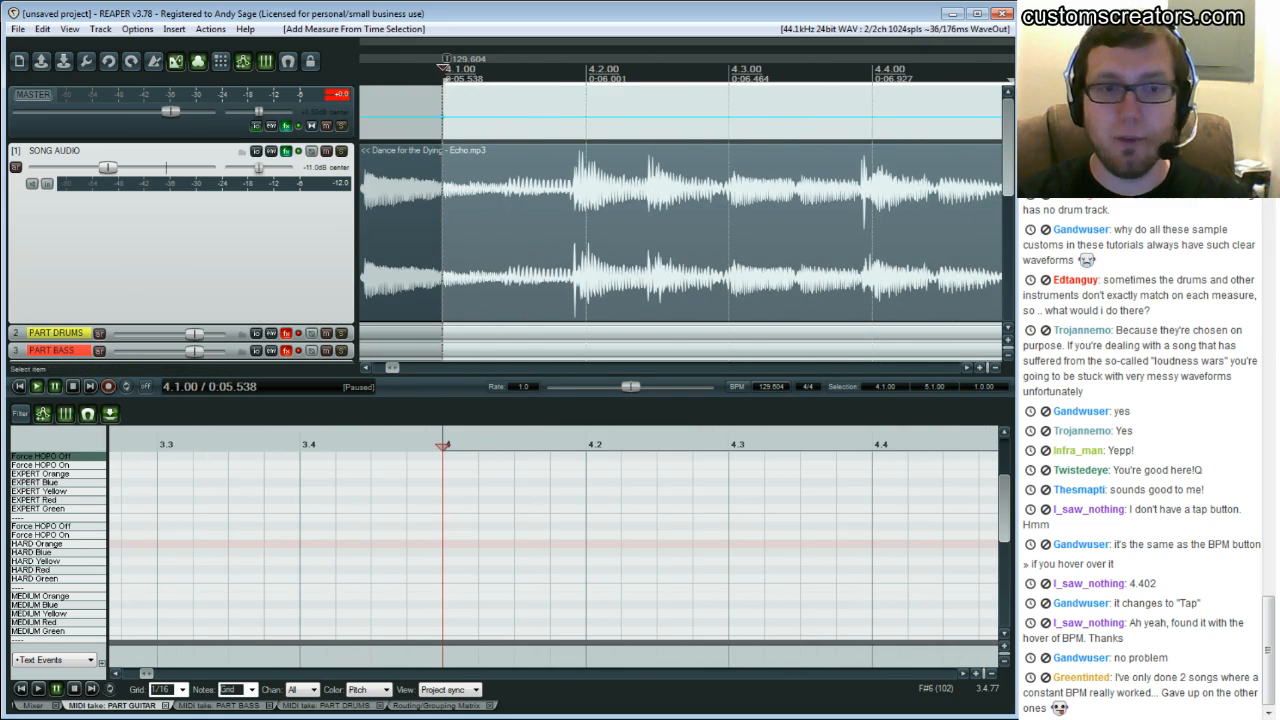
{"action": "left_click", "coordinate": [966, 366]}
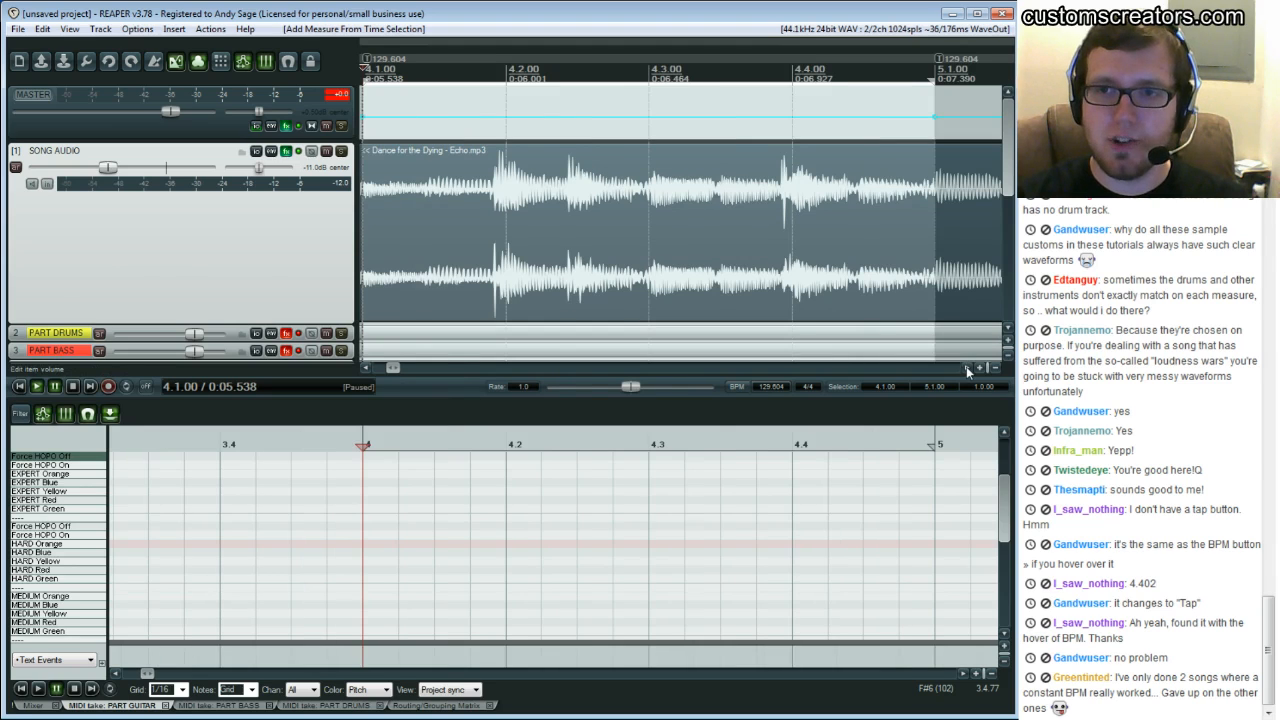
Audition the section around beat 4.4, then undo the added measure tempo change
{"action": "key", "text": "space"}
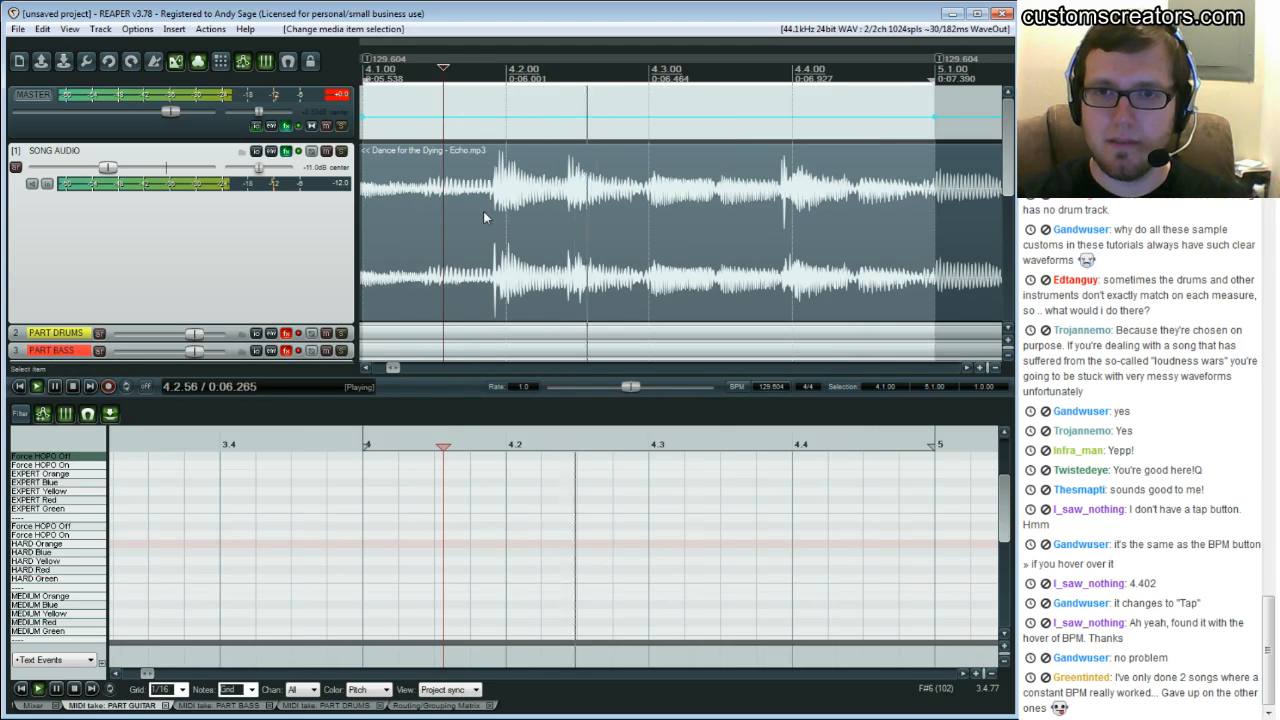
{"action": "key", "text": "space"}
{"action": "left_click", "coordinate": [784, 197]}
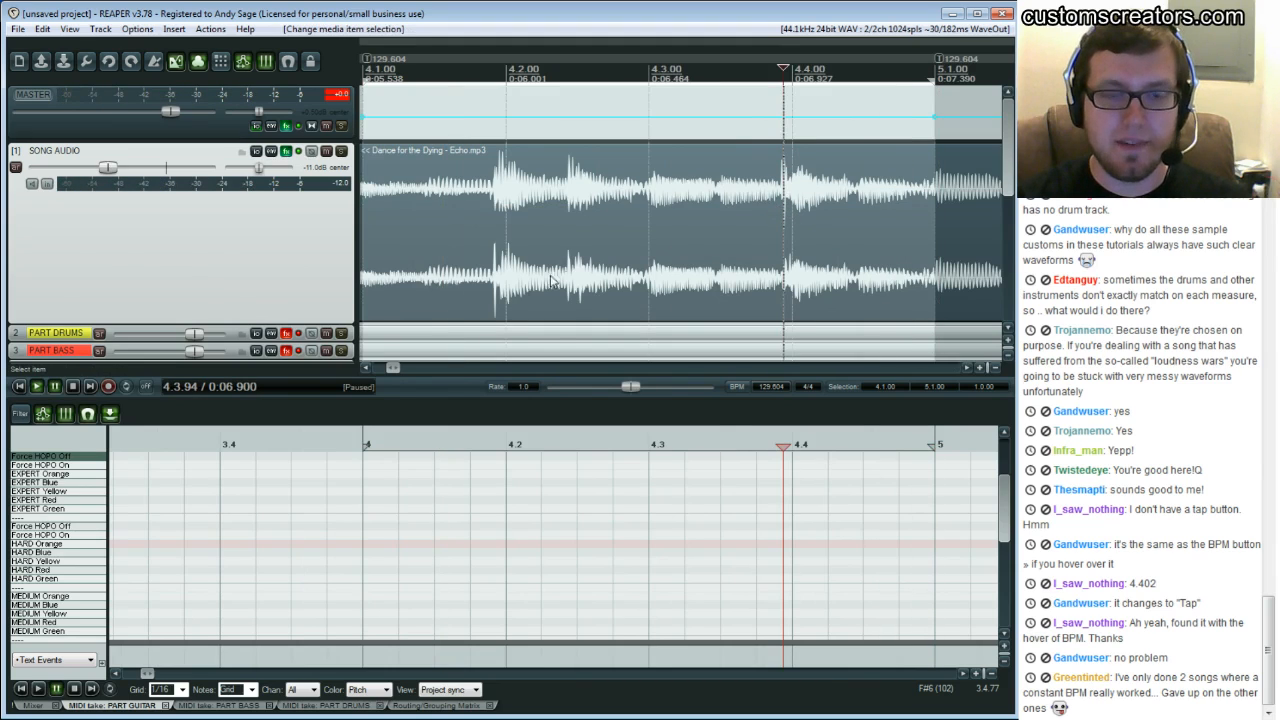
{"action": "left_click", "coordinate": [968, 368]}
{"action": "left_click_drag", "start_coordinate": [704, 153], "coordinate": [714, 165]}
{"action": "left_click", "coordinate": [711, 157]}
{"action": "left_click", "coordinate": [701, 156]}
{"action": "left_click", "coordinate": [711, 158]}
{"action": "left_click", "coordinate": [699, 160]}
{"action": "left_click", "coordinate": [712, 163]}
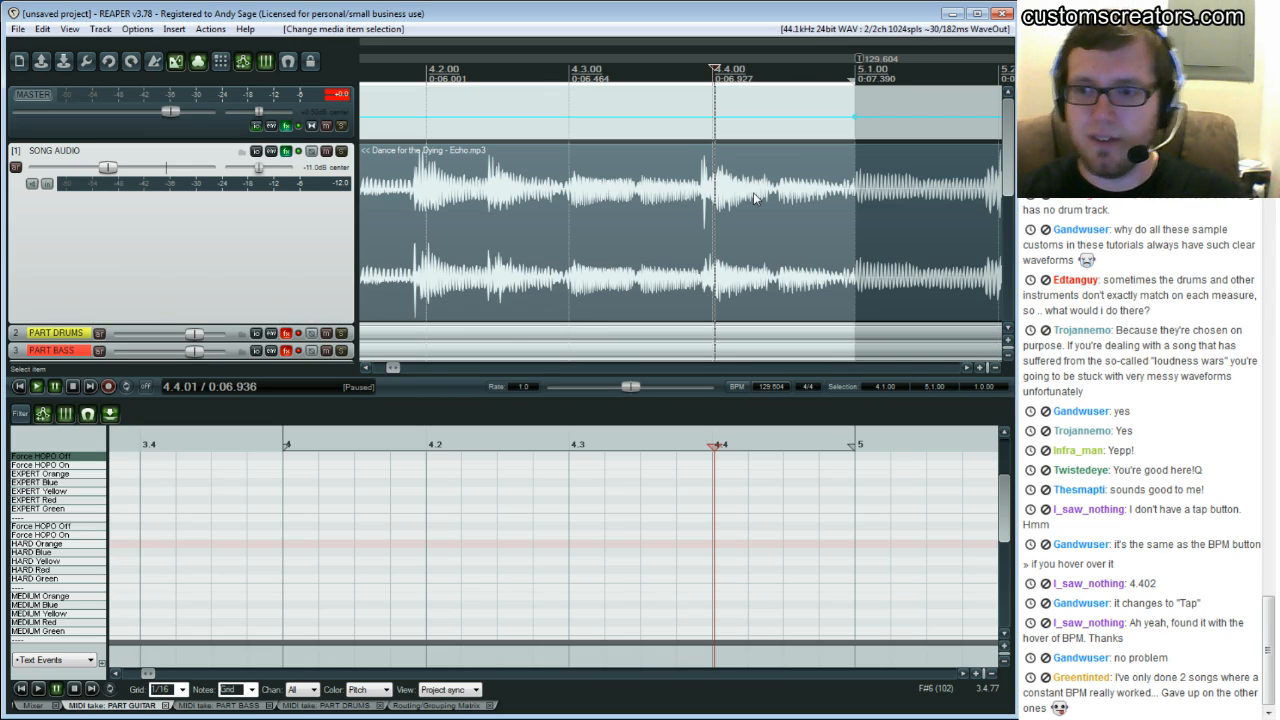
{"action": "key", "text": "ctrl+z"}
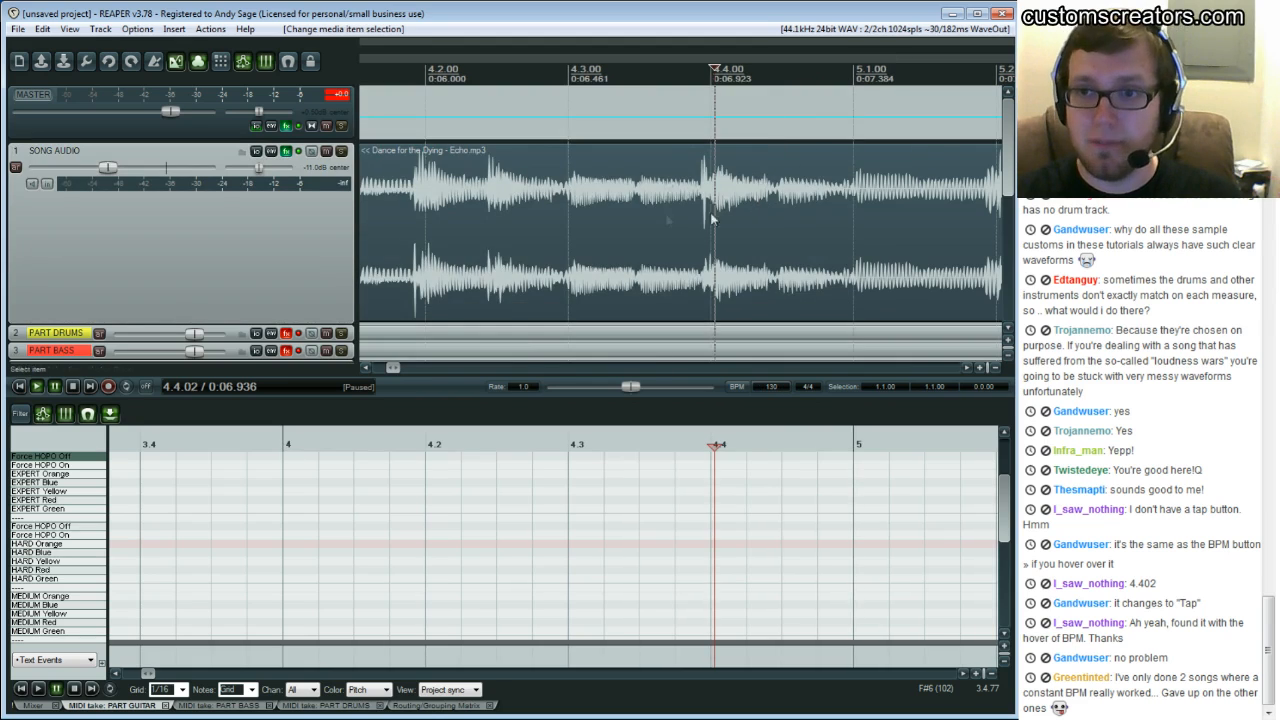
{"action": "left_click", "coordinate": [366, 367]}
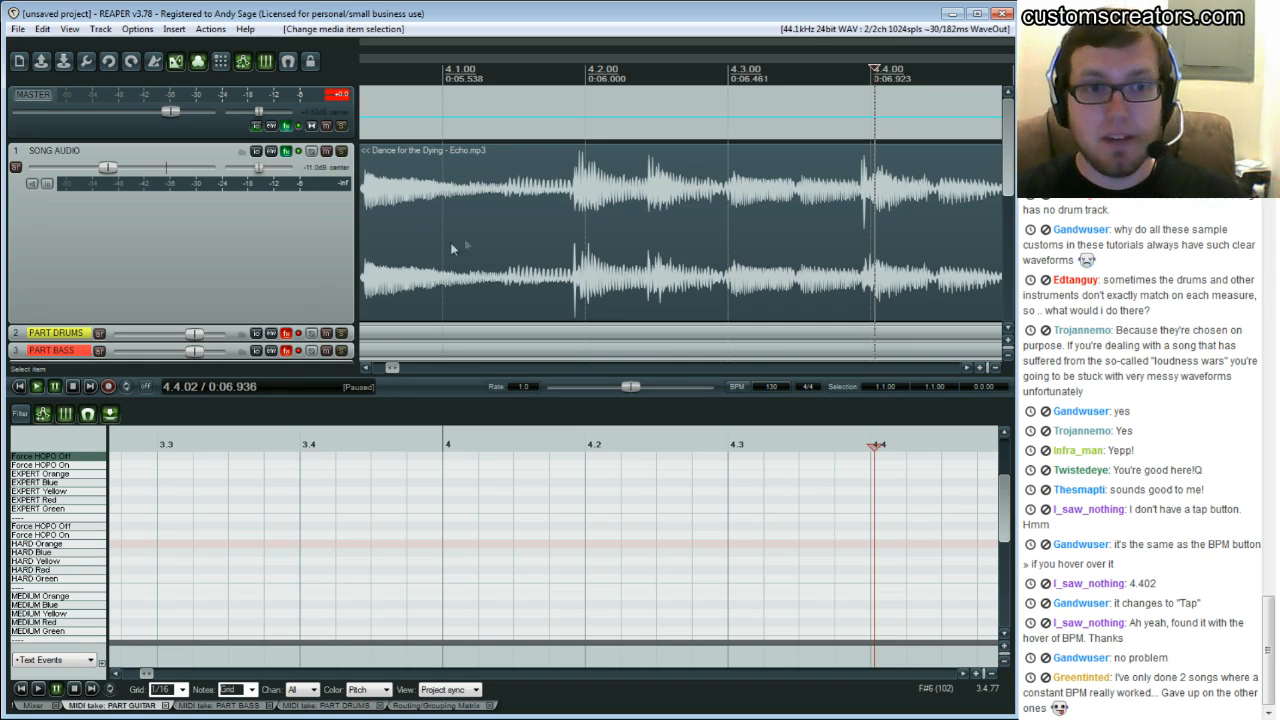
{"action": "left_click", "coordinate": [367, 368]}
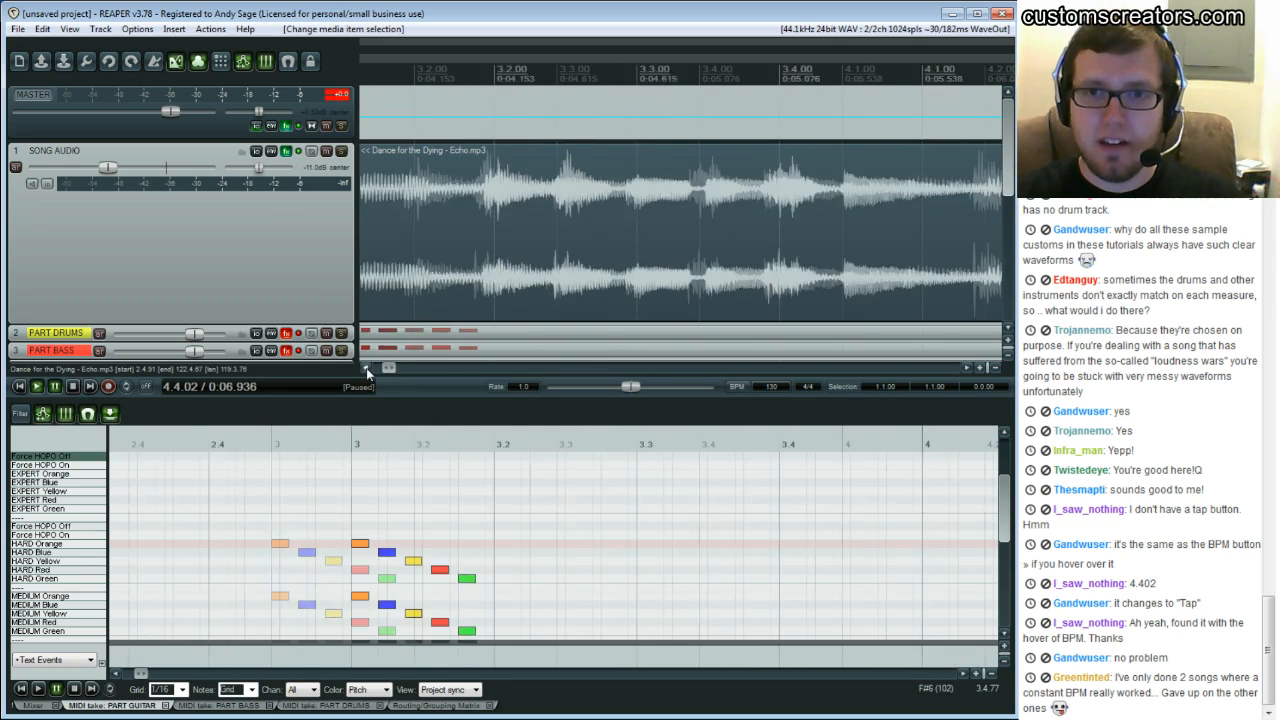
Play the song from the start of bar 4 to hear how it lines up with the grid
{"action": "left_click", "coordinate": [367, 368]}
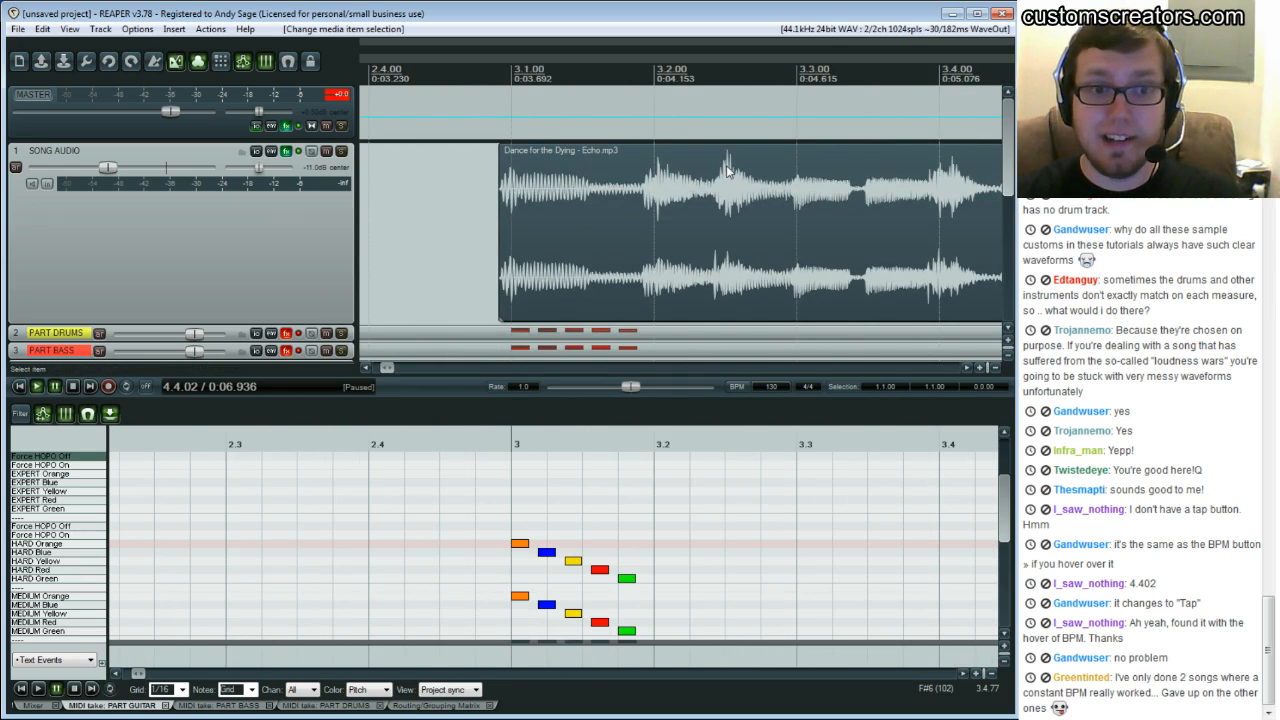
{"action": "left_click", "coordinate": [968, 369]}
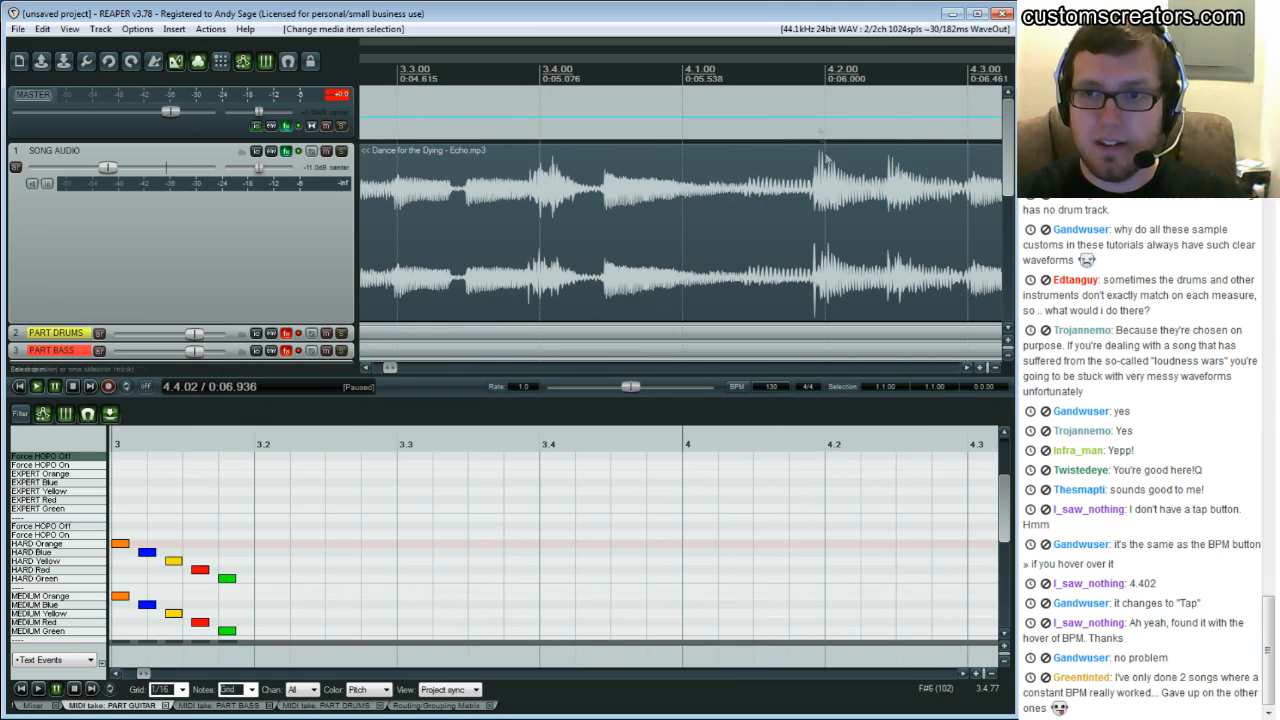
{"action": "left_click", "coordinate": [553, 198]}
{"action": "key", "text": "space"}
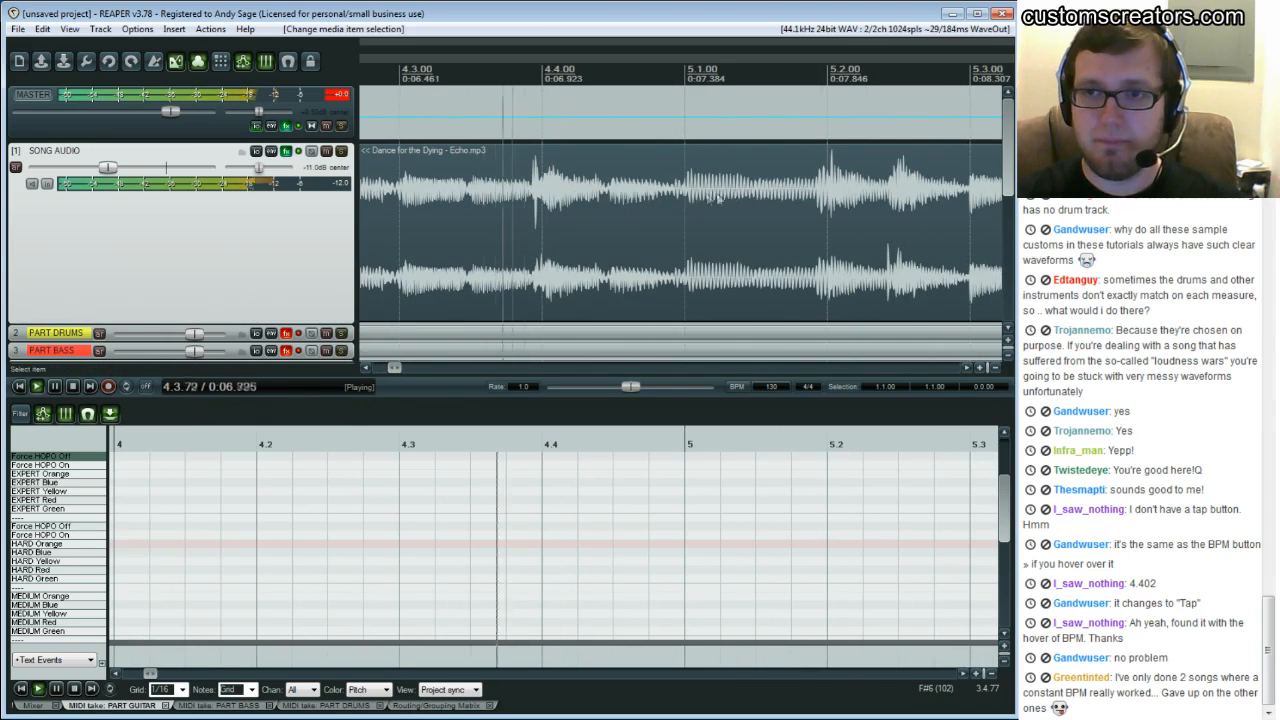
{"action": "key", "text": "ctrl+space"}
Audition from beat 4.4 and from just before bar 3 to compare the song's hits with the grid lines
{"action": "left_click", "coordinate": [533, 192]}
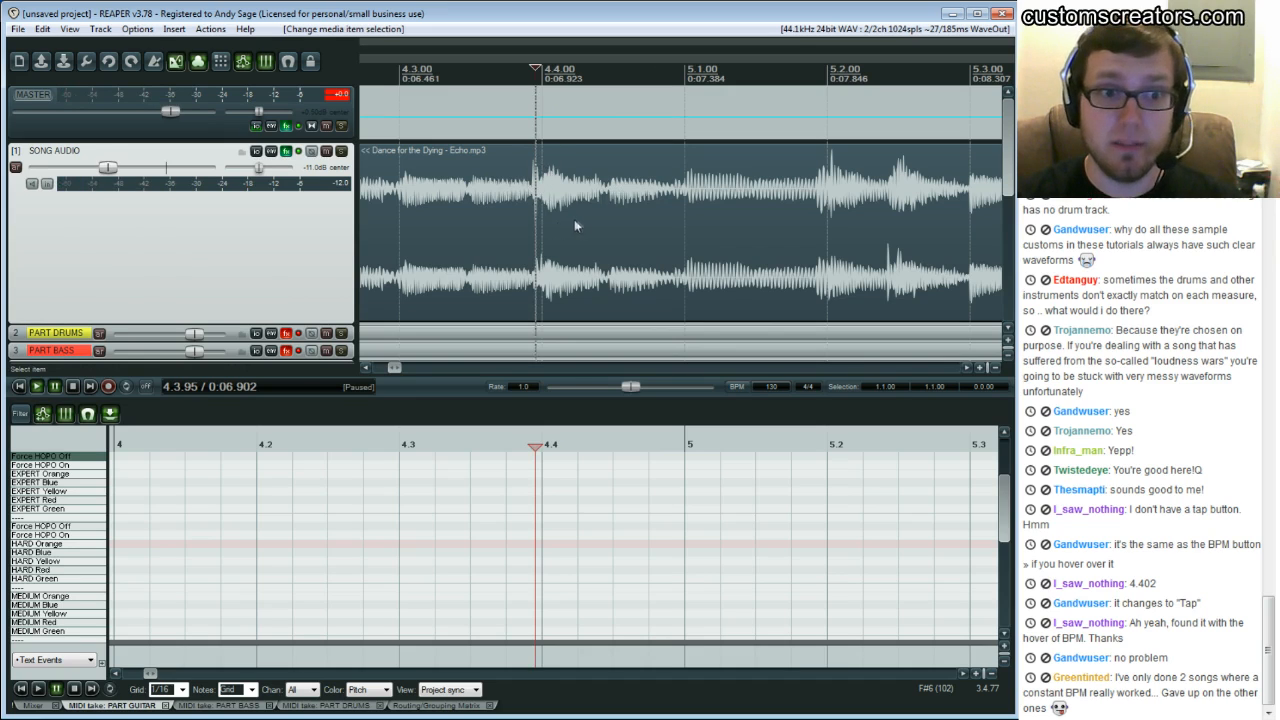
{"action": "left_click_drag", "start_coordinate": [549, 224], "coordinate": [558, 228]}
{"action": "left_click", "coordinate": [634, 204]}
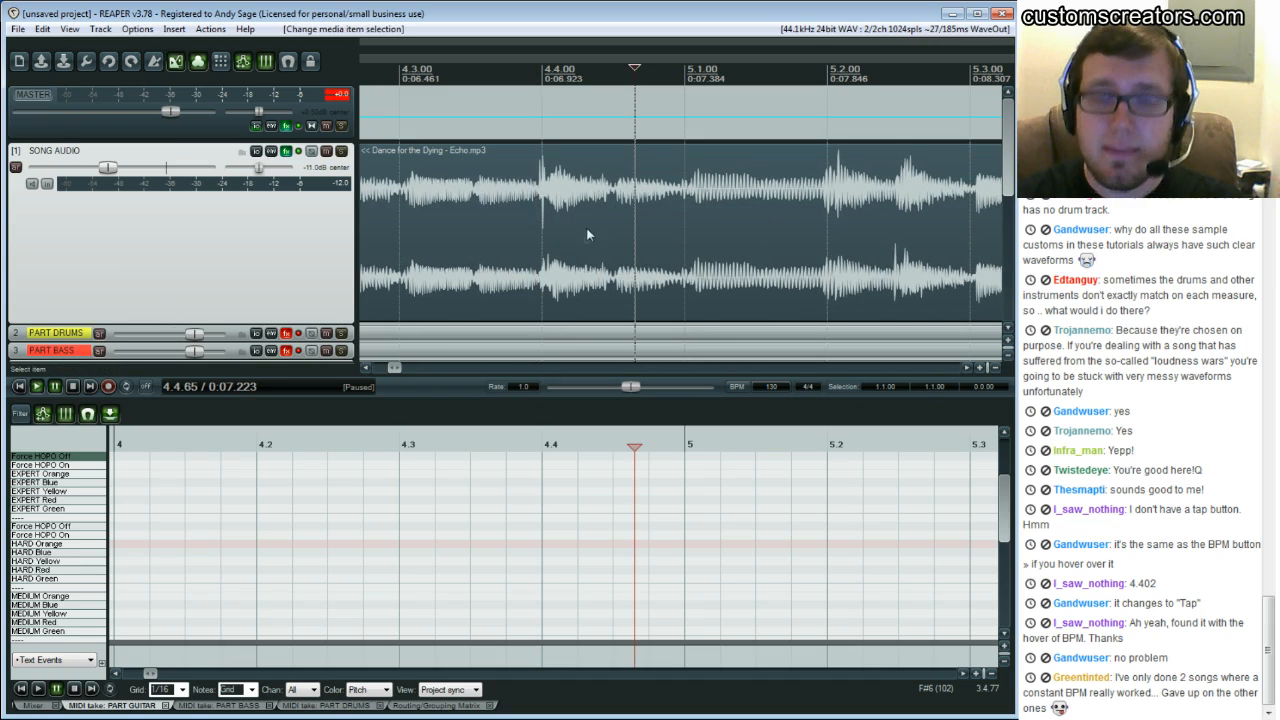
{"action": "left_click_drag", "start_coordinate": [781, 228], "coordinate": [766, 236]}
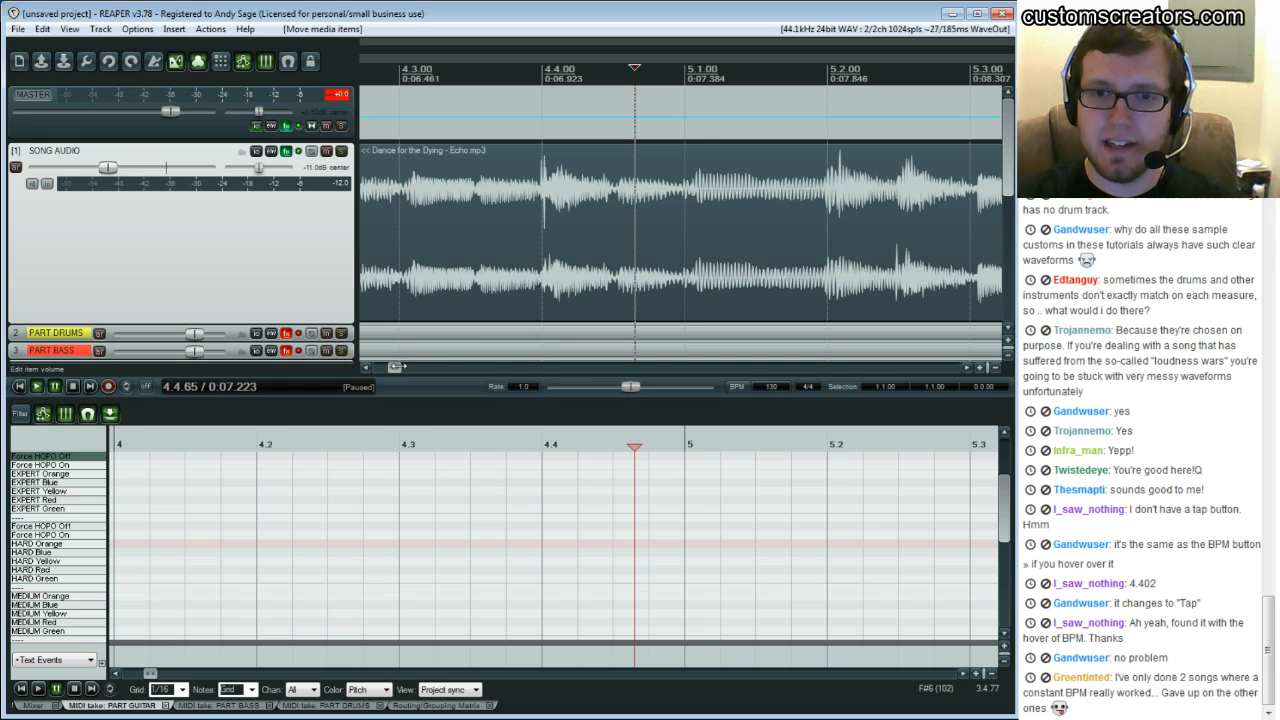
{"action": "left_click_drag", "start_coordinate": [396, 365], "coordinate": [390, 371]}
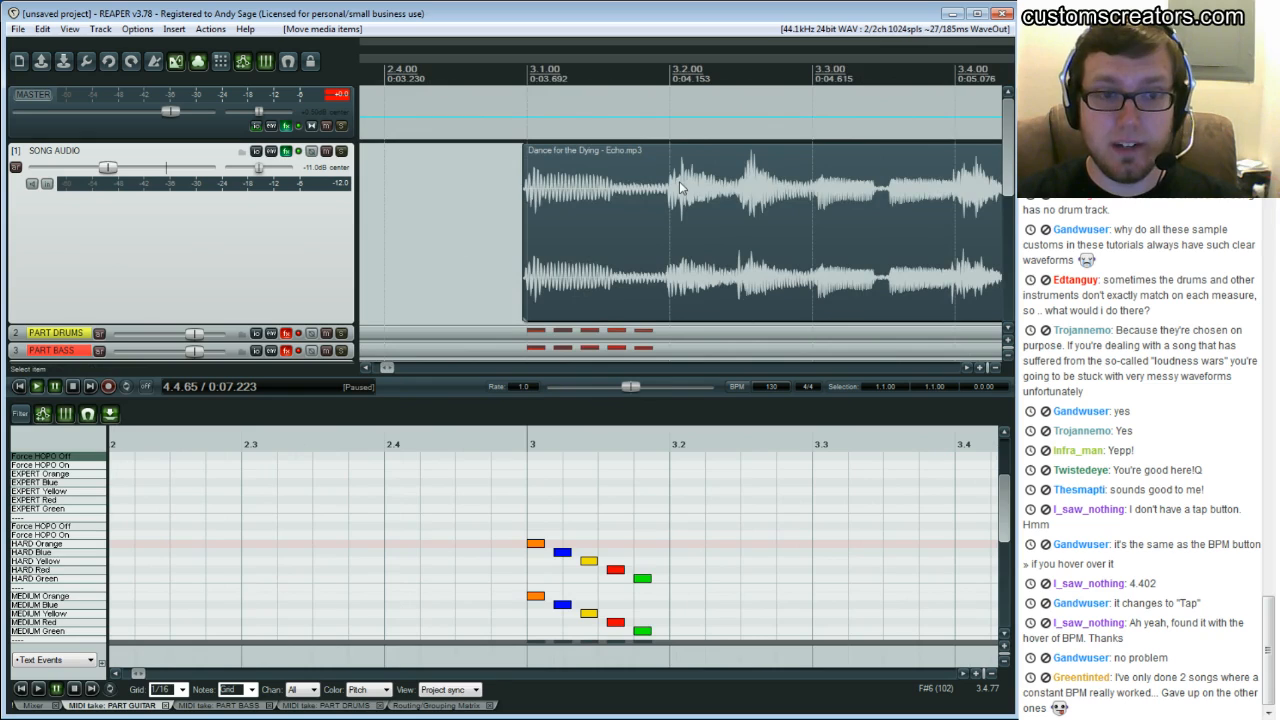
{"action": "left_click", "coordinate": [500, 203]}
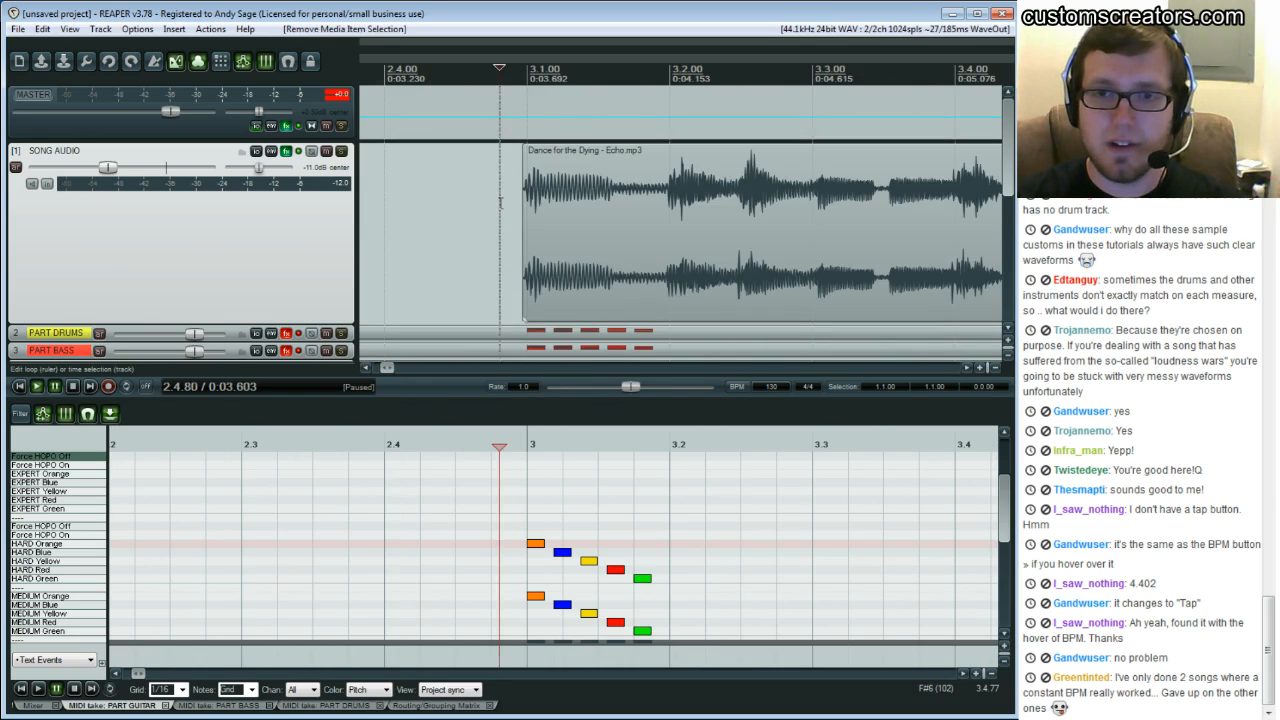
{"action": "key", "text": "space"}
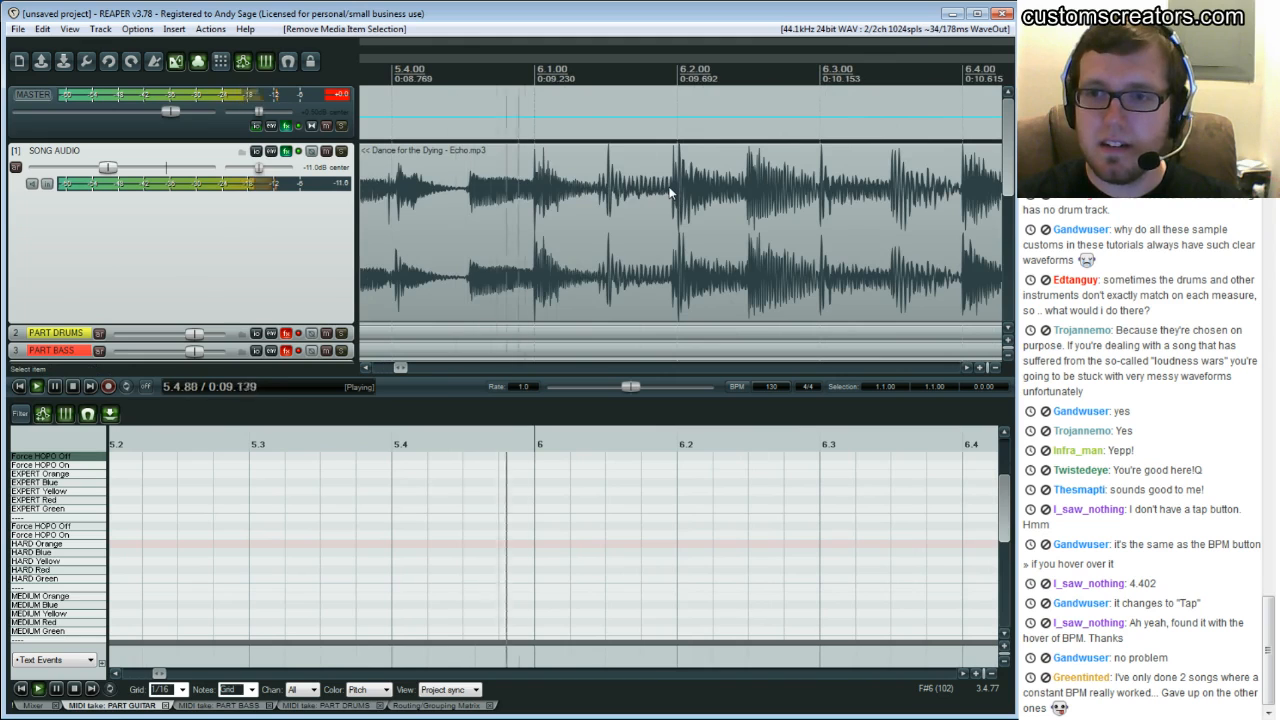
{"action": "key", "text": "ctrl+space"}
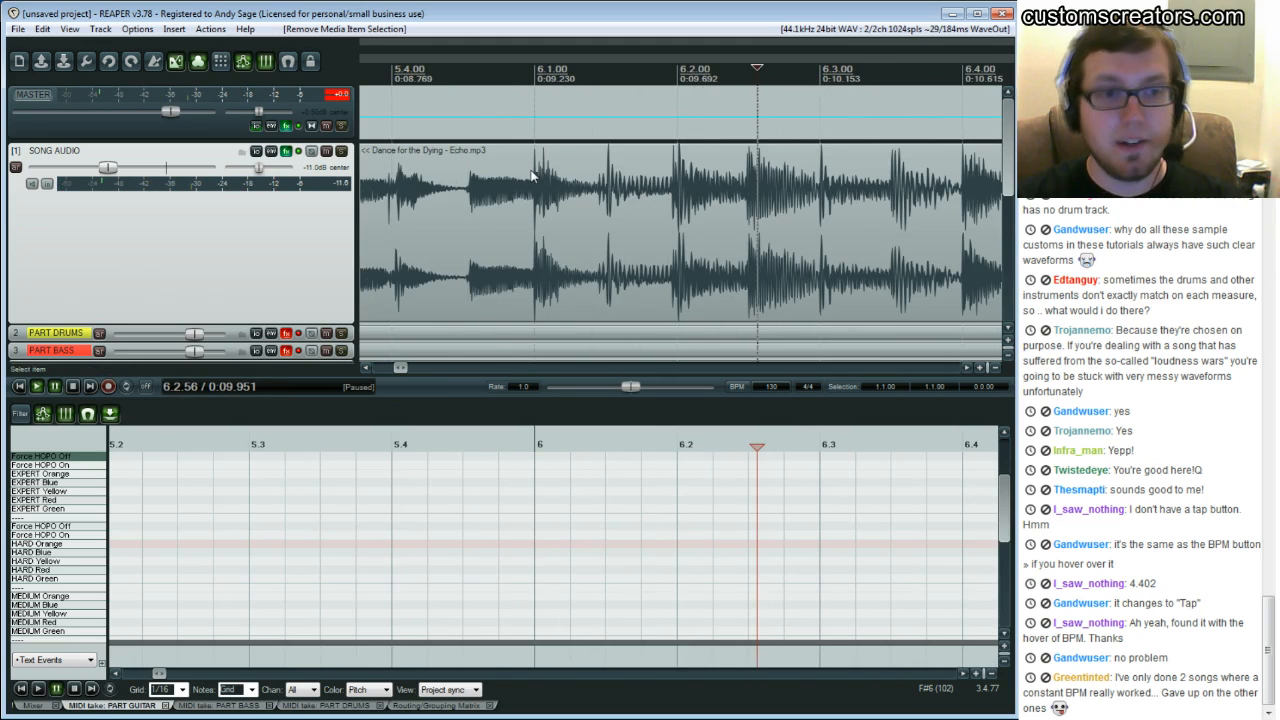
Examine the waveform at the downbeats of bars 4, 5 and 6 against the grid lines
{"action": "scroll", "coordinate": [533, 176], "scroll_direction": "left", "scroll_amount": 5}
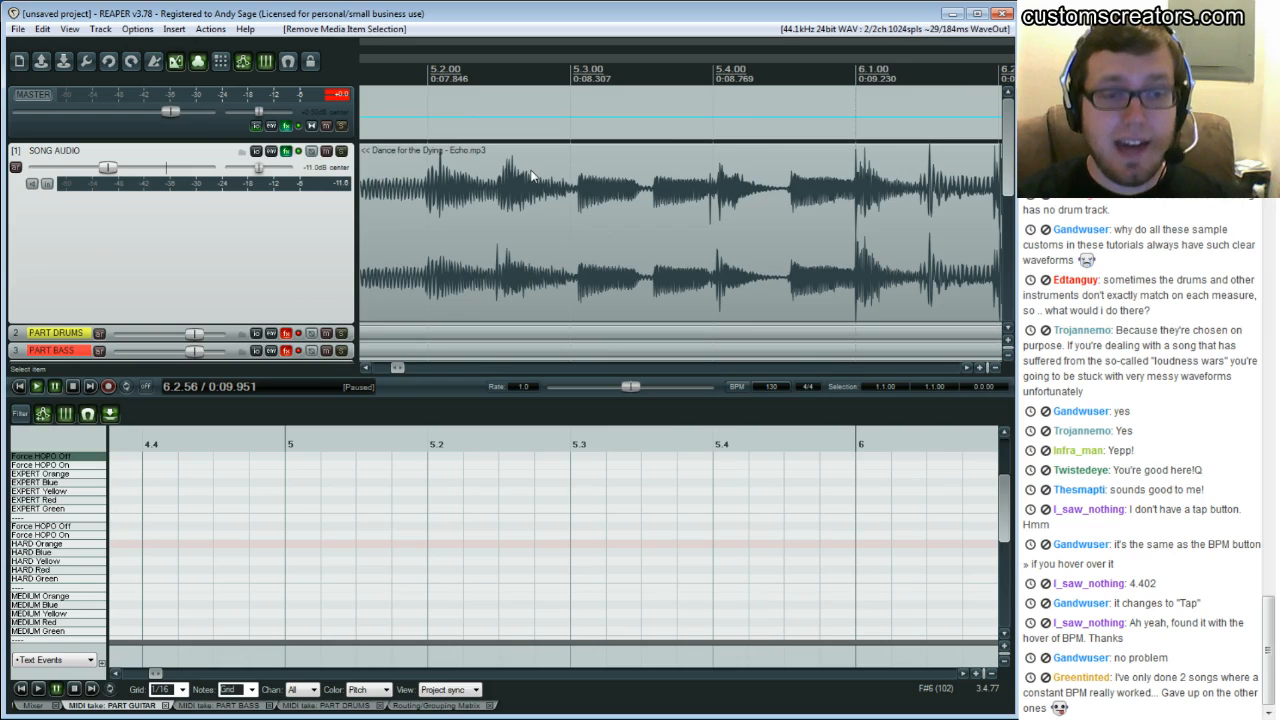
{"action": "left_click", "coordinate": [527, 204]}
{"action": "scroll", "coordinate": [527, 204], "scroll_direction": "left", "scroll_amount": 3}
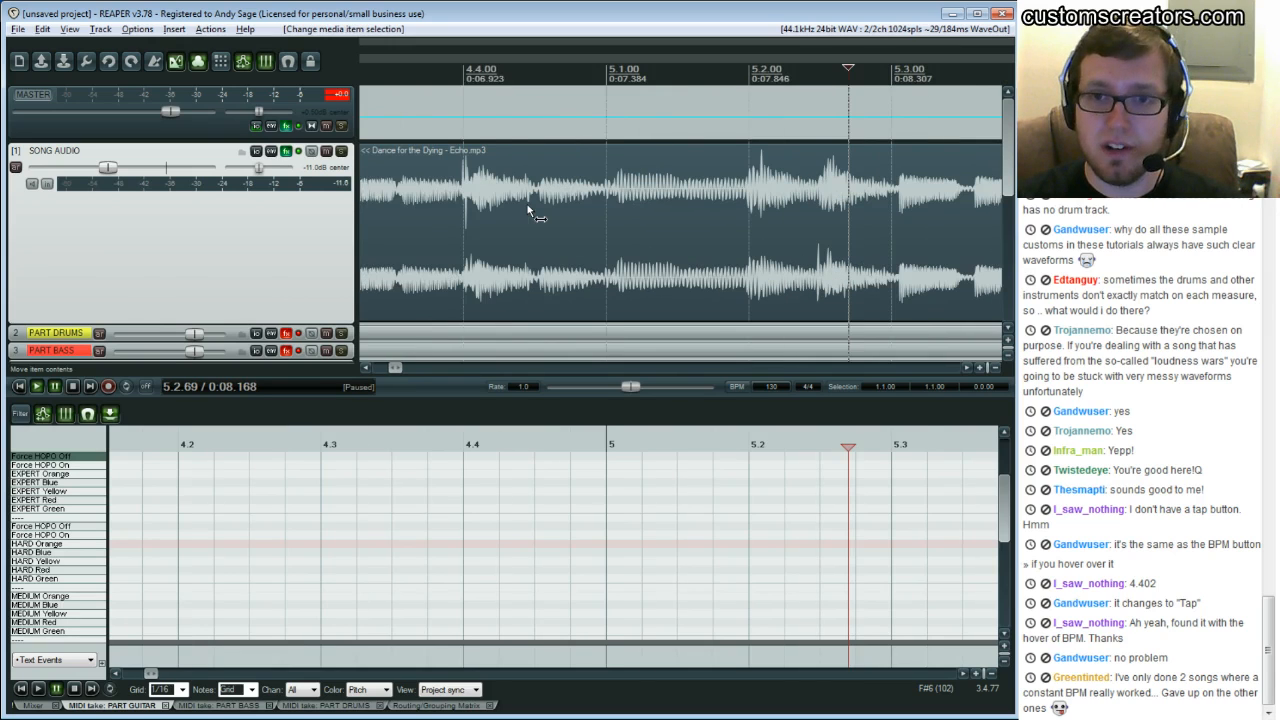
{"action": "scroll", "coordinate": [532, 207], "scroll_direction": "left", "scroll_amount": 6}
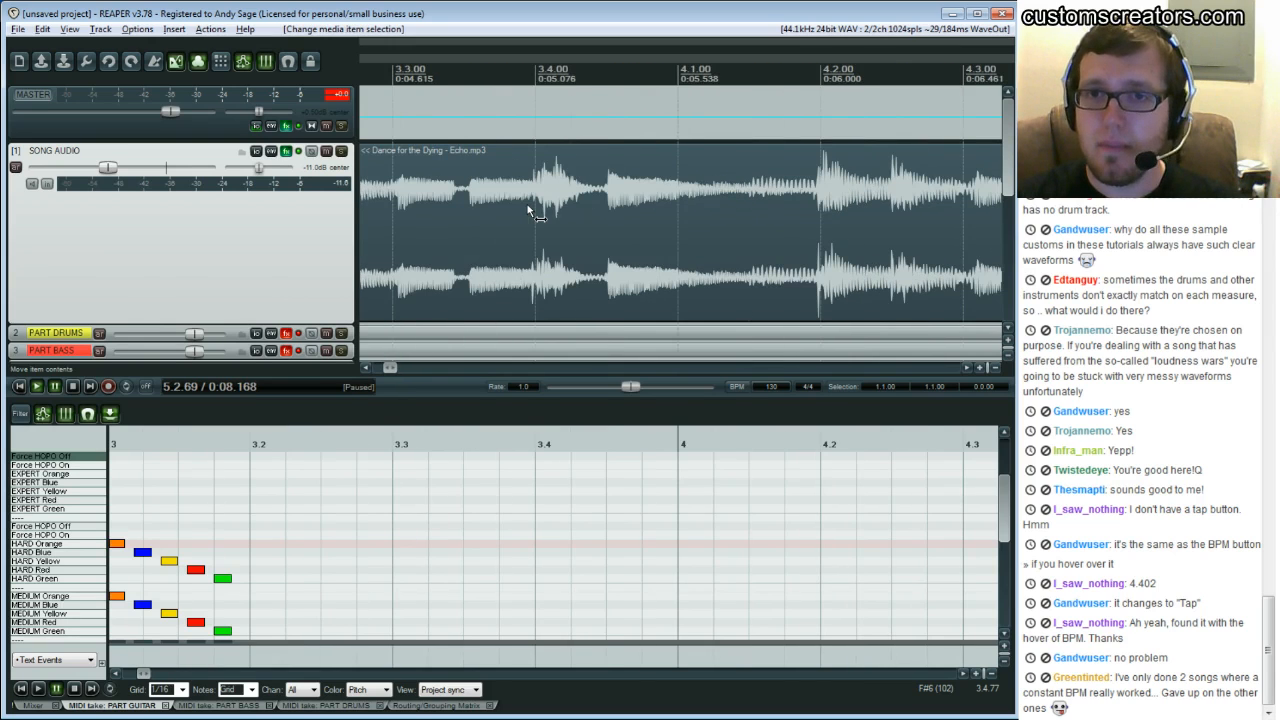
{"action": "left_click", "coordinate": [675, 165]}
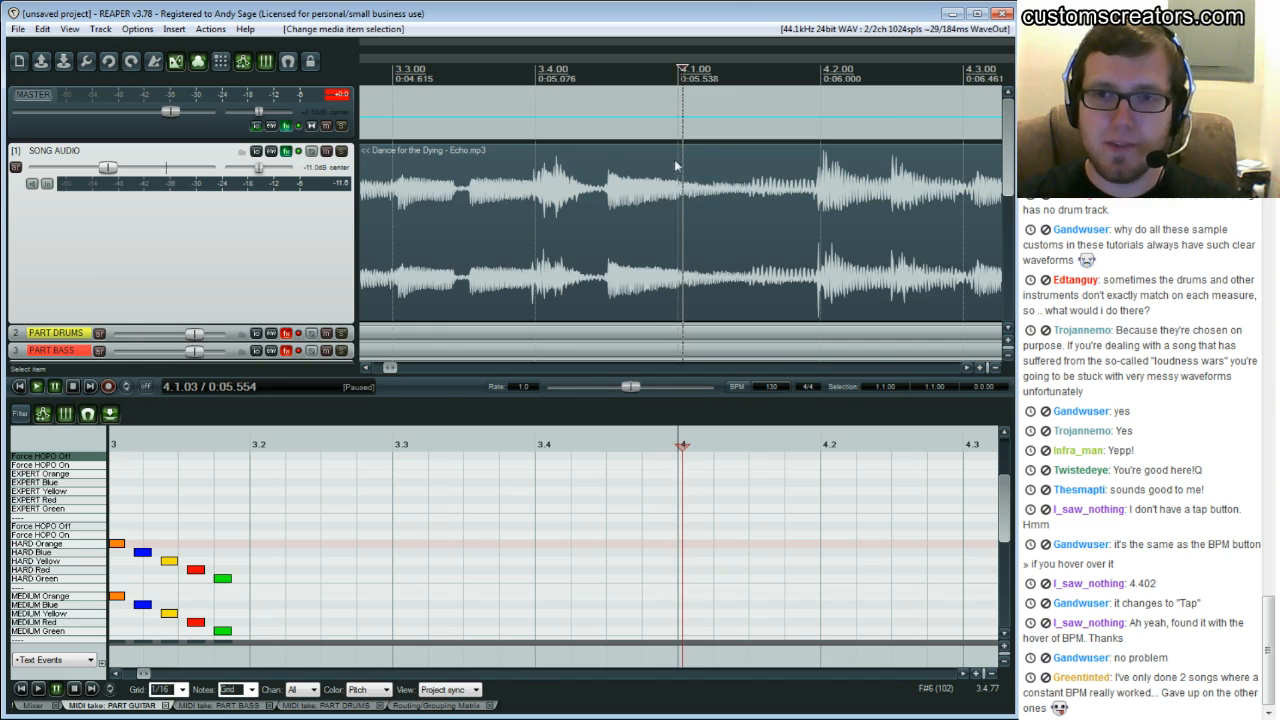
{"action": "left_click", "coordinate": [679, 173]}
{"action": "scroll", "coordinate": [678, 165], "scroll_direction": "right", "scroll_amount": 5}
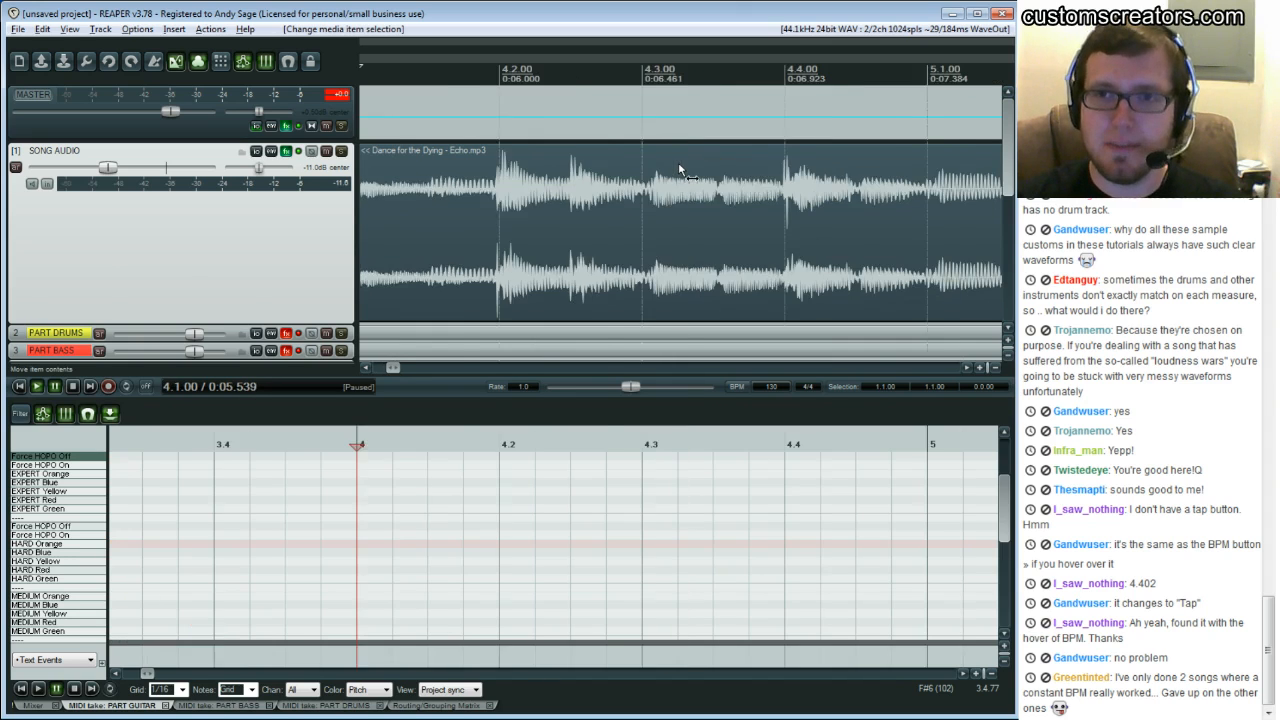
{"action": "left_click", "coordinate": [606, 174]}
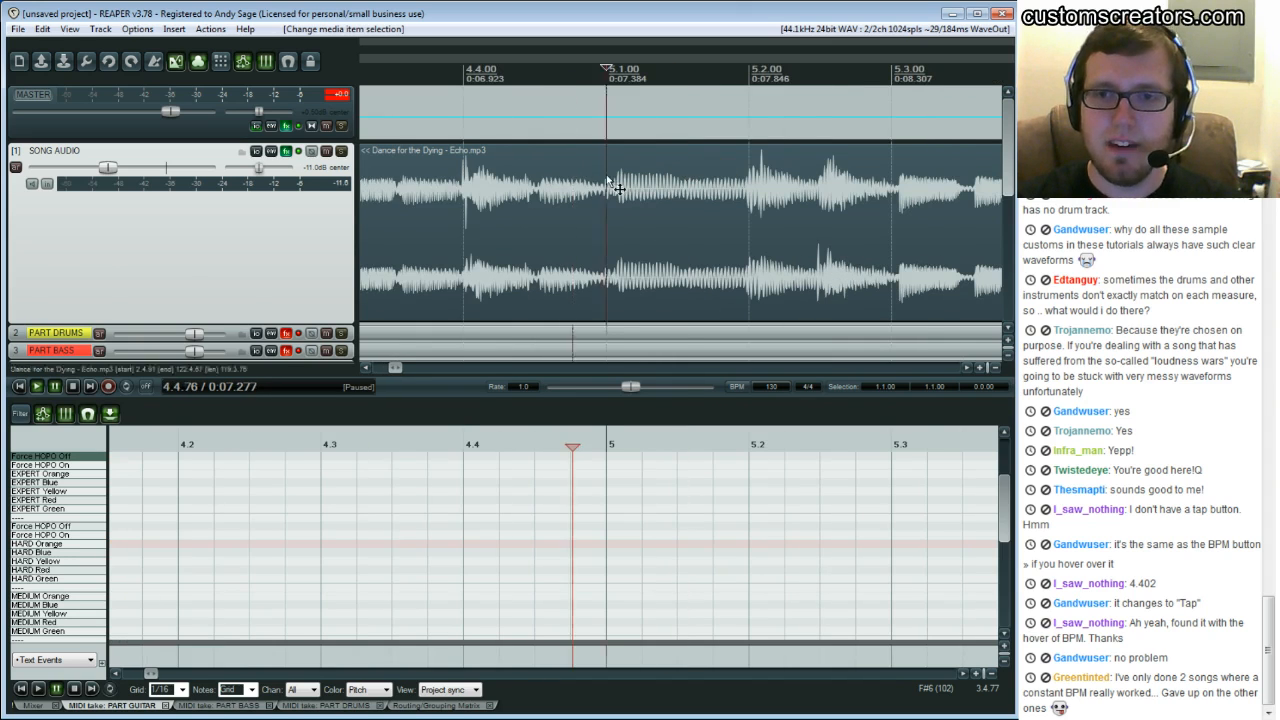
{"action": "scroll", "coordinate": [628, 184], "scroll_direction": "right", "scroll_amount": 5}
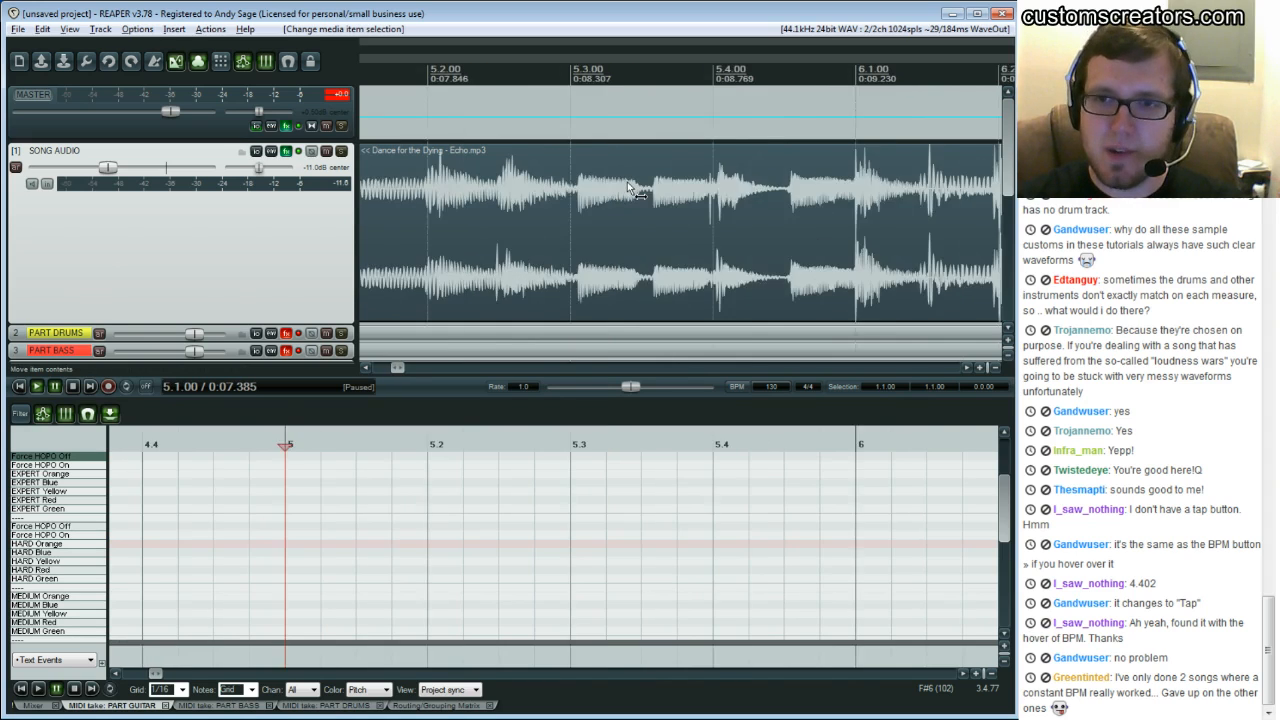
{"action": "left_click", "coordinate": [495, 174]}
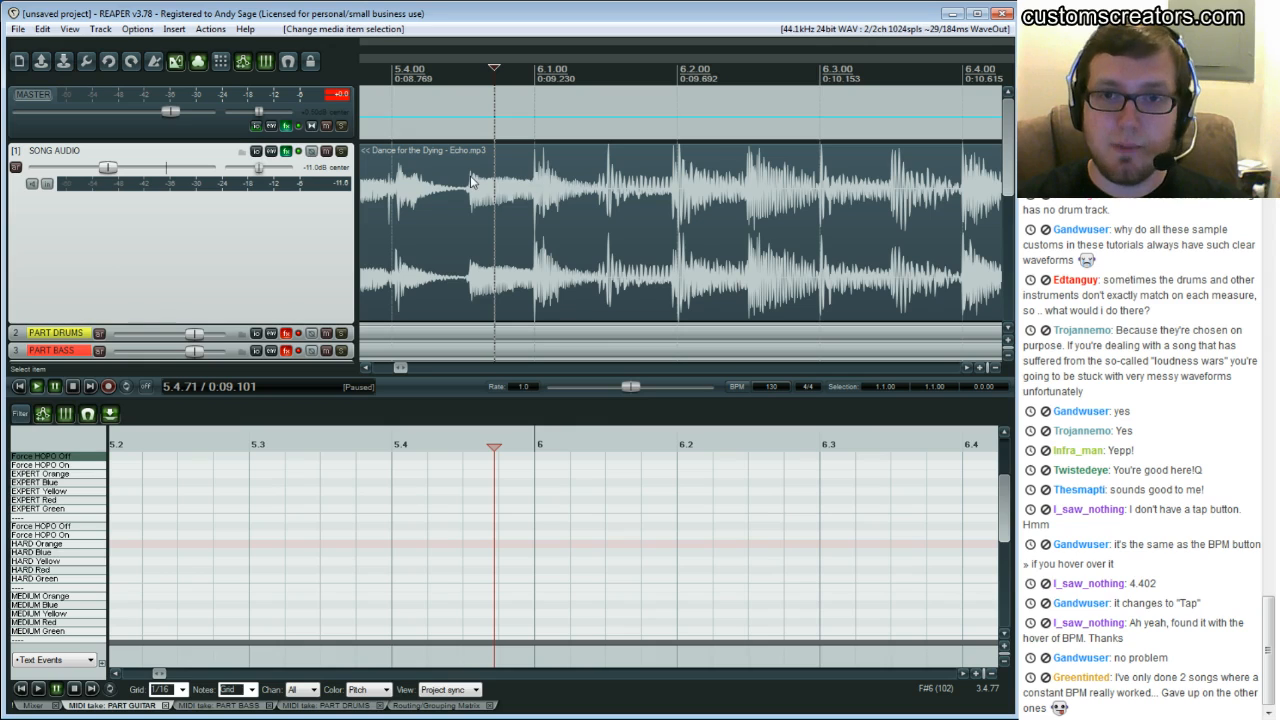
Play repeatedly from the end of bar 5 to check the downbeat of bar 6 against the grid
{"action": "key", "text": "space"}
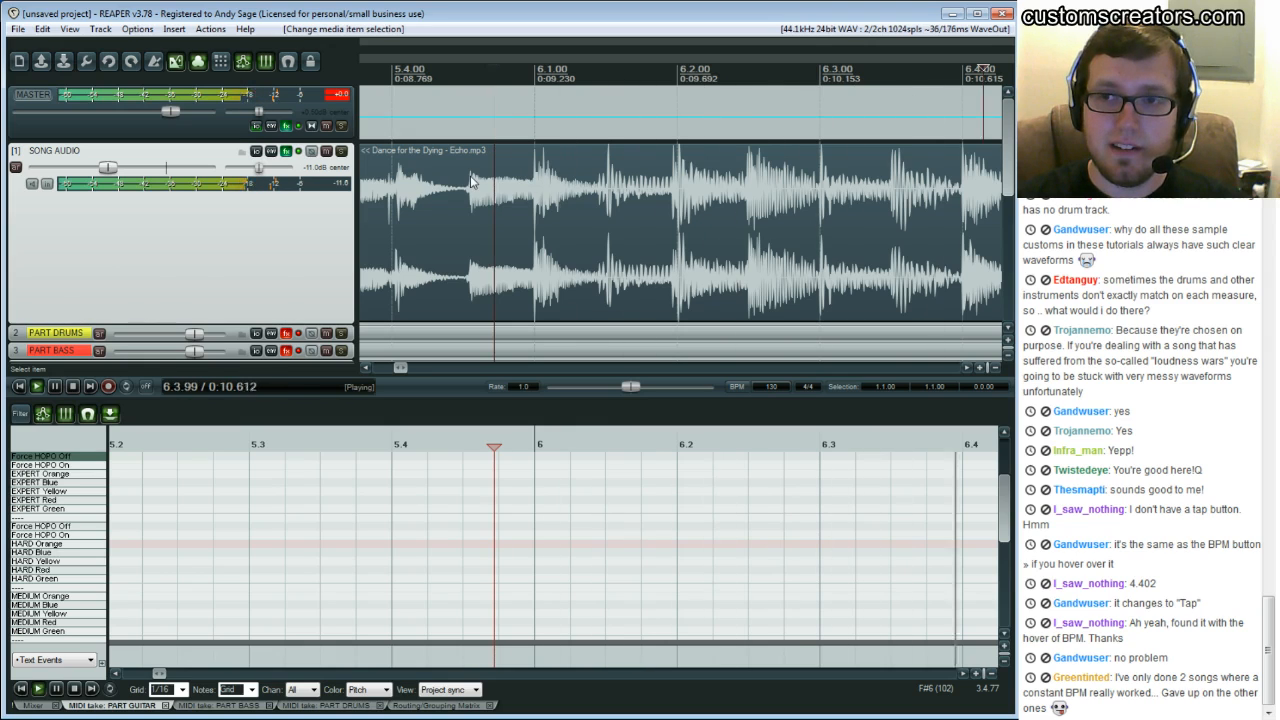
{"action": "key", "text": "ctrl+space"}
{"action": "left_click", "coordinate": [428, 170]}
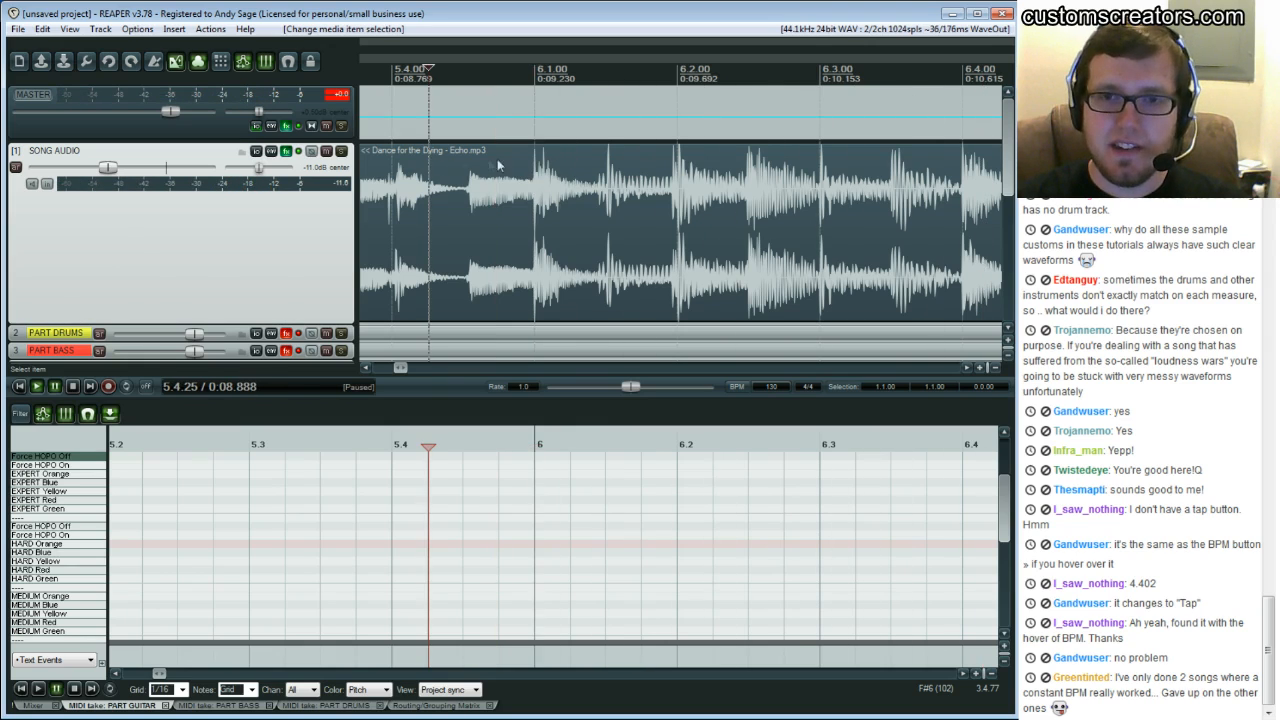
{"action": "key", "text": "space"}
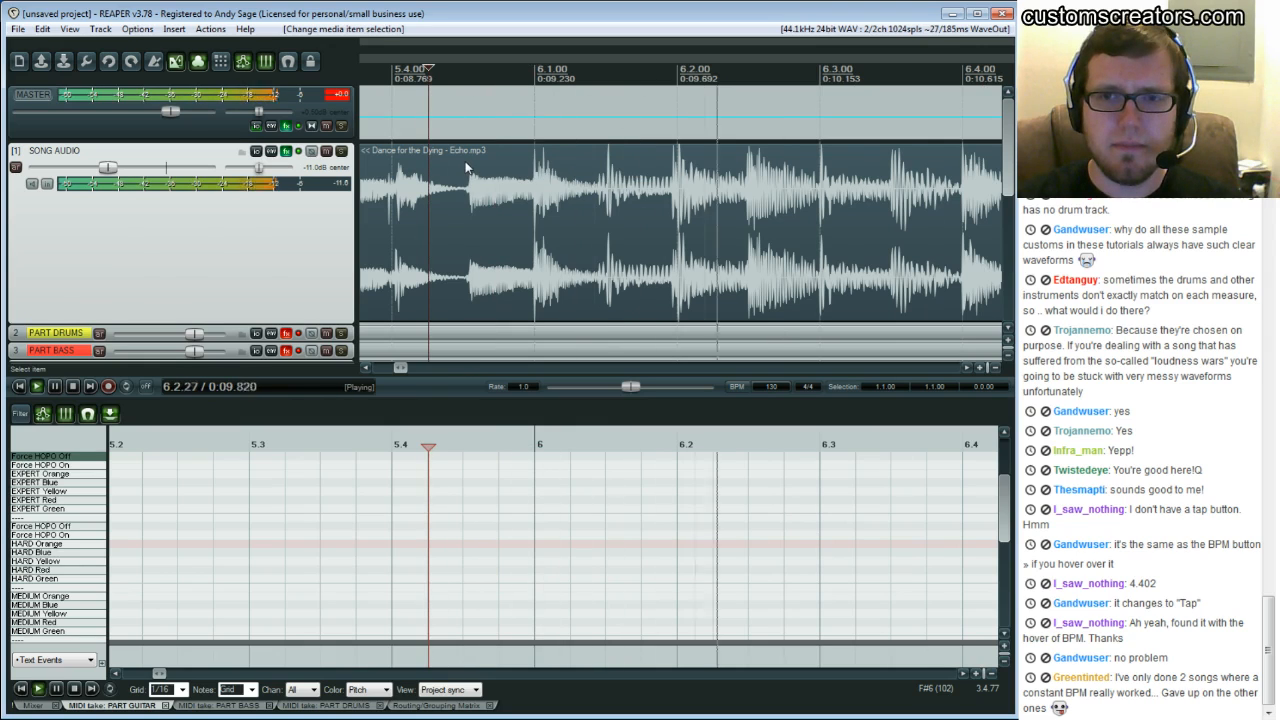
{"action": "key", "text": "Return"}
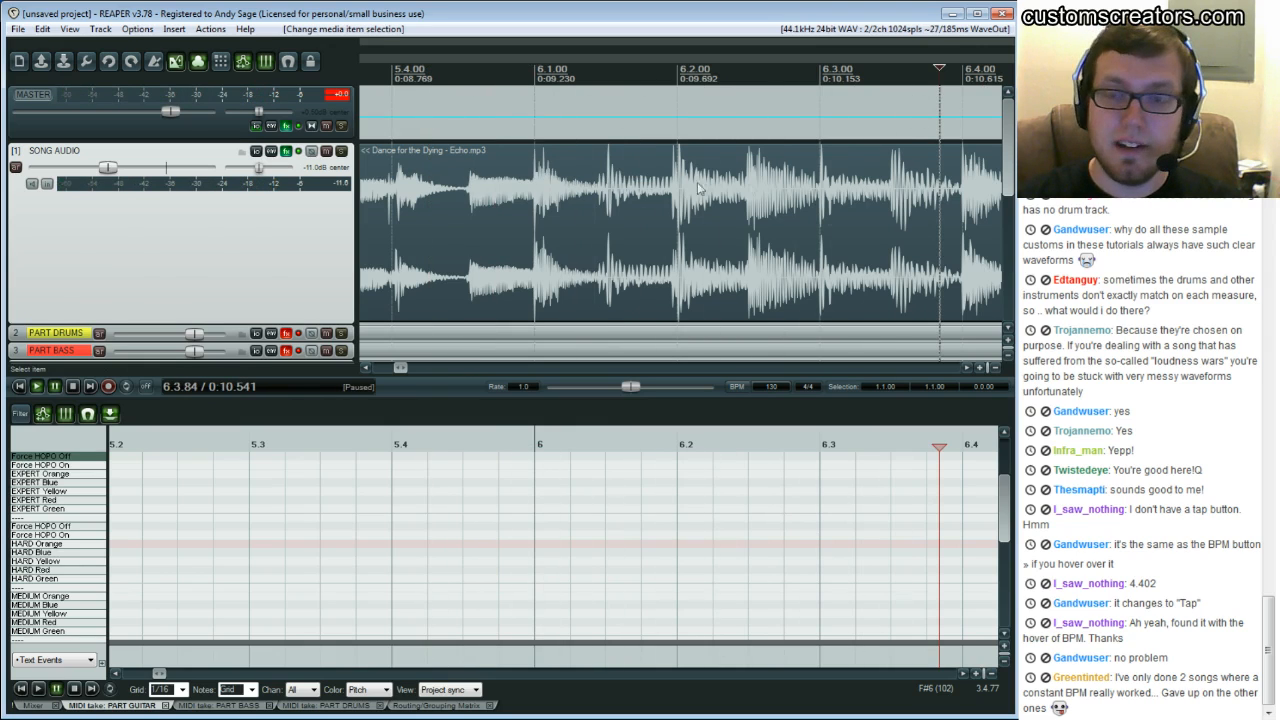
{"action": "left_click", "coordinate": [535, 232]}
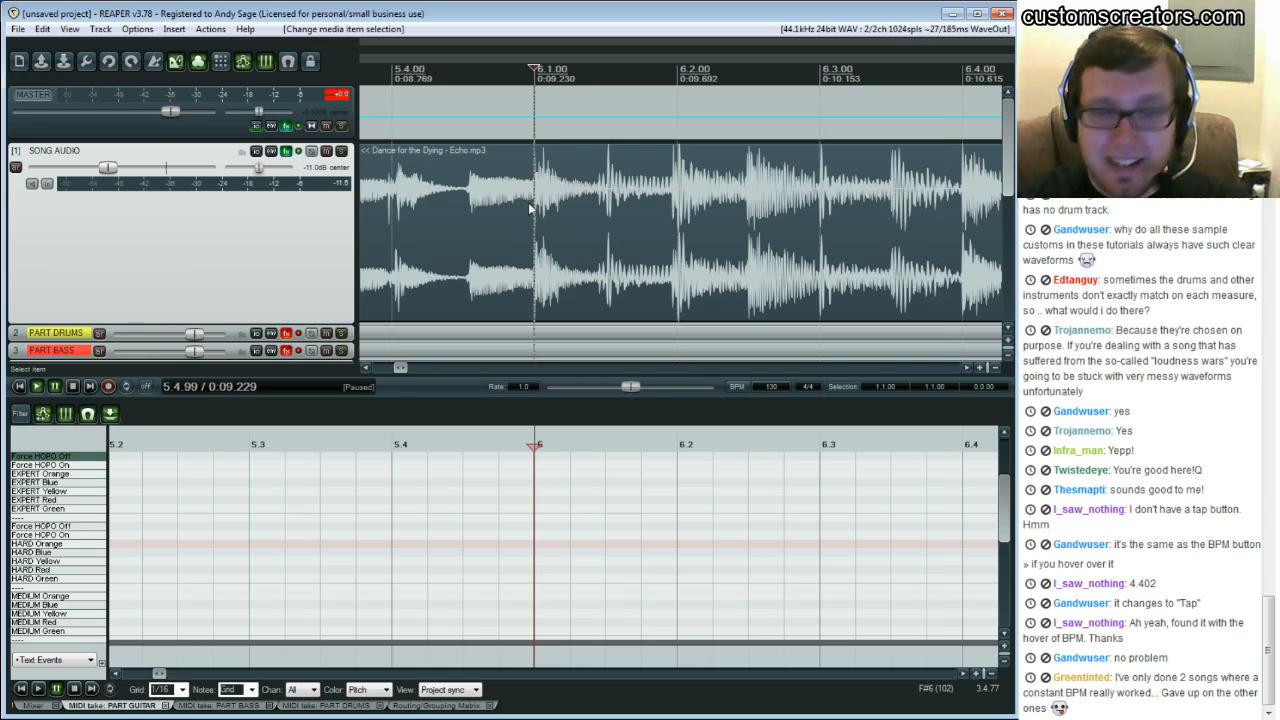
{"action": "left_click", "coordinate": [446, 195]}
{"action": "key", "text": "space"}
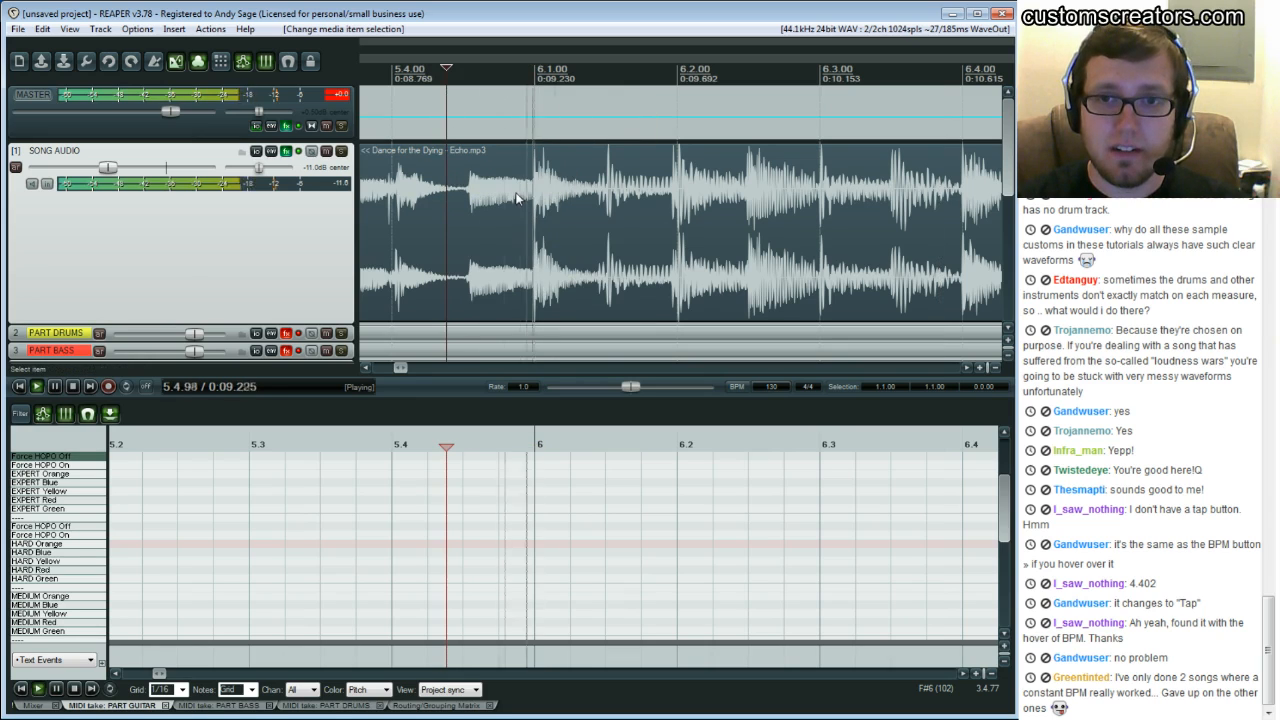
{"action": "key", "text": "space"}
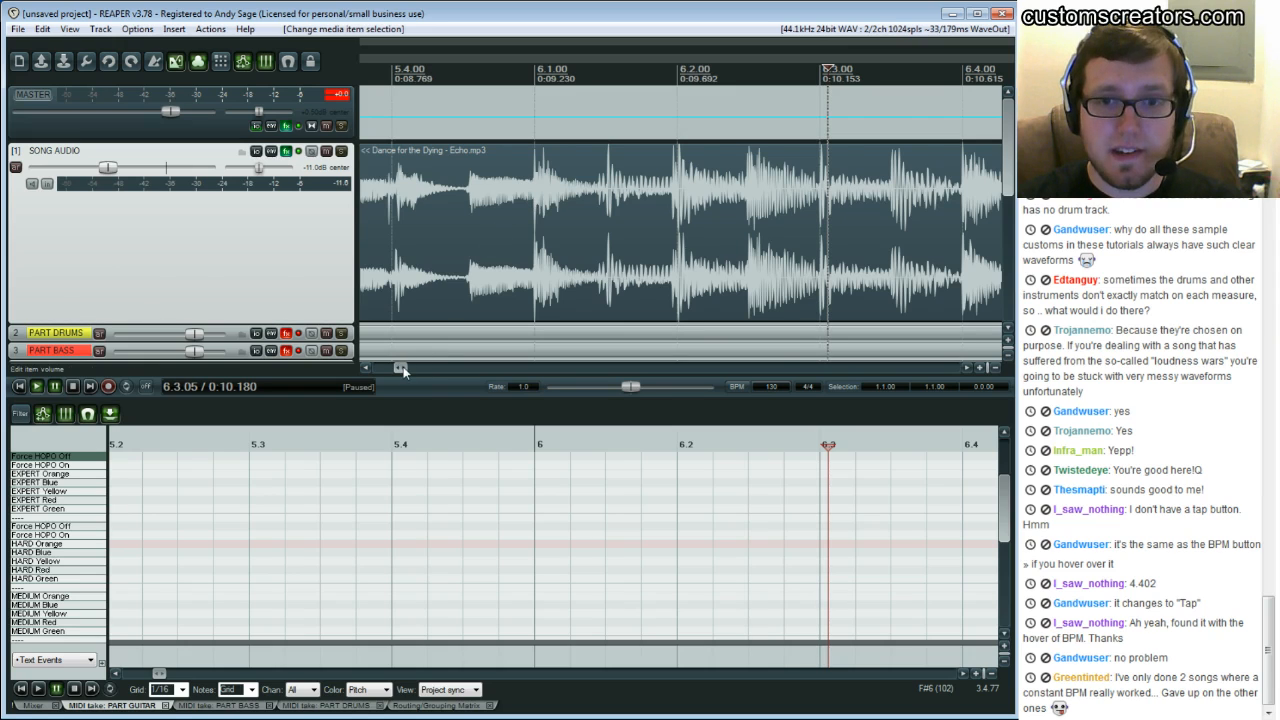
{"action": "scroll", "coordinate": [403, 366], "scroll_direction": "right", "scroll_amount": 1}
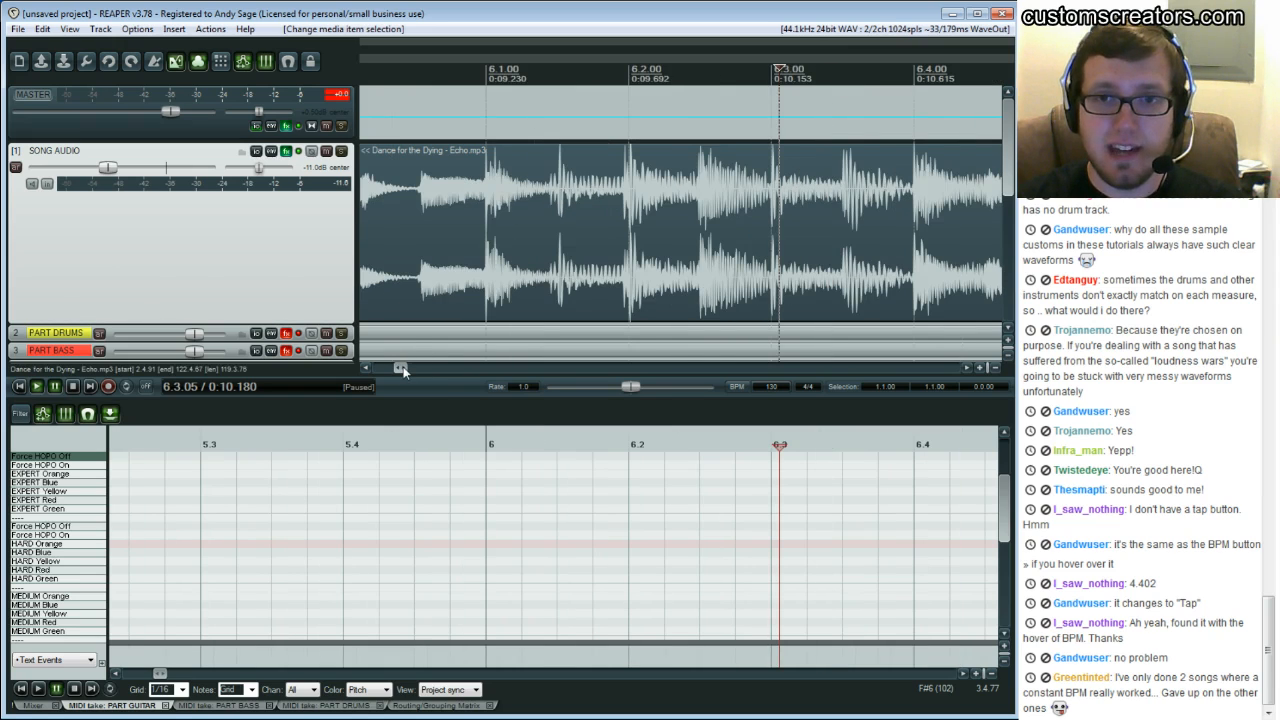
Add a measure from the time selection spanning bars 5 to 6 to retime the tempo there
{"action": "left_click", "coordinate": [490, 299]}
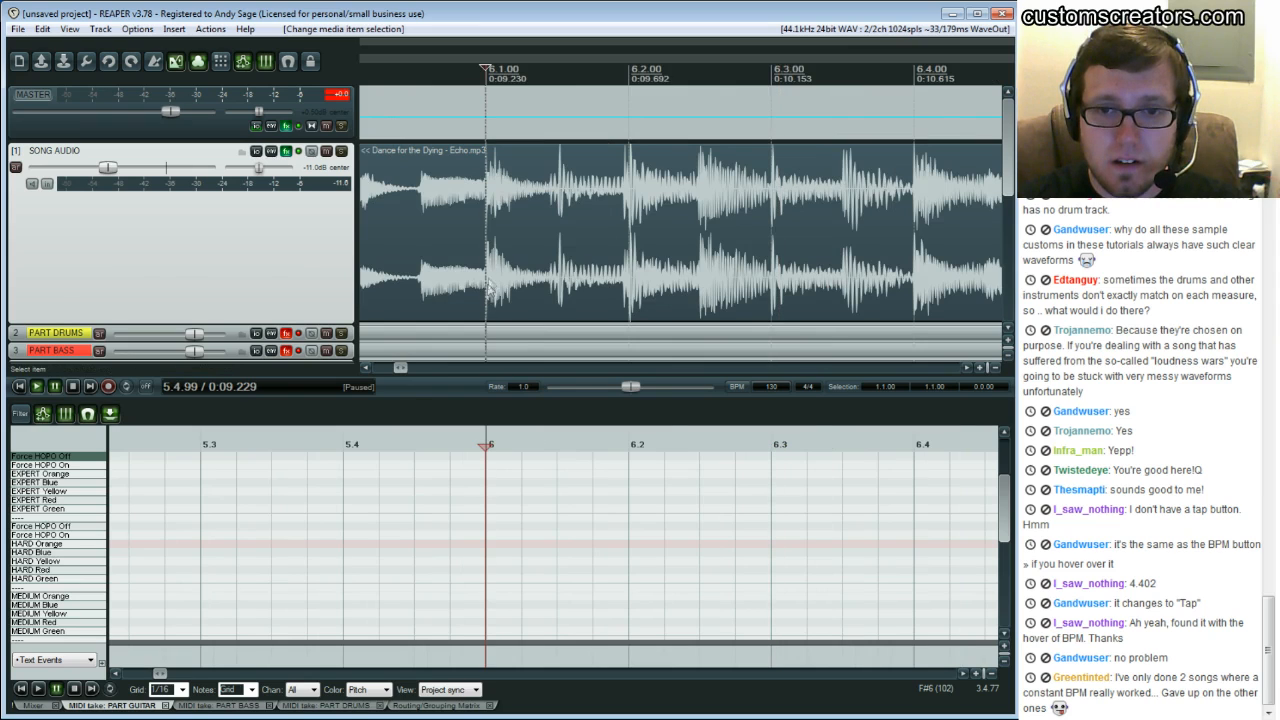
{"action": "key", "text": "shift+c"}
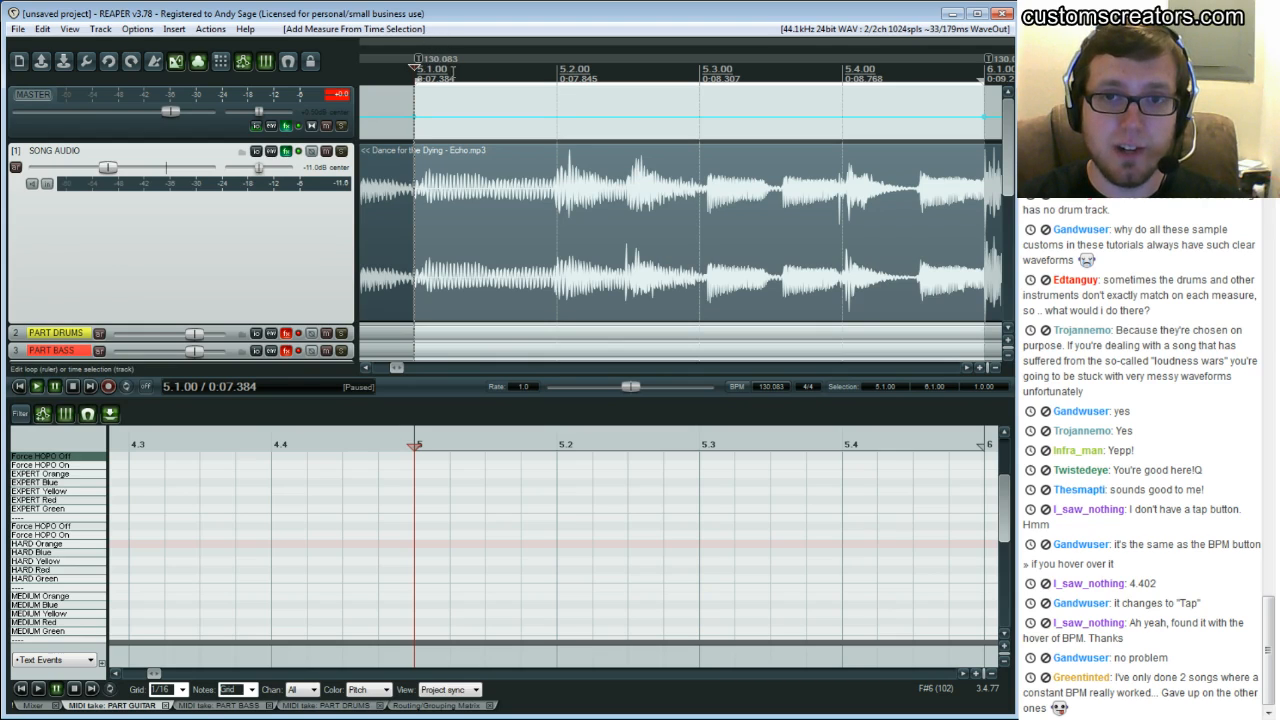
Add a measure from a time selection spanning bars 6 to 7 to retime the next bar
{"action": "left_click_drag", "start_coordinate": [396, 368], "coordinate": [401, 369]}
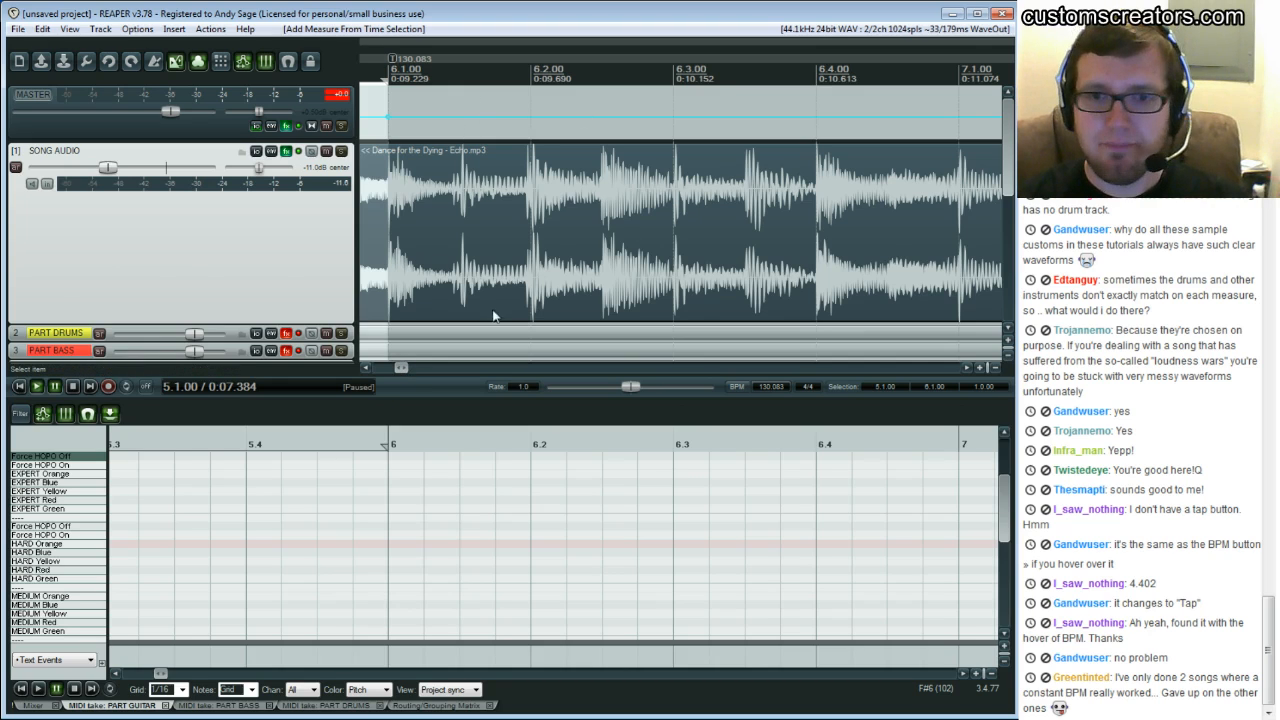
{"action": "left_click", "coordinate": [965, 367]}
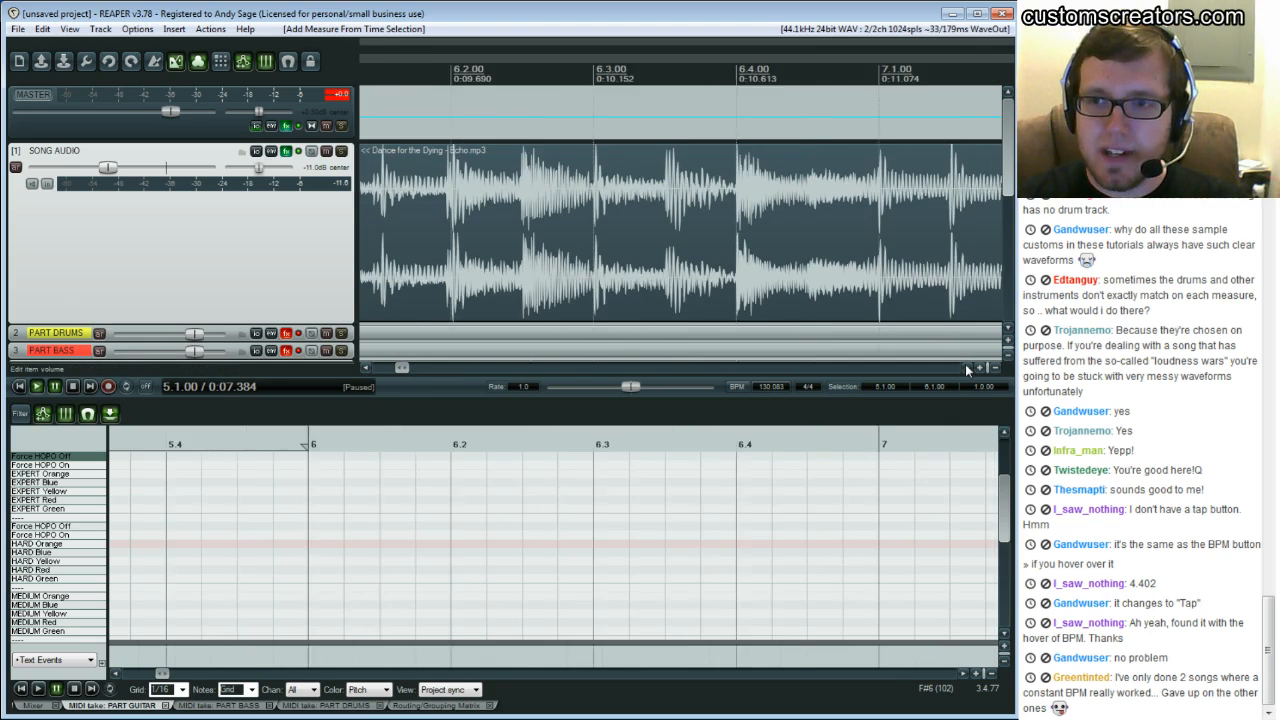
{"action": "left_click", "coordinate": [800, 180]}
{"action": "key", "text": "alt+shift+c"}
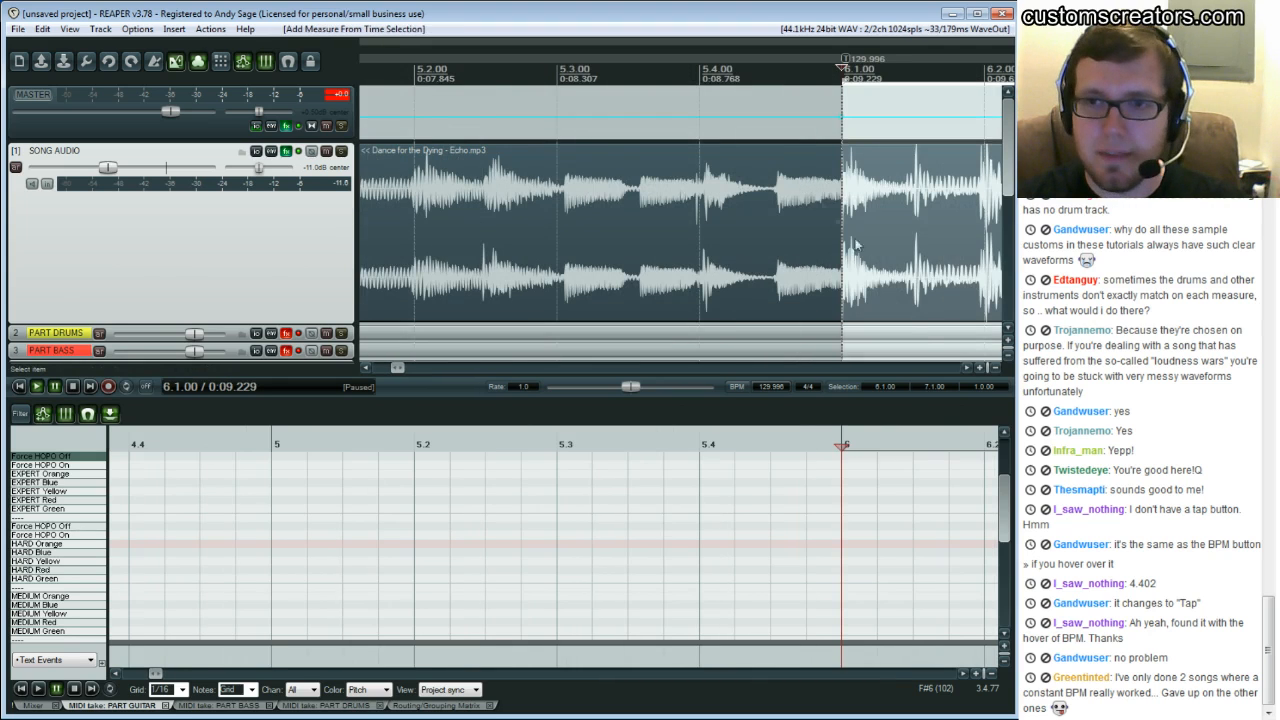
Play through bars 7 and 8 to check the song against the adjusted grid
{"action": "left_click", "coordinate": [966, 368]}
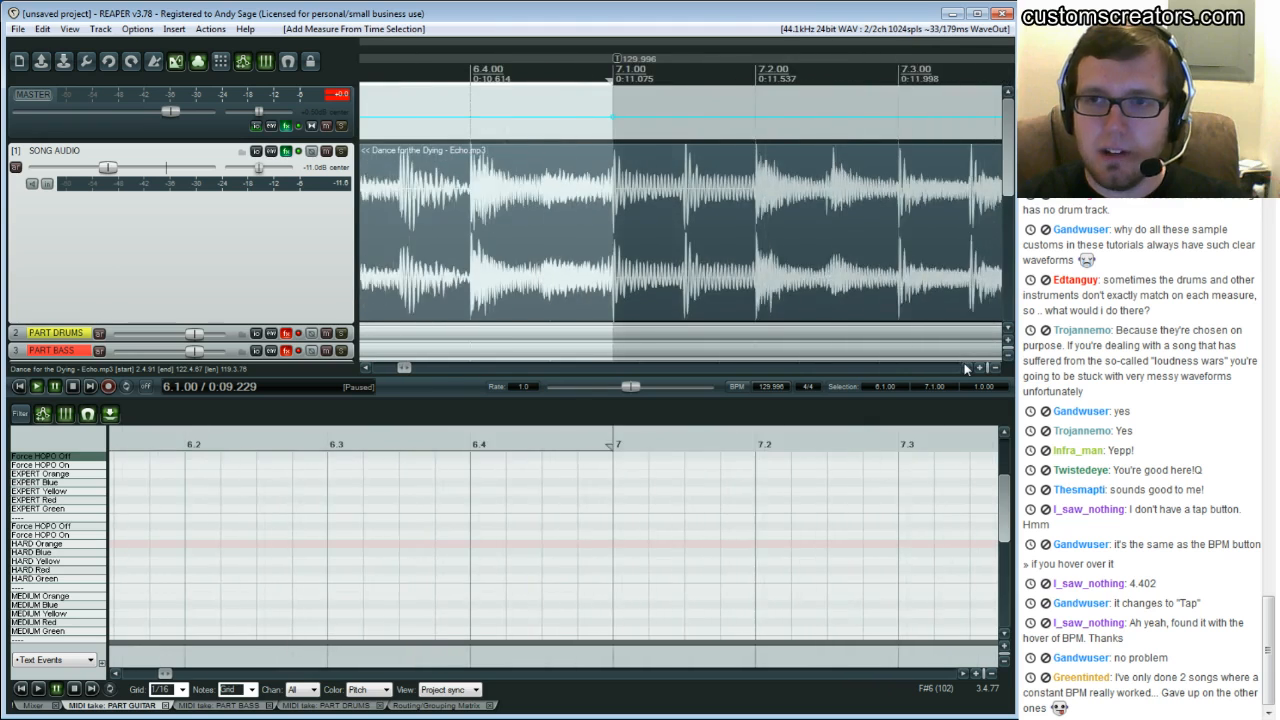
{"action": "left_click", "coordinate": [966, 368]}
{"action": "left_click", "coordinate": [966, 368]}
{"action": "left_click", "coordinate": [966, 368]}
{"action": "left_click", "coordinate": [966, 368]}
{"action": "left_click", "coordinate": [848, 170]}
{"action": "key", "text": "space"}
{"action": "key", "text": "space"}
{"action": "left_click", "coordinate": [865, 168]}
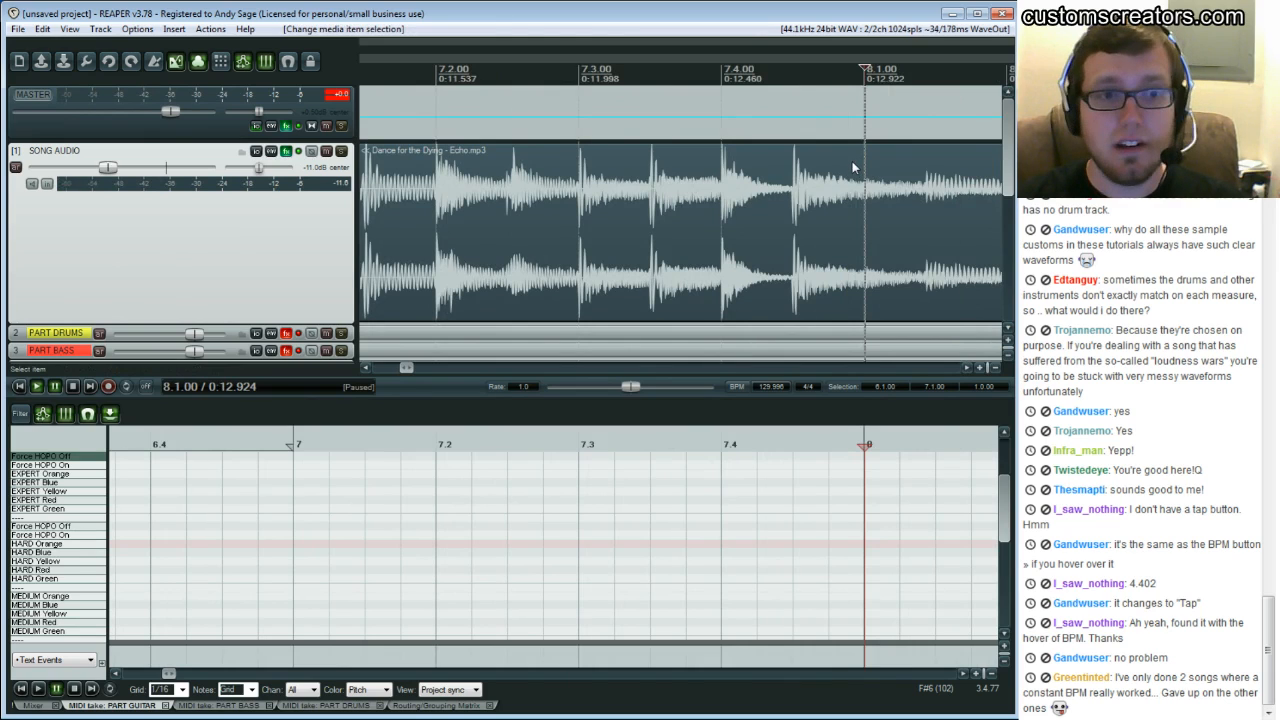
{"action": "left_click", "coordinate": [455, 172]}
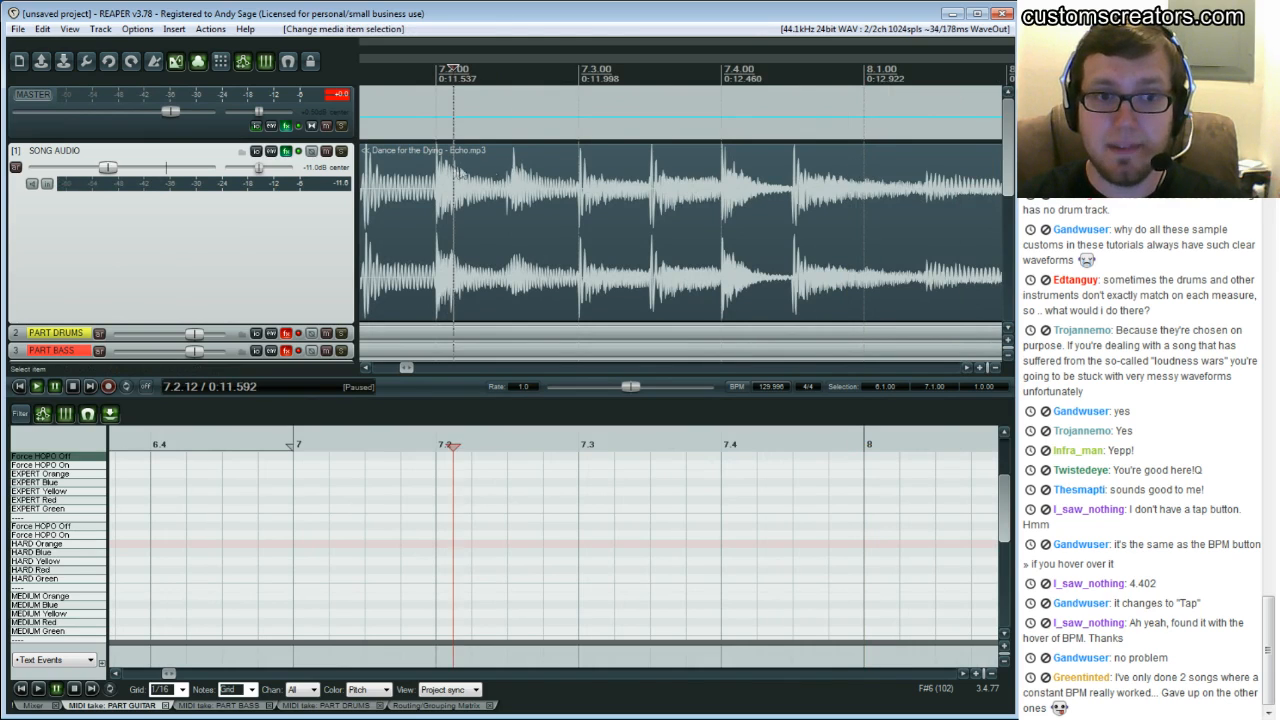
{"action": "key", "text": "space"}
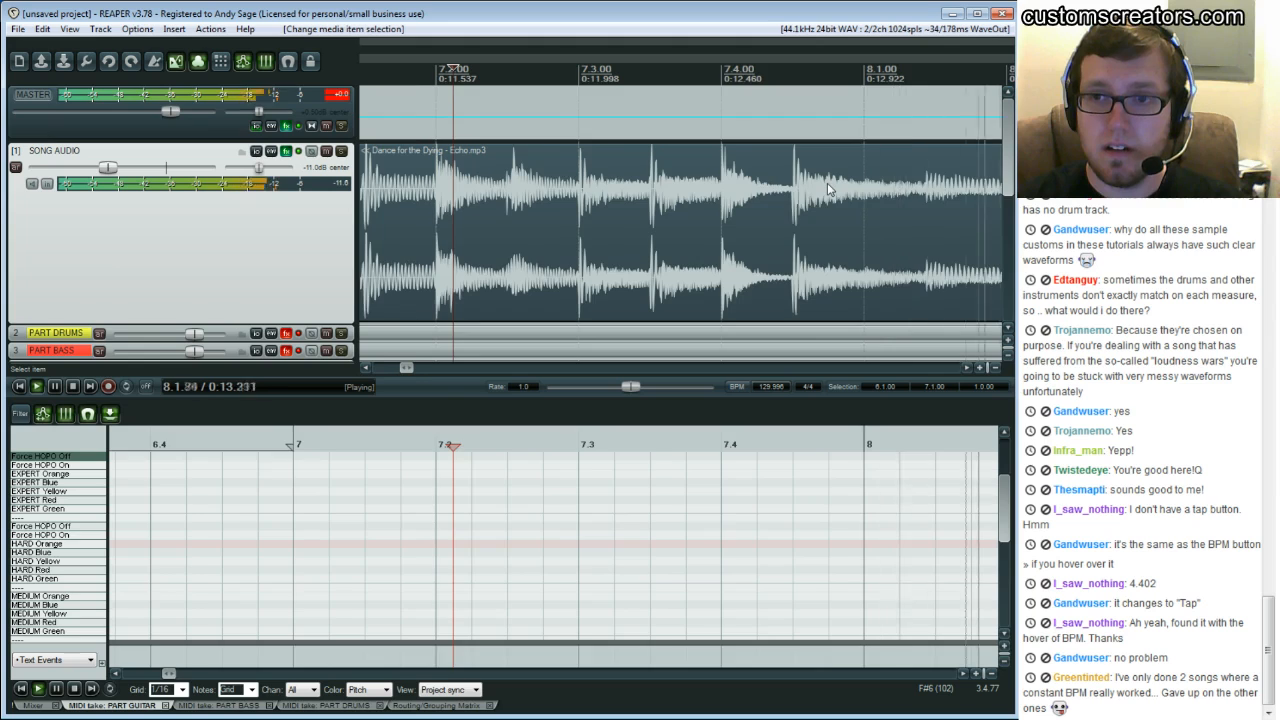
Add a measure from the time selection spanning bars 8 to 9 to retime that bar
{"action": "key", "text": "space"}
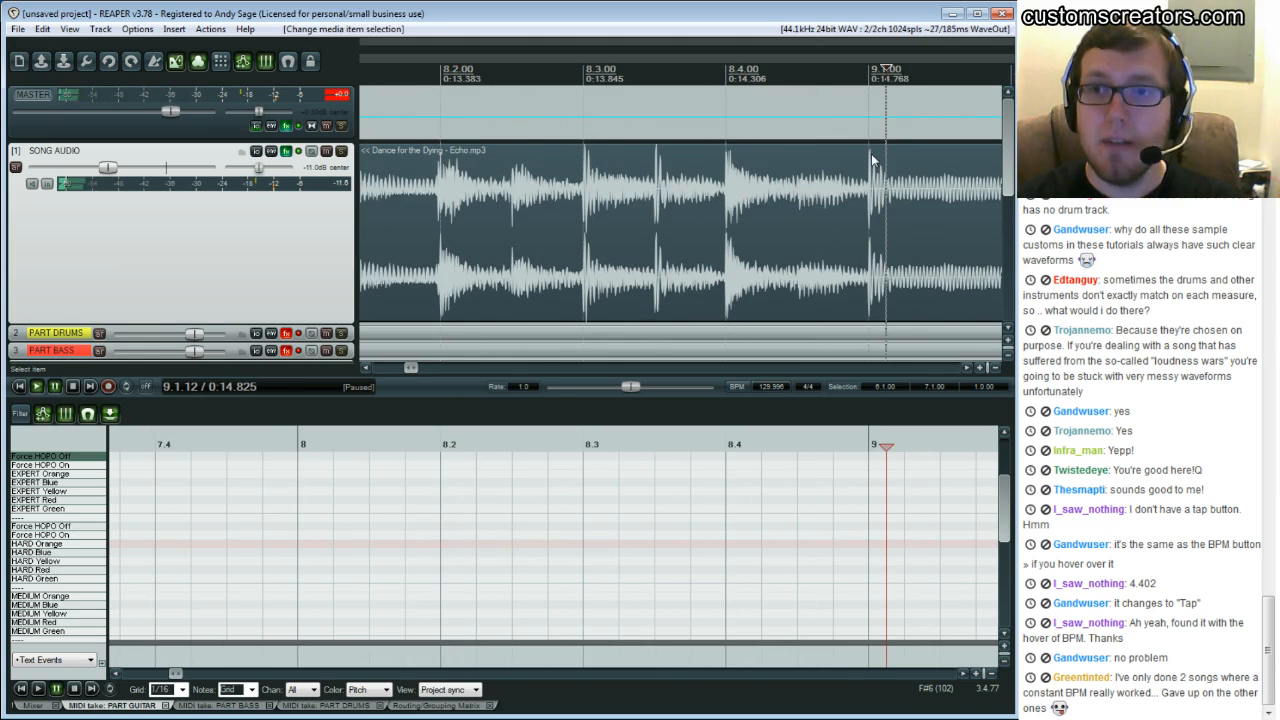
{"action": "left_click", "coordinate": [870, 164]}
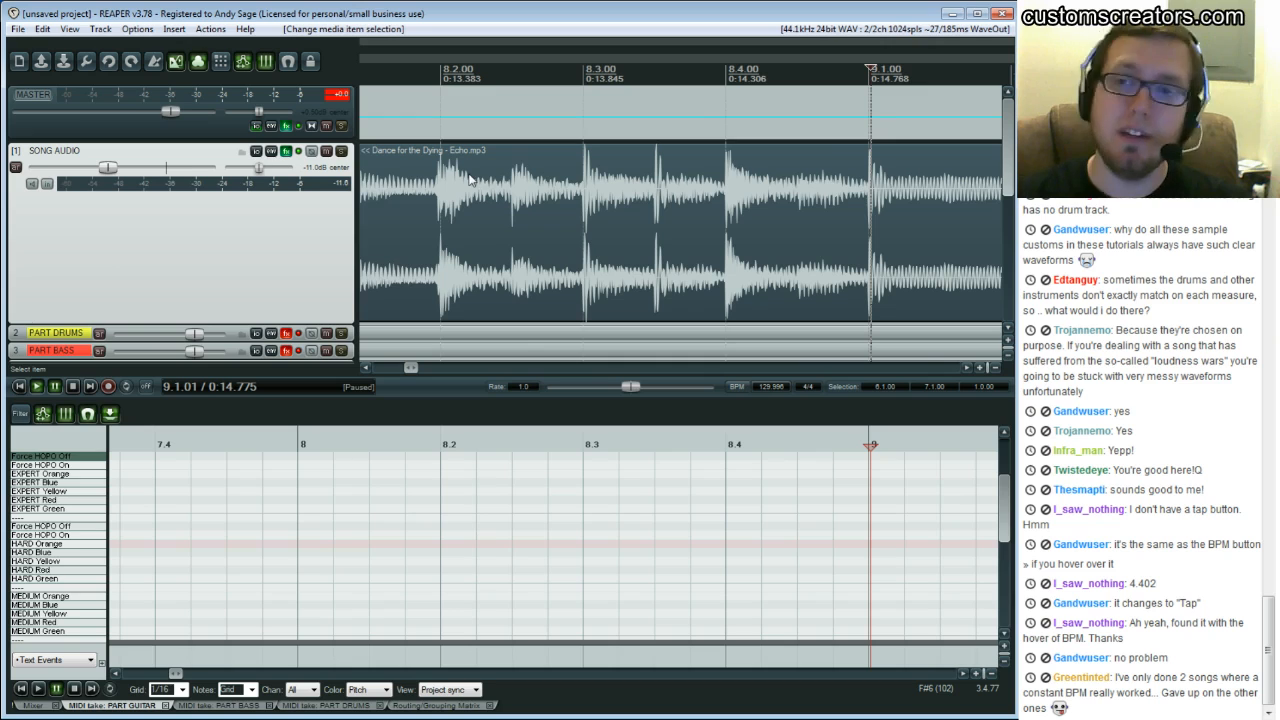
{"action": "left_click", "coordinate": [913, 177]}
{"action": "left_click", "coordinate": [871, 173]}
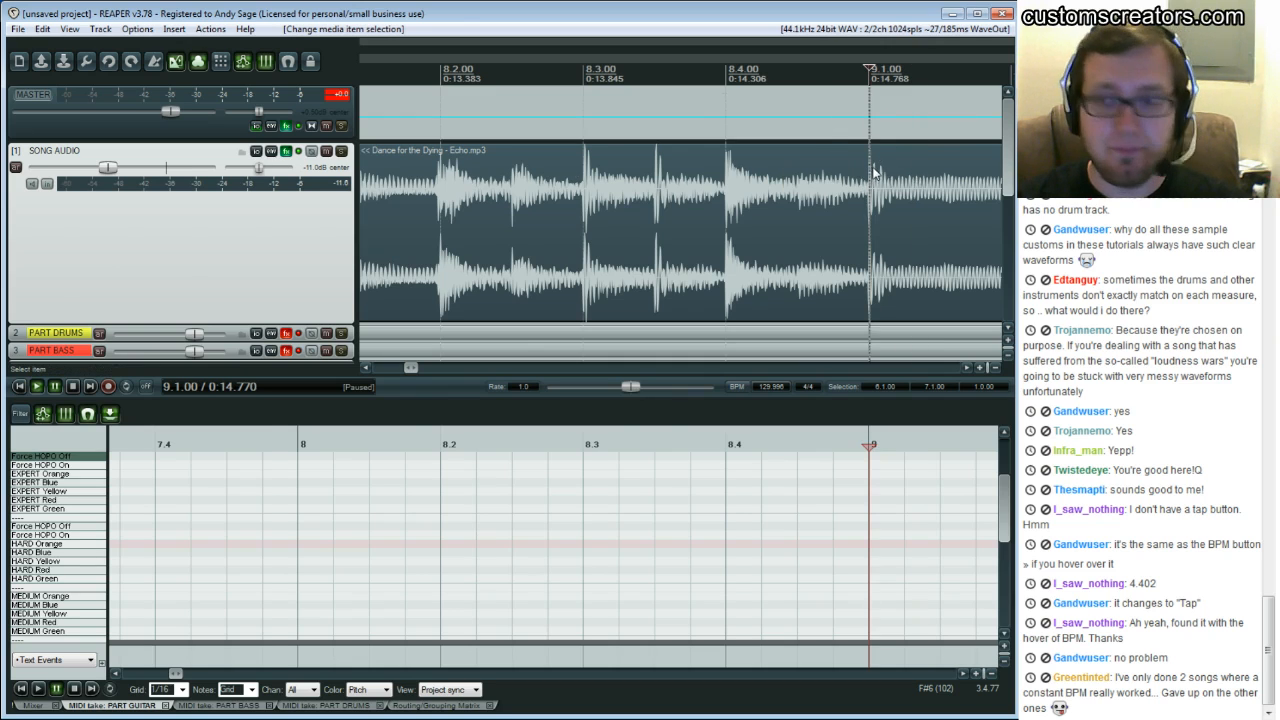
{"action": "key", "text": "alt+shift+c"}
{"action": "left_click", "coordinate": [968, 368]}
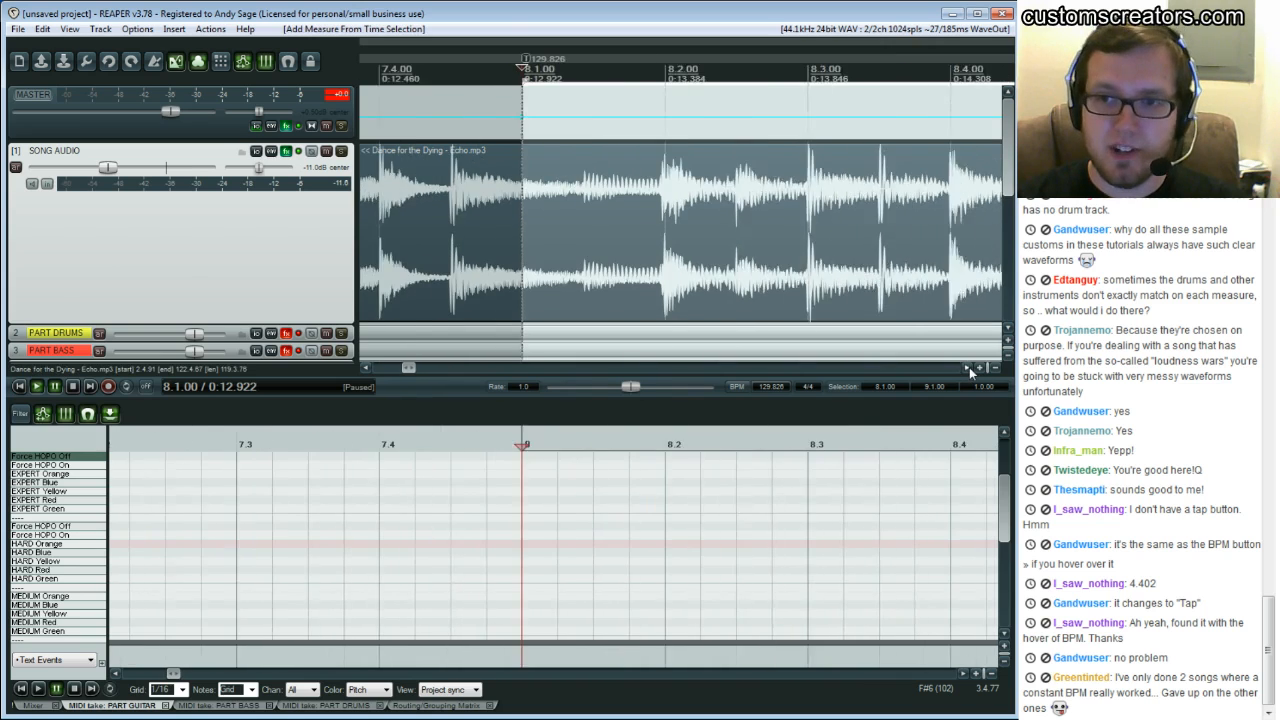
{"action": "left_click", "coordinate": [969, 367]}
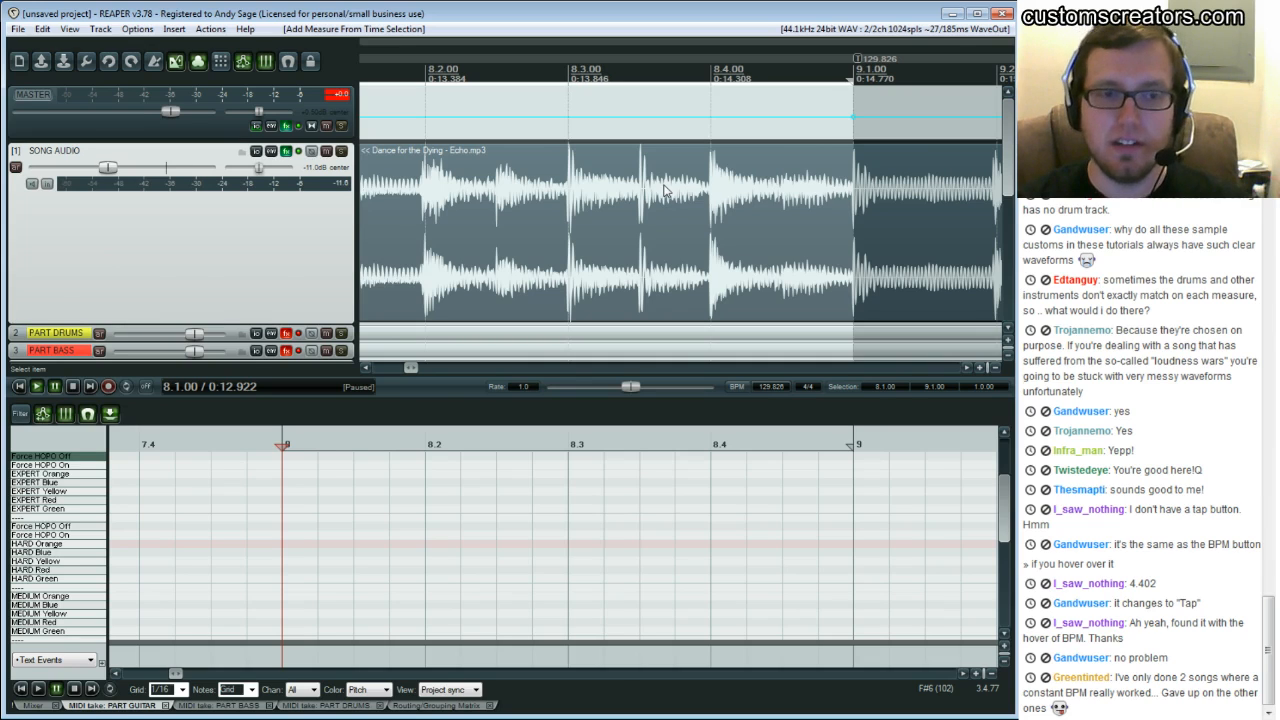
{"action": "left_click", "coordinate": [966, 368]}
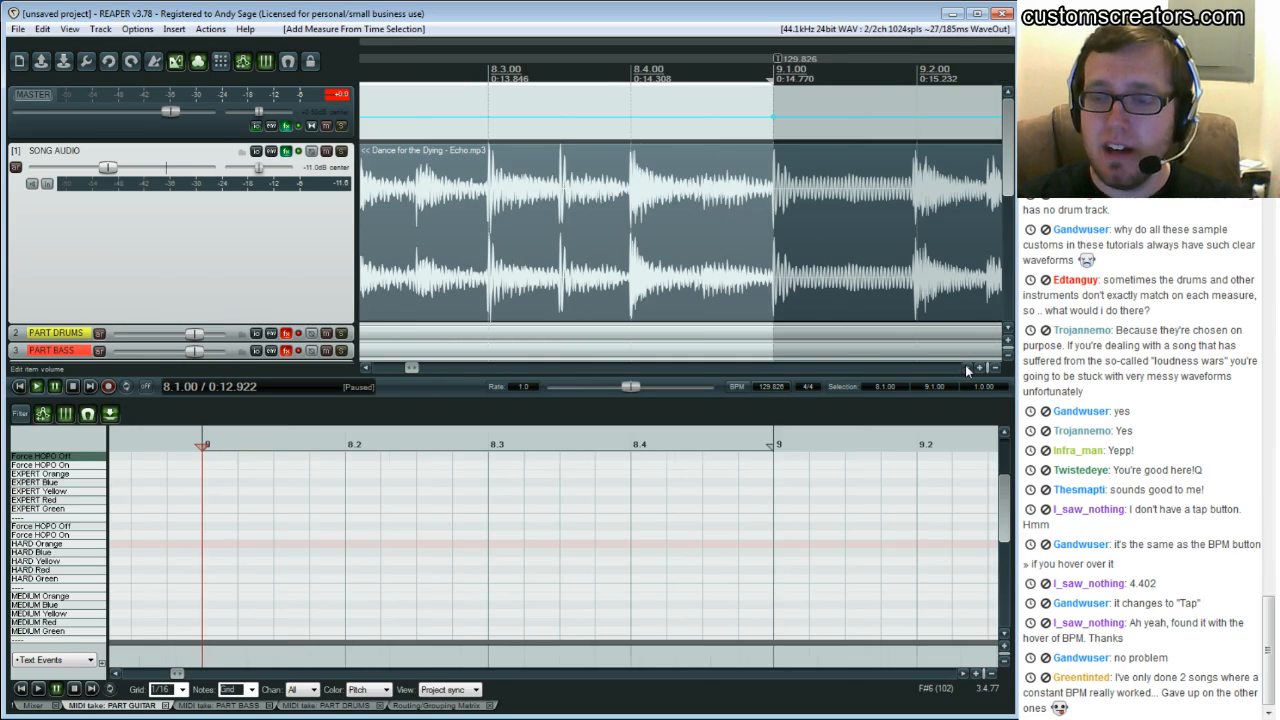
{"action": "left_click", "coordinate": [366, 369]}
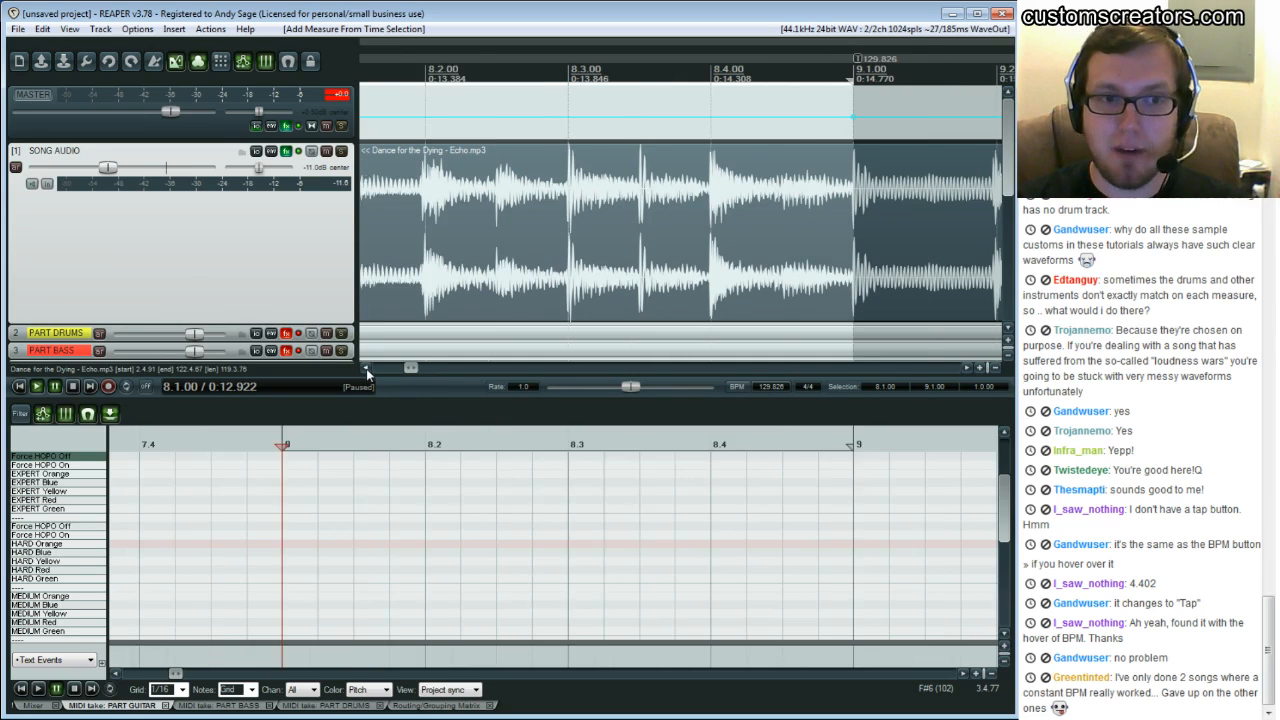
{"action": "left_click", "coordinate": [366, 369]}
{"action": "left_click", "coordinate": [366, 369]}
{"action": "left_click", "coordinate": [366, 369]}
{"action": "left_click", "coordinate": [366, 369]}
{"action": "left_click", "coordinate": [366, 369]}
{"action": "mouse_move", "coordinate": [681, 110]}
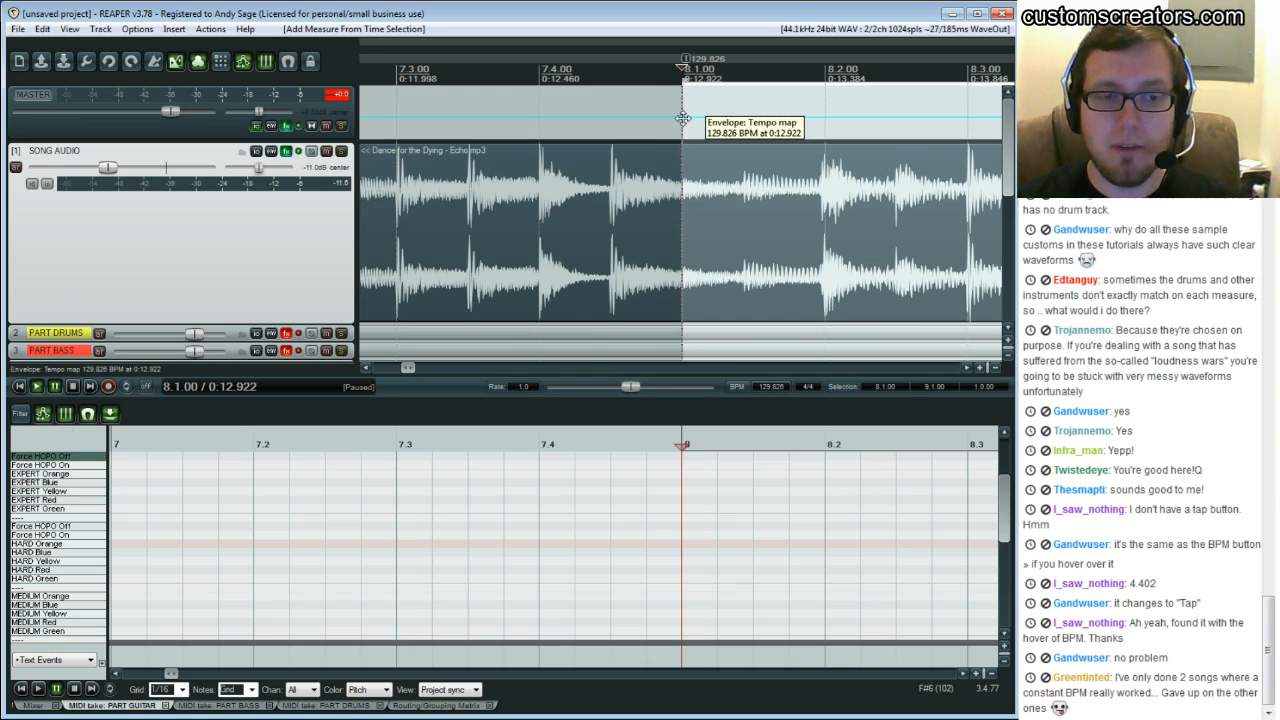
{"action": "double_click", "coordinate": [682, 118]}
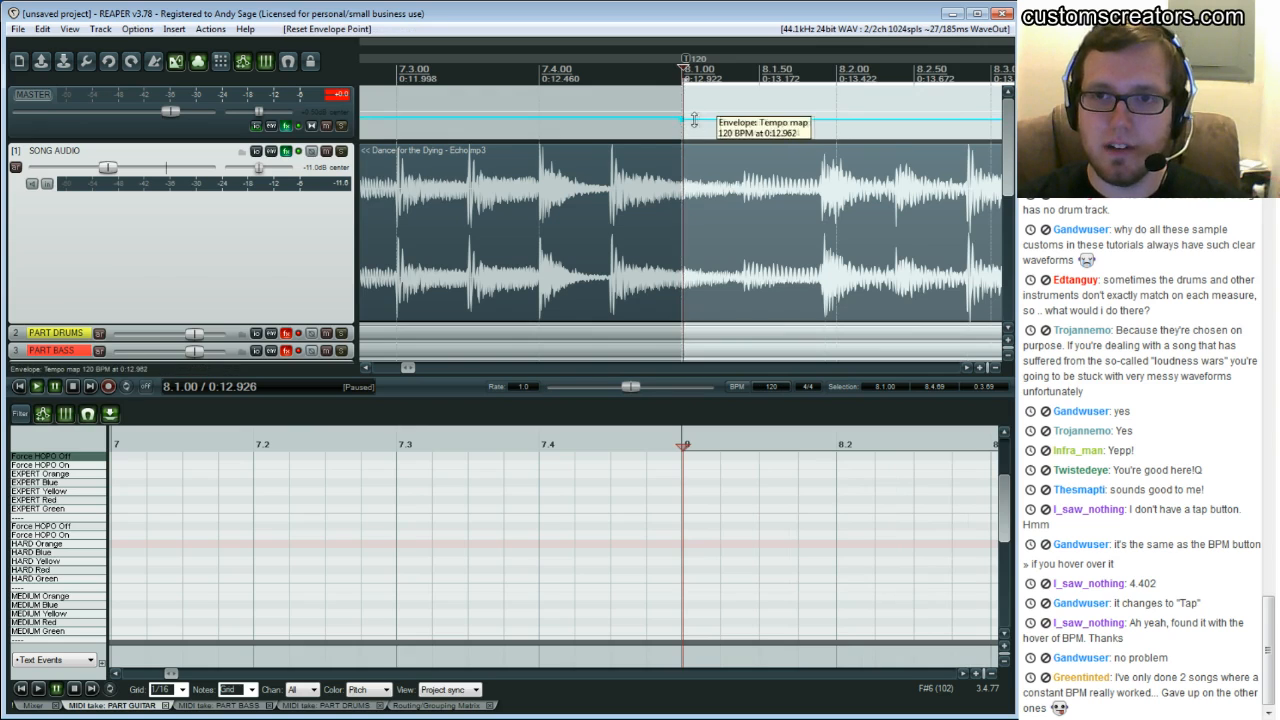
{"action": "key", "text": "ctrl+z"}
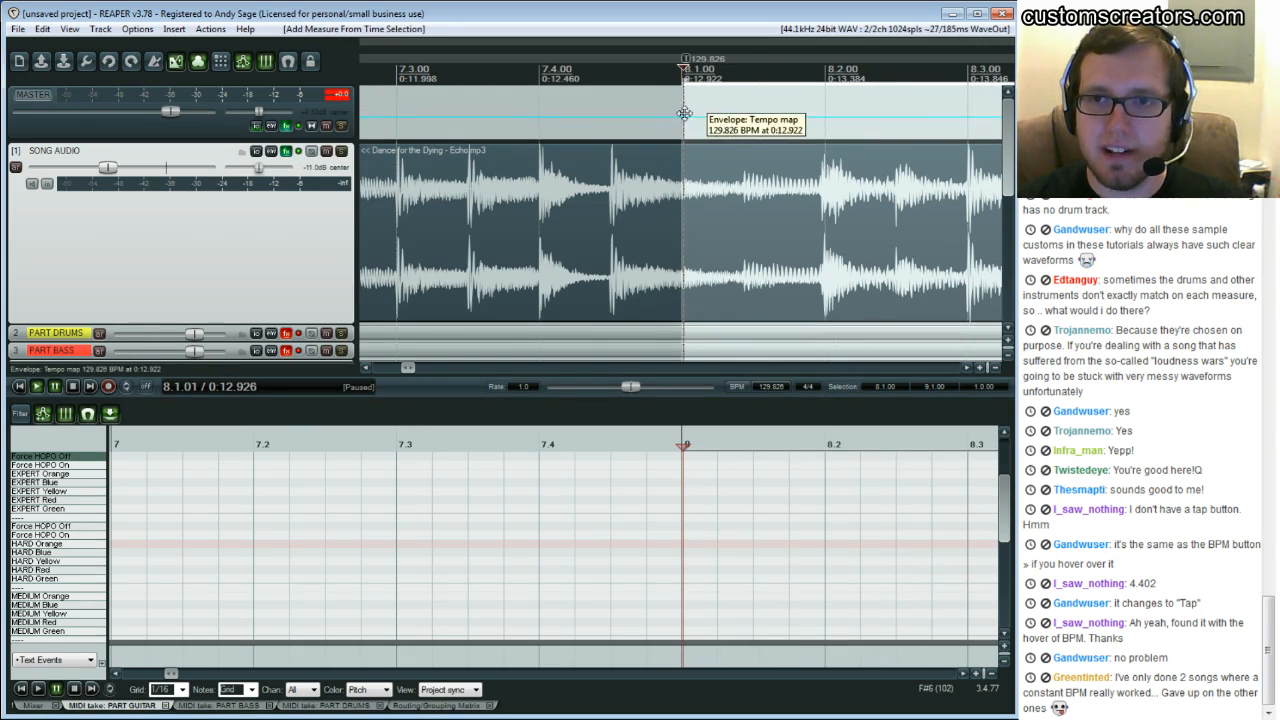
{"action": "right_click", "coordinate": [684, 62]}
{"action": "left_click", "coordinate": [700, 65]}
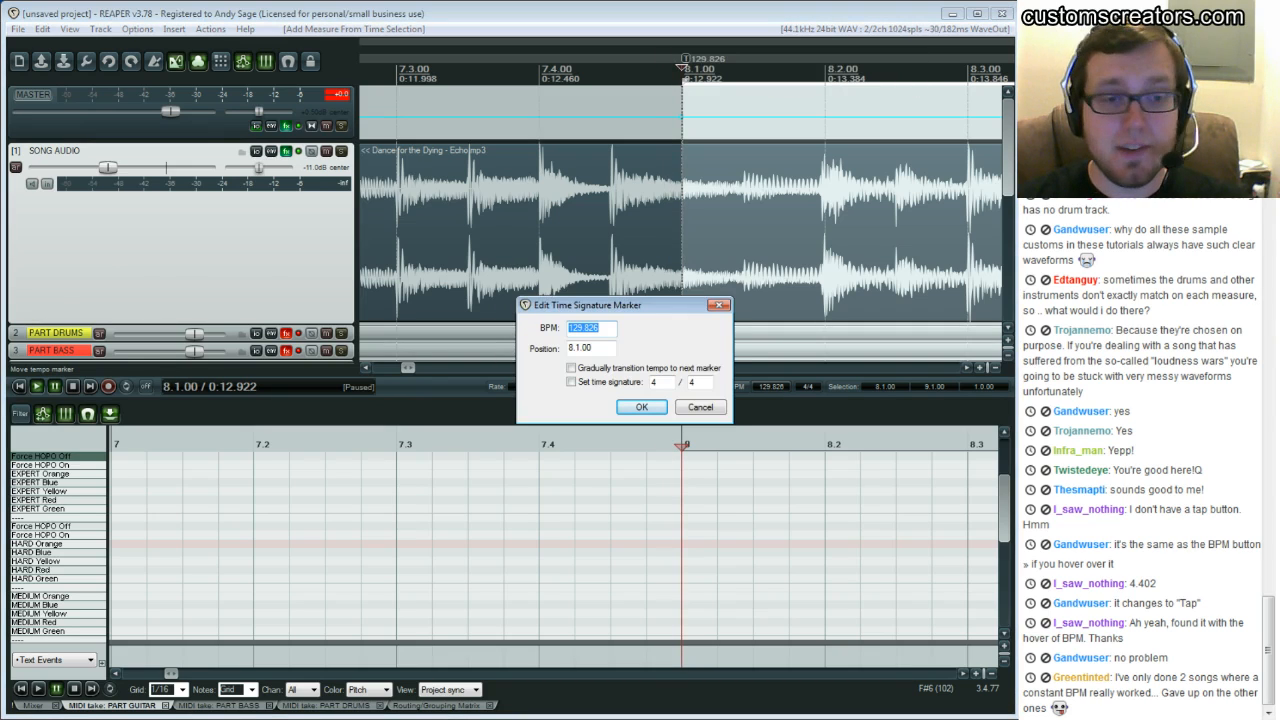
{"action": "key", "text": "Escape"}
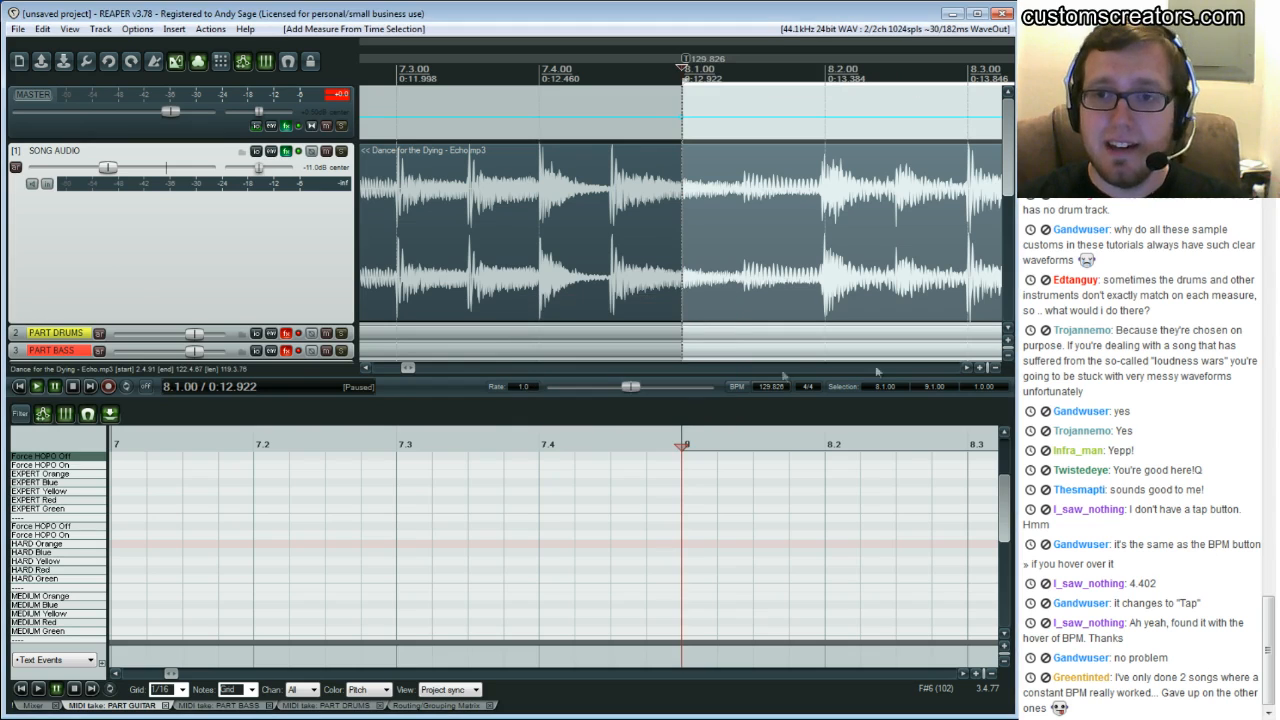
Try adding a measure from a new time selection starting at bar 8, then undo the resulting tempo changes
{"action": "left_click", "coordinate": [970, 367]}
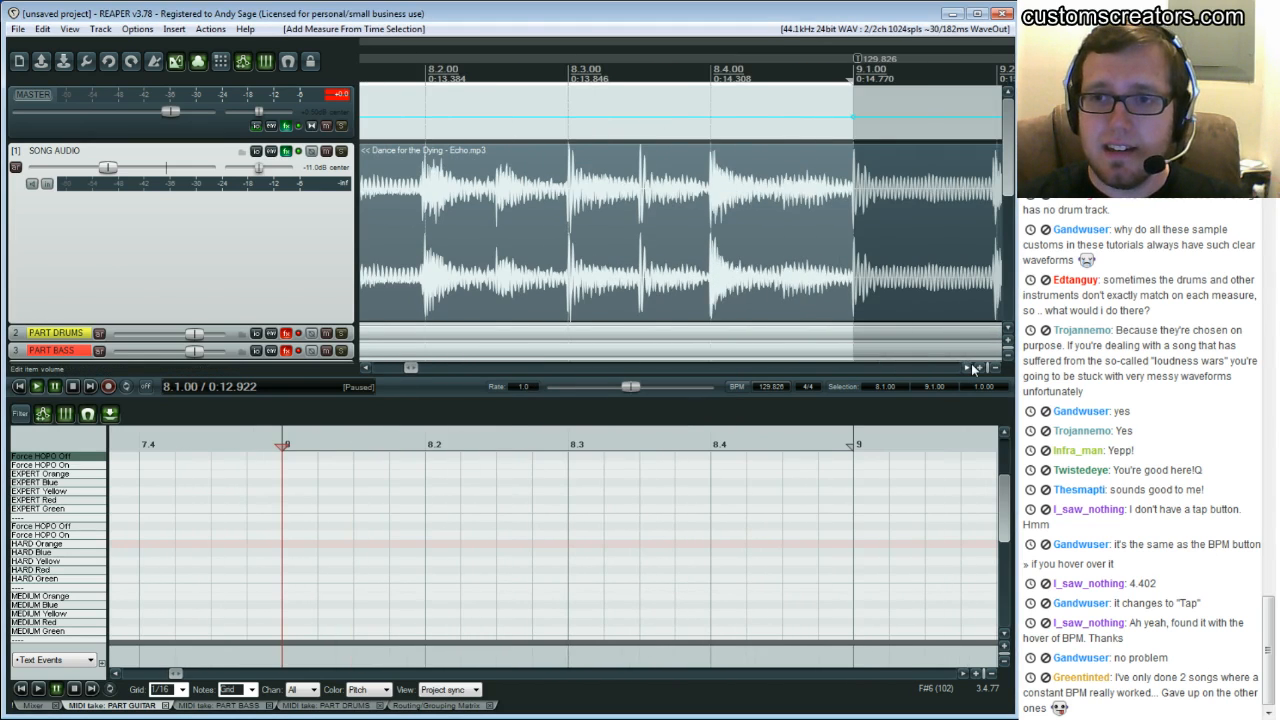
{"action": "left_click", "coordinate": [878, 227]}
{"action": "left_click", "coordinate": [839, 181]}
{"action": "key", "text": "alt+shift+c"}
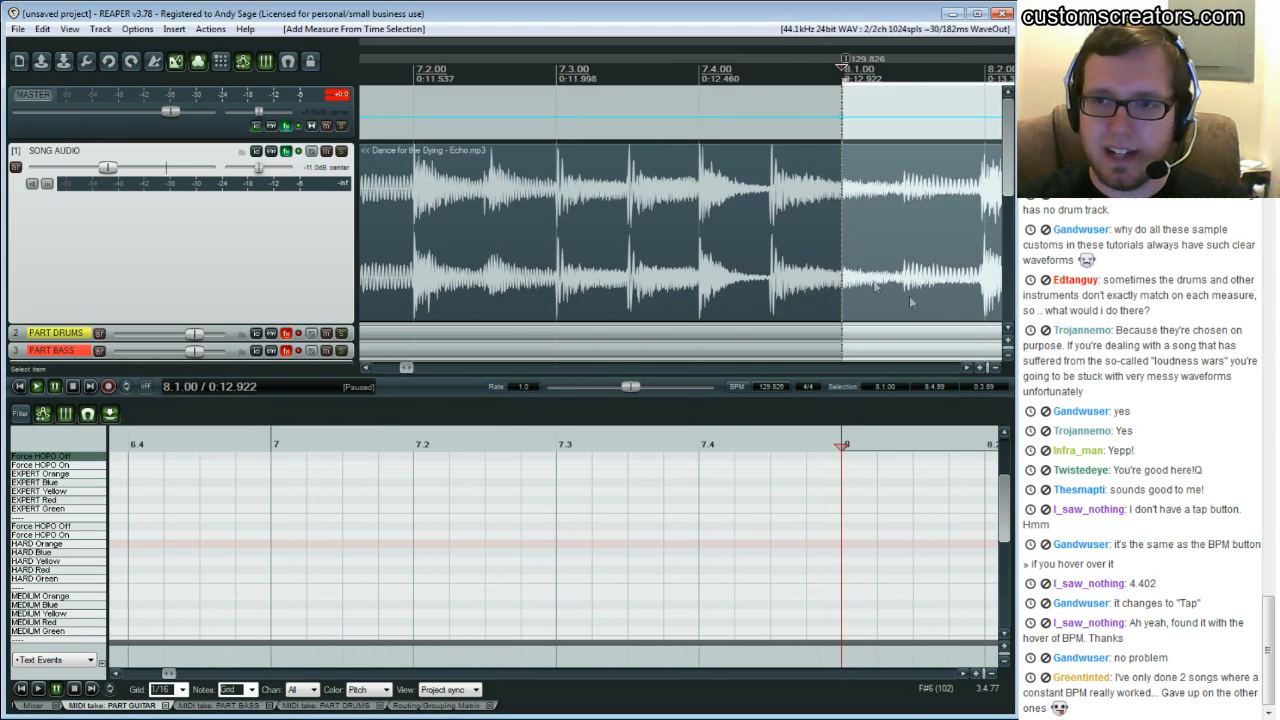
{"action": "left_click", "coordinate": [970, 367]}
{"action": "left_click", "coordinate": [970, 367]}
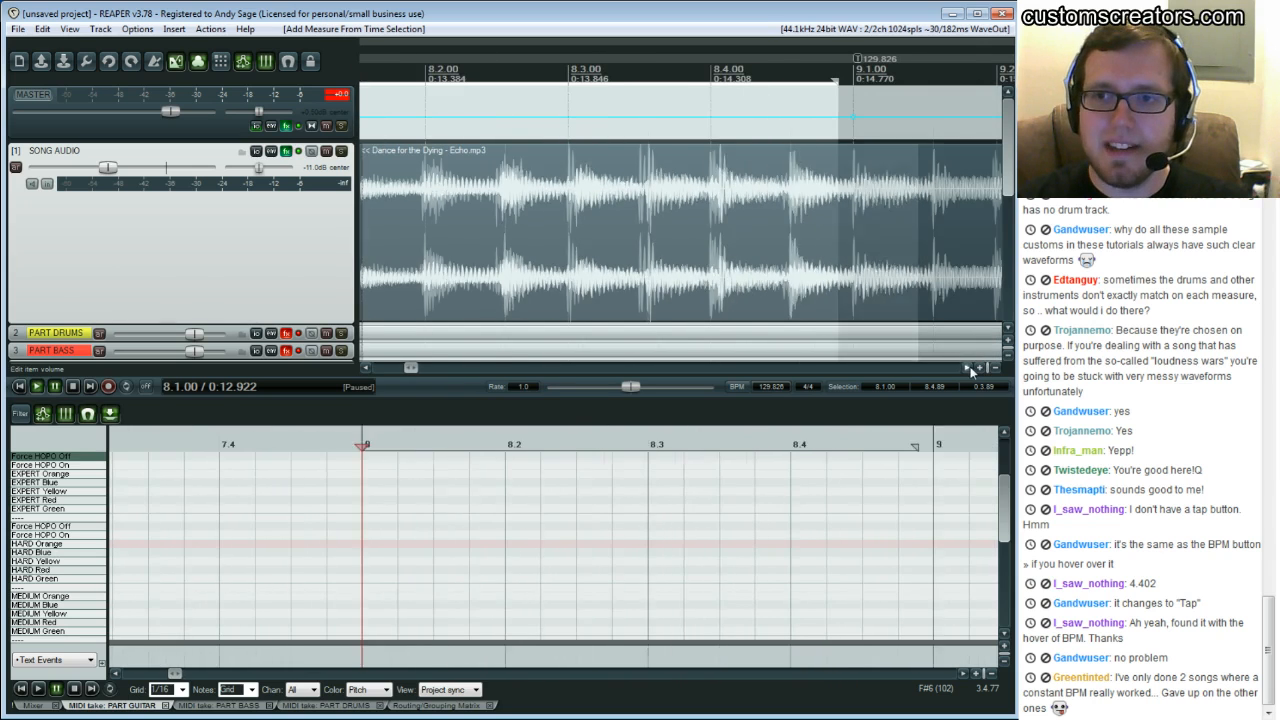
{"action": "left_click_drag", "start_coordinate": [411, 367], "coordinate": [409, 375]}
{"action": "key", "text": "Escape"}
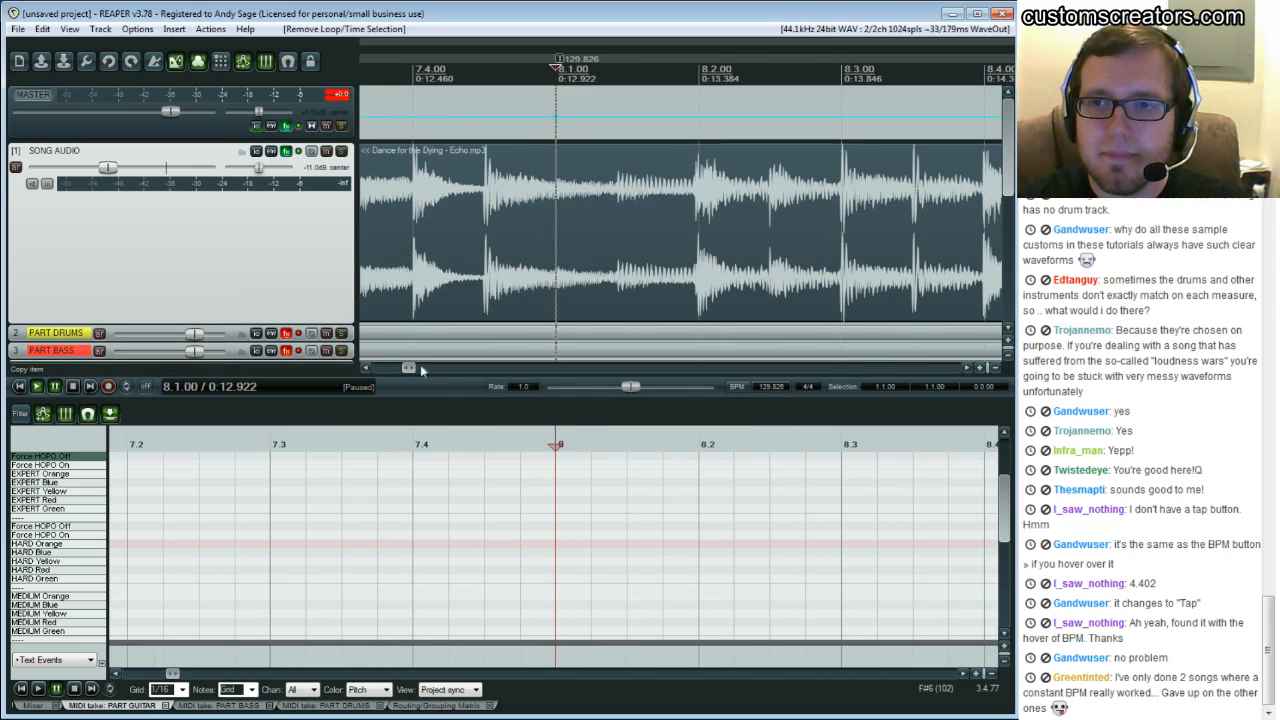
{"action": "key", "text": "ctrl+z"}
{"action": "key", "text": "ctrl+z"}
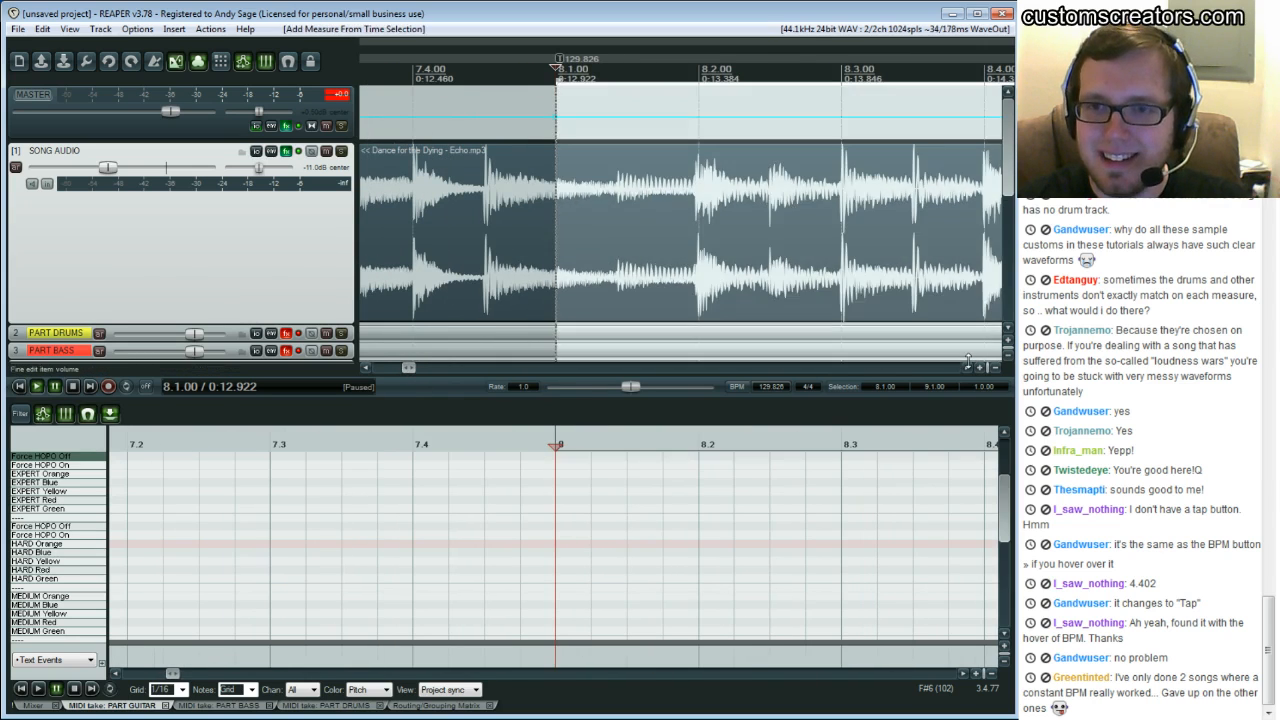
{"action": "left_click_drag", "start_coordinate": [969, 365], "coordinate": [969, 365]}
{"action": "left_click", "coordinate": [712, 182]}
{"action": "key", "text": "ctrl+z"}
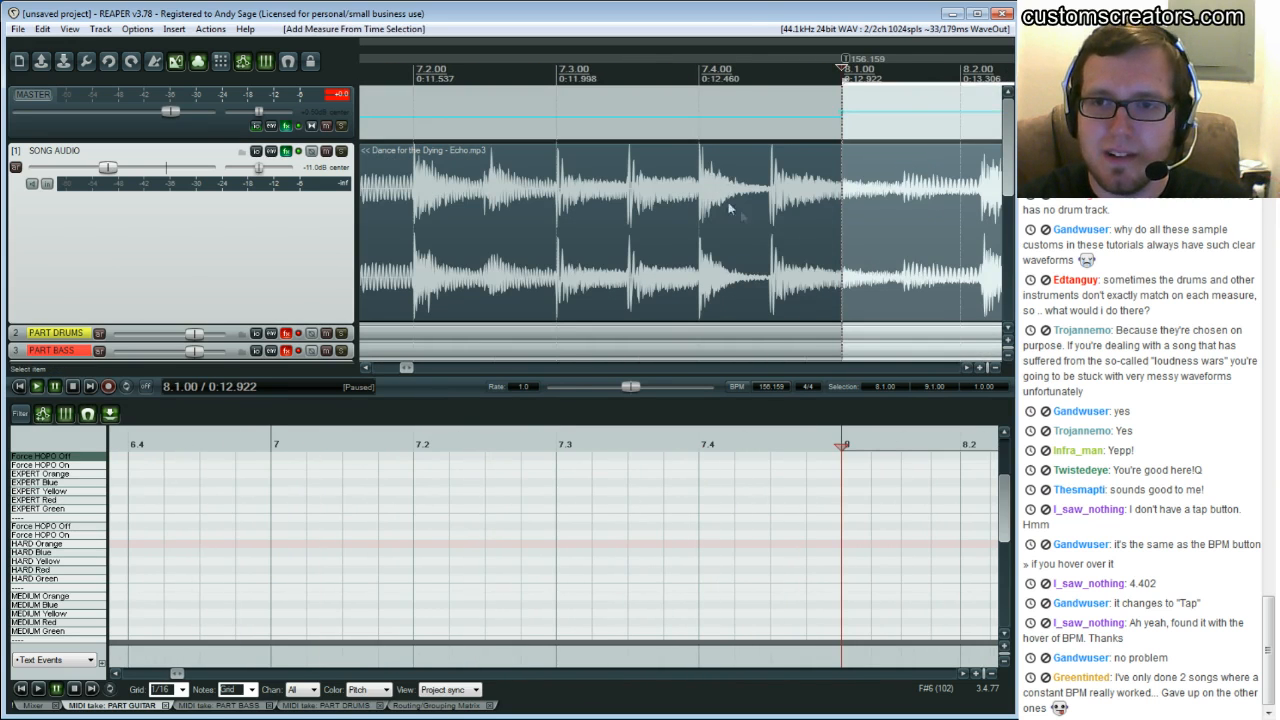
Inspect the waveform around the bar 9 downbeat against the grid
{"action": "left_click_drag", "start_coordinate": [972, 368], "coordinate": [972, 368]}
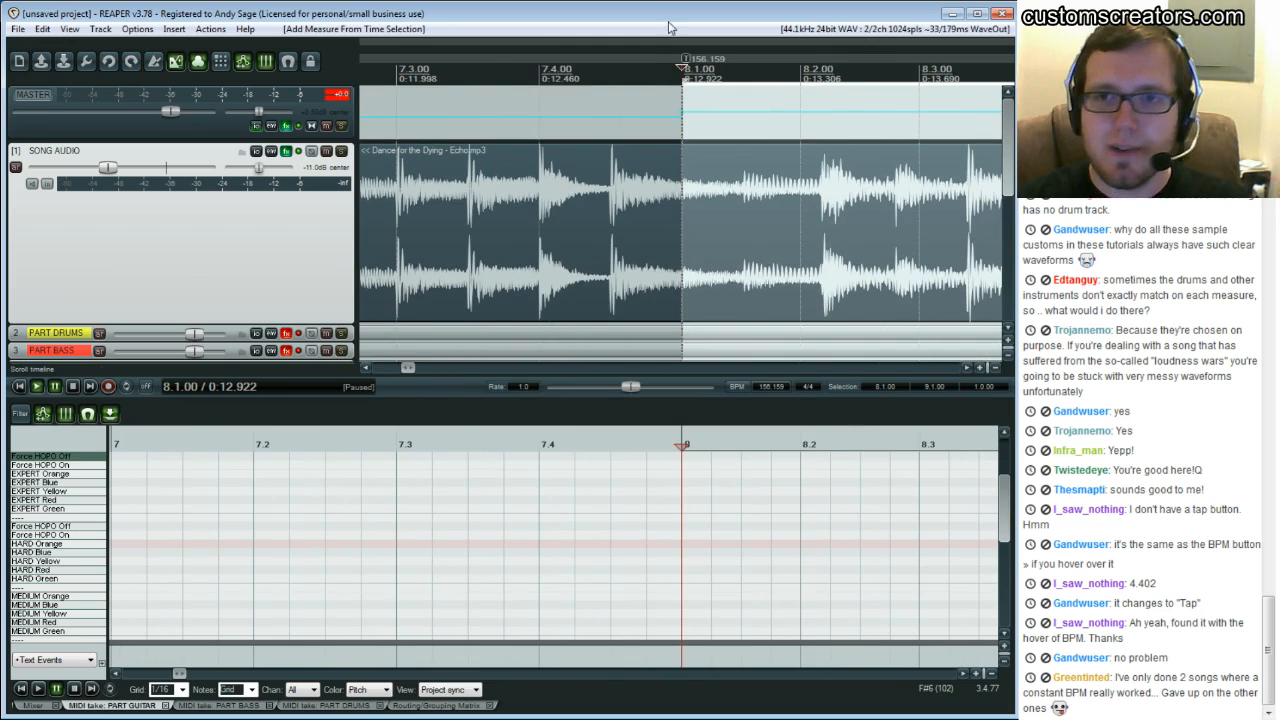
{"action": "scroll", "coordinate": [952, 352], "scroll_direction": "right", "scroll_amount": 2}
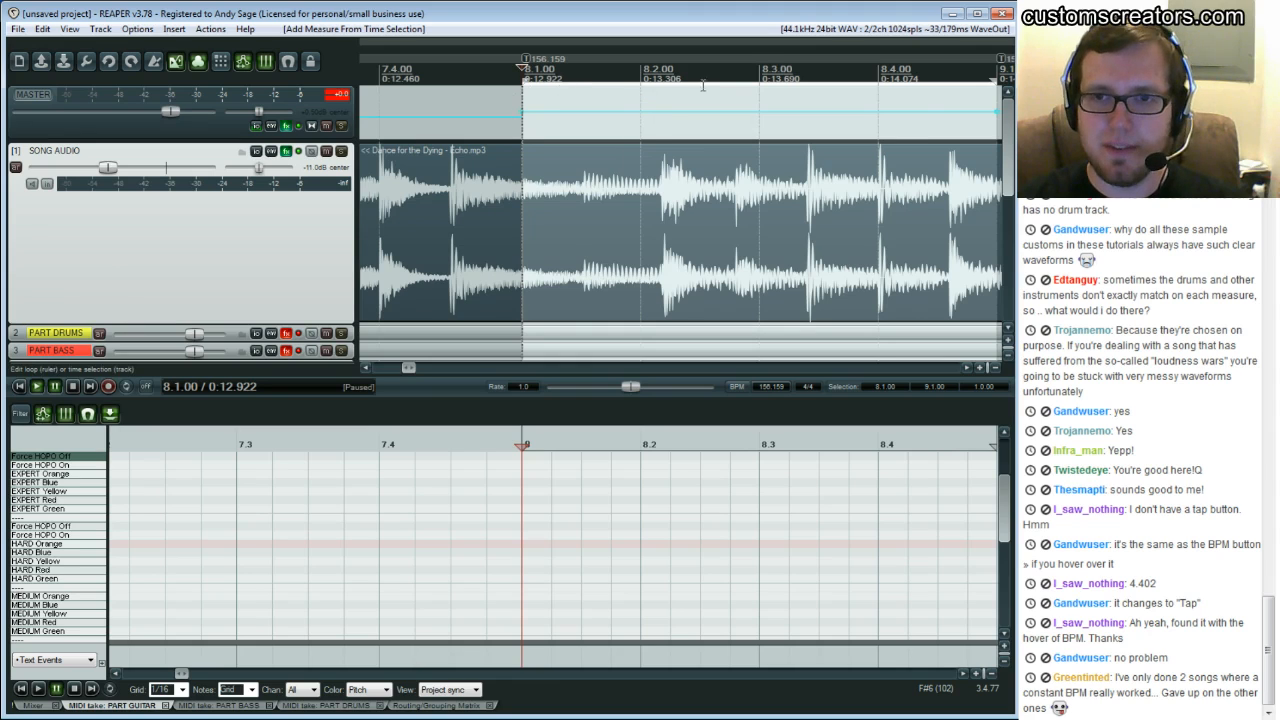
{"action": "left_click", "coordinate": [967, 368]}
{"action": "left_click", "coordinate": [967, 368]}
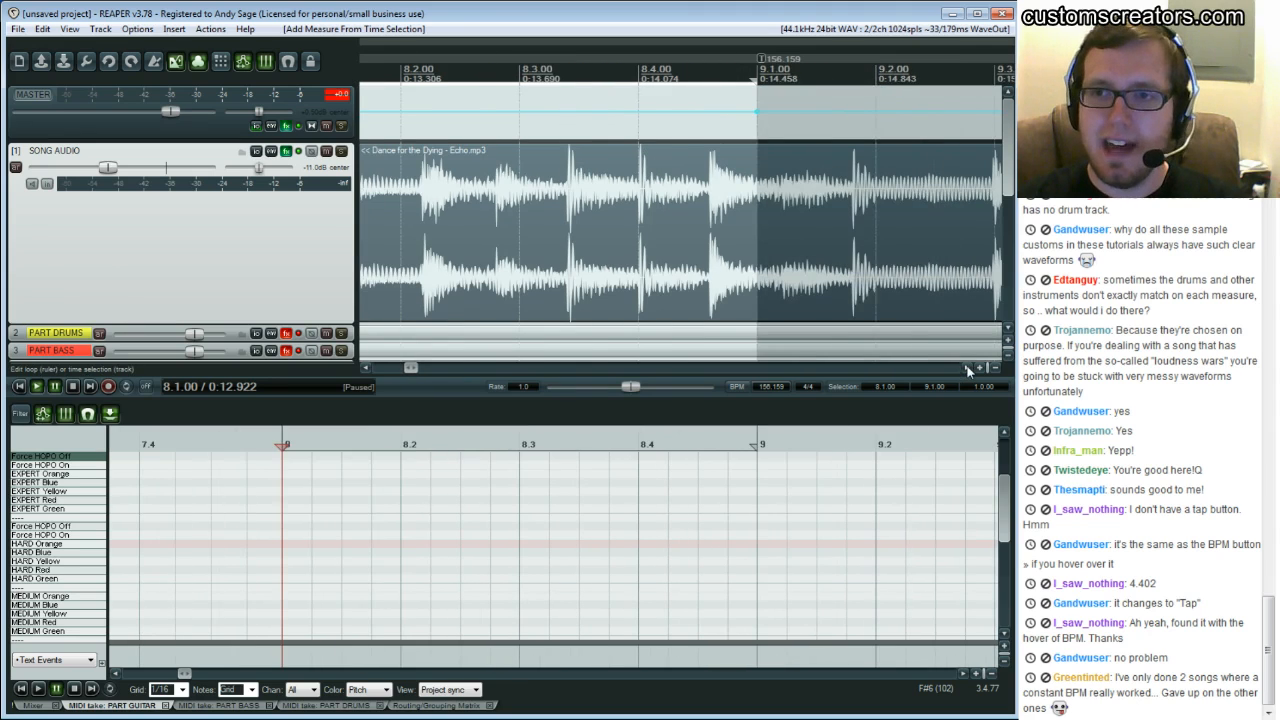
{"action": "left_click", "coordinate": [797, 204]}
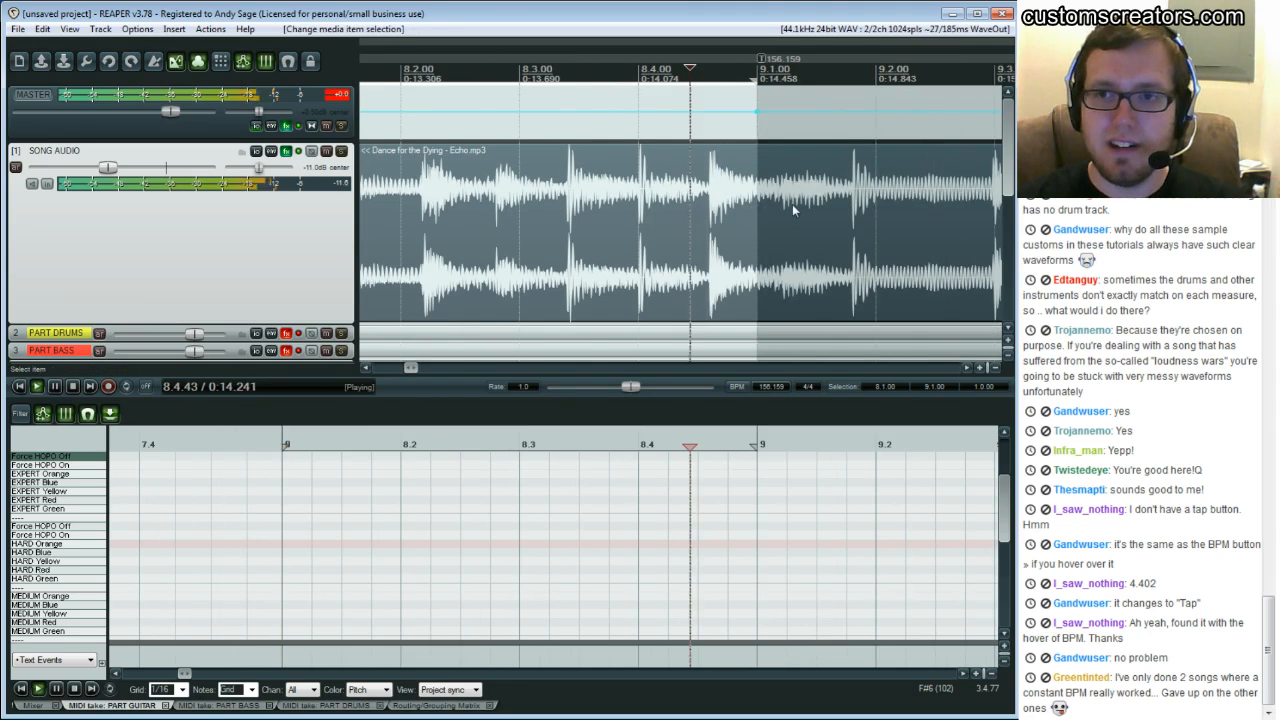
{"action": "left_click", "coordinate": [852, 215]}
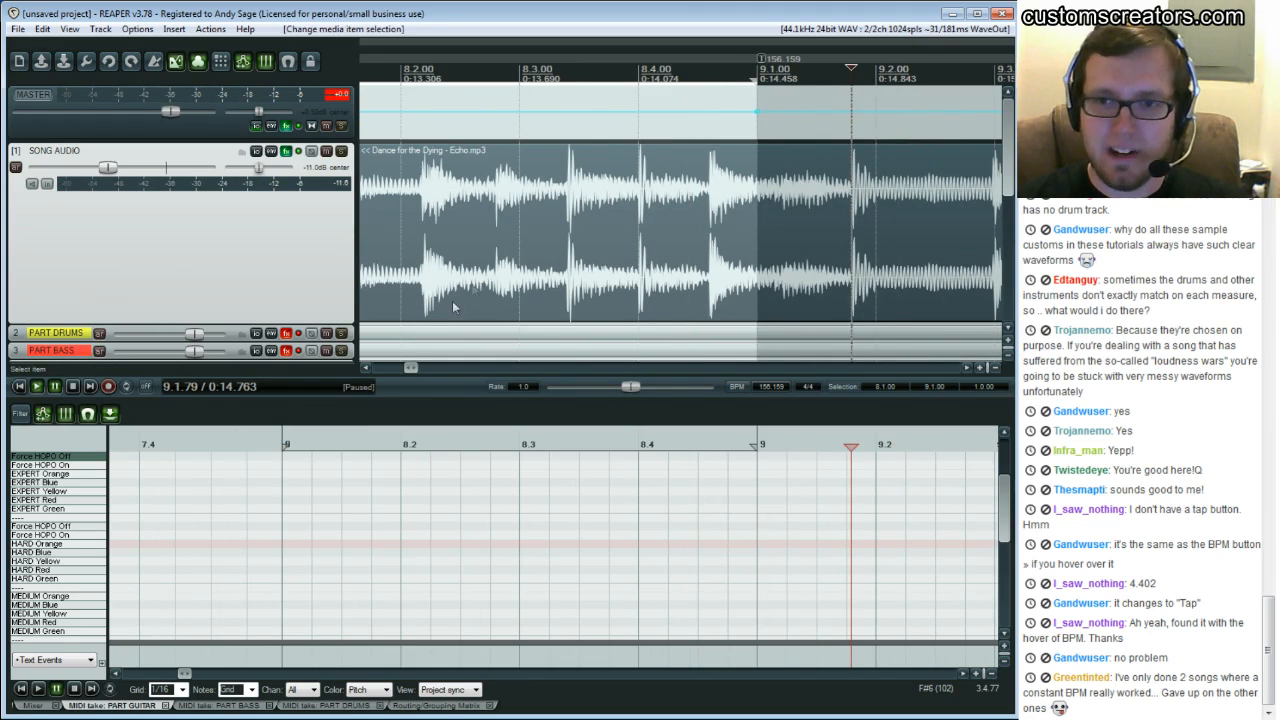
{"action": "left_click", "coordinate": [367, 368]}
{"action": "left_click", "coordinate": [367, 368]}
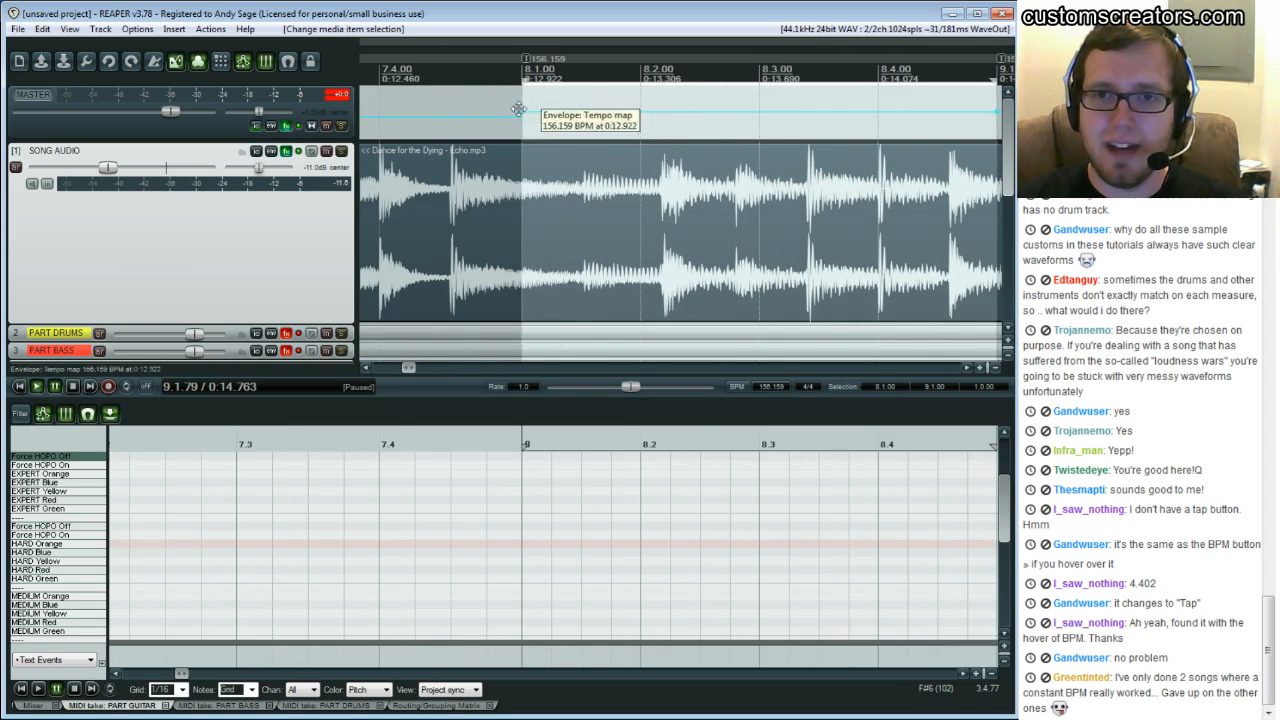
Lower the tempo marker at bar 8 to 150 BPM, then to 140 BPM
{"action": "left_click", "coordinate": [523, 60]}
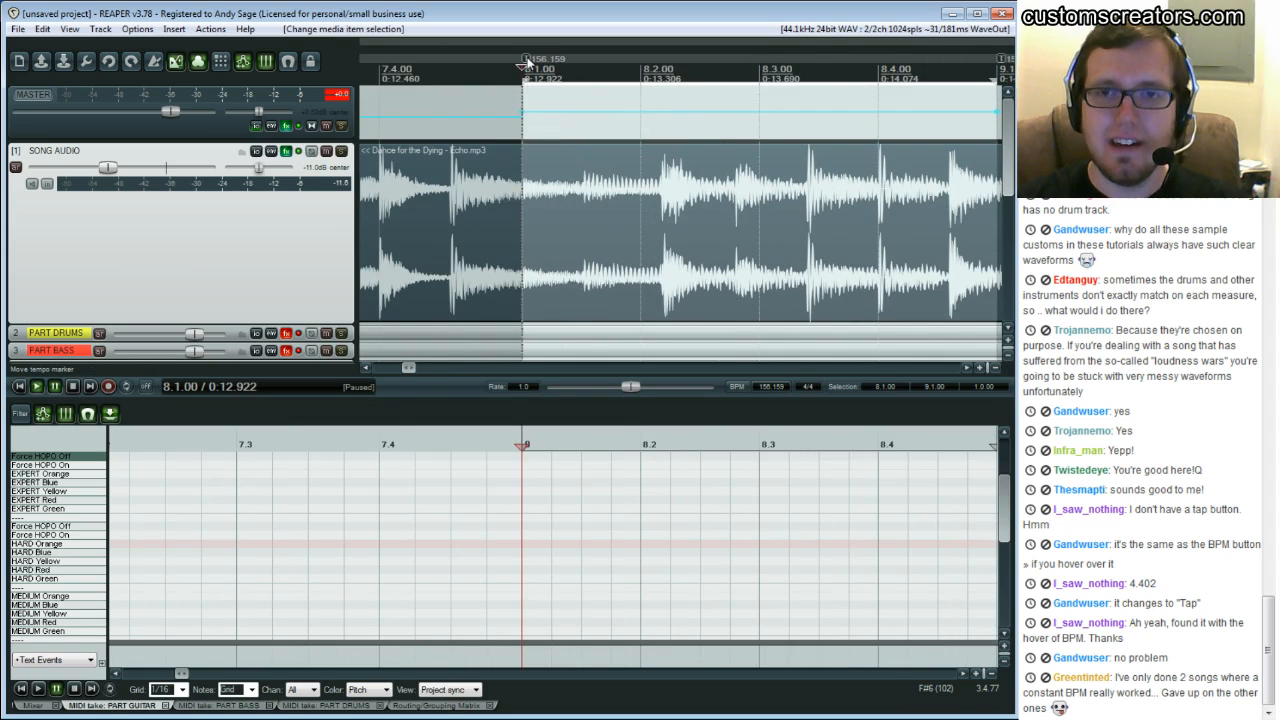
{"action": "double_click", "coordinate": [523, 60]}
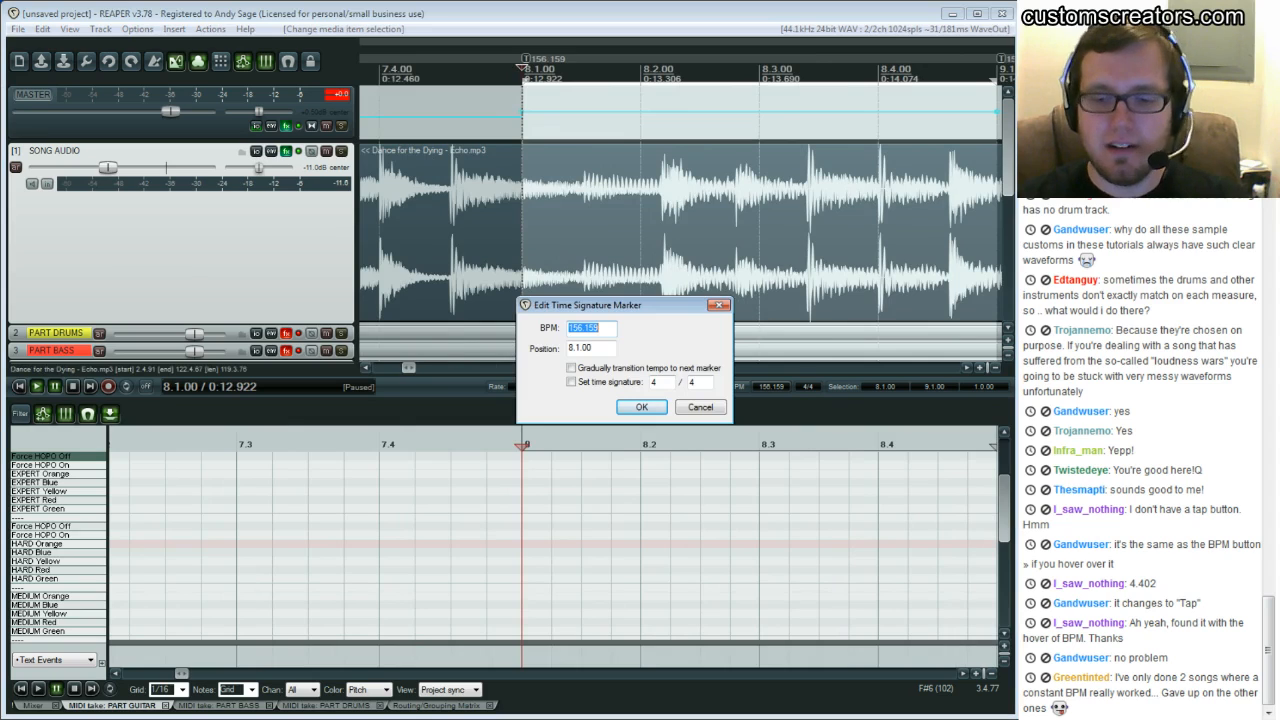
{"action": "left_click", "coordinate": [590, 328]}
{"action": "double_click", "coordinate": [590, 328]}
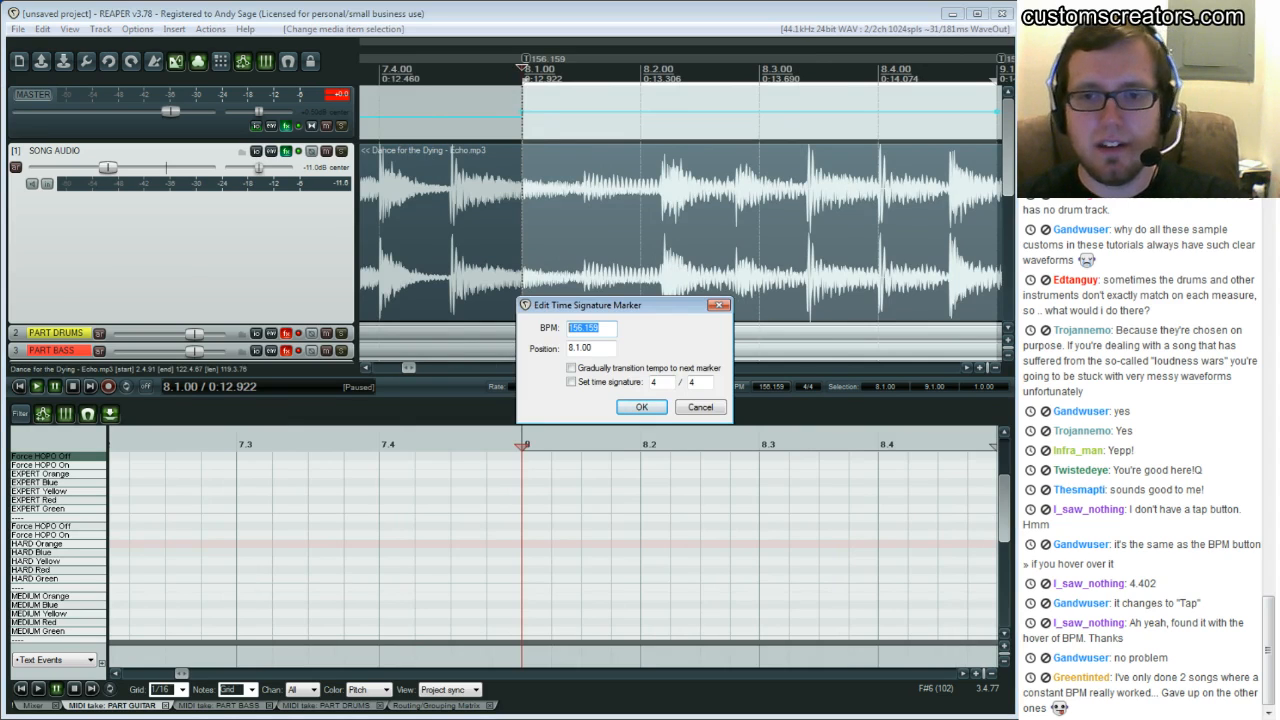
{"action": "type", "text": "150"}
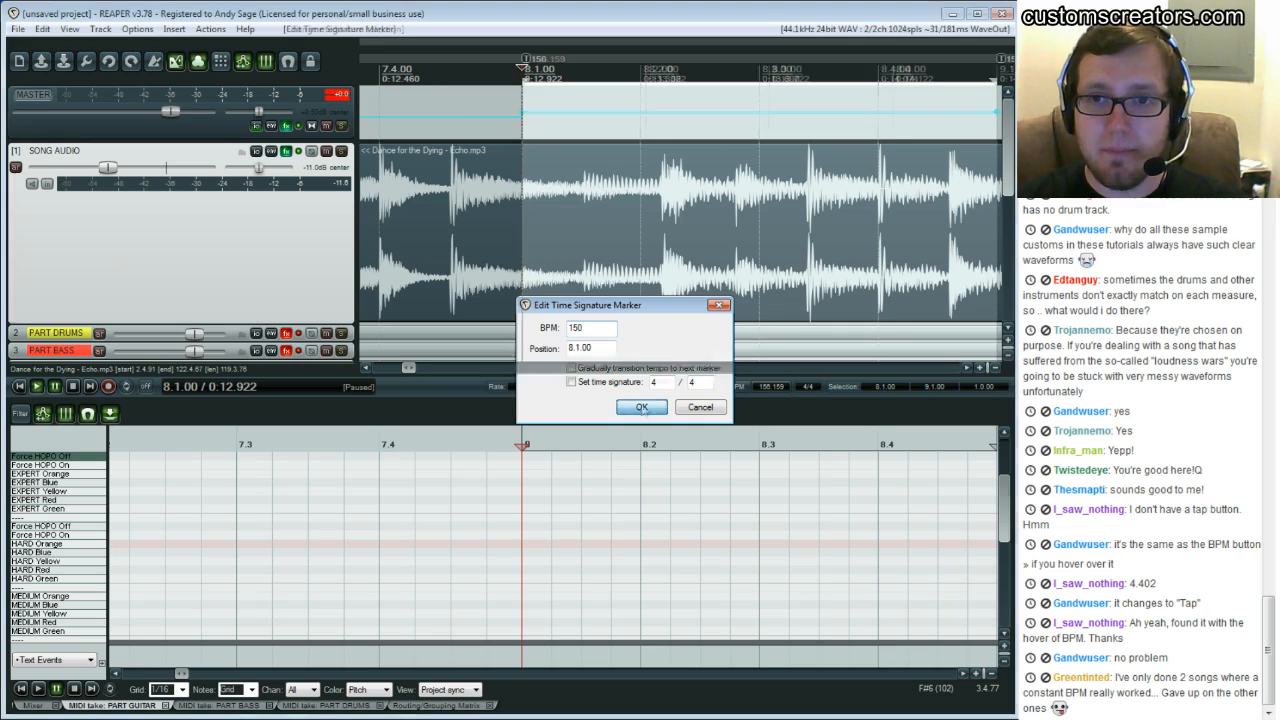
{"action": "key", "text": "Return"}
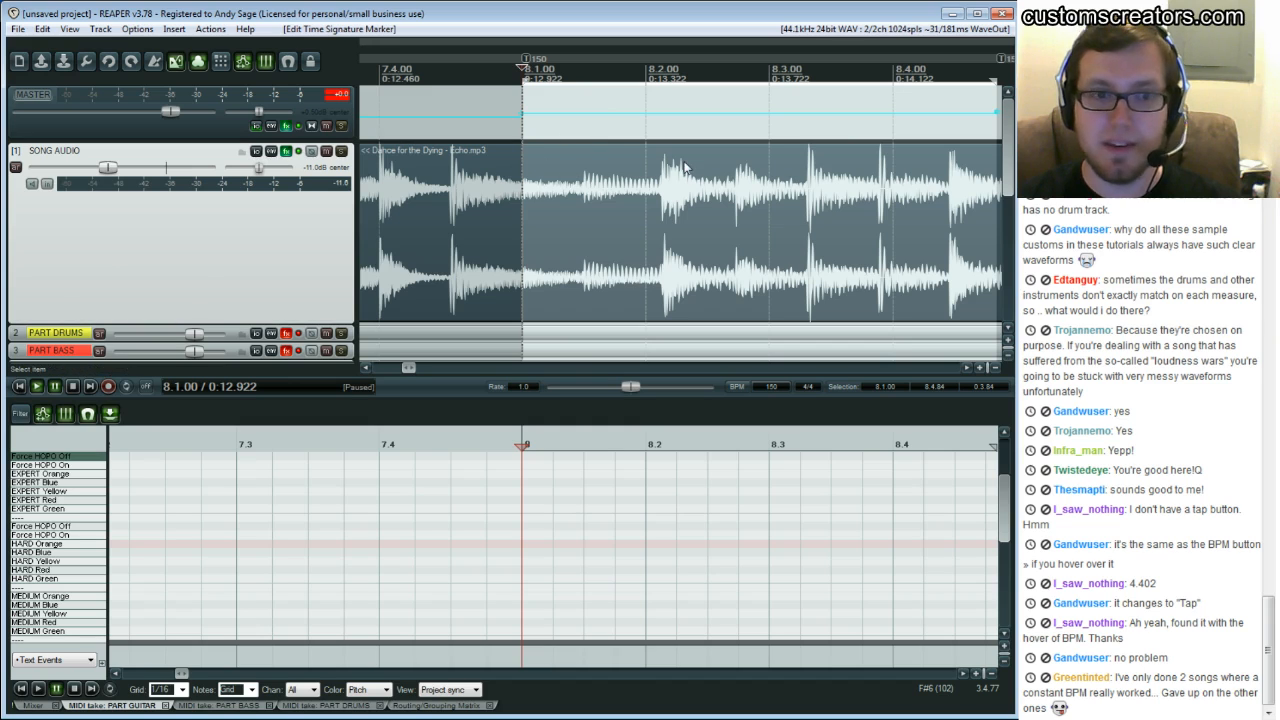
{"action": "double_click", "coordinate": [527, 67]}
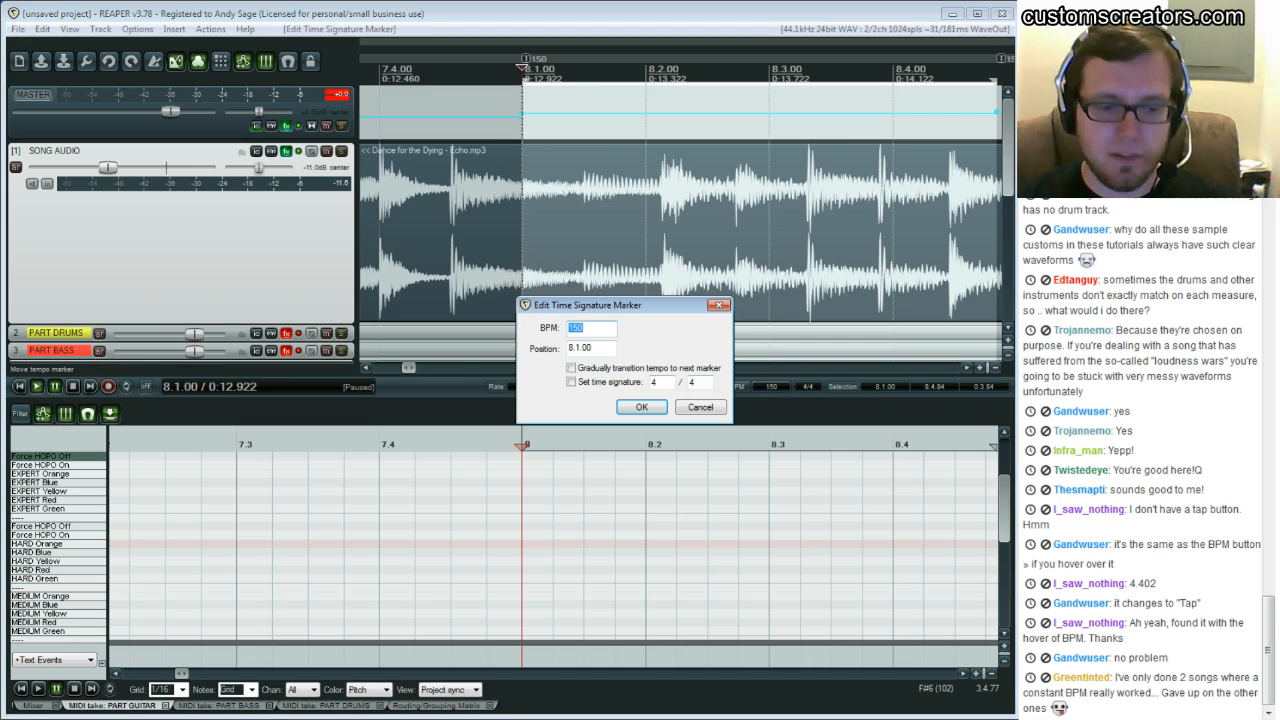
{"action": "left_click", "coordinate": [642, 407]}
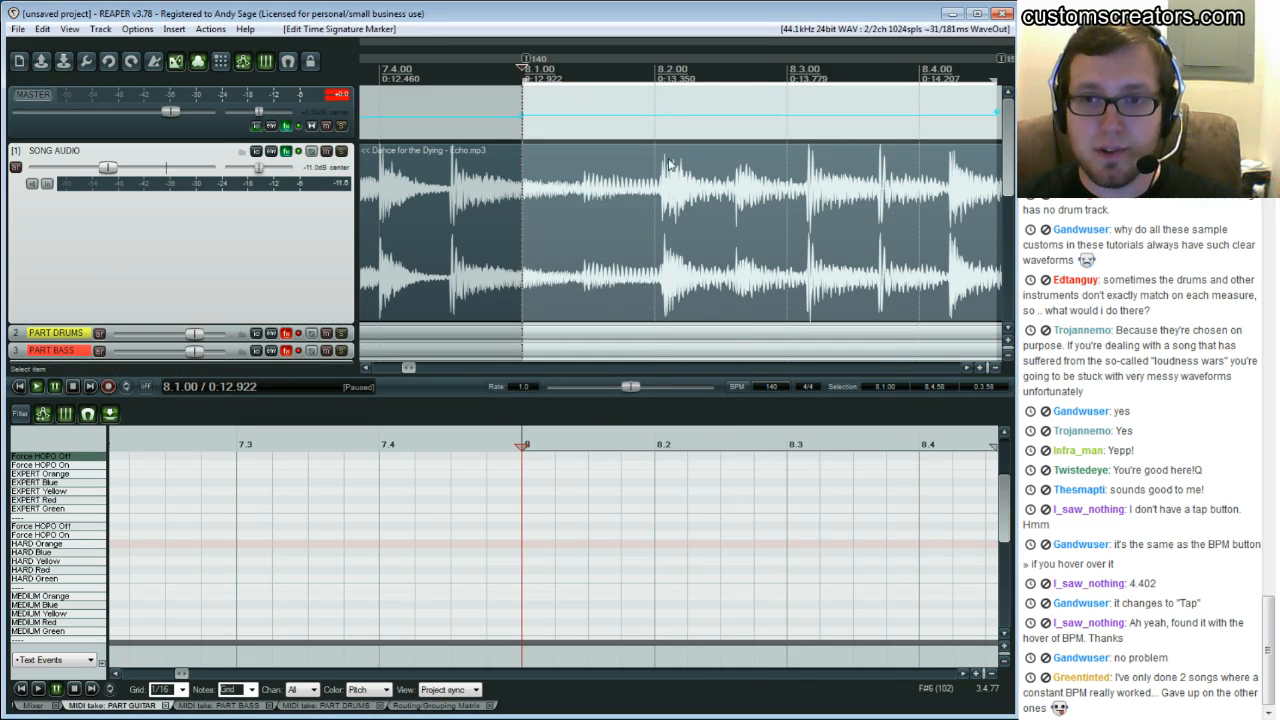
Set the tempo marker at bar 8 to 130 BPM
{"action": "double_click", "coordinate": [527, 60]}
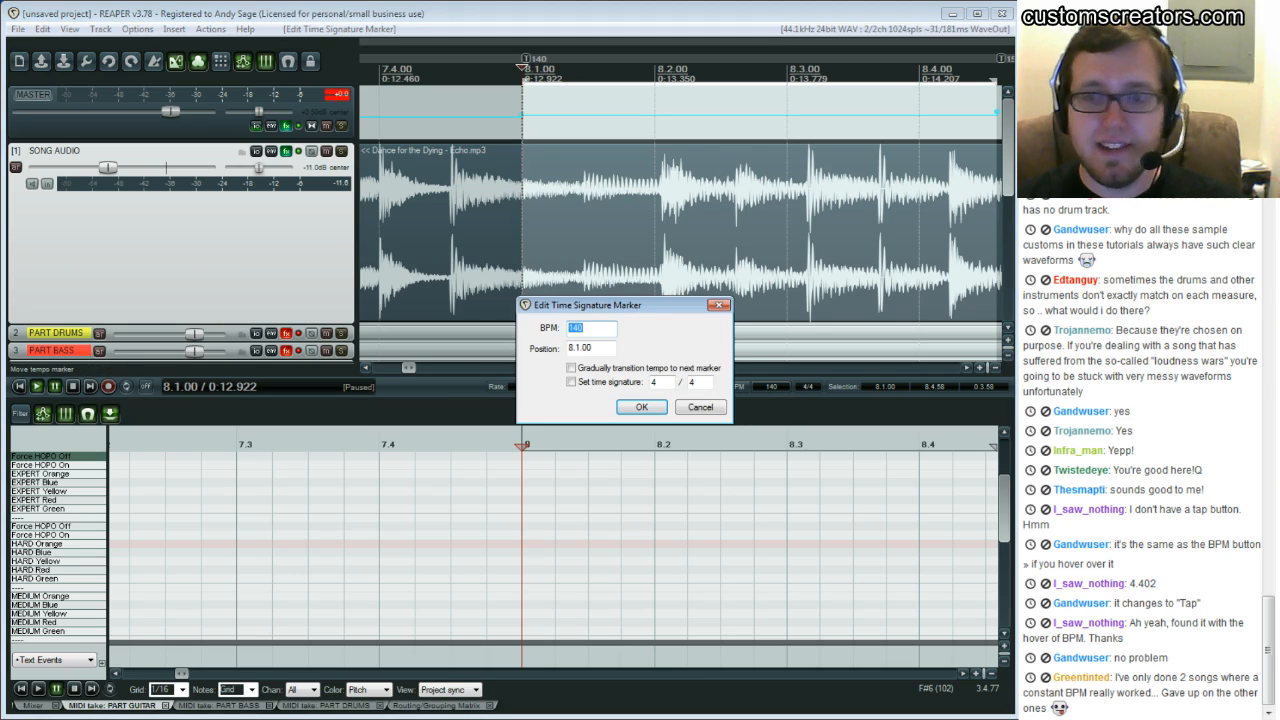
{"action": "type", "text": "130"}
{"action": "left_click", "coordinate": [642, 407]}
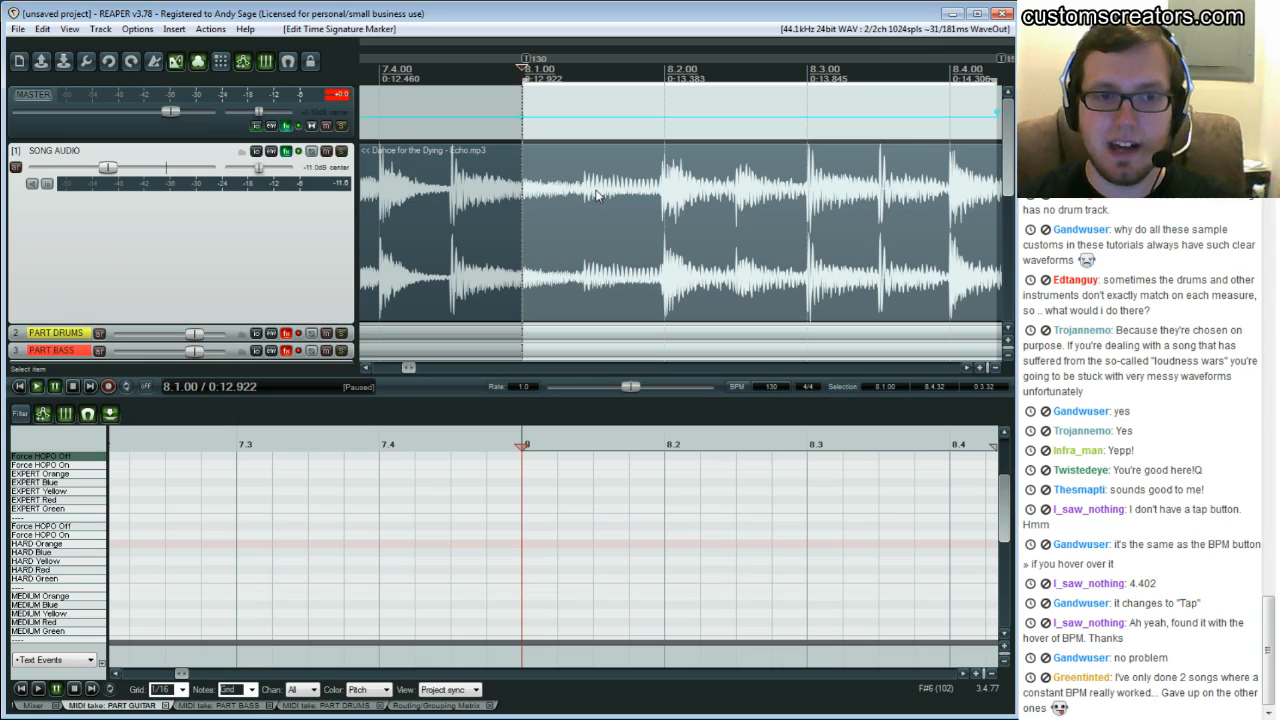
Play from bar 9 to check the song against the adjusted grid
{"action": "left_click", "coordinate": [962, 365]}
{"action": "left_click", "coordinate": [962, 365]}
{"action": "left_click", "coordinate": [962, 365]}
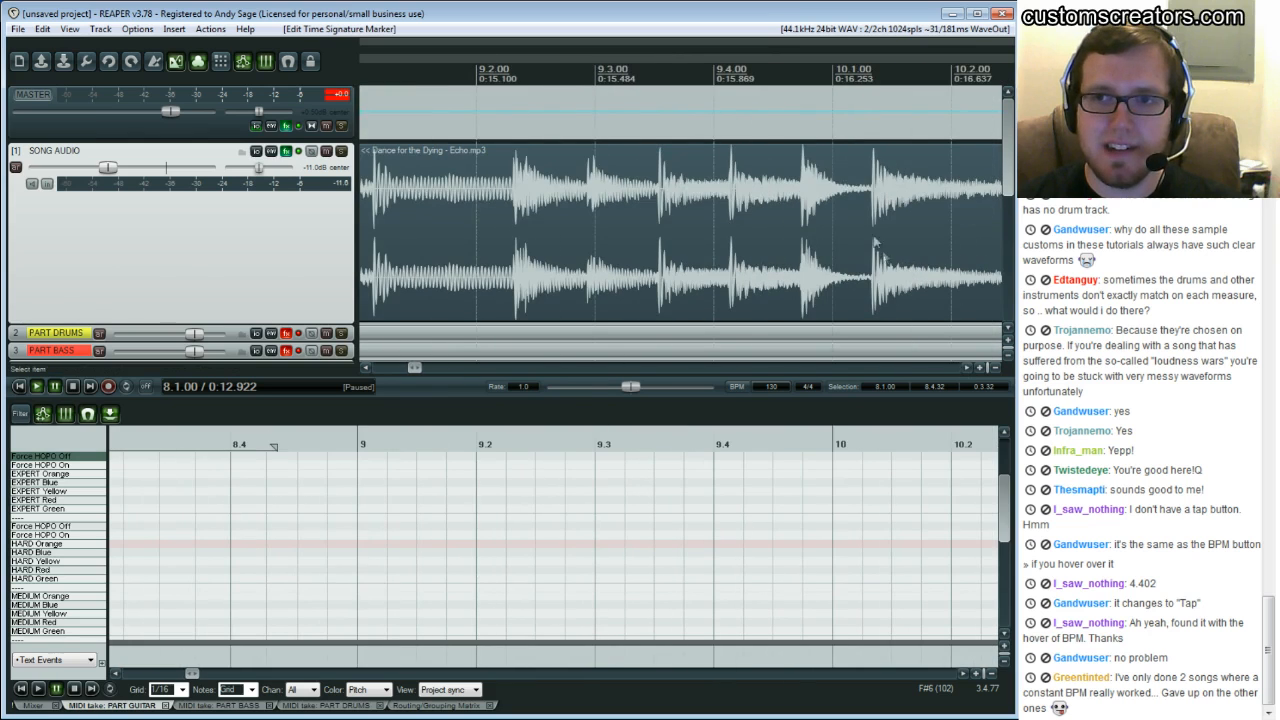
{"action": "left_click", "coordinate": [791, 171]}
{"action": "key", "text": "space"}
{"action": "left_click", "coordinate": [506, 186]}
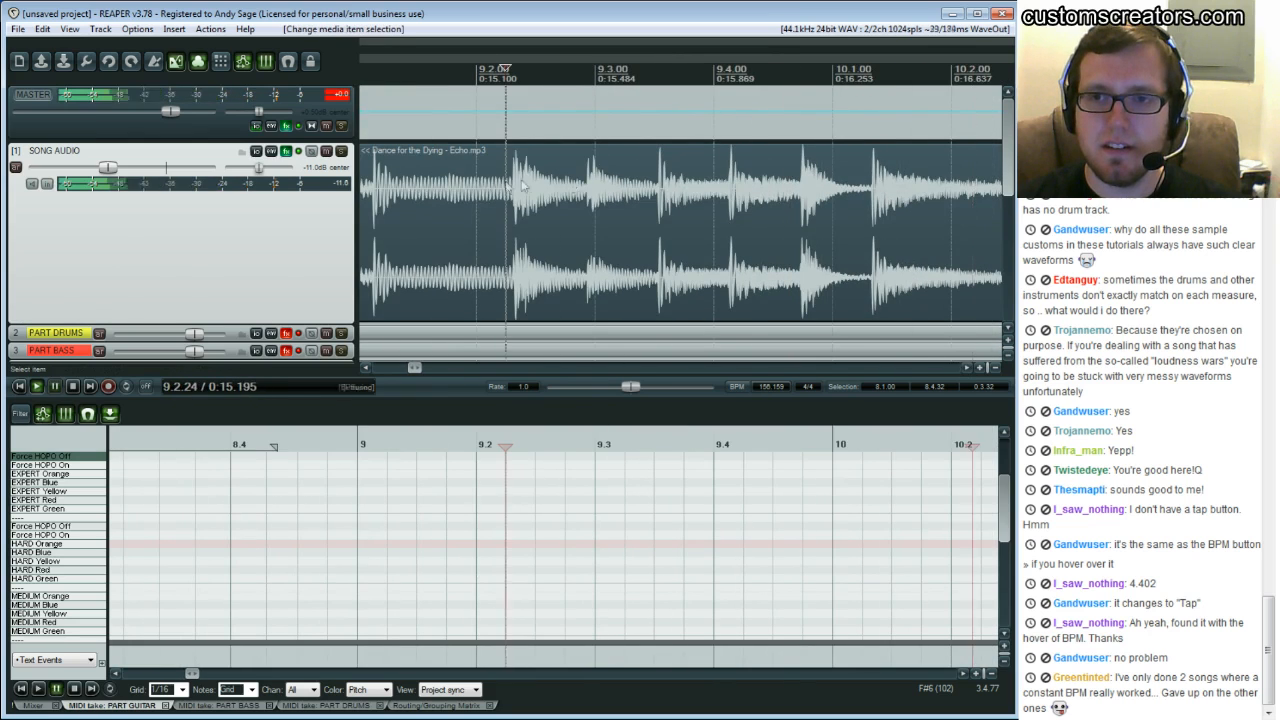
Play from bar 9 and follow the playhead past bar 10 to check the grid
{"action": "key", "text": "ctrl+space"}
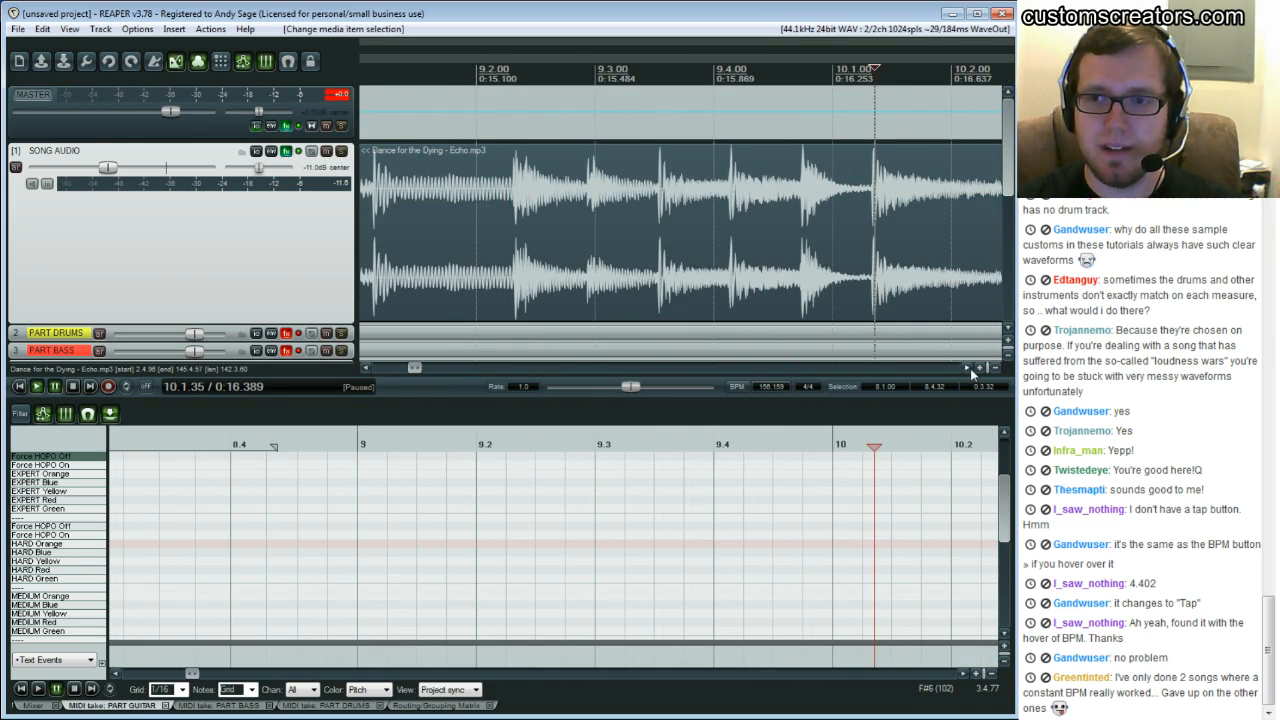
{"action": "left_click_drag", "start_coordinate": [970, 368], "coordinate": [970, 368]}
{"action": "left_click", "coordinate": [822, 166]}
{"action": "key", "text": "alt+shift+c"}
{"action": "left_click", "coordinate": [811, 208]}
{"action": "key", "text": "space"}
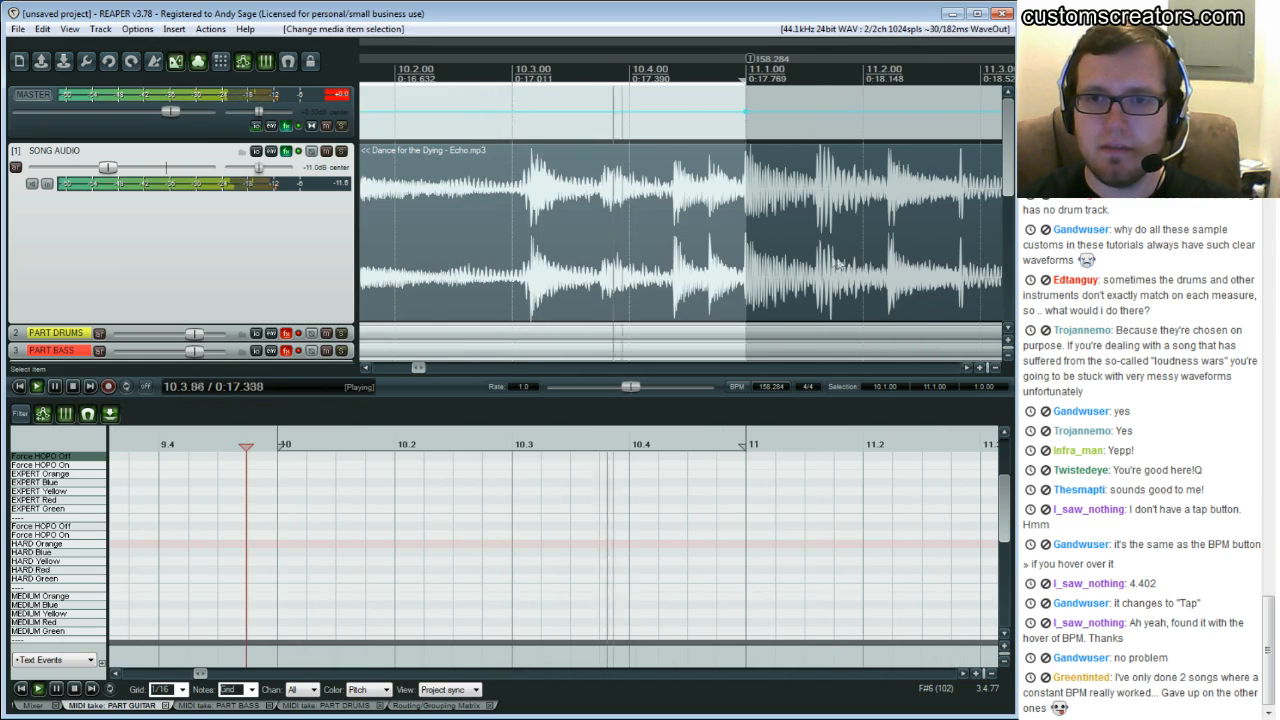
{"action": "key", "text": "space"}
{"action": "key", "text": "ctrl+z"}
Play from late in bar 10 into bar 11 to check the downbeats against the grid
{"action": "left_click", "coordinate": [692, 212]}
{"action": "key", "text": "space"}
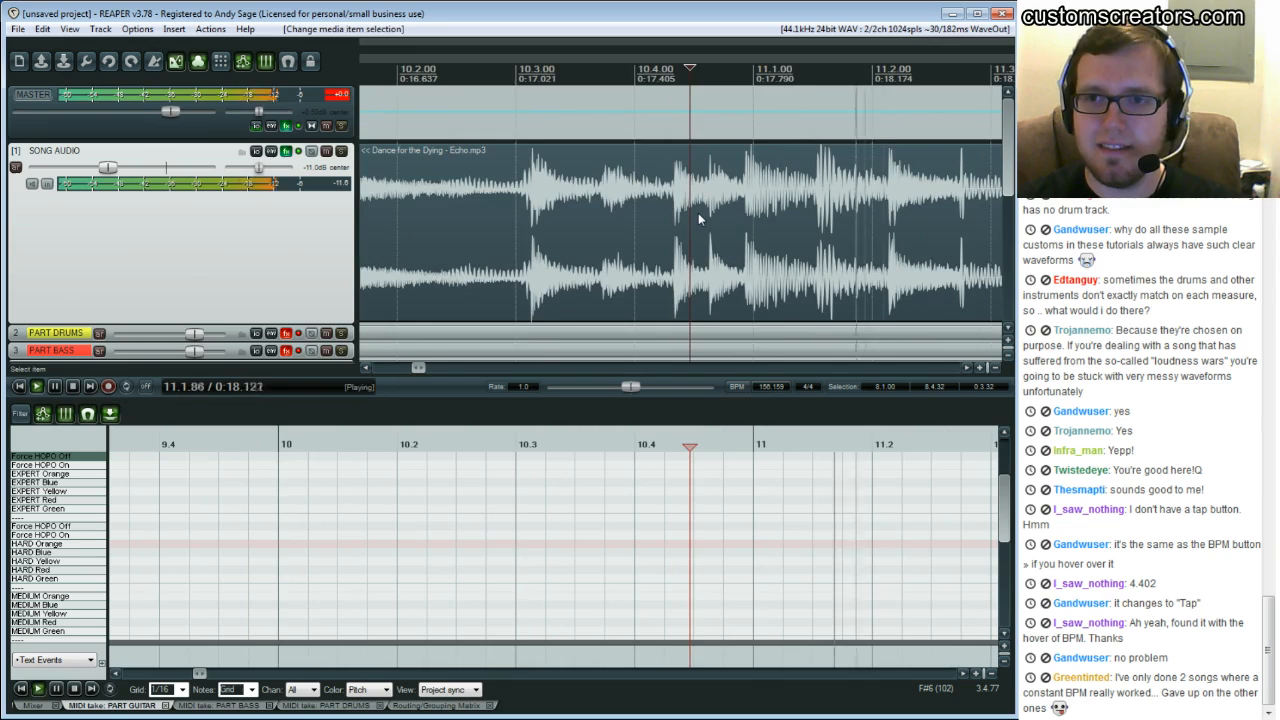
{"action": "key", "text": "space"}
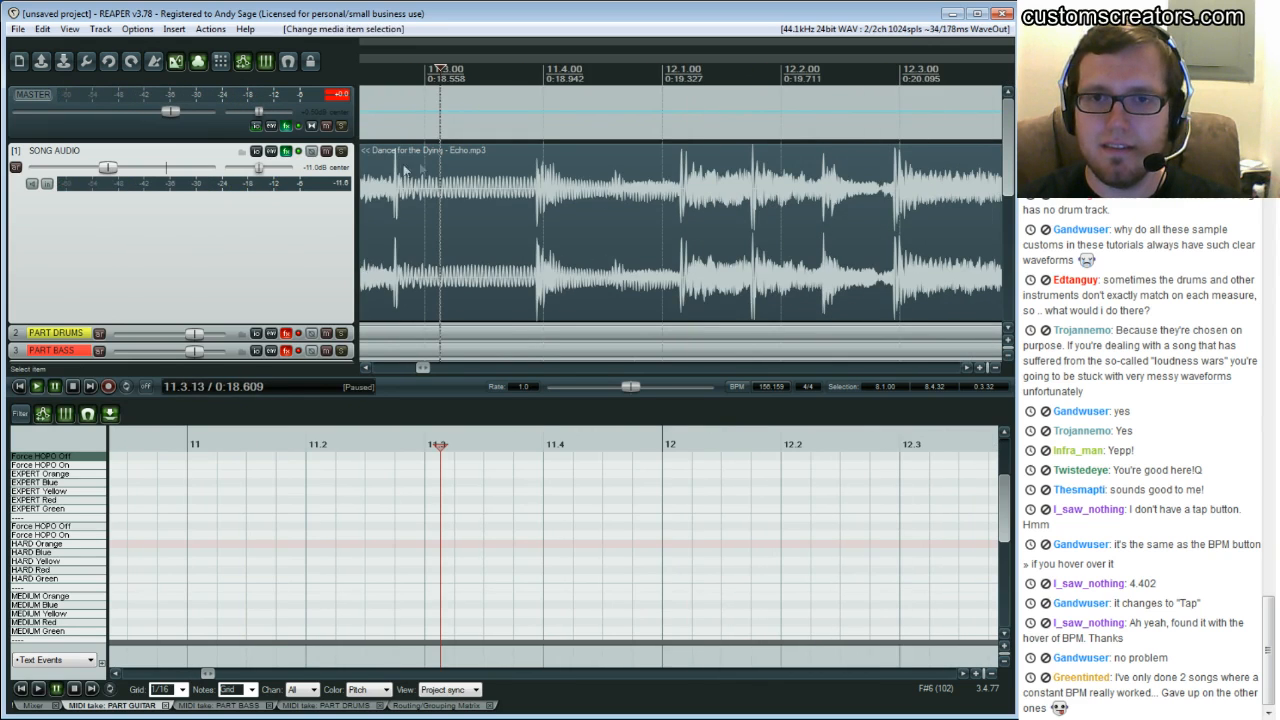
{"action": "scroll", "coordinate": [445, 172], "scroll_direction": "left", "scroll_amount": 5}
{"action": "scroll", "coordinate": [445, 172], "scroll_direction": "left", "scroll_amount": 3}
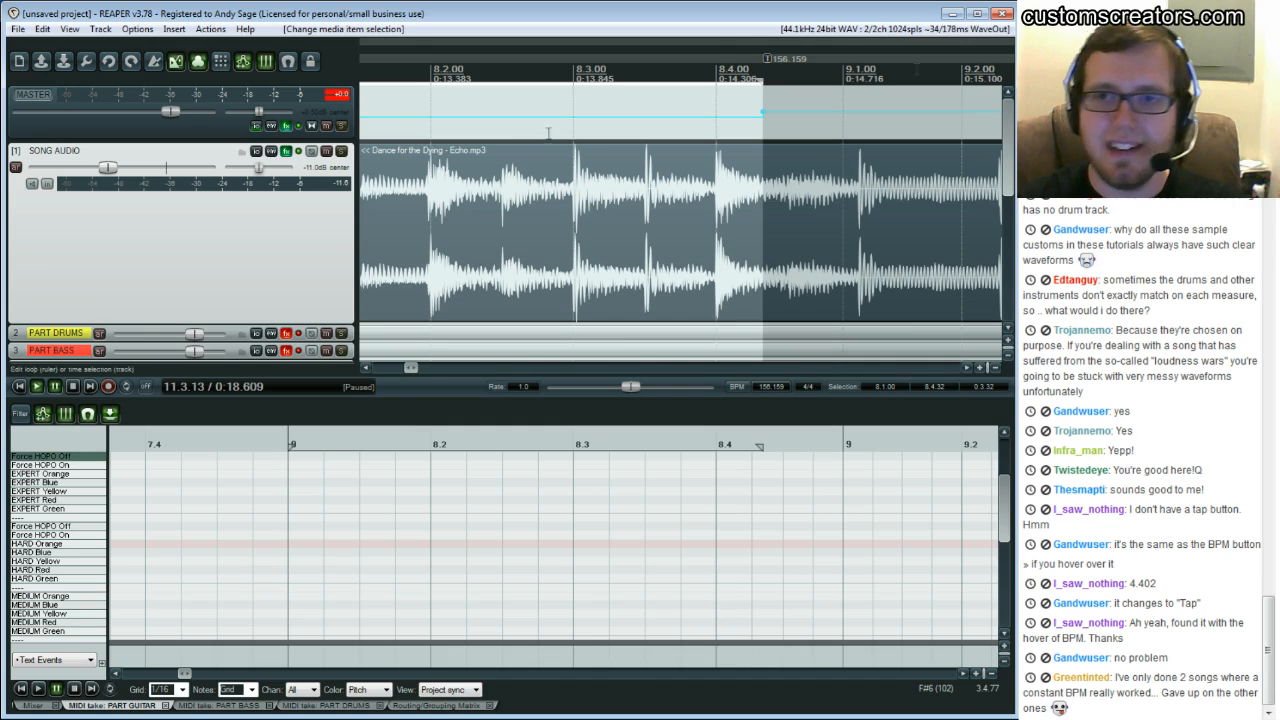
{"action": "left_click", "coordinate": [766, 62]}
{"action": "key", "text": "Delete"}
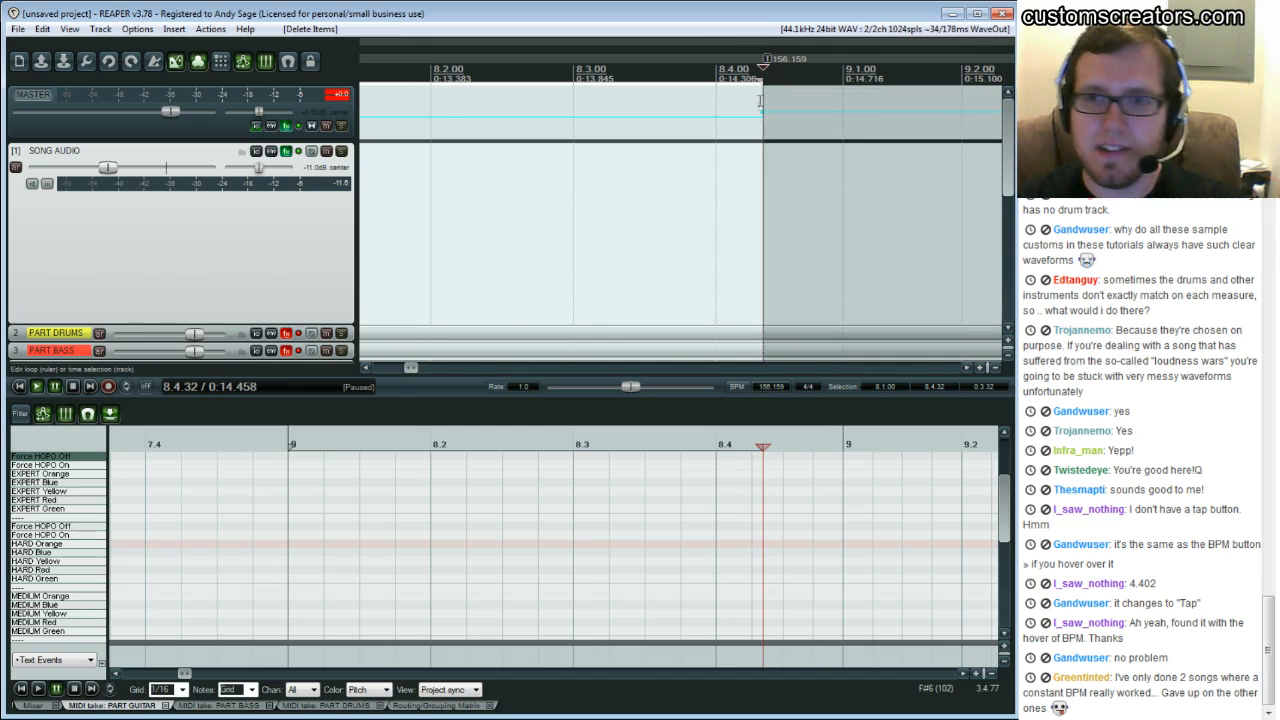
{"action": "key", "text": "ctrl+z"}
{"action": "double_click", "coordinate": [766, 60]}
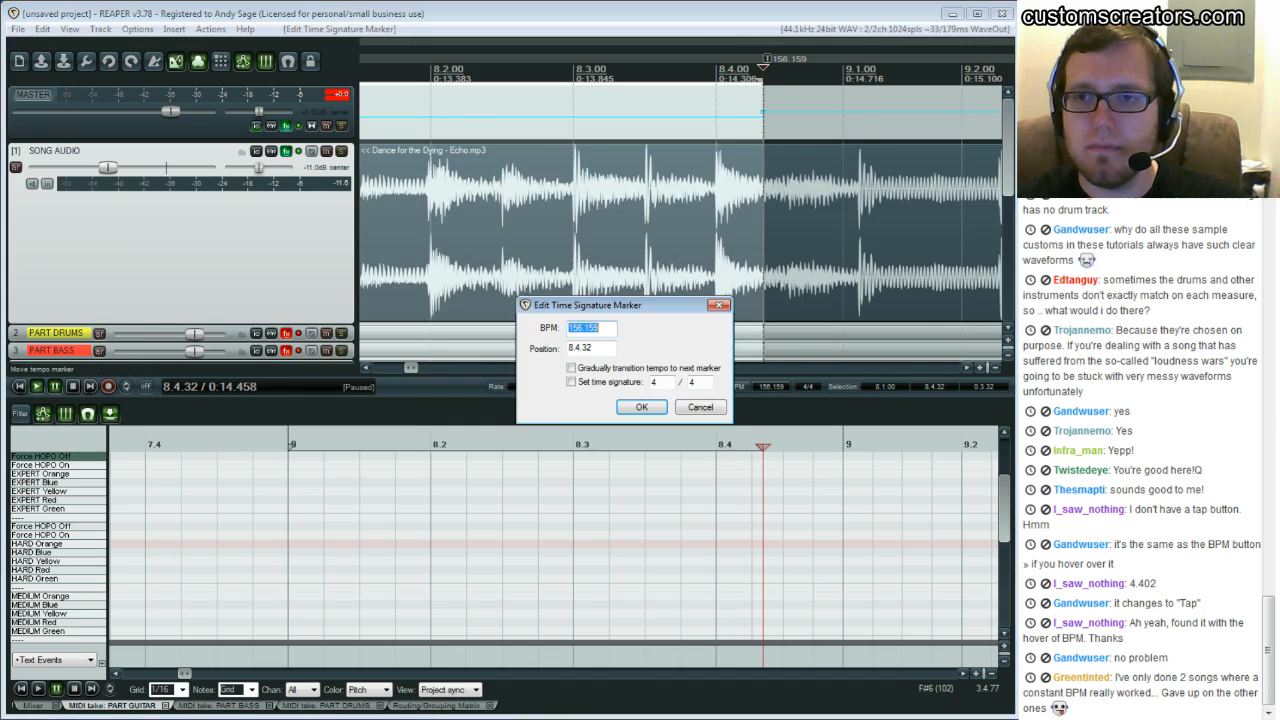
{"action": "left_click", "coordinate": [701, 407]}
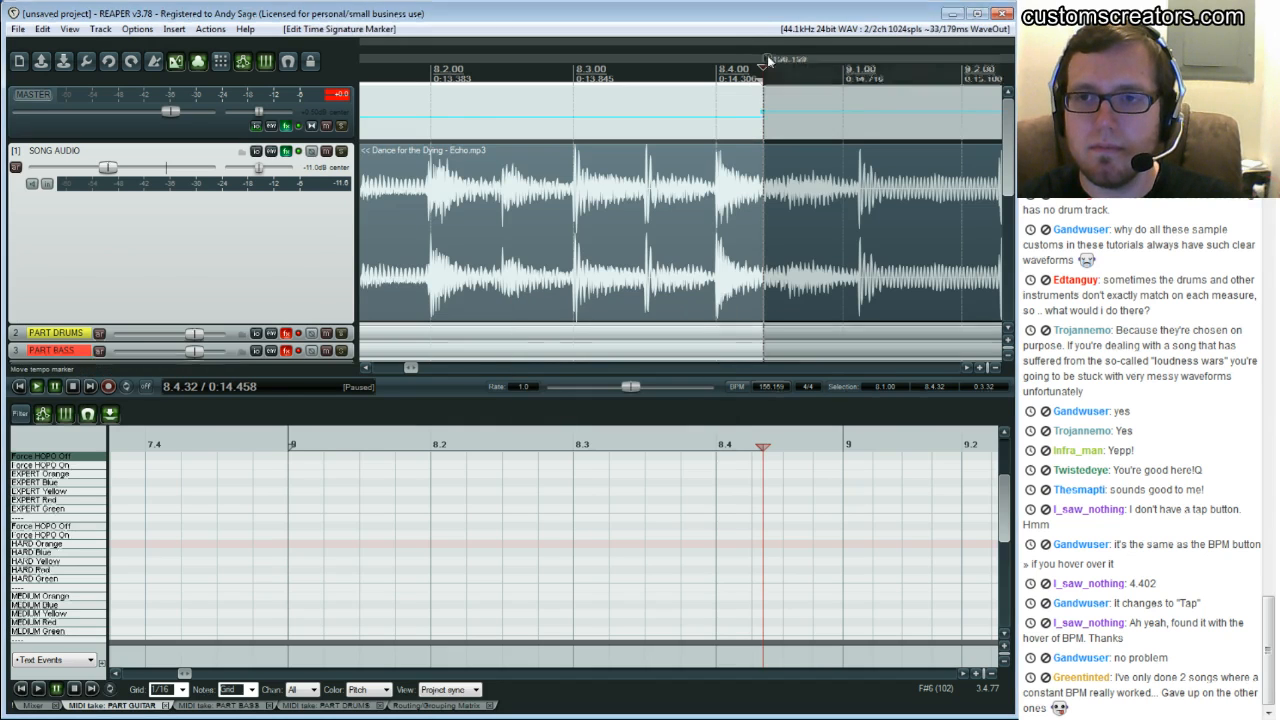
Play from bar 9 through bar 11 and compare the waveform transients with the grid lines
{"action": "left_click", "coordinate": [767, 60], "text": "alt"}
{"action": "left_click", "coordinate": [706, 243]}
{"action": "key", "text": "space"}
{"action": "key", "text": "space"}
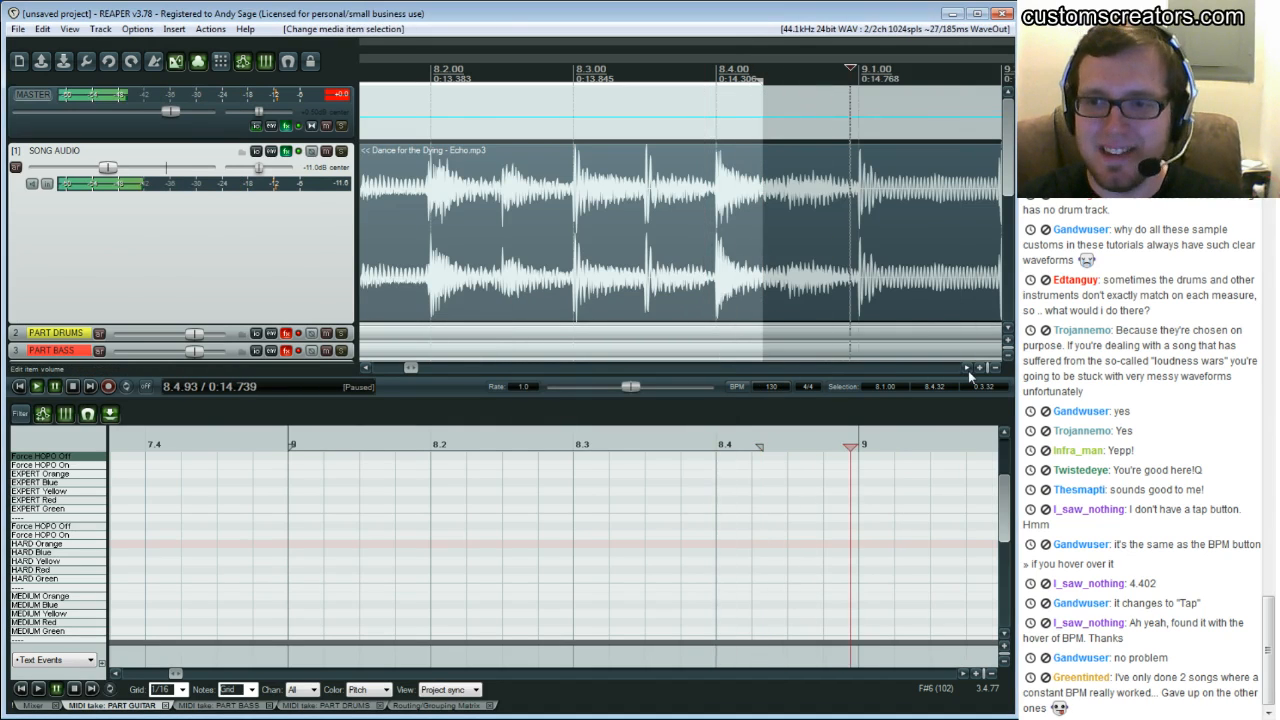
{"action": "left_click", "coordinate": [967, 369]}
{"action": "left_click", "coordinate": [967, 369]}
{"action": "left_click", "coordinate": [967, 369]}
{"action": "left_click", "coordinate": [967, 369]}
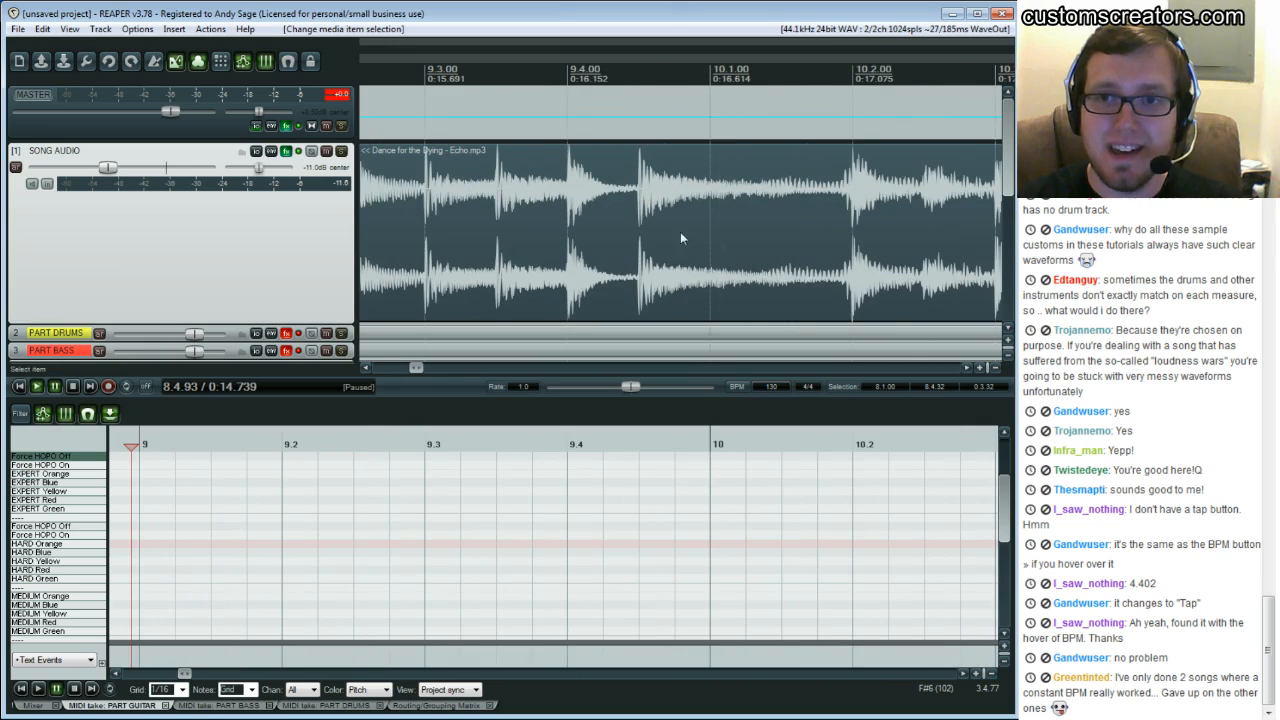
{"action": "left_click", "coordinate": [525, 190]}
{"action": "key", "text": "space"}
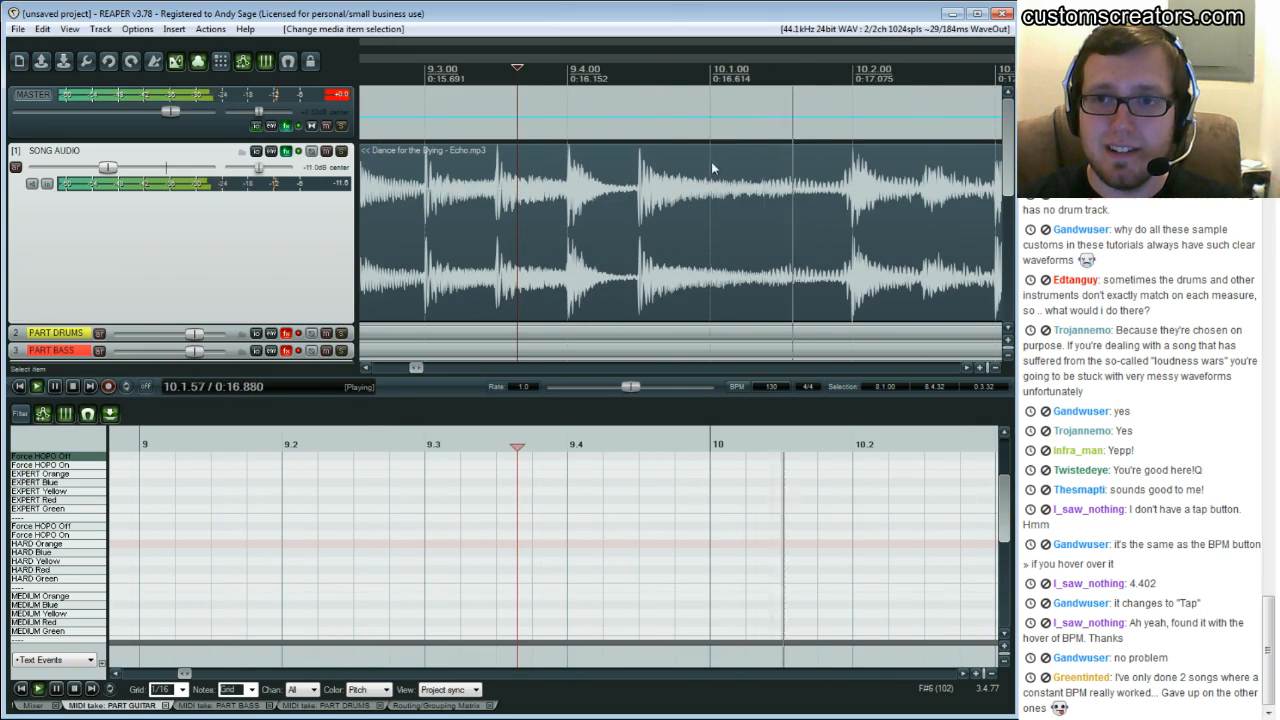
{"action": "key", "text": "space"}
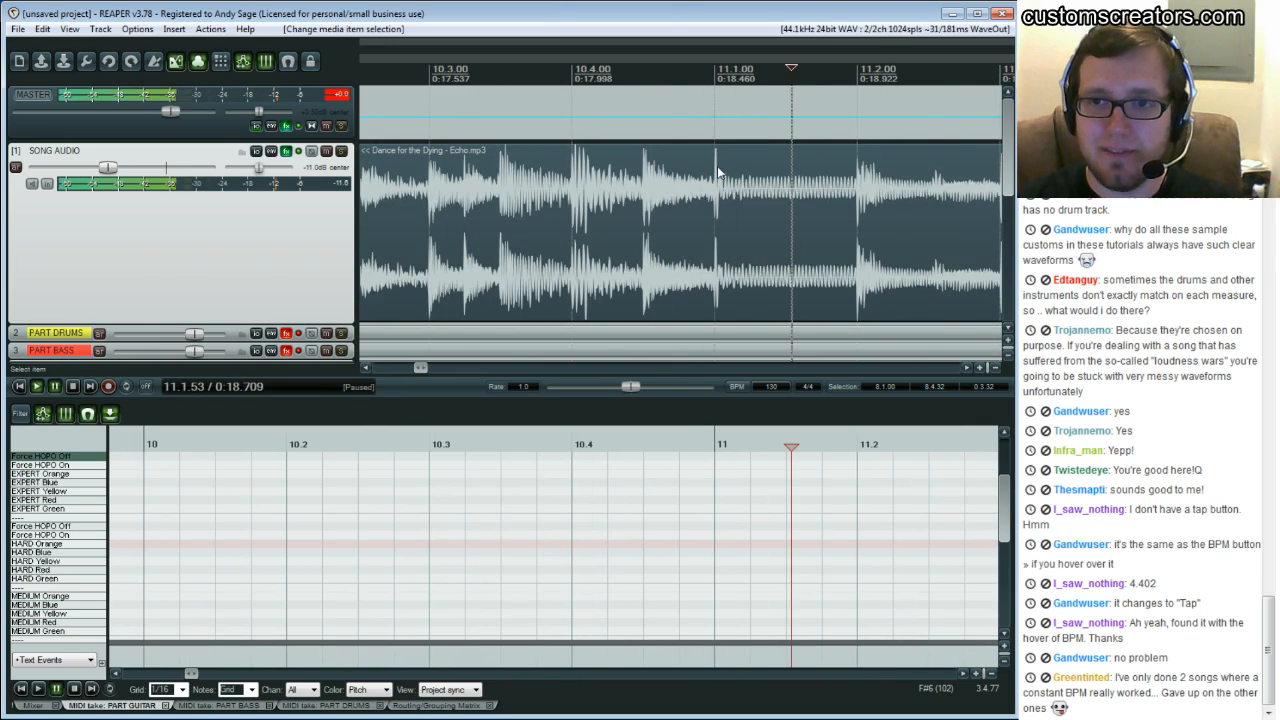
Align the bar 11 downbeat to its transient by fitting measure 10 to the time selection with a tempo marker
{"action": "left_click", "coordinate": [716, 172]}
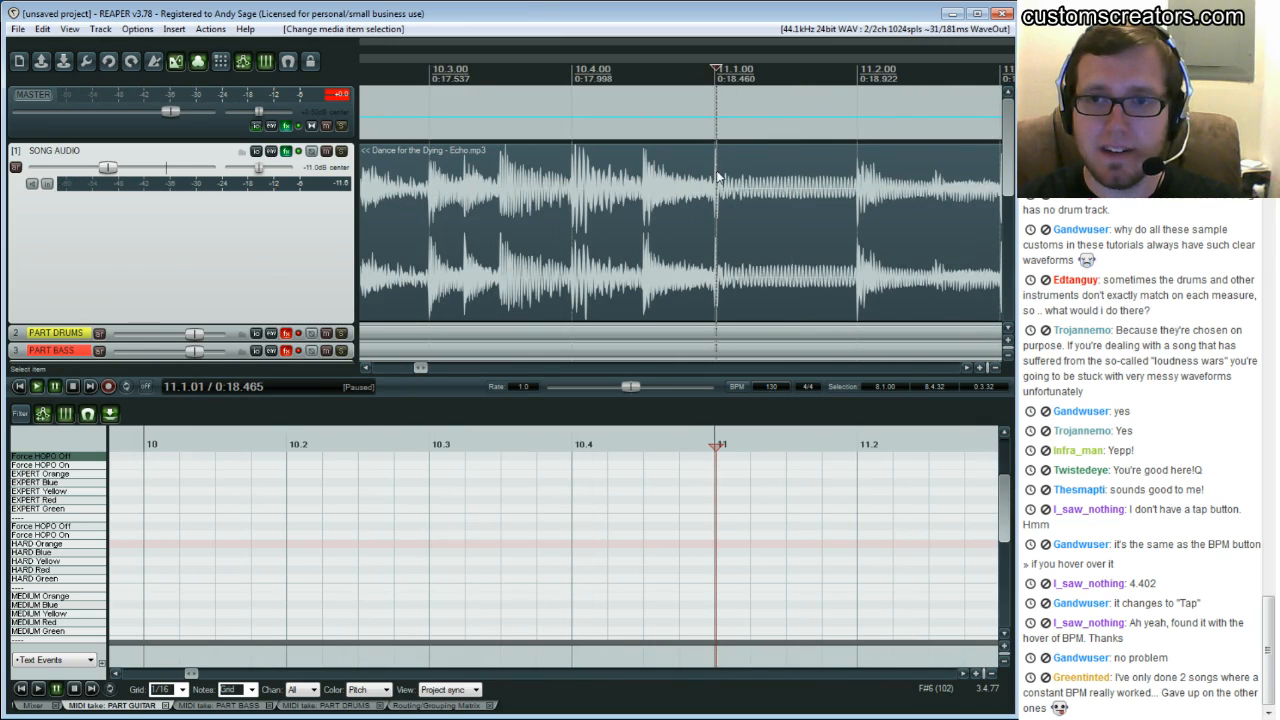
{"action": "key", "text": "alt+shift+c"}
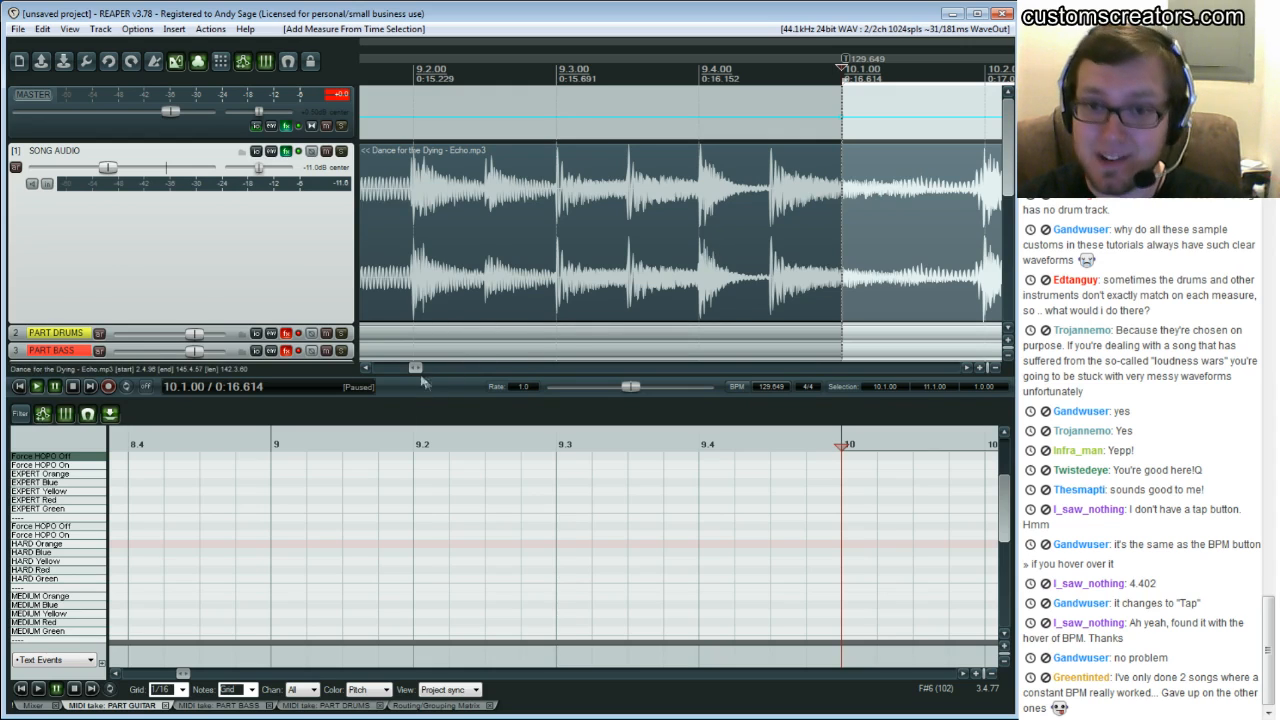
Align the bar 13 downbeat to its transient with a measure-fit tempo marker for measure 12
{"action": "left_click_drag", "start_coordinate": [418, 370], "coordinate": [424, 376]}
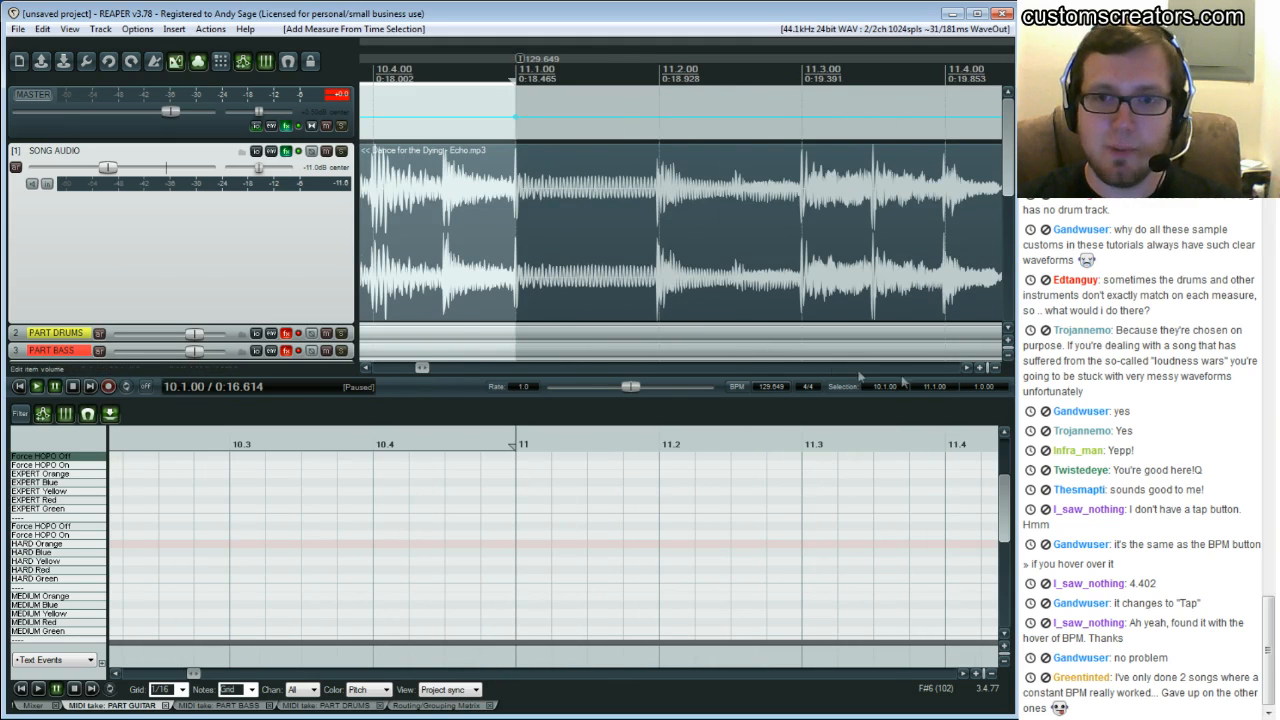
{"action": "left_click", "coordinate": [966, 367]}
{"action": "left_click", "coordinate": [966, 367]}
{"action": "left_click", "coordinate": [848, 180]}
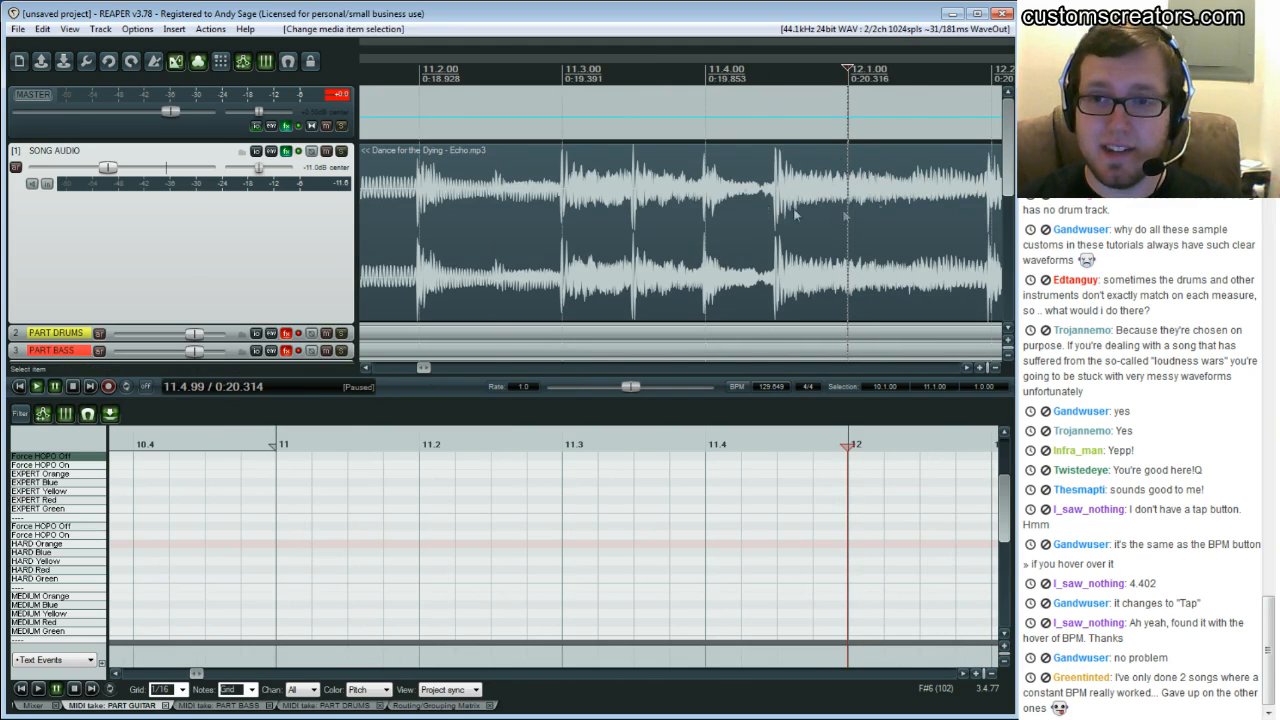
{"action": "left_click_drag", "start_coordinate": [968, 365], "coordinate": [968, 365]}
{"action": "left_click", "coordinate": [780, 170]}
{"action": "left_click", "coordinate": [779, 166]}
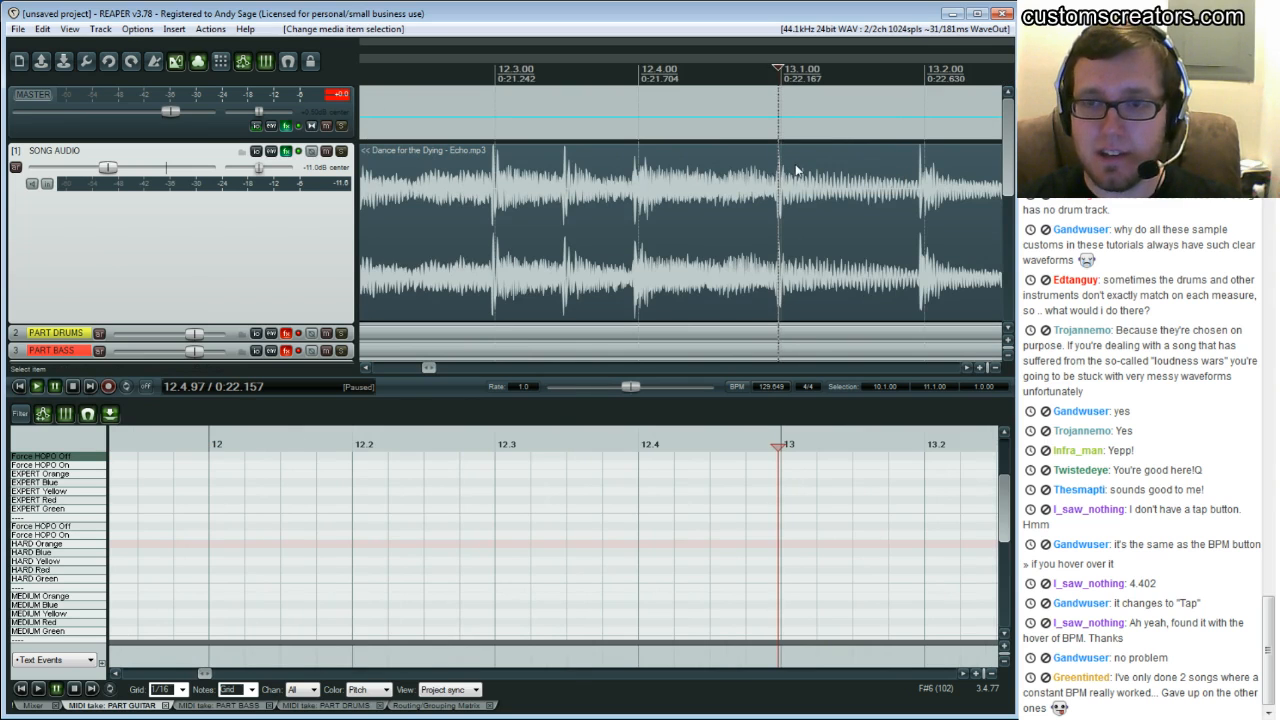
{"action": "key", "text": "shift+c"}
Align the bar 15 downbeat to its transient with a measure-fit tempo marker for measure 14
{"action": "left_click", "coordinate": [968, 368]}
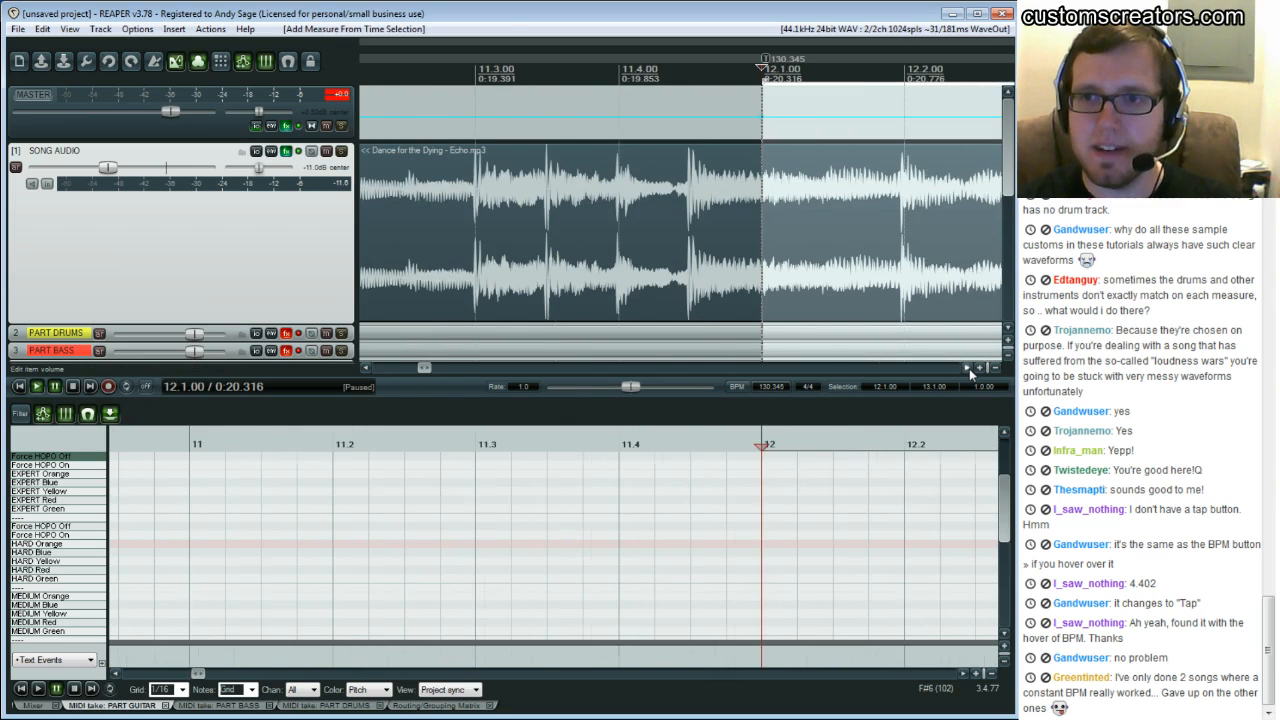
{"action": "left_click", "coordinate": [940, 174]}
{"action": "left_click", "coordinate": [968, 367]}
{"action": "left_click", "coordinate": [968, 368]}
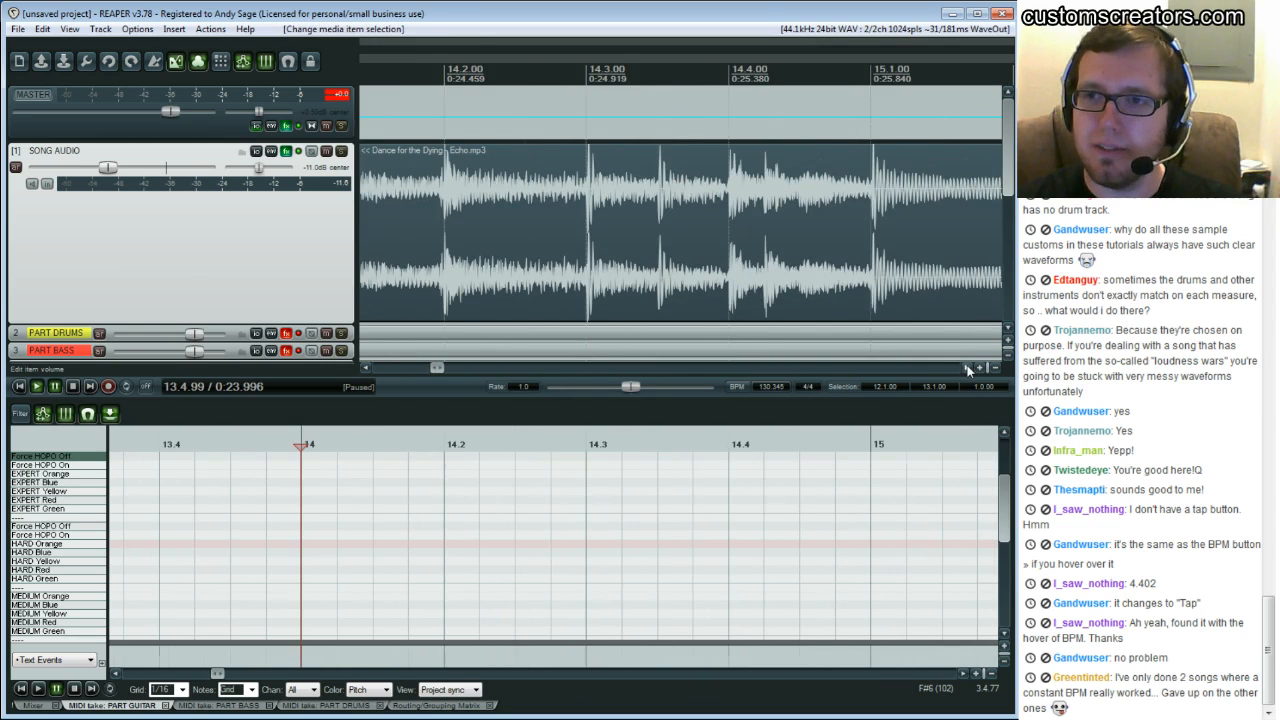
{"action": "left_click", "coordinate": [876, 167]}
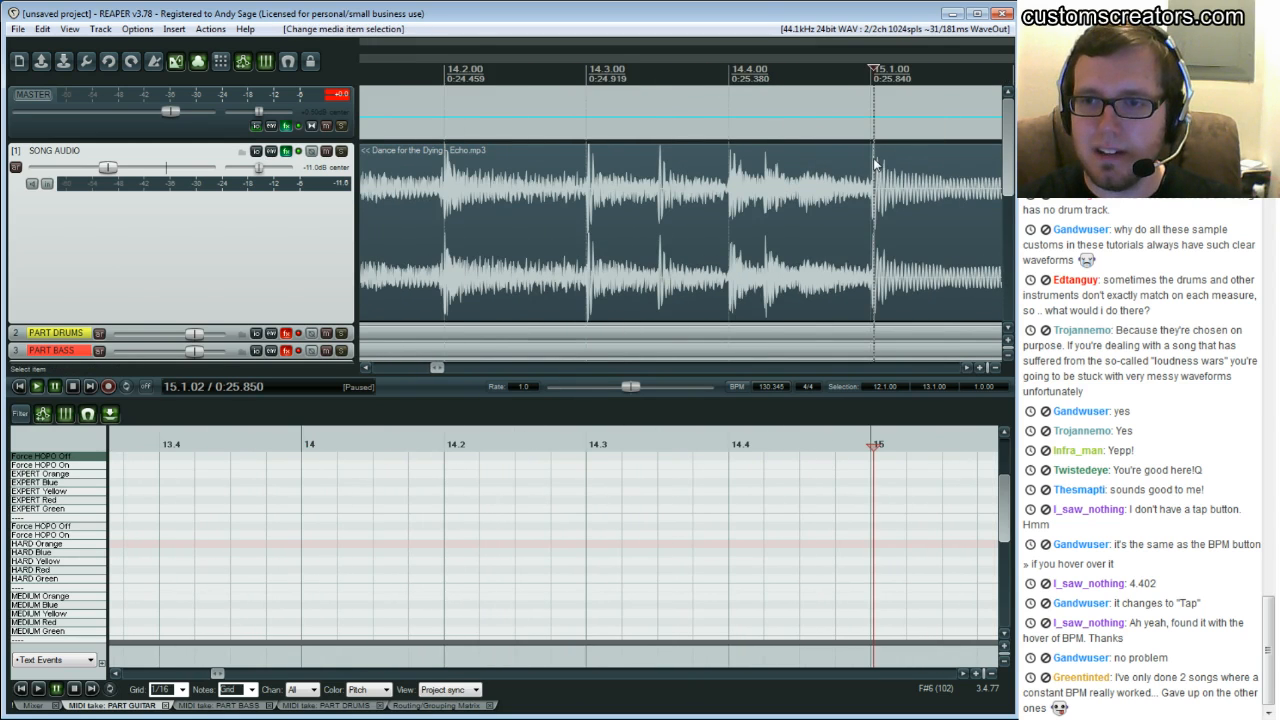
{"action": "left_click", "coordinate": [874, 167]}
{"action": "key", "text": "alt+shift+c"}
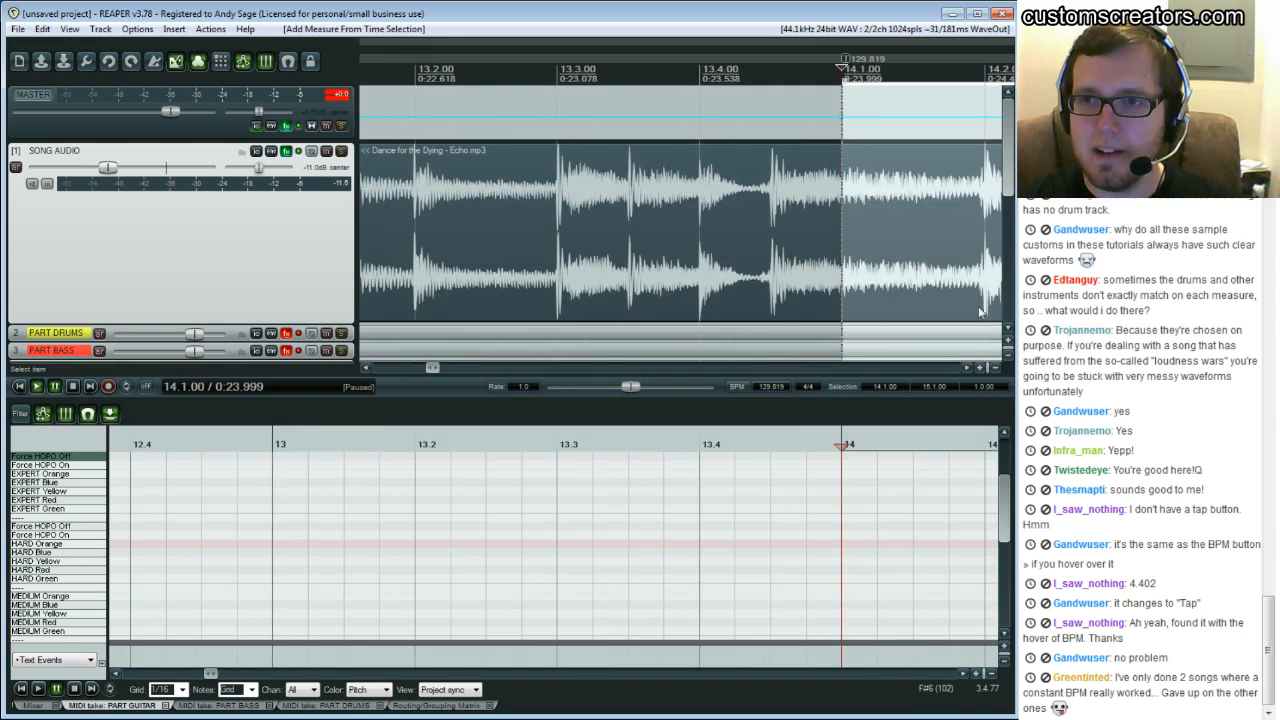
Align the bar 17 downbeat to its transient with a measure-fit tempo marker for measure 16
{"action": "left_click", "coordinate": [968, 367]}
{"action": "left_click", "coordinate": [967, 367]}
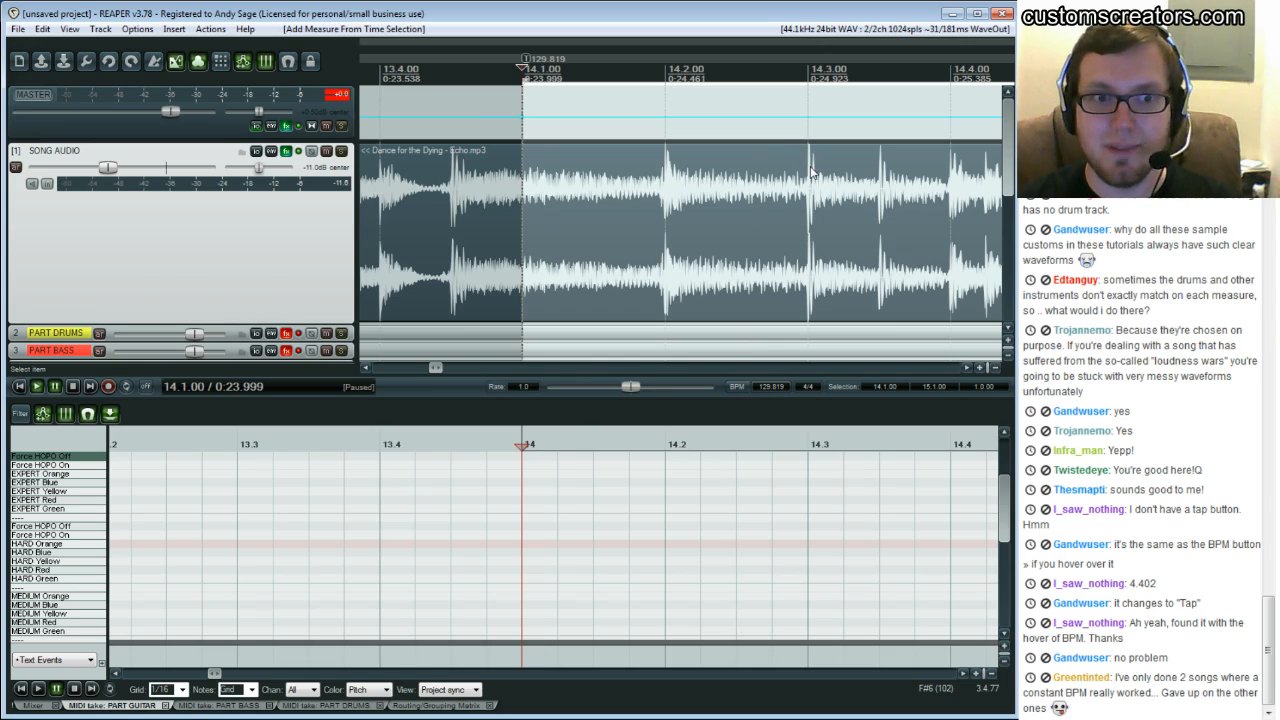
{"action": "left_click", "coordinate": [967, 367]}
{"action": "left_click", "coordinate": [967, 368]}
{"action": "left_click", "coordinate": [967, 368]}
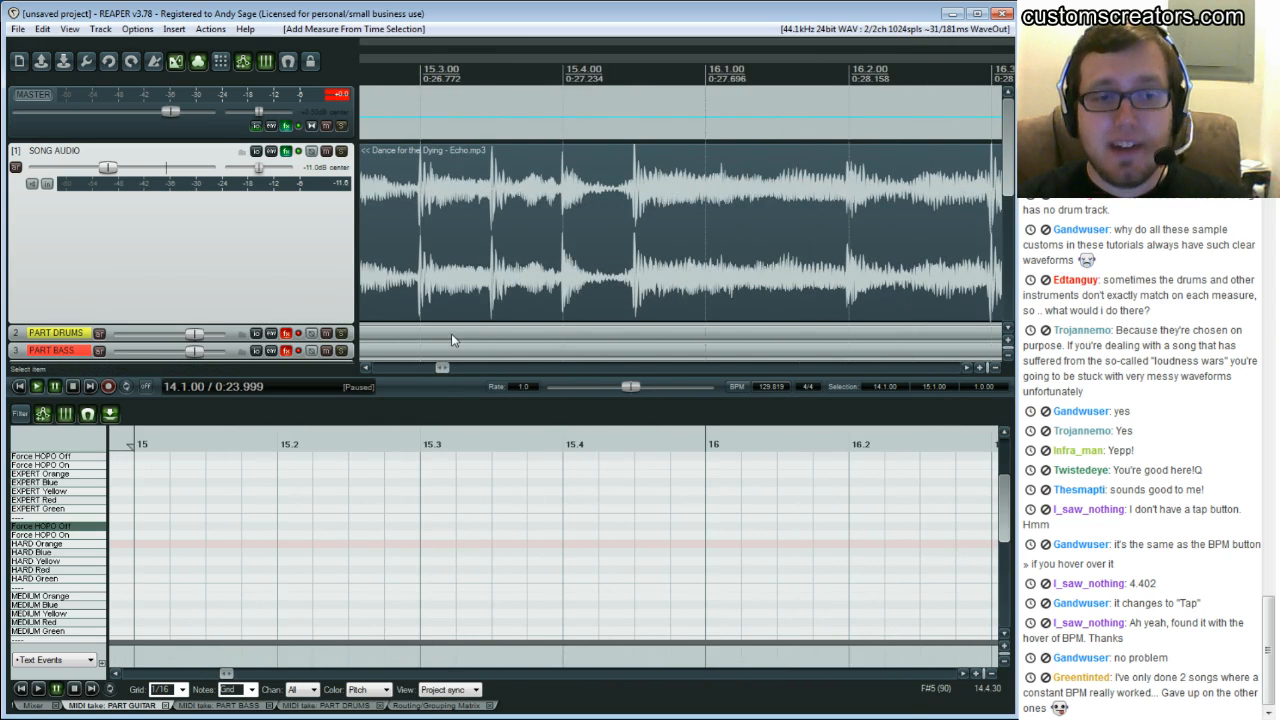
{"action": "mouse_move", "coordinate": [442, 368]}
{"action": "left_mouse_down"}
{"action": "mouse_move", "coordinate": [537, 384]}
{"action": "mouse_move", "coordinate": [433, 397]}
{"action": "mouse_move", "coordinate": [442, 391]}
{"action": "left_mouse_up"}
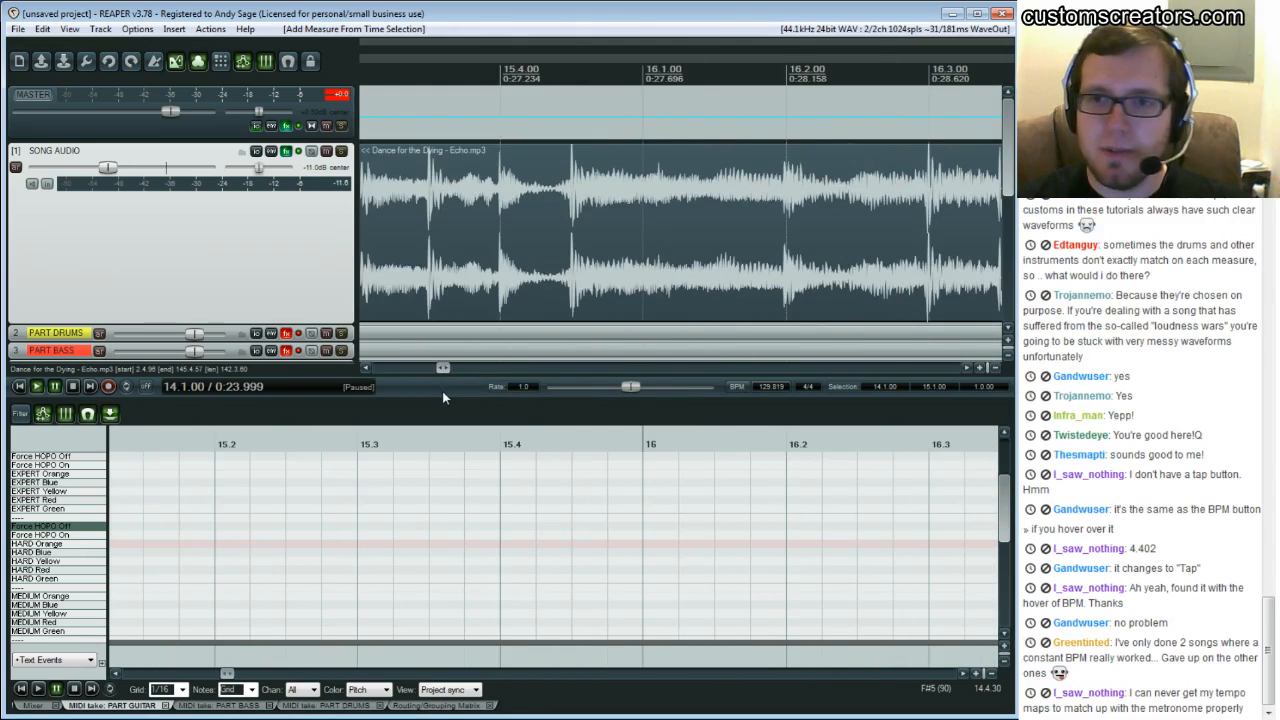
{"action": "left_click", "coordinate": [670, 205]}
{"action": "left_click", "coordinate": [967, 367]}
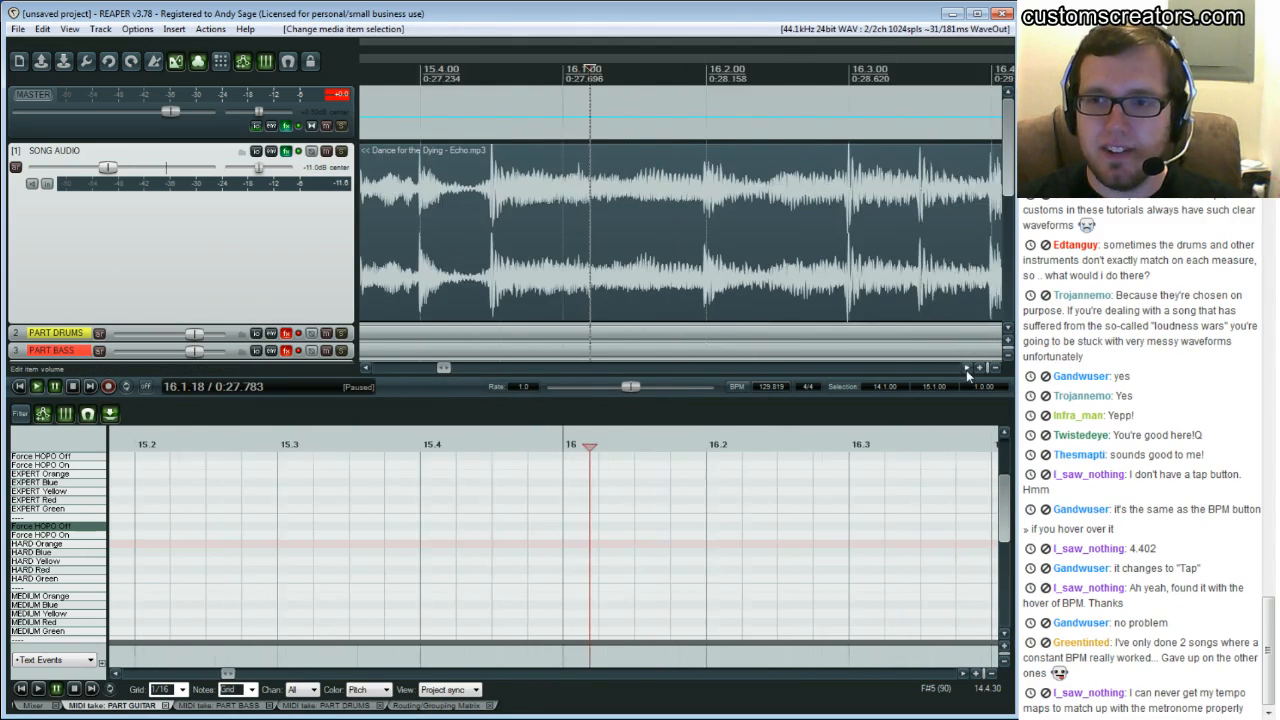
{"action": "left_click", "coordinate": [895, 203]}
{"action": "key", "text": "alt+shift+c"}
Align the bar 19 downbeat to its transient with a measure-fit tempo marker for measure 18
{"action": "left_click", "coordinate": [967, 369]}
{"action": "left_click", "coordinate": [966, 367]}
{"action": "left_click", "coordinate": [966, 367]}
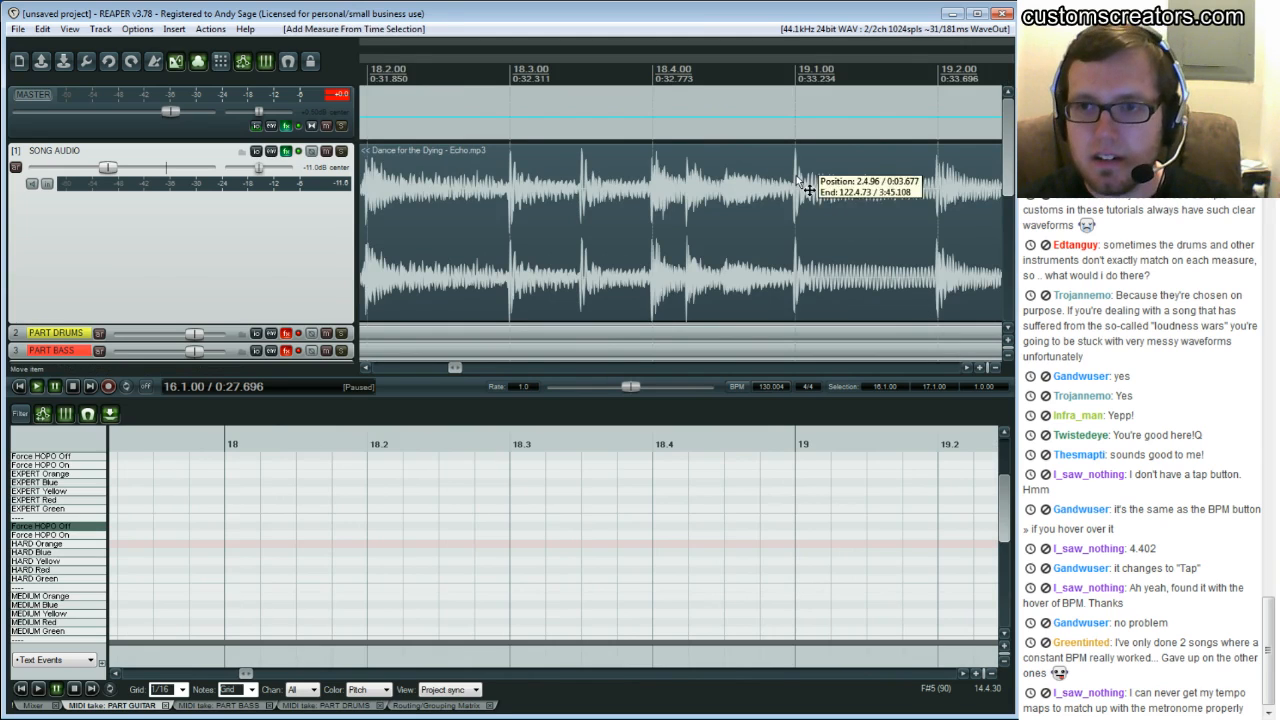
{"action": "left_click", "coordinate": [800, 187]}
{"action": "key", "text": "alt+shift+c"}
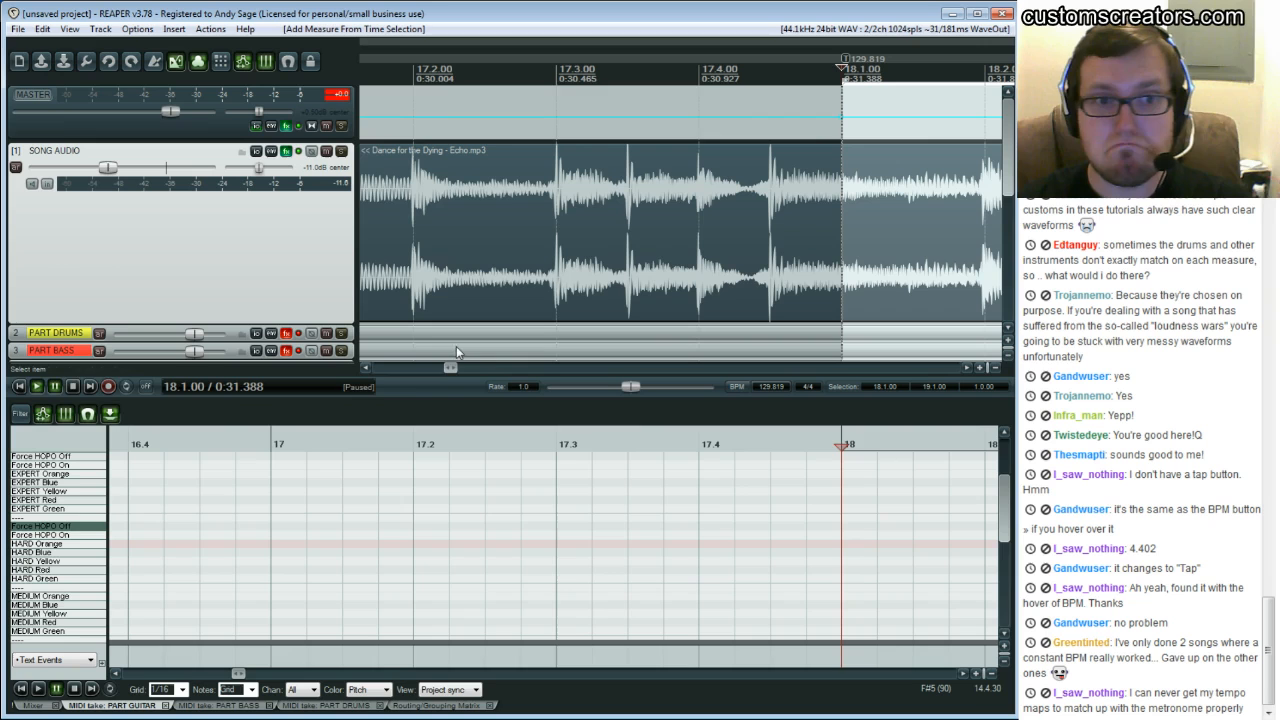
Scroll through the rest of the song to review the waveform against the grid
{"action": "left_click_drag", "start_coordinate": [448, 369], "coordinate": [887, 370]}
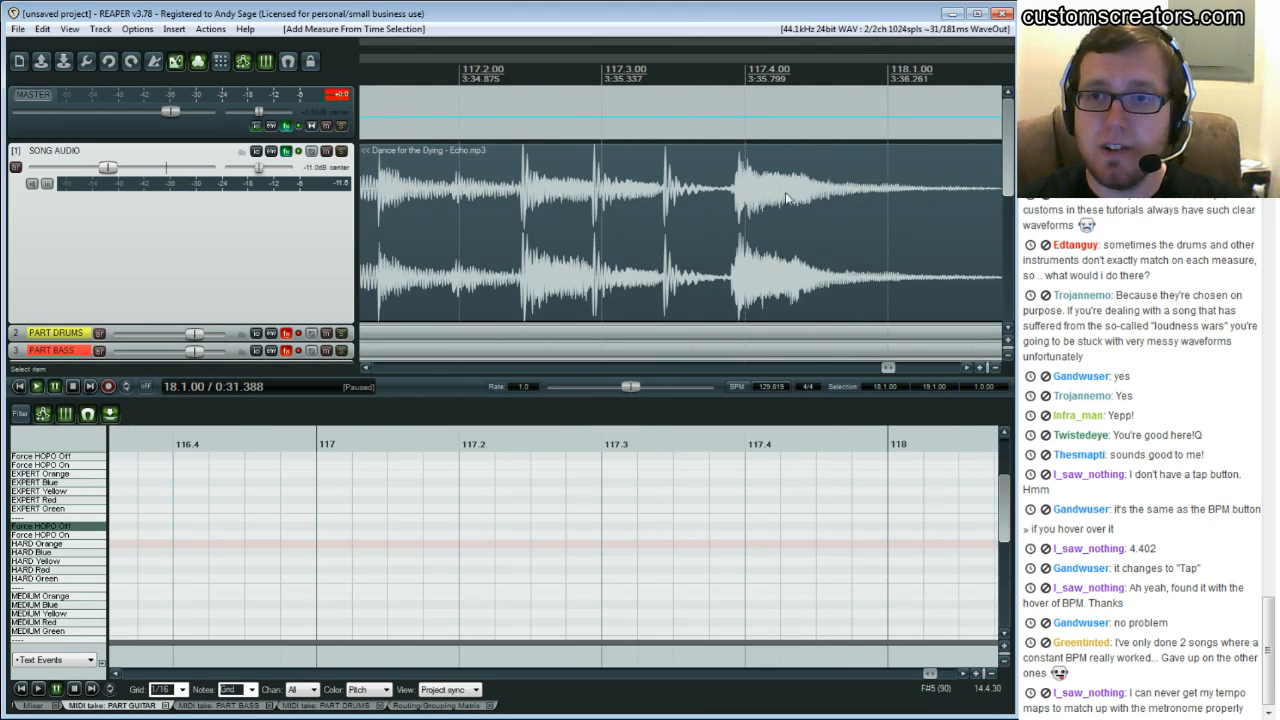
{"action": "left_click_drag", "start_coordinate": [890, 372], "coordinate": [684, 378]}
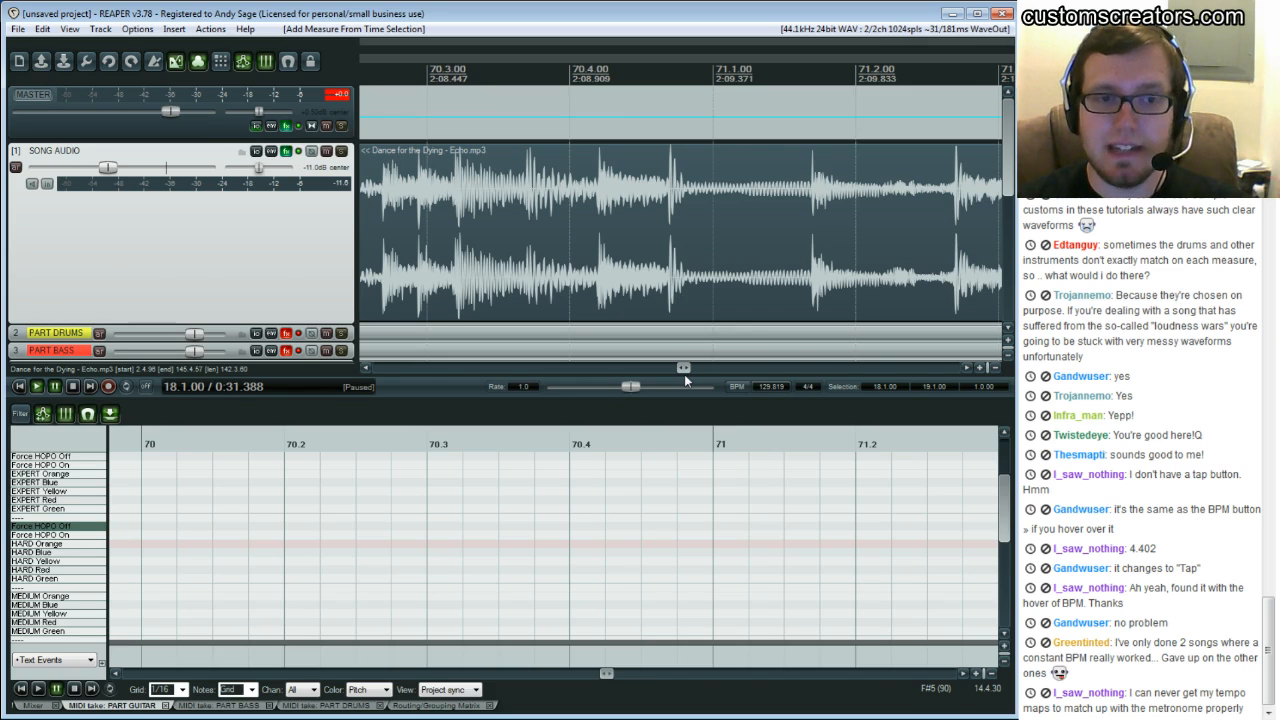
{"action": "left_click_drag", "start_coordinate": [685, 378], "coordinate": [676, 380]}
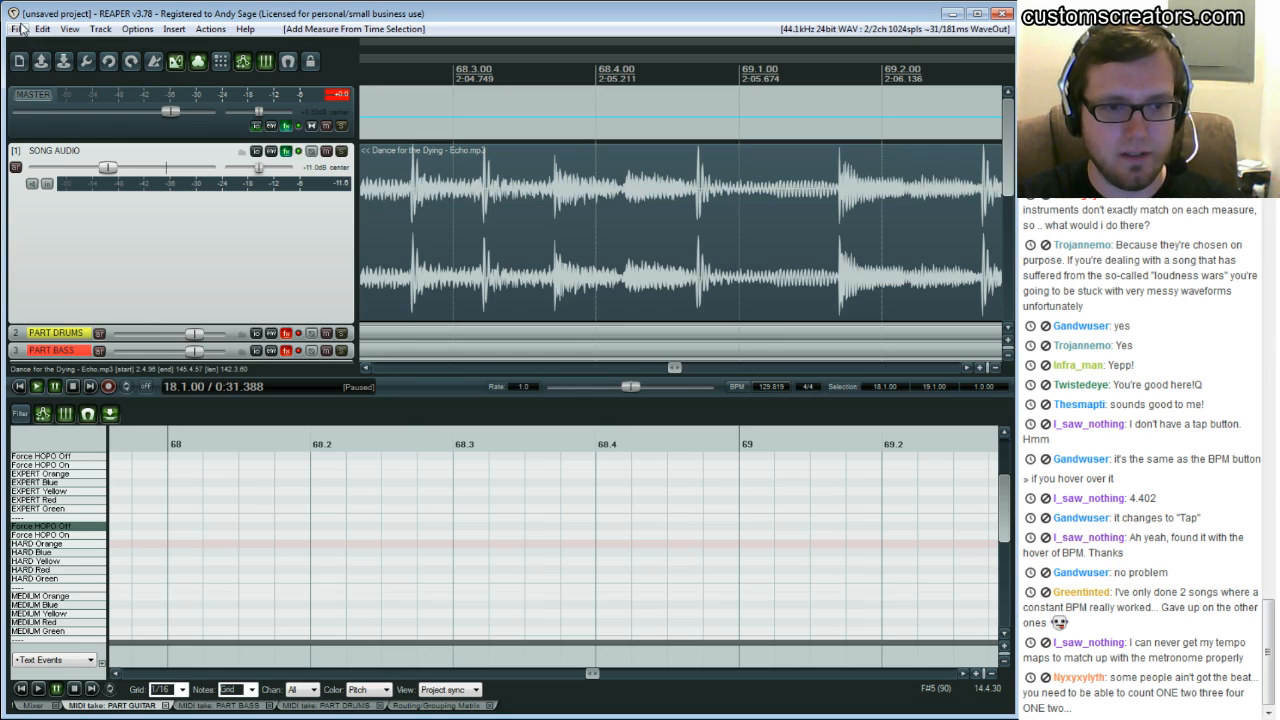
Open a new empty project tab
{"action": "key", "text": "ctrl+t"}
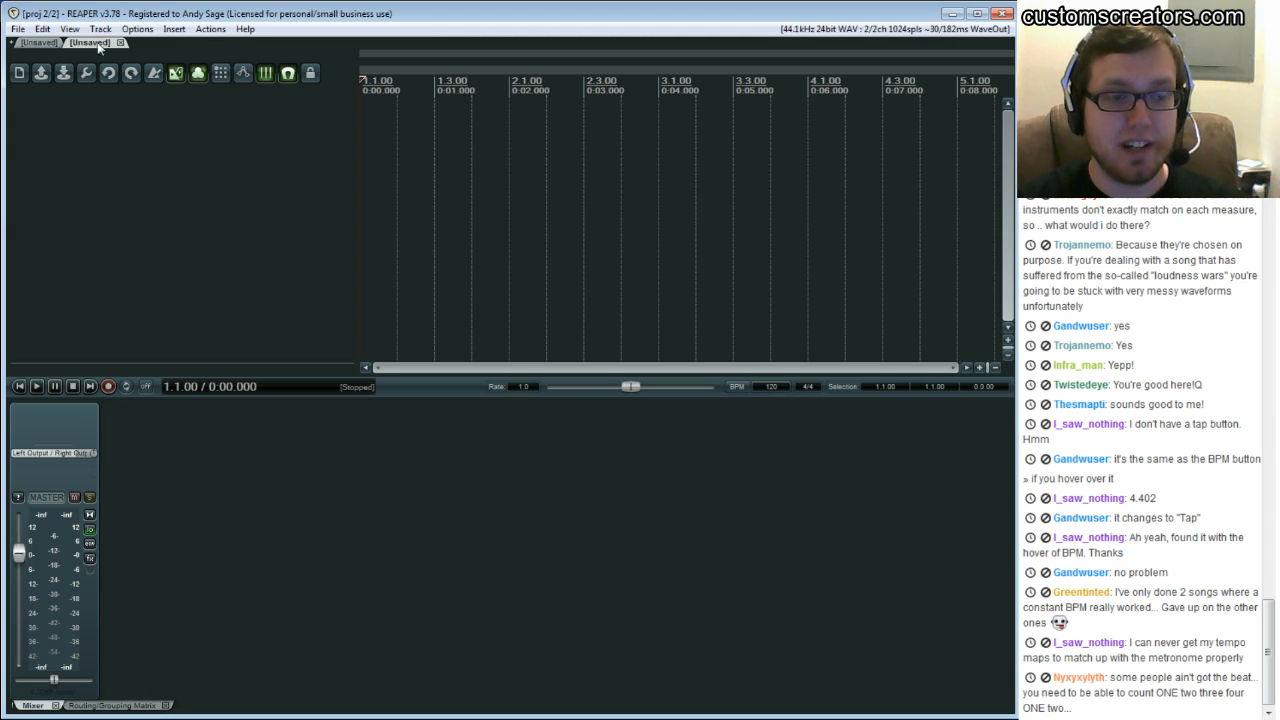
{"action": "left_click", "coordinate": [18, 28]}
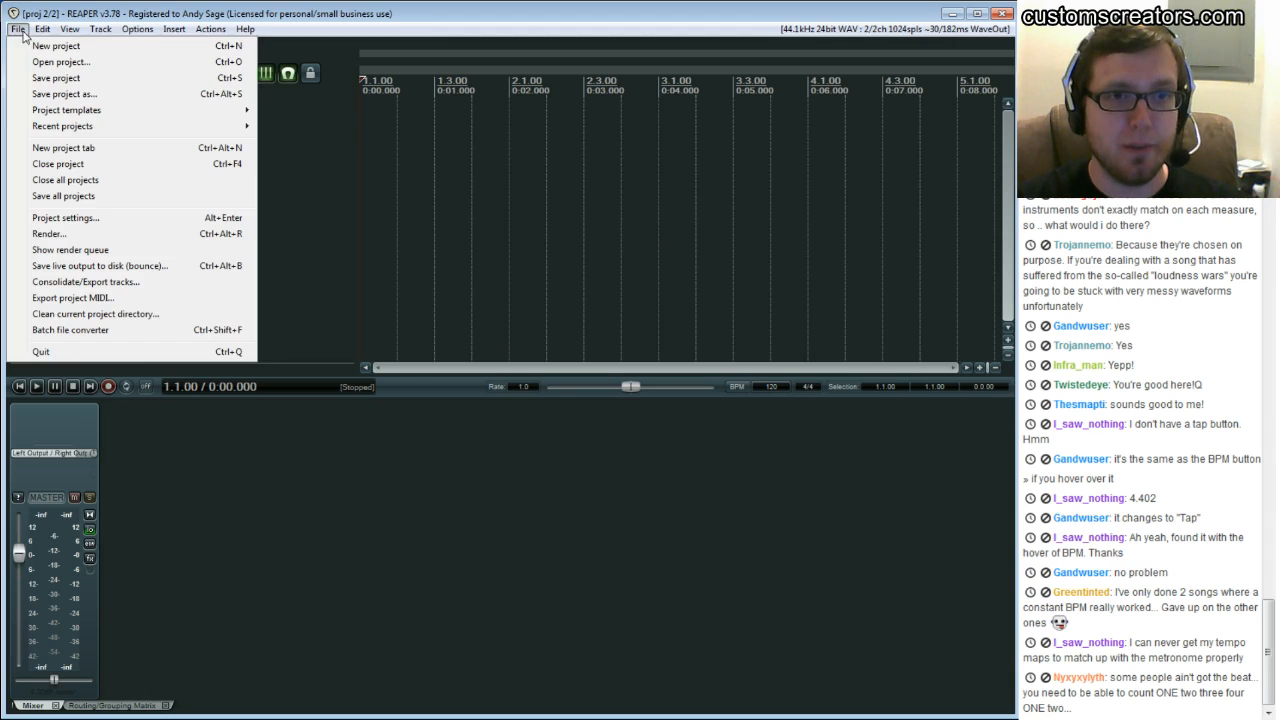
{"action": "left_click", "coordinate": [64, 148]}
{"action": "left_click", "coordinate": [42, 28]}
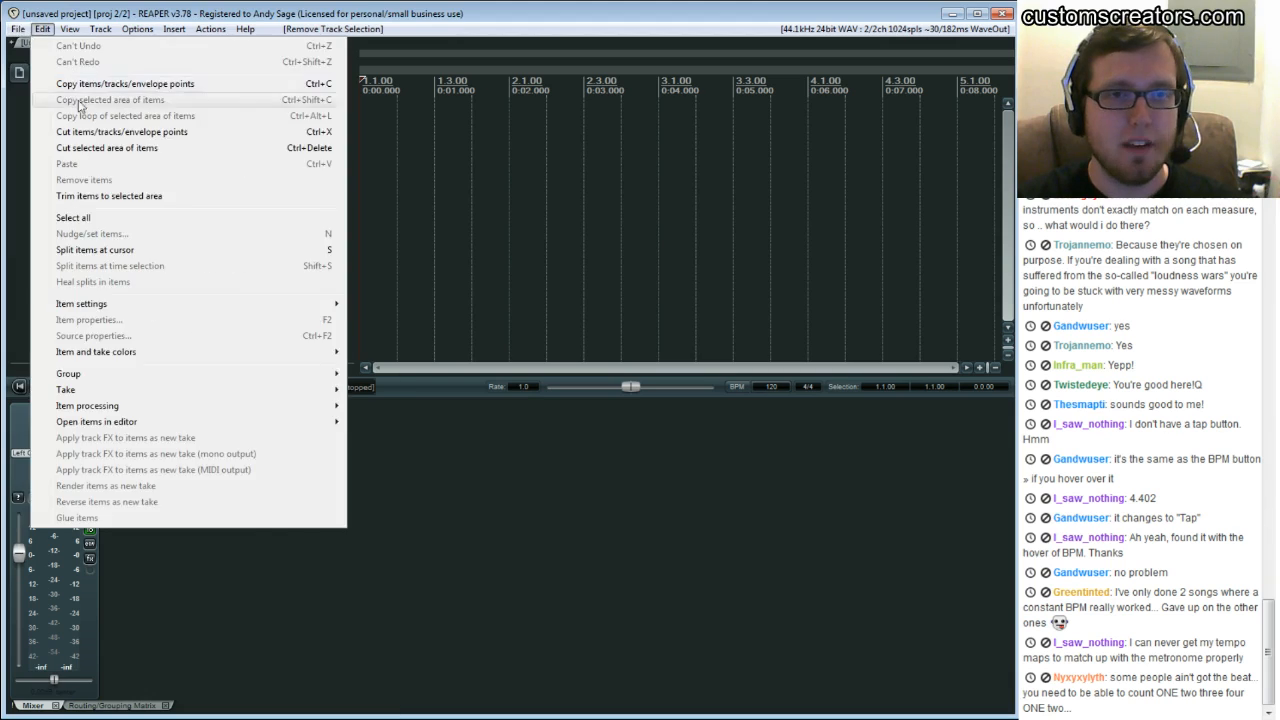
{"action": "mouse_move", "coordinate": [20, 30]}
{"action": "left_click", "coordinate": [50, 61]}
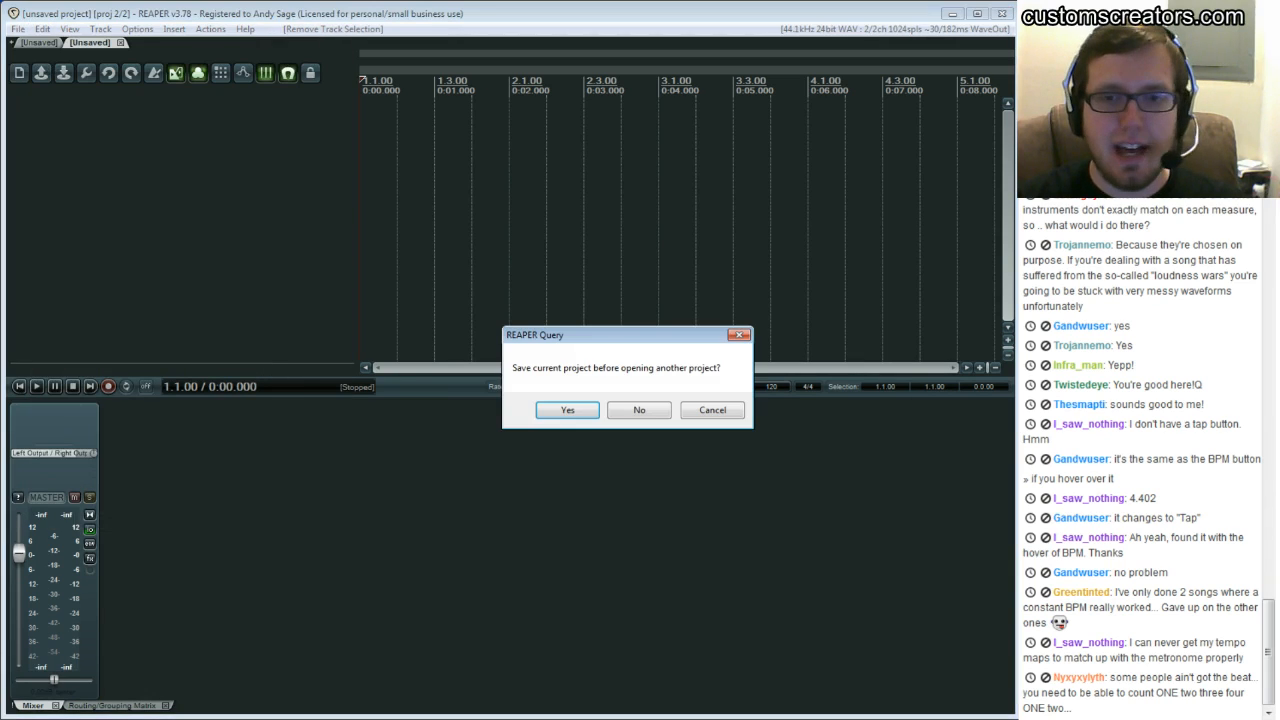
{"action": "left_click", "coordinate": [712, 410]}
Open the Ben Folds - Zak and Sara project from its Google Drive folder without saving the current project
{"action": "left_click", "coordinate": [18, 29]}
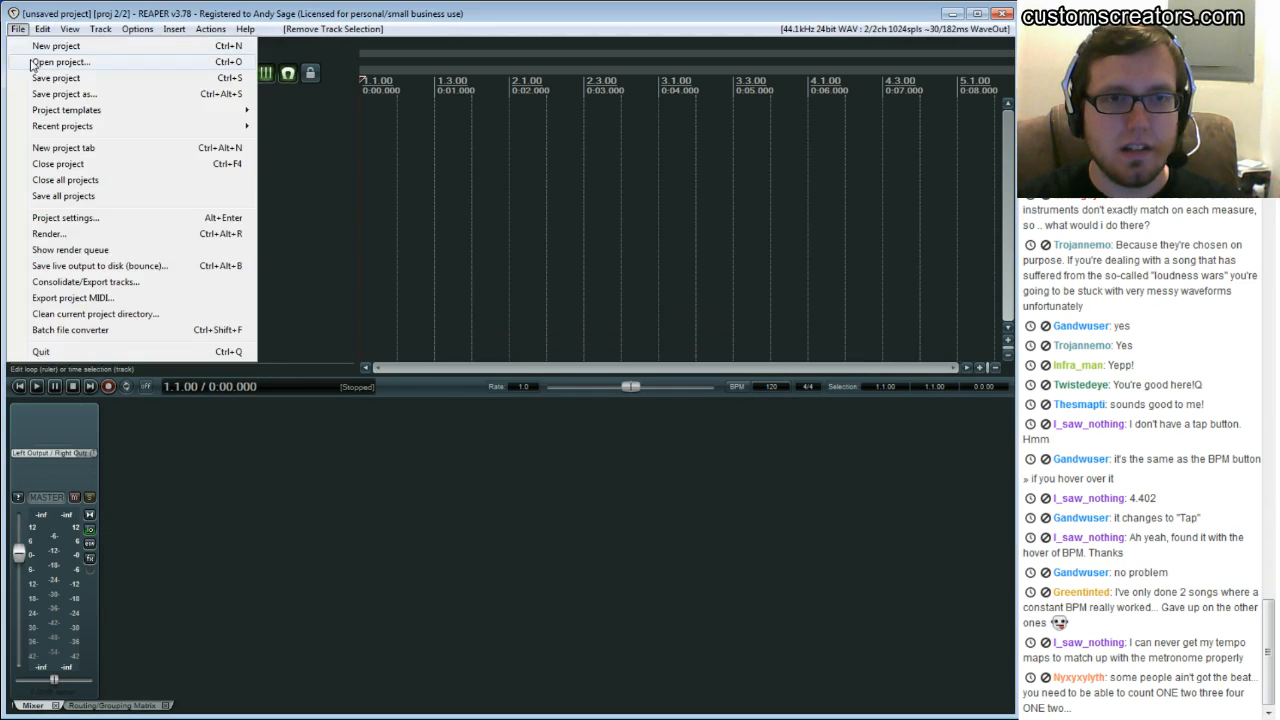
{"action": "left_click", "coordinate": [35, 61]}
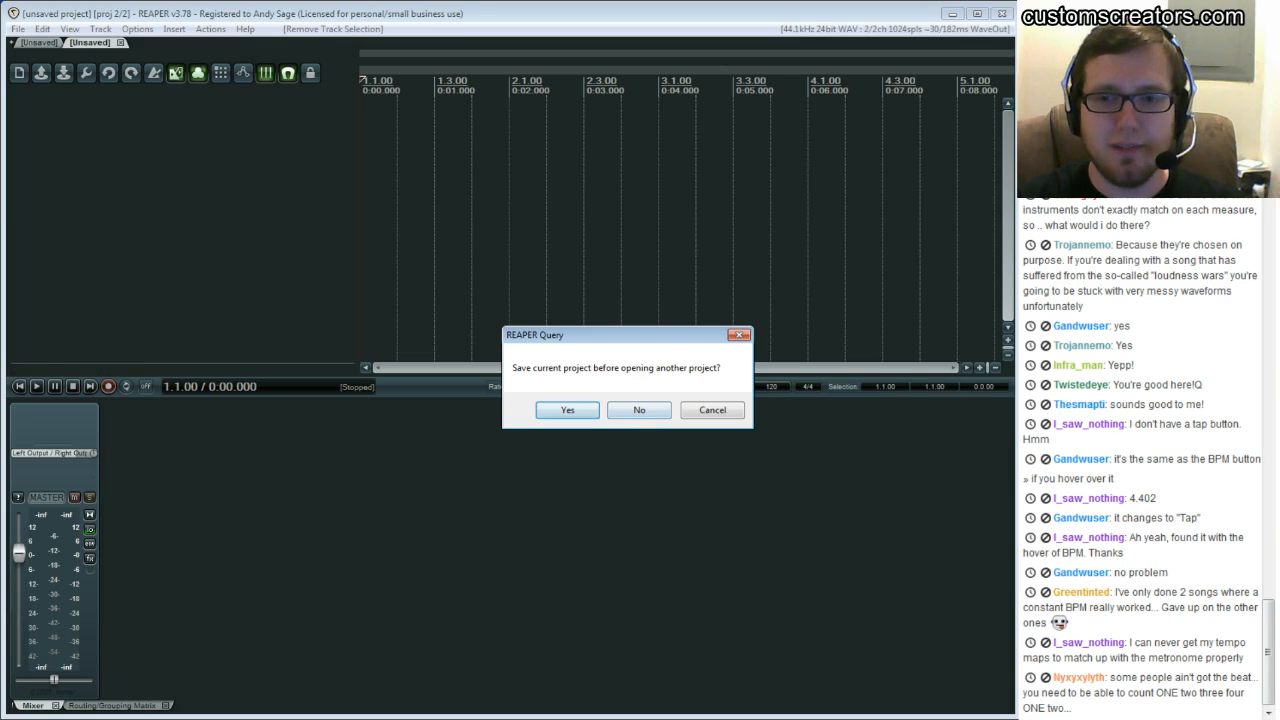
{"action": "left_click", "coordinate": [639, 410]}
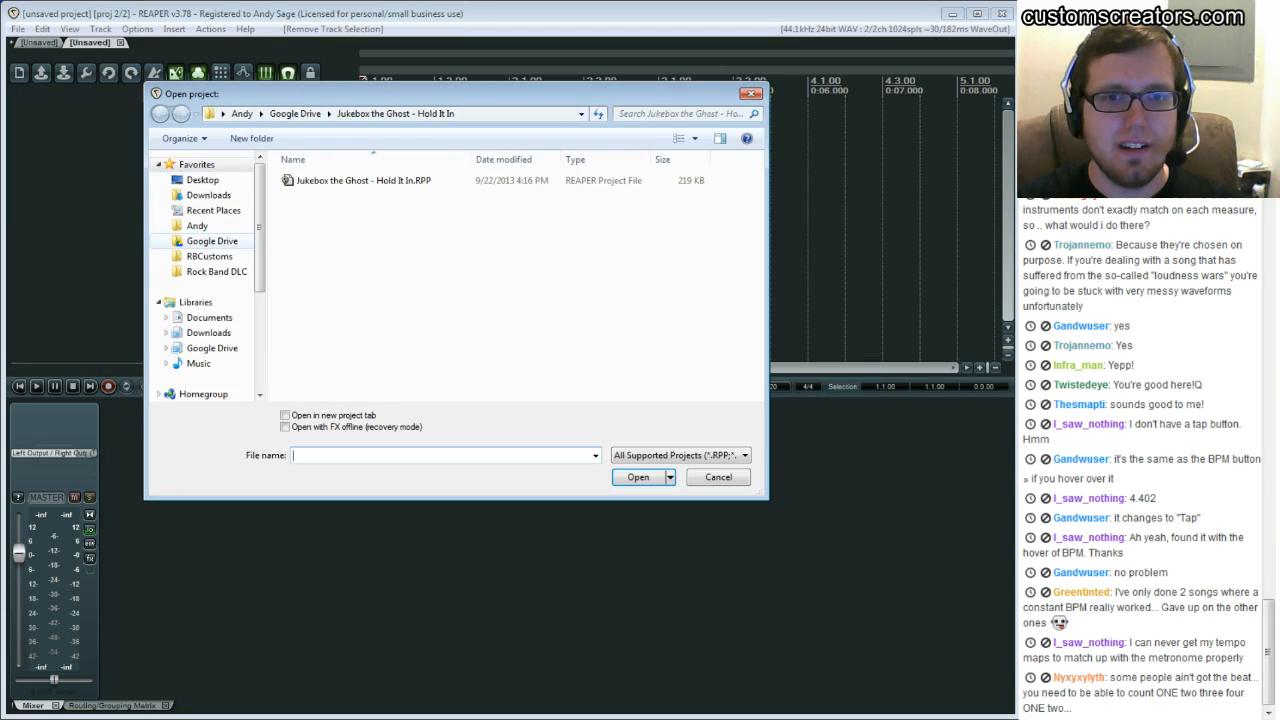
{"action": "left_click", "coordinate": [212, 241]}
{"action": "double_click", "coordinate": [350, 196]}
{"action": "double_click", "coordinate": [350, 180]}
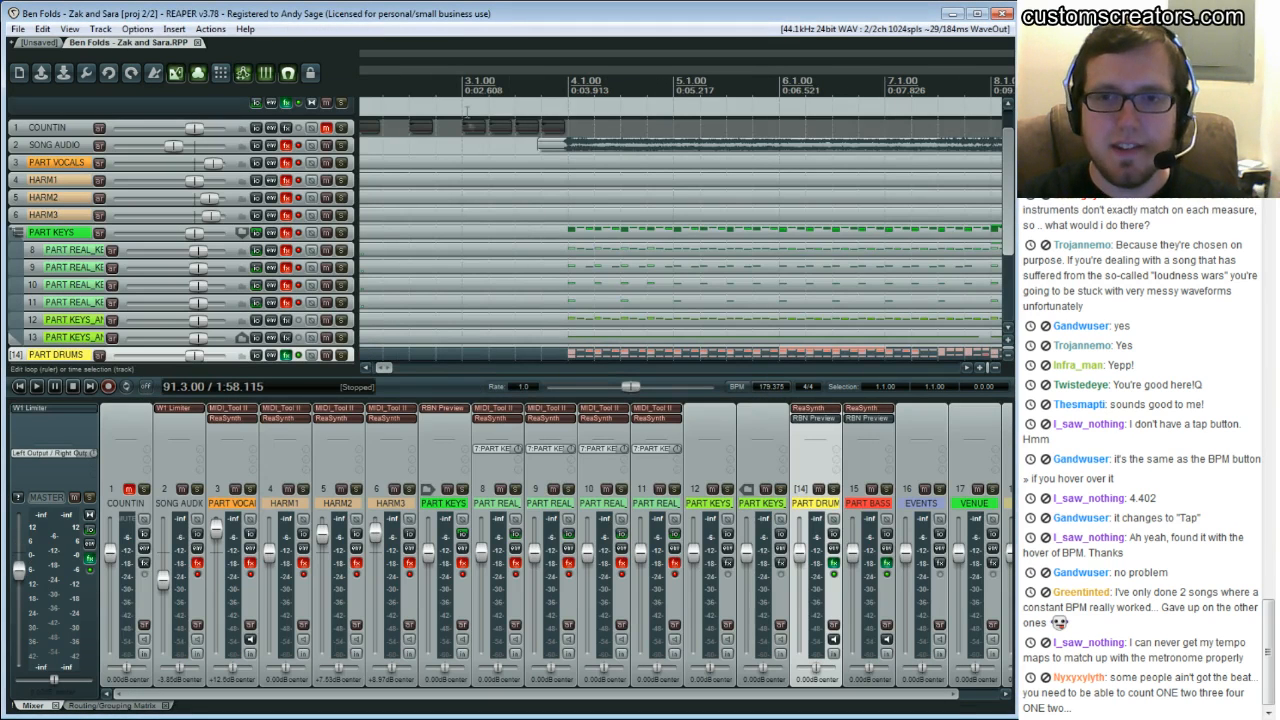
Enlarge the SONG AUDIO track and scroll around to examine the example project's waveform against the grid
{"action": "double_click", "coordinate": [558, 150]}
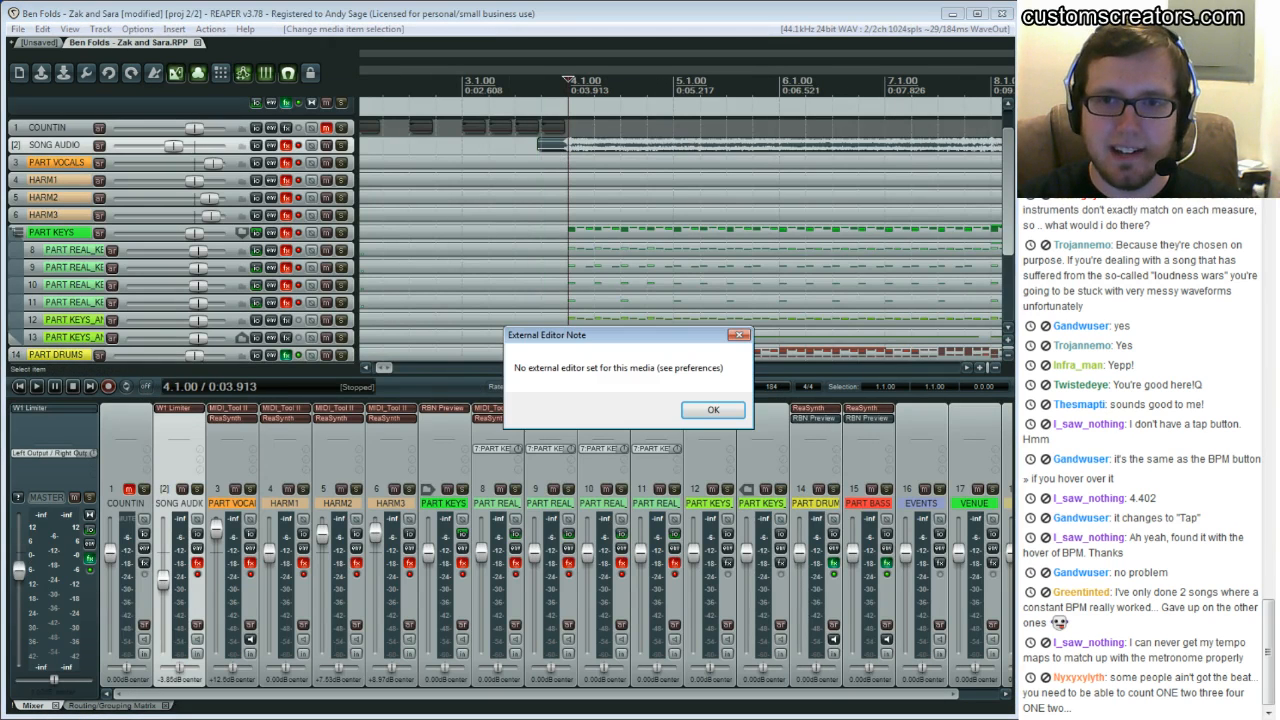
{"action": "key", "text": "Return"}
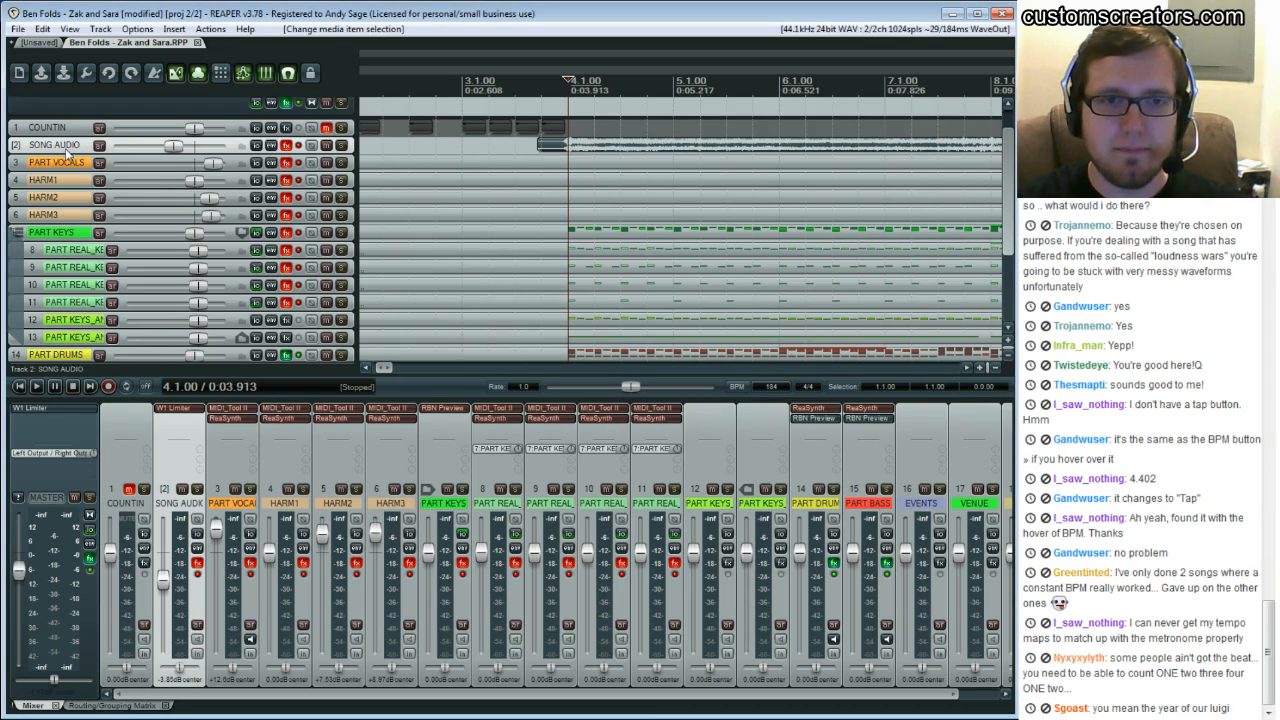
{"action": "left_click_drag", "start_coordinate": [64, 153], "coordinate": [111, 332]}
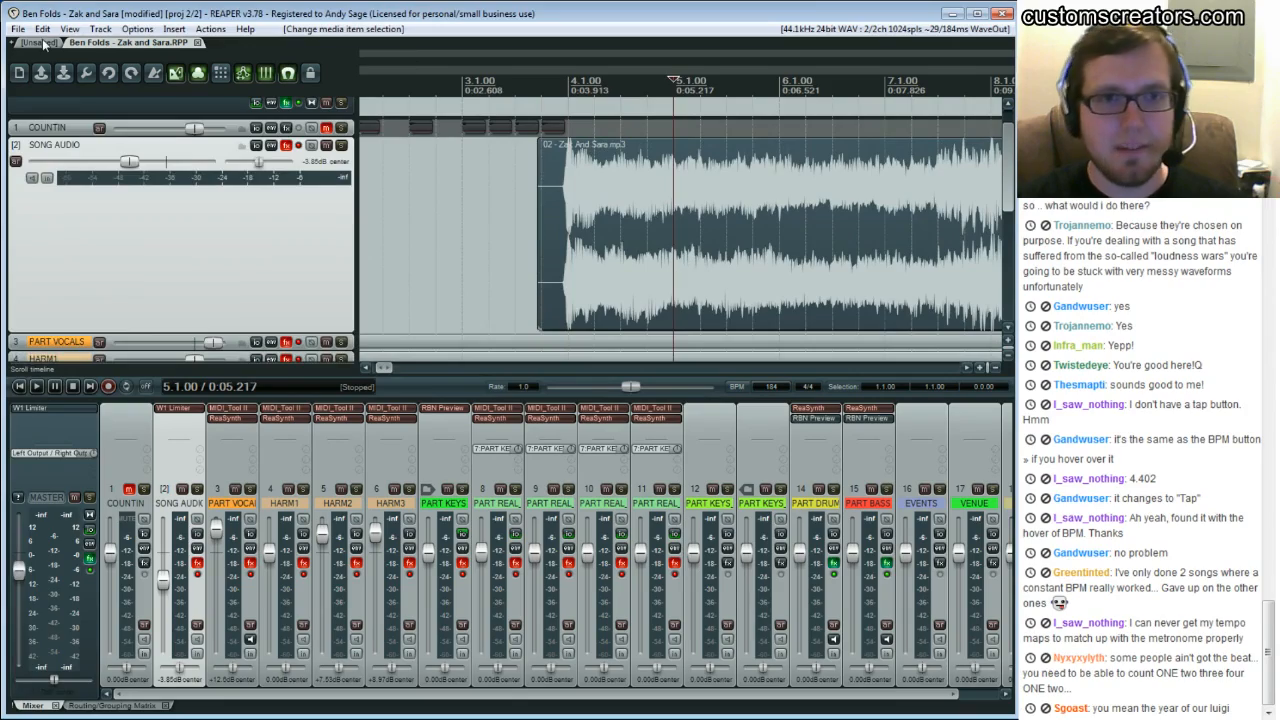
{"action": "left_click", "coordinate": [44, 43]}
{"action": "mouse_move", "coordinate": [675, 367]}
{"action": "left_mouse_down"}
{"action": "mouse_move", "coordinate": [720, 368]}
{"action": "mouse_move", "coordinate": [698, 367]}
{"action": "left_mouse_up"}
{"action": "left_click", "coordinate": [104, 43]}
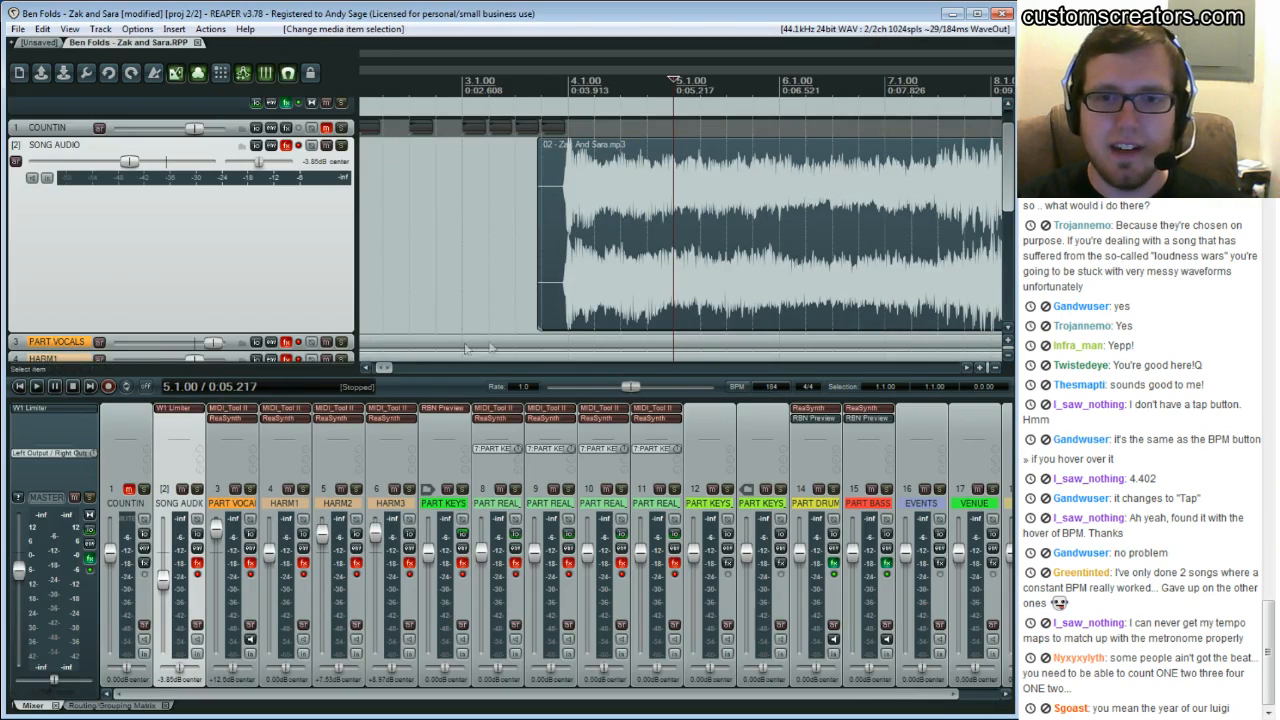
{"action": "mouse_move", "coordinate": [381, 369]}
{"action": "left_mouse_down"}
{"action": "mouse_move", "coordinate": [403, 368]}
{"action": "mouse_move", "coordinate": [382, 372]}
{"action": "left_mouse_up"}
{"action": "scroll", "coordinate": [451, 182], "scroll_direction": "down", "scroll_amount": 5}
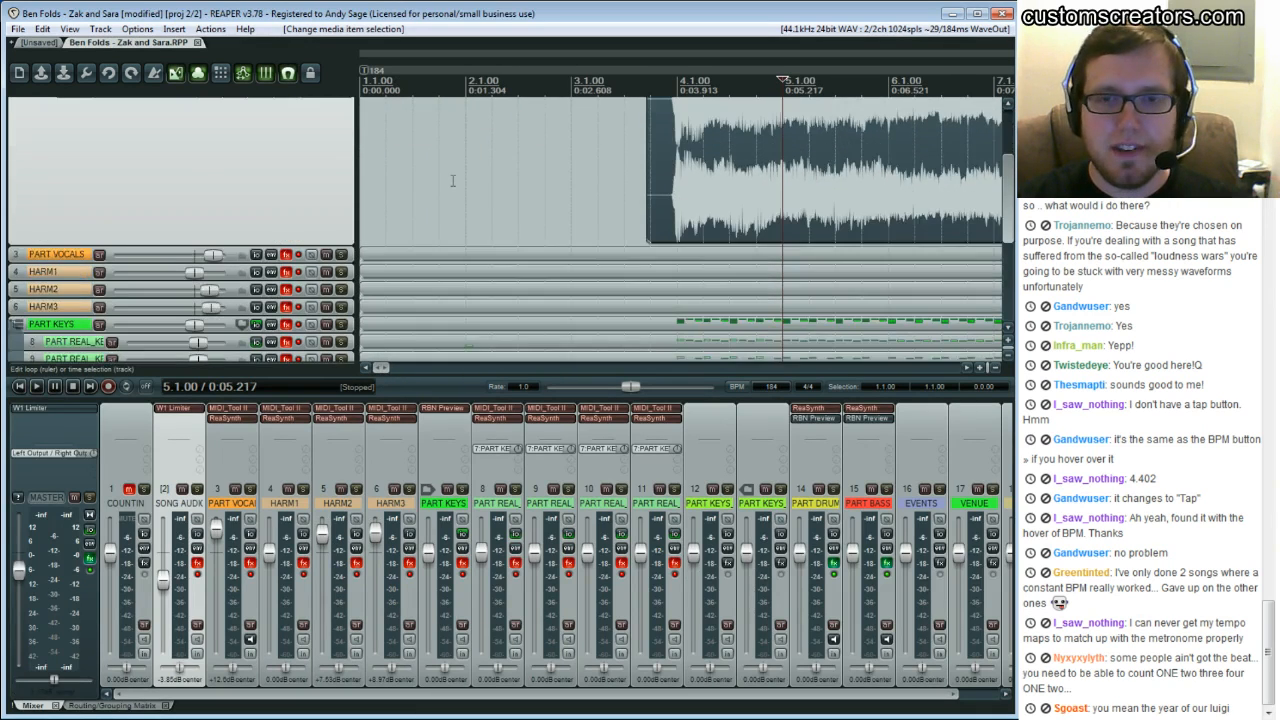
{"action": "scroll", "coordinate": [451, 182], "scroll_direction": "up", "scroll_amount": 7}
Toggle a track's mute, play the song from the count-in, and lower the master volume
{"action": "left_click", "coordinate": [326, 164]}
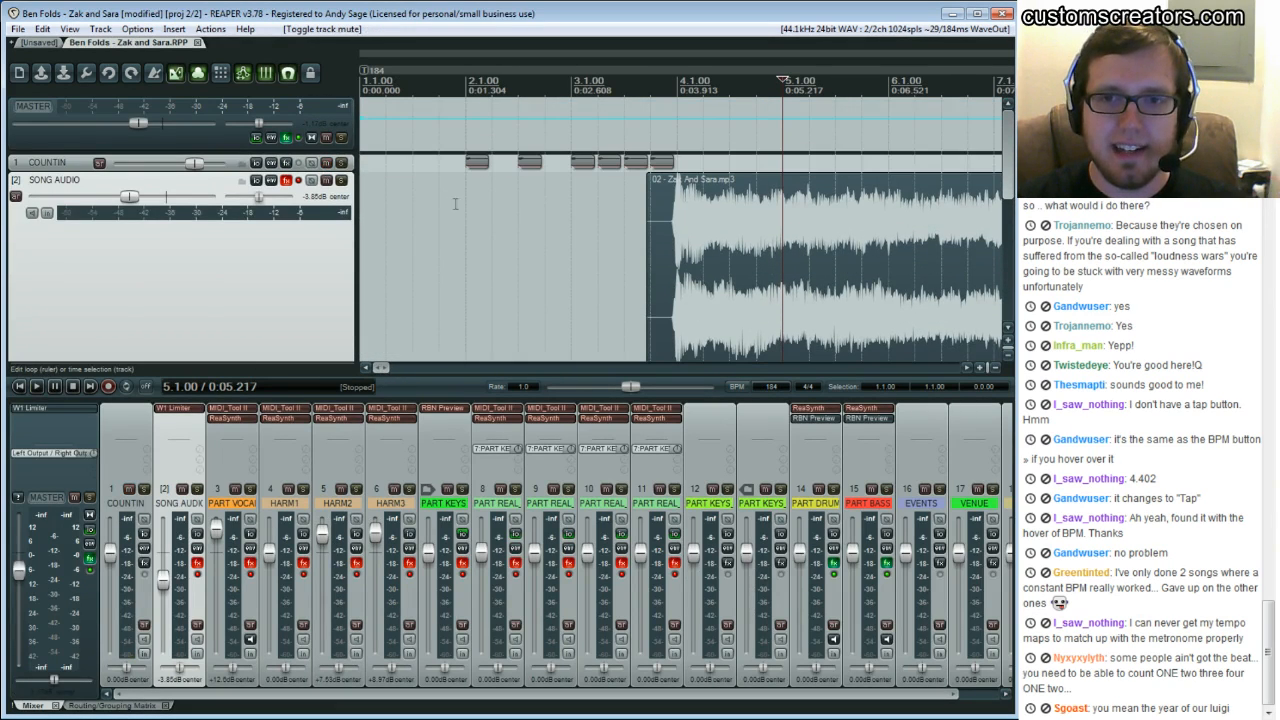
{"action": "scroll", "coordinate": [426, 218], "scroll_direction": "down", "scroll_amount": 7}
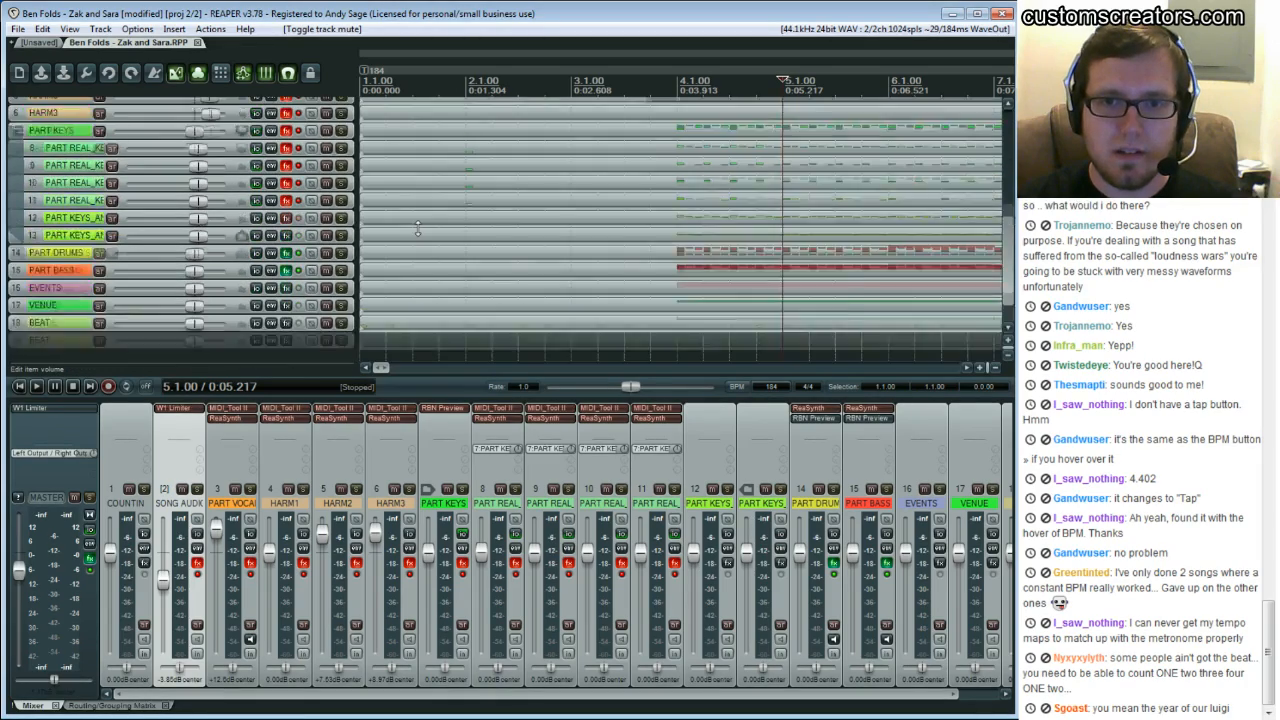
{"action": "scroll", "coordinate": [419, 229], "scroll_direction": "up", "scroll_amount": 4}
{"action": "scroll", "coordinate": [419, 229], "scroll_direction": "up", "scroll_amount": 3}
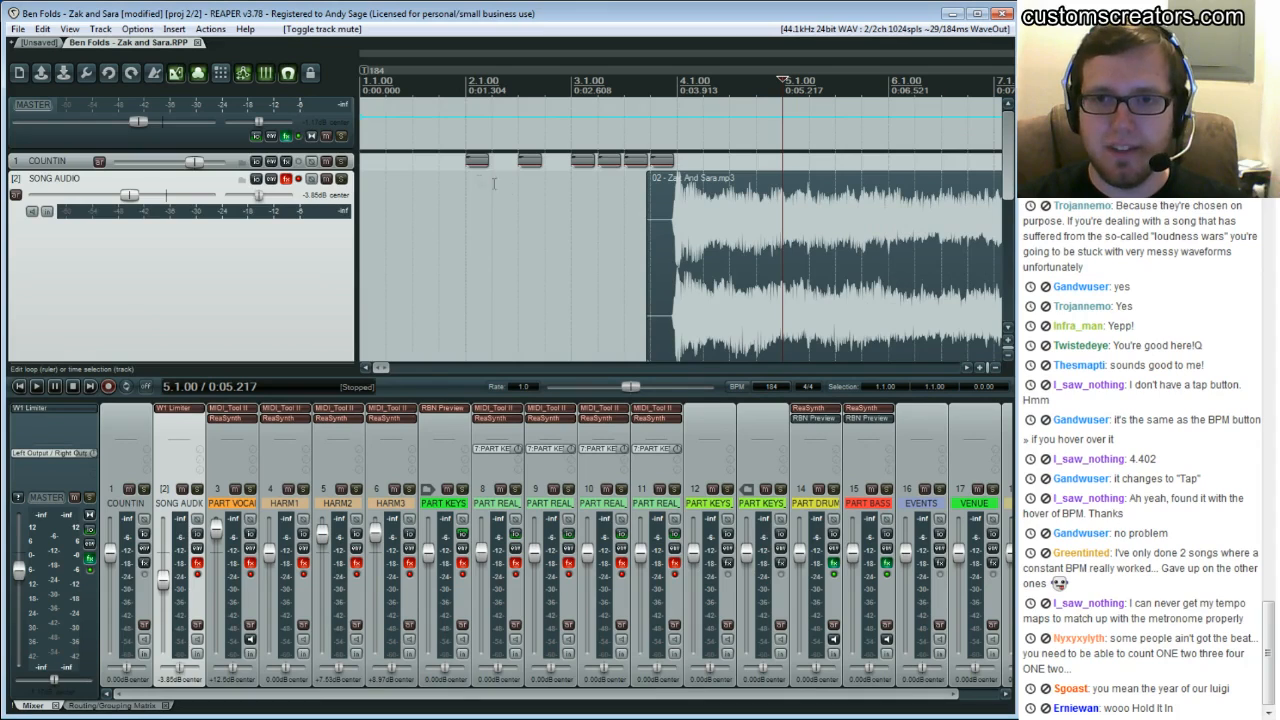
{"action": "left_click", "coordinate": [439, 187]}
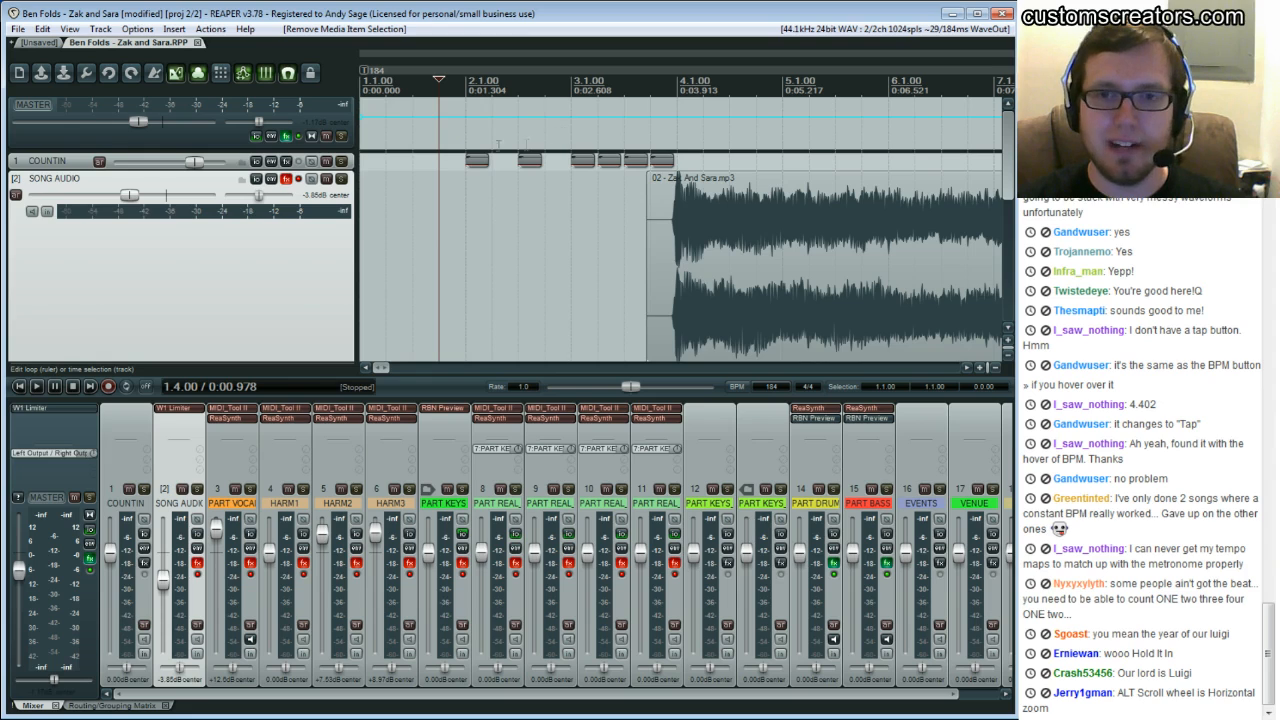
{"action": "left_click", "coordinate": [366, 192]}
{"action": "key", "text": "space"}
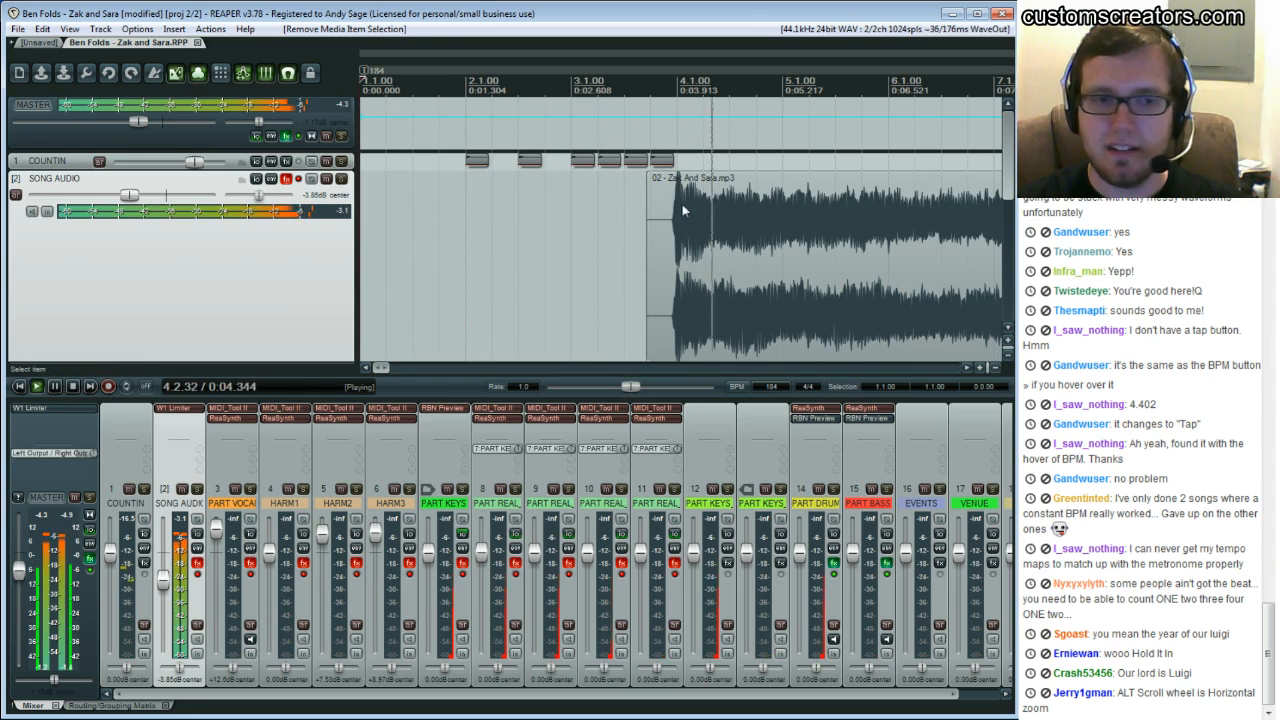
{"action": "left_click_drag", "start_coordinate": [138, 121], "coordinate": [113, 121]}
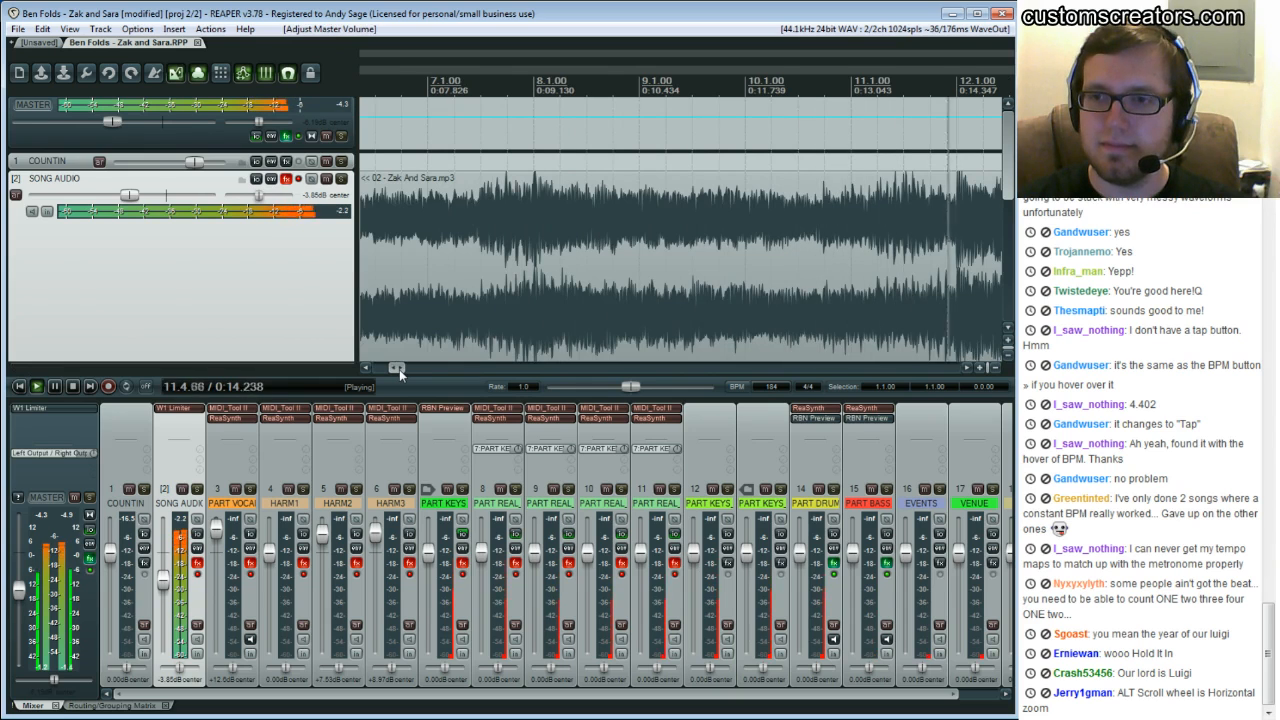
Play back the opening bars around bar 4 to check the song's downbeats against the grid
{"action": "key", "text": "ctrl+space"}
{"action": "left_click_drag", "start_coordinate": [399, 372], "coordinate": [387, 370]}
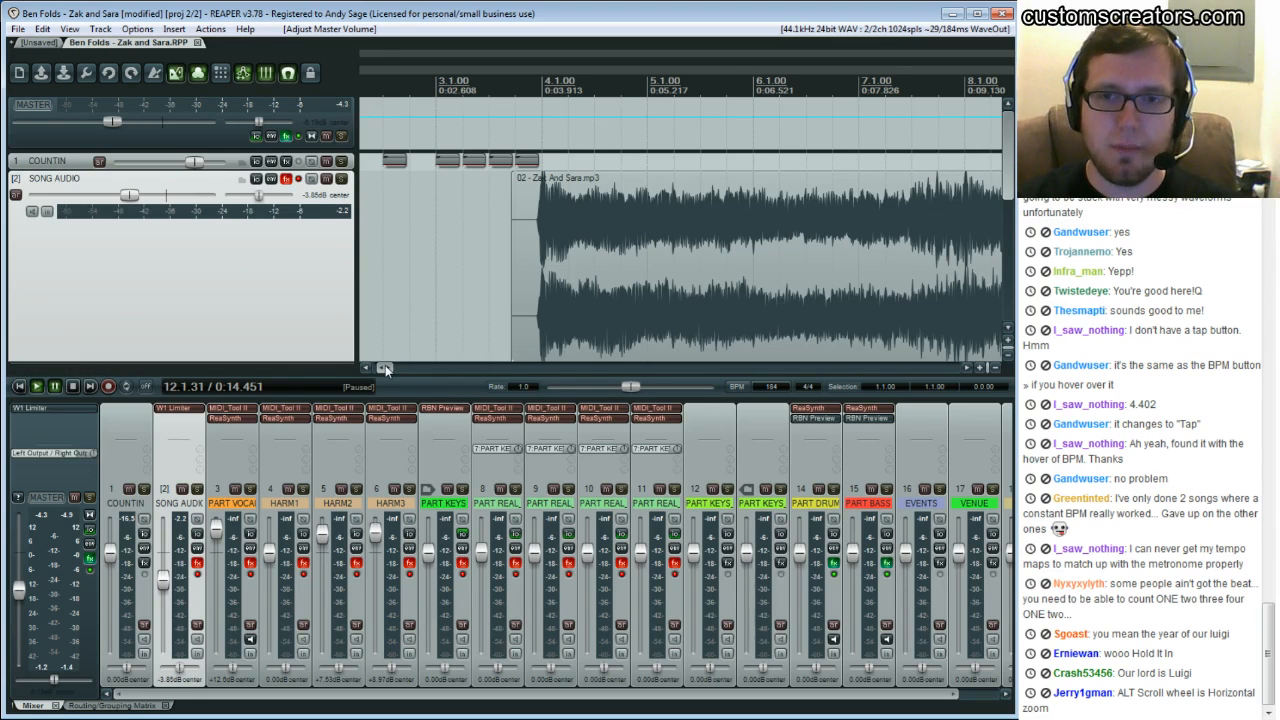
{"action": "left_click_drag", "start_coordinate": [385, 367], "coordinate": [386, 367]}
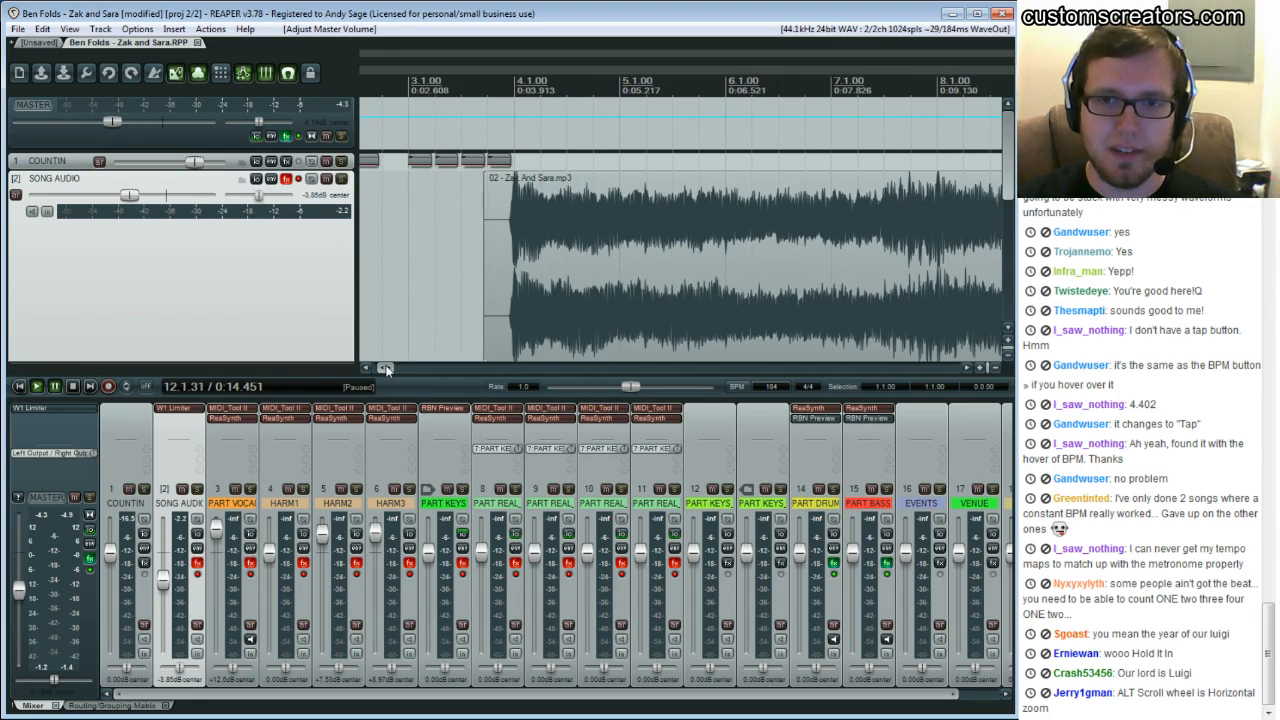
{"action": "left_click", "coordinate": [515, 185]}
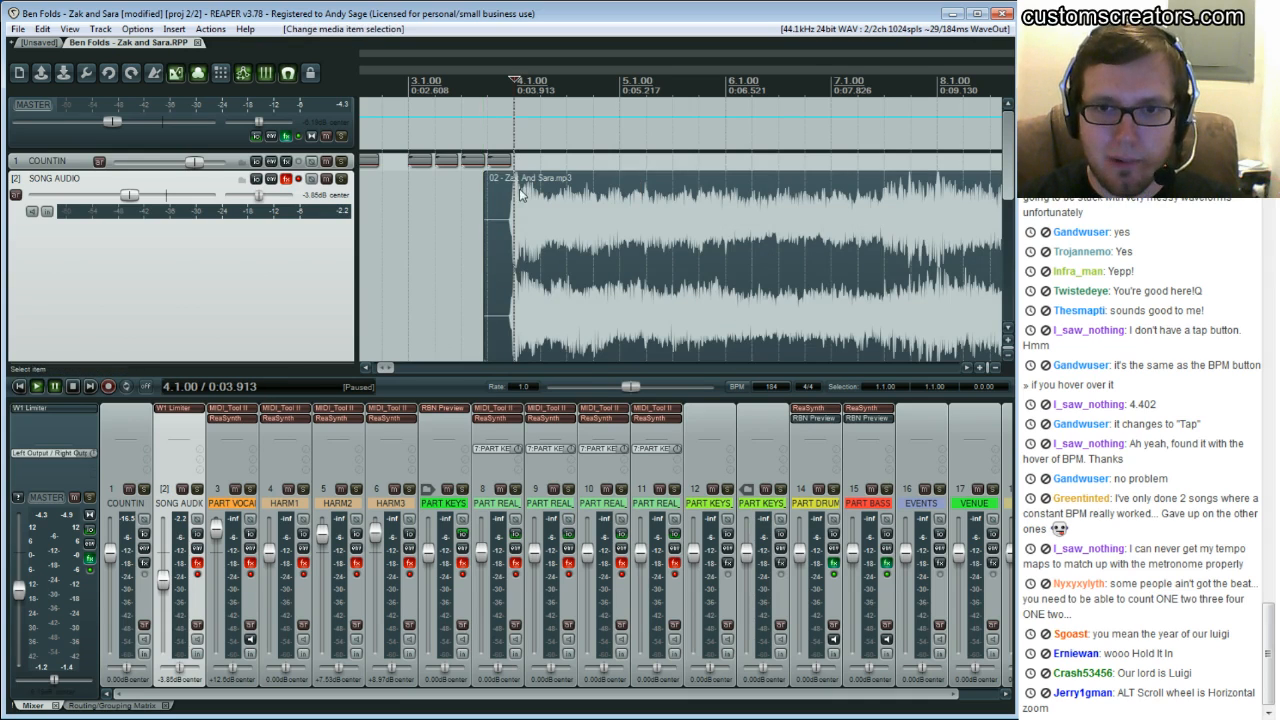
{"action": "left_click_drag", "start_coordinate": [388, 369], "coordinate": [390, 367]}
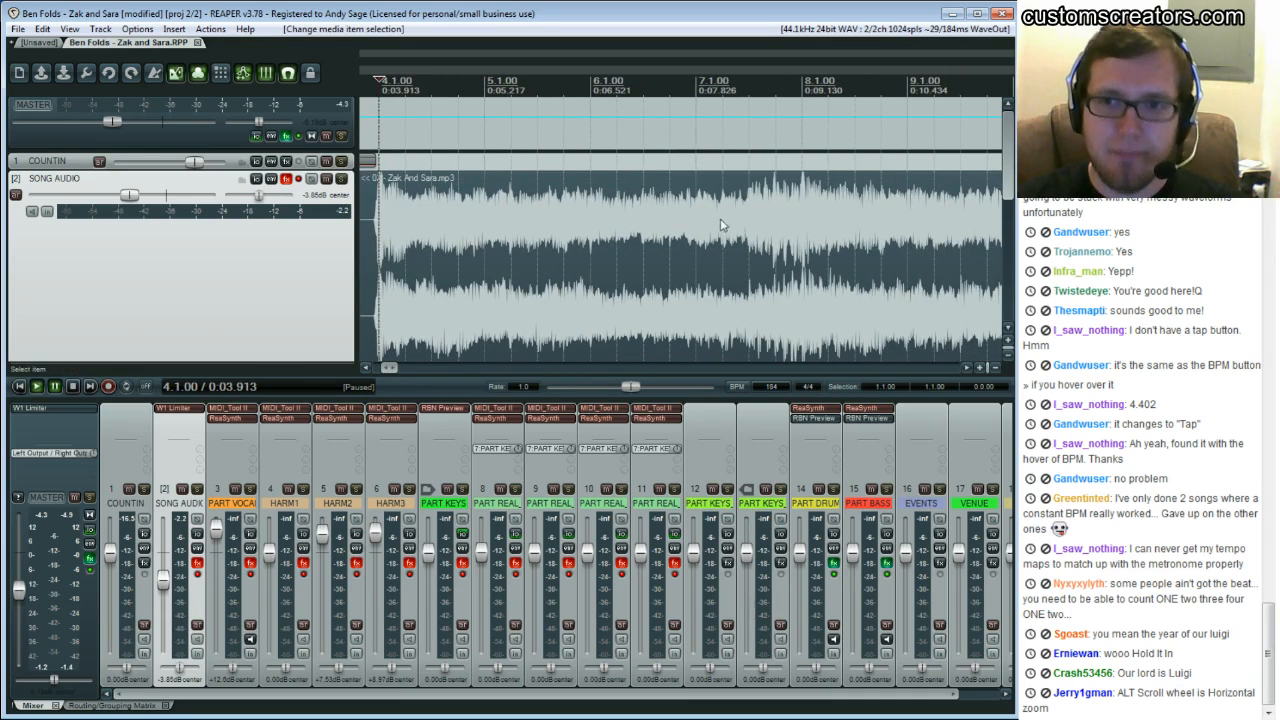
{"action": "left_click", "coordinate": [776, 218]}
{"action": "left_click", "coordinate": [804, 183]}
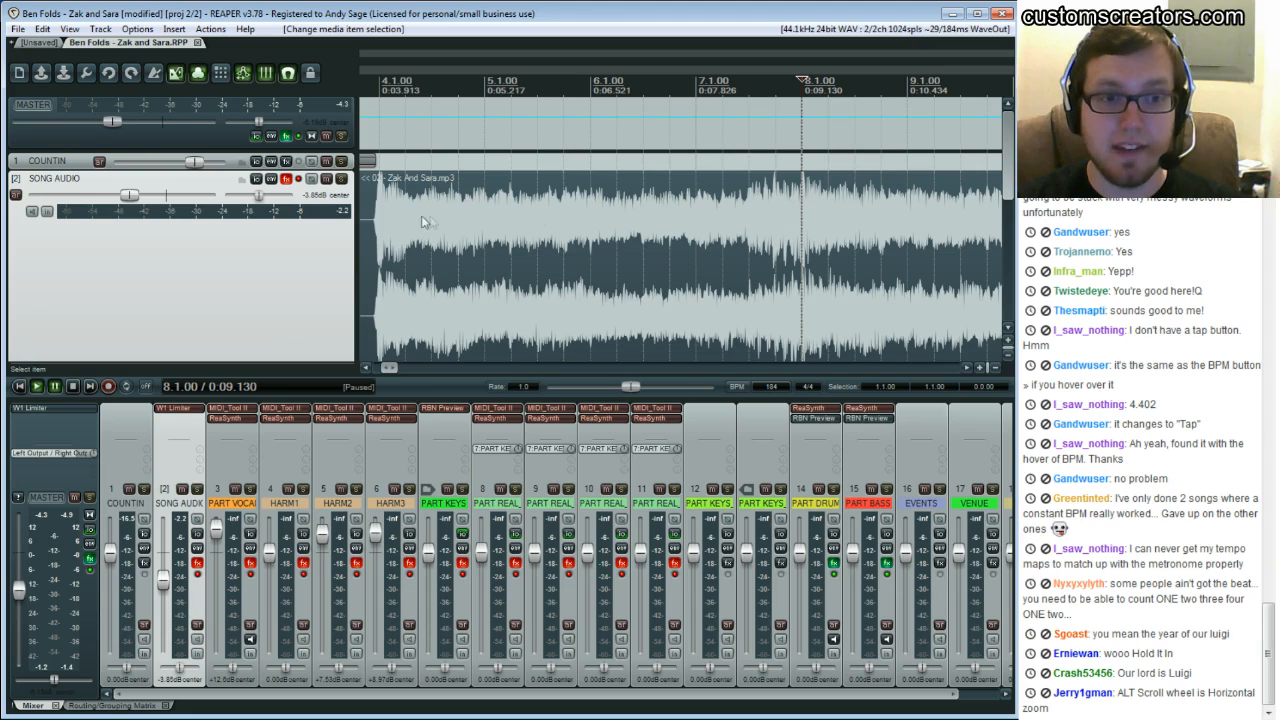
{"action": "left_click", "coordinate": [458, 203]}
{"action": "key", "text": "space"}
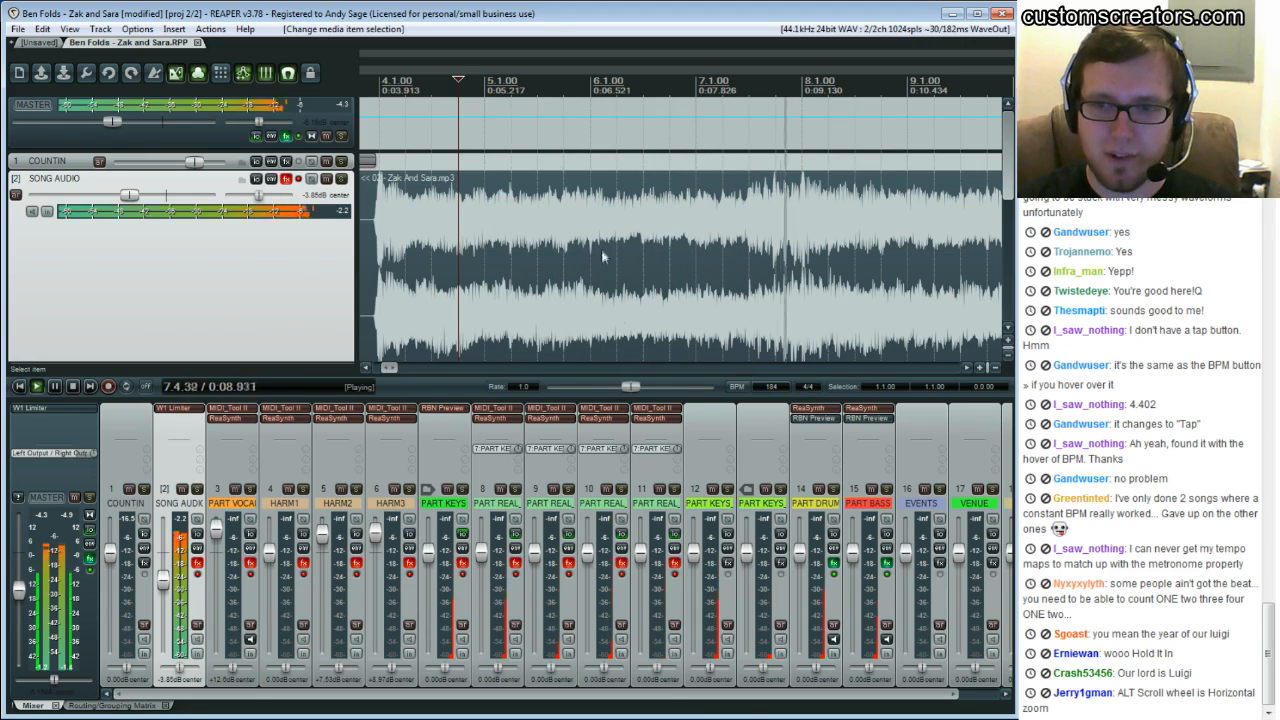
Scroll further along and play the sections around bars 16 to 28, comparing beats to the grid
{"action": "left_click_drag", "start_coordinate": [393, 369], "coordinate": [408, 368]}
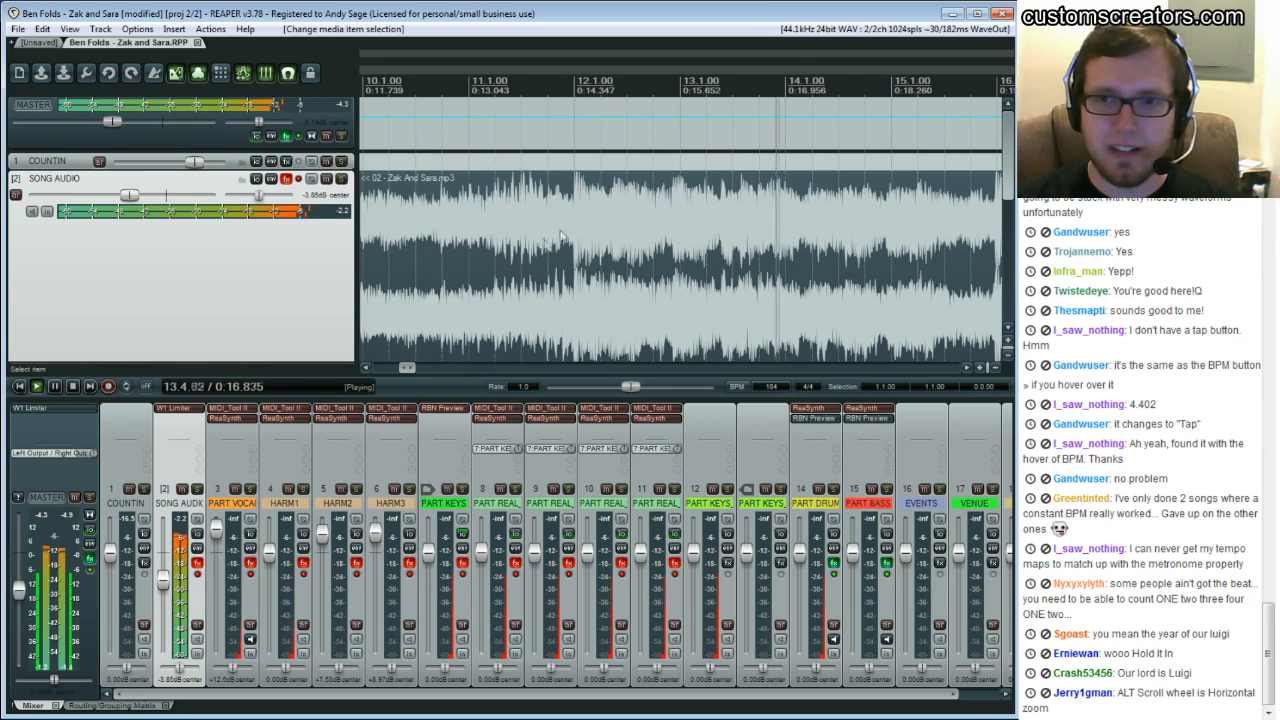
{"action": "left_click", "coordinate": [968, 369]}
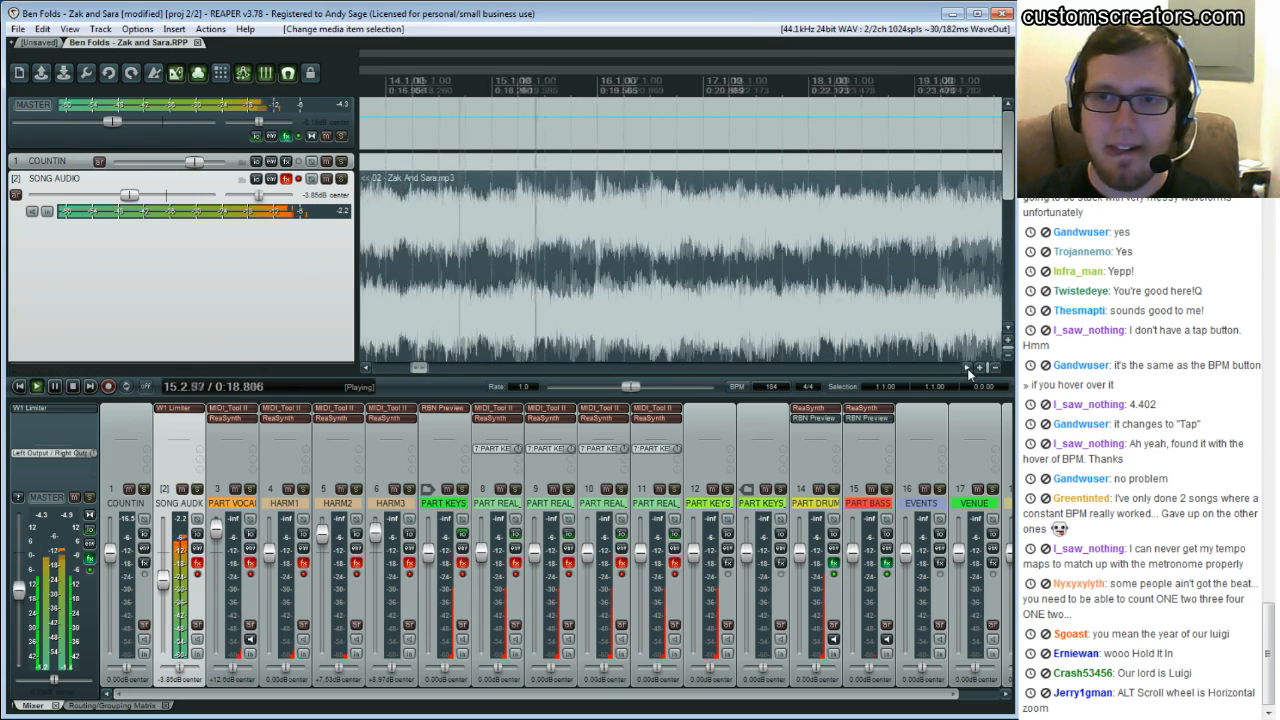
{"action": "key", "text": "space"}
{"action": "left_click", "coordinate": [606, 238]}
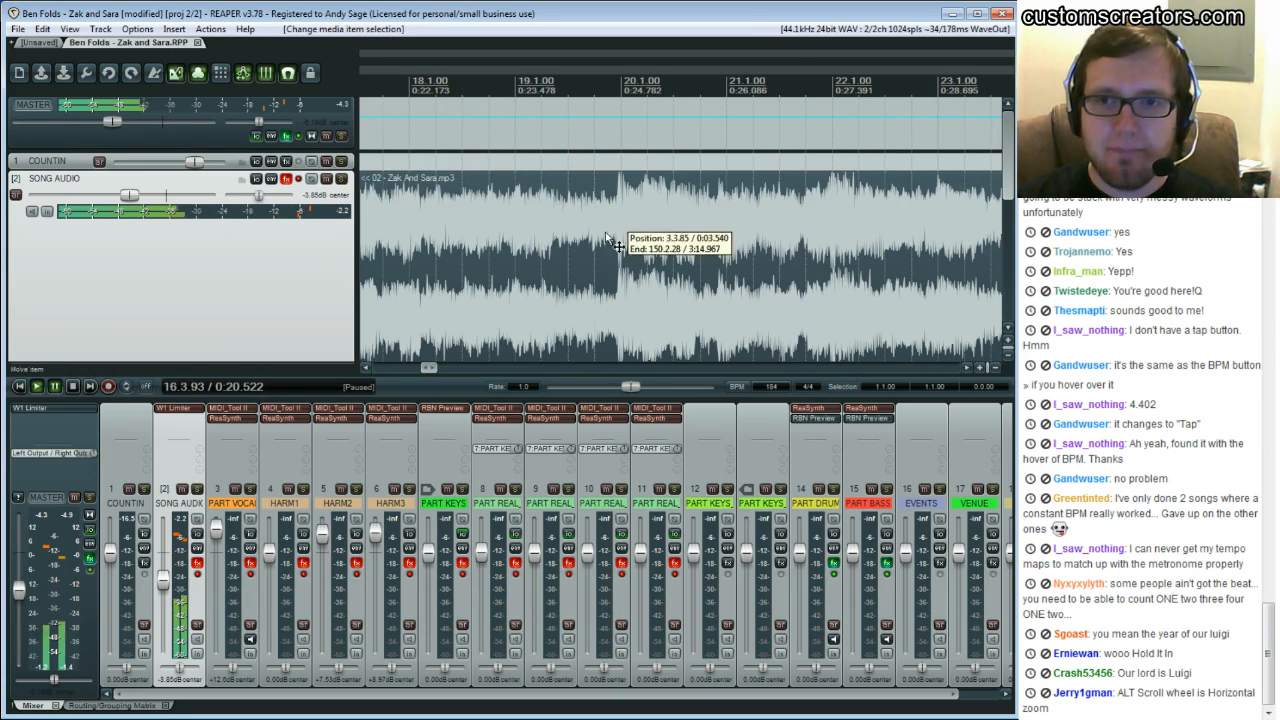
{"action": "left_click", "coordinate": [620, 182]}
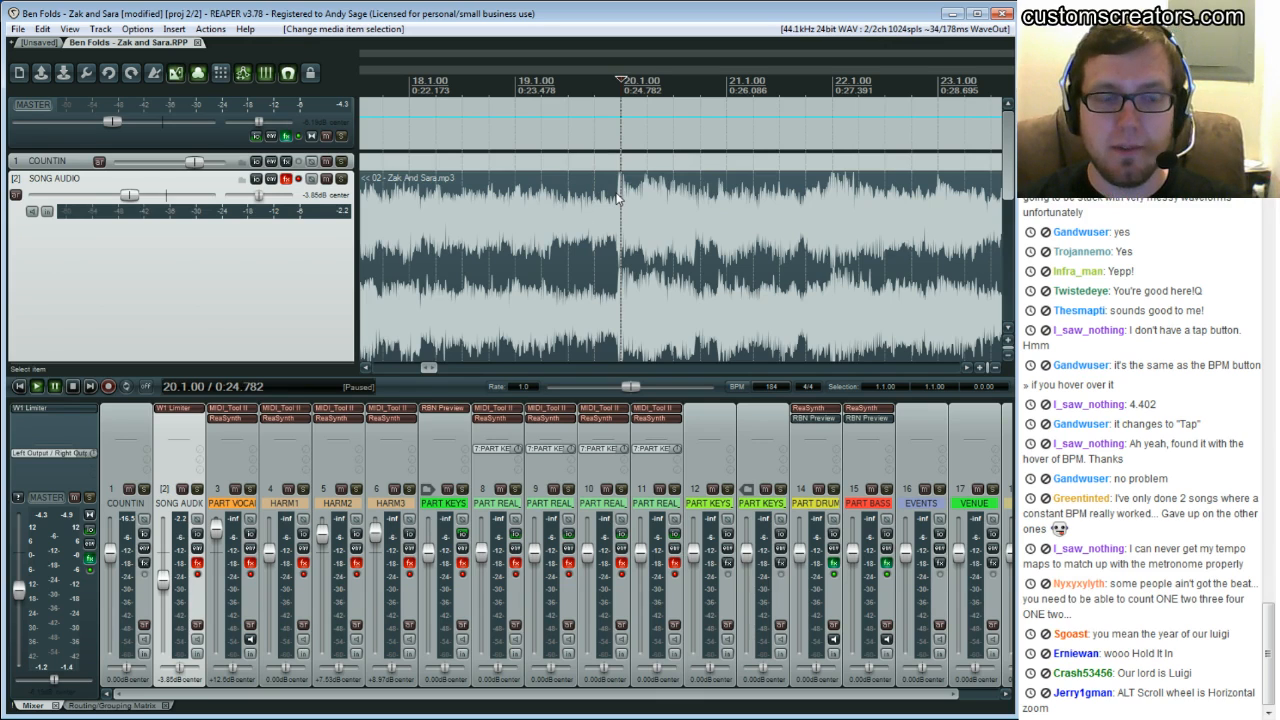
{"action": "left_click", "coordinate": [594, 185]}
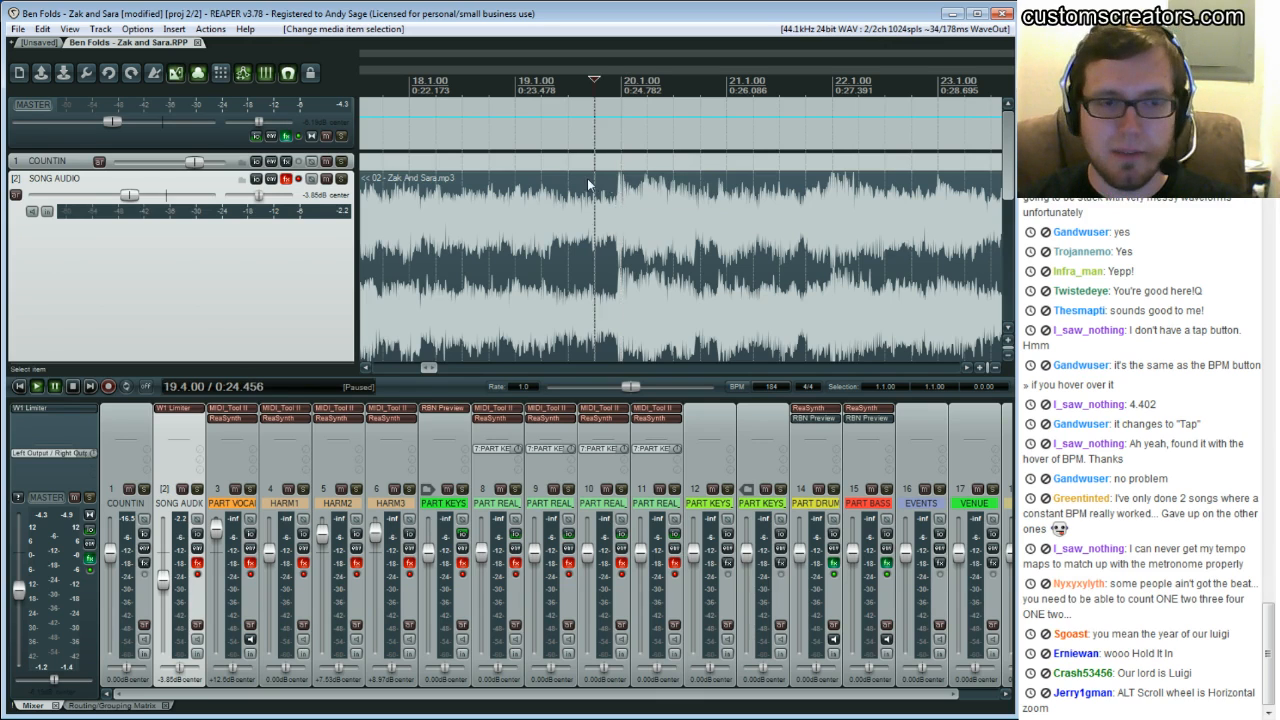
{"action": "key", "text": "space"}
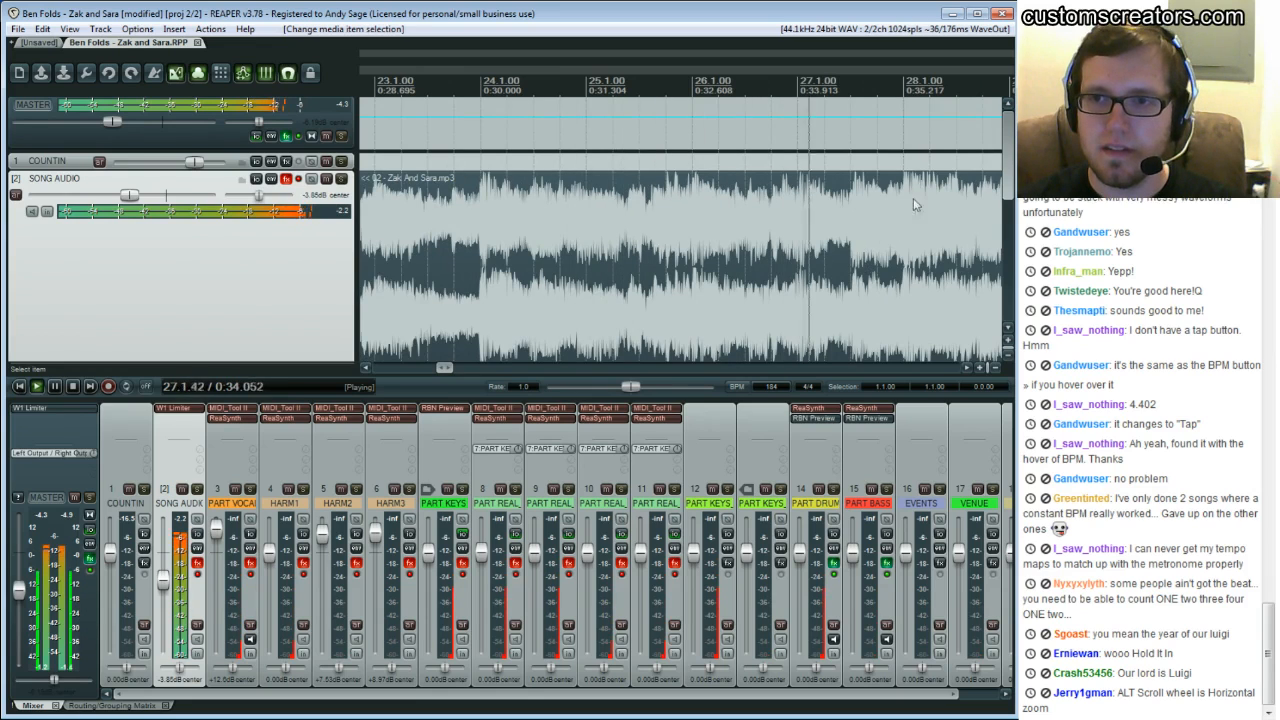
{"action": "key", "text": "ctrl+space"}
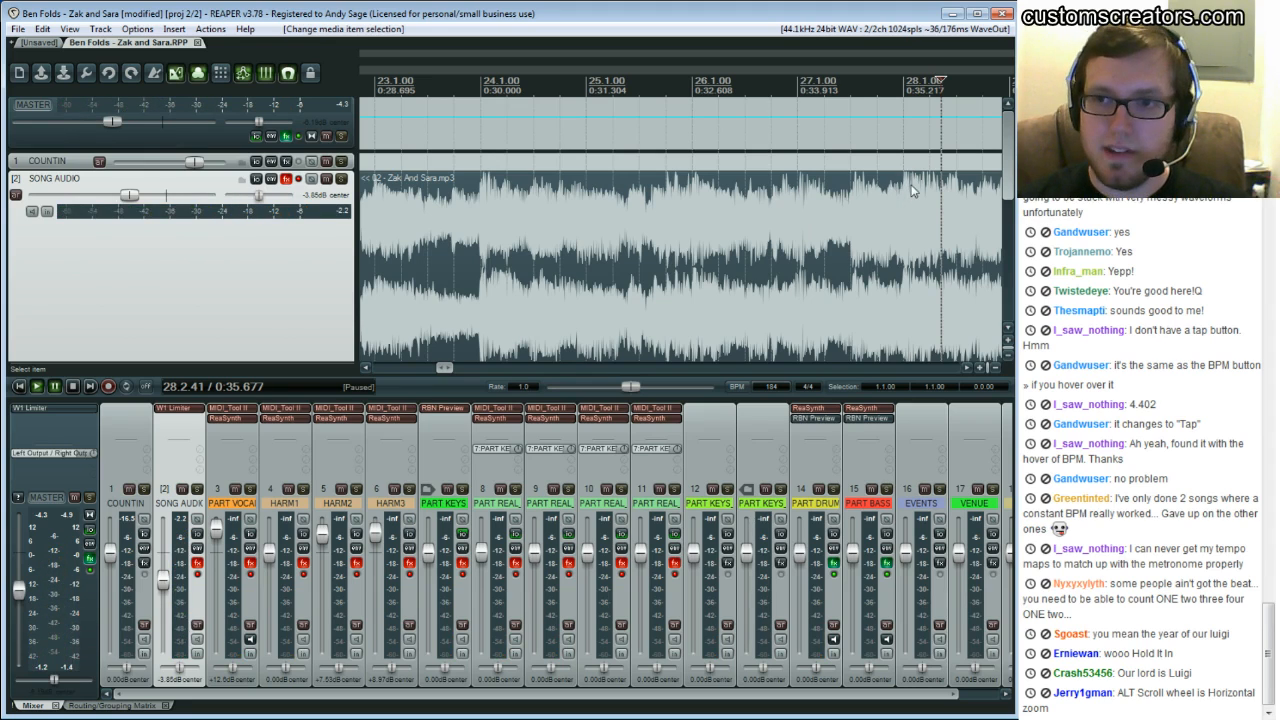
Glance at the other project tab, return to the example, and place the edit cursor at bar 28
{"action": "left_click", "coordinate": [38, 43]}
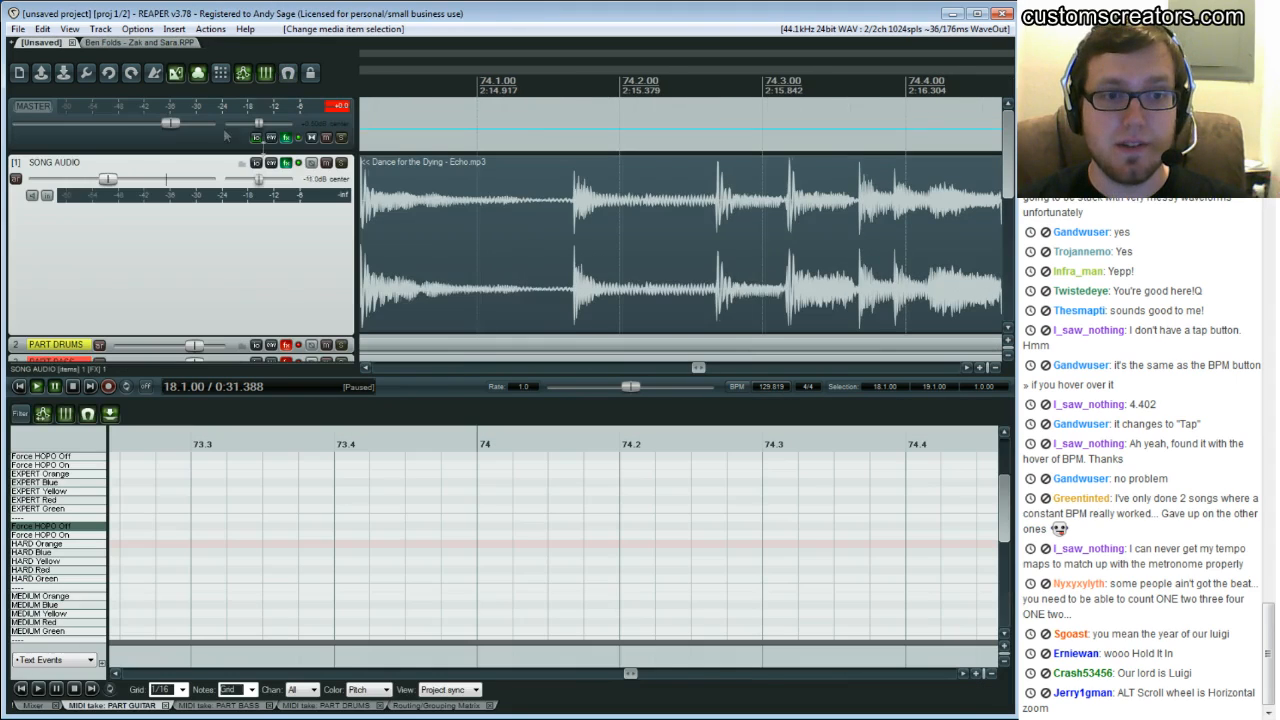
{"action": "left_click", "coordinate": [140, 43]}
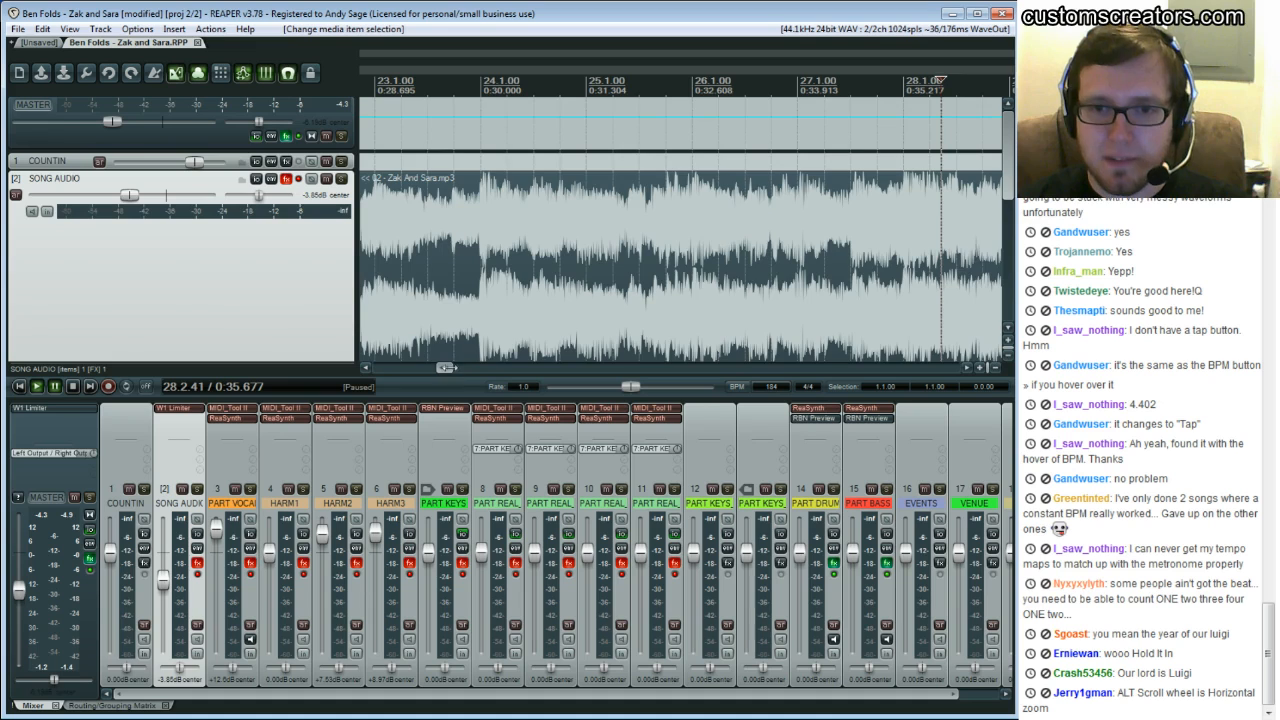
{"action": "scroll", "coordinate": [445, 367], "scroll_direction": "up", "scroll_amount": 5}
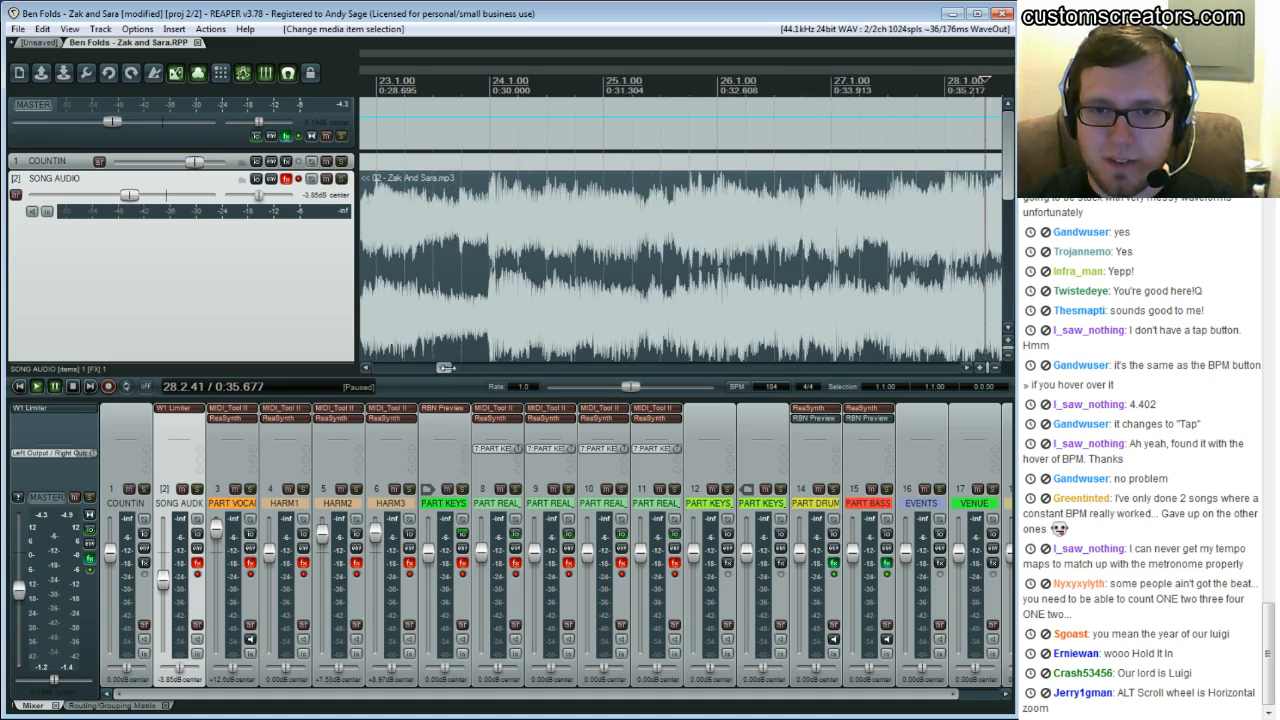
{"action": "left_click", "coordinate": [969, 366]}
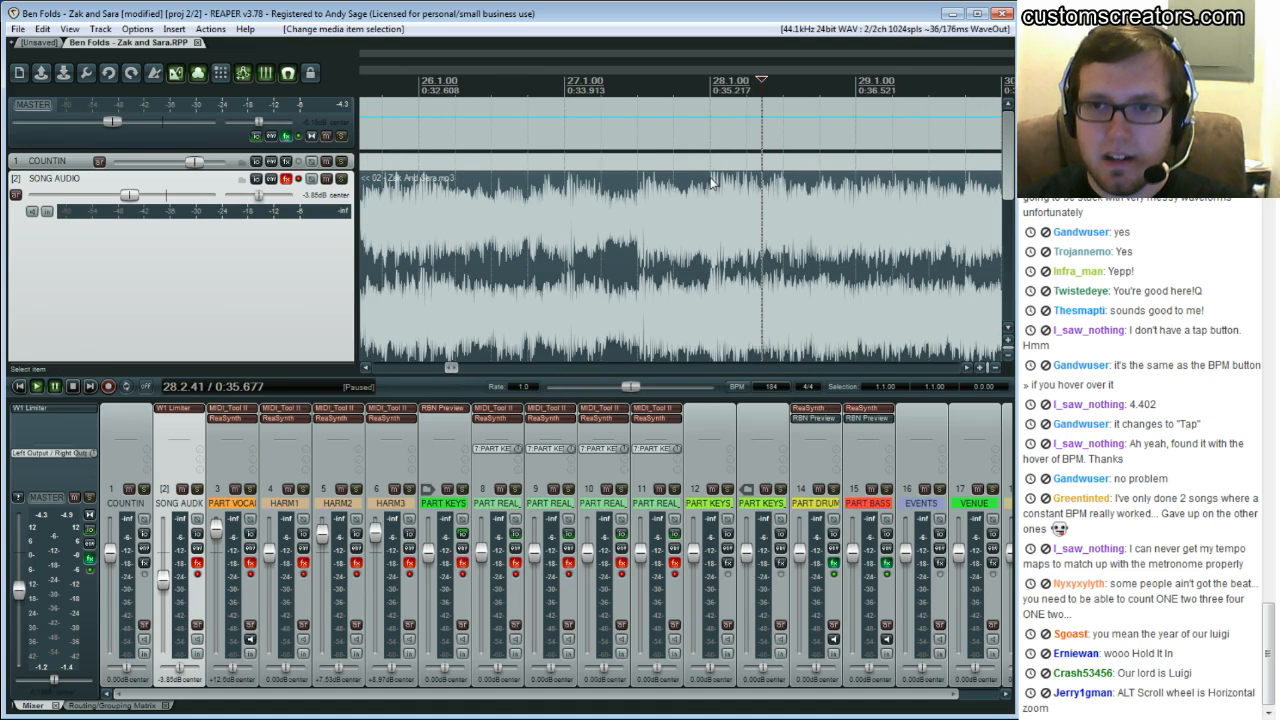
{"action": "left_click", "coordinate": [712, 181]}
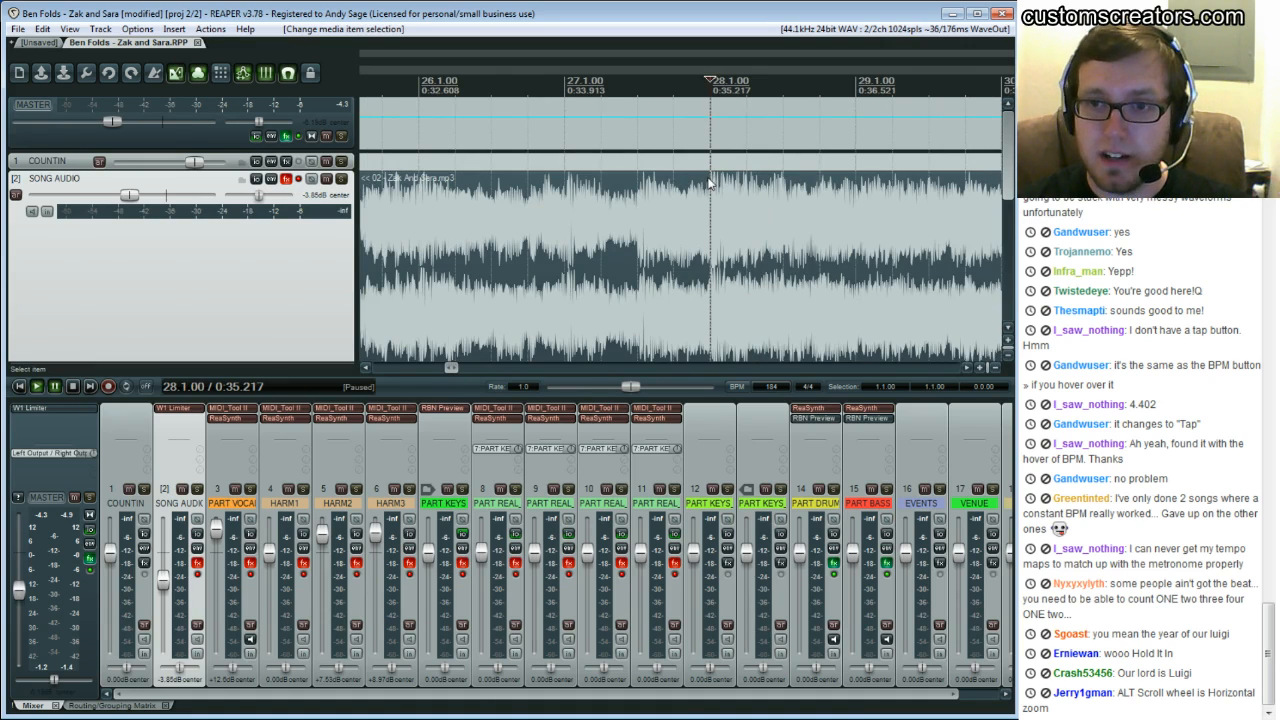
Play the song from about bar 26 to check beats against the grid, then stop with the cursor at bar 28
{"action": "left_click", "coordinate": [540, 181]}
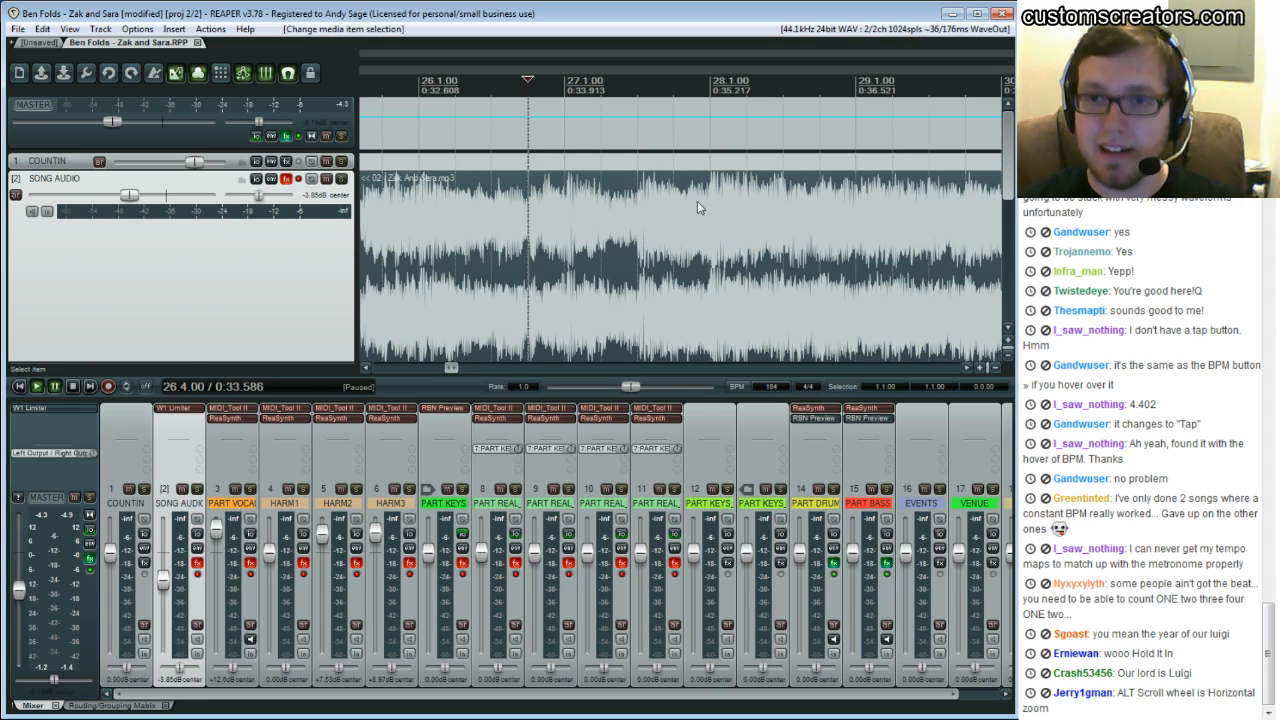
{"action": "key", "text": "space"}
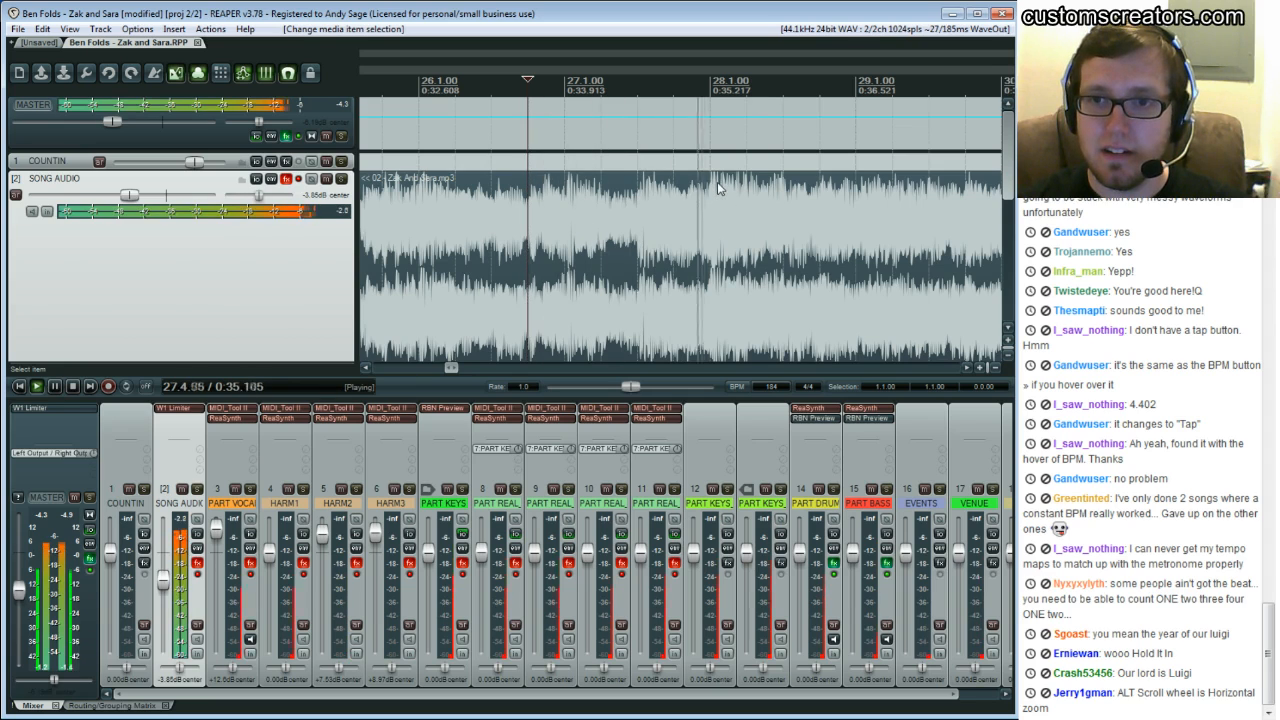
{"action": "key", "text": "ctrl+space"}
{"action": "left_click", "coordinate": [711, 178]}
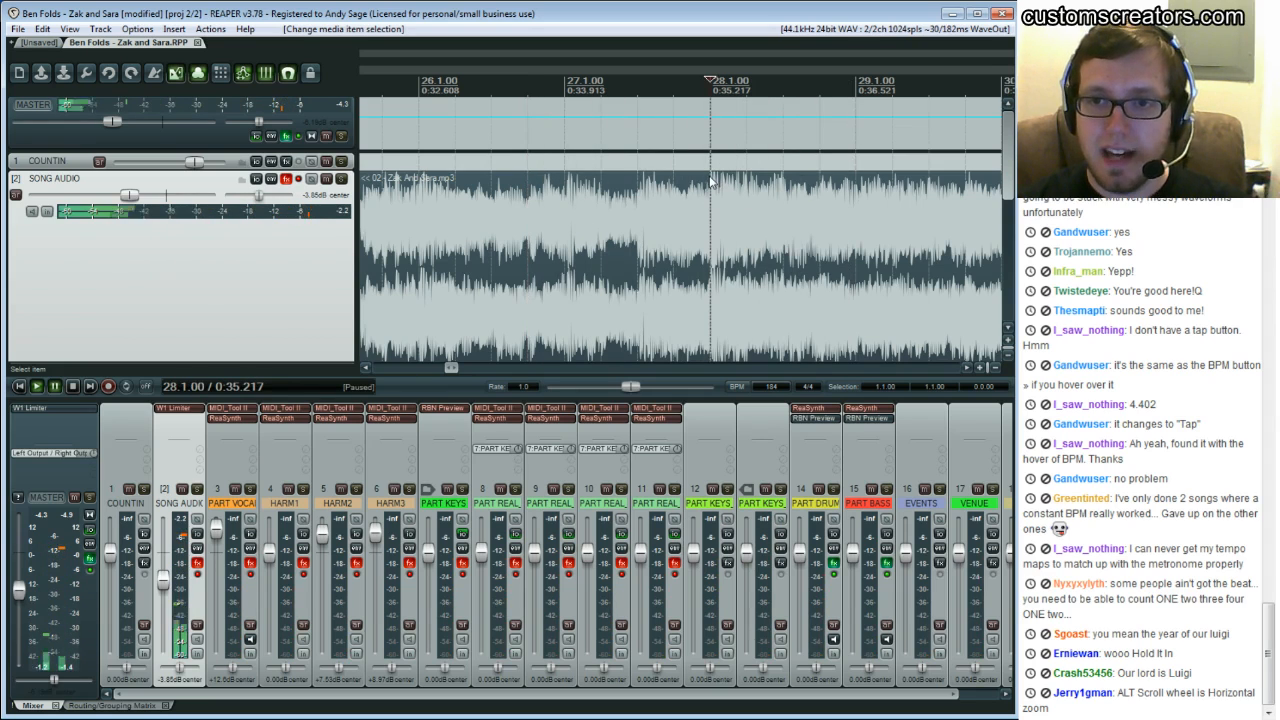
Move along to bars 30 to 34 and play through the tempo changes there, stopping at bar 33
{"action": "left_click", "coordinate": [966, 368]}
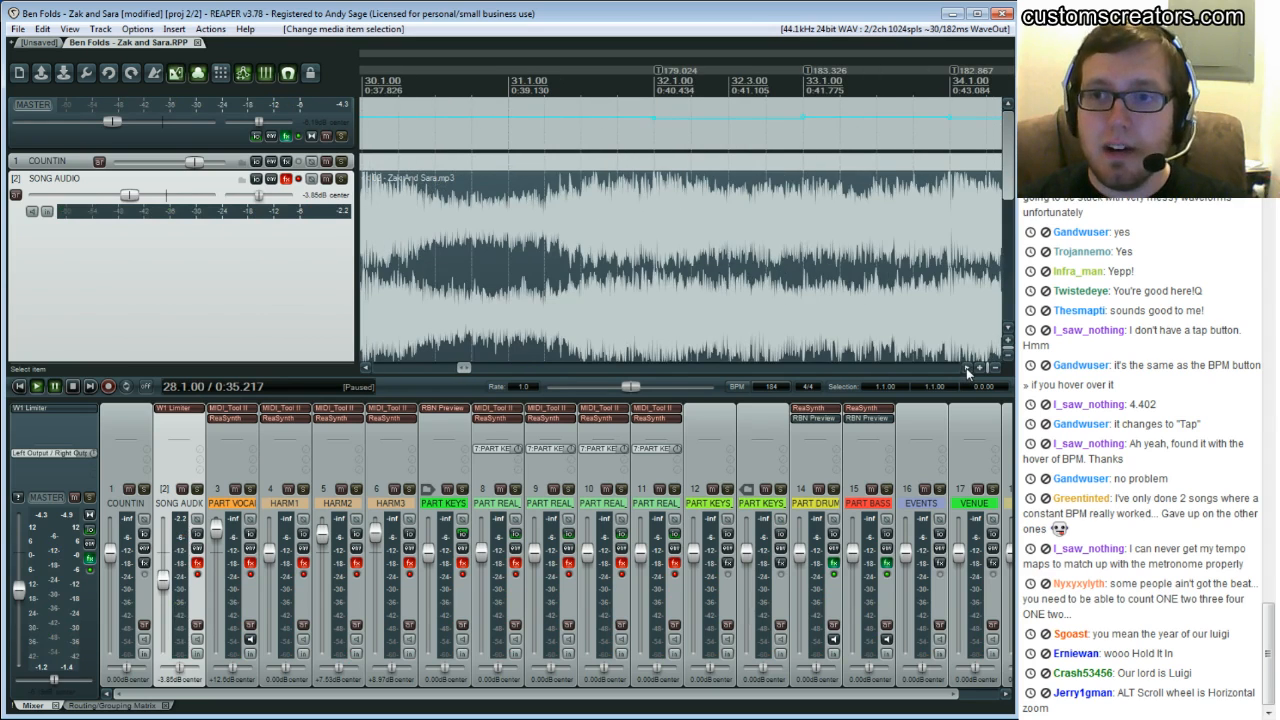
{"action": "left_click", "coordinate": [472, 200]}
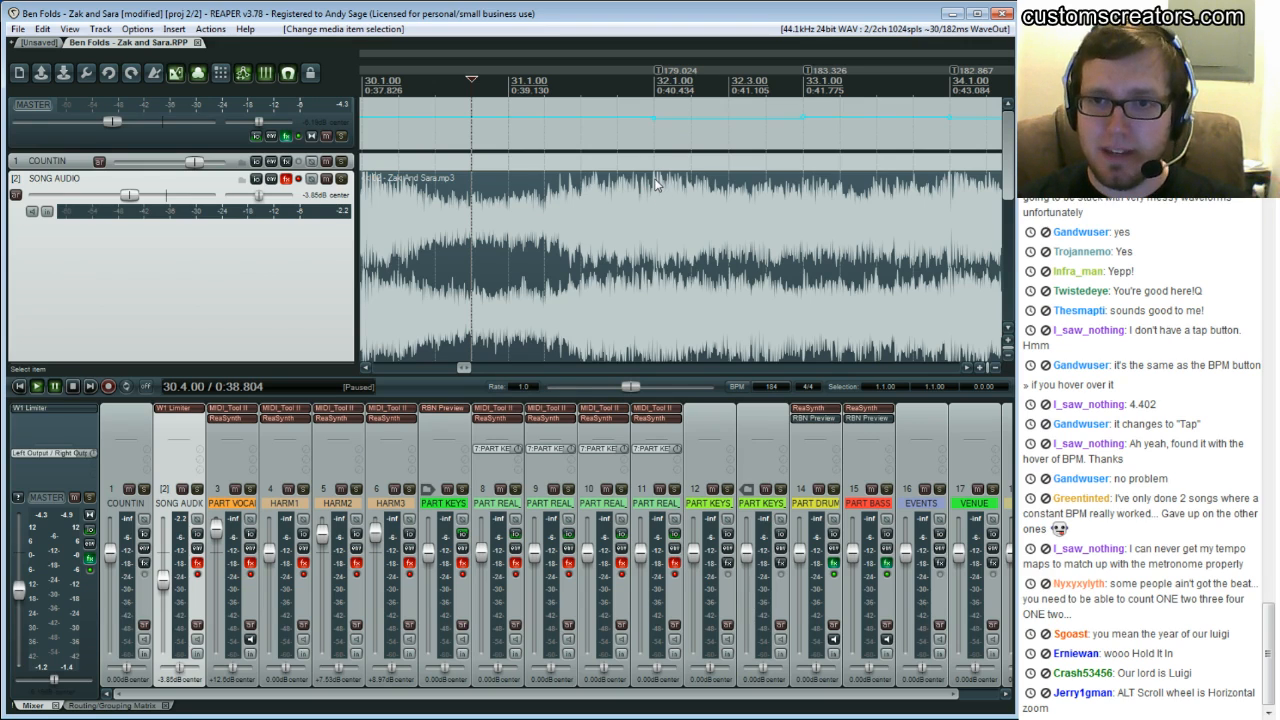
{"action": "left_click", "coordinate": [600, 195]}
{"action": "key", "text": "space"}
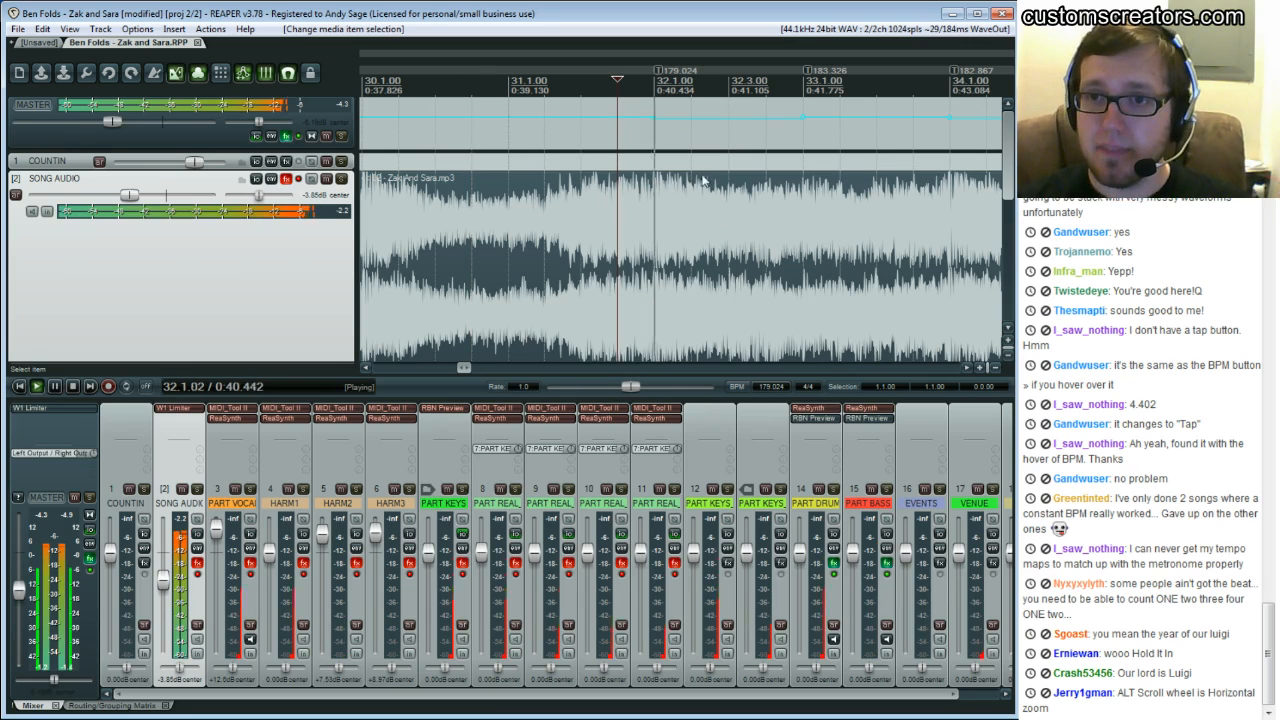
{"action": "key", "text": "ctrl+space"}
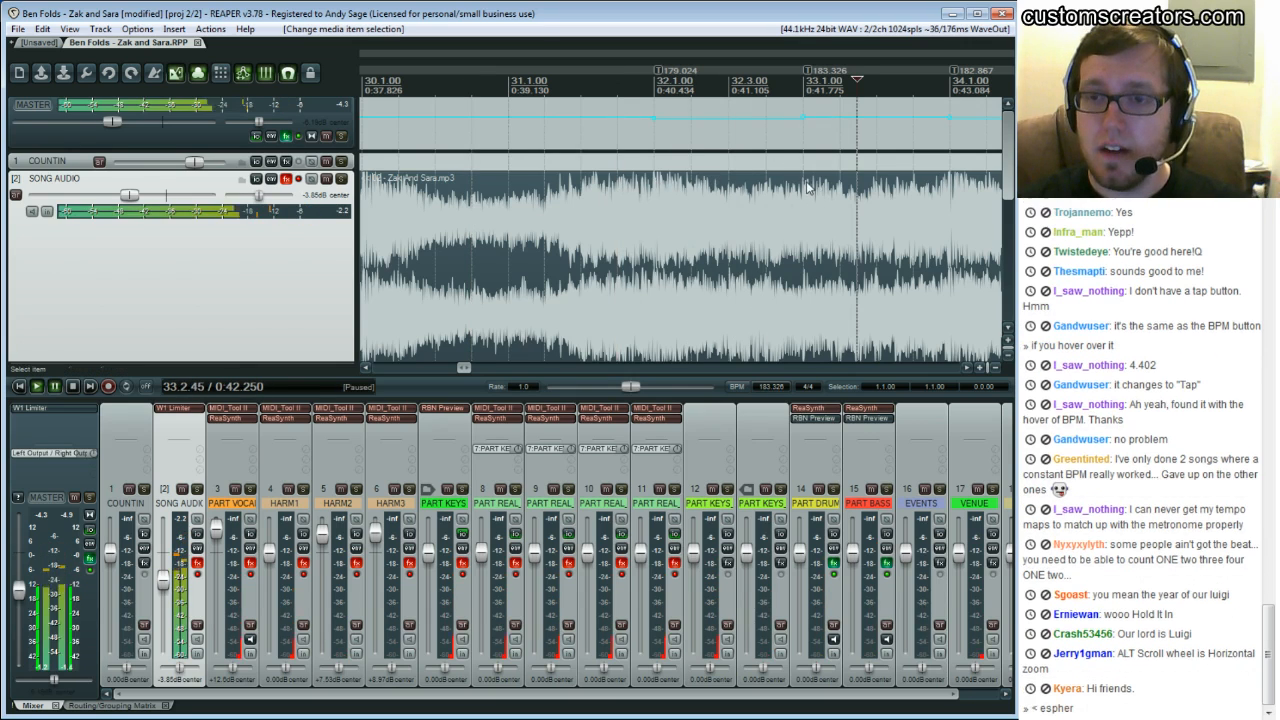
{"action": "left_click", "coordinate": [804, 183]}
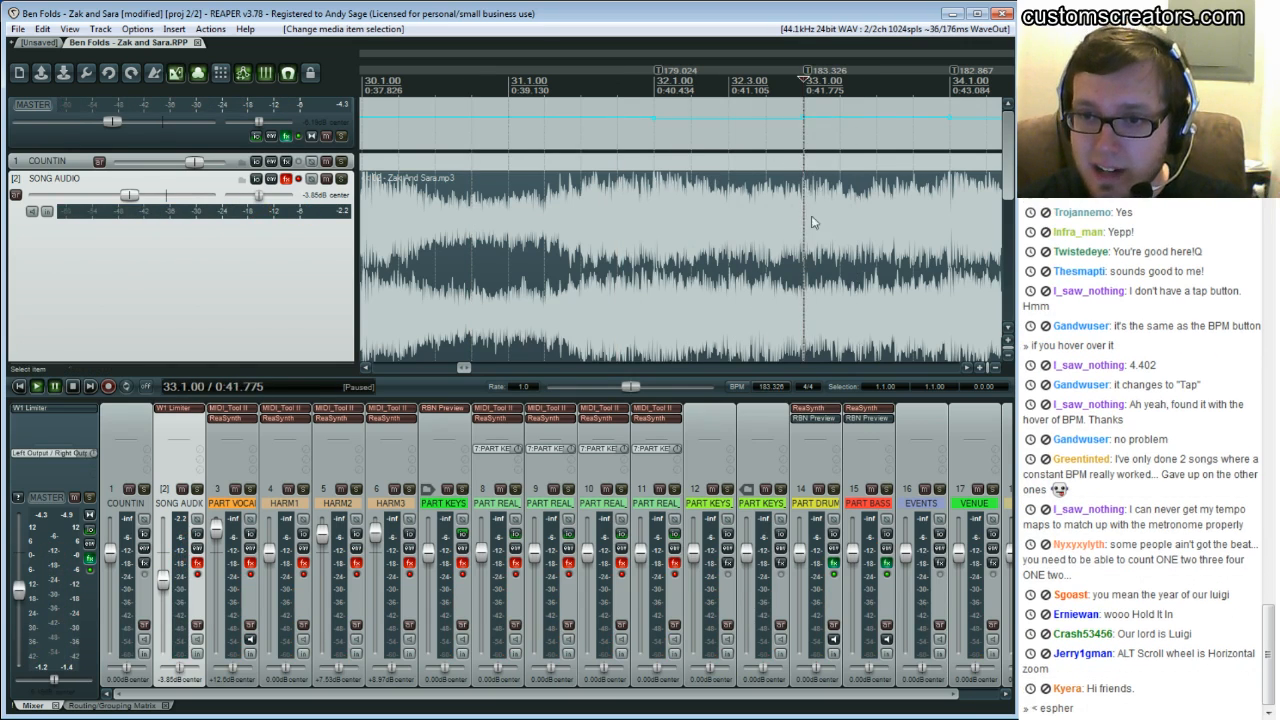
Look over the tracks below the song audio, then move the view ahead to around bar 73
{"action": "scroll", "coordinate": [823, 263], "scroll_direction": "down", "scroll_amount": 1}
{"action": "left_click", "coordinate": [840, 221]}
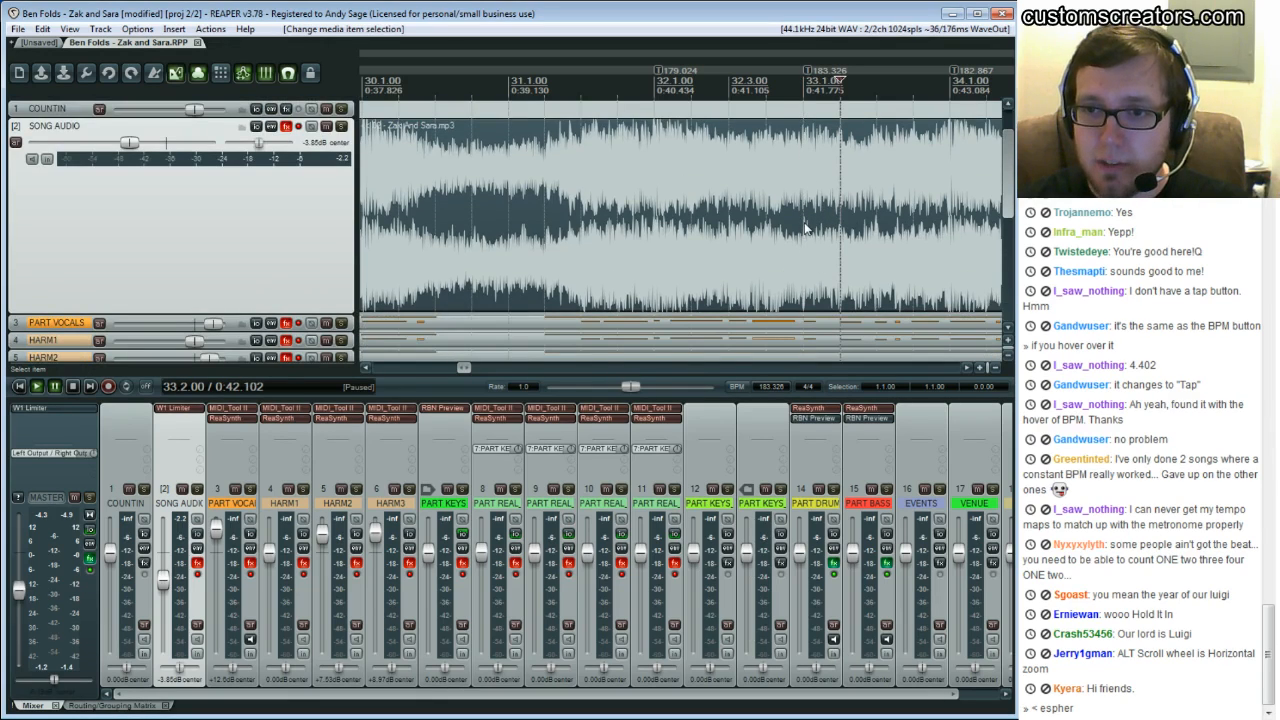
{"action": "left_click", "coordinate": [805, 224]}
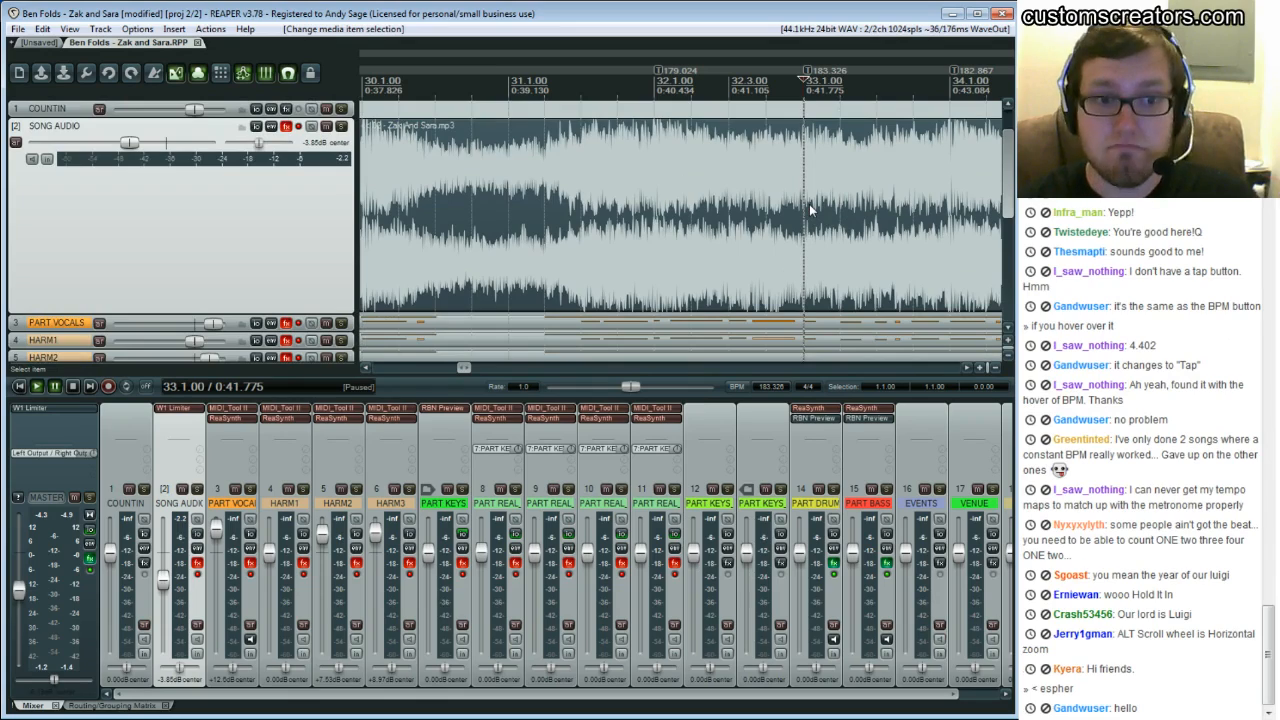
{"action": "scroll", "coordinate": [810, 208], "scroll_direction": "up", "scroll_amount": 1}
{"action": "left_click_drag", "start_coordinate": [472, 368], "coordinate": [589, 367]}
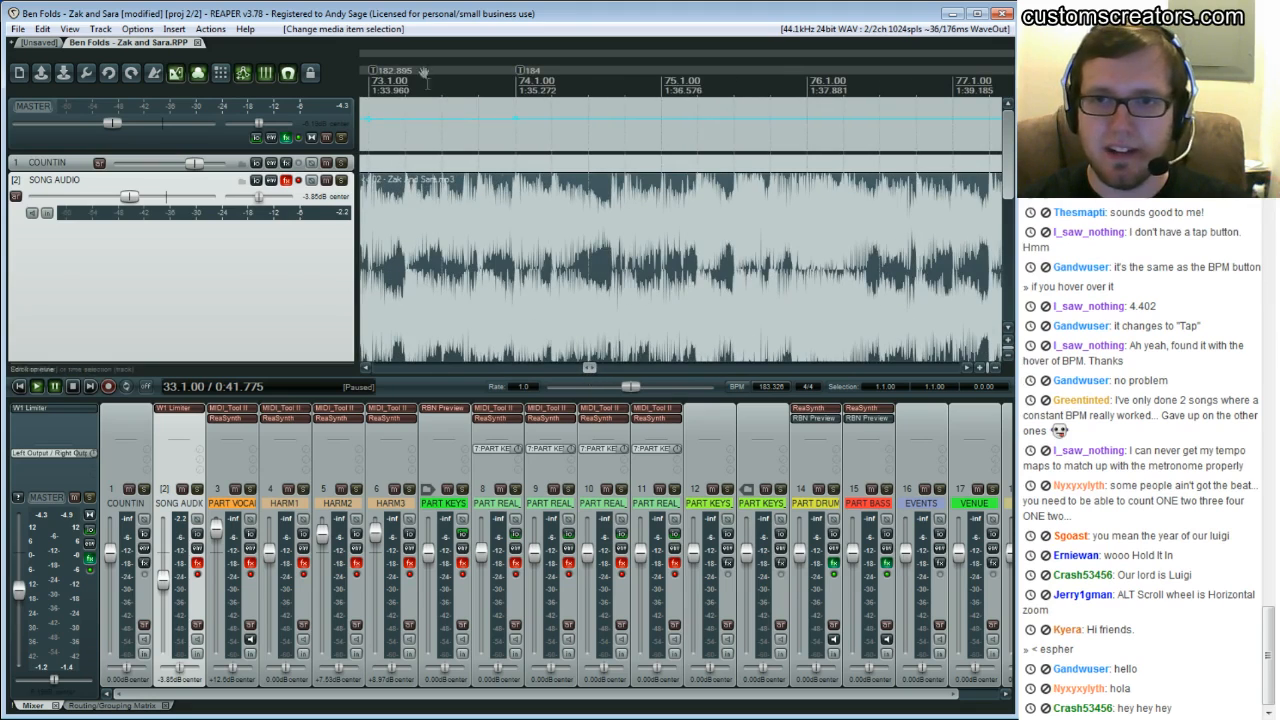
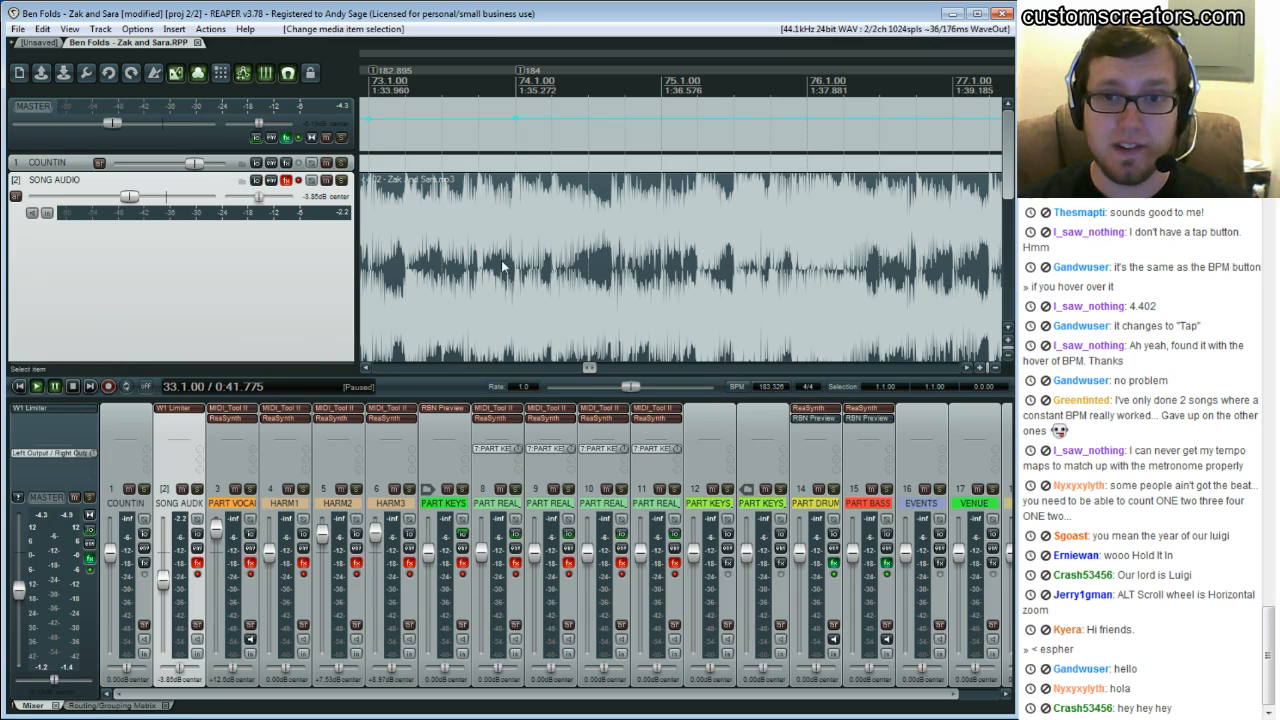
Switch to the working project and play the song around bar 74, raising the master volume slightly
{"action": "left_click", "coordinate": [37, 43]}
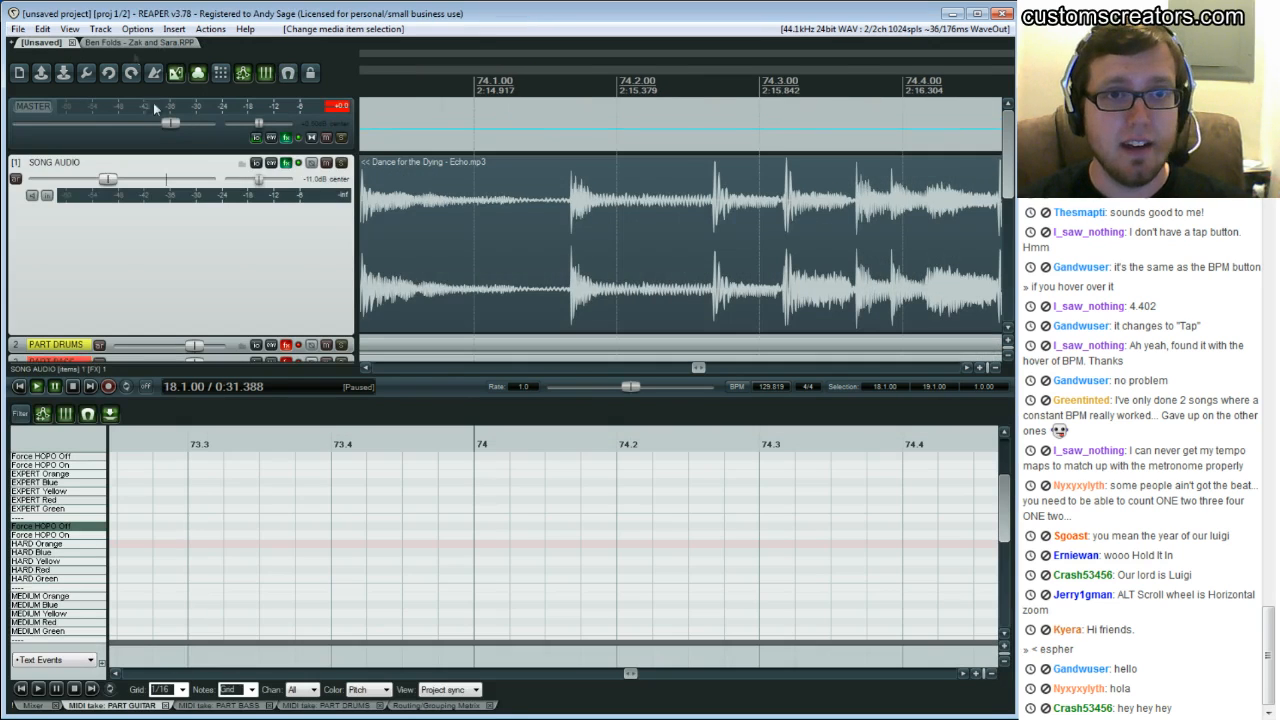
{"action": "left_click", "coordinate": [551, 208]}
{"action": "key", "text": "space"}
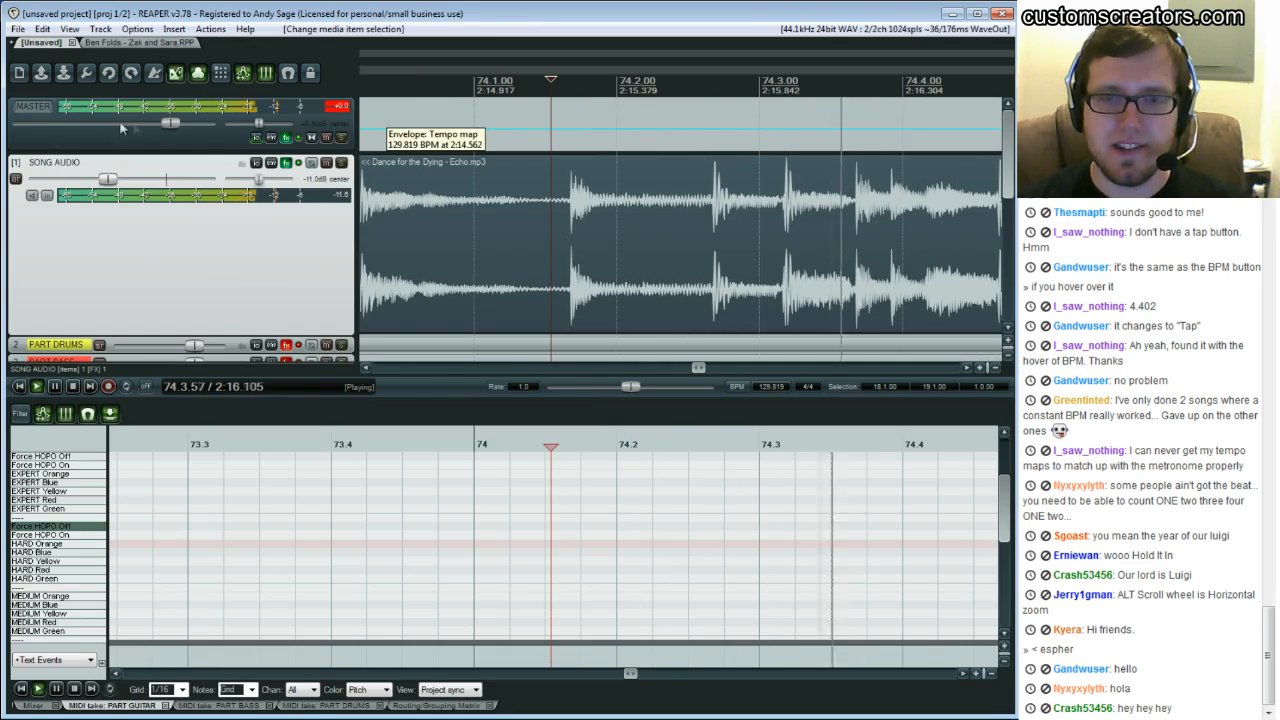
{"action": "left_click_drag", "start_coordinate": [170, 122], "coordinate": [182, 122]}
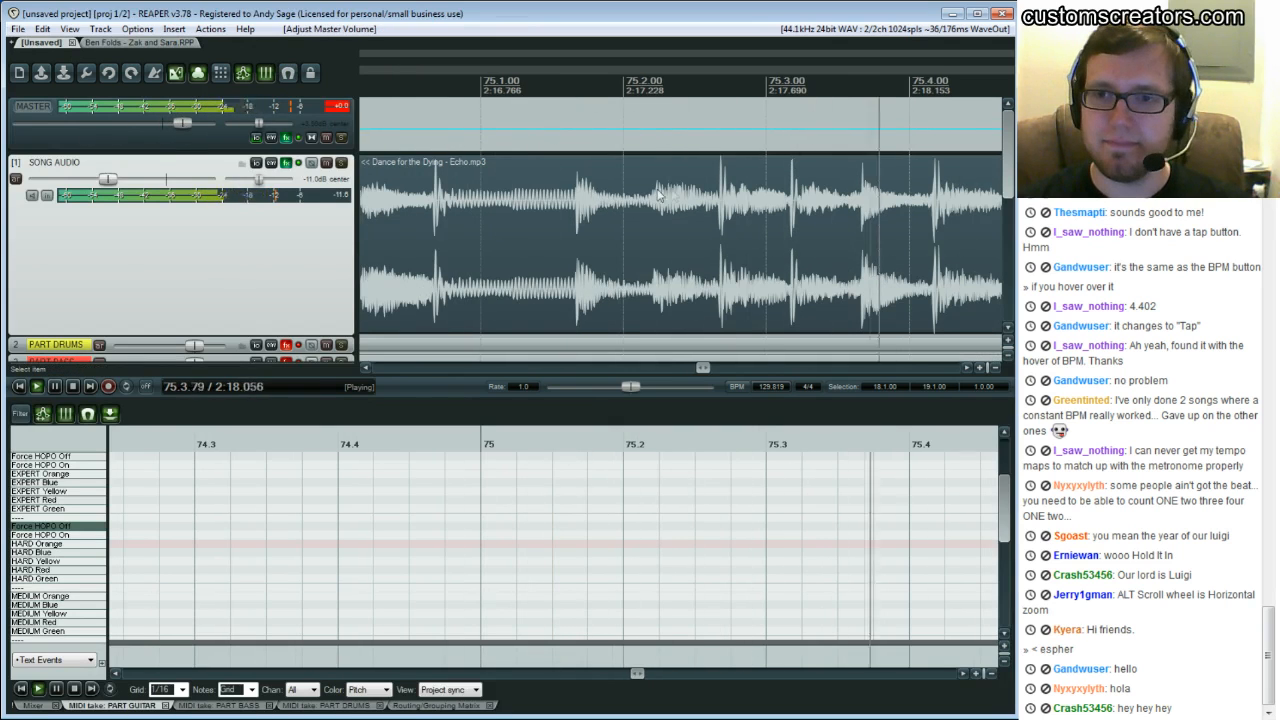
{"action": "key", "text": "ctrl+space"}
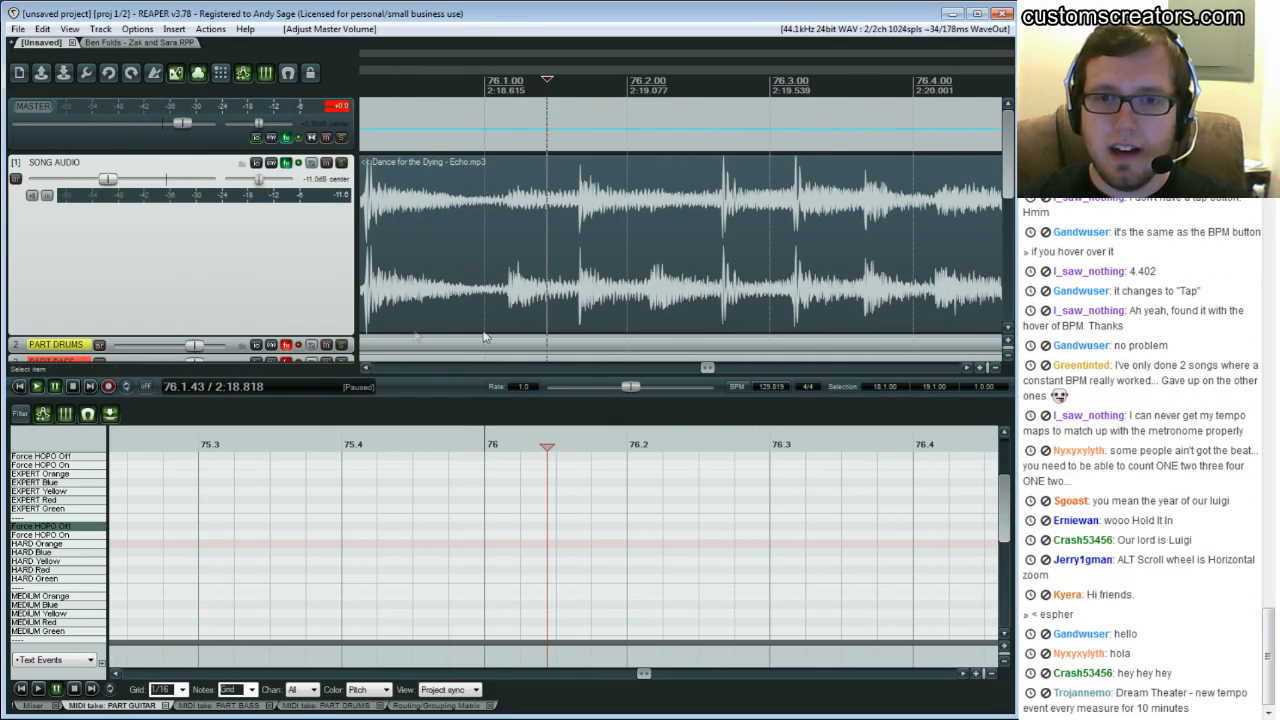
Open 'Dance for the Dying - Echo (for stream).RPP' from the Google Drive song folder in a new project tab
{"action": "left_click_drag", "start_coordinate": [709, 368], "coordinate": [887, 370]}
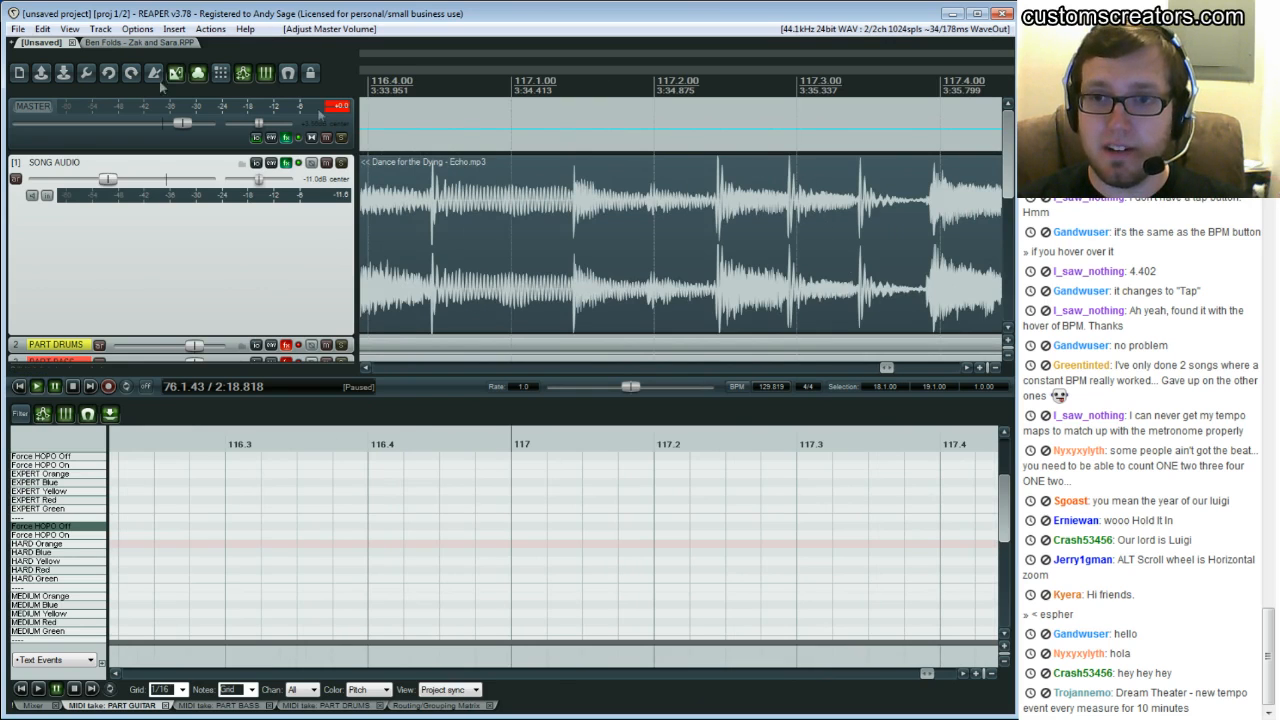
{"action": "key", "text": "ctrl+t"}
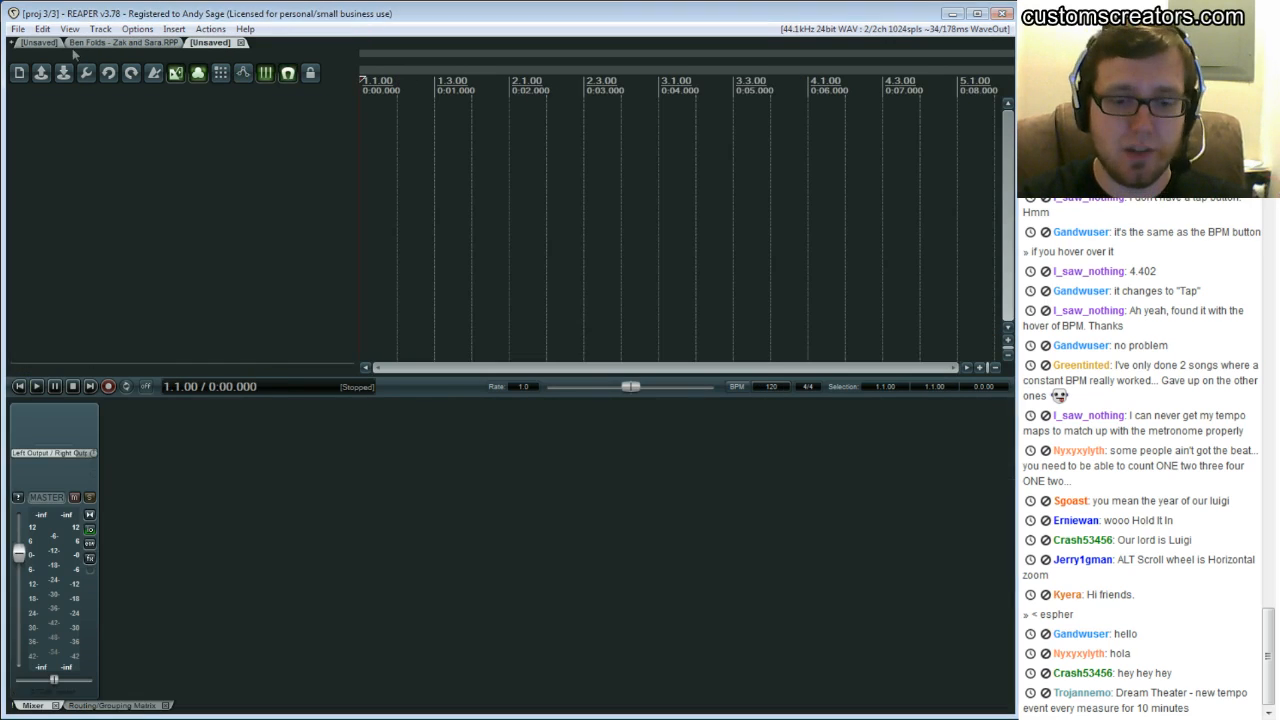
{"action": "key", "text": "ctrl+o"}
{"action": "left_click", "coordinate": [295, 113]}
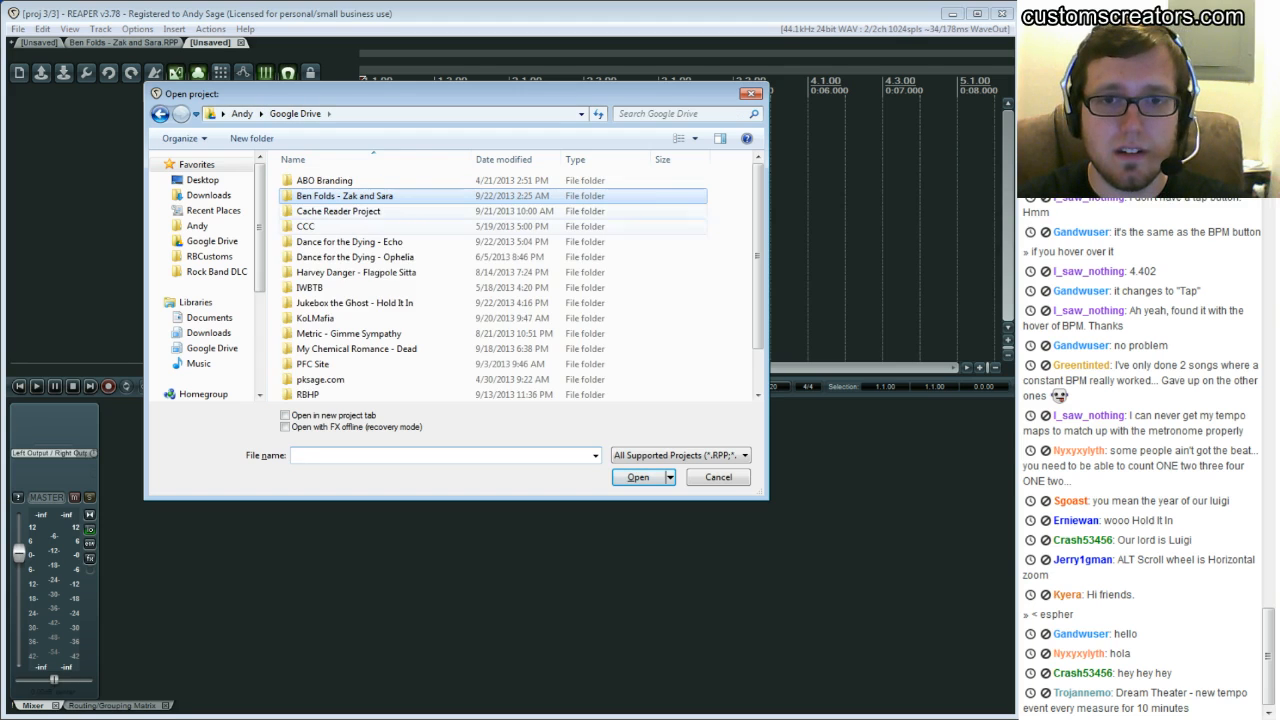
{"action": "double_click", "coordinate": [330, 242]}
{"action": "left_click", "coordinate": [370, 226]}
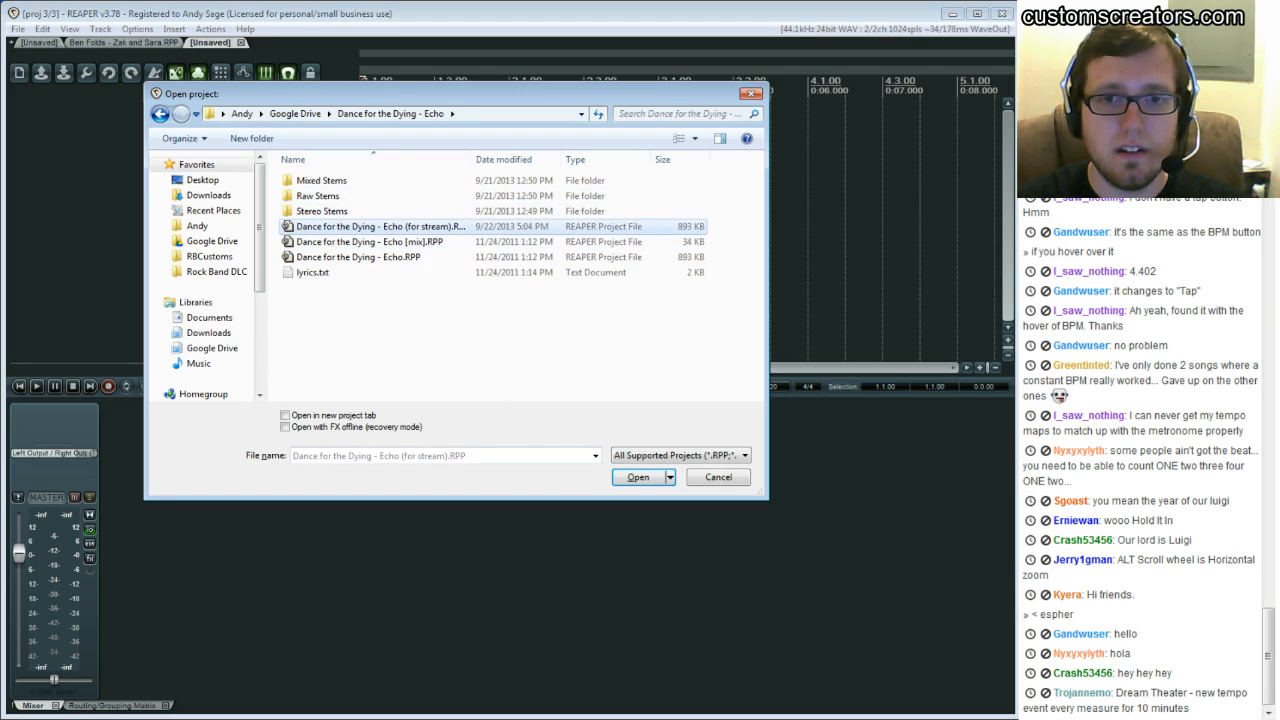
{"action": "left_click", "coordinate": [638, 477]}
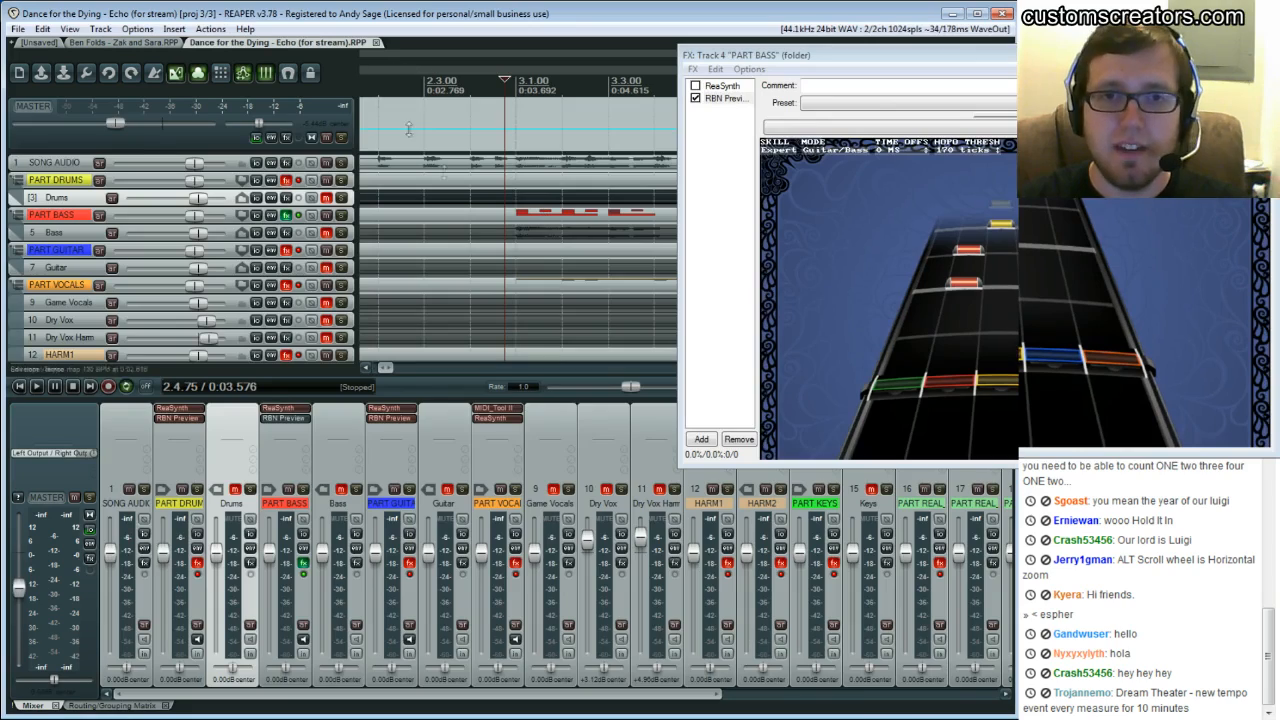
Move the FX preview window aside and scroll the example project to the song's end near bar 116
{"action": "left_click_drag", "start_coordinate": [815, 57], "coordinate": [557, 63]}
{"action": "left_click_drag", "start_coordinate": [422, 473], "coordinate": [698, 285]}
{"action": "left_click_drag", "start_coordinate": [385, 367], "coordinate": [927, 363]}
{"action": "left_click", "coordinate": [504, 163]}
{"action": "double_click", "coordinate": [504, 163]}
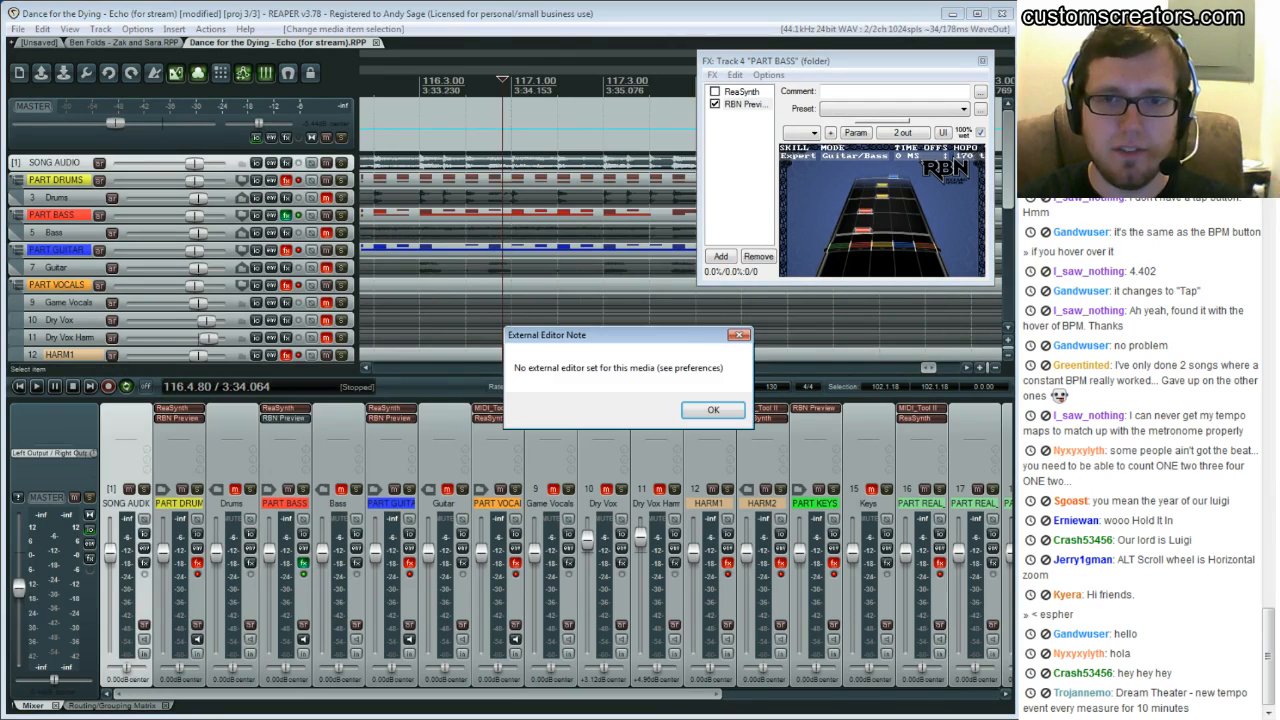
{"action": "key", "text": "Return"}
Enlarge the song audio track and play briefly from about bar 116
{"action": "left_click_drag", "start_coordinate": [76, 170], "coordinate": [134, 349]}
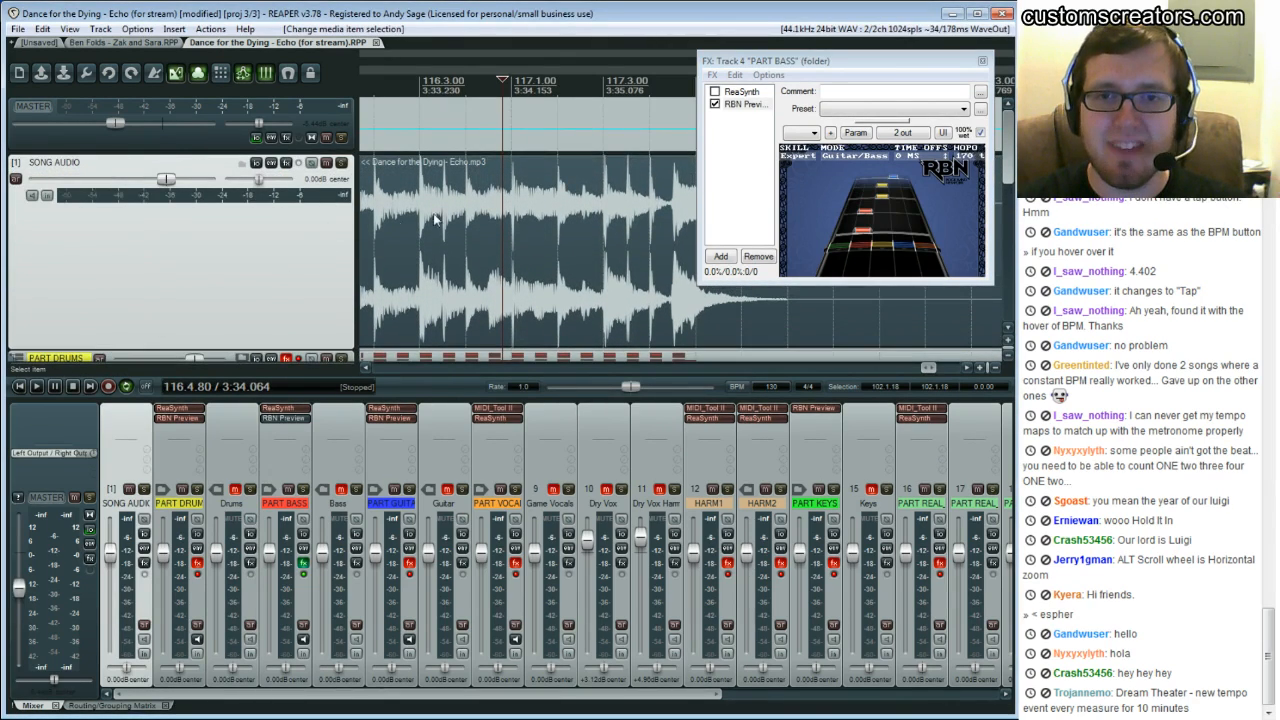
{"action": "left_click", "coordinate": [393, 207]}
{"action": "key", "text": "space"}
{"action": "key", "text": "space"}
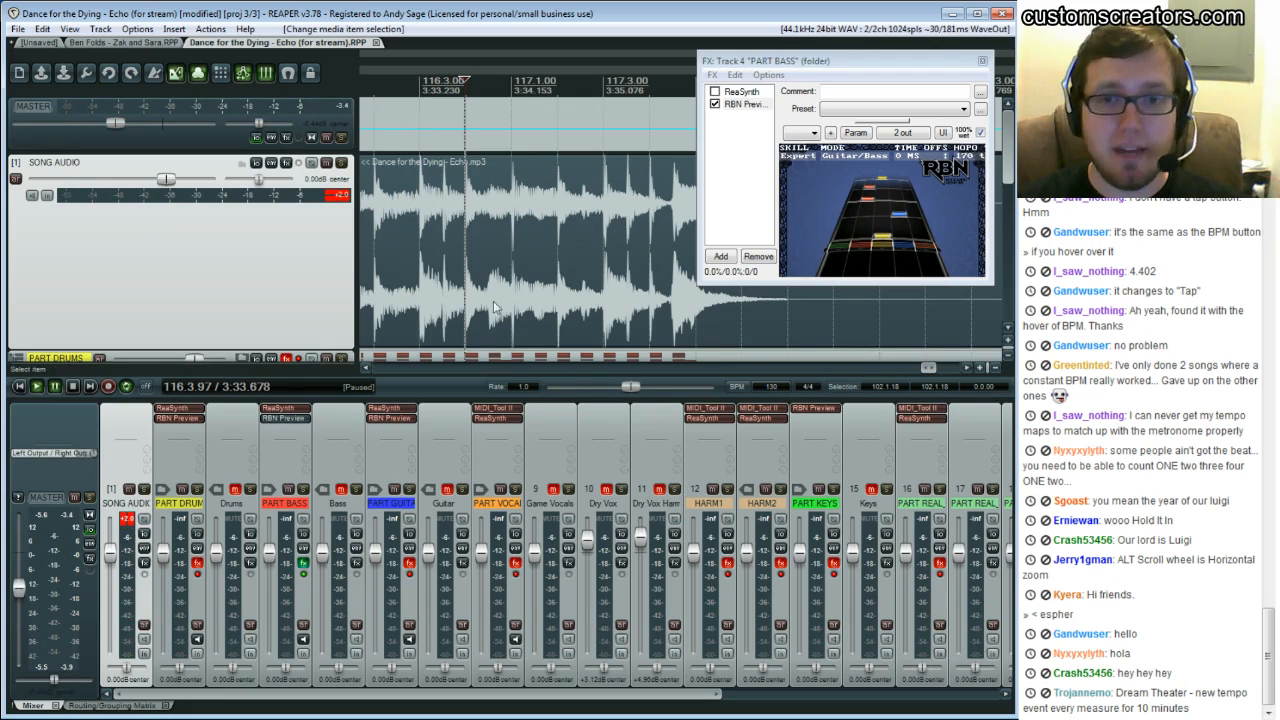
Scroll back through the example project from the end to the start to review its tempo markers
{"action": "left_click", "coordinate": [605, 176]}
{"action": "left_click_drag", "start_coordinate": [930, 370], "coordinate": [871, 368]}
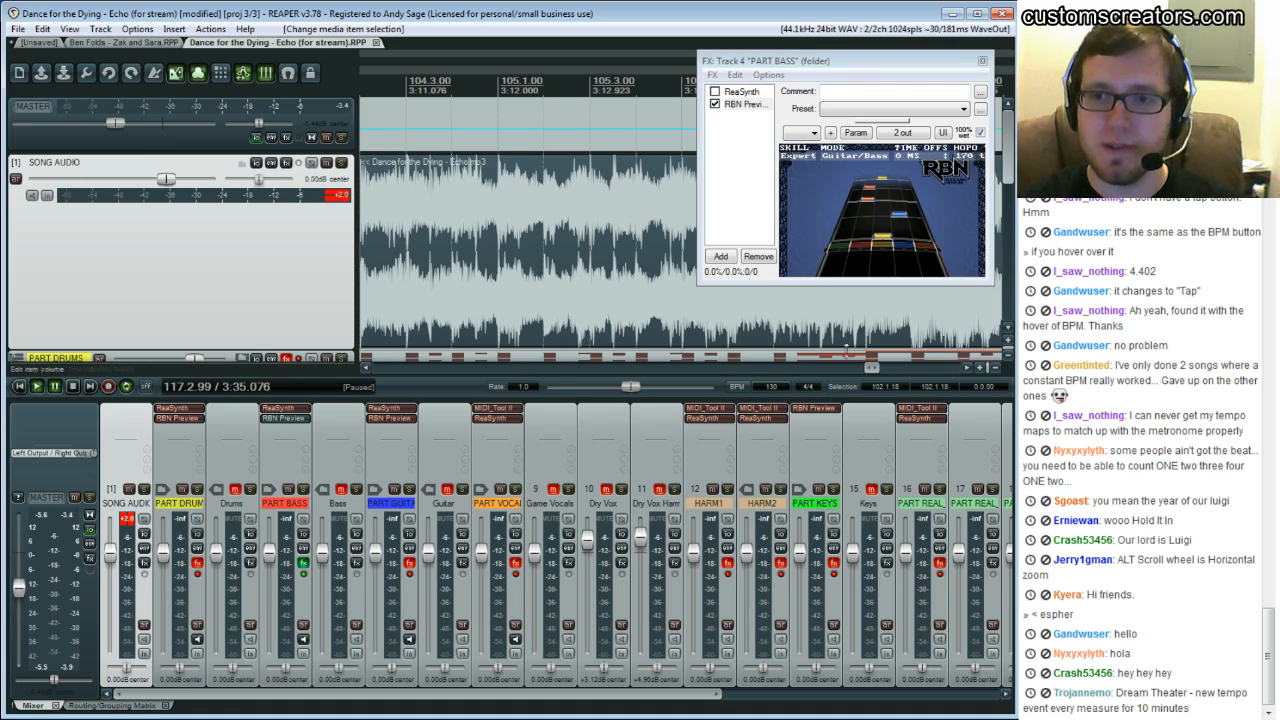
{"action": "left_click_drag", "start_coordinate": [872, 370], "coordinate": [547, 368]}
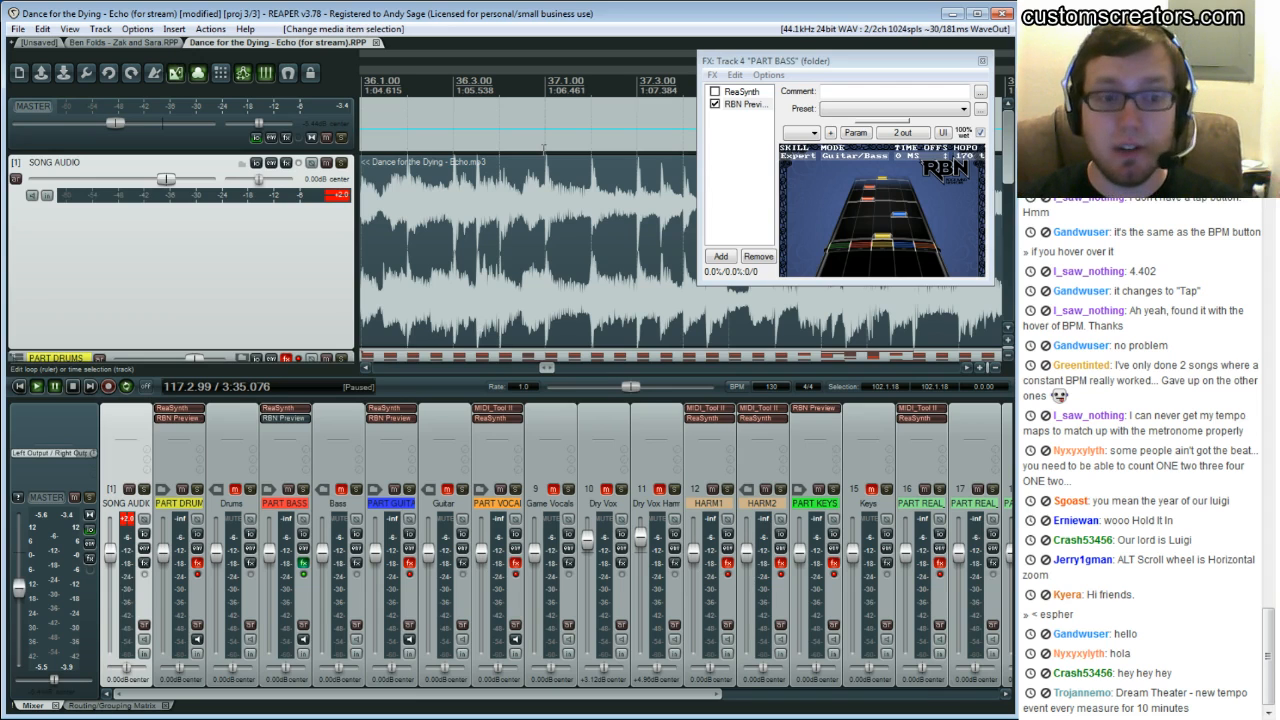
{"action": "left_click_drag", "start_coordinate": [548, 368], "coordinate": [530, 376]}
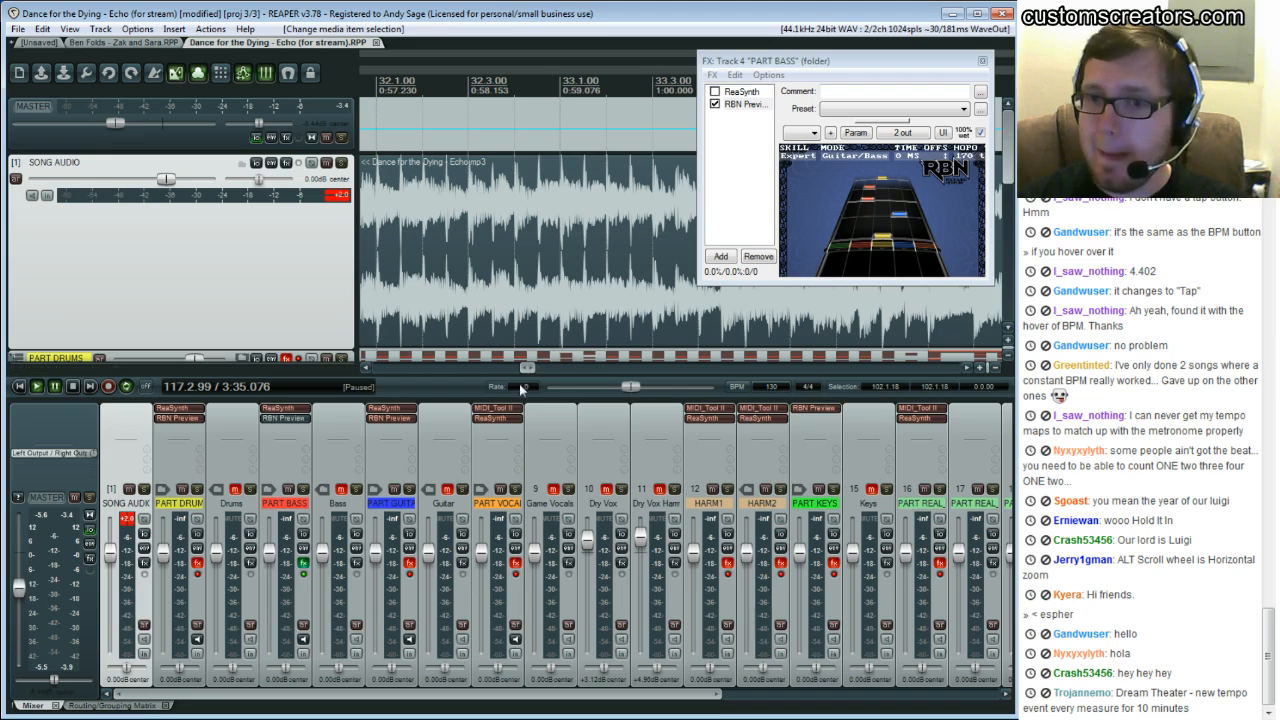
{"action": "left_click_drag", "start_coordinate": [527, 369], "coordinate": [375, 369]}
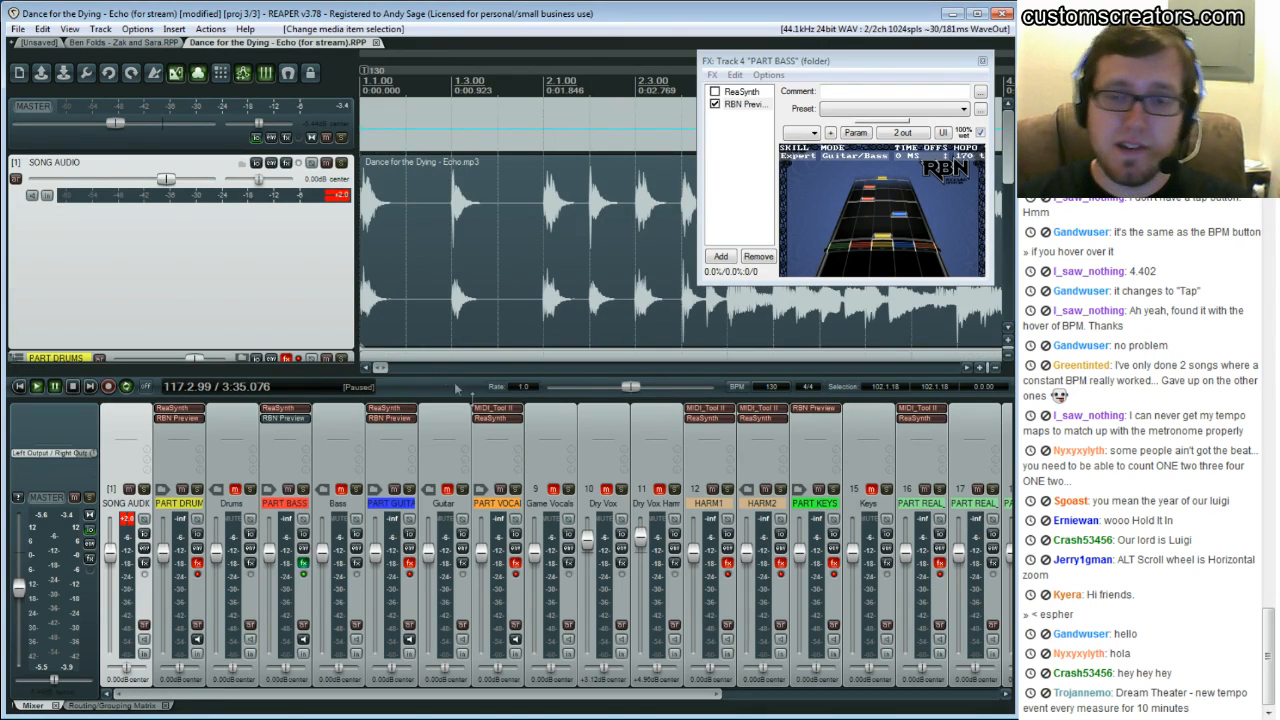
{"action": "left_click_drag", "start_coordinate": [380, 368], "coordinate": [491, 328]}
Switch back to the working project and zoom out to view the tempo map over the first 30 bars
{"action": "left_click", "coordinate": [40, 43]}
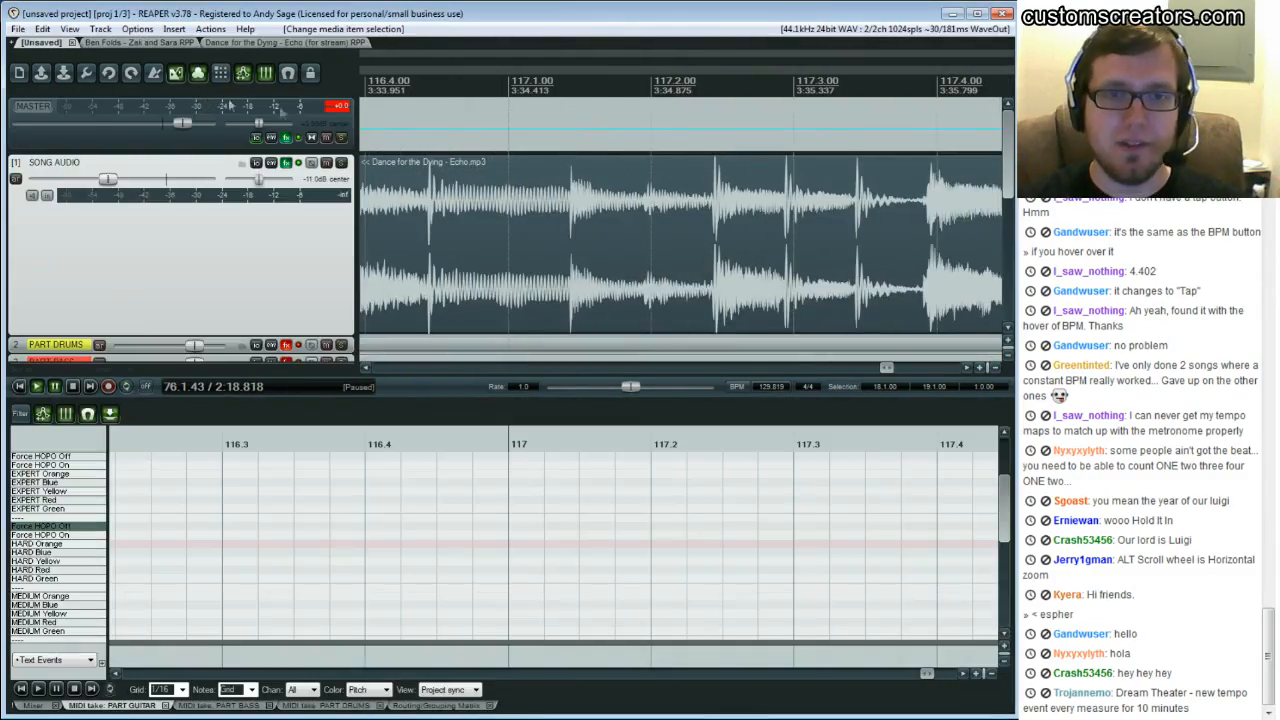
{"action": "left_click_drag", "start_coordinate": [878, 367], "coordinate": [398, 371]}
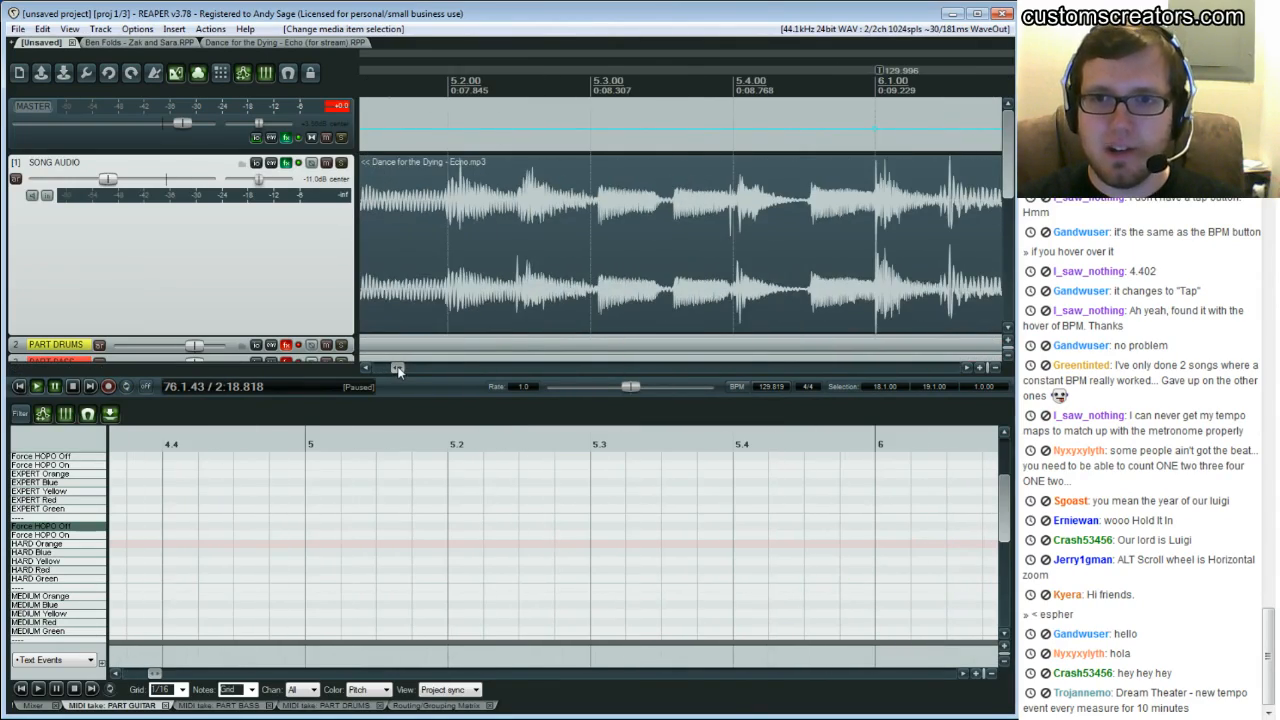
{"action": "scroll", "coordinate": [549, 278], "scroll_direction": "down", "scroll_amount": 12}
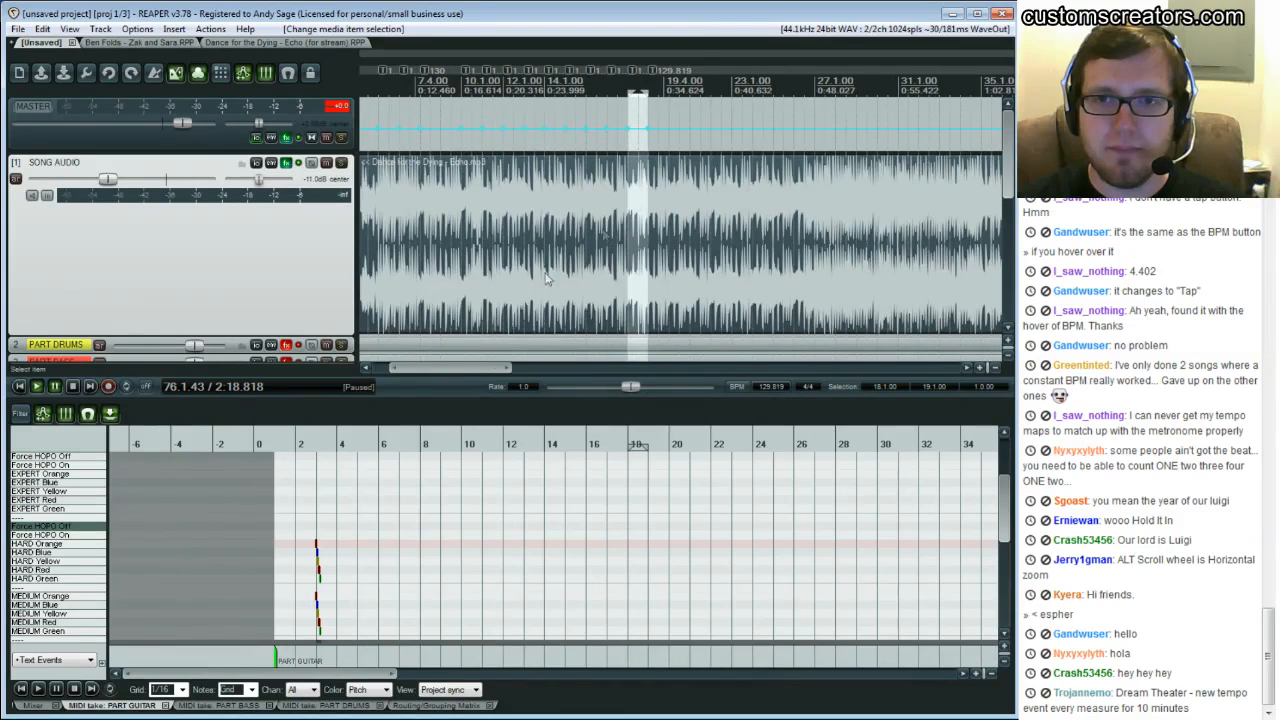
{"action": "left_click_drag", "start_coordinate": [676, 117], "coordinate": [440, 138]}
{"action": "left_click", "coordinate": [440, 136]}
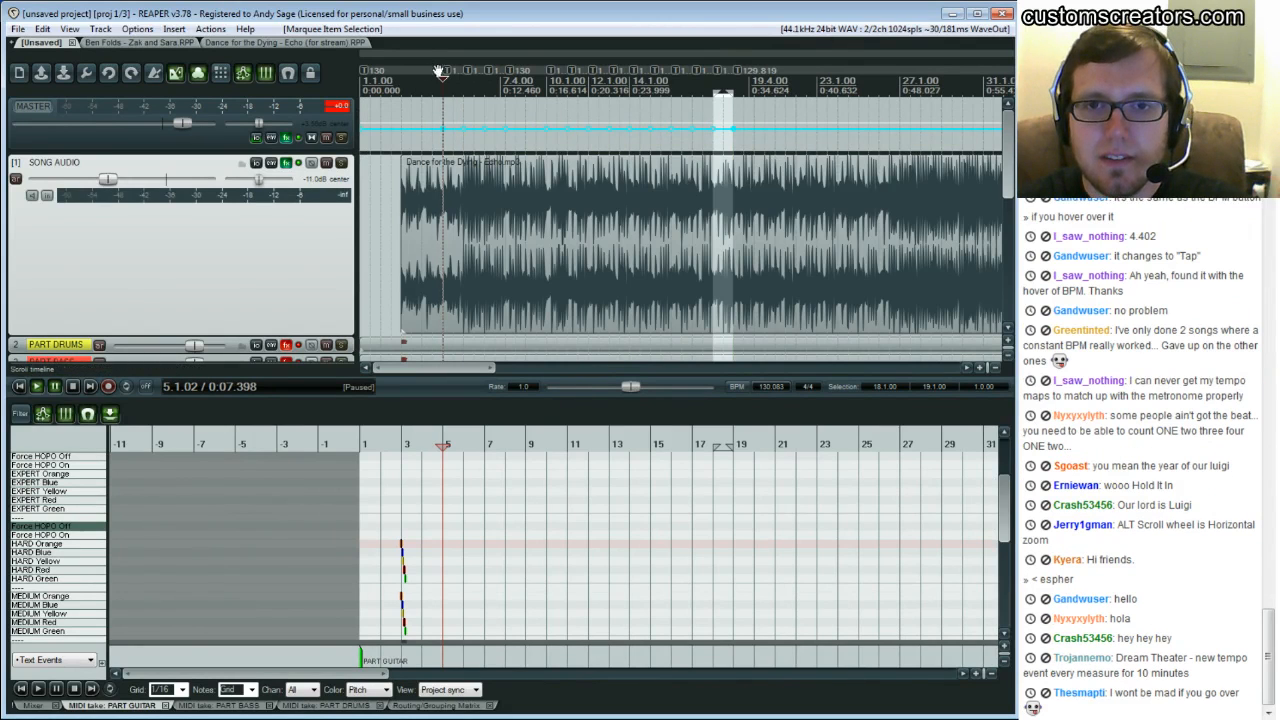
{"action": "right_click", "coordinate": [588, 75]}
{"action": "left_click", "coordinate": [560, 141]}
Delete the tempo envelope points between about bar 5 and bar 17
{"action": "left_click", "coordinate": [442, 128], "text": "alt"}
{"action": "left_click", "coordinate": [466, 129], "text": "alt"}
{"action": "left_click", "coordinate": [487, 130], "text": "alt"}
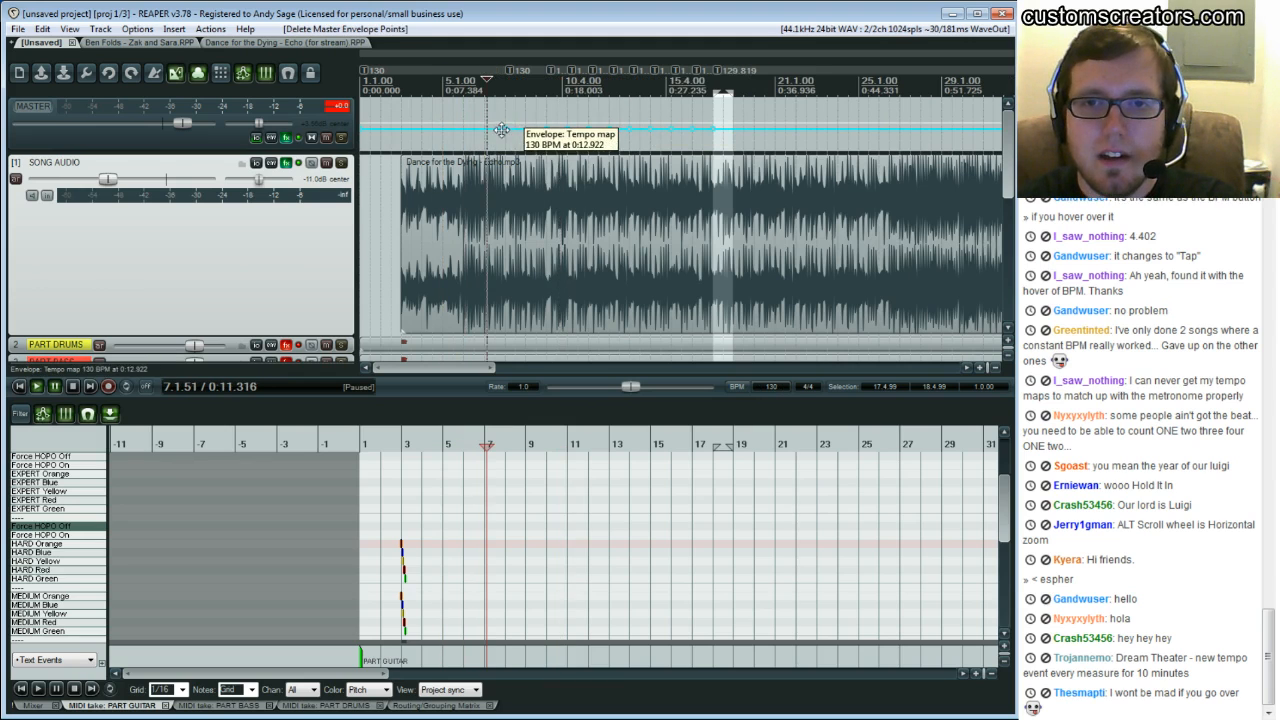
{"action": "left_click", "coordinate": [505, 130], "text": "alt"}
{"action": "left_click", "coordinate": [544, 127], "text": "alt"}
{"action": "left_click", "coordinate": [547, 128], "text": "alt"}
{"action": "left_click", "coordinate": [568, 128], "text": "alt"}
{"action": "left_click", "coordinate": [593, 130], "text": "alt"}
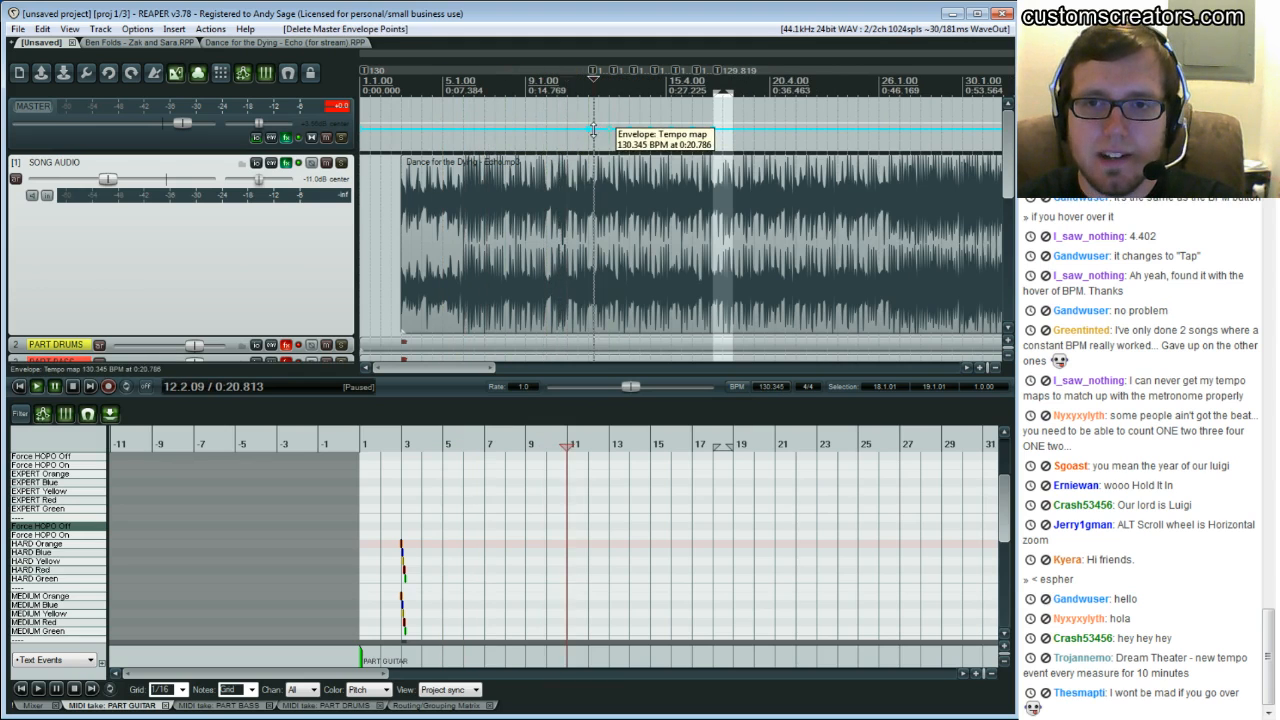
{"action": "left_click", "coordinate": [612, 130], "text": "alt"}
{"action": "left_click", "coordinate": [627, 130], "text": "alt"}
{"action": "left_click", "coordinate": [641, 130], "text": "alt"}
{"action": "left_click", "coordinate": [656, 131], "text": "alt"}
{"action": "left_click", "coordinate": [677, 130], "text": "alt"}
{"action": "left_click", "coordinate": [697, 129], "text": "alt"}
{"action": "left_click", "coordinate": [717, 127], "text": "alt"}
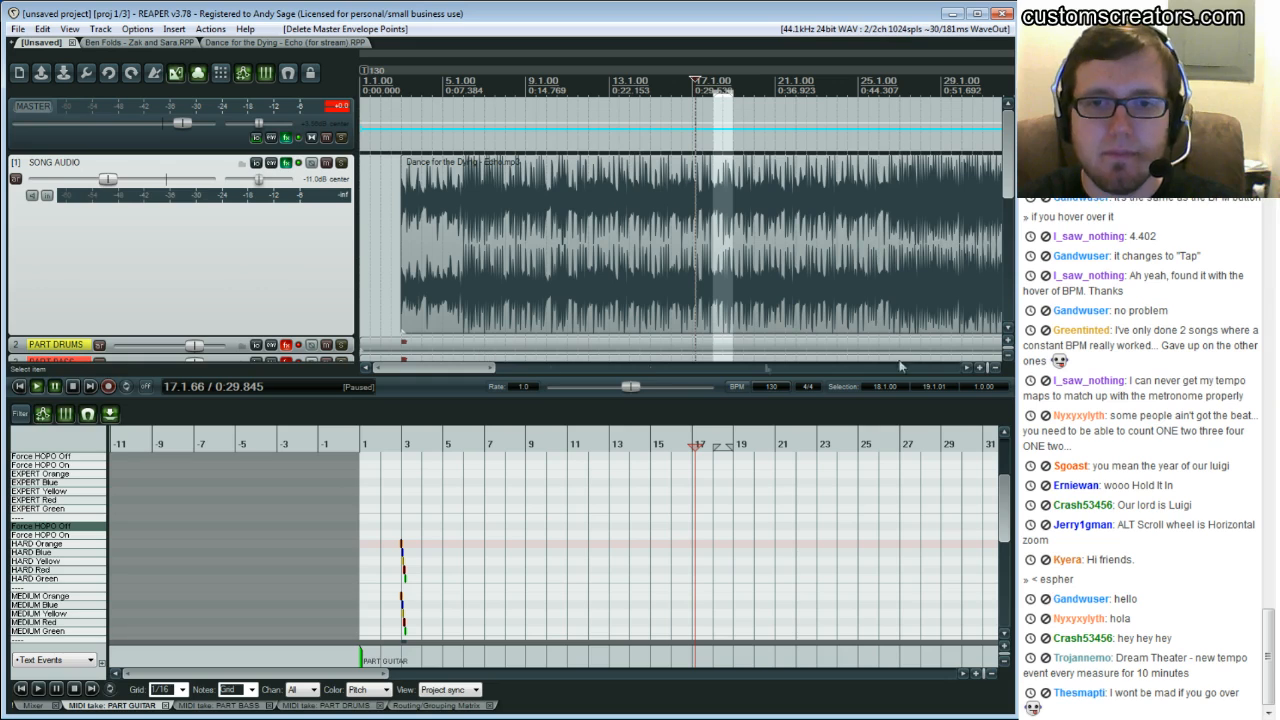
Browse the working project's timeline from the start and scroll through its instrument track list
{"action": "left_click_drag", "start_coordinate": [494, 369], "coordinate": [389, 370]}
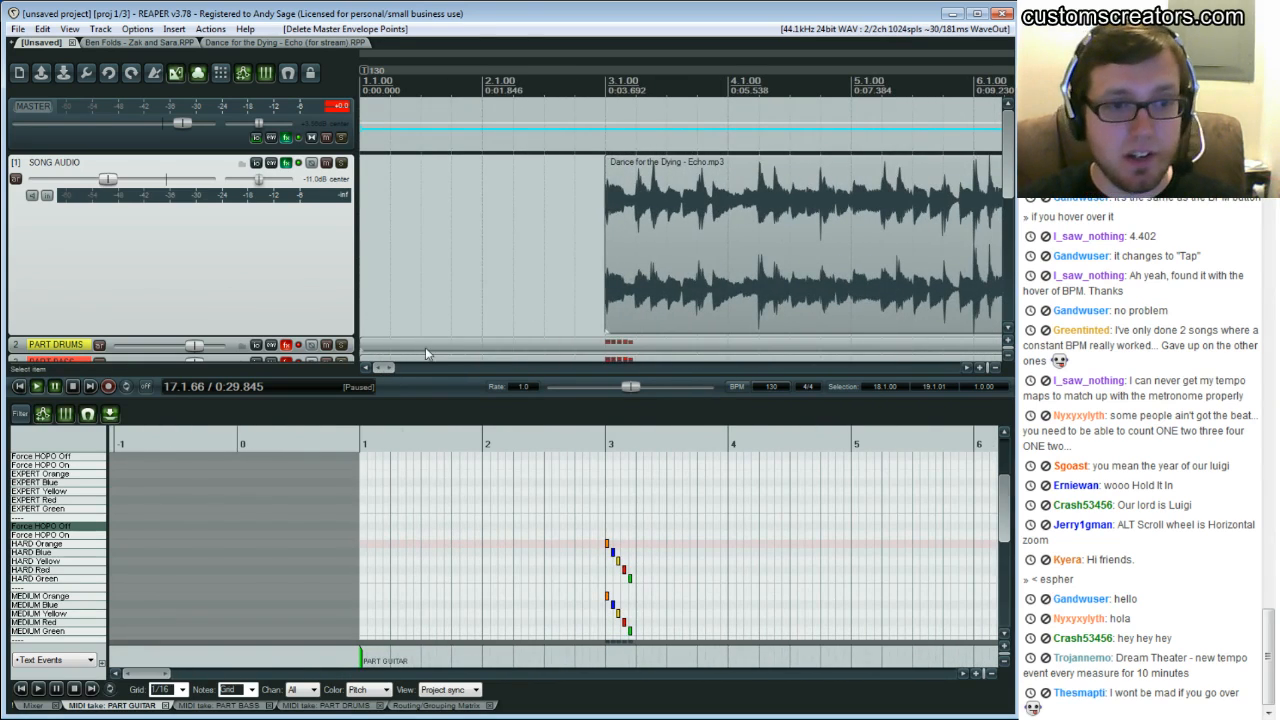
{"action": "left_click_drag", "start_coordinate": [381, 371], "coordinate": [578, 368]}
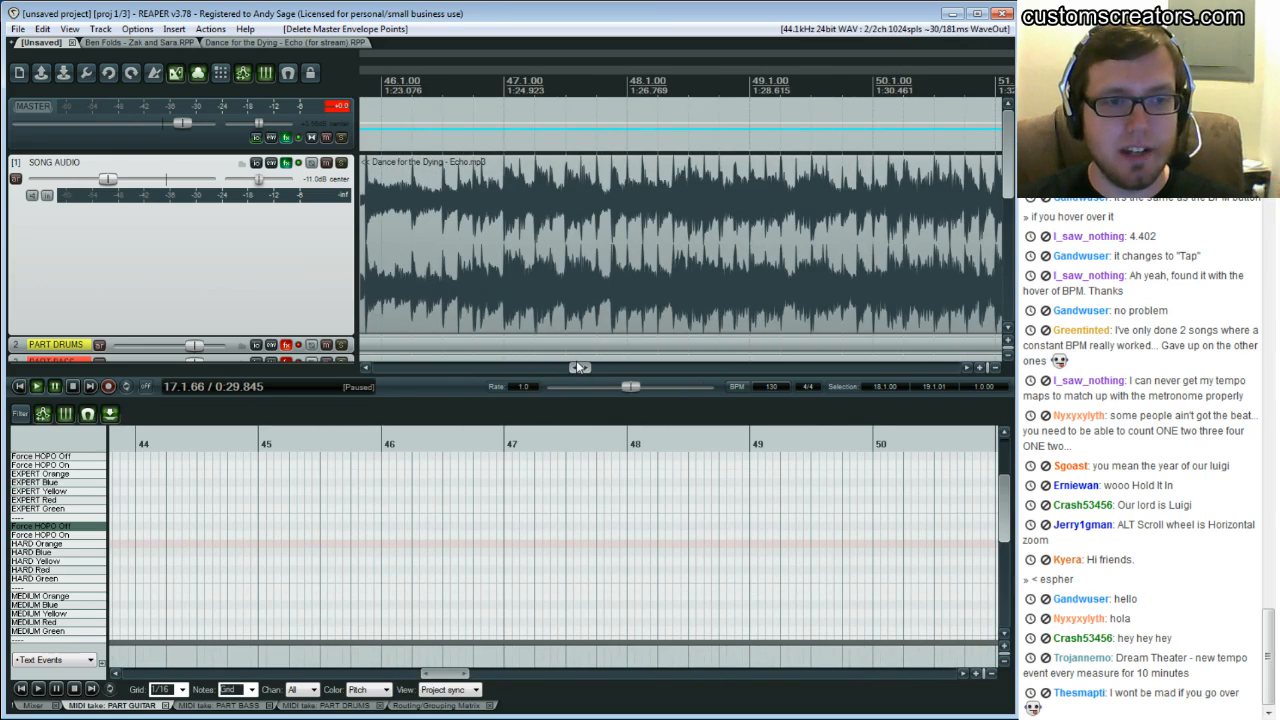
{"action": "left_click_drag", "start_coordinate": [578, 368], "coordinate": [352, 325]}
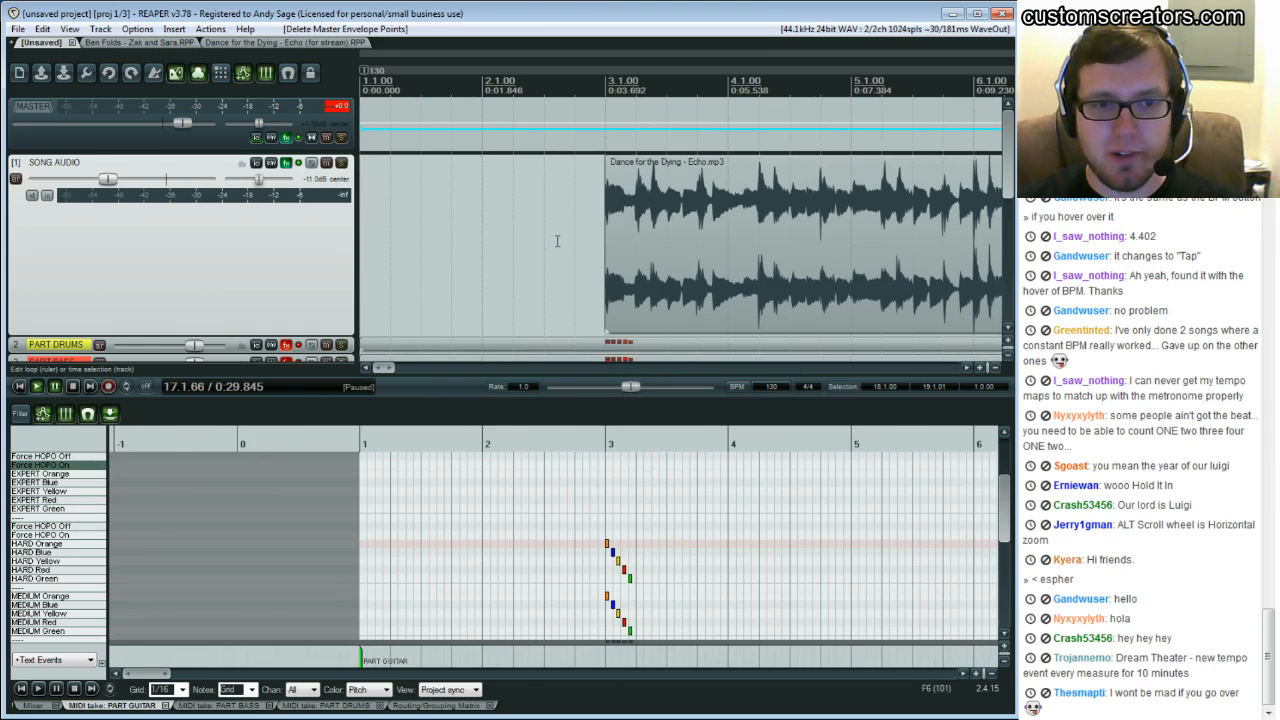
{"action": "scroll", "coordinate": [557, 241], "scroll_direction": "down", "scroll_amount": 3}
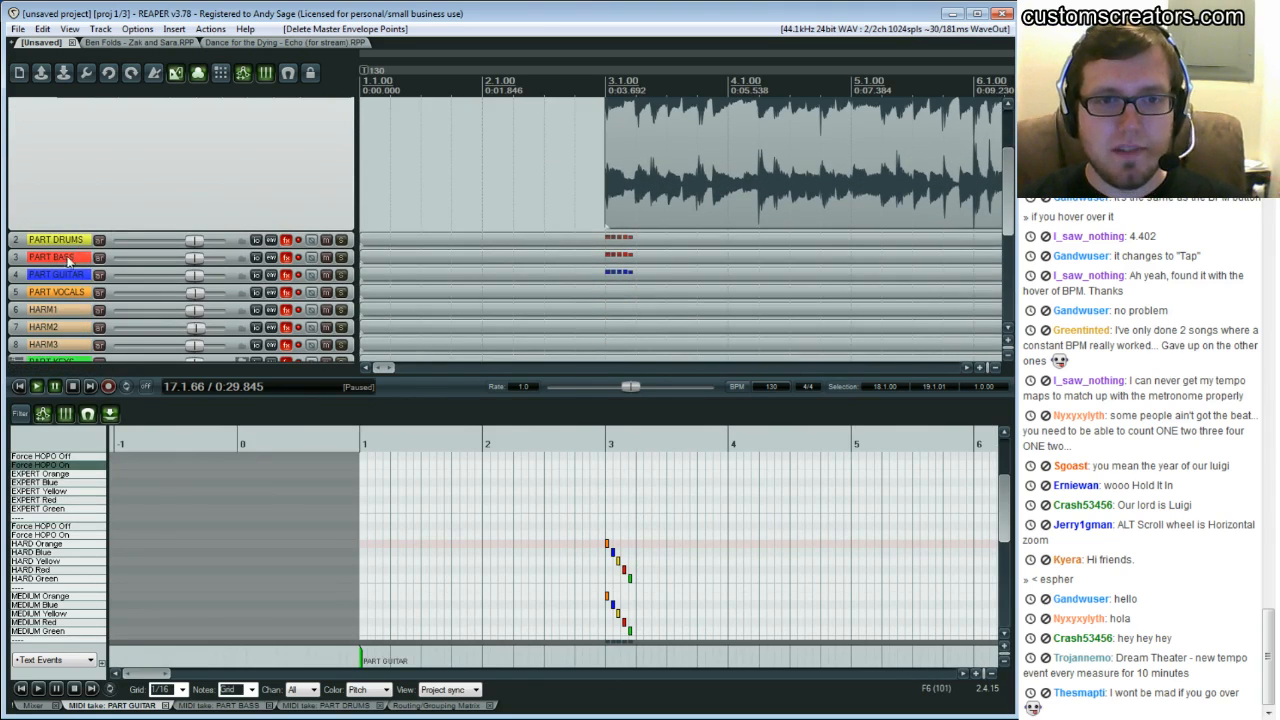
{"action": "scroll", "coordinate": [67, 278], "scroll_direction": "down", "scroll_amount": 1}
{"action": "scroll", "coordinate": [512, 285], "scroll_direction": "down", "scroll_amount": 2}
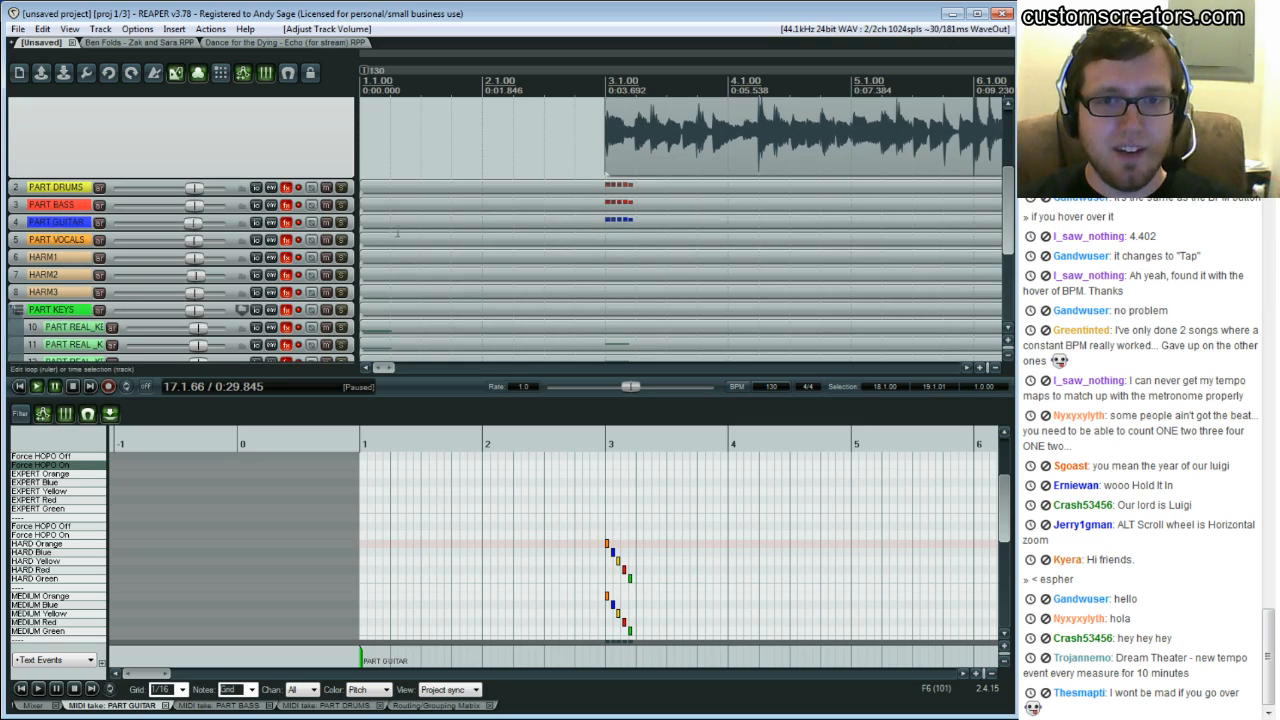
{"action": "scroll", "coordinate": [421, 270], "scroll_direction": "down", "scroll_amount": 1}
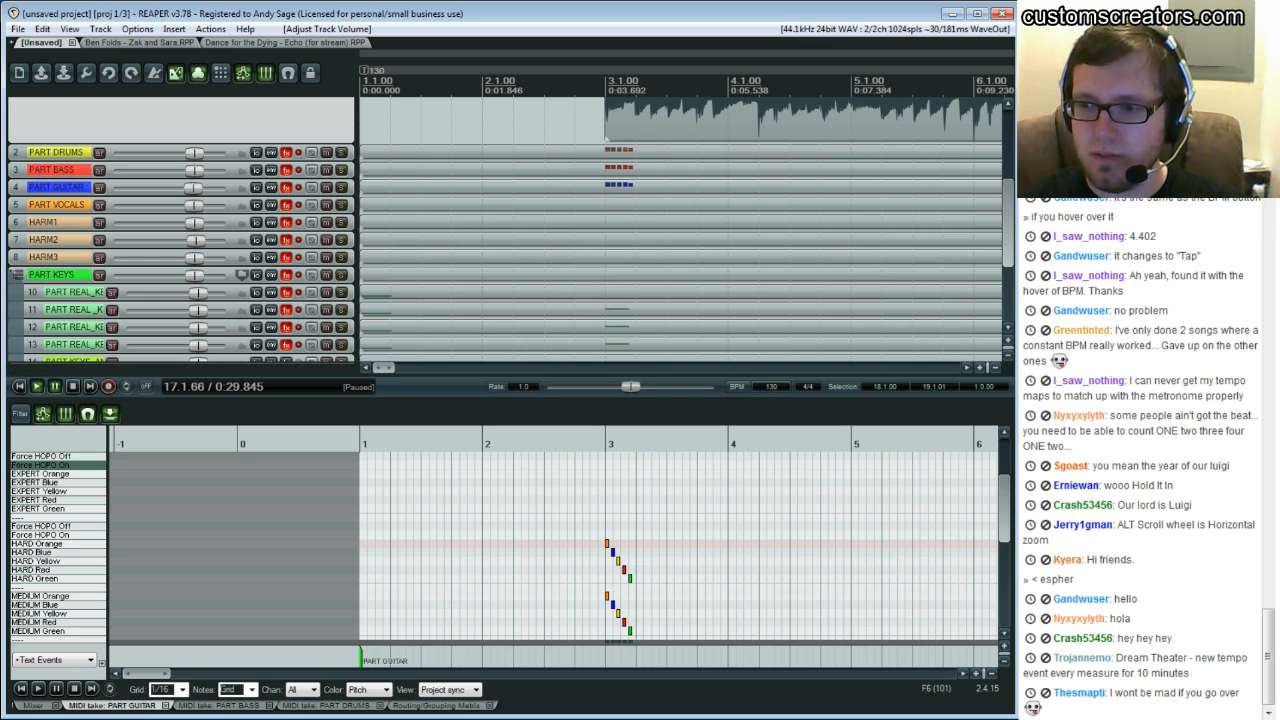
{"action": "left_click", "coordinate": [1268, 657]}
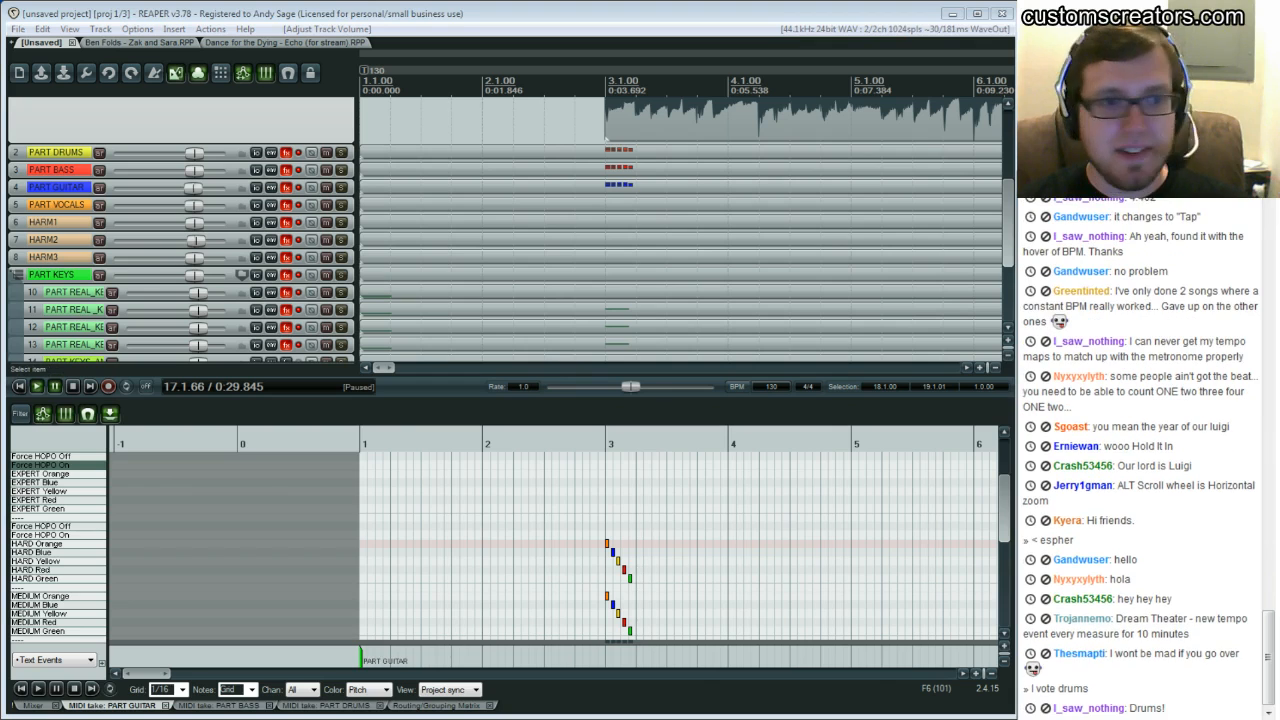
Open the PART DRUMS MIDI item in the editor and view its opening bars
{"action": "double_click", "coordinate": [579, 152]}
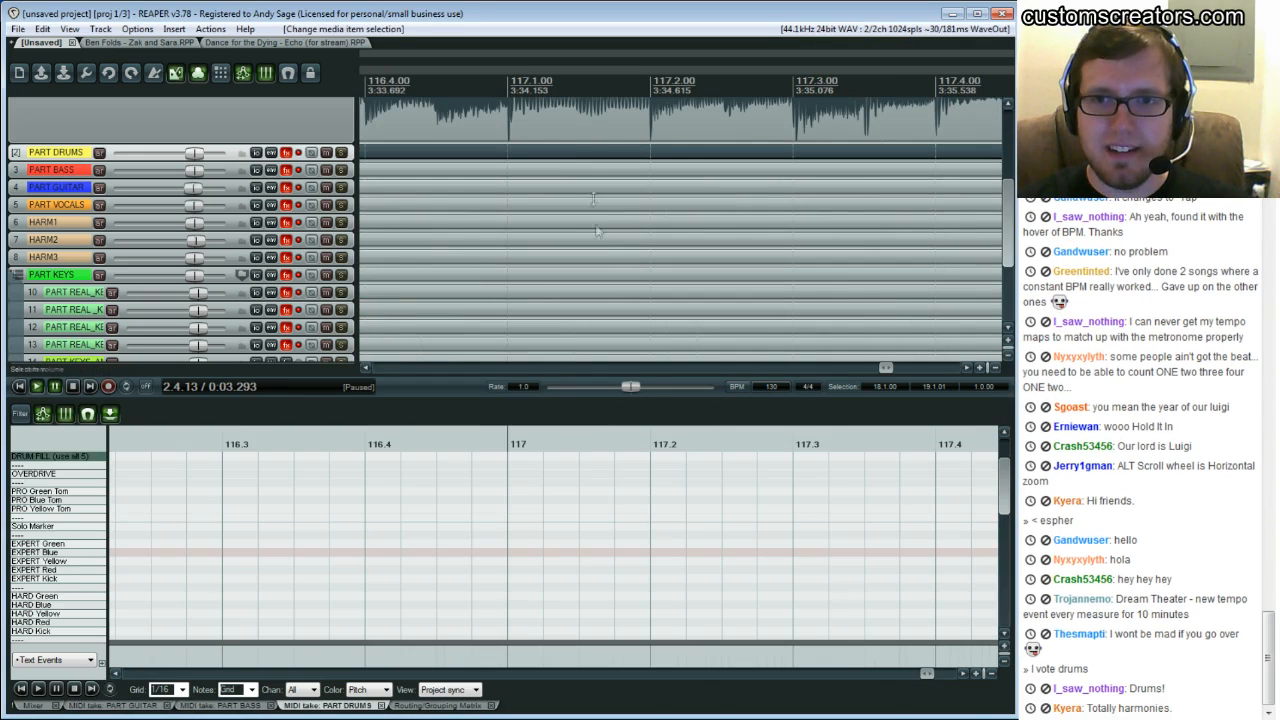
{"action": "left_click_drag", "start_coordinate": [880, 368], "coordinate": [383, 347]}
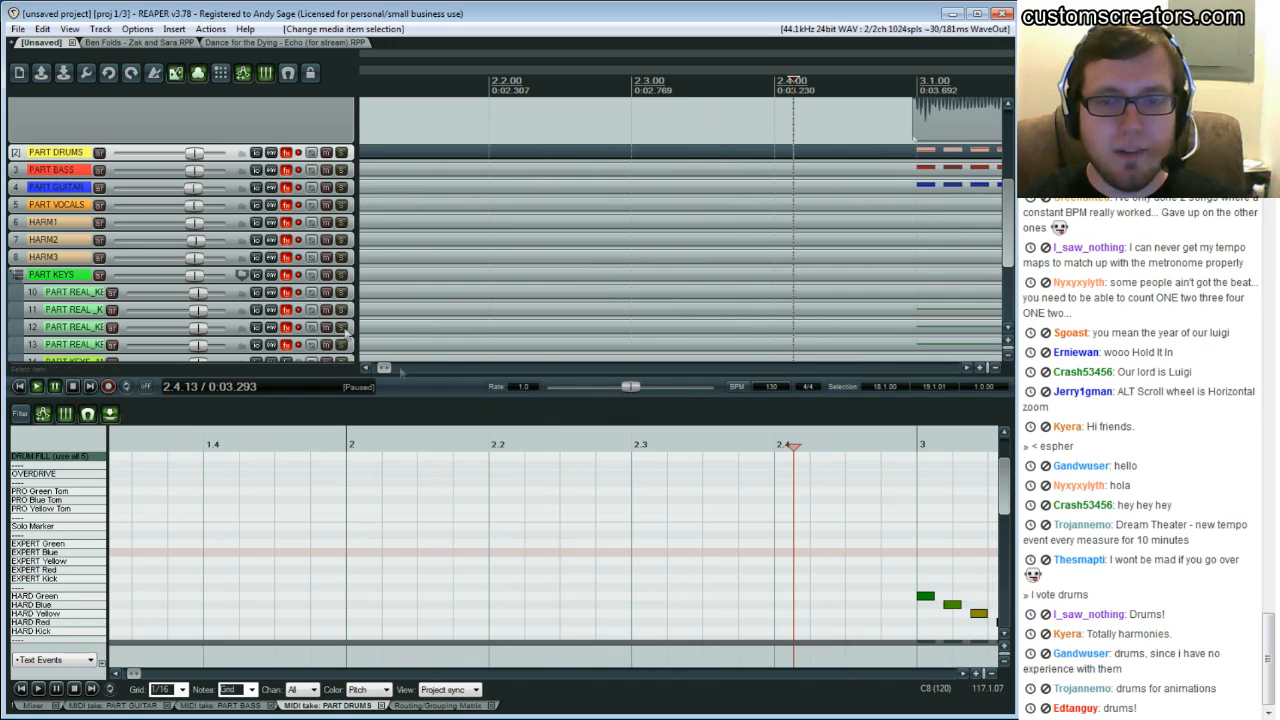
{"action": "scroll", "coordinate": [512, 208], "scroll_direction": "up", "scroll_amount": 3}
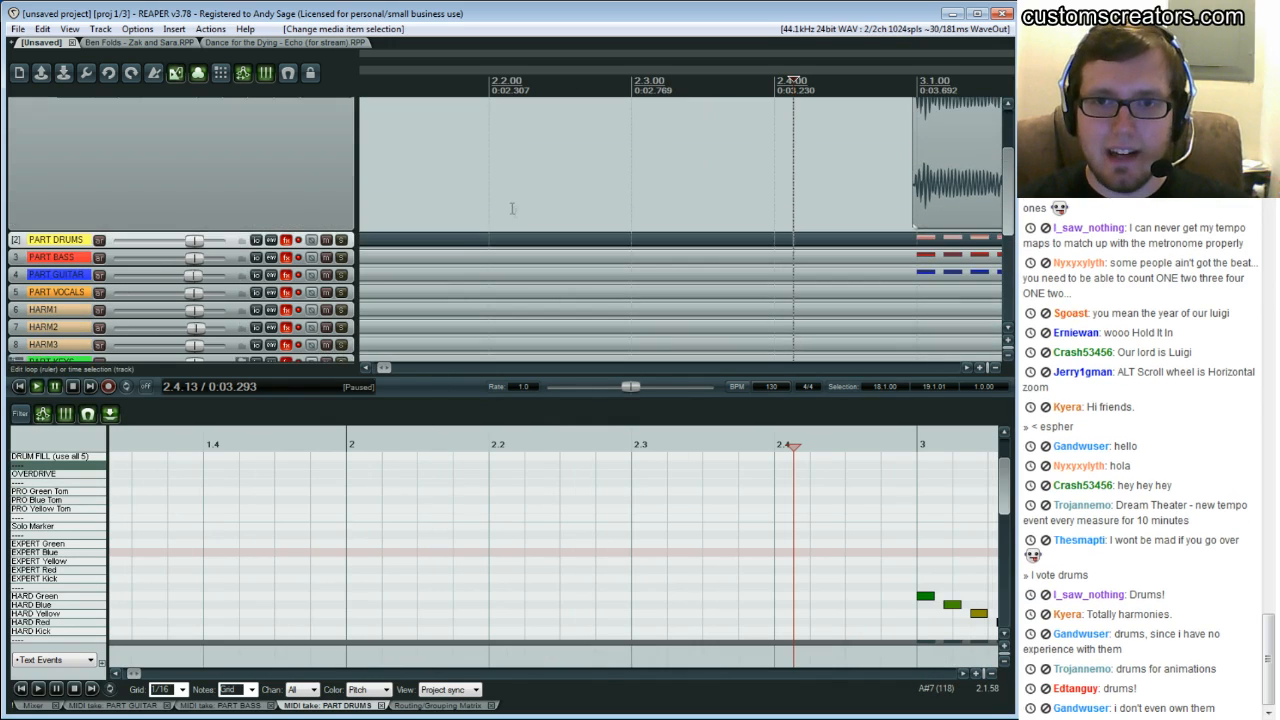
{"action": "left_click", "coordinate": [517, 238]}
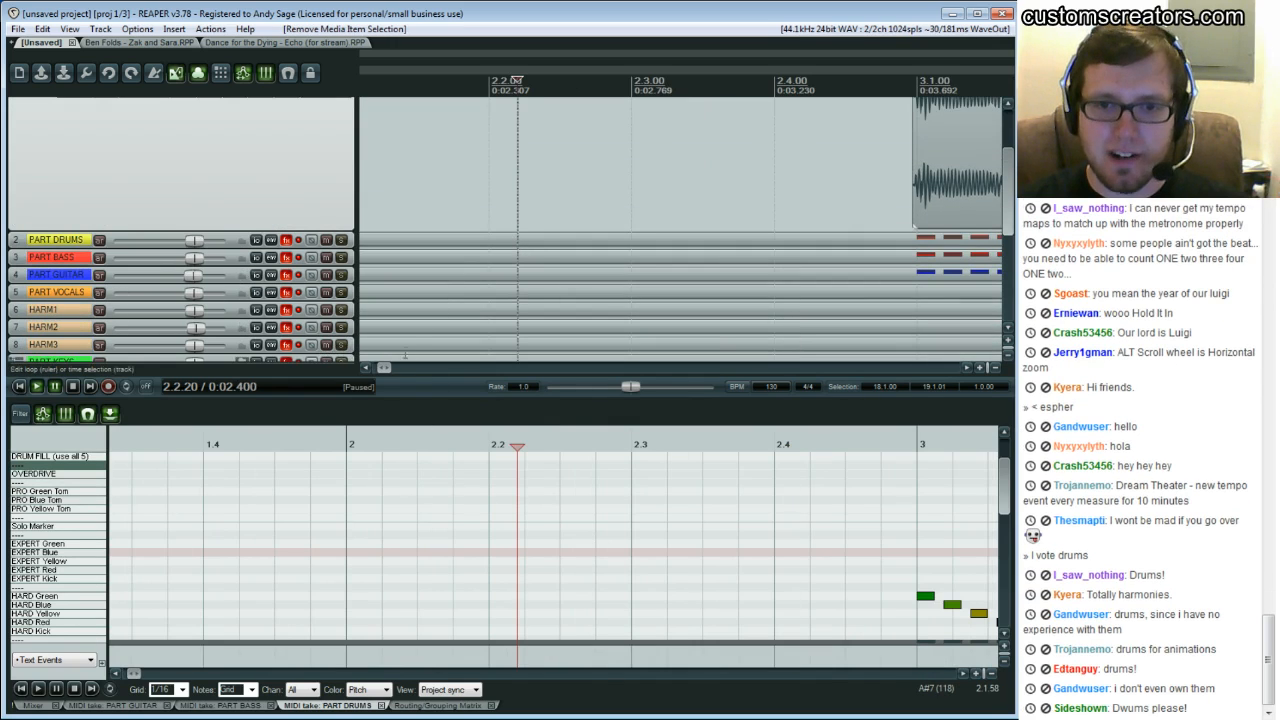
{"action": "left_click_drag", "start_coordinate": [389, 368], "coordinate": [394, 368]}
{"action": "left_click", "coordinate": [421, 242]}
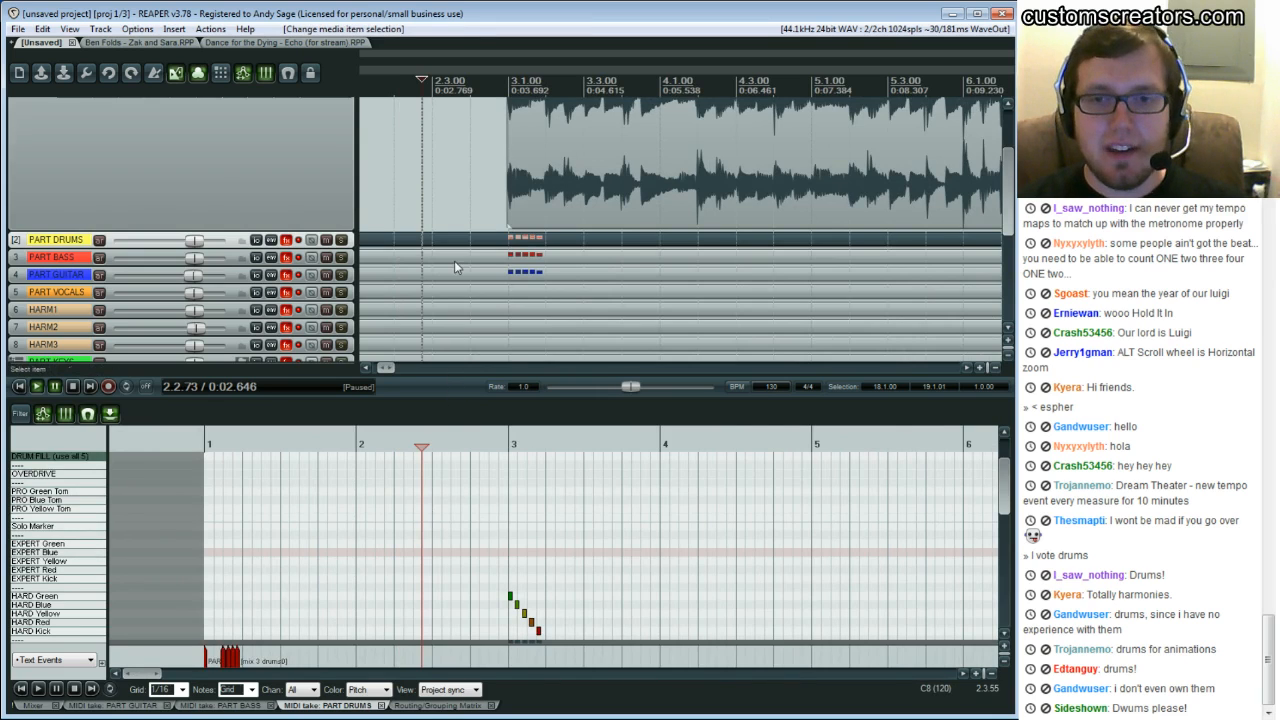
Shrink the song audio track and enlarge the MIDI editor pane to show more drum lanes
{"action": "scroll", "coordinate": [455, 265], "scroll_direction": "up", "scroll_amount": 3}
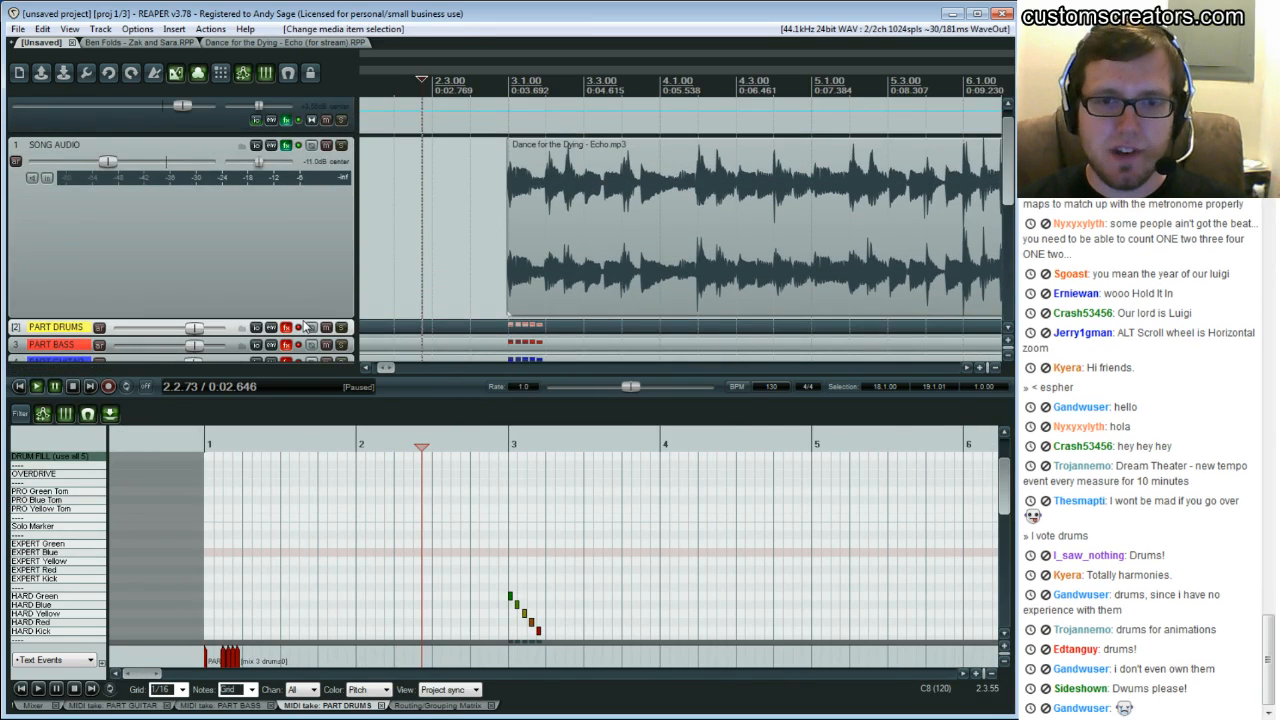
{"action": "left_click_drag", "start_coordinate": [302, 316], "coordinate": [304, 150]}
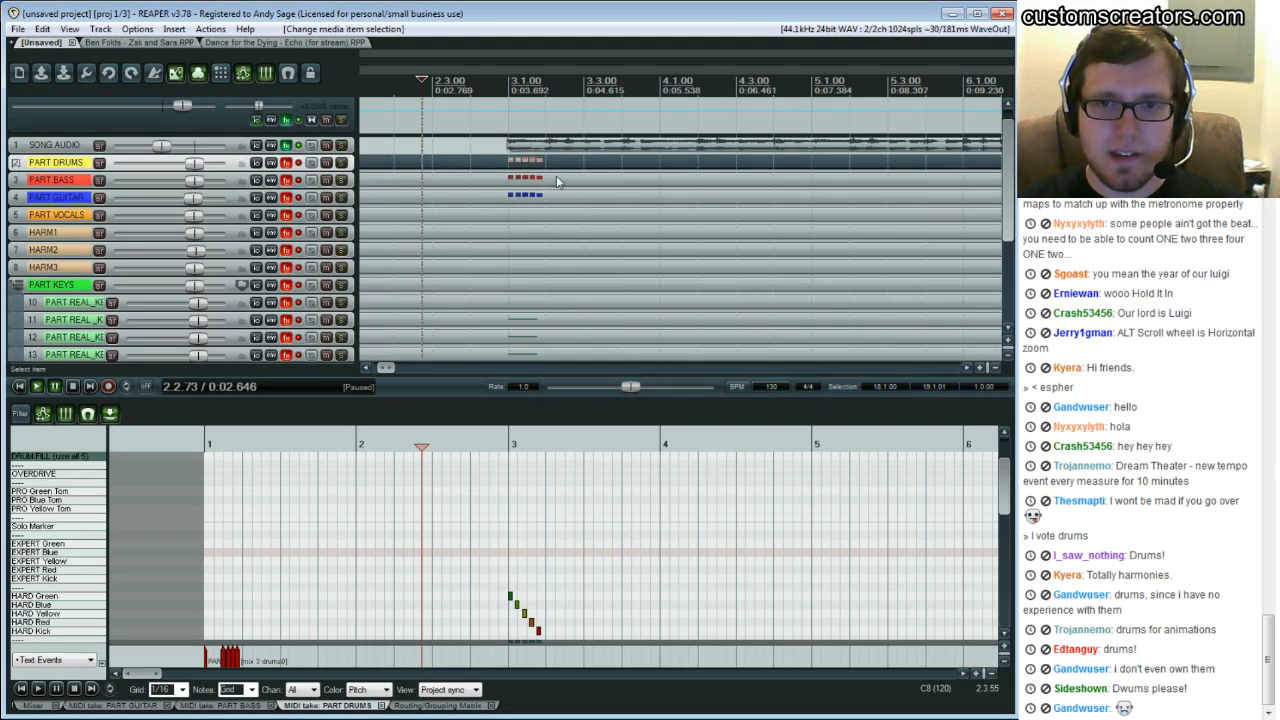
{"action": "left_click_drag", "start_coordinate": [447, 398], "coordinate": [450, 291]}
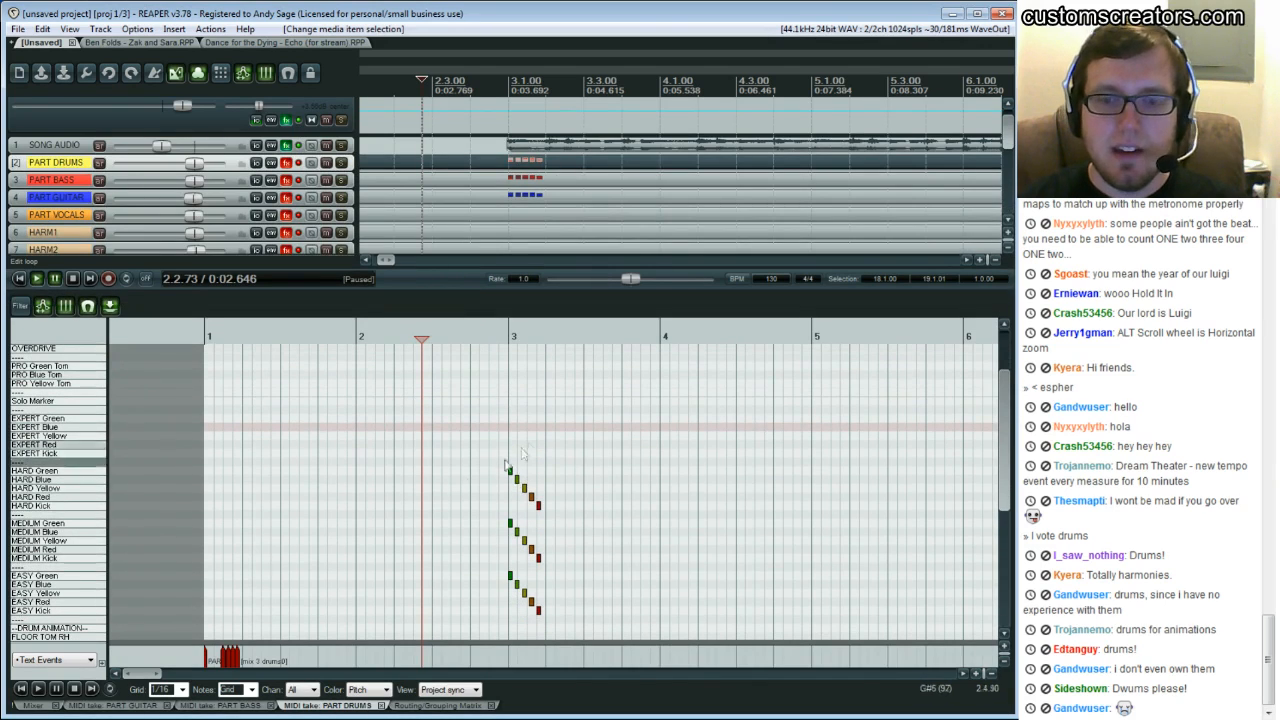
Load the rockband_drums.png color map into the MIDI editor
{"action": "right_click", "coordinate": [304, 708]}
{"action": "mouse_move", "coordinate": [400, 561]}
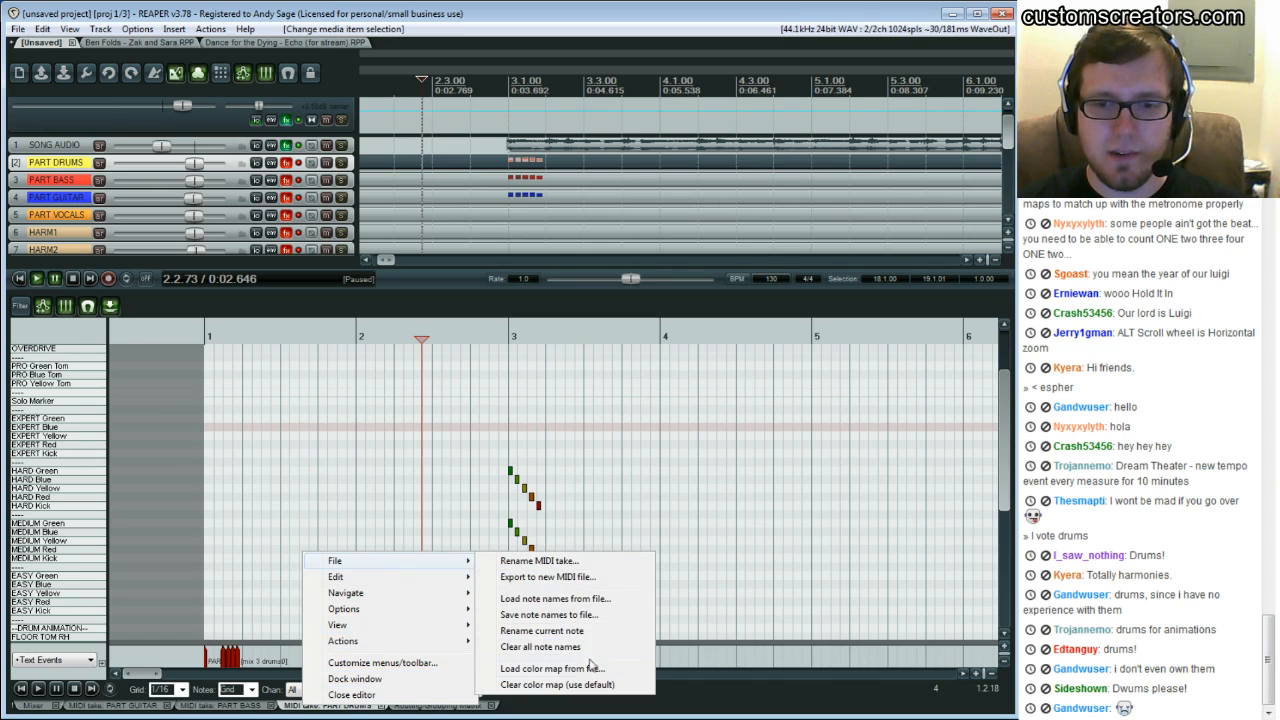
{"action": "left_click", "coordinate": [590, 667]}
{"action": "left_click", "coordinate": [345, 181]}
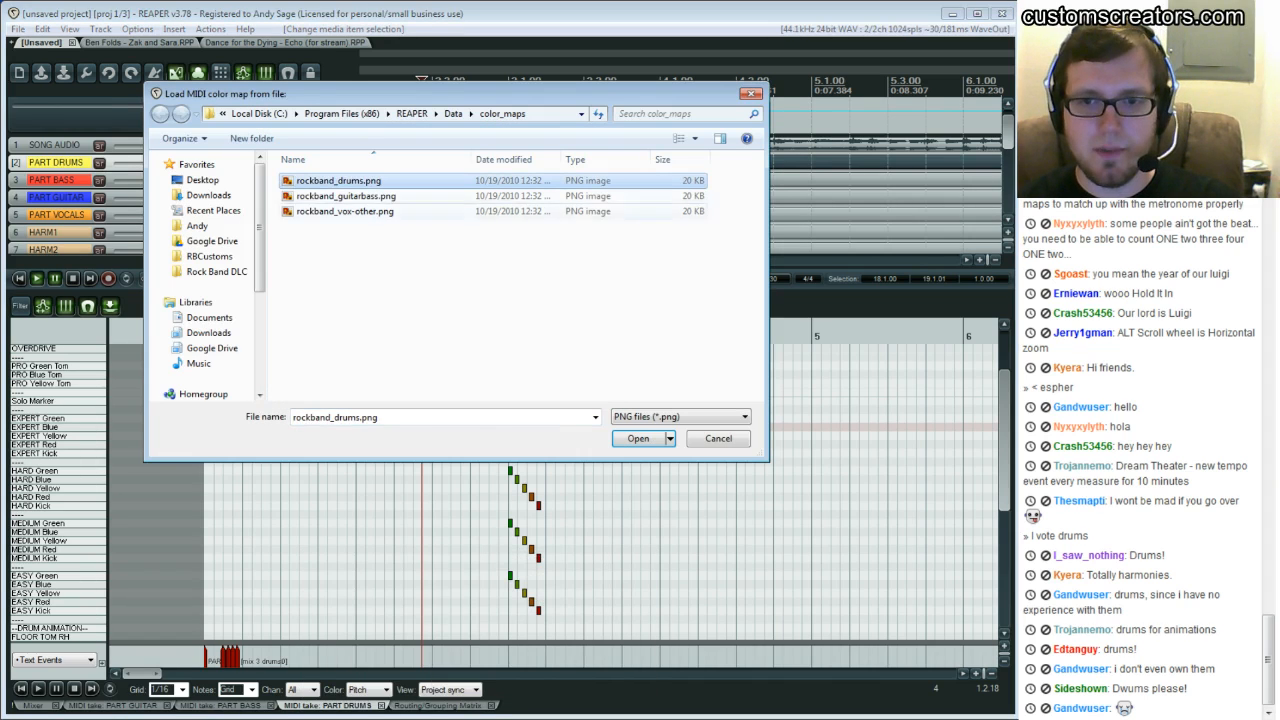
{"action": "left_click", "coordinate": [638, 439]}
{"action": "scroll", "coordinate": [542, 466], "scroll_direction": "down", "scroll_amount": 1}
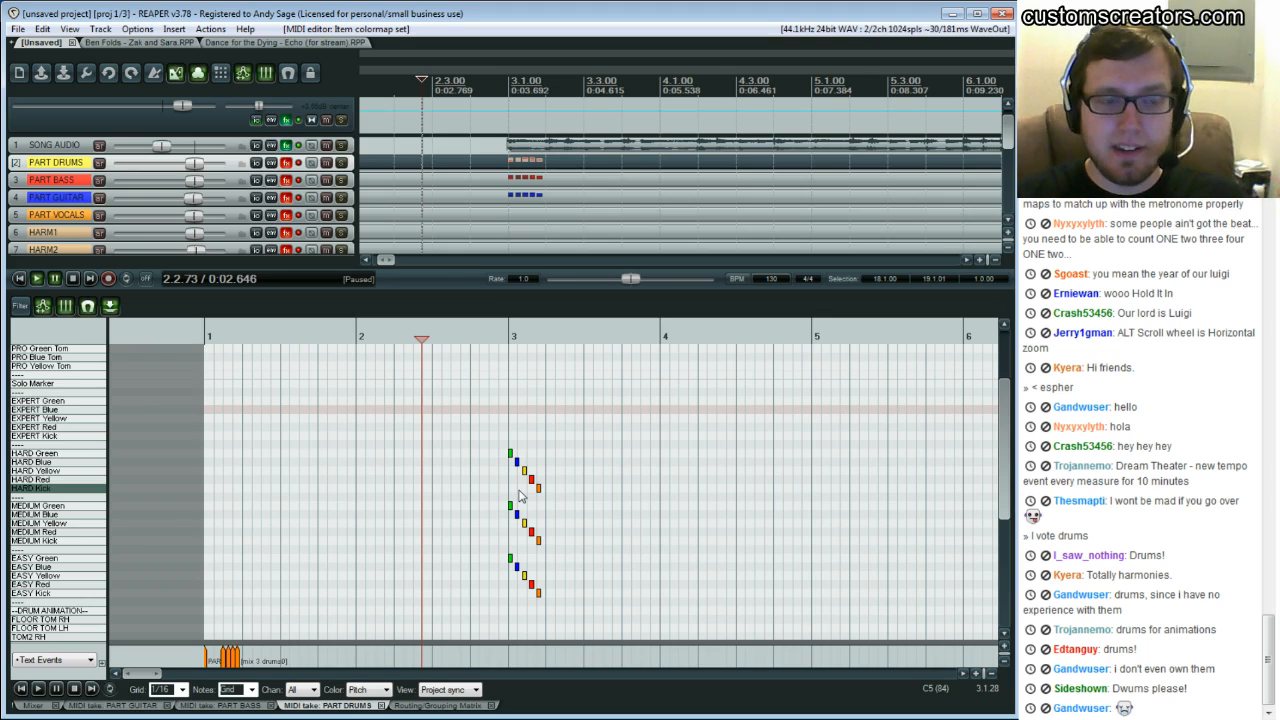
Open the PART DRUMS track's FX chain with the RBN Preview plugin and move its window aside
{"action": "left_click", "coordinate": [287, 162]}
{"action": "left_click_drag", "start_coordinate": [339, 484], "coordinate": [661, 350]}
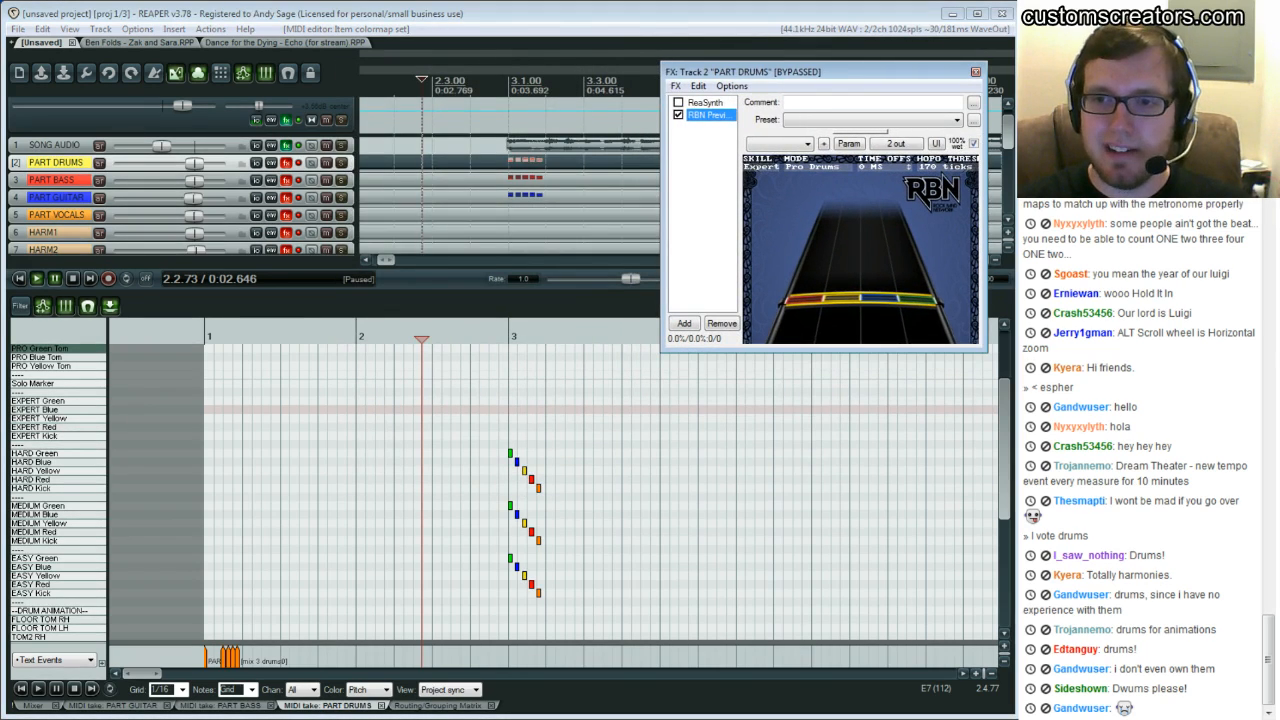
{"action": "left_click_drag", "start_coordinate": [820, 72], "coordinate": [832, 51]}
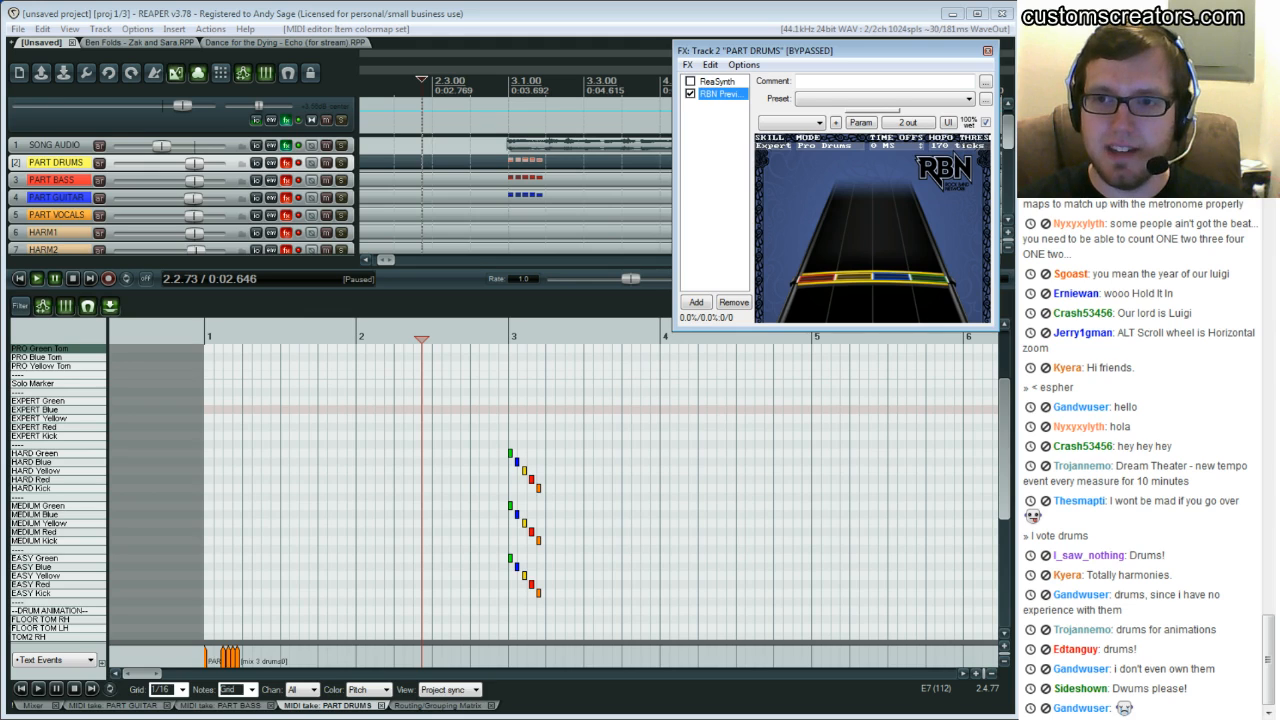
Un-bypass the PART DRUMS track FX so the RBN Preview plugin is active
{"action": "left_click", "coordinate": [509, 462]}
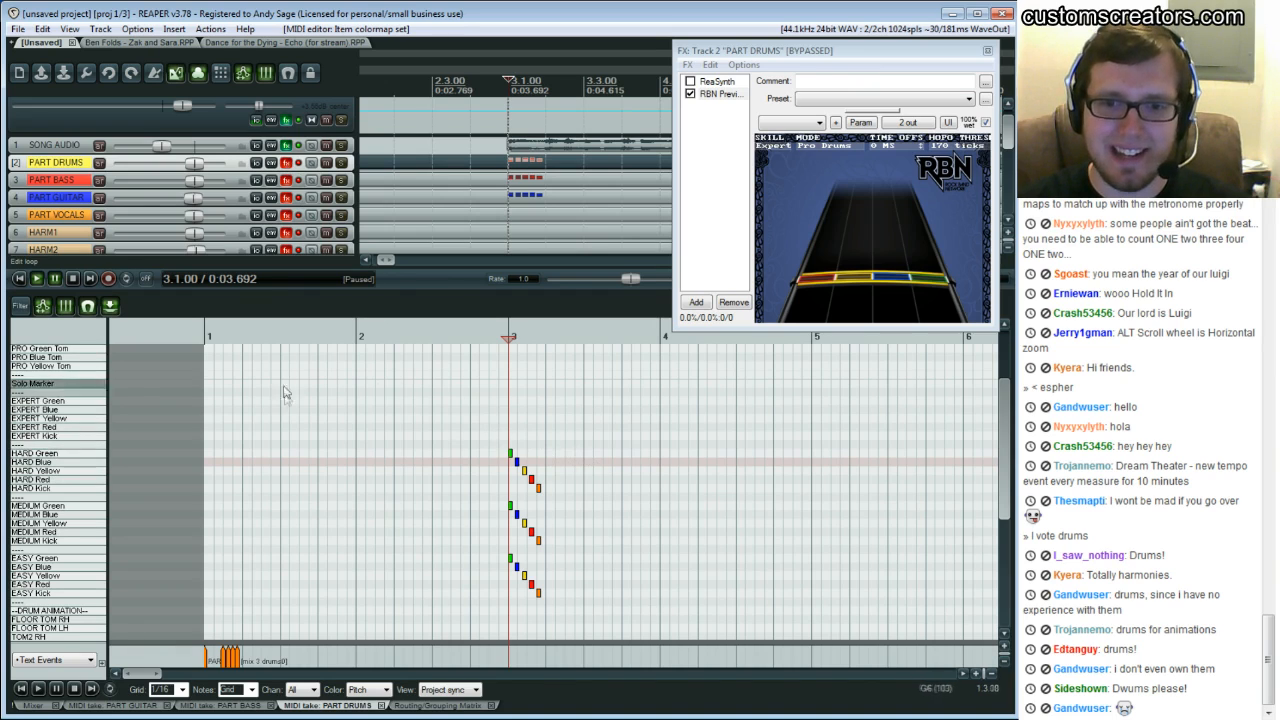
{"action": "left_click", "coordinate": [215, 162]}
{"action": "left_click", "coordinate": [288, 169]}
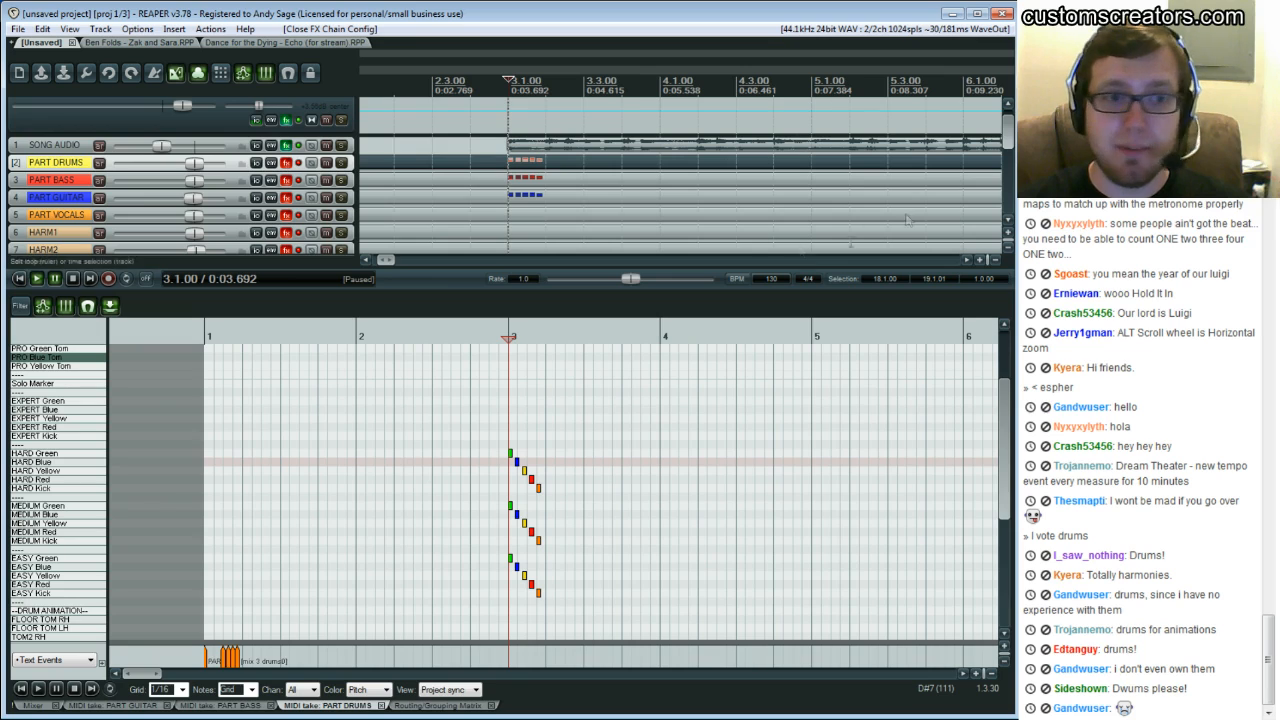
{"action": "left_click", "coordinate": [287, 163]}
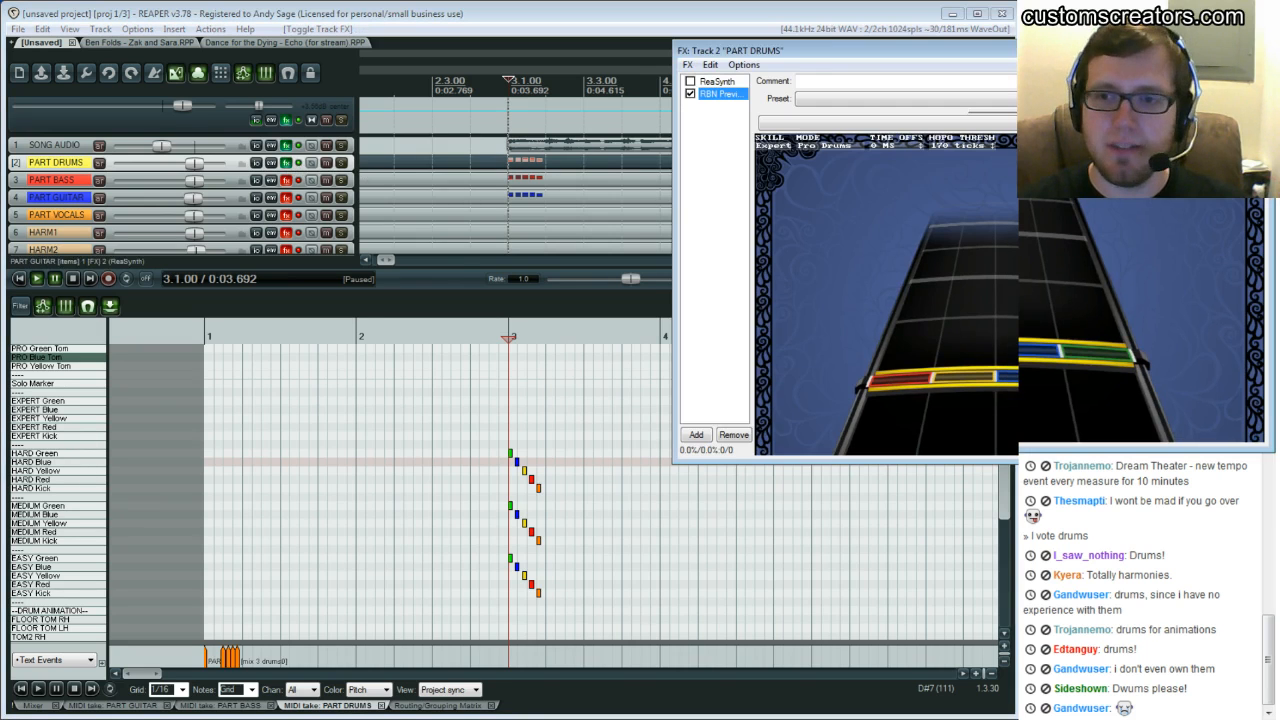
Resize and reposition the RBN Preview window into a small panel beside the MIDI editor
{"action": "left_click_drag", "start_coordinate": [850, 50], "coordinate": [599, 43]}
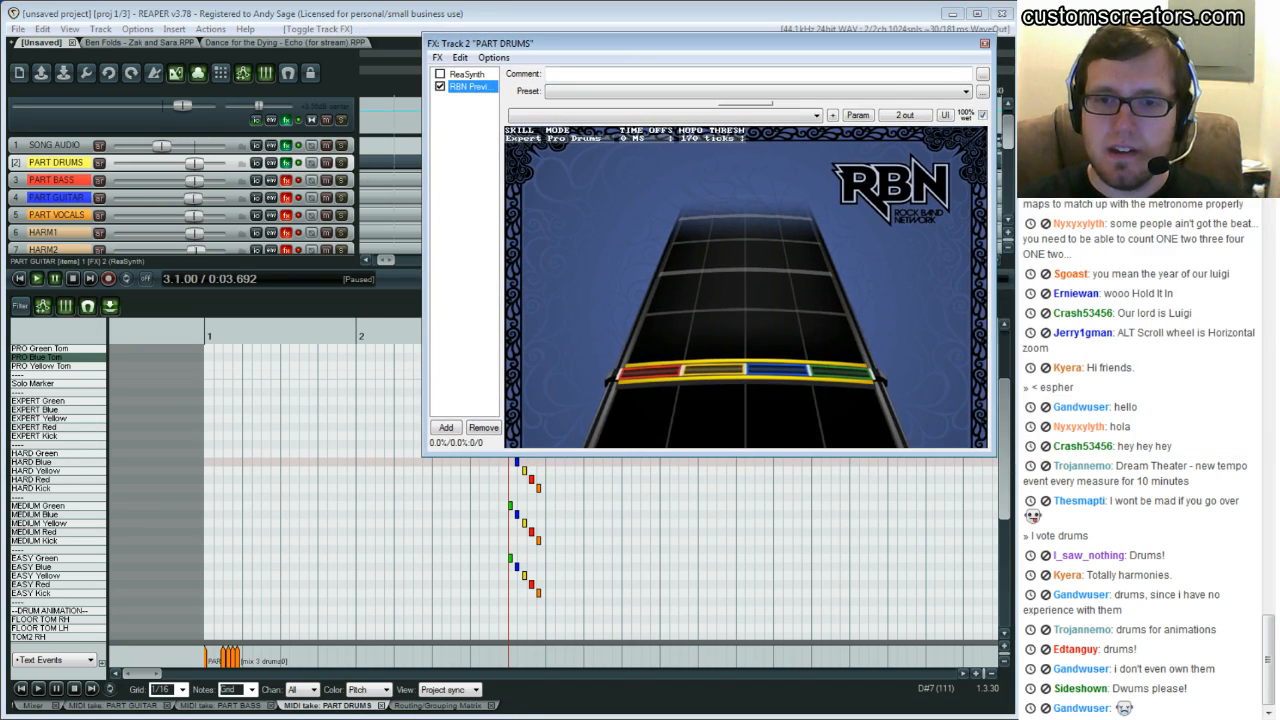
{"action": "left_click_drag", "start_coordinate": [422, 457], "coordinate": [699, 305]}
{"action": "mouse_move", "coordinate": [850, 43]}
{"action": "left_mouse_down"}
{"action": "mouse_move", "coordinate": [828, 63]}
{"action": "mouse_move", "coordinate": [840, 58]}
{"action": "left_mouse_up"}
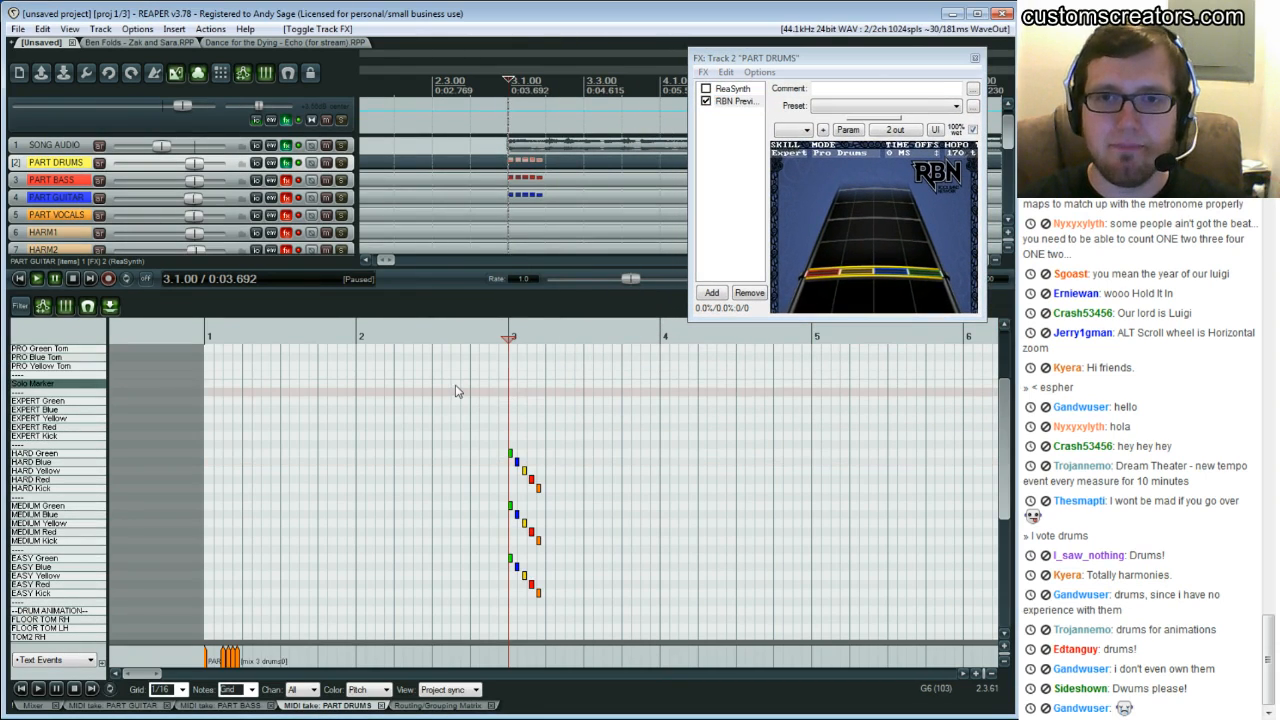
Play back the opening bars of the drum chart while watching the RBN preview highway
{"action": "left_click", "coordinate": [452, 383]}
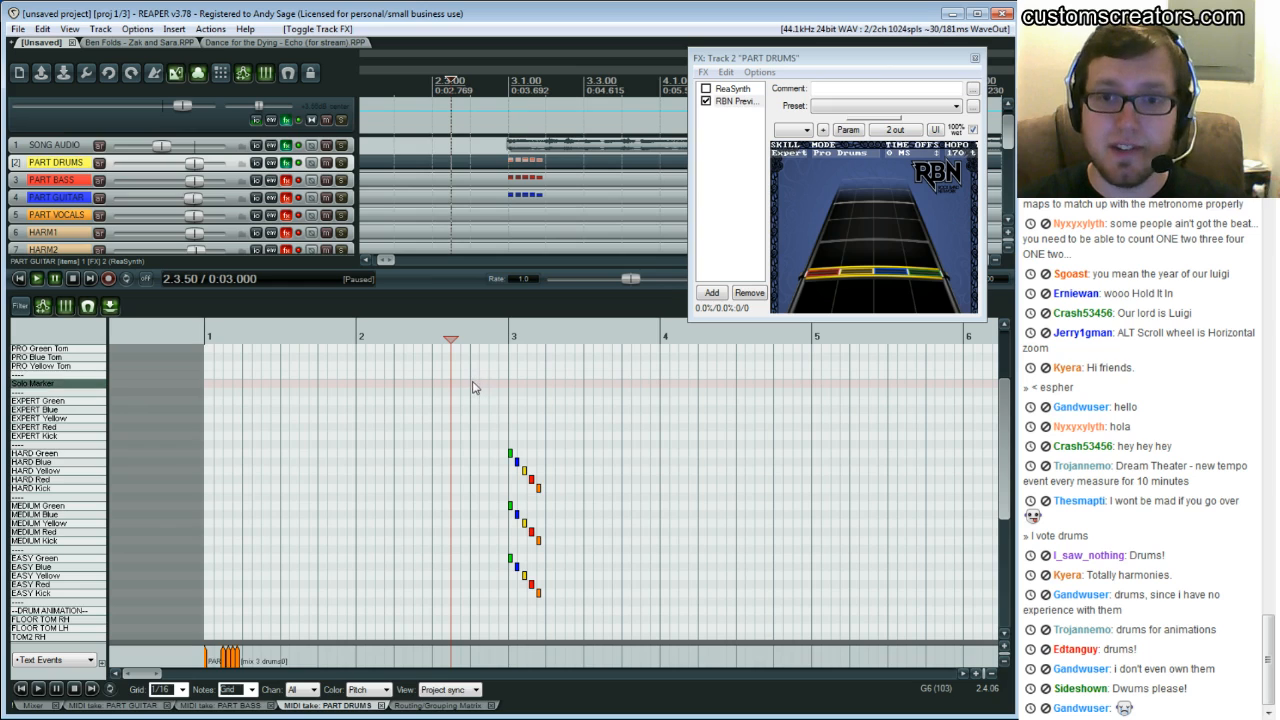
{"action": "left_click", "coordinate": [394, 390]}
{"action": "key", "text": "space"}
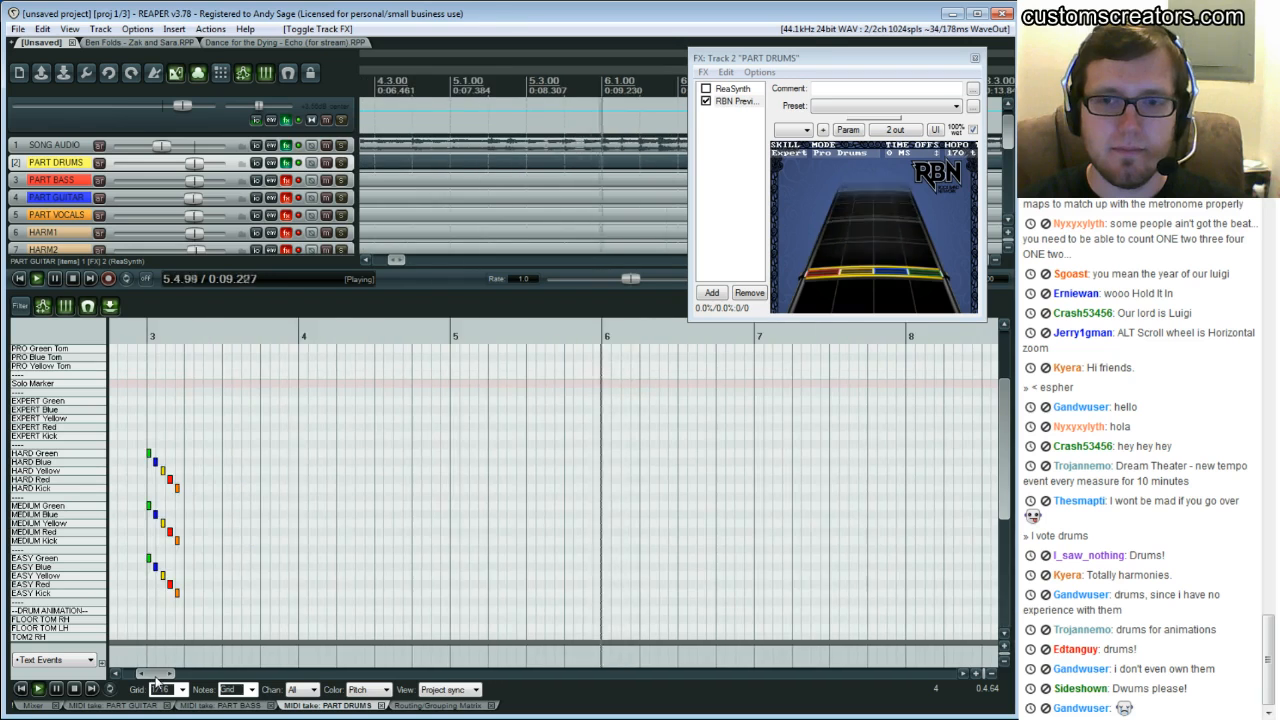
{"action": "key", "text": "space"}
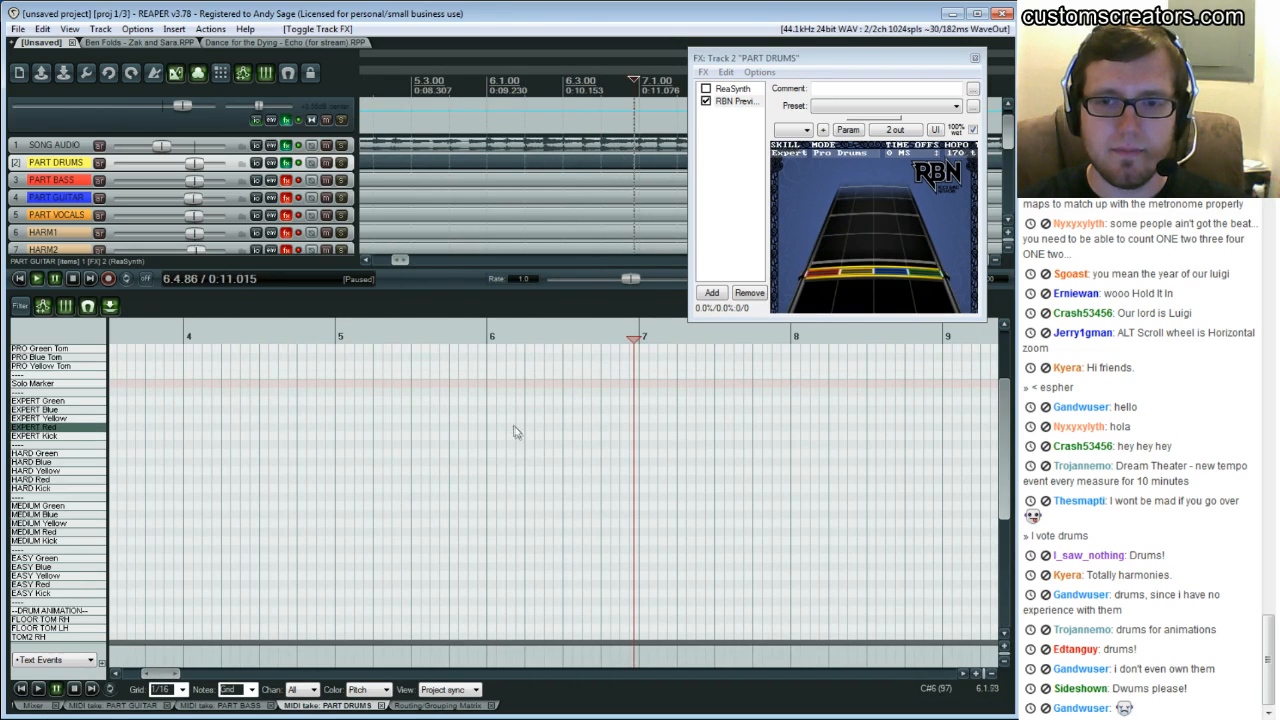
{"action": "left_click", "coordinate": [490, 358]}
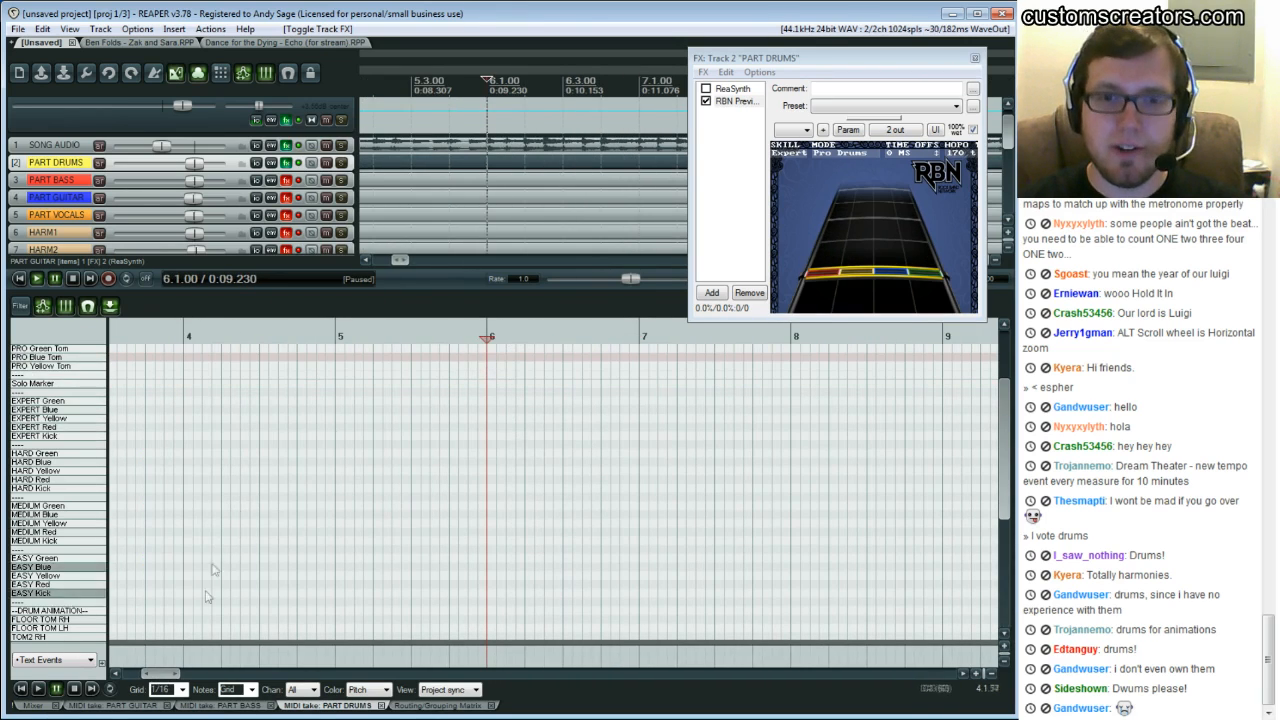
{"action": "left_click_drag", "start_coordinate": [157, 674], "coordinate": [148, 674]}
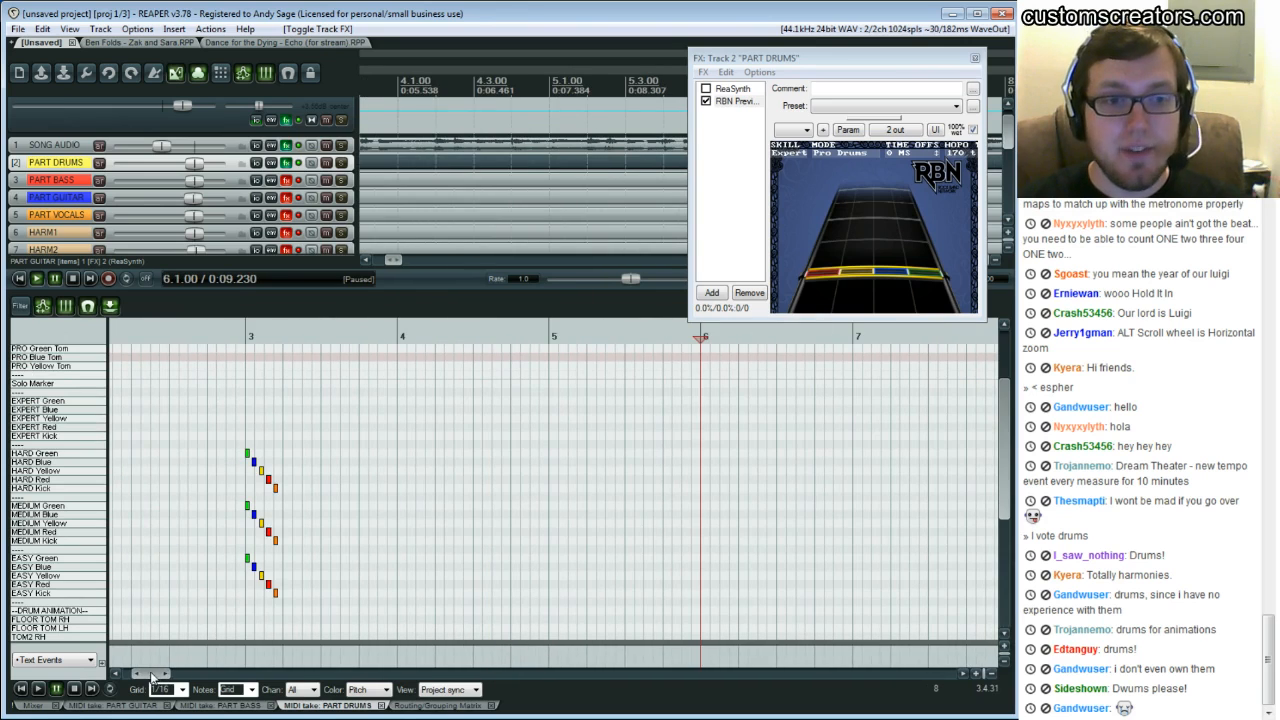
{"action": "left_click", "coordinate": [256, 396]}
{"action": "key", "text": "space"}
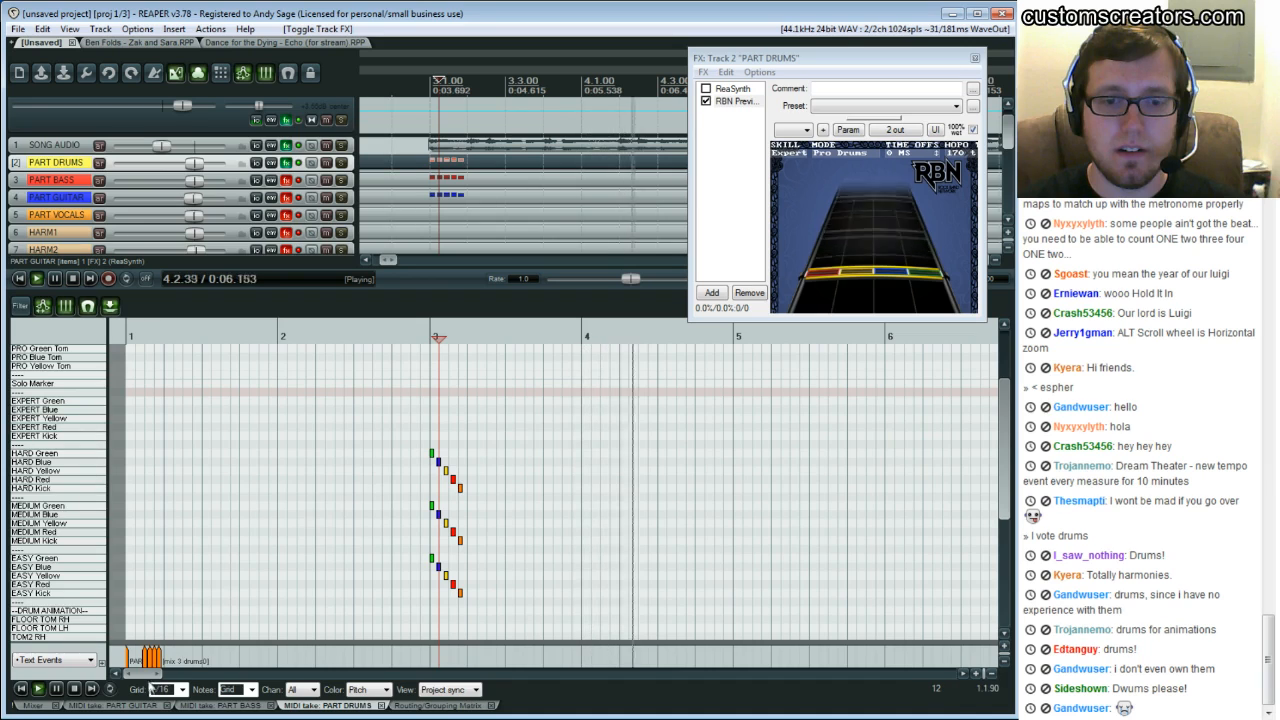
{"action": "key", "text": "space"}
Scroll the MIDI editor to bars 4 through 8 and play back that section
{"action": "left_click_drag", "start_coordinate": [140, 675], "coordinate": [151, 662]}
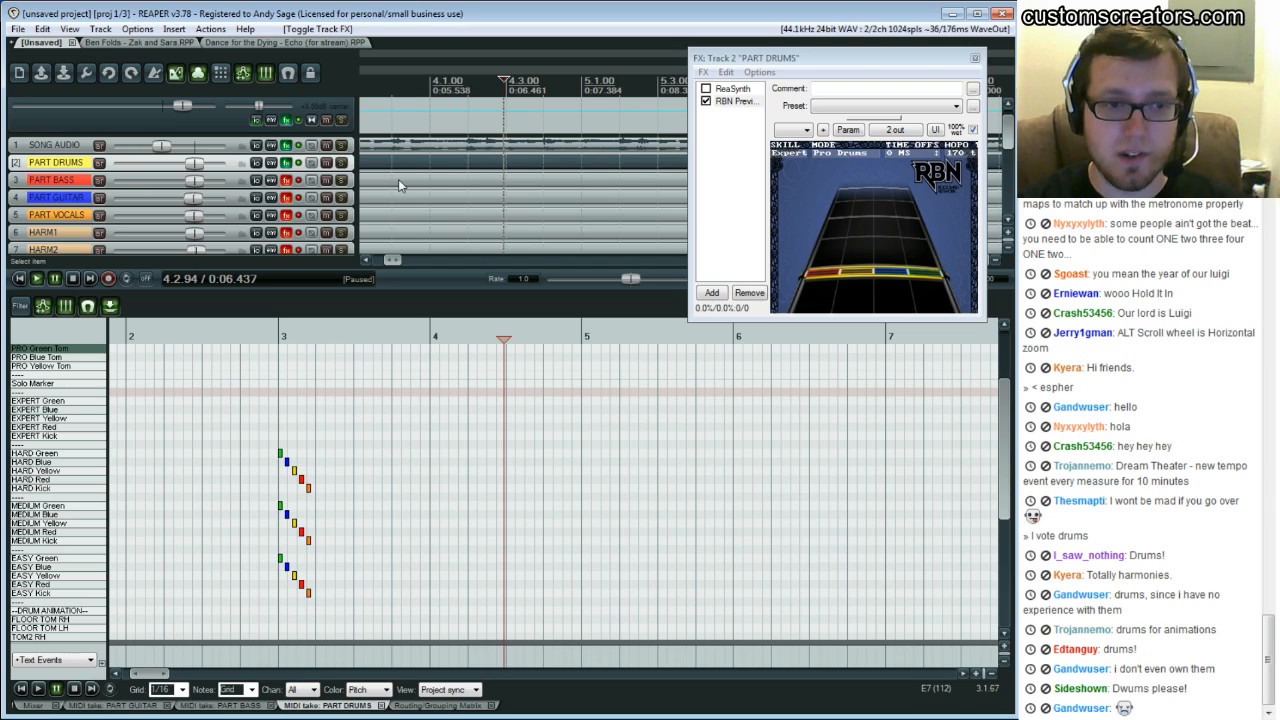
{"action": "key", "text": "space"}
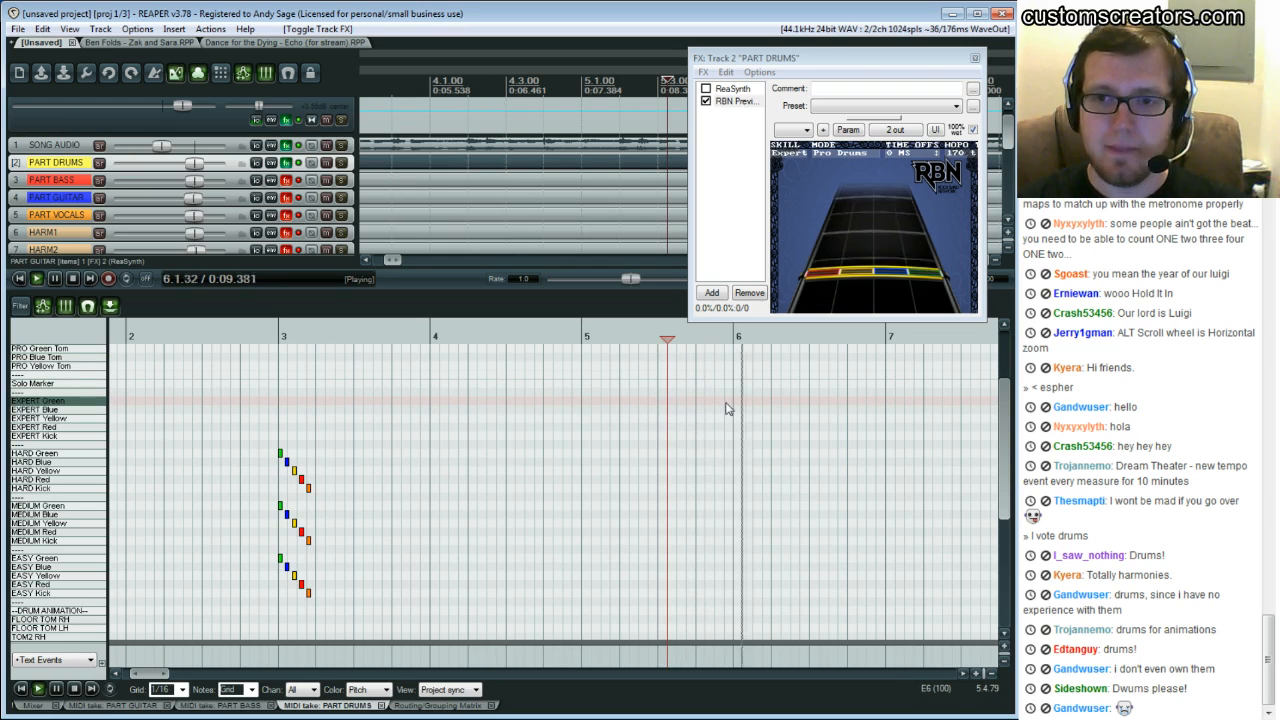
{"action": "key", "text": "space"}
{"action": "left_click_drag", "start_coordinate": [154, 676], "coordinate": [170, 678]}
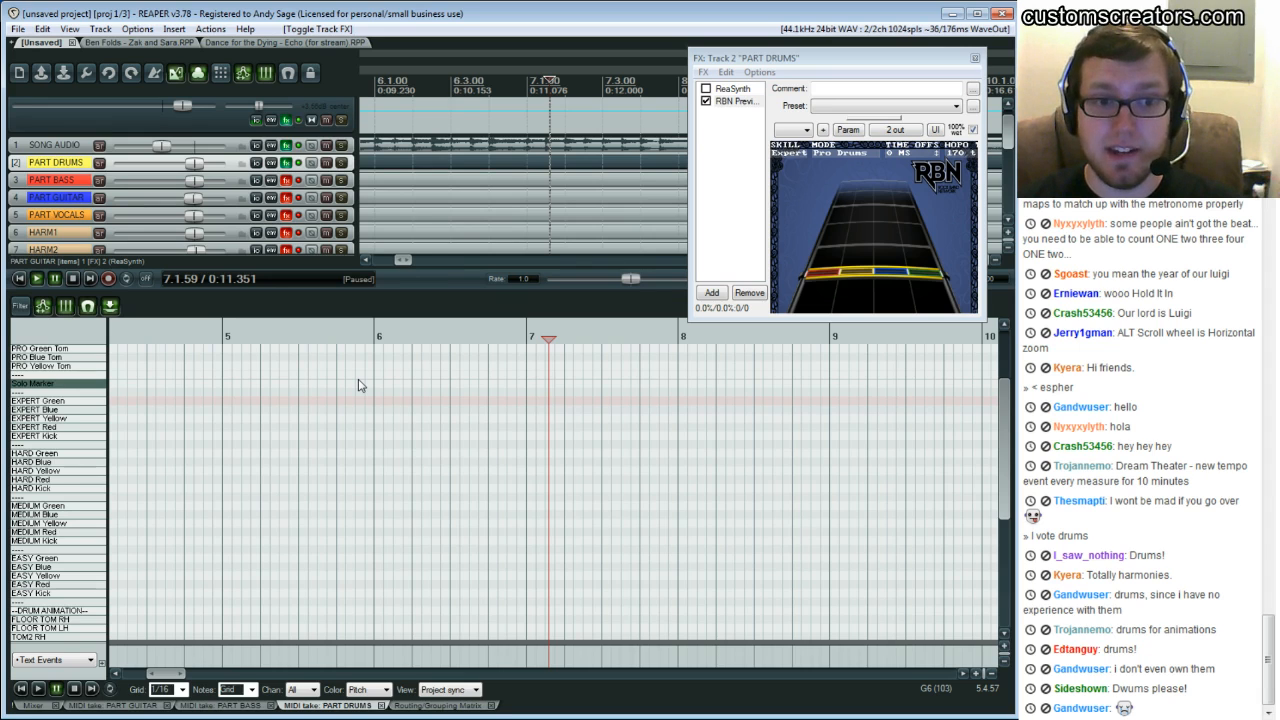
{"action": "left_click", "coordinate": [346, 391]}
{"action": "key", "text": "space"}
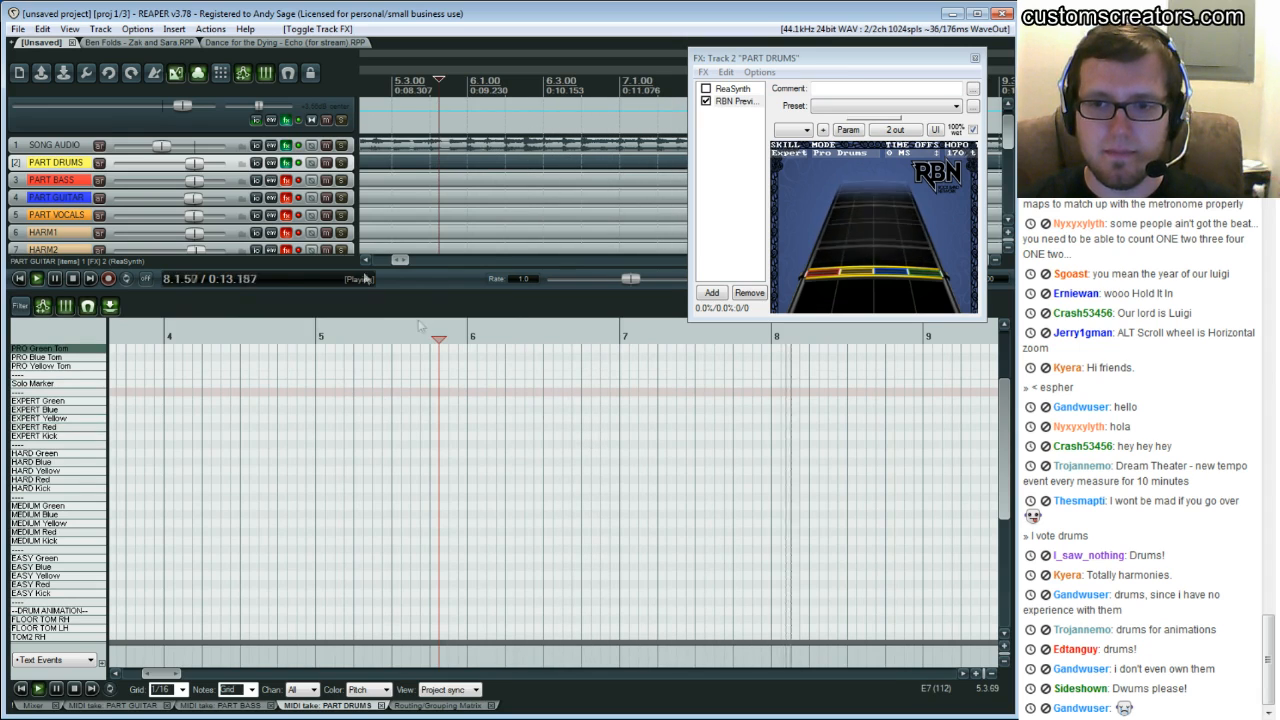
{"action": "key", "text": "ctrl+space"}
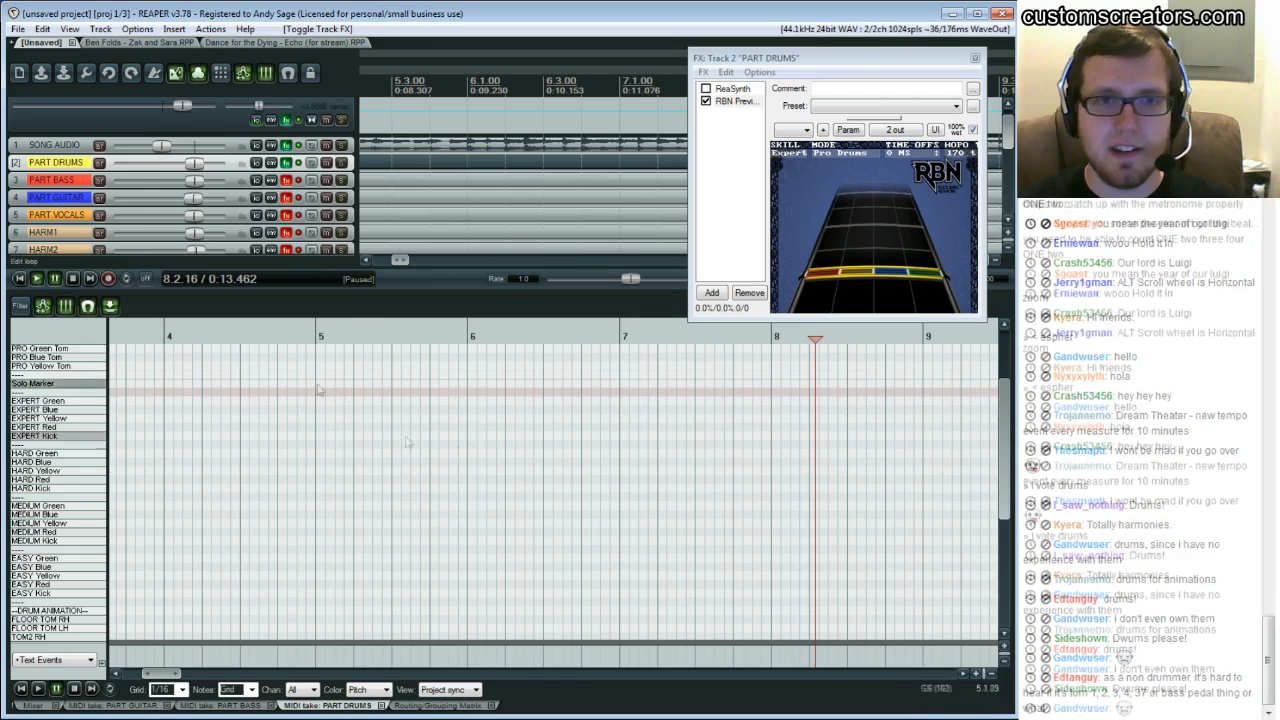
Repeatedly play the song from around bar 5 to listen to the drums leading into bar 6
{"action": "left_click", "coordinate": [476, 197]}
{"action": "scroll", "coordinate": [476, 197], "scroll_direction": "up", "scroll_amount": 1}
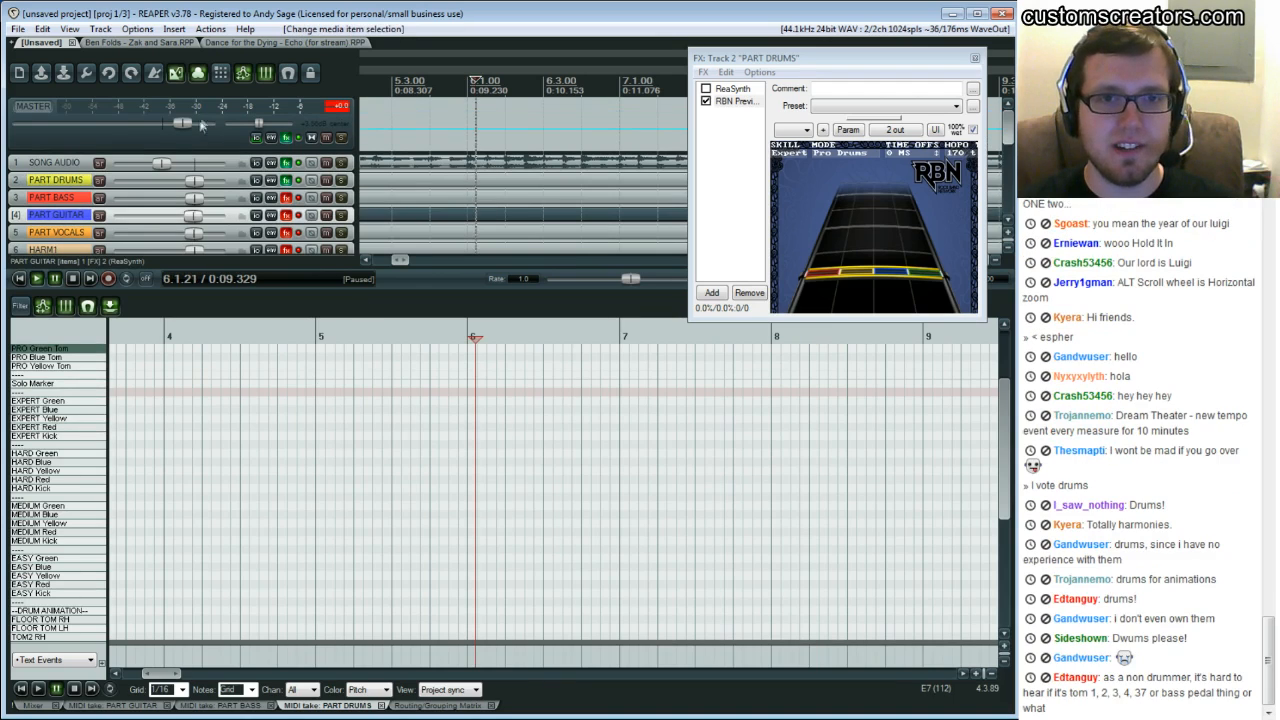
{"action": "left_click", "coordinate": [421, 411]}
{"action": "key", "text": "space"}
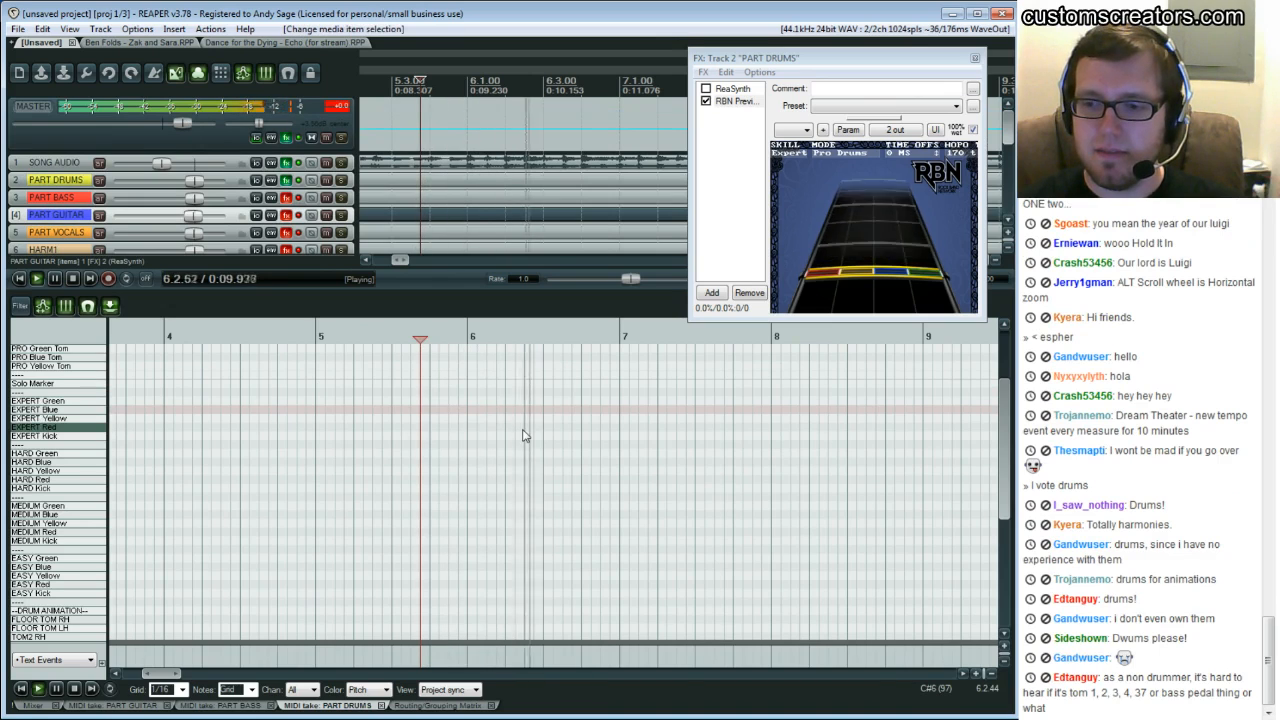
{"action": "key", "text": "space"}
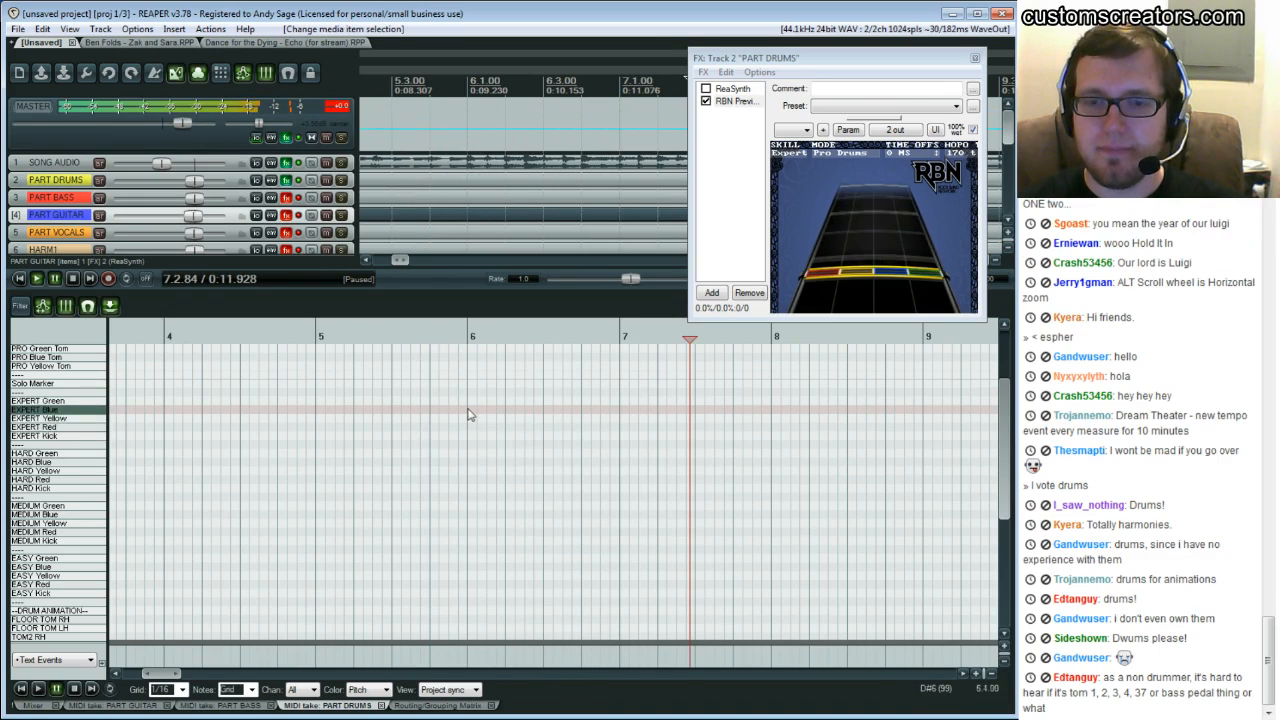
{"action": "left_click", "coordinate": [380, 393]}
{"action": "key", "text": "space"}
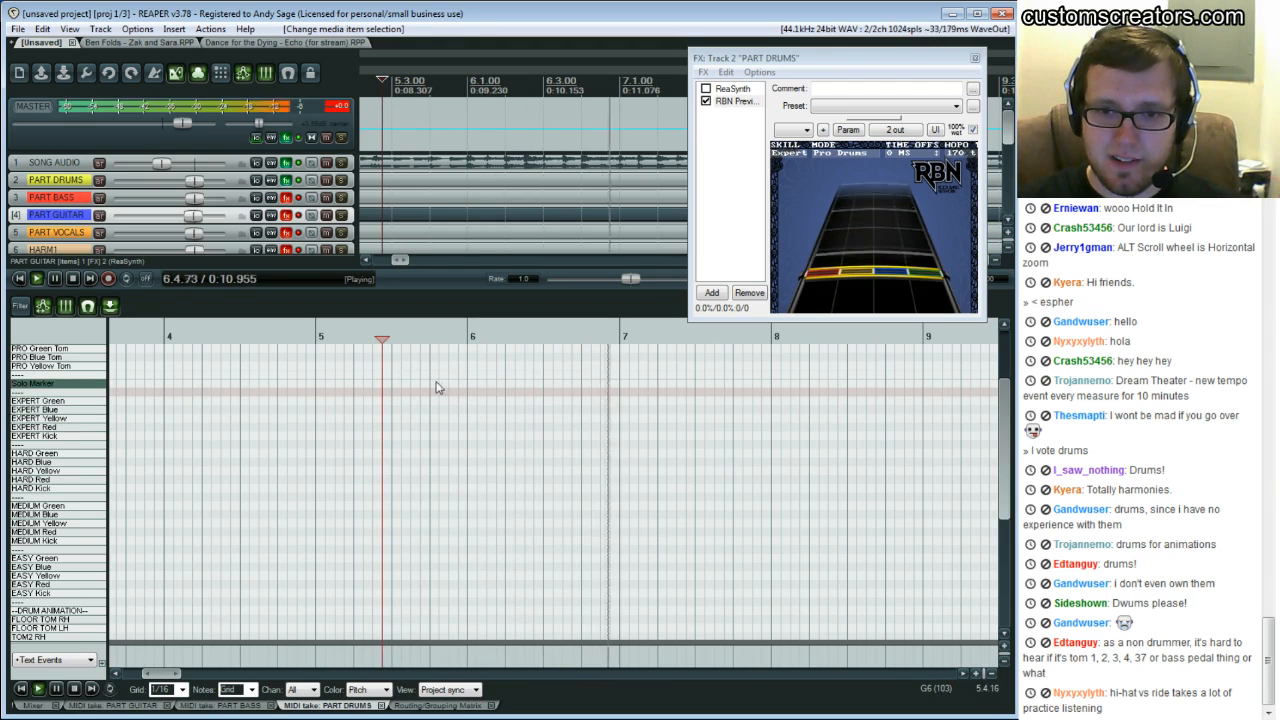
{"action": "left_click", "coordinate": [437, 387]}
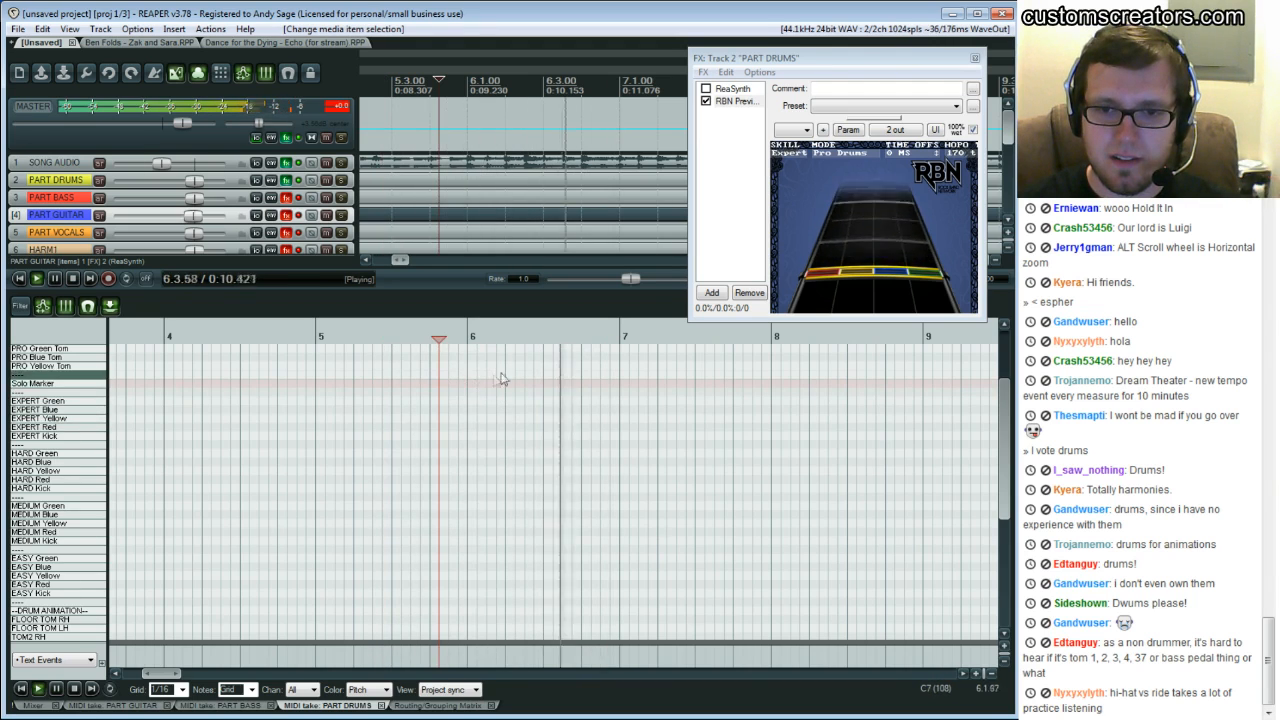
{"action": "key", "text": "ctrl+space"}
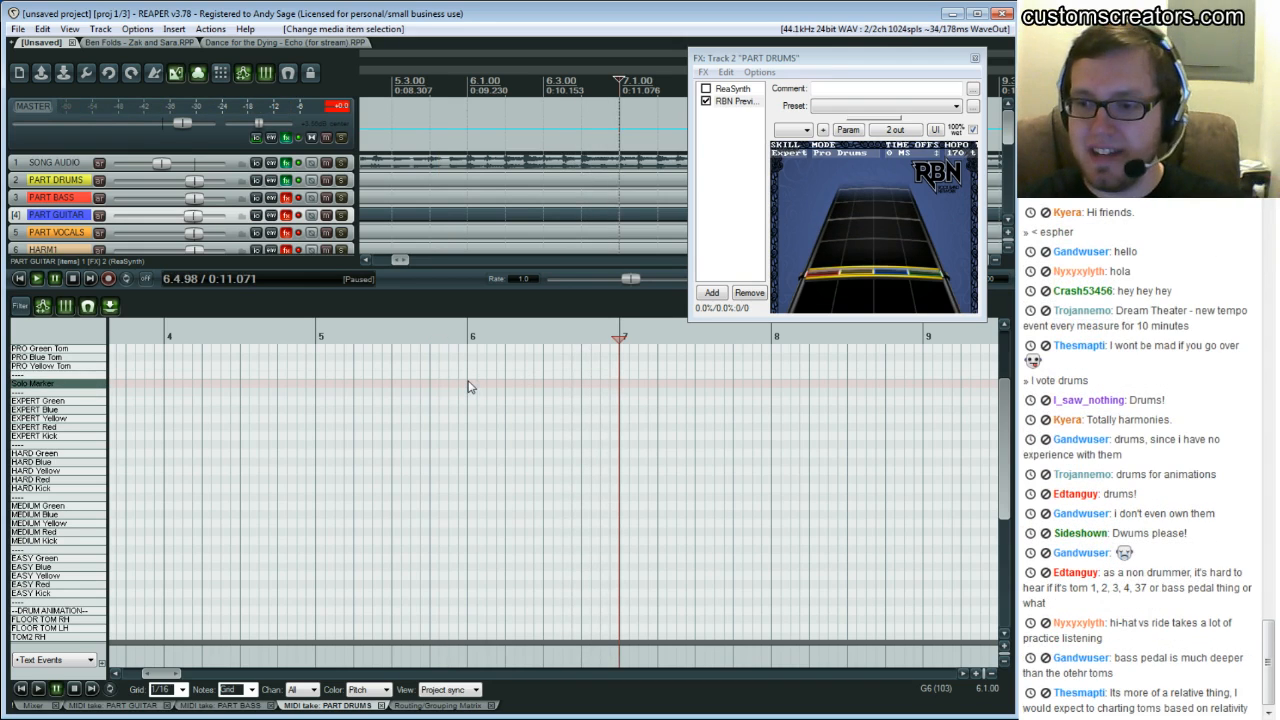
{"action": "left_click", "coordinate": [438, 376]}
{"action": "key", "text": "space"}
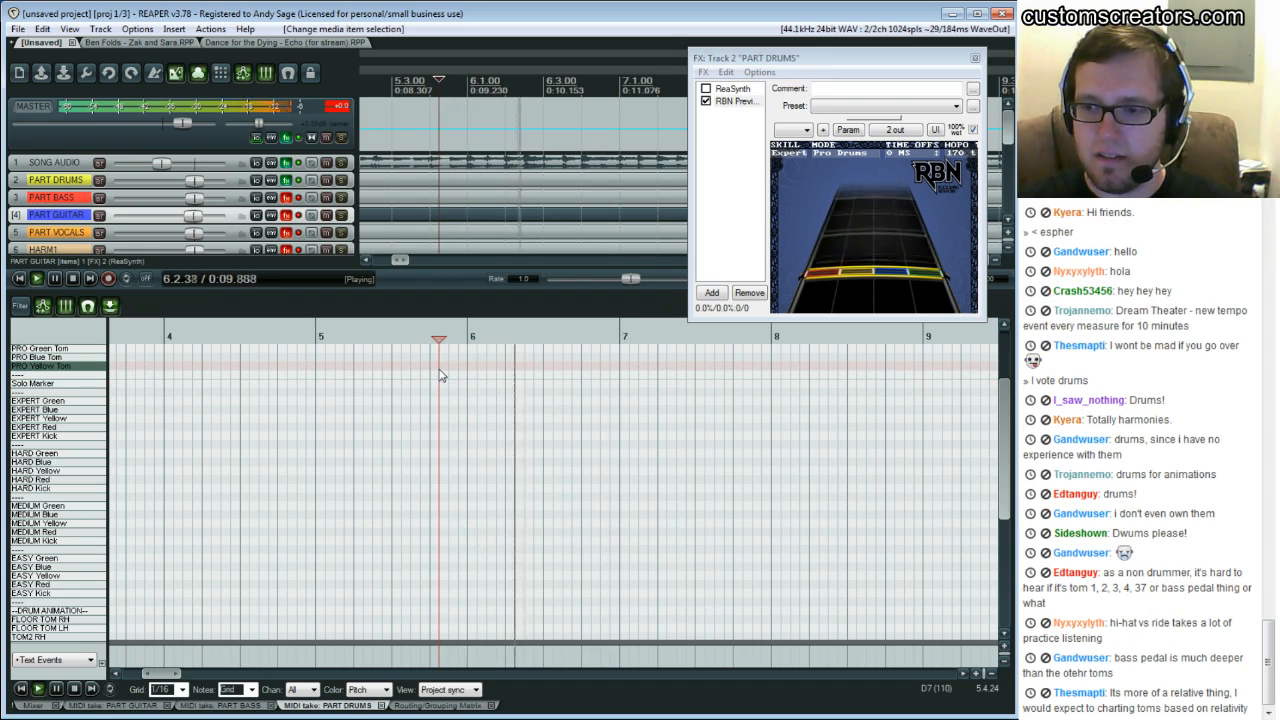
{"action": "key", "text": "ctrl+space"}
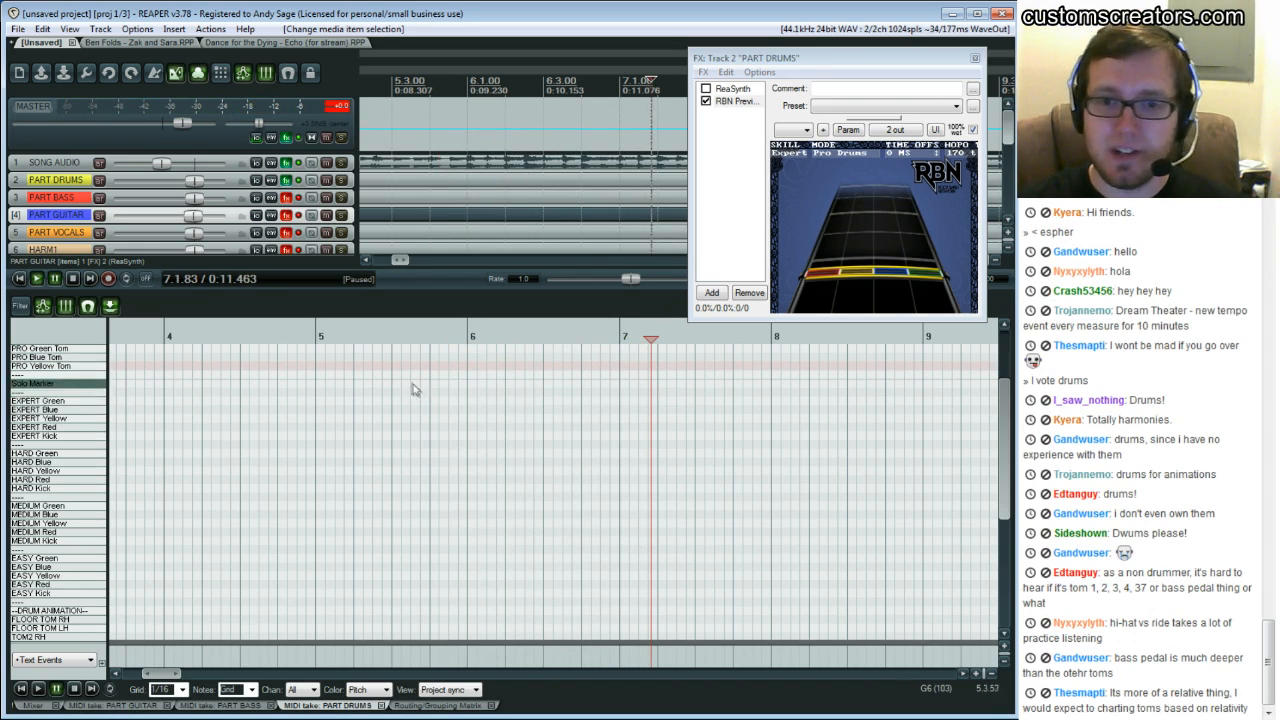
{"action": "mouse_move", "coordinate": [468, 442]}
{"action": "left_mouse_down"}
{"action": "mouse_move", "coordinate": [583, 444]}
{"action": "mouse_move", "coordinate": [556, 446]}
{"action": "left_mouse_up"}
{"action": "left_click", "coordinate": [524, 455]}
{"action": "left_click", "coordinate": [518, 437]}
{"action": "key", "text": "Delete"}
Place four EXPERT Kick notes on each beat of bar 6
{"action": "left_click", "coordinate": [467, 429]}
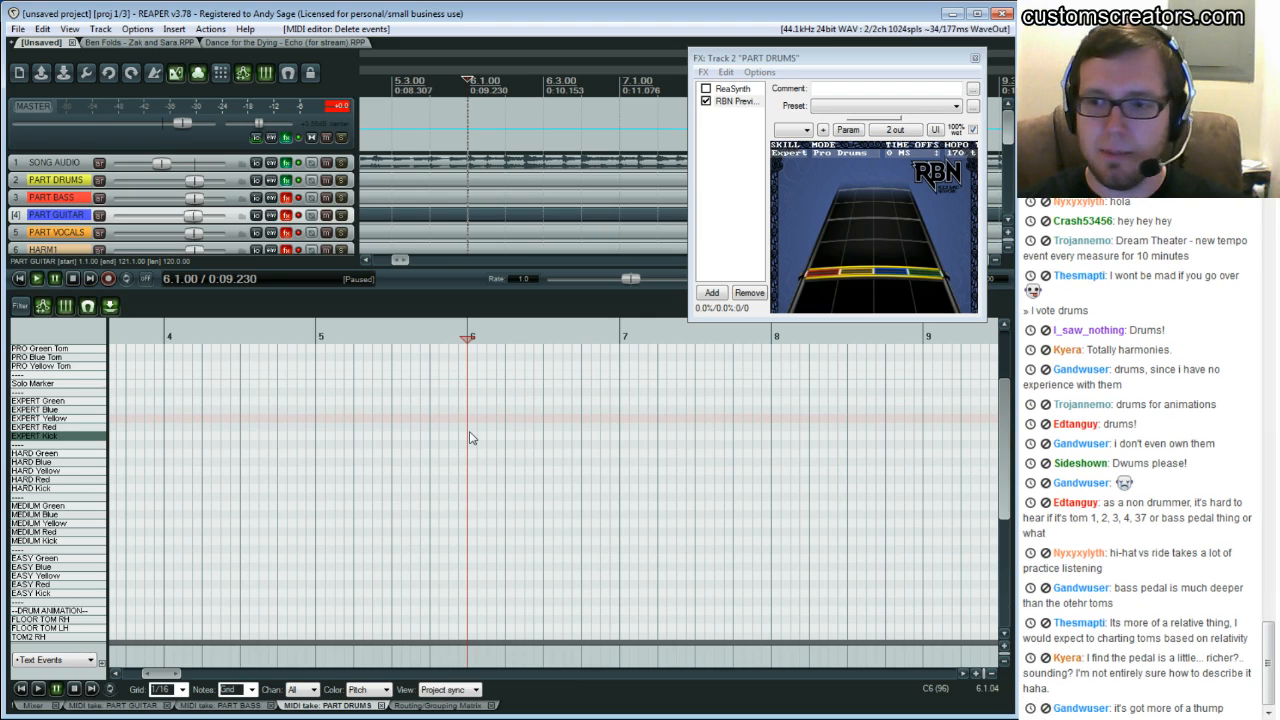
{"action": "left_click", "coordinate": [509, 437]}
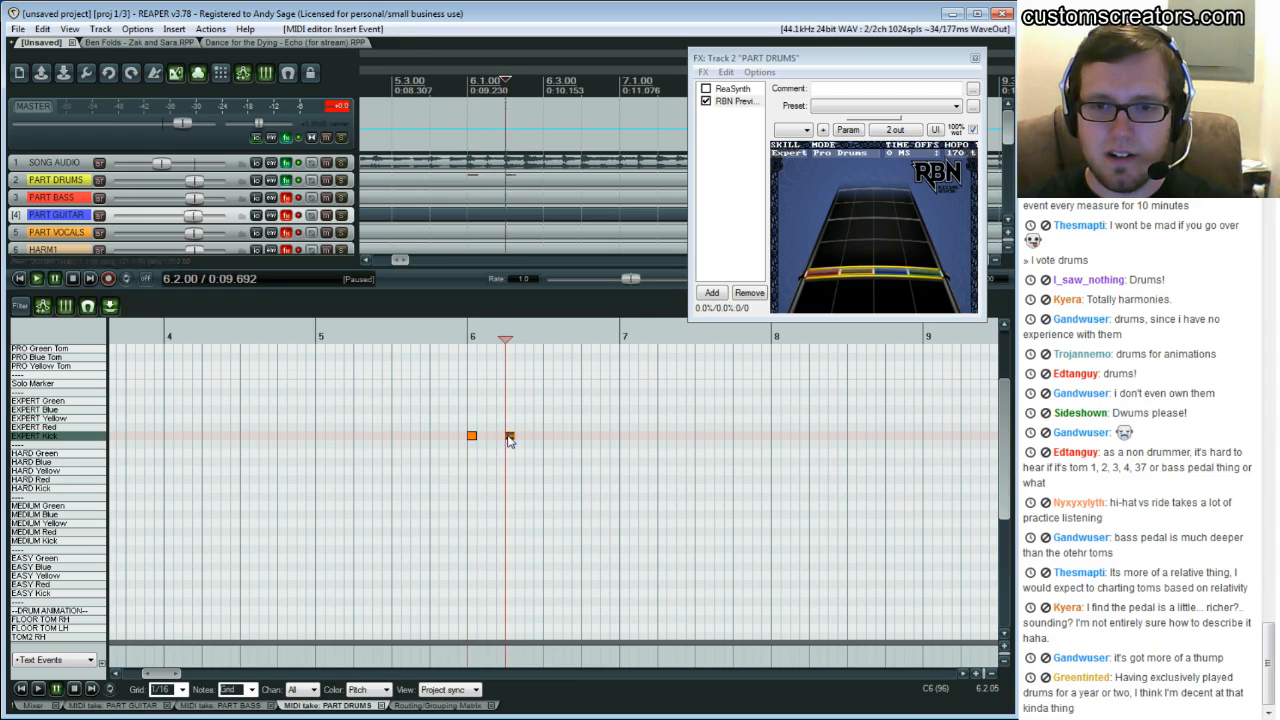
{"action": "left_click", "coordinate": [547, 437]}
{"action": "left_click", "coordinate": [586, 437]}
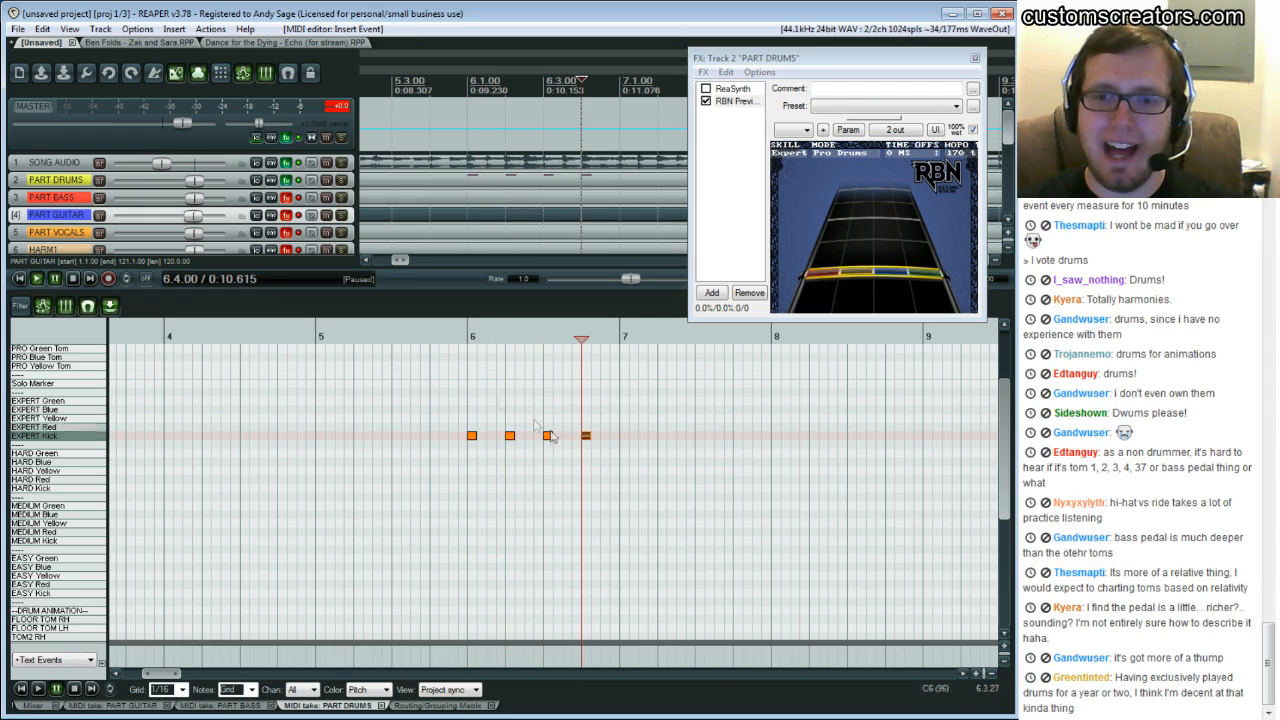
Replay the lead-in to bar 6, then delete the four EXPERT Kick notes in bar 6
{"action": "left_click", "coordinate": [449, 409]}
{"action": "key", "text": "space"}
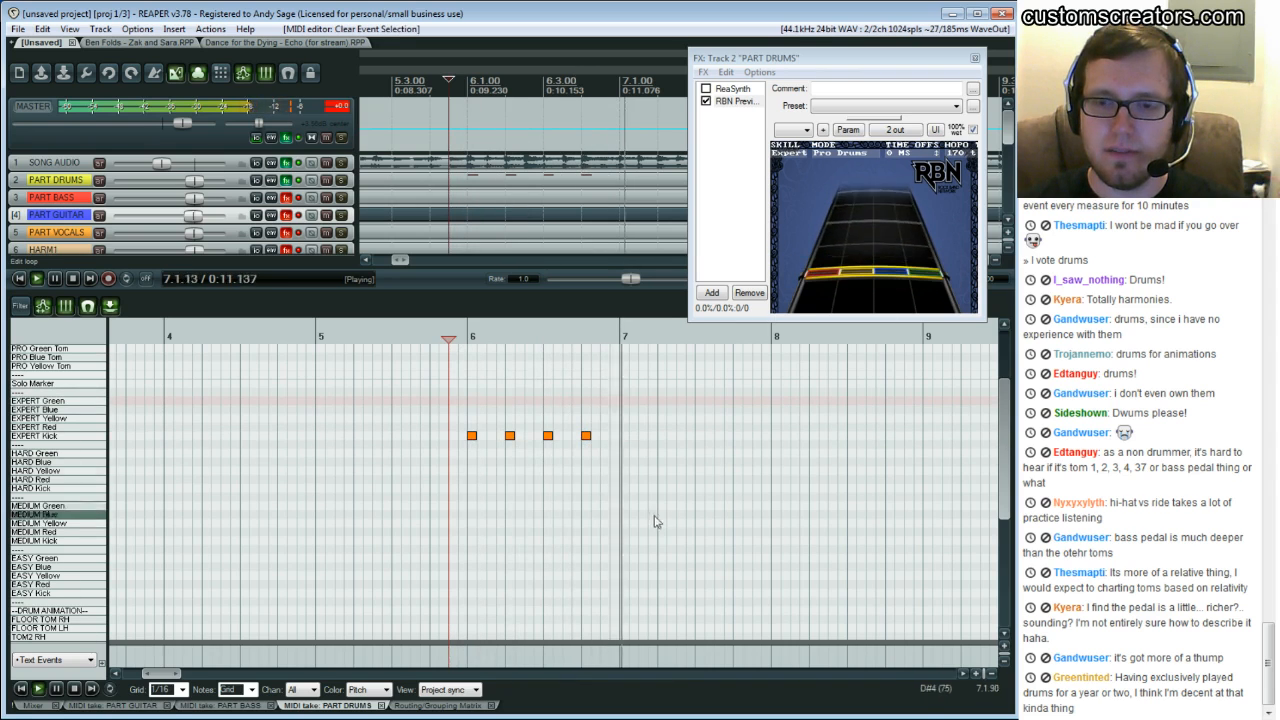
{"action": "key", "text": "space"}
{"action": "left_click_drag", "start_coordinate": [628, 402], "coordinate": [424, 476]}
{"action": "key", "text": "Delete"}
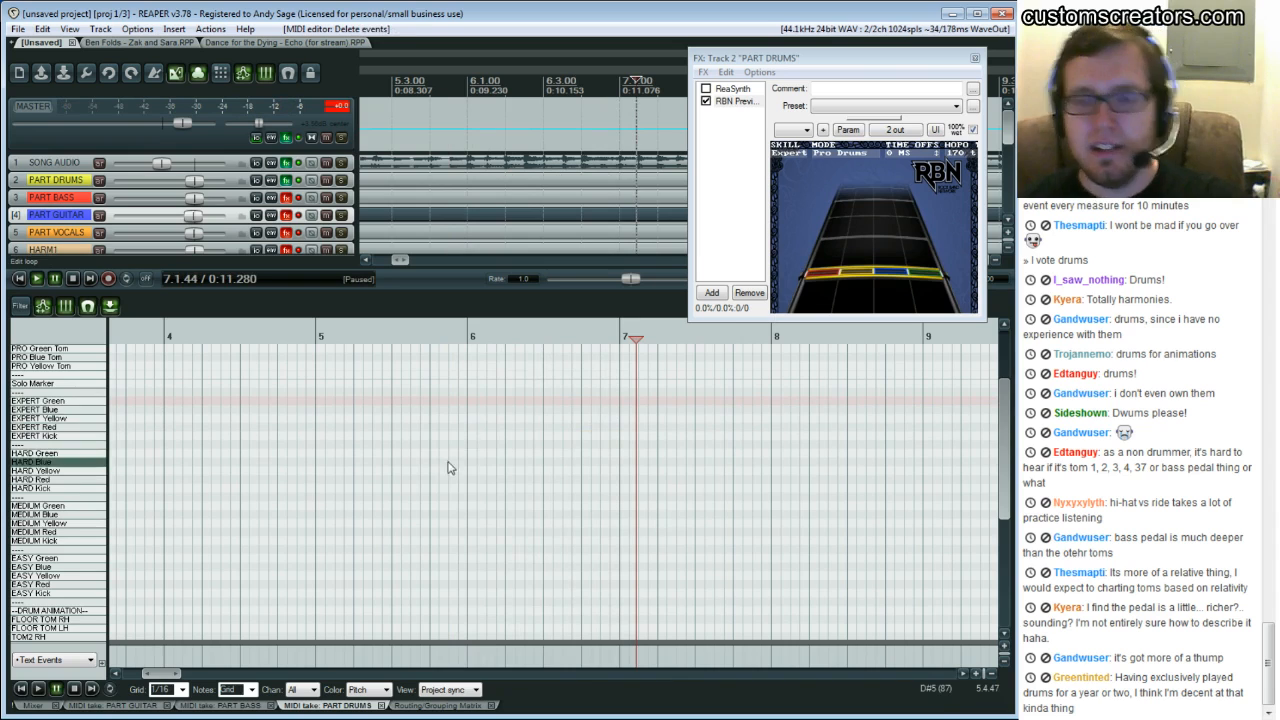
Repeatedly play back the passage from bar 5 into bar 6 to listen to the drums
{"action": "left_click", "coordinate": [440, 402]}
{"action": "key", "text": "space"}
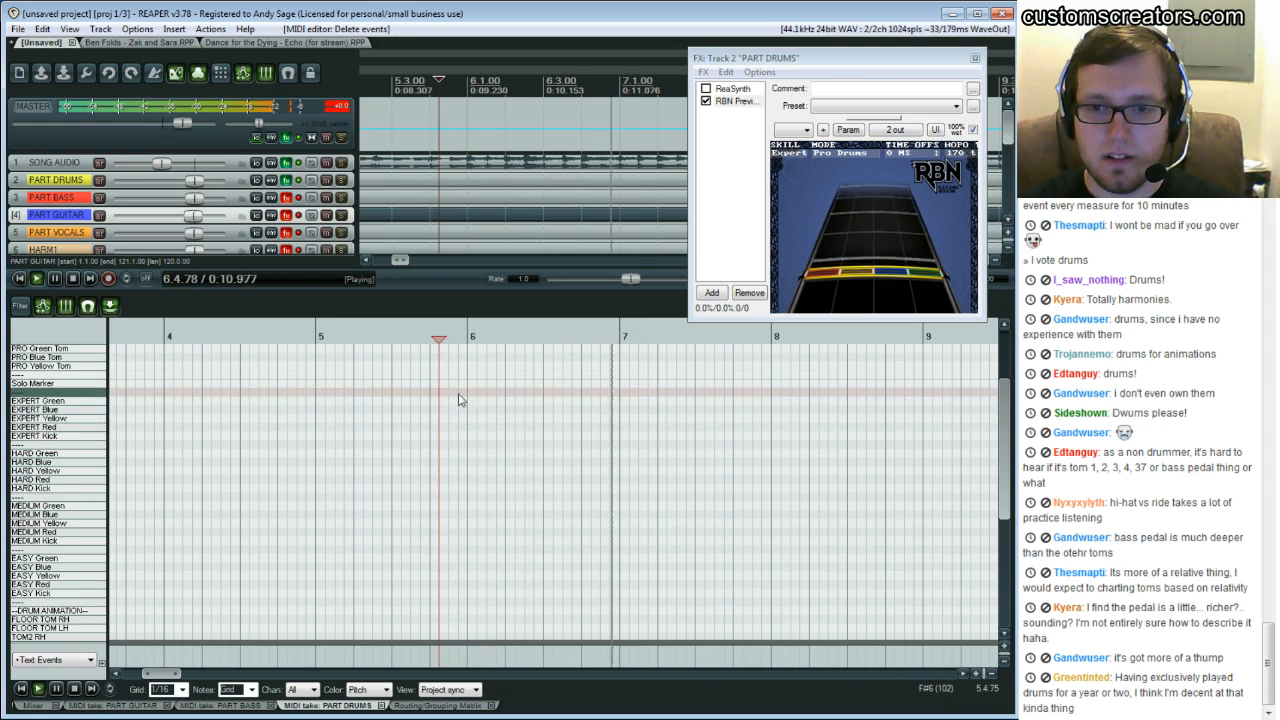
{"action": "left_click", "coordinate": [460, 393]}
{"action": "key", "text": "space"}
{"action": "key", "text": "space"}
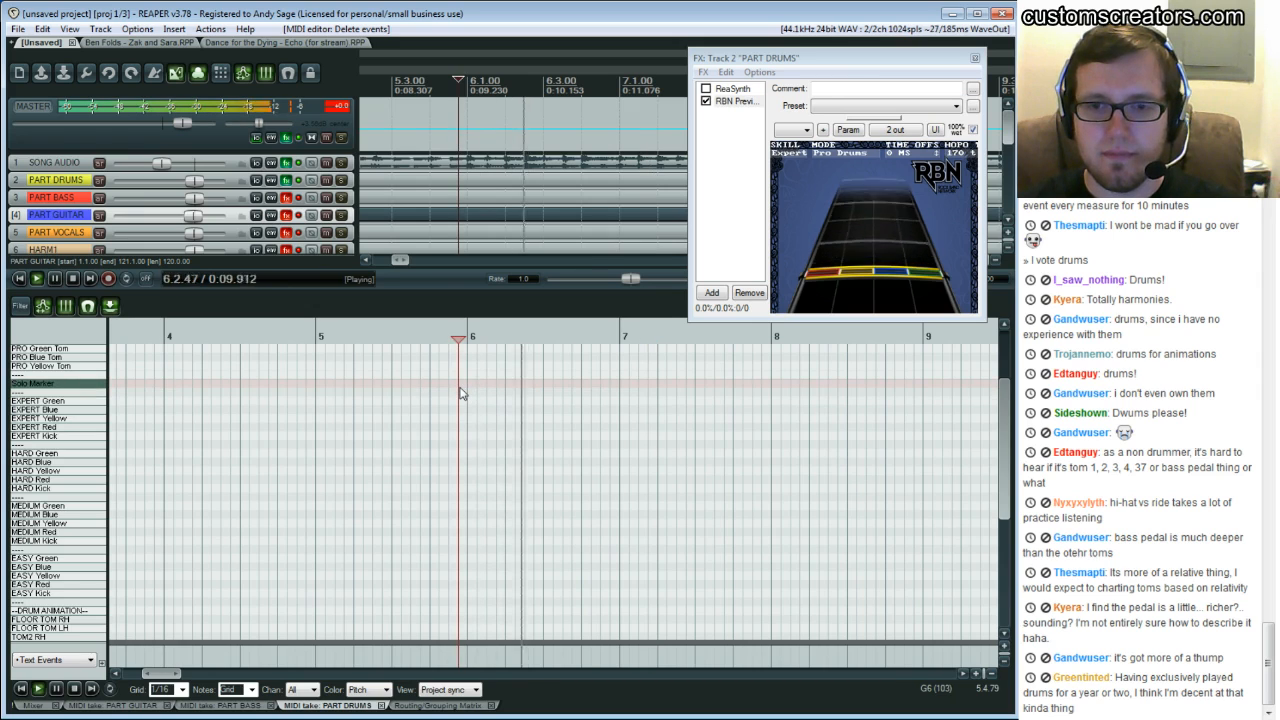
{"action": "key", "text": "space"}
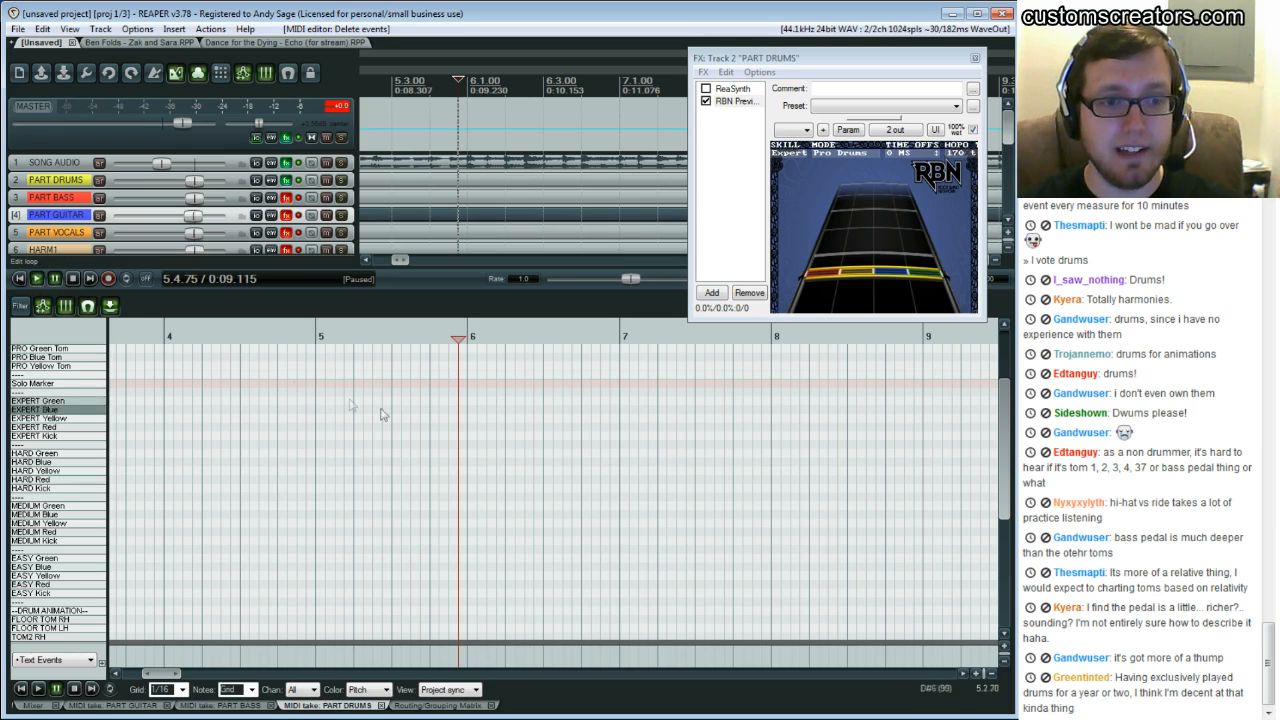
{"action": "left_click", "coordinate": [450, 408]}
{"action": "key", "text": "space"}
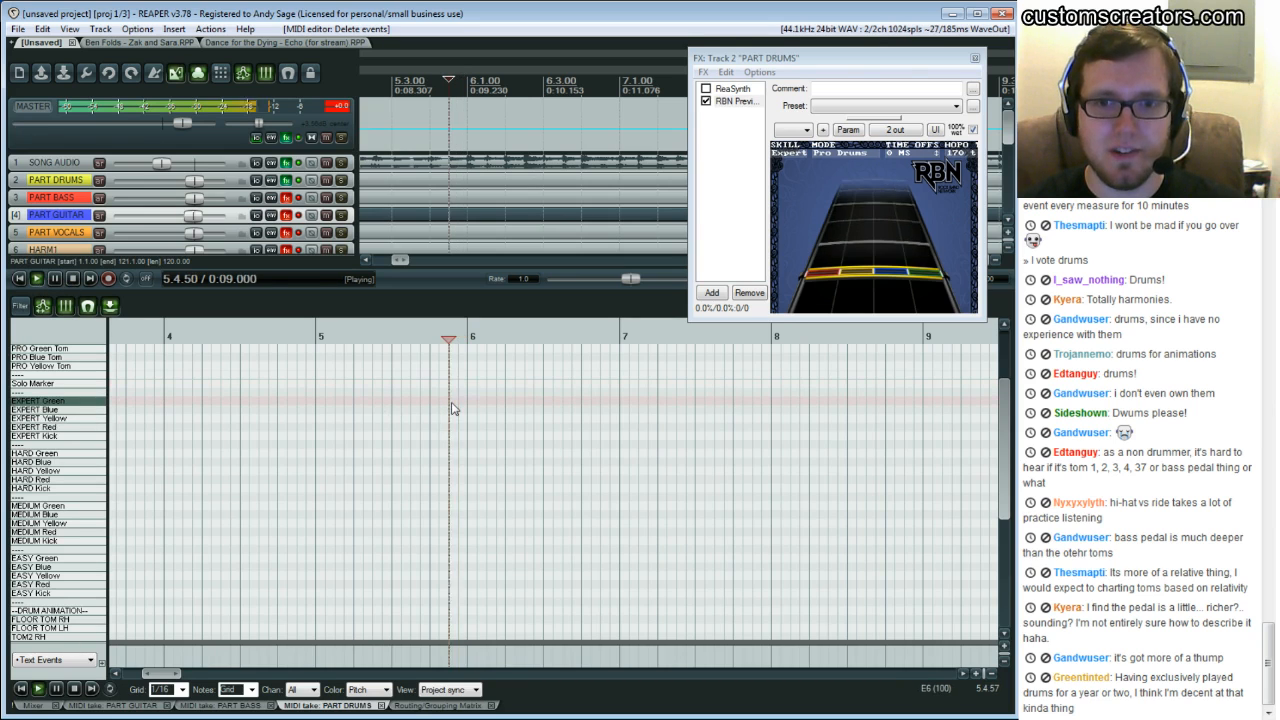
{"action": "key", "text": "space"}
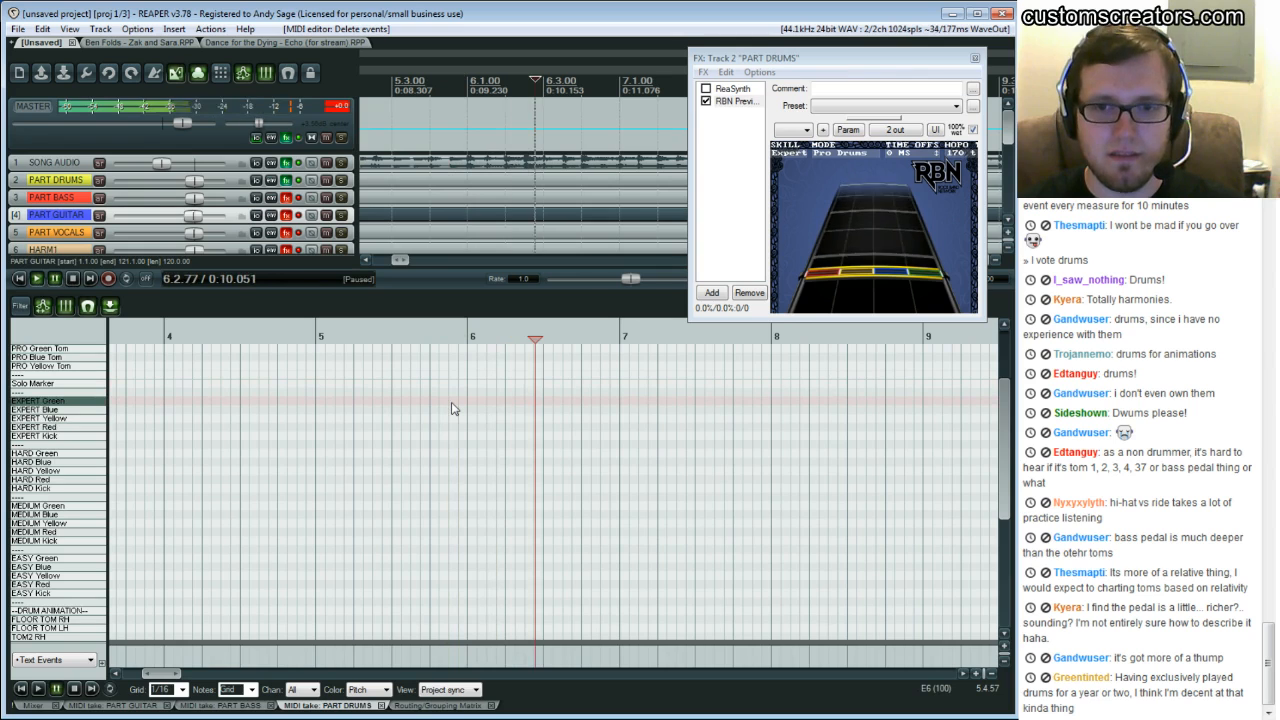
{"action": "left_click", "coordinate": [442, 405]}
{"action": "key", "text": "space"}
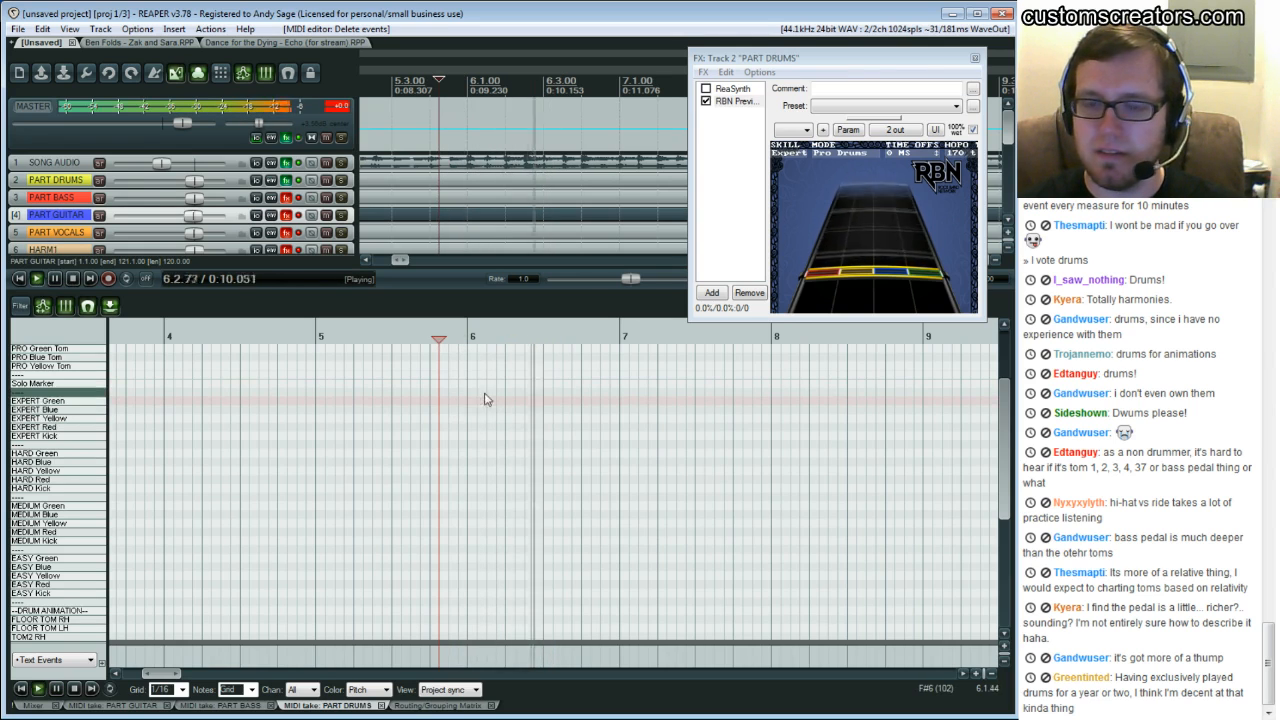
{"action": "left_click", "coordinate": [448, 404]}
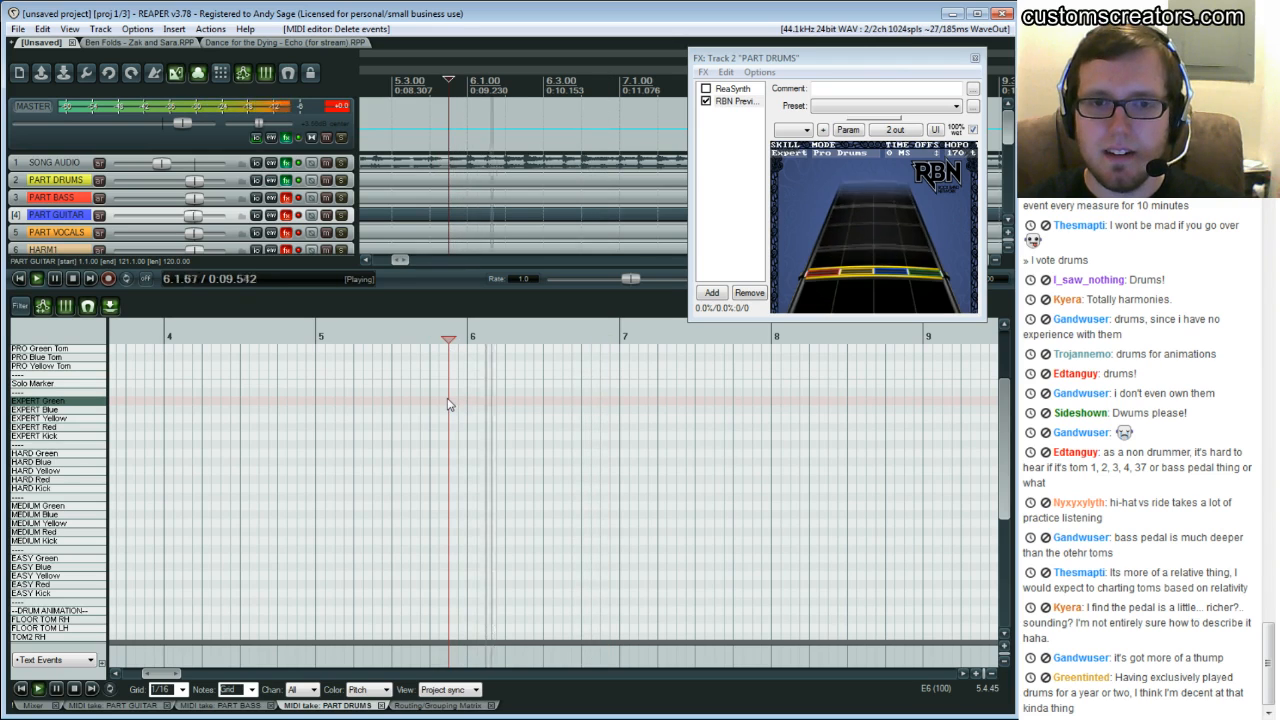
{"action": "left_click", "coordinate": [433, 403]}
{"action": "key", "text": "space"}
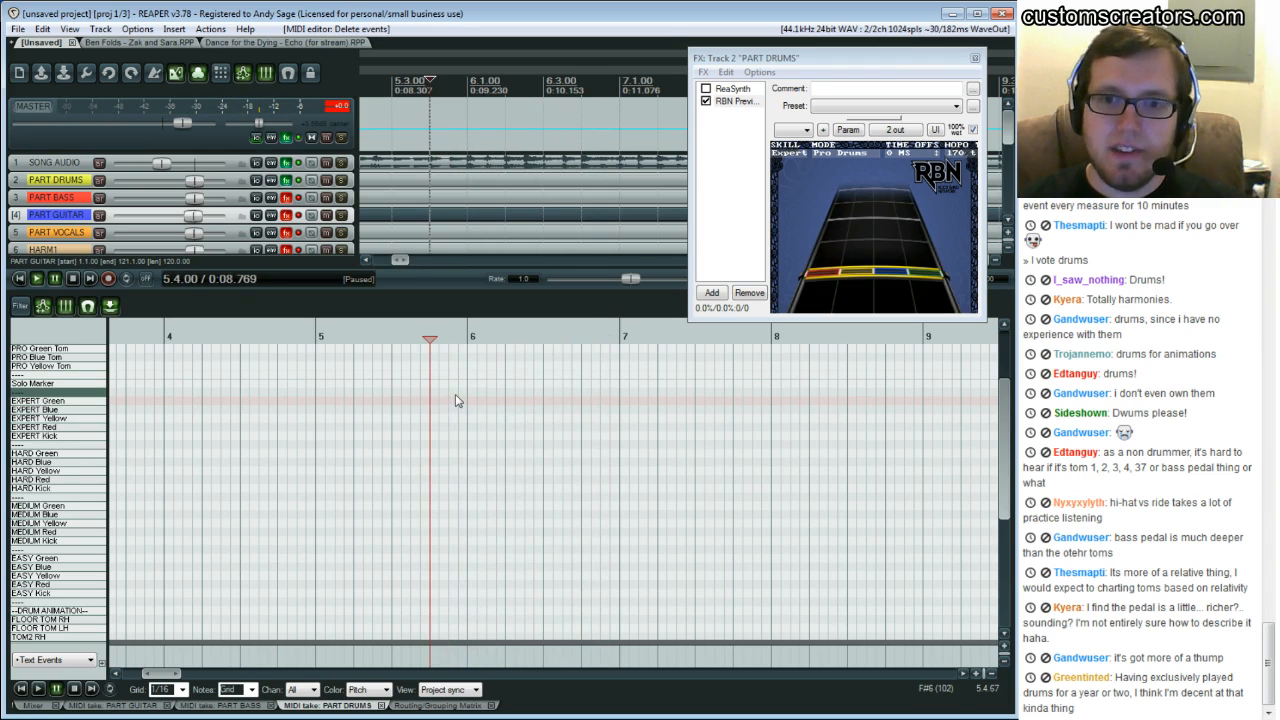
{"action": "key", "text": "space"}
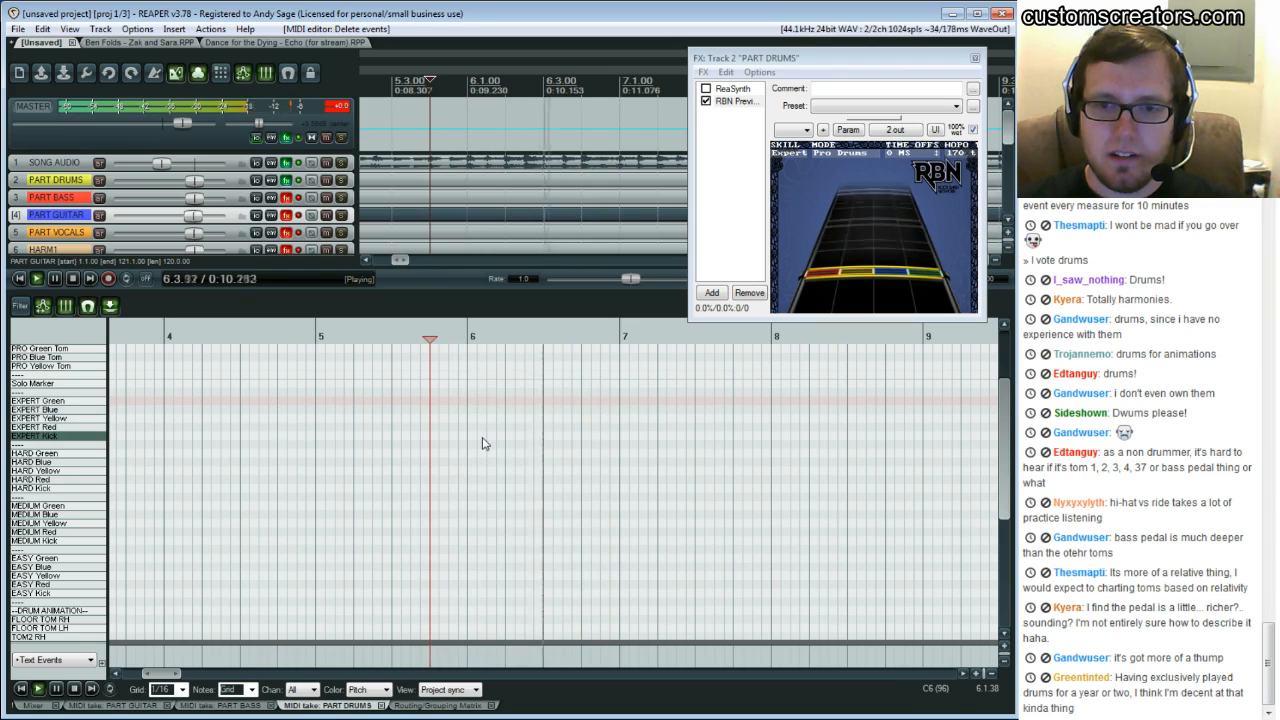
{"action": "key", "text": "space"}
Place an EXPERT Red note on the first beat of bar 6, checking it in playback
{"action": "left_click", "coordinate": [474, 405]}
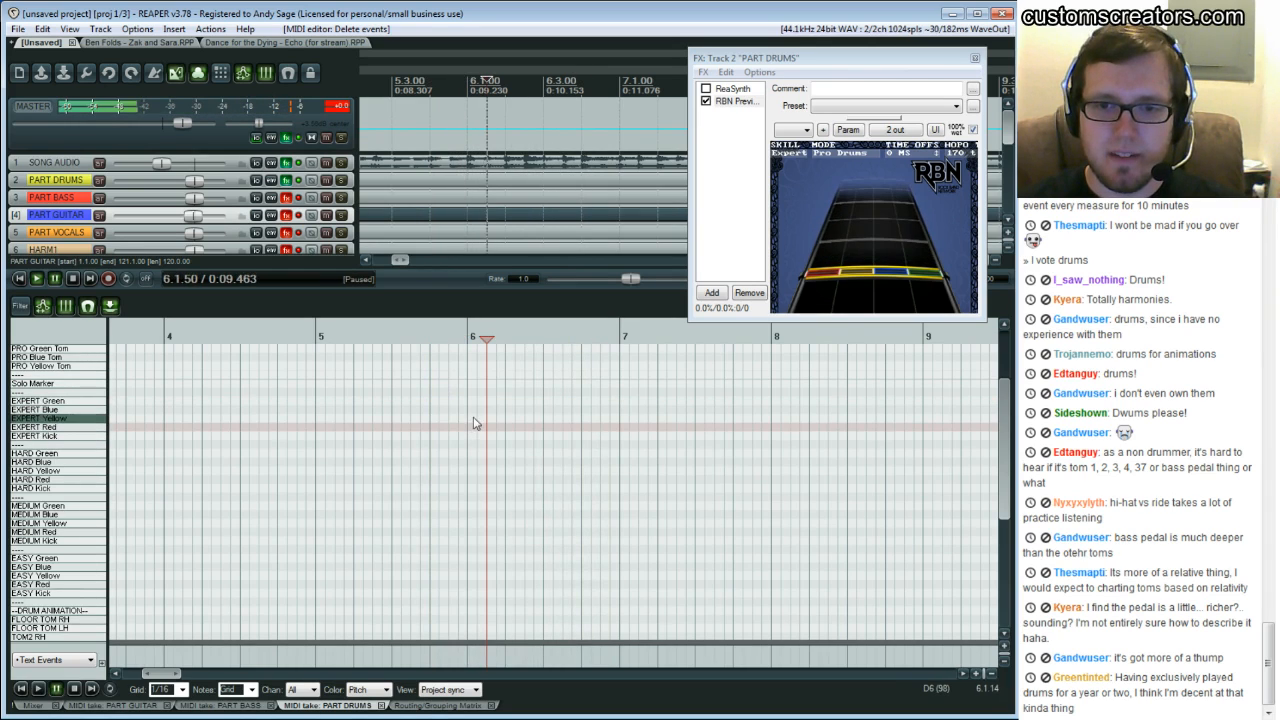
{"action": "left_click", "coordinate": [476, 425]}
{"action": "left_click", "coordinate": [473, 429]}
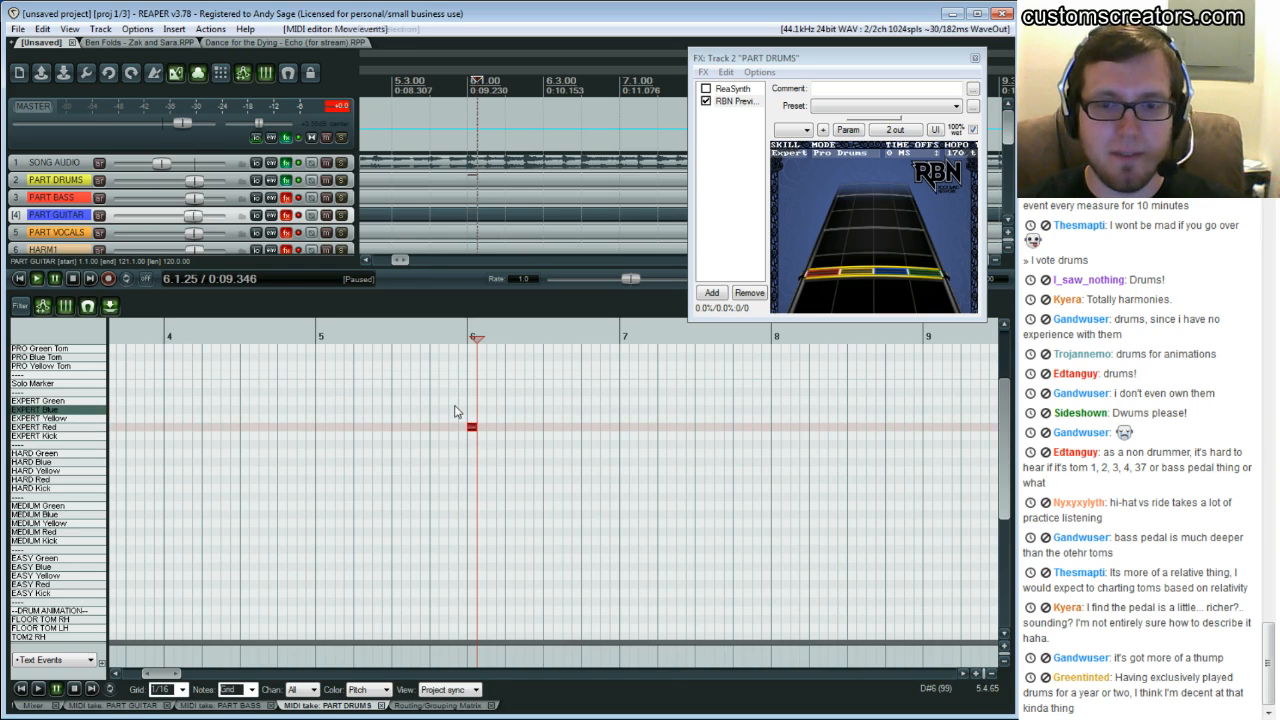
{"action": "left_click", "coordinate": [448, 413]}
{"action": "key", "text": "space"}
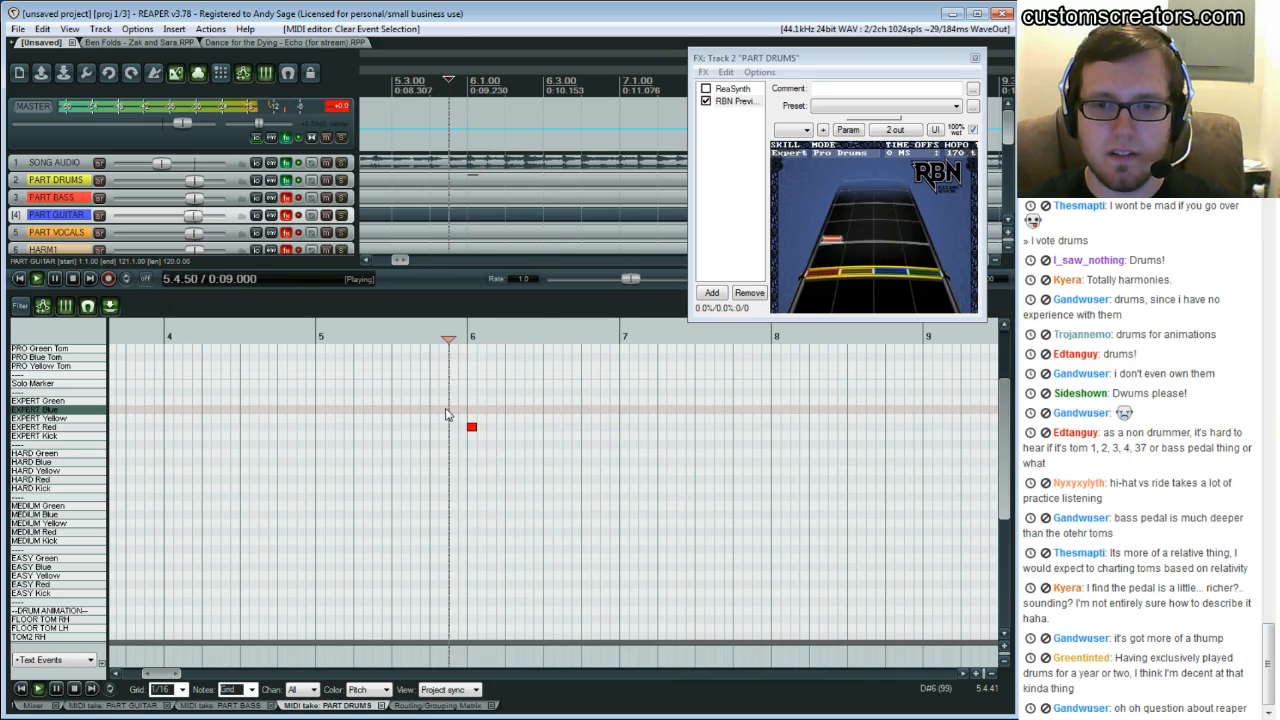
{"action": "key", "text": "space"}
{"action": "left_click", "coordinate": [470, 424]}
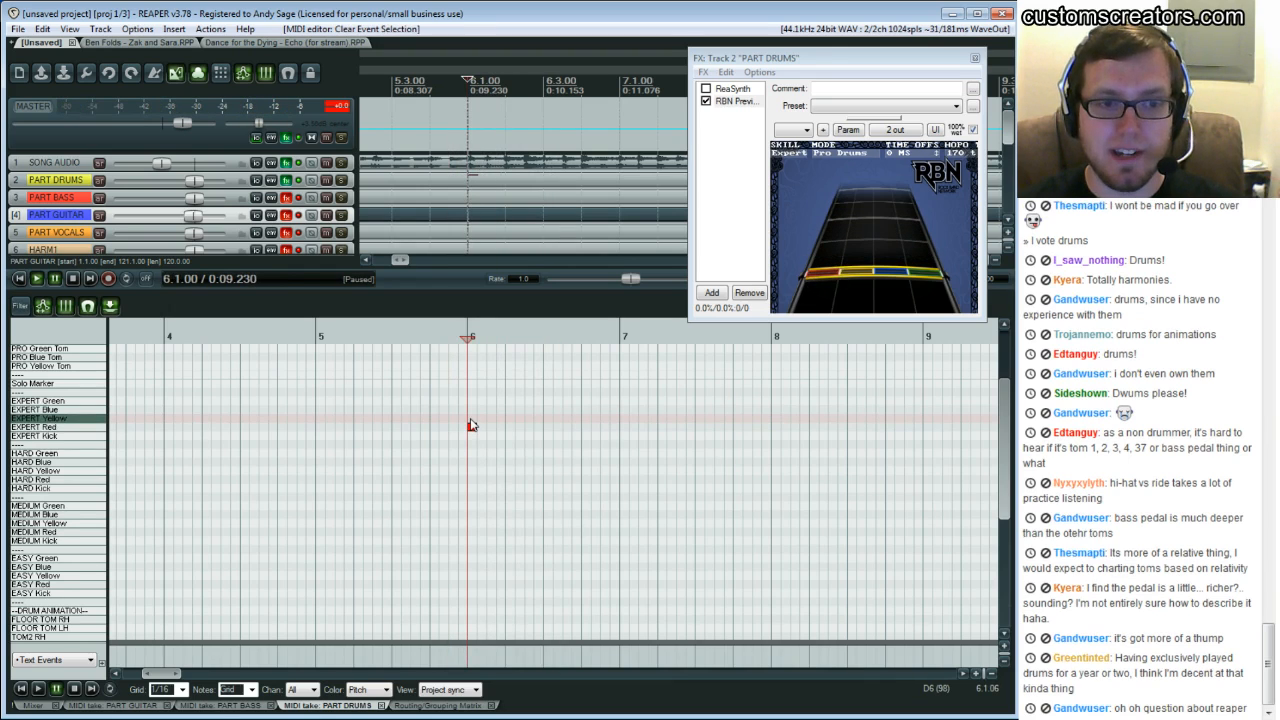
{"action": "double_click", "coordinate": [470, 425]}
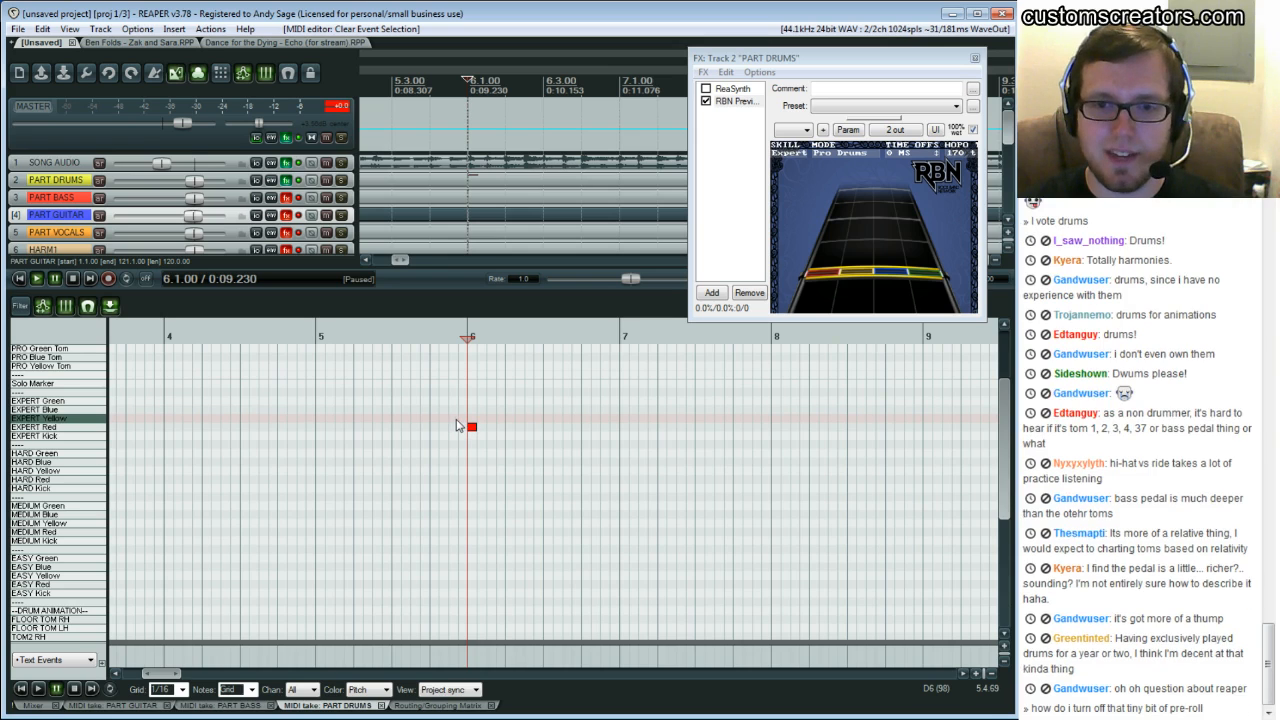
Repeatedly play the passage leading into bar 6 to listen for the kick pattern
{"action": "left_click", "coordinate": [461, 409]}
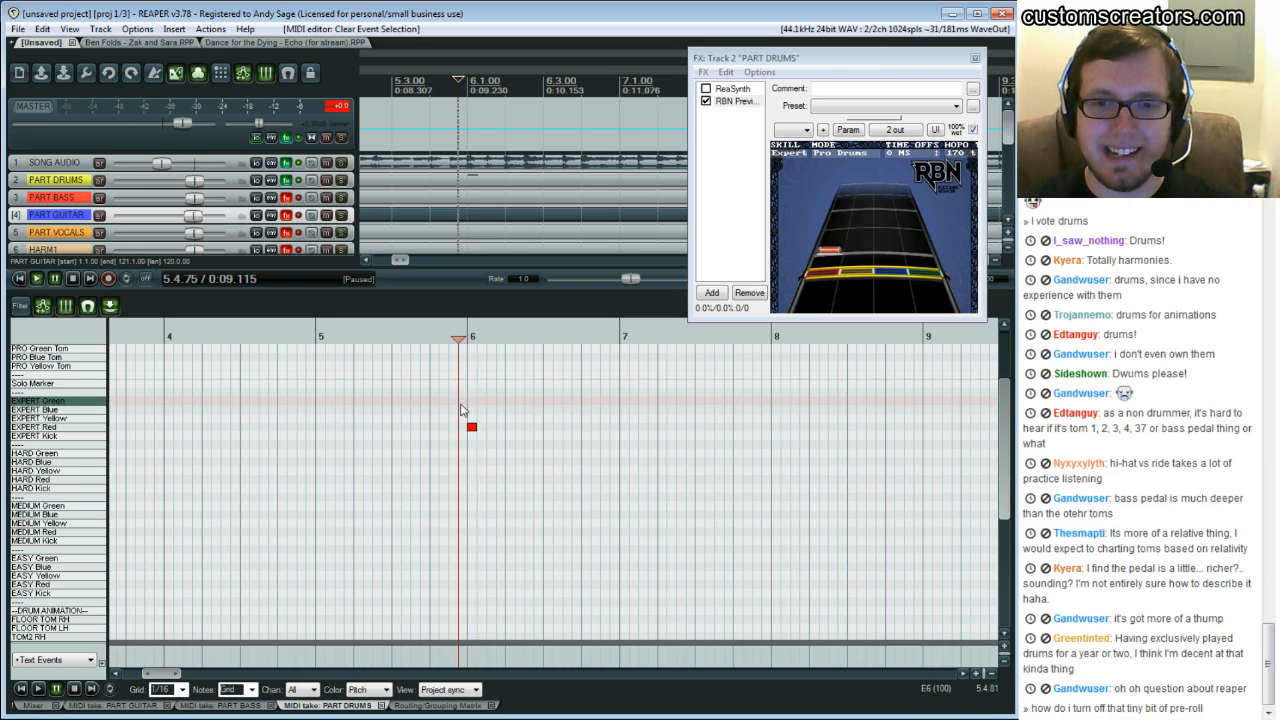
{"action": "key", "text": "space"}
{"action": "key", "text": "ctrl+space"}
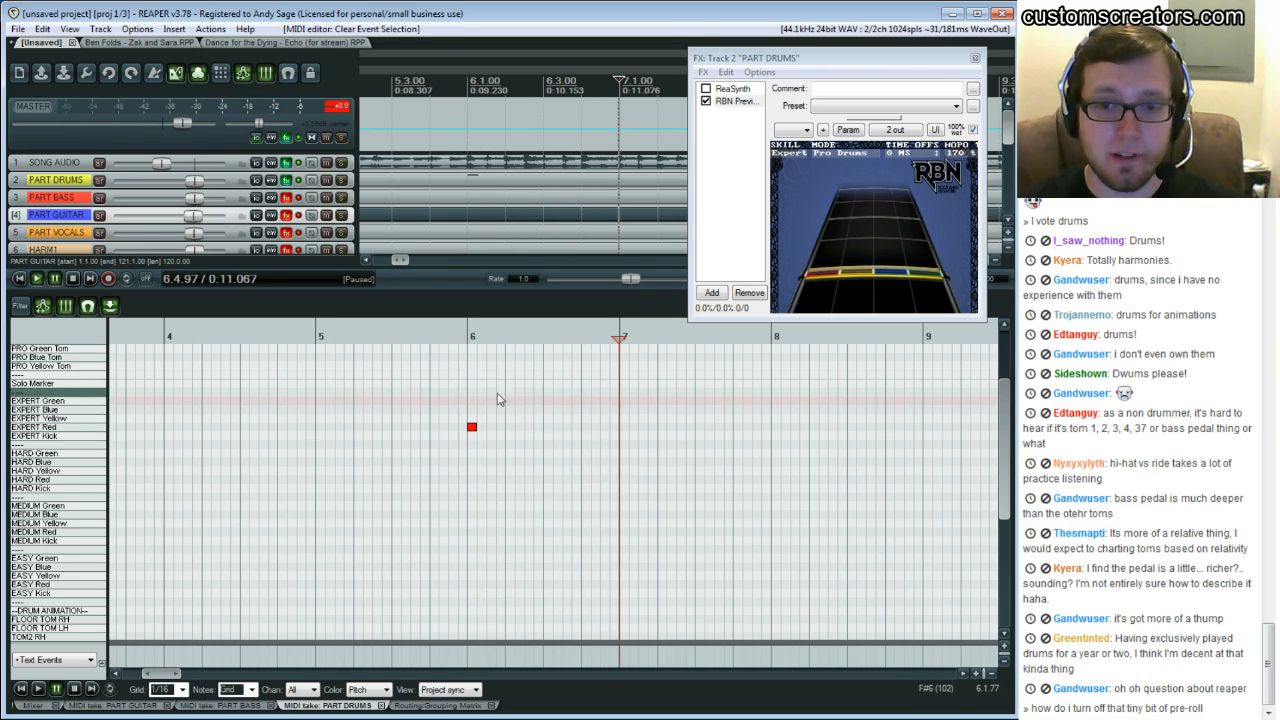
{"action": "left_click", "coordinate": [440, 397]}
{"action": "key", "text": "space"}
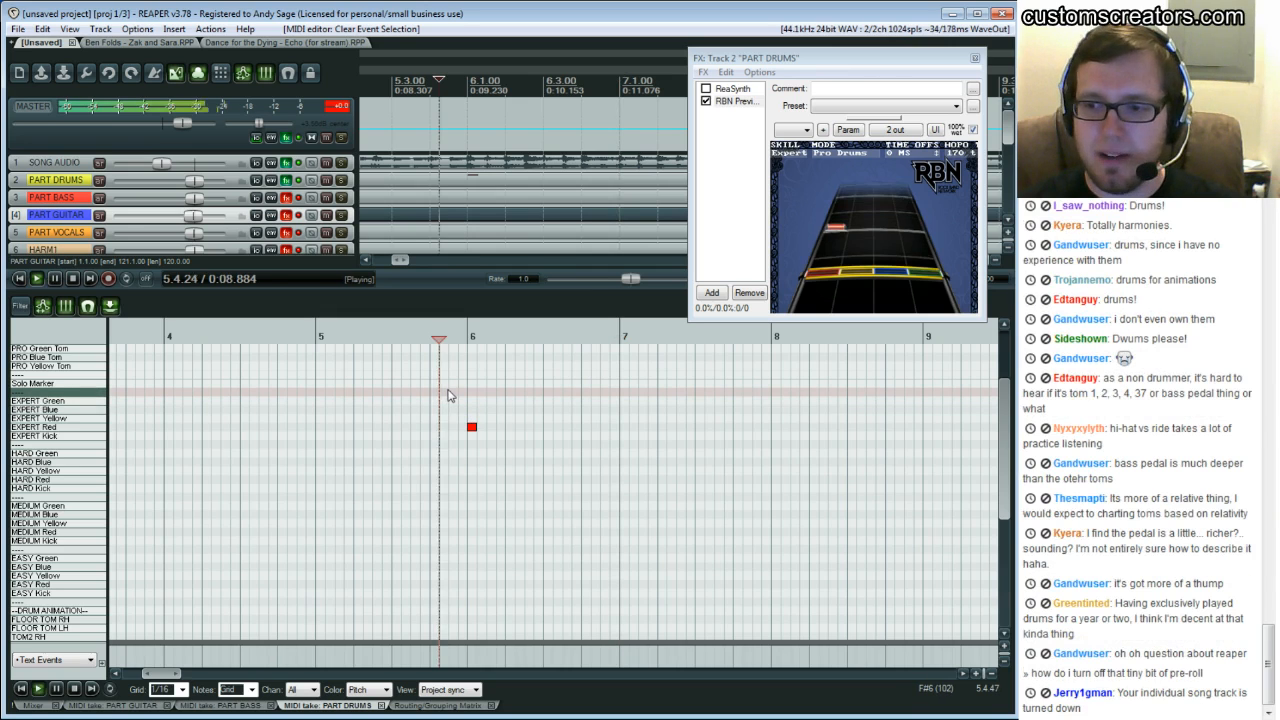
{"action": "key", "text": "ctrl+space"}
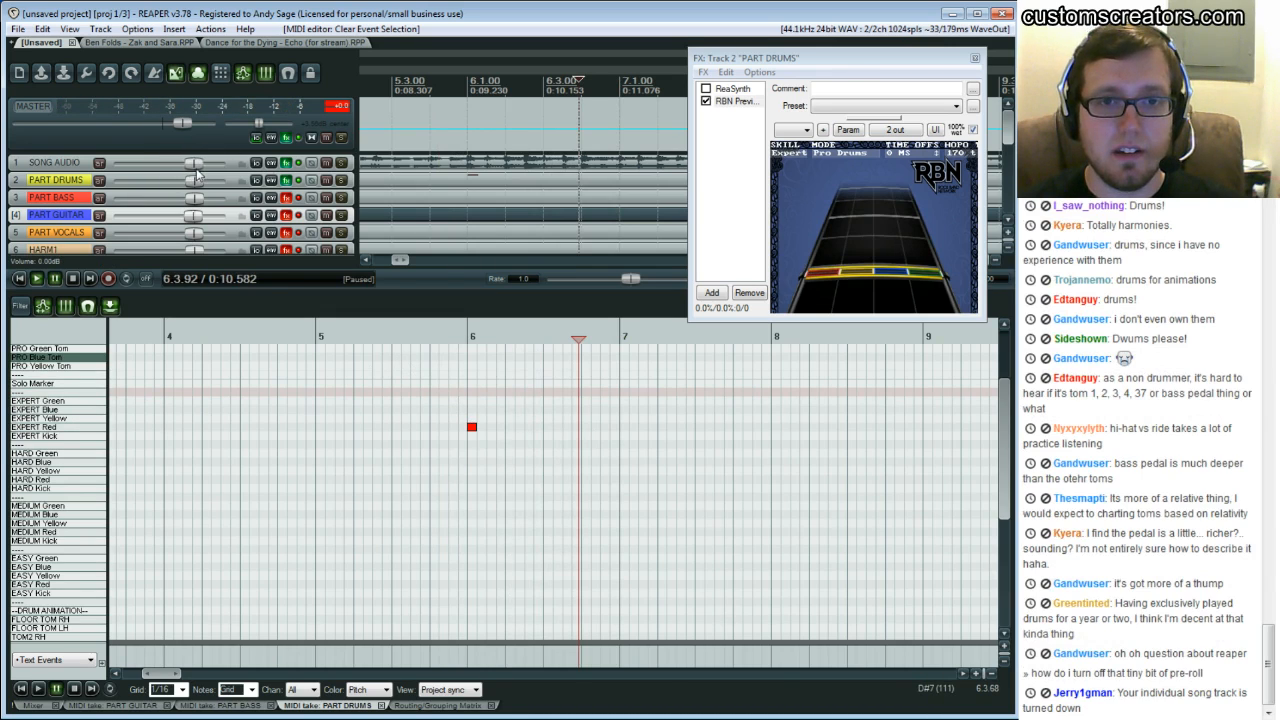
{"action": "left_click", "coordinate": [411, 405]}
{"action": "key", "text": "space"}
{"action": "key", "text": "ctrl+space"}
{"action": "left_click", "coordinate": [428, 389]}
{"action": "key", "text": "space"}
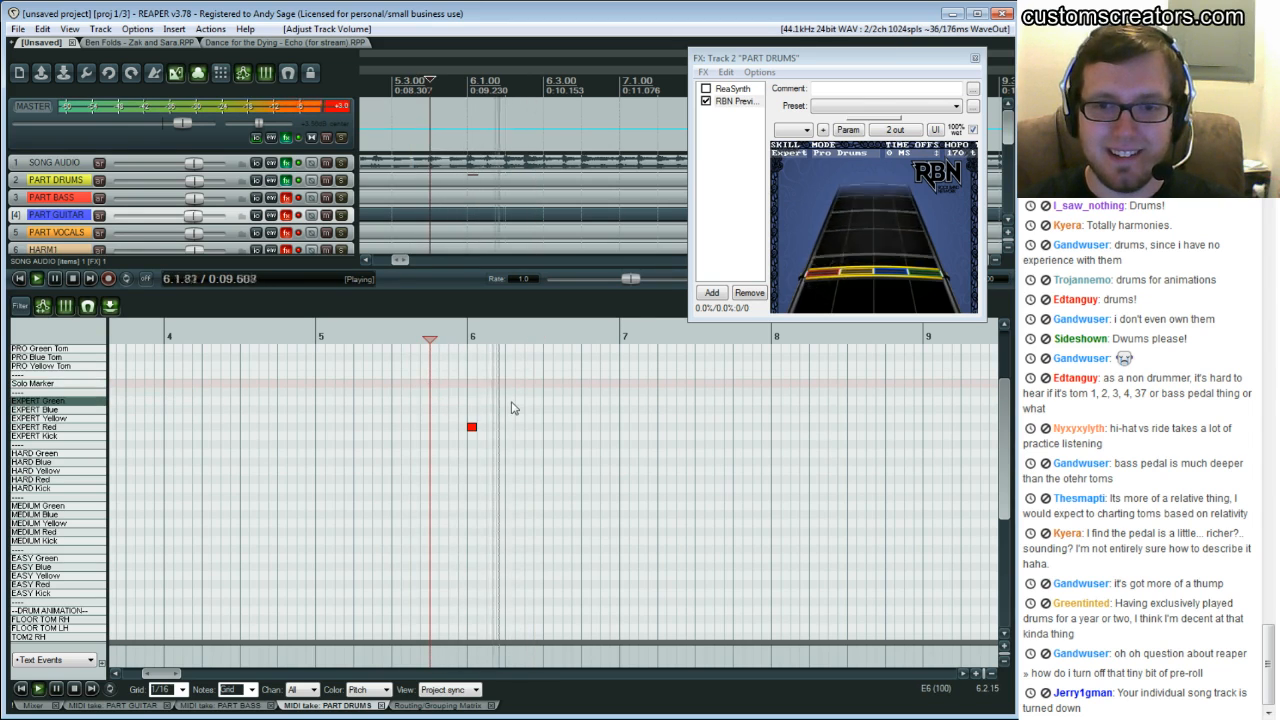
{"action": "key", "text": "ctrl+space"}
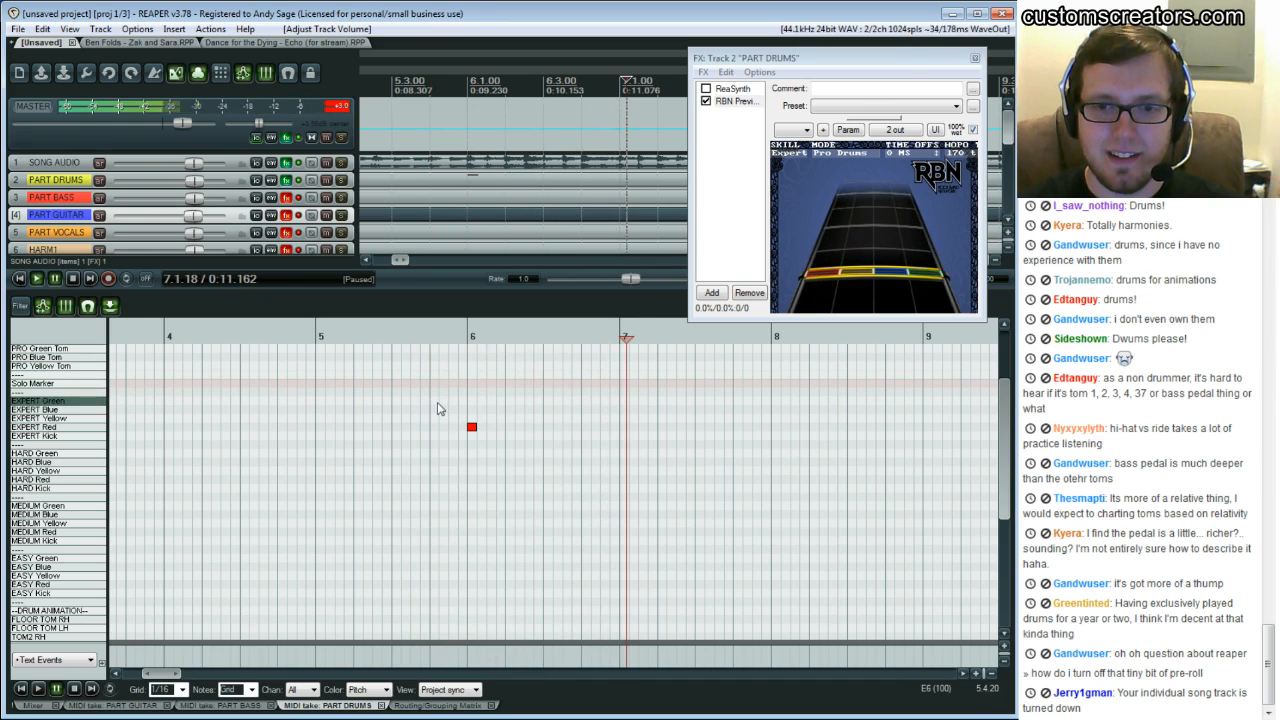
Add two EXPERT Kick notes after the Red note in bar 6 and play them back
{"action": "left_click", "coordinate": [491, 435]}
{"action": "left_click", "coordinate": [510, 435]}
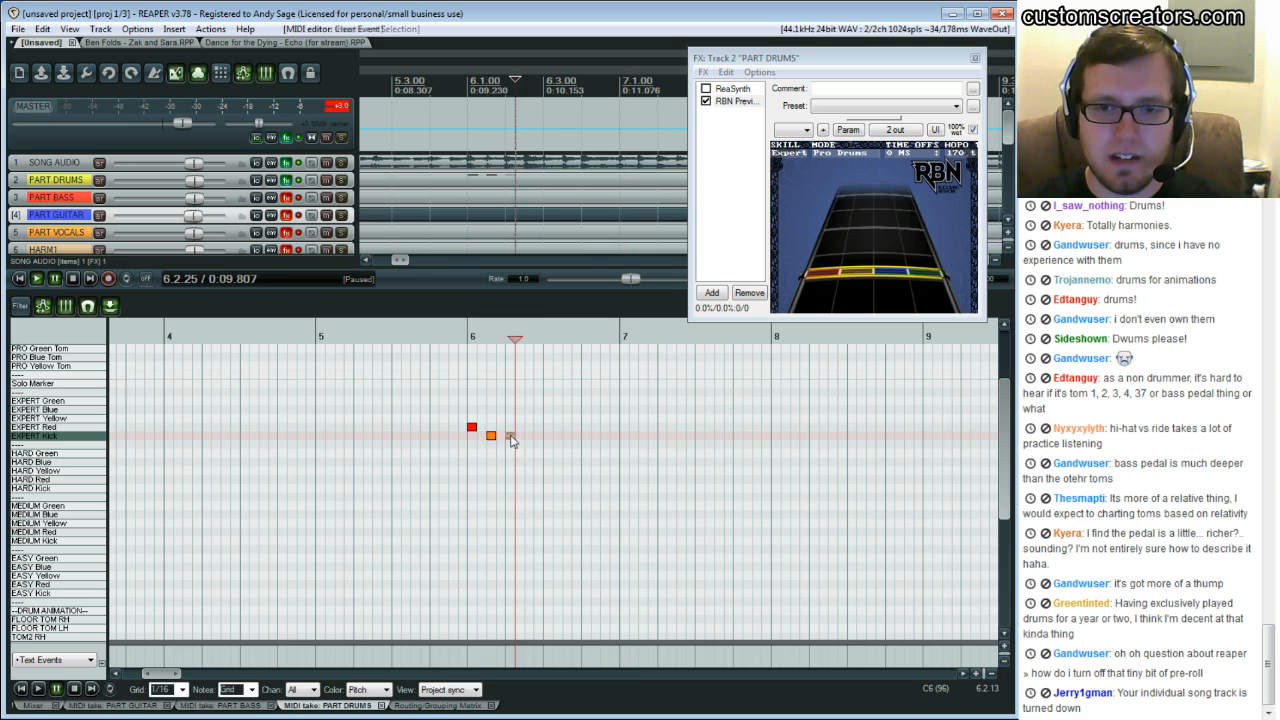
{"action": "left_click", "coordinate": [430, 397]}
{"action": "key", "text": "space"}
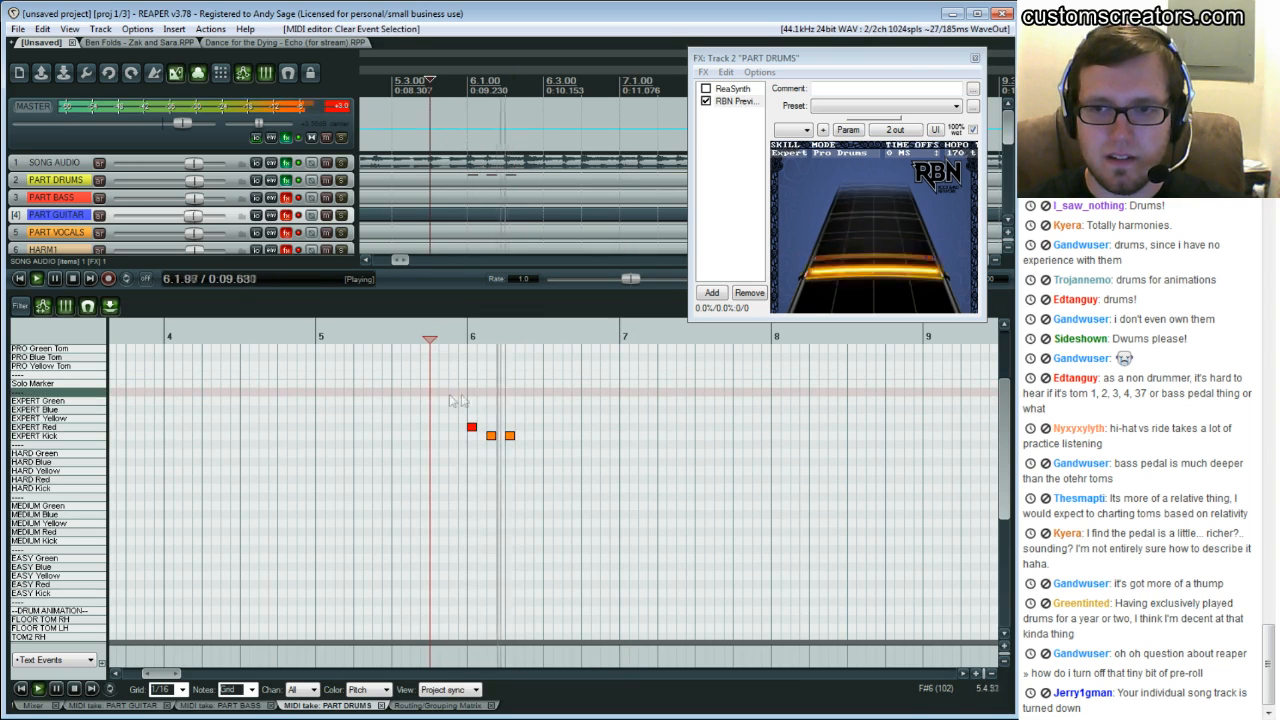
{"action": "key", "text": "space"}
Add an EXPERT Blue note after beat 2 and two more EXPERT Kick notes around beat 3 of bar 6
{"action": "left_click", "coordinate": [525, 420]}
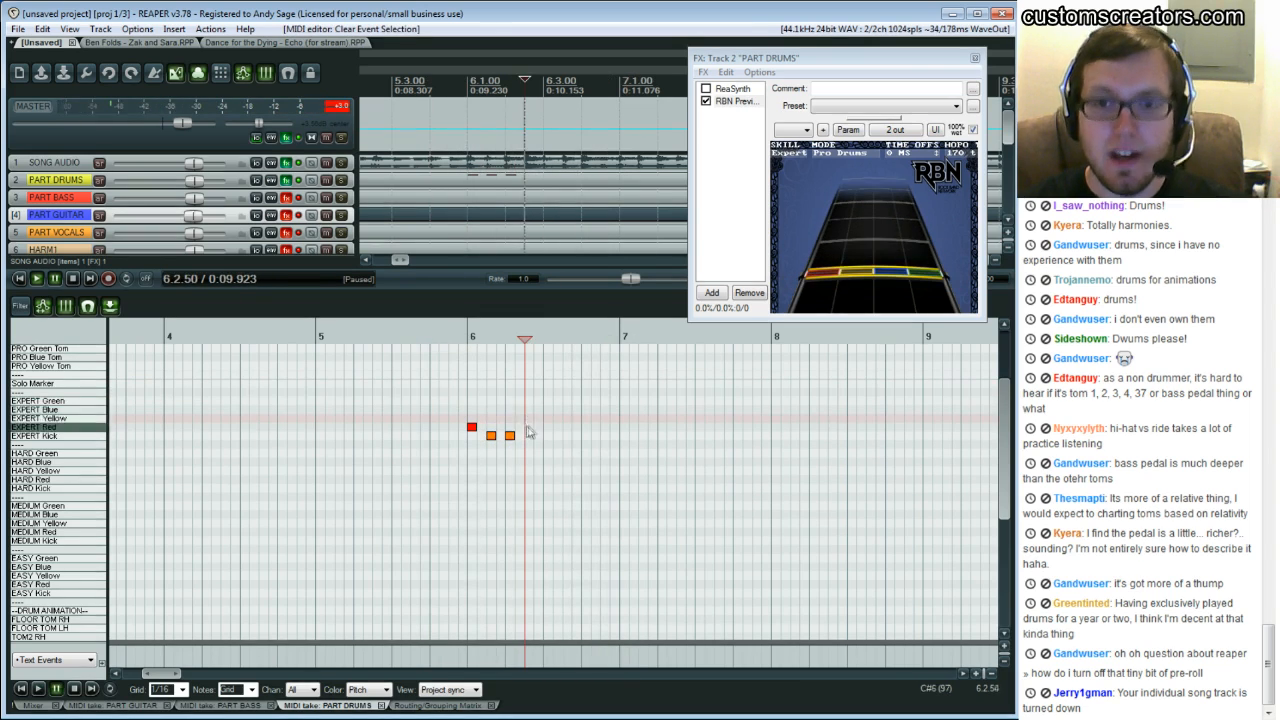
{"action": "left_click", "coordinate": [526, 410]}
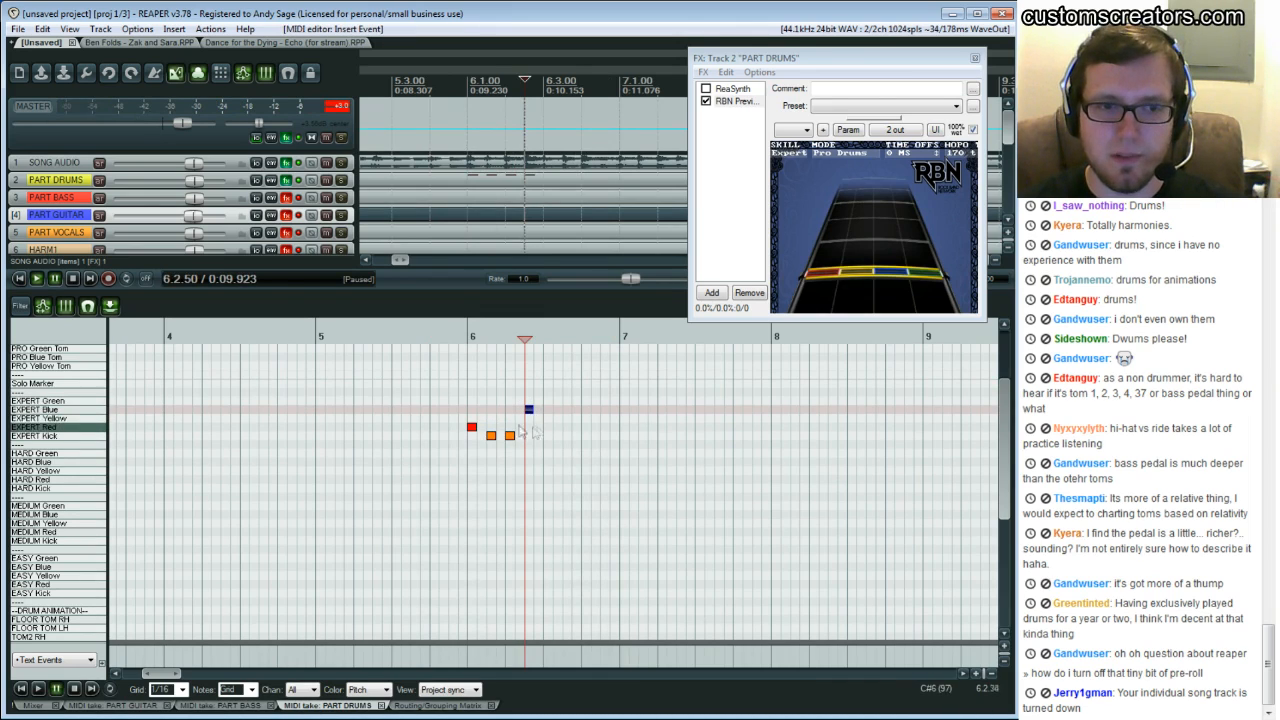
{"action": "left_click", "coordinate": [546, 439]}
{"action": "left_click", "coordinate": [566, 437]}
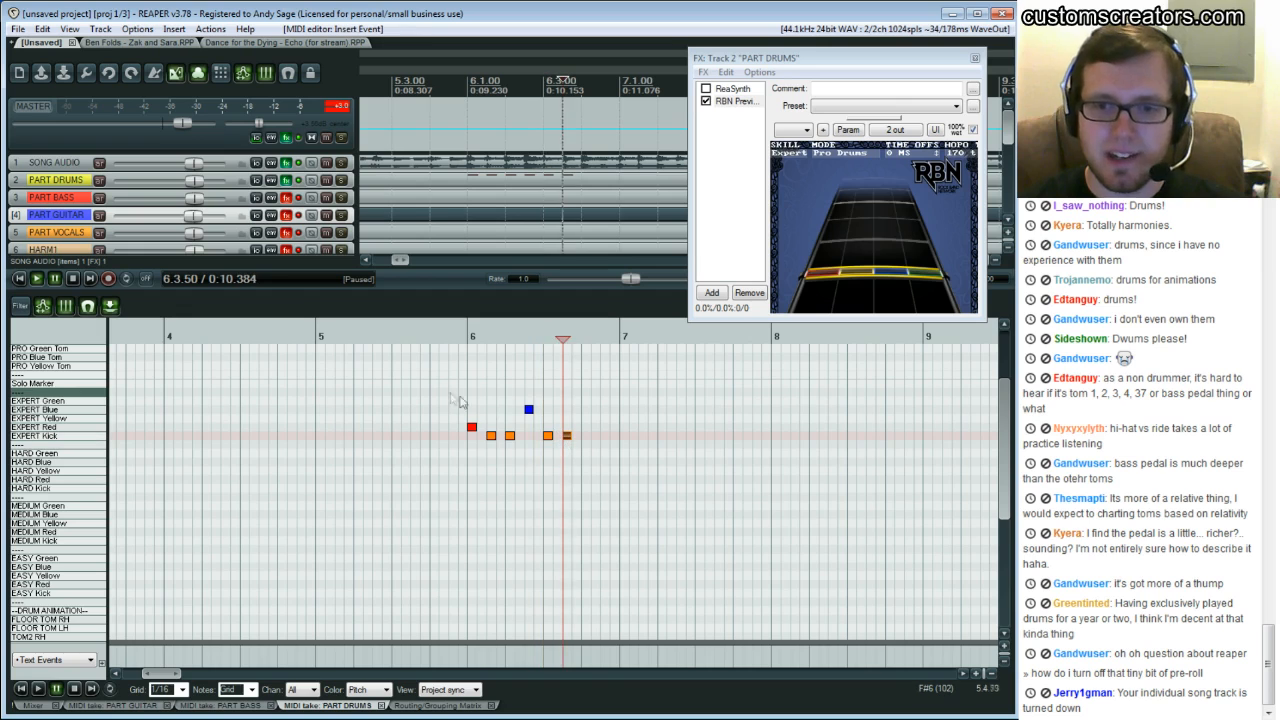
Play back bar 6 several times to check the new drum notes on the preview highway
{"action": "left_click", "coordinate": [448, 396]}
{"action": "key", "text": "space"}
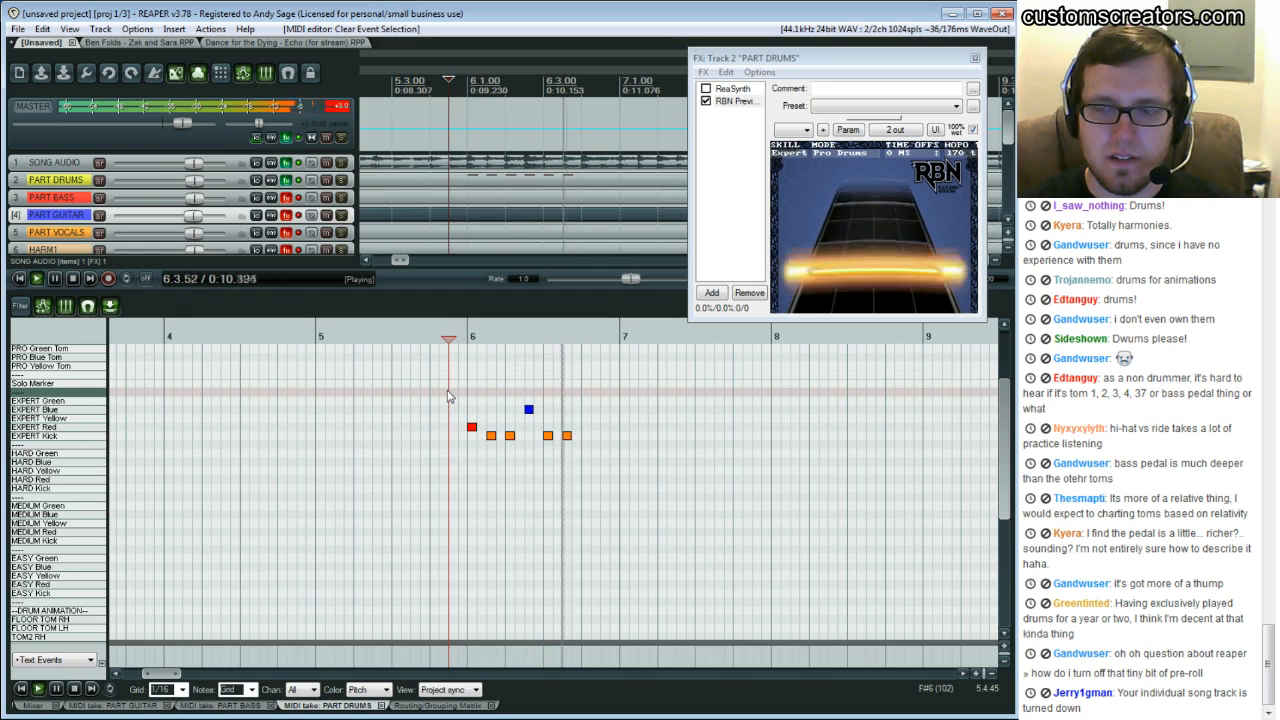
{"action": "key", "text": "ctrl+space"}
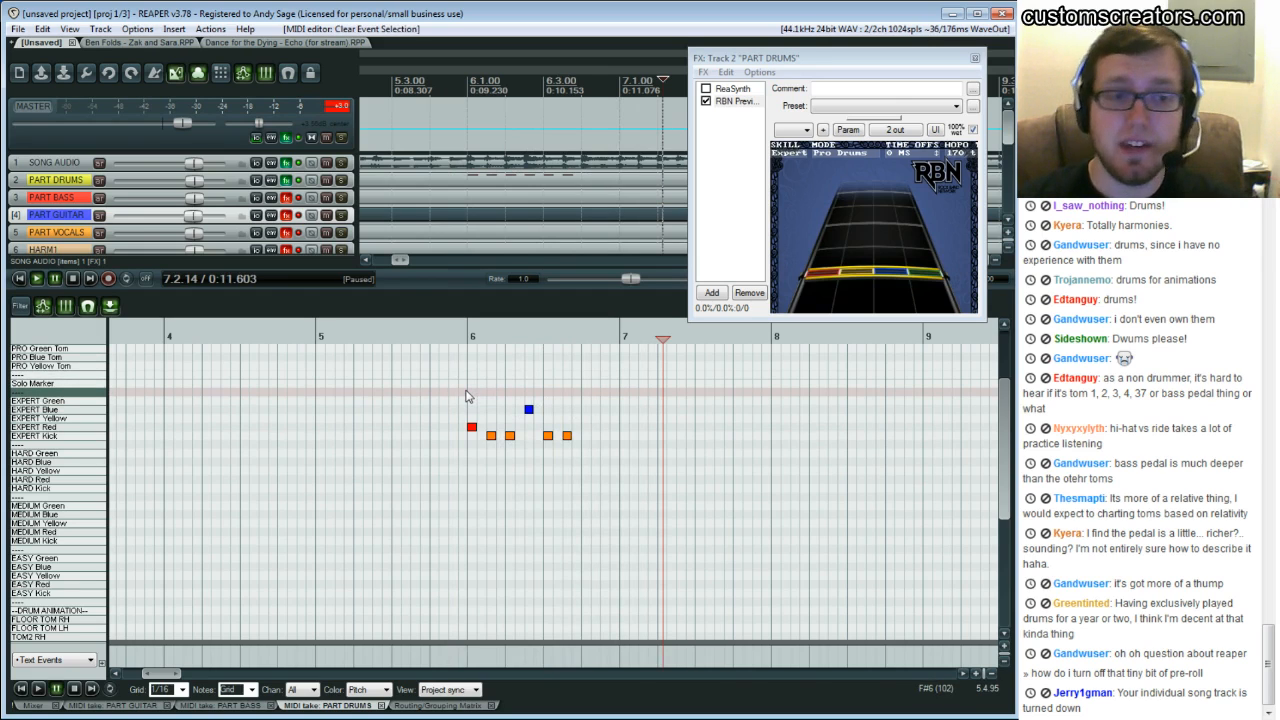
{"action": "left_click", "coordinate": [473, 396]}
{"action": "key", "text": "space"}
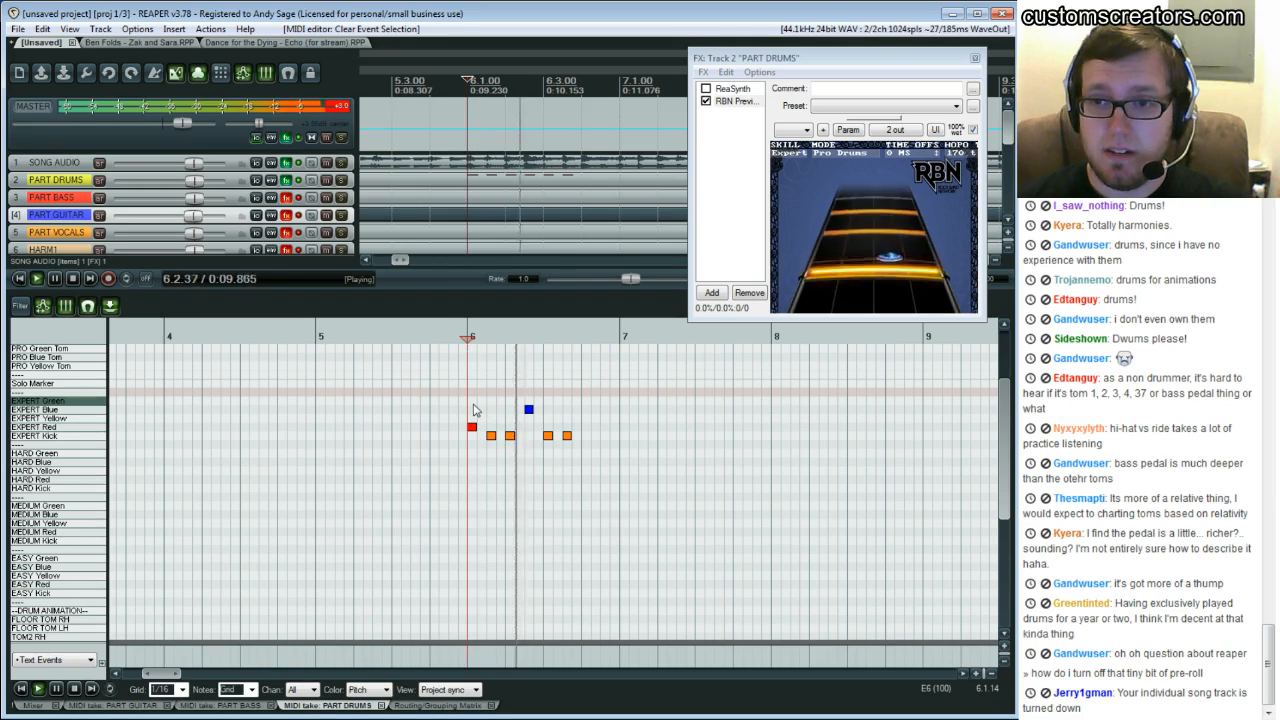
{"action": "key", "text": "ctrl+space"}
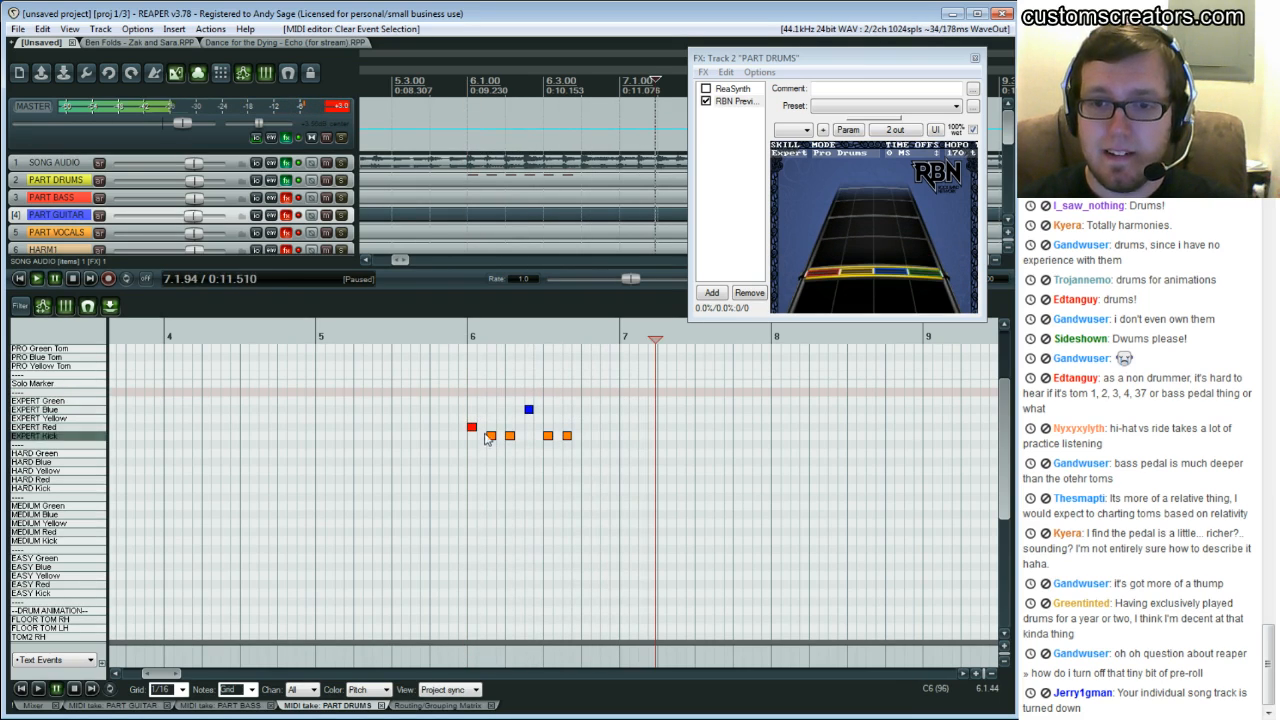
{"action": "left_click", "coordinate": [437, 403]}
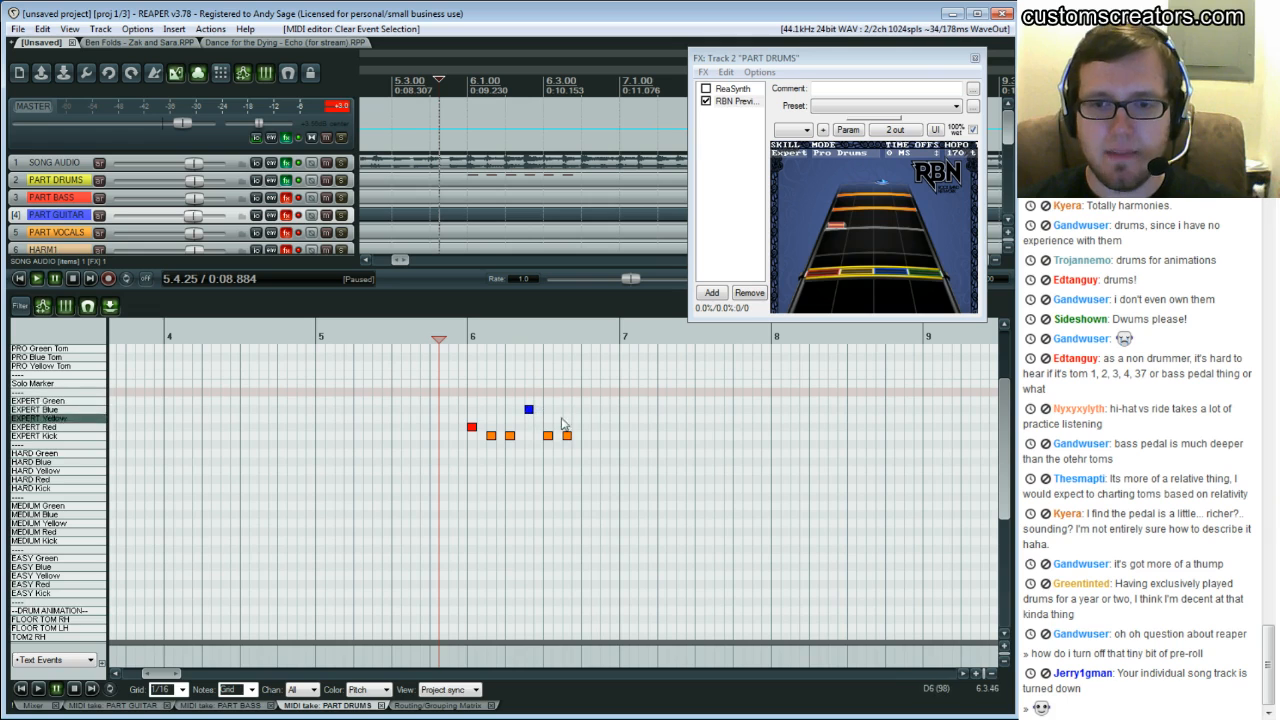
{"action": "key", "text": "space"}
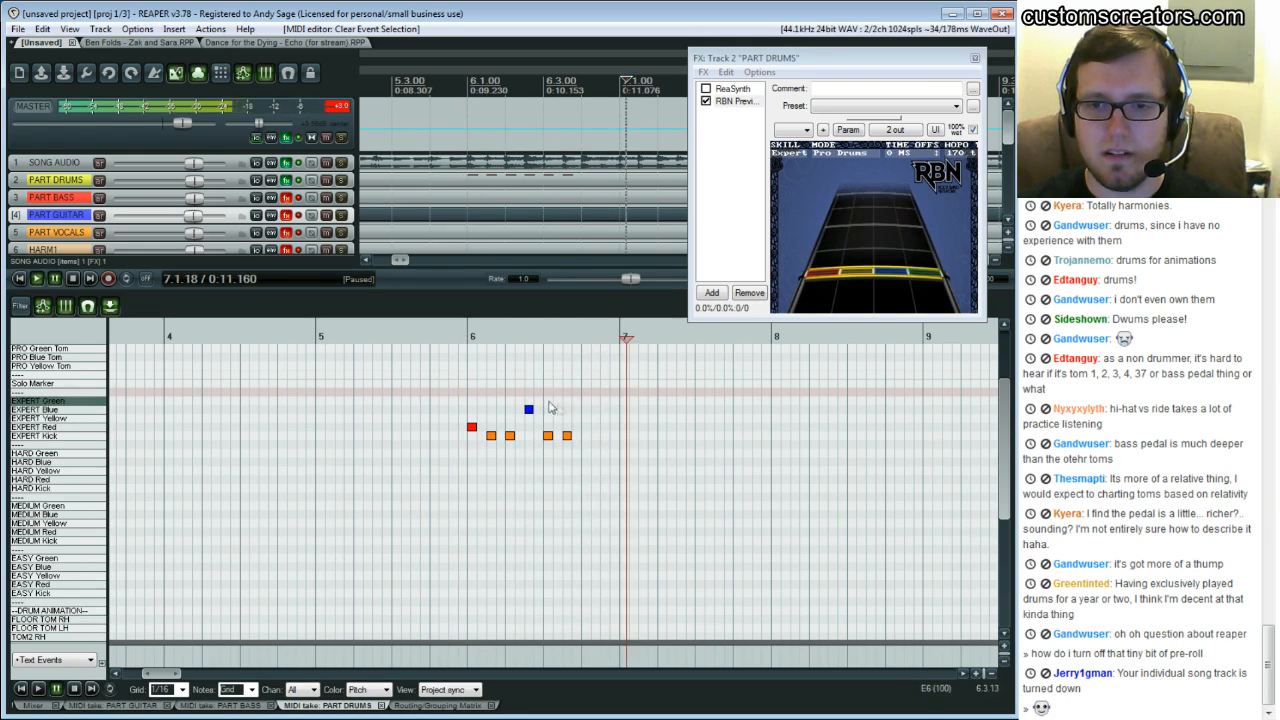
{"action": "left_click", "coordinate": [543, 405]}
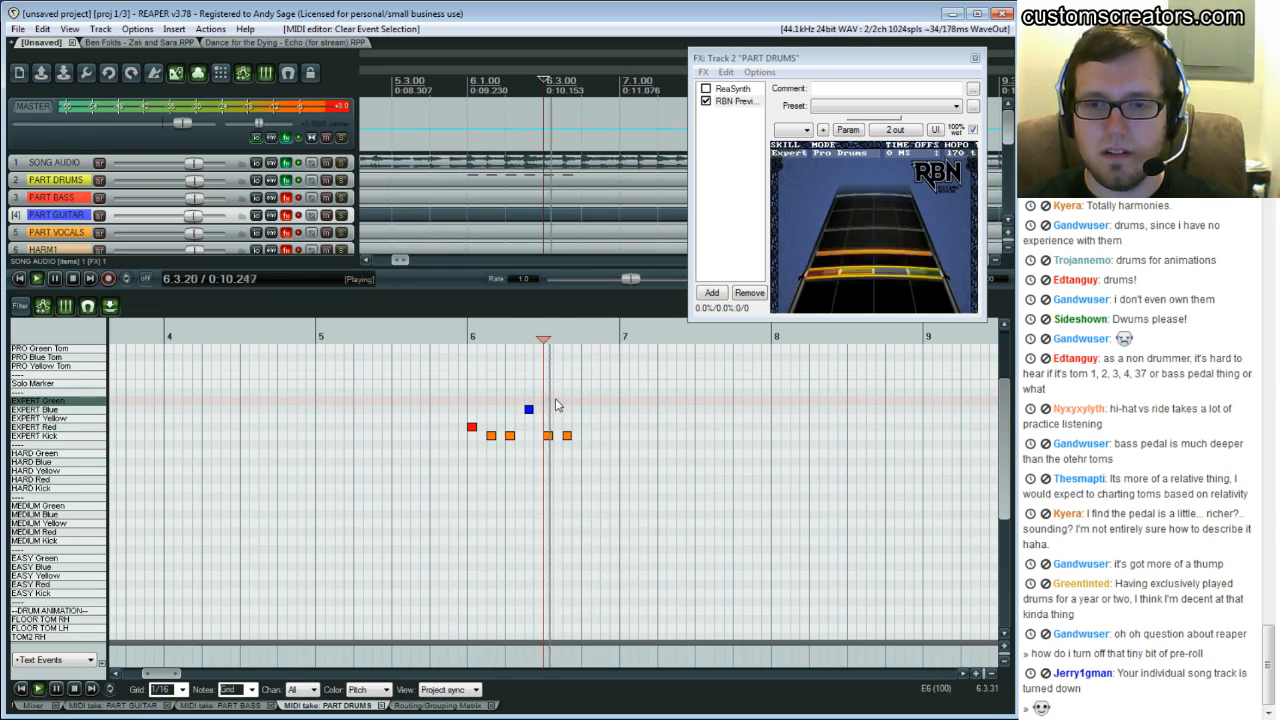
{"action": "left_click", "coordinate": [479, 384]}
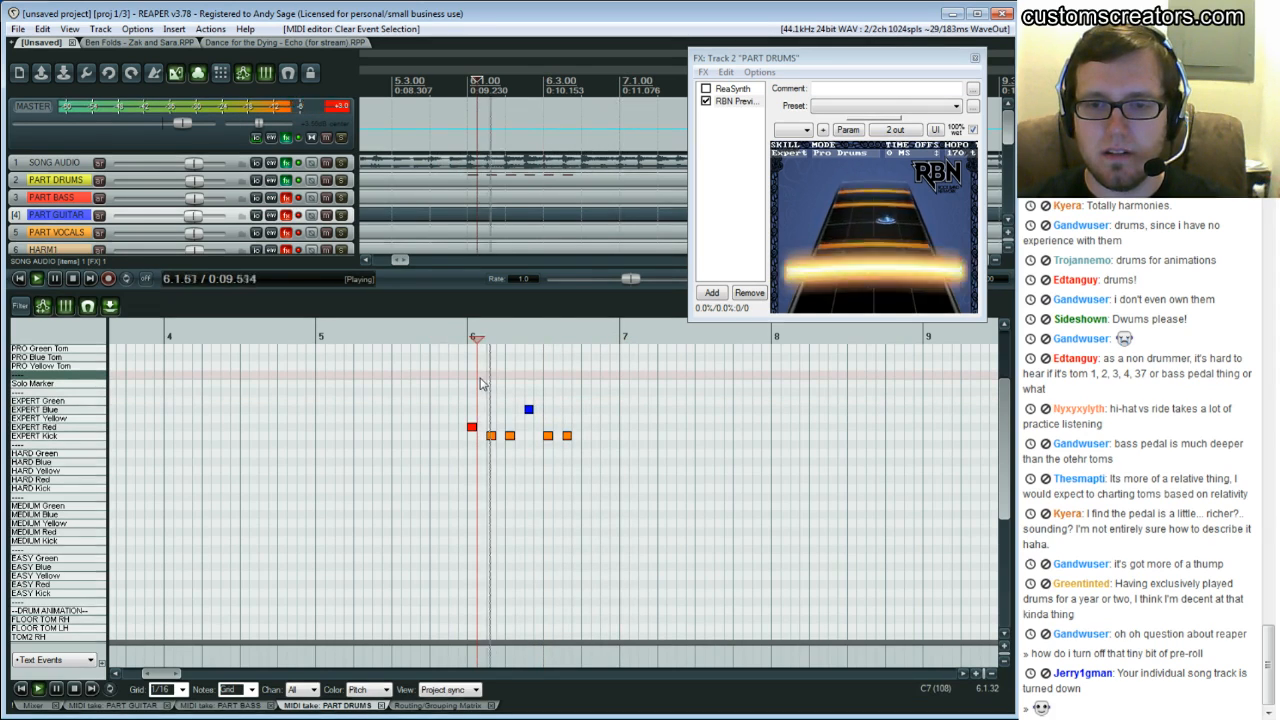
Replay the passage through bar 6 repeatedly, listening for the cymbal and tom hits over the kick pattern
{"action": "left_click", "coordinate": [540, 393]}
{"action": "key", "text": "ctrl+space"}
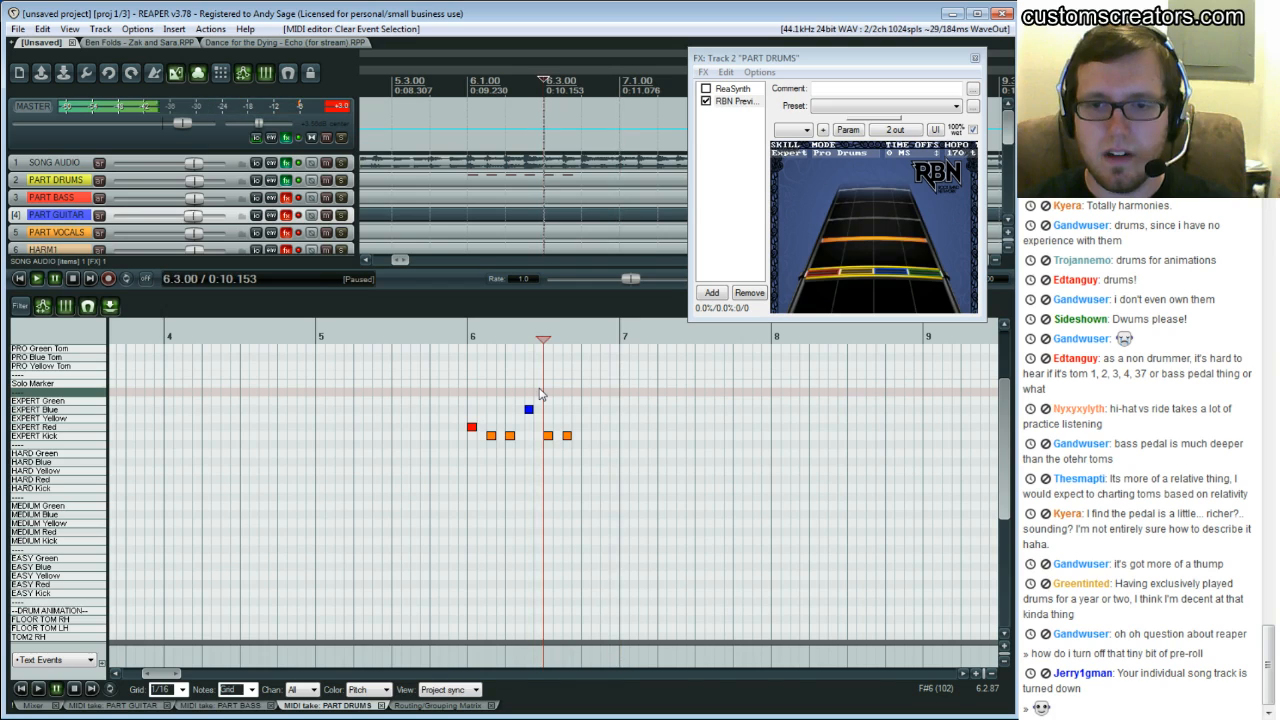
{"action": "left_click", "coordinate": [580, 396]}
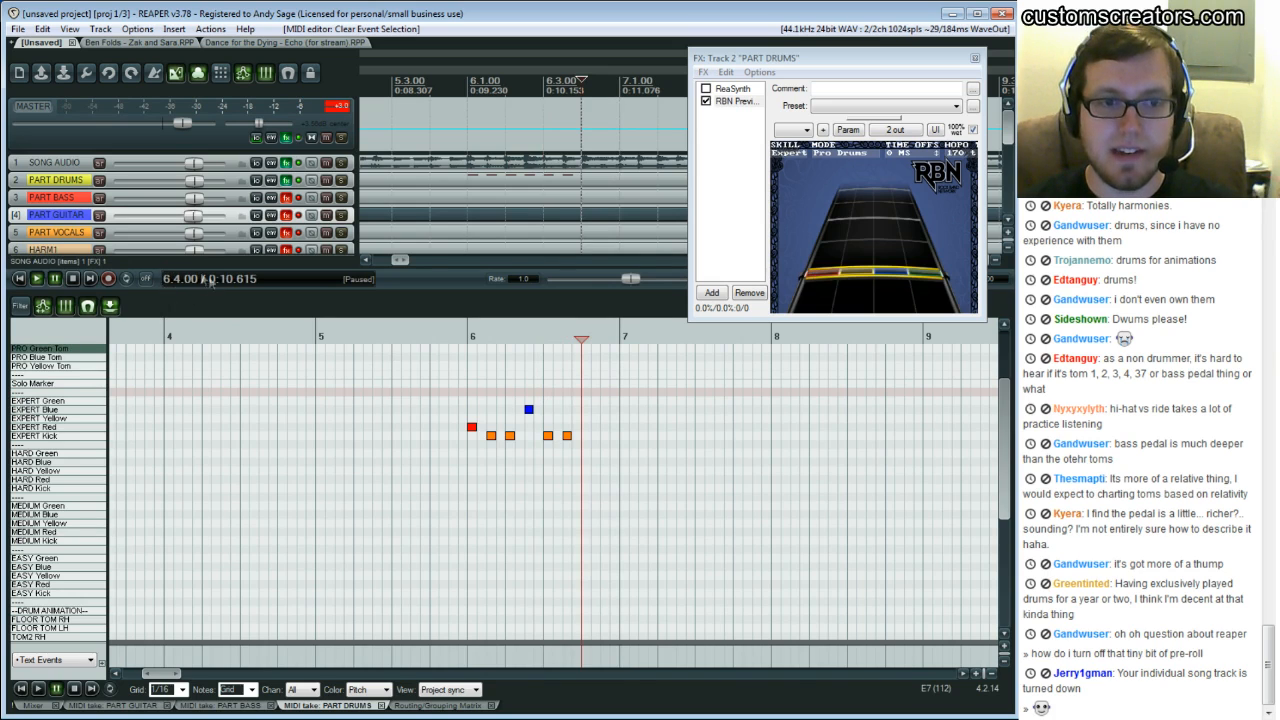
{"action": "left_click", "coordinate": [471, 365]}
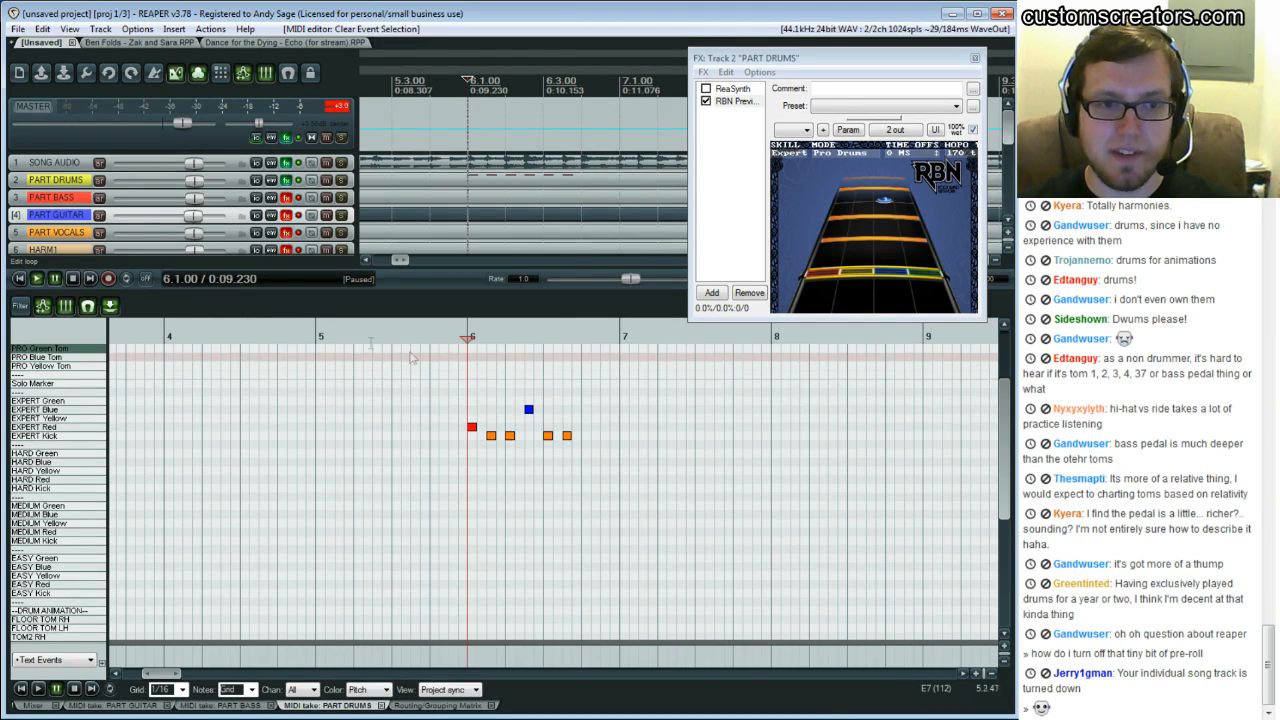
{"action": "left_click", "coordinate": [584, 376]}
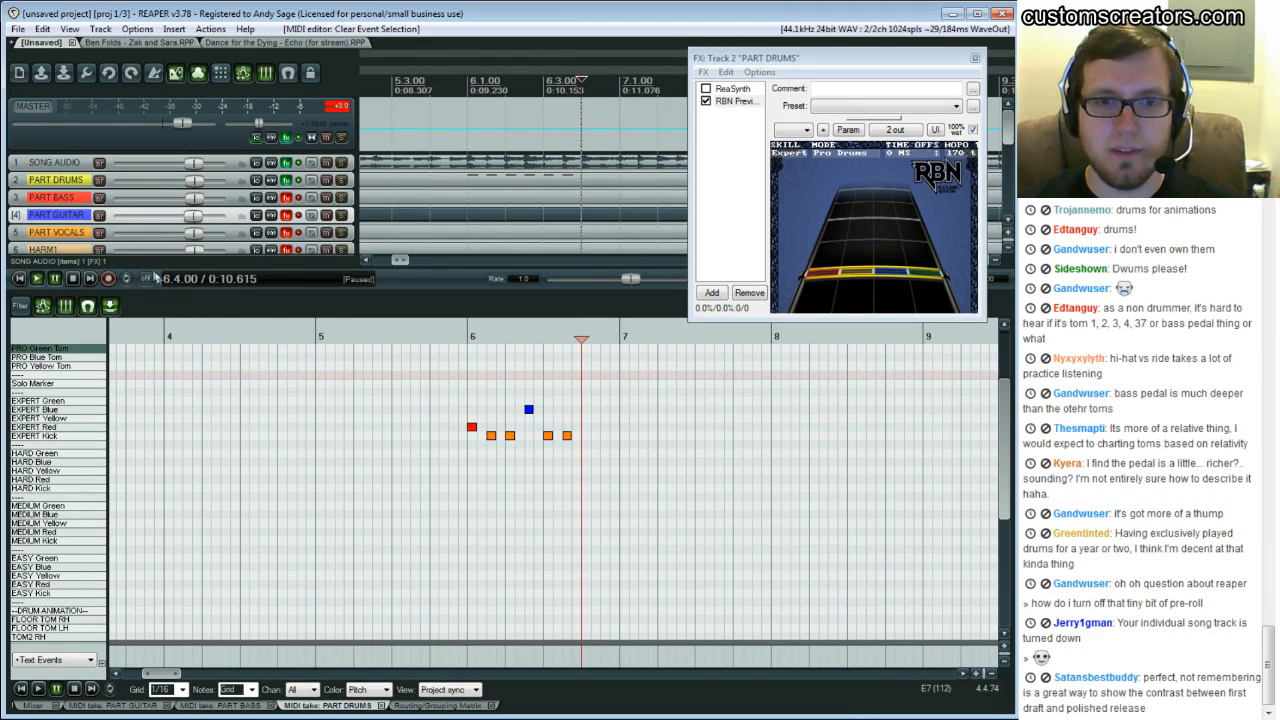
{"action": "key", "text": "space"}
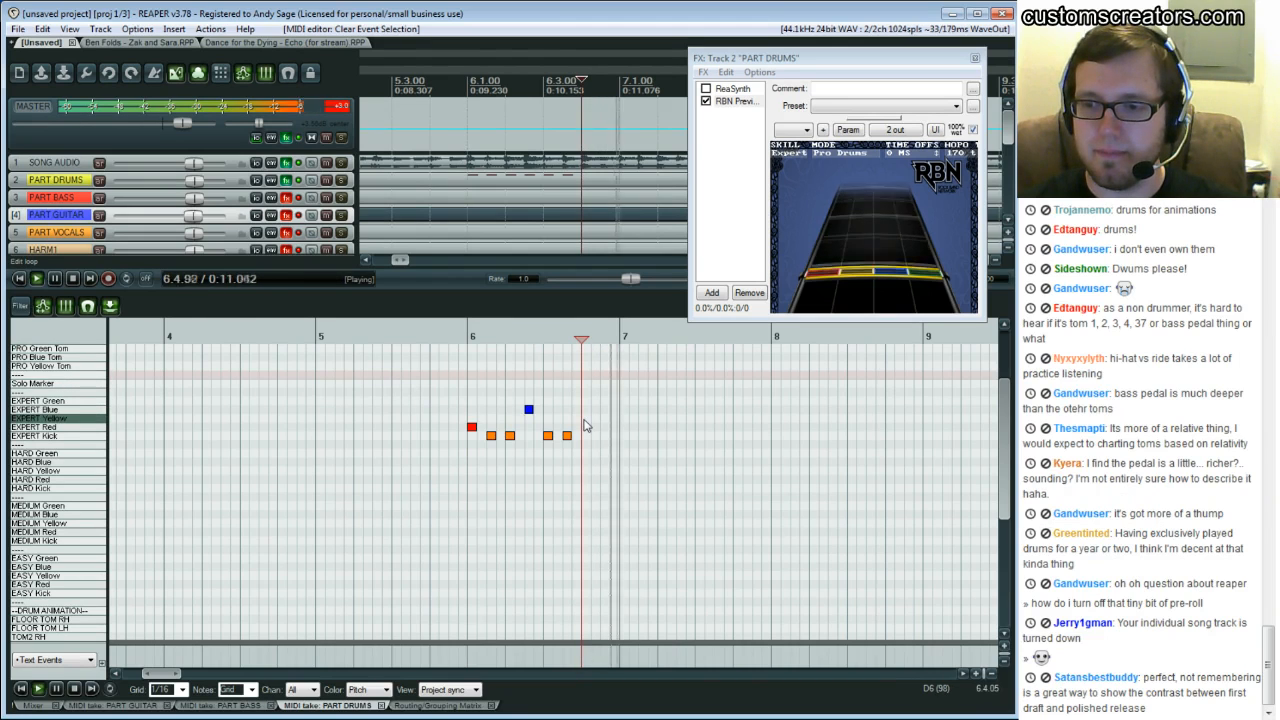
{"action": "left_click", "coordinate": [440, 386]}
{"action": "key", "text": "space"}
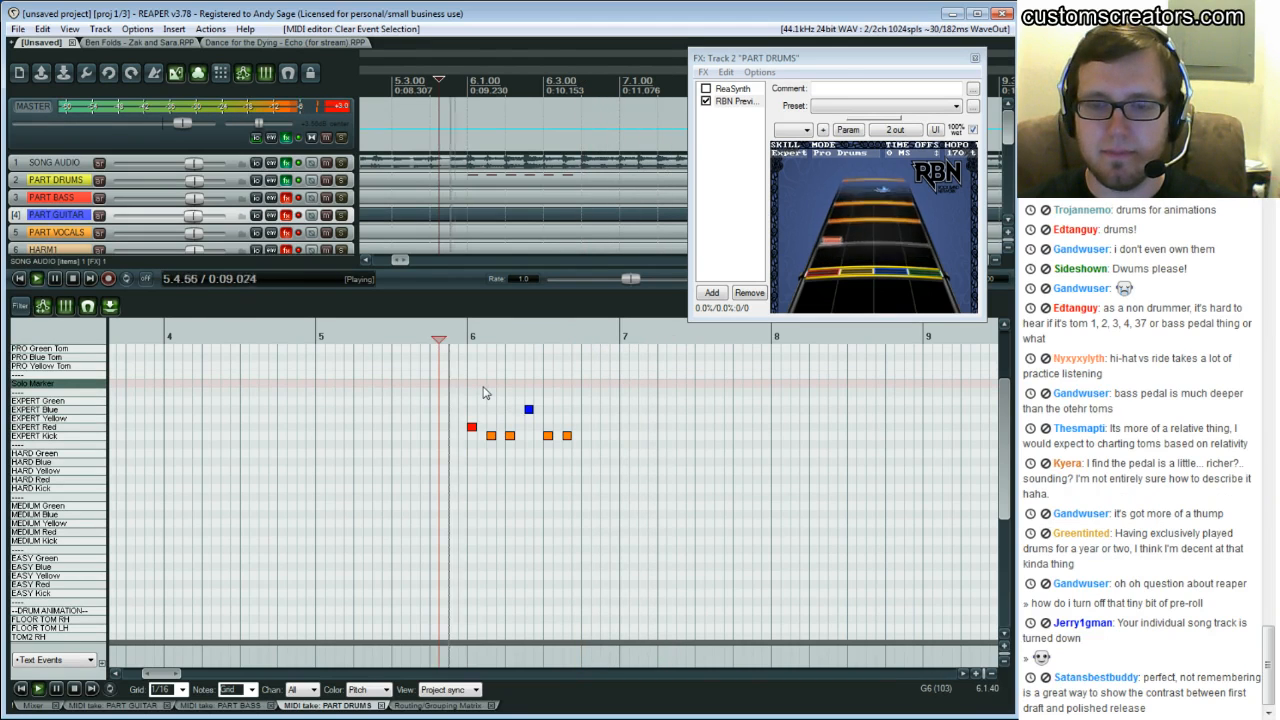
{"action": "key", "text": "space"}
{"action": "left_click", "coordinate": [581, 396]}
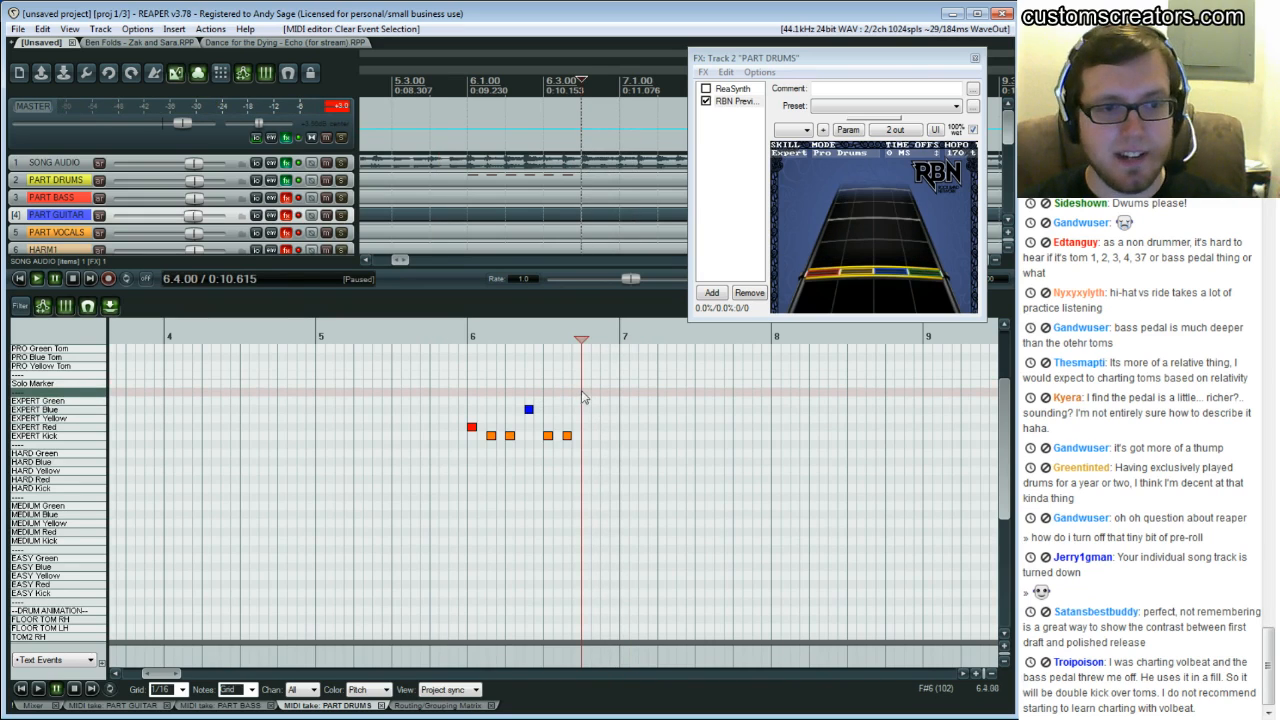
{"action": "left_click", "coordinate": [467, 379]}
{"action": "key", "text": "space"}
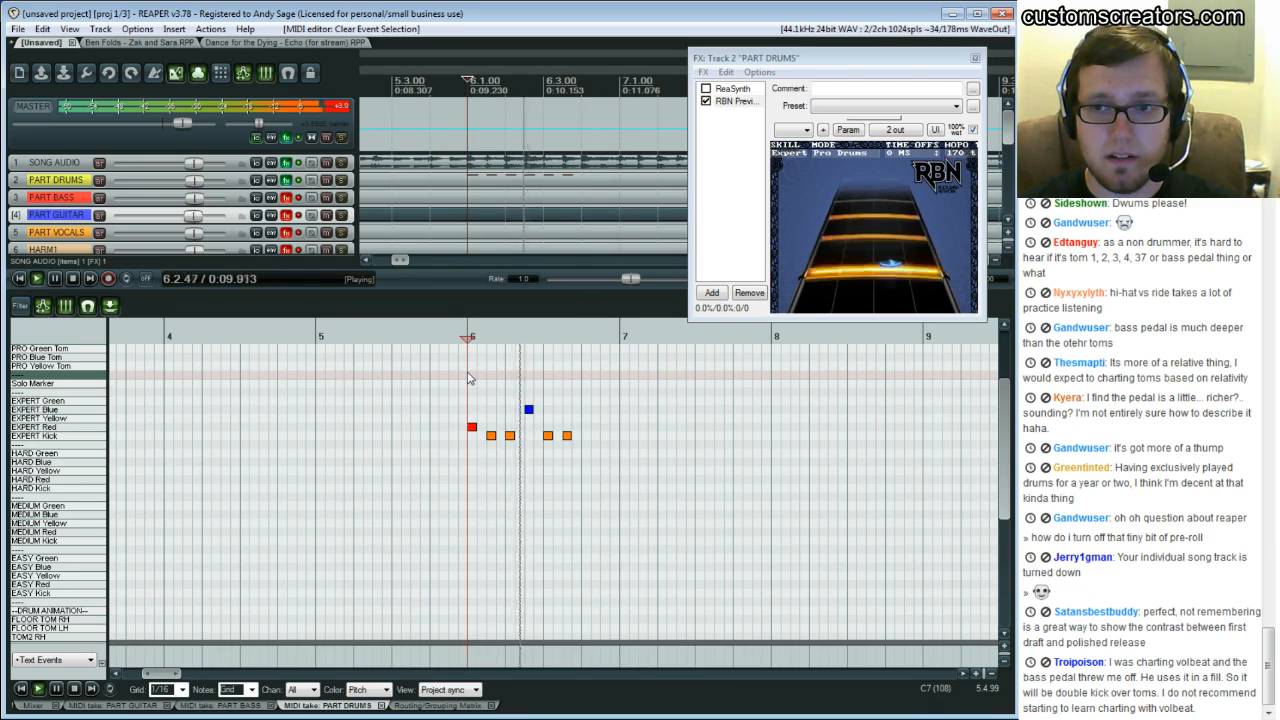
{"action": "left_click", "coordinate": [544, 383]}
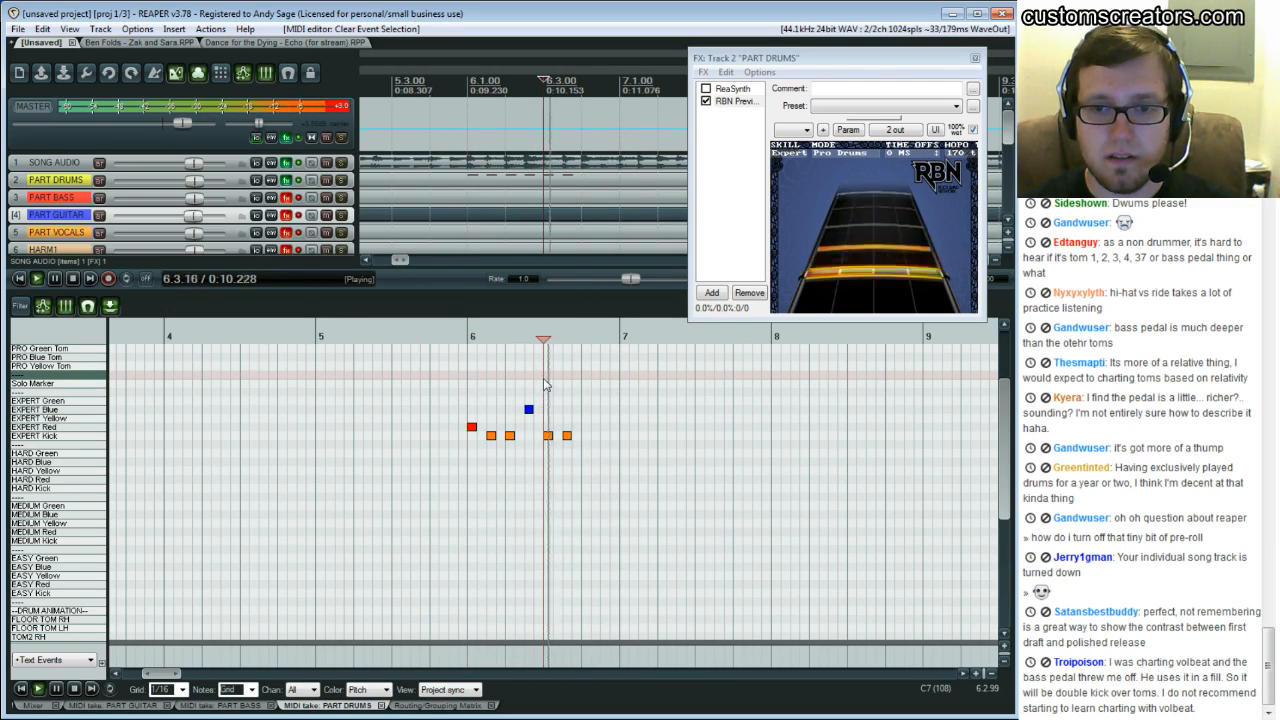
{"action": "left_click", "coordinate": [545, 384]}
{"action": "left_click", "coordinate": [545, 384]}
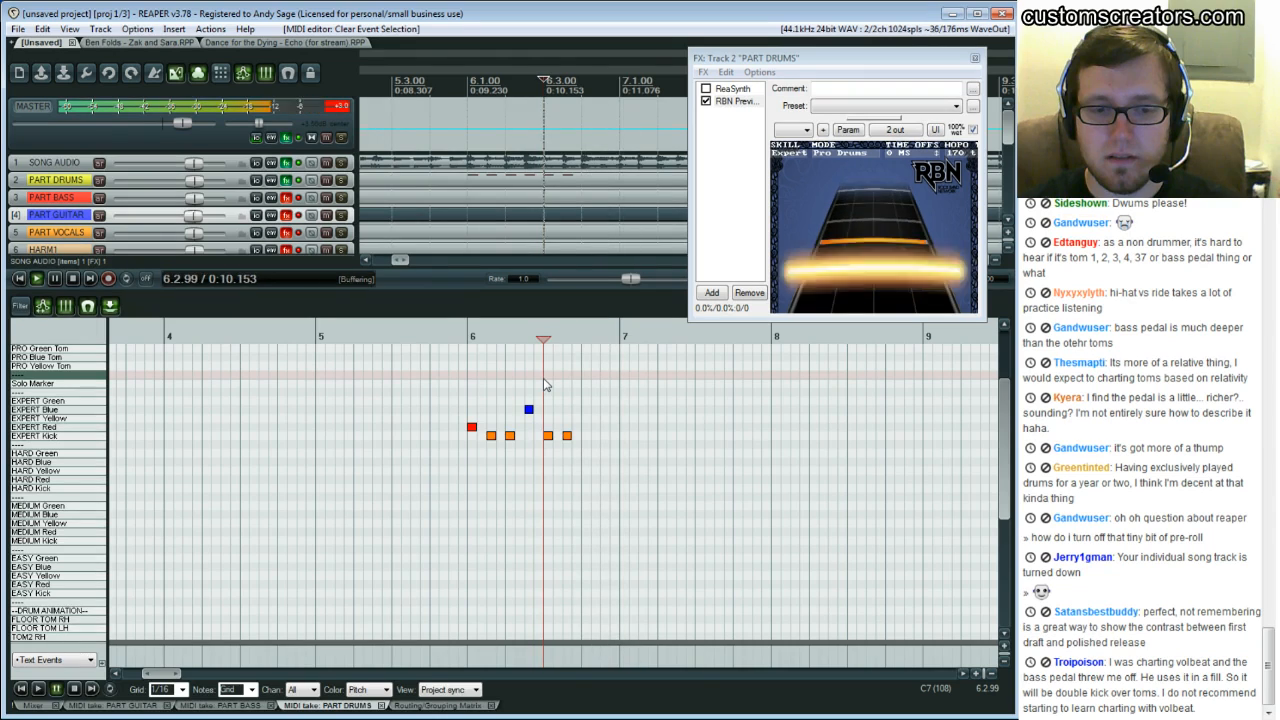
{"action": "left_click", "coordinate": [583, 410]}
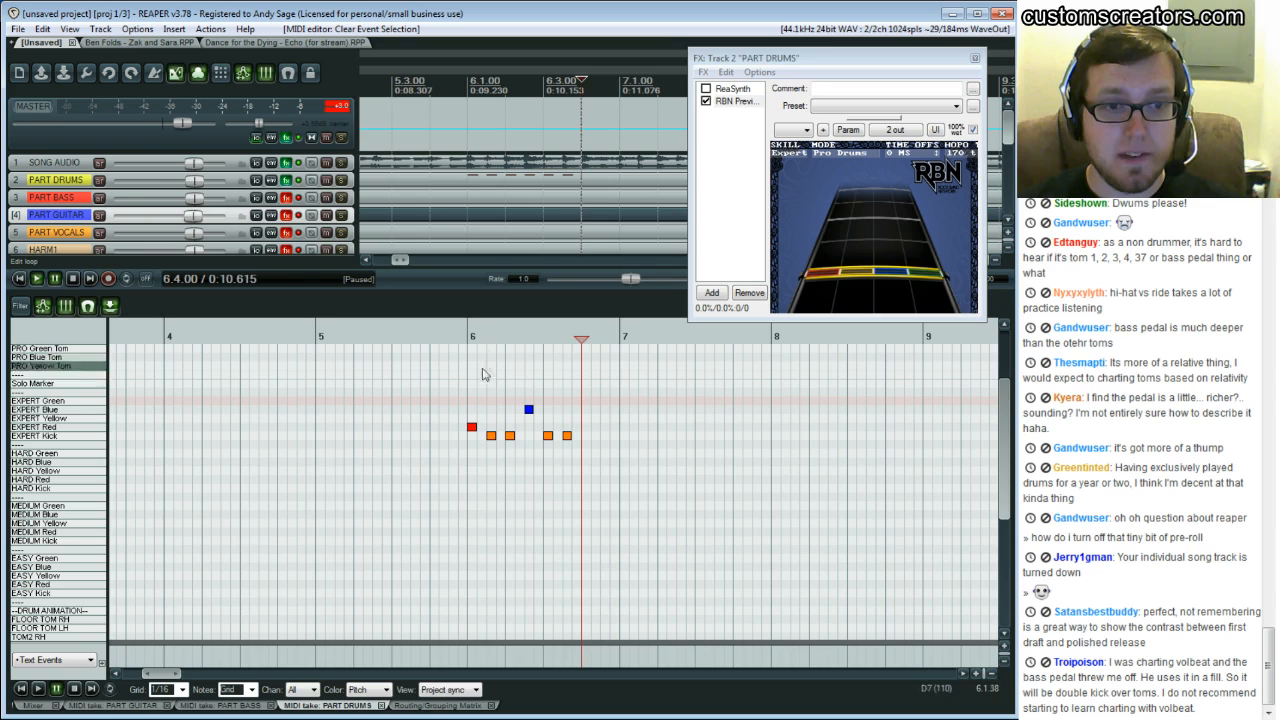
{"action": "left_click", "coordinate": [430, 384]}
{"action": "key", "text": "space"}
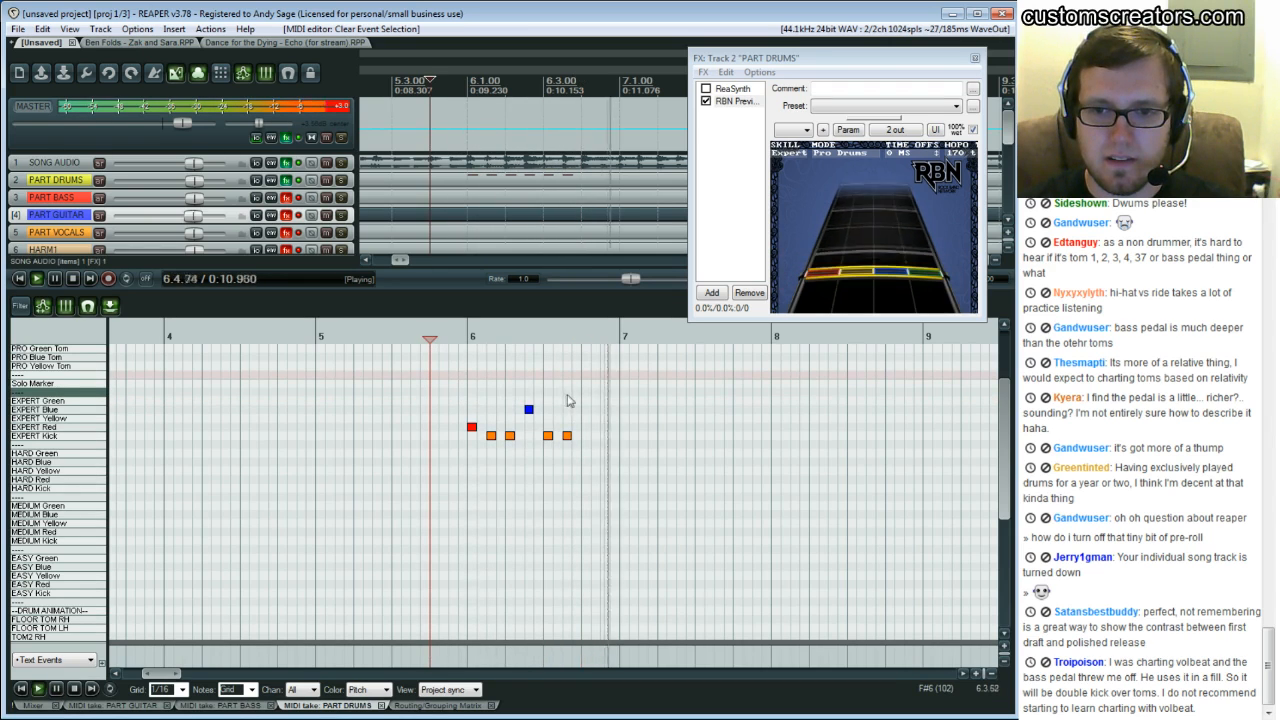
{"action": "key", "text": "space"}
{"action": "left_click", "coordinate": [534, 393]}
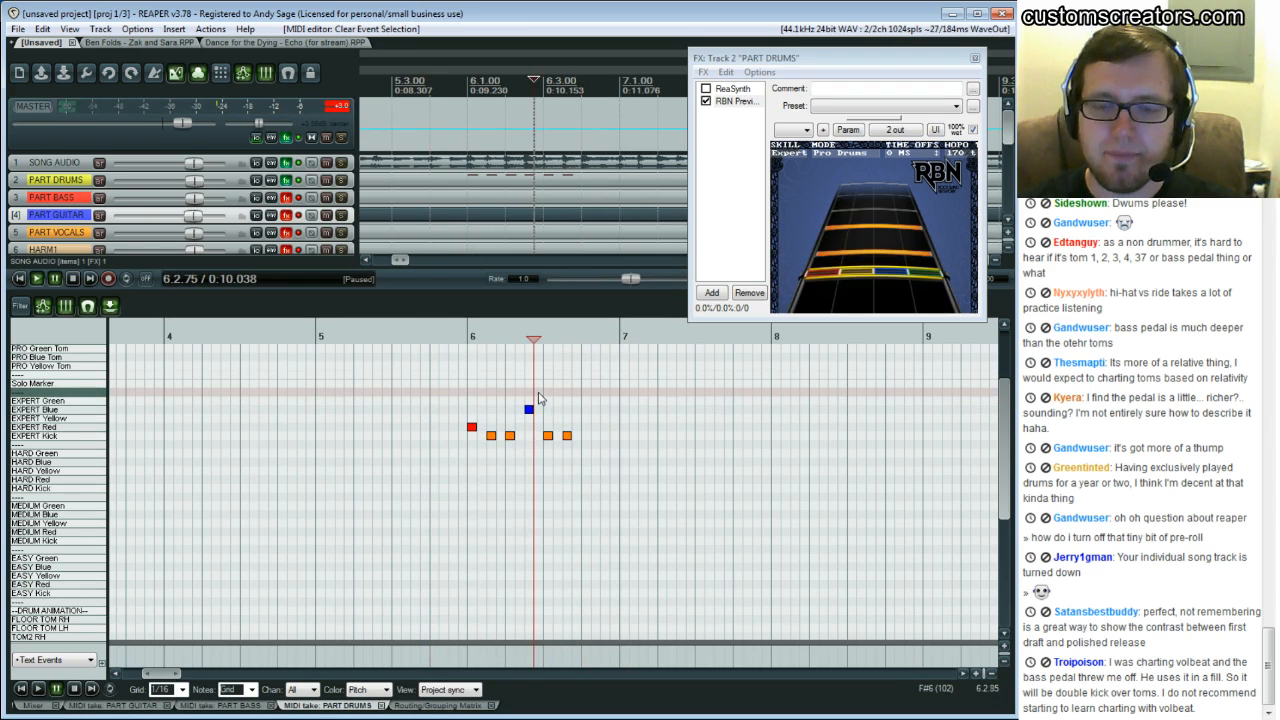
Add EXPERT Yellow notes on the Red and Blue hits, plus a Green and Blue pair near beat 4 of bar 6, and play them back
{"action": "left_click", "coordinate": [472, 418]}
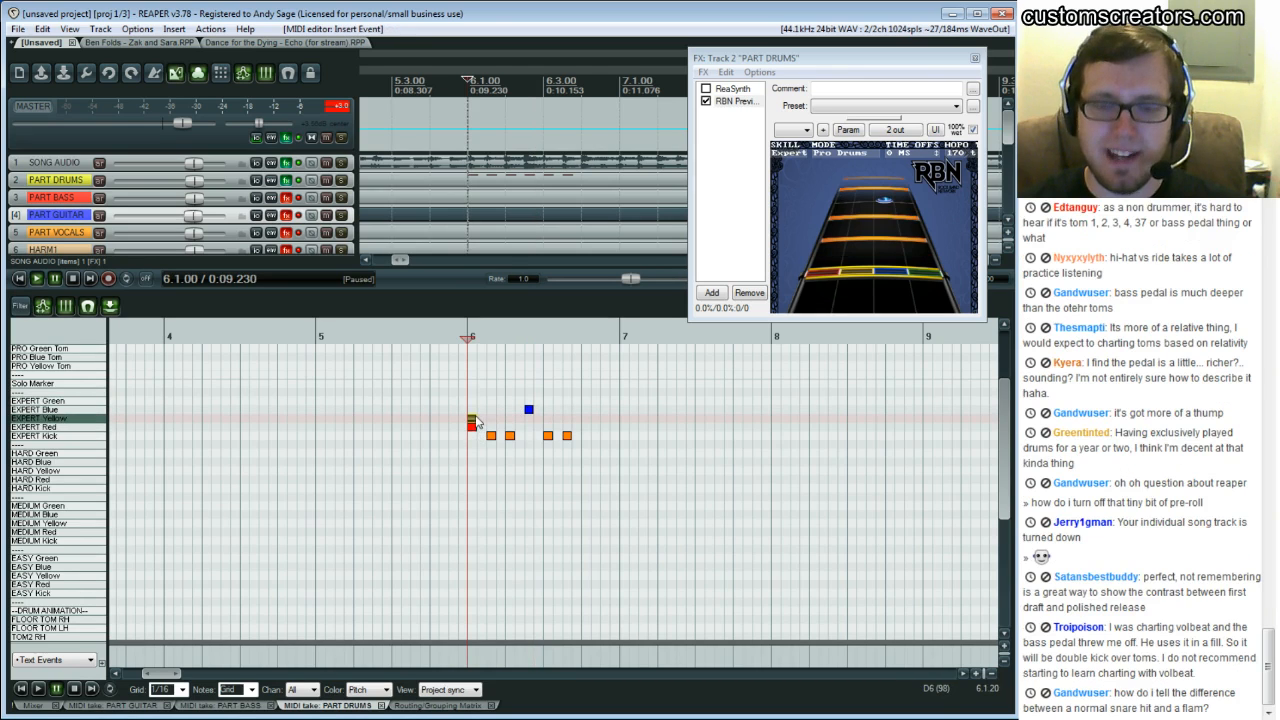
{"action": "left_click", "coordinate": [529, 419]}
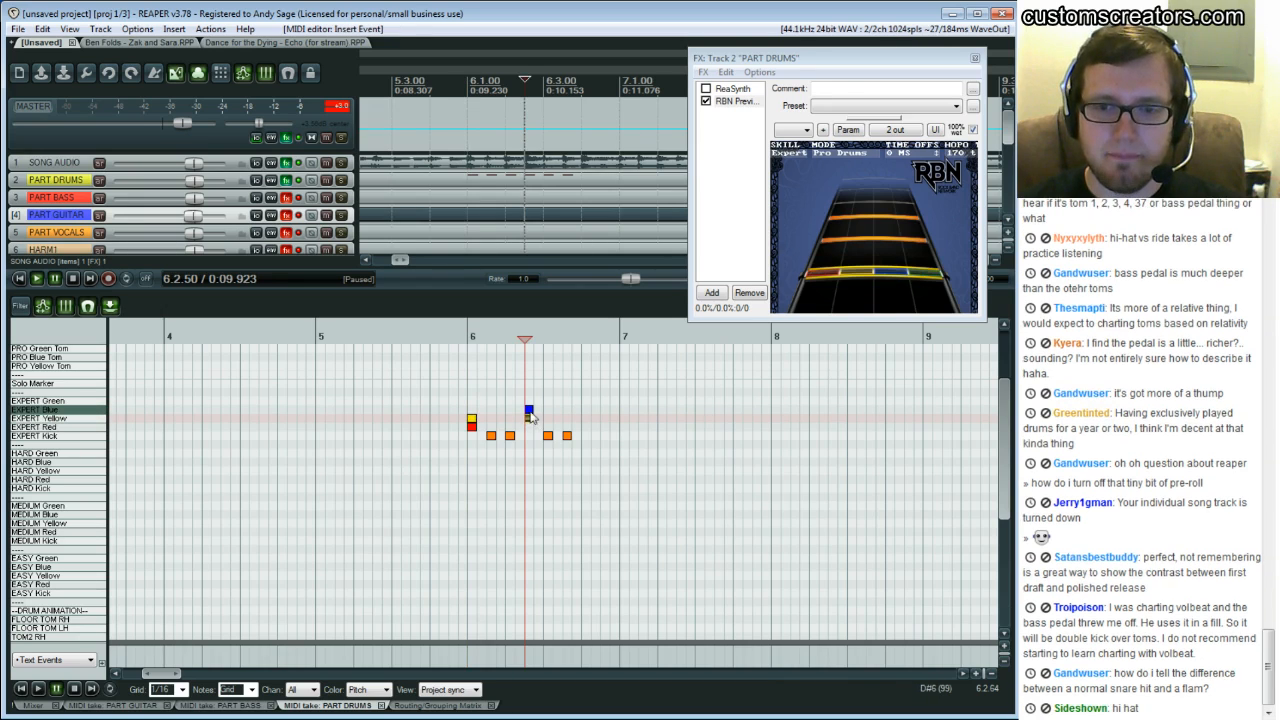
{"action": "left_click", "coordinate": [586, 409]}
{"action": "left_click", "coordinate": [586, 400]}
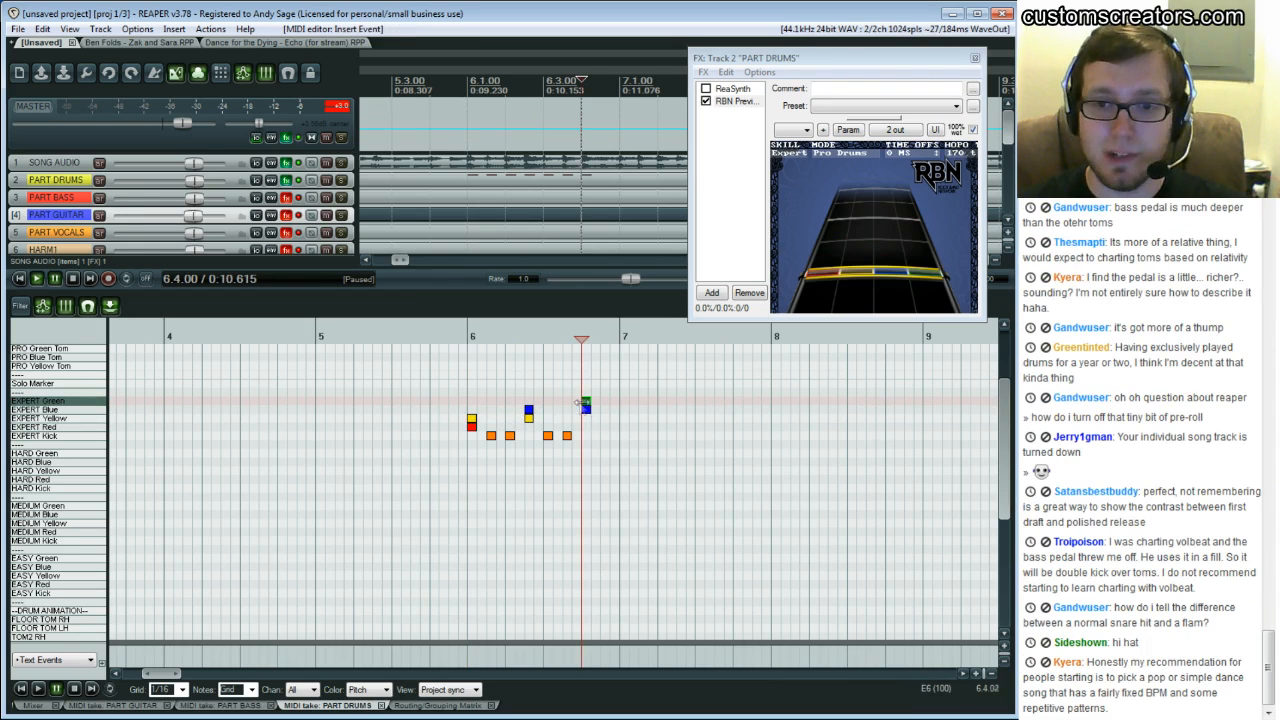
{"action": "left_click", "coordinate": [441, 383]}
{"action": "key", "text": "space"}
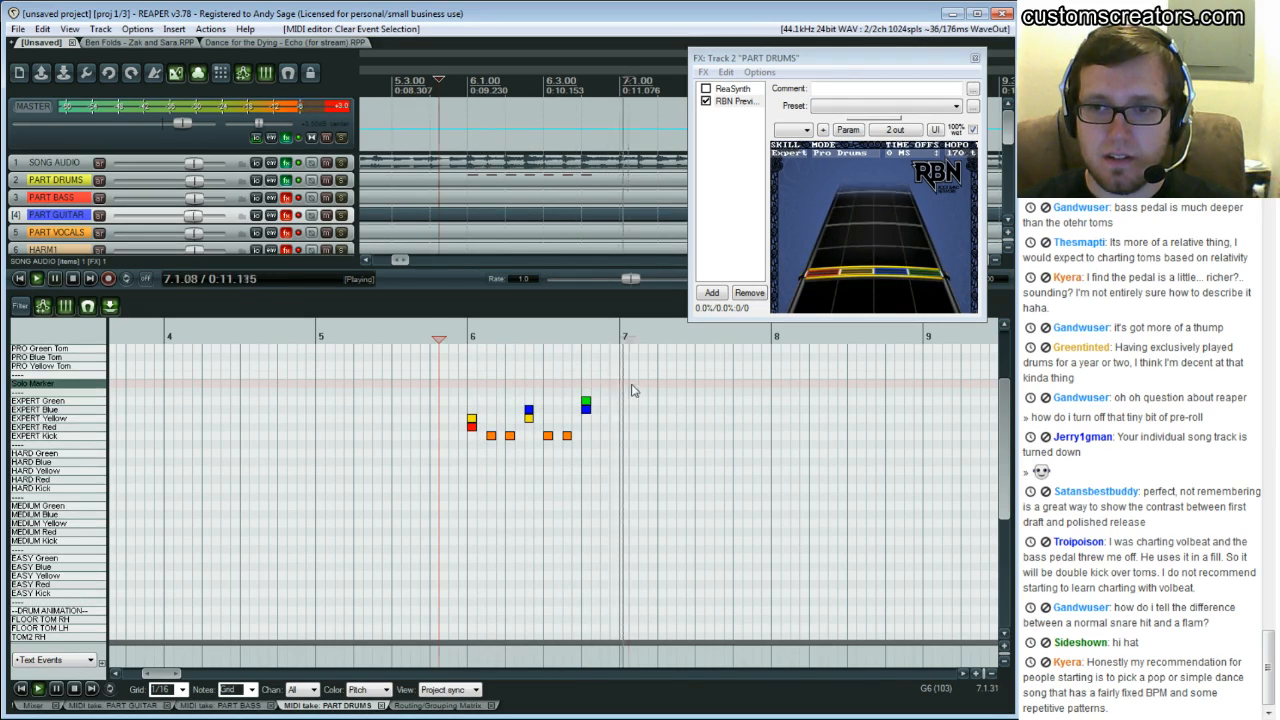
{"action": "key", "text": "ctrl+space"}
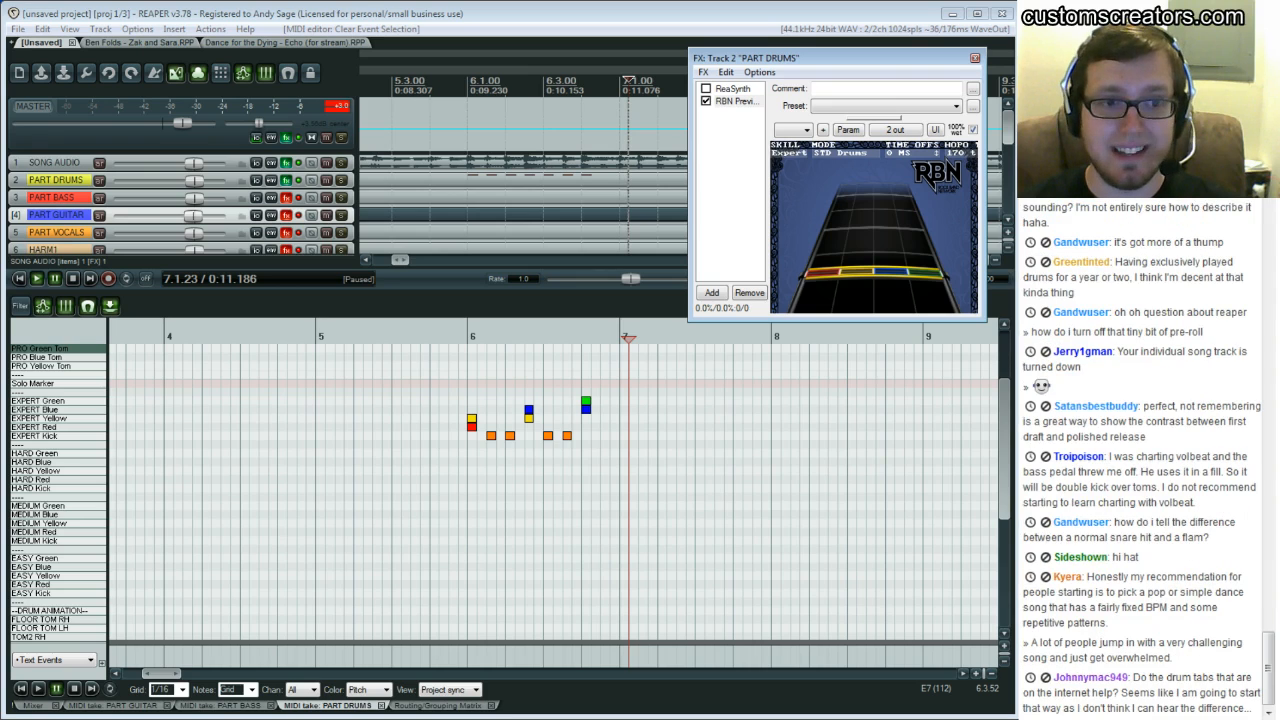
Switch the RBN preview's display mode to Expert Pro Drums
{"action": "left_click", "coordinate": [840, 153]}
{"action": "left_click", "coordinate": [840, 153]}
{"action": "left_click", "coordinate": [840, 153]}
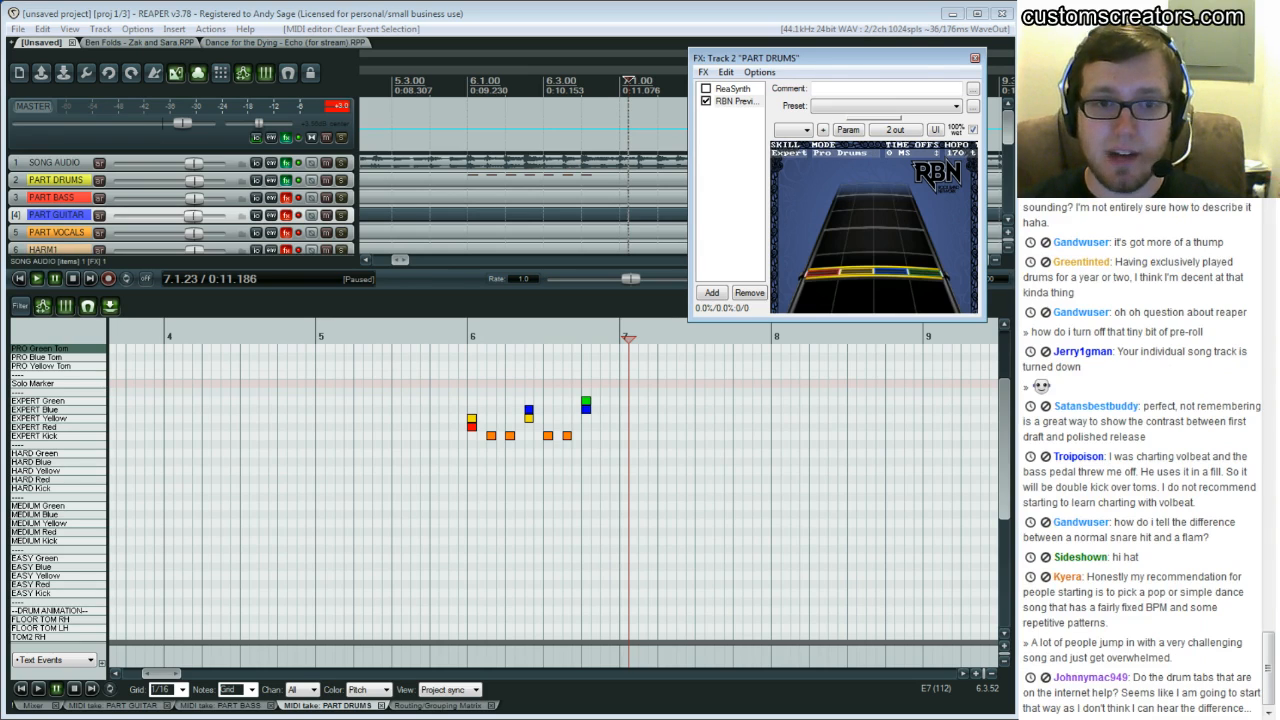
Place PRO Yellow Tom markers on the bar 6 downbeat and on beat 2
{"action": "scroll", "coordinate": [555, 490], "scroll_direction": "up", "scroll_amount": 2}
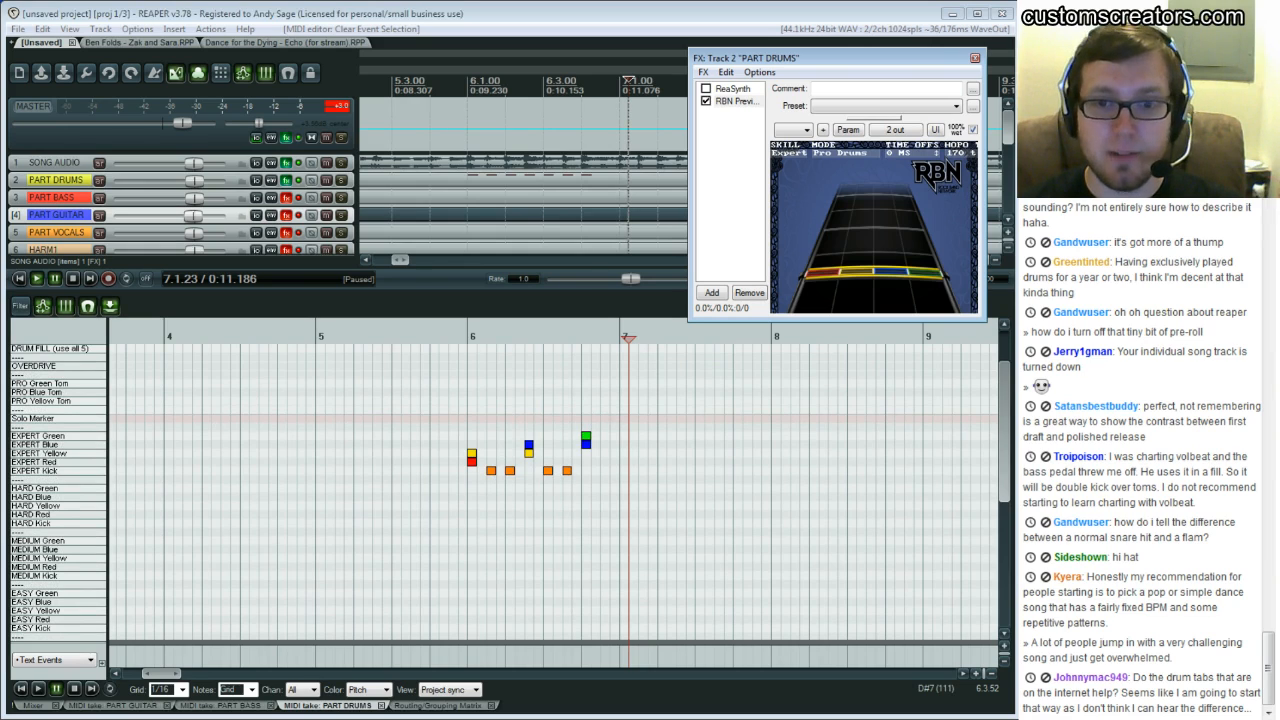
{"action": "double_click", "coordinate": [471, 393]}
{"action": "left_click_drag", "start_coordinate": [473, 393], "coordinate": [473, 401]}
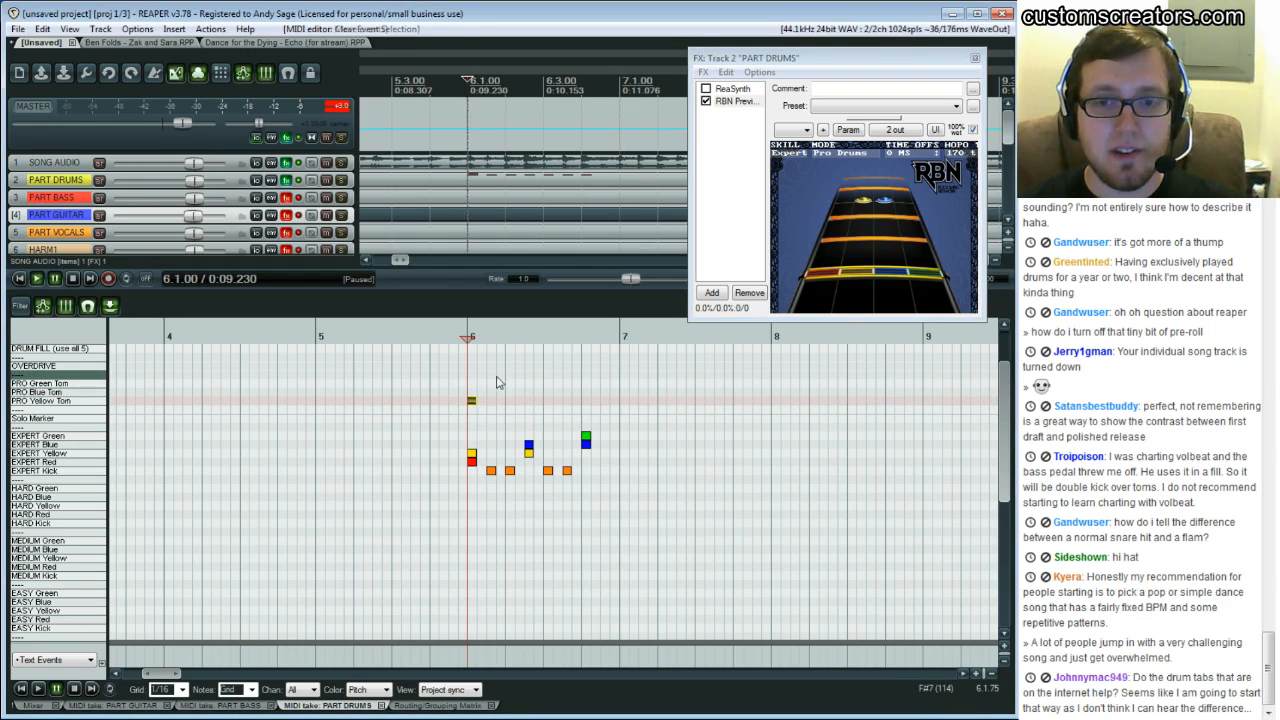
{"action": "double_click", "coordinate": [500, 374]}
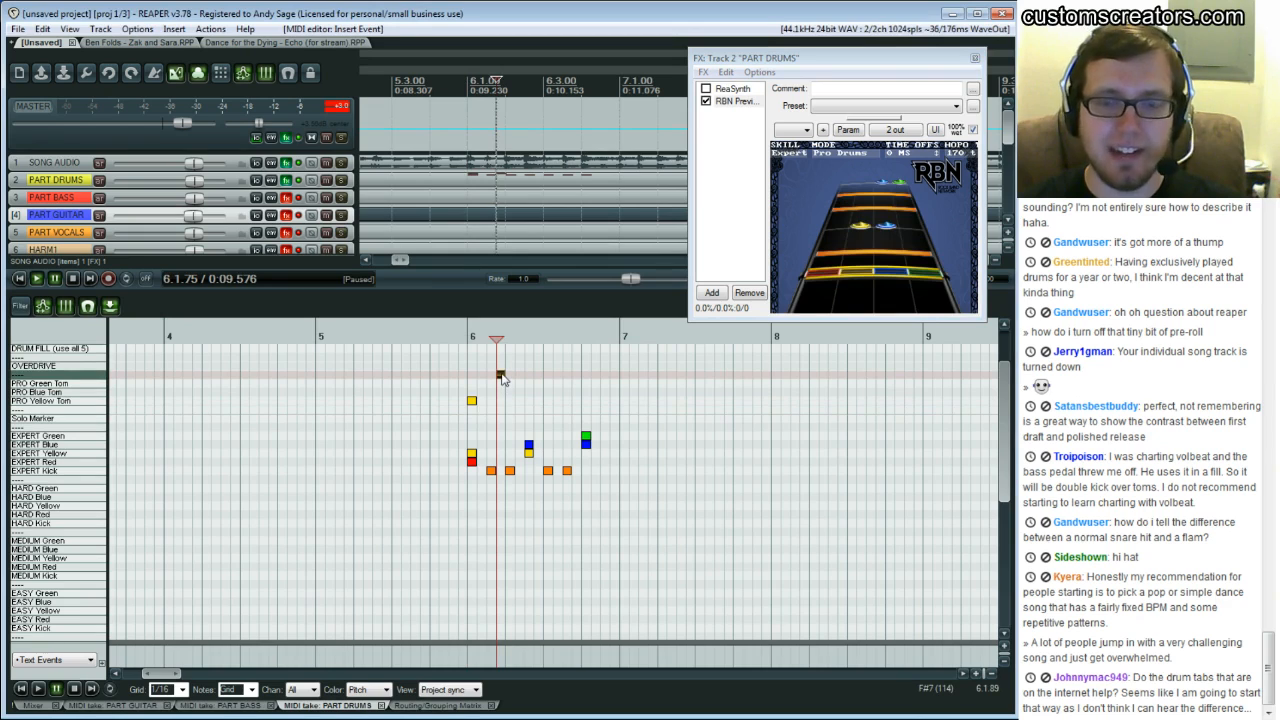
{"action": "left_click_drag", "start_coordinate": [503, 378], "coordinate": [532, 405]}
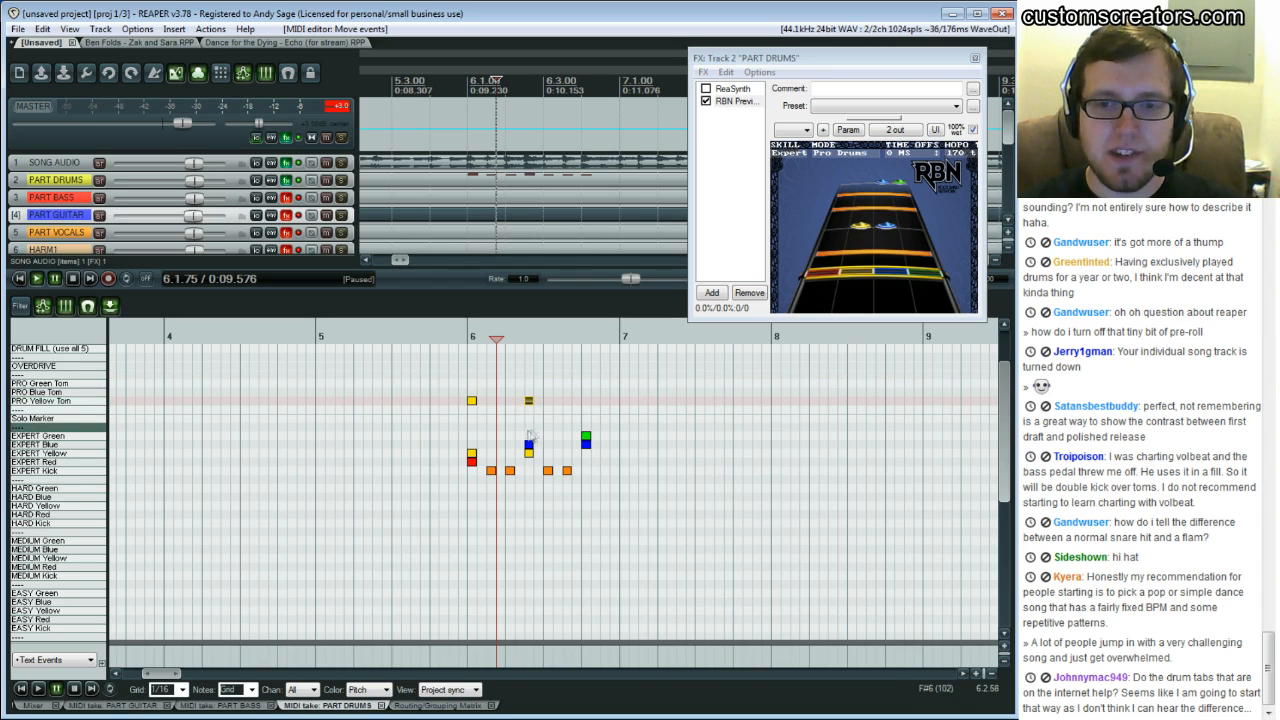
Add a PRO Blue Tom marker on beat 2 and PRO Blue and Green Tom markers near beat 4 of bar 6
{"action": "left_click", "coordinate": [528, 392]}
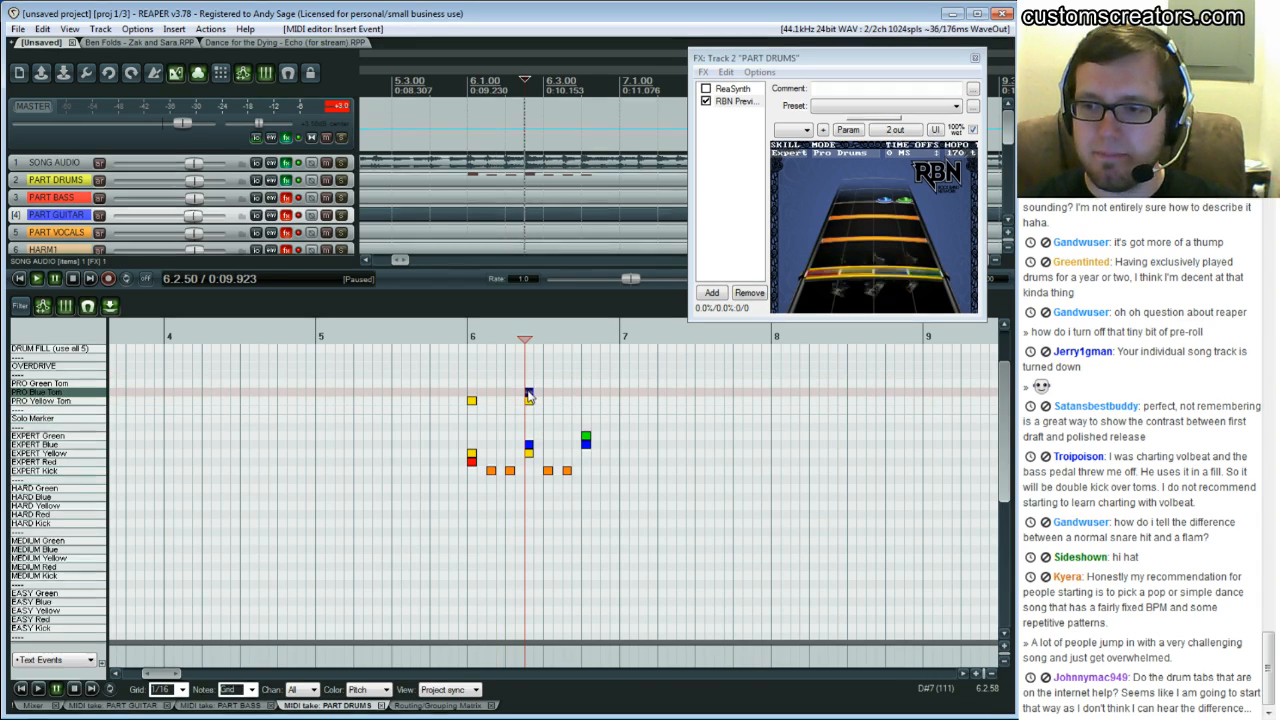
{"action": "double_click", "coordinate": [584, 392]}
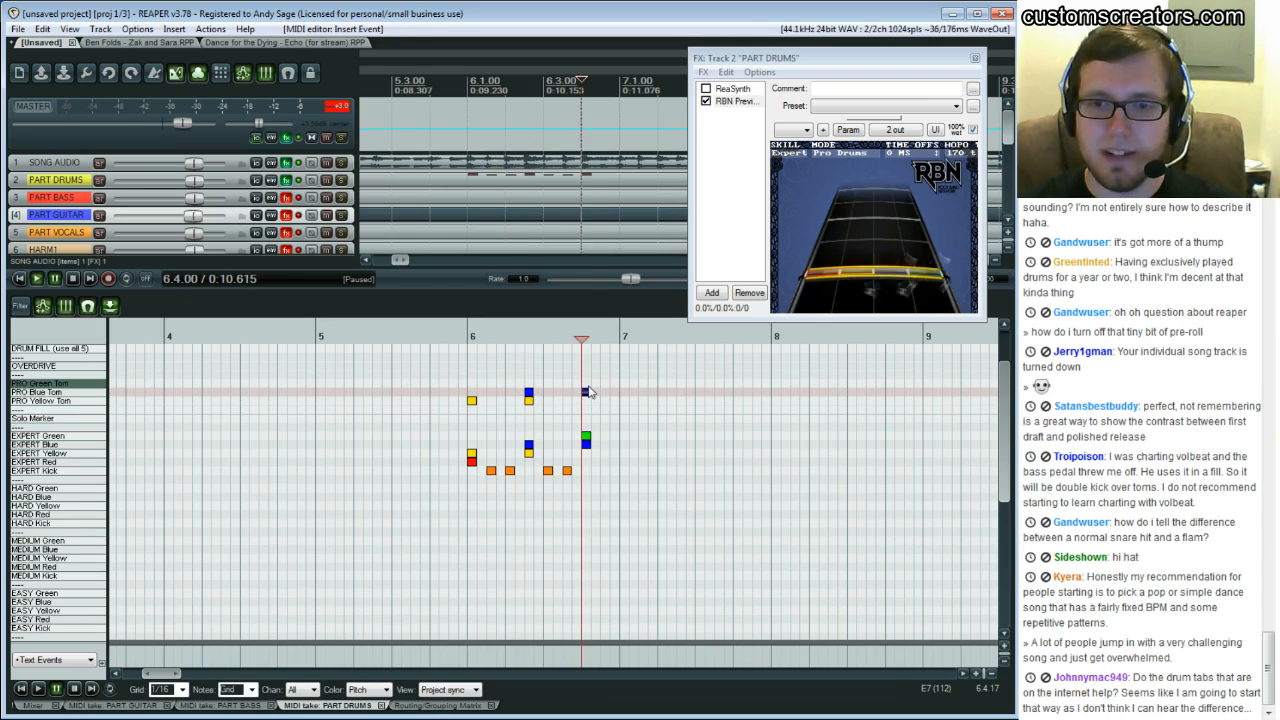
{"action": "double_click", "coordinate": [591, 384]}
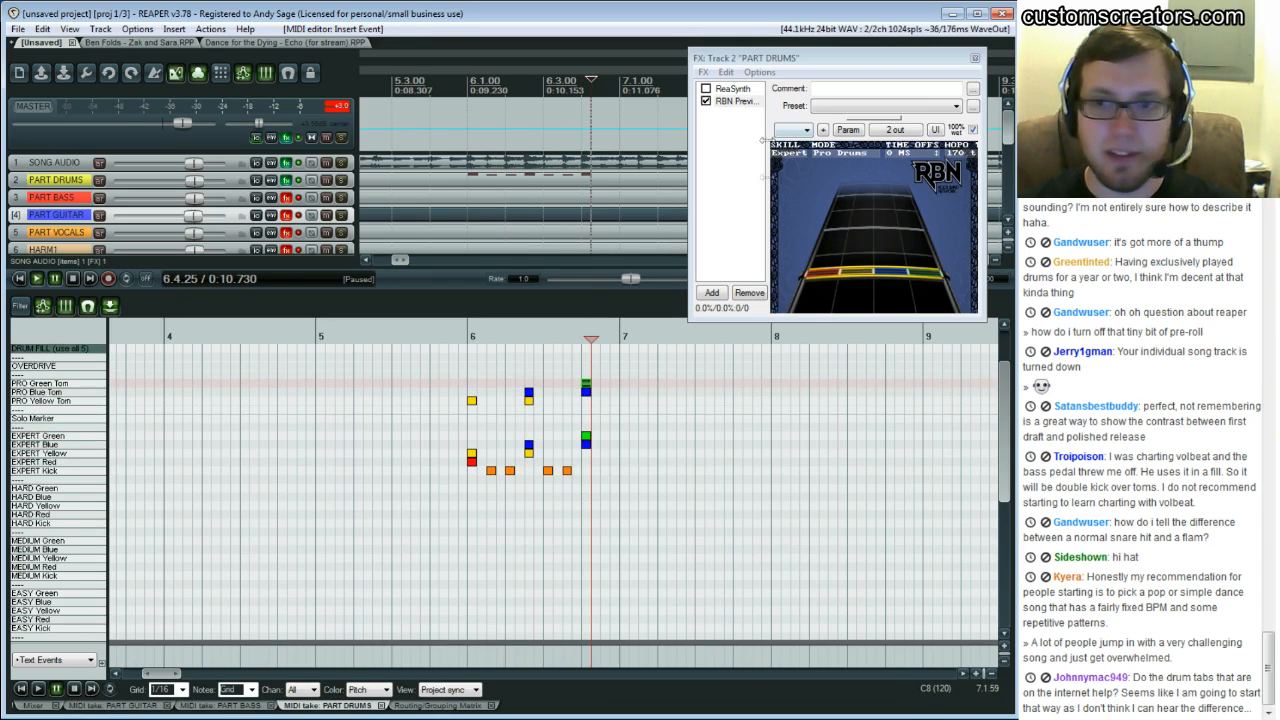
Play back bar 6 several times to check the tom markers on the preview highway
{"action": "key", "text": "space"}
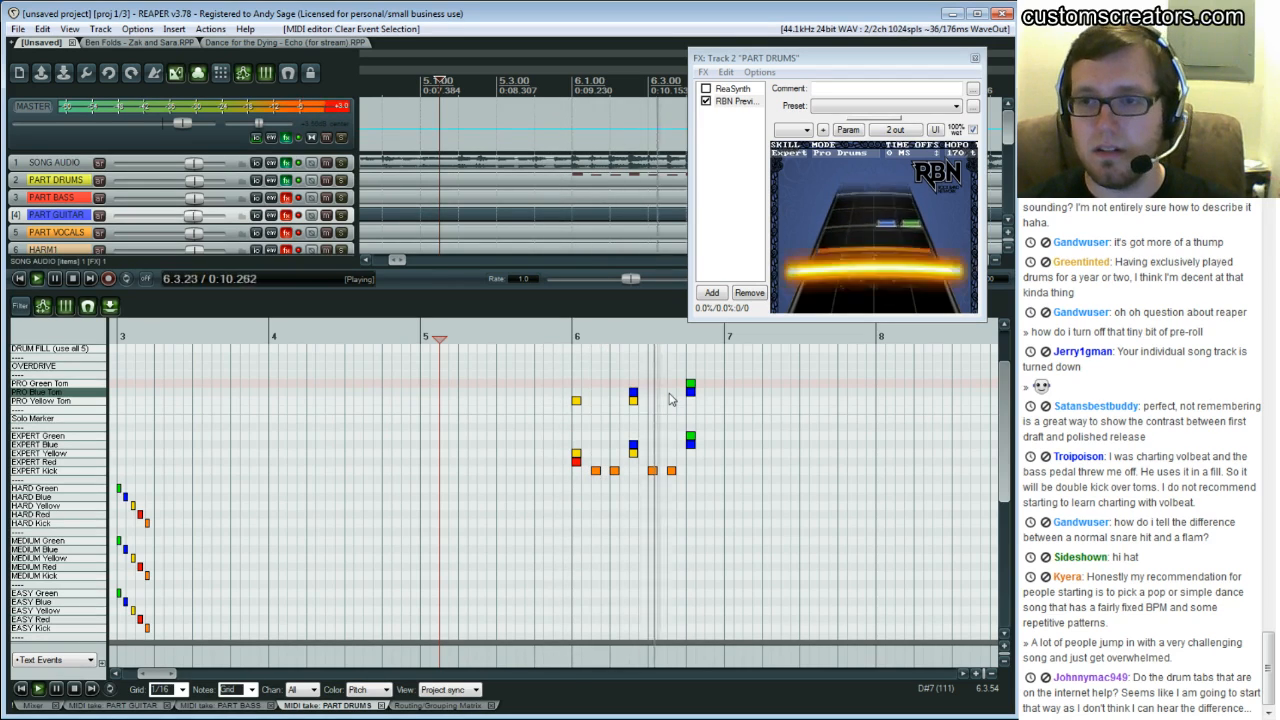
{"action": "key", "text": "space"}
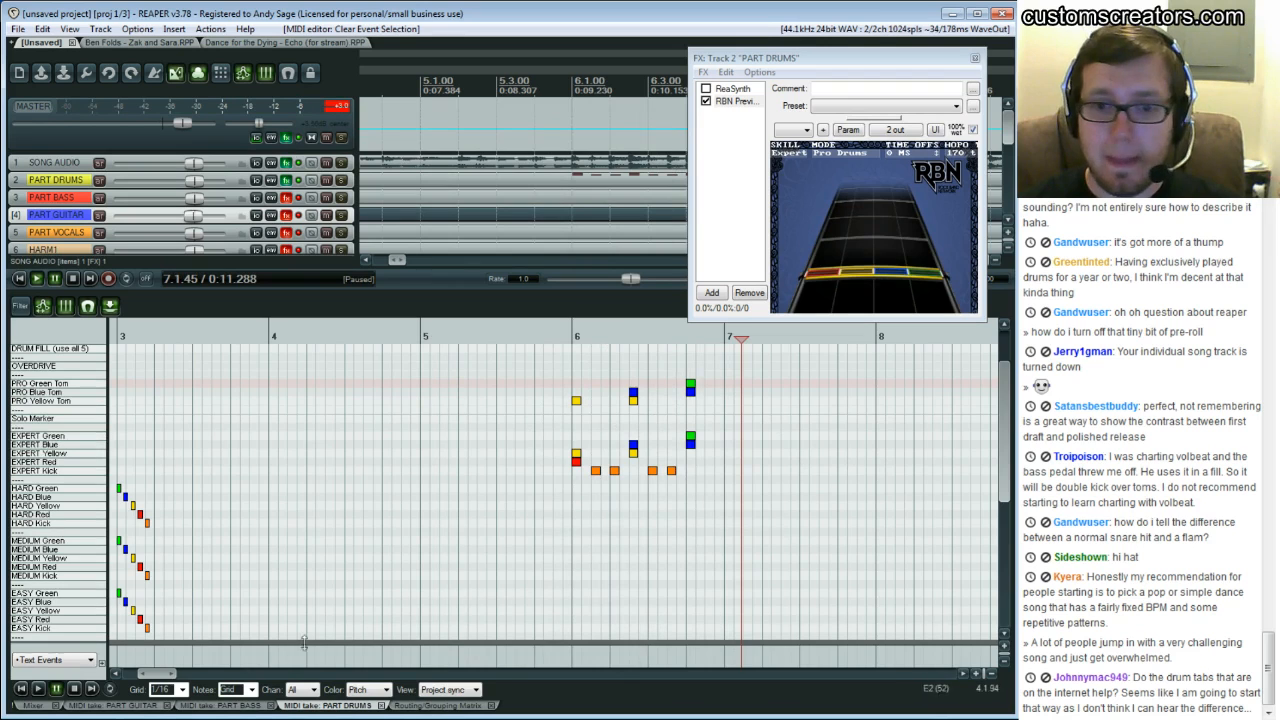
{"action": "left_click_drag", "start_coordinate": [159, 674], "coordinate": [168, 674]}
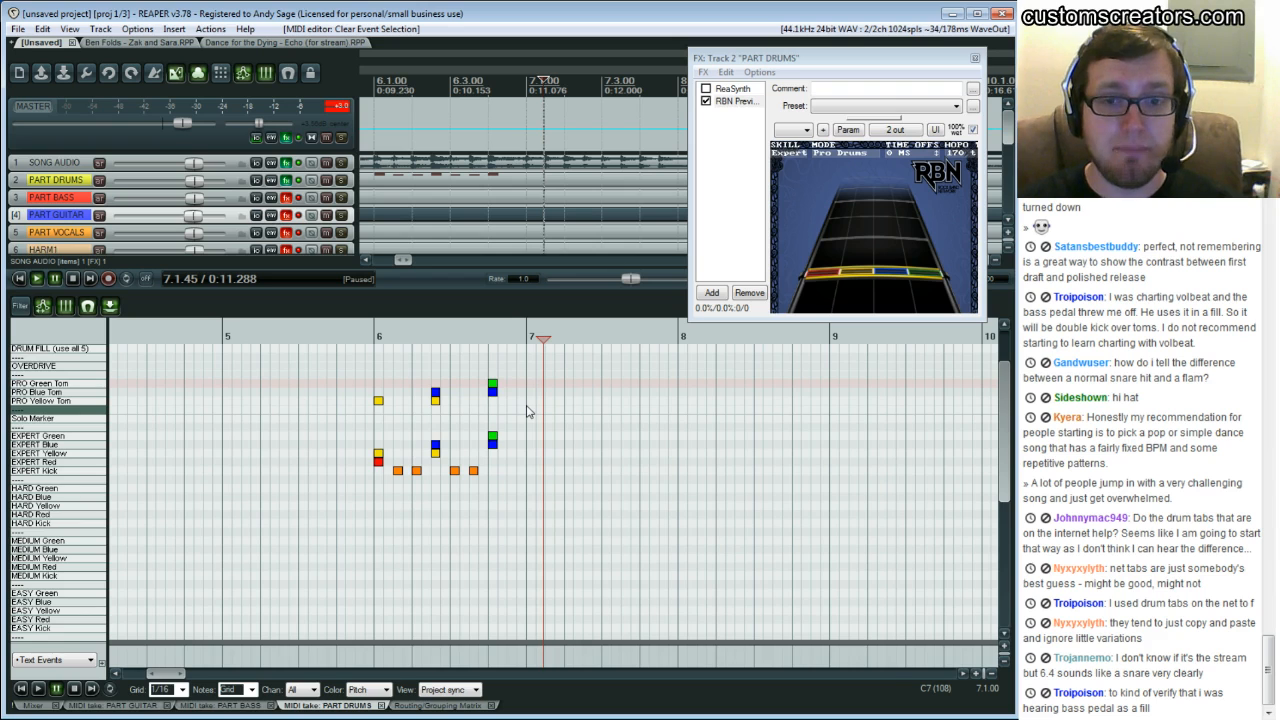
{"action": "left_click", "coordinate": [358, 420]}
{"action": "key", "text": "space"}
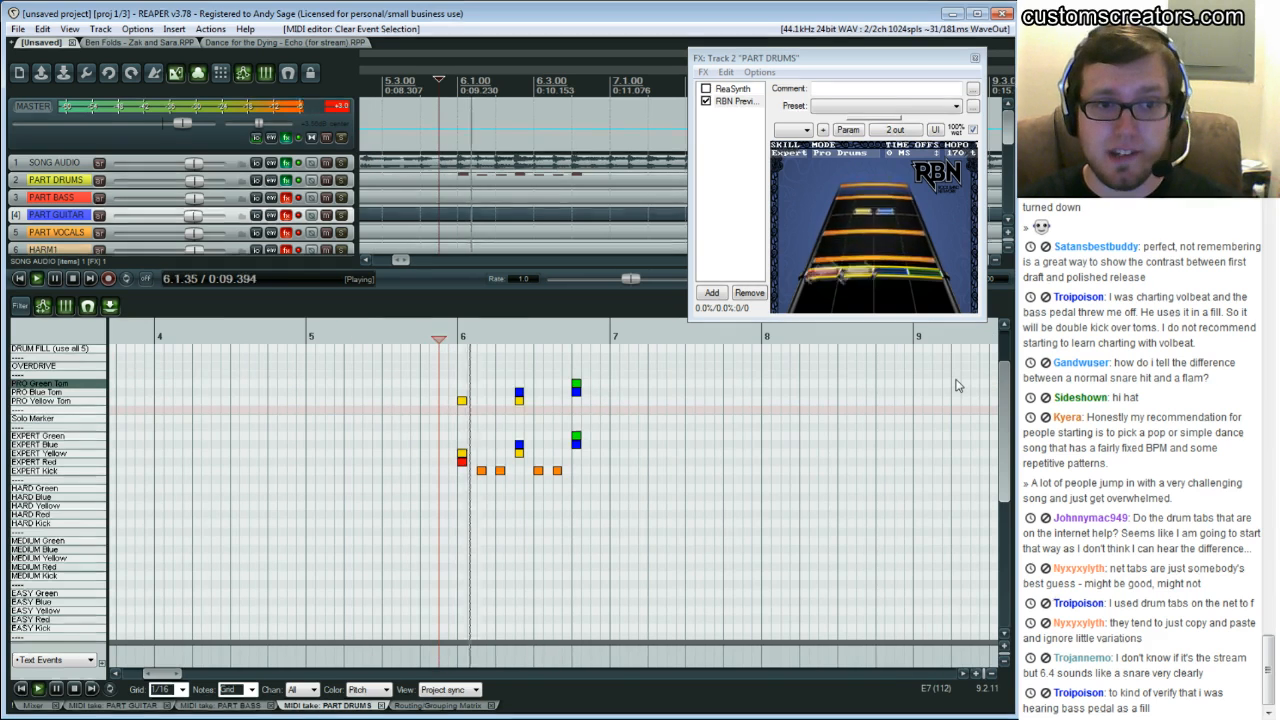
{"action": "key", "text": "space"}
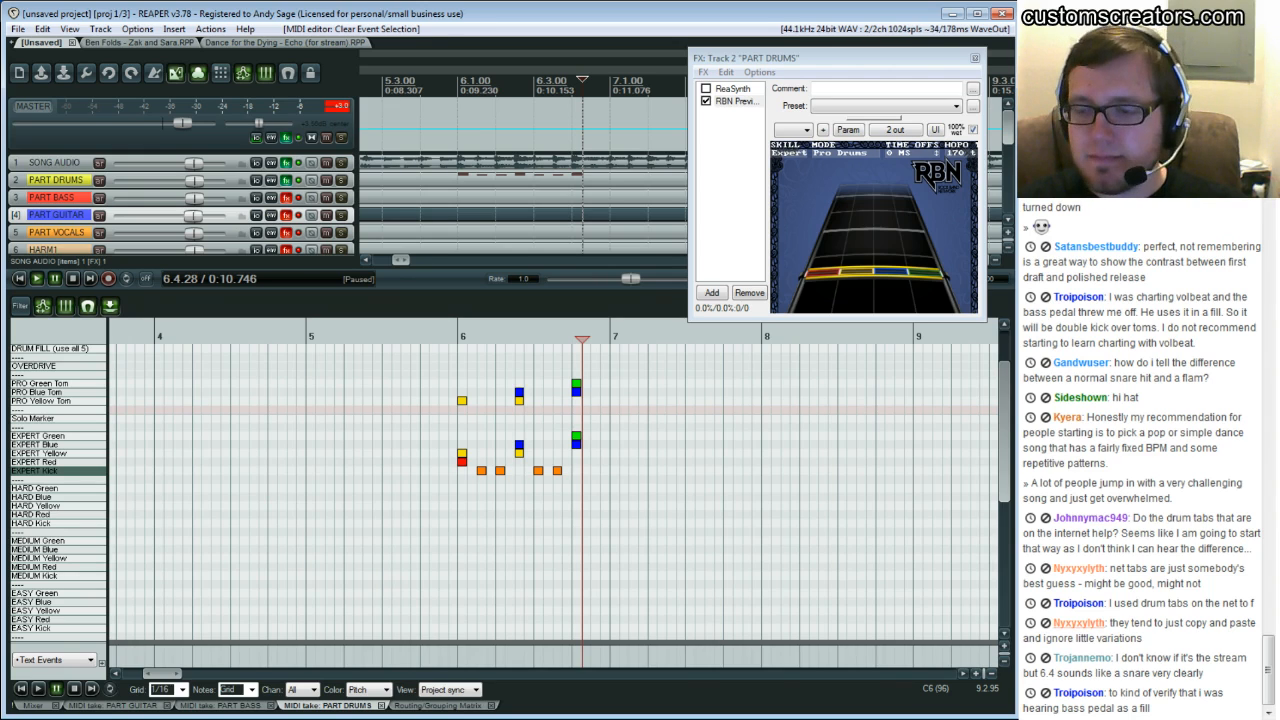
{"action": "left_click", "coordinate": [460, 425]}
{"action": "key", "text": "space"}
{"action": "key", "text": "ctrl+space"}
{"action": "left_click", "coordinate": [590, 434]}
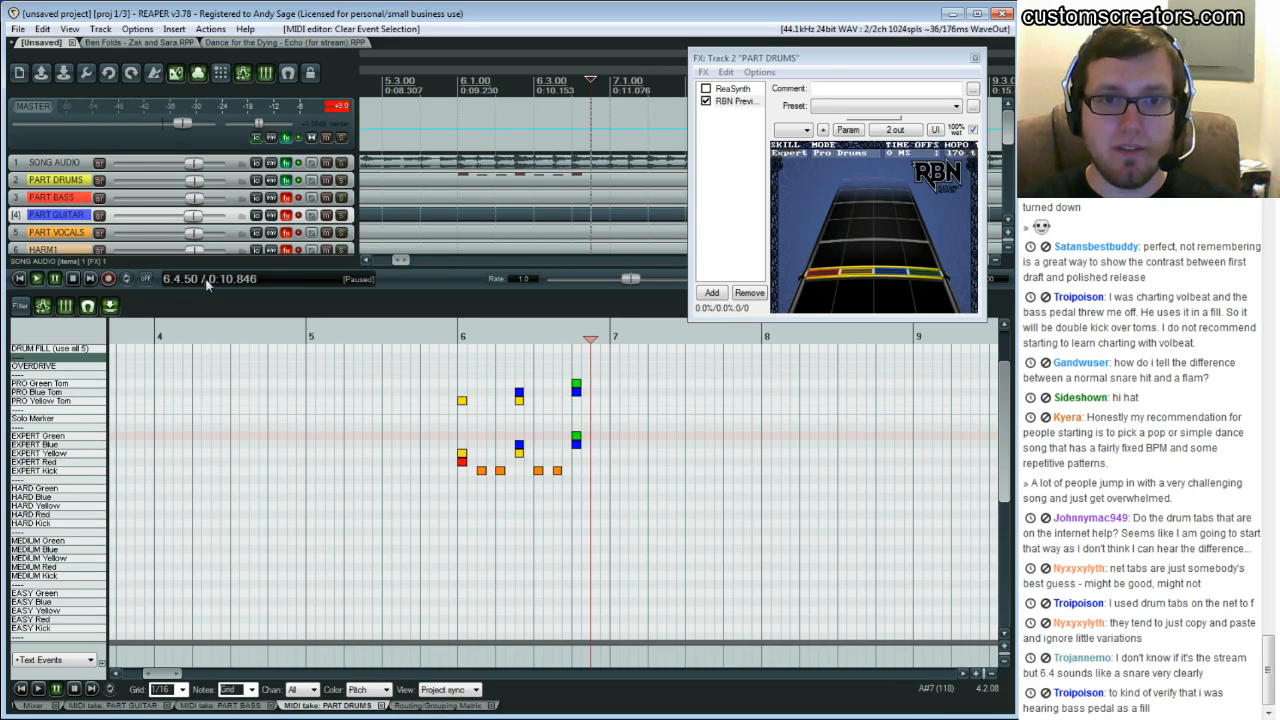
{"action": "left_click", "coordinate": [576, 419]}
{"action": "key", "text": "ctrl+space"}
{"action": "key", "text": "ctrl+space"}
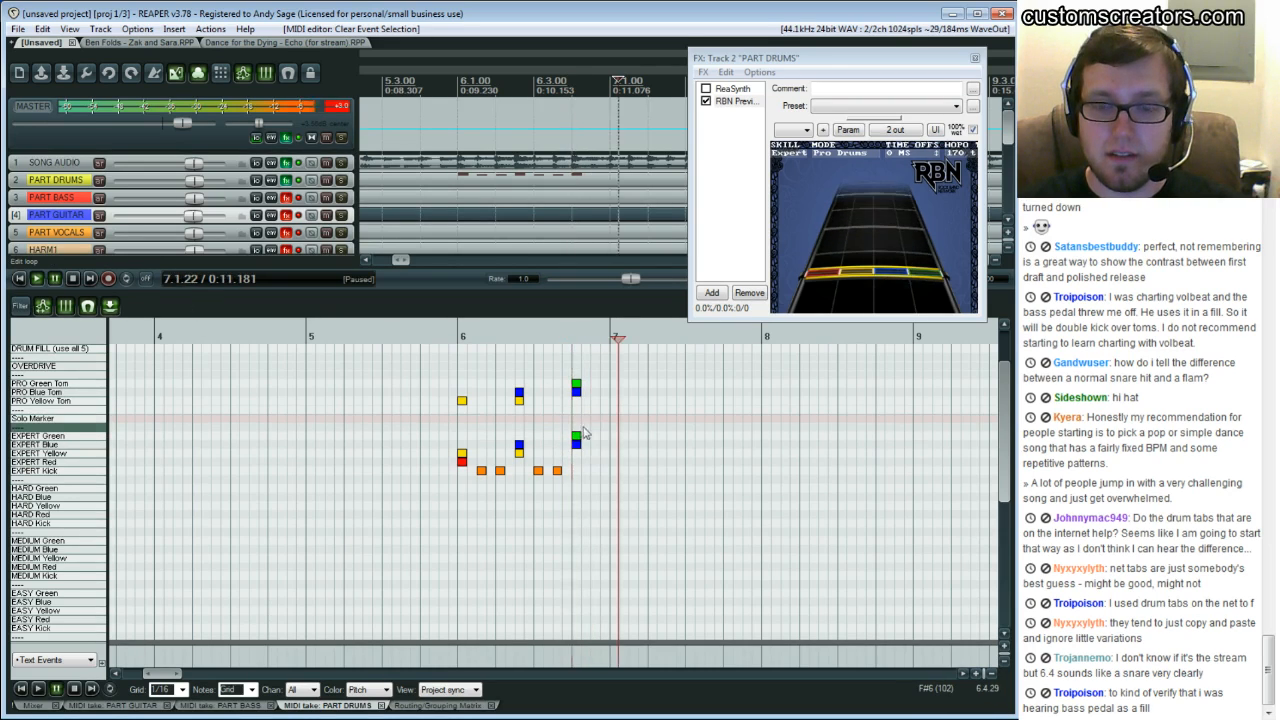
{"action": "left_click", "coordinate": [577, 419]}
{"action": "key", "text": "space"}
{"action": "key", "text": "space"}
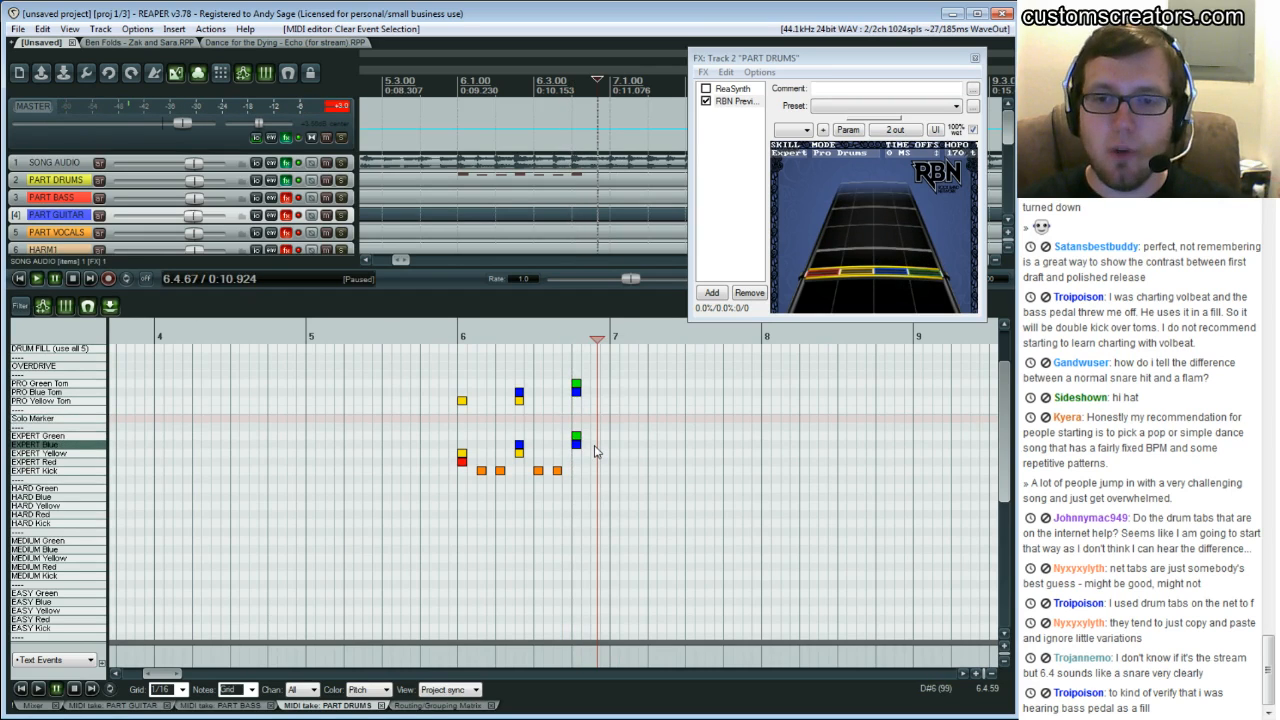
{"action": "left_click", "coordinate": [515, 427]}
{"action": "key", "text": "space"}
{"action": "key", "text": "ctrl+space"}
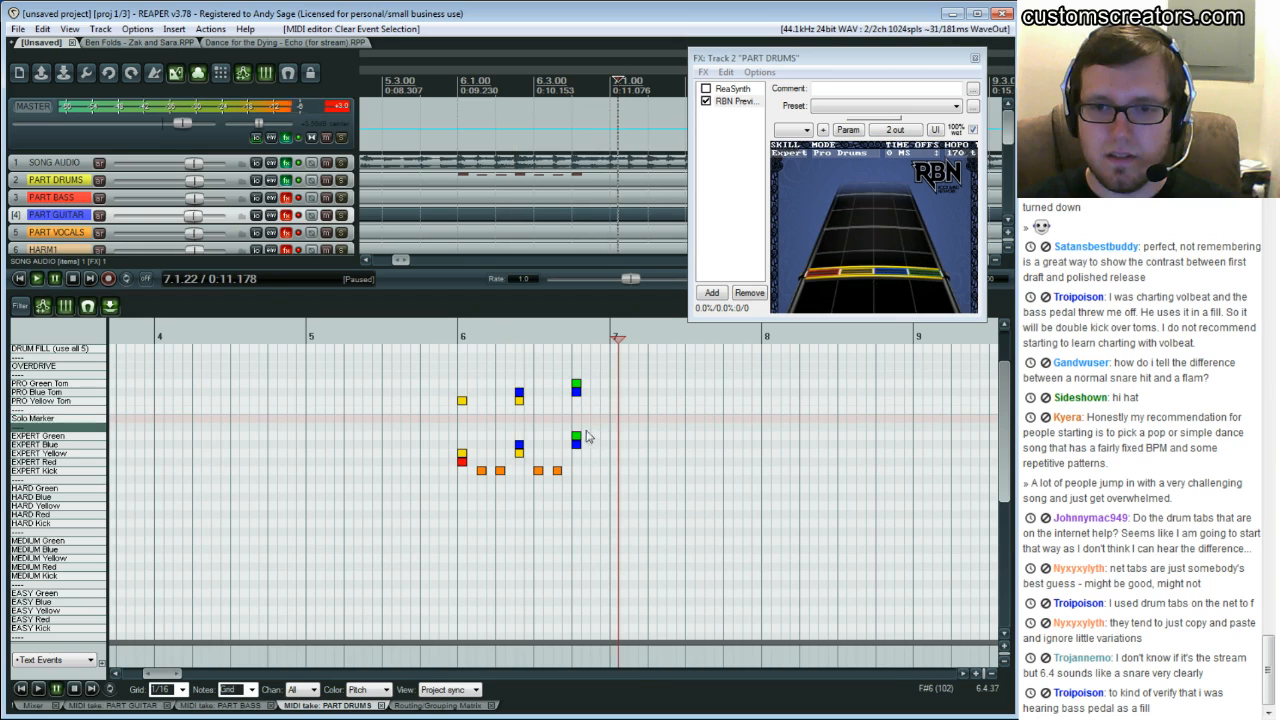
Delete the blue tom and blue notes on beat 4 of bar 6 and add an Expert Blue note an eighth later
{"action": "key", "text": "Delete"}
{"action": "left_click", "coordinate": [515, 420]}
{"action": "key", "text": "space"}
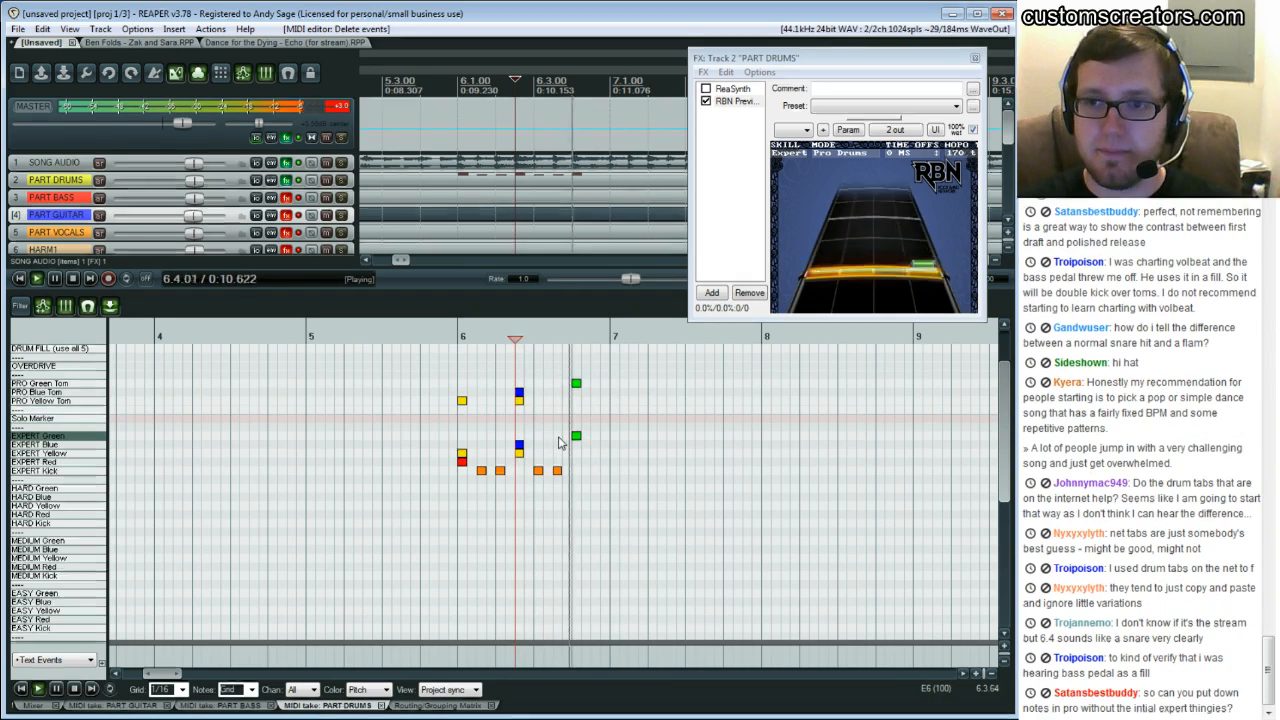
{"action": "key", "text": "ctrl+space"}
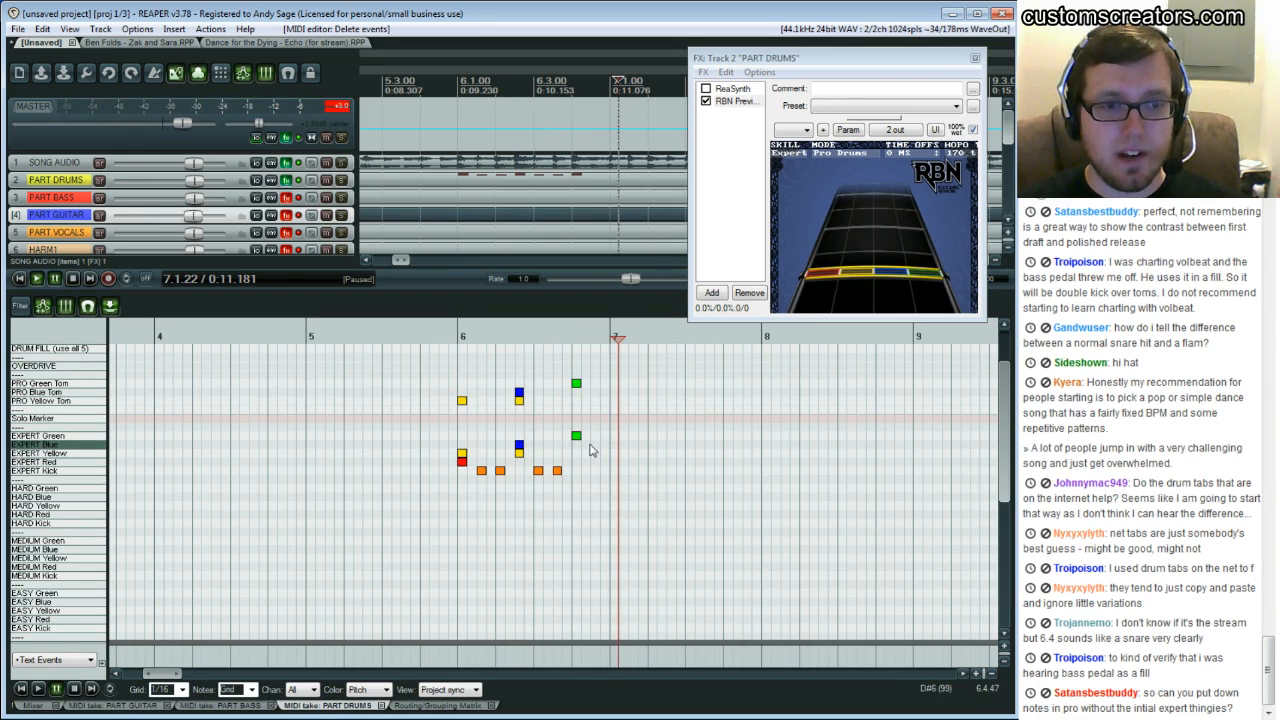
{"action": "left_click", "coordinate": [595, 446]}
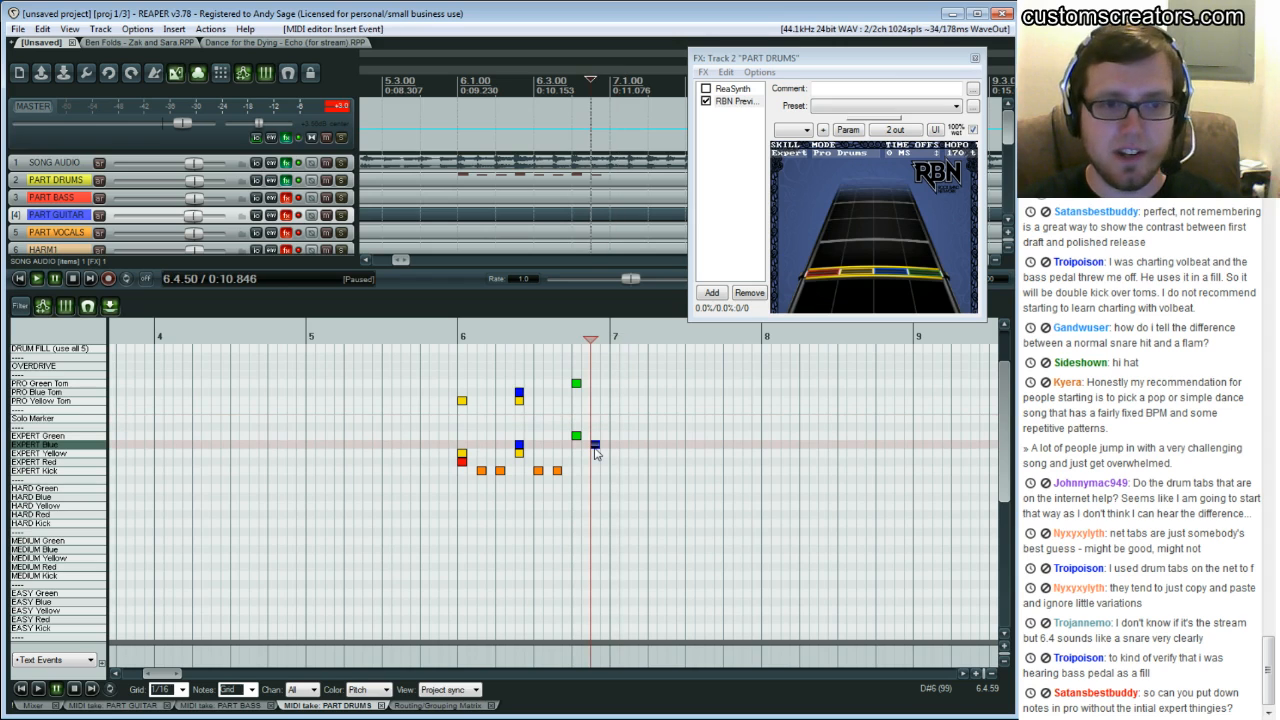
Play back the end of bar 6 repeatedly to check the moved blue note on the preview
{"action": "left_click", "coordinate": [573, 410]}
{"action": "key", "text": "space"}
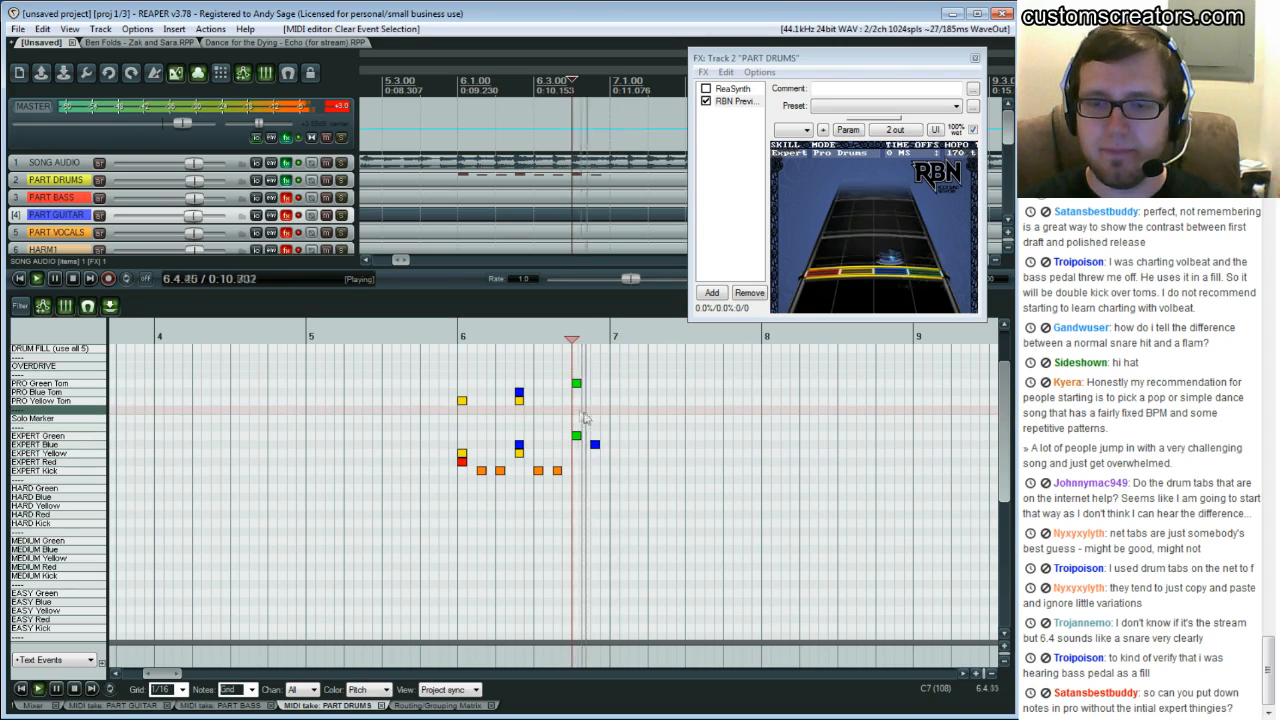
{"action": "key", "text": "ctrl+space"}
{"action": "left_click", "coordinate": [613, 456]}
{"action": "key", "text": "space"}
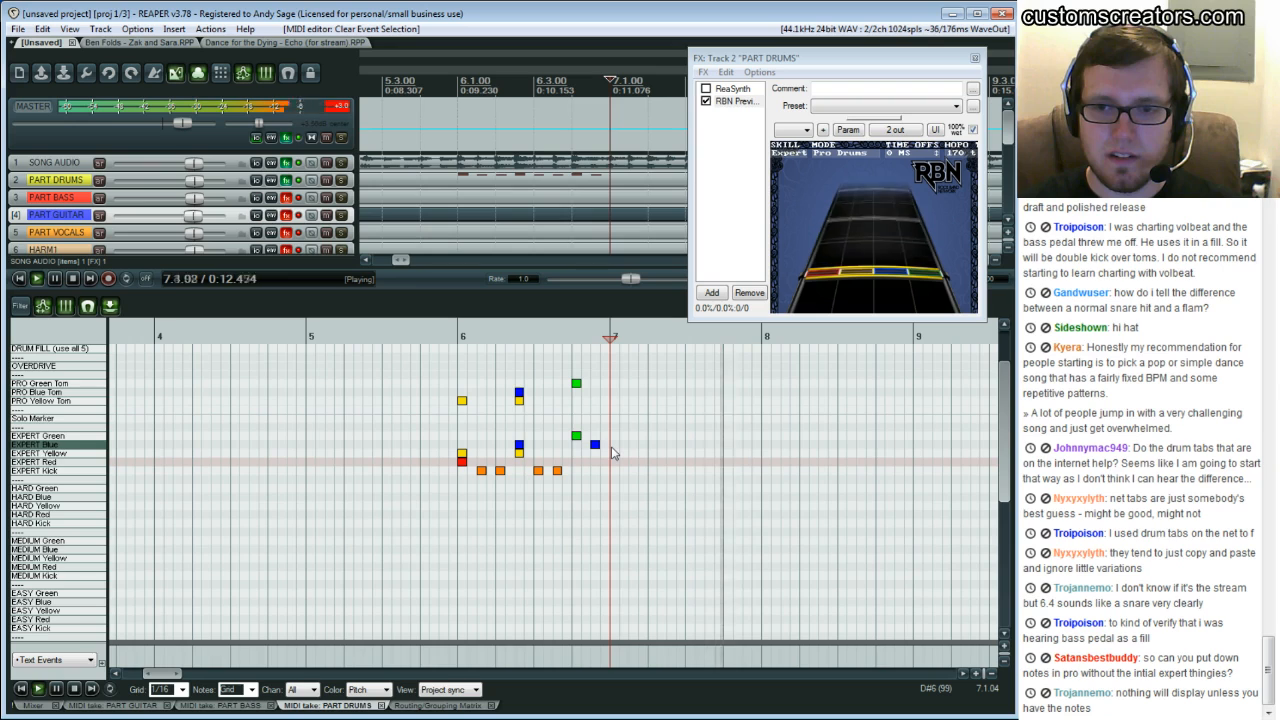
{"action": "key", "text": "ctrl+space"}
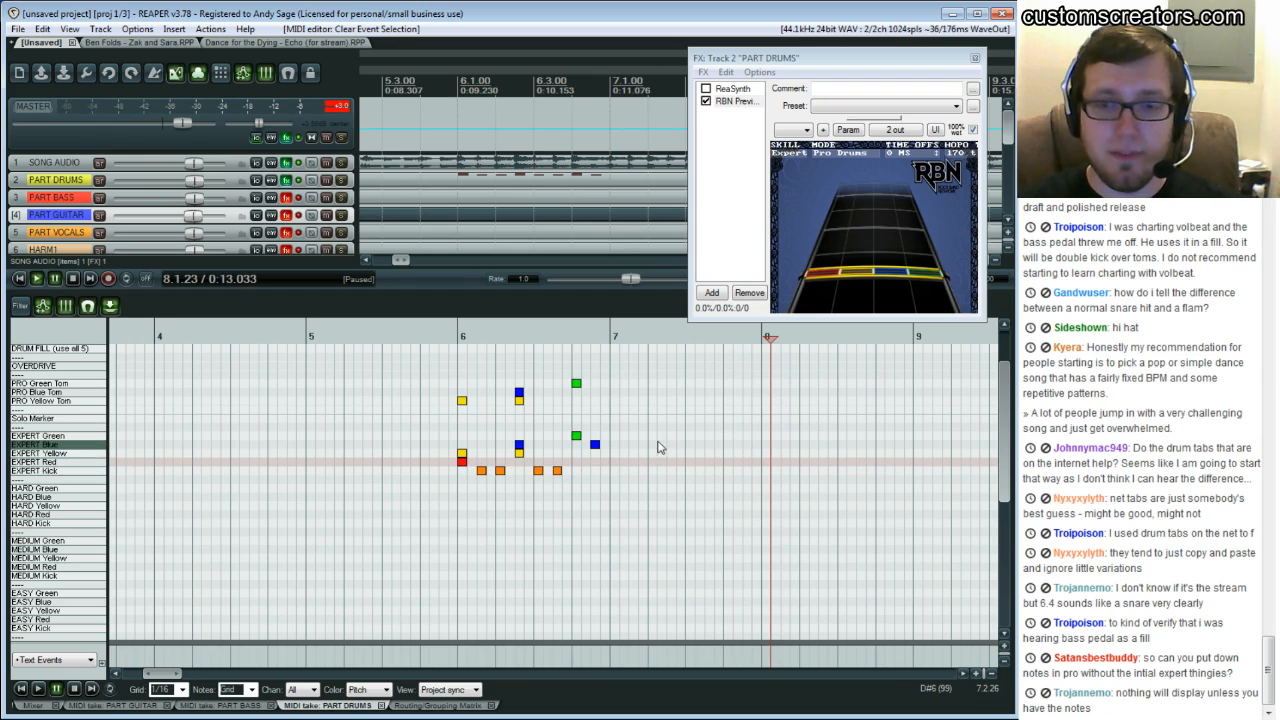
{"action": "left_click", "coordinate": [612, 446]}
{"action": "key", "text": "space"}
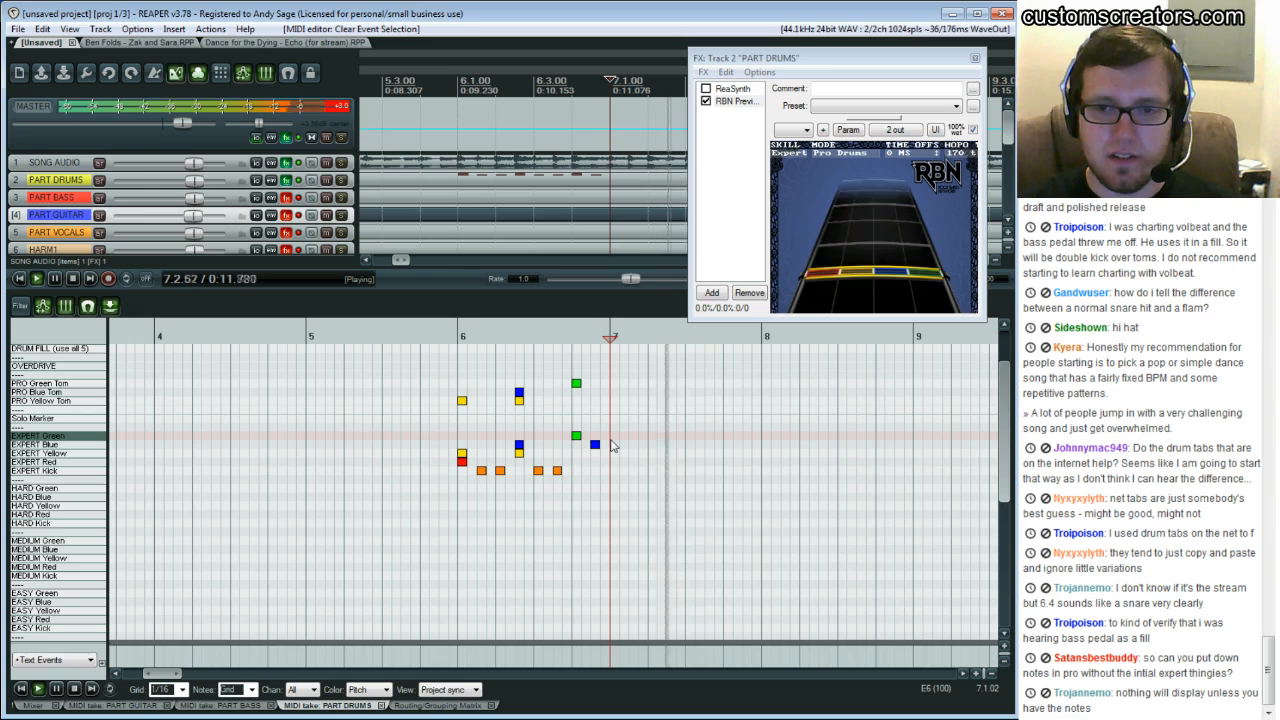
{"action": "key", "text": "space"}
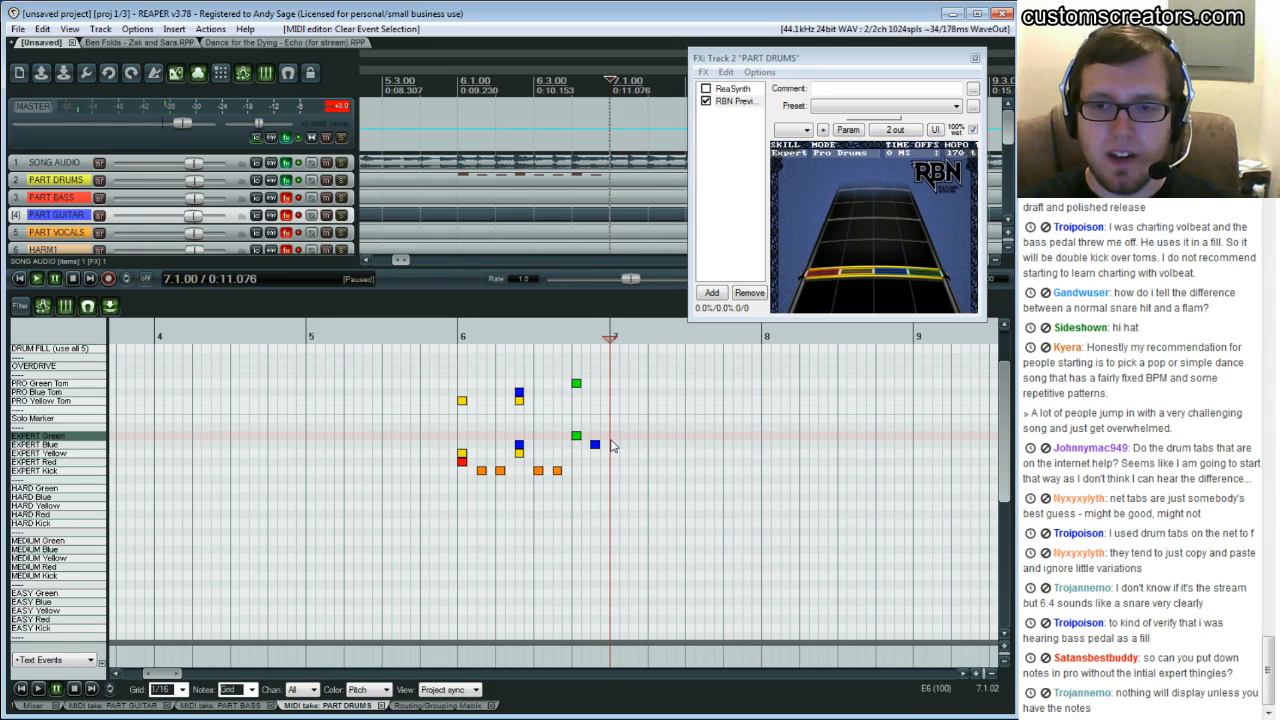
{"action": "key", "text": "space"}
{"action": "key", "text": "space"}
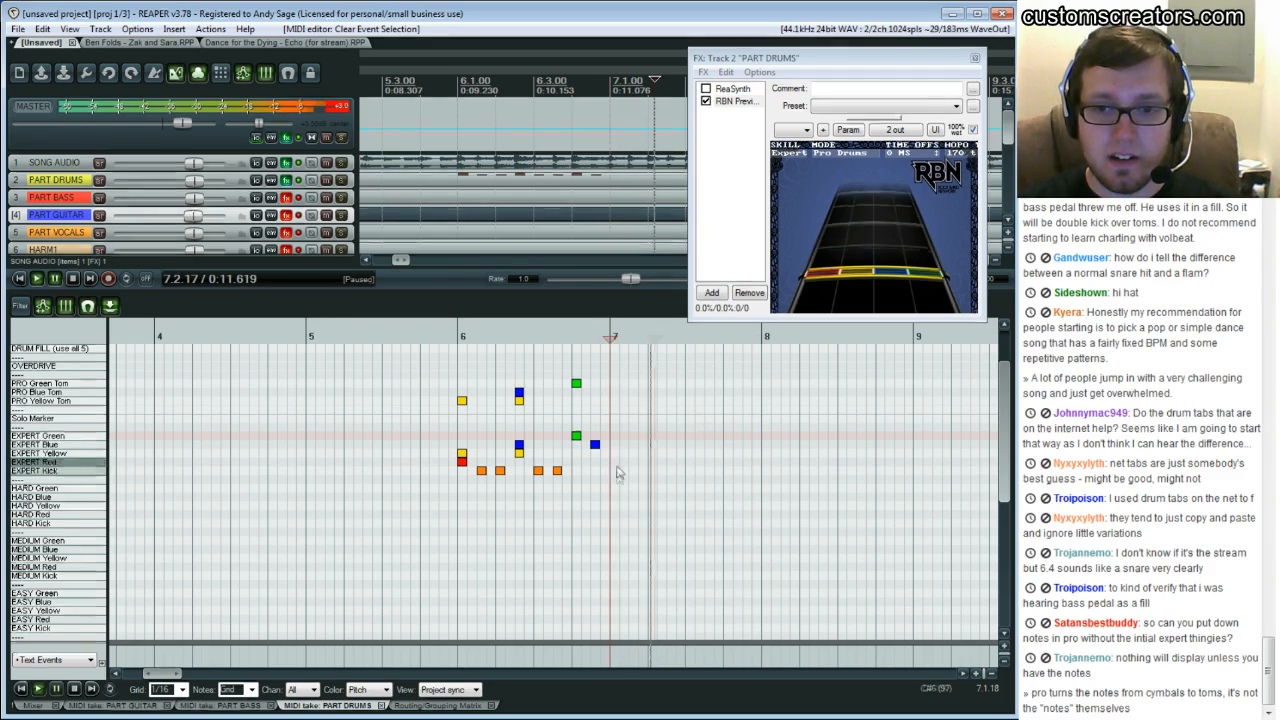
Add Expert Kick notes on the bar 7 downbeat and its eighth, plus an Expert Red note on beat 2
{"action": "left_click", "coordinate": [614, 471]}
{"action": "left_click", "coordinate": [633, 471]}
{"action": "left_click", "coordinate": [652, 461]}
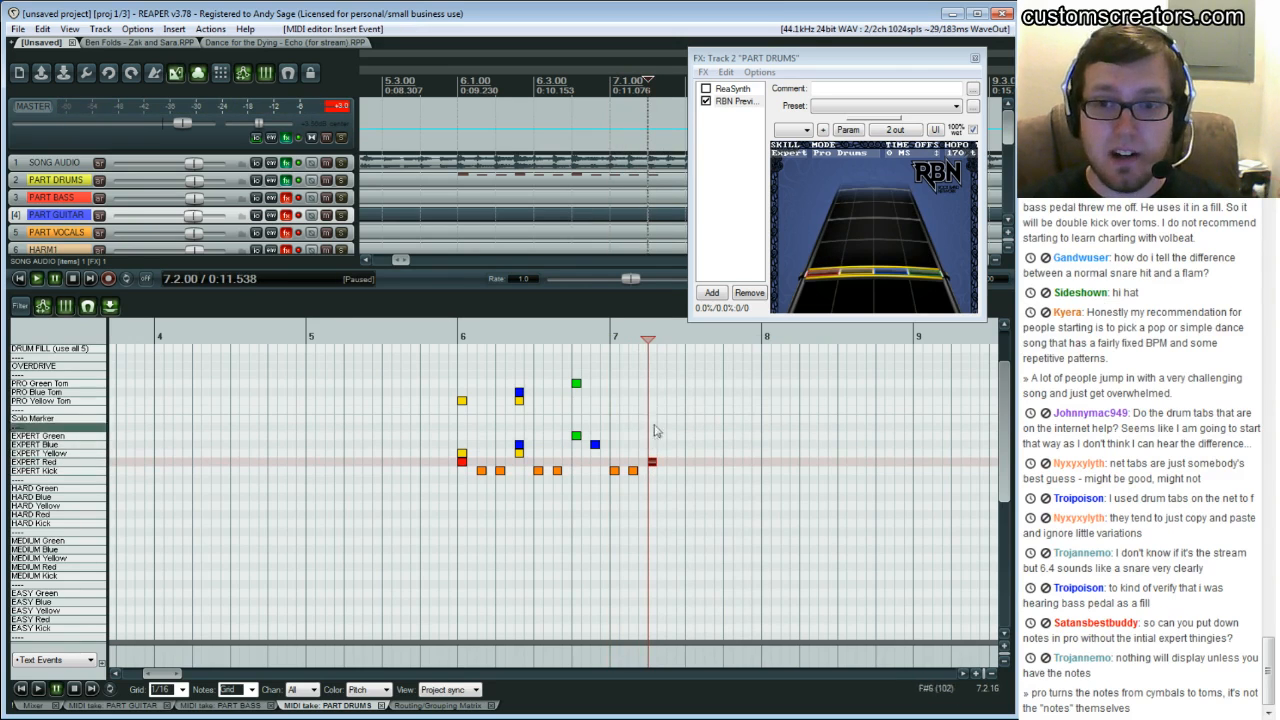
Play back from bar 7 to check the new kick and snare notes
{"action": "left_click", "coordinate": [730, 407]}
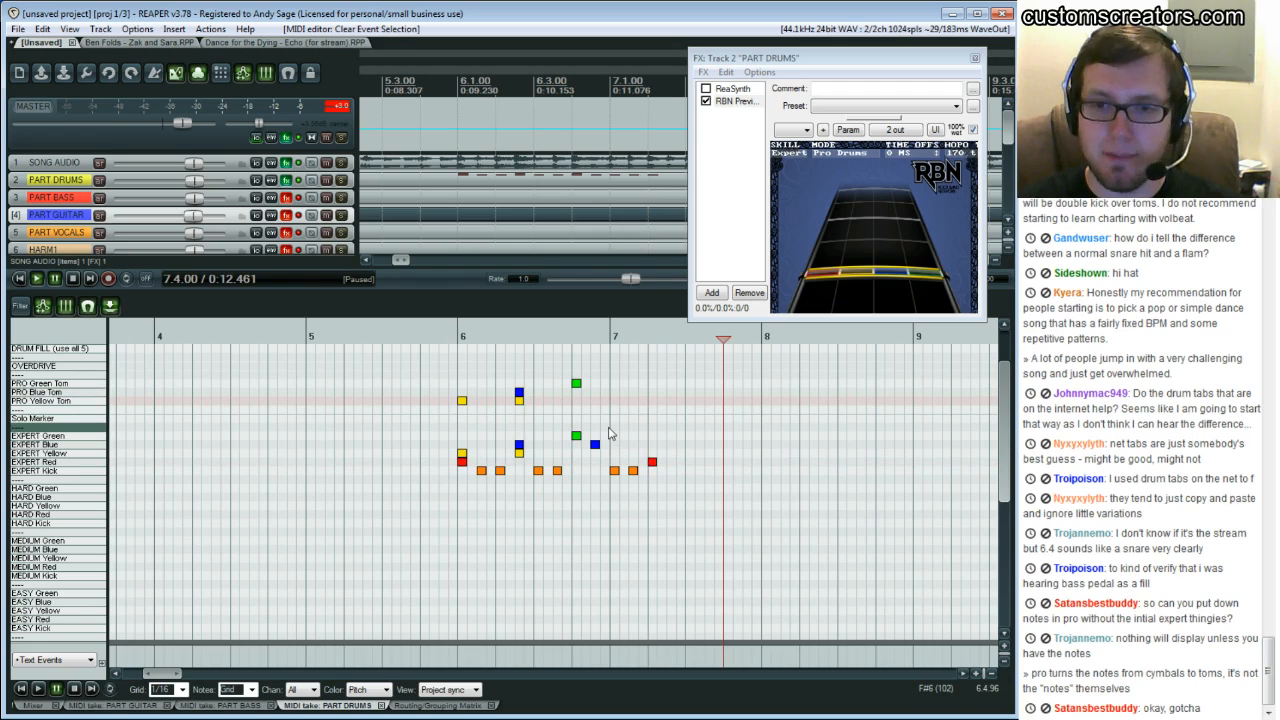
{"action": "key", "text": "space"}
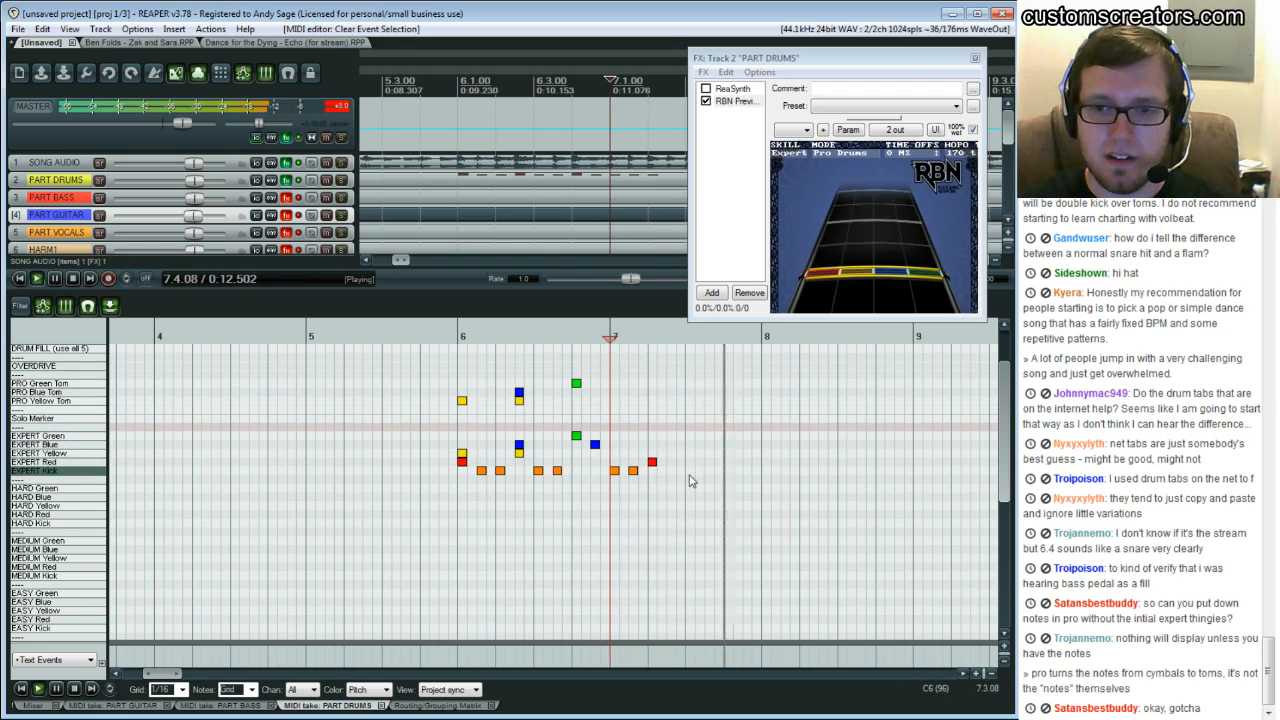
{"action": "key", "text": "space"}
{"action": "left_click", "coordinate": [612, 447]}
{"action": "key", "text": "space"}
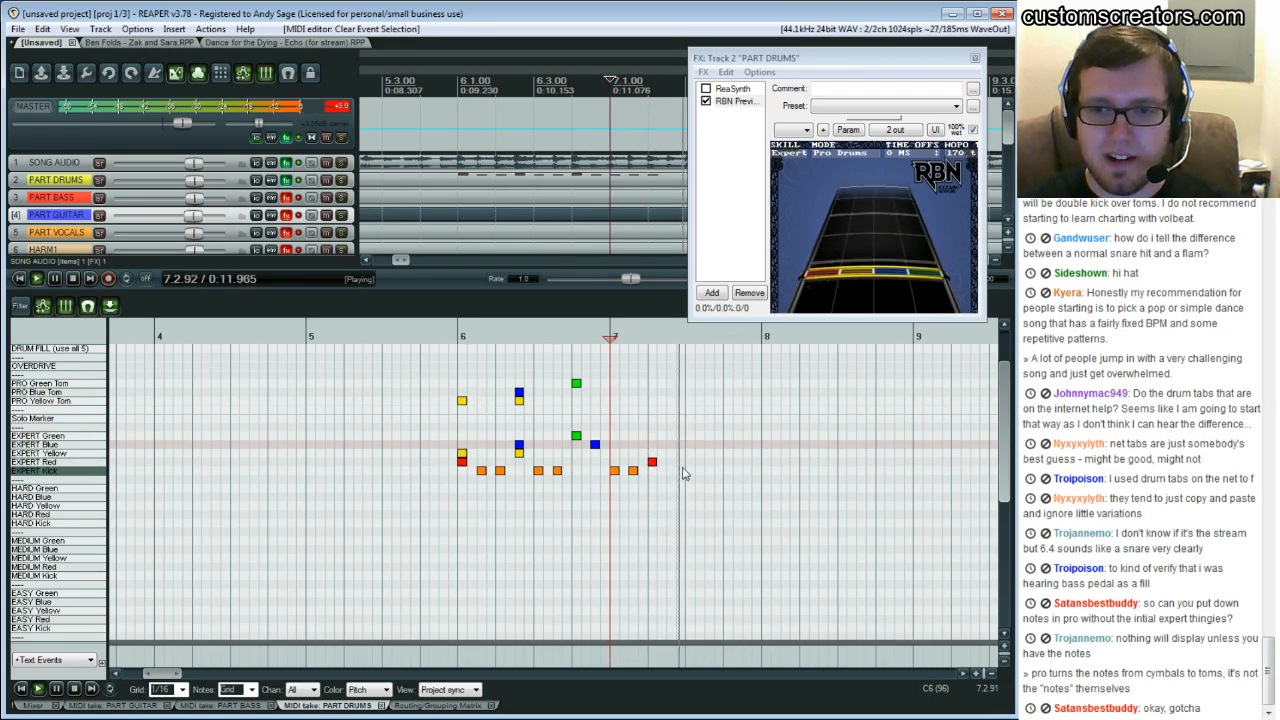
{"action": "key", "text": "space"}
Add Expert Kick notes on beat 3 of bar 7 and its eighth, plus an Expert Red note on beat 4
{"action": "double_click", "coordinate": [688, 471]}
{"action": "left_click", "coordinate": [706, 473]}
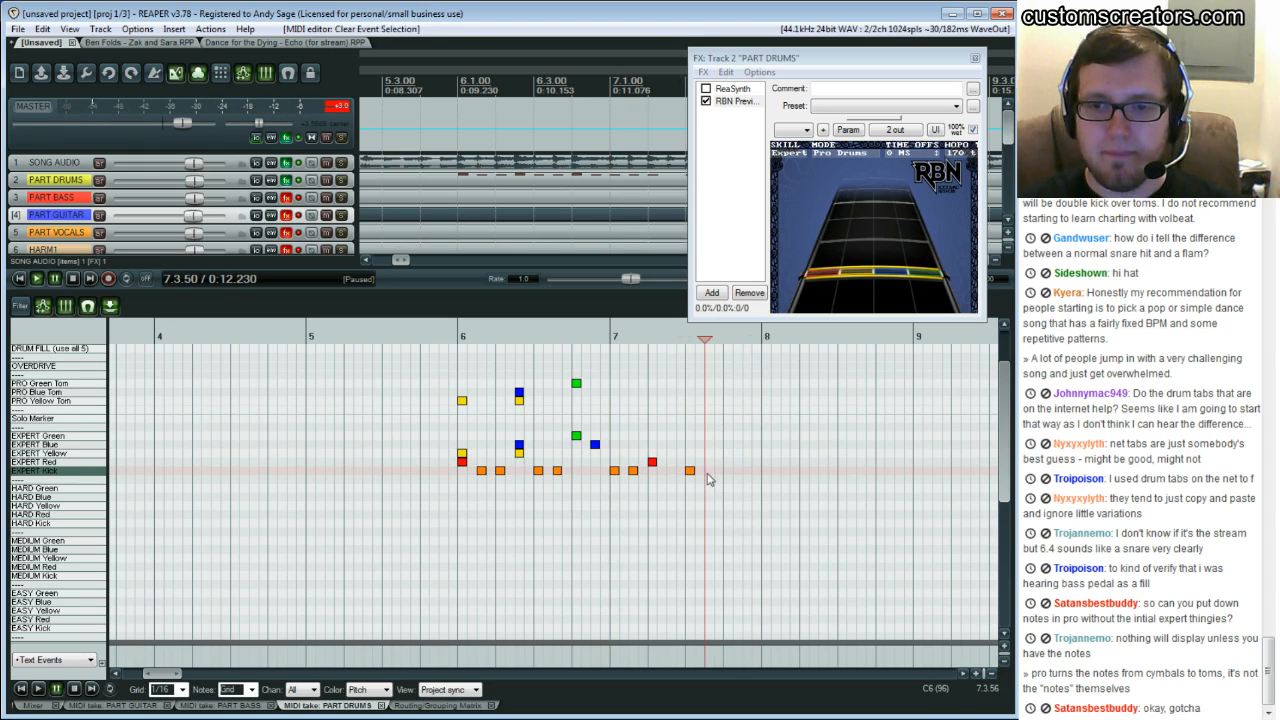
{"action": "double_click", "coordinate": [707, 472]}
{"action": "double_click", "coordinate": [730, 462]}
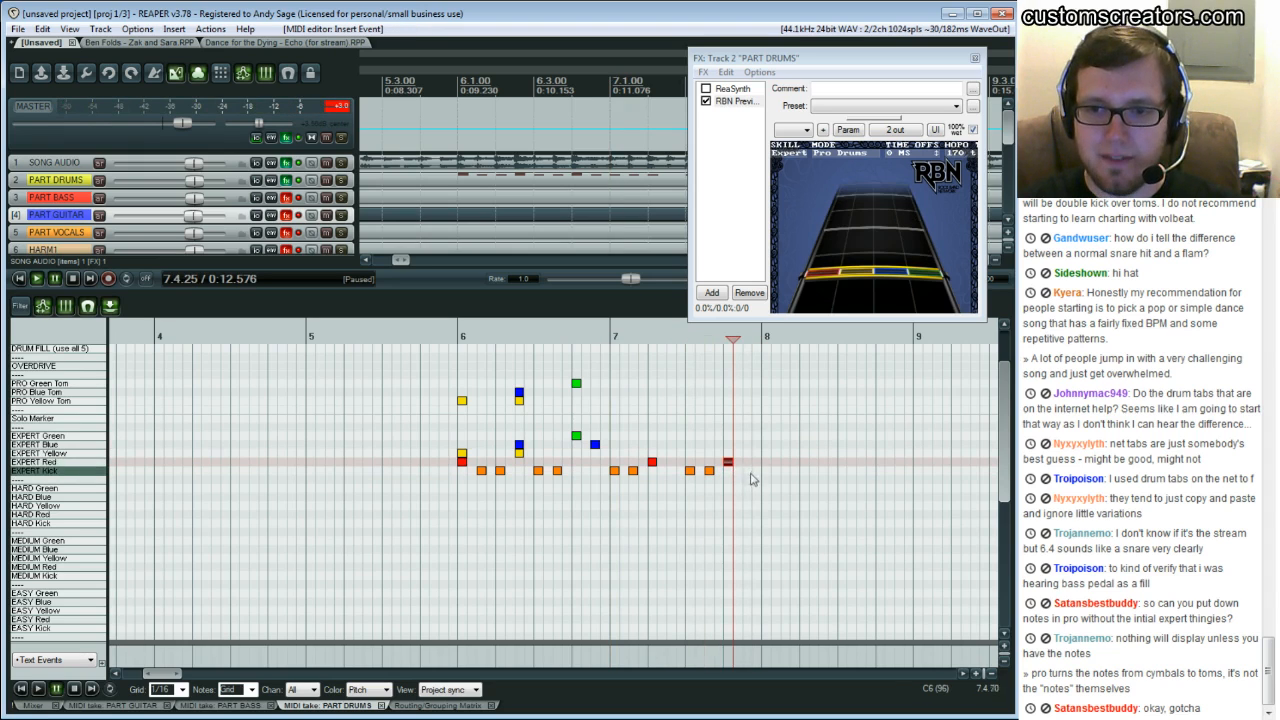
Add an Expert Kick note on the eighth after beat 4 of bar 7
{"action": "left_click", "coordinate": [613, 436]}
{"action": "key", "text": "space"}
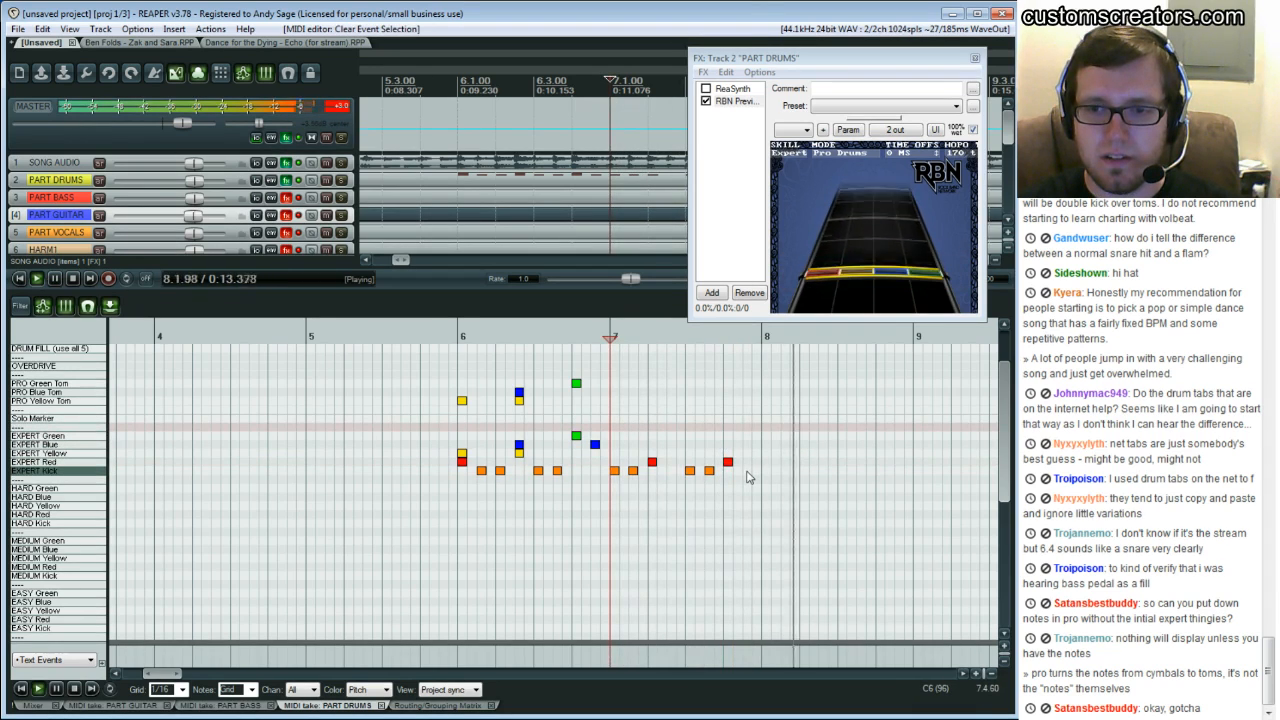
{"action": "double_click", "coordinate": [748, 471]}
Play back bar 7 to check the completed kick and snare pattern
{"action": "left_click", "coordinate": [613, 457]}
{"action": "key", "text": "space"}
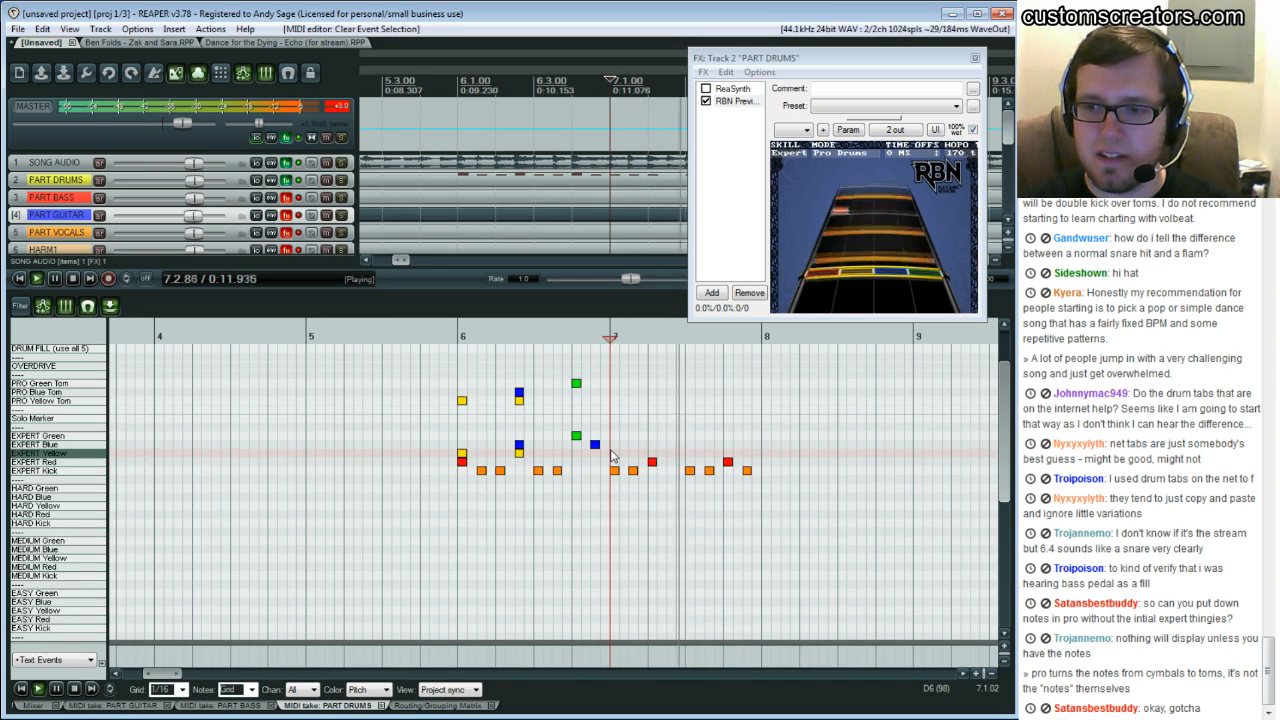
{"action": "key", "text": "space"}
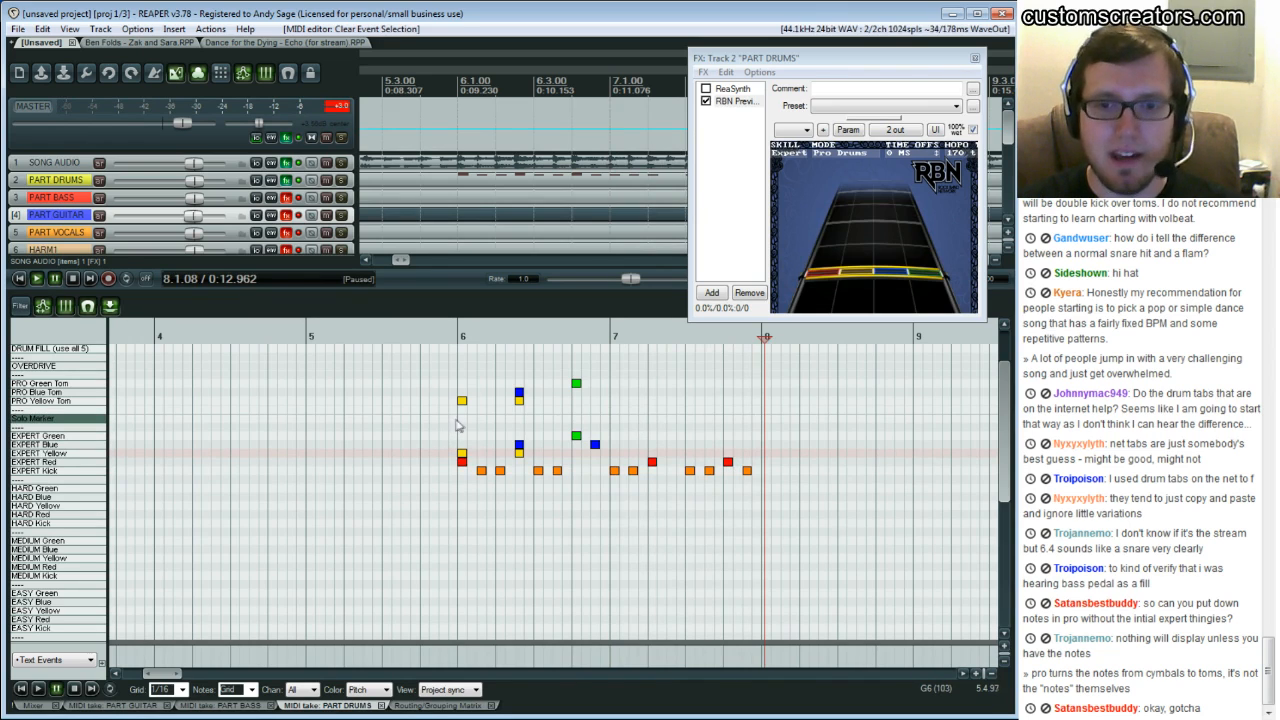
Erase the Expert drum notes in bar 6, play back, and undo the erasure
{"action": "left_click_drag", "start_coordinate": [446, 425], "coordinate": [603, 497]}
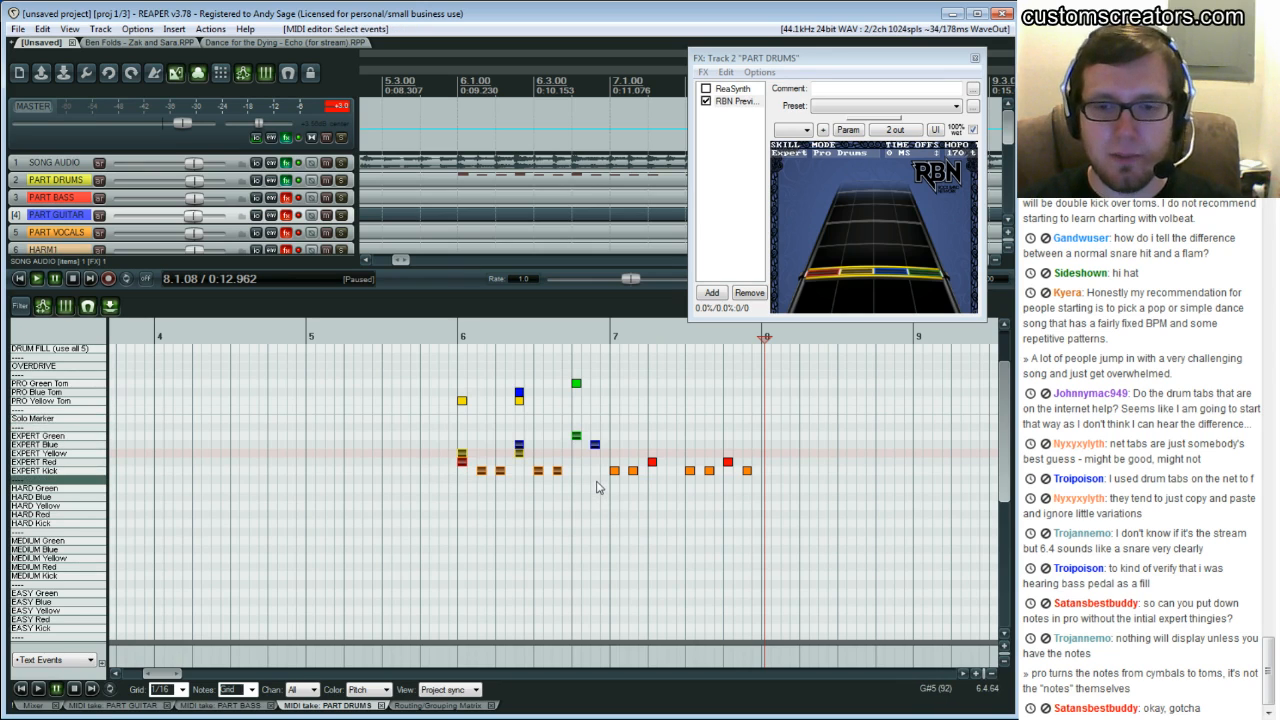
{"action": "left_click", "coordinate": [397, 419]}
{"action": "key", "text": "space"}
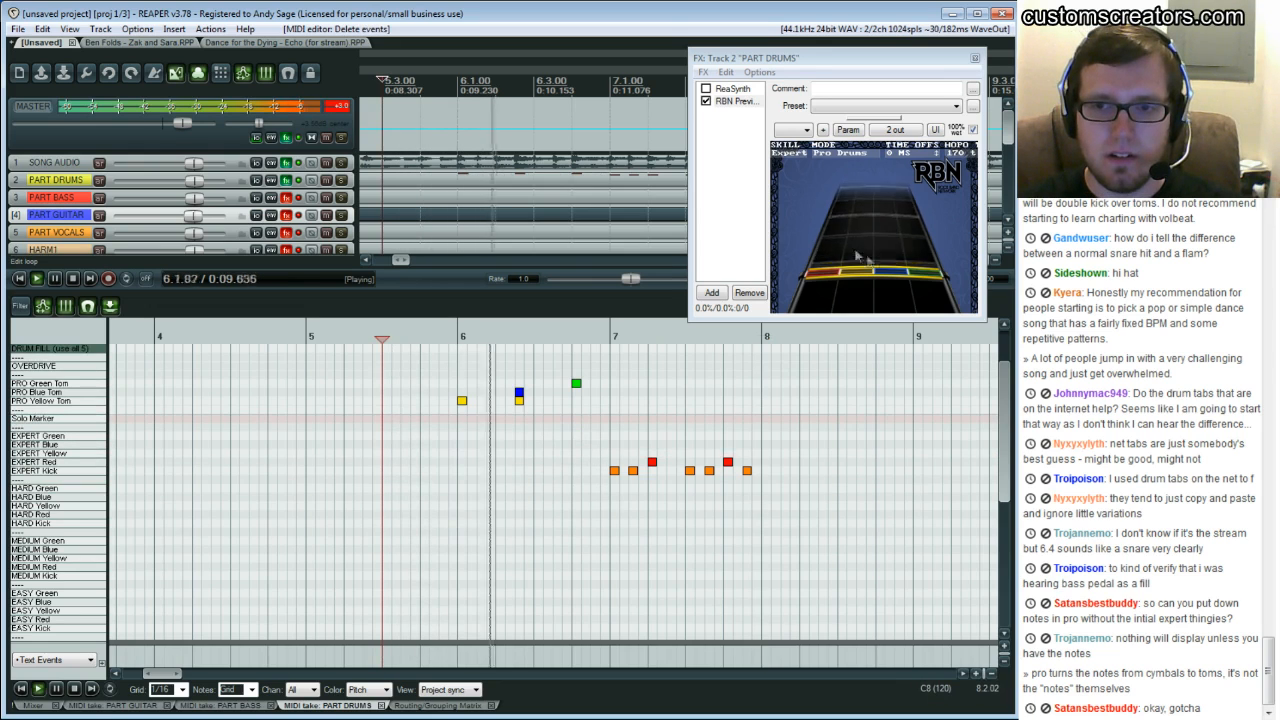
{"action": "key", "text": "space"}
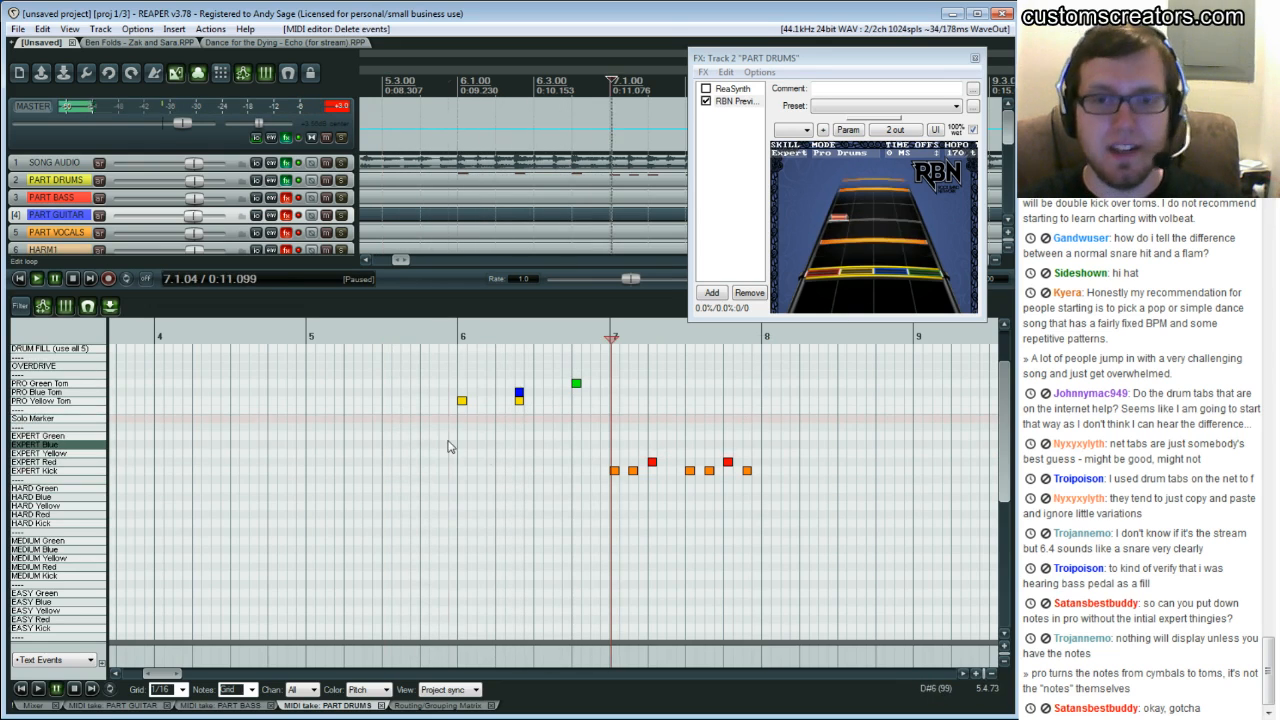
{"action": "key", "text": "ctrl+z"}
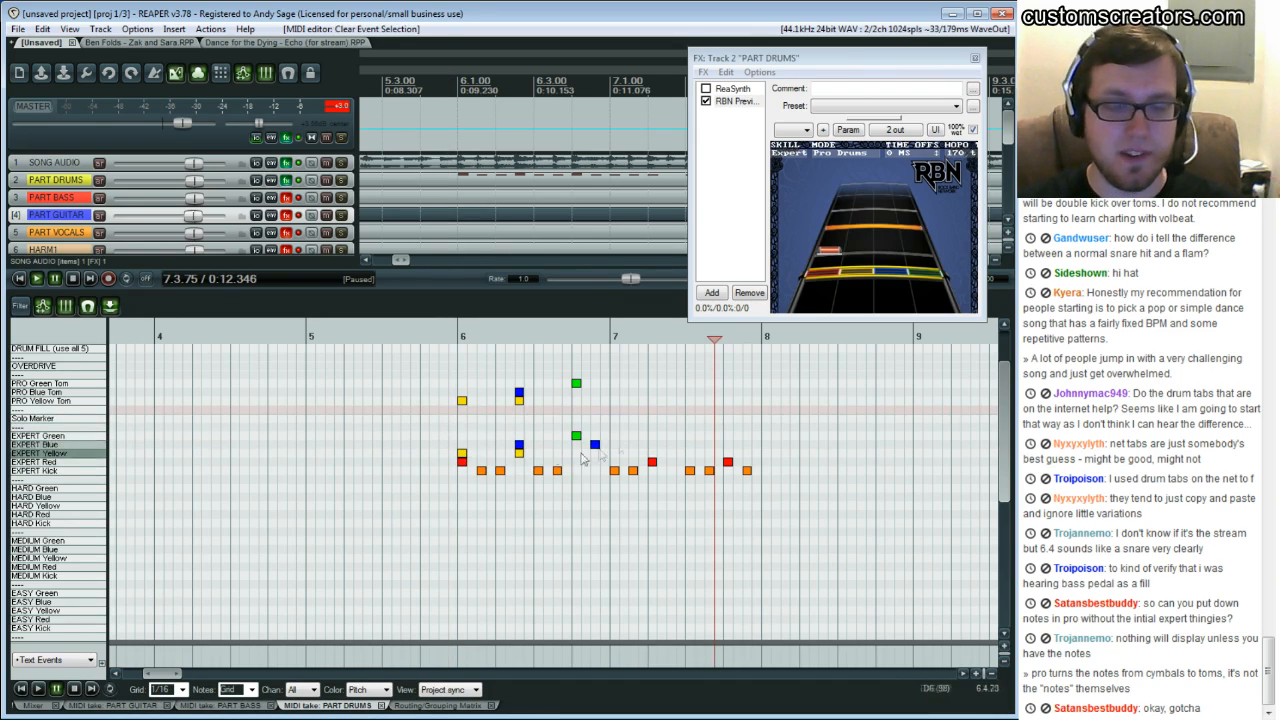
Play back bars 6 and 7 several times to check the drum chart on the preview highway
{"action": "left_click", "coordinate": [614, 445]}
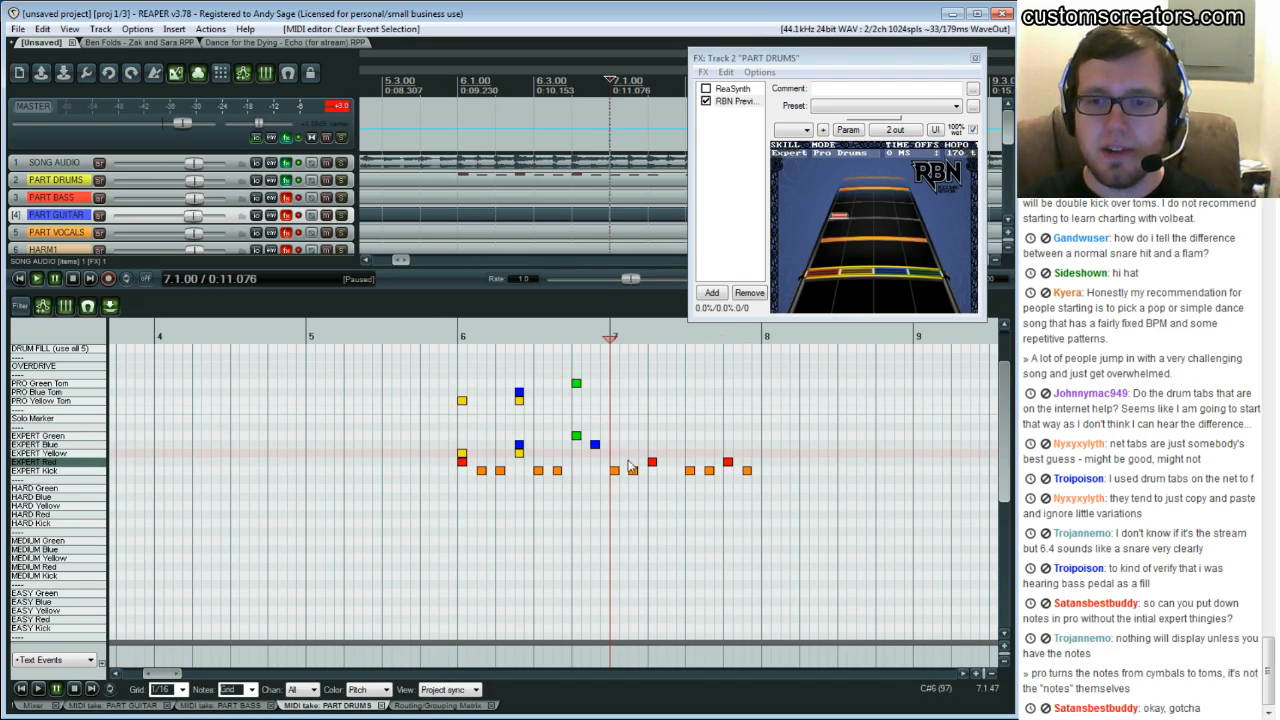
{"action": "key", "text": "space"}
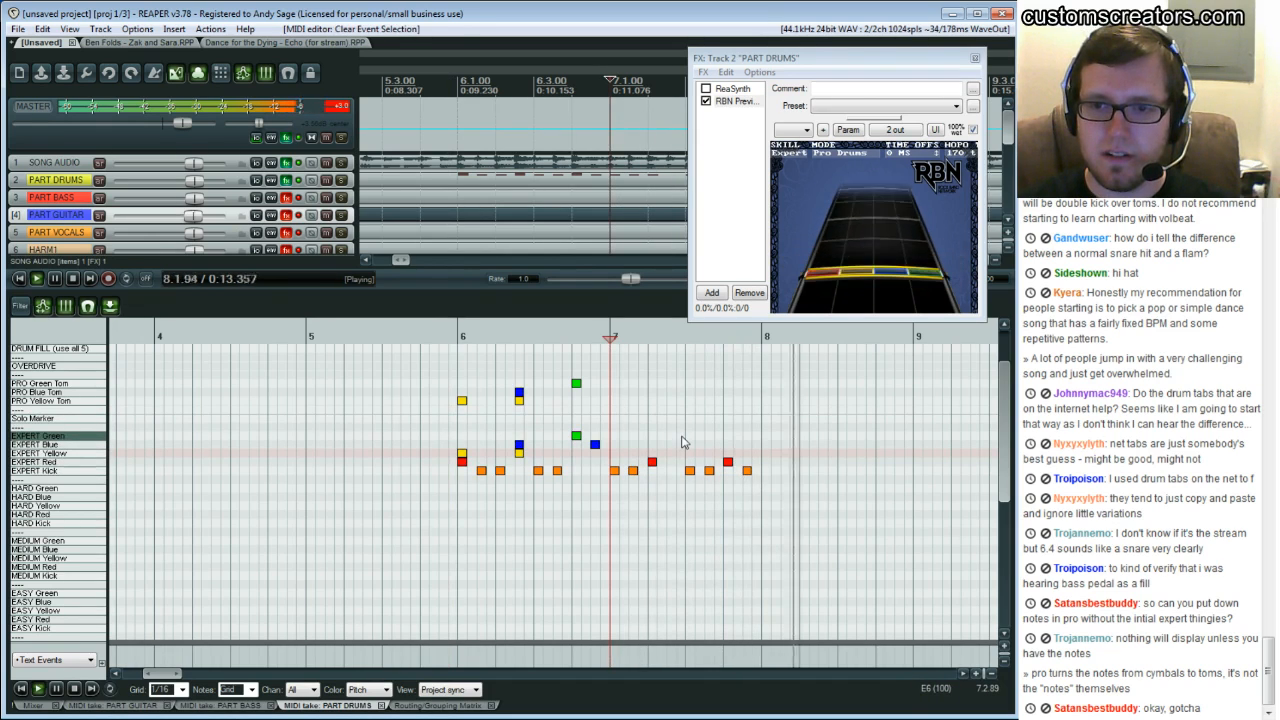
{"action": "key", "text": "ctrl+space"}
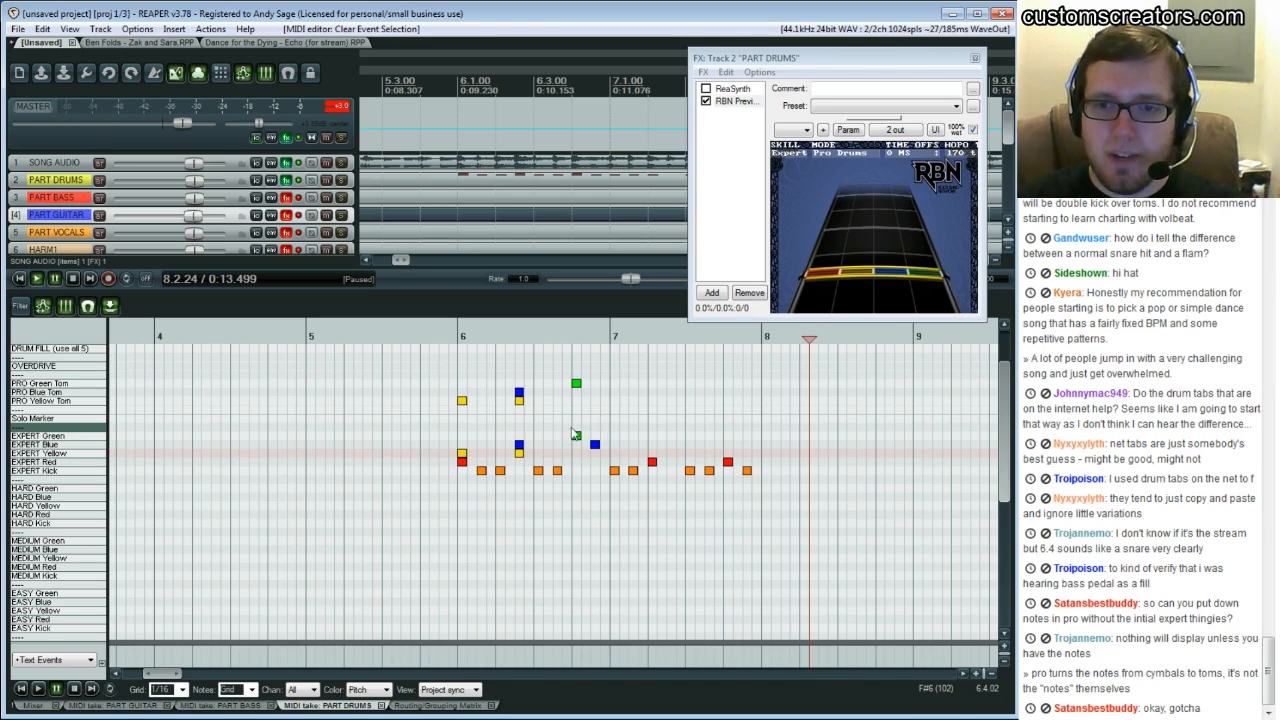
{"action": "left_click", "coordinate": [575, 435]}
{"action": "key", "text": "space"}
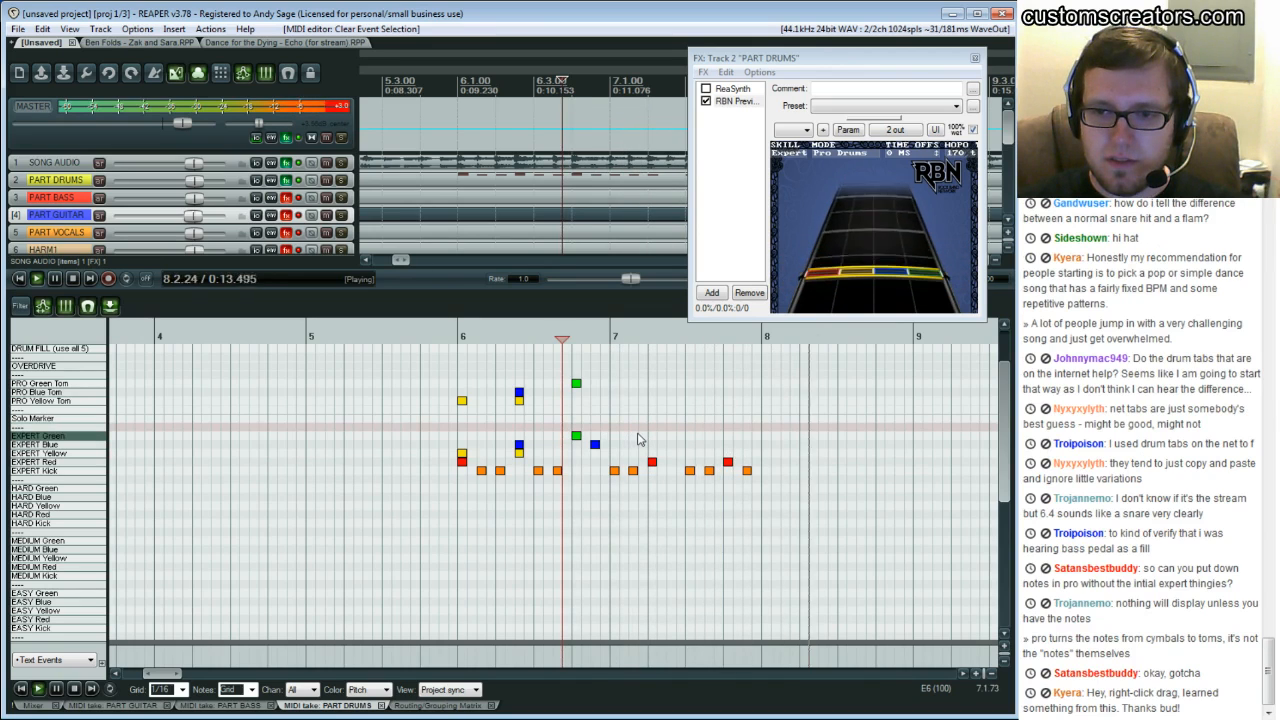
{"action": "key", "text": "ctrl+space"}
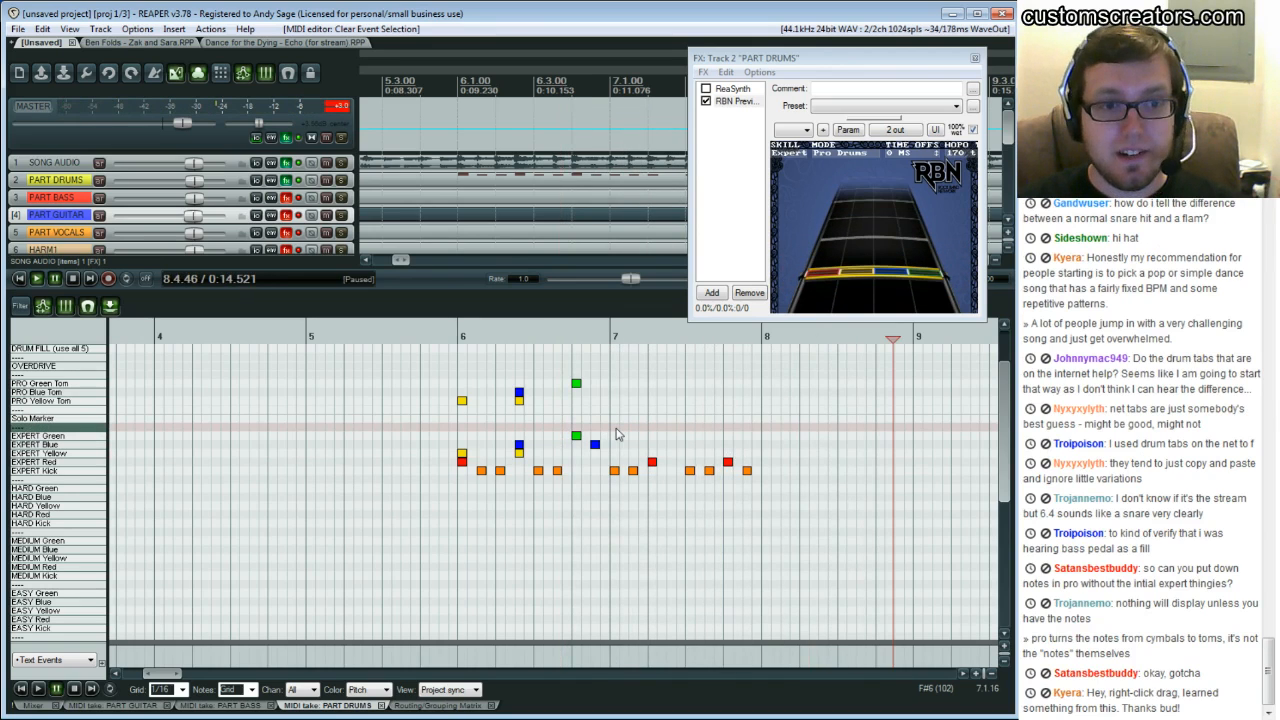
{"action": "key", "text": "space"}
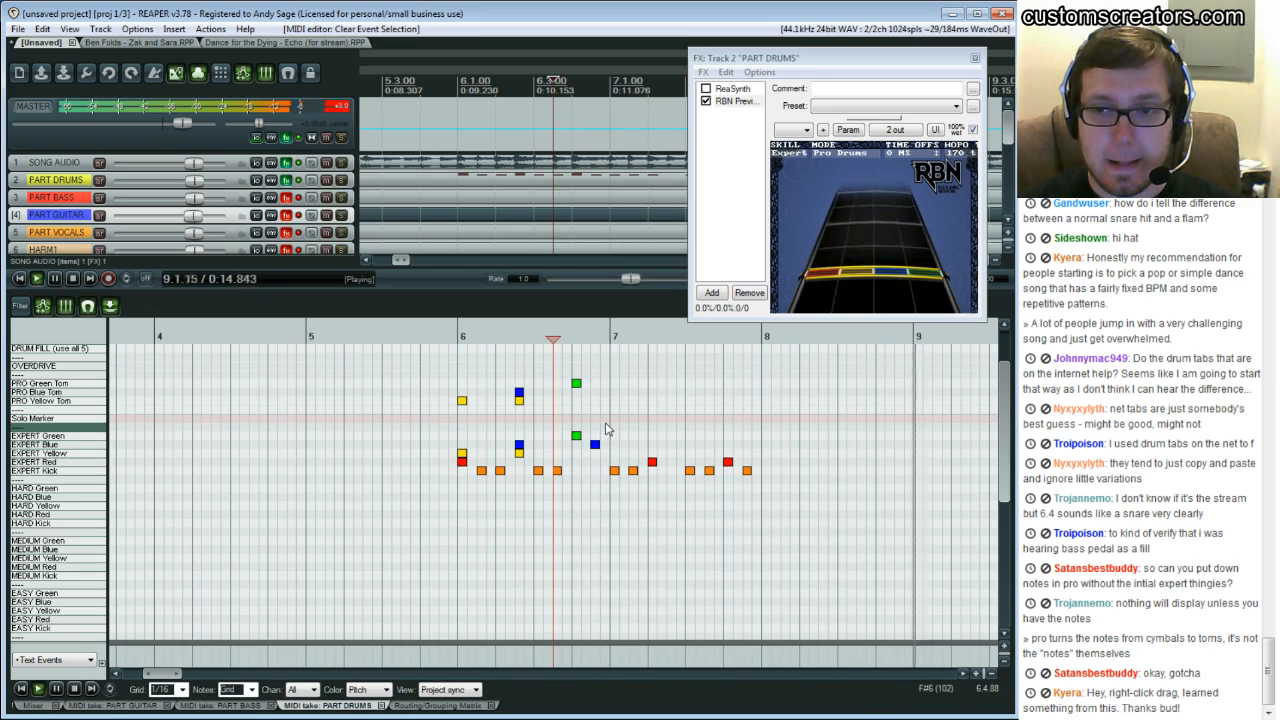
{"action": "key", "text": "space"}
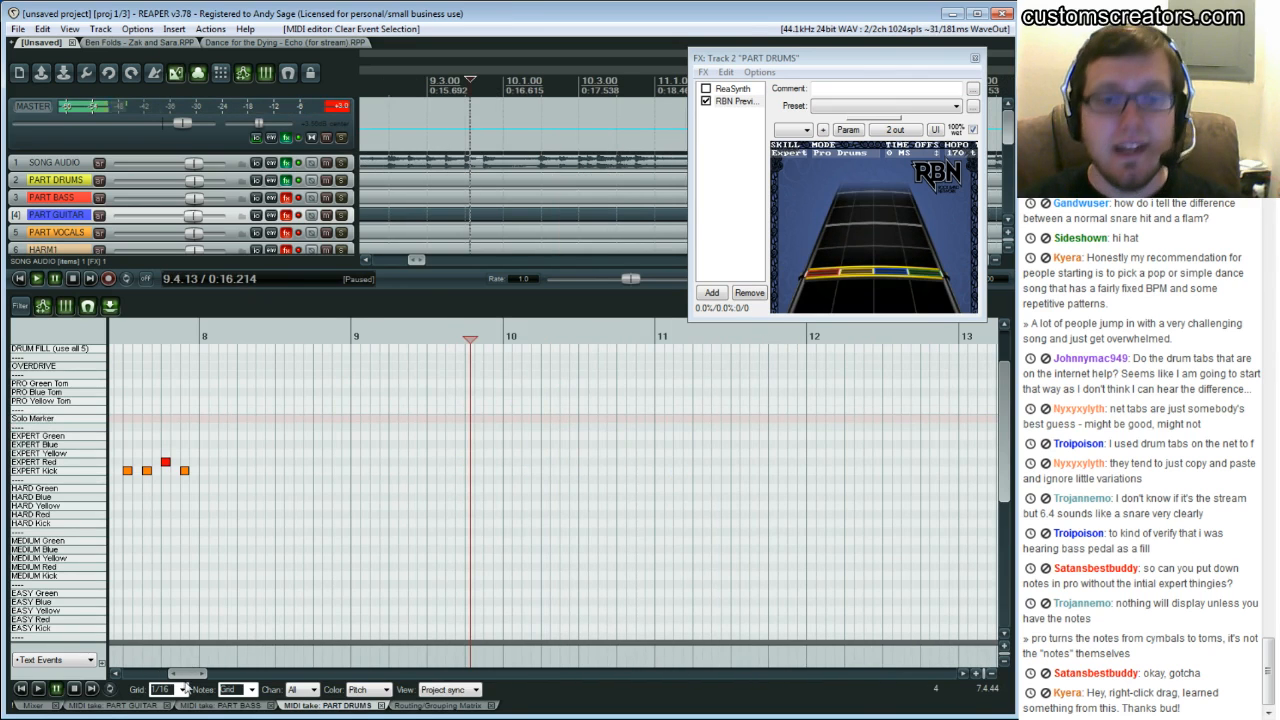
Scroll back to bars 6 and 7 and replay them to review the charted drums
{"action": "left_click_drag", "start_coordinate": [189, 675], "coordinate": [173, 675]}
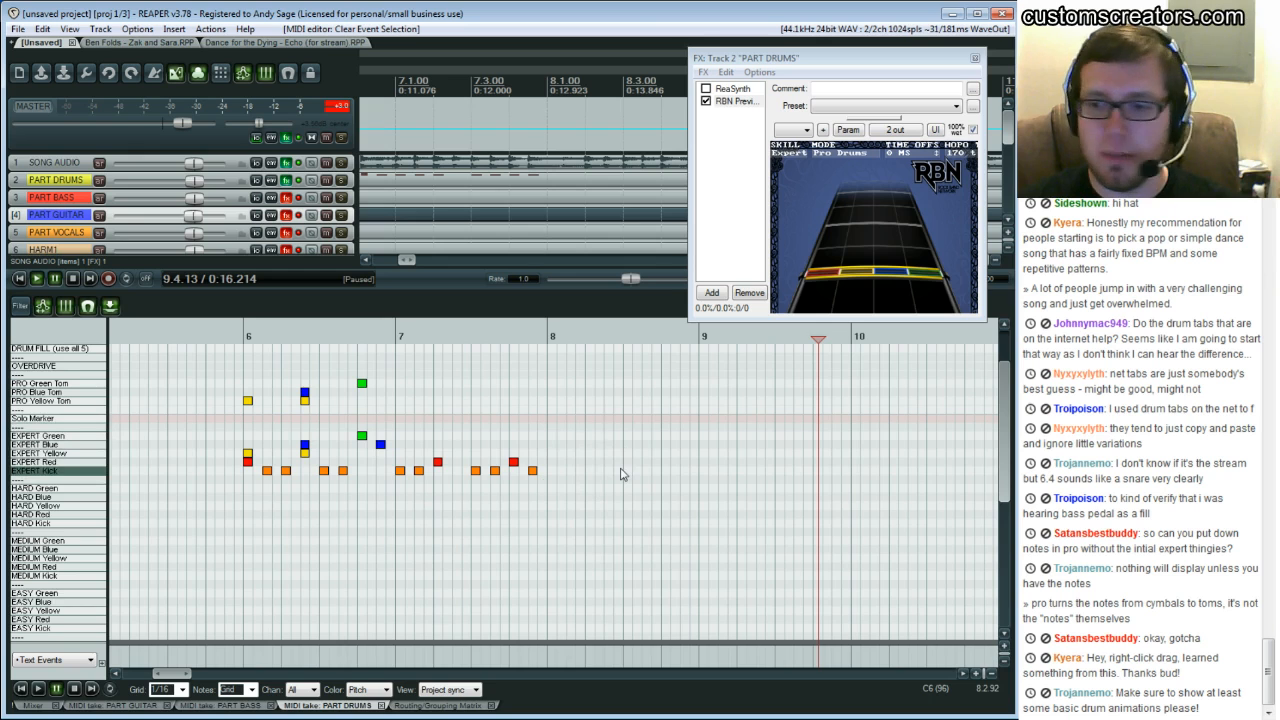
{"action": "left_click", "coordinate": [403, 419]}
{"action": "key", "text": "space"}
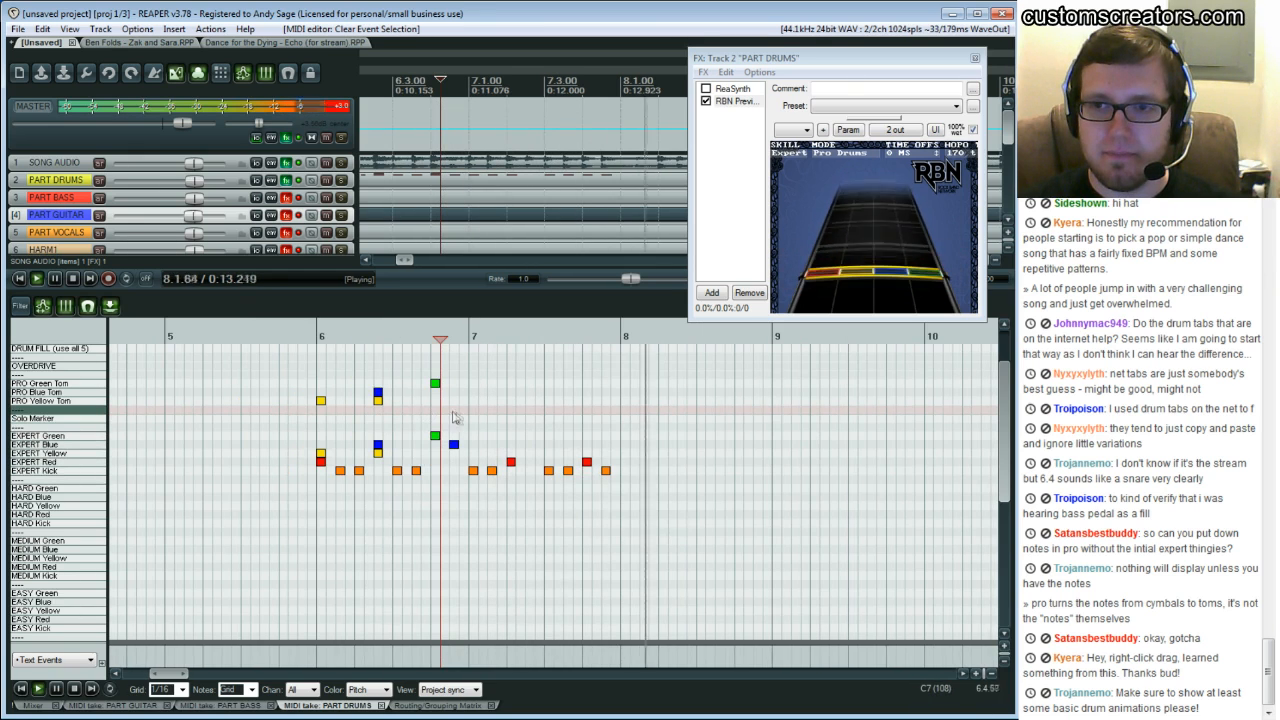
{"action": "key", "text": "space"}
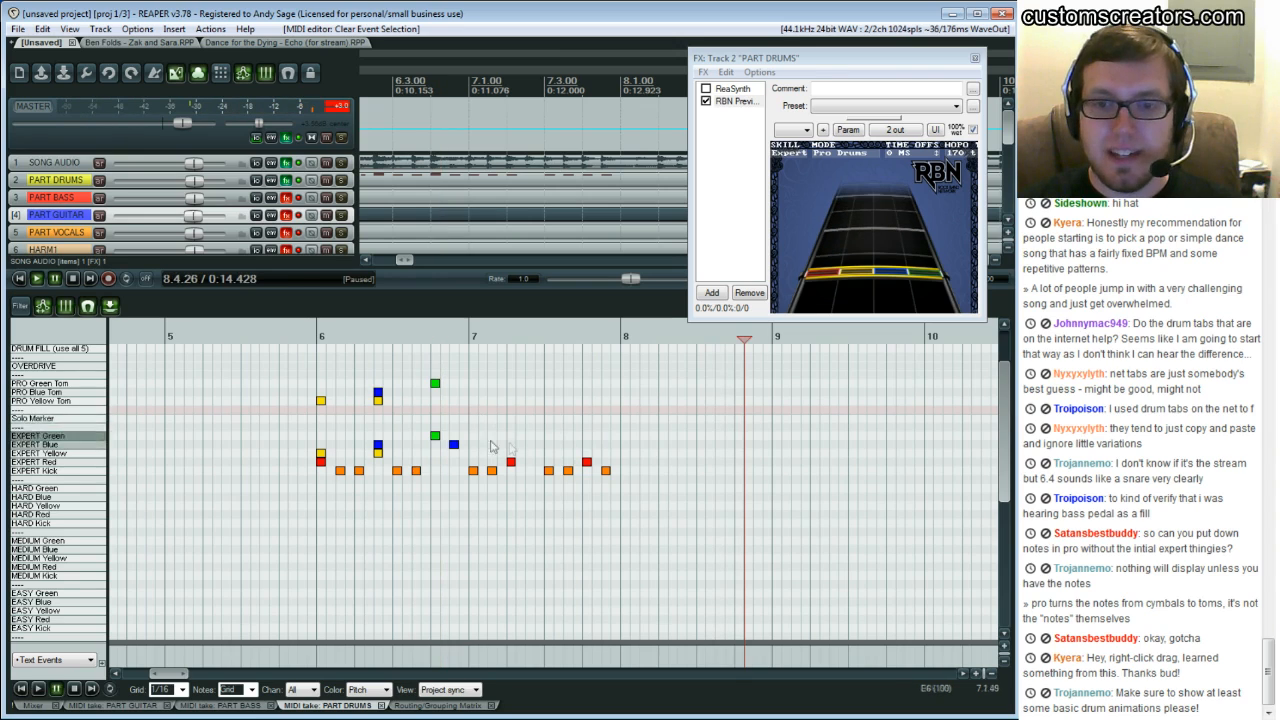
{"action": "left_click", "coordinate": [475, 425]}
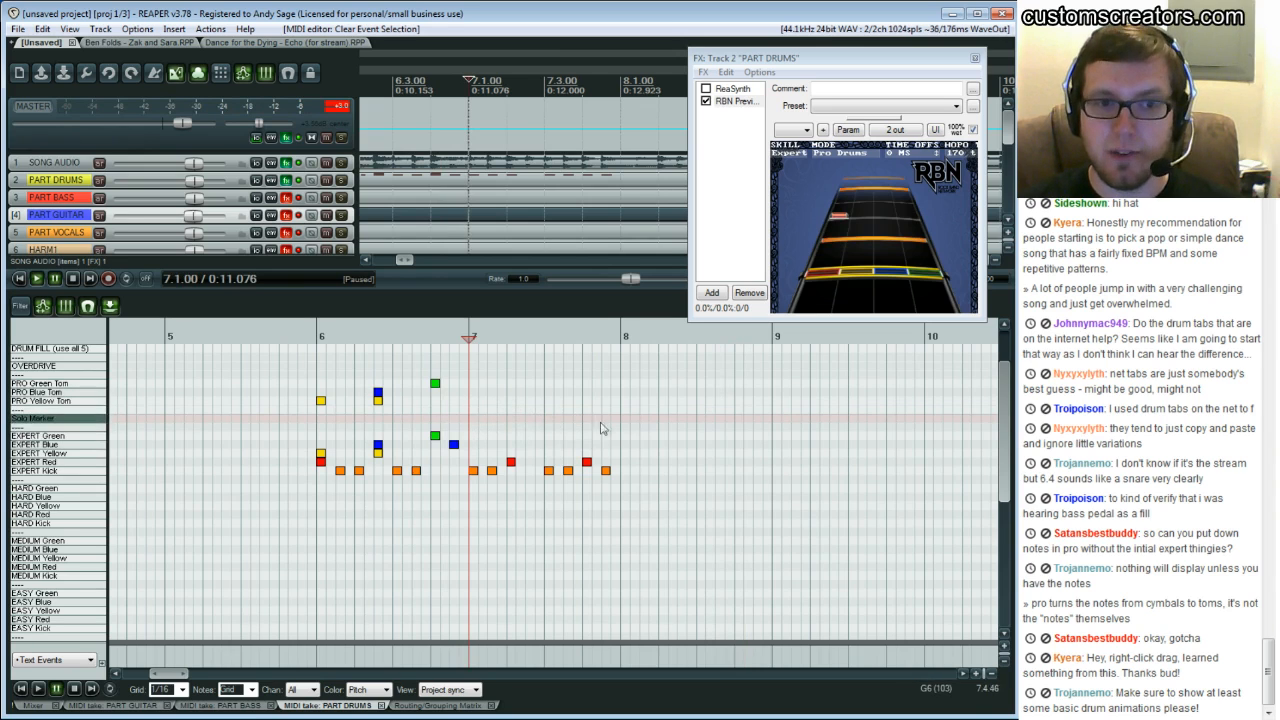
{"action": "key", "text": "space"}
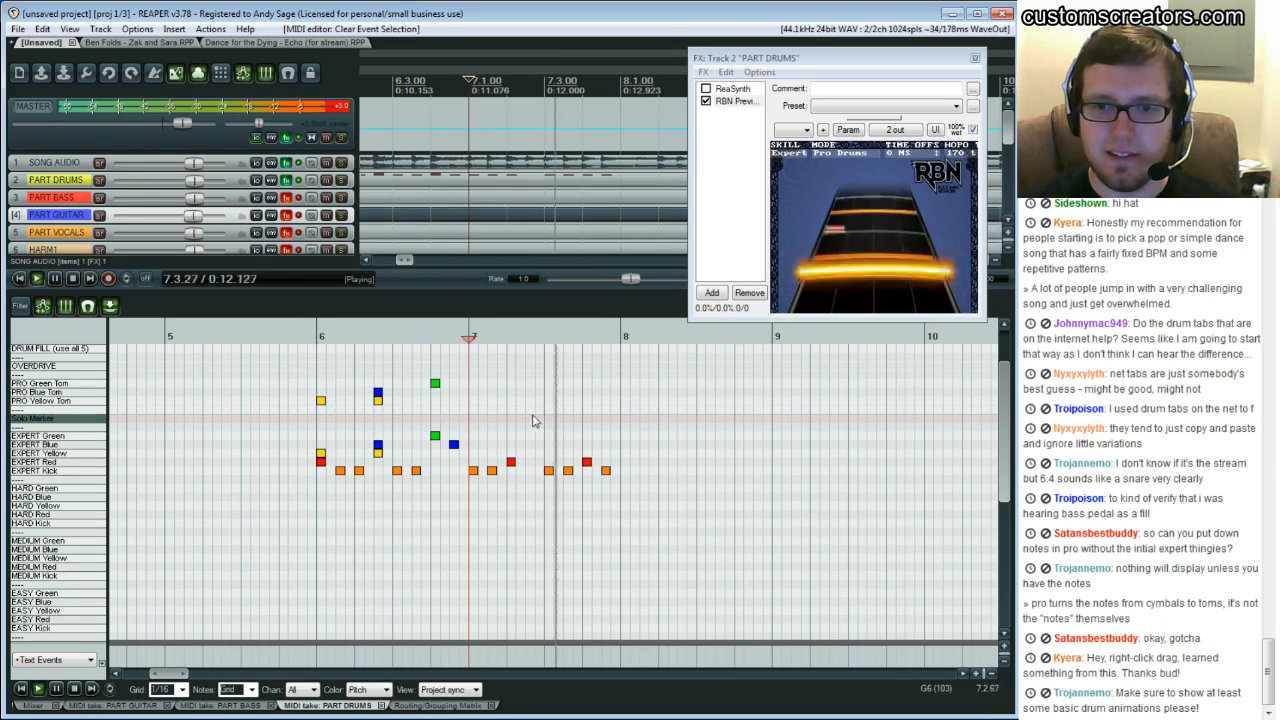
{"action": "key", "text": "space"}
{"action": "left_click", "coordinate": [622, 430]}
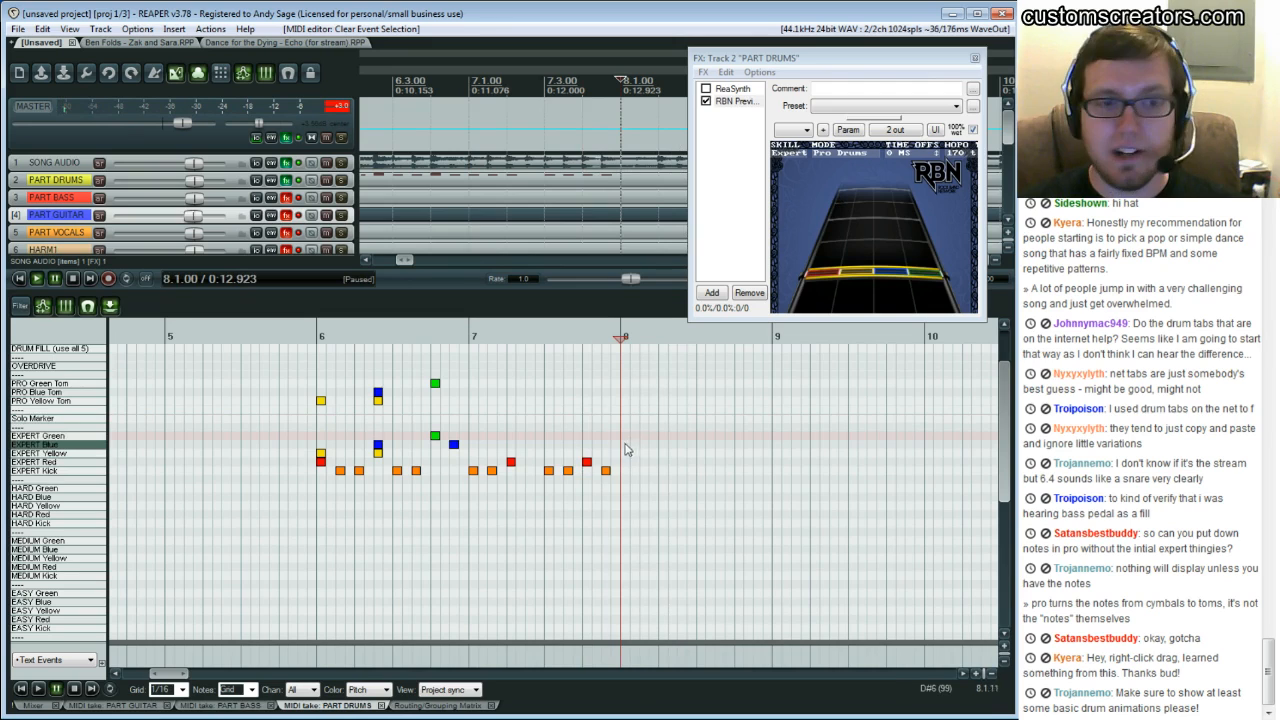
Add Expert Yellow hi-hat notes on every eighth note across bar 7
{"action": "key", "text": "space"}
{"action": "key", "text": "space"}
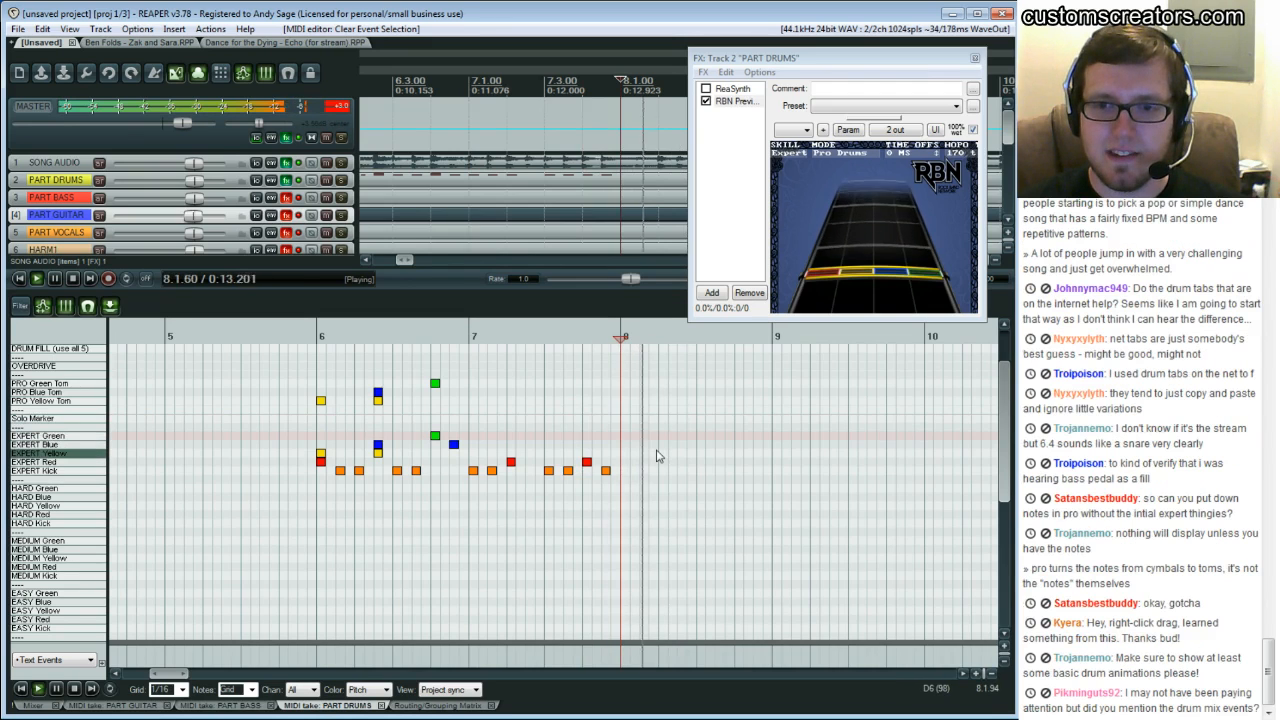
{"action": "left_click", "coordinate": [622, 441]}
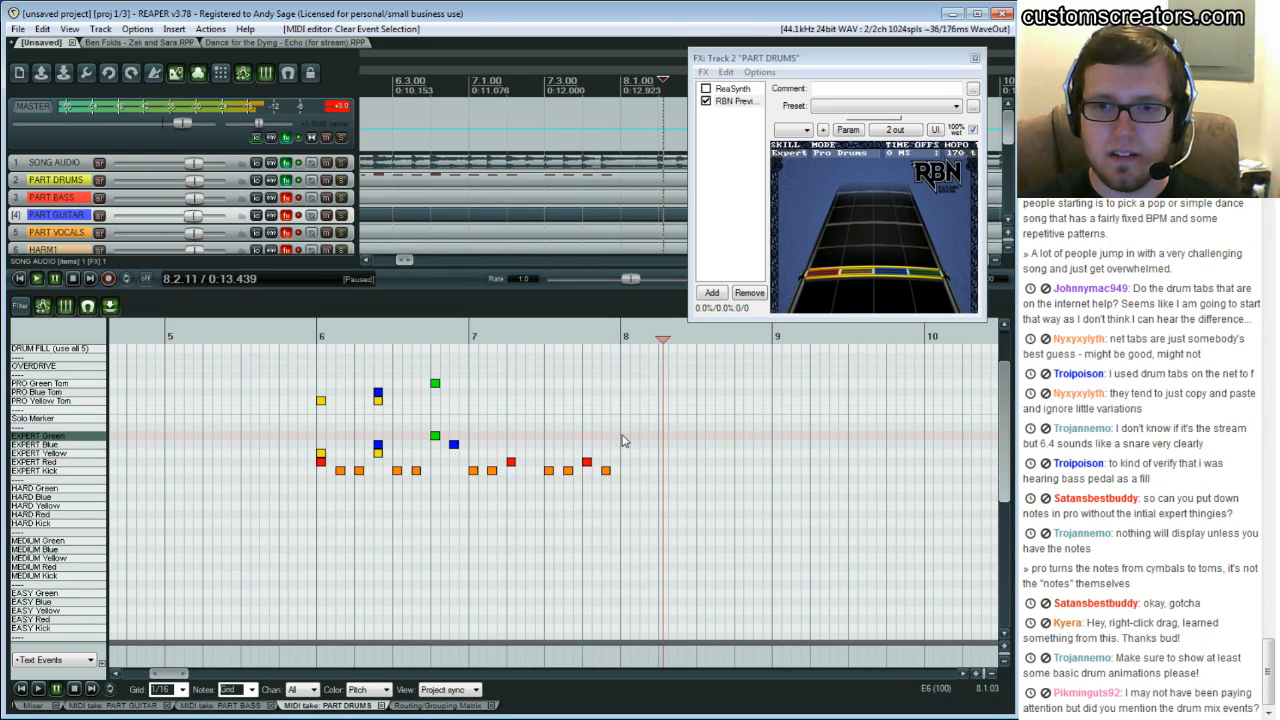
{"action": "left_click", "coordinate": [641, 402]}
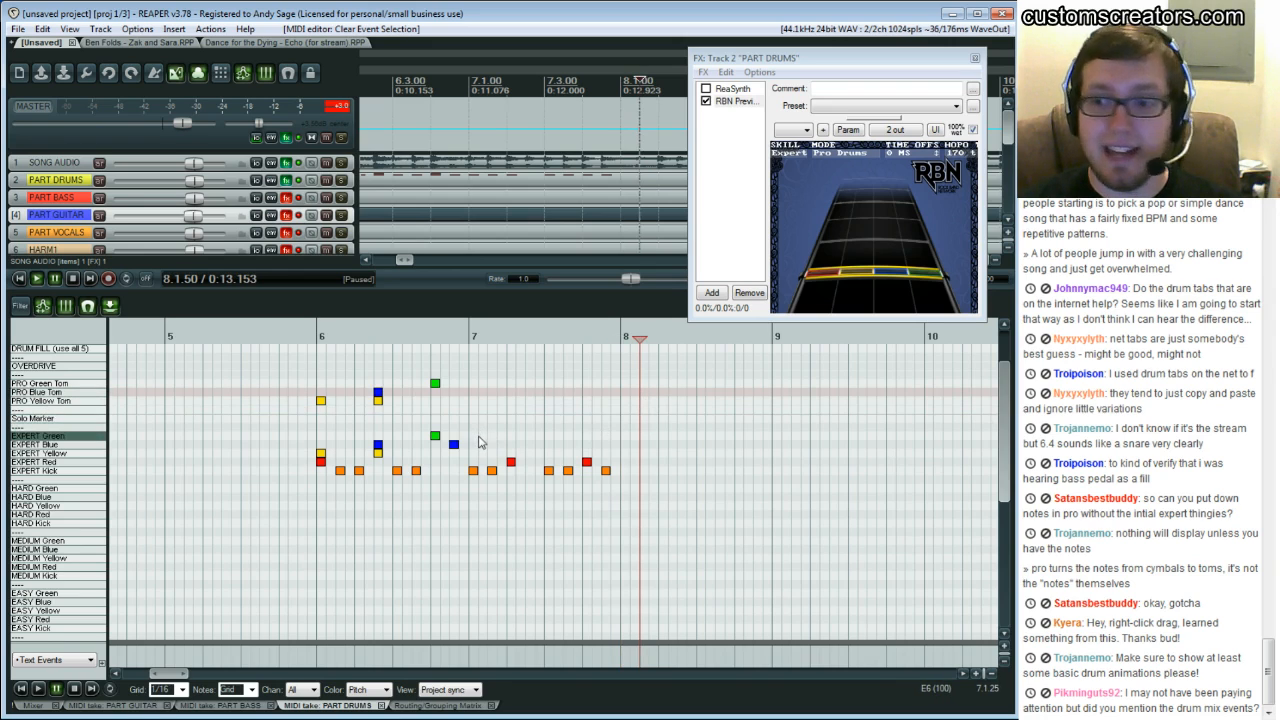
{"action": "left_click", "coordinate": [473, 454]}
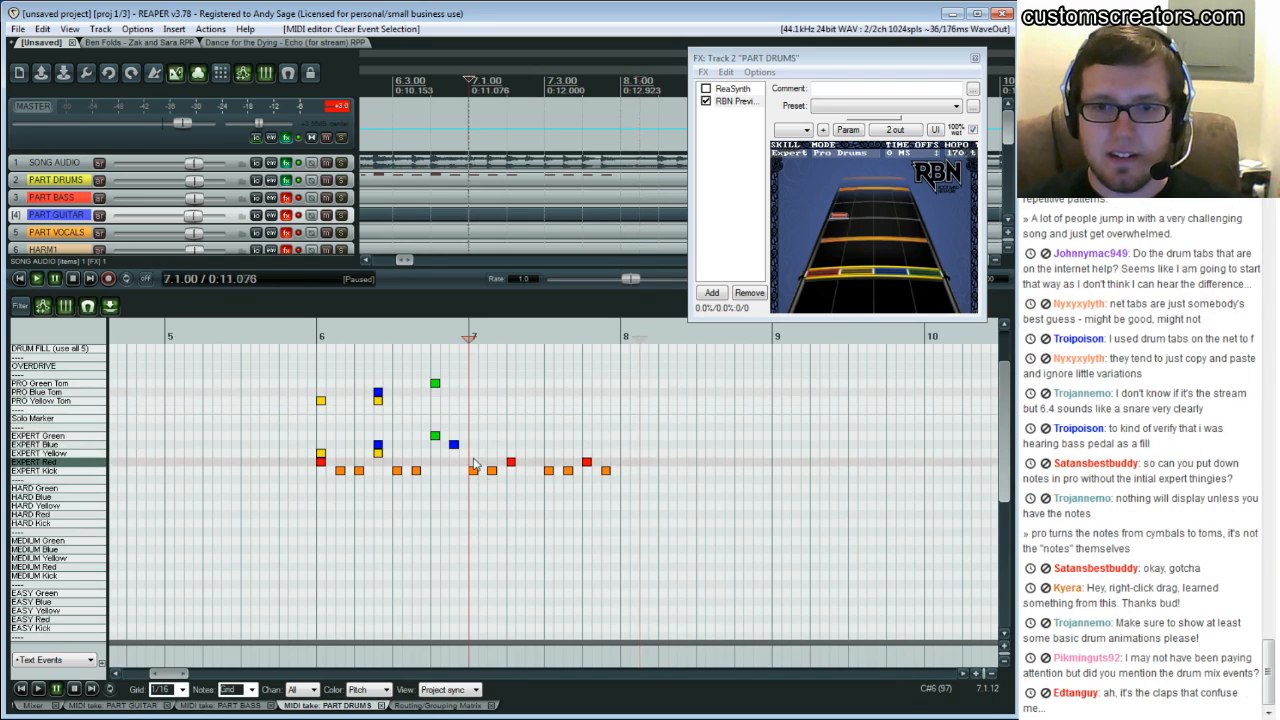
{"action": "left_click", "coordinate": [492, 454]}
{"action": "left_click", "coordinate": [511, 454]}
{"action": "left_click", "coordinate": [530, 454]}
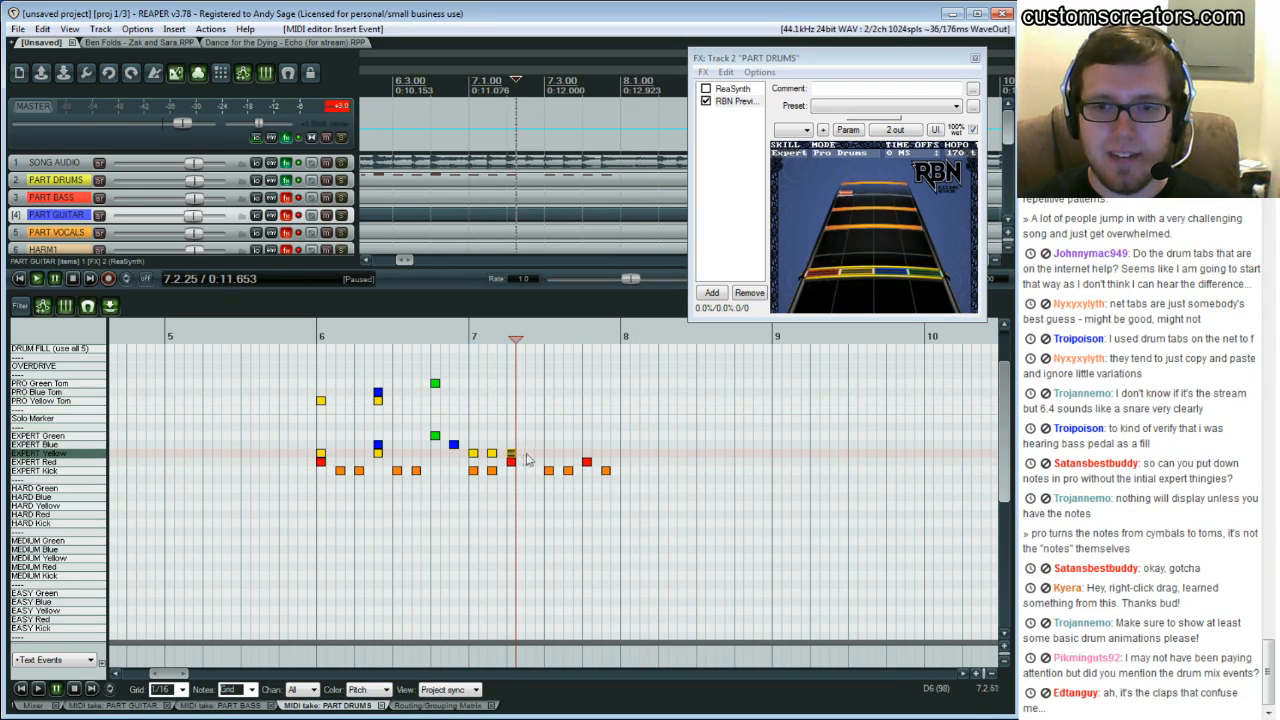
{"action": "left_click", "coordinate": [549, 454]}
{"action": "left_click", "coordinate": [568, 454]}
{"action": "left_click", "coordinate": [587, 454]}
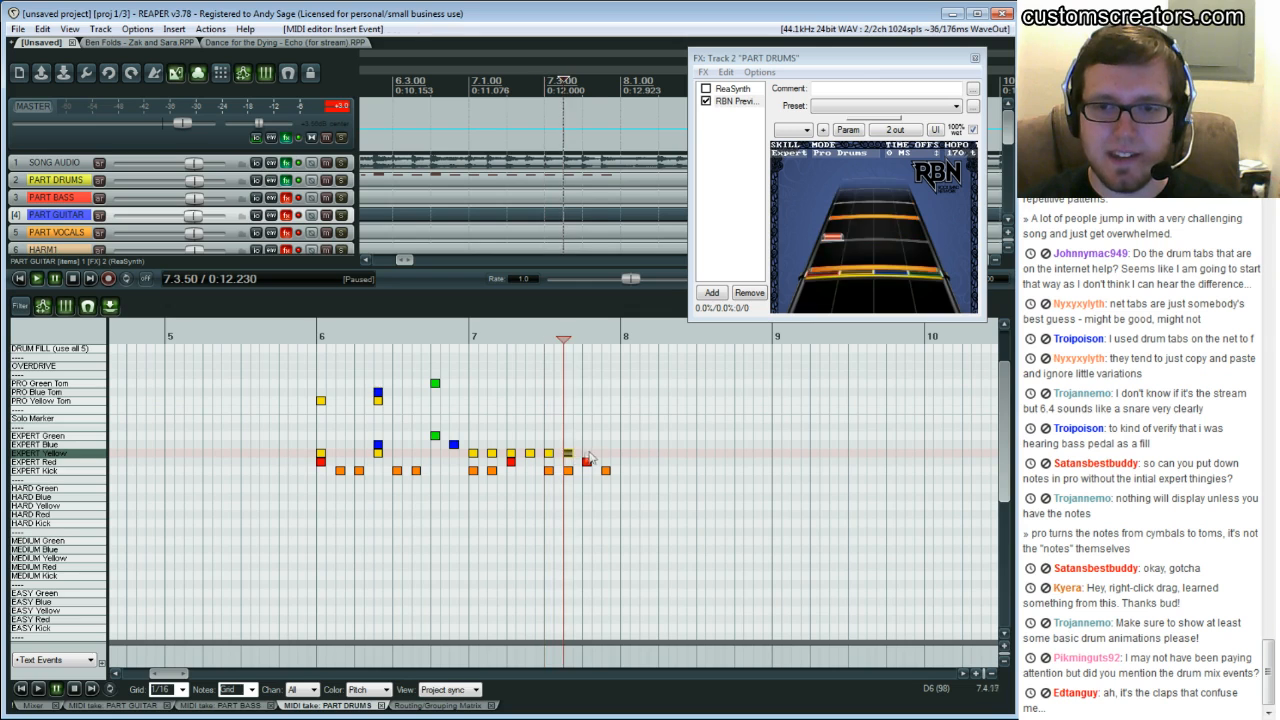
{"action": "left_click", "coordinate": [606, 454]}
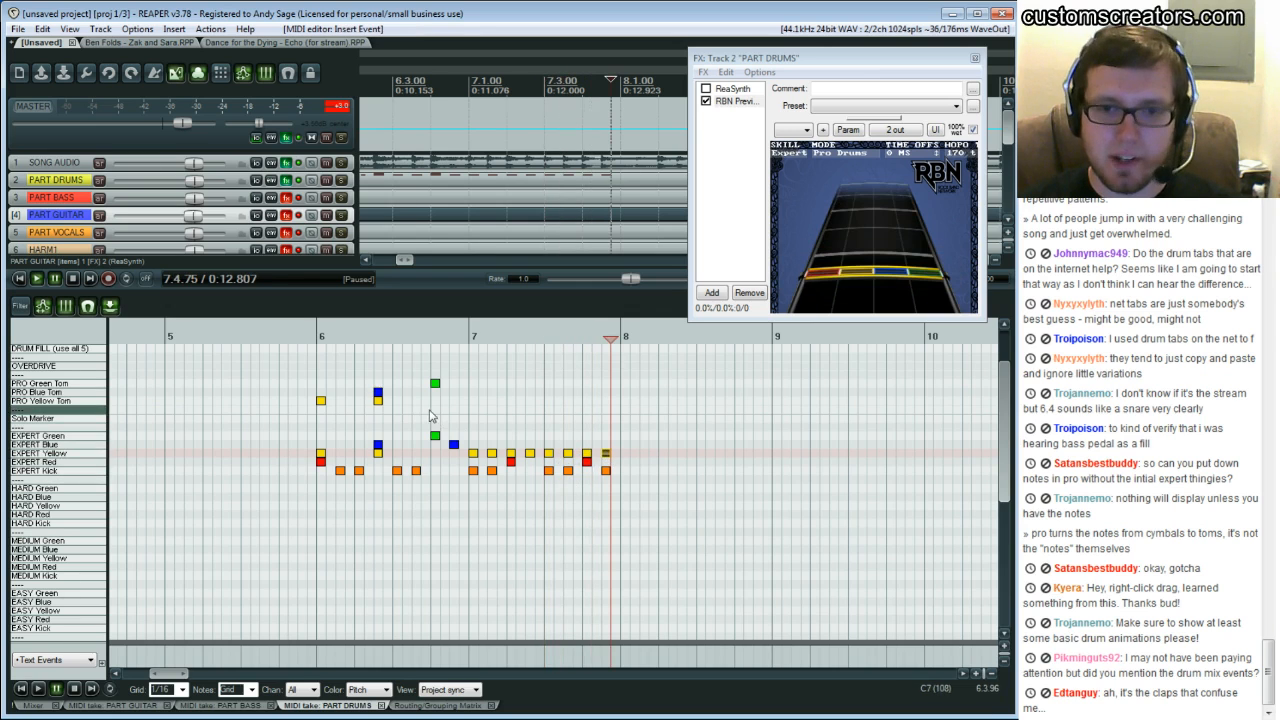
Play back bar 7 several times to check the hi-hat pattern on the preview highway
{"action": "key", "text": "space"}
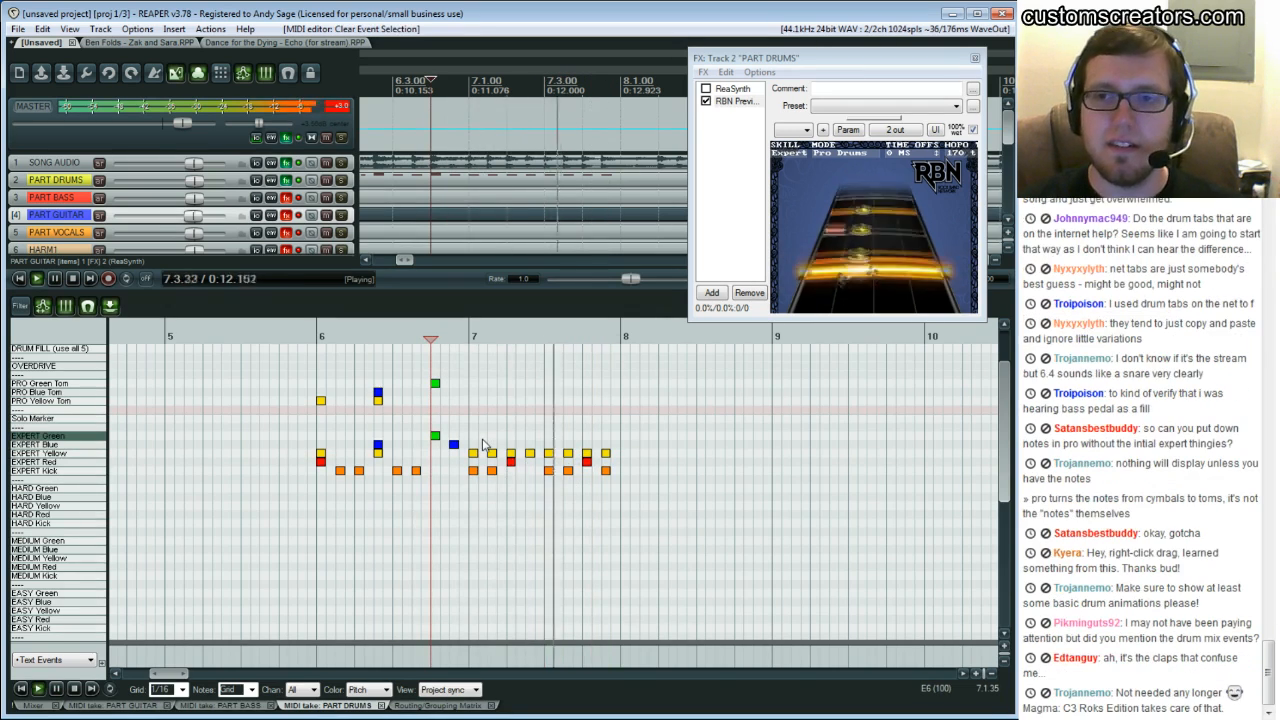
{"action": "key", "text": "ctrl+space"}
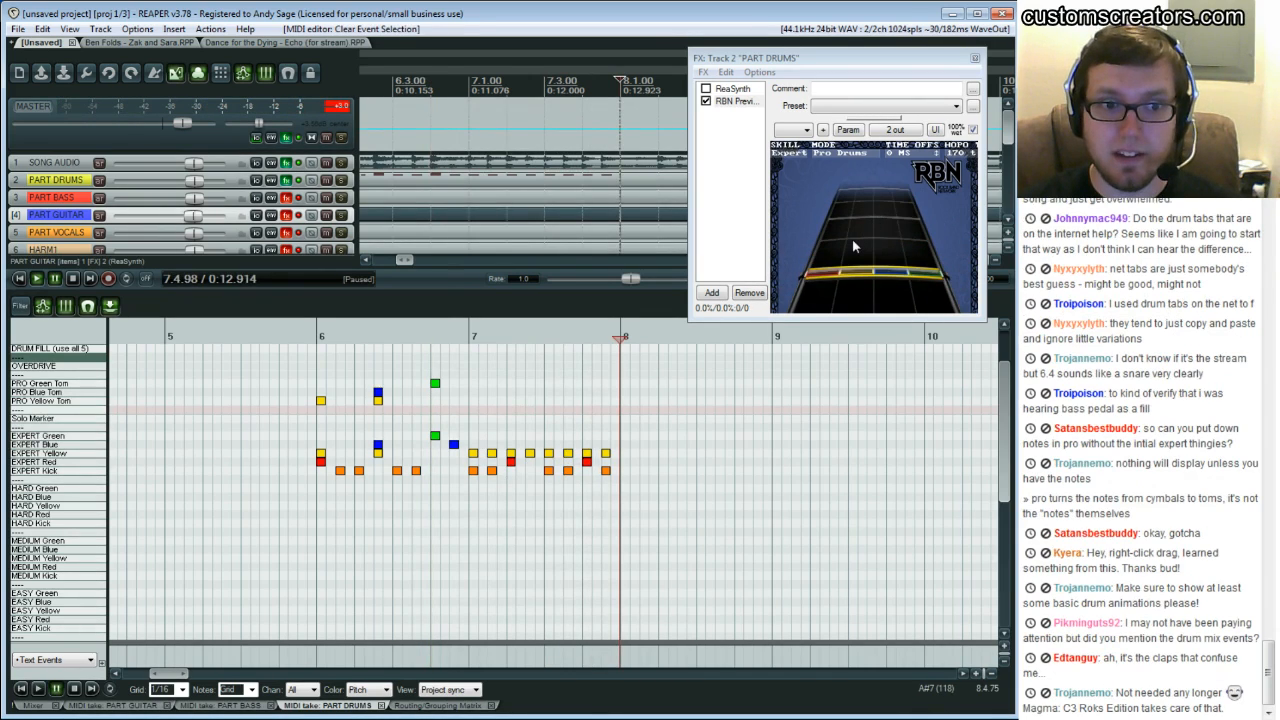
{"action": "left_click", "coordinate": [431, 403]}
{"action": "key", "text": "space"}
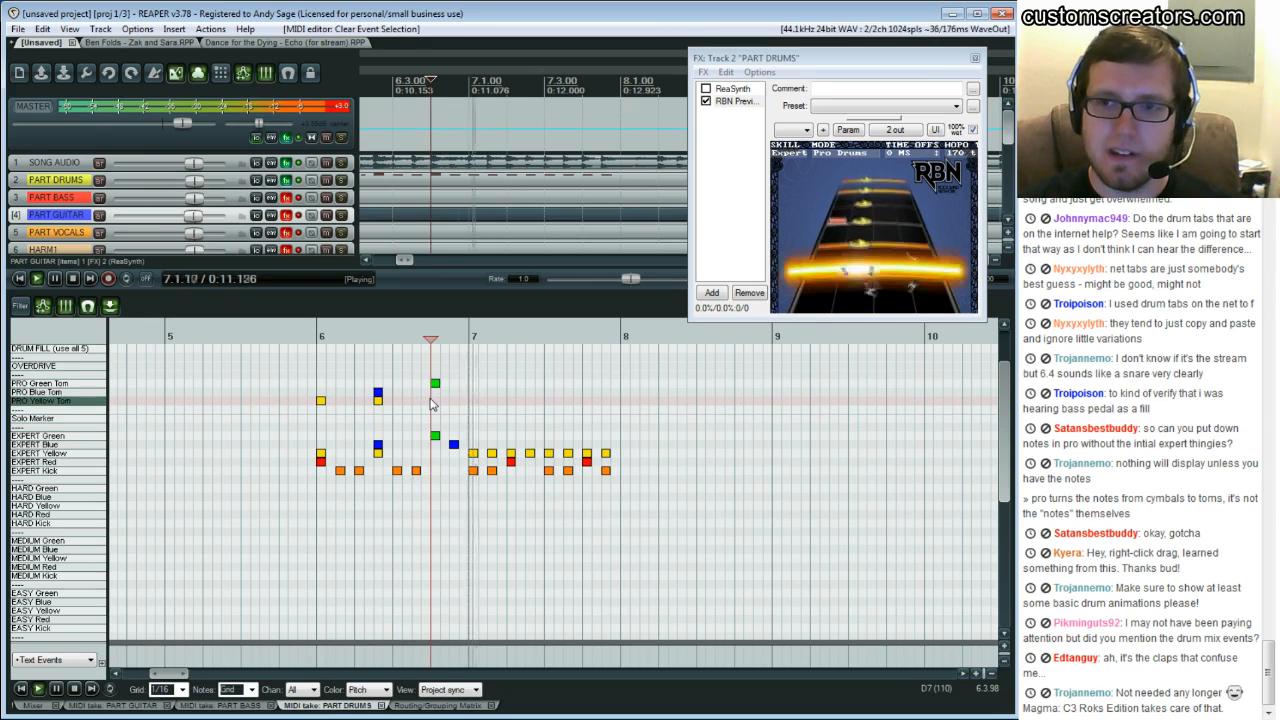
{"action": "key", "text": "space"}
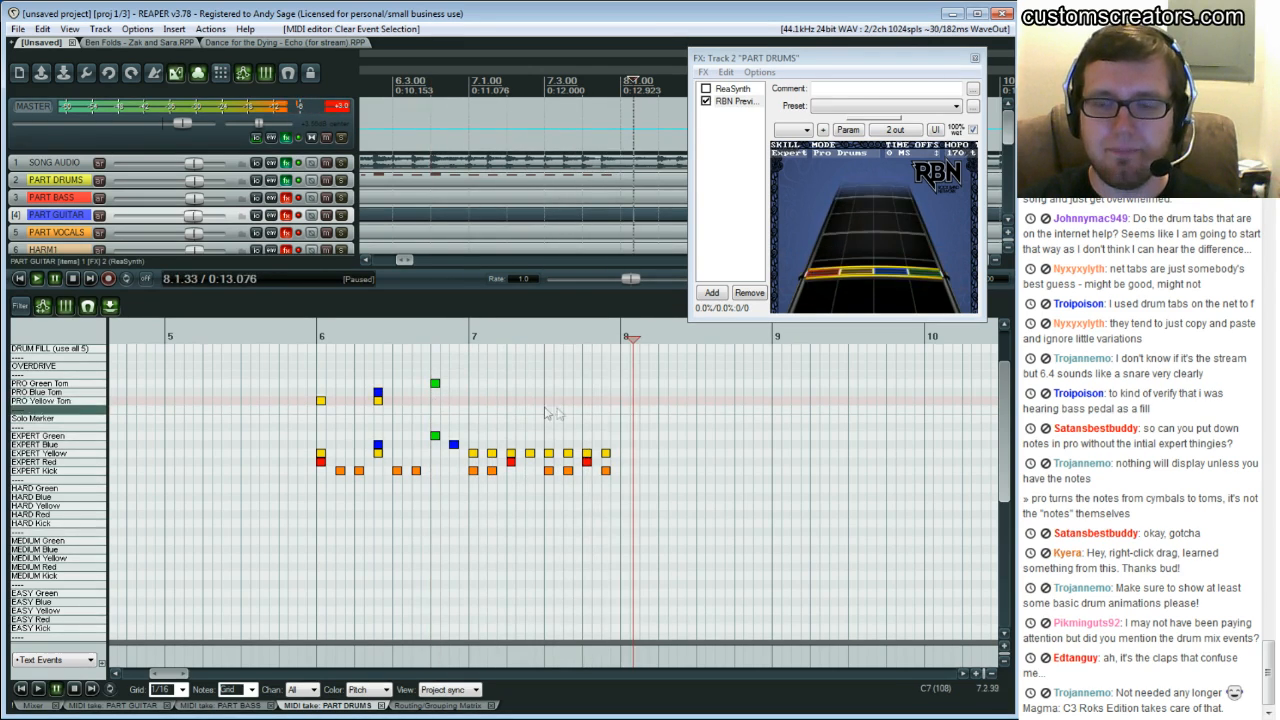
{"action": "left_click", "coordinate": [605, 453]}
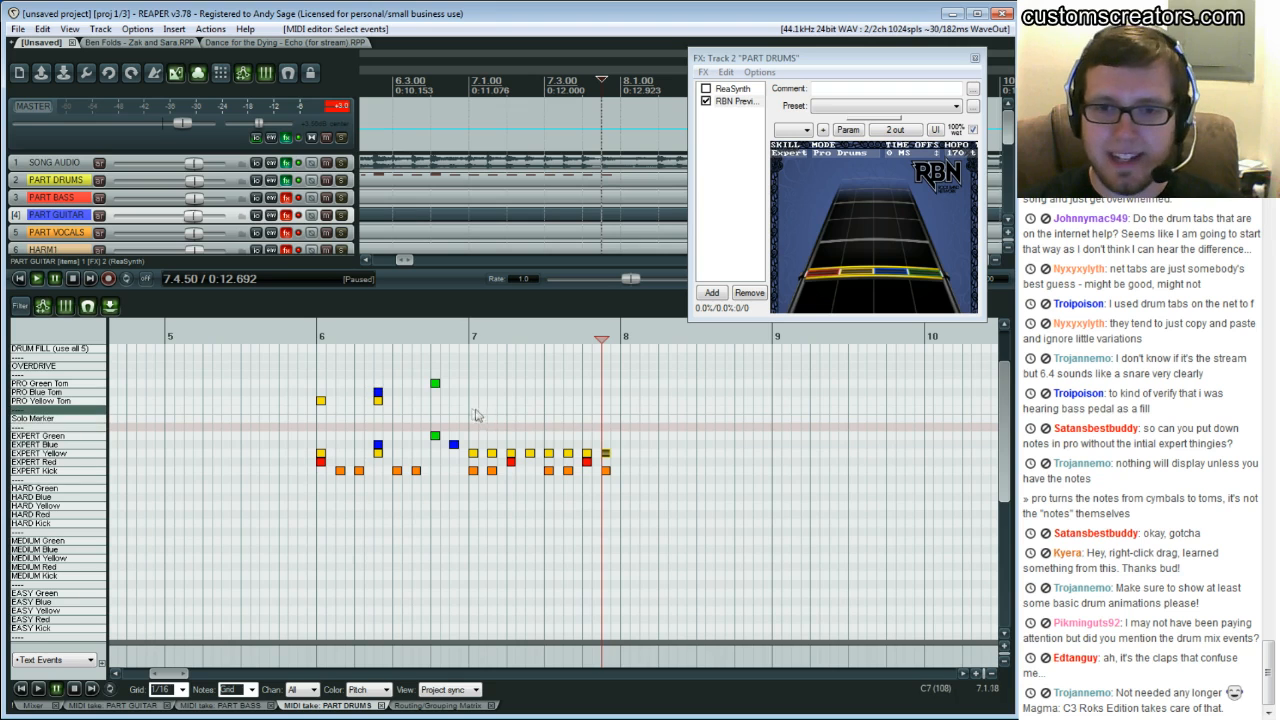
{"action": "left_click", "coordinate": [465, 413]}
{"action": "key", "text": "space"}
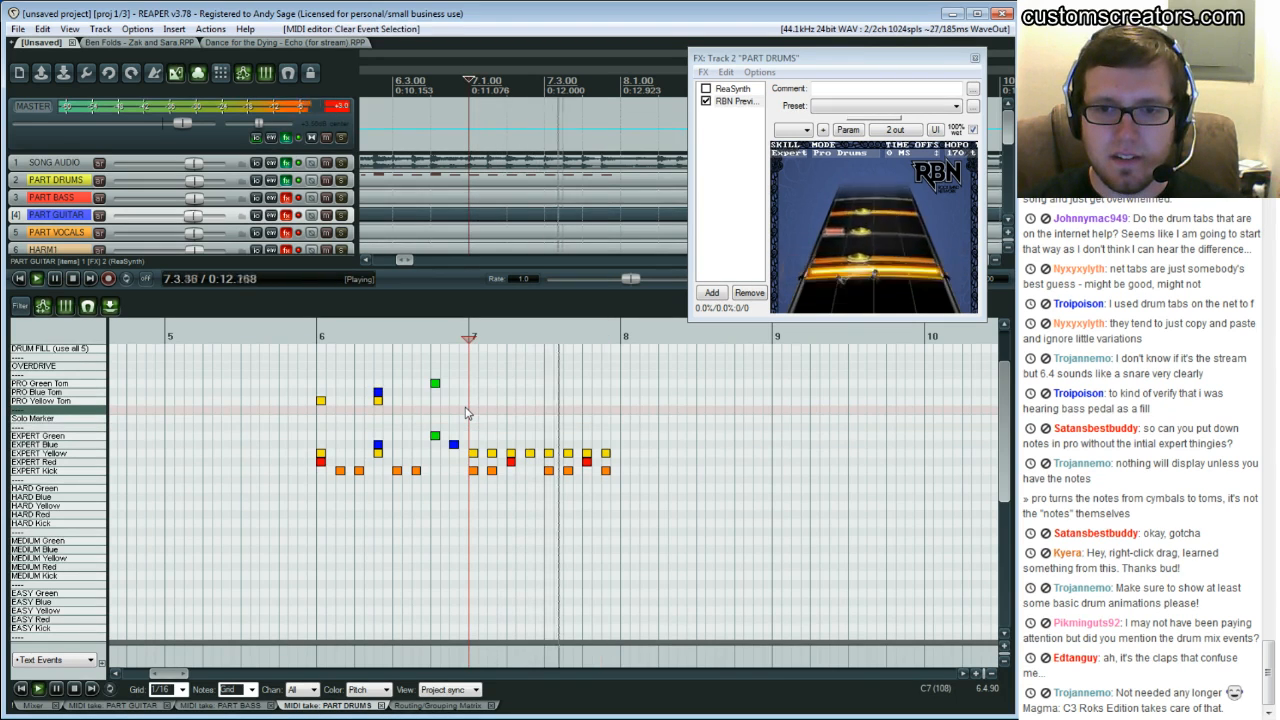
{"action": "key", "text": "ctrl+space"}
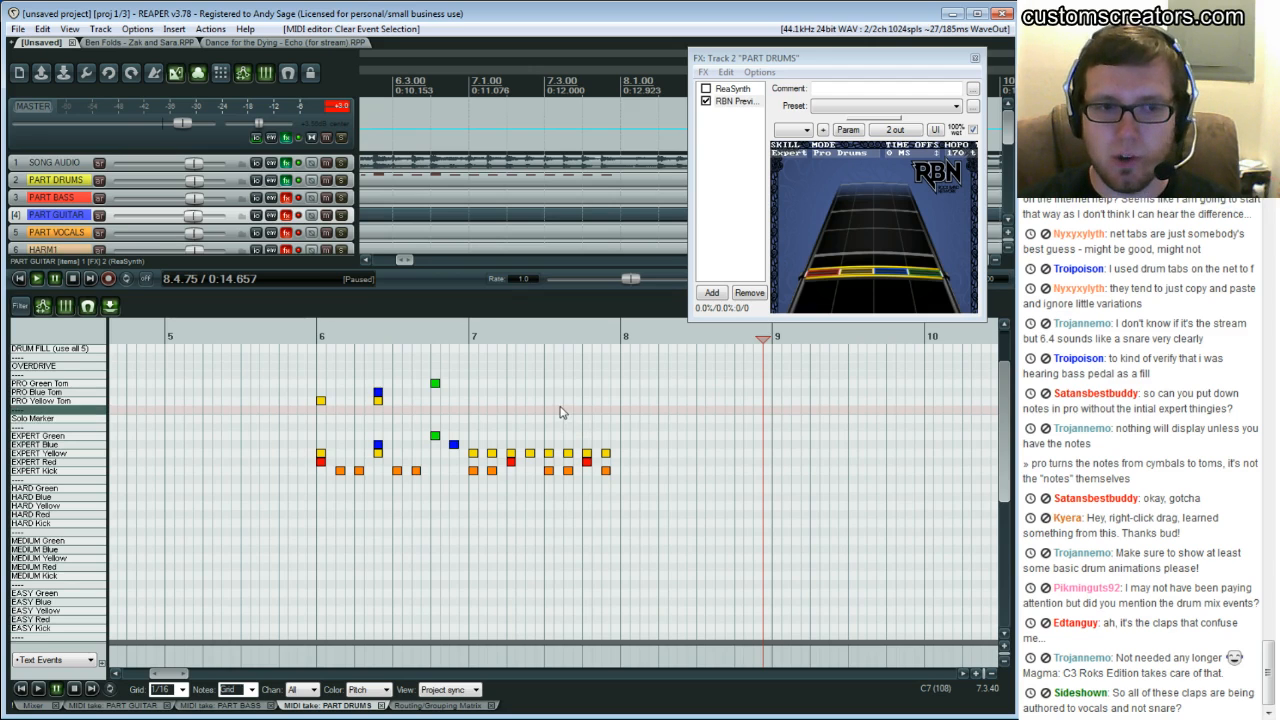
Remove the off-beat hi-hat notes in bar 7 and add three Expert Yellow notes at the start of bar 8
{"action": "double_click", "coordinate": [492, 455]}
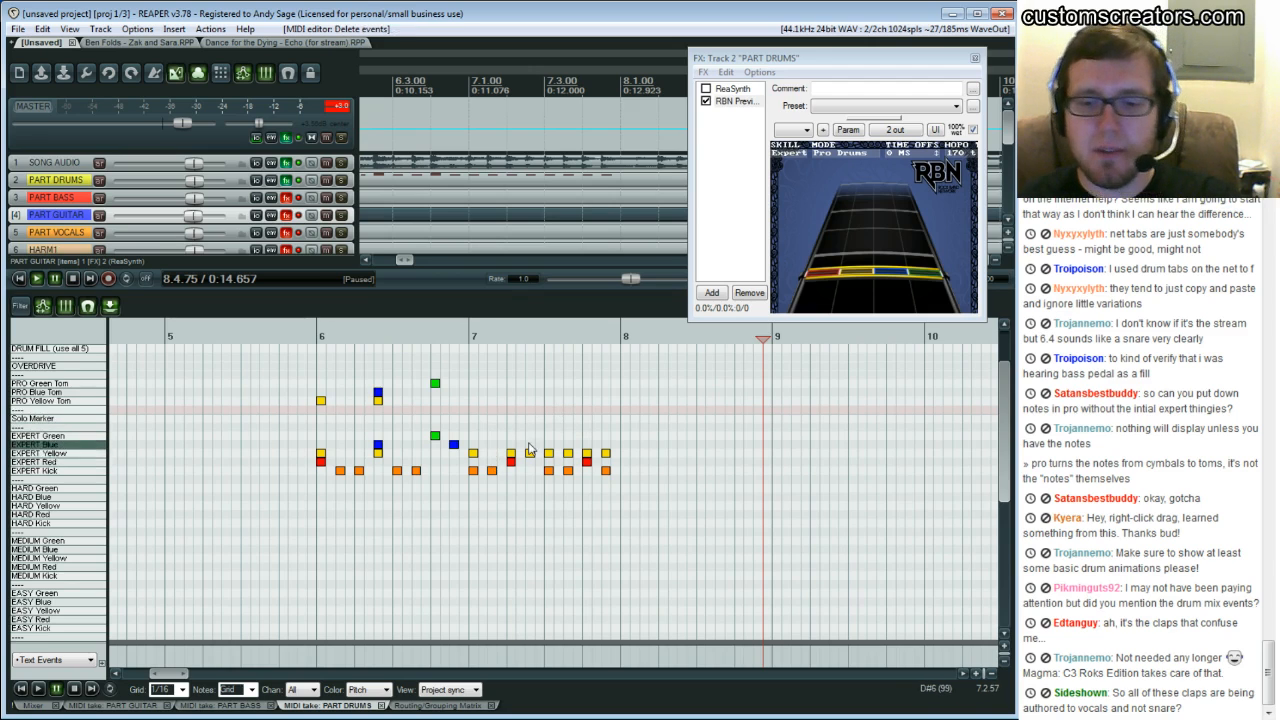
{"action": "double_click", "coordinate": [530, 454]}
{"action": "double_click", "coordinate": [568, 454]}
{"action": "left_click", "coordinate": [625, 454]}
{"action": "left_click", "coordinate": [644, 454]}
{"action": "left_click", "coordinate": [663, 454]}
Play back bars 6 through 8 to review the revised hi-hat pattern
{"action": "left_click", "coordinate": [459, 338]}
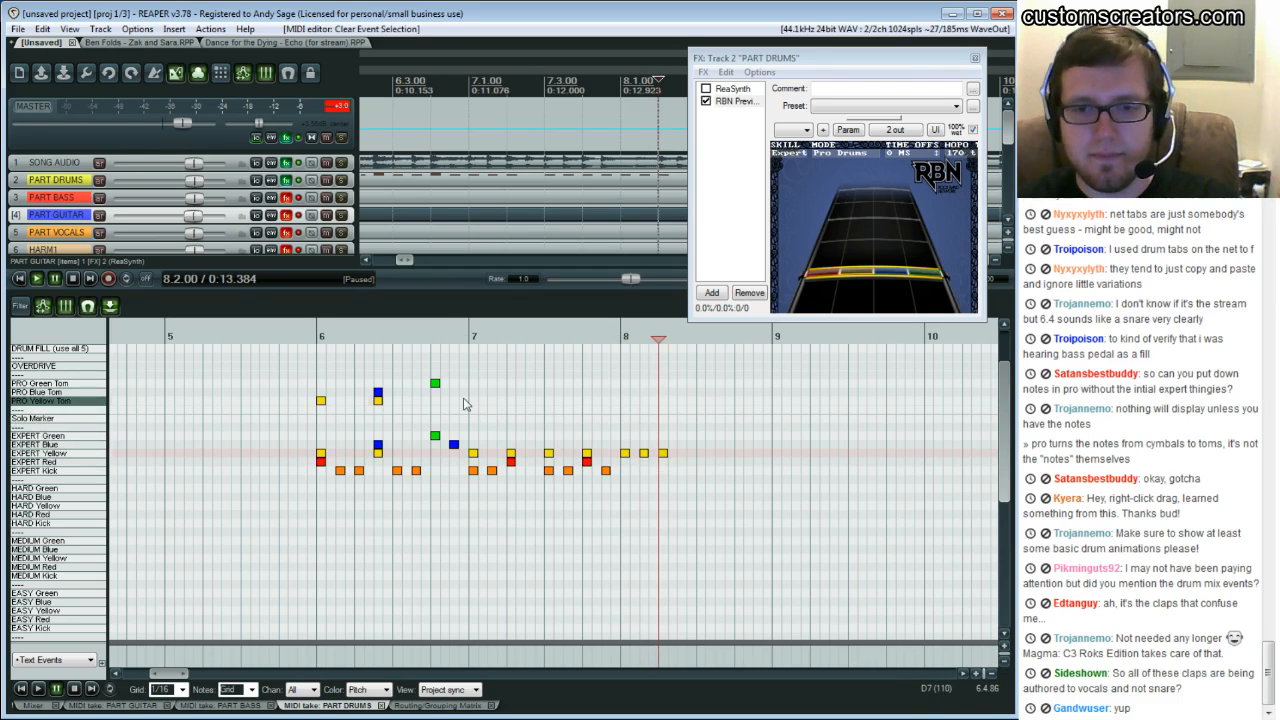
{"action": "key", "text": "space"}
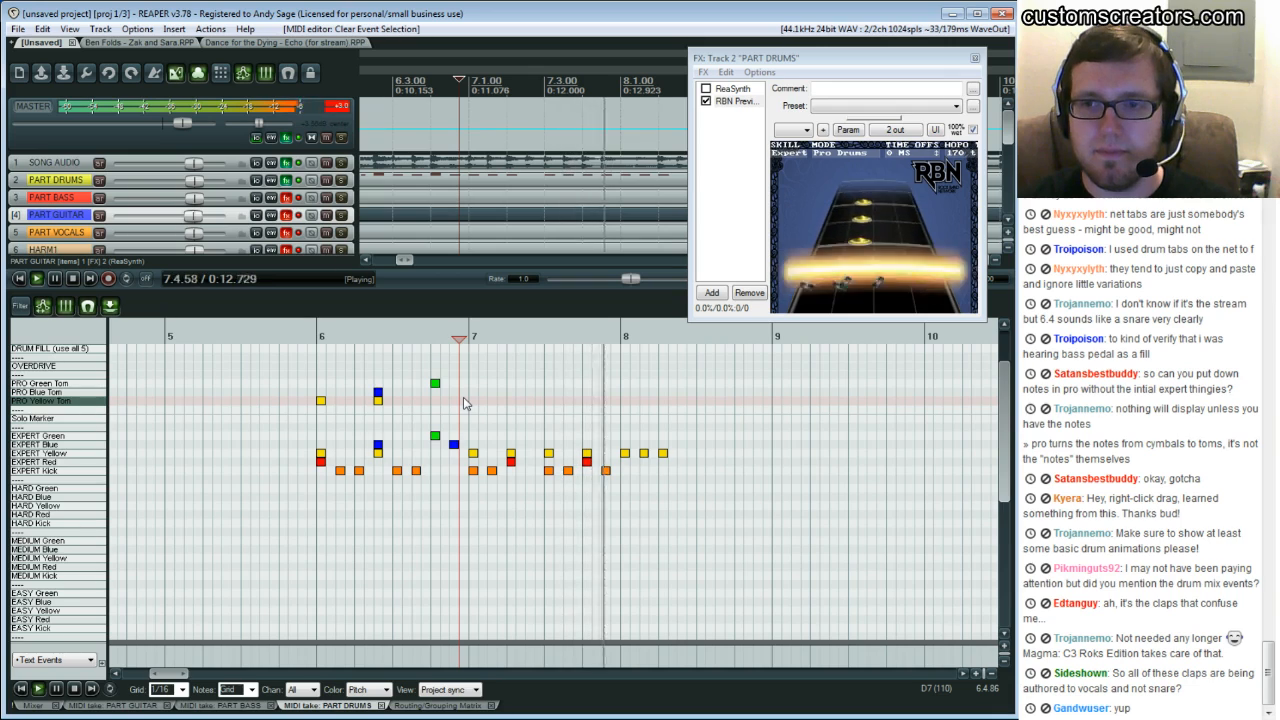
{"action": "key", "text": "Return"}
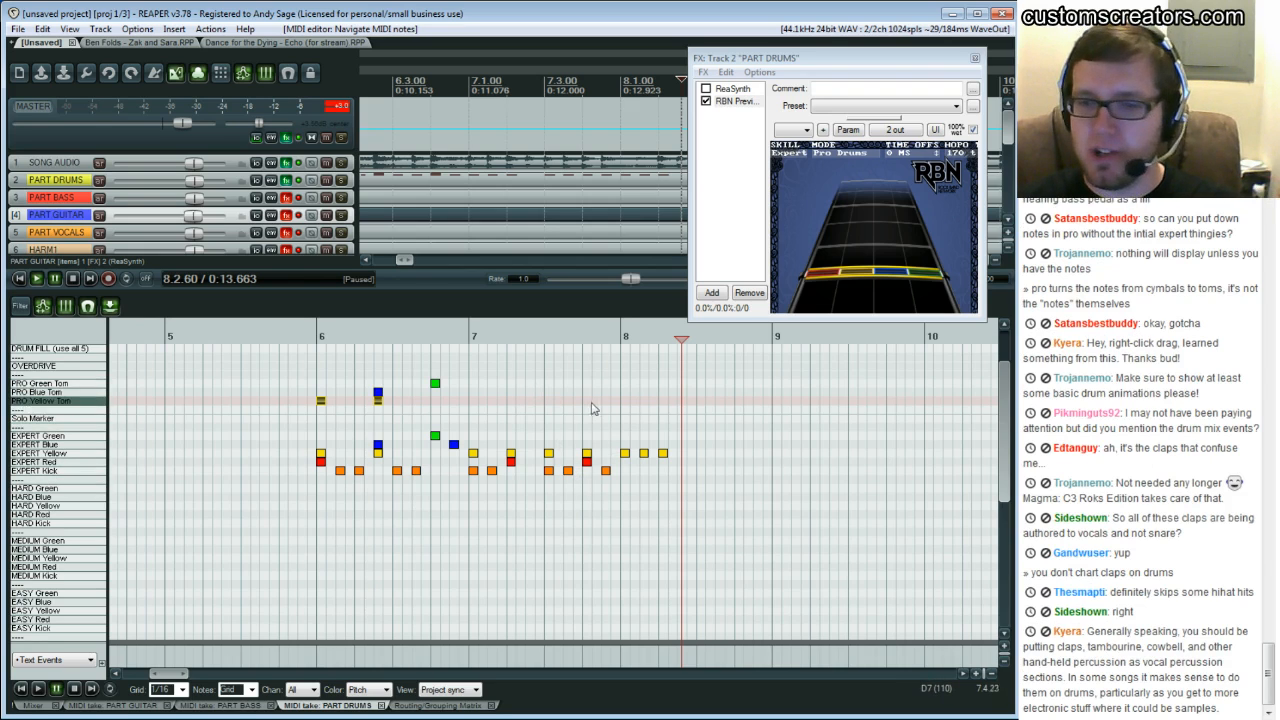
{"action": "left_click", "coordinate": [271, 420]}
{"action": "key", "text": "space"}
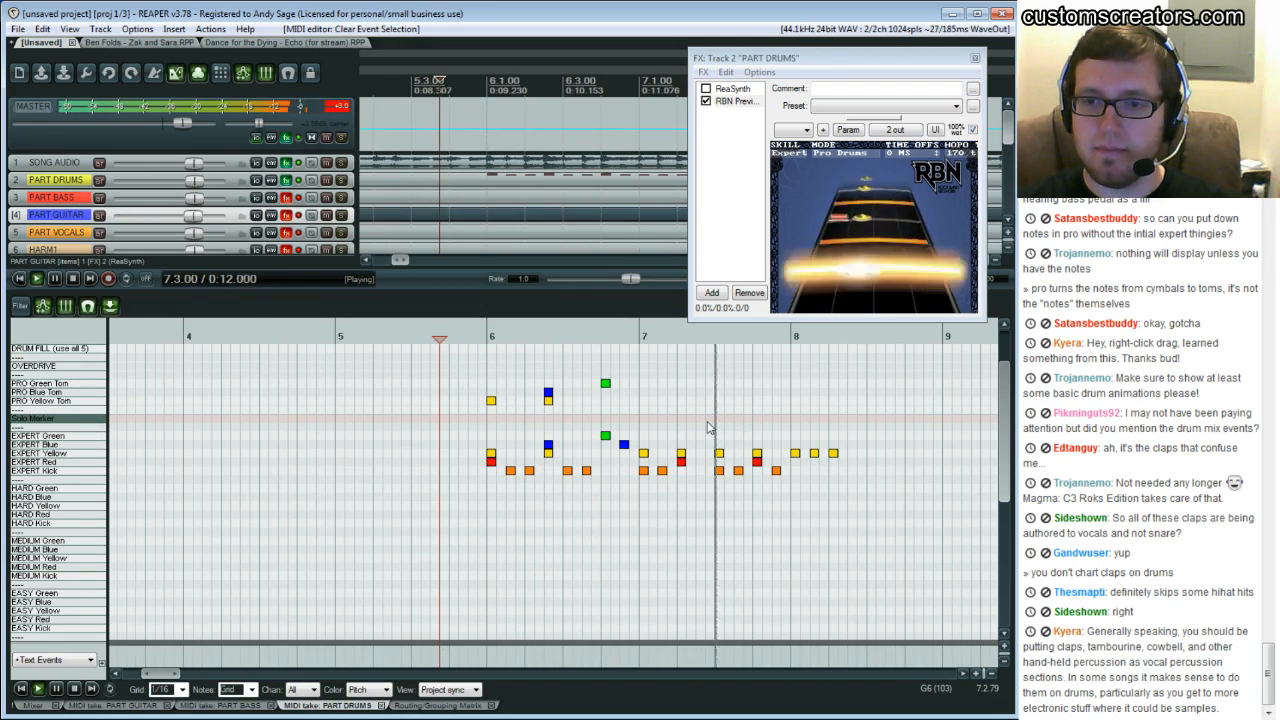
{"action": "key", "text": "ctrl+space"}
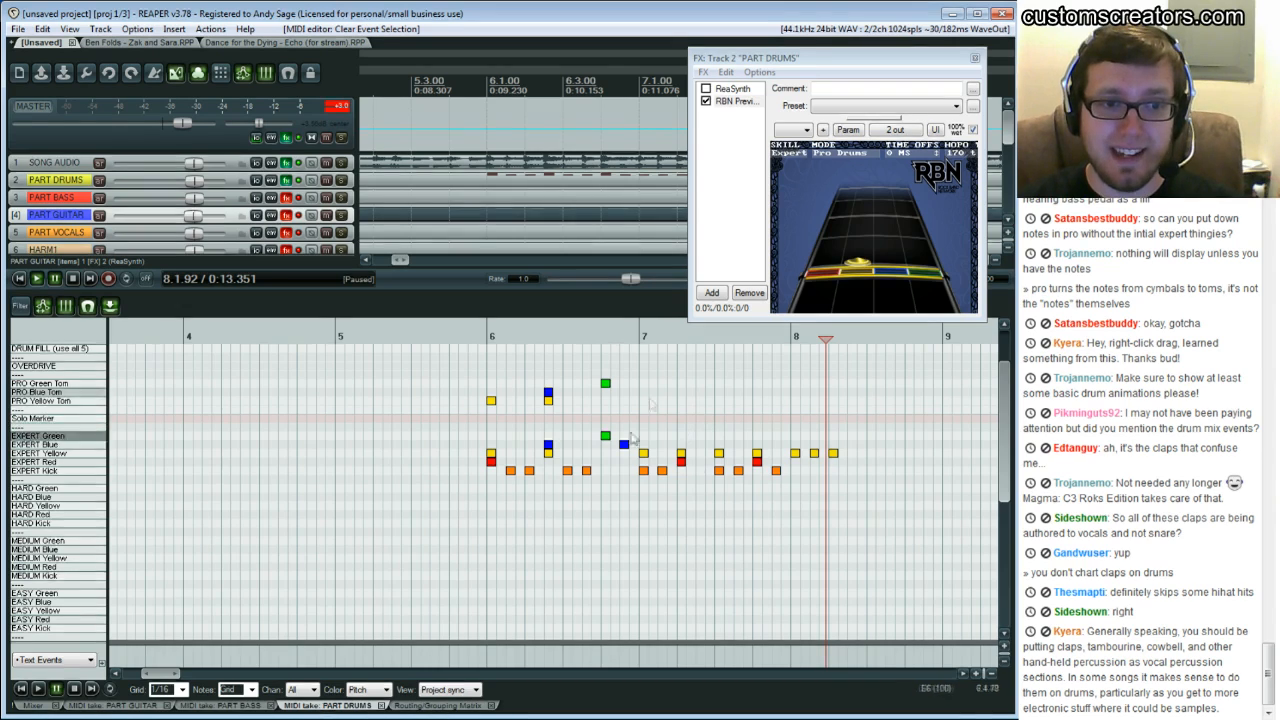
{"action": "left_click", "coordinate": [680, 441]}
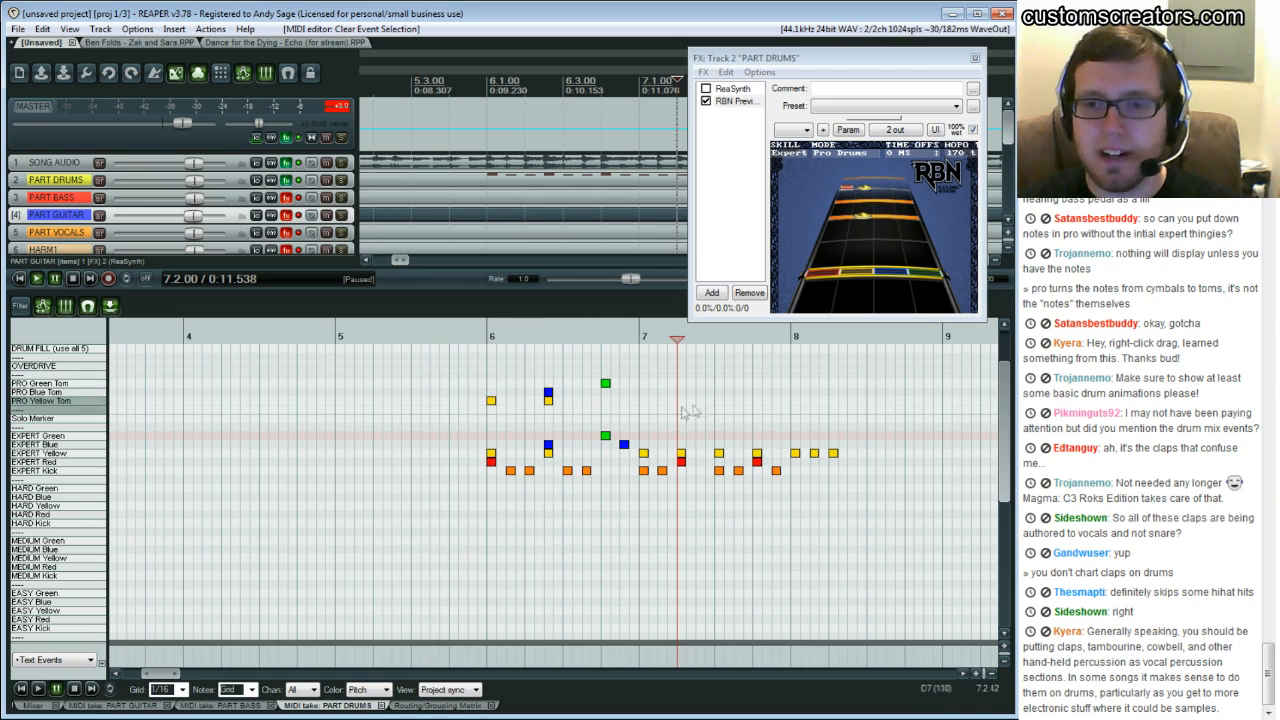
{"action": "left_click", "coordinate": [636, 406]}
{"action": "key", "text": "space"}
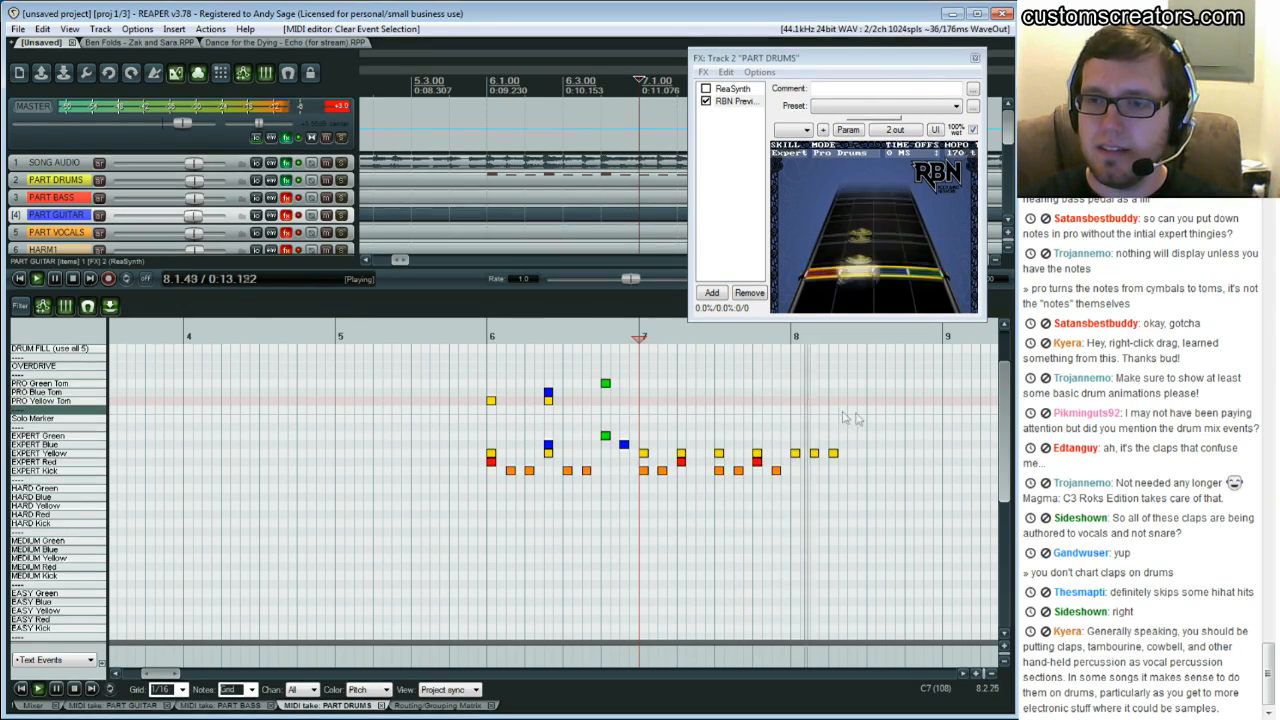
{"action": "key", "text": "ctrl+space"}
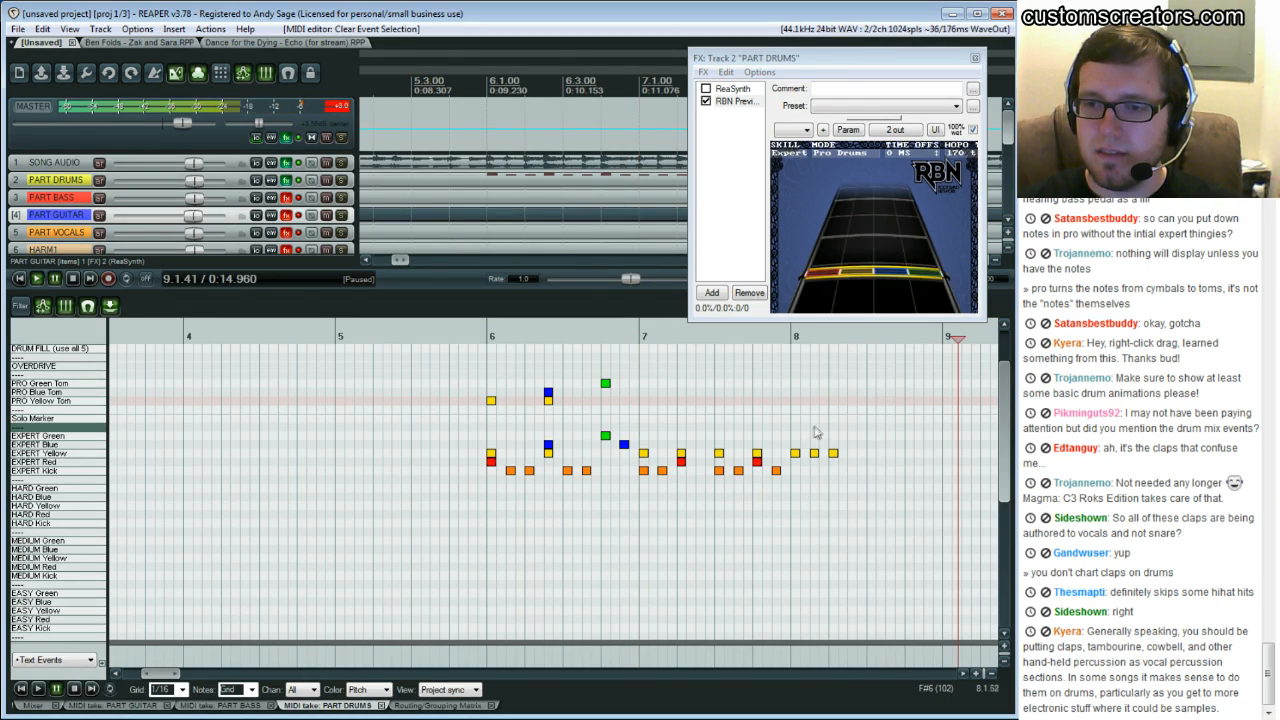
Delete all the Expert notes in bar 8
{"action": "left_click", "coordinate": [814, 453]}
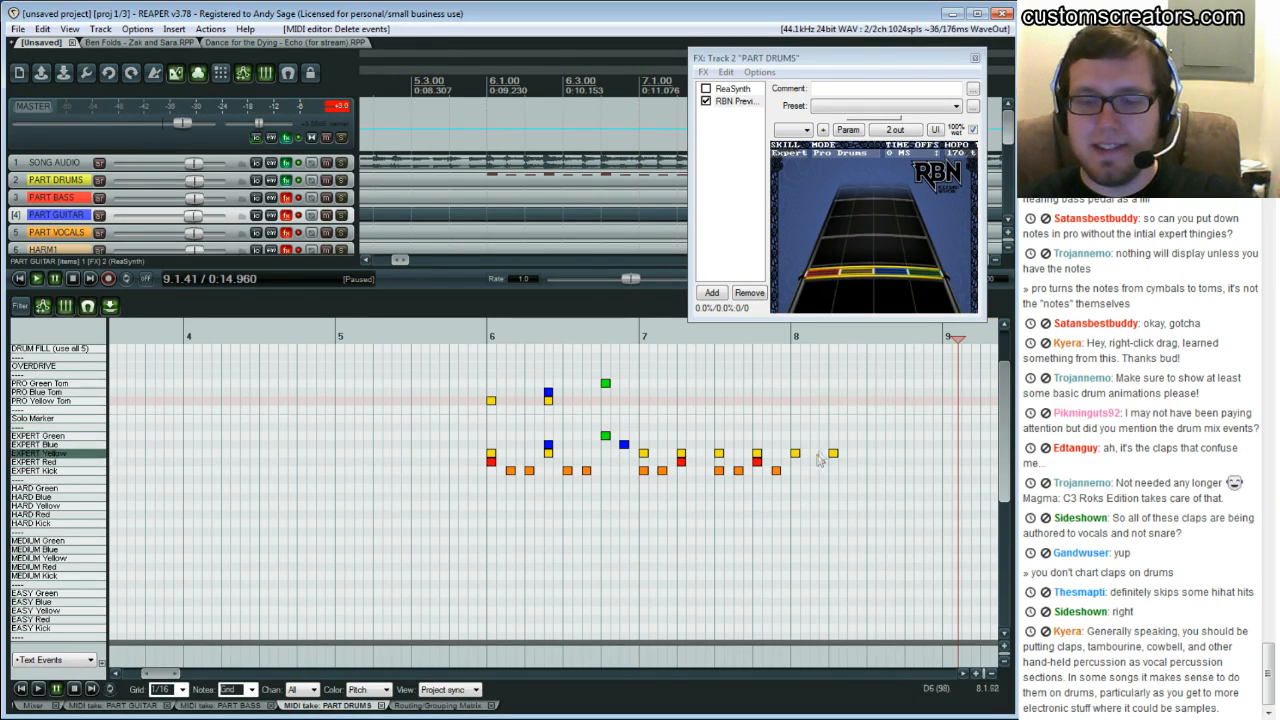
{"action": "key", "text": "Delete"}
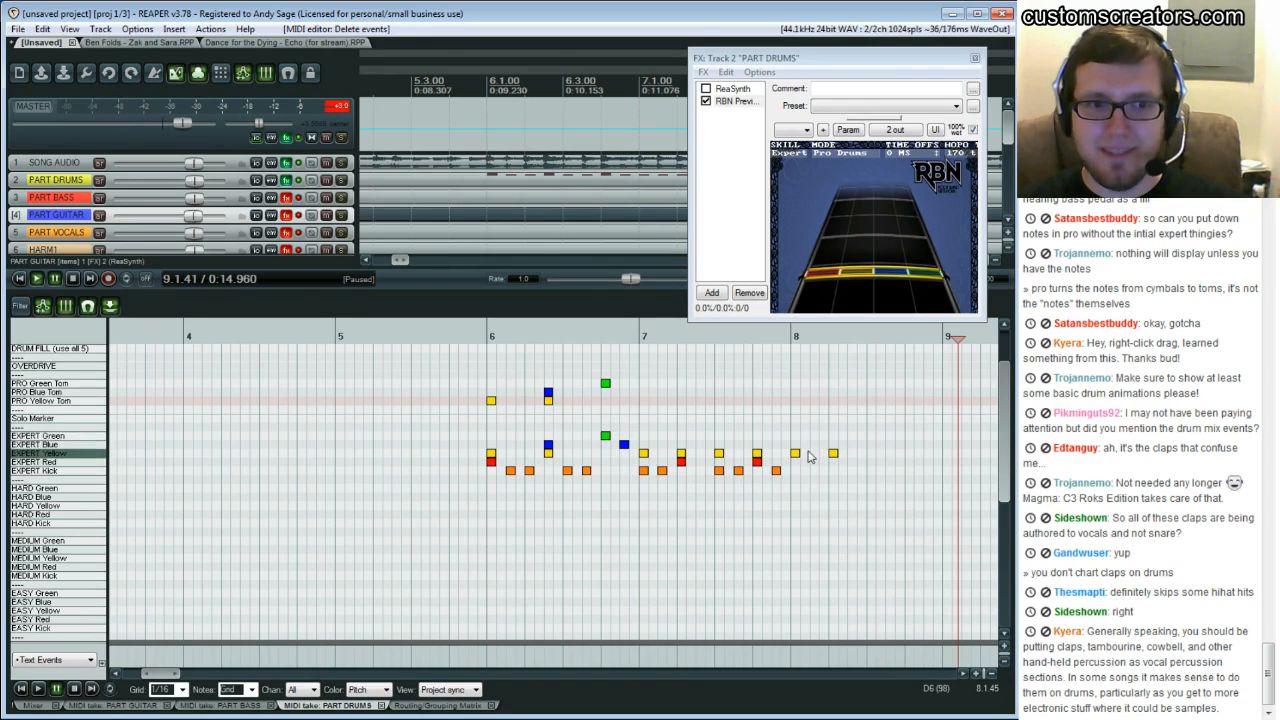
{"action": "left_click_drag", "start_coordinate": [792, 437], "coordinate": [854, 476]}
{"action": "key", "text": "Delete"}
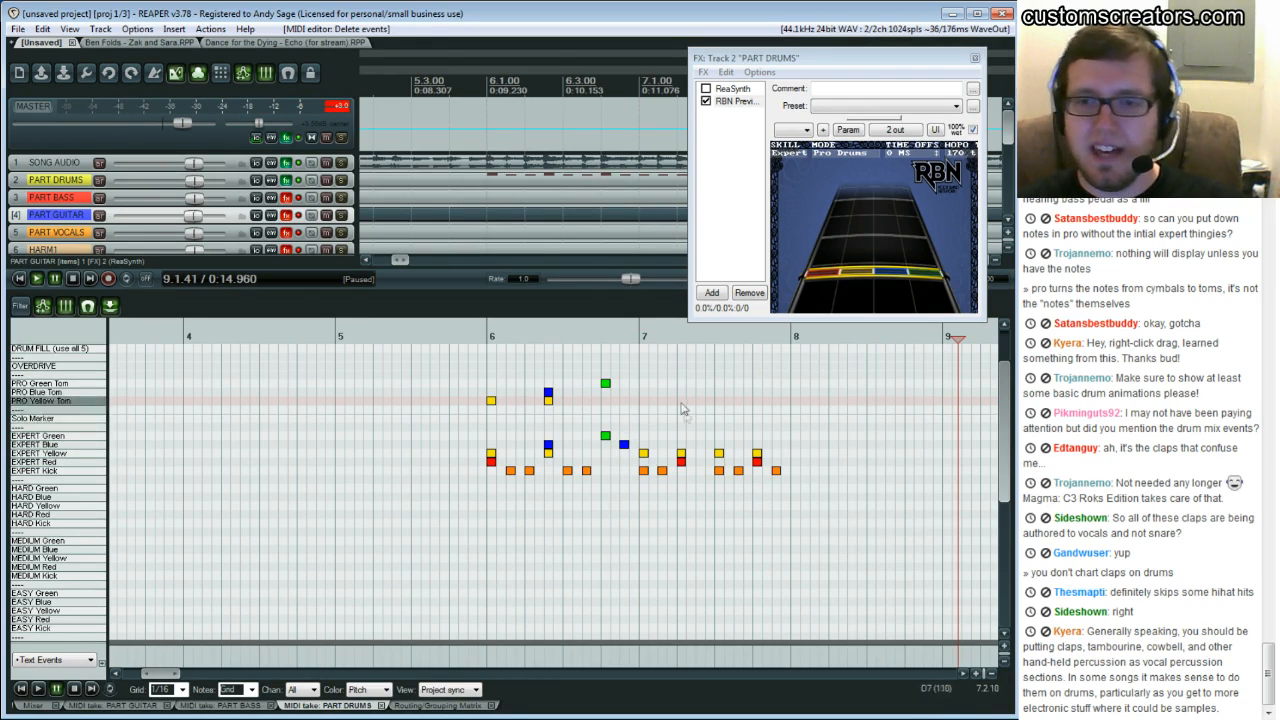
Copy the bar 7 hi-hat notes and paste them into bar 8
{"action": "left_click_drag", "start_coordinate": [766, 449], "coordinate": [640, 459]}
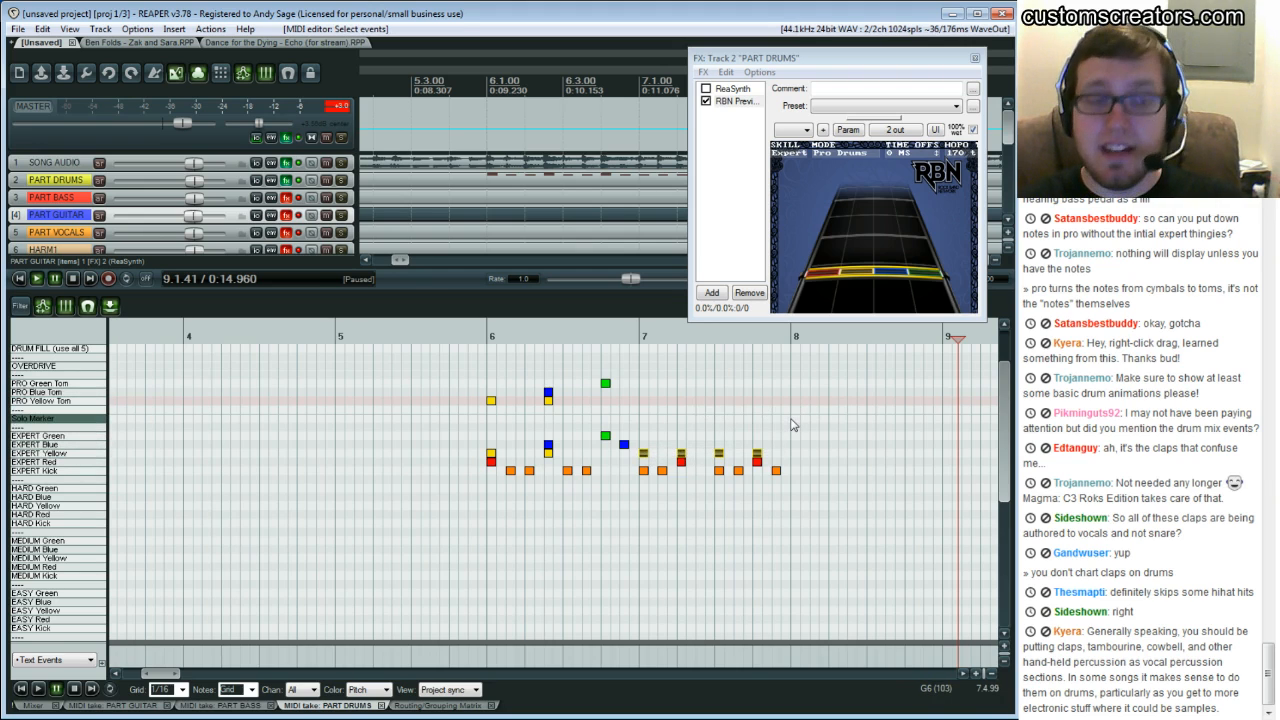
{"action": "left_click", "coordinate": [790, 425]}
{"action": "key", "text": "ctrl+v"}
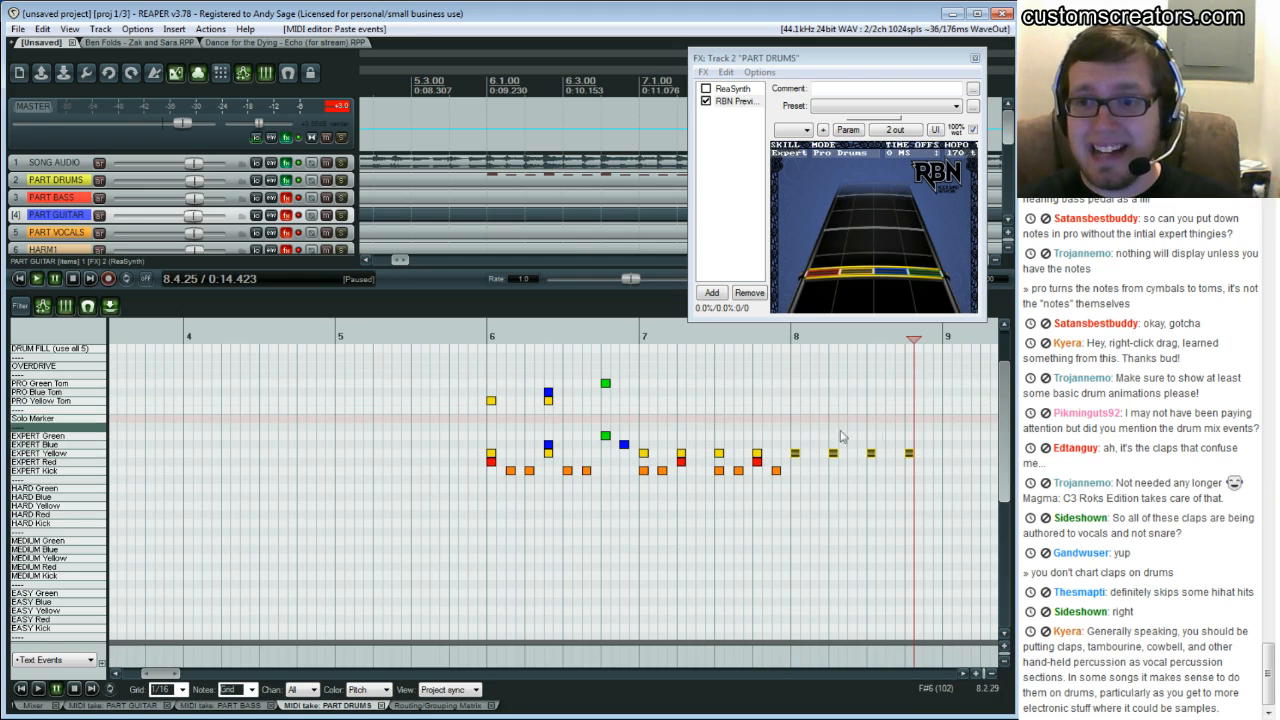
{"action": "left_click_drag", "start_coordinate": [785, 466], "coordinate": [641, 485]}
{"action": "left_click", "coordinate": [706, 497]}
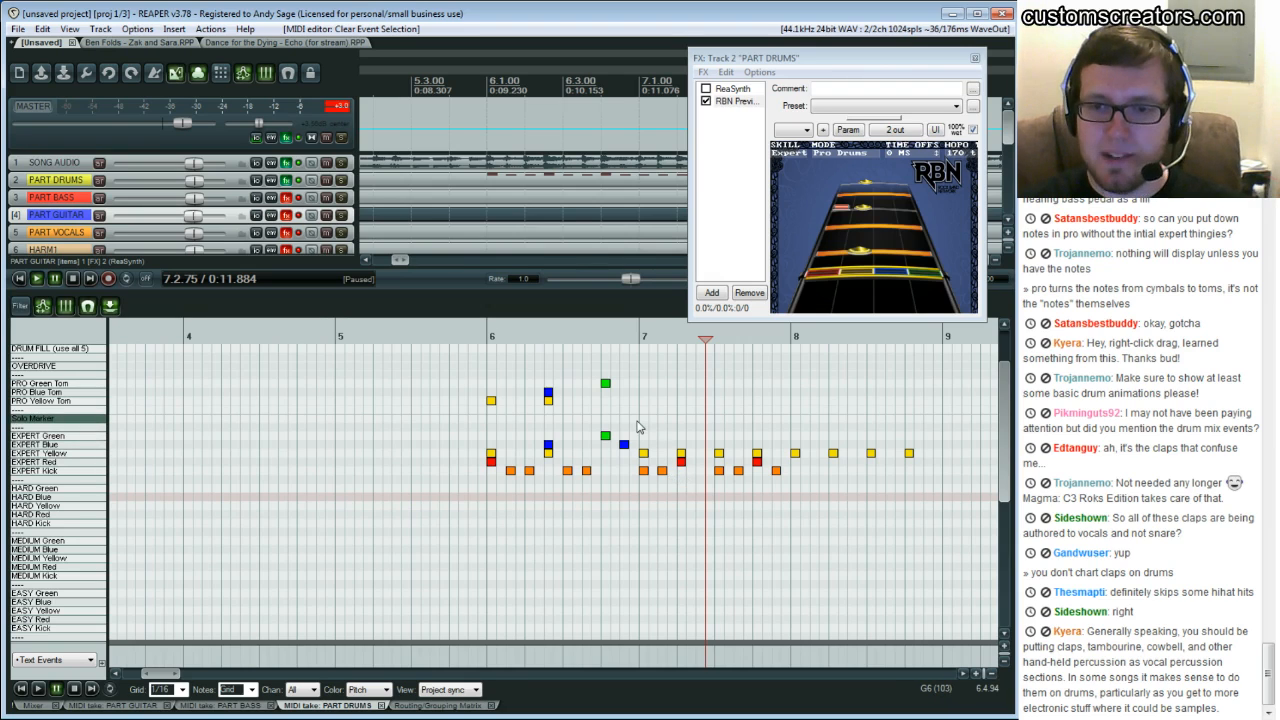
Play back bars 7 and 8 to check the pasted hi-hats
{"action": "left_click", "coordinate": [637, 427]}
{"action": "key", "text": "space"}
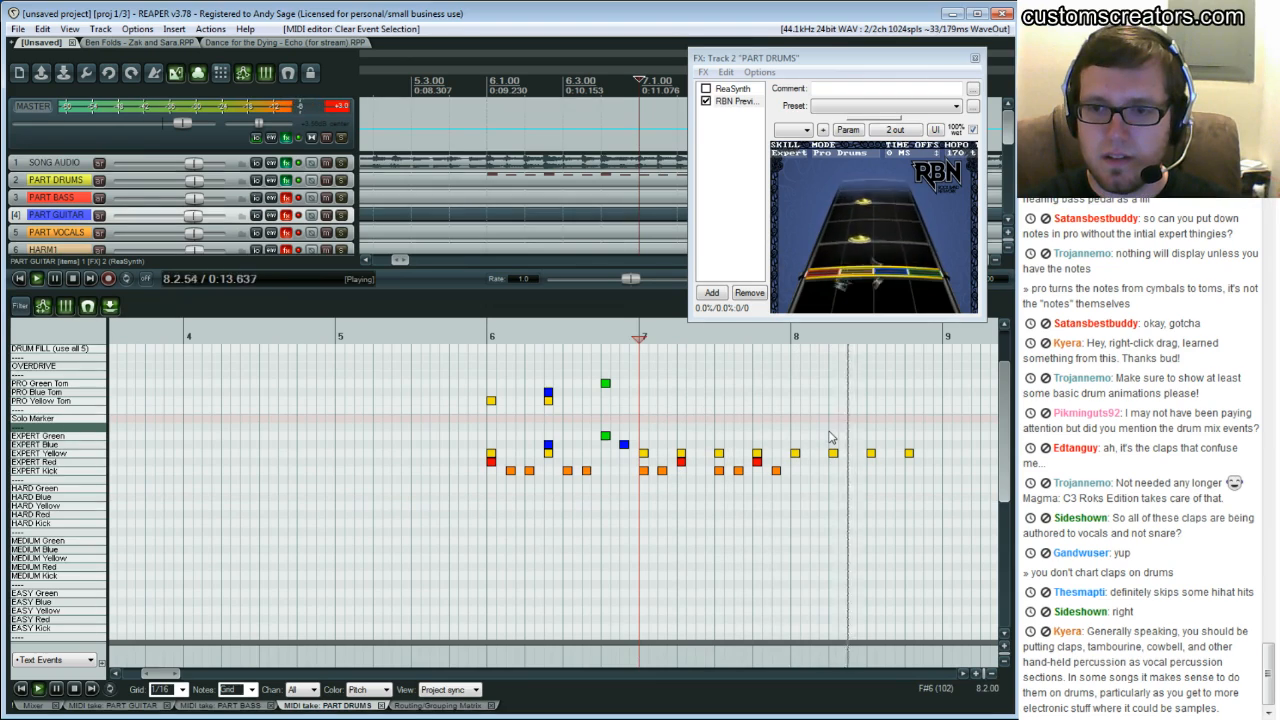
{"action": "key", "text": "ctrl+space"}
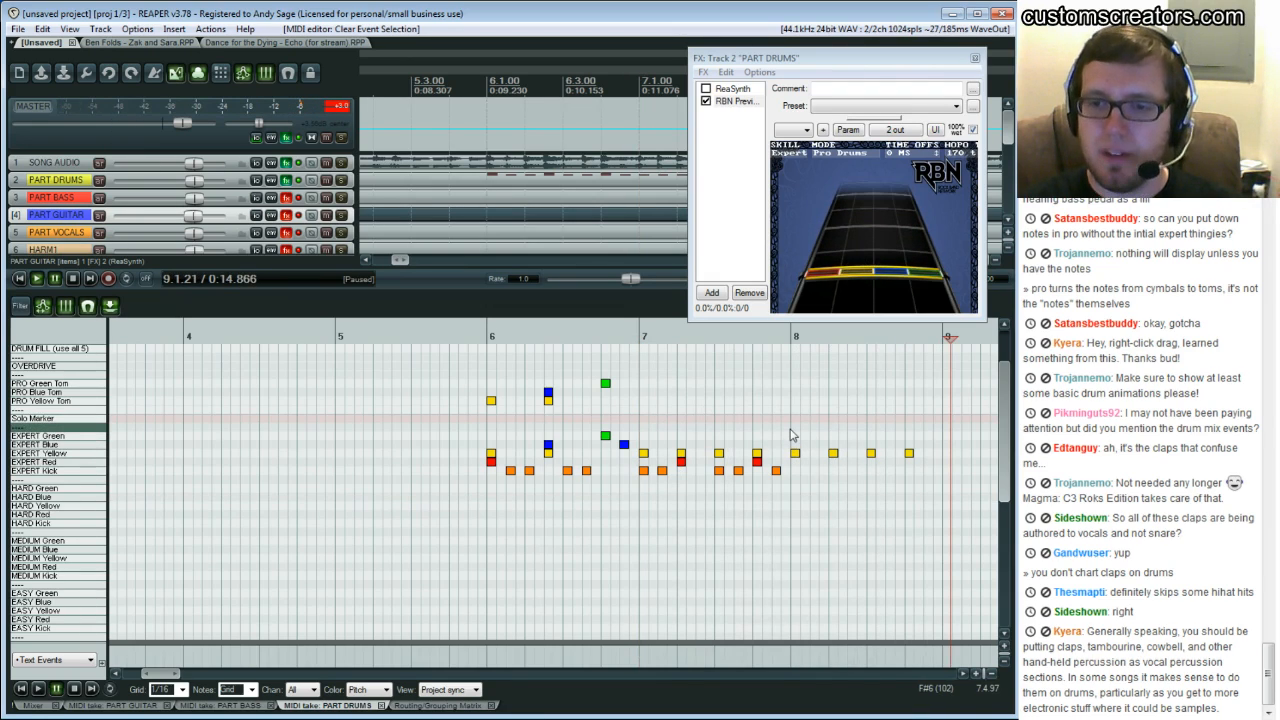
{"action": "left_click", "coordinate": [790, 430]}
{"action": "key", "text": "space"}
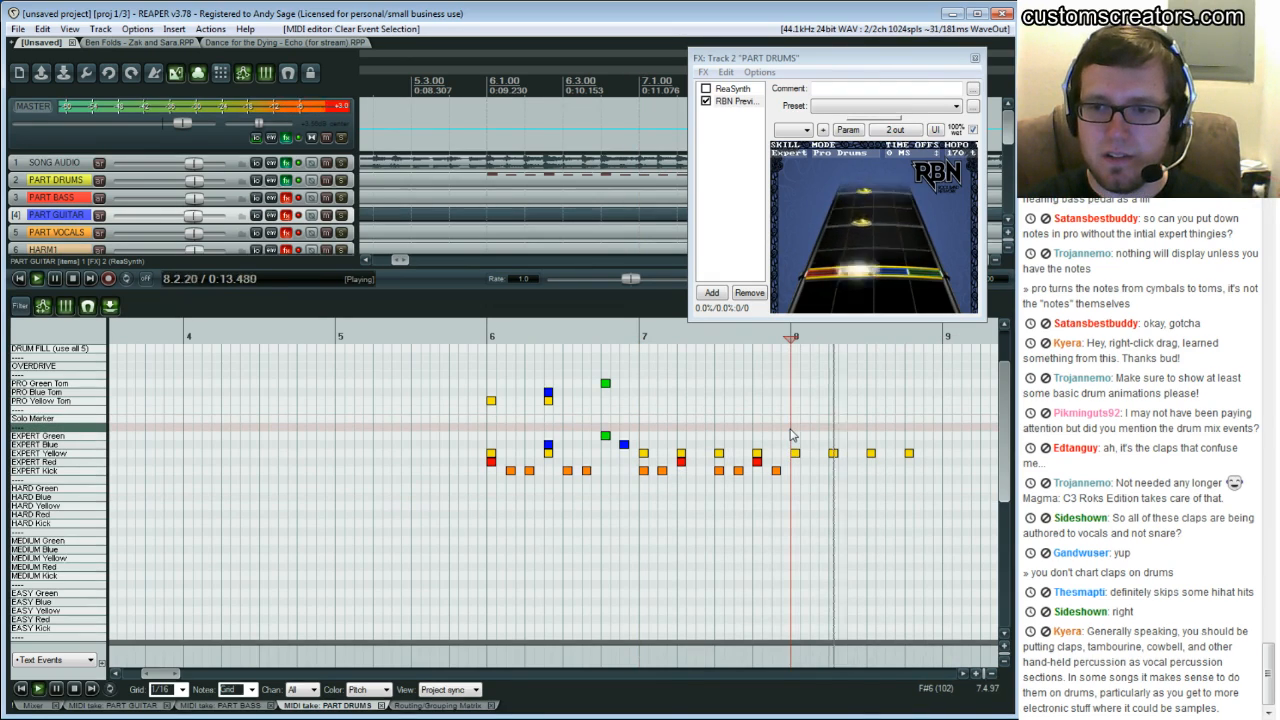
{"action": "key", "text": "space"}
{"action": "left_click", "coordinate": [790, 435]}
{"action": "key", "text": "space"}
{"action": "key", "text": "space"}
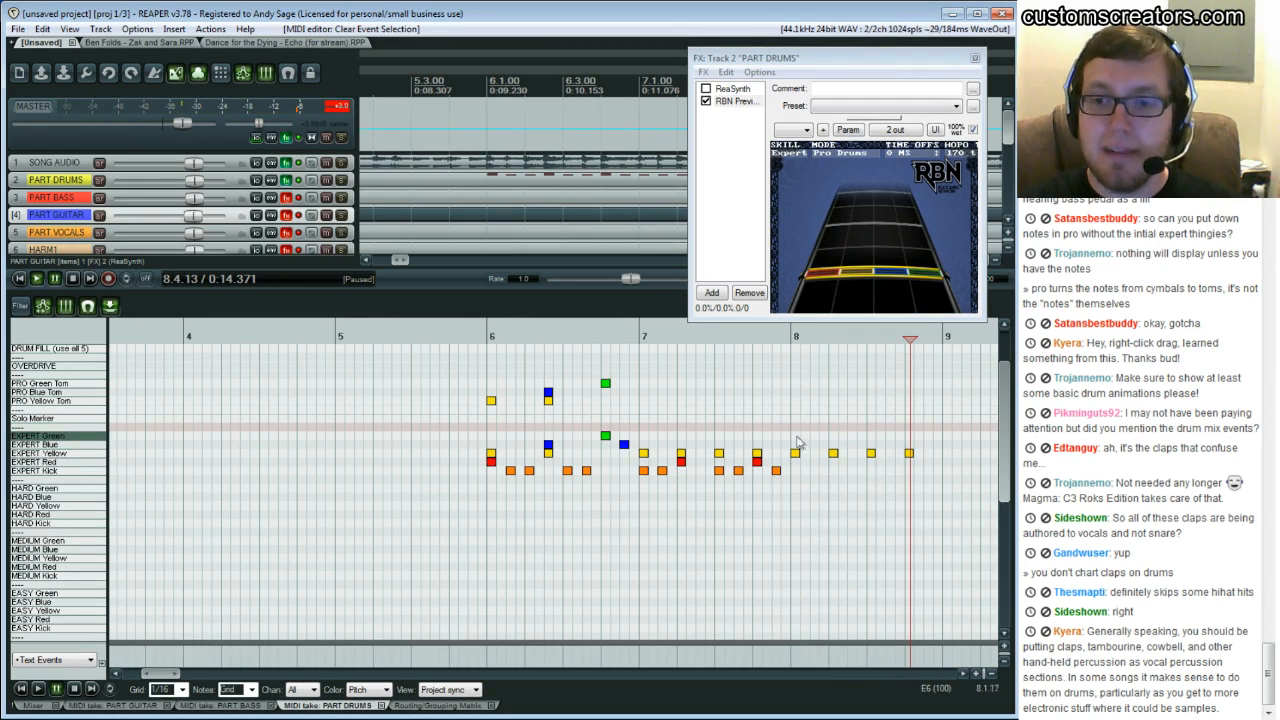
{"action": "mouse_move", "coordinate": [795, 340]}
{"action": "left_mouse_down"}
{"action": "mouse_move", "coordinate": [835, 340]}
{"action": "mouse_move", "coordinate": [810, 338]}
{"action": "left_mouse_up"}
{"action": "left_click", "coordinate": [808, 338]}
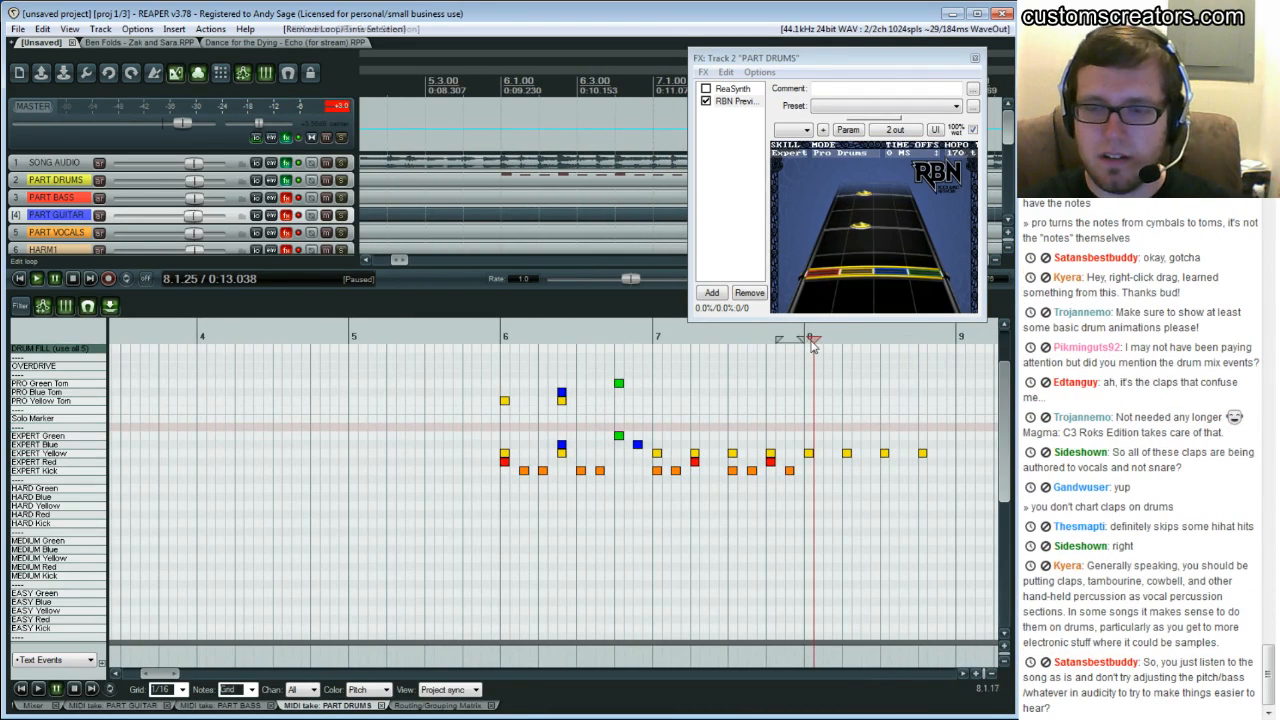
{"action": "mouse_move", "coordinate": [803, 416]}
{"action": "left_mouse_down"}
{"action": "mouse_move", "coordinate": [890, 438]}
{"action": "mouse_move", "coordinate": [880, 433]}
{"action": "left_mouse_up"}
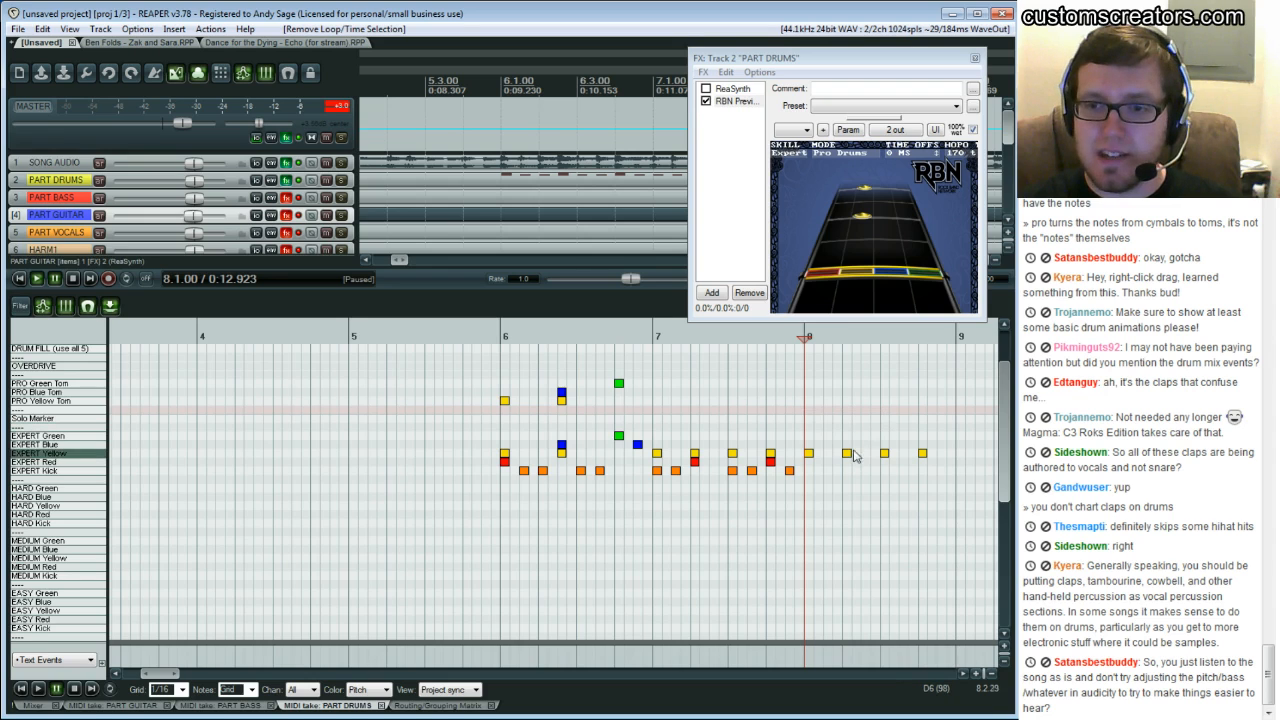
Play back the drum chart from bar 8
{"action": "left_click", "coordinate": [879, 436]}
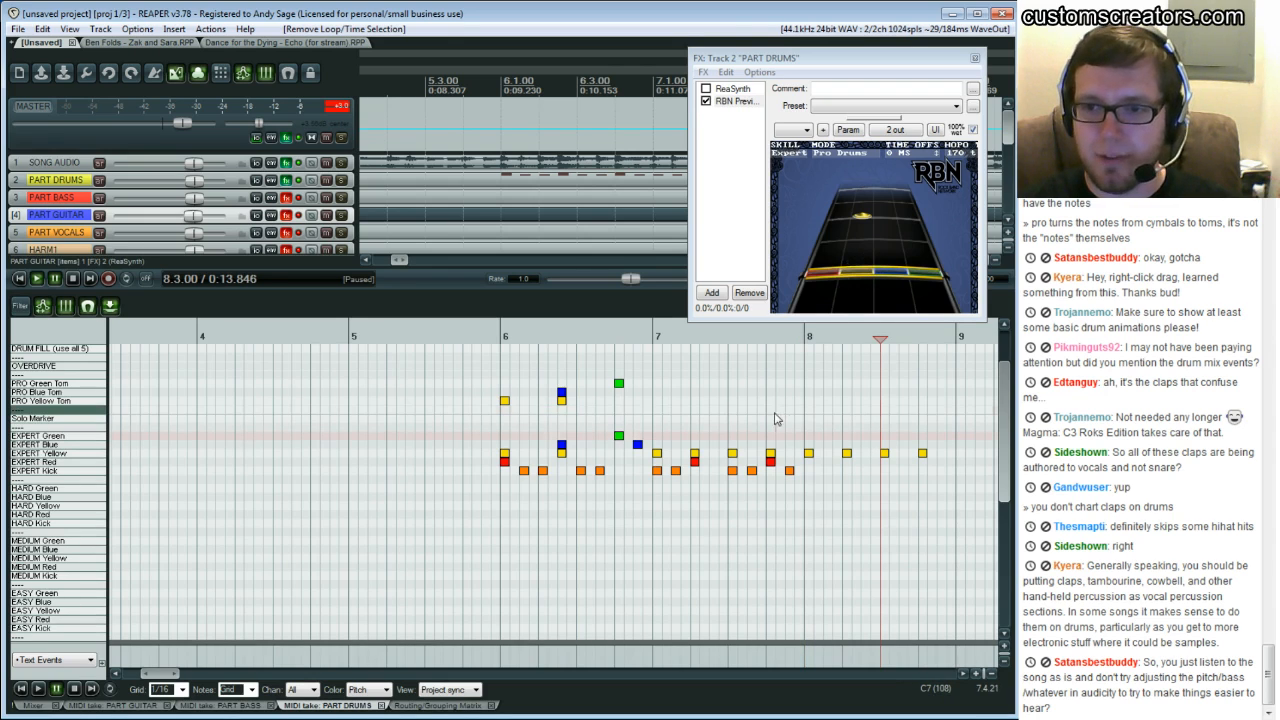
{"action": "key", "text": "space"}
Play back bar 8 to check the new kick and snare notes
{"action": "key", "text": "space"}
Add Expert kick notes and snare notes on the off-beats of bar 8
{"action": "double_click", "coordinate": [886, 472]}
{"action": "left_click", "coordinate": [904, 475]}
{"action": "left_click", "coordinate": [904, 475]}
{"action": "double_click", "coordinate": [921, 464]}
{"action": "double_click", "coordinate": [843, 463]}
{"action": "left_click", "coordinate": [837, 429]}
{"action": "key", "text": "space"}
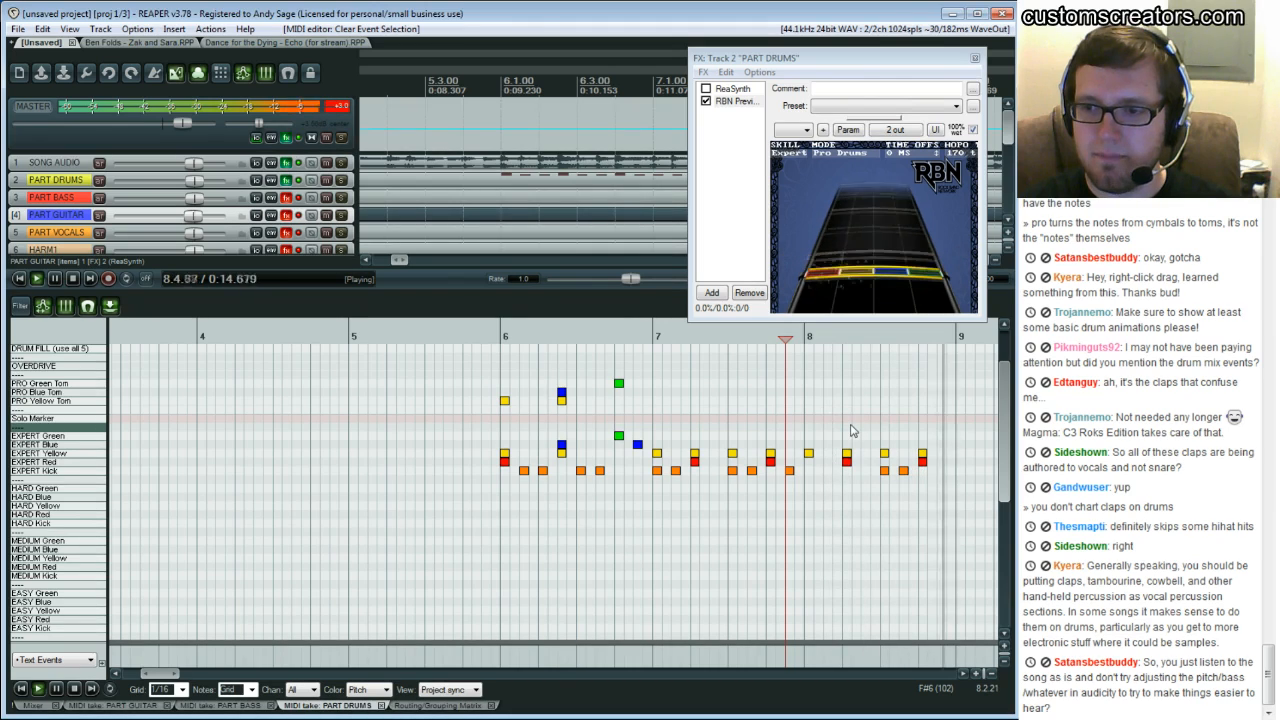
{"action": "key", "text": "space"}
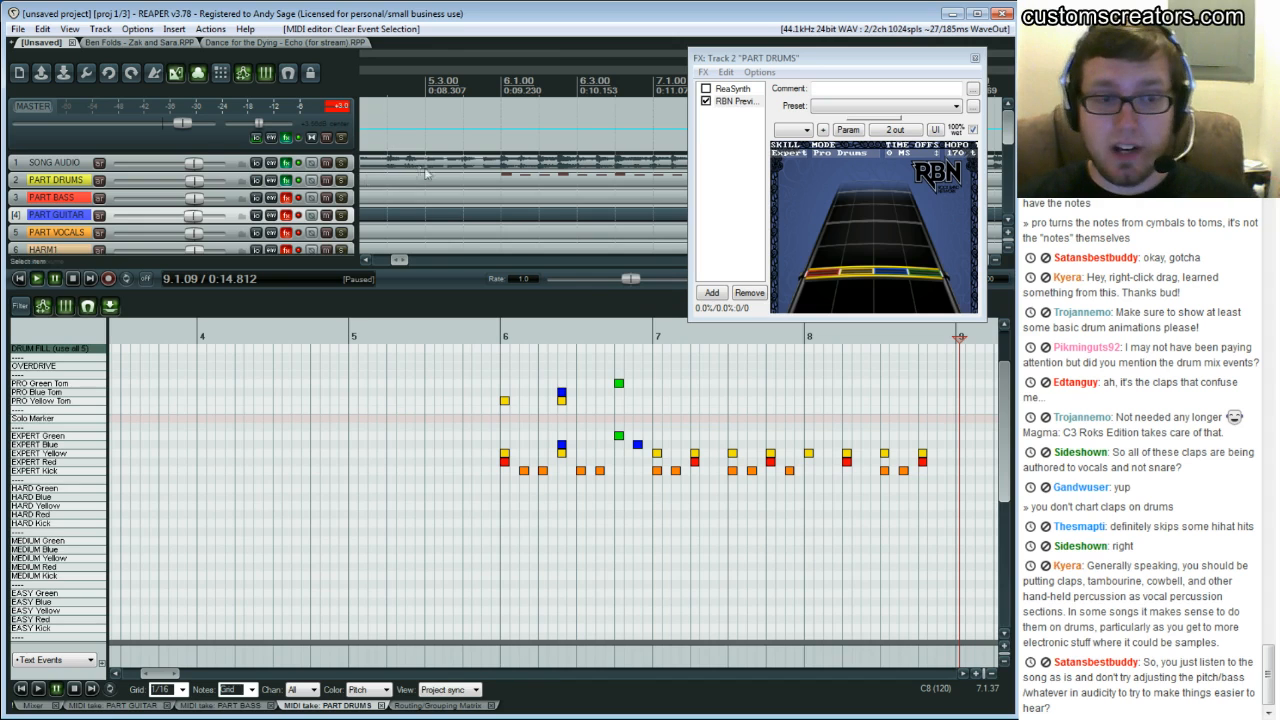
{"action": "left_click", "coordinate": [965, 675]}
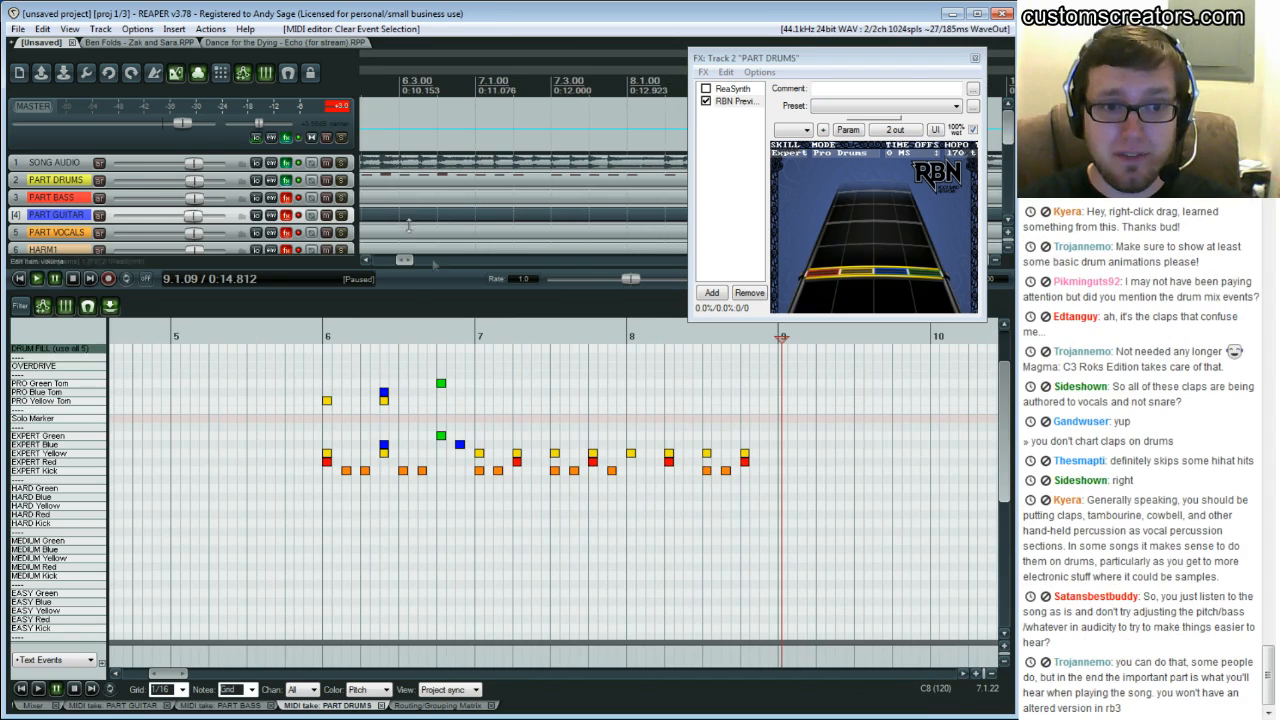
Open the SONG AUDIO track's FX chain and add the ReaEQ plugin
{"action": "left_click", "coordinate": [288, 163]}
{"action": "left_click_drag", "start_coordinate": [250, 48], "coordinate": [412, 216]}
{"action": "right_click", "coordinate": [222, 284]}
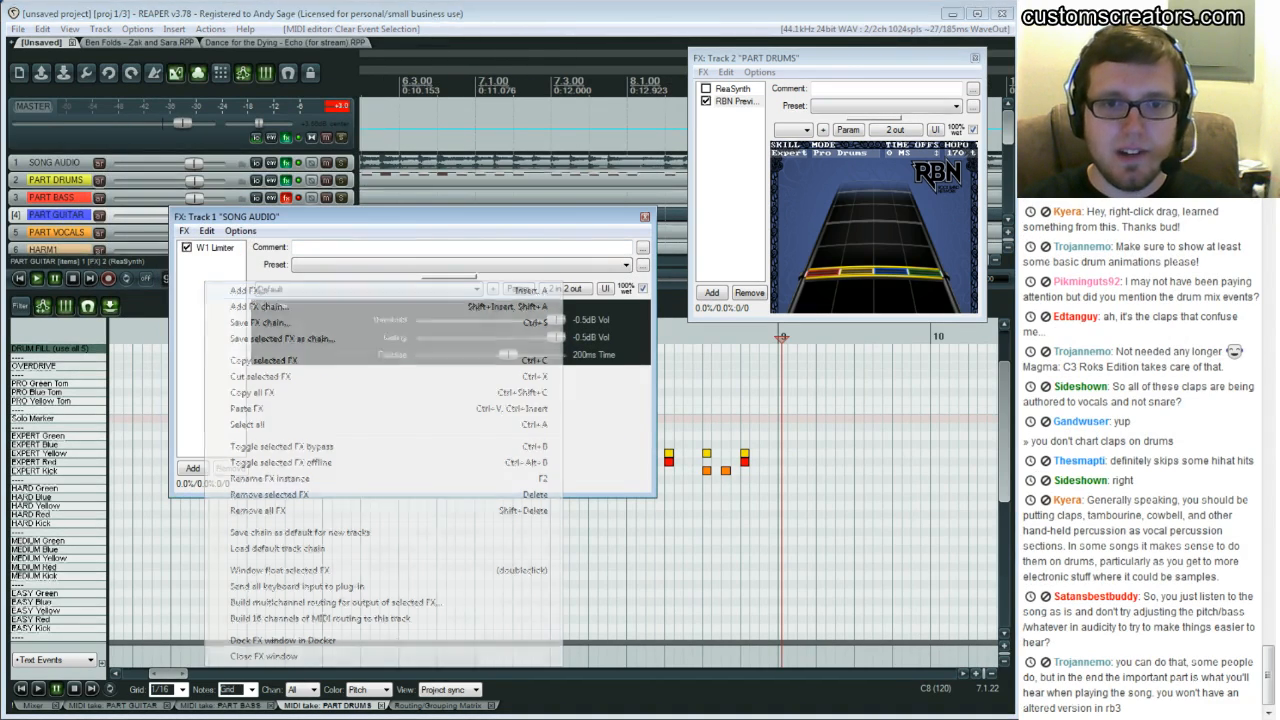
{"action": "left_click", "coordinate": [258, 290]}
{"action": "left_click_drag", "start_coordinate": [150, 42], "coordinate": [540, 342]}
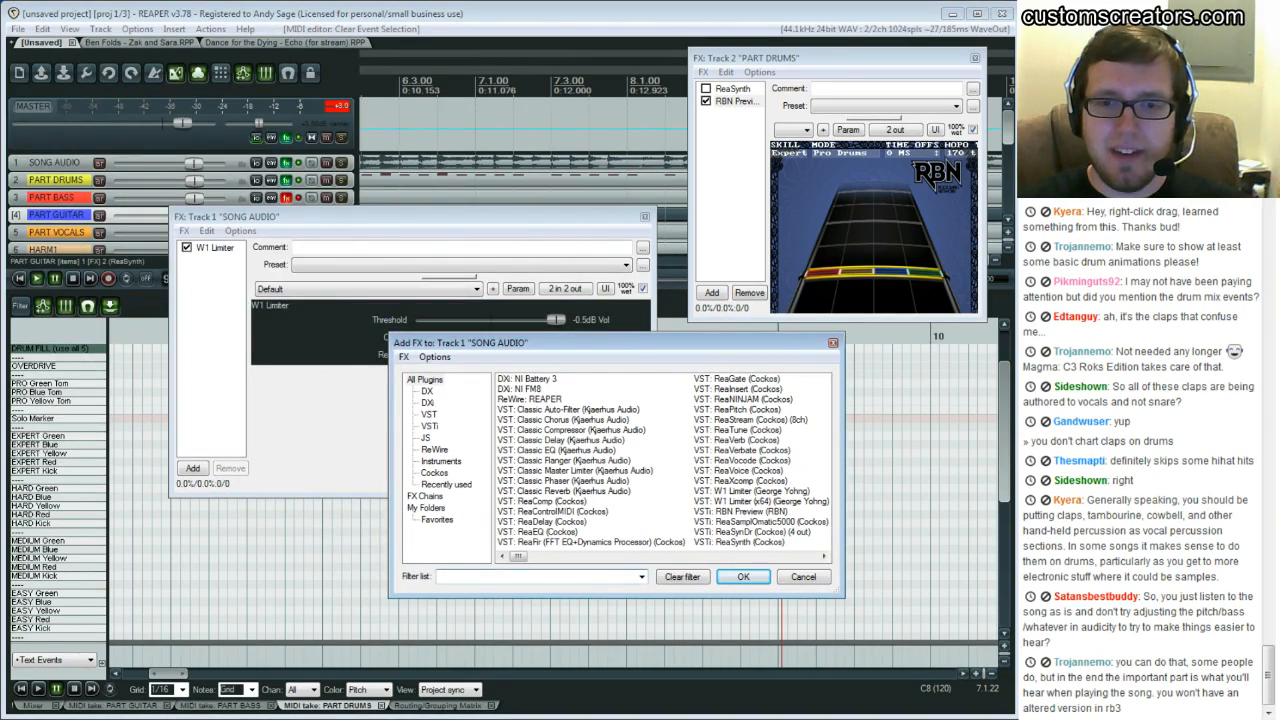
{"action": "left_click", "coordinate": [428, 414]}
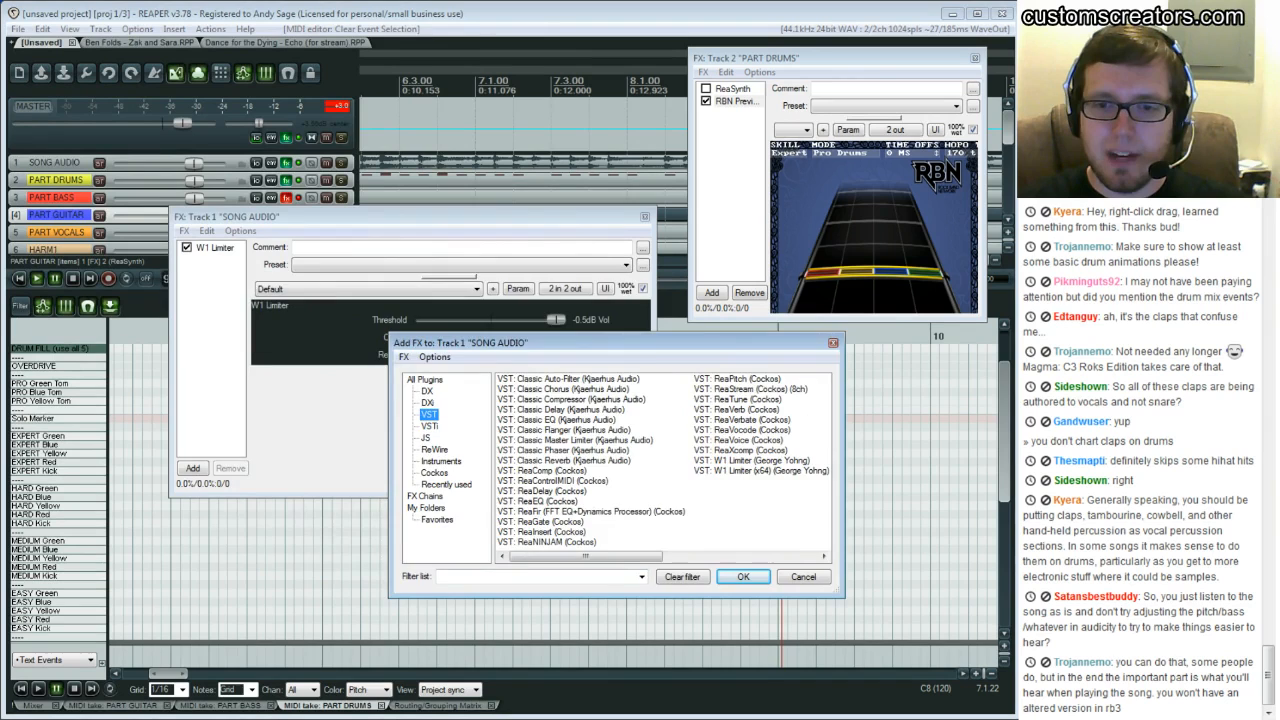
{"action": "double_click", "coordinate": [533, 501]}
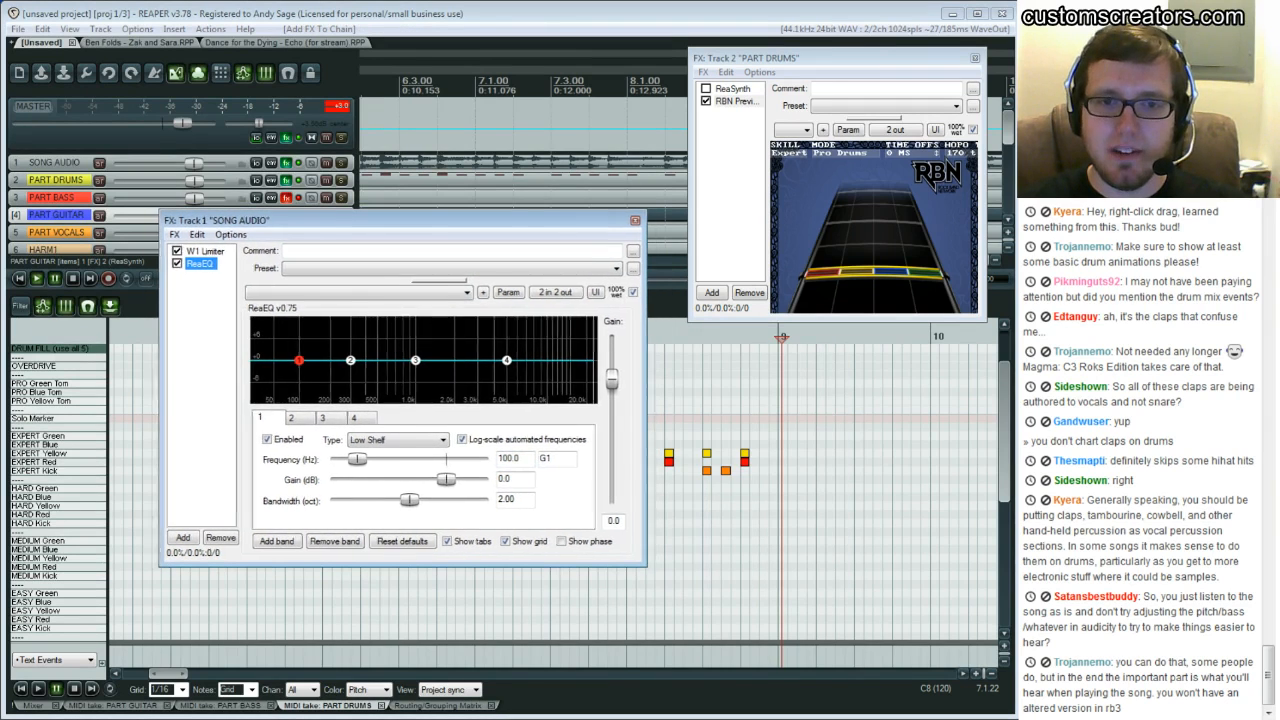
Play the song audio through ReaEQ and bypass the ReaEQ plugin
{"action": "left_click_drag", "start_coordinate": [400, 220], "coordinate": [366, 201]}
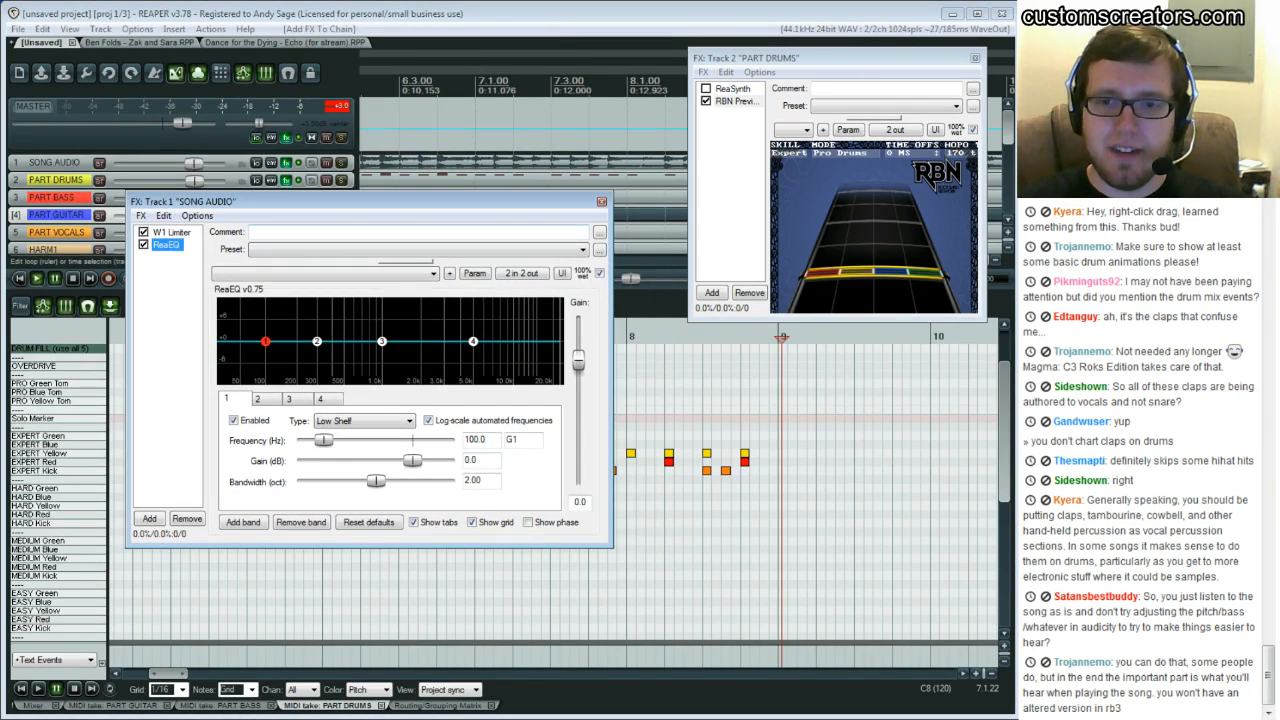
{"action": "left_click", "coordinate": [629, 580]}
{"action": "key", "text": "space"}
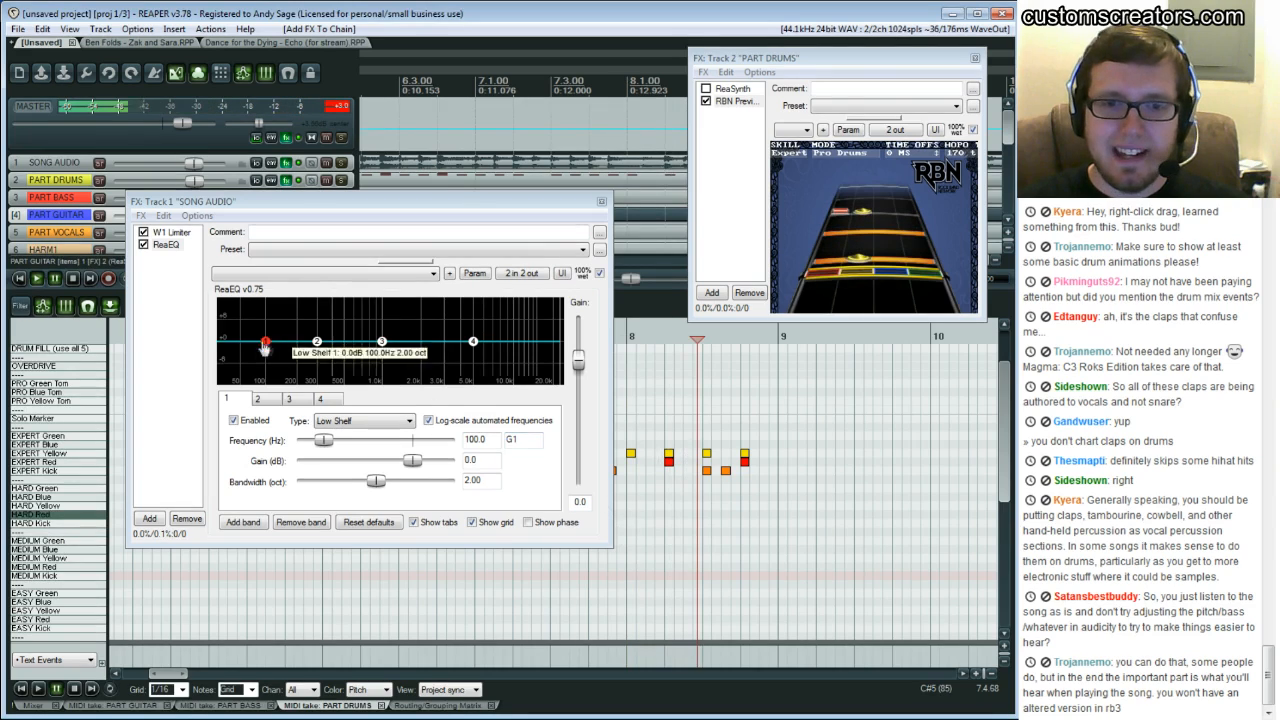
{"action": "left_click", "coordinate": [166, 244]}
{"action": "double_click", "coordinate": [143, 244]}
Add the ReaFir plugin to the SONG AUDIO chain and remove ReaEQ
{"action": "double_click", "coordinate": [598, 511]}
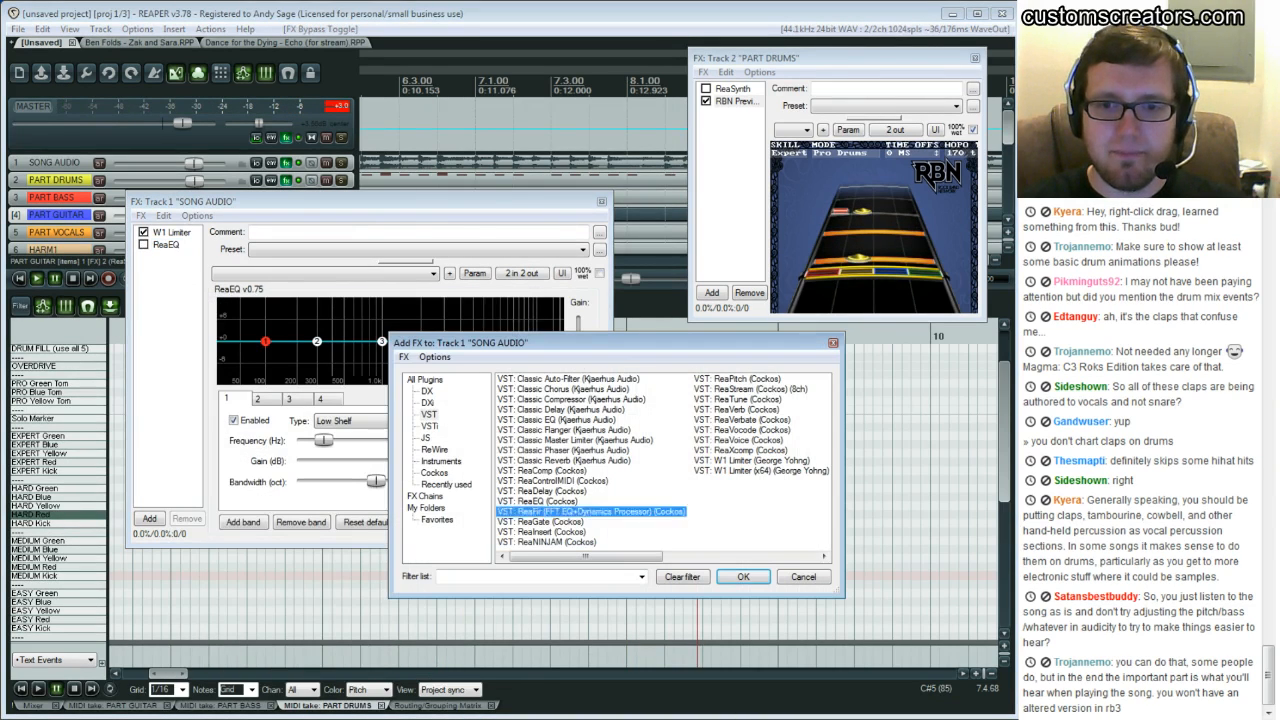
{"action": "left_click", "coordinate": [166, 244]}
{"action": "key", "text": "Delete"}
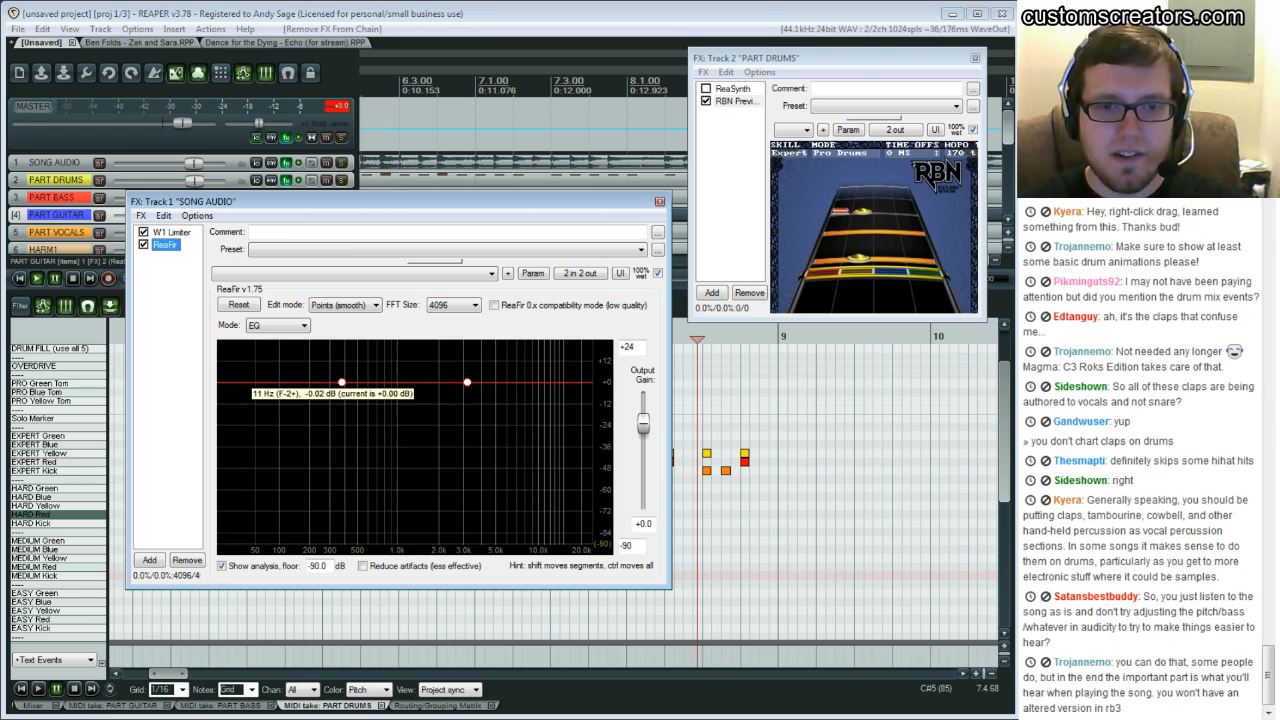
Shape a ReaFir EQ curve boosting the low frequencies around 100 Hz and play the song audio
{"action": "left_click", "coordinate": [230, 382]}
{"action": "left_click_drag", "start_coordinate": [280, 383], "coordinate": [278, 362]}
{"action": "left_click_drag", "start_coordinate": [350, 202], "coordinate": [546, 212]}
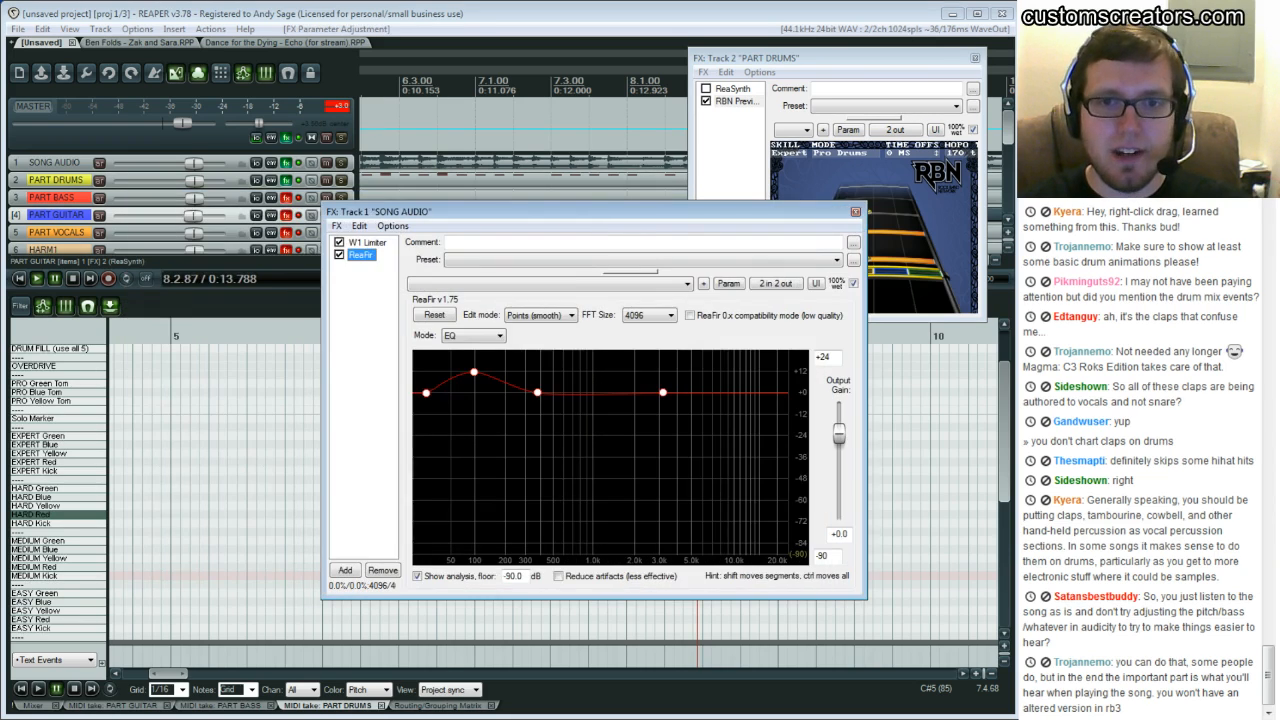
{"action": "left_click", "coordinate": [264, 406]}
{"action": "key", "text": "space"}
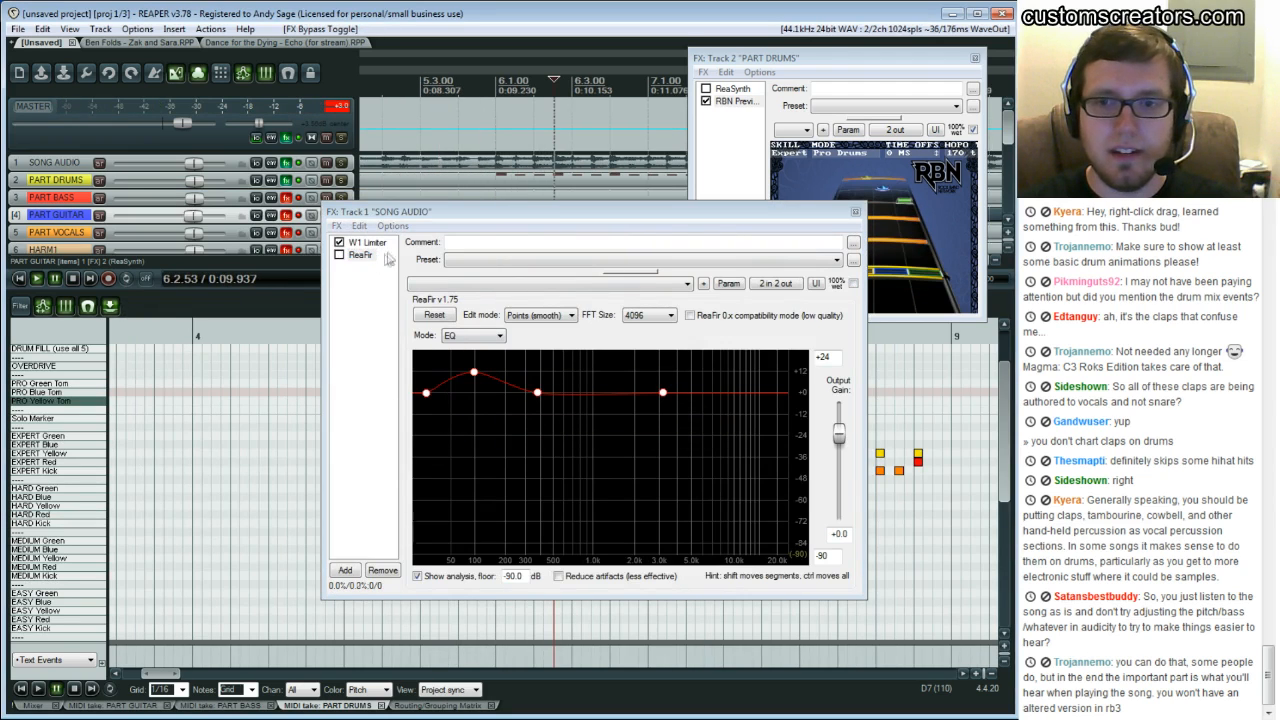
Toggle the ReaFir bypass on and off to compare the filtered and unfiltered audio
{"action": "left_click", "coordinate": [340, 255]}
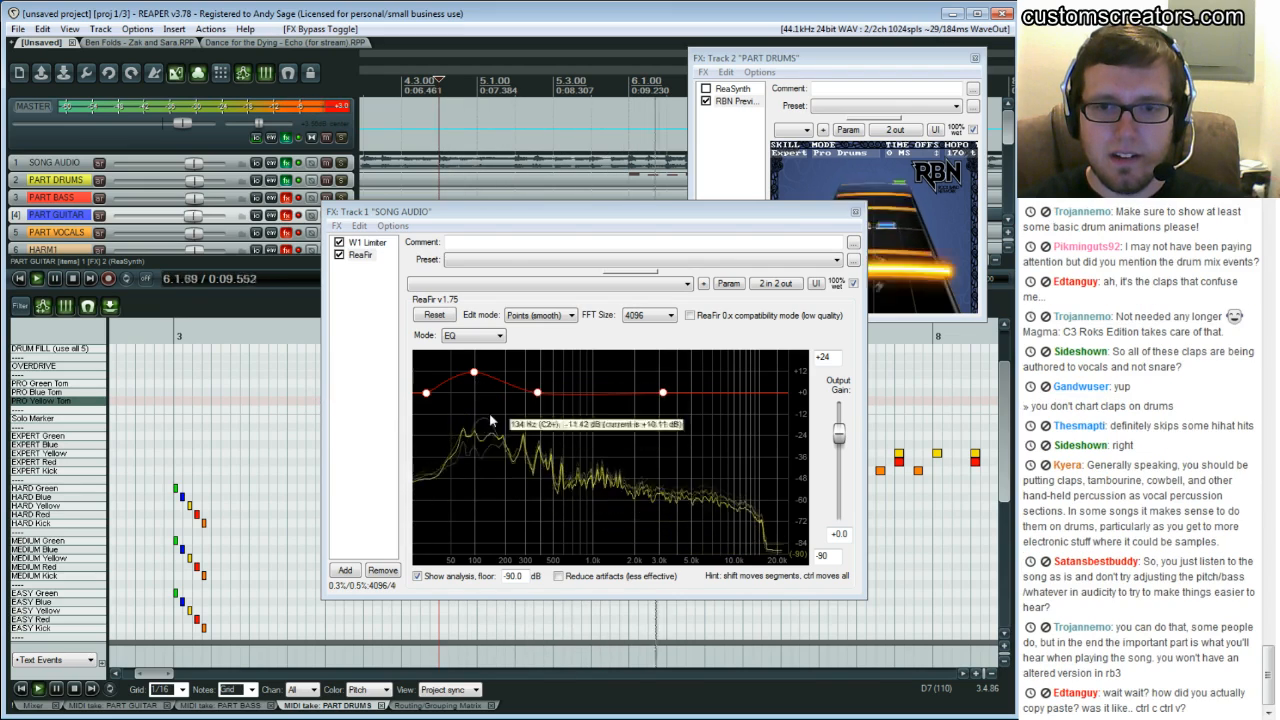
{"action": "left_click", "coordinate": [340, 256]}
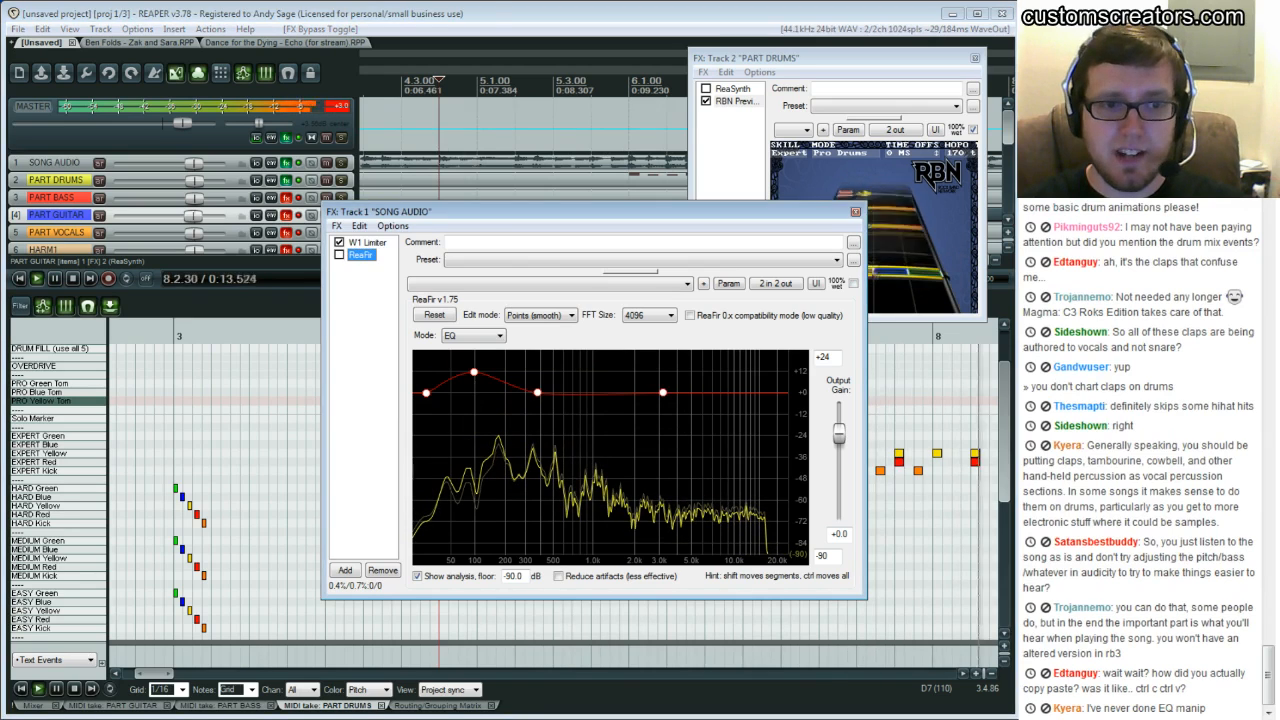
{"action": "left_click", "coordinate": [340, 256]}
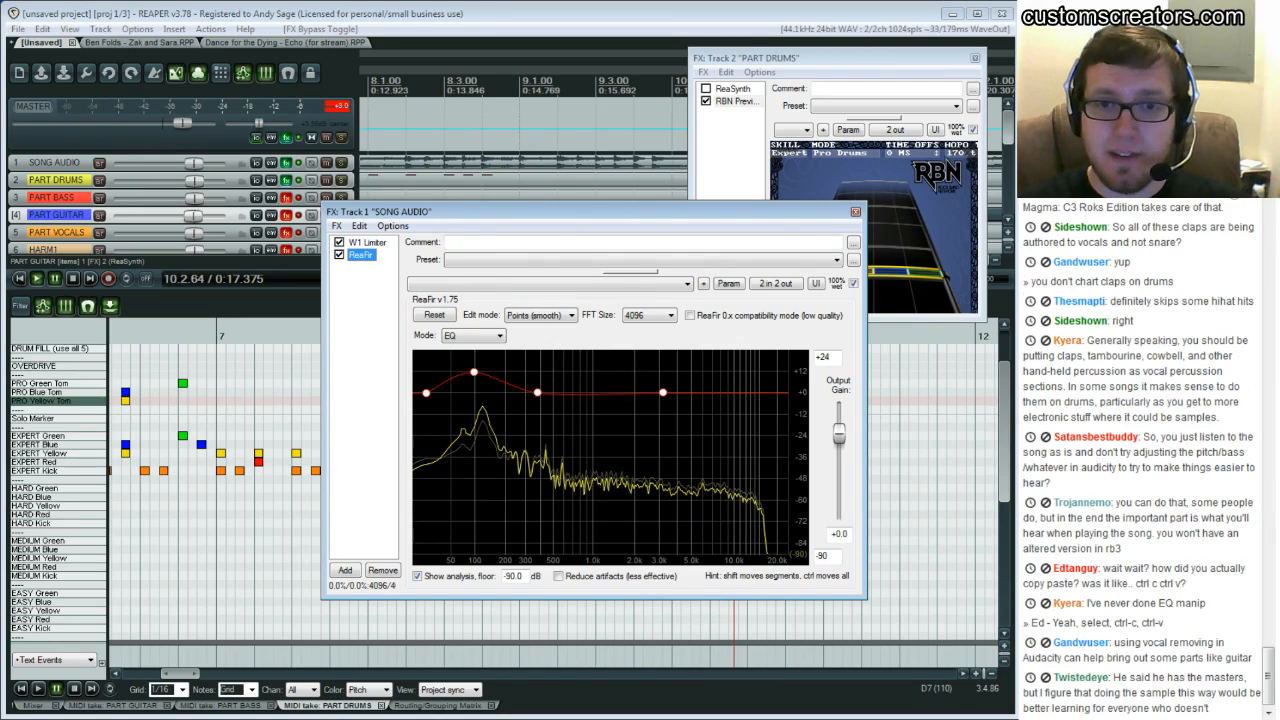
Remove ReaFir from the SONG AUDIO FX chain and close the FX window
{"action": "key", "text": "Delete"}
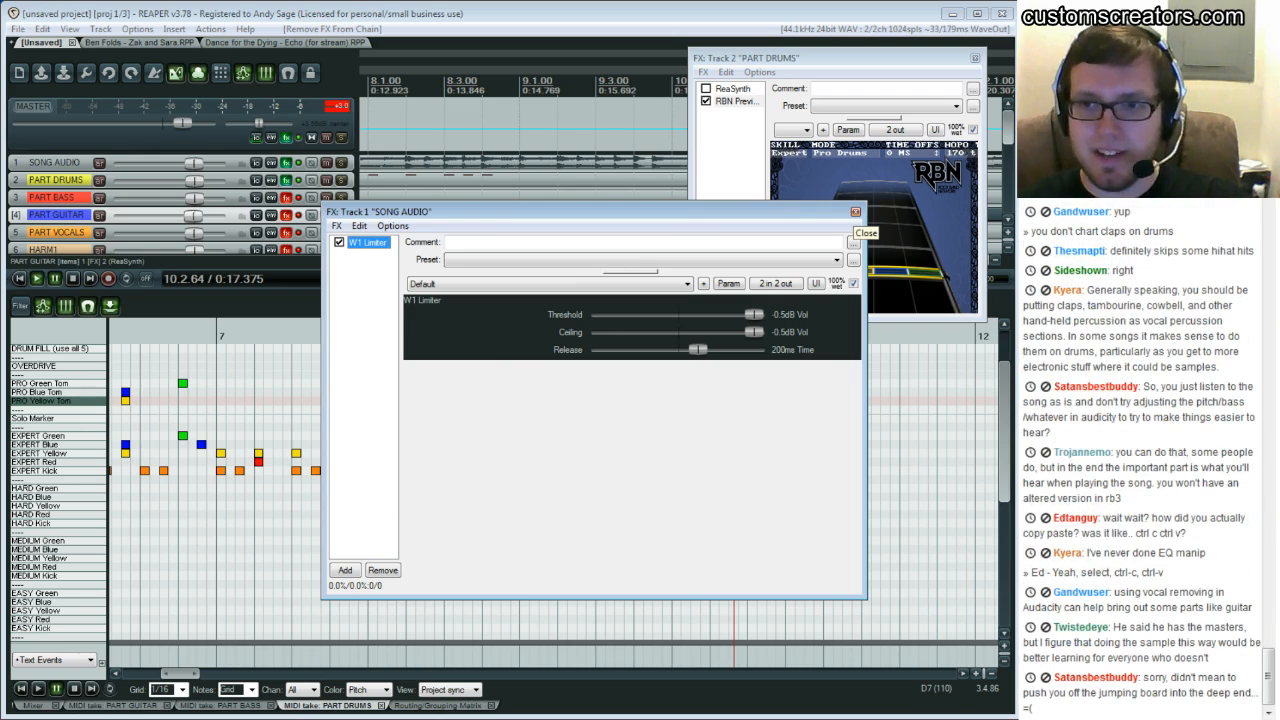
{"action": "left_click", "coordinate": [855, 212]}
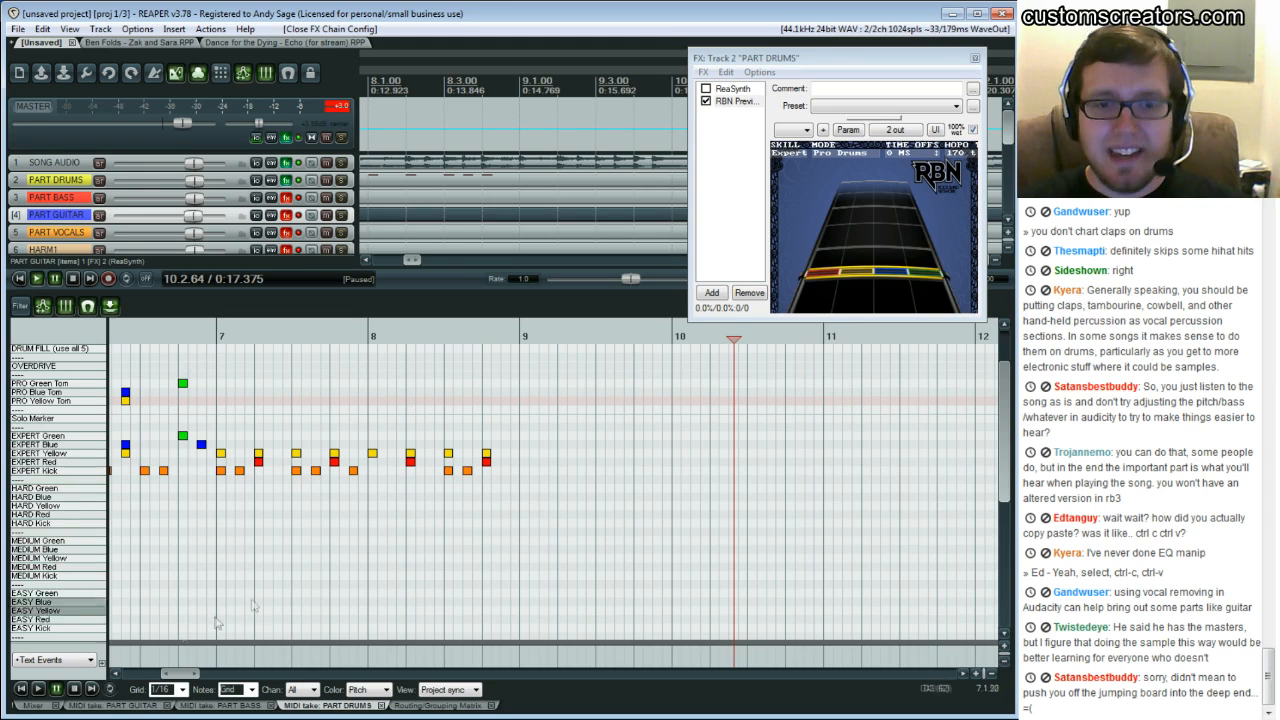
{"action": "left_click_drag", "start_coordinate": [188, 675], "coordinate": [172, 676]}
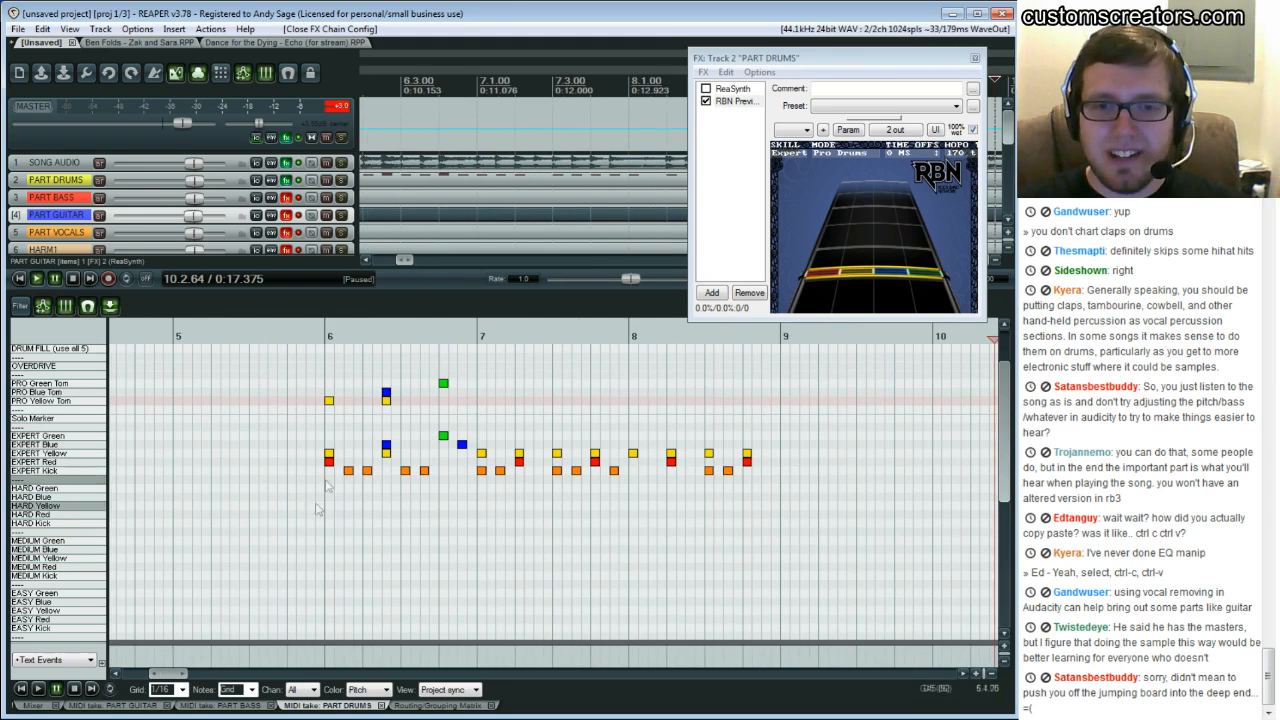
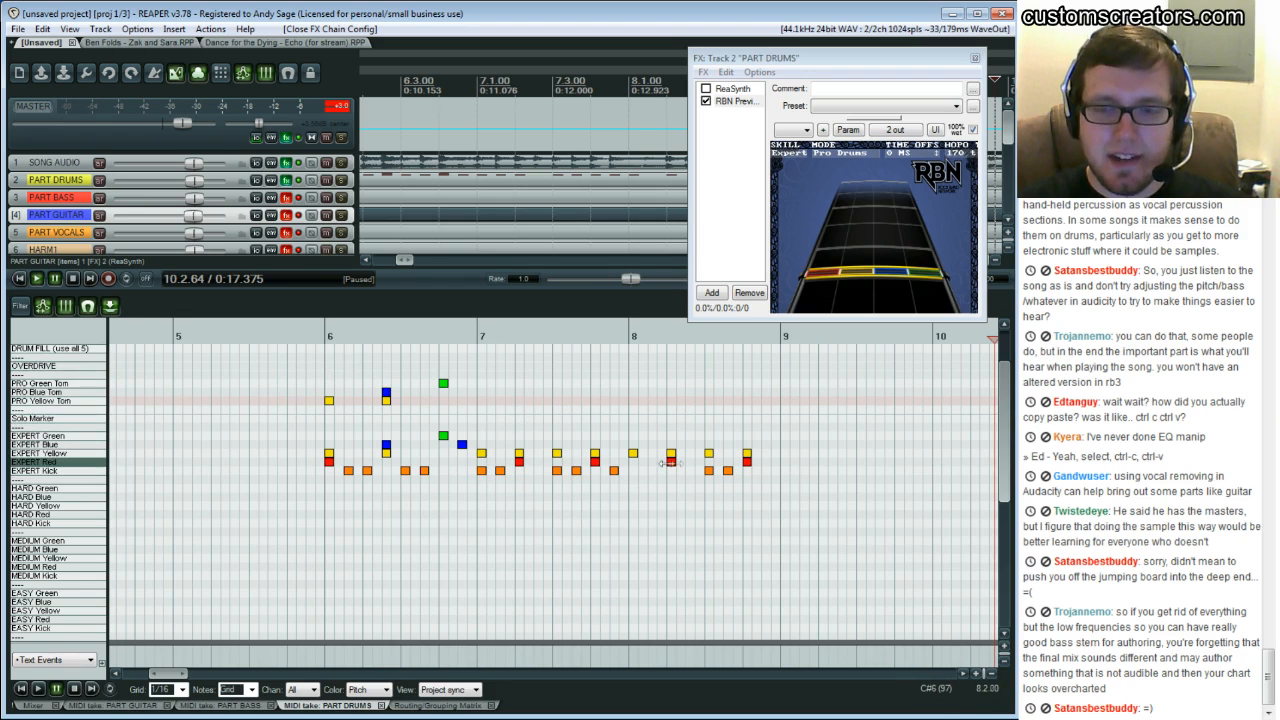
Play and pause the drum chart to preview it against the song
{"action": "left_click", "coordinate": [745, 409]}
{"action": "key", "text": "space"}
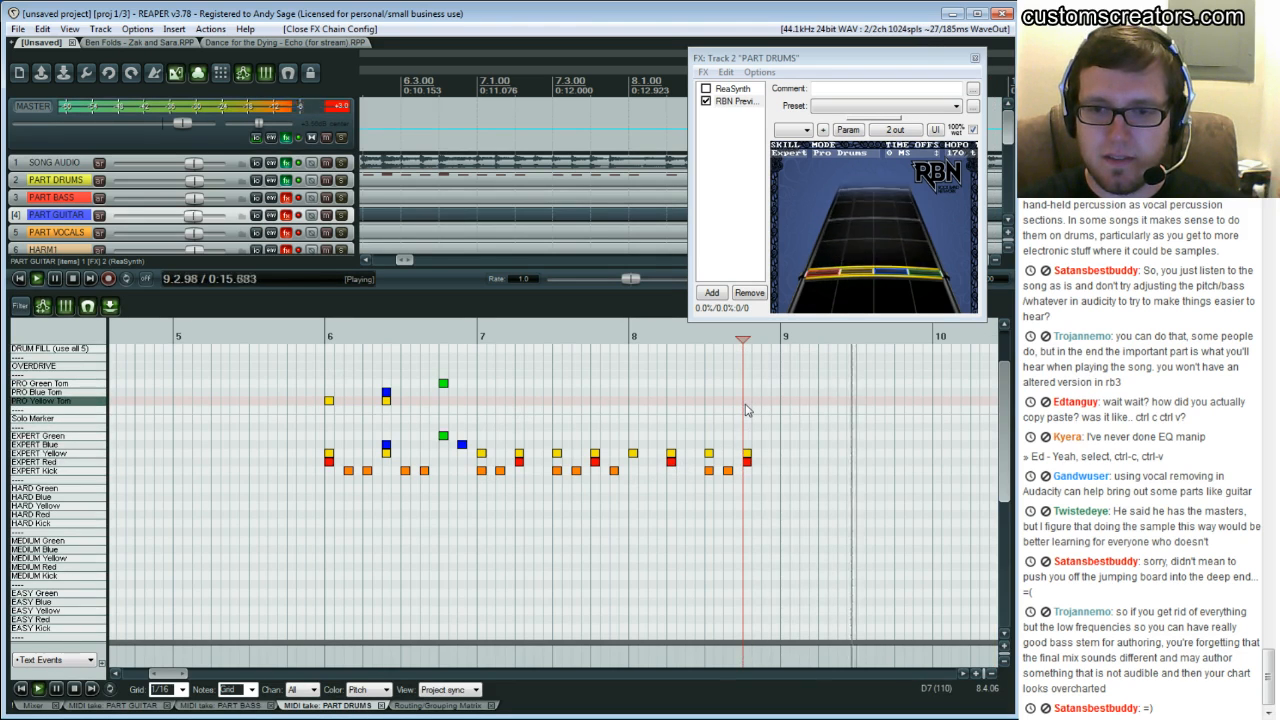
{"action": "key", "text": "space"}
{"action": "key", "text": "space"}
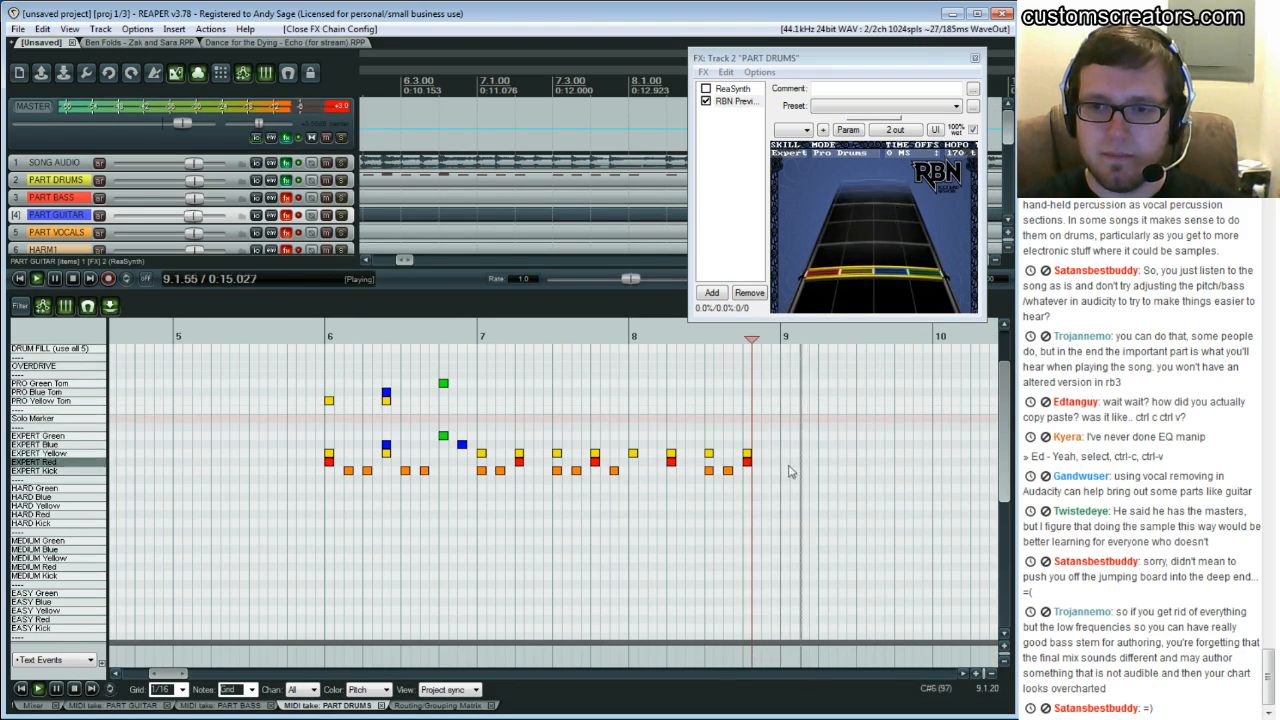
{"action": "key", "text": "space"}
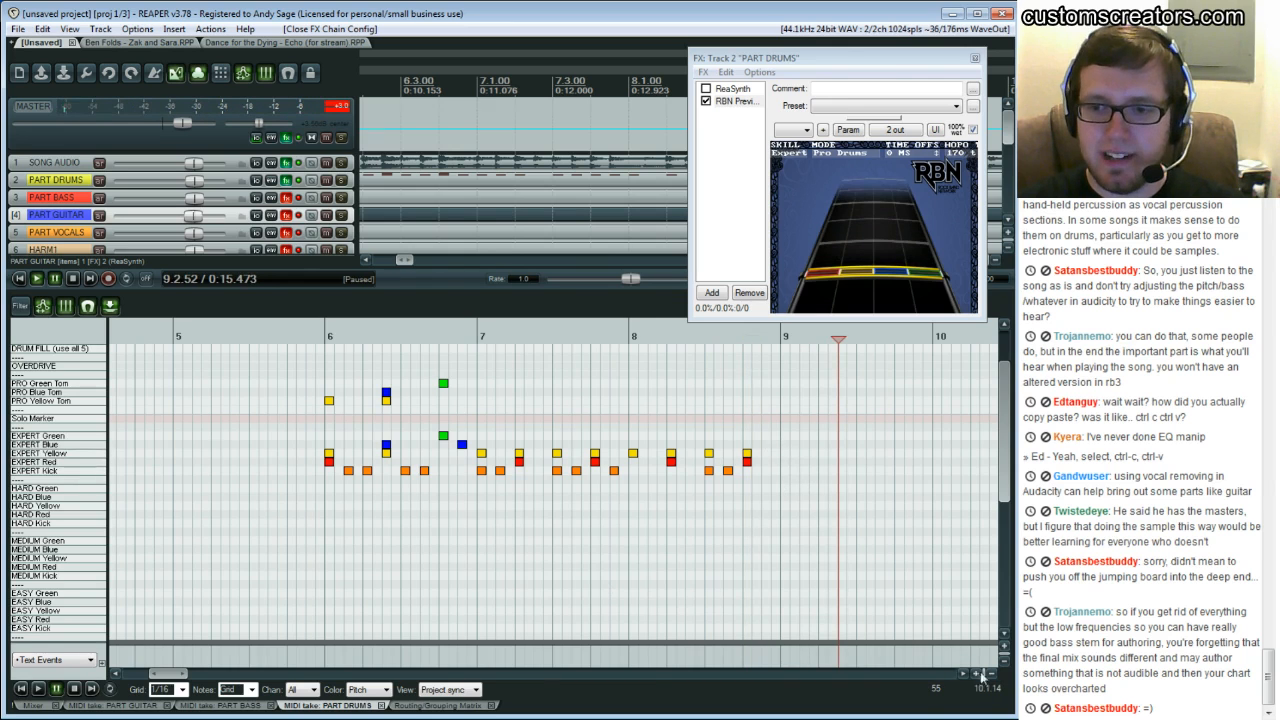
Scroll ahead and chart Expert kick and snare notes across measure 9 while playing back
{"action": "left_click", "coordinate": [982, 676]}
{"action": "left_click", "coordinate": [584, 412]}
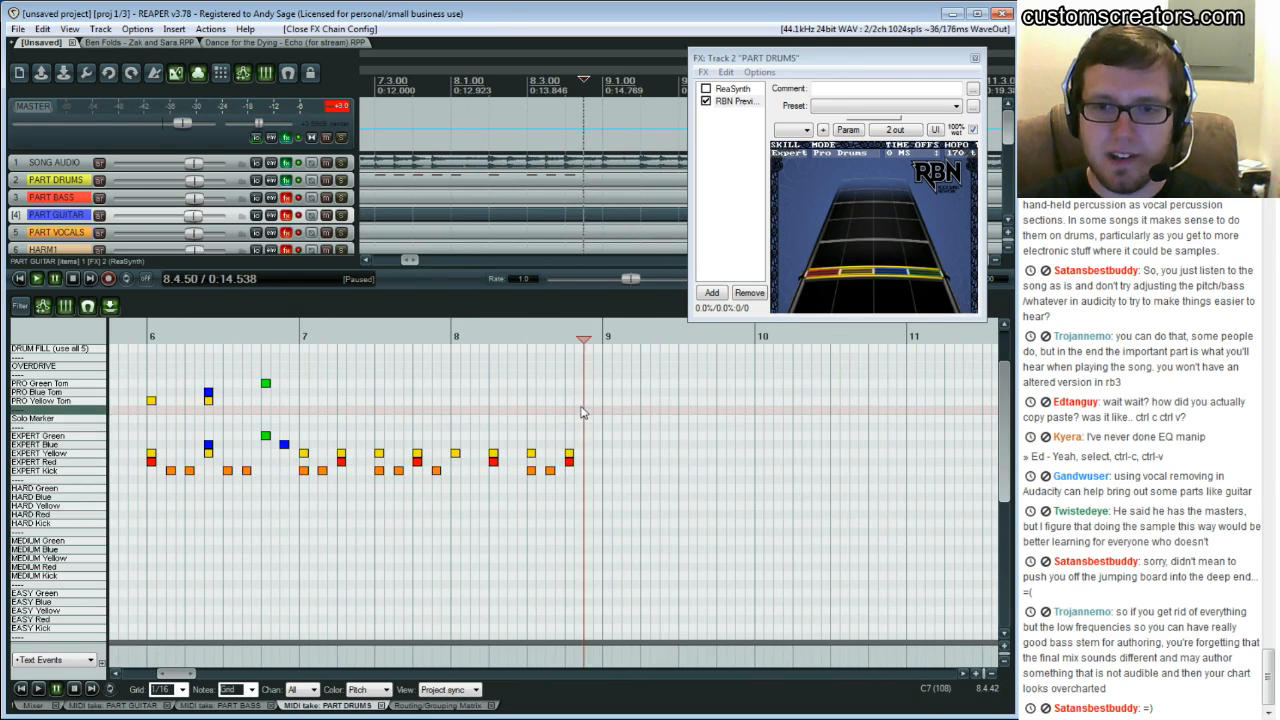
{"action": "key", "text": "space"}
{"action": "double_click", "coordinate": [604, 471]}
{"action": "double_click", "coordinate": [650, 462]}
{"action": "double_click", "coordinate": [684, 472]}
{"action": "double_click", "coordinate": [703, 473]}
{"action": "double_click", "coordinate": [724, 463]}
{"action": "key", "text": "space"}
Continue playback and add Expert kick and snare notes around measure 10
{"action": "left_click", "coordinate": [625, 421]}
{"action": "key", "text": "space"}
{"action": "double_click", "coordinate": [741, 471]}
{"action": "key", "text": "space"}
{"action": "left_click", "coordinate": [614, 441]}
{"action": "key", "text": "space"}
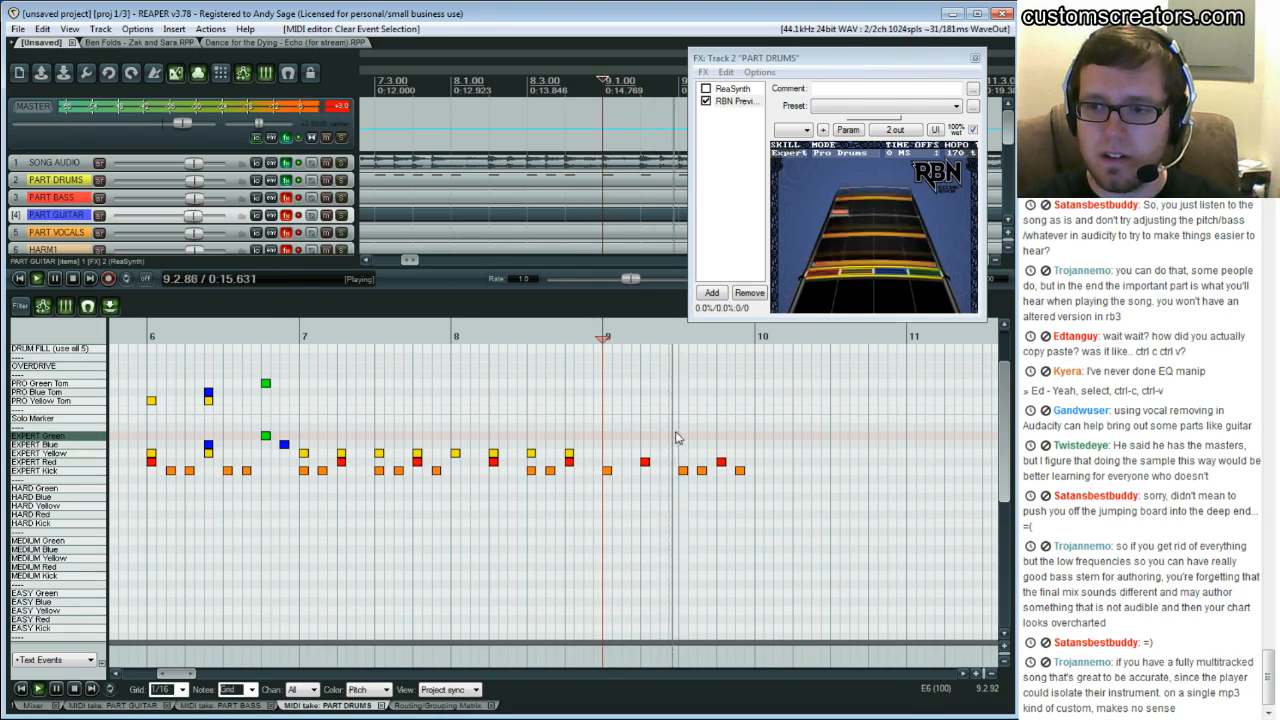
{"action": "double_click", "coordinate": [797, 461]}
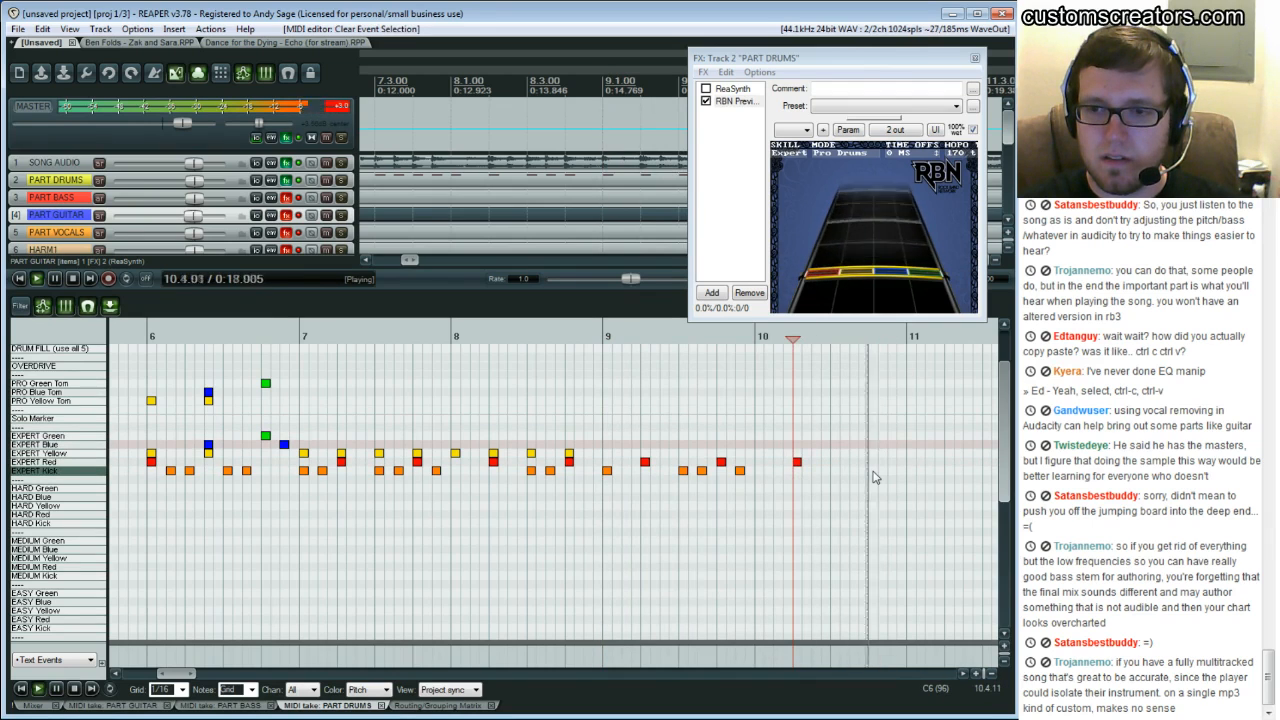
{"action": "key", "text": "space"}
Add Expert kick and snare notes through measure 11
{"action": "double_click", "coordinate": [911, 471]}
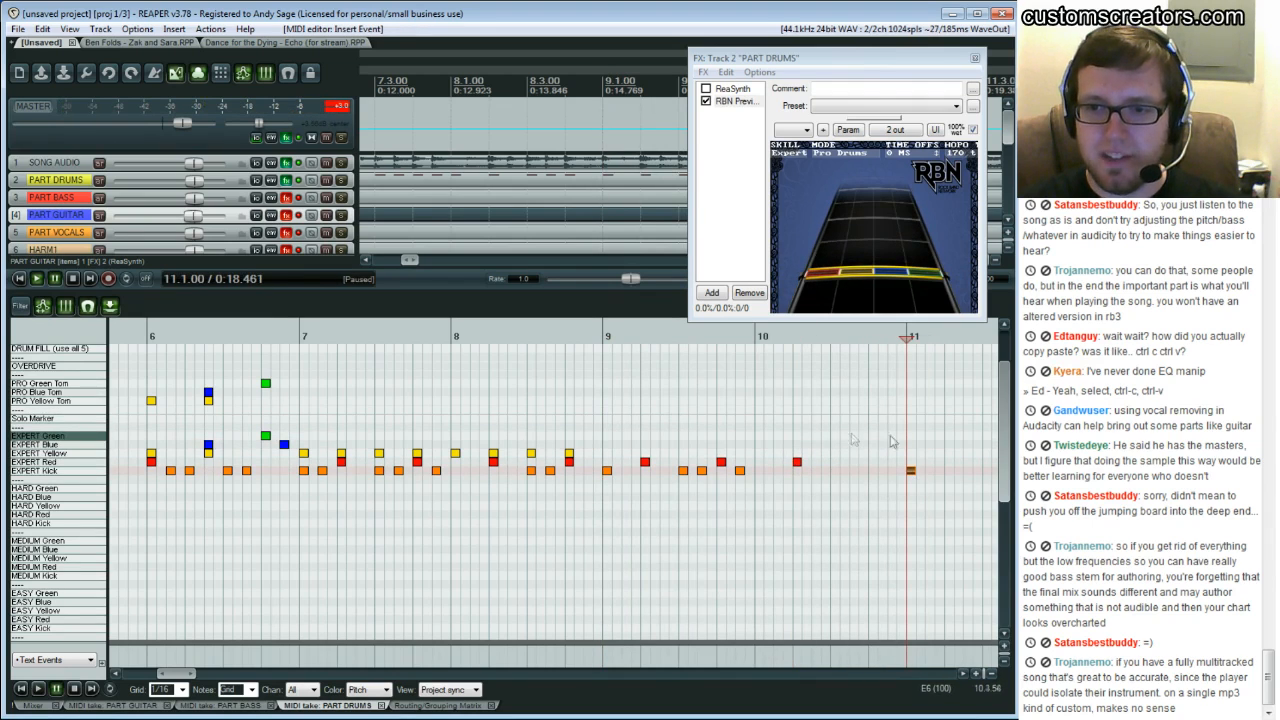
{"action": "key", "text": "space"}
{"action": "key", "text": "space"}
{"action": "double_click", "coordinate": [951, 462]}
{"action": "key", "text": "space"}
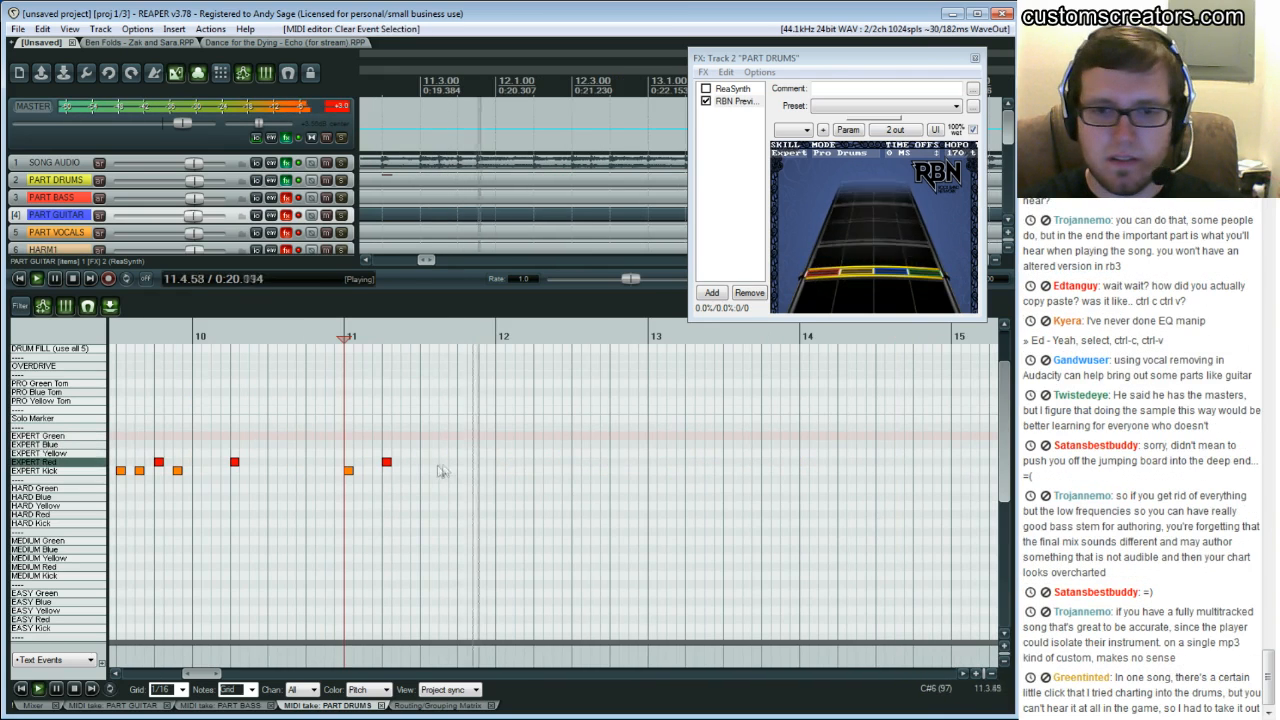
{"action": "key", "text": "space"}
{"action": "double_click", "coordinate": [425, 471]}
{"action": "double_click", "coordinate": [444, 471]}
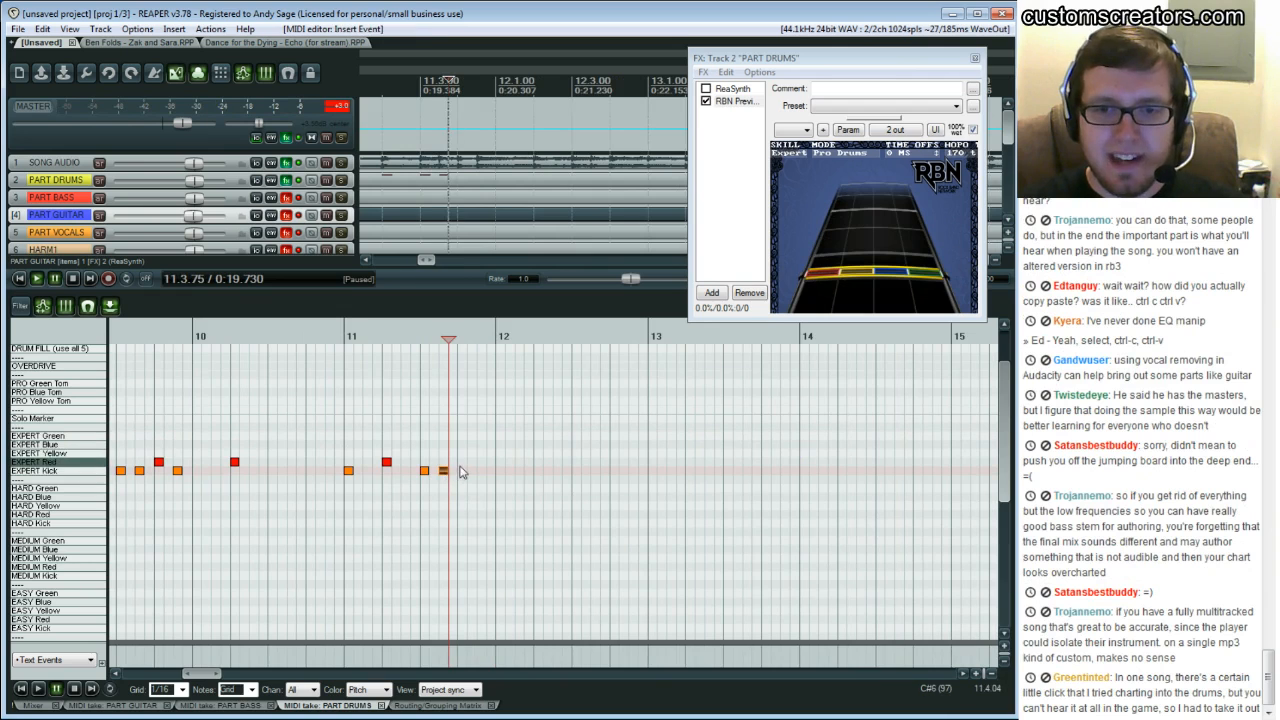
Scroll on and chart the Expert kick and snare pattern in measure 12
{"action": "left_click_drag", "start_coordinate": [198, 673], "coordinate": [176, 683]}
{"action": "left_click_drag", "start_coordinate": [385, 484], "coordinate": [411, 491]}
{"action": "left_click", "coordinate": [411, 491]}
{"action": "left_click", "coordinate": [965, 676]}
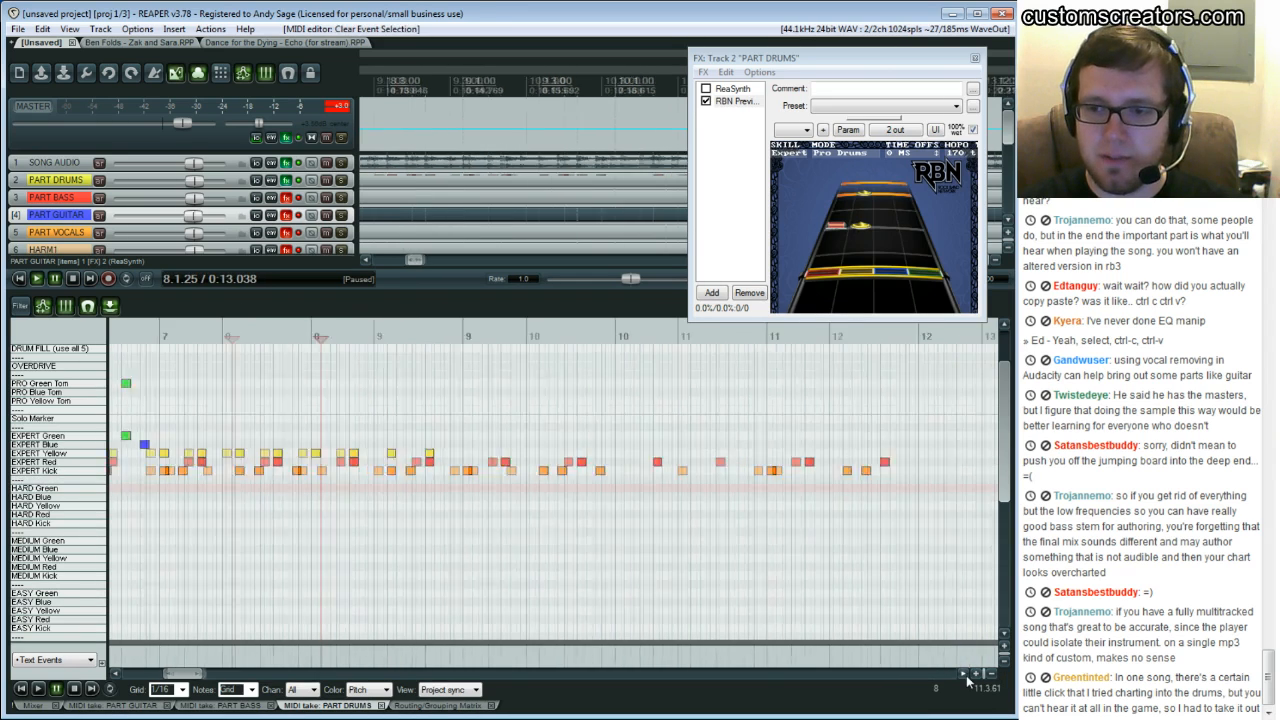
{"action": "key", "text": "space"}
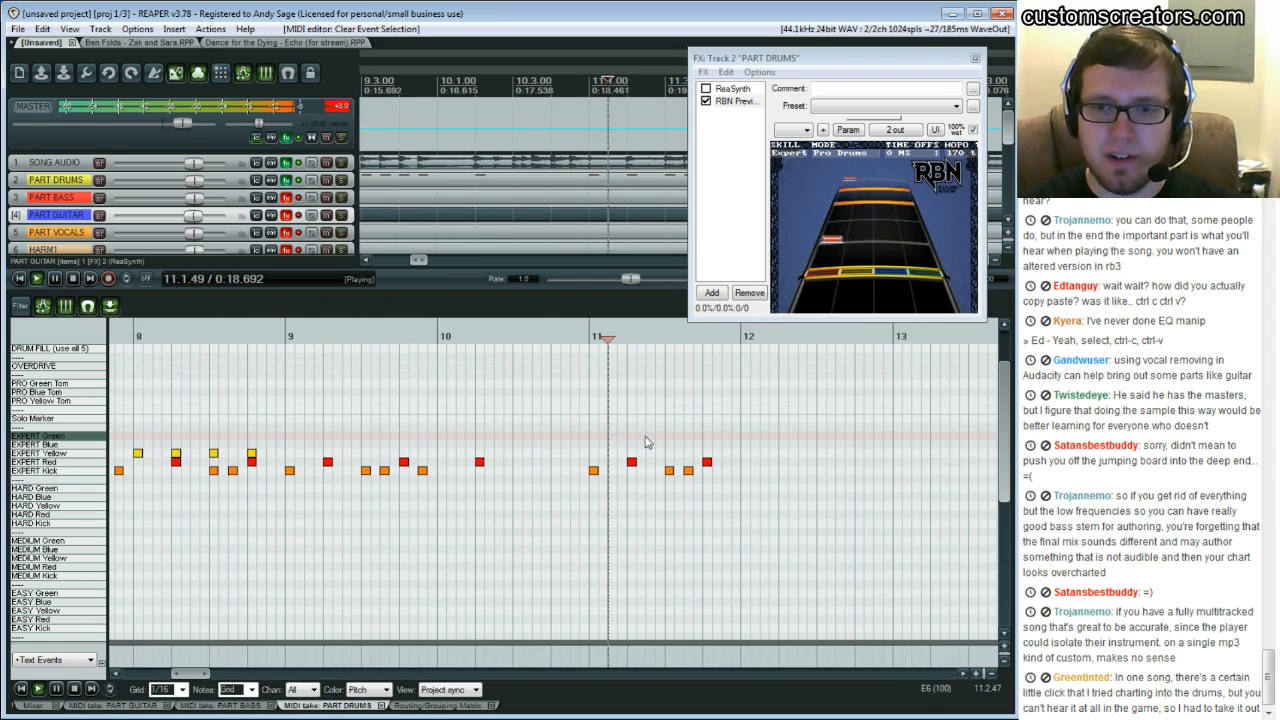
{"action": "left_click", "coordinate": [729, 471]}
{"action": "left_click", "coordinate": [783, 462]}
{"action": "left_click", "coordinate": [821, 470]}
{"action": "left_click", "coordinate": [840, 470]}
{"action": "left_click", "coordinate": [859, 462]}
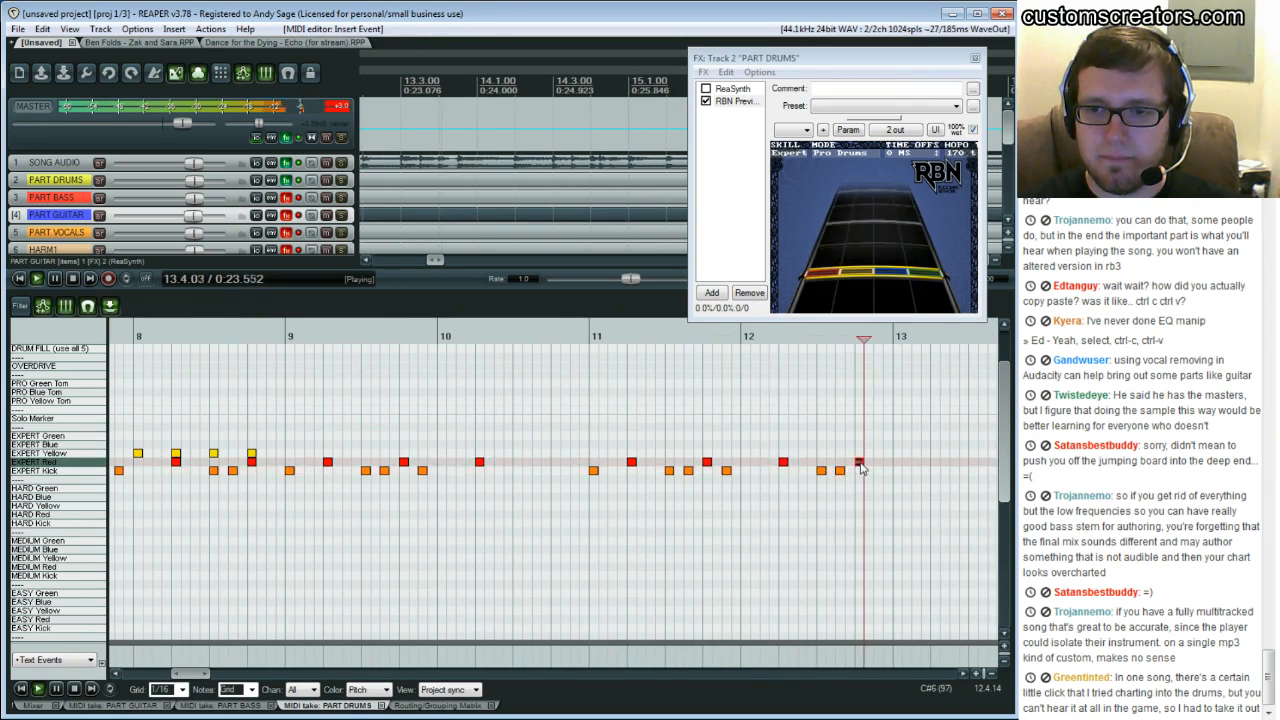
Play back the newly charted measures from earlier positions to check them
{"action": "key", "text": "space"}
{"action": "left_click", "coordinate": [187, 412]}
{"action": "key", "text": "space"}
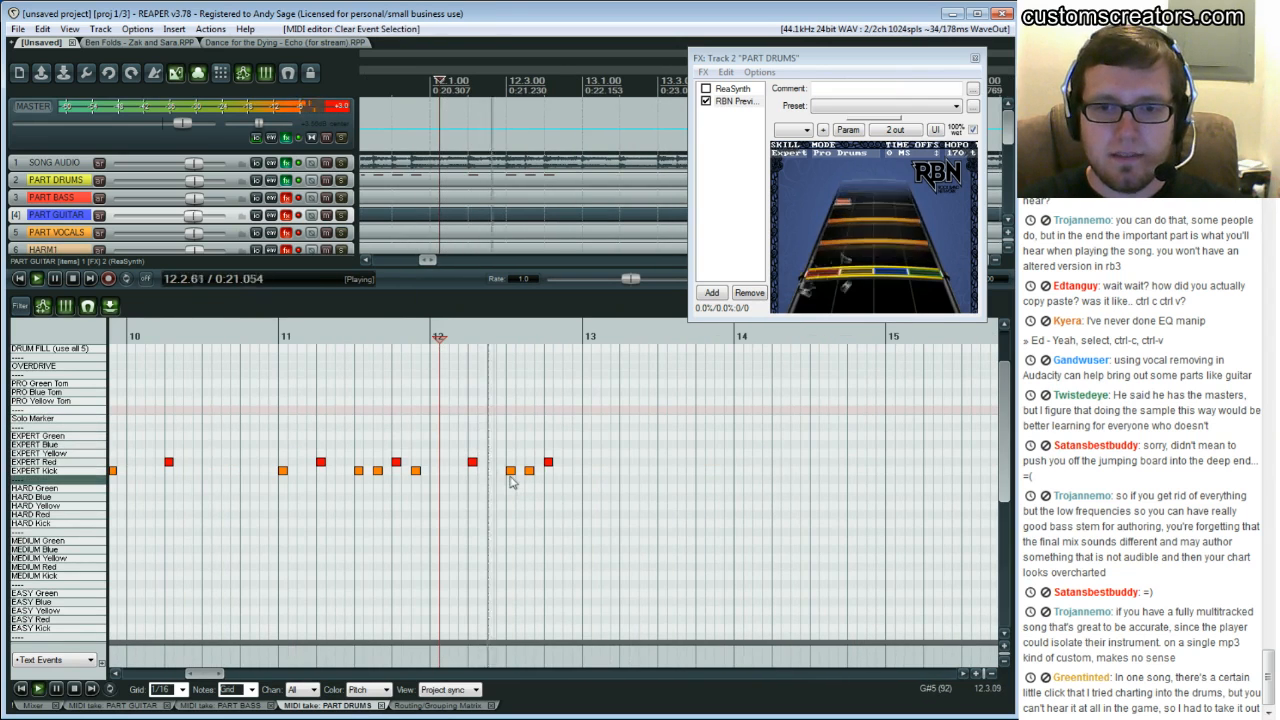
{"action": "key", "text": "space"}
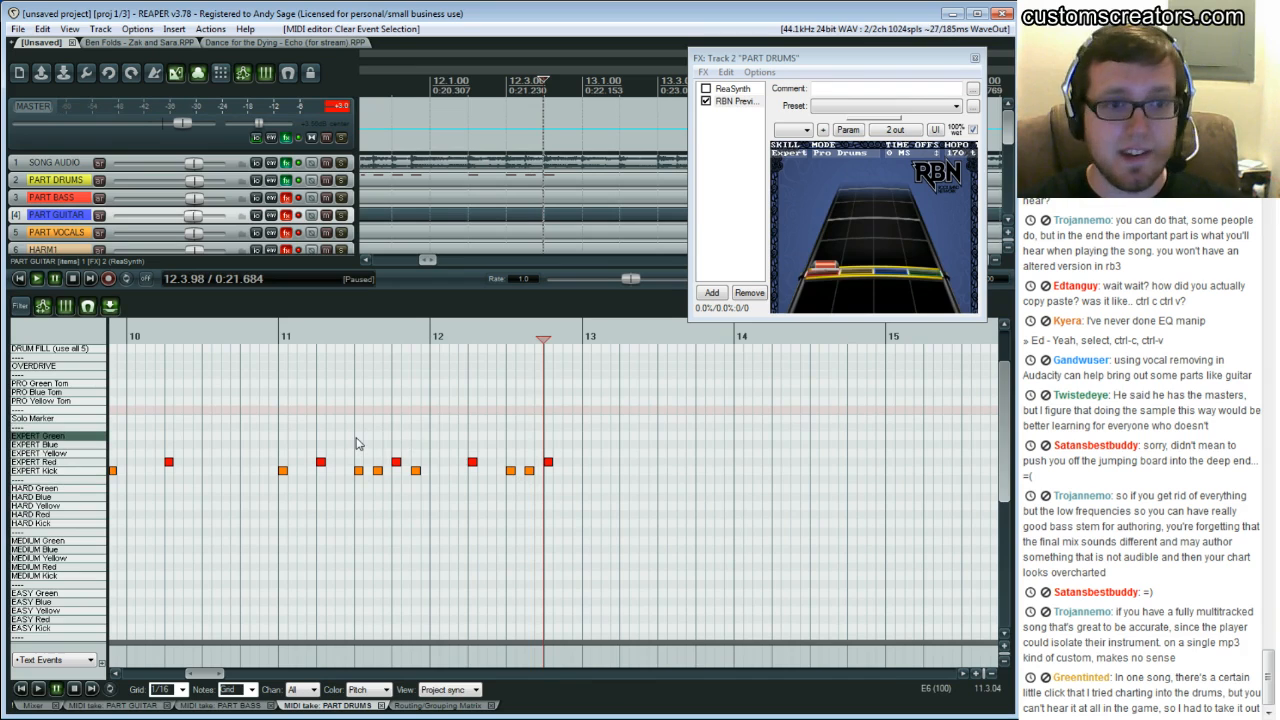
{"action": "left_click", "coordinate": [283, 391]}
{"action": "key", "text": "space"}
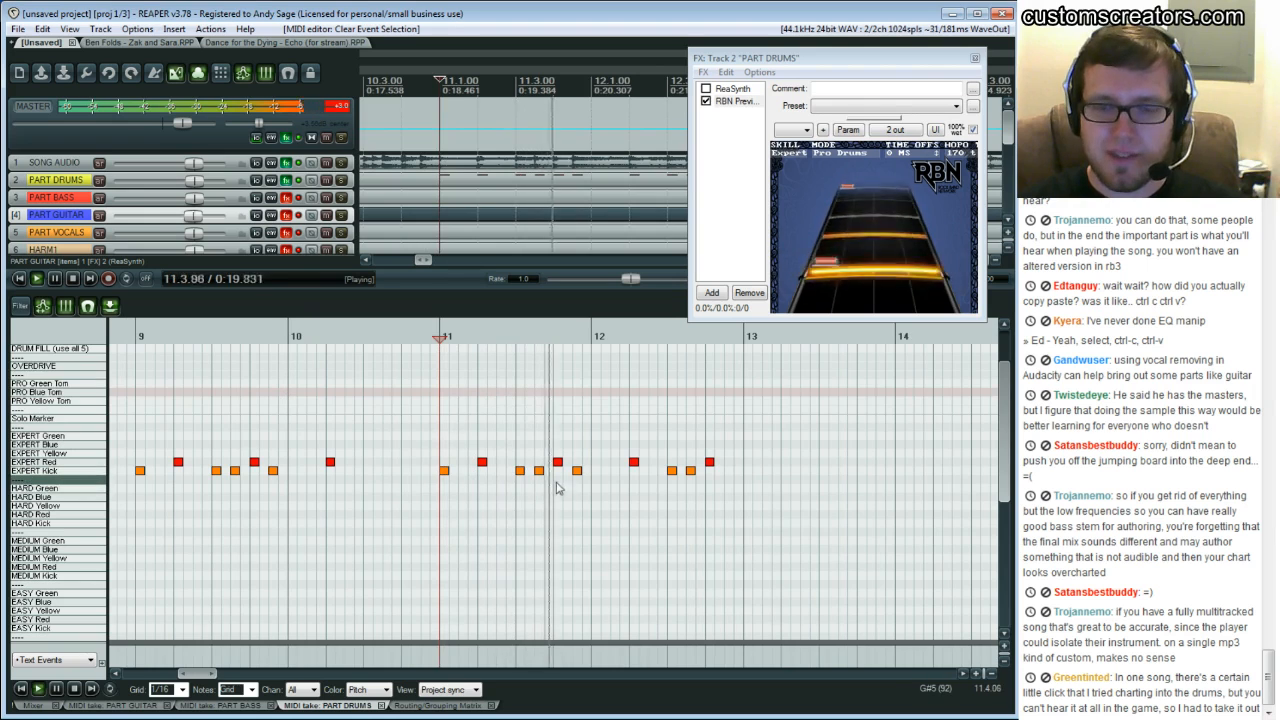
Chart the Expert kick and snare pattern in measure 13
{"action": "double_click", "coordinate": [749, 472]}
{"action": "double_click", "coordinate": [788, 464]}
{"action": "double_click", "coordinate": [823, 472]}
{"action": "double_click", "coordinate": [843, 472]}
{"action": "key", "text": "space"}
{"action": "double_click", "coordinate": [862, 465]}
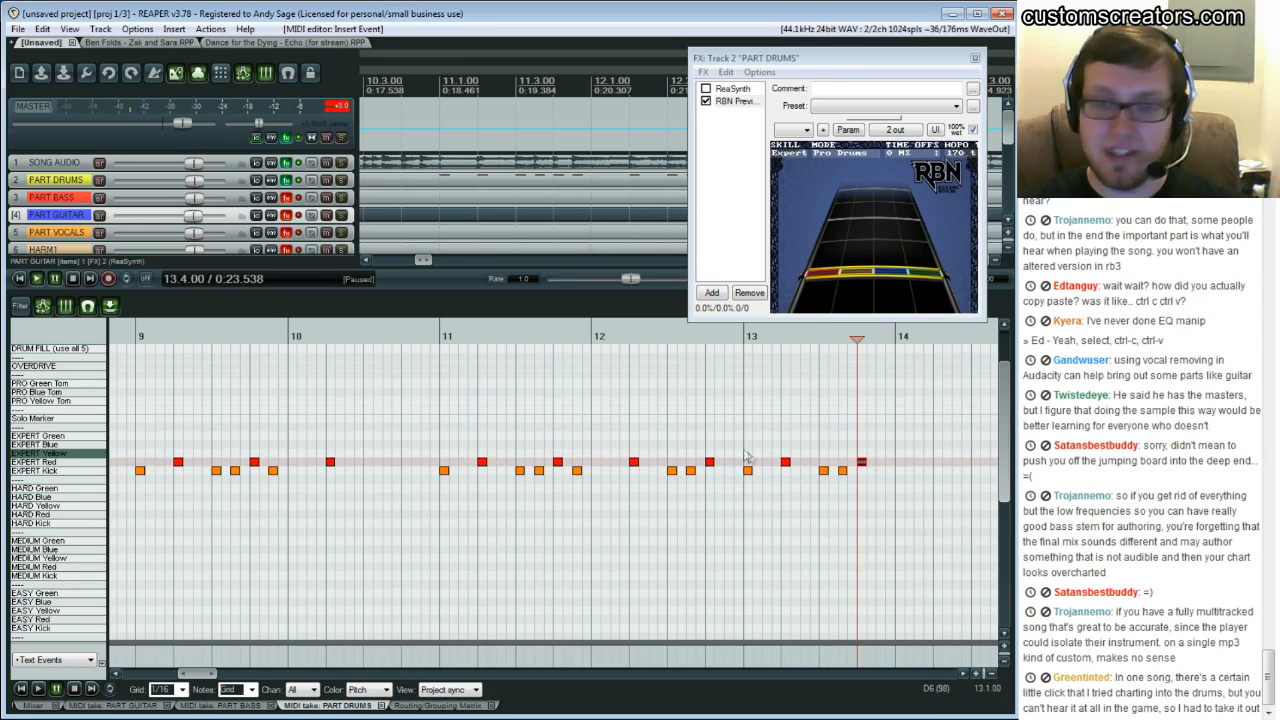
Scroll back and forth through the Expert drum chart to review it
{"action": "left_click_drag", "start_coordinate": [203, 674], "coordinate": [185, 679]}
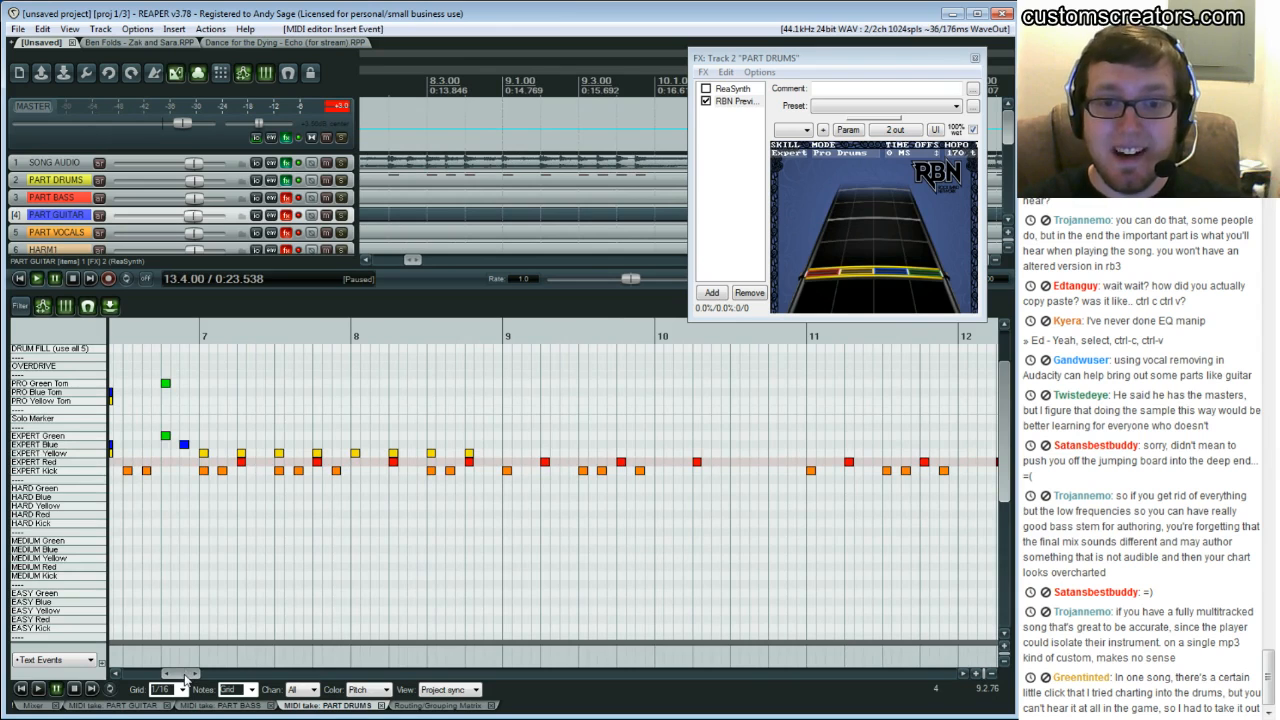
{"action": "left_click_drag", "start_coordinate": [178, 676], "coordinate": [212, 680]}
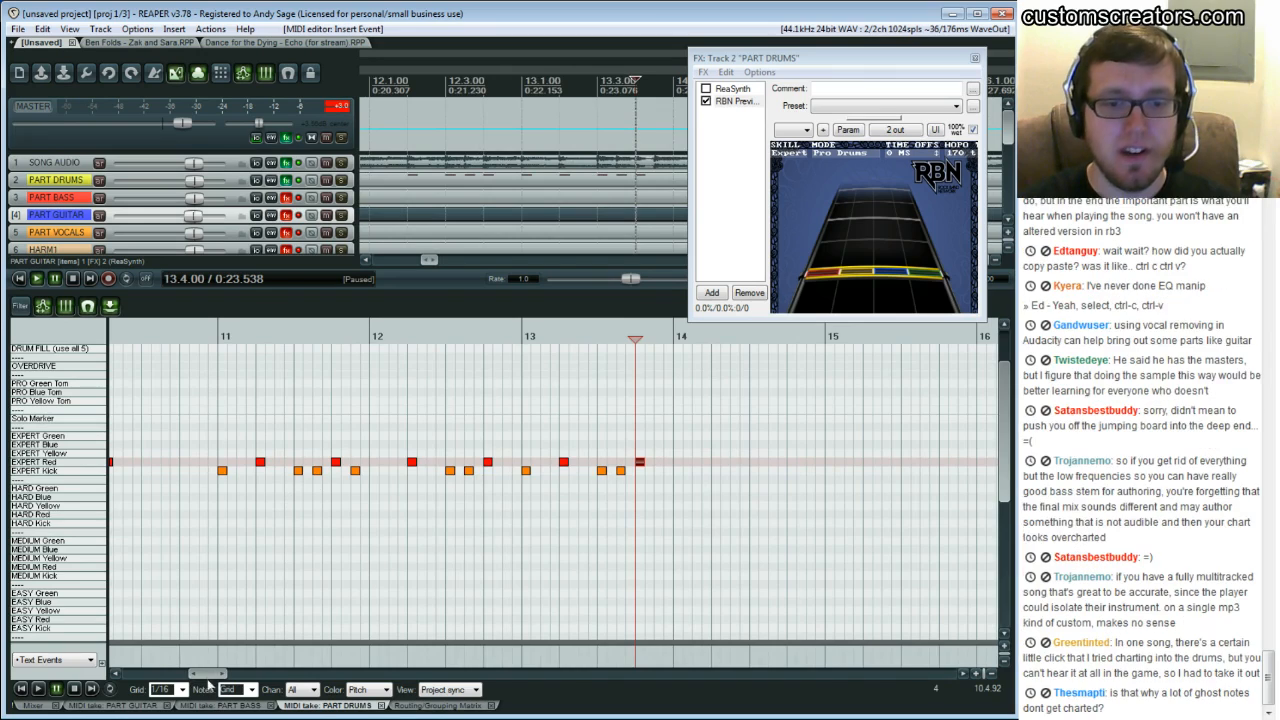
{"action": "mouse_move", "coordinate": [208, 680]}
{"action": "left_mouse_down"}
{"action": "mouse_move", "coordinate": [194, 684]}
{"action": "mouse_move", "coordinate": [220, 681]}
{"action": "left_mouse_up"}
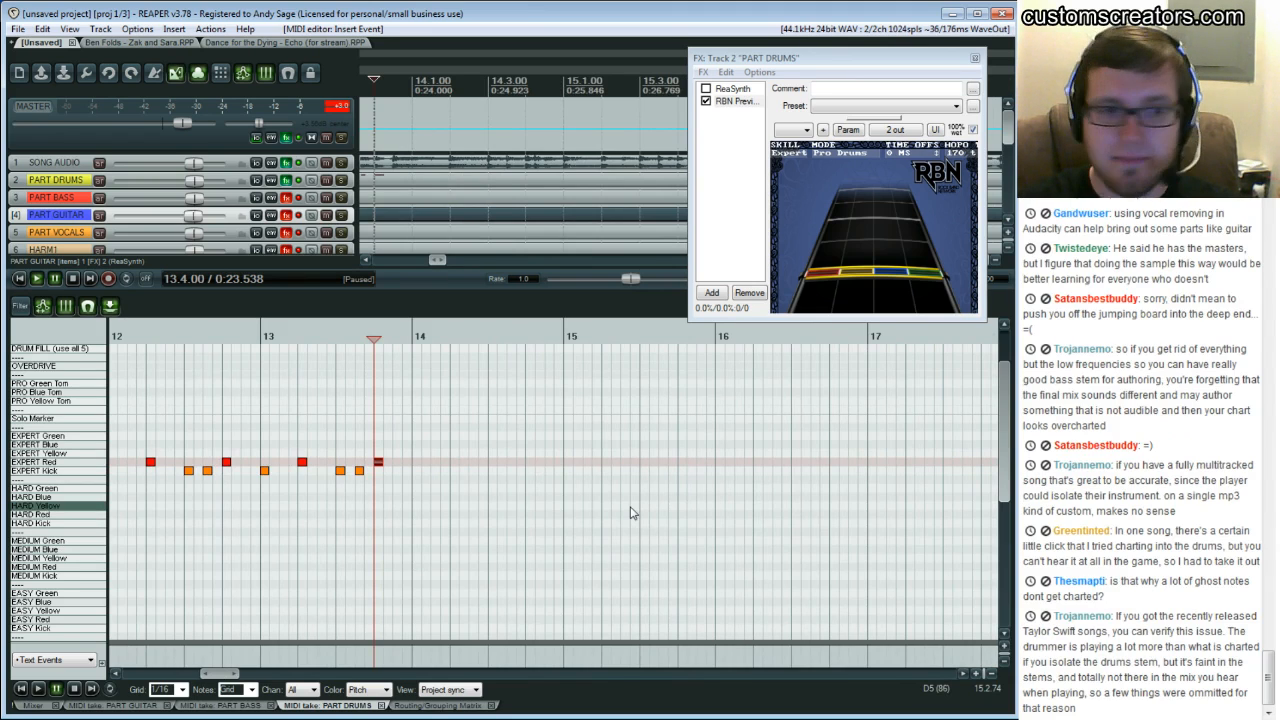
{"action": "left_click_drag", "start_coordinate": [228, 673], "coordinate": [202, 681]}
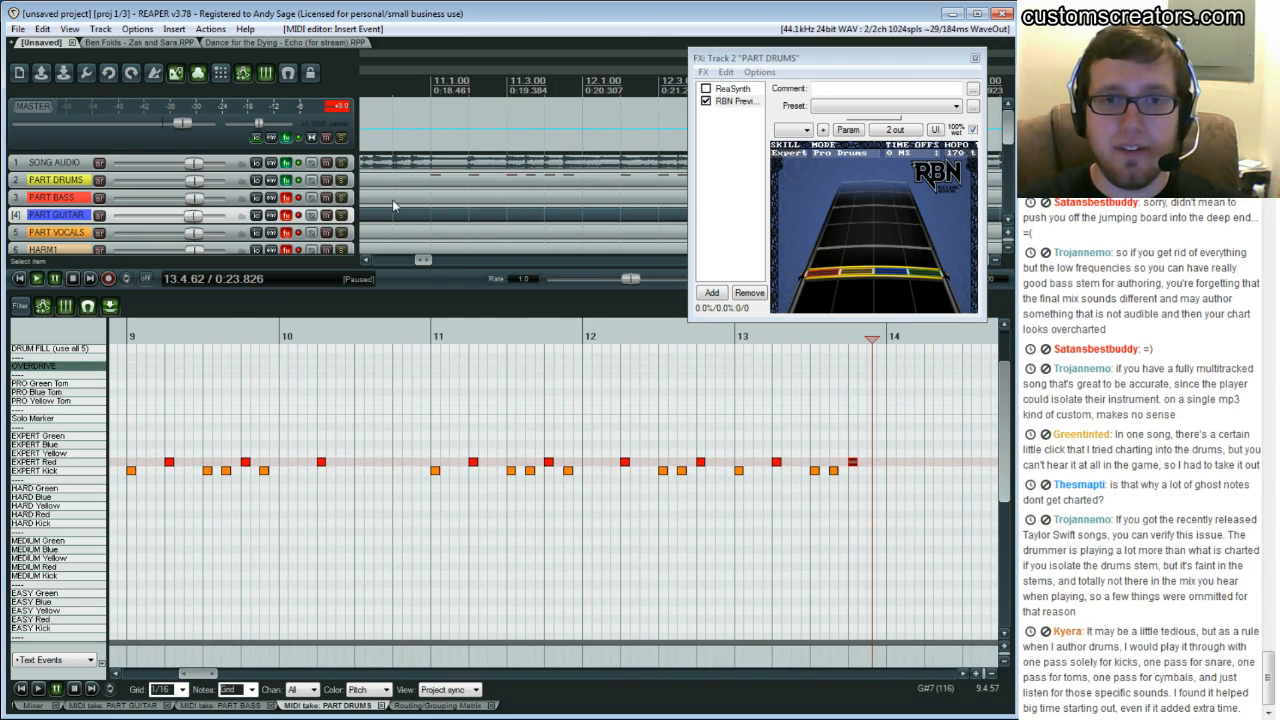
Close the drums FX window and switch the MIDI editor to the PART BASS take
{"action": "left_click", "coordinate": [975, 59]}
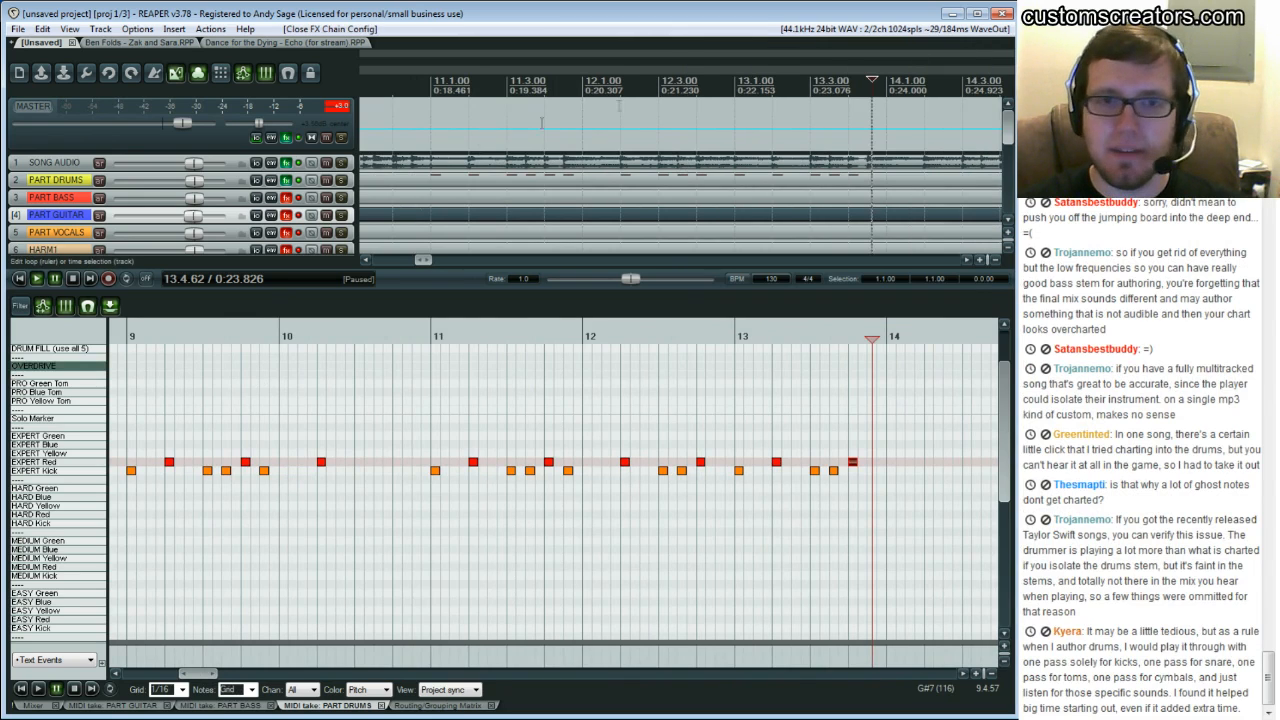
{"action": "scroll", "coordinate": [380, 205], "scroll_direction": "down", "scroll_amount": 1}
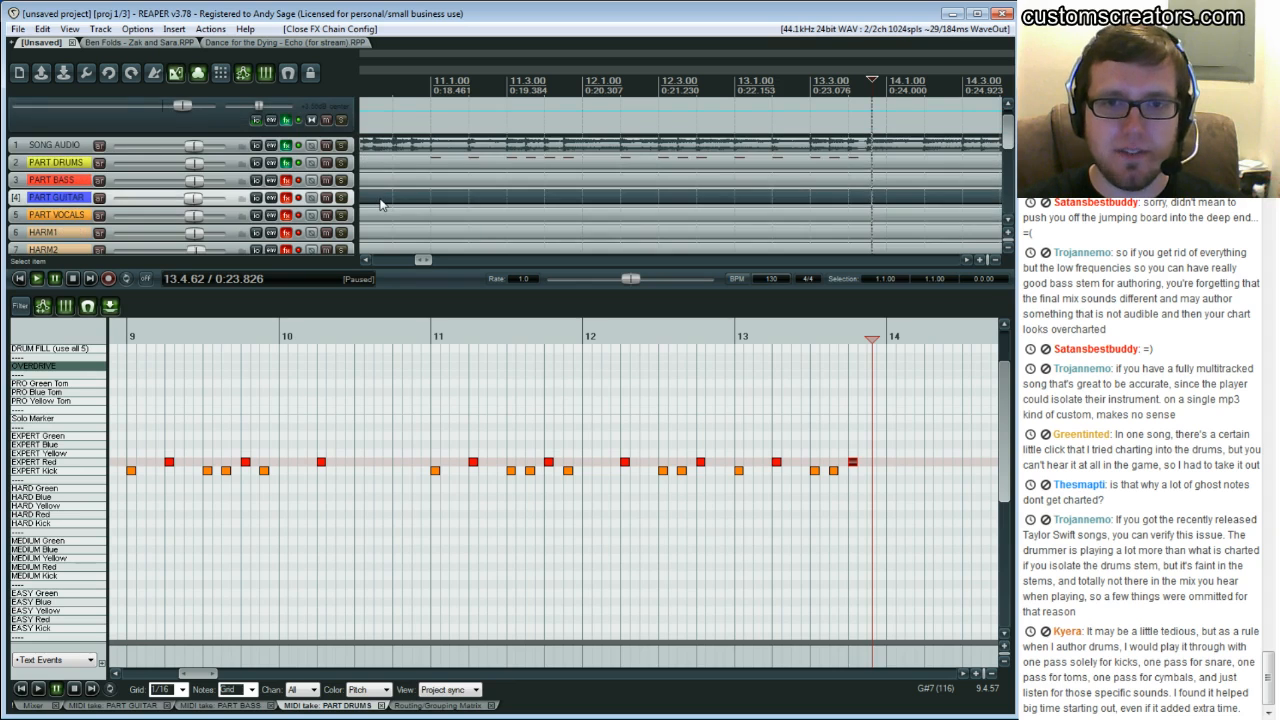
{"action": "left_click", "coordinate": [380, 187]}
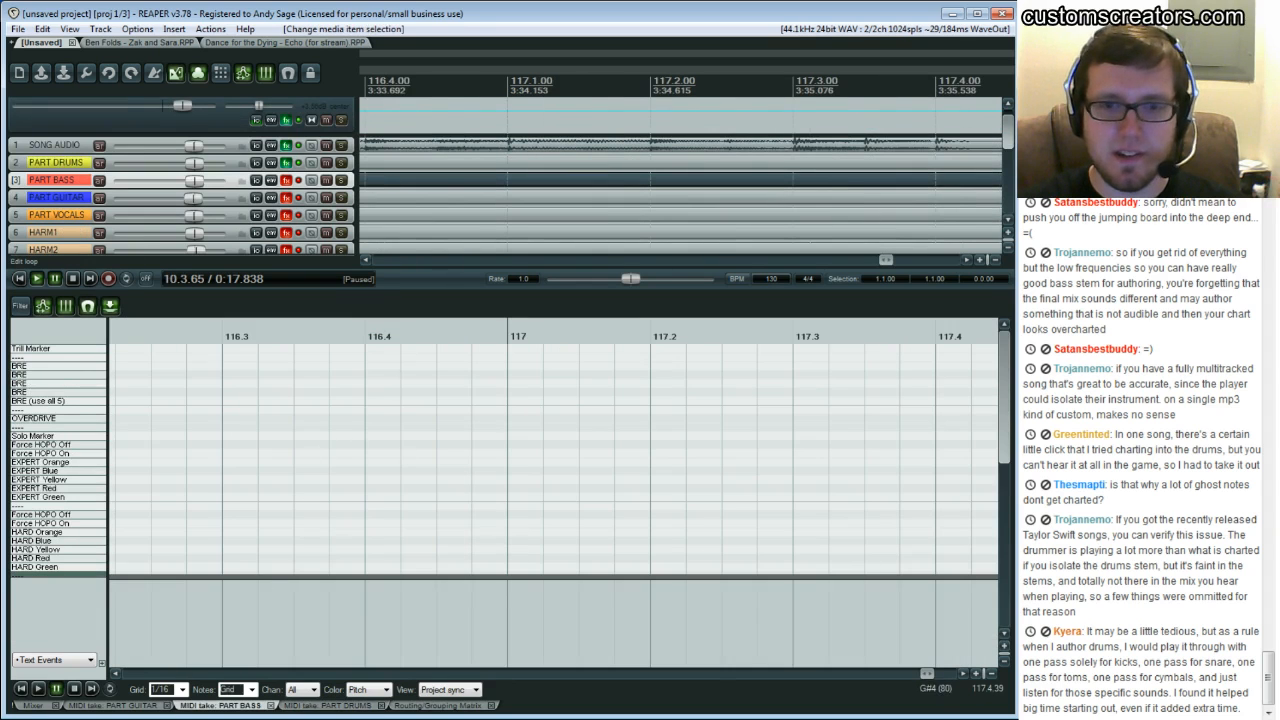
Scroll to the start and load the rockband_guitarbass.png MIDI color map for the bass editor
{"action": "left_click_drag", "start_coordinate": [927, 675], "coordinate": [152, 677]}
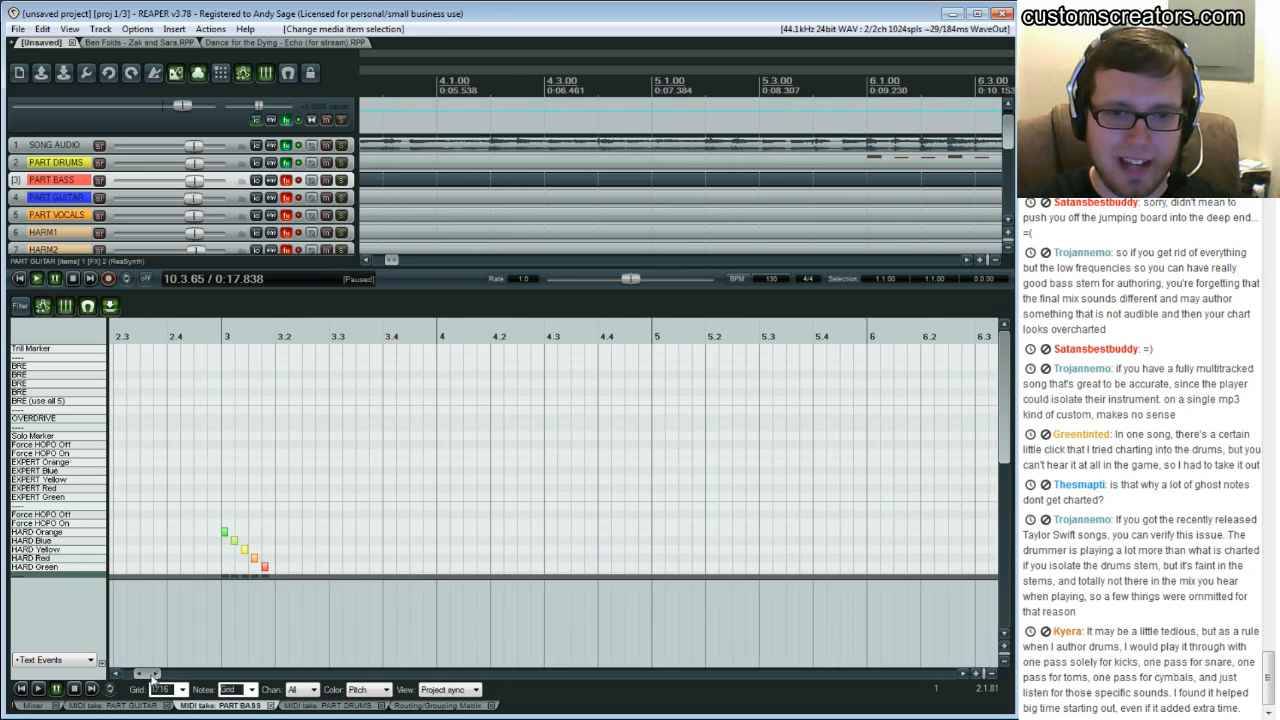
{"action": "right_click", "coordinate": [228, 710]}
{"action": "mouse_move", "coordinate": [266, 560]}
{"action": "left_click", "coordinate": [470, 668]}
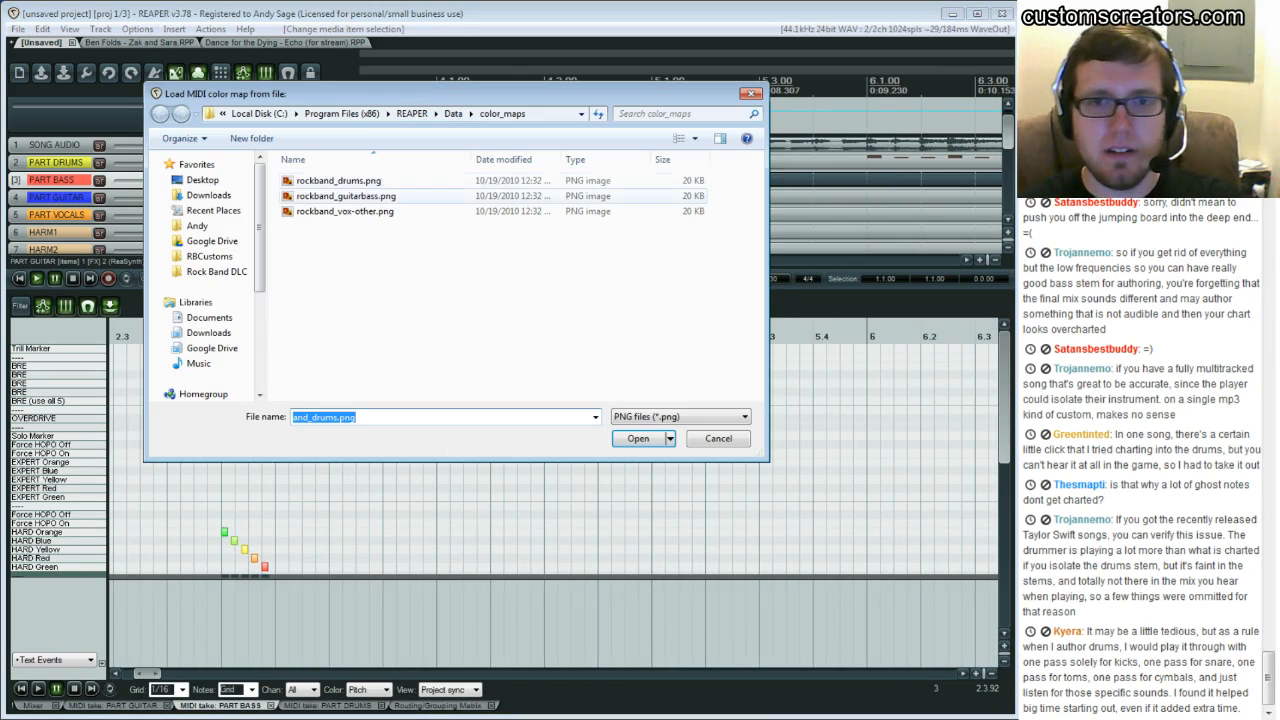
{"action": "double_click", "coordinate": [345, 196]}
{"action": "left_click", "coordinate": [277, 437]}
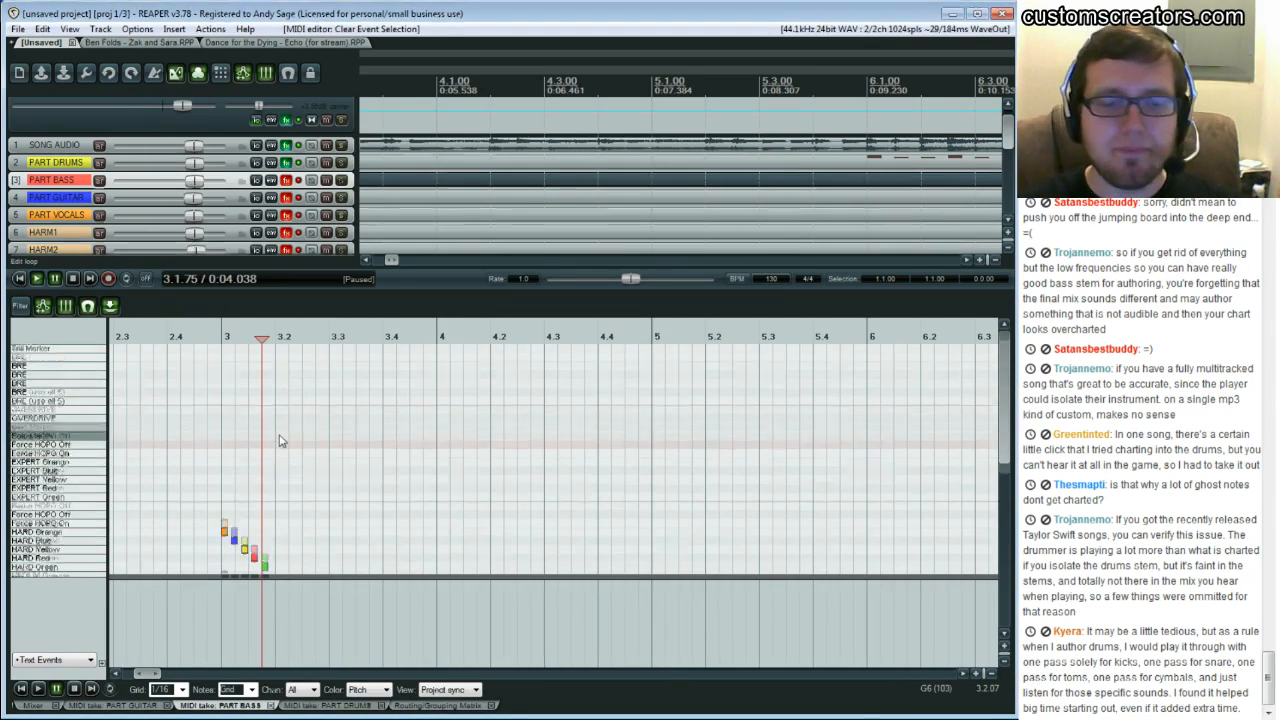
Scroll through the bass difficulty lanes and play back the opening notes
{"action": "scroll", "coordinate": [280, 440], "scroll_direction": "down", "scroll_amount": 3}
{"action": "left_click_drag", "start_coordinate": [219, 427], "coordinate": [281, 523]}
{"action": "left_click", "coordinate": [337, 481]}
{"action": "scroll", "coordinate": [337, 481], "scroll_direction": "up", "scroll_amount": 3}
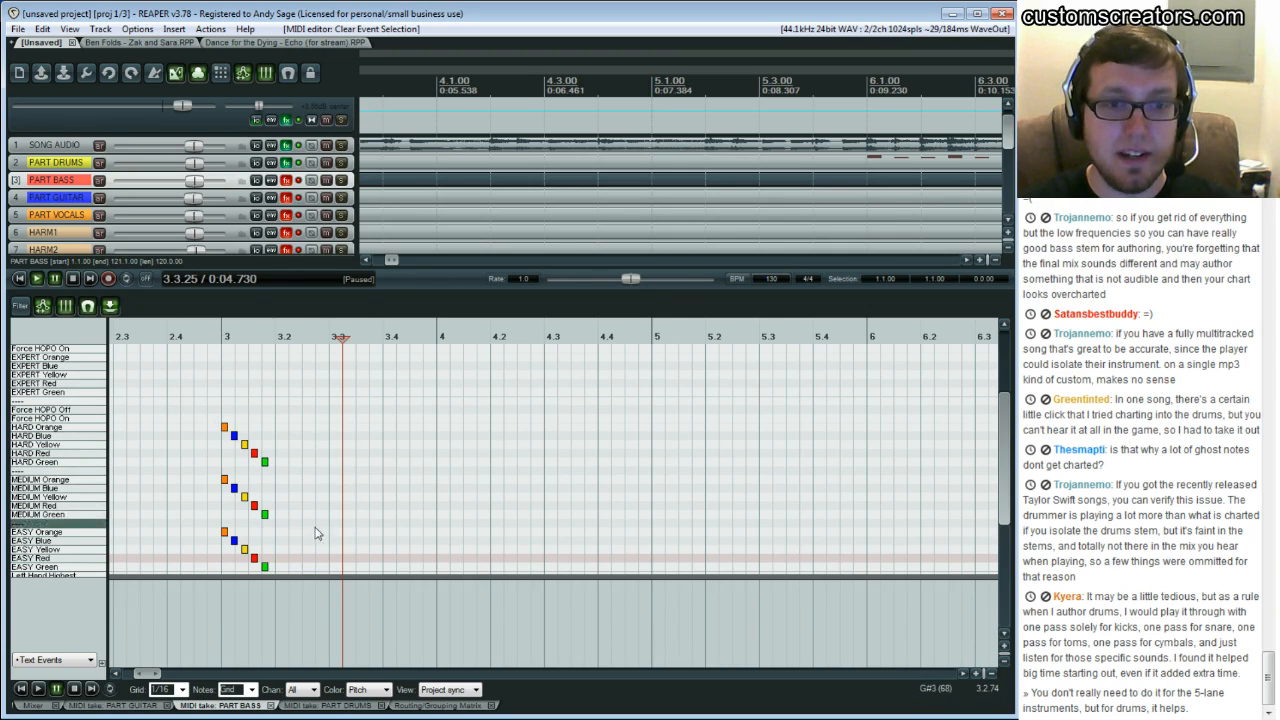
{"action": "scroll", "coordinate": [246, 376], "scroll_direction": "up", "scroll_amount": 1}
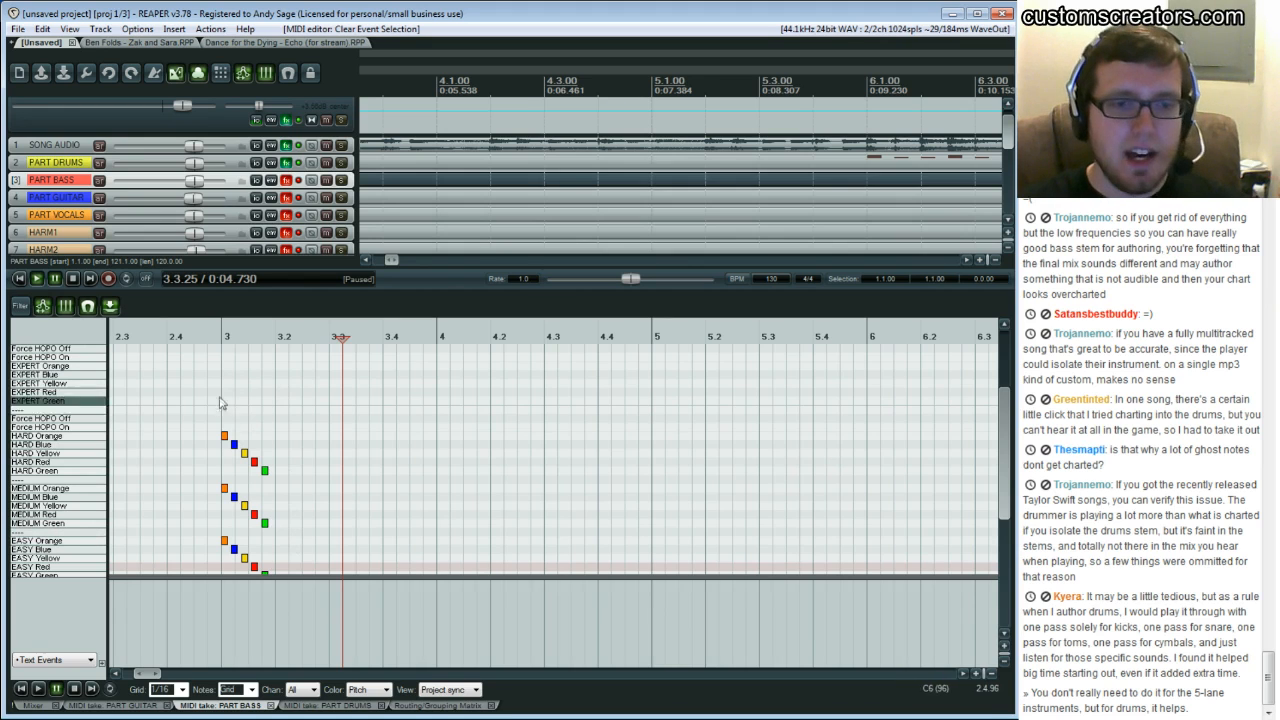
{"action": "scroll", "coordinate": [274, 462], "scroll_direction": "up", "scroll_amount": 1}
{"action": "scroll", "coordinate": [285, 462], "scroll_direction": "up", "scroll_amount": 2}
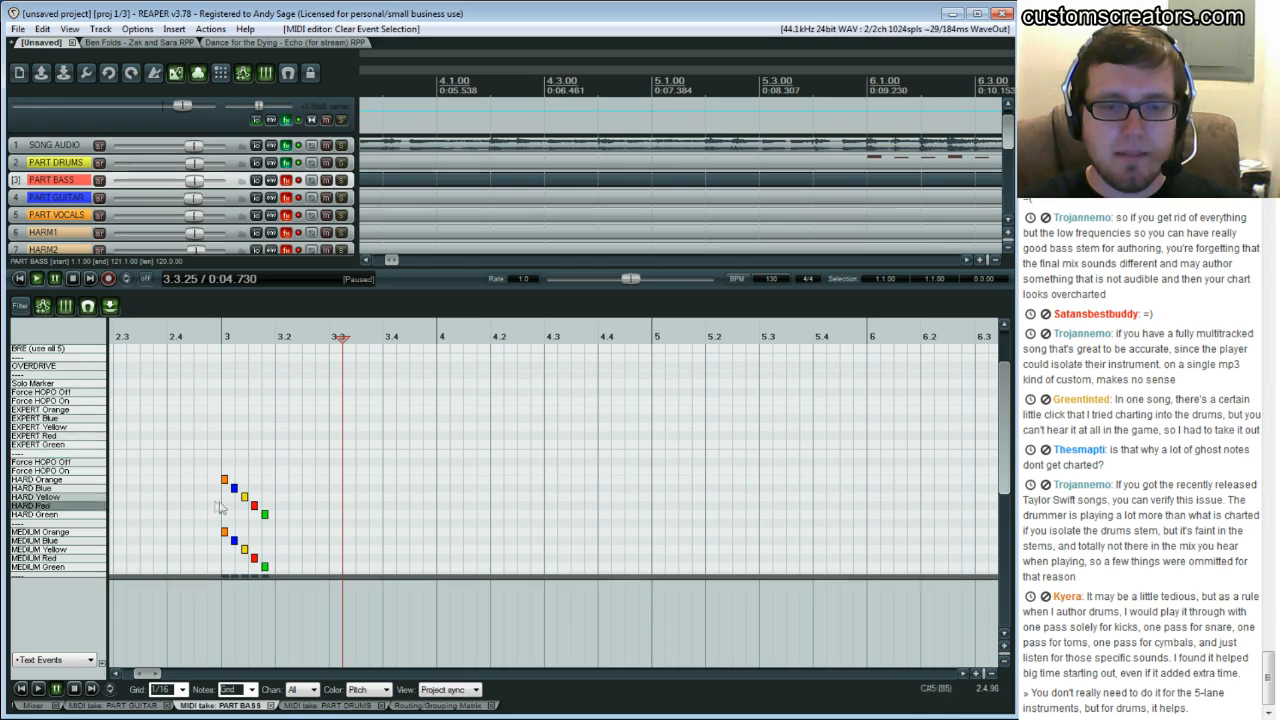
{"action": "left_click", "coordinate": [191, 416]}
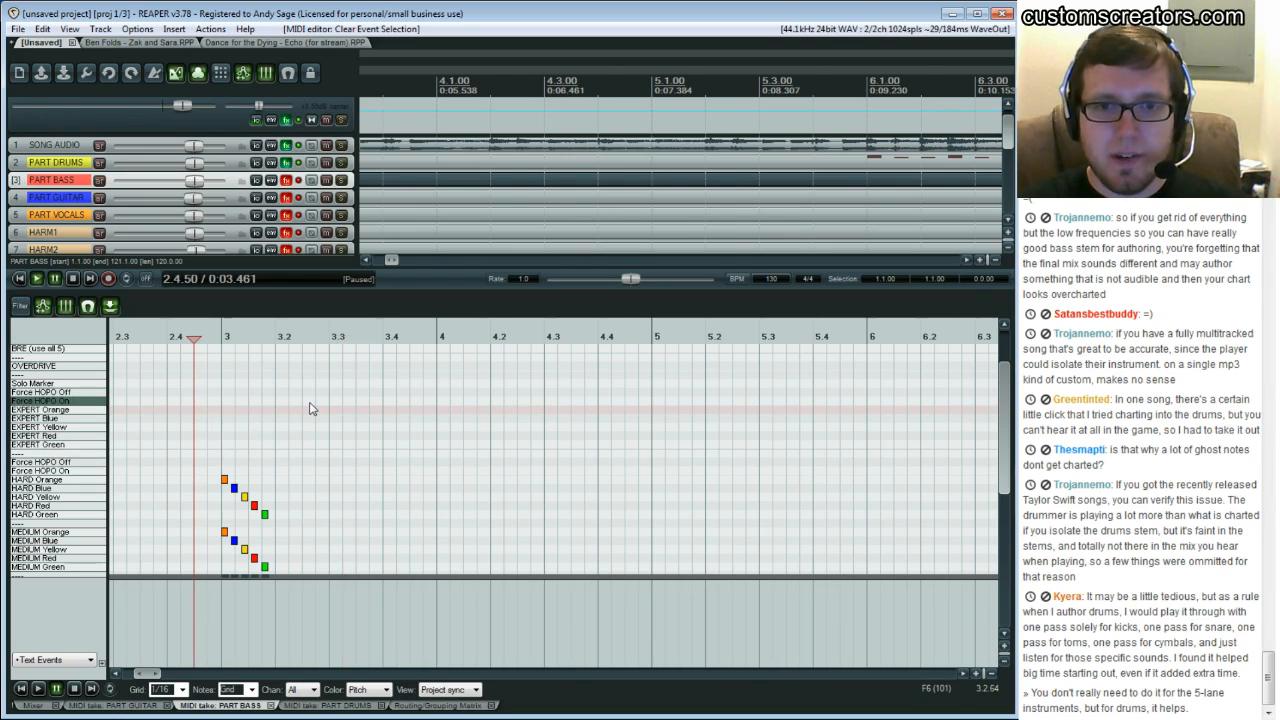
{"action": "key", "text": "space"}
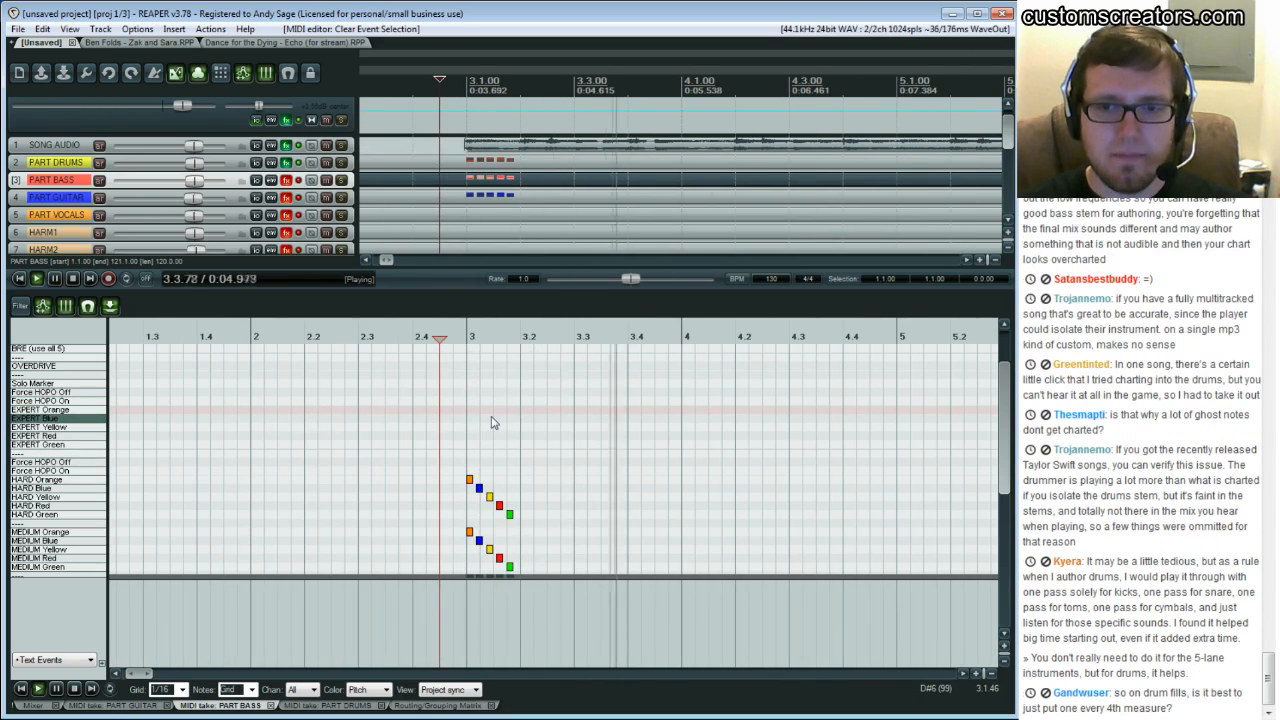
{"action": "key", "text": "ctrl+space"}
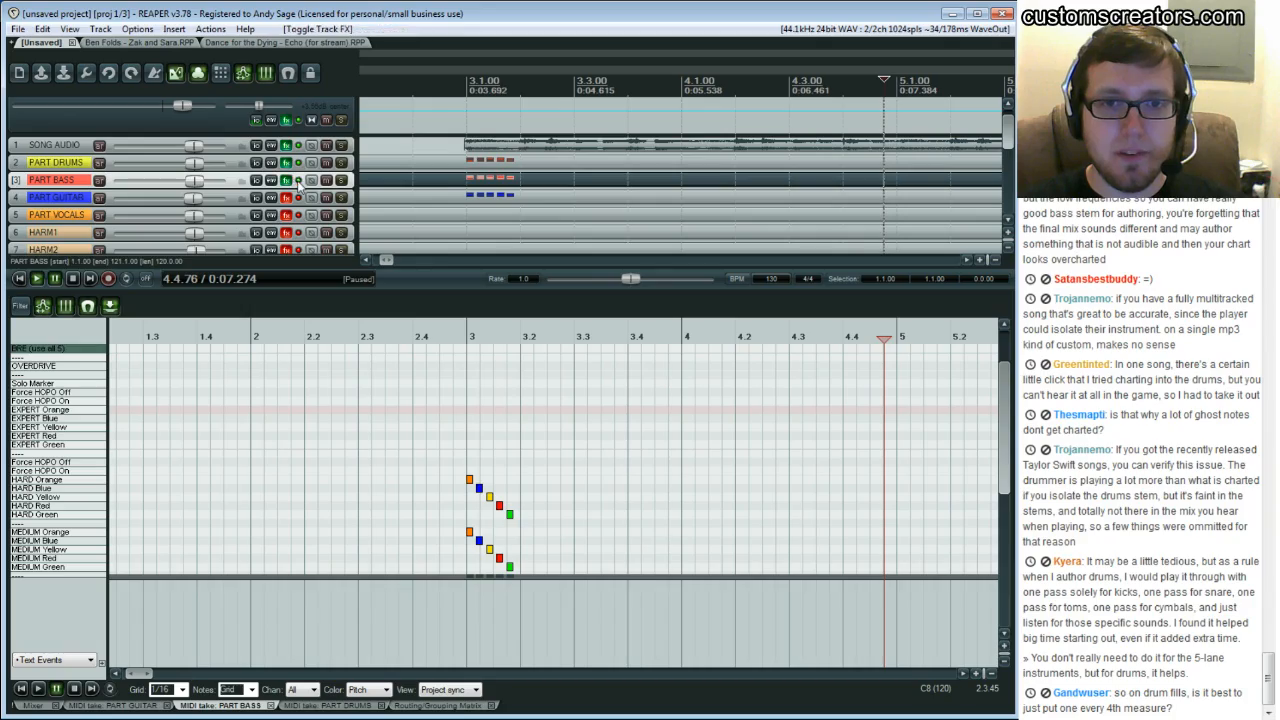
Open the PART BASS track's FX window showing the RBN Preview and move it beside the MIDI editor
{"action": "left_click", "coordinate": [287, 180]}
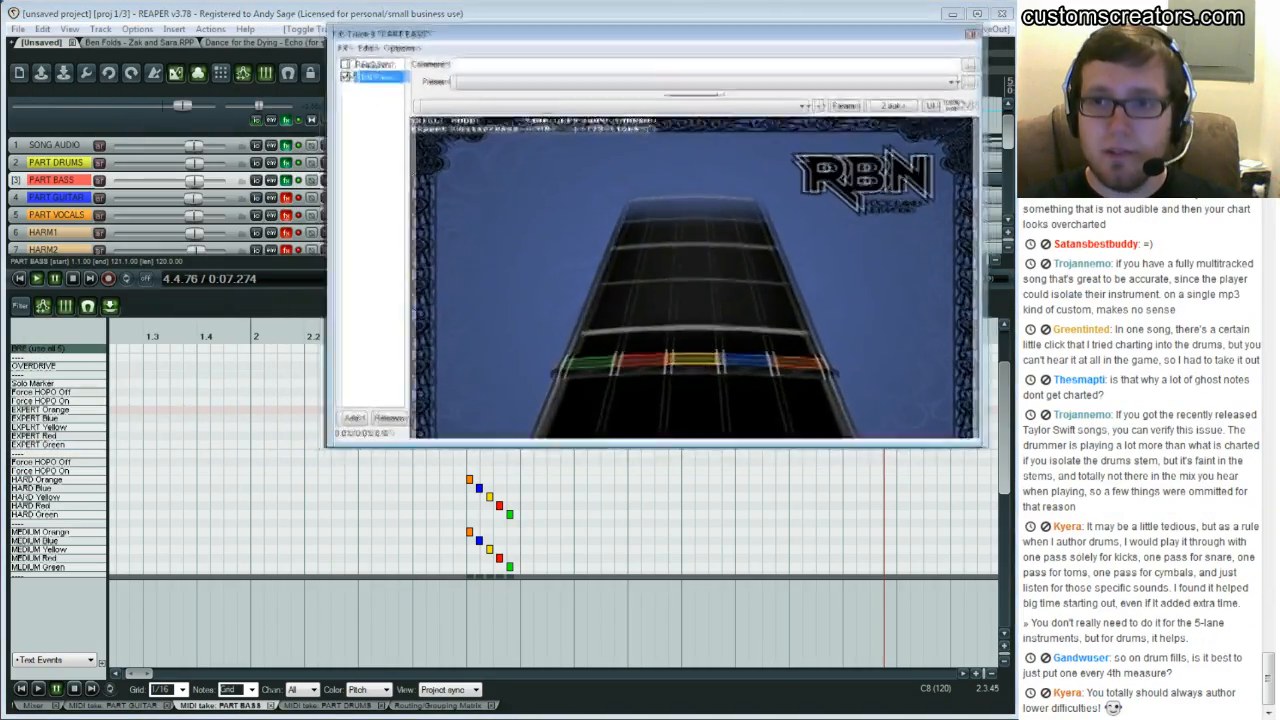
{"action": "left_click_drag", "start_coordinate": [340, 443], "coordinate": [675, 320]}
{"action": "left_click_drag", "start_coordinate": [667, 319], "coordinate": [660, 317]}
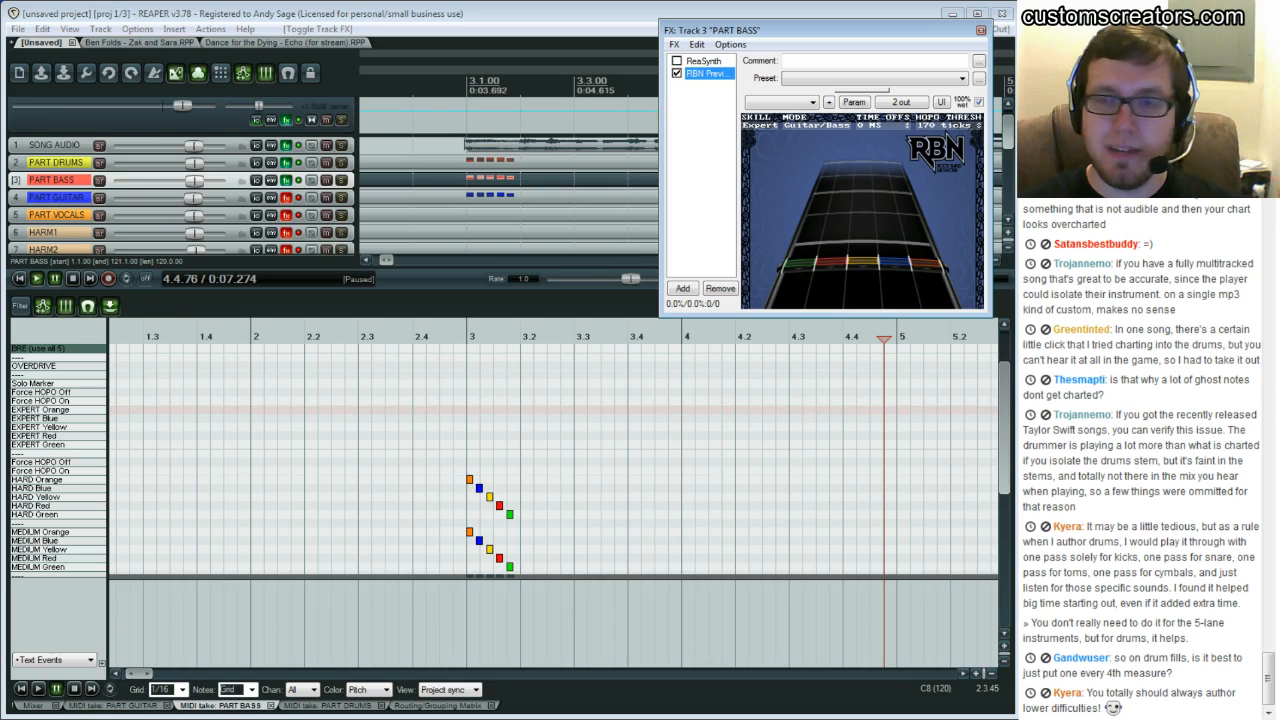
{"action": "left_click", "coordinate": [812, 125]}
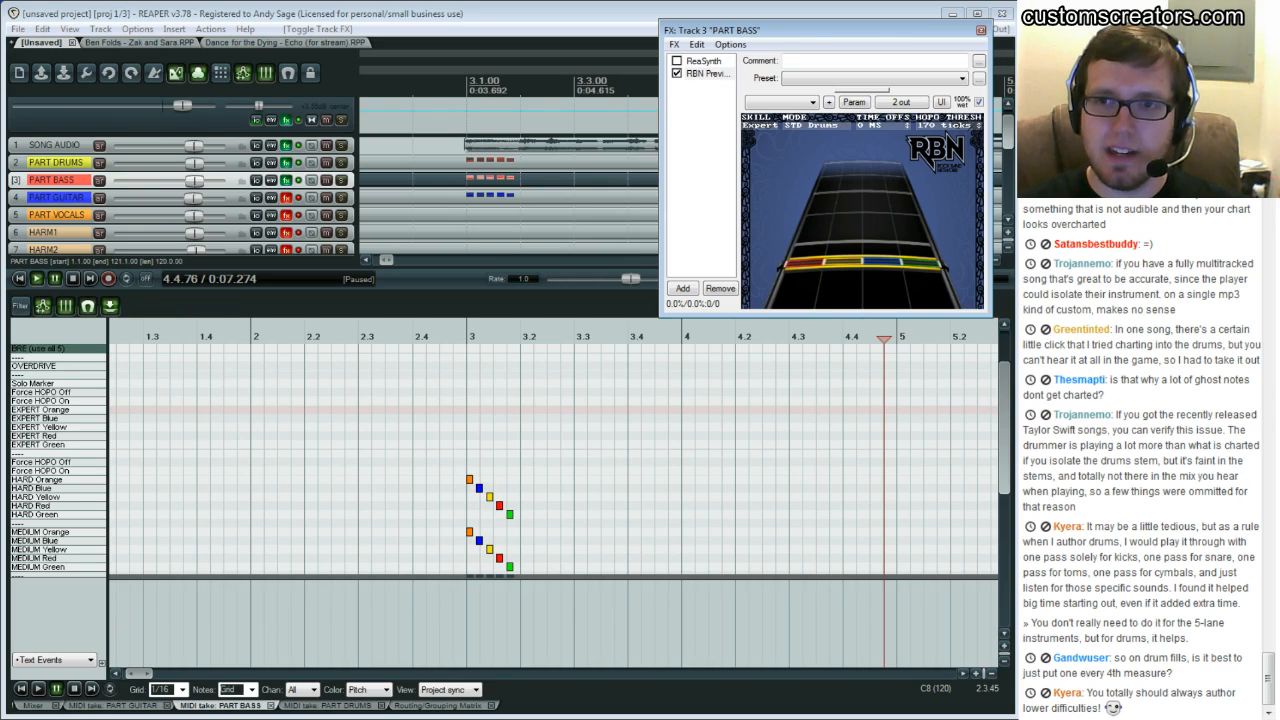
{"action": "left_click", "coordinate": [812, 125]}
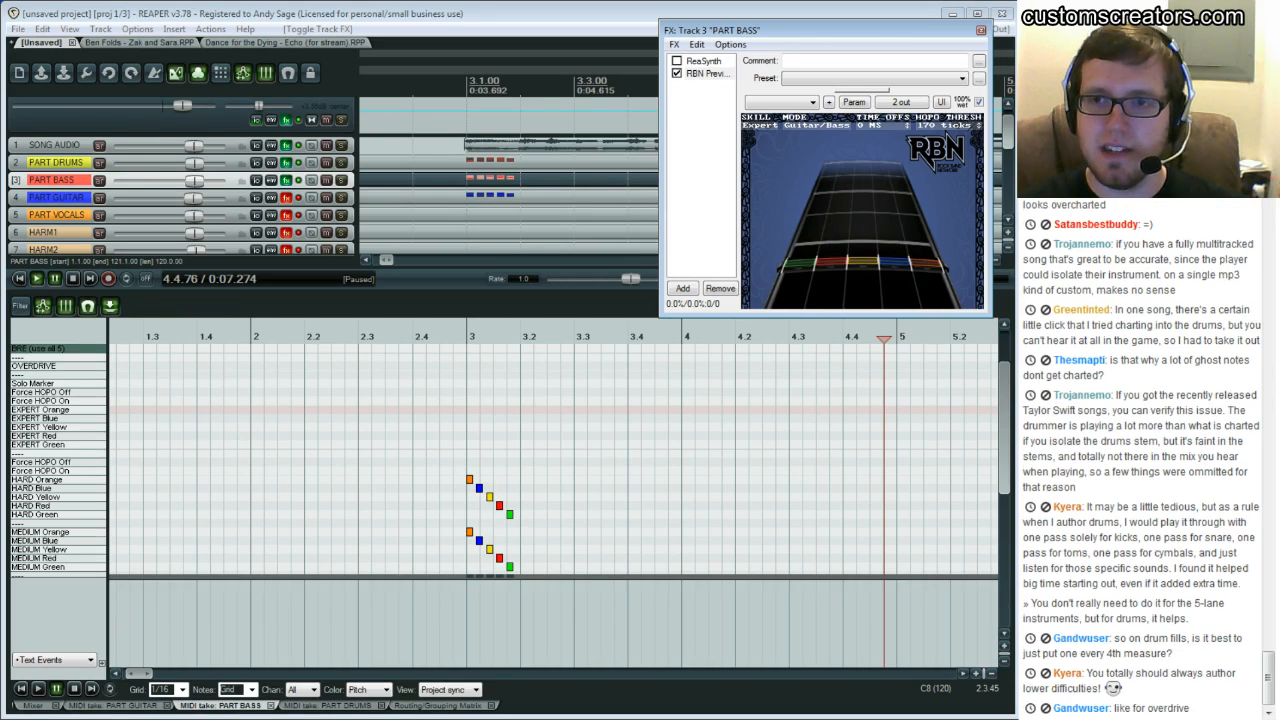
Play back the opening bars of the bass track several times to listen for the bass notes
{"action": "left_click", "coordinate": [386, 402]}
{"action": "key", "text": "space"}
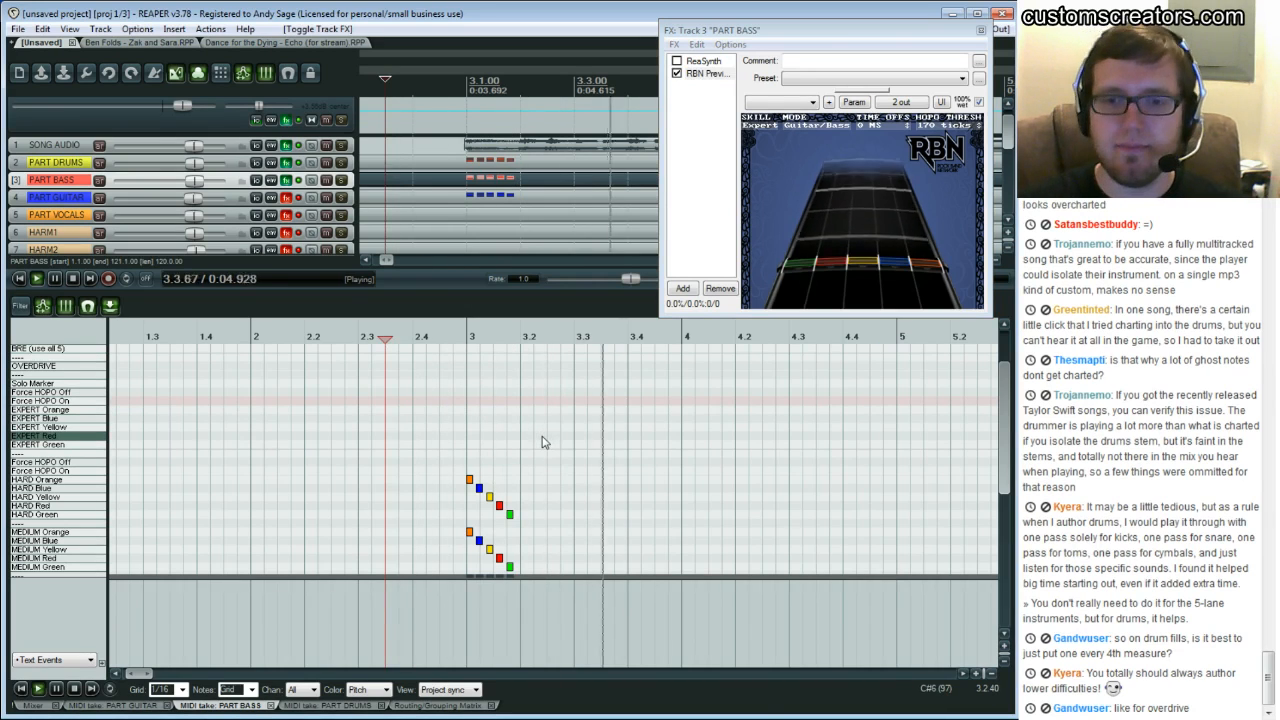
{"action": "key", "text": "ctrl+space"}
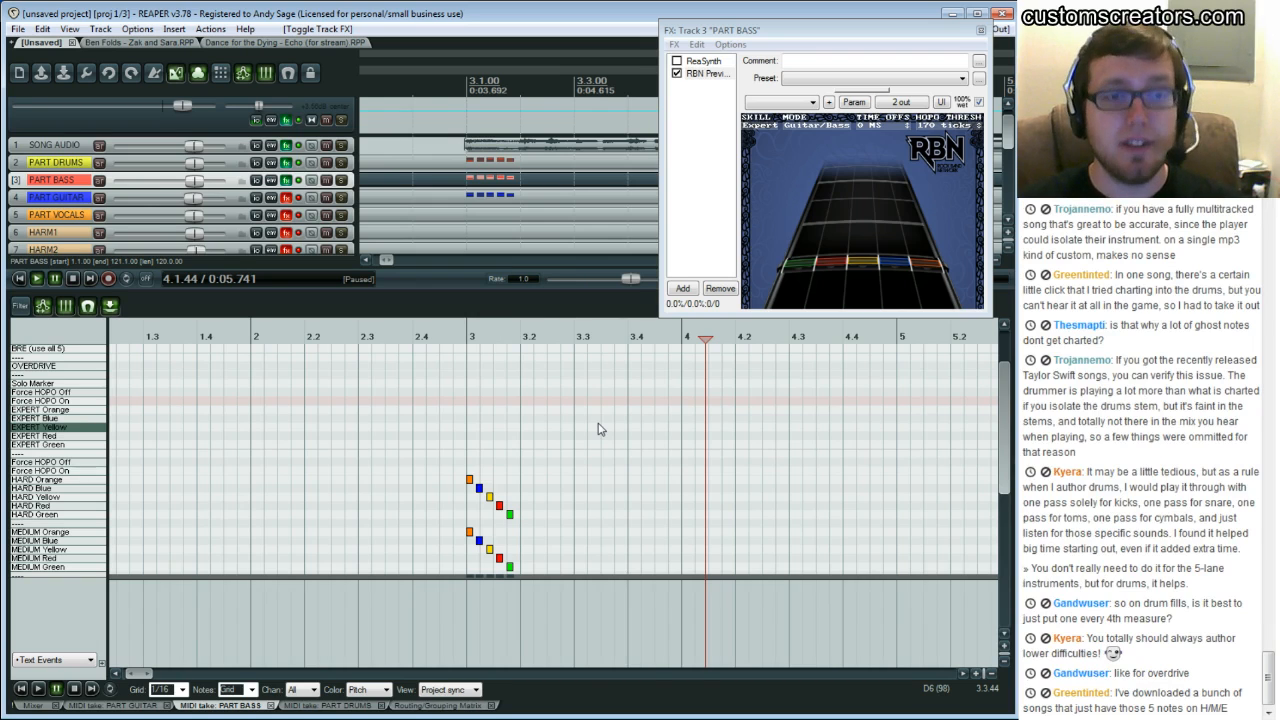
{"action": "left_click", "coordinate": [454, 405]}
{"action": "key", "text": "space"}
{"action": "key", "text": "space"}
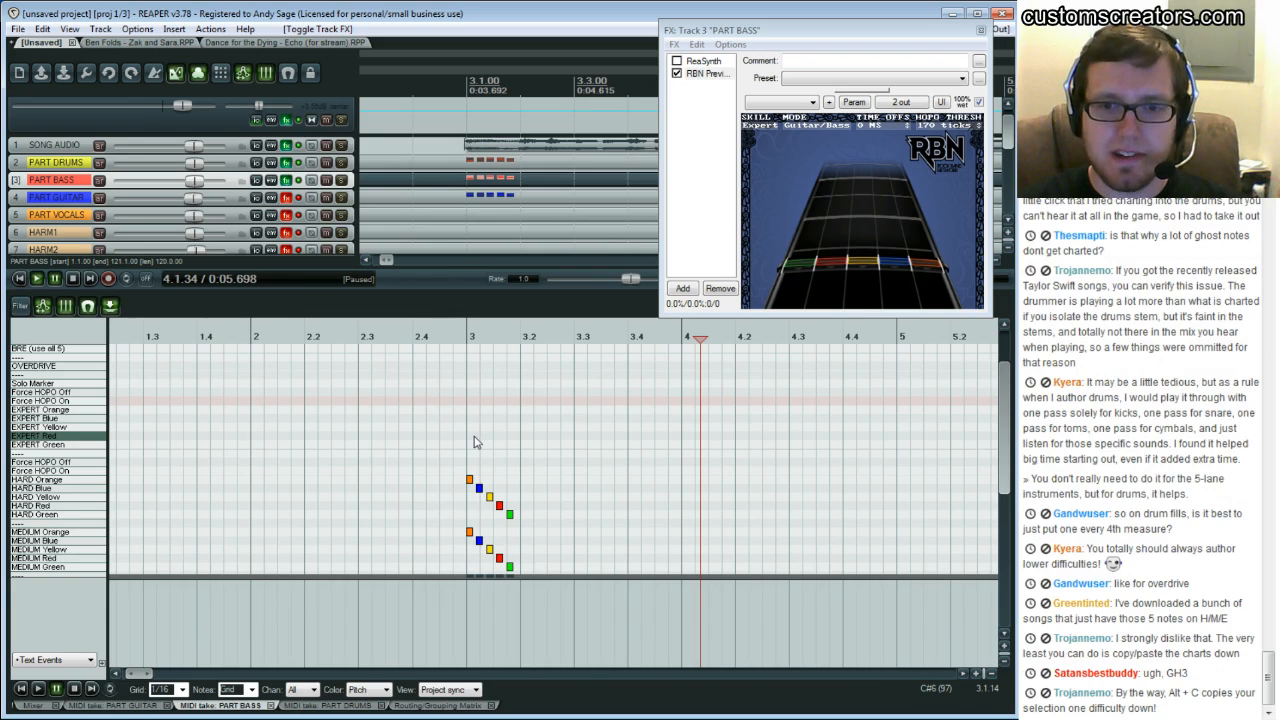
{"action": "left_click", "coordinate": [470, 442]}
{"action": "key", "text": "space"}
{"action": "key", "text": "ctrl+space"}
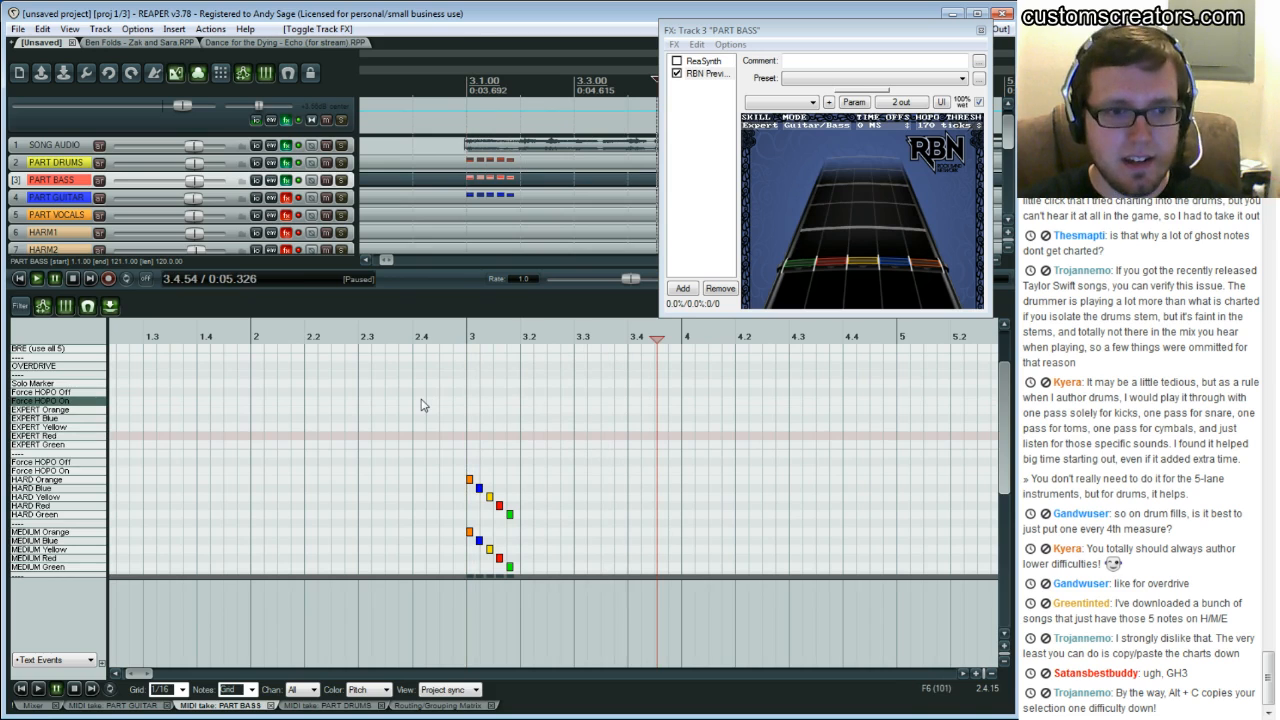
Place two Expert Red notes starting at beat 3, followed by two Expert Yellow notes
{"action": "left_click", "coordinate": [471, 438]}
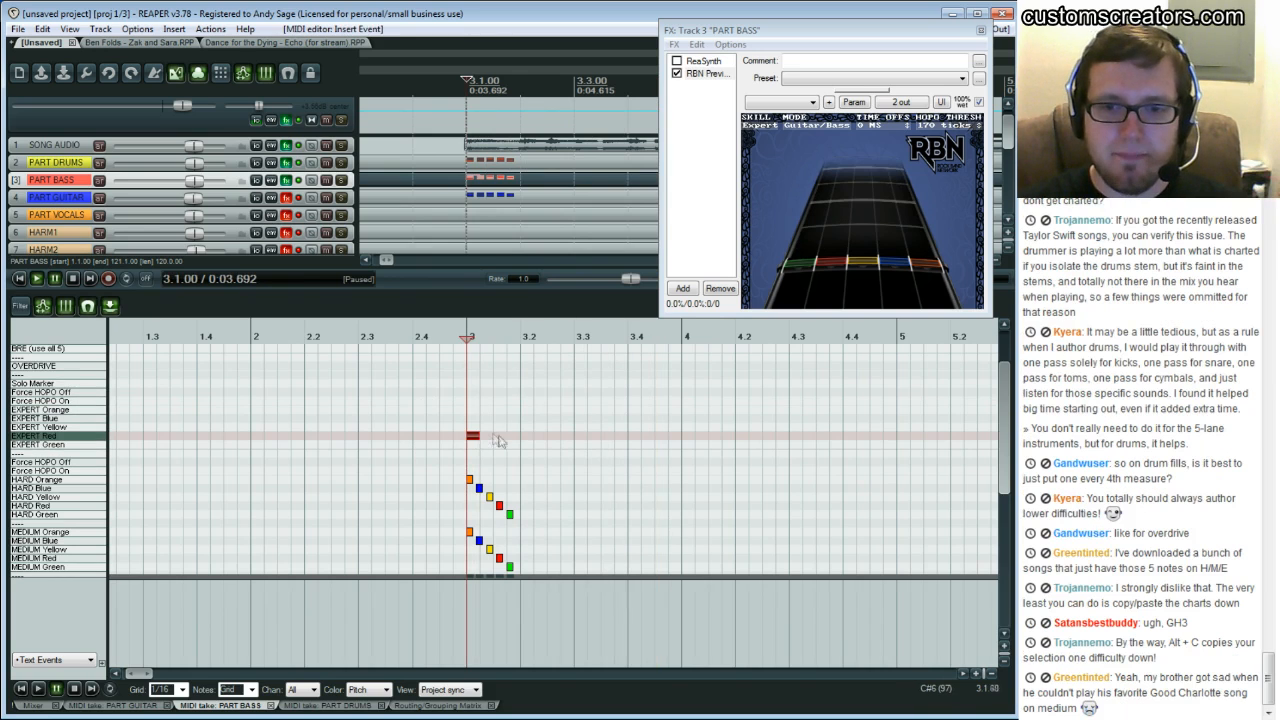
{"action": "left_click", "coordinate": [499, 437]}
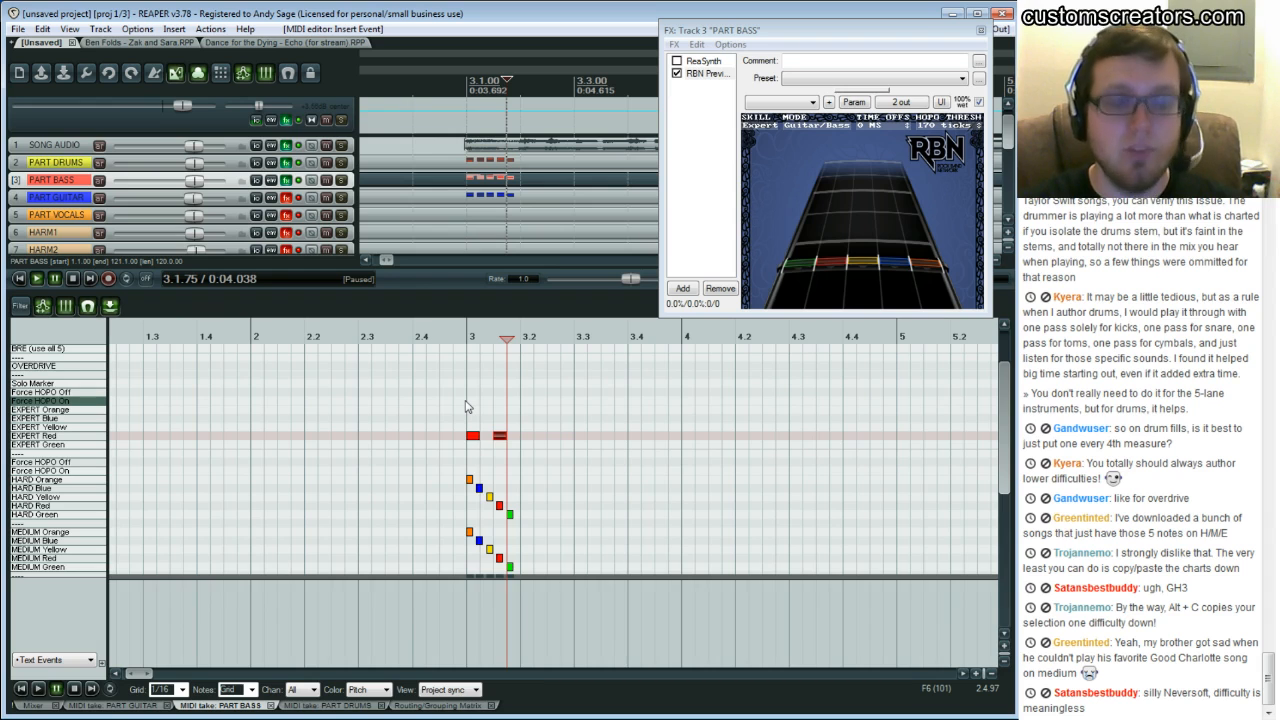
{"action": "left_click", "coordinate": [465, 407]}
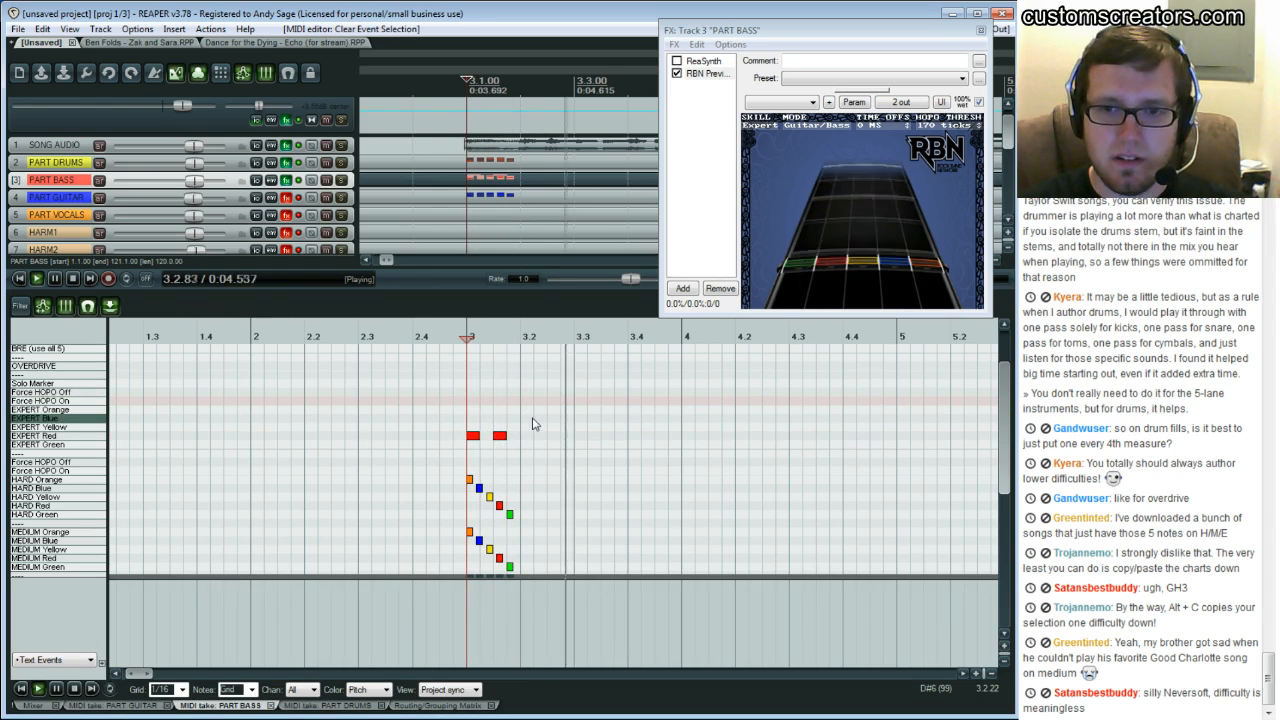
{"action": "left_click", "coordinate": [527, 427]}
{"action": "left_click", "coordinate": [553, 427]}
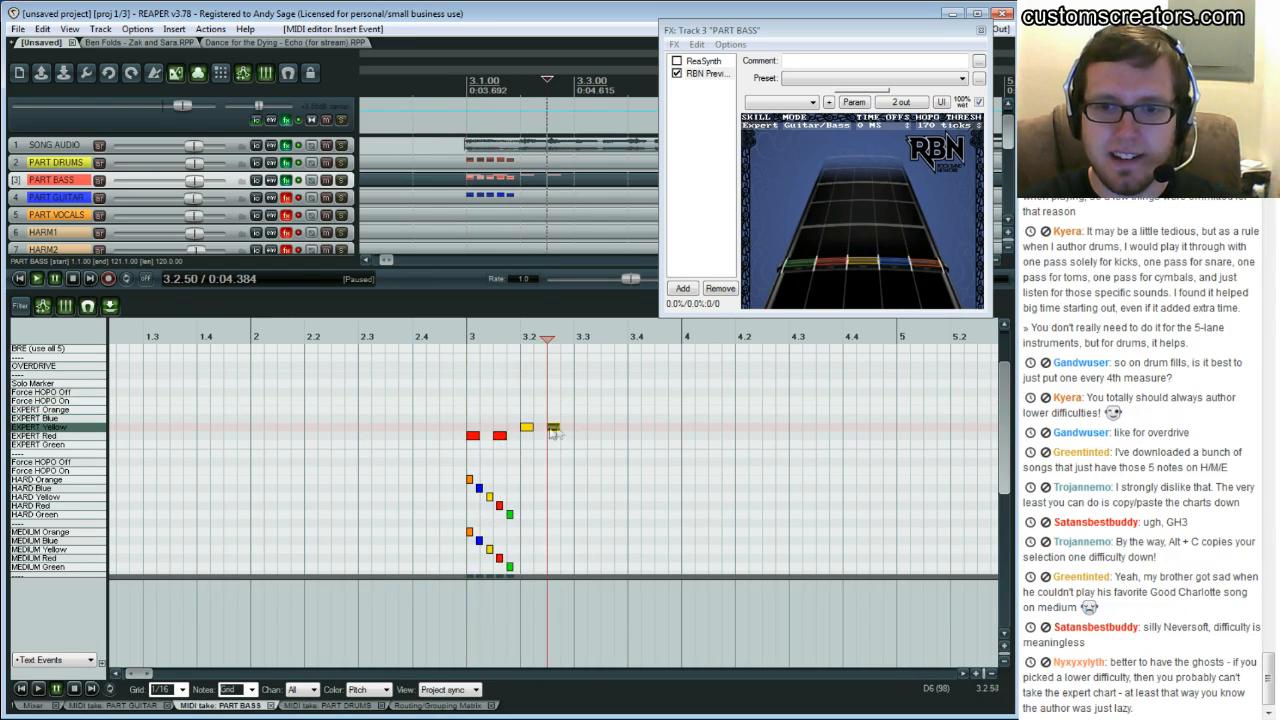
Add two Expert Blue notes after the yellow ones and play the phrase back
{"action": "left_click", "coordinate": [579, 419]}
{"action": "left_click", "coordinate": [607, 418]}
{"action": "left_click", "coordinate": [578, 458]}
{"action": "key", "text": "space"}
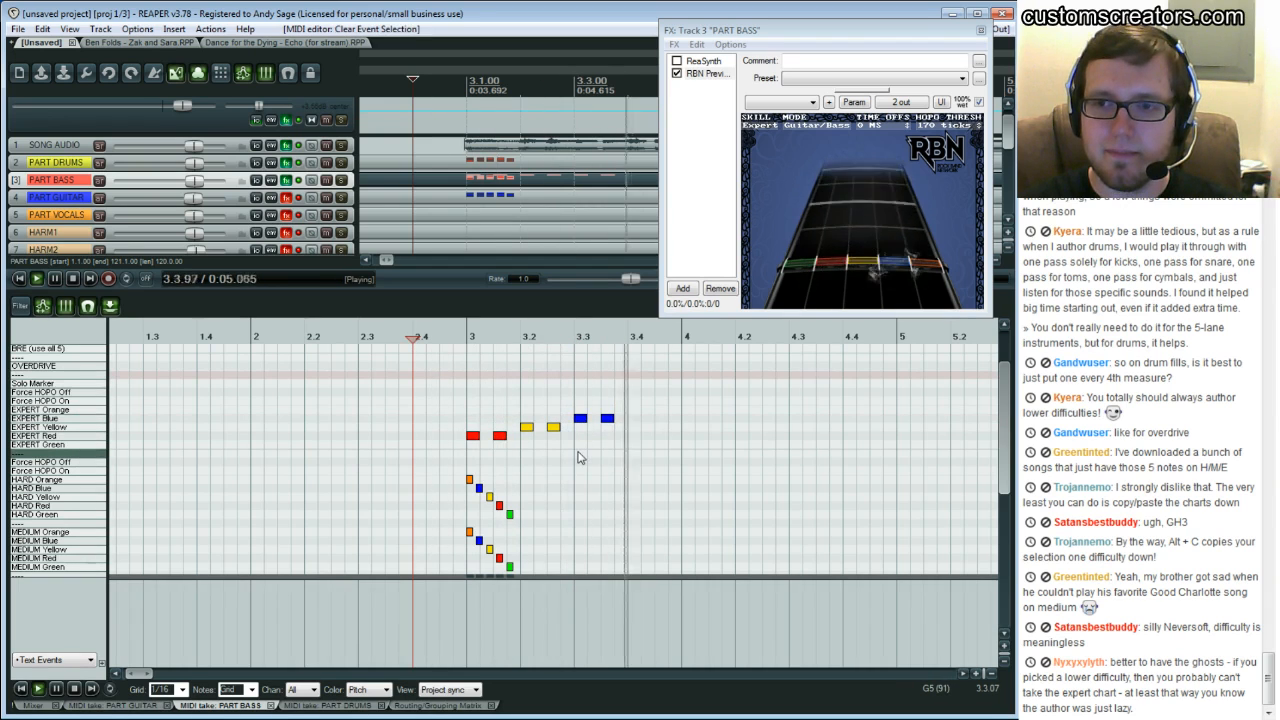
{"action": "key", "text": "space"}
Add an Expert Orange note just before bar 4 and play the phrase from beat 3
{"action": "left_click", "coordinate": [659, 391]}
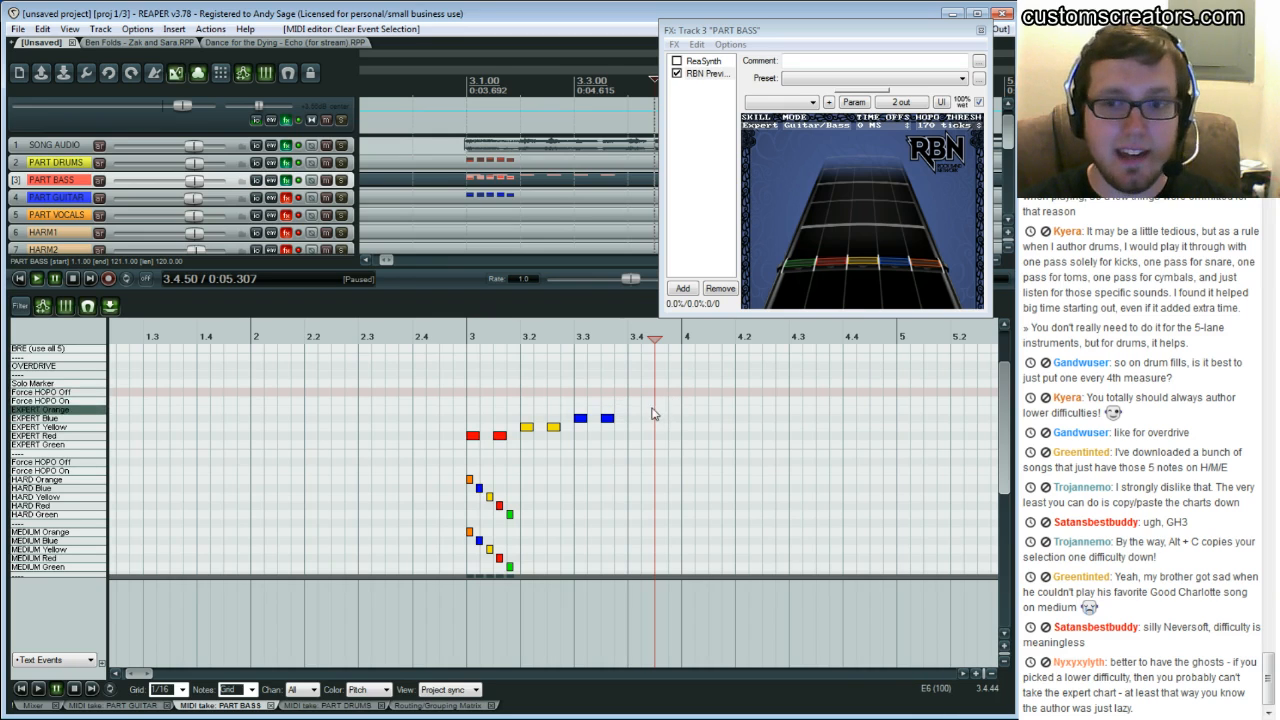
{"action": "left_click", "coordinate": [660, 409]}
{"action": "left_click", "coordinate": [466, 384]}
{"action": "key", "text": "space"}
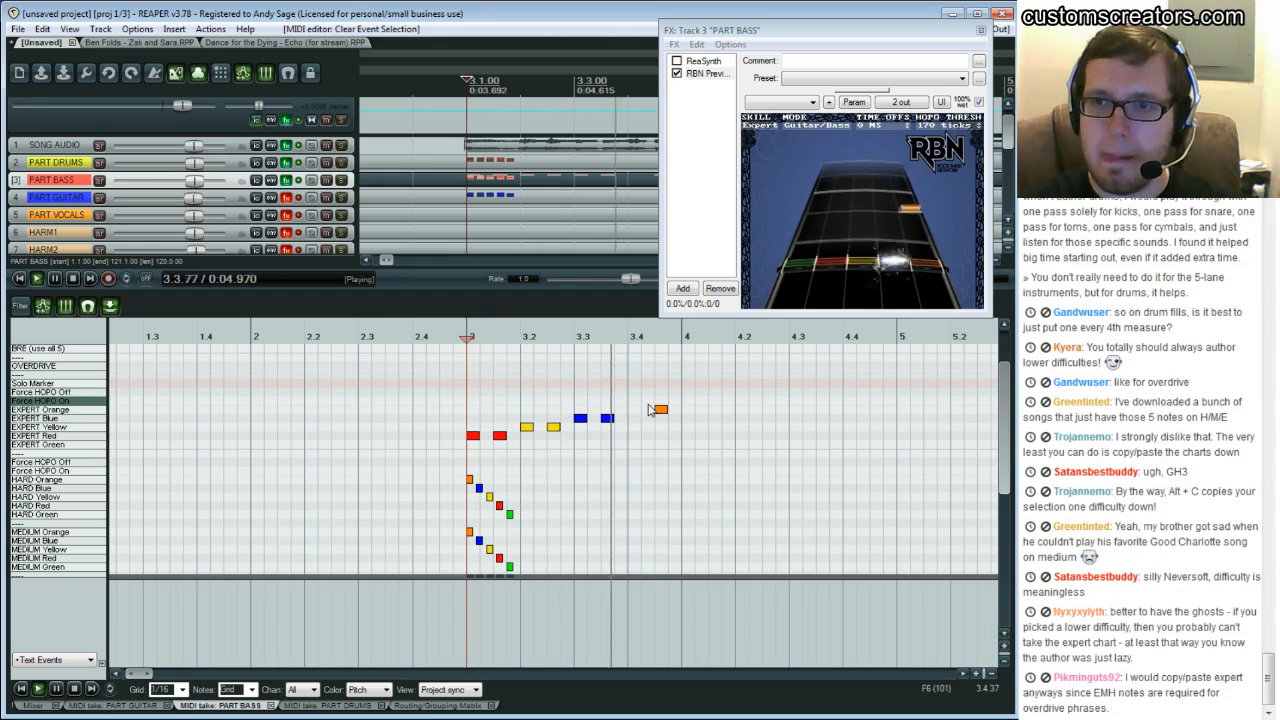
{"action": "key", "text": "ctrl+space"}
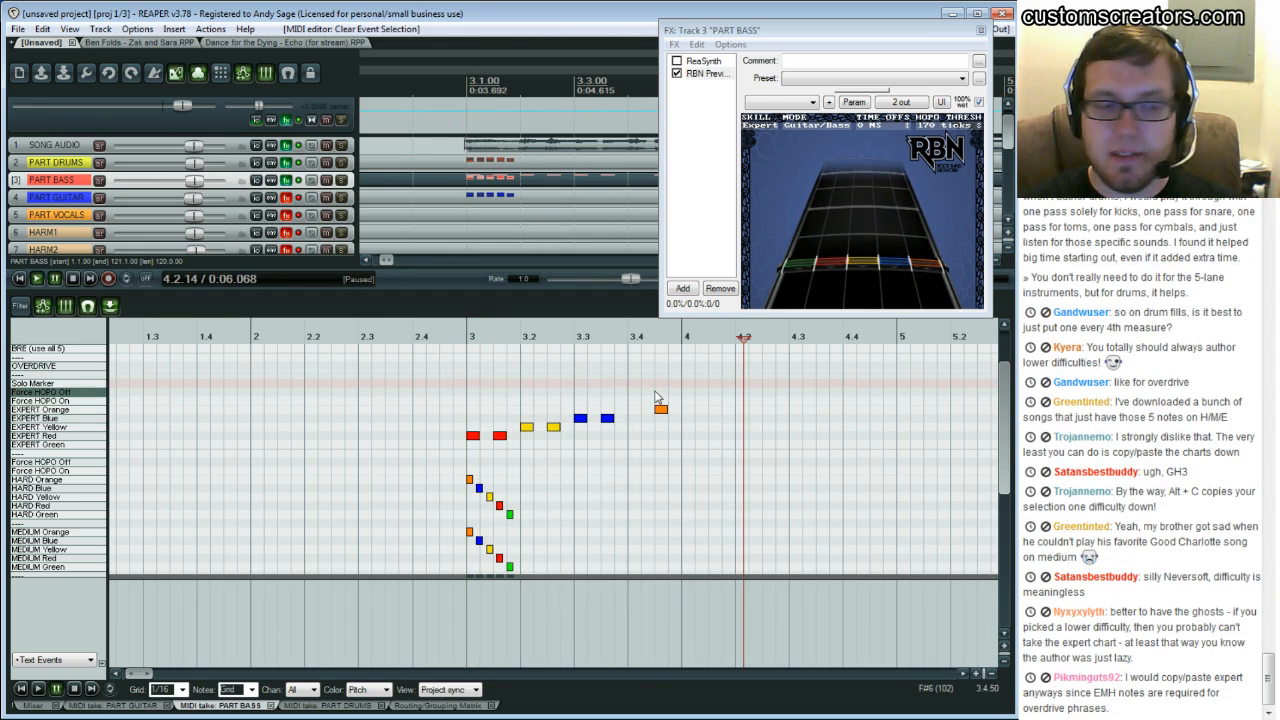
Lengthen the Expert Orange note into a sustain ending just past bar 4, checking it by playback
{"action": "left_click", "coordinate": [656, 397]}
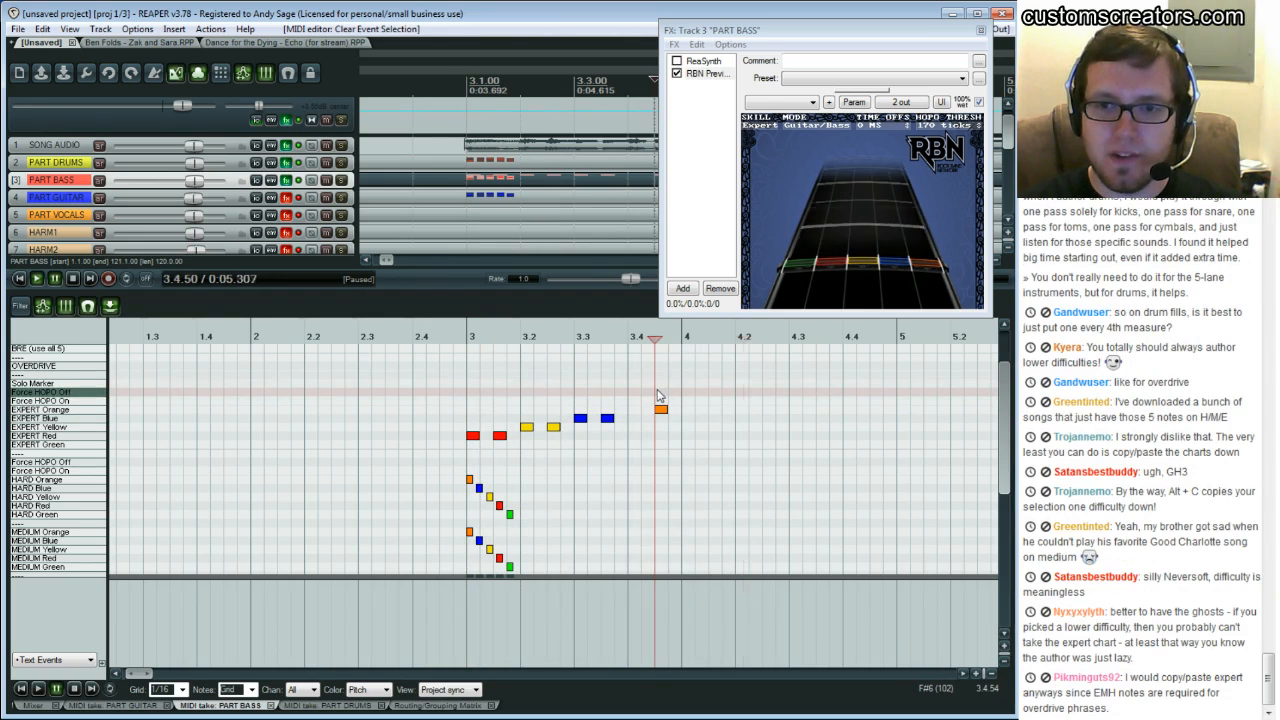
{"action": "key", "text": "space"}
{"action": "key", "text": "ctrl+space"}
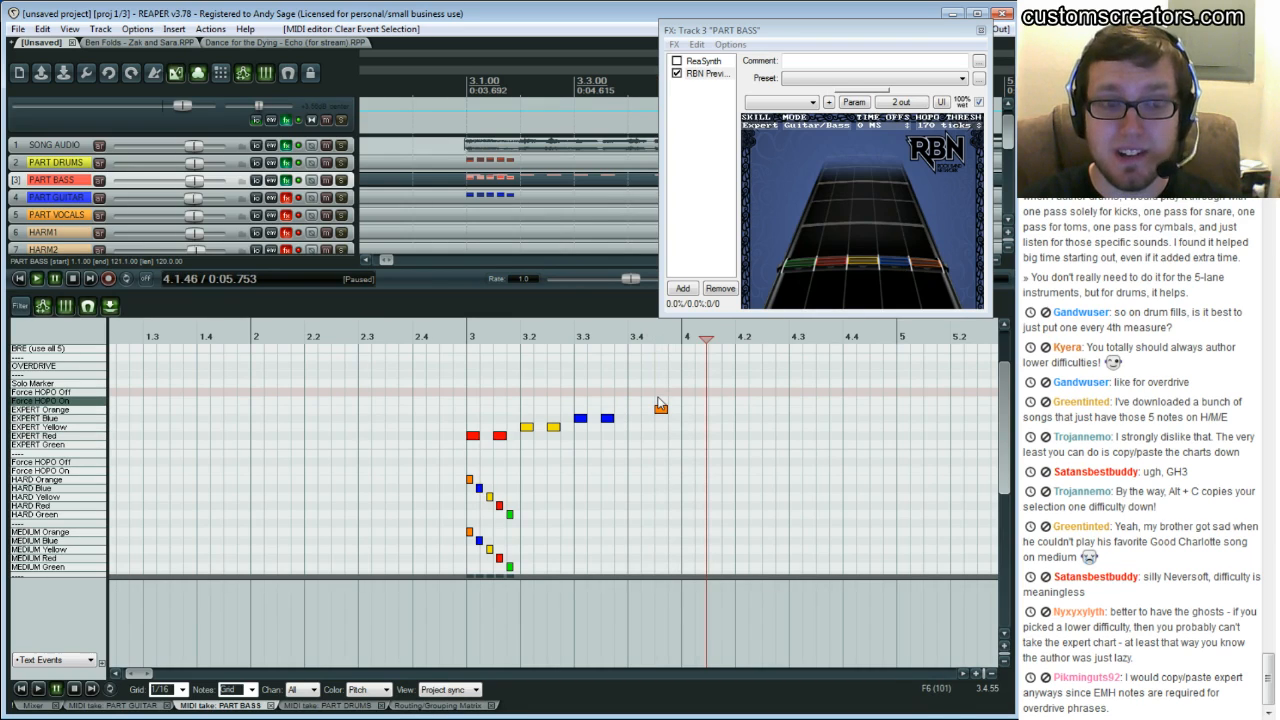
{"action": "left_click", "coordinate": [660, 405]}
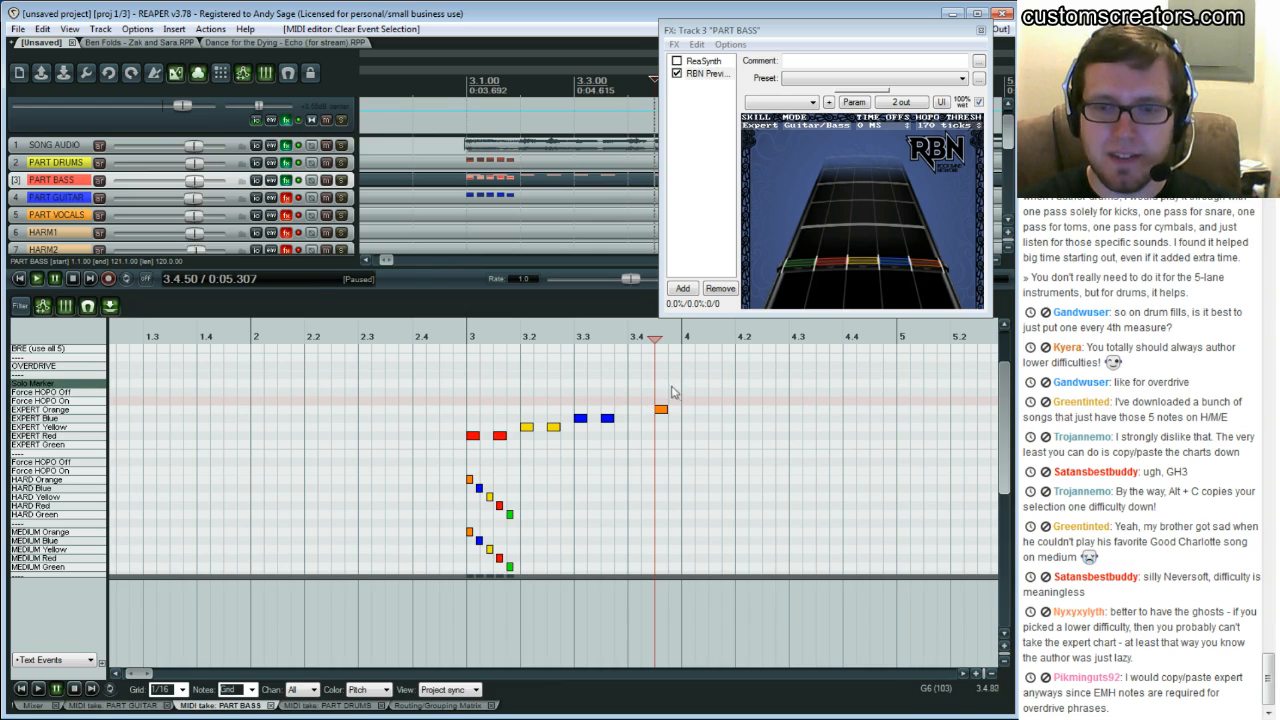
{"action": "key", "text": "space"}
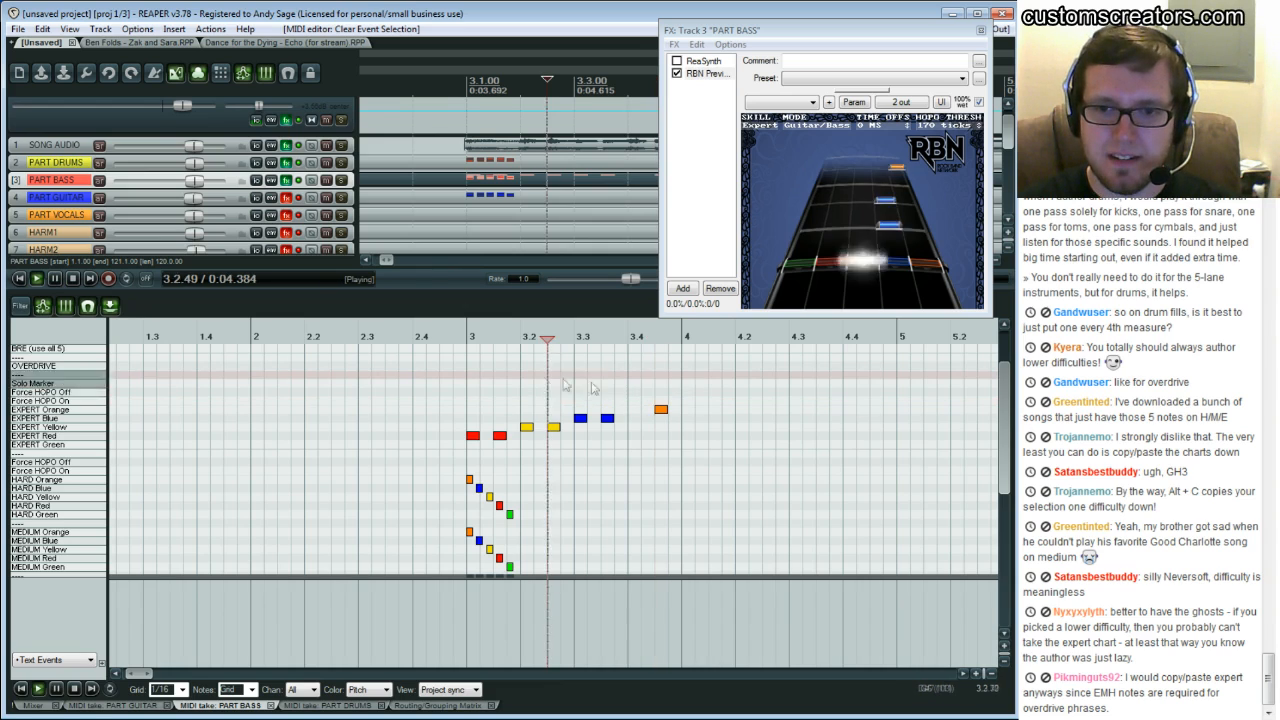
{"action": "key", "text": "space"}
{"action": "left_click", "coordinate": [712, 420]}
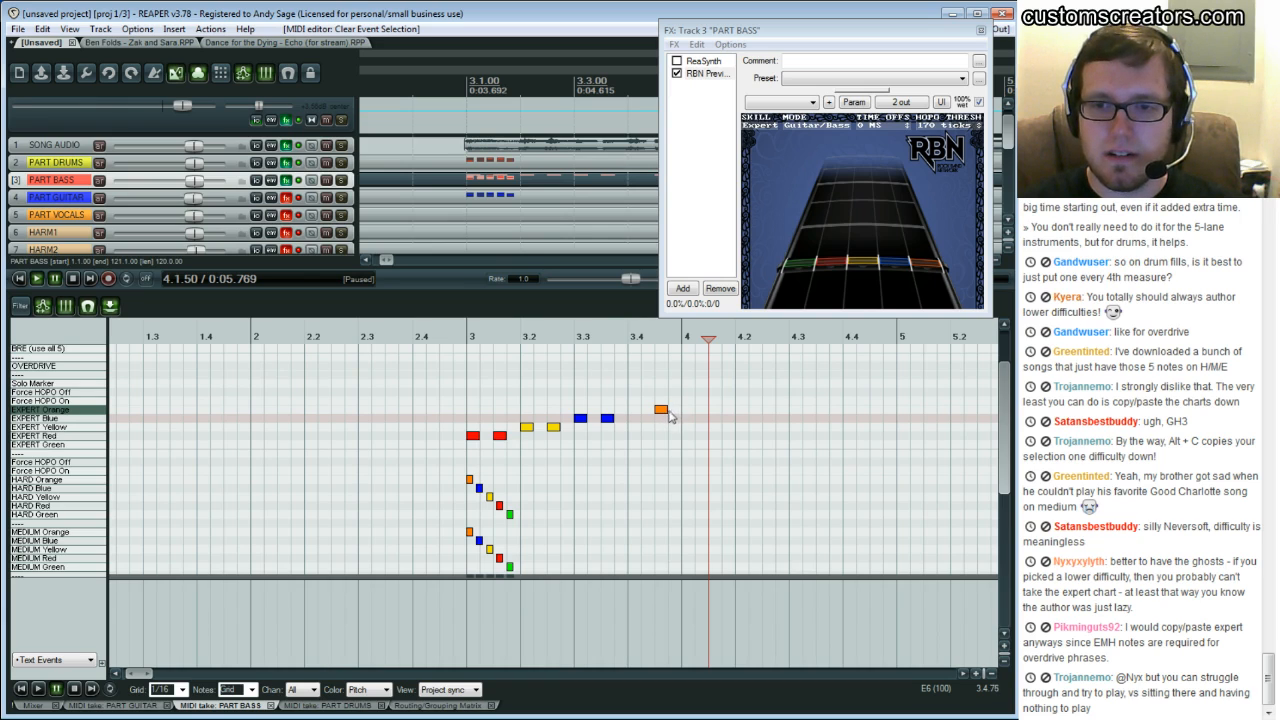
{"action": "left_click_drag", "start_coordinate": [669, 413], "coordinate": [695, 413]}
{"action": "key", "text": "space"}
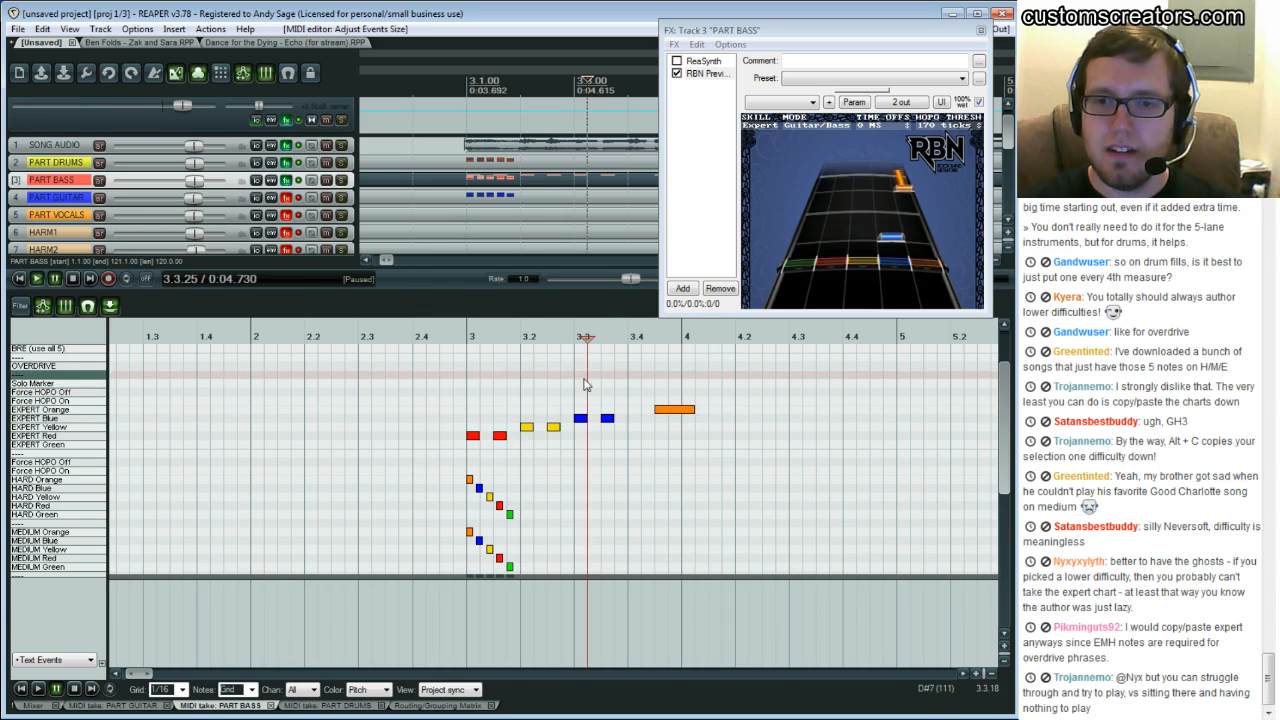
{"action": "key", "text": "ctrl+space"}
Play back the new Expert bass phrase from beat 3 to check it against the audio
{"action": "left_click", "coordinate": [702, 408]}
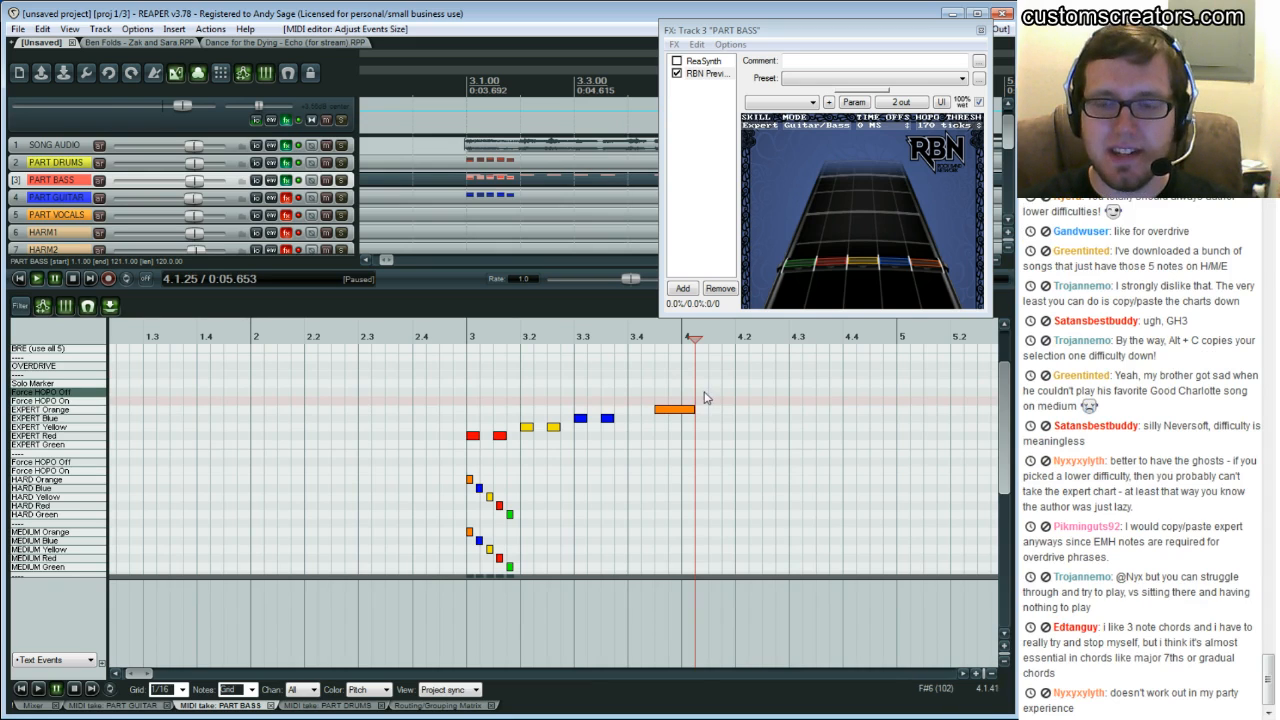
{"action": "left_click", "coordinate": [708, 398]}
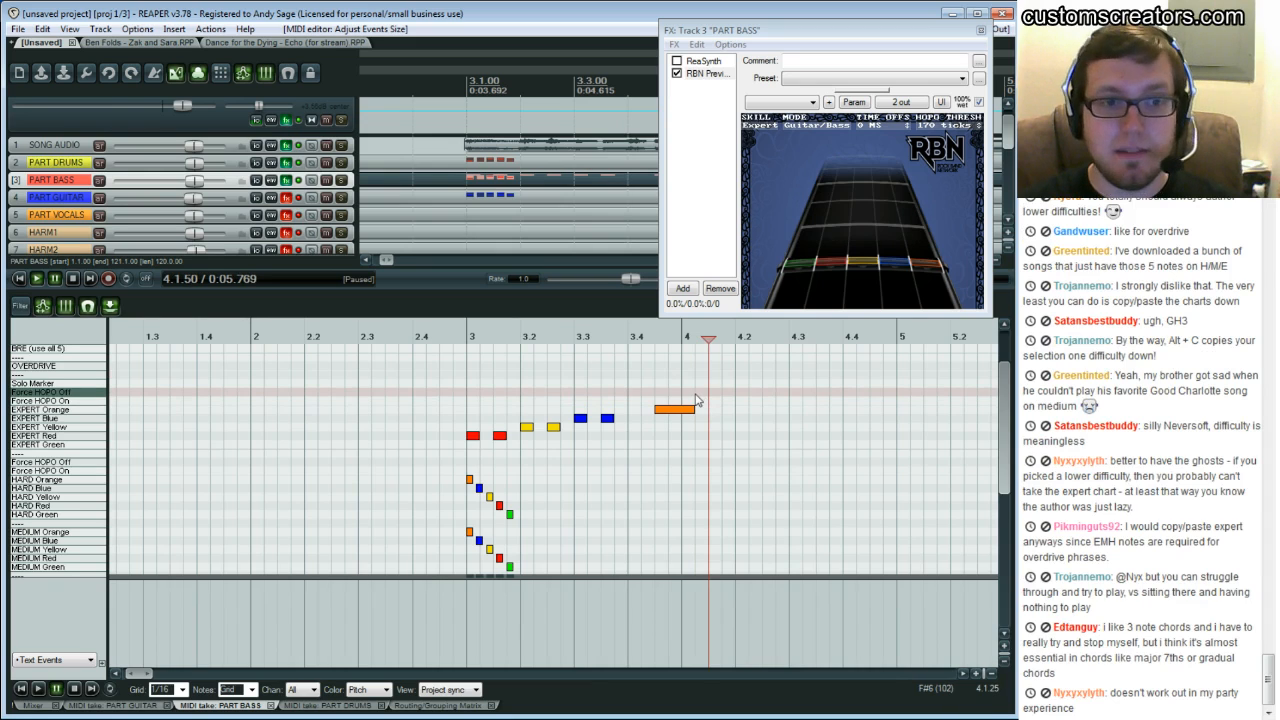
{"action": "left_click", "coordinate": [574, 368]}
{"action": "key", "text": "space"}
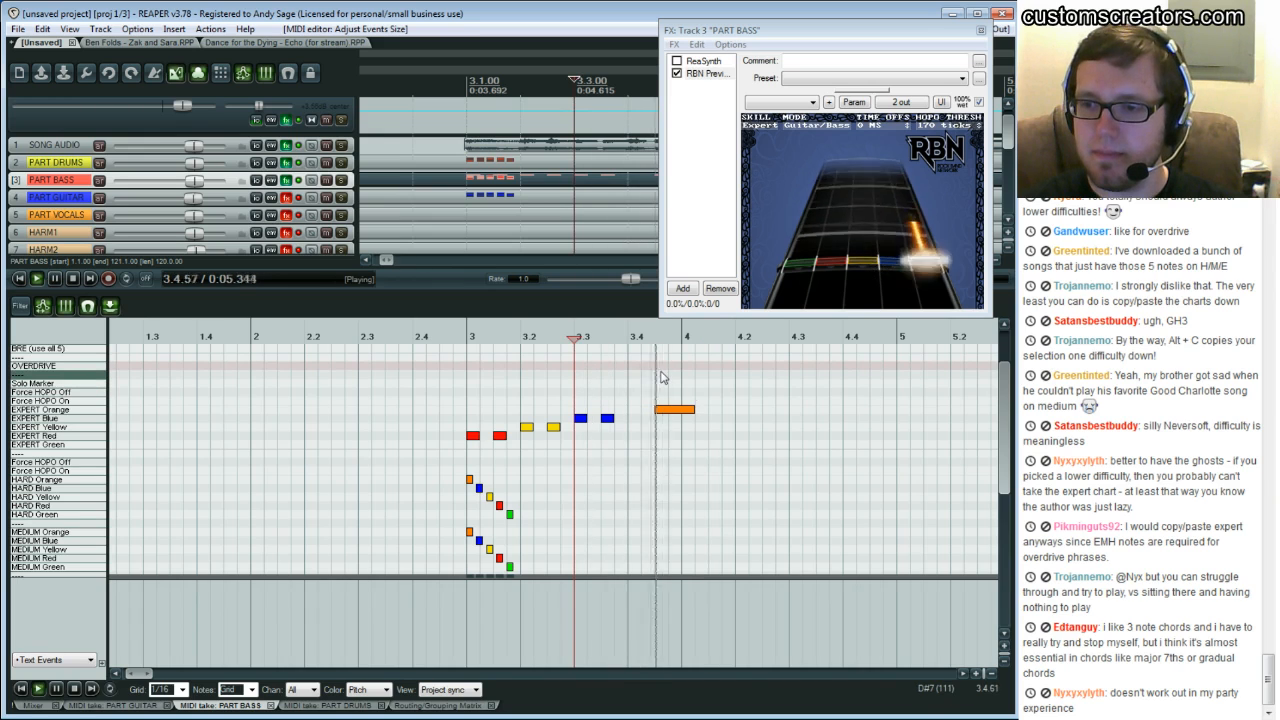
{"action": "left_click", "coordinate": [708, 412]}
{"action": "key", "text": "ctrl+space"}
{"action": "left_click", "coordinate": [472, 384]}
{"action": "key", "text": "space"}
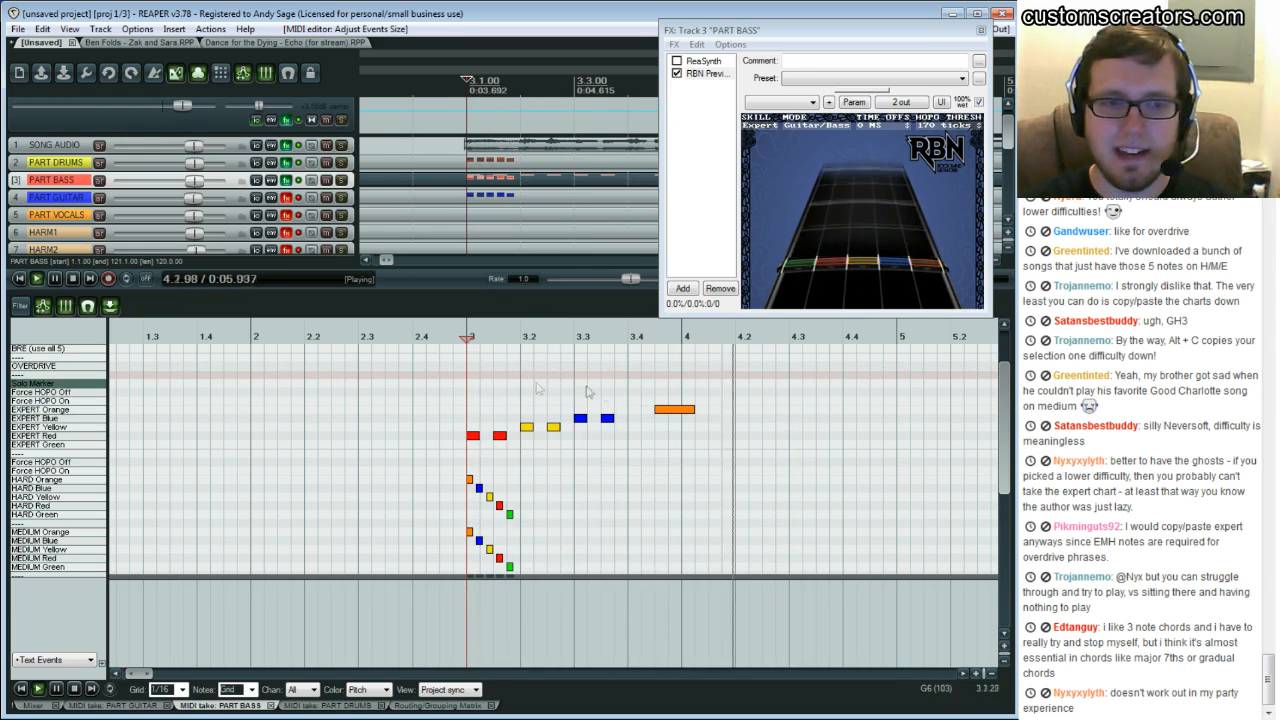
{"action": "key", "text": "ctrl+space"}
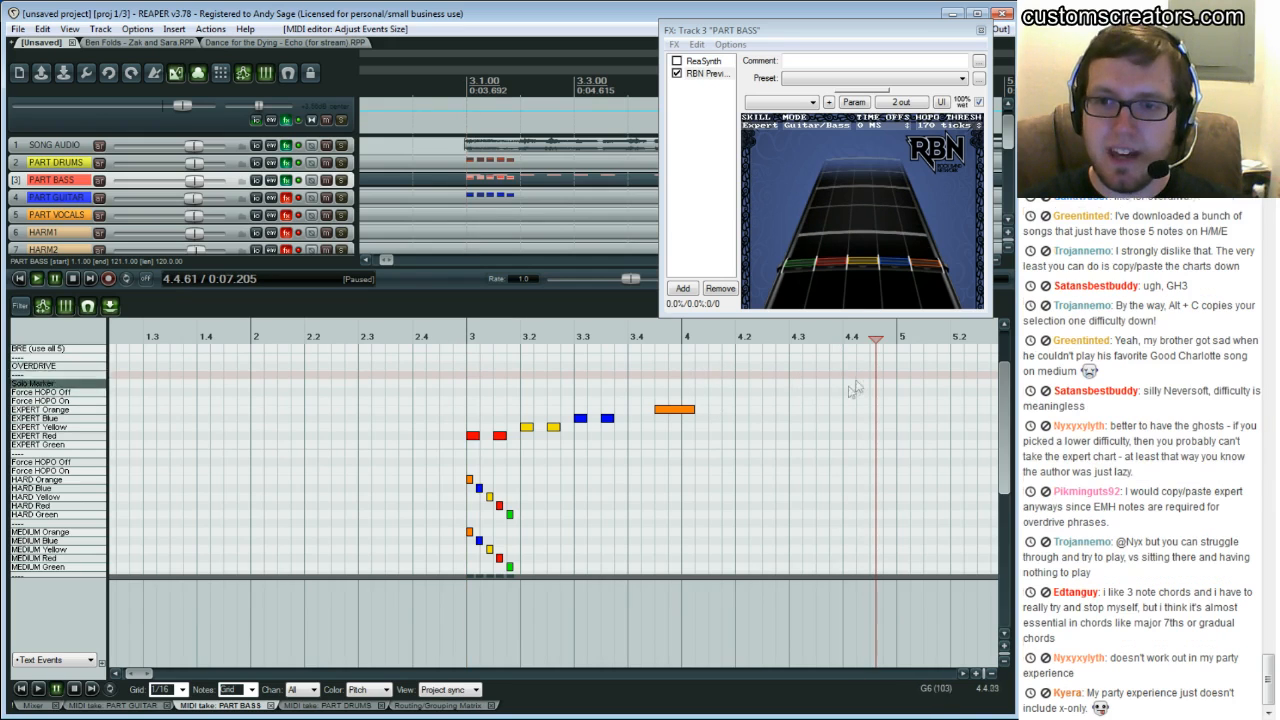
Replay the section around the end of the orange sustain repeatedly to check its length
{"action": "left_click", "coordinate": [656, 380]}
{"action": "key", "text": "space"}
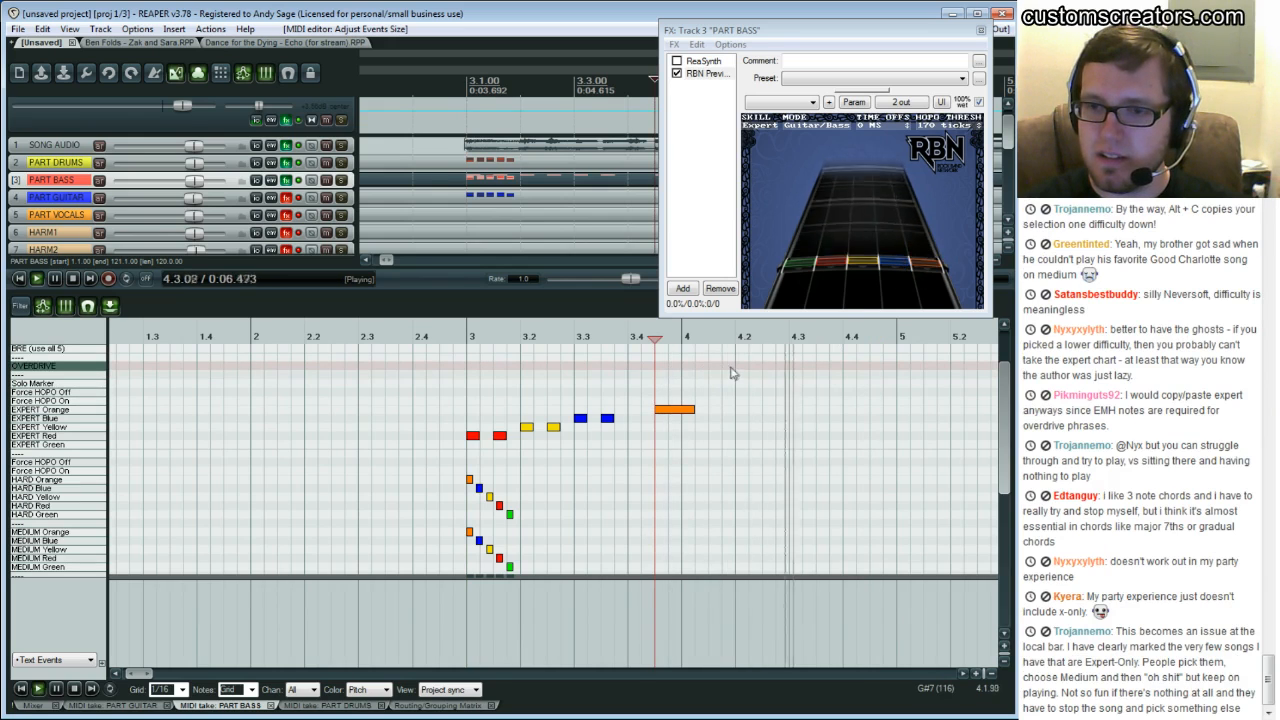
{"action": "key", "text": "space"}
{"action": "left_click", "coordinate": [709, 390]}
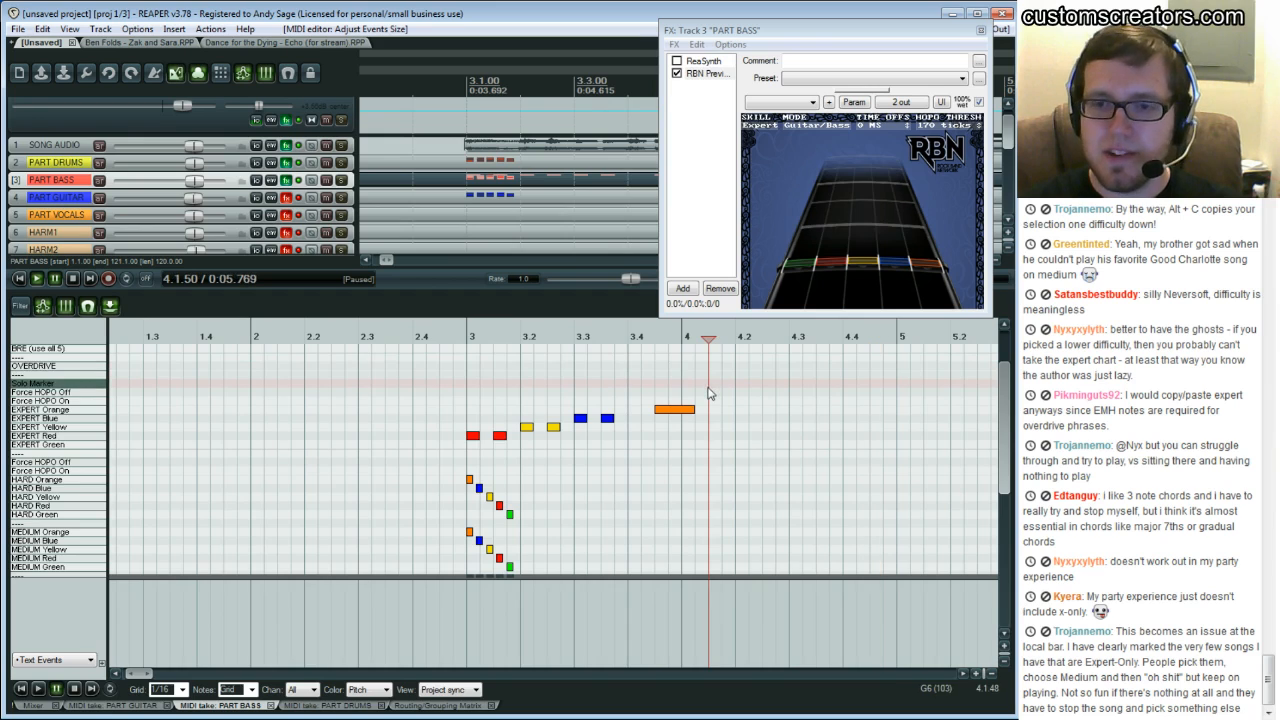
{"action": "key", "text": "space"}
{"action": "key", "text": "space"}
{"action": "left_click", "coordinate": [709, 391]}
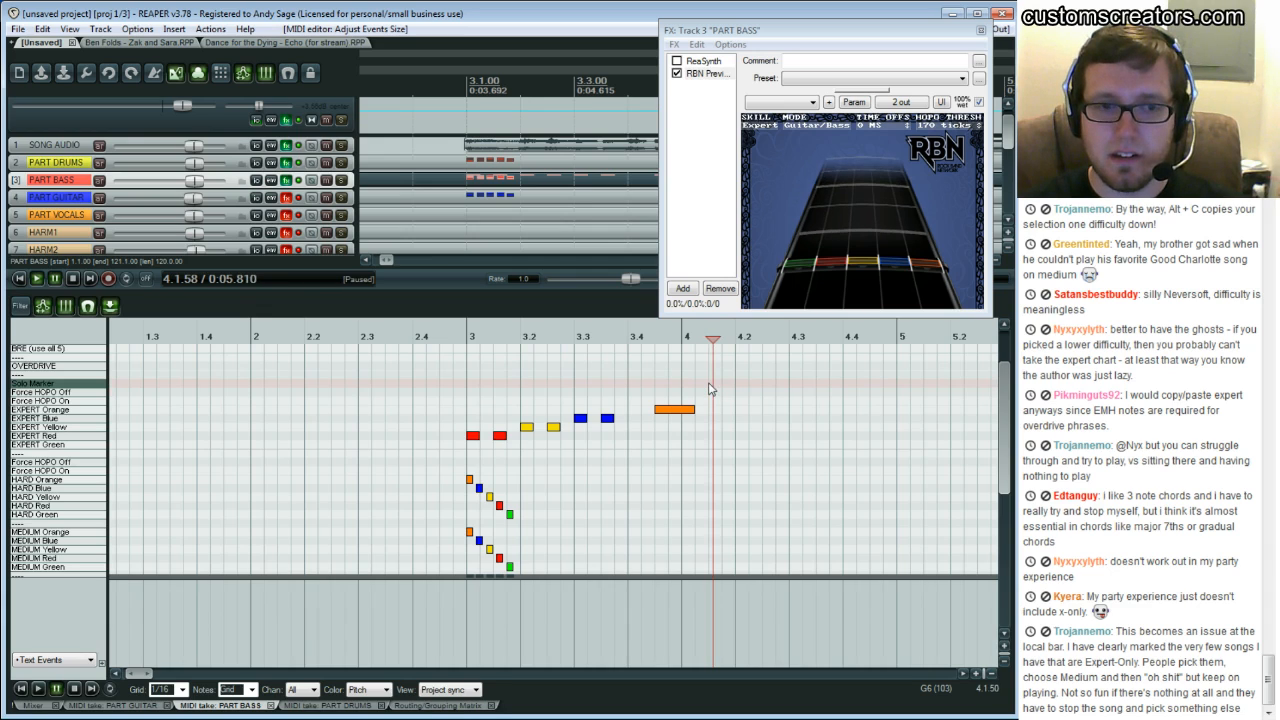
{"action": "key", "text": "space"}
{"action": "key", "text": "space"}
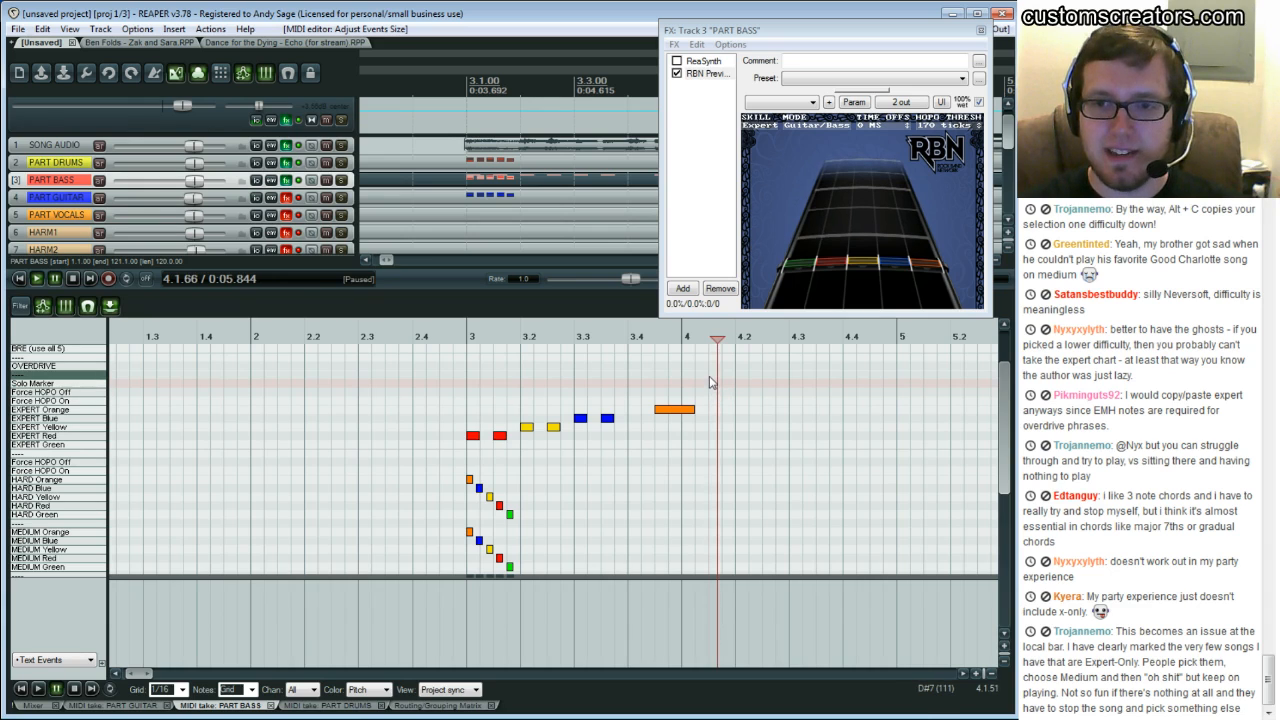
{"action": "left_click", "coordinate": [709, 381]}
{"action": "left_click", "coordinate": [709, 381]}
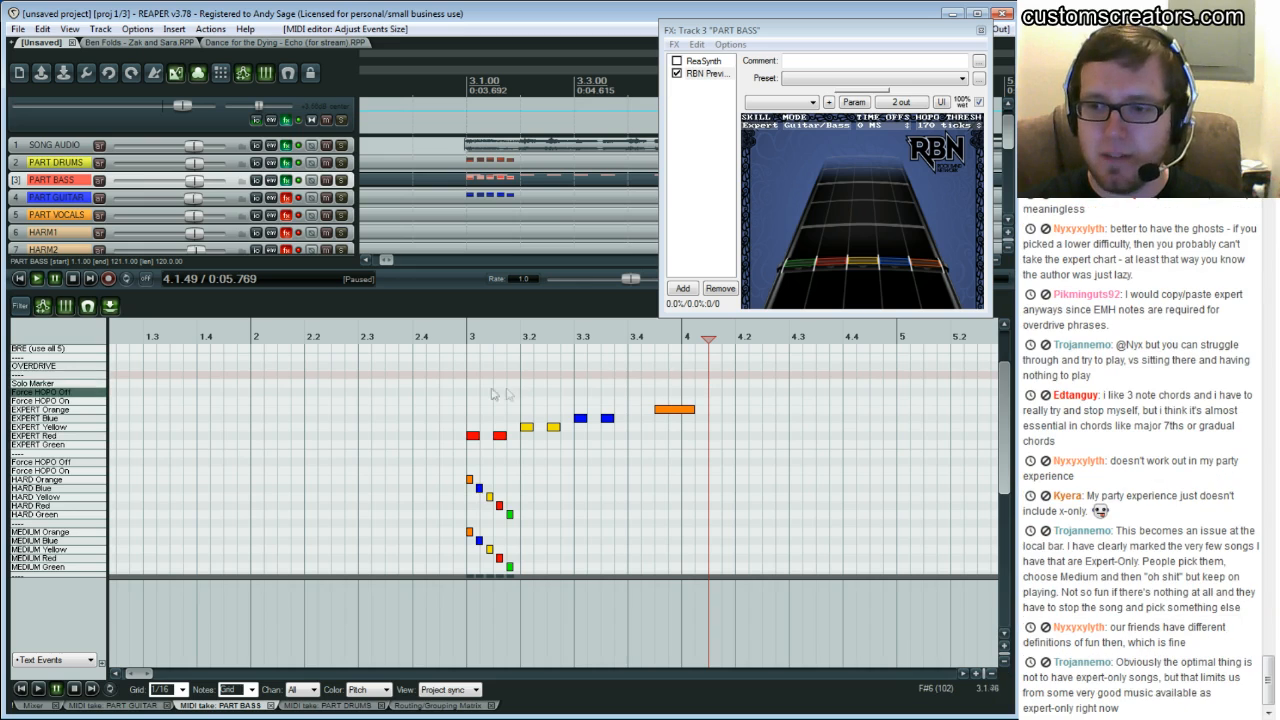
Play the Expert bass phrase from several points to review it in the RBN Preview
{"action": "left_click", "coordinate": [467, 393]}
{"action": "key", "text": "space"}
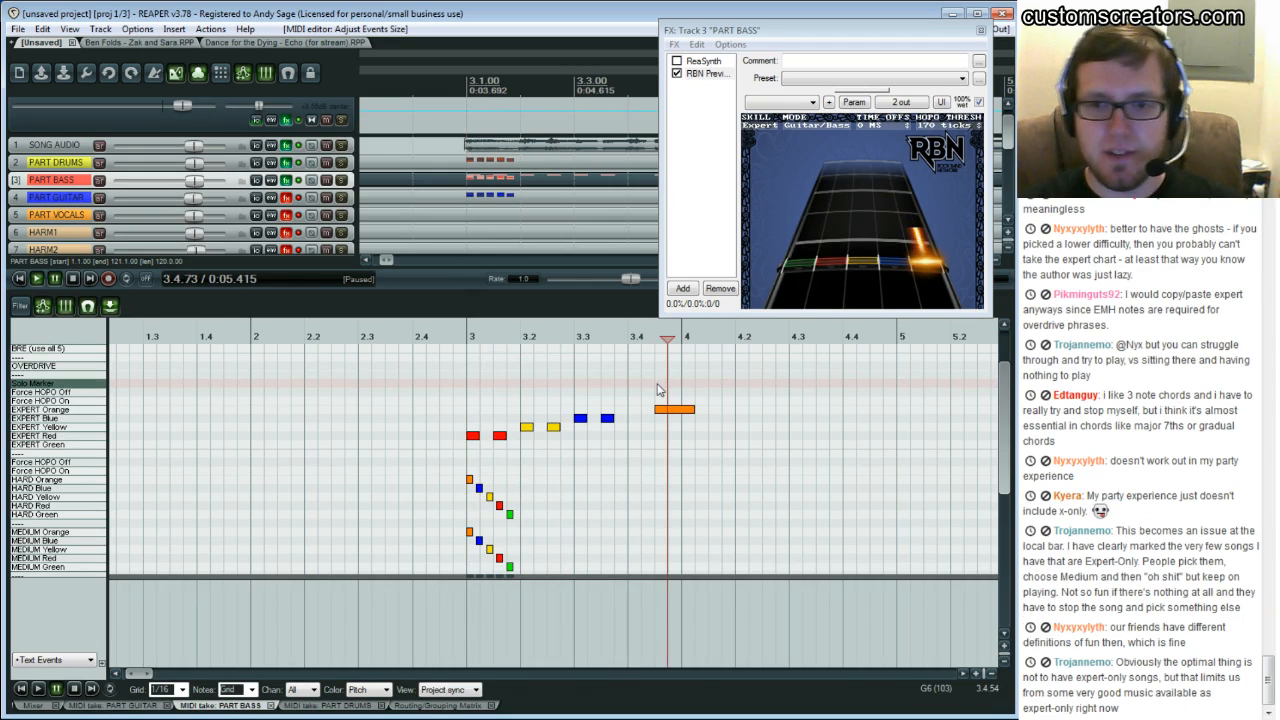
{"action": "left_click", "coordinate": [657, 385]}
{"action": "left_click", "coordinate": [579, 389]}
{"action": "left_click", "coordinate": [523, 391]}
{"action": "key", "text": "space"}
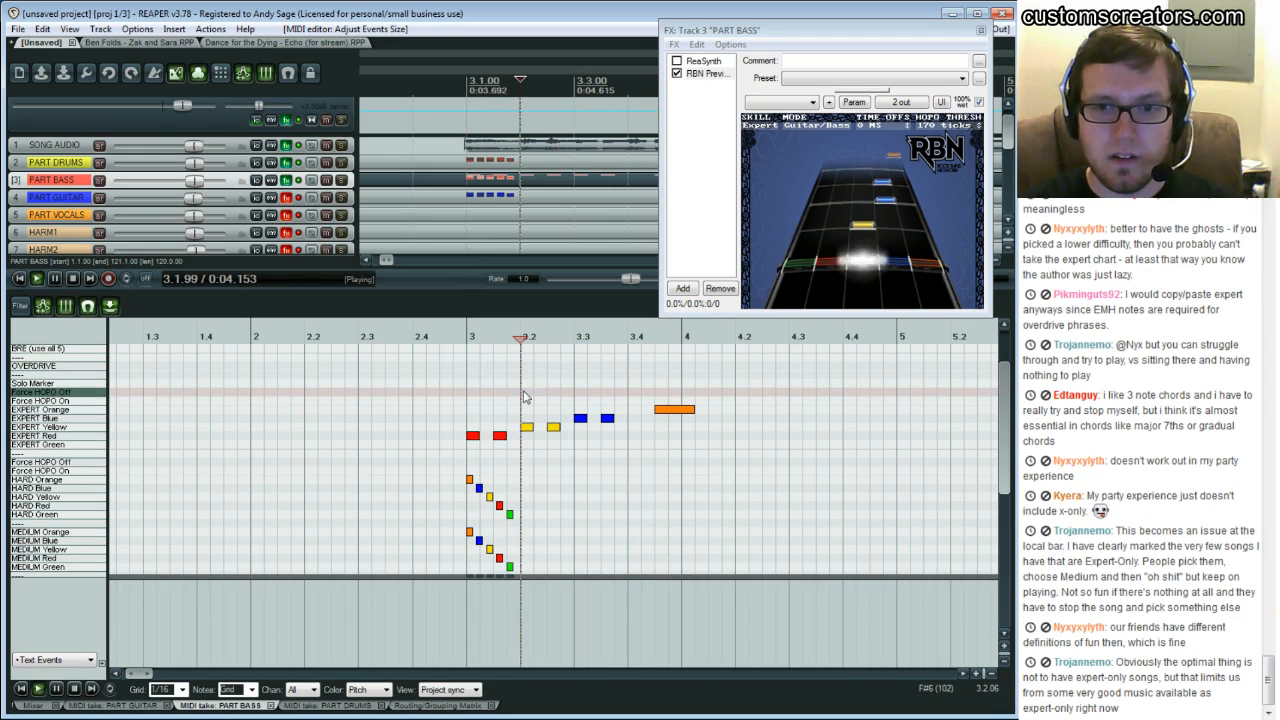
{"action": "key", "text": "space"}
{"action": "left_click", "coordinate": [469, 401]}
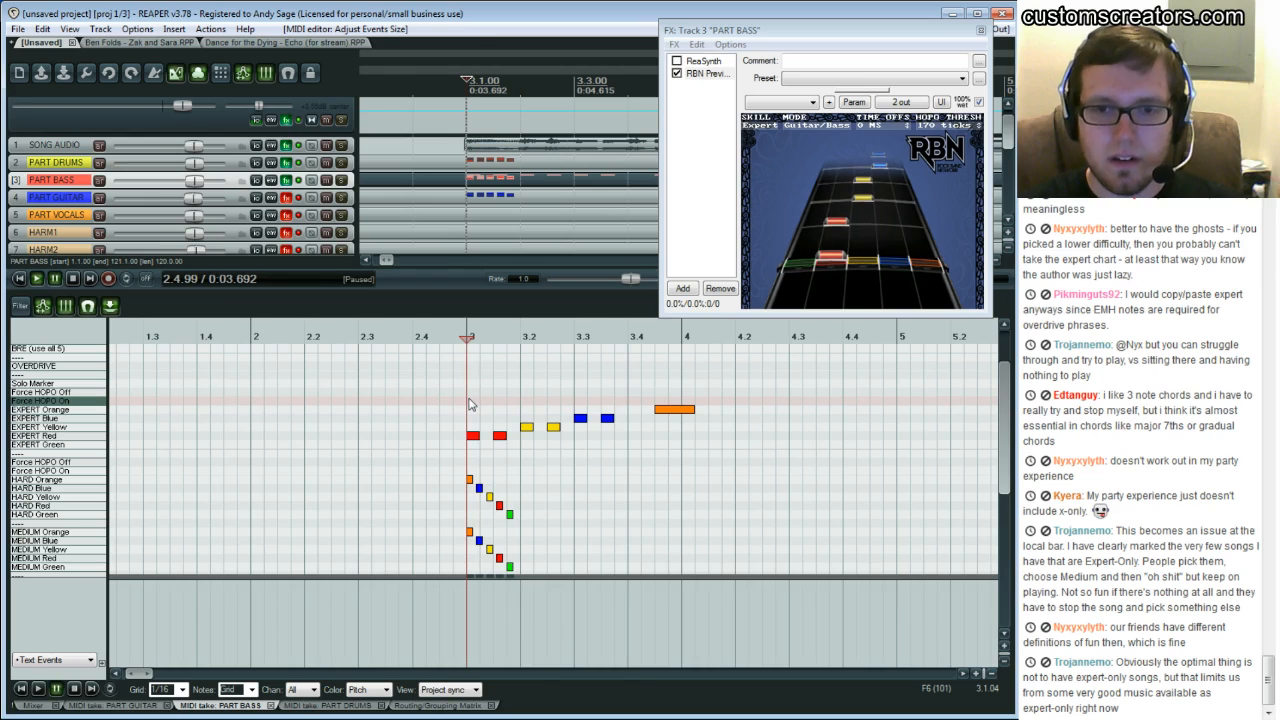
Replay the bass phrase around the end of the orange sustain from several start points to check its timing against the audio
{"action": "left_click", "coordinate": [575, 395]}
{"action": "key", "text": "space"}
{"action": "key", "text": "space"}
{"action": "left_click", "coordinate": [654, 388]}
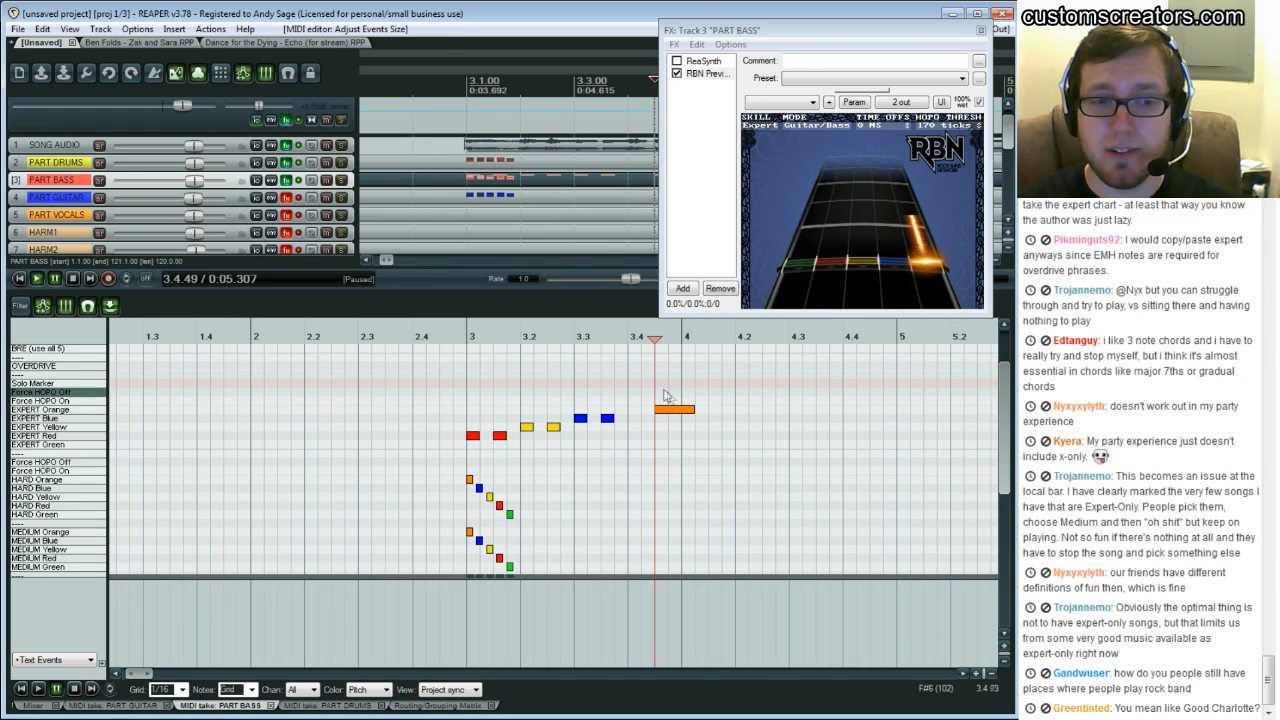
{"action": "left_click", "coordinate": [465, 387]}
{"action": "key", "text": "space"}
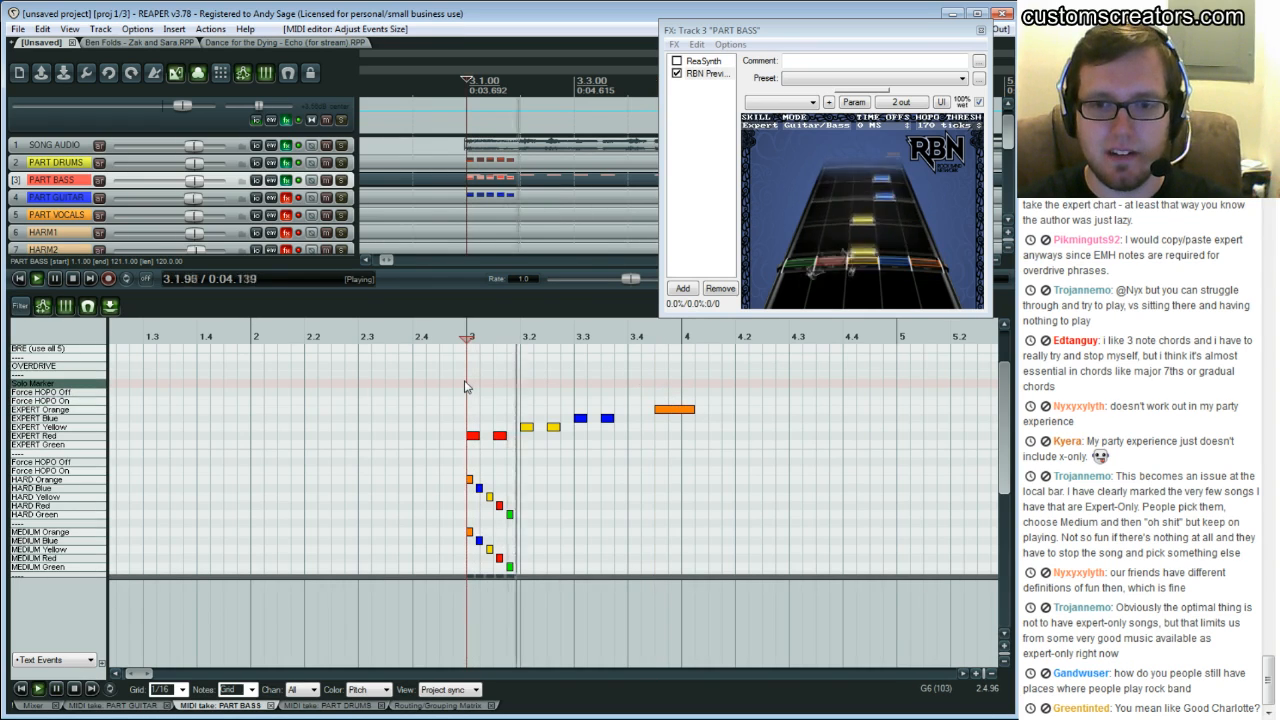
{"action": "key", "text": "space"}
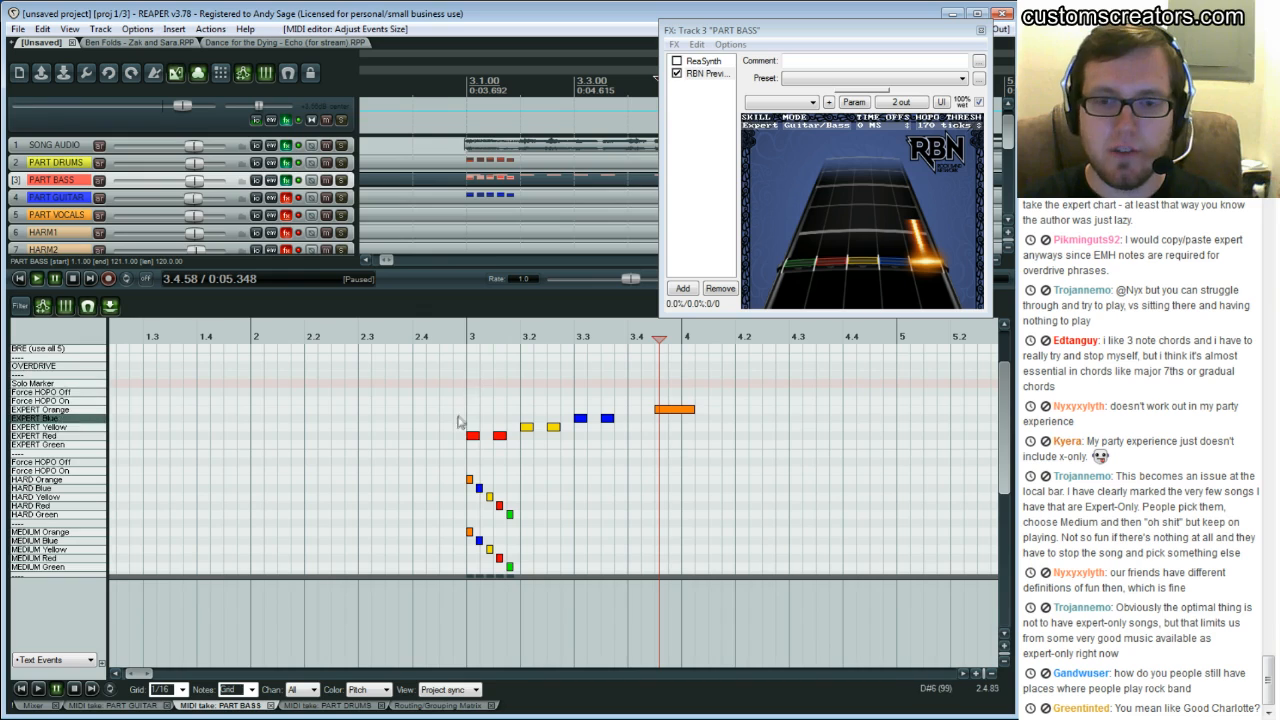
{"action": "left_click", "coordinate": [508, 430]}
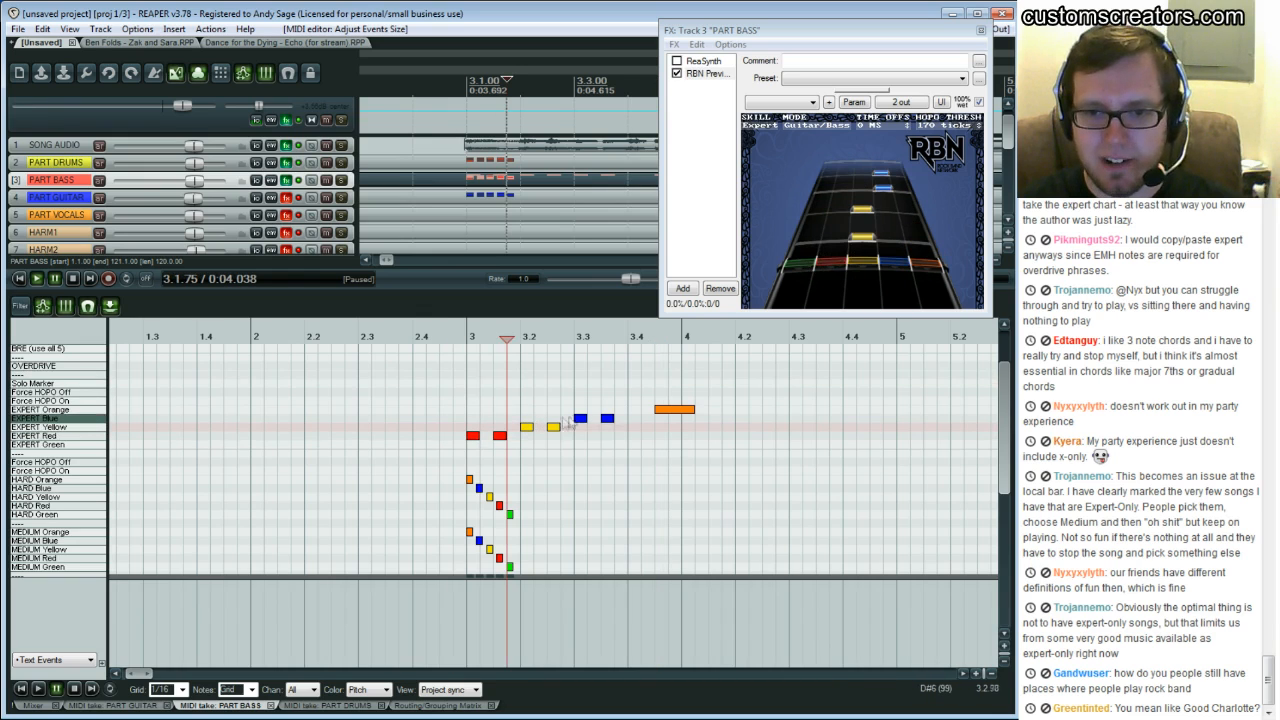
{"action": "left_click", "coordinate": [655, 396]}
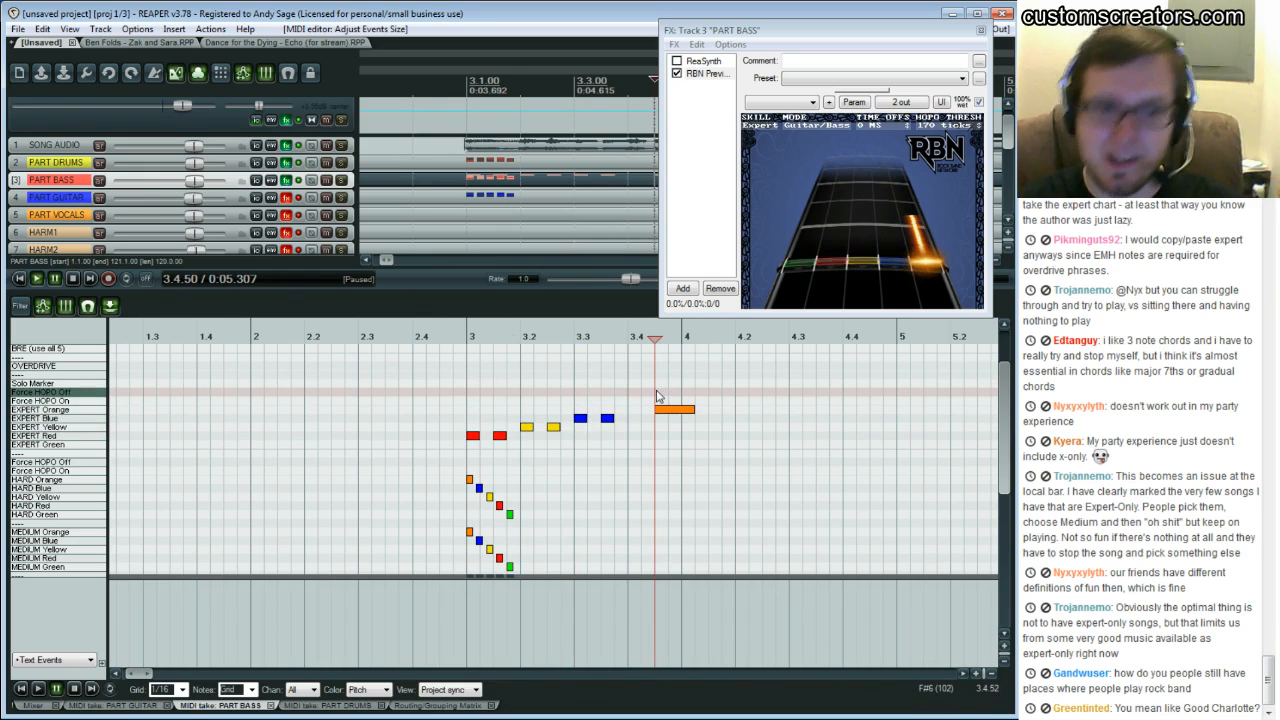
{"action": "key", "text": "space"}
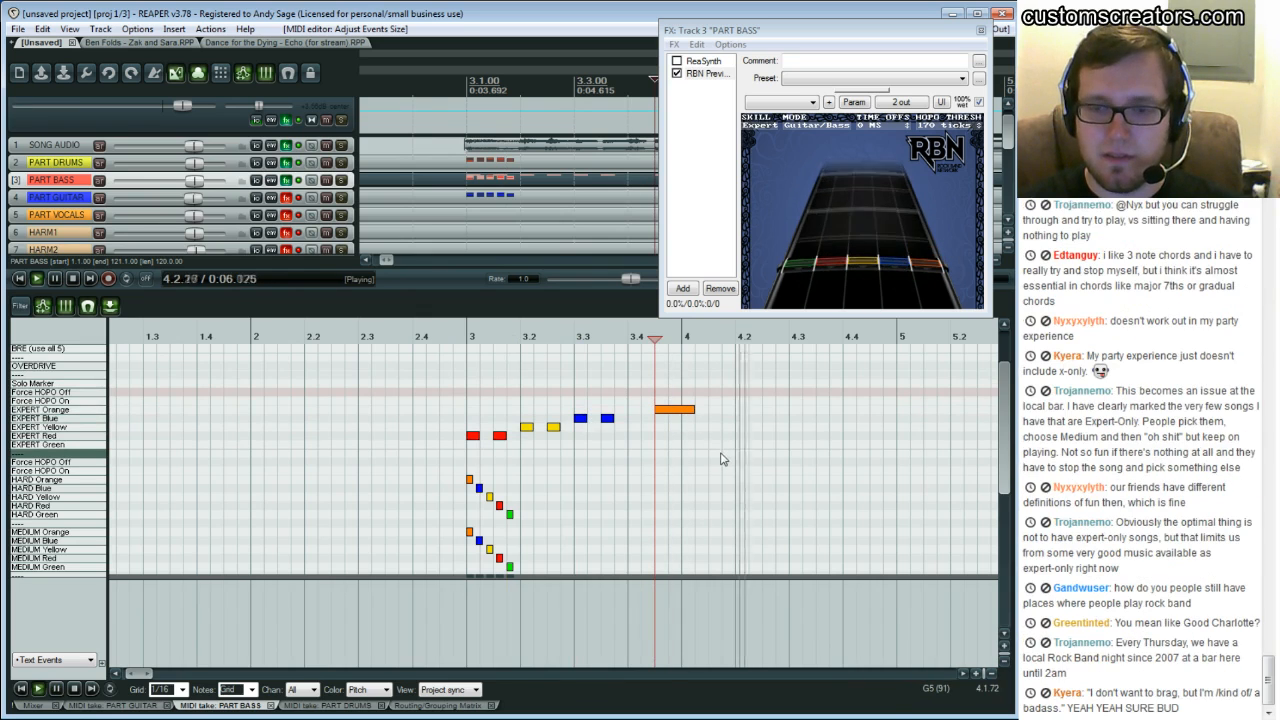
{"action": "key", "text": "space"}
{"action": "left_click", "coordinate": [716, 428]}
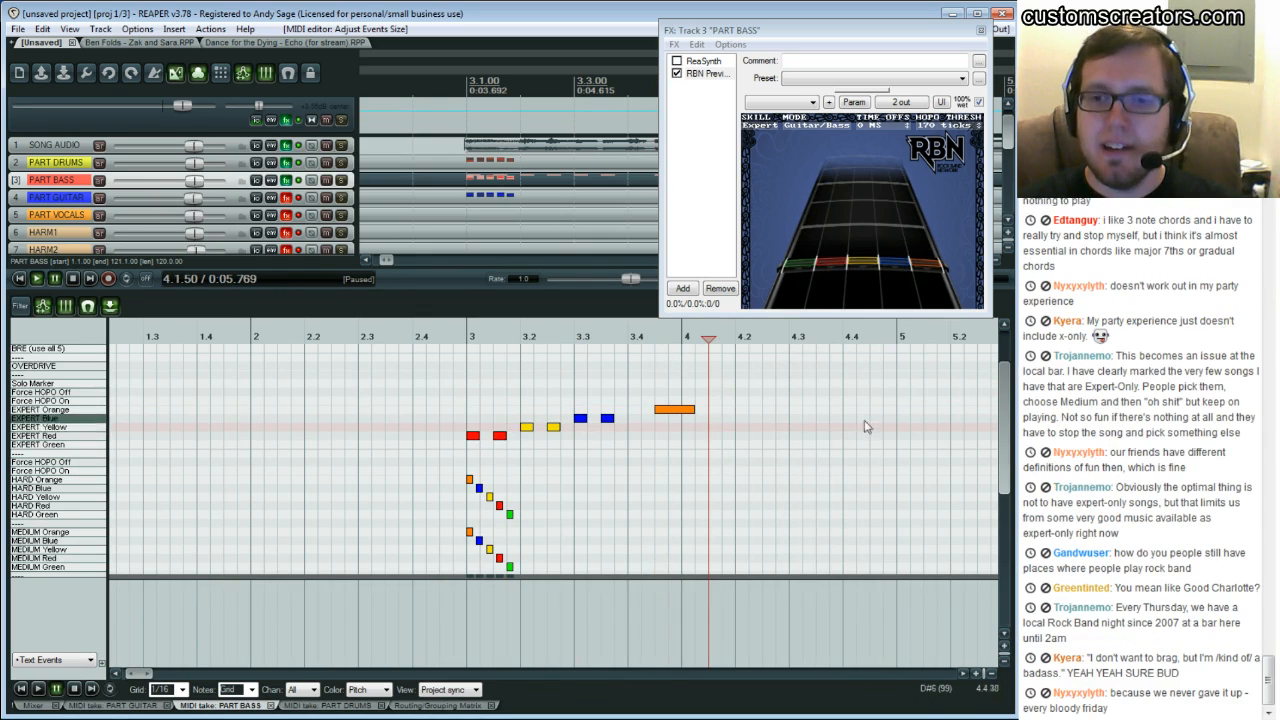
{"action": "key", "text": "space"}
{"action": "key", "text": "space"}
{"action": "left_click", "coordinate": [710, 408]}
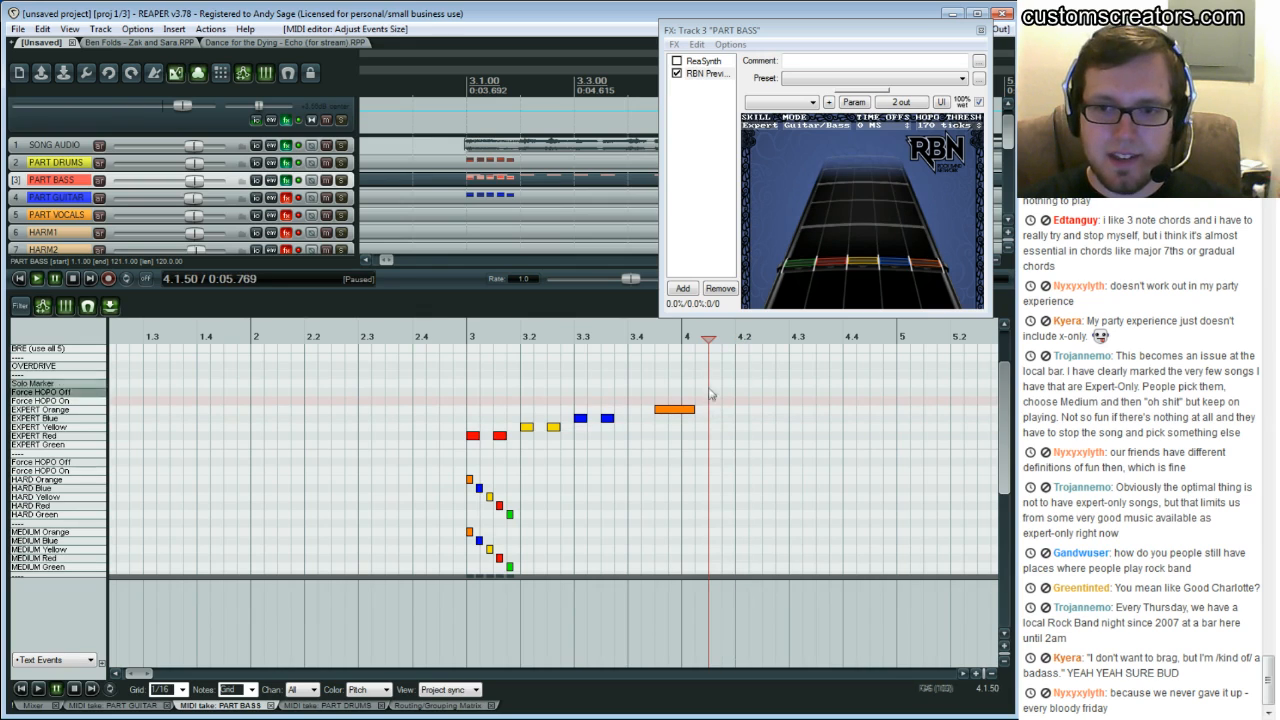
{"action": "key", "text": "space"}
{"action": "key", "text": "space"}
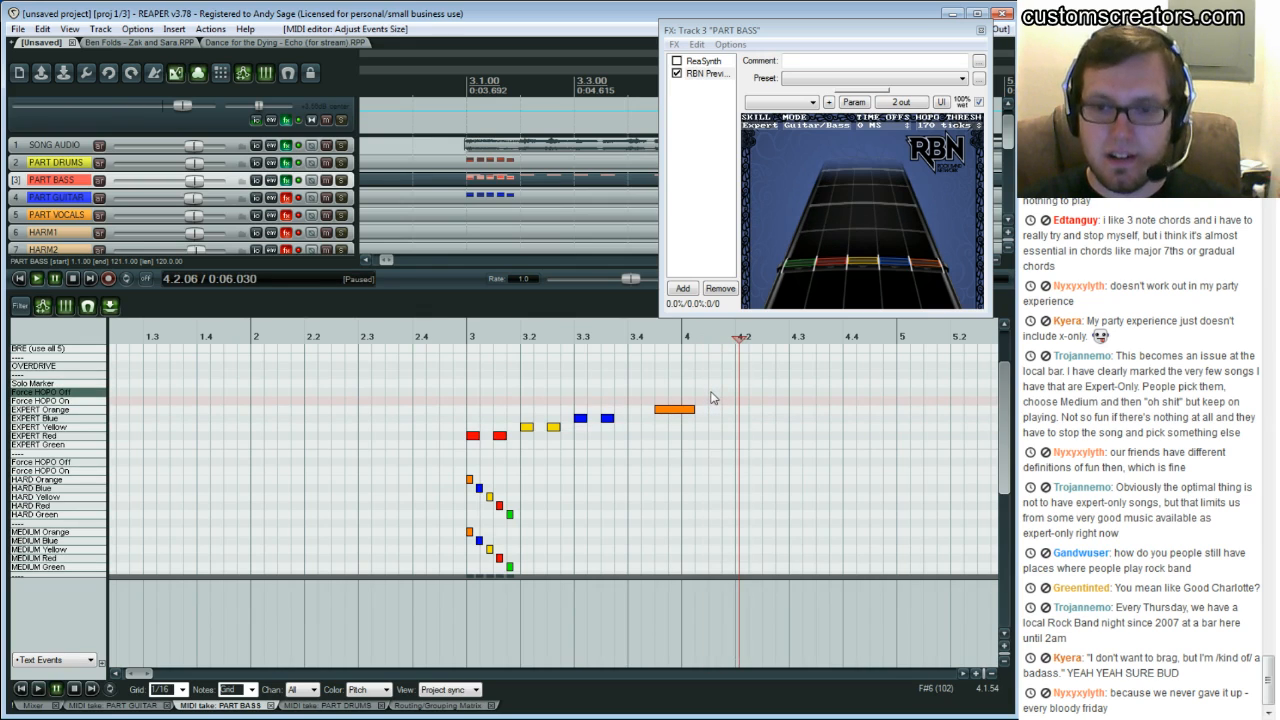
{"action": "key", "text": "space"}
{"action": "key", "text": "space"}
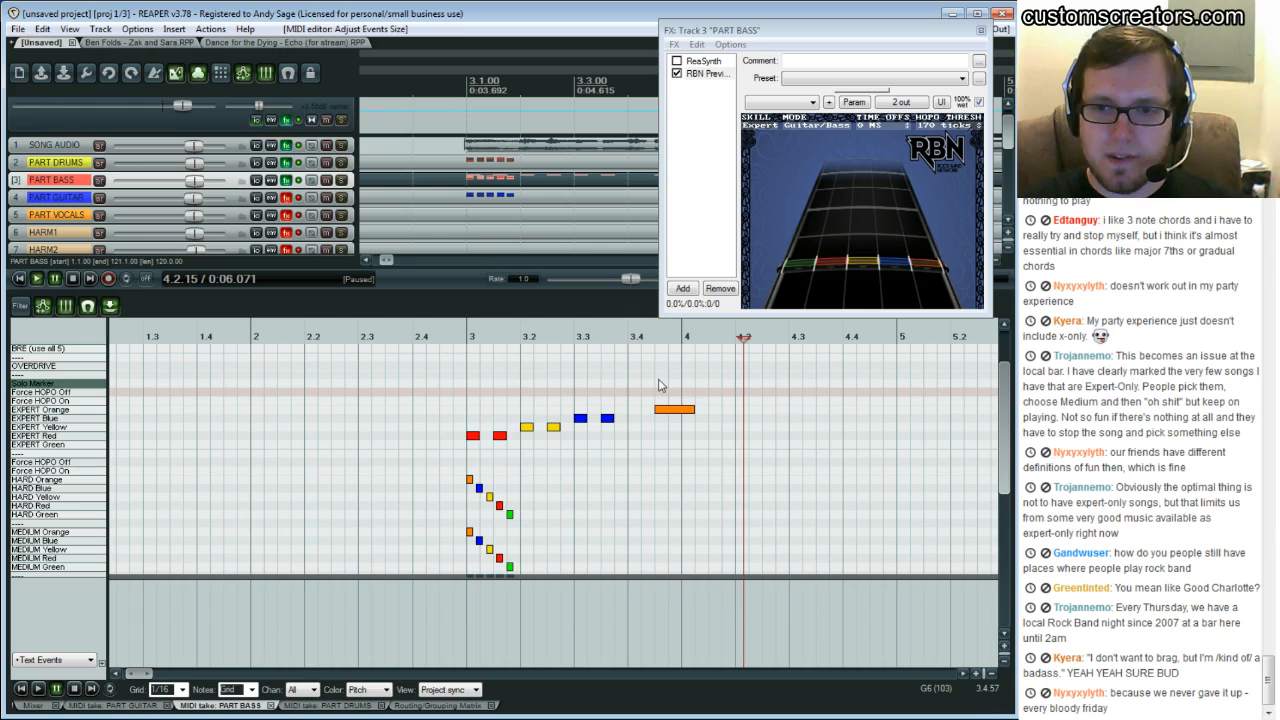
{"action": "left_click", "coordinate": [707, 389]}
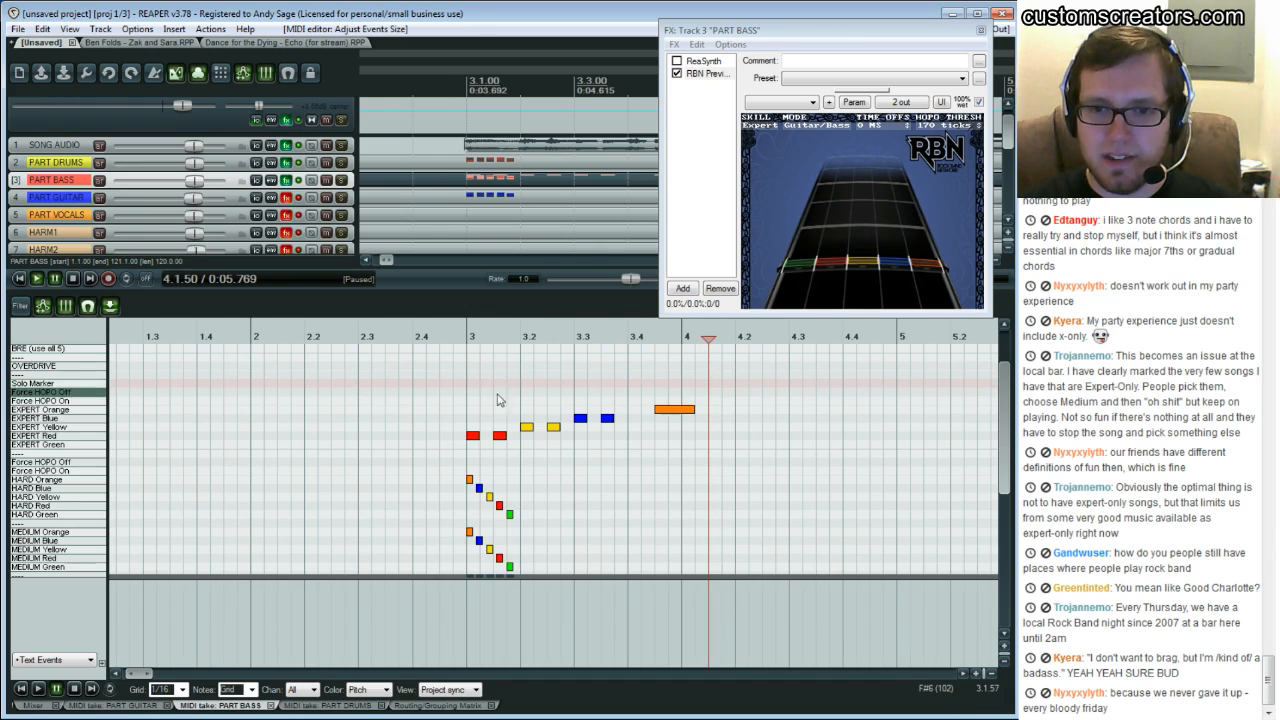
{"action": "left_click", "coordinate": [473, 405]}
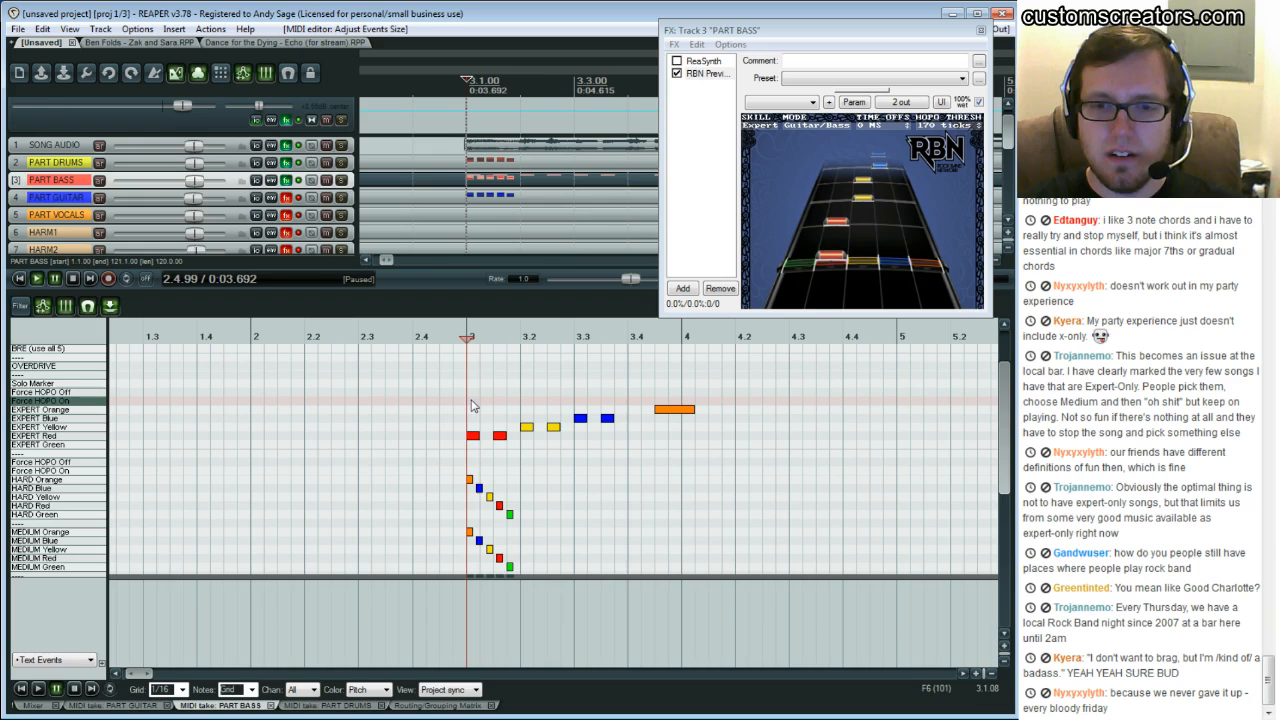
{"action": "left_click", "coordinate": [707, 404]}
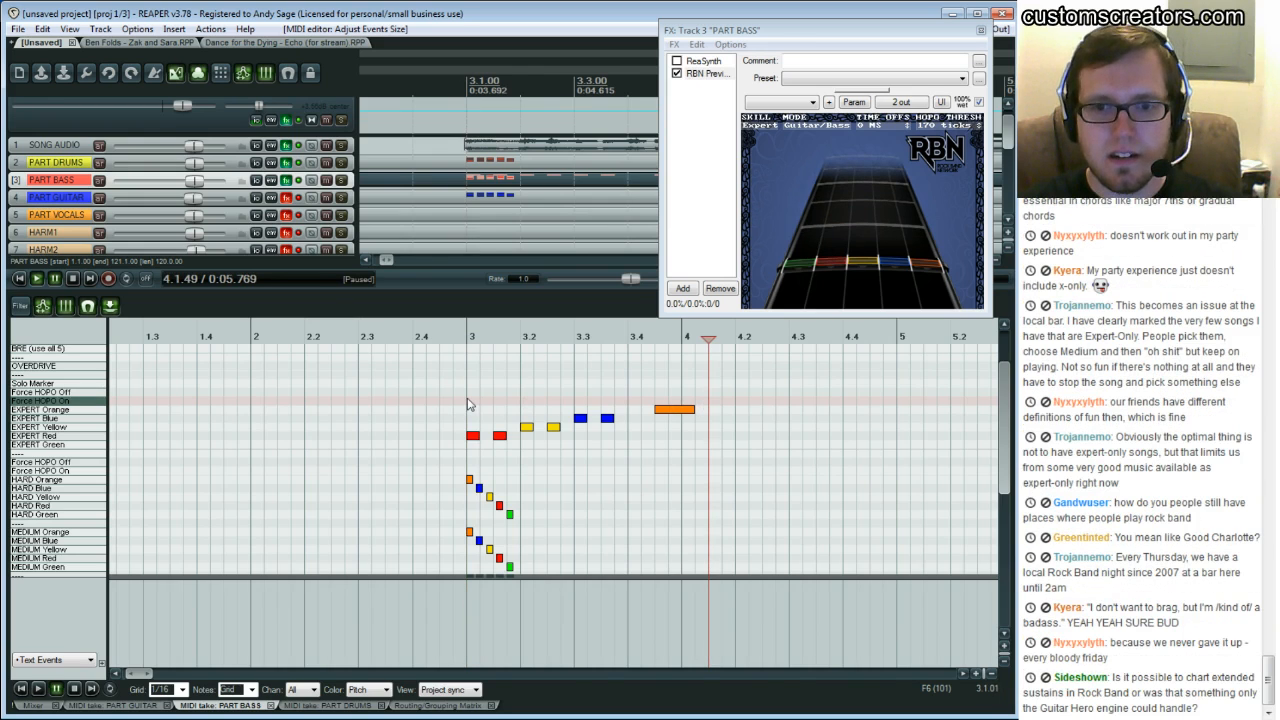
{"action": "left_click", "coordinate": [467, 404]}
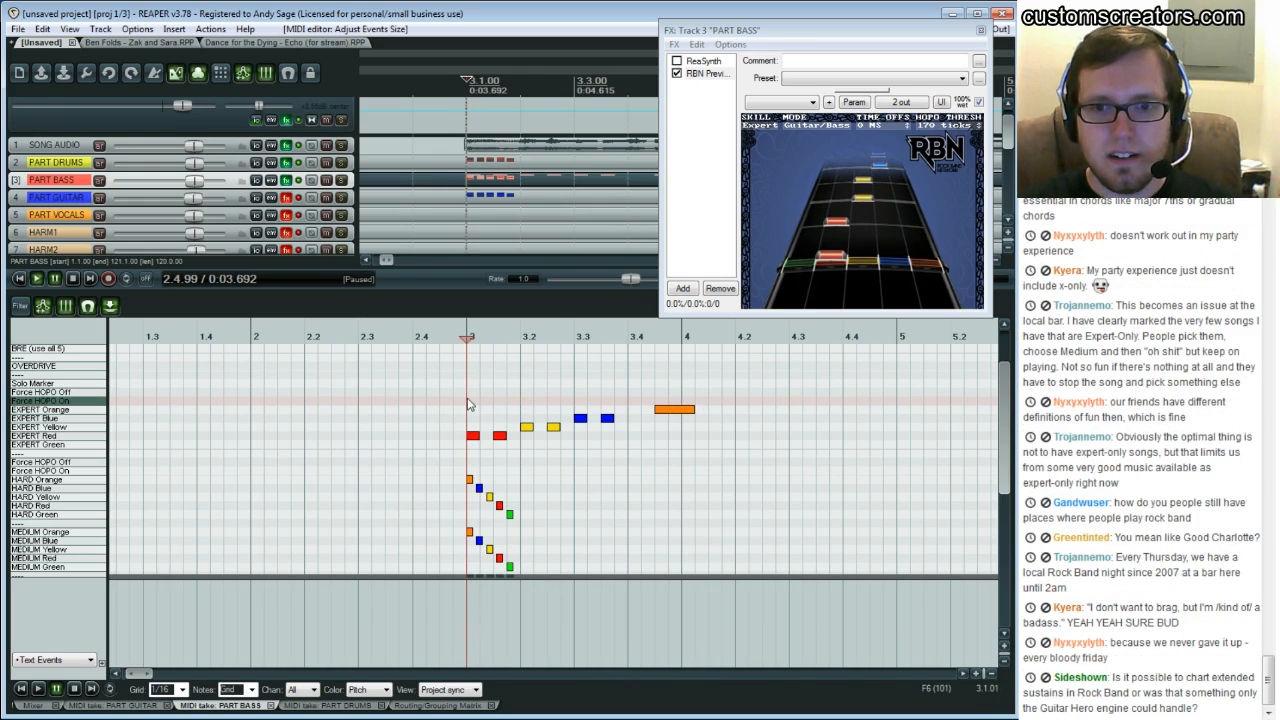
Add an Expert Green note just after the orange sustain, around beat 4.1.50, and play it back
{"action": "double_click", "coordinate": [716, 447]}
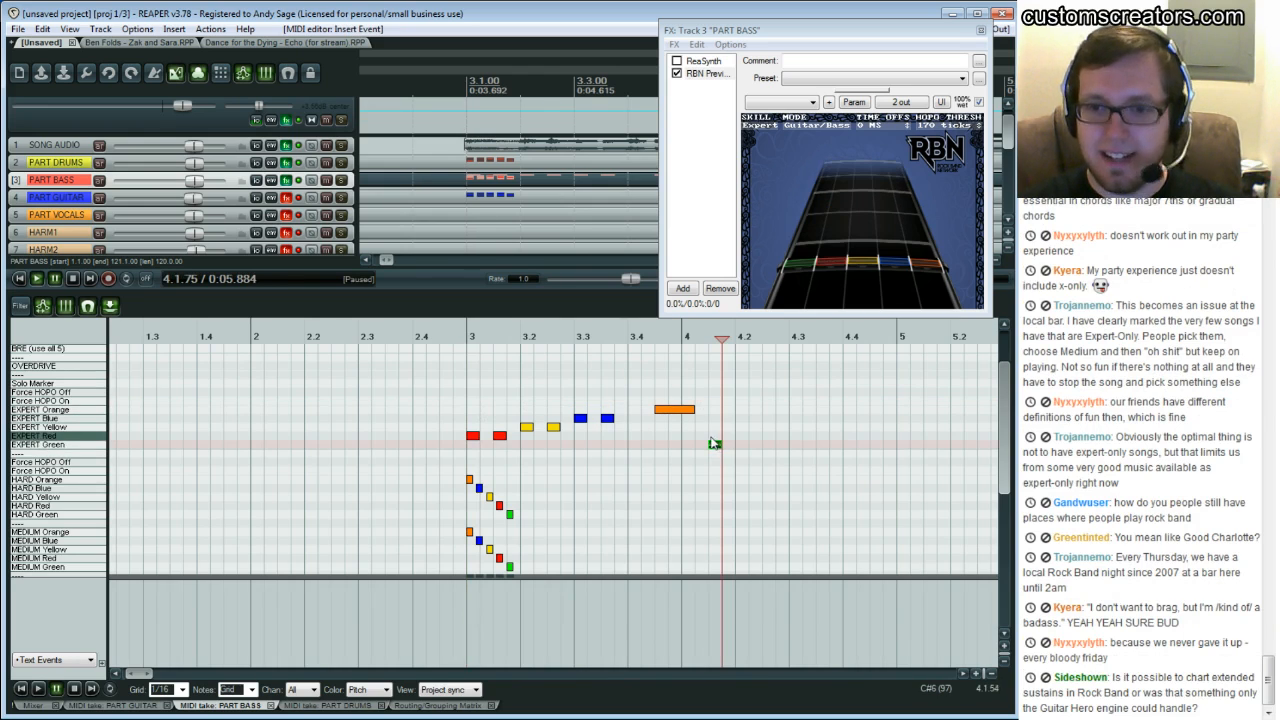
{"action": "left_click", "coordinate": [651, 395]}
{"action": "key", "text": "space"}
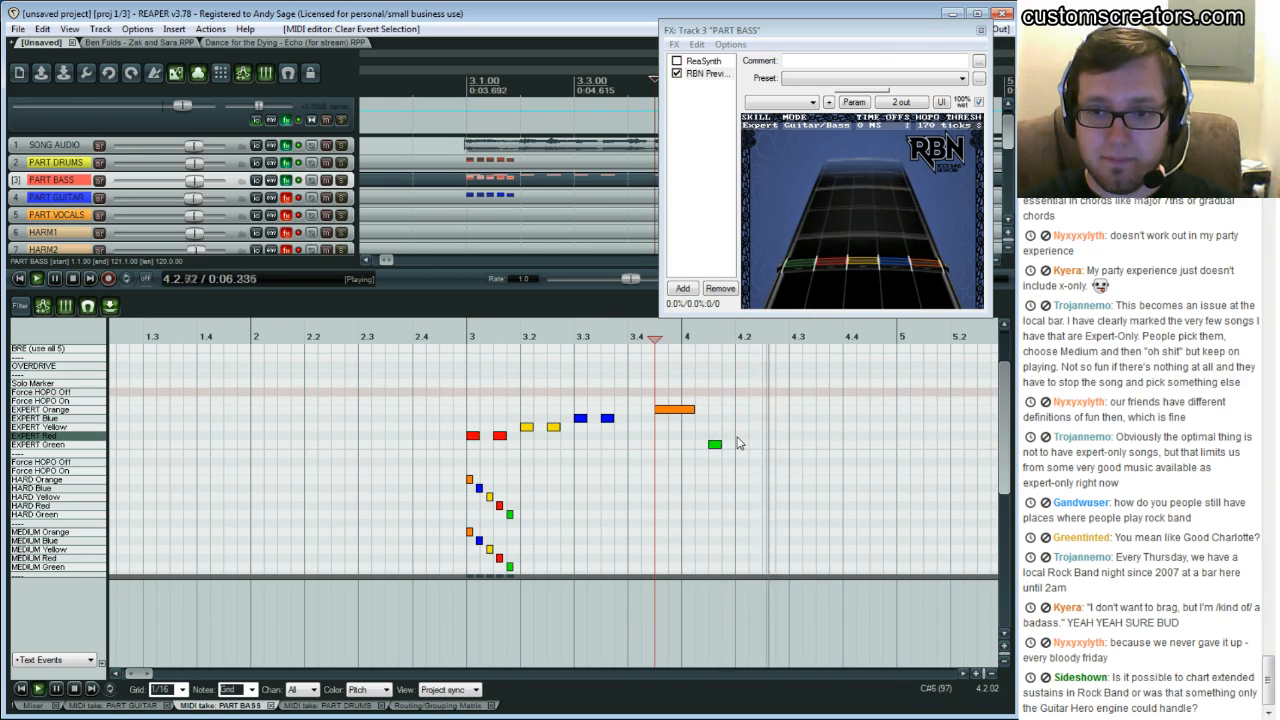
{"action": "key", "text": "ctrl+space"}
{"action": "key", "text": "space"}
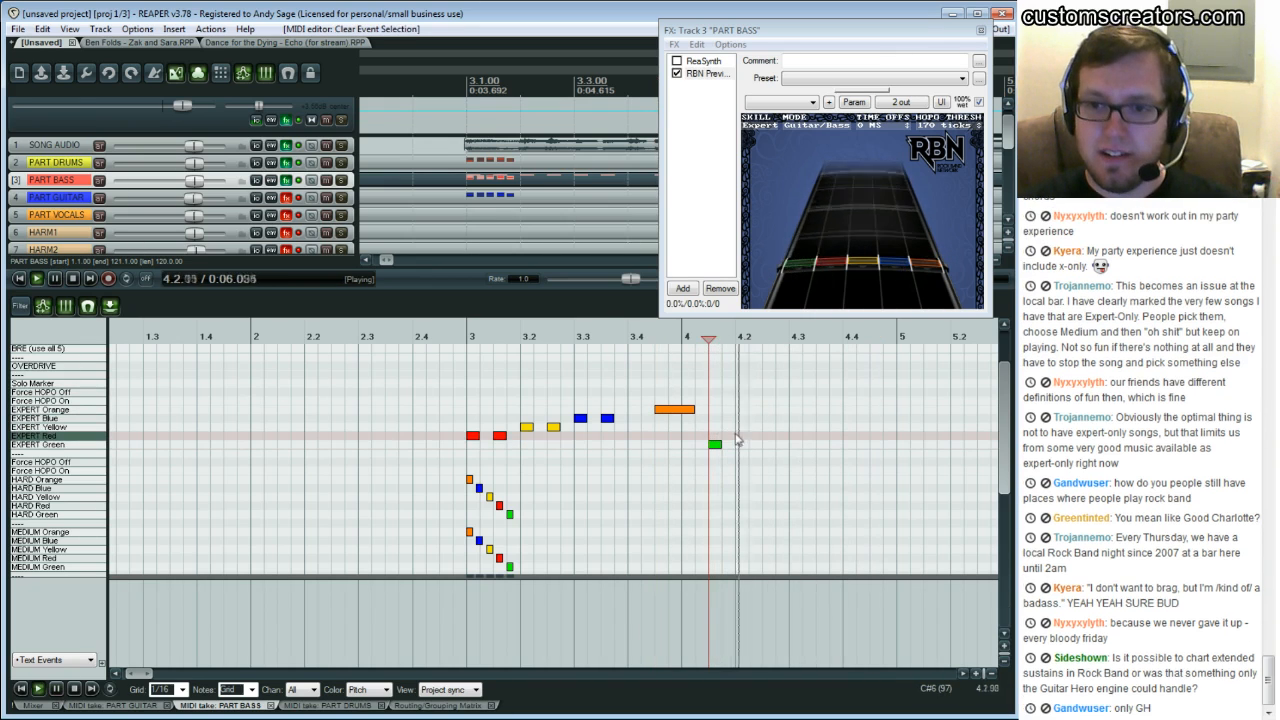
{"action": "key", "text": "space"}
Play the phrase up to the new green note from several positions to check it in the preview
{"action": "left_click", "coordinate": [741, 424]}
{"action": "key", "text": "Right"}
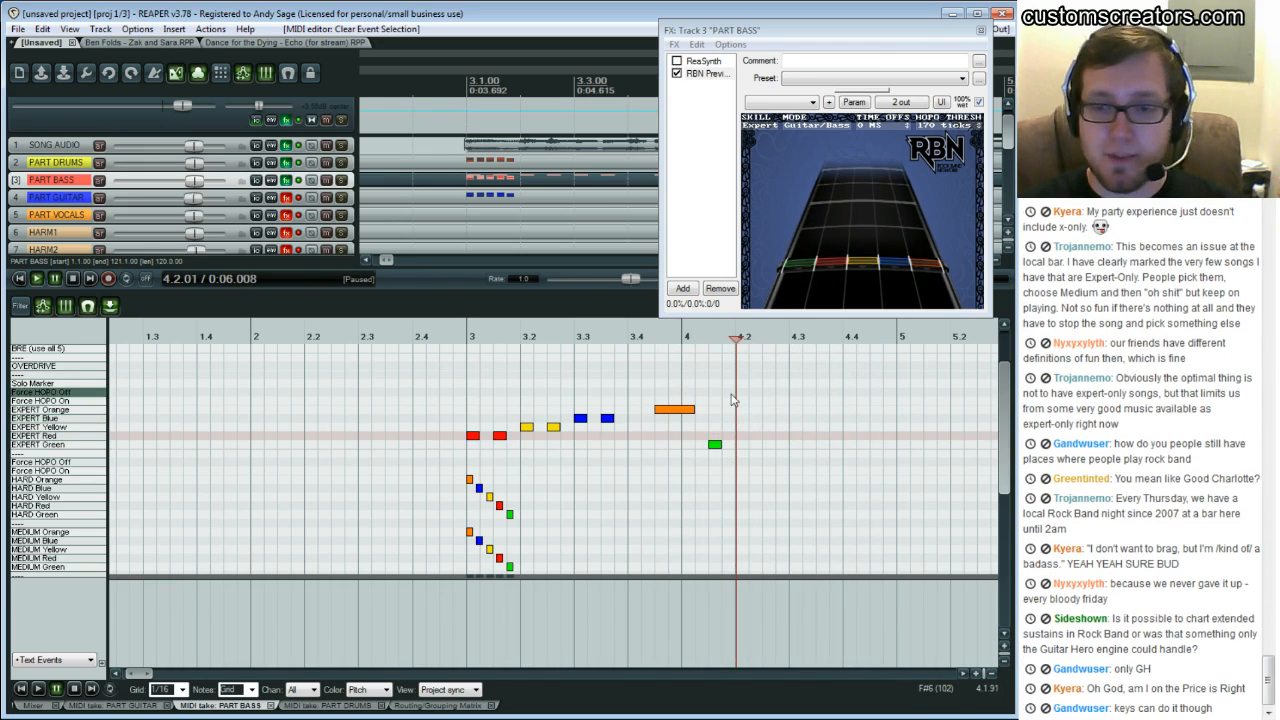
{"action": "left_click", "coordinate": [467, 393]}
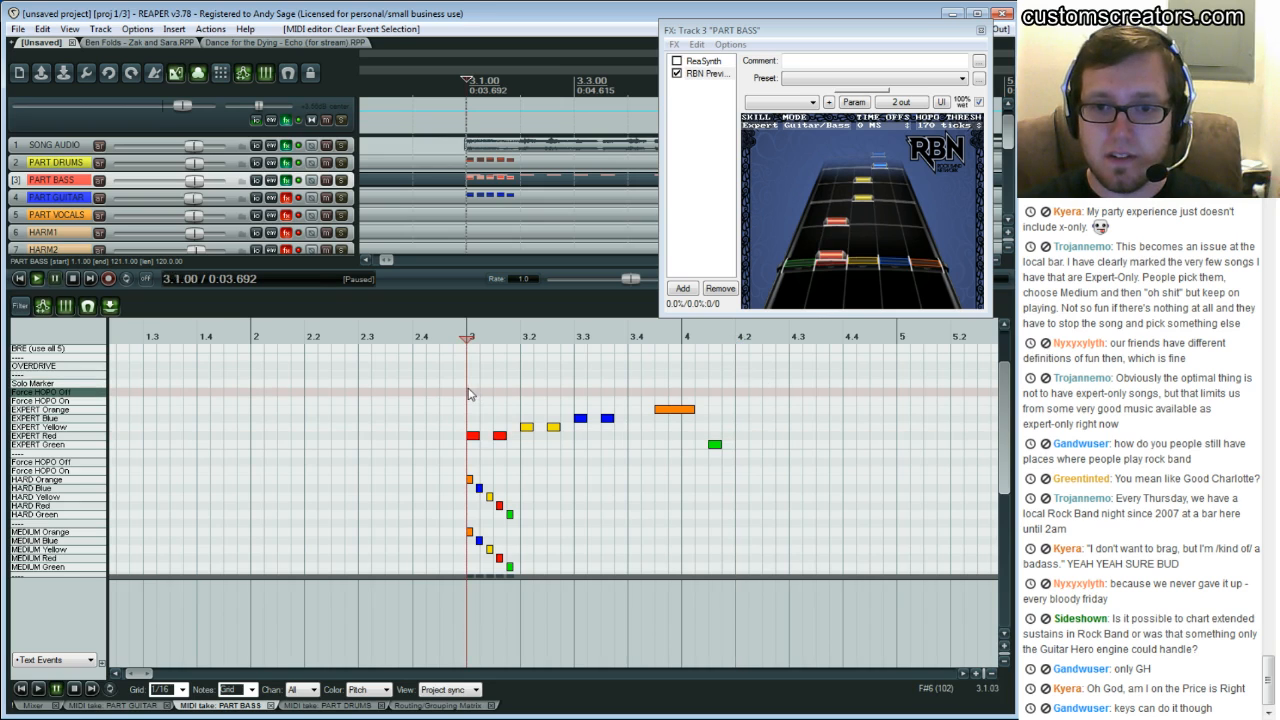
{"action": "left_click", "coordinate": [736, 402]}
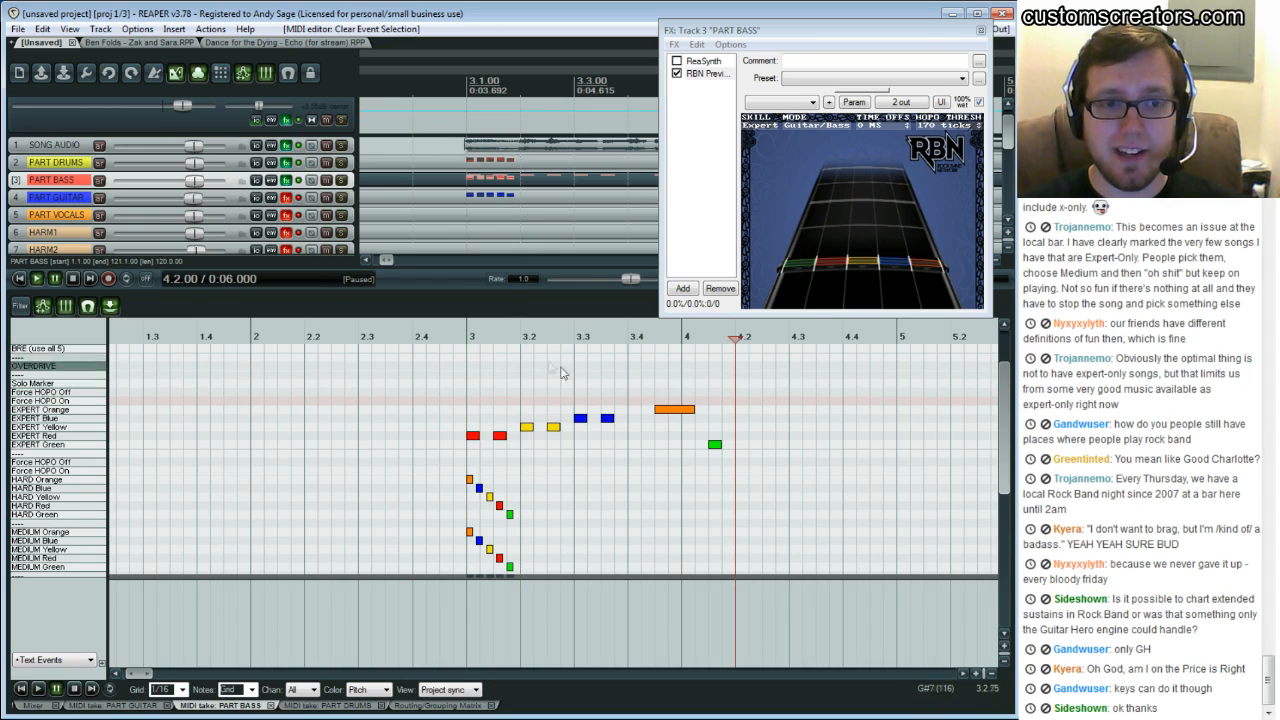
{"action": "left_click", "coordinate": [655, 397]}
{"action": "key", "text": "space"}
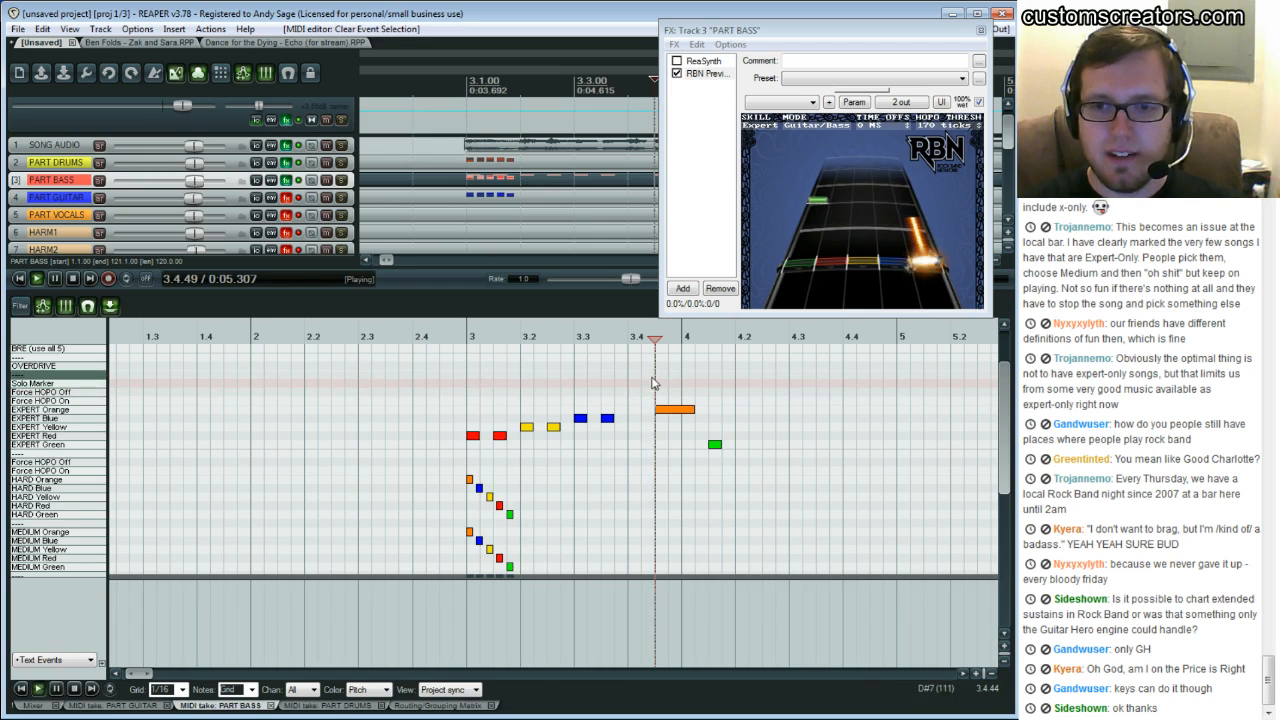
{"action": "left_click", "coordinate": [521, 396]}
{"action": "key", "text": "ctrl+space"}
{"action": "left_click", "coordinate": [468, 403]}
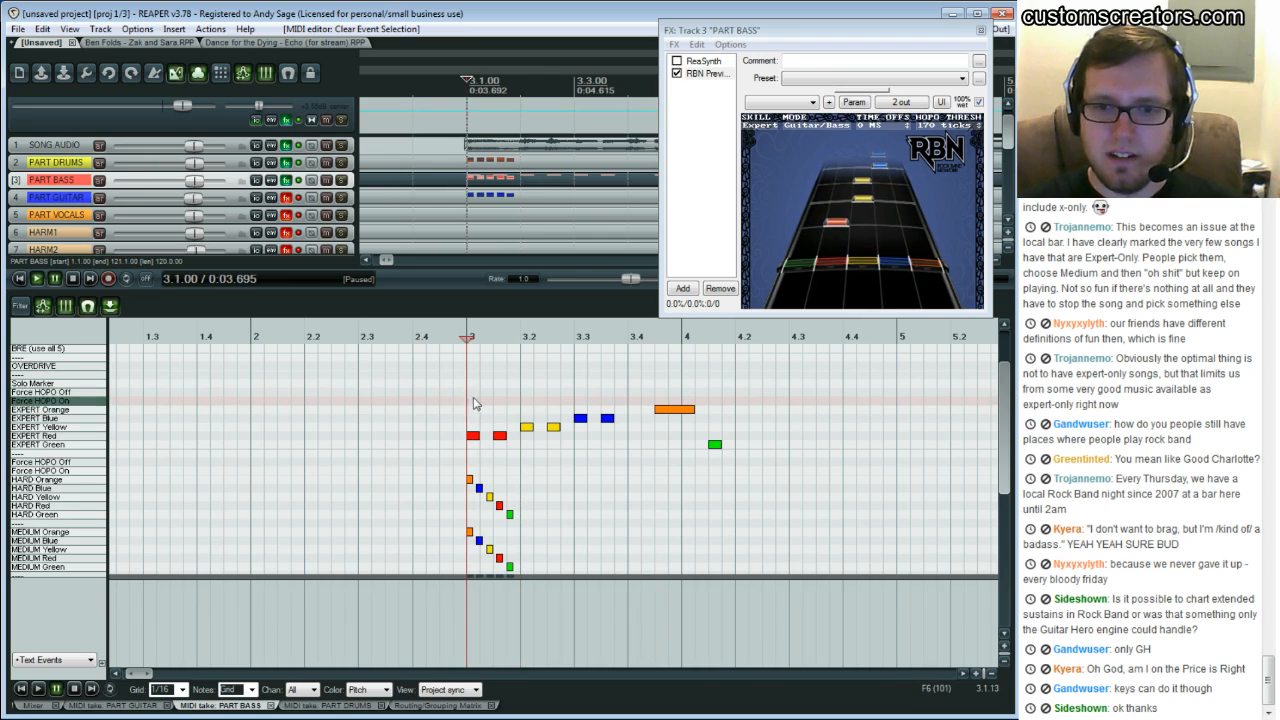
{"action": "left_click", "coordinate": [739, 400]}
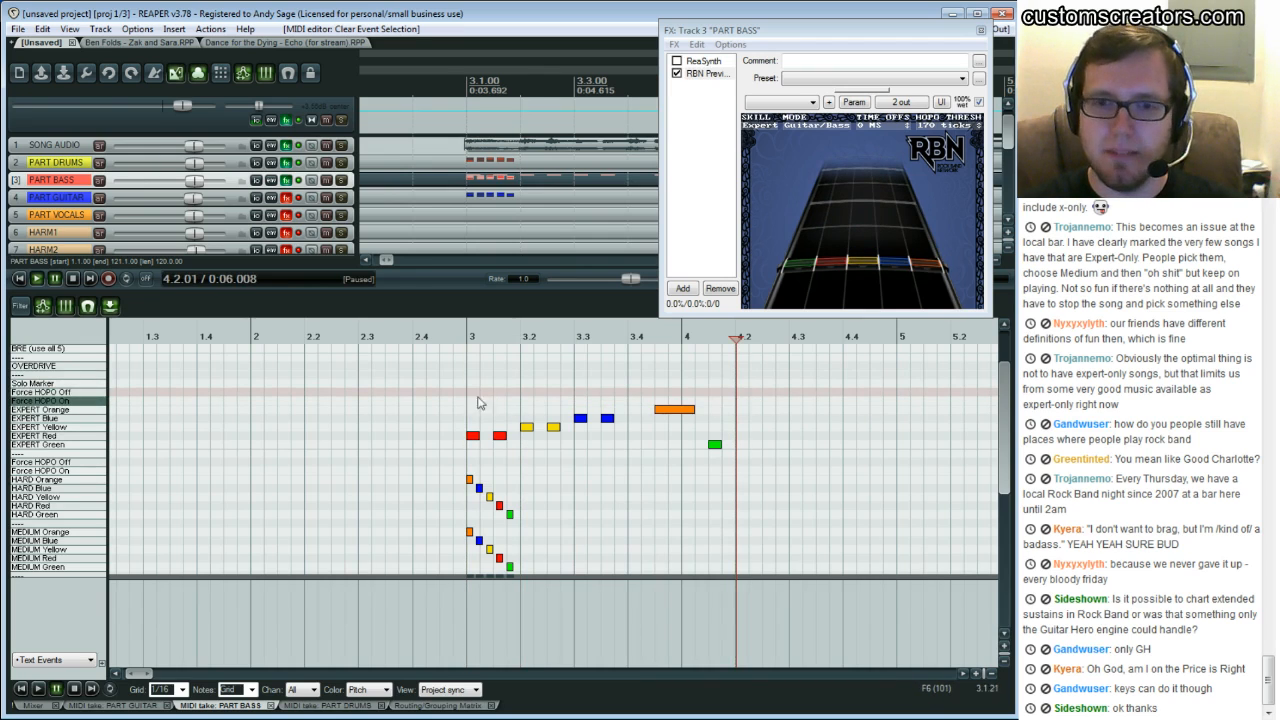
{"action": "left_click", "coordinate": [468, 402]}
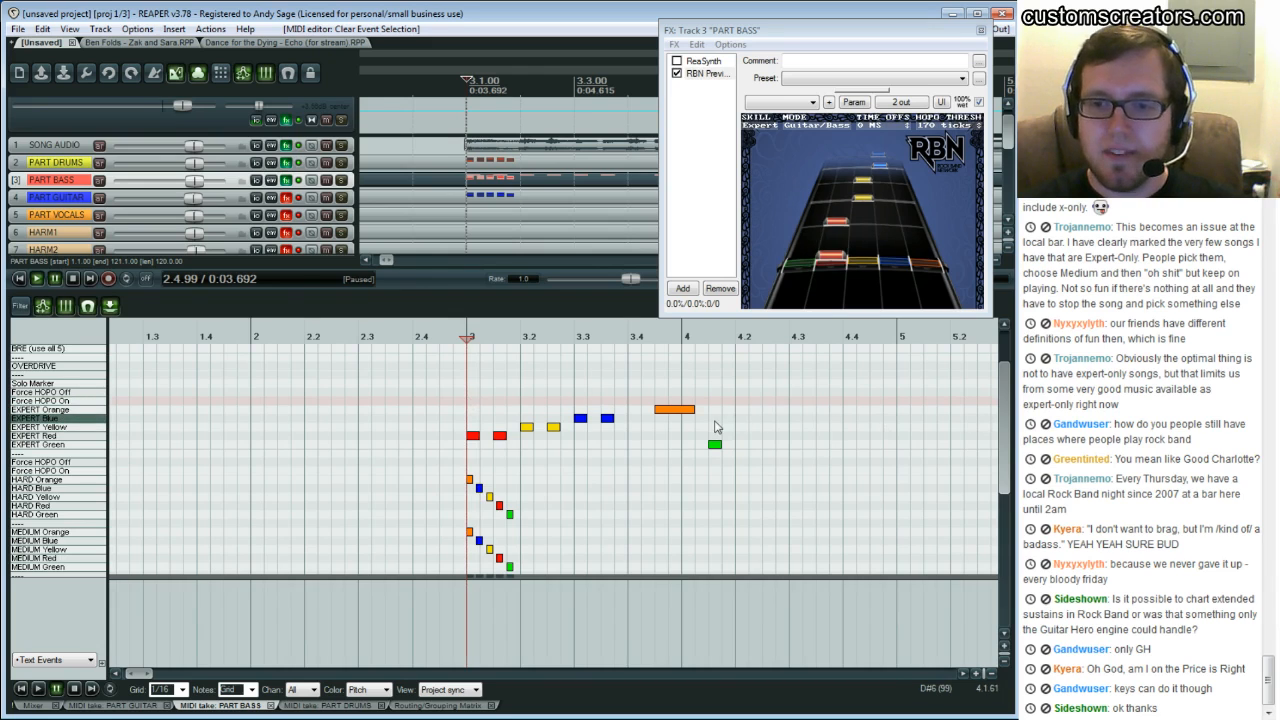
Add sixteenth-note Expert notes after the green note: Red, Red, Blue, Blue, Yellow, Blue, up to bar 5, then play them
{"action": "left_click", "coordinate": [709, 432]}
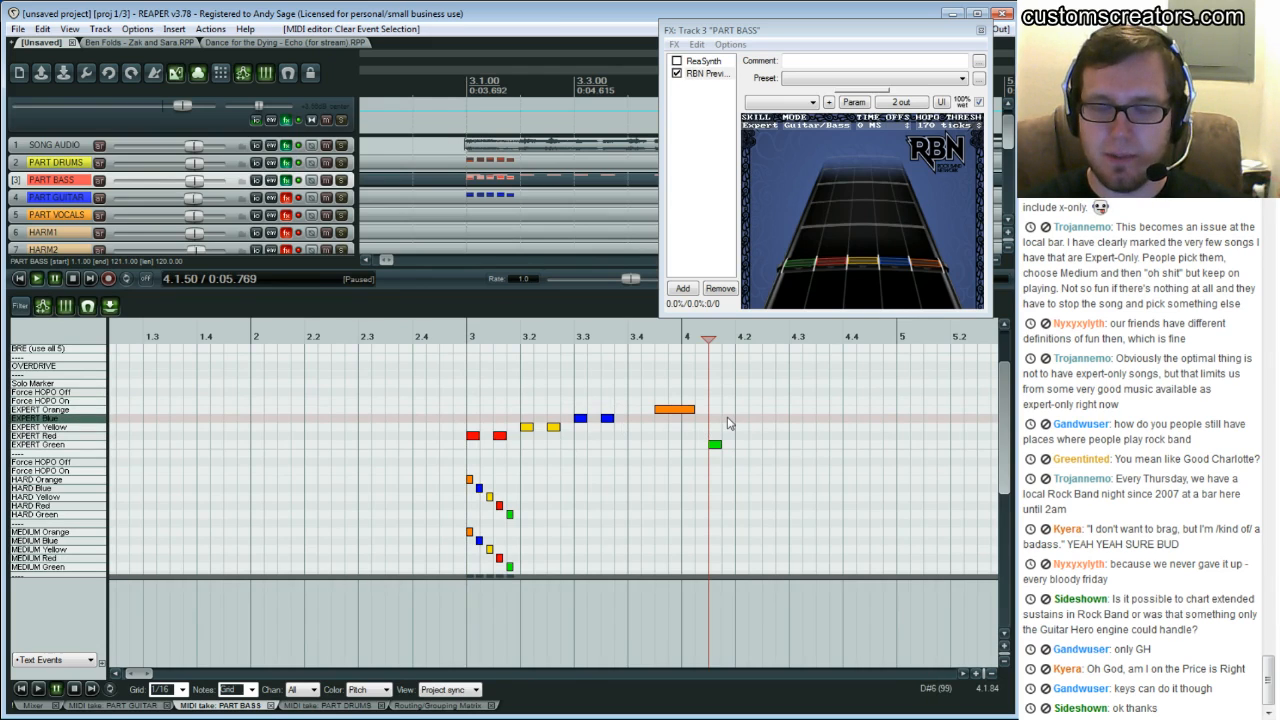
{"action": "key", "text": "space"}
{"action": "key", "text": "space"}
{"action": "left_click", "coordinate": [741, 440]}
{"action": "left_click", "coordinate": [770, 437]}
{"action": "left_click", "coordinate": [796, 419]}
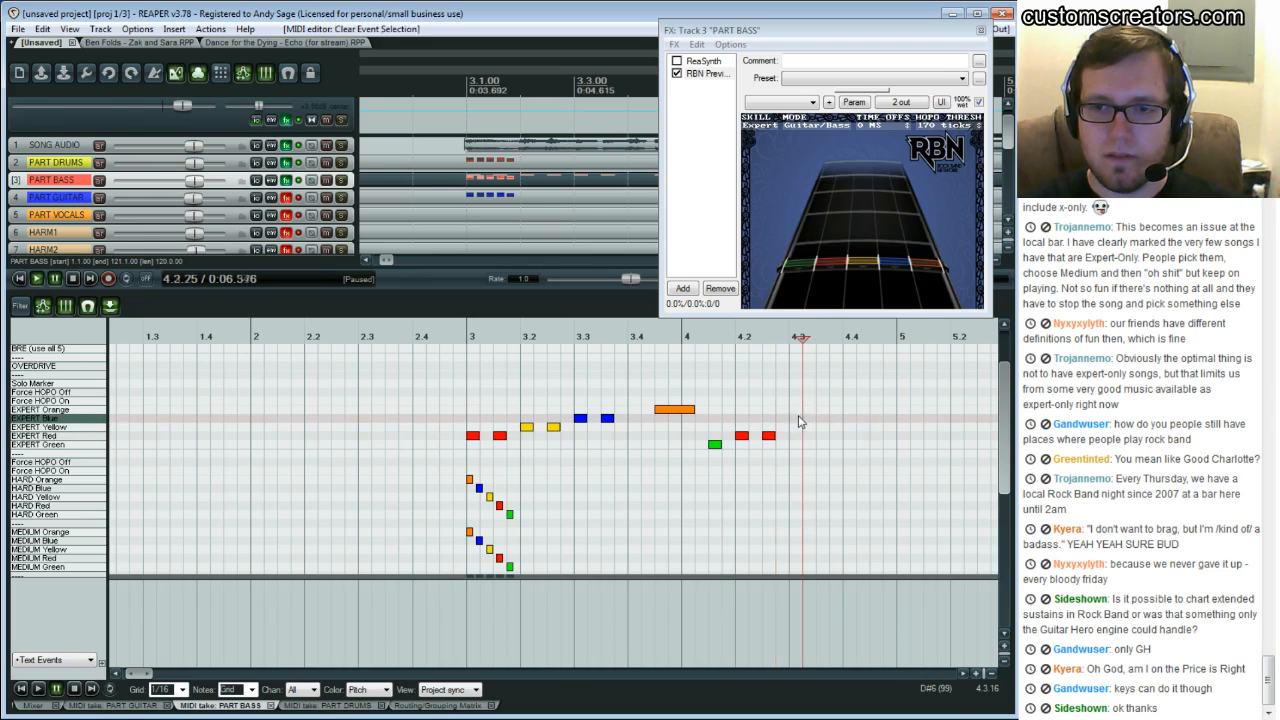
{"action": "left_click", "coordinate": [823, 419]}
{"action": "left_click", "coordinate": [849, 427]}
{"action": "left_click", "coordinate": [876, 419]}
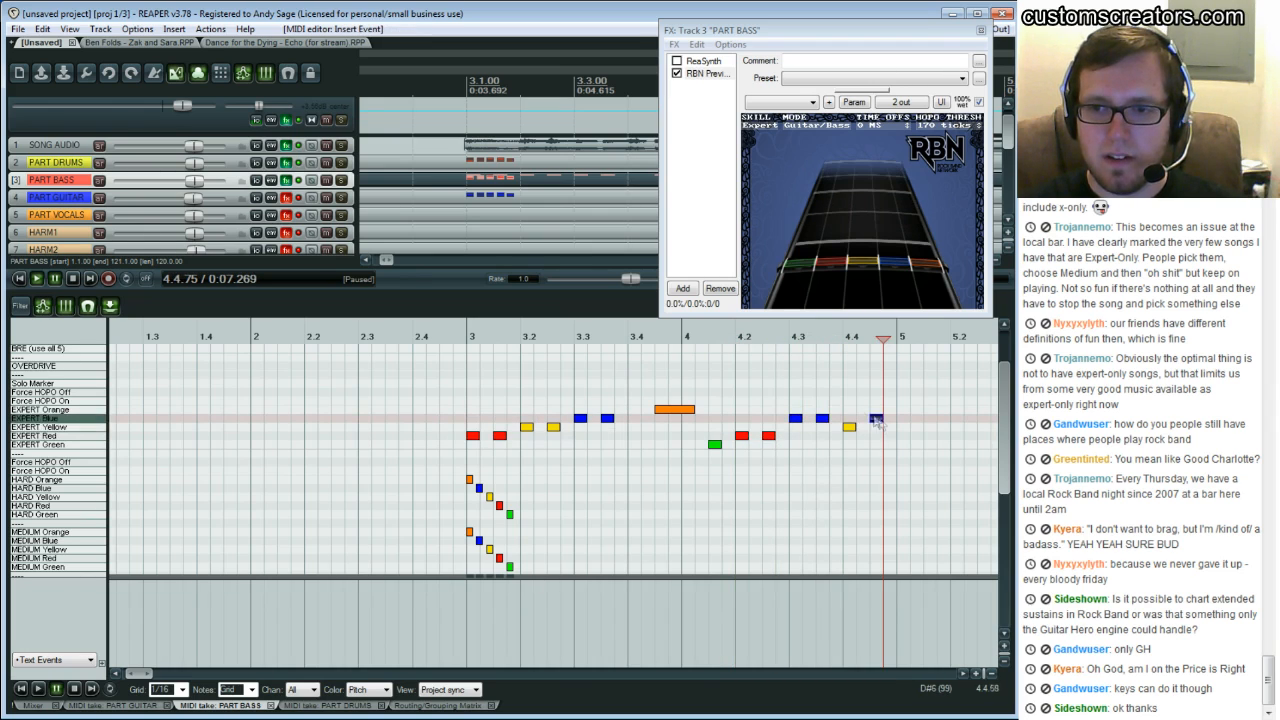
{"action": "left_click", "coordinate": [682, 383]}
{"action": "key", "text": "space"}
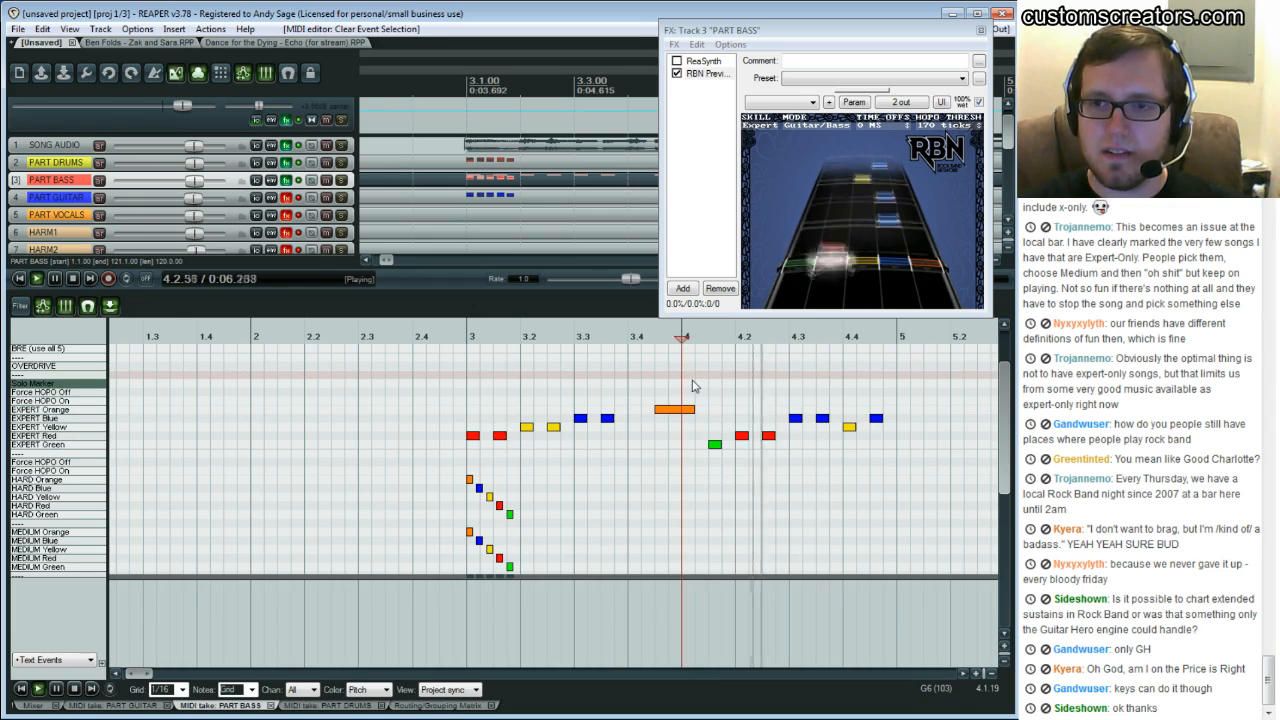
{"action": "key", "text": "space"}
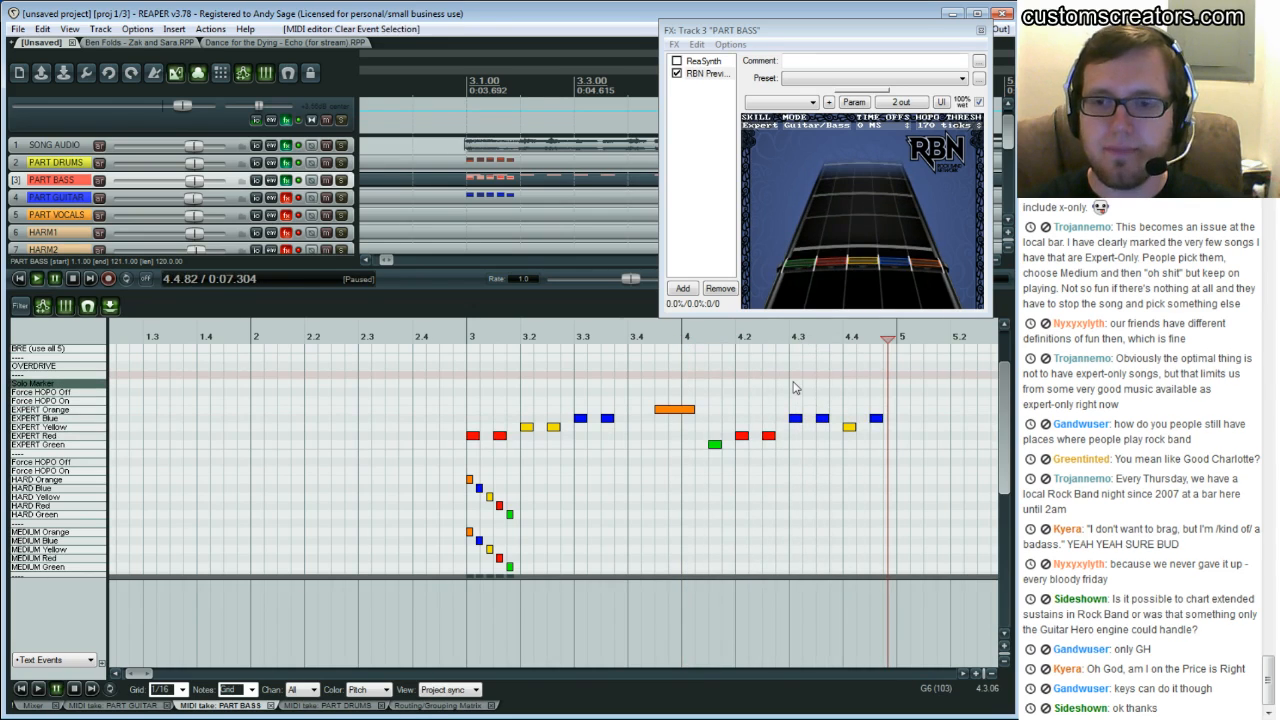
Step the cursor through the phrase in sixteenths to inspect individual notes in the RBN Preview
{"action": "left_click", "coordinate": [793, 388]}
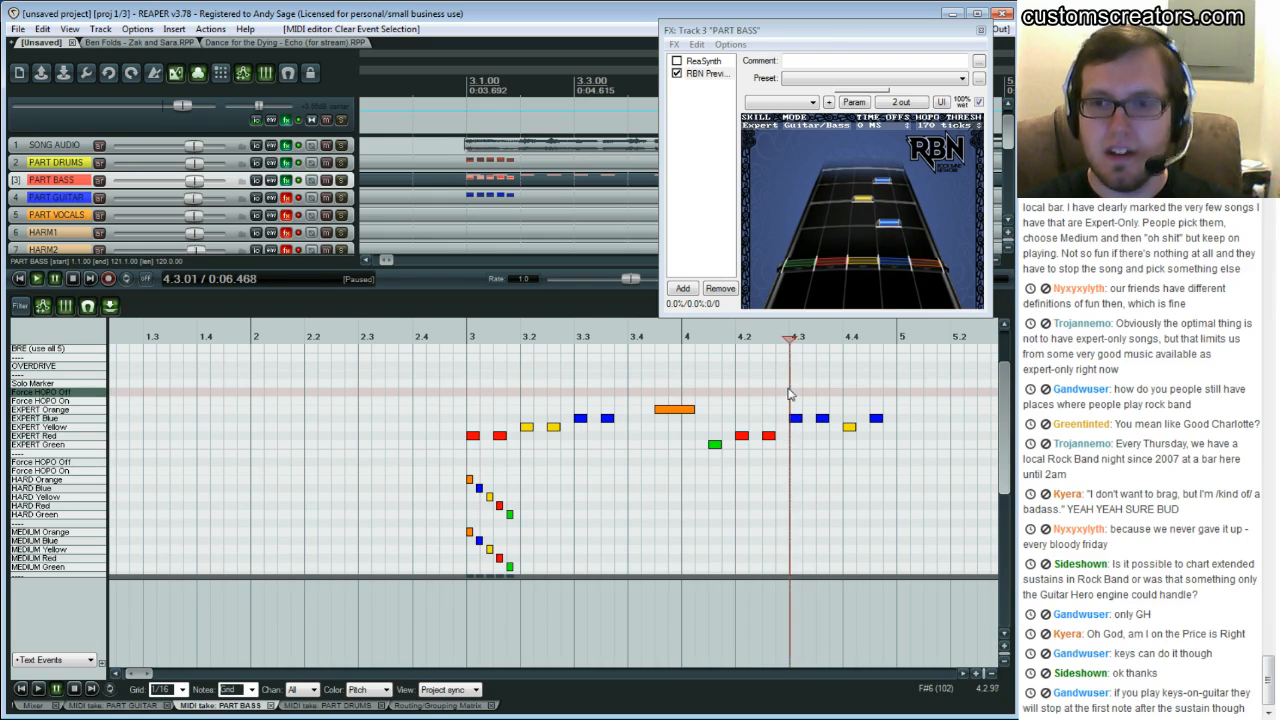
{"action": "key", "text": "Right"}
{"action": "key", "text": "Right"}
{"action": "key", "text": "Right"}
{"action": "key", "text": "Right"}
{"action": "key", "text": "Right"}
{"action": "key", "text": "Right"}
{"action": "key", "text": "Right"}
{"action": "key", "text": "Right"}
{"action": "key", "text": "Right"}
{"action": "key", "text": "Right"}
{"action": "key", "text": "Right"}
{"action": "key", "text": "Right"}
{"action": "key", "text": "Right"}
{"action": "key", "text": "Right"}
{"action": "key", "text": "Right"}
{"action": "key", "text": "Right"}
{"action": "key", "text": "Right"}
{"action": "key", "text": "Right"}
{"action": "key", "text": "Right"}
{"action": "key", "text": "Right"}
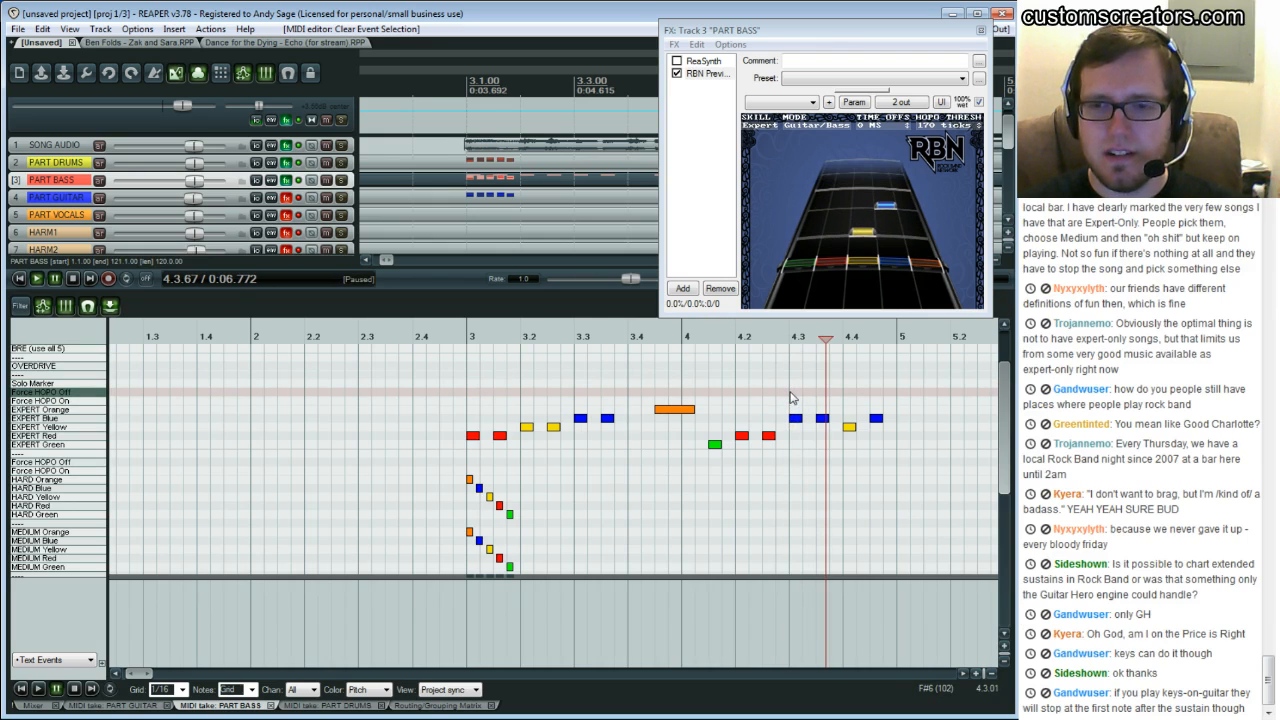
{"action": "left_click", "coordinate": [578, 395]}
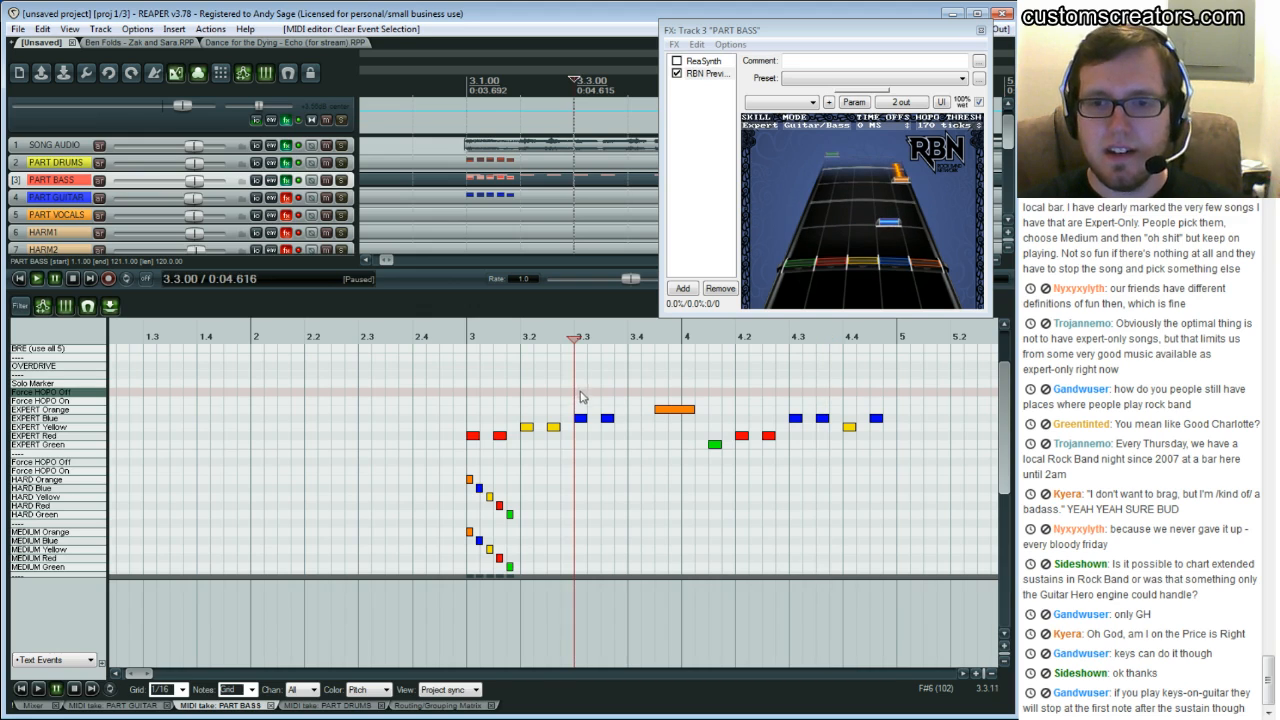
{"action": "key", "text": "Right"}
{"action": "key", "text": "Right"}
{"action": "key", "text": "Right"}
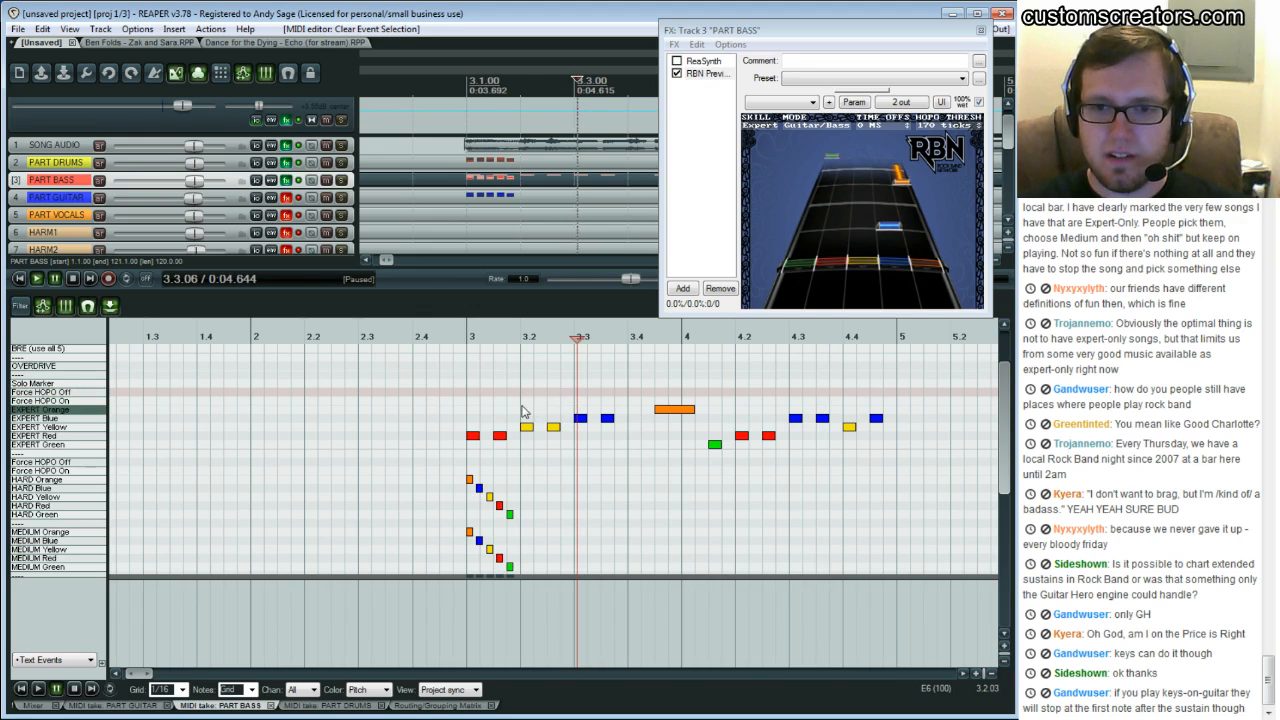
{"action": "left_click", "coordinate": [522, 411]}
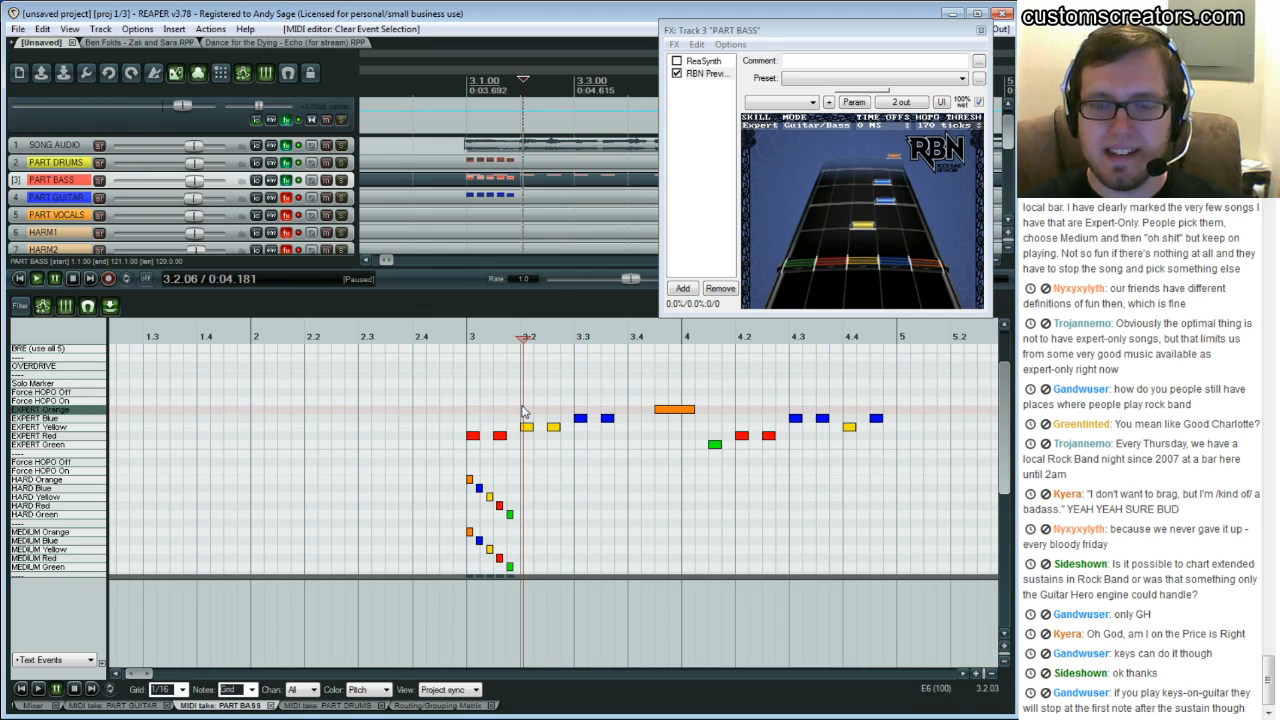
{"action": "left_click", "coordinate": [790, 394]}
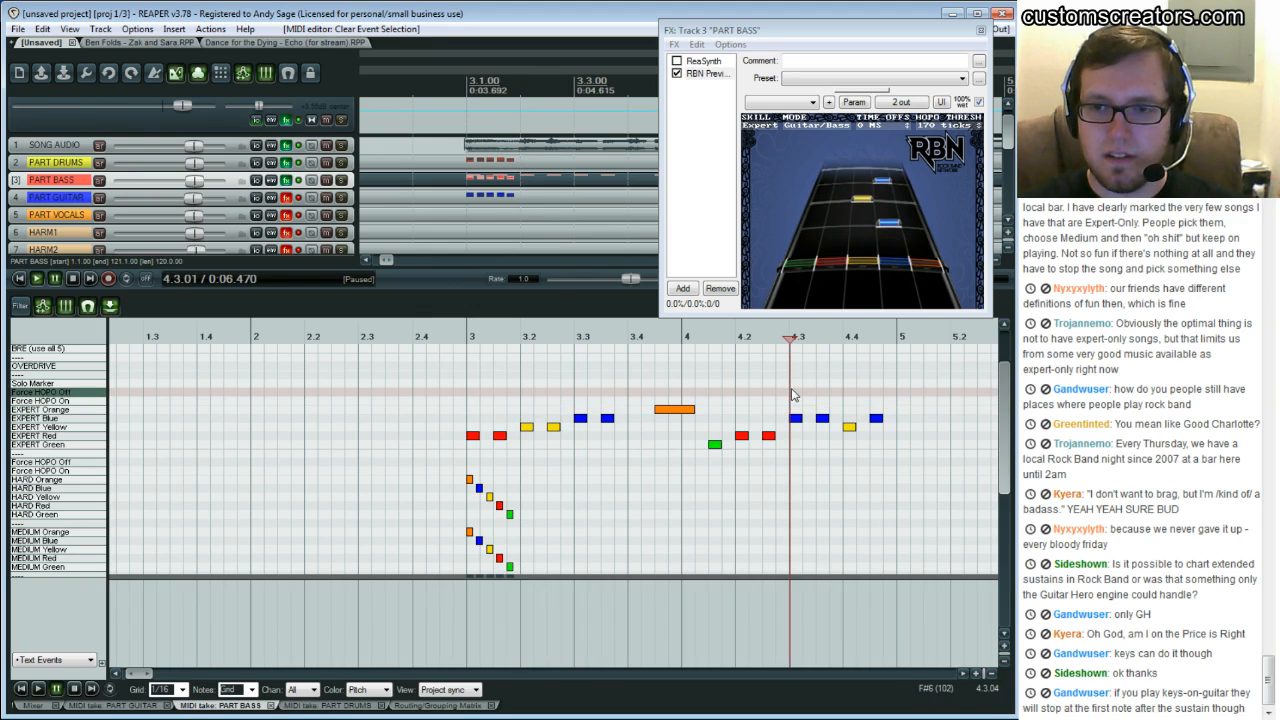
Play the bass phrase from around beat 3.2 to review it in the preview
{"action": "left_click", "coordinate": [548, 402]}
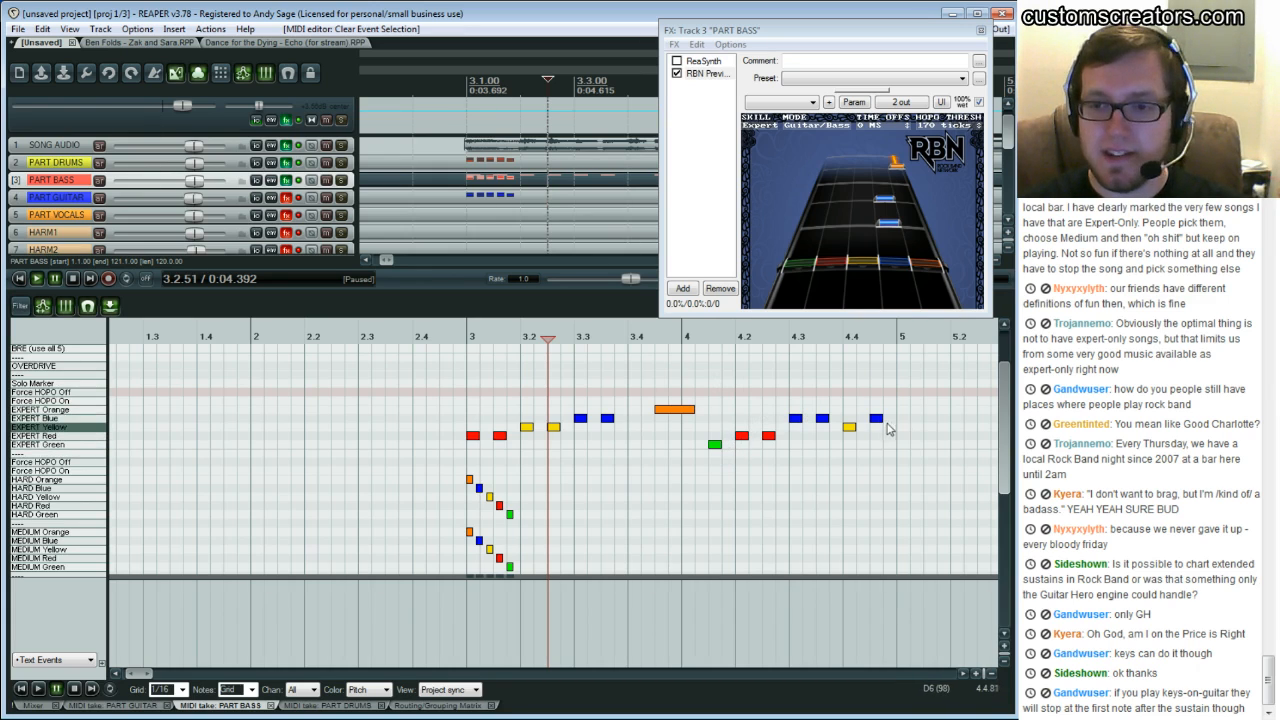
{"action": "key", "text": "space"}
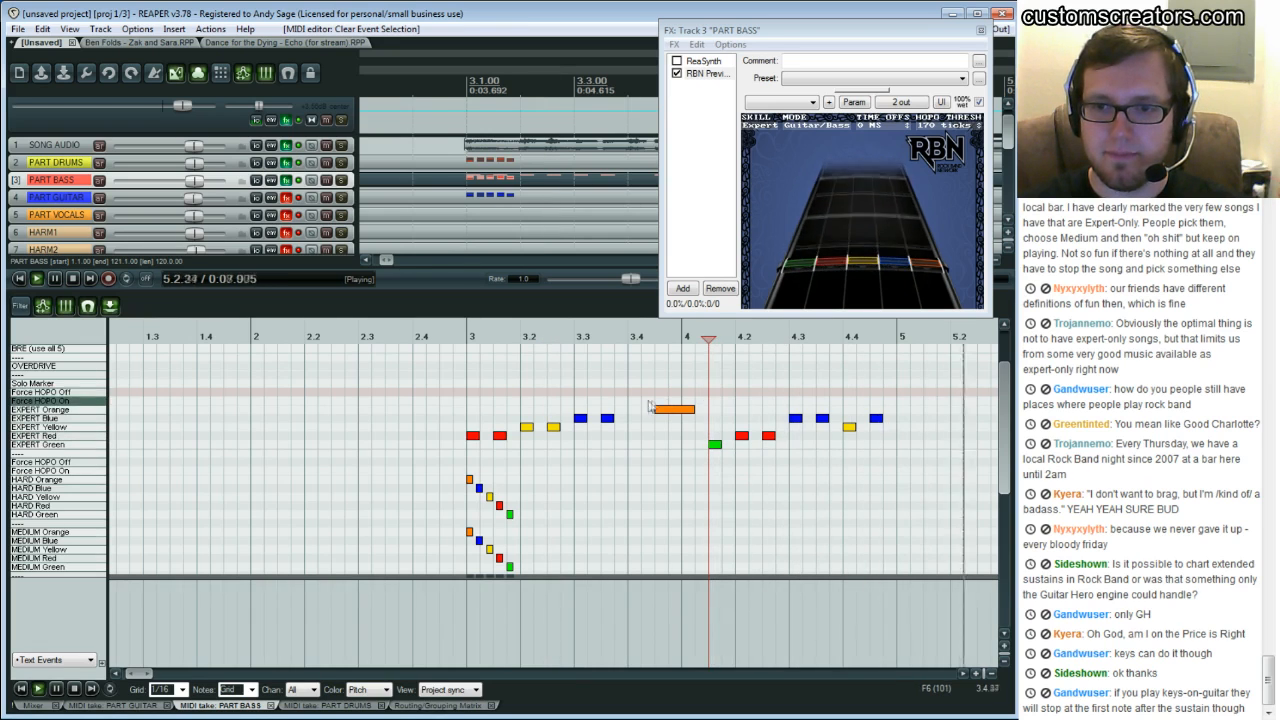
{"action": "key", "text": "space"}
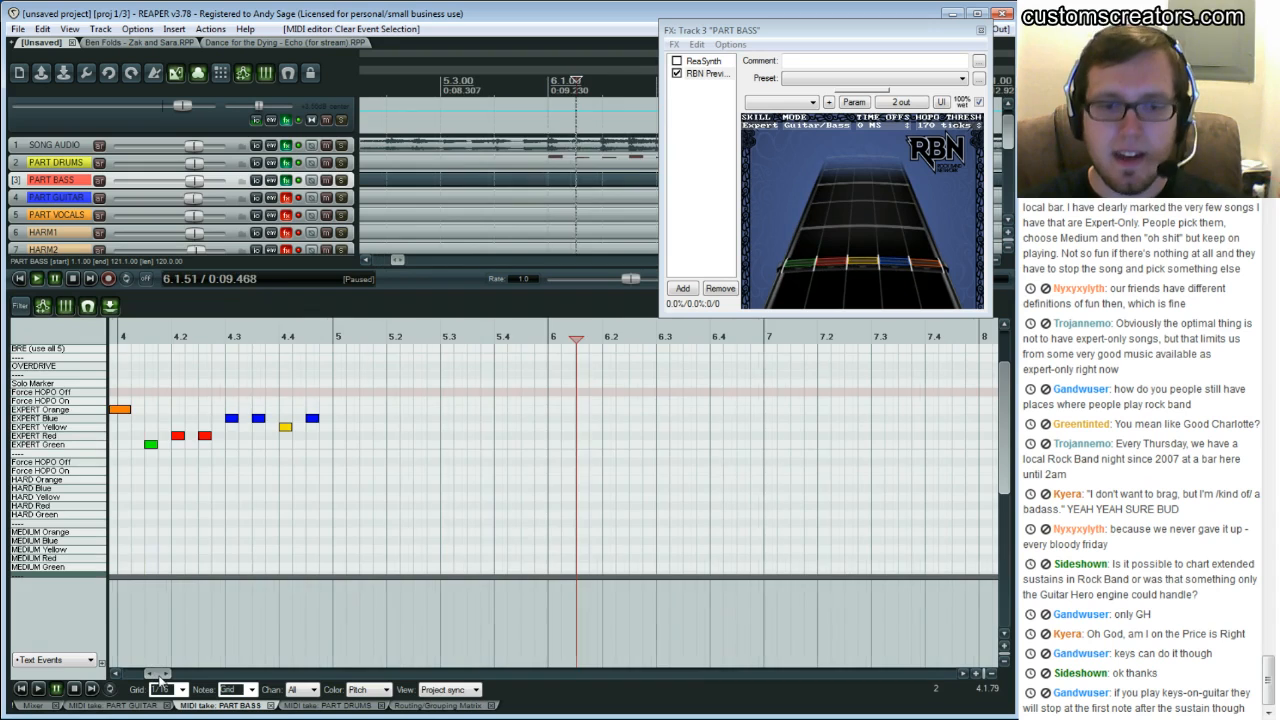
Scroll back and replay the bass phrase from bar 5 and from bar 3
{"action": "left_click_drag", "start_coordinate": [157, 674], "coordinate": [145, 674]}
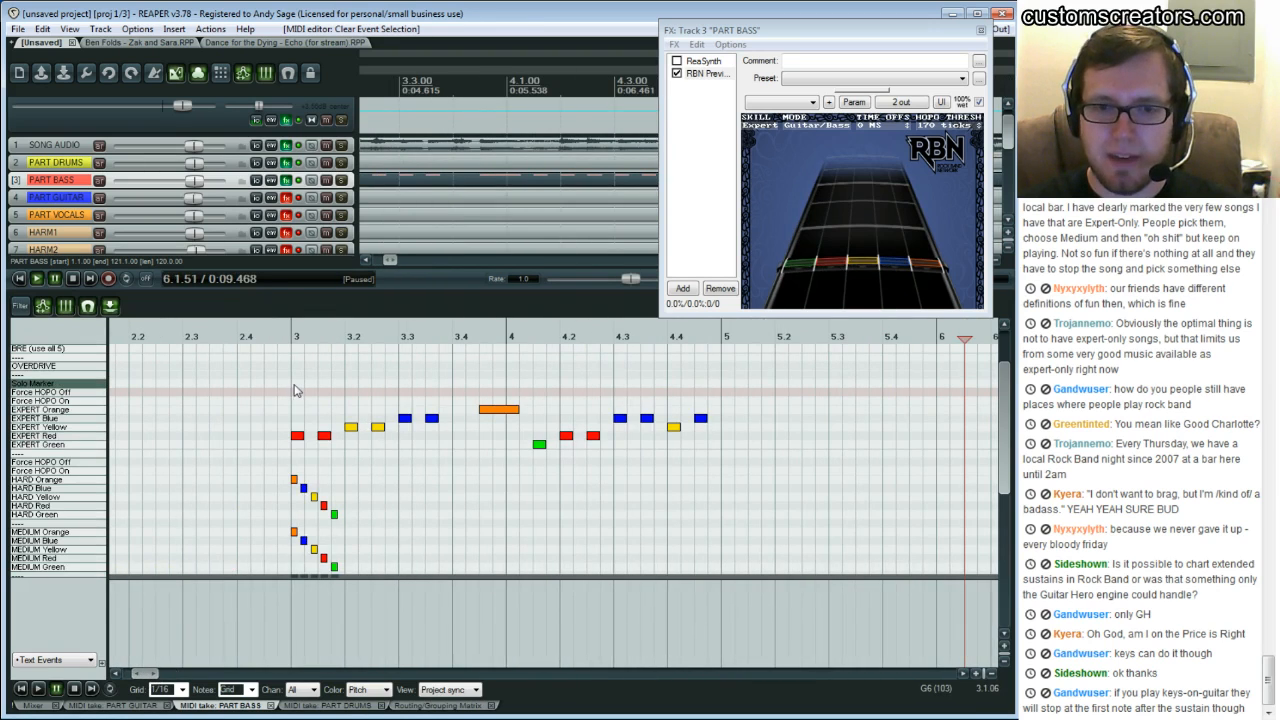
{"action": "left_click", "coordinate": [722, 387]}
{"action": "key", "text": "space"}
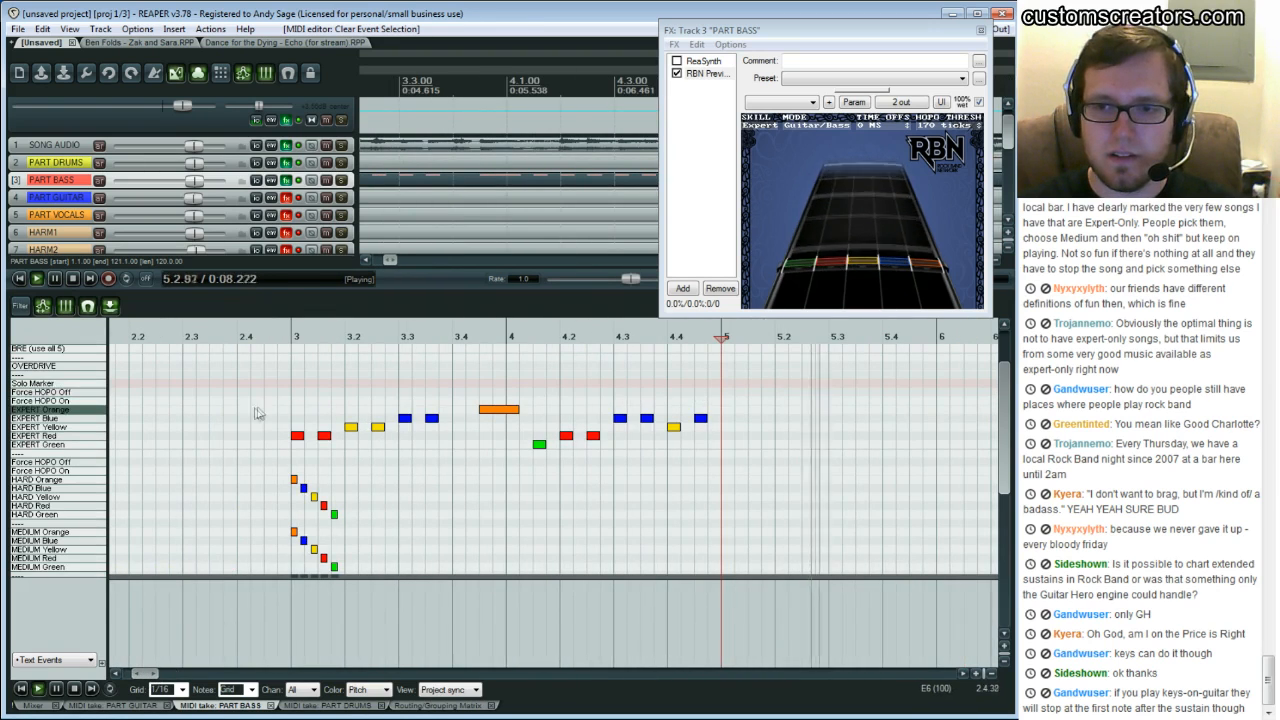
{"action": "left_click", "coordinate": [296, 400]}
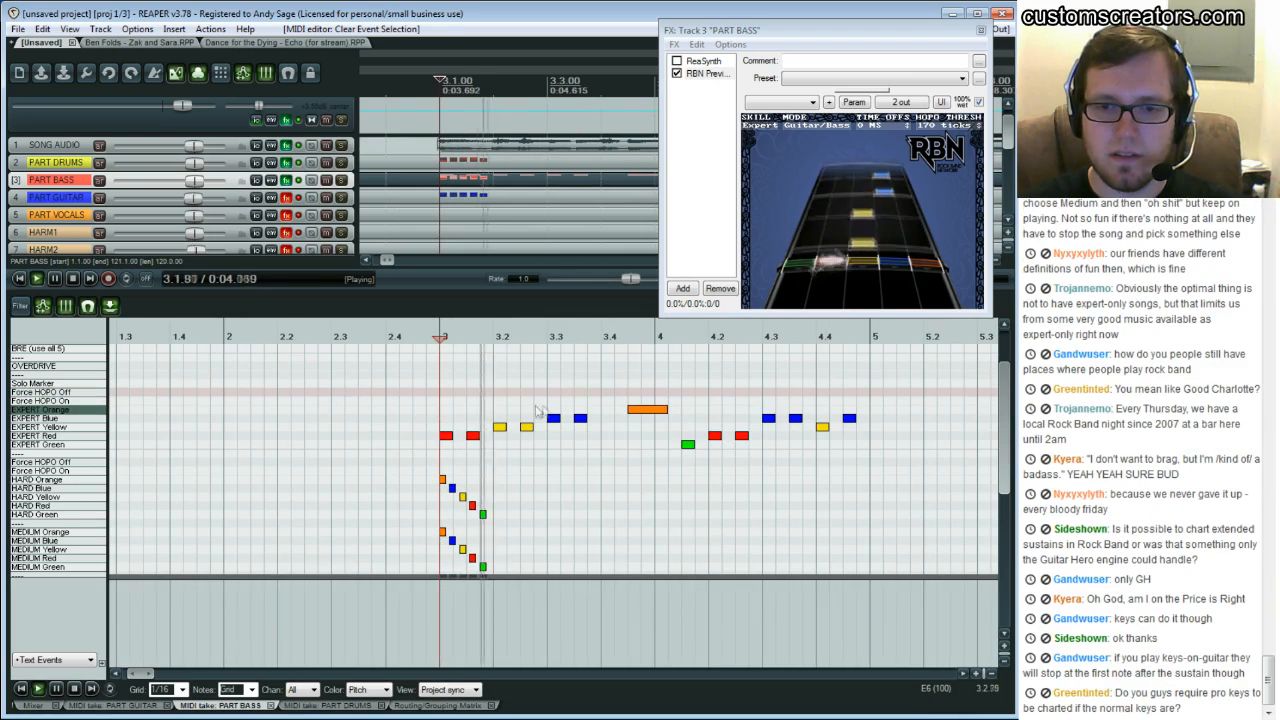
{"action": "key", "text": "ctrl+space"}
Copy the Expert bass notes from bar 3 through bar 4 and paste them at bar 5
{"action": "left_click_drag", "start_coordinate": [463, 374], "coordinate": [680, 465]}
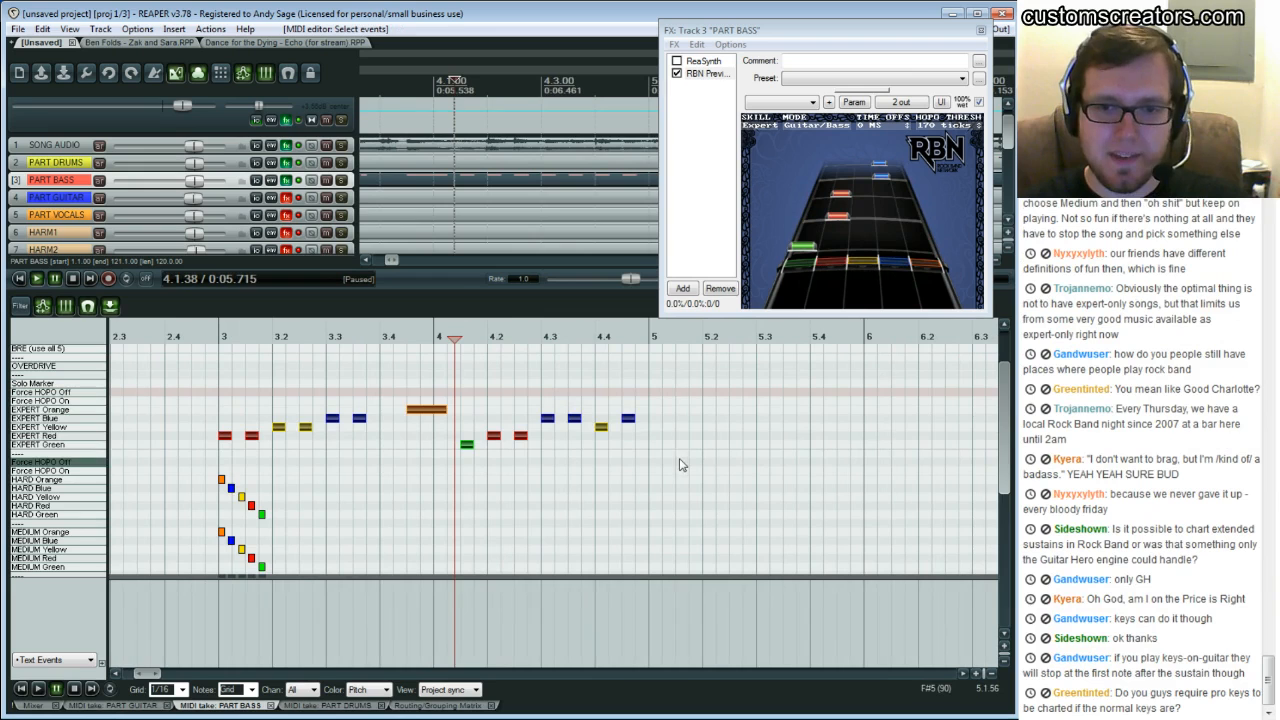
{"action": "key", "text": "ctrl+c"}
{"action": "key", "text": "ctrl+v"}
Play the pasted copy from around beat 4.3 to check it in the RBN Preview
{"action": "left_click_drag", "start_coordinate": [170, 679], "coordinate": [160, 680]}
{"action": "left_click", "coordinate": [352, 396]}
{"action": "key", "text": "space"}
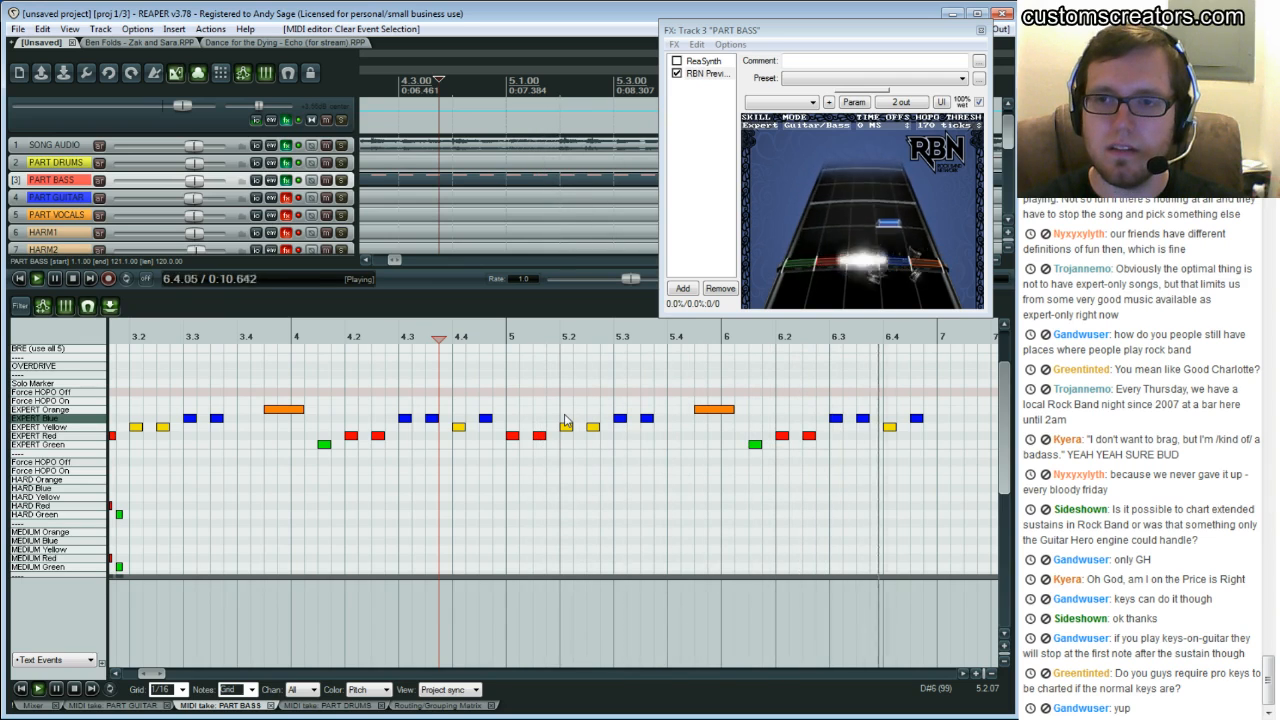
{"action": "key", "text": "ctrl+space"}
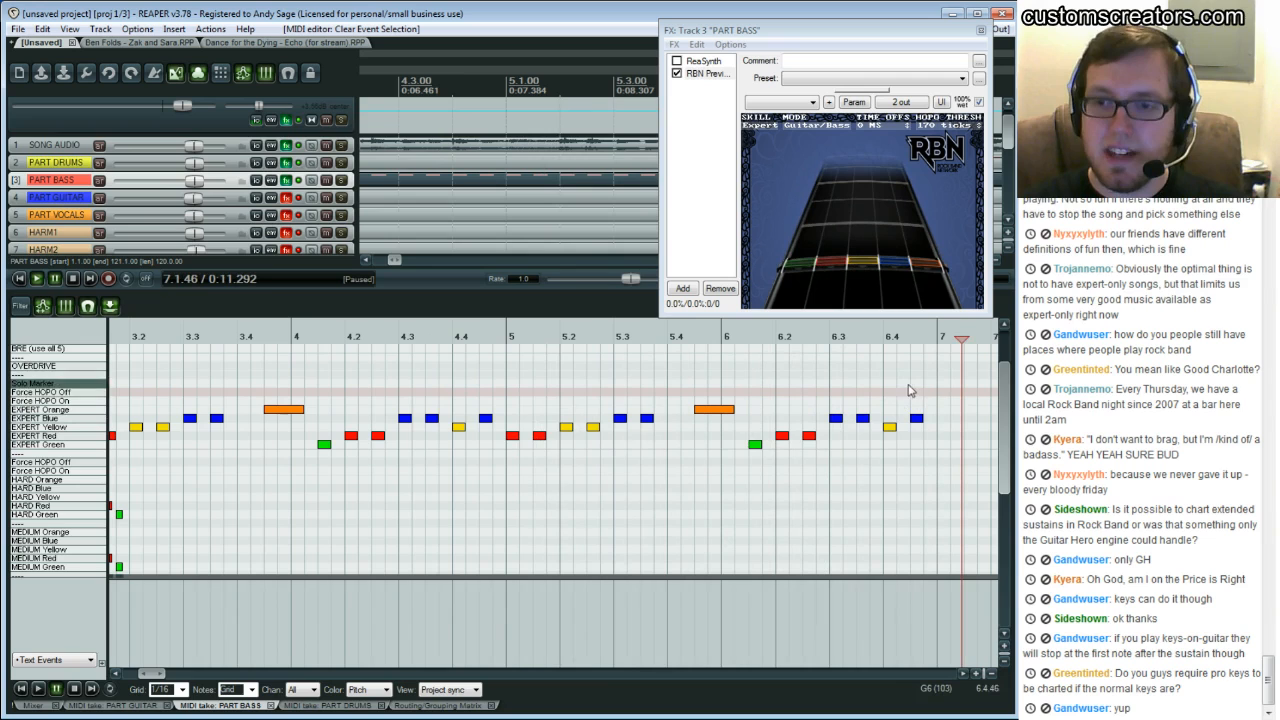
{"action": "key", "text": "space"}
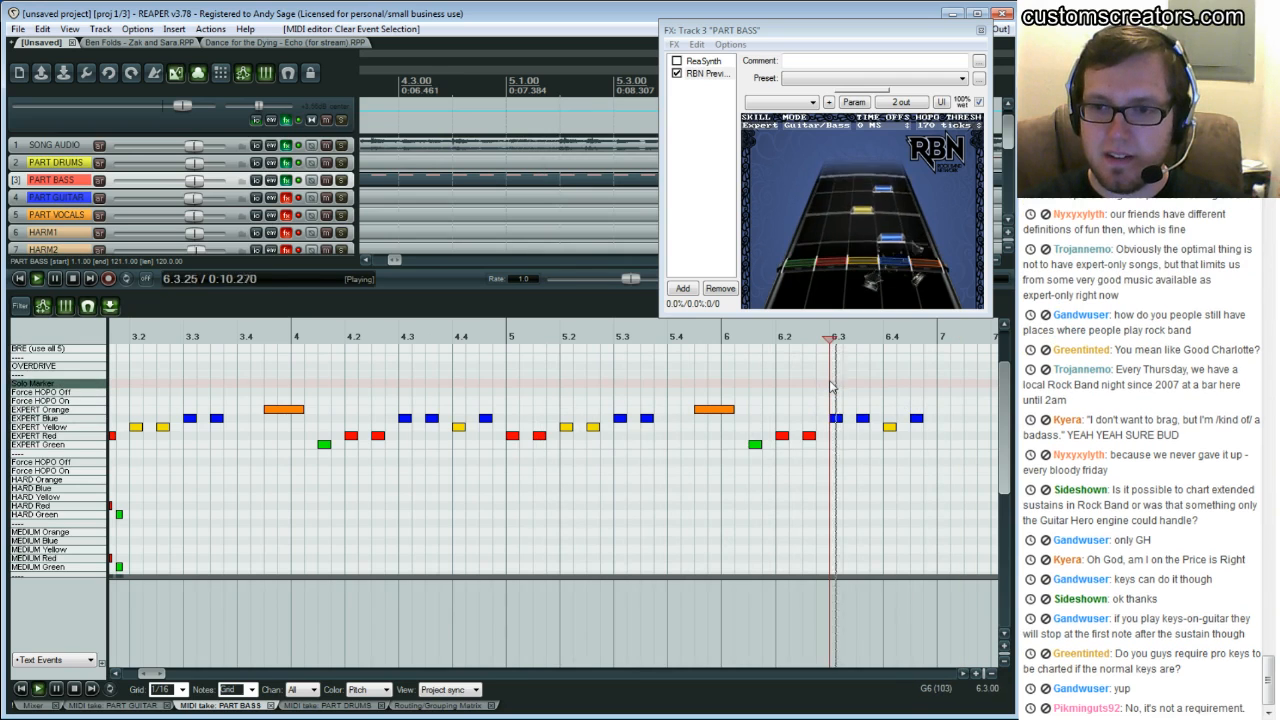
{"action": "key", "text": "ctrl+space"}
Replay the duplicated phrase from several positions in bars 4 through 6
{"action": "left_click", "coordinate": [401, 388]}
{"action": "key", "text": "space"}
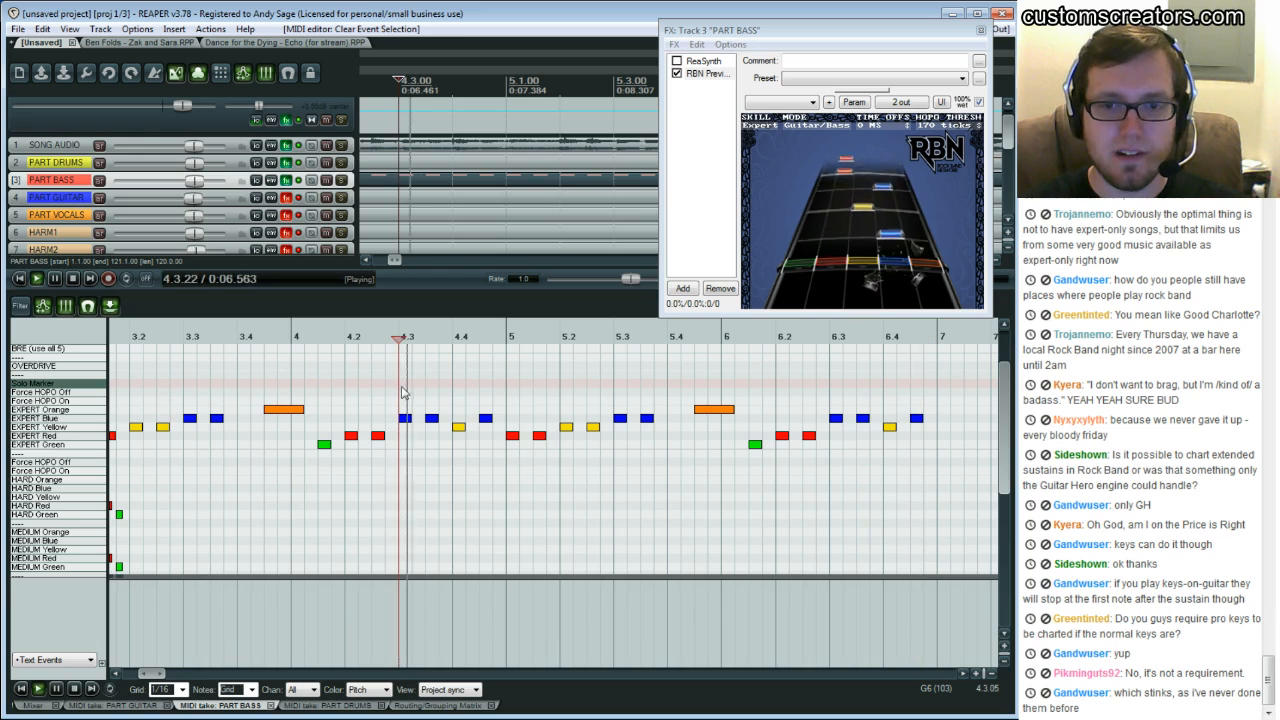
{"action": "key", "text": "space"}
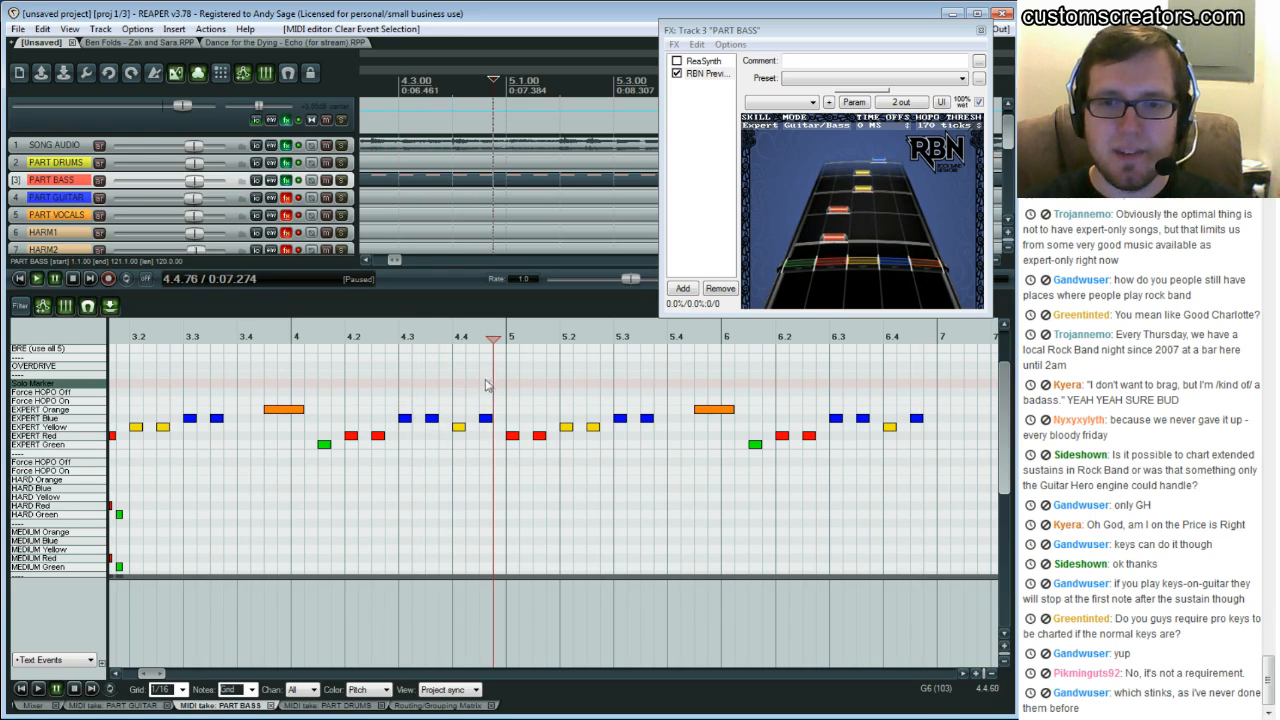
{"action": "left_click", "coordinate": [479, 377]}
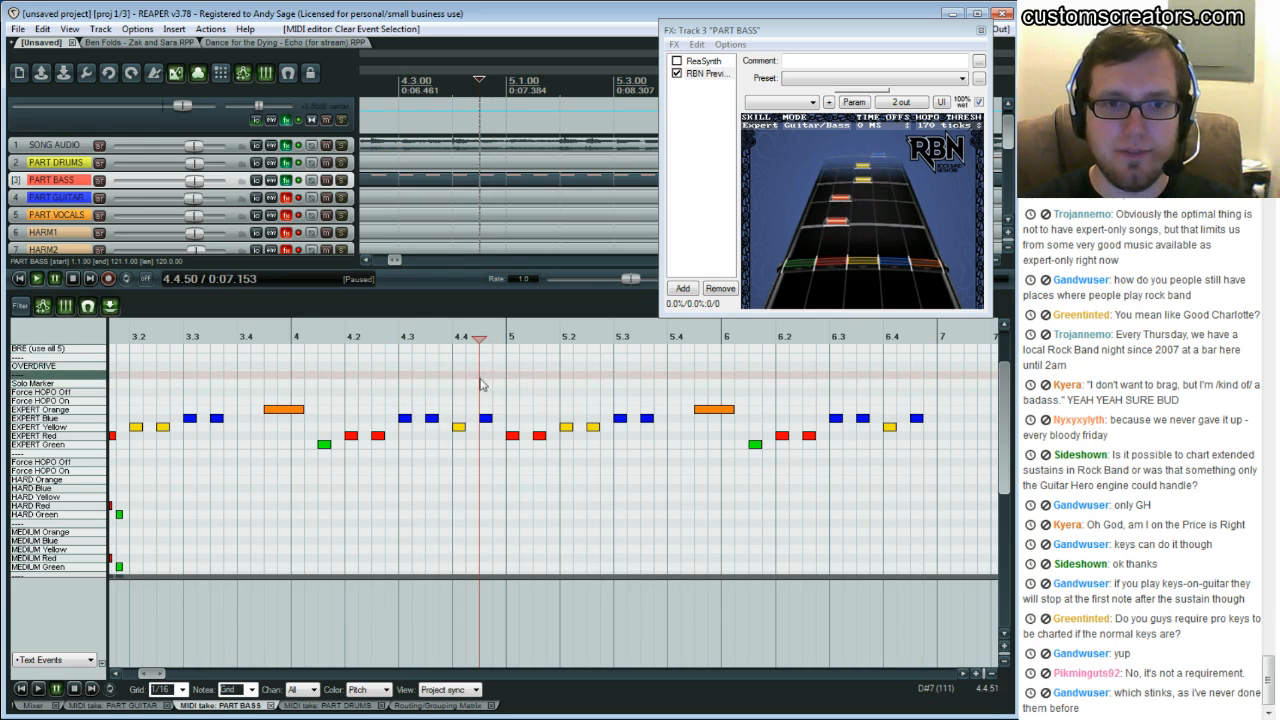
{"action": "left_click", "coordinate": [401, 391]}
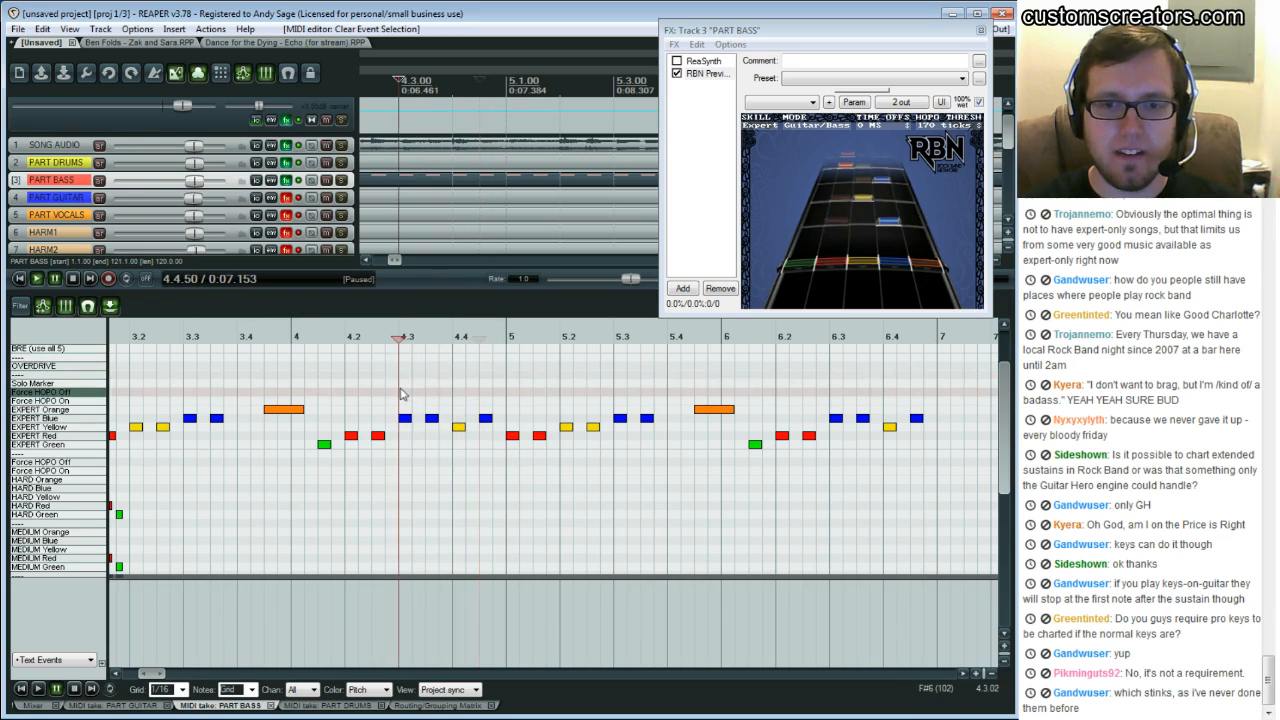
{"action": "key", "text": "space"}
{"action": "key", "text": "space"}
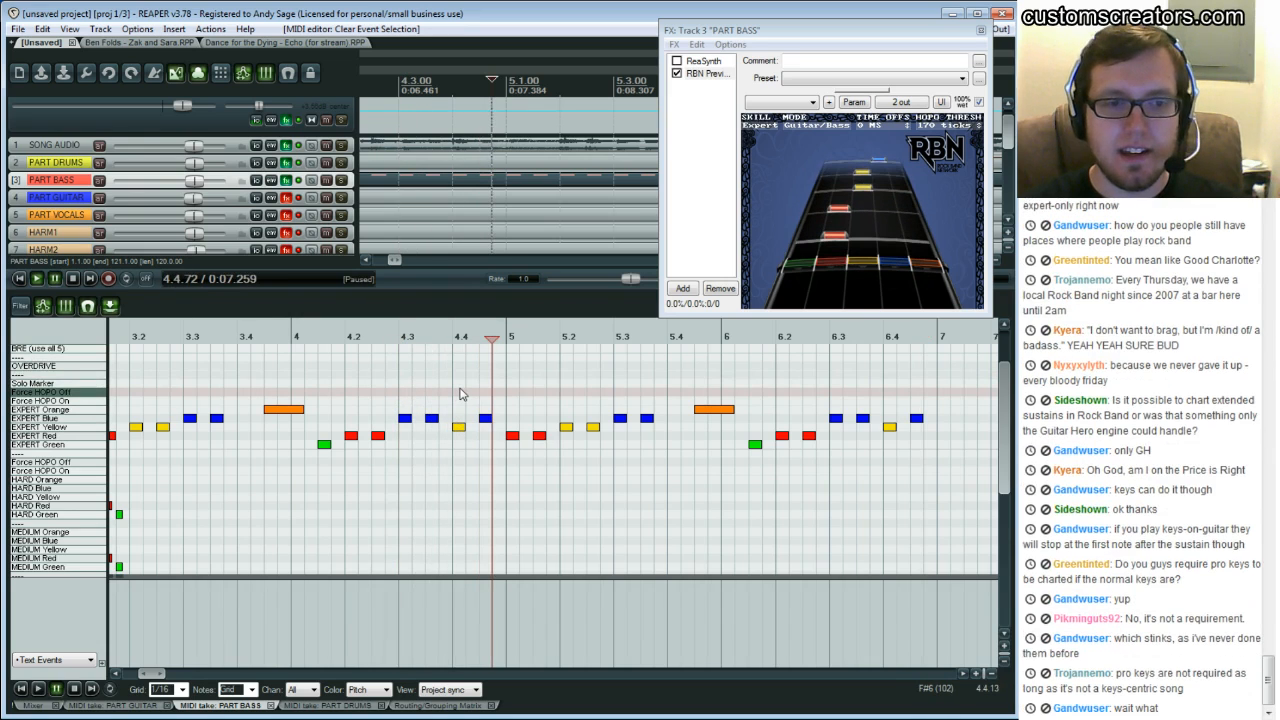
{"action": "left_click", "coordinate": [829, 373]}
{"action": "key", "text": "space"}
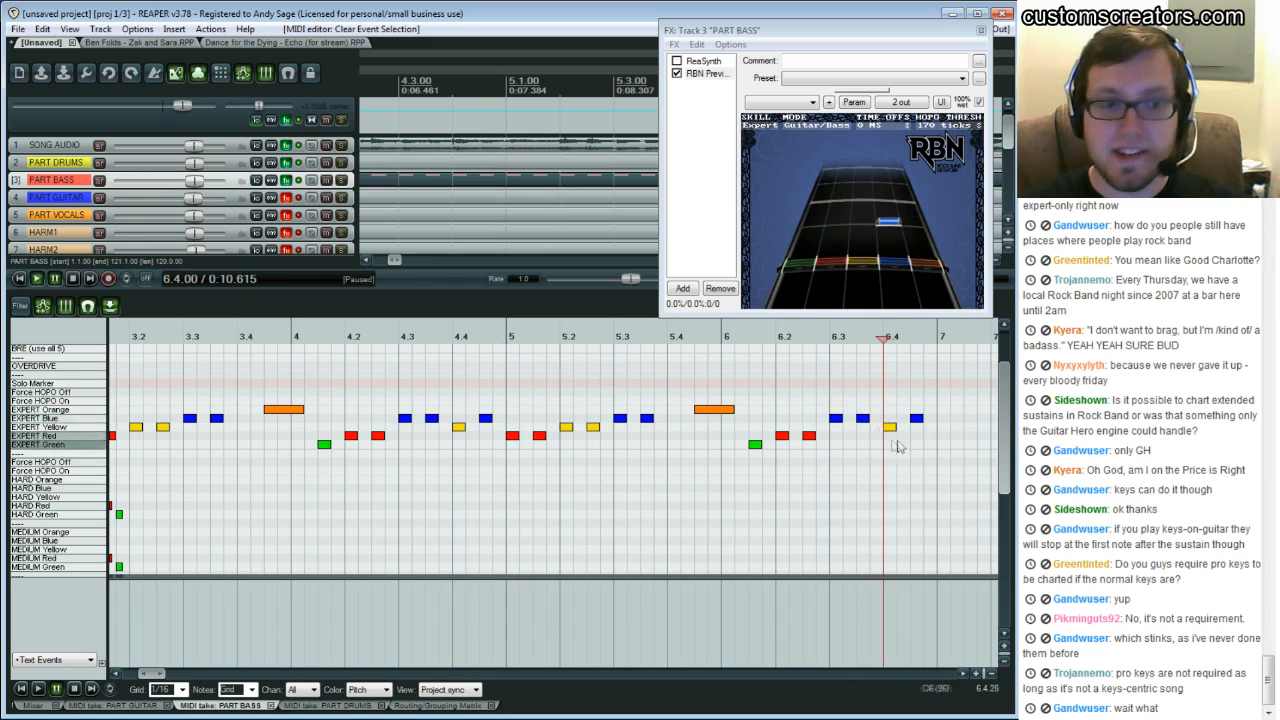
Add a Force HOPO On marker over the final blue note near beat 6.4.75, then play the phrase end
{"action": "left_click", "coordinate": [916, 418]}
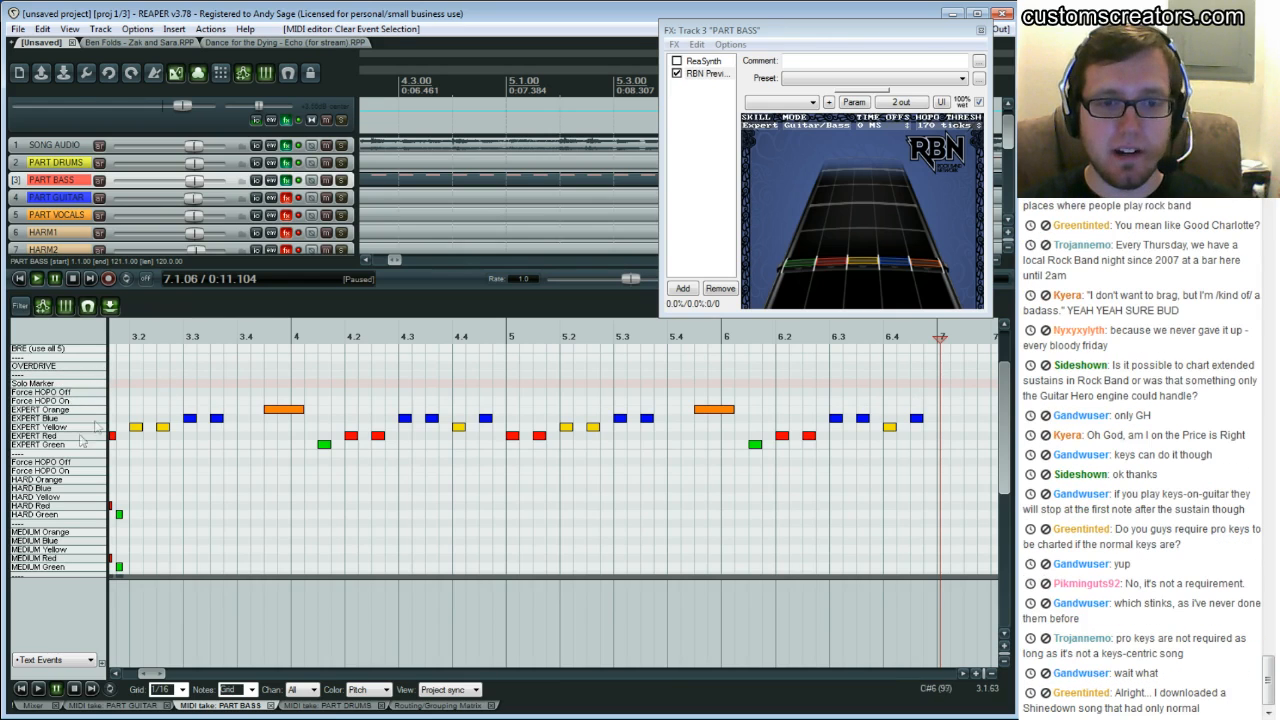
{"action": "left_click", "coordinate": [920, 401]}
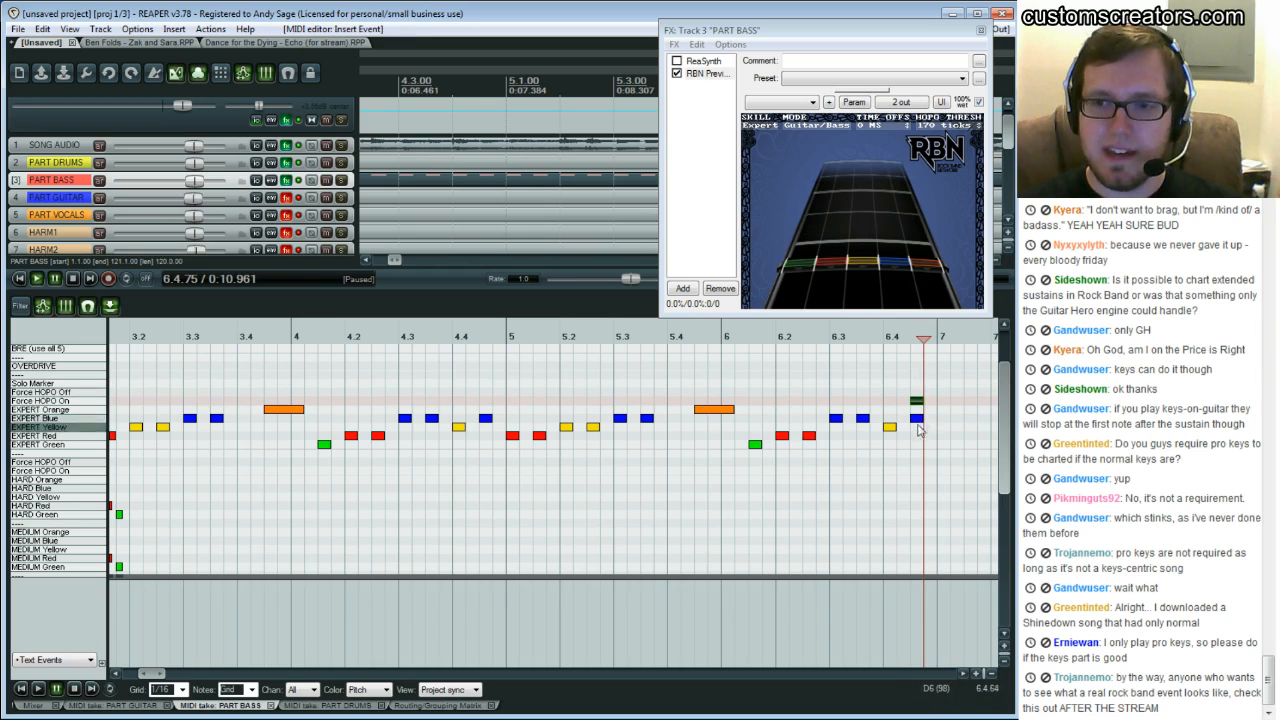
{"action": "left_click", "coordinate": [708, 383]}
{"action": "key", "text": "space"}
{"action": "key", "text": "space"}
{"action": "left_click", "coordinate": [812, 383]}
{"action": "key", "text": "space"}
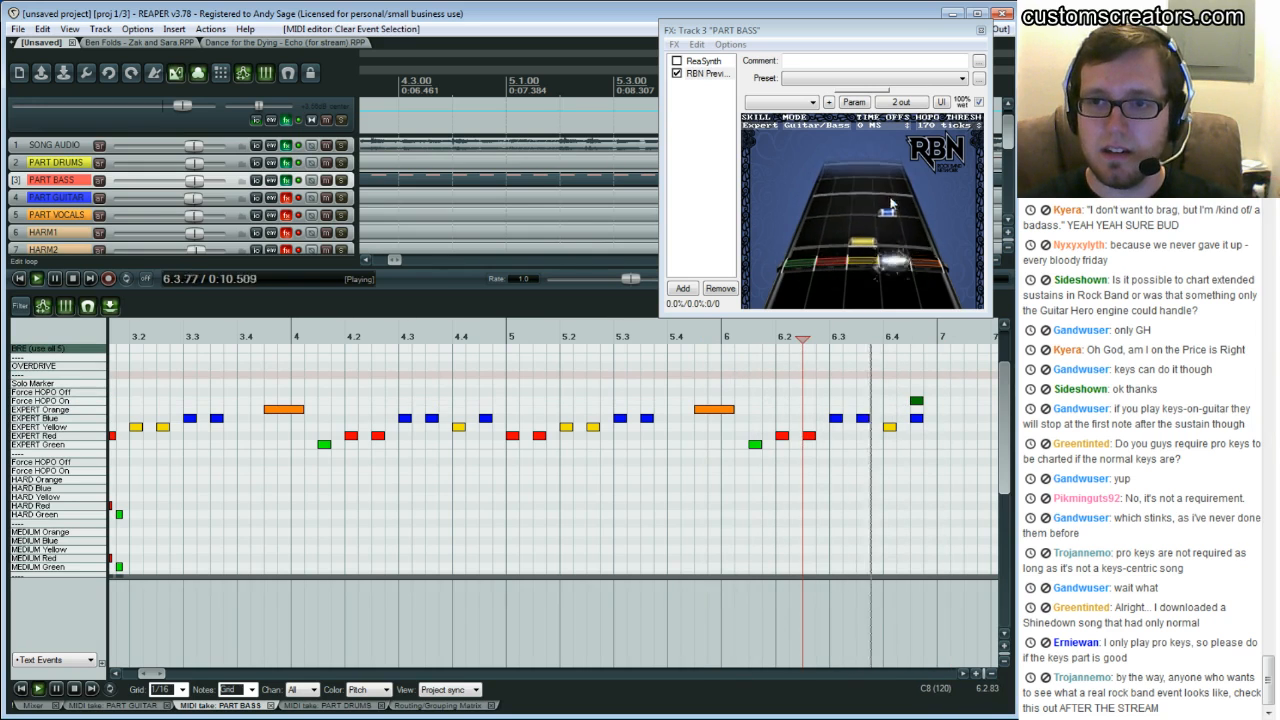
{"action": "key", "text": "space"}
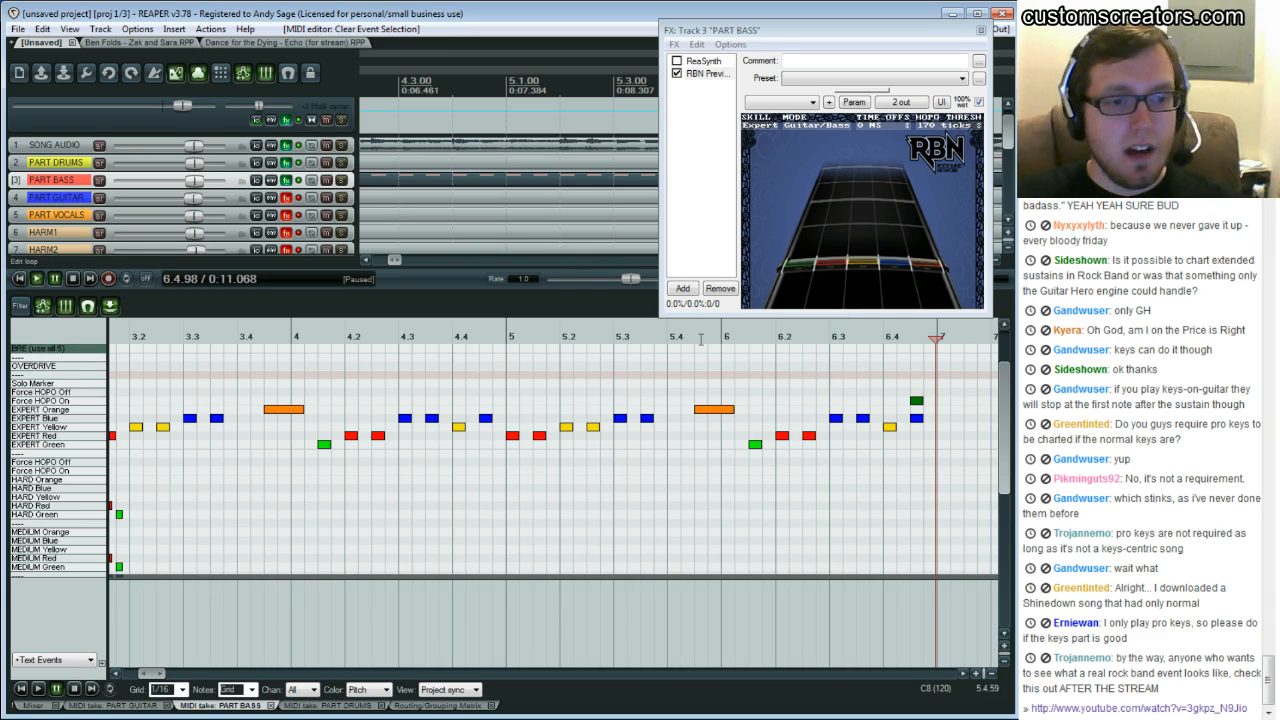
Scroll the view and play the pasted phrase from bar 5 to the end
{"action": "left_click", "coordinate": [964, 674]}
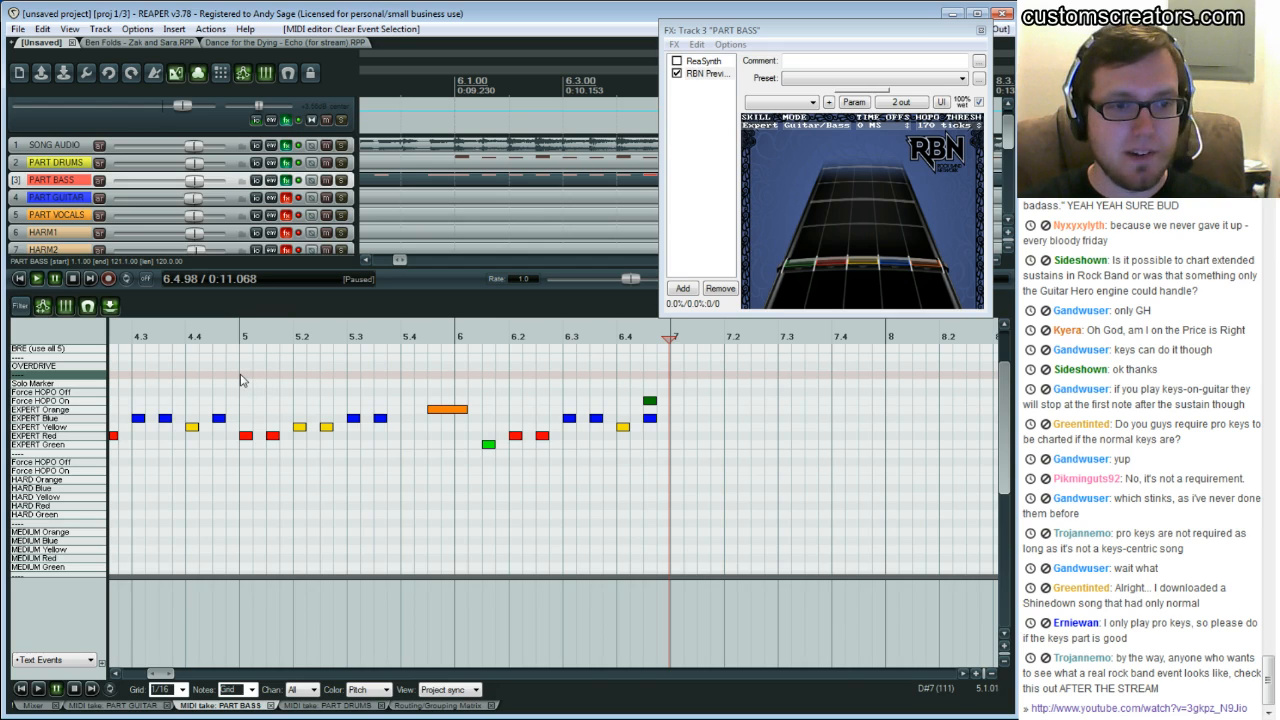
{"action": "left_click", "coordinate": [240, 376]}
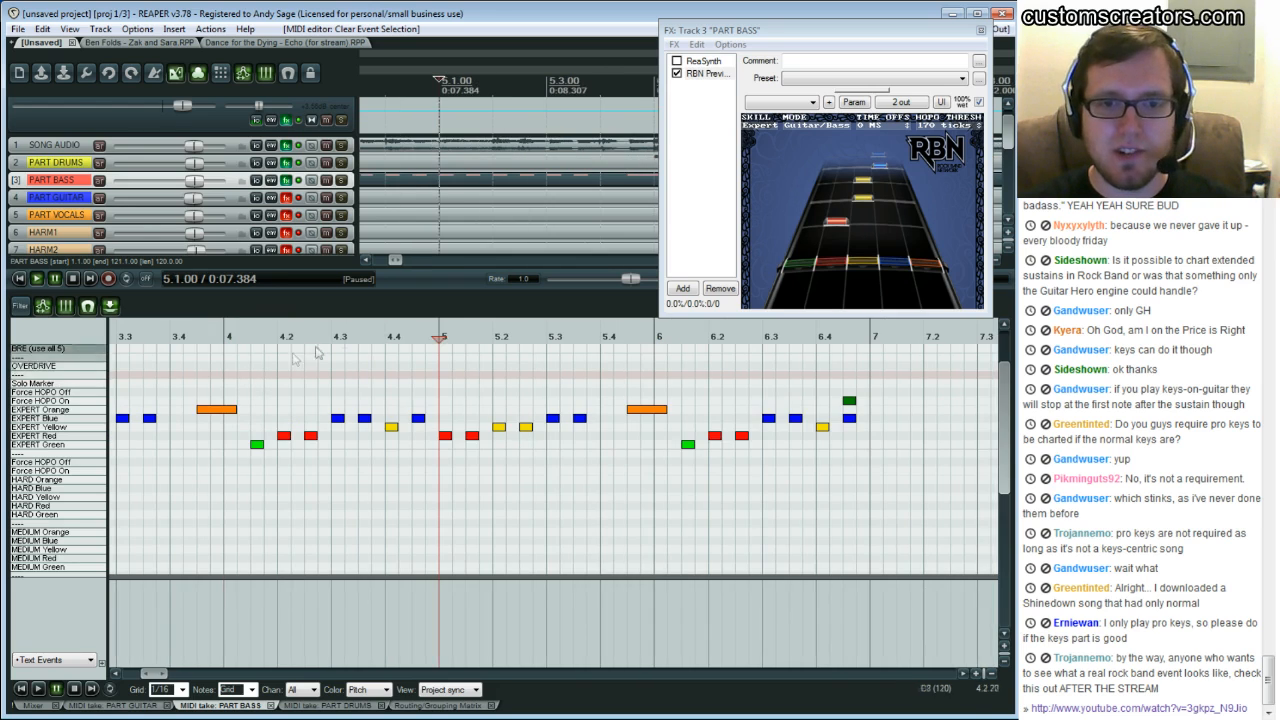
{"action": "key", "text": "space"}
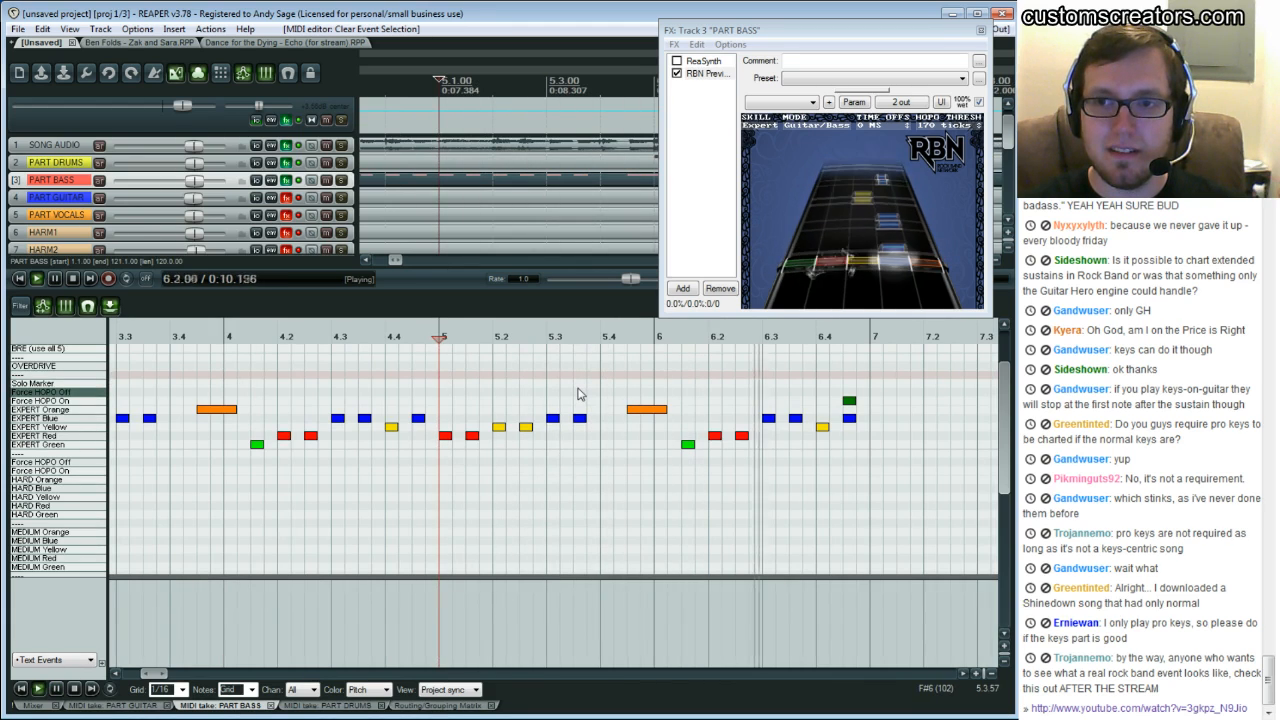
{"action": "key", "text": "ctrl+space"}
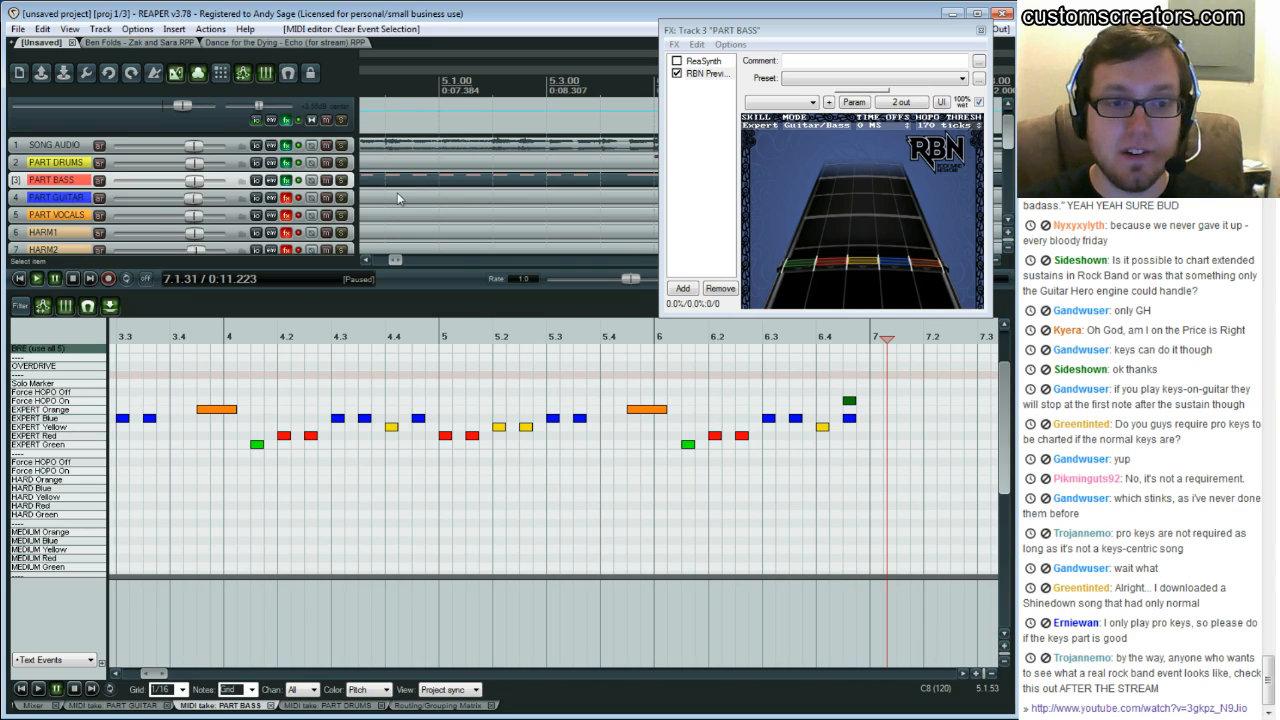
Bypass the RBN Preview effect on the PART BASS track and close its FX window
{"action": "scroll", "coordinate": [412, 195], "scroll_direction": "down", "scroll_amount": 1}
{"action": "left_click", "coordinate": [299, 163]}
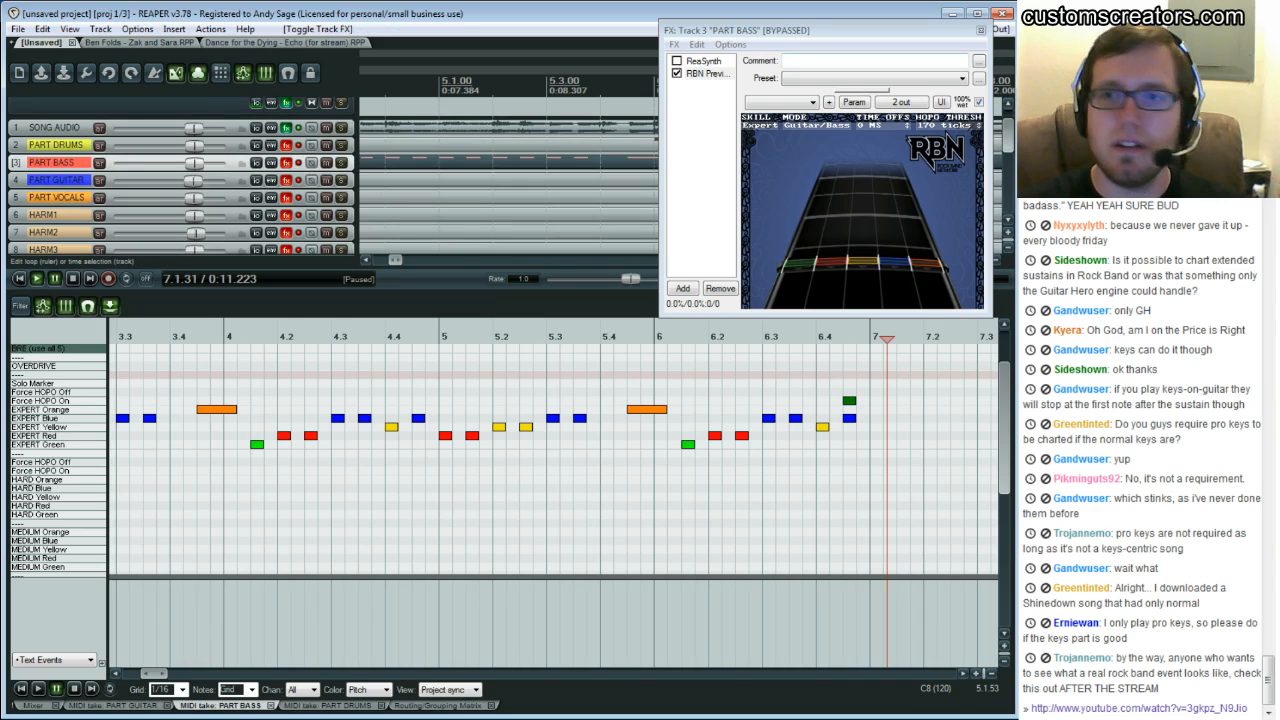
{"action": "left_click", "coordinate": [981, 30]}
Open the PART VOCALS MIDI item in the editor and move the cursor through bars 4 and 5
{"action": "scroll", "coordinate": [376, 174], "scroll_direction": "down", "scroll_amount": 2}
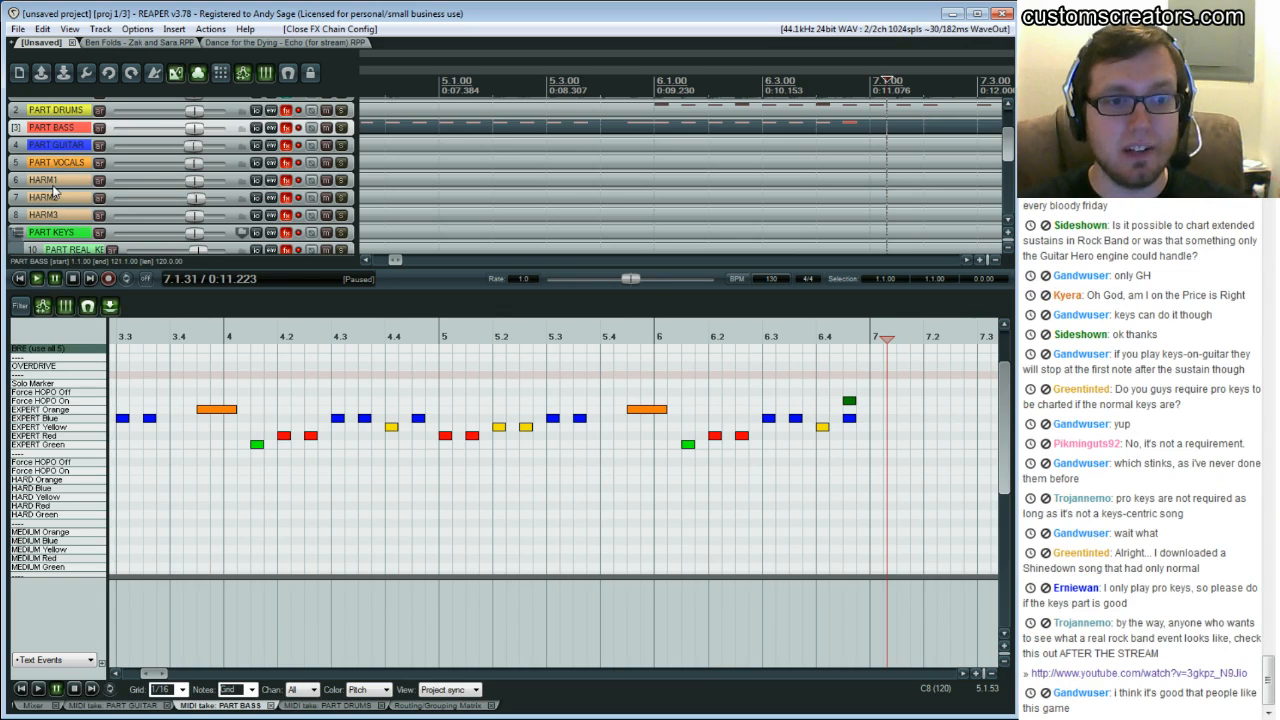
{"action": "left_click", "coordinate": [392, 166]}
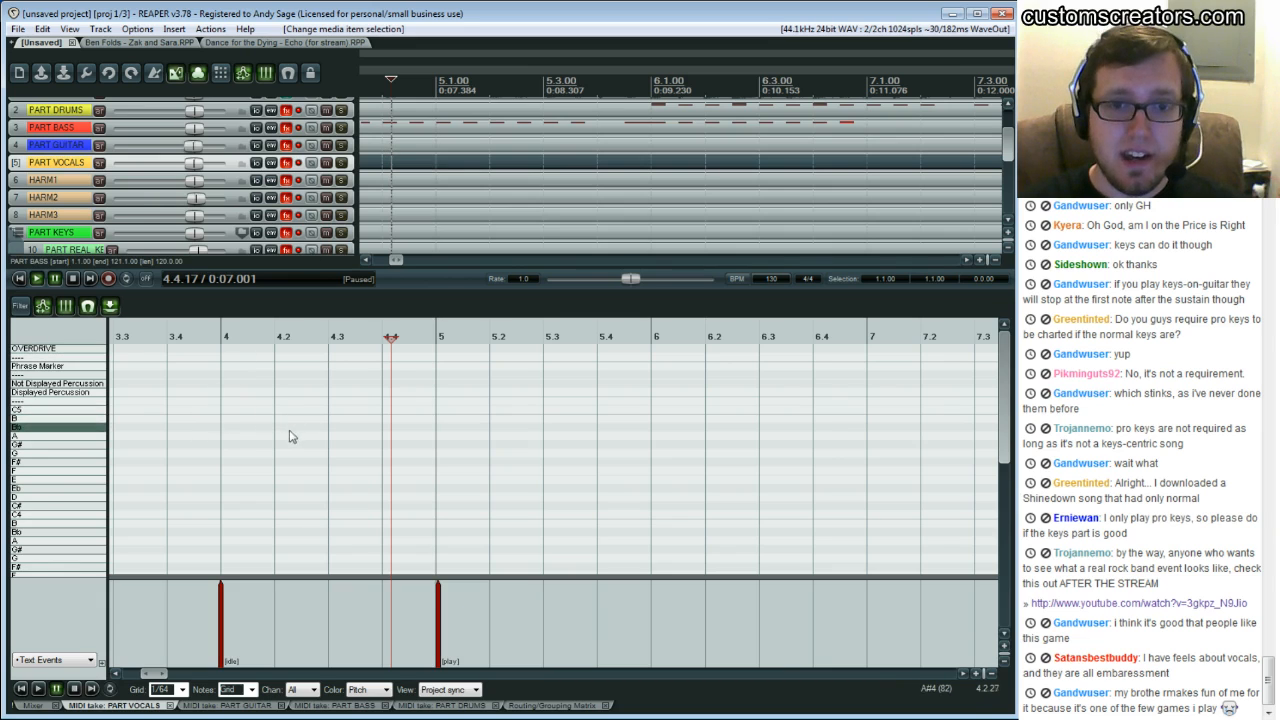
{"action": "left_click", "coordinate": [454, 418]}
{"action": "left_click", "coordinate": [477, 409]}
{"action": "left_click", "coordinate": [488, 408]}
{"action": "left_click", "coordinate": [504, 404]}
{"action": "left_click", "coordinate": [520, 406]}
{"action": "left_click", "coordinate": [530, 405]}
{"action": "left_click", "coordinate": [558, 403]}
{"action": "left_click", "coordinate": [584, 401]}
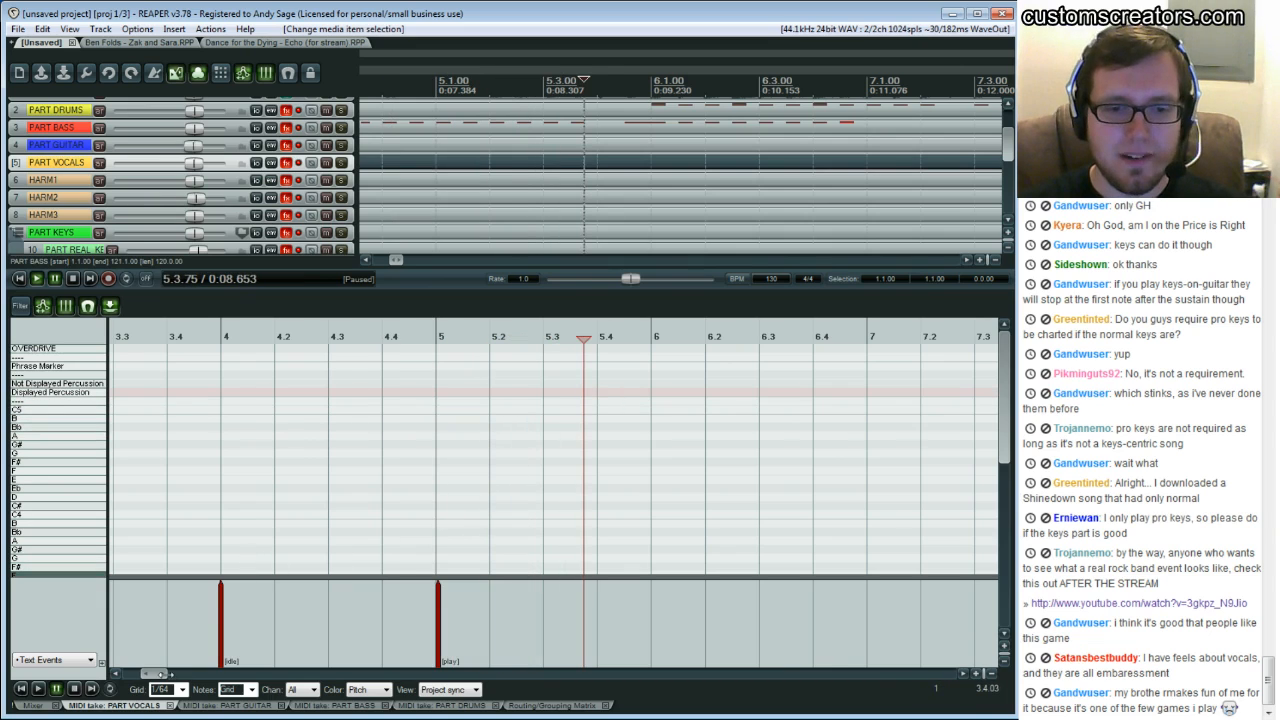
Zoom in around bar 4, select a short range before the [idle] event, and play from there
{"action": "scroll", "coordinate": [147, 675], "scroll_direction": "up", "scroll_amount": 5}
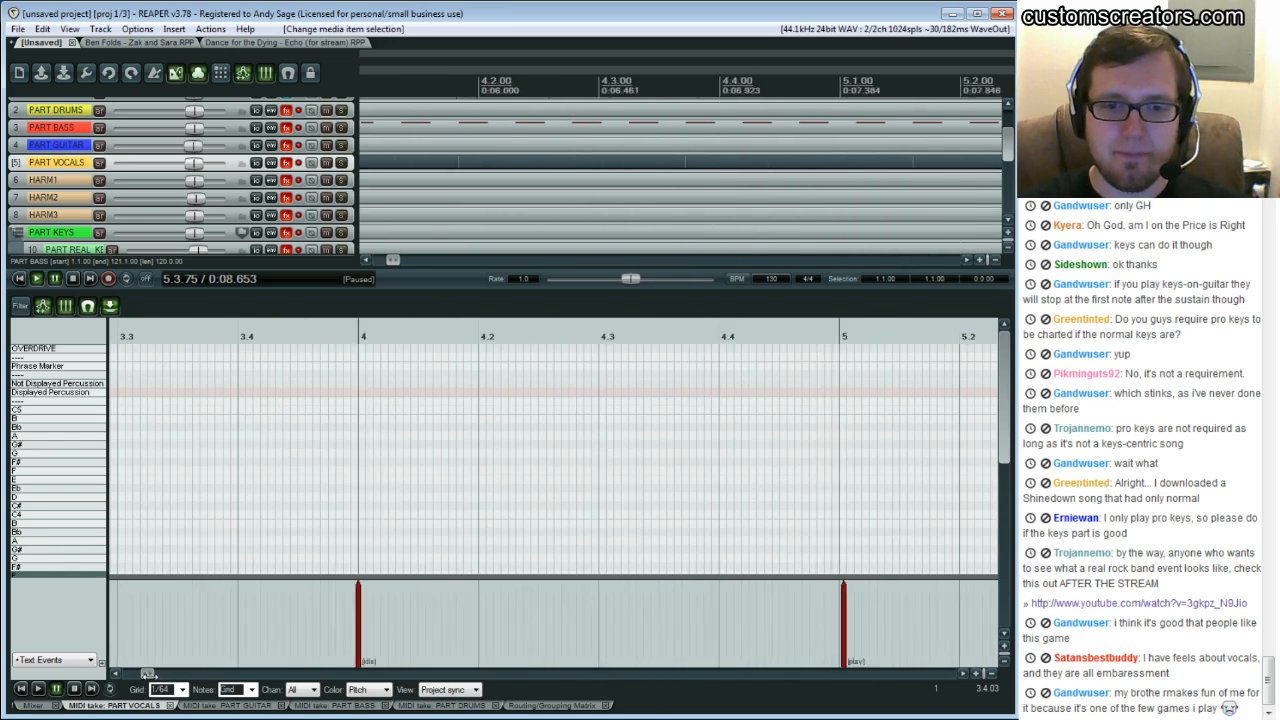
{"action": "scroll", "coordinate": [147, 675], "scroll_direction": "up", "scroll_amount": 1}
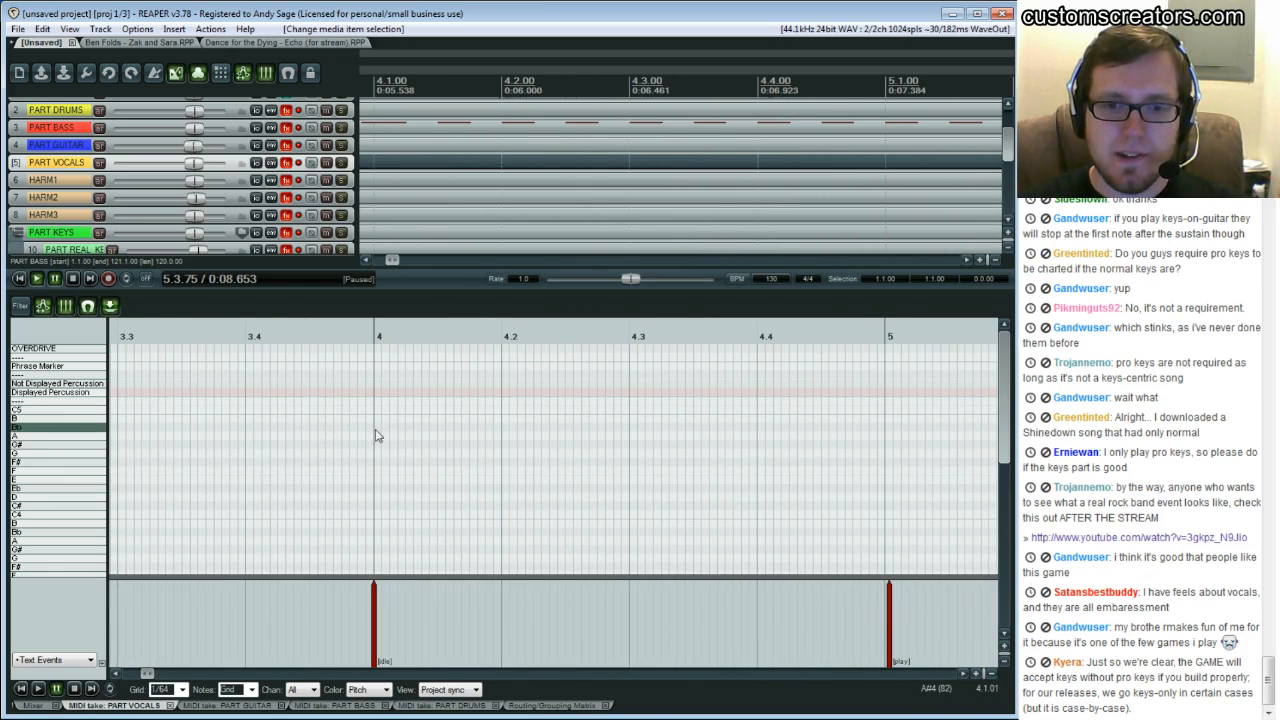
{"action": "left_click_drag", "start_coordinate": [381, 435], "coordinate": [414, 434]}
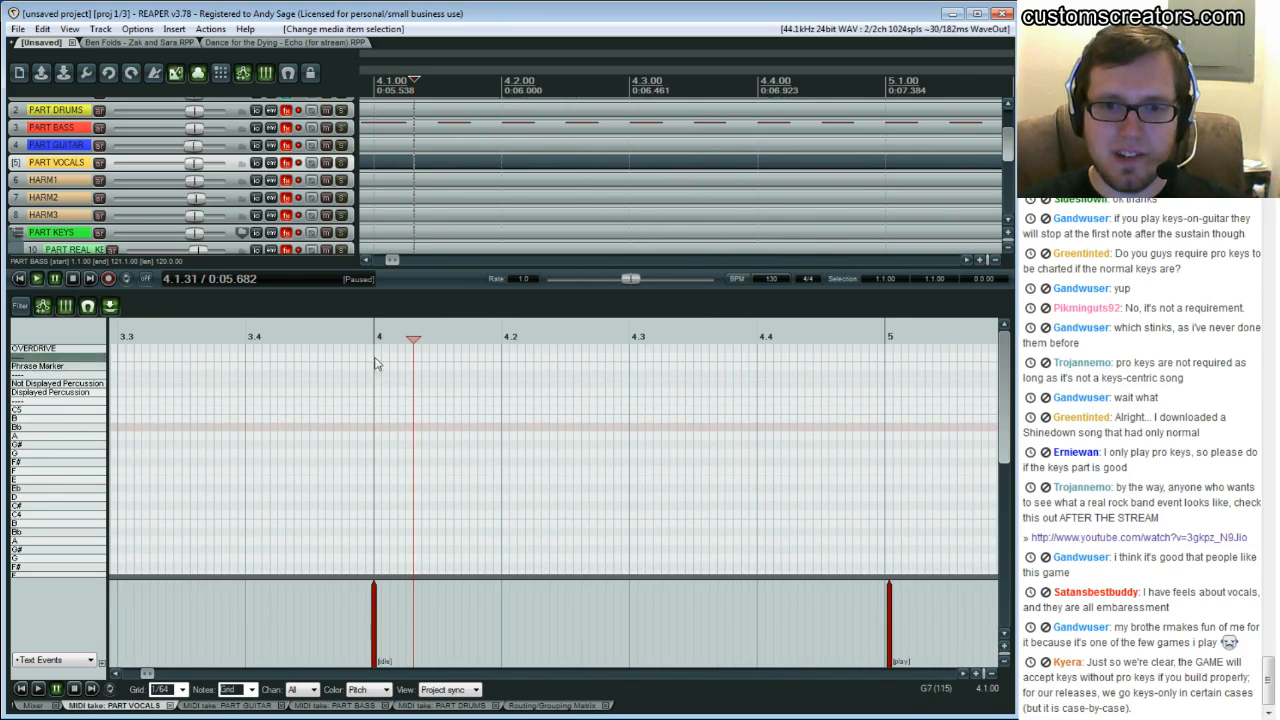
{"action": "left_click_drag", "start_coordinate": [376, 338], "coordinate": [379, 340]}
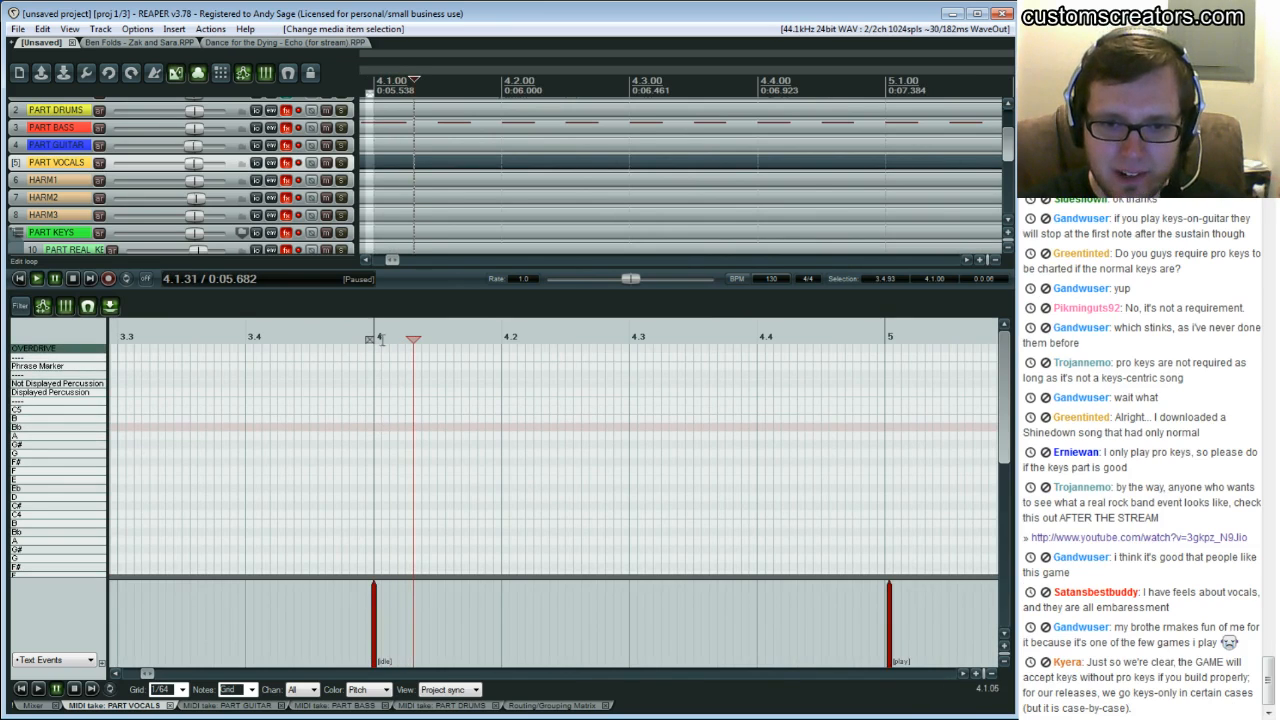
{"action": "left_click", "coordinate": [376, 340]}
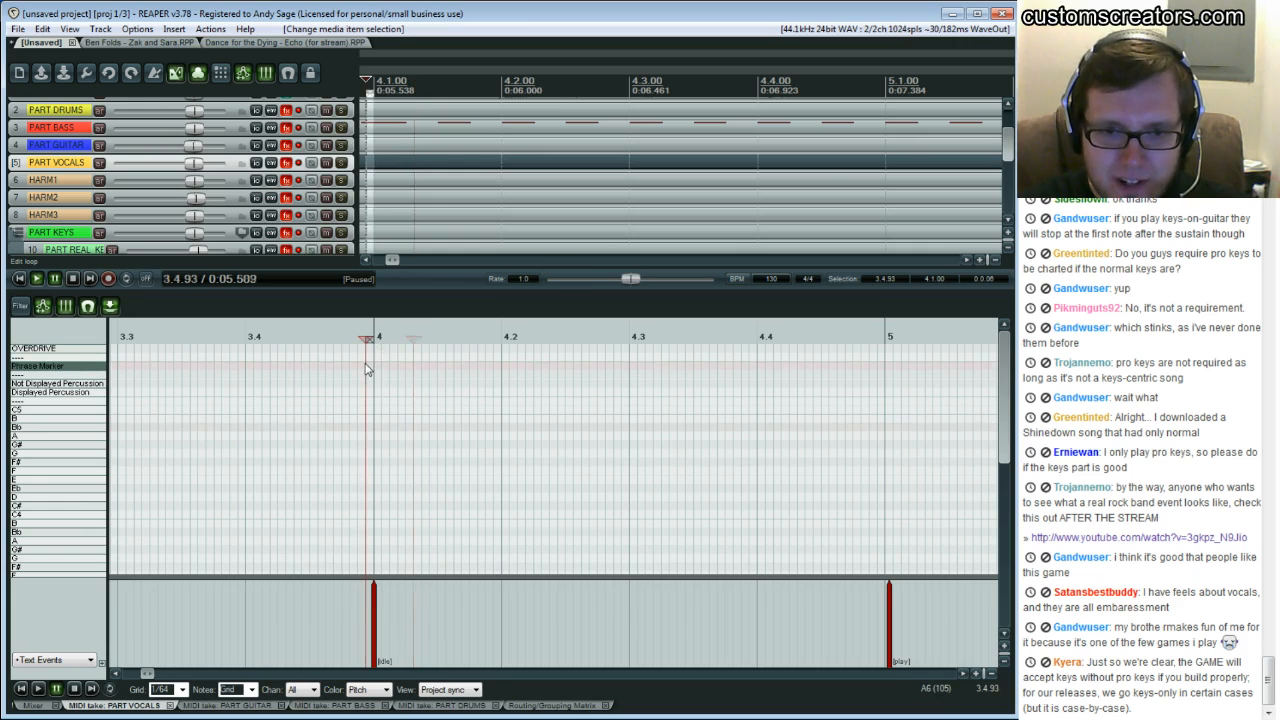
{"action": "left_click", "coordinate": [109, 689]}
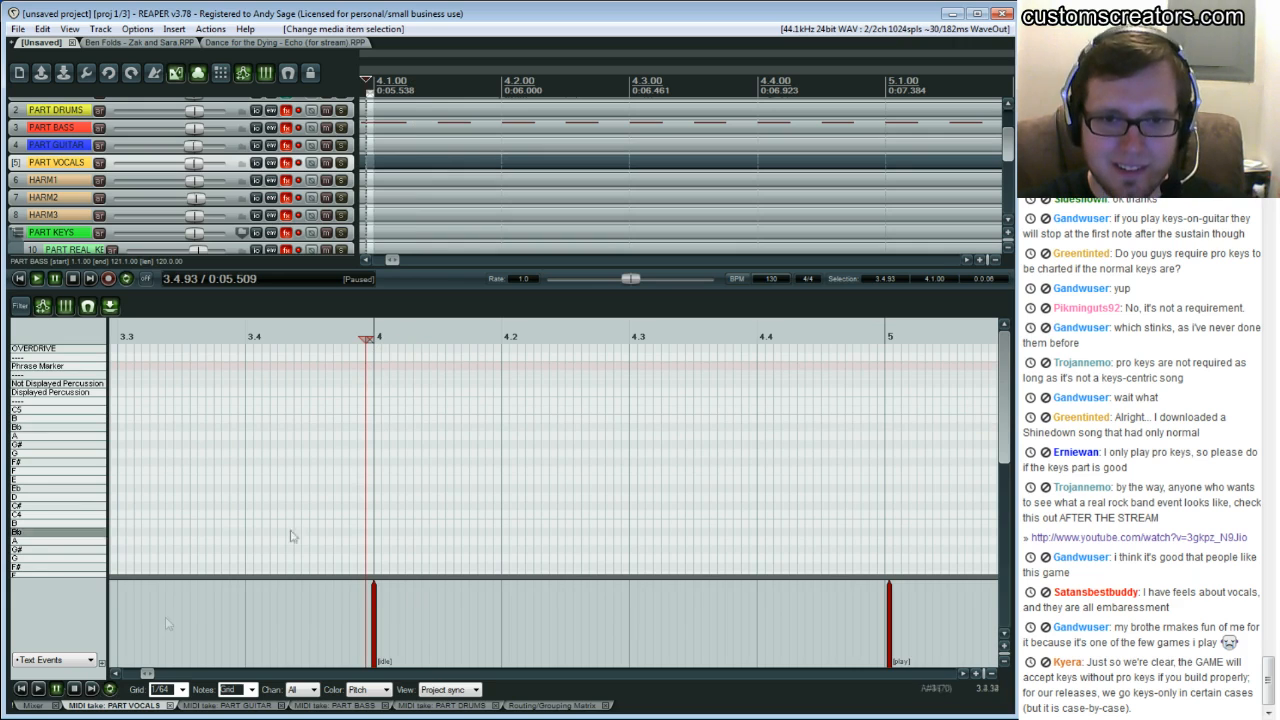
{"action": "key", "text": "space"}
{"action": "key", "text": "space"}
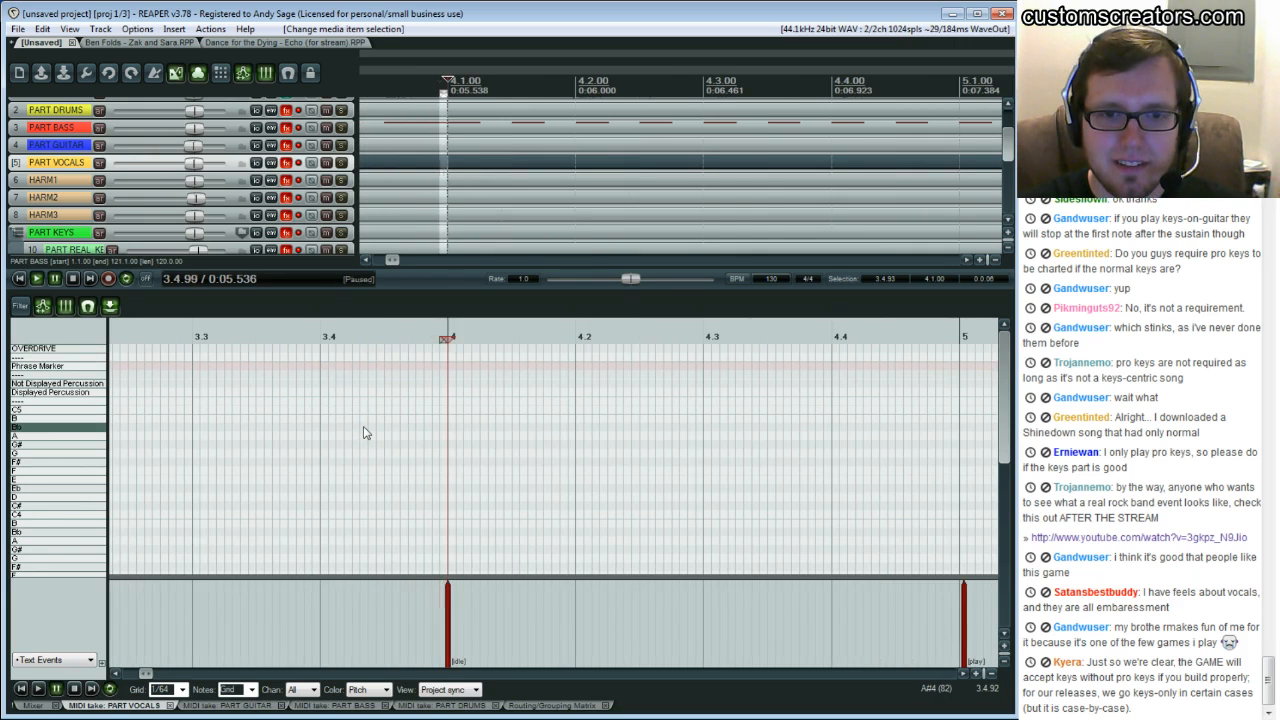
Clear the time selection and play the vocals item from bar 4
{"action": "key", "text": "Escape"}
{"action": "left_click", "coordinate": [448, 367]}
{"action": "key", "text": "space"}
{"action": "key", "text": "space"}
{"action": "left_click", "coordinate": [448, 367]}
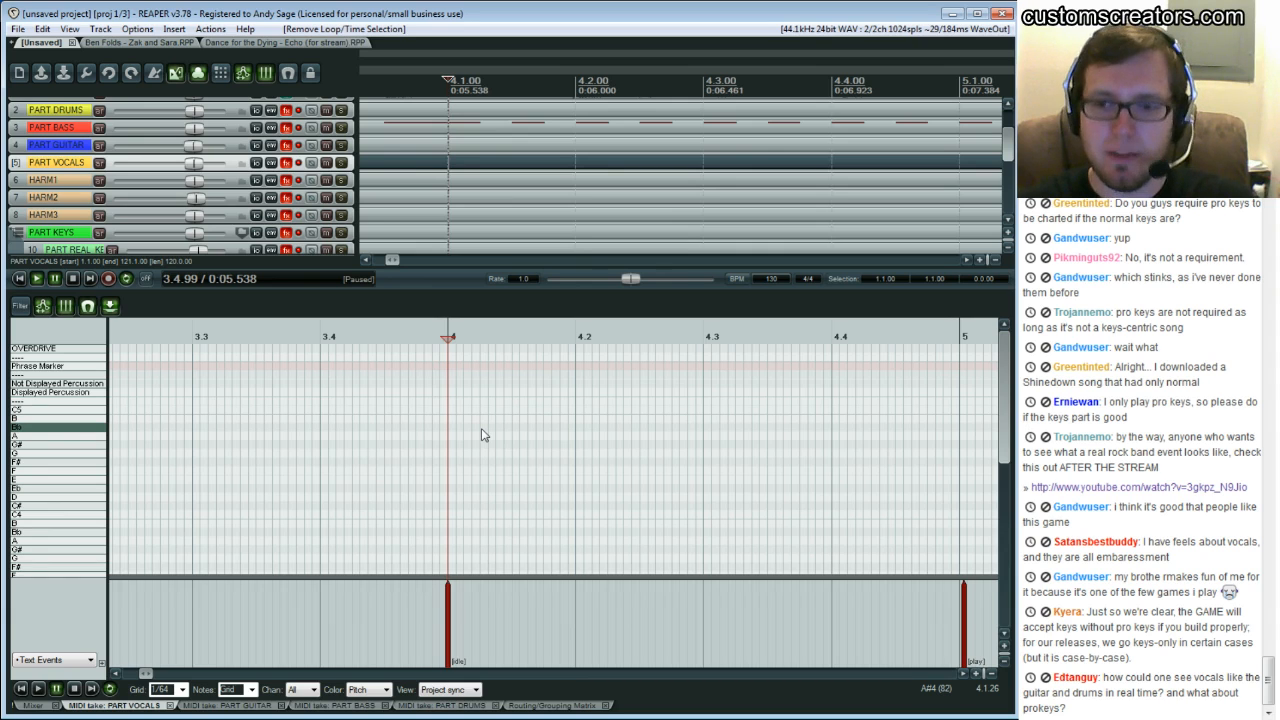
Delete the [idle] and [play] text events from the PART VOCALS item
{"action": "left_click_drag", "start_coordinate": [438, 599], "coordinate": [775, 624]}
{"action": "key", "text": "Delete"}
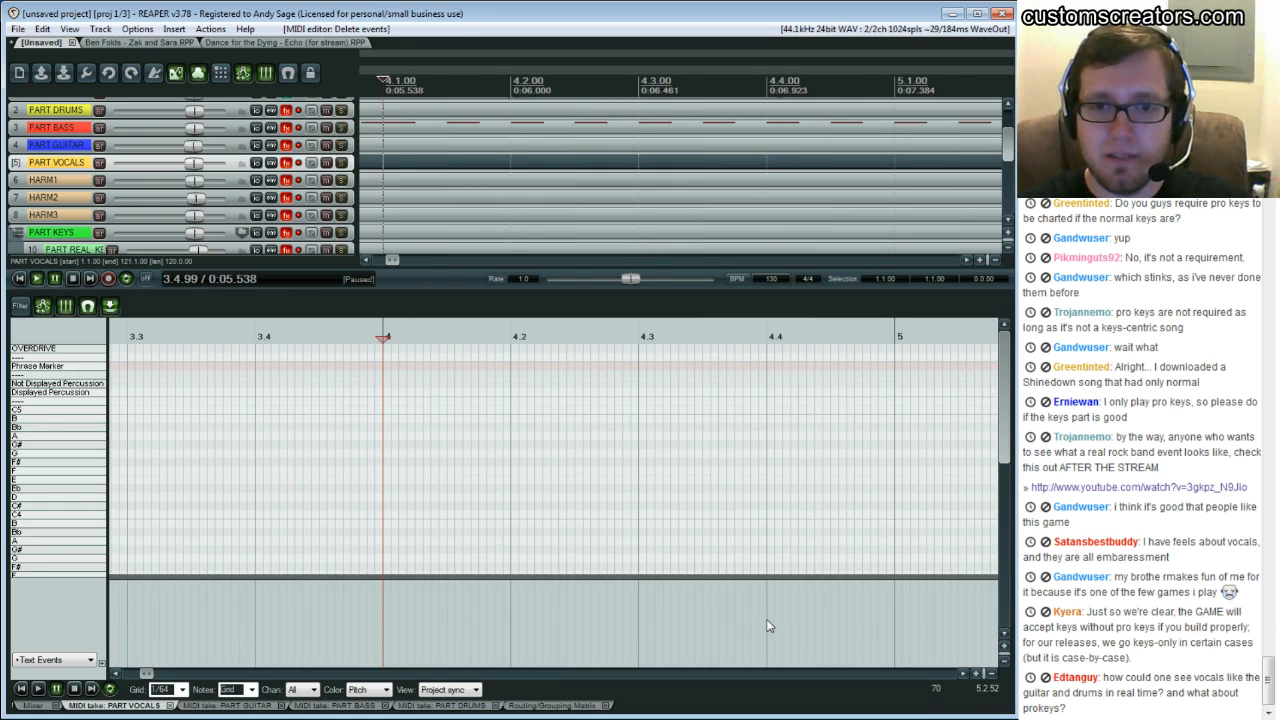
Play the vocals item from a few points after bar 5 to listen for the vocal entry
{"action": "left_click", "coordinate": [237, 446]}
{"action": "key", "text": "space"}
{"action": "key", "text": "space"}
{"action": "left_click_drag", "start_coordinate": [144, 675], "coordinate": [160, 675]}
{"action": "left_click", "coordinate": [475, 450]}
{"action": "key", "text": "space"}
{"action": "key", "text": "space"}
{"action": "left_click", "coordinate": [475, 450]}
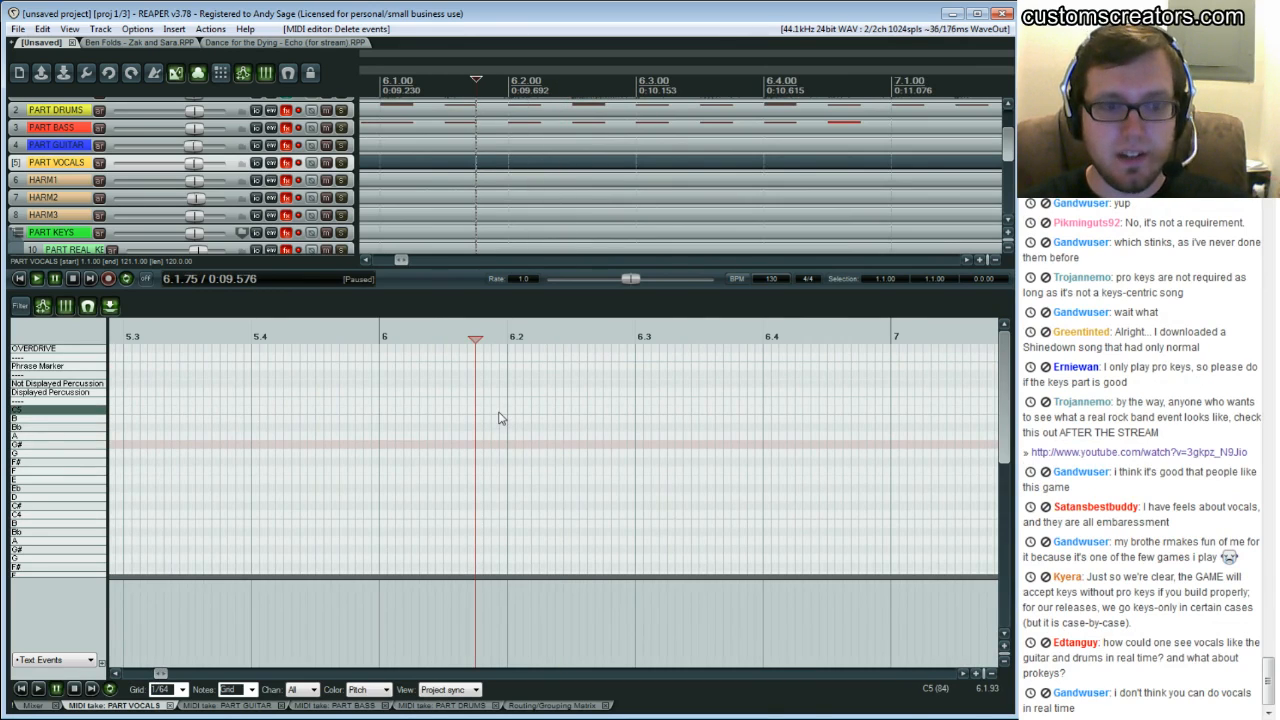
Move through bars 10 to 12 of the vocals item and play short passages there
{"action": "scroll", "coordinate": [500, 418], "scroll_direction": "right", "scroll_amount": 10}
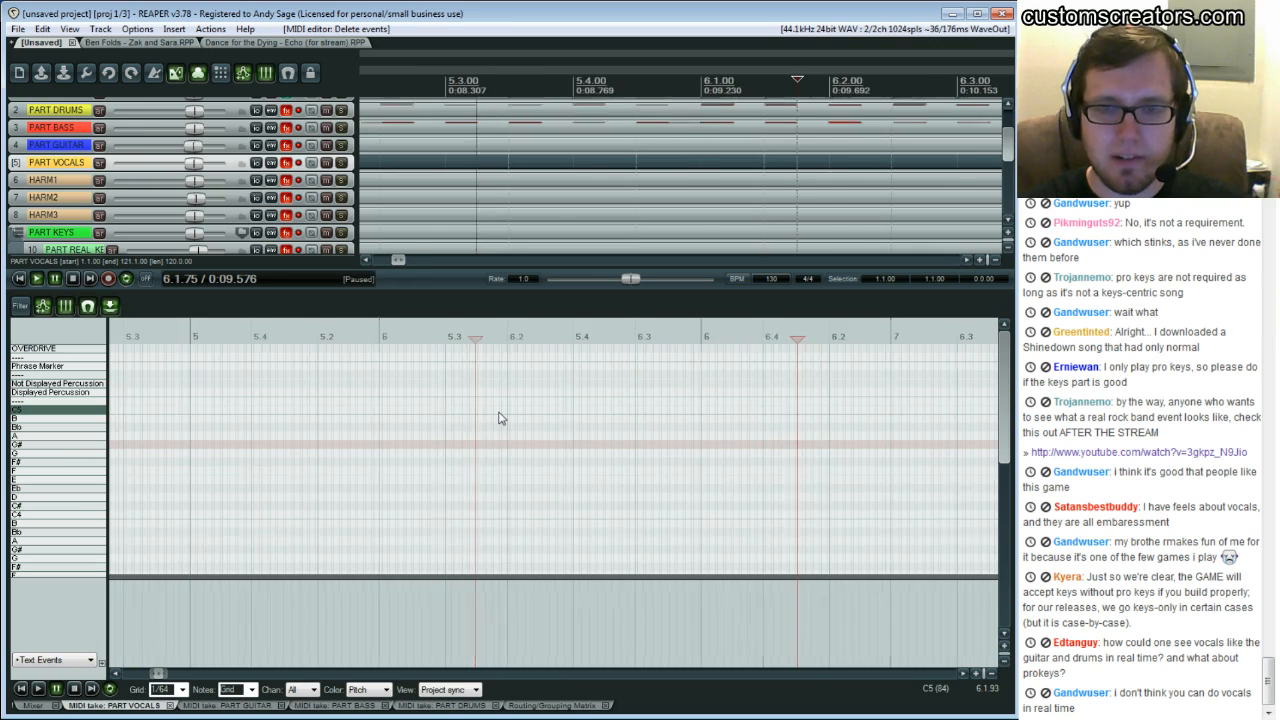
{"action": "scroll", "coordinate": [500, 418], "scroll_direction": "right", "scroll_amount": 10}
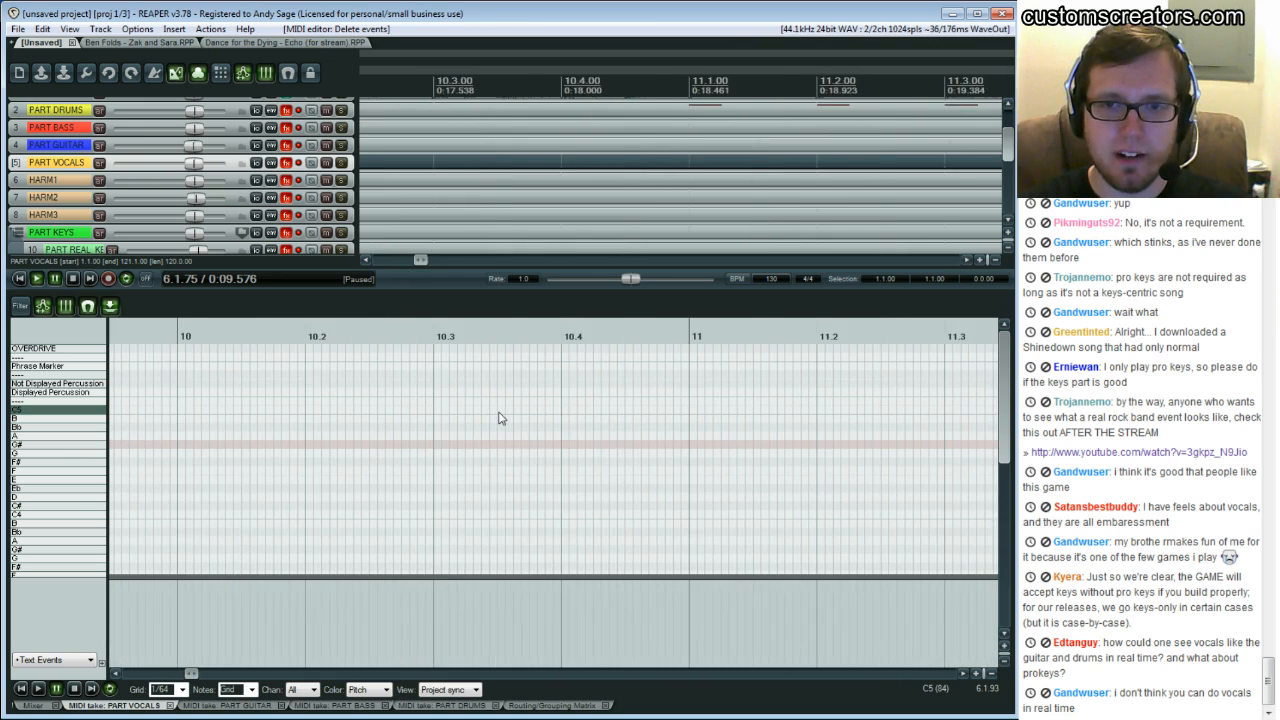
{"action": "left_click", "coordinate": [500, 418]}
{"action": "key", "text": "space"}
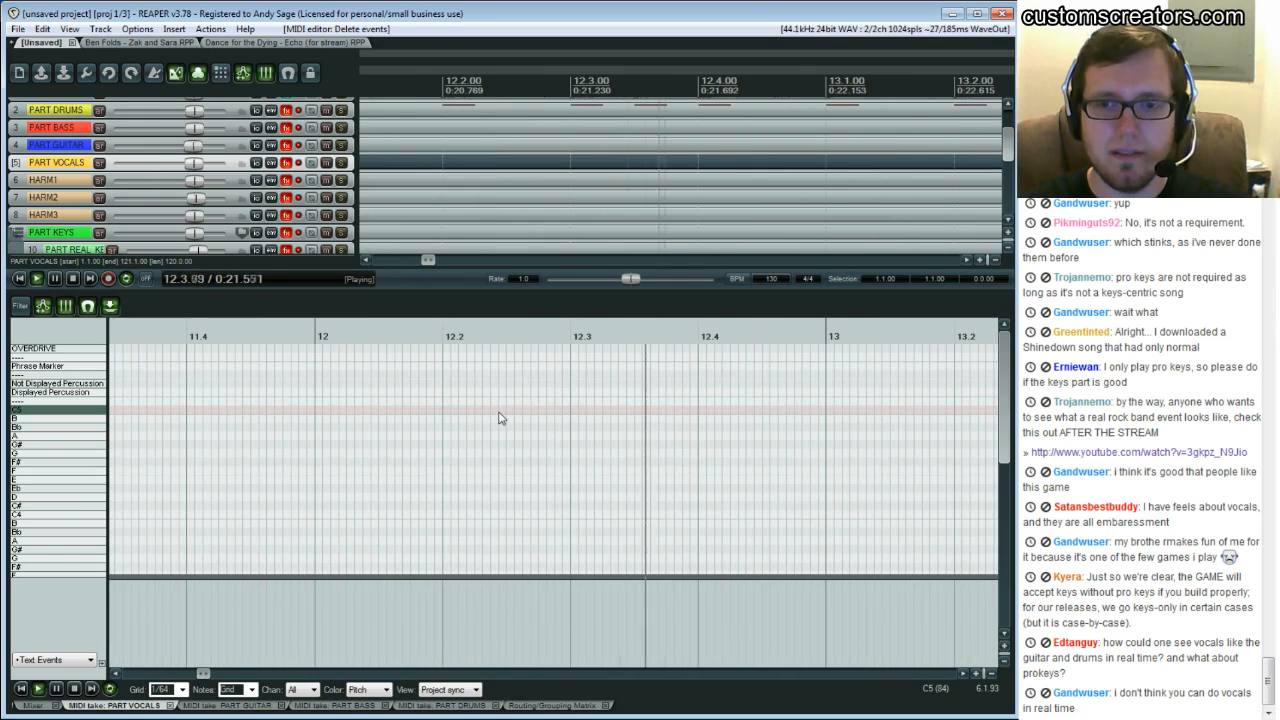
{"action": "key", "text": "space"}
{"action": "scroll", "coordinate": [502, 418], "scroll_direction": "left", "scroll_amount": 3}
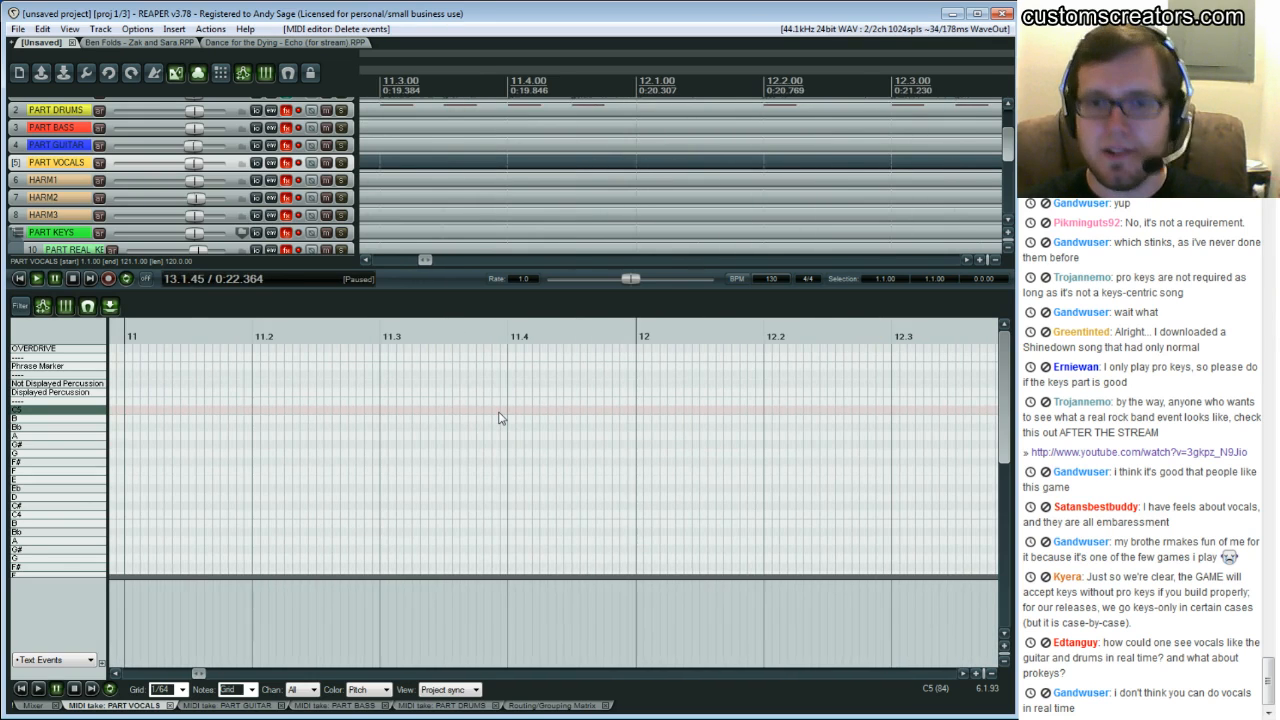
{"action": "scroll", "coordinate": [500, 418], "scroll_direction": "left", "scroll_amount": 3}
{"action": "left_click", "coordinate": [440, 418]}
{"action": "key", "text": "space"}
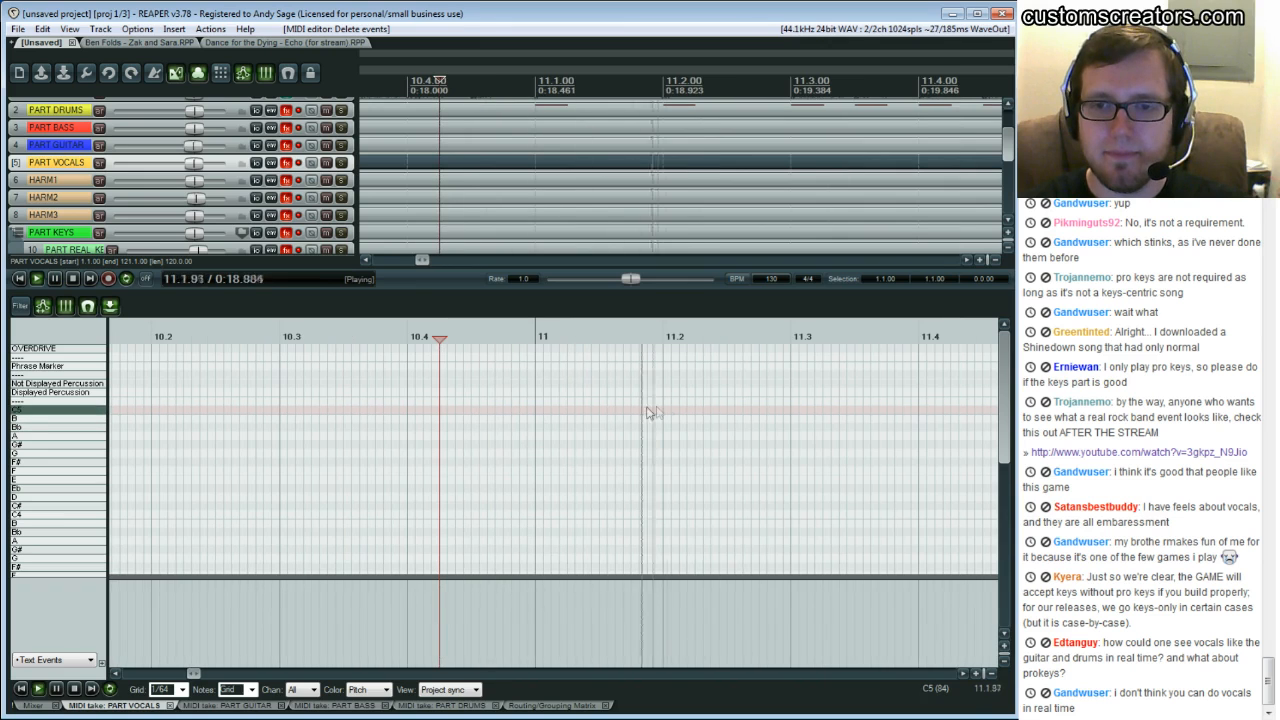
{"action": "key", "text": "space"}
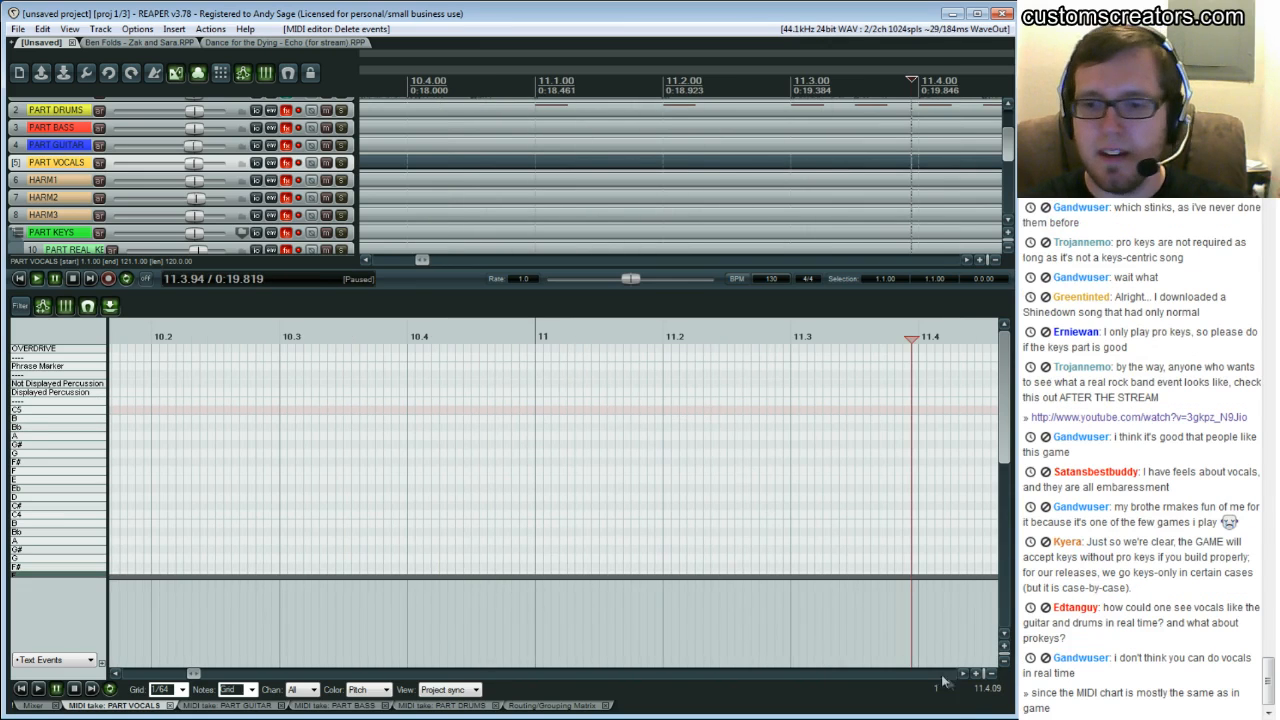
{"action": "left_click", "coordinate": [964, 675]}
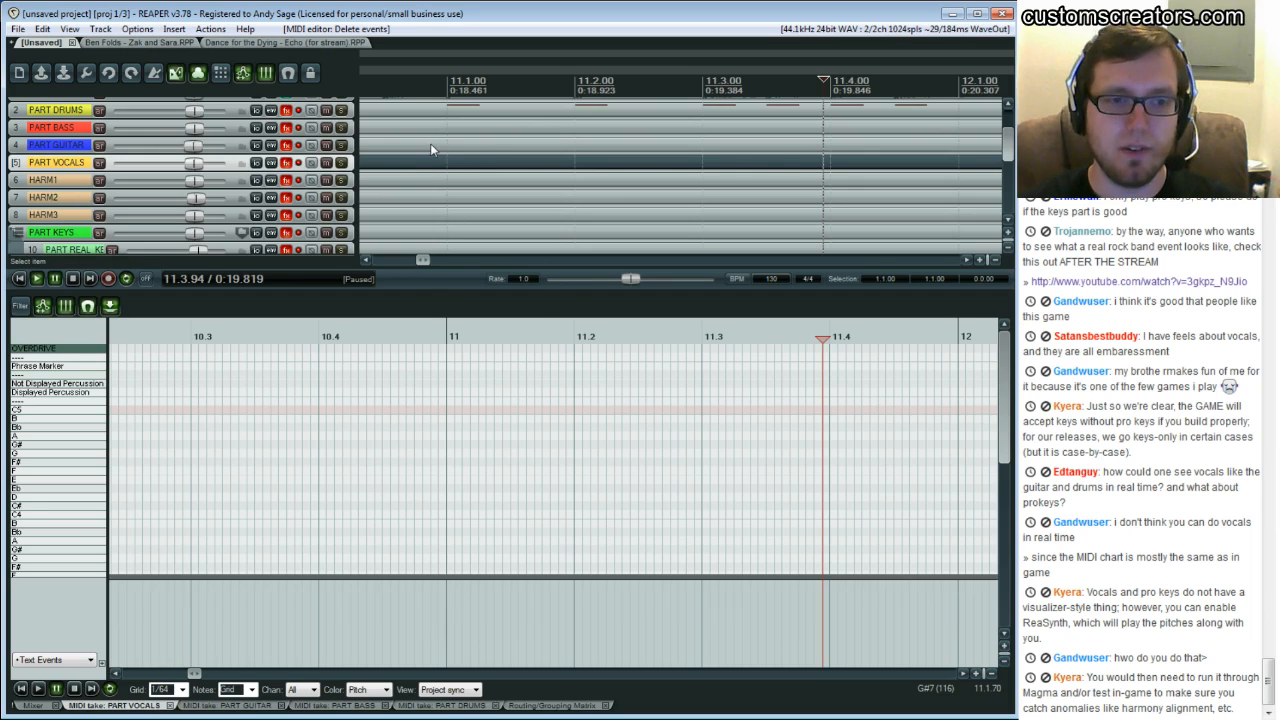
{"action": "left_click", "coordinate": [460, 414]}
{"action": "key", "text": "space"}
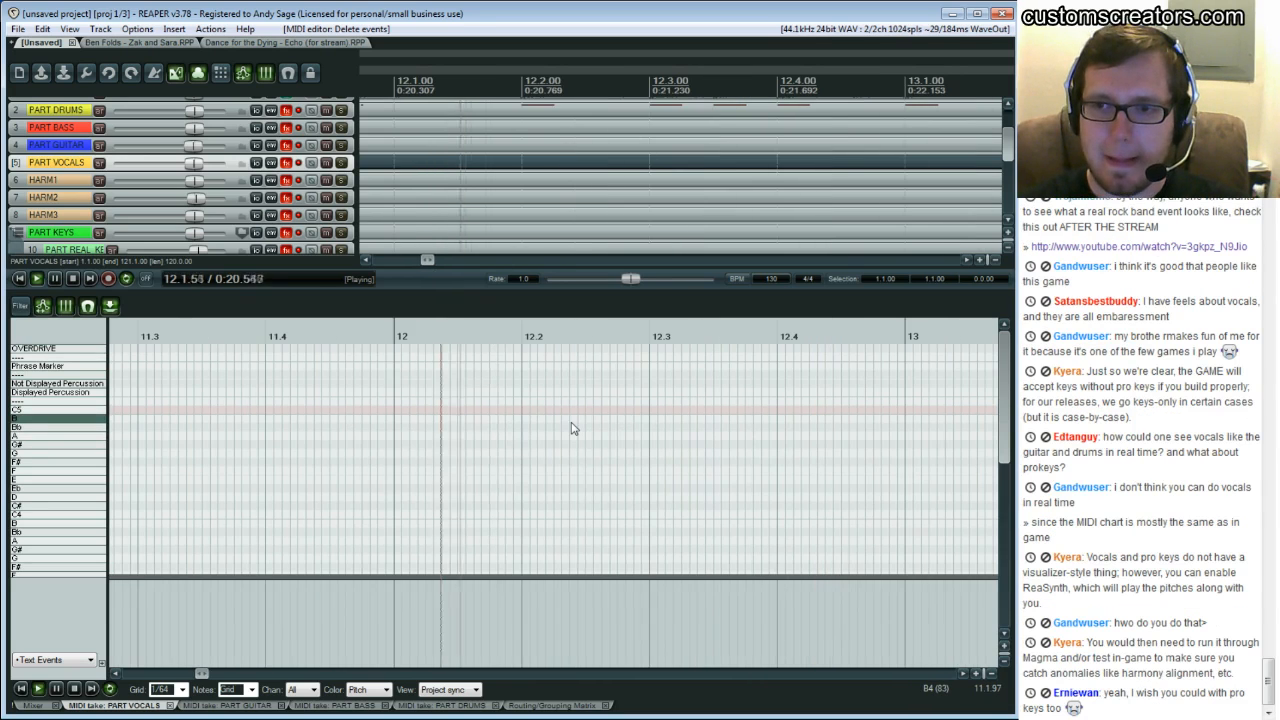
{"action": "key", "text": "ctrl+space"}
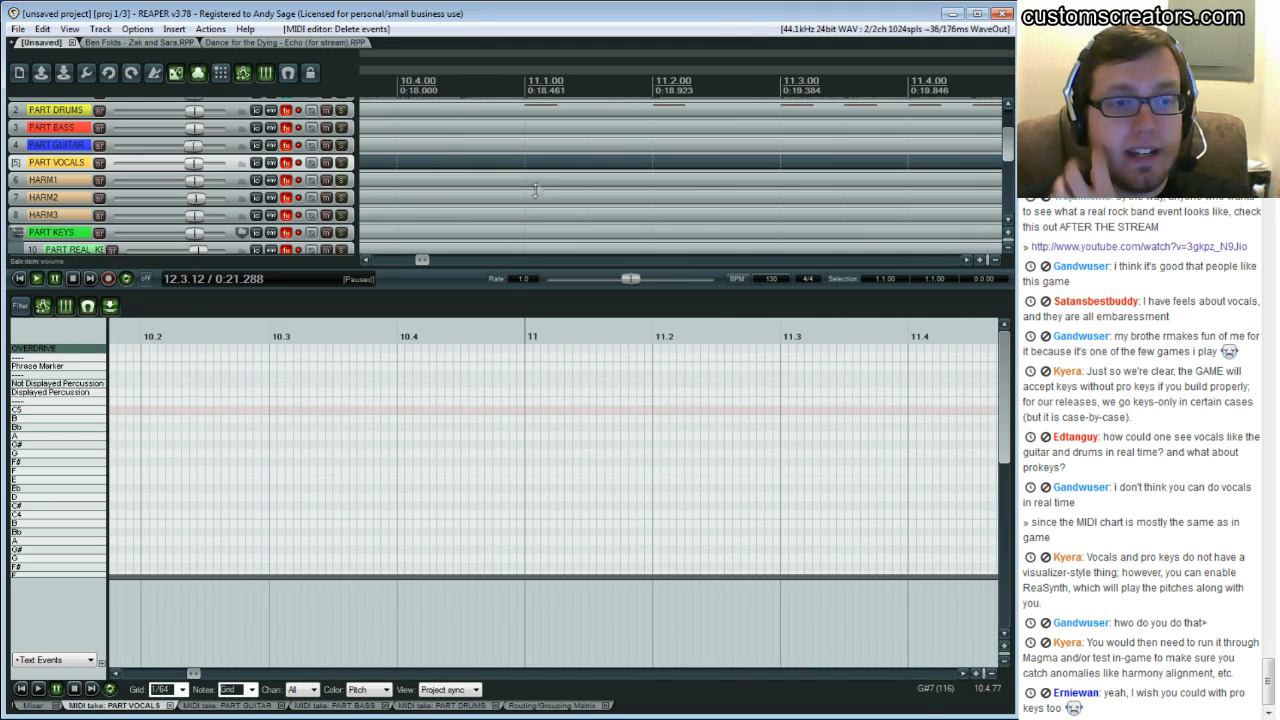
Move the PART VOCALS track directly below the SONG AUDIO track
{"action": "scroll", "coordinate": [534, 177], "scroll_direction": "up", "scroll_amount": 3}
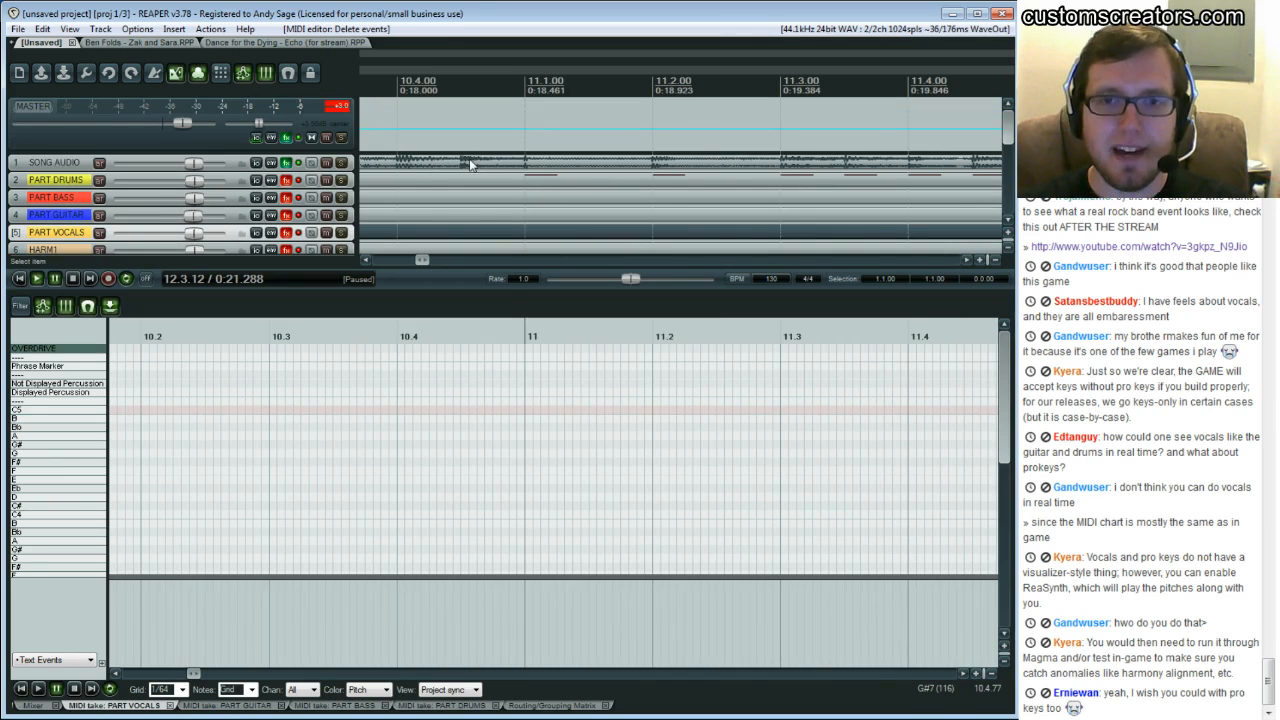
{"action": "mouse_move", "coordinate": [56, 171]}
{"action": "left_mouse_down"}
{"action": "mouse_move", "coordinate": [77, 261]}
{"action": "mouse_move", "coordinate": [66, 169]}
{"action": "left_mouse_up"}
{"action": "scroll", "coordinate": [511, 193], "scroll_direction": "down", "scroll_amount": 2}
{"action": "scroll", "coordinate": [511, 193], "scroll_direction": "down", "scroll_amount": 3}
{"action": "scroll", "coordinate": [486, 194], "scroll_direction": "up", "scroll_amount": 3}
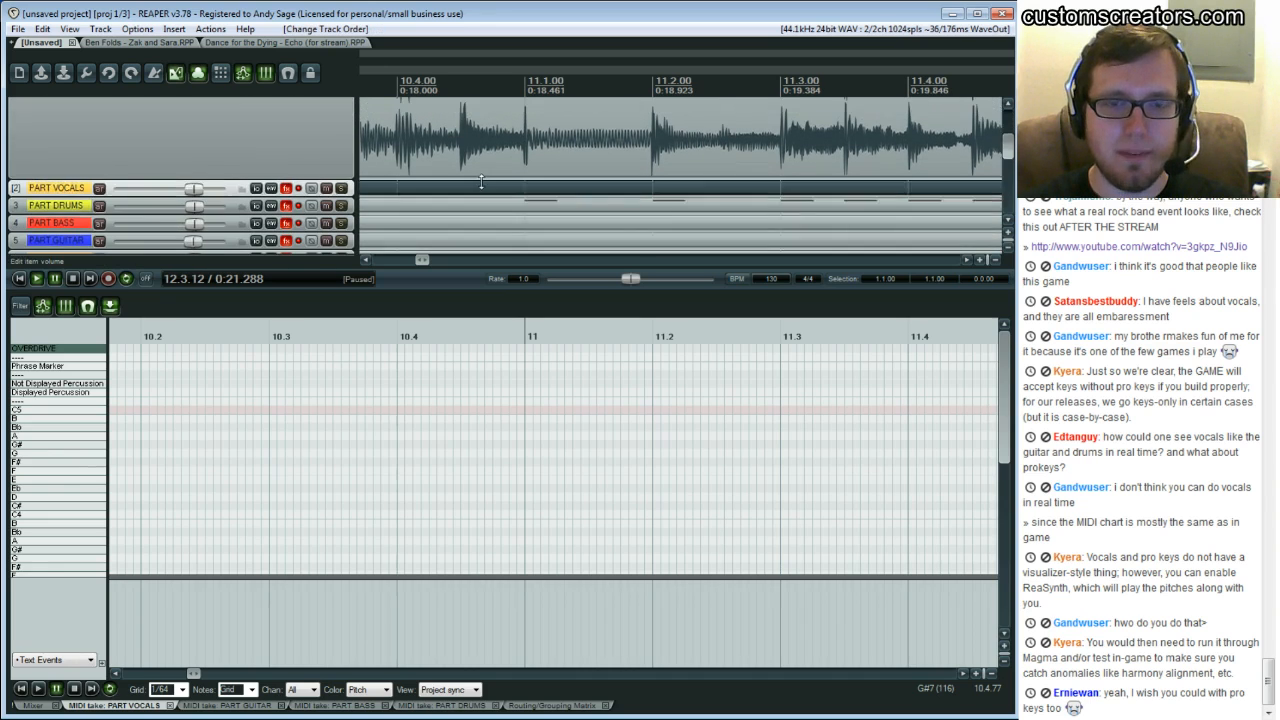
Enlarge the SONG AUDIO track so its waveform shows above the MIDI editor
{"action": "left_click_drag", "start_coordinate": [407, 290], "coordinate": [407, 315]}
{"action": "scroll", "coordinate": [434, 188], "scroll_direction": "up", "scroll_amount": 2}
{"action": "scroll", "coordinate": [434, 196], "scroll_direction": "down", "scroll_amount": 1}
{"action": "left_click", "coordinate": [1008, 104]}
{"action": "left_click", "coordinate": [1008, 104]}
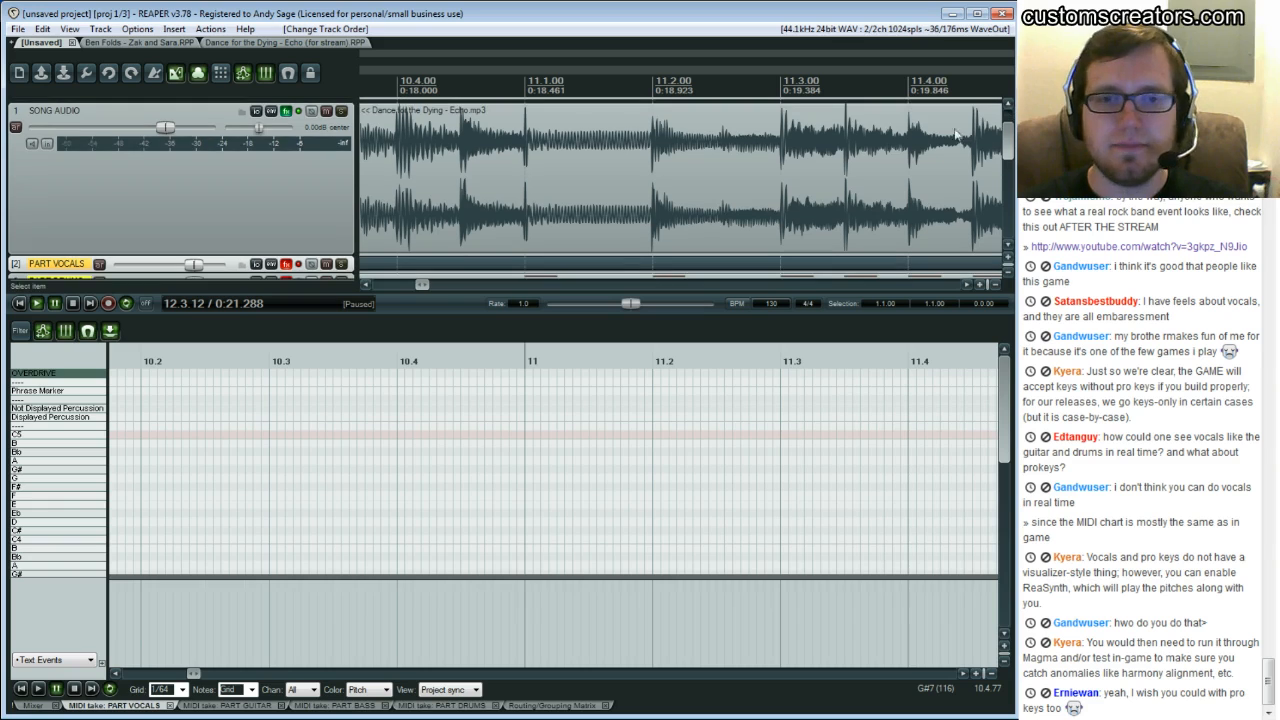
Play the song from several points between bars 11 and 12 to locate the vocal phrase
{"action": "left_click", "coordinate": [331, 457]}
{"action": "key", "text": "space"}
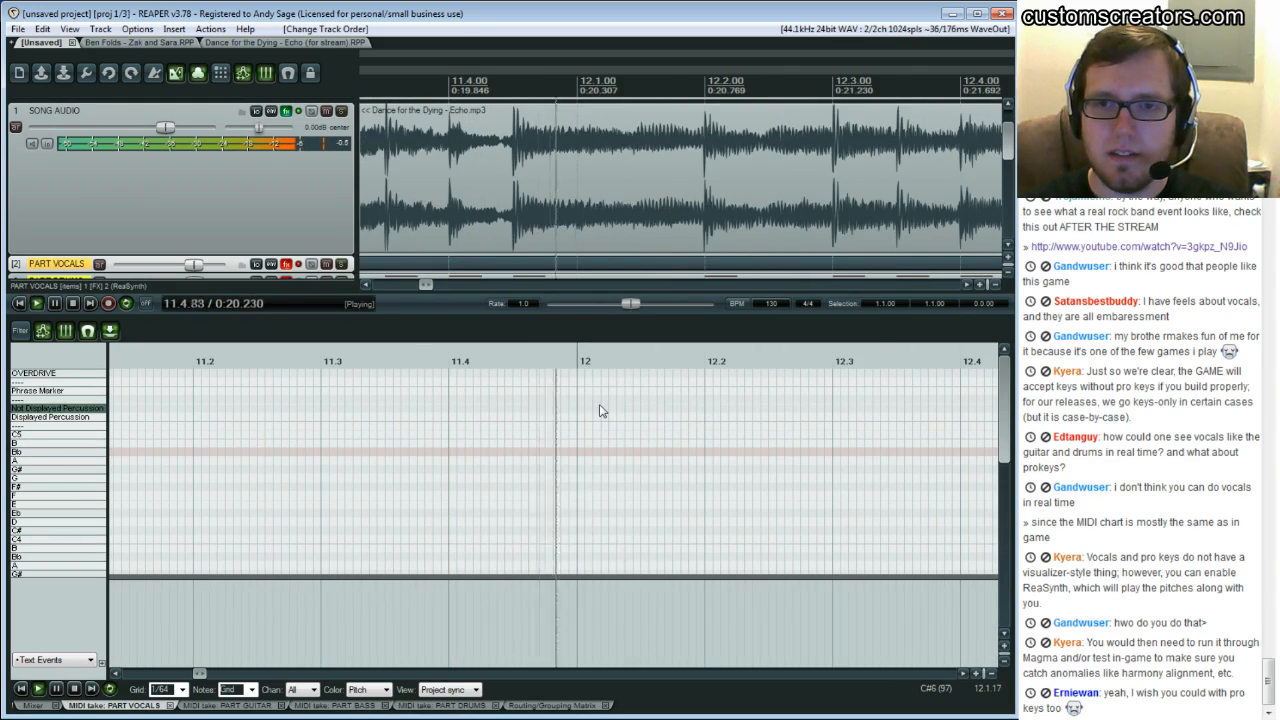
{"action": "key", "text": "ctrl+space"}
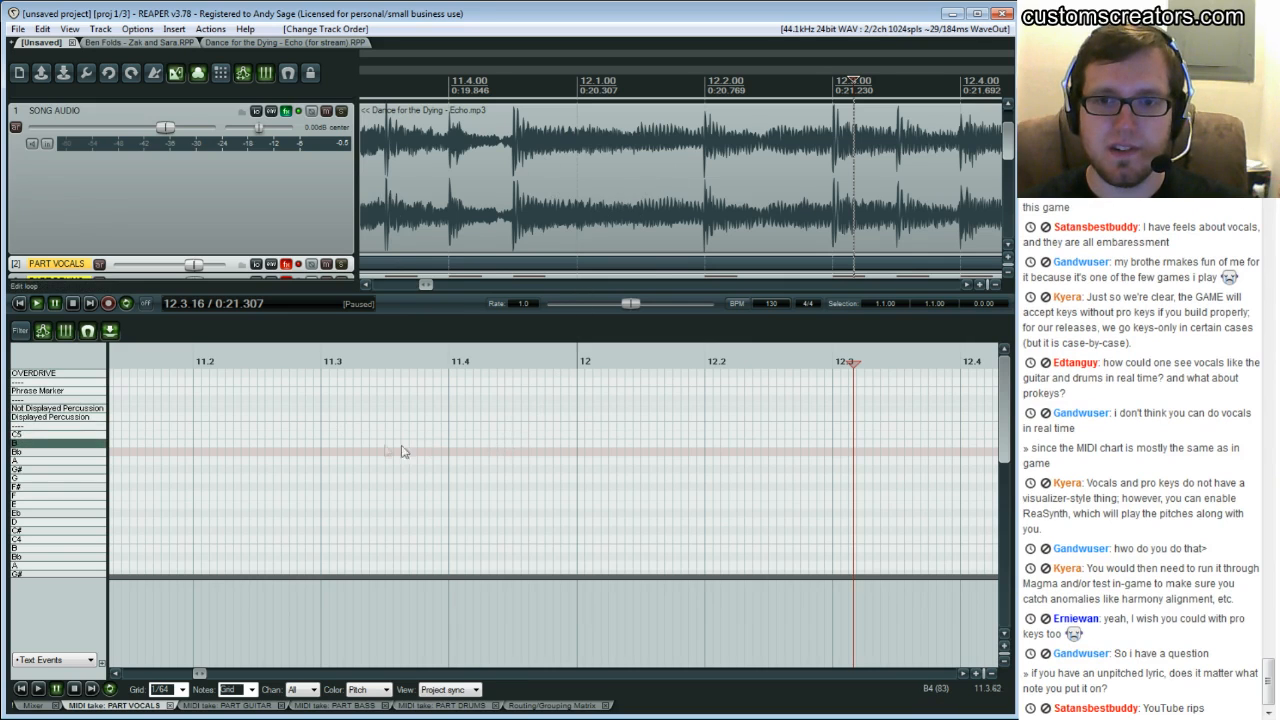
{"action": "left_click", "coordinate": [370, 445]}
{"action": "key", "text": "space"}
{"action": "key", "text": "space"}
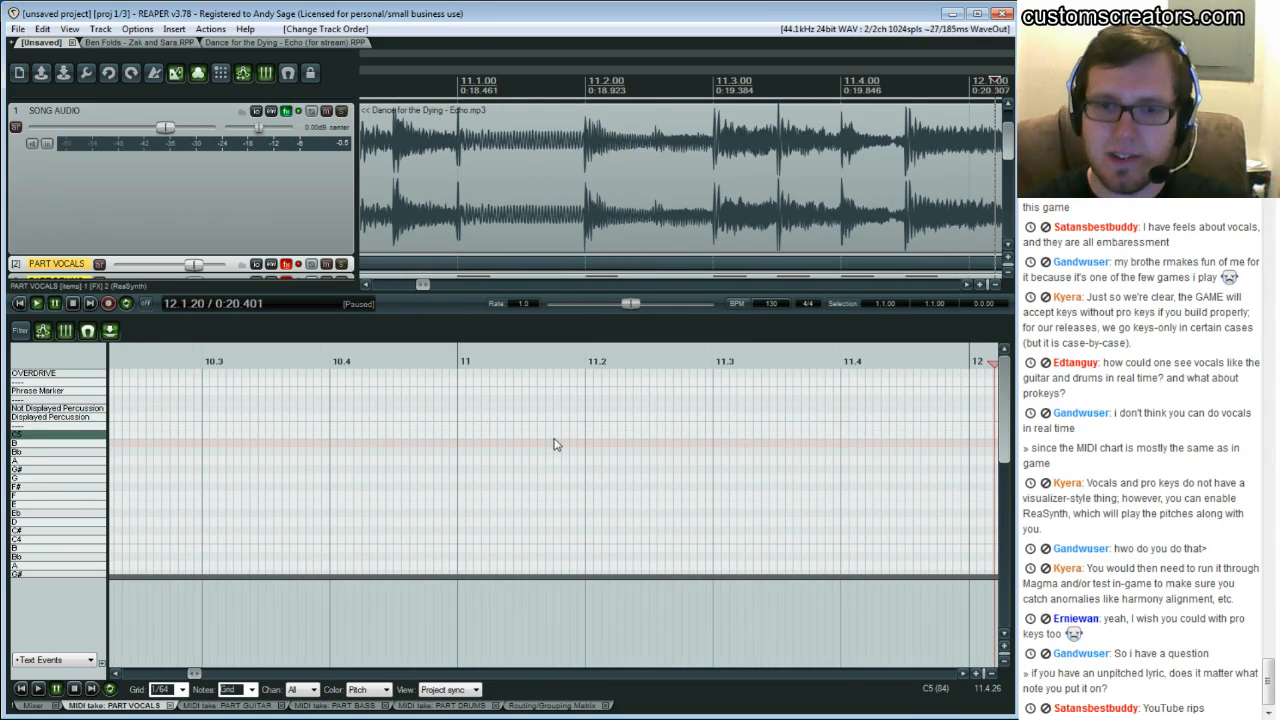
{"action": "left_click", "coordinate": [460, 417]}
{"action": "key", "text": "space"}
{"action": "key", "text": "space"}
{"action": "left_click", "coordinate": [624, 414]}
{"action": "key", "text": "space"}
{"action": "key", "text": "space"}
{"action": "left_click", "coordinate": [601, 413]}
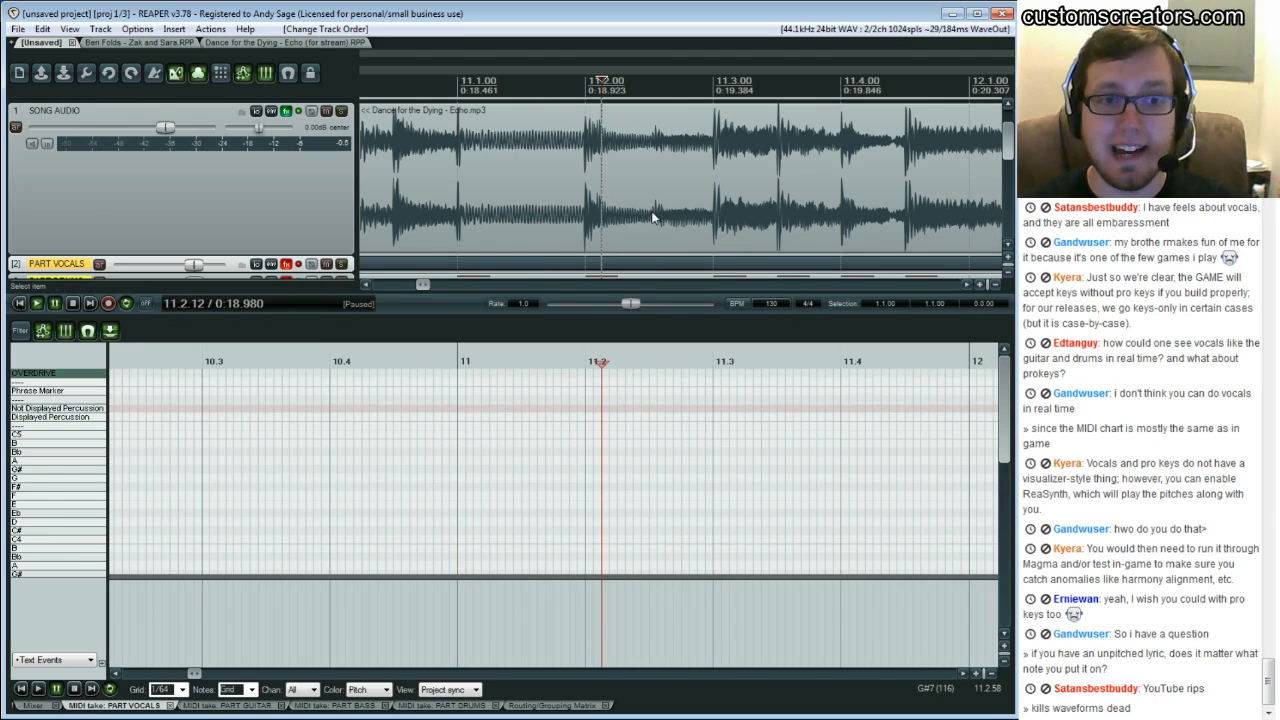
{"action": "left_click", "coordinate": [561, 405]}
{"action": "key", "text": "space"}
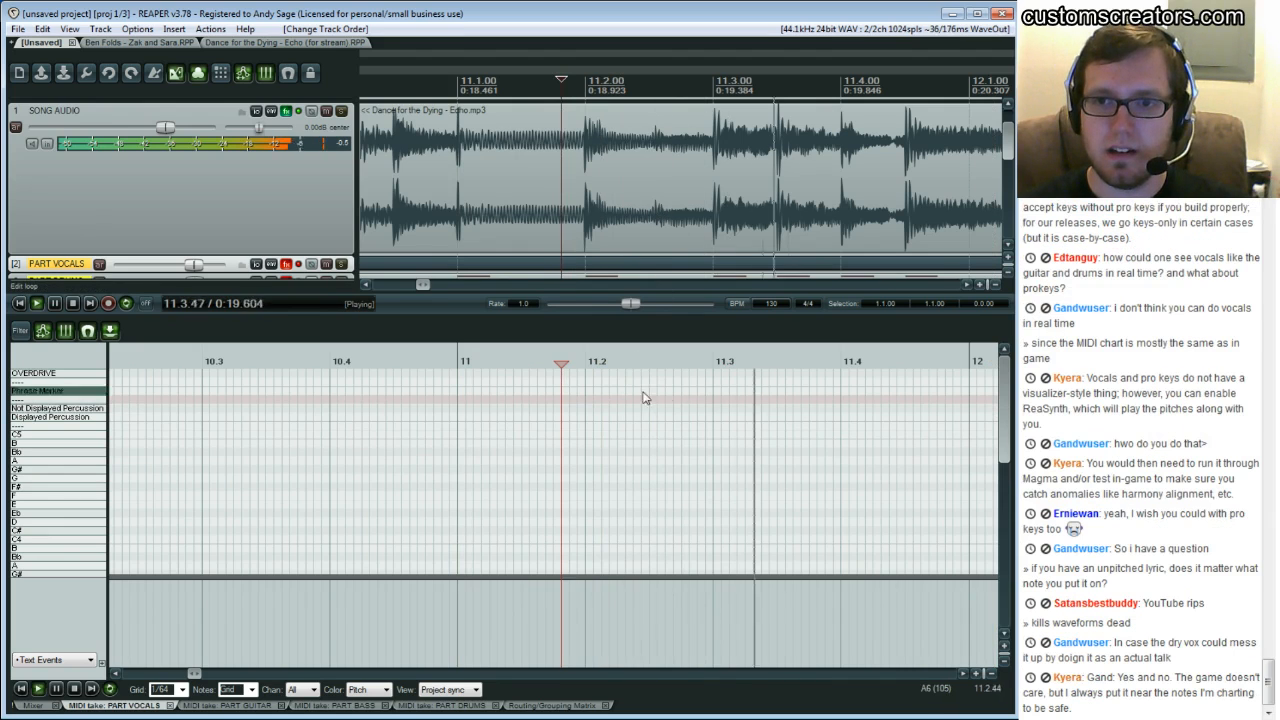
{"action": "key", "text": "space"}
Select the song audio item and keep replaying beats of bar 11 to pin down where singing begins
{"action": "left_click", "coordinate": [653, 137]}
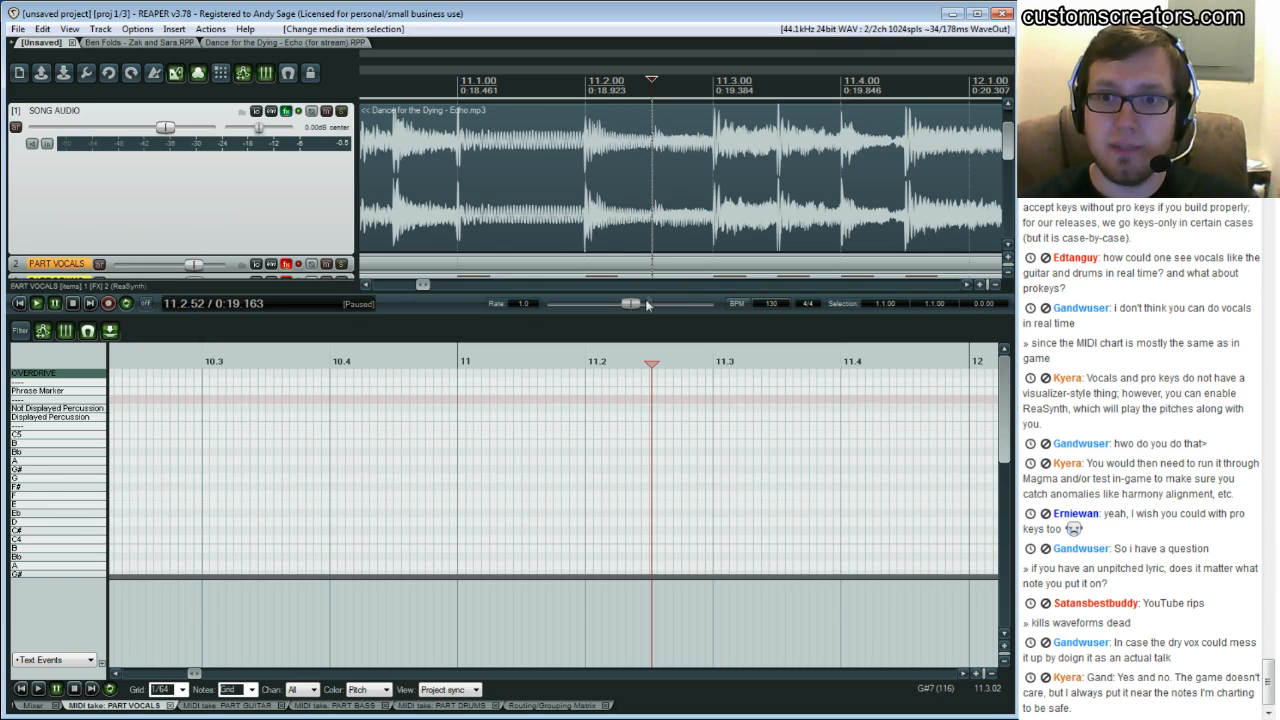
{"action": "left_click", "coordinate": [627, 410]}
{"action": "key", "text": "space"}
{"action": "key", "text": "ctrl+space"}
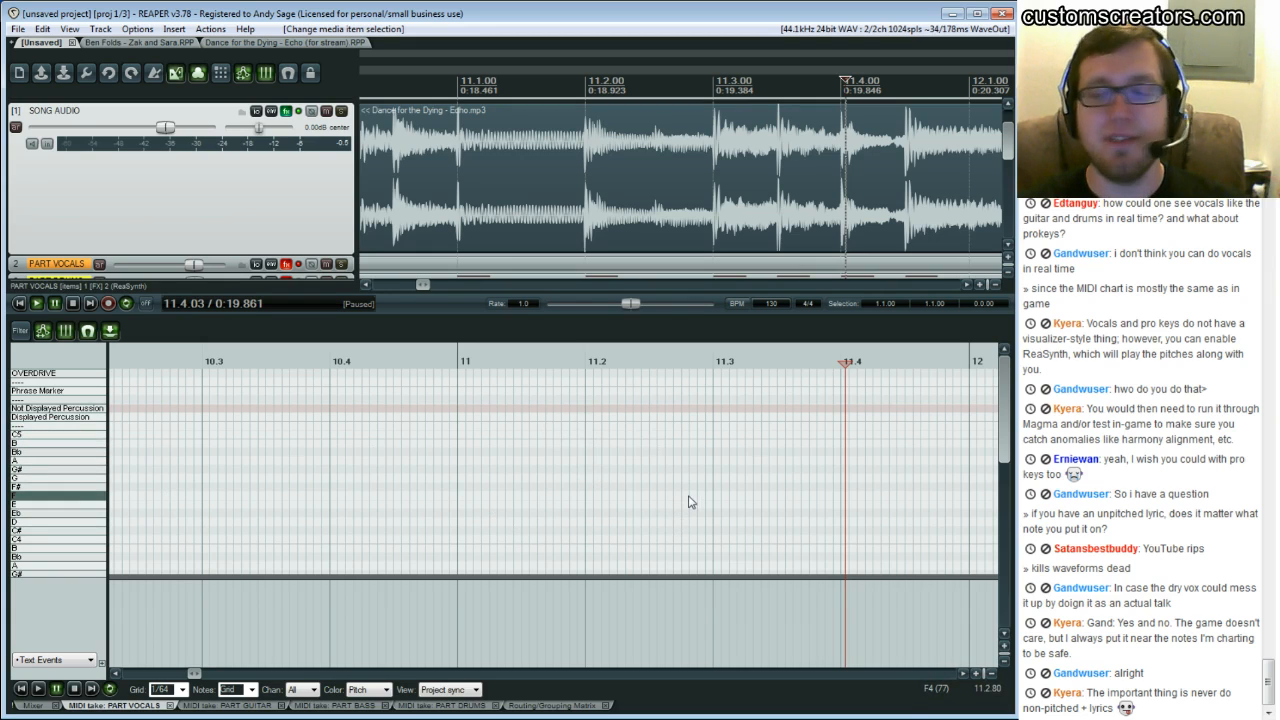
{"action": "left_click", "coordinate": [524, 471]}
{"action": "key", "text": "space"}
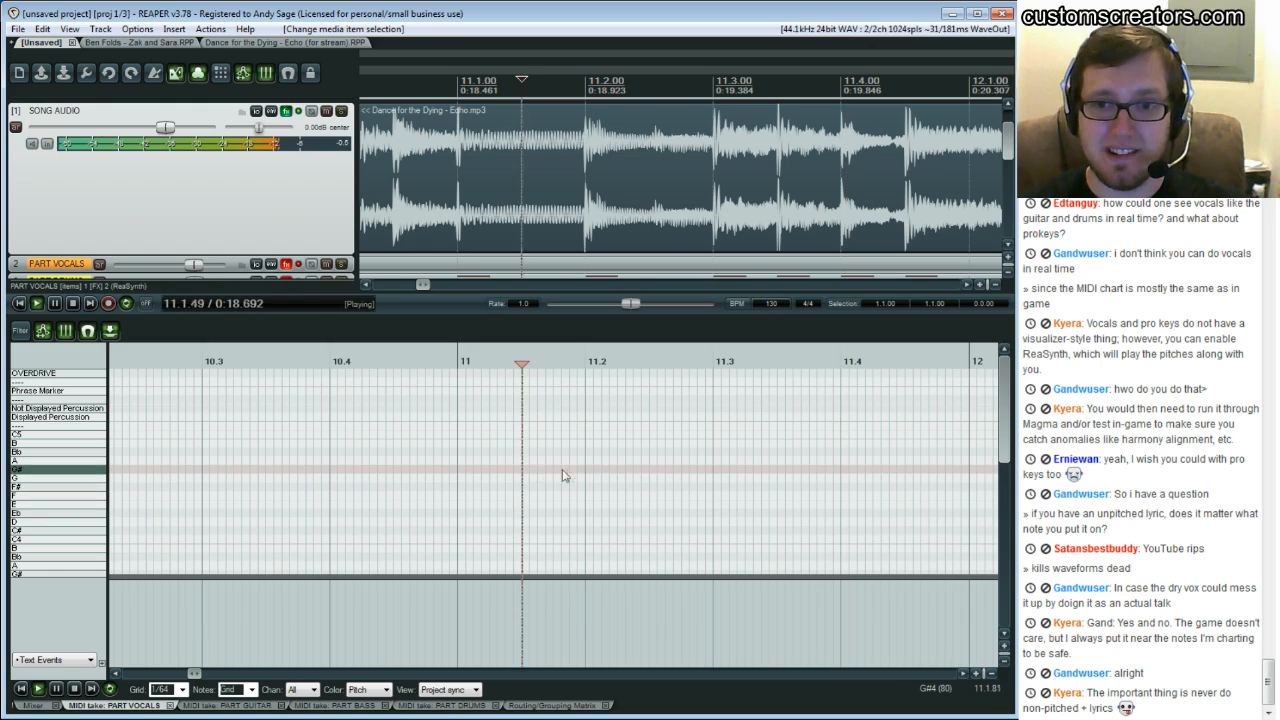
{"action": "key", "text": "space"}
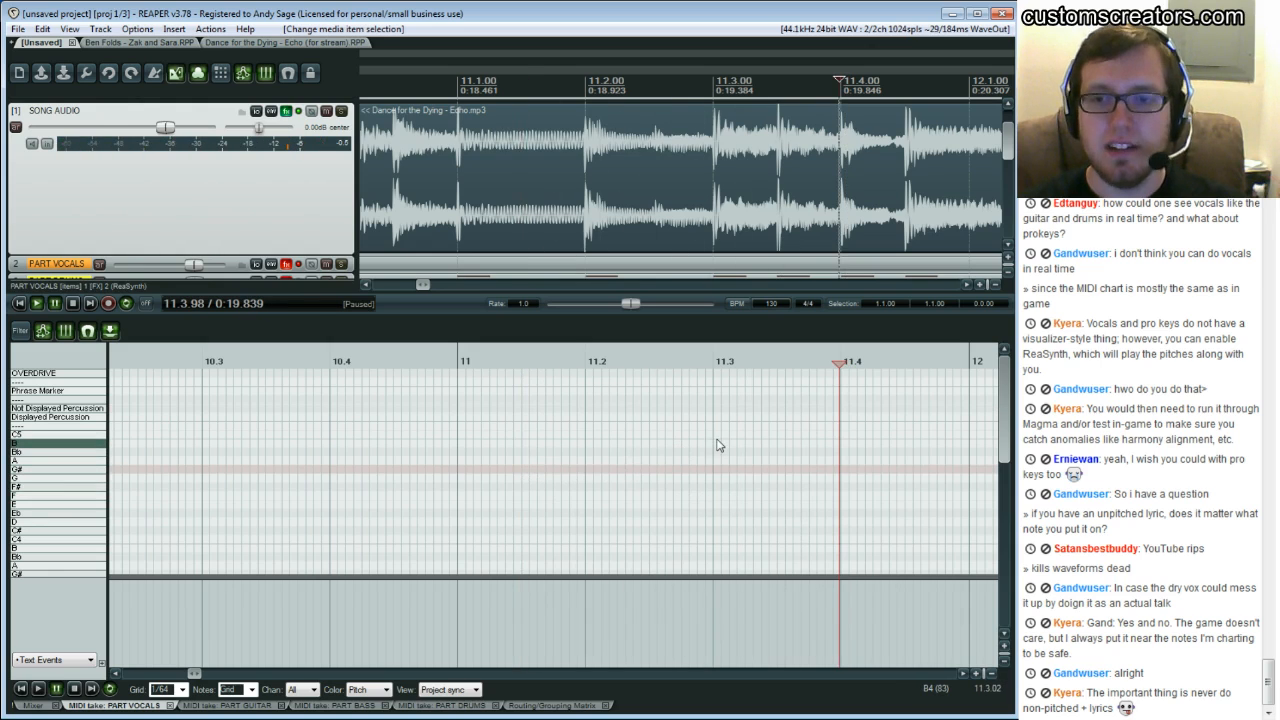
{"action": "left_click", "coordinate": [714, 446]}
{"action": "key", "text": "space"}
{"action": "key", "text": "space"}
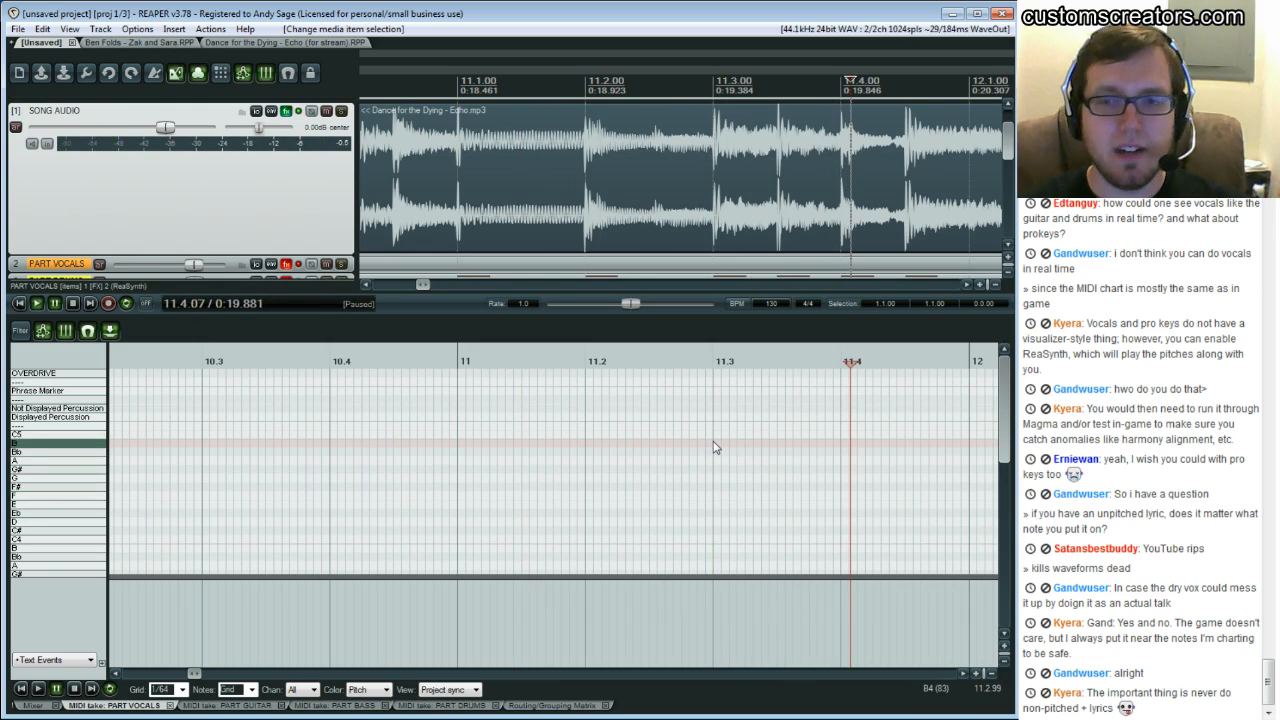
{"action": "key", "text": "space"}
{"action": "key", "text": "space"}
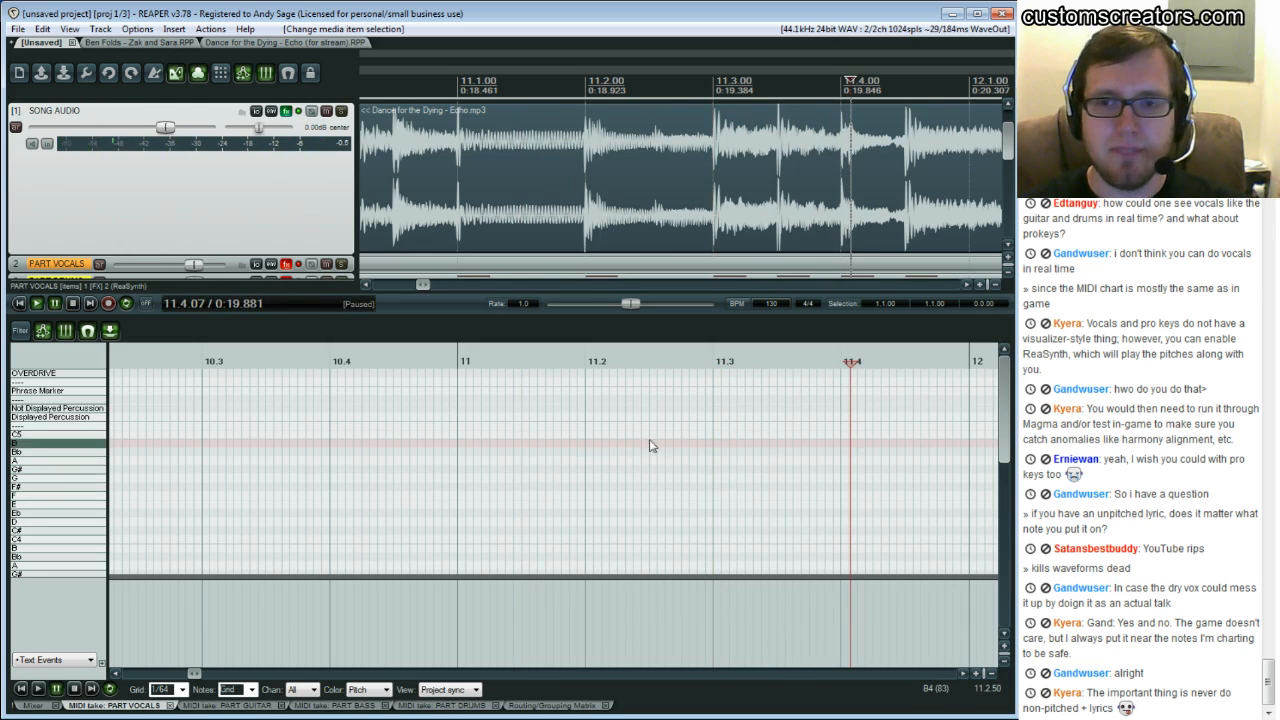
{"action": "key", "text": "space"}
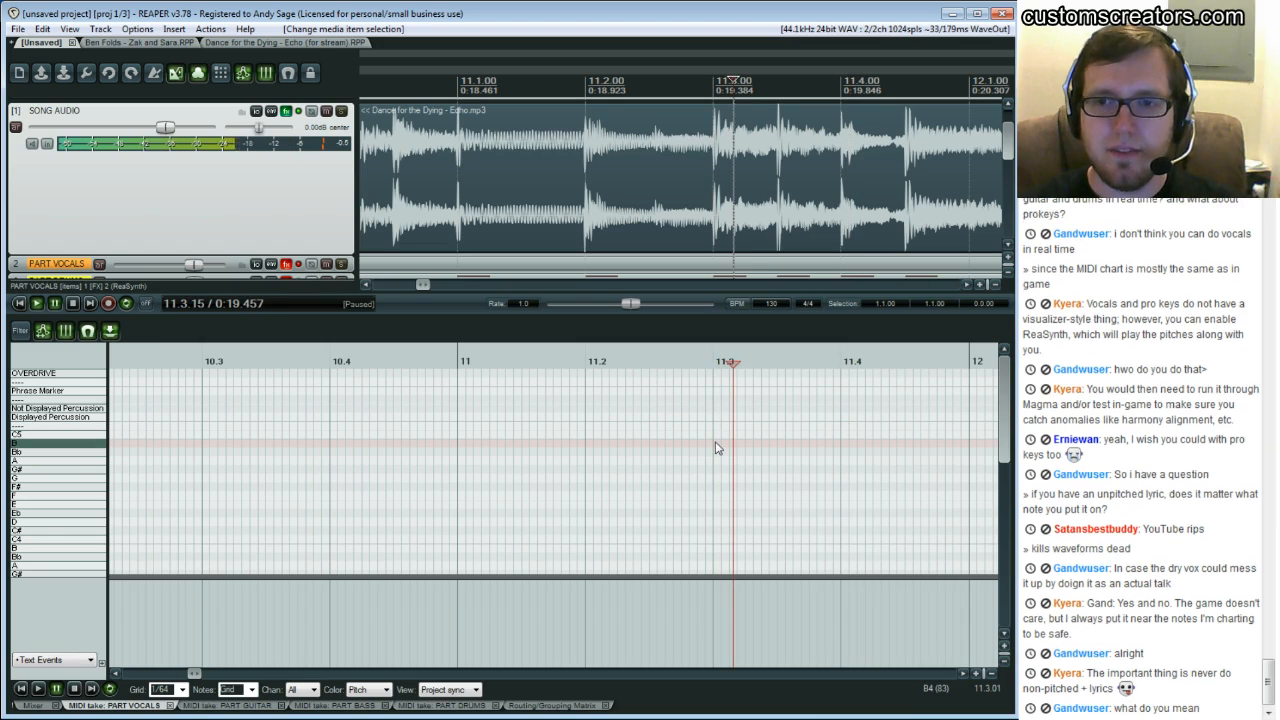
{"action": "left_click", "coordinate": [716, 448]}
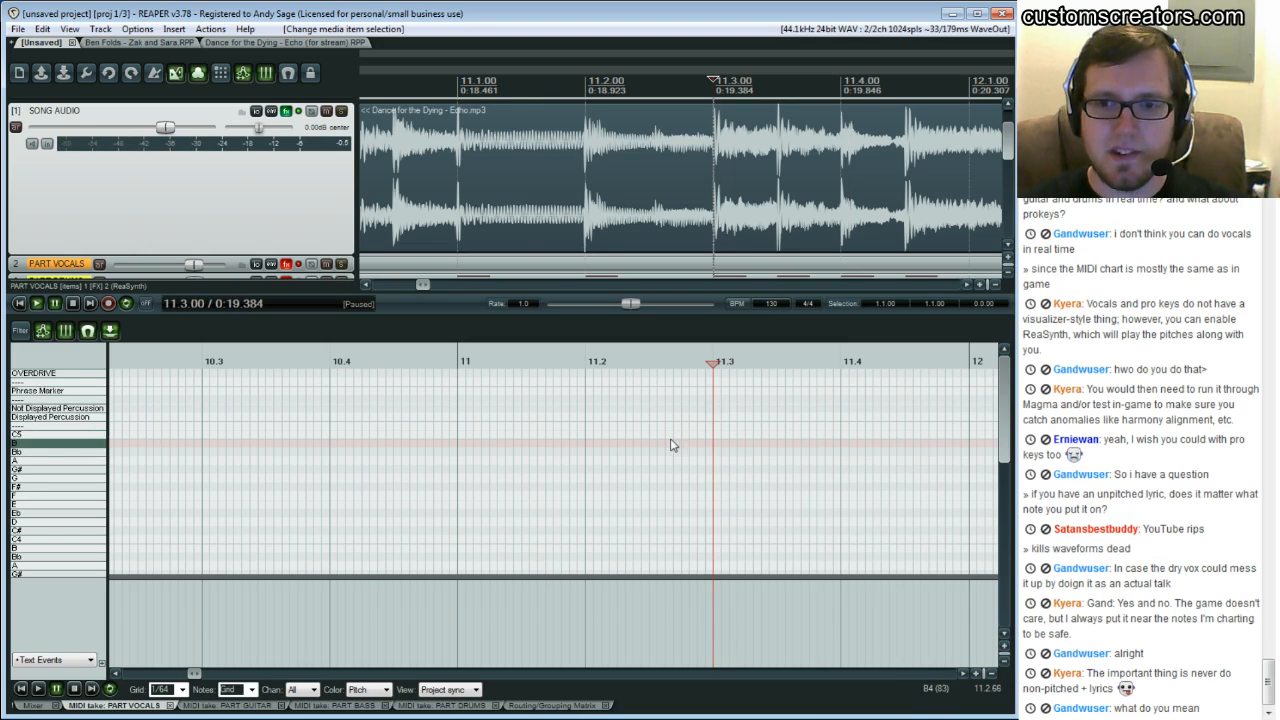
{"action": "left_click", "coordinate": [677, 441]}
{"action": "key", "text": "space"}
{"action": "key", "text": "space"}
{"action": "key", "text": "space"}
{"action": "key", "text": "space"}
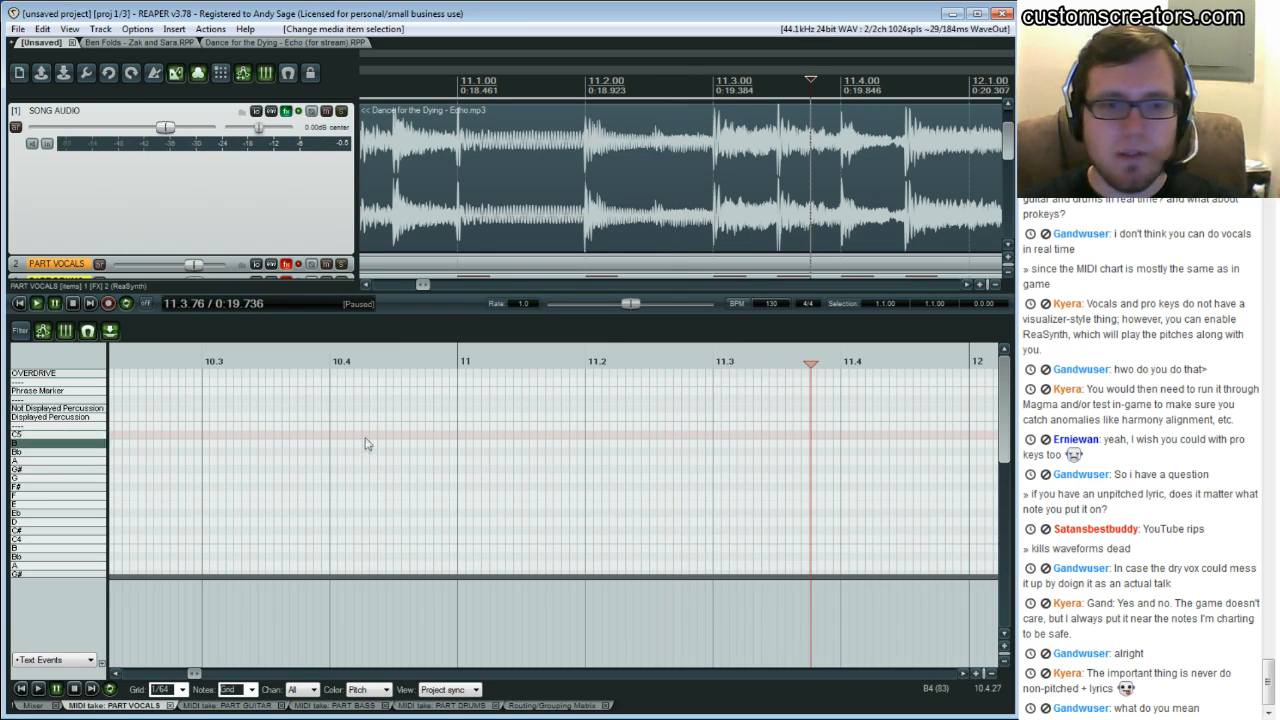
Enable the PART VOCALS track FX and test it by drawing a D note near bar 11.2, then deleting it
{"action": "left_click", "coordinate": [298, 265]}
{"action": "left_click_drag", "start_coordinate": [580, 522], "coordinate": [666, 527]}
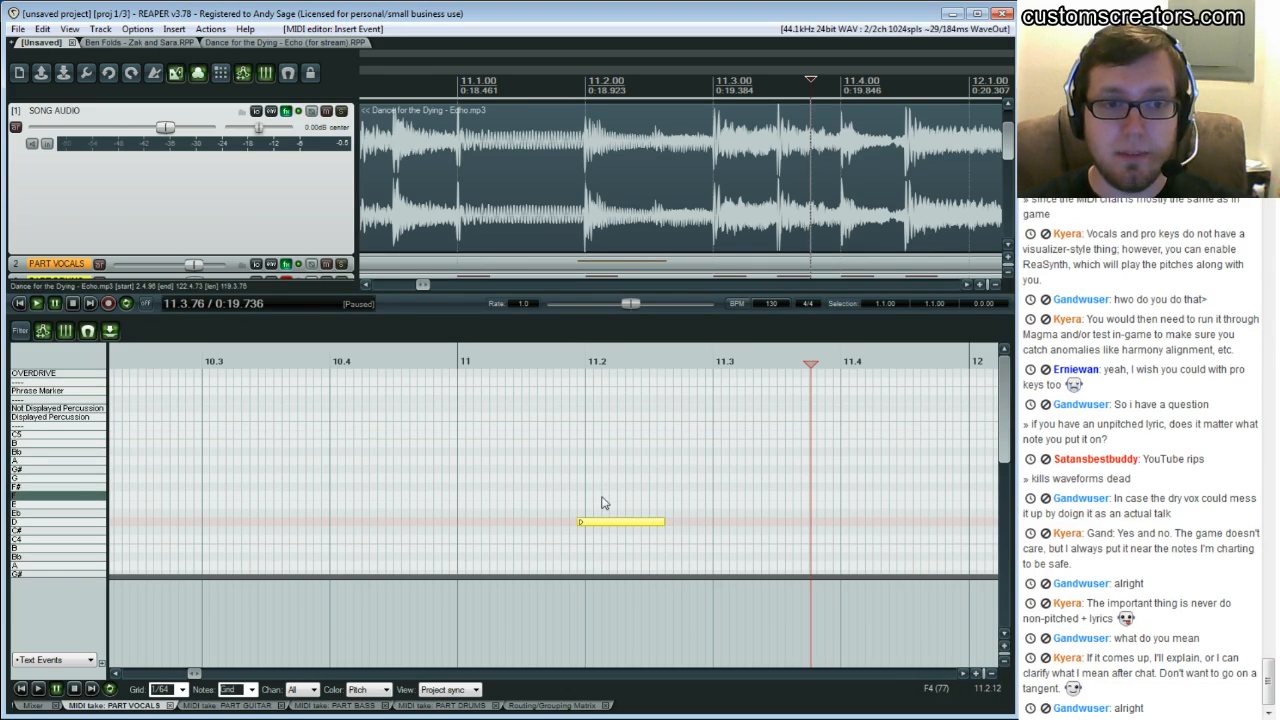
{"action": "key", "text": "Delete"}
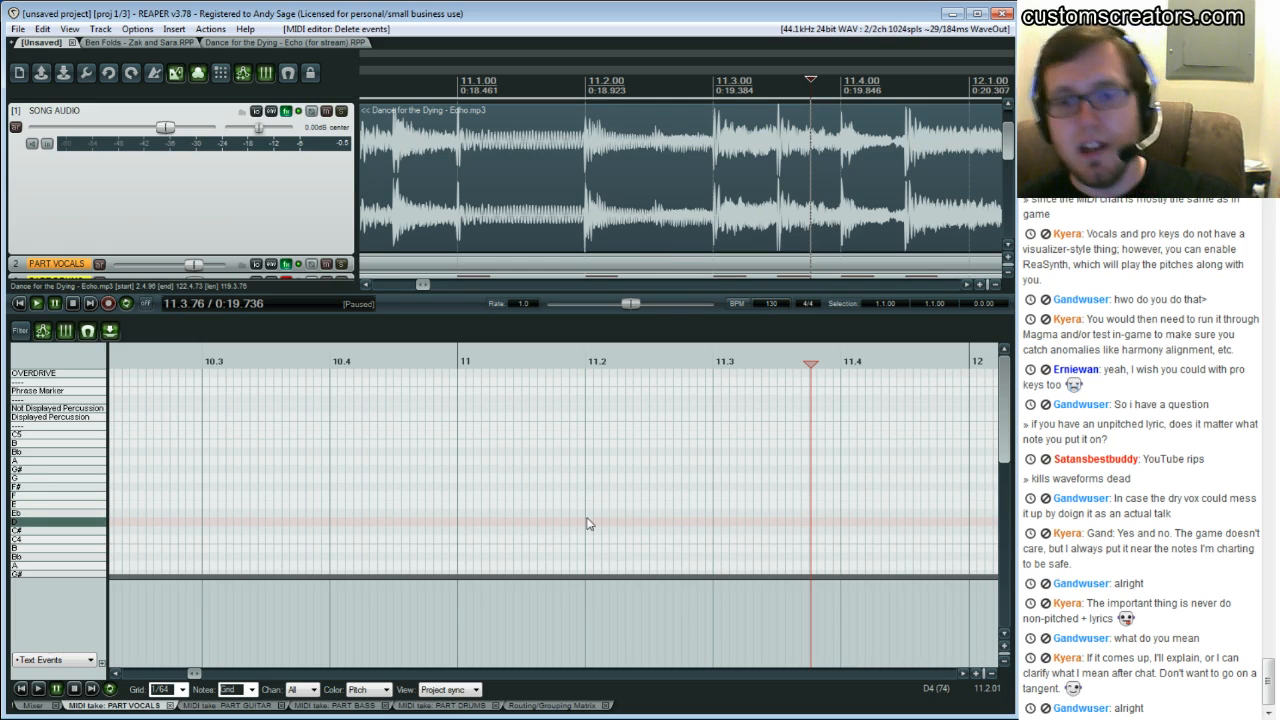
Play from bar 11.2 and scroll the piano roll down to lower pitches
{"action": "left_click", "coordinate": [587, 526]}
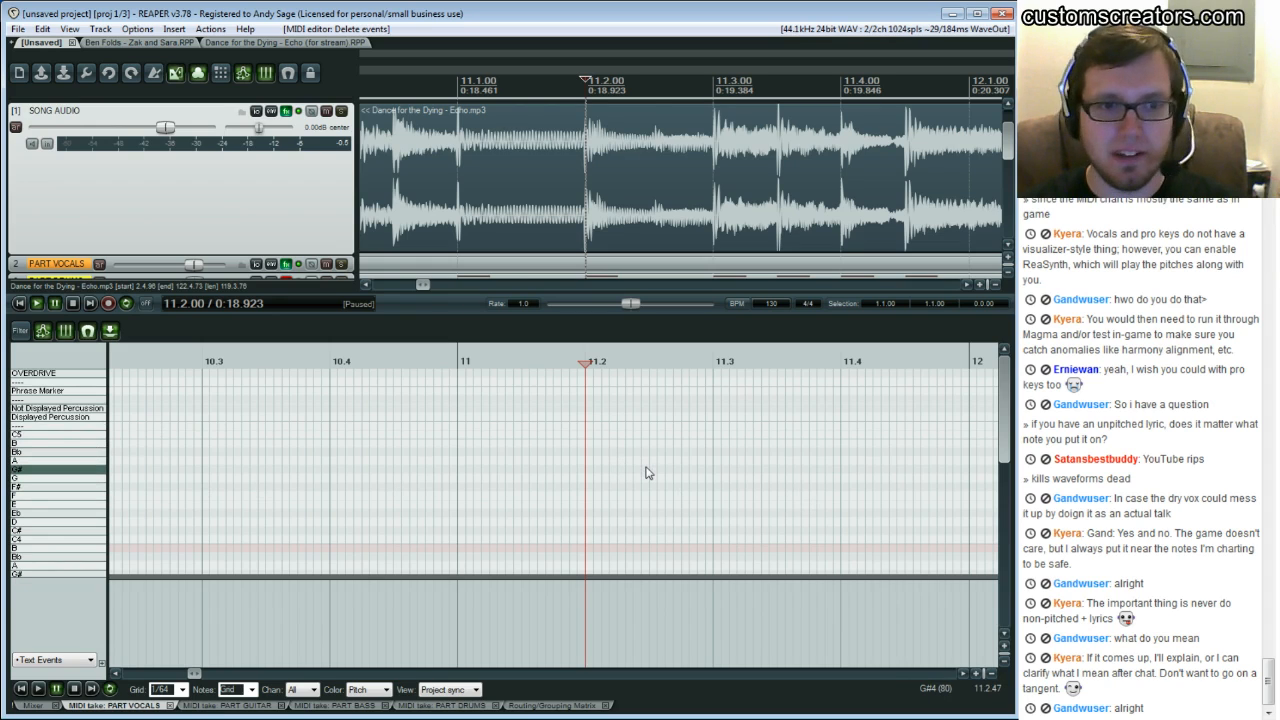
{"action": "key", "text": "space"}
{"action": "key", "text": "space"}
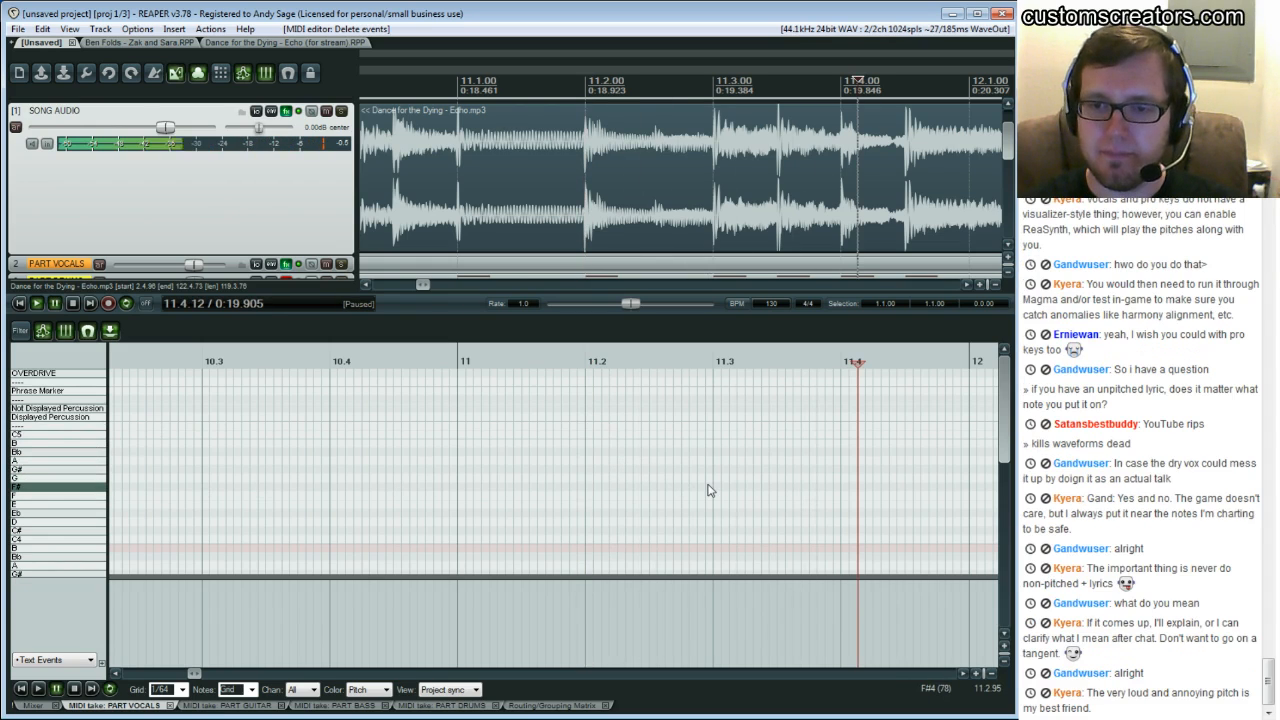
{"action": "left_click", "coordinate": [710, 481]}
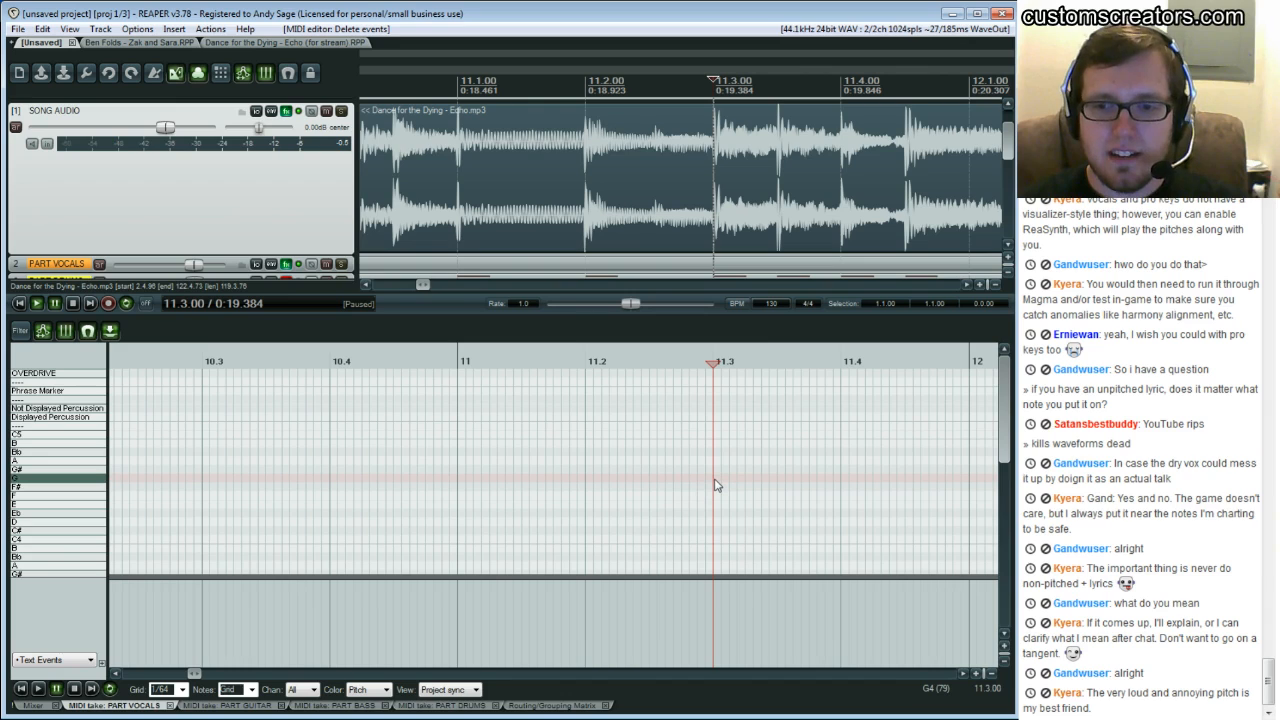
{"action": "scroll", "coordinate": [715, 485], "scroll_direction": "down", "scroll_amount": 3}
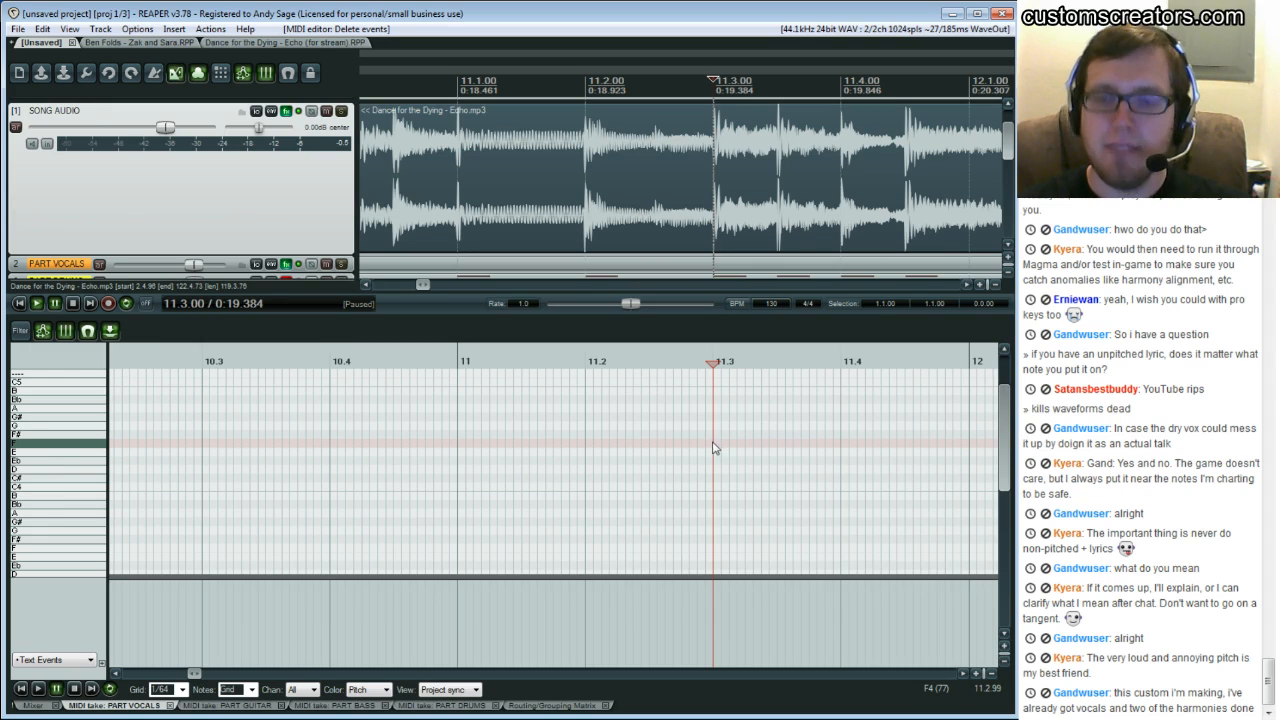
Draw a short F note at bar 11.3 on the vocal track and play from just before it to hear it
{"action": "left_click_drag", "start_coordinate": [714, 449], "coordinate": [737, 449]}
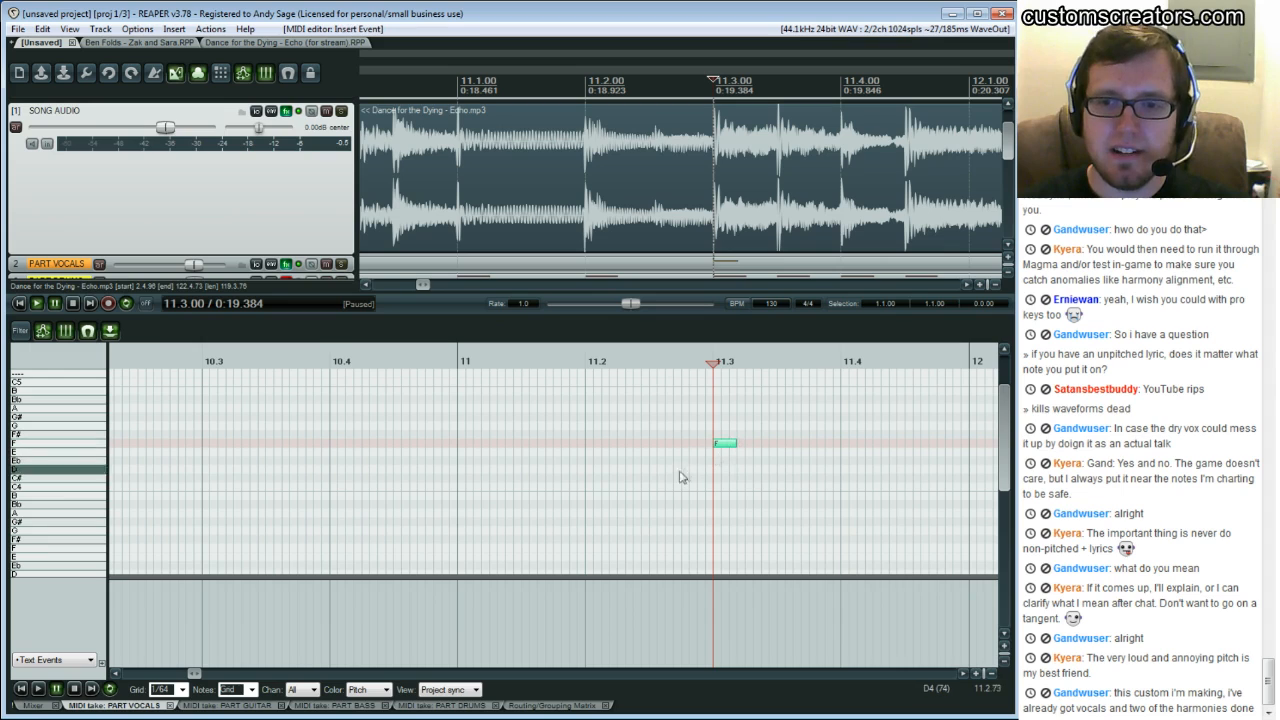
{"action": "left_click", "coordinate": [567, 430]}
{"action": "key", "text": "space"}
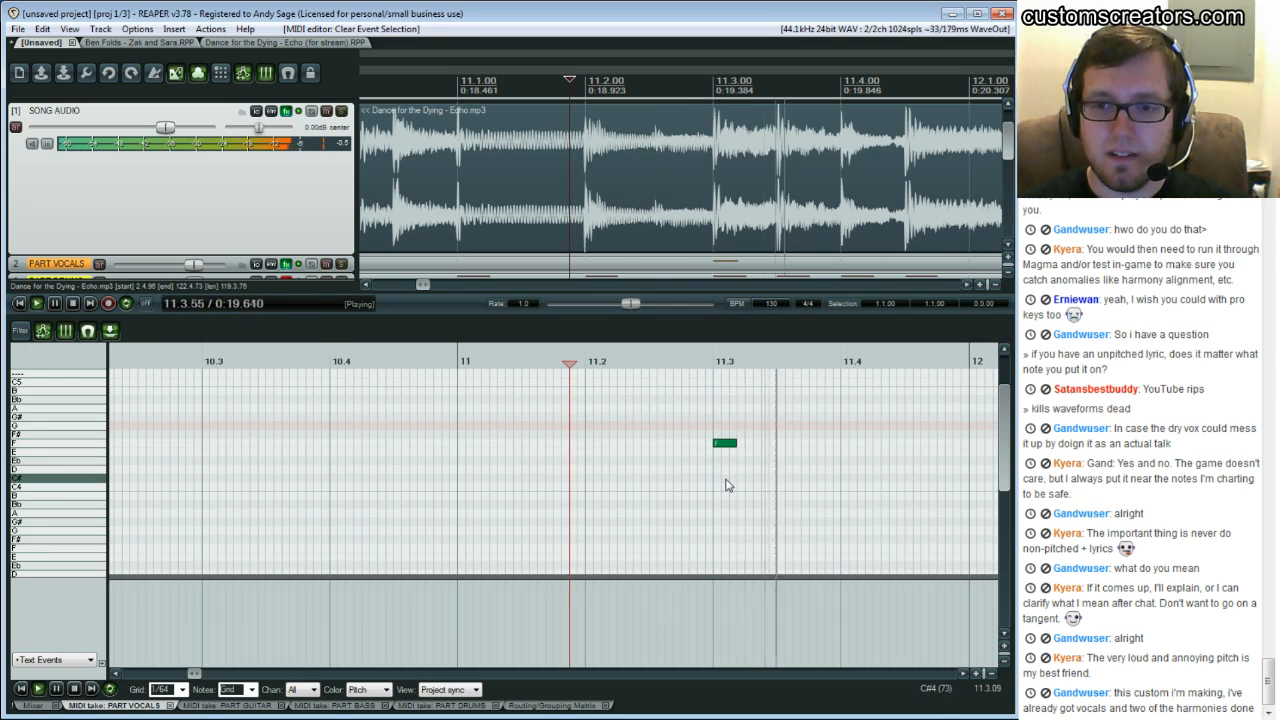
{"action": "key", "text": "space"}
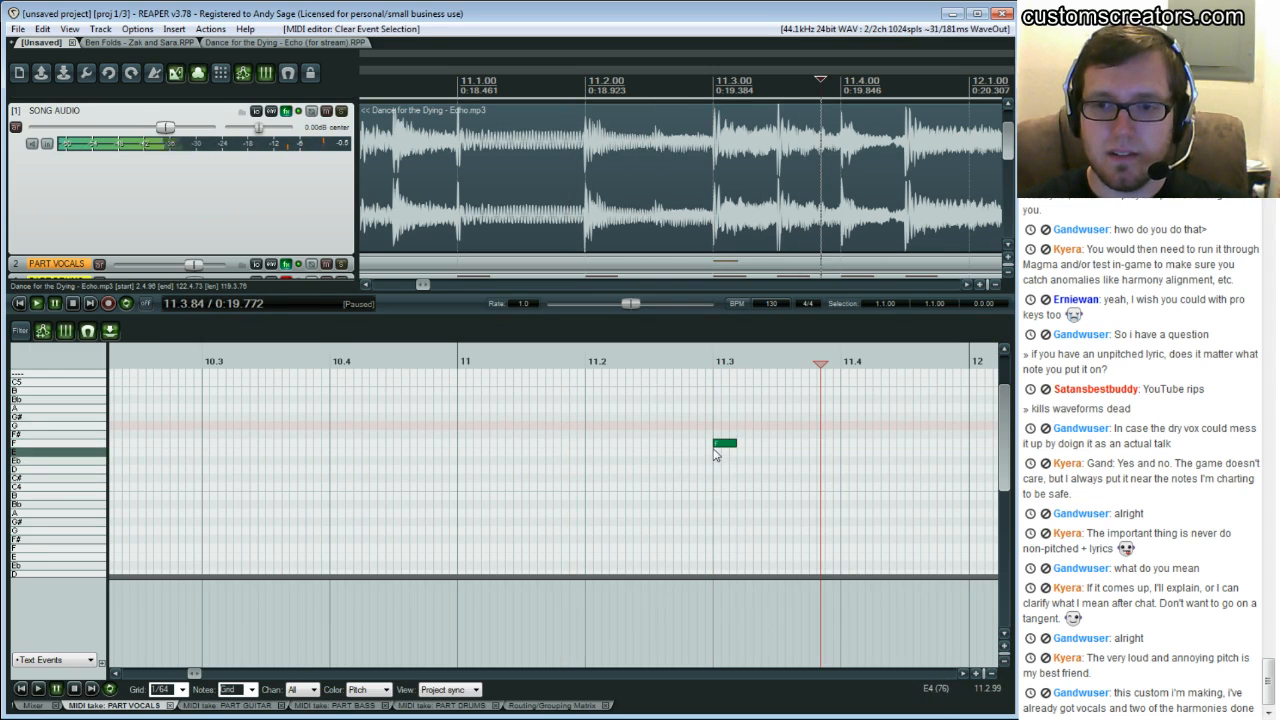
Replay the song from several points around bar 11.2 to compare the note with the singing
{"action": "left_click", "coordinate": [638, 410]}
{"action": "key", "text": "space"}
{"action": "key", "text": "space"}
{"action": "key", "text": "space"}
{"action": "left_click", "coordinate": [660, 419]}
{"action": "key", "text": "space"}
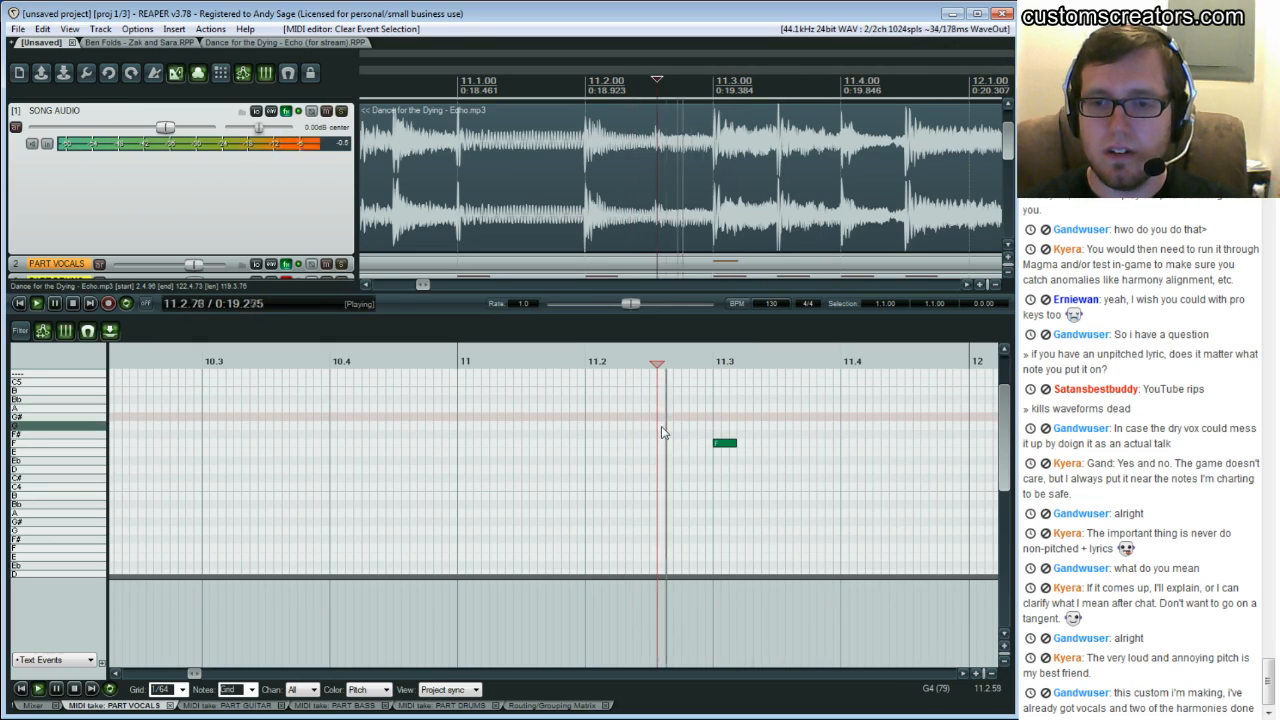
{"action": "key", "text": "space"}
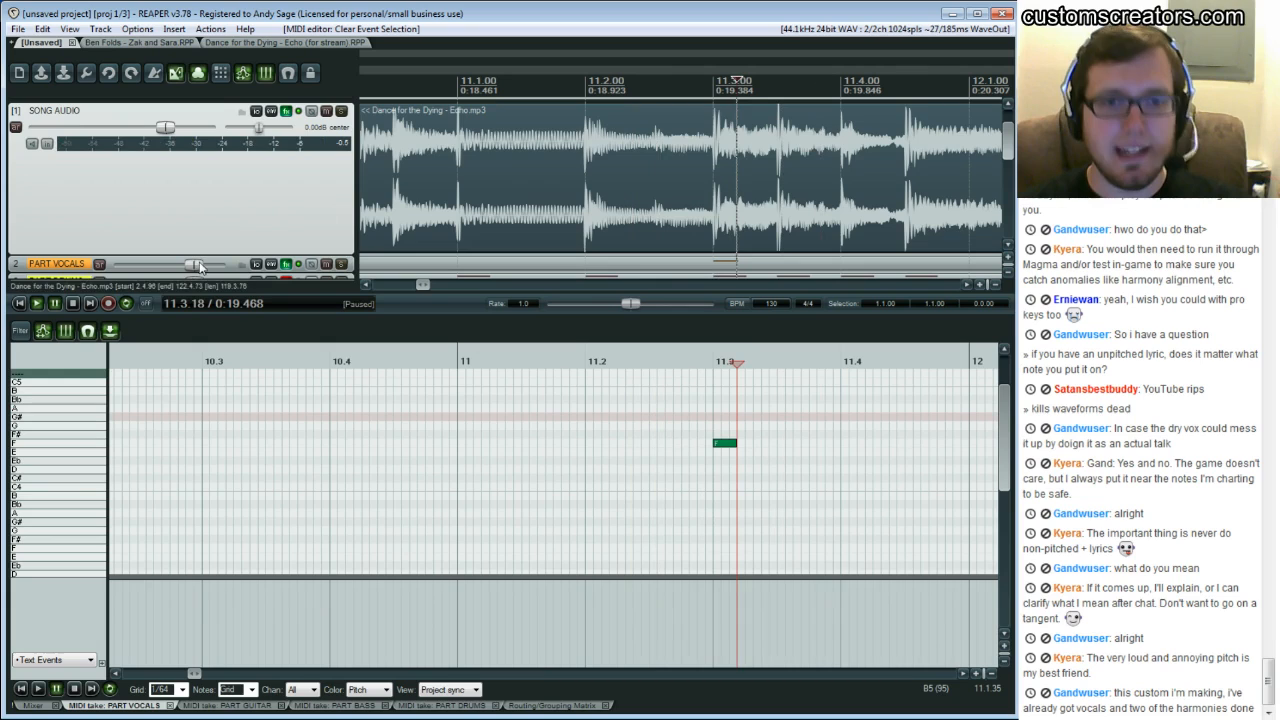
Raise the PART VOCALS track volume slightly and replay the phrase around bar 11.2 several times
{"action": "left_click_drag", "start_coordinate": [200, 267], "coordinate": [210, 268]}
{"action": "left_click", "coordinate": [632, 460]}
{"action": "key", "text": "space"}
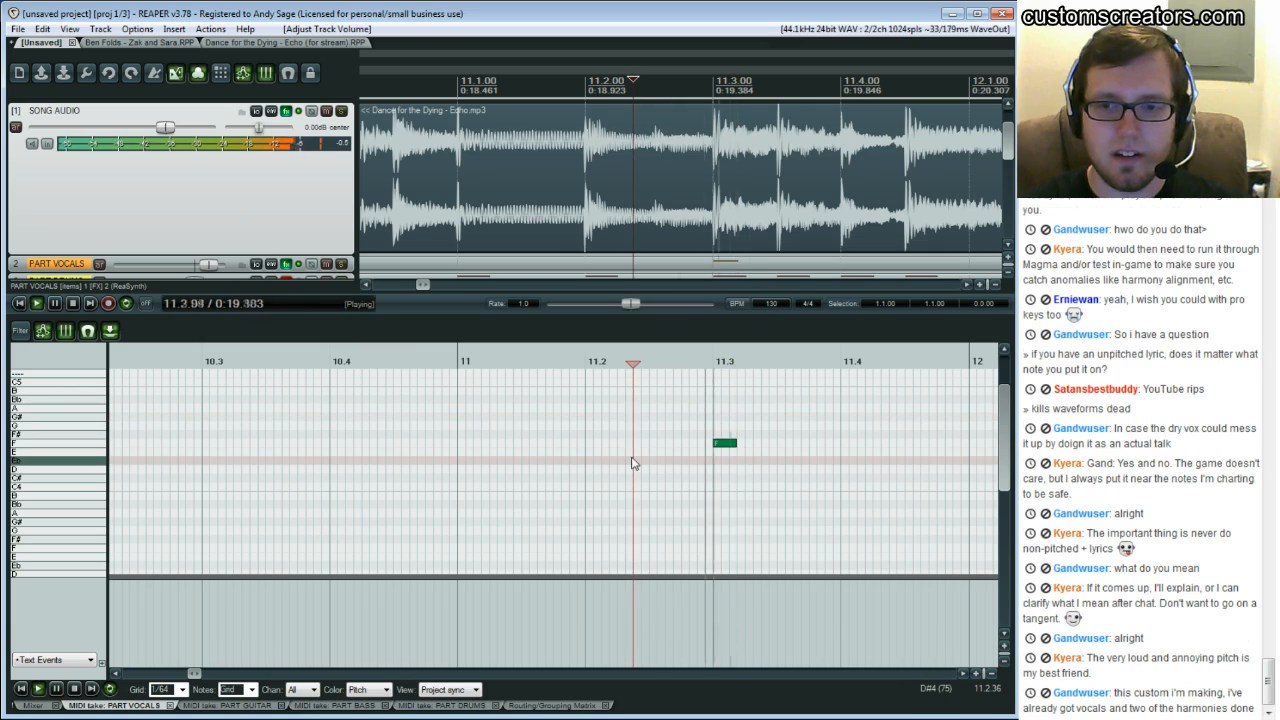
{"action": "key", "text": "space"}
{"action": "left_click", "coordinate": [612, 456]}
{"action": "key", "text": "space"}
{"action": "key", "text": "space"}
{"action": "left_click", "coordinate": [613, 457]}
{"action": "key", "text": "space"}
{"action": "key", "text": "space"}
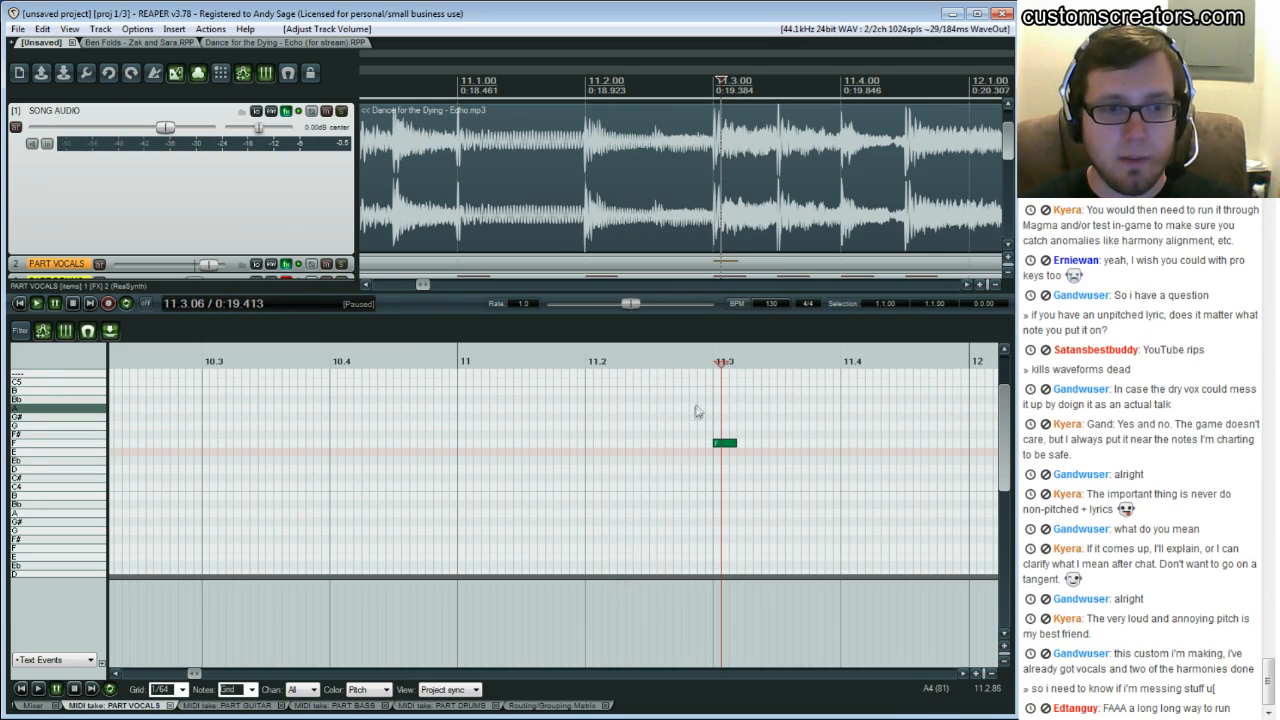
{"action": "key", "text": "space"}
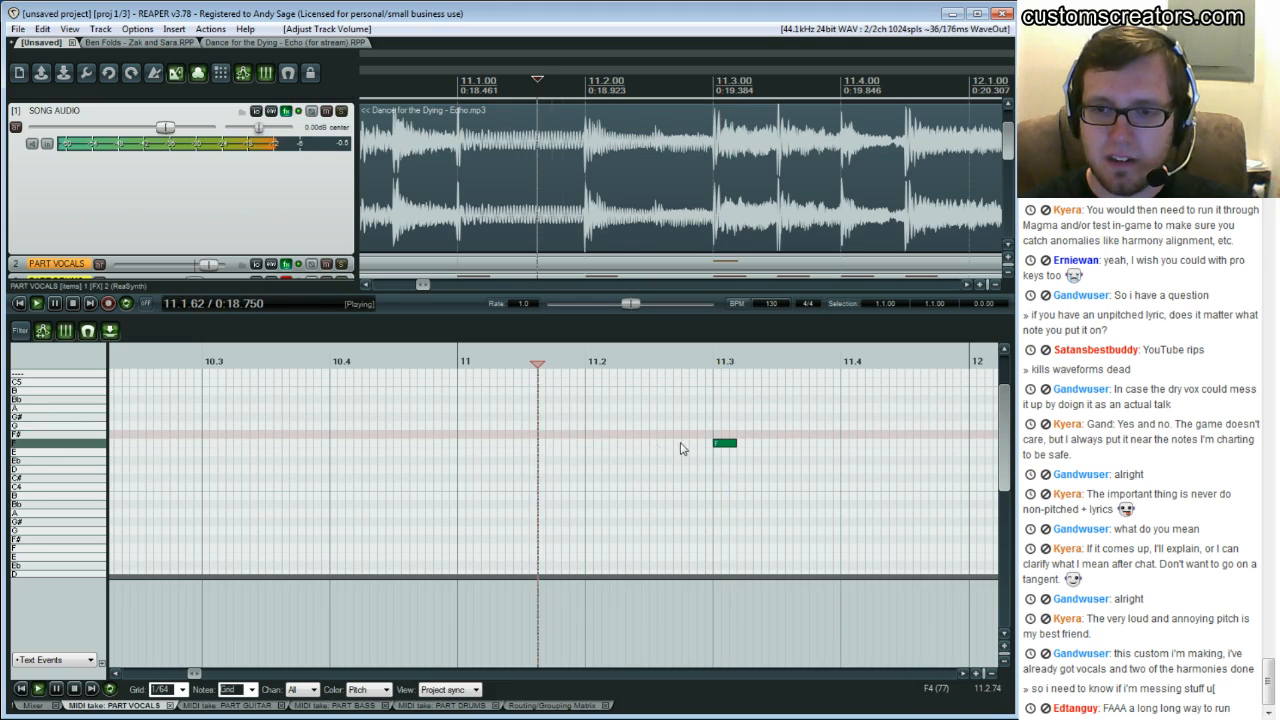
{"action": "key", "text": "space"}
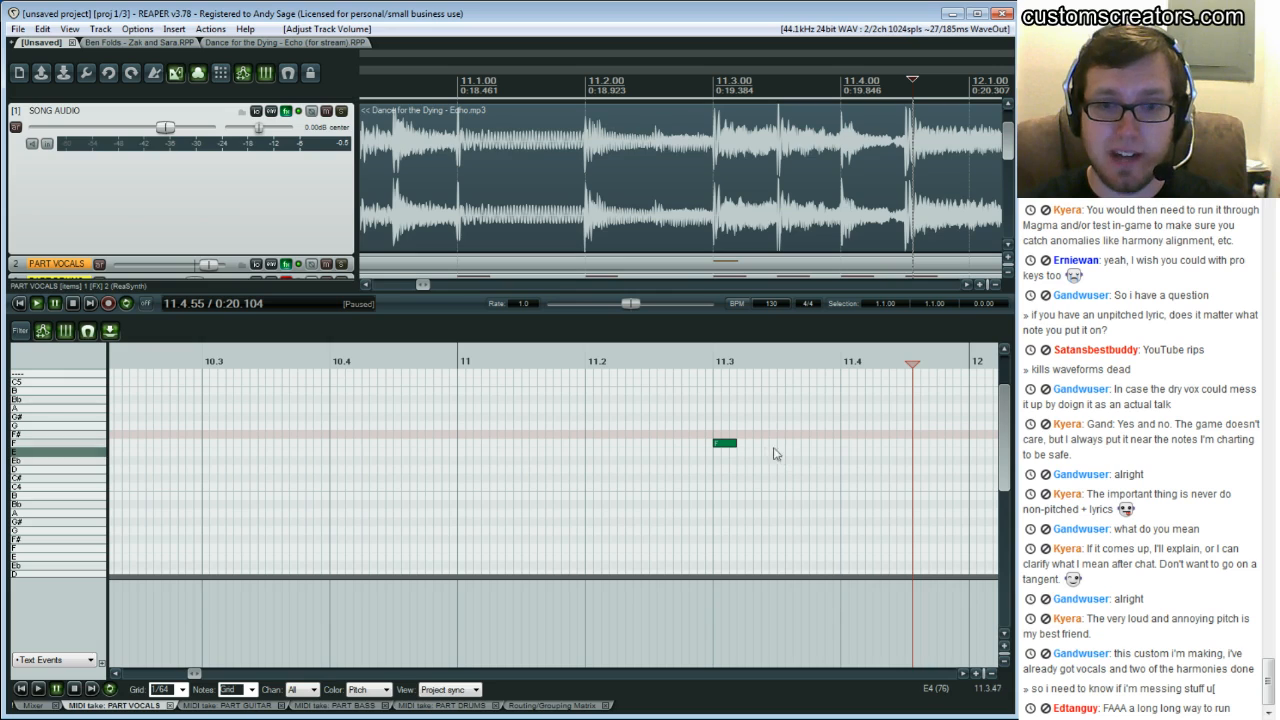
Add a short E note around beat 11.3.50, just after the F note, and replay the phrase to check both
{"action": "left_click", "coordinate": [713, 418]}
{"action": "key", "text": "space"}
{"action": "key", "text": "ctrl+space"}
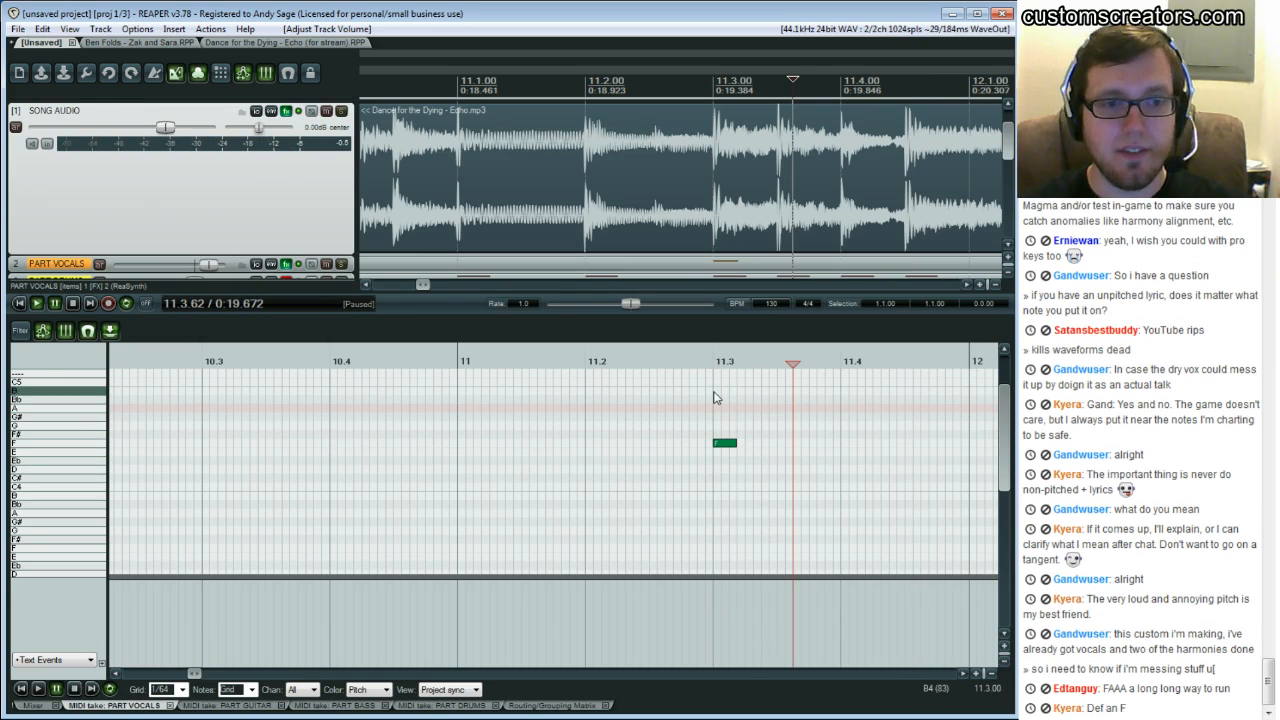
{"action": "left_click", "coordinate": [773, 443]}
{"action": "left_click", "coordinate": [765, 447]}
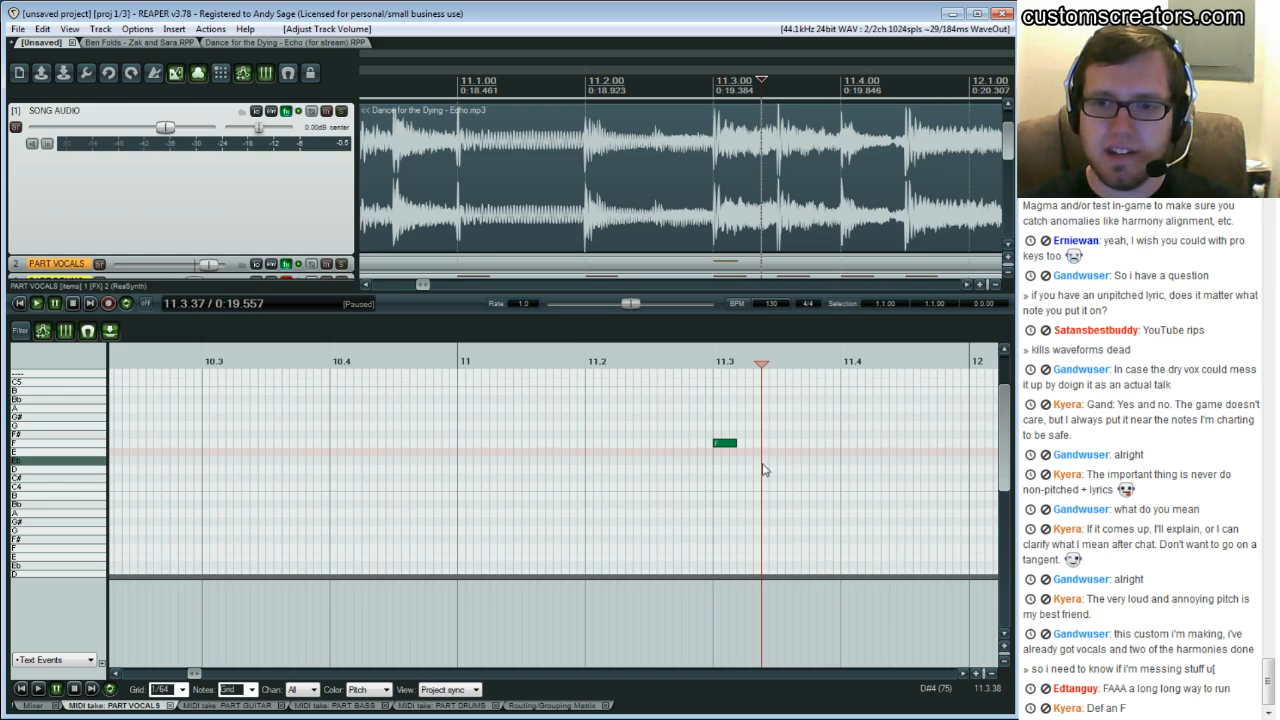
{"action": "left_click", "coordinate": [706, 427]}
{"action": "left_click", "coordinate": [720, 430]}
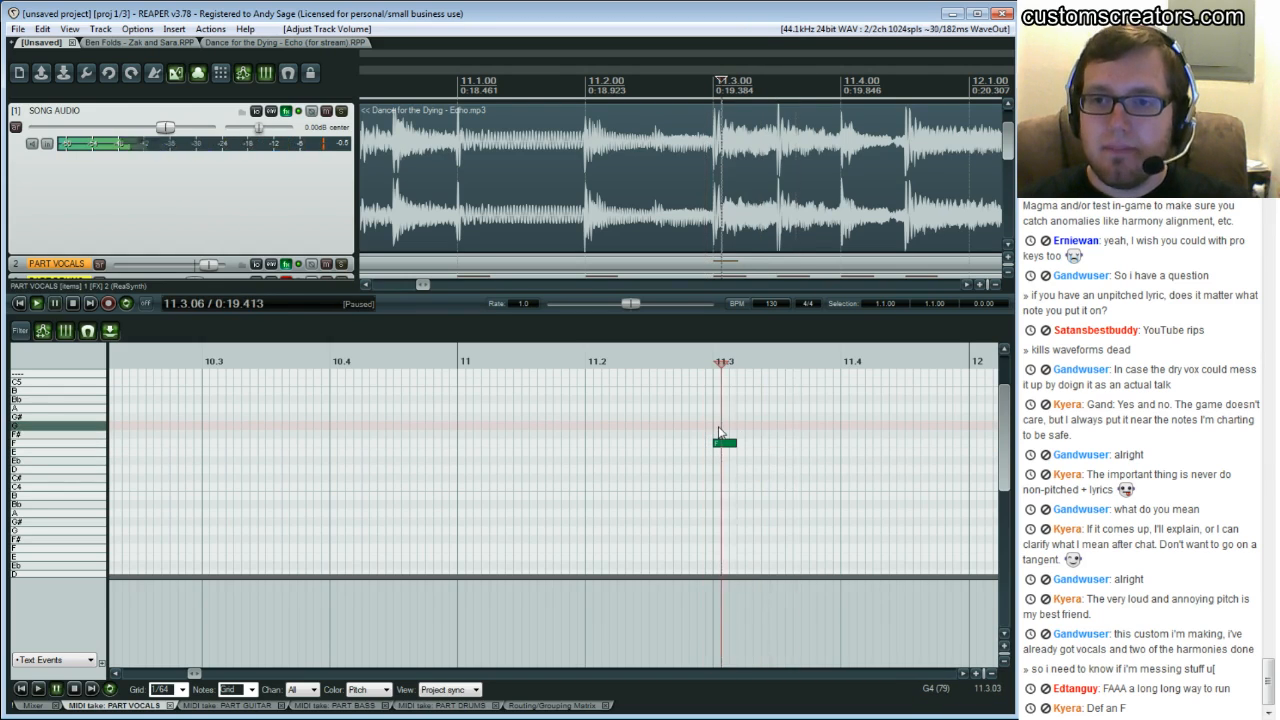
{"action": "left_click", "coordinate": [777, 440]}
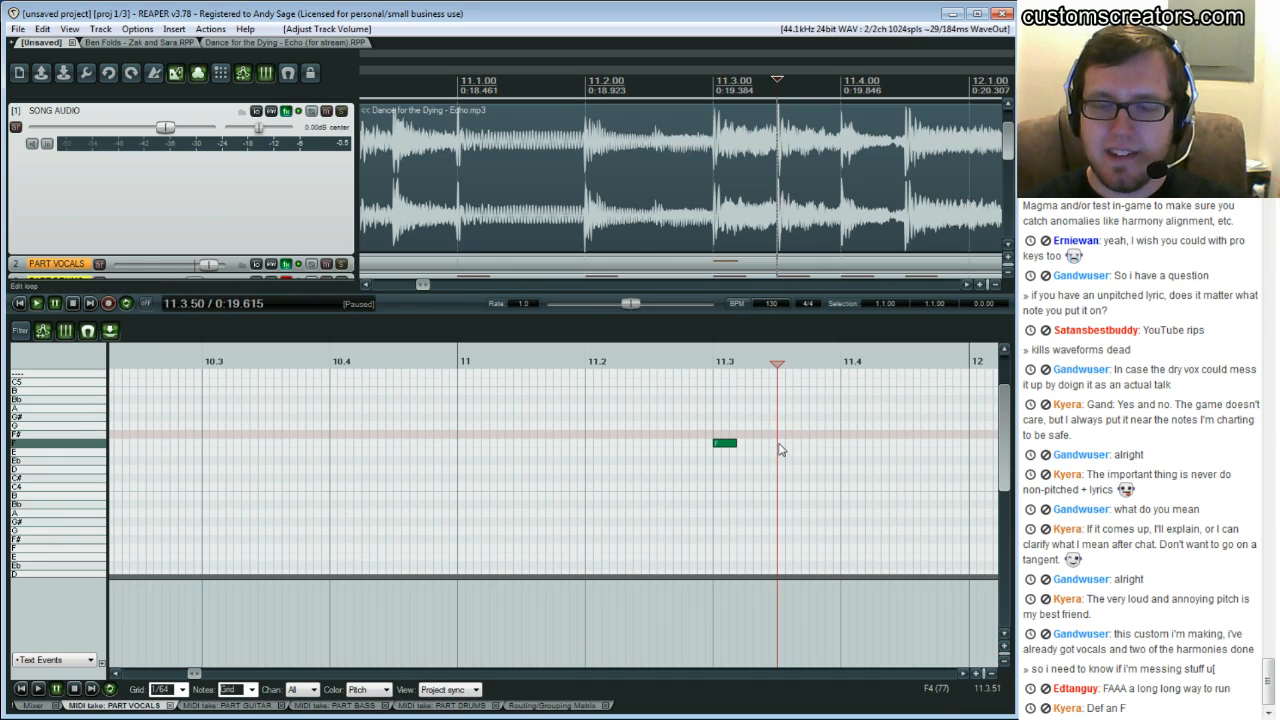
{"action": "left_click", "coordinate": [781, 457]}
{"action": "left_click", "coordinate": [708, 421]}
{"action": "key", "text": "space"}
{"action": "key", "text": "space"}
{"action": "left_click", "coordinate": [708, 421]}
{"action": "key", "text": "space"}
{"action": "key", "text": "space"}
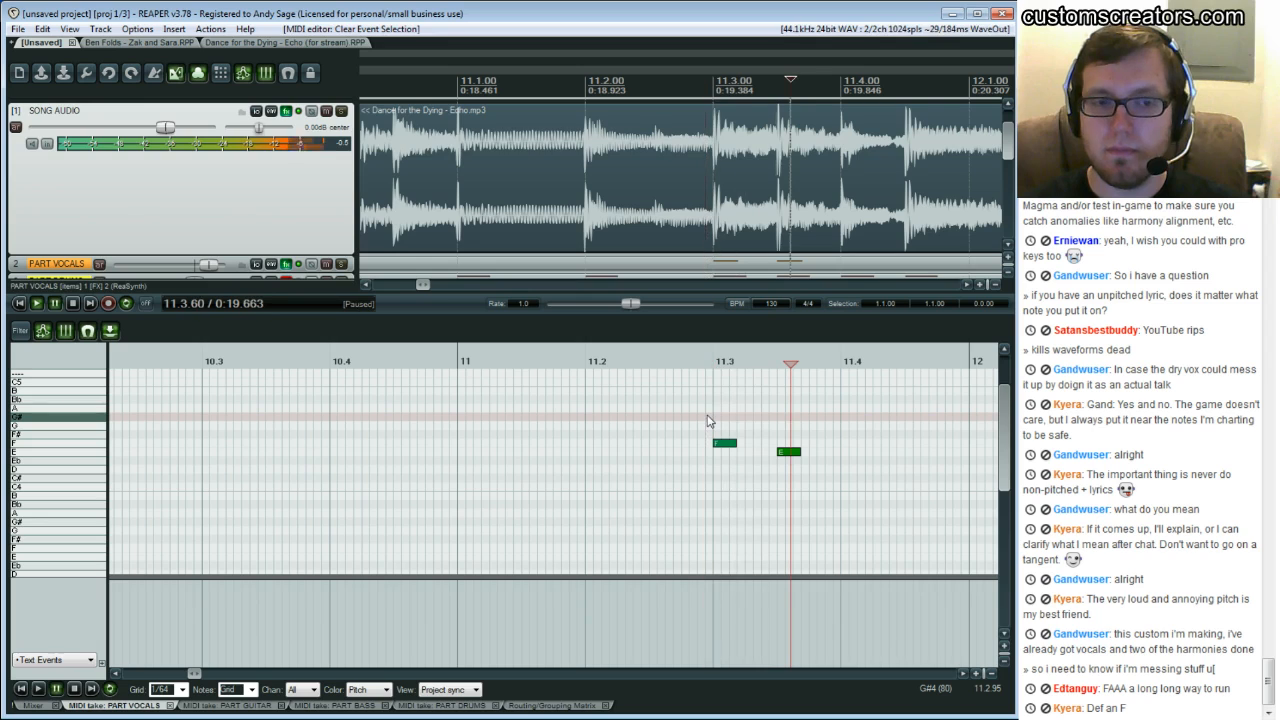
Select both vocal notes and transpose them down in pitch
{"action": "scroll", "coordinate": [704, 446], "scroll_direction": "up", "scroll_amount": 1}
{"action": "scroll", "coordinate": [704, 446], "scroll_direction": "down", "scroll_amount": 1}
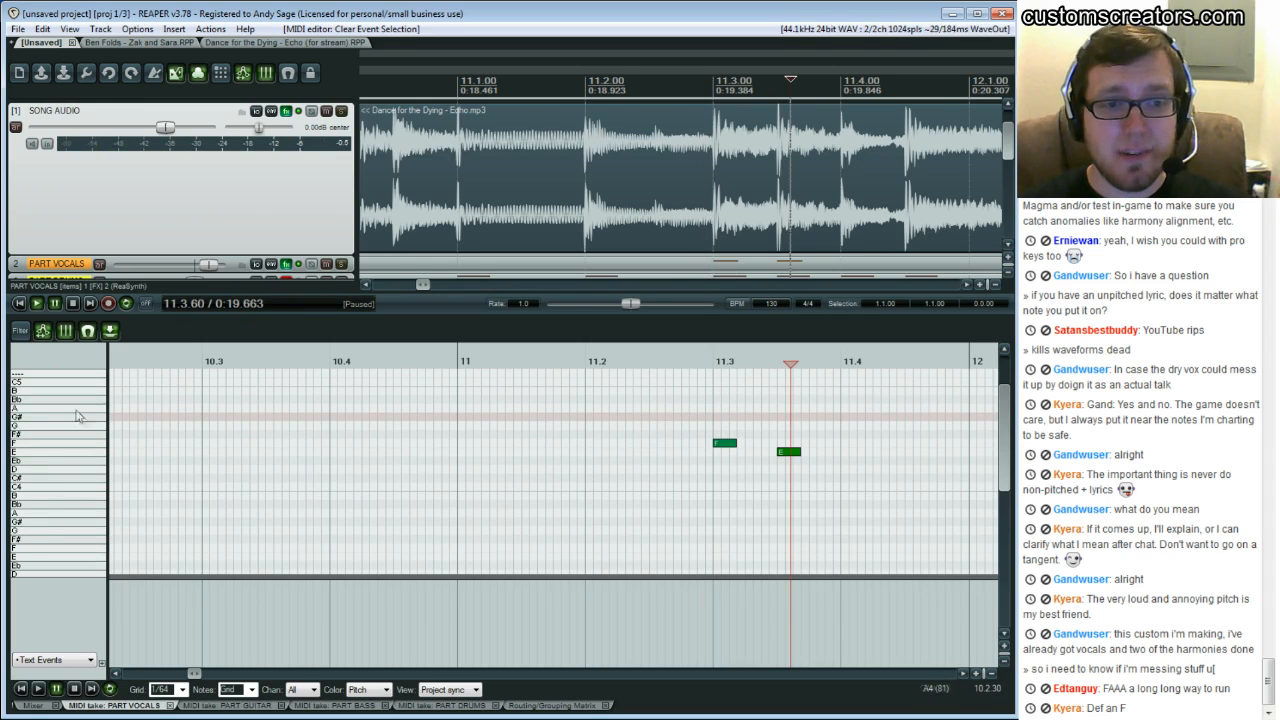
{"action": "scroll", "coordinate": [300, 420], "scroll_direction": "down", "scroll_amount": 12}
{"action": "scroll", "coordinate": [303, 421], "scroll_direction": "down", "scroll_amount": 3}
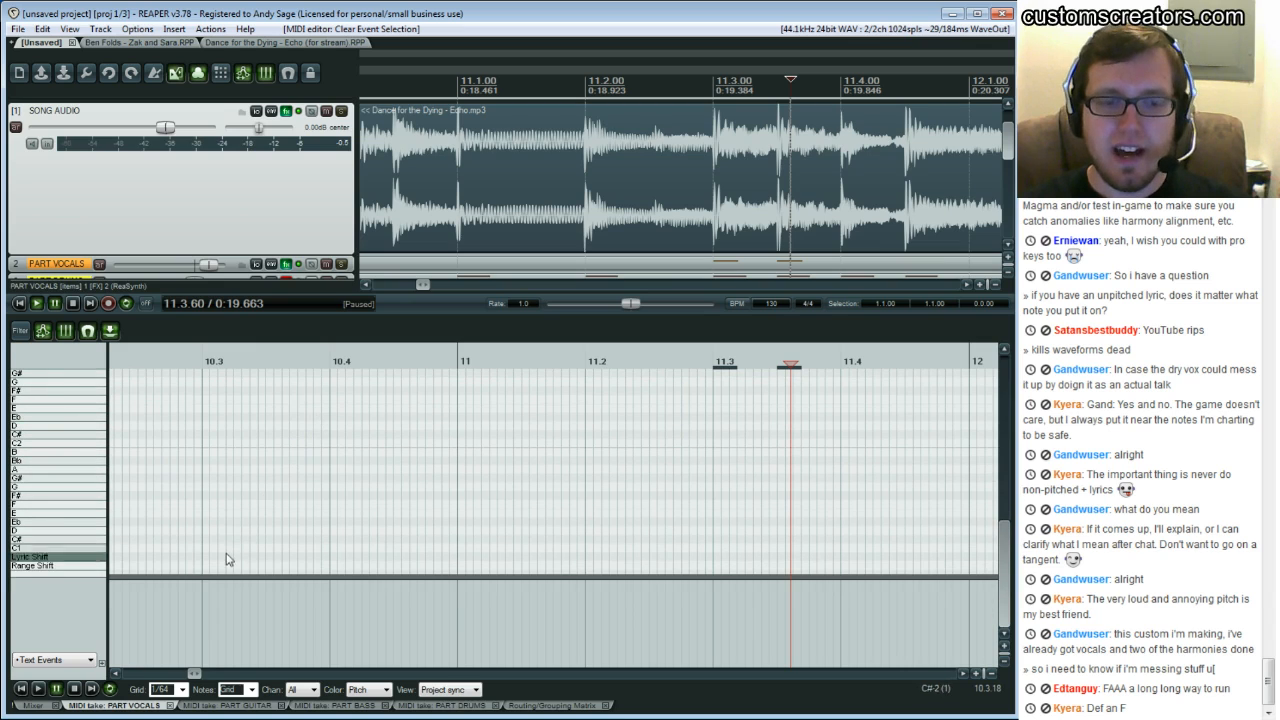
{"action": "left_click", "coordinate": [683, 432]}
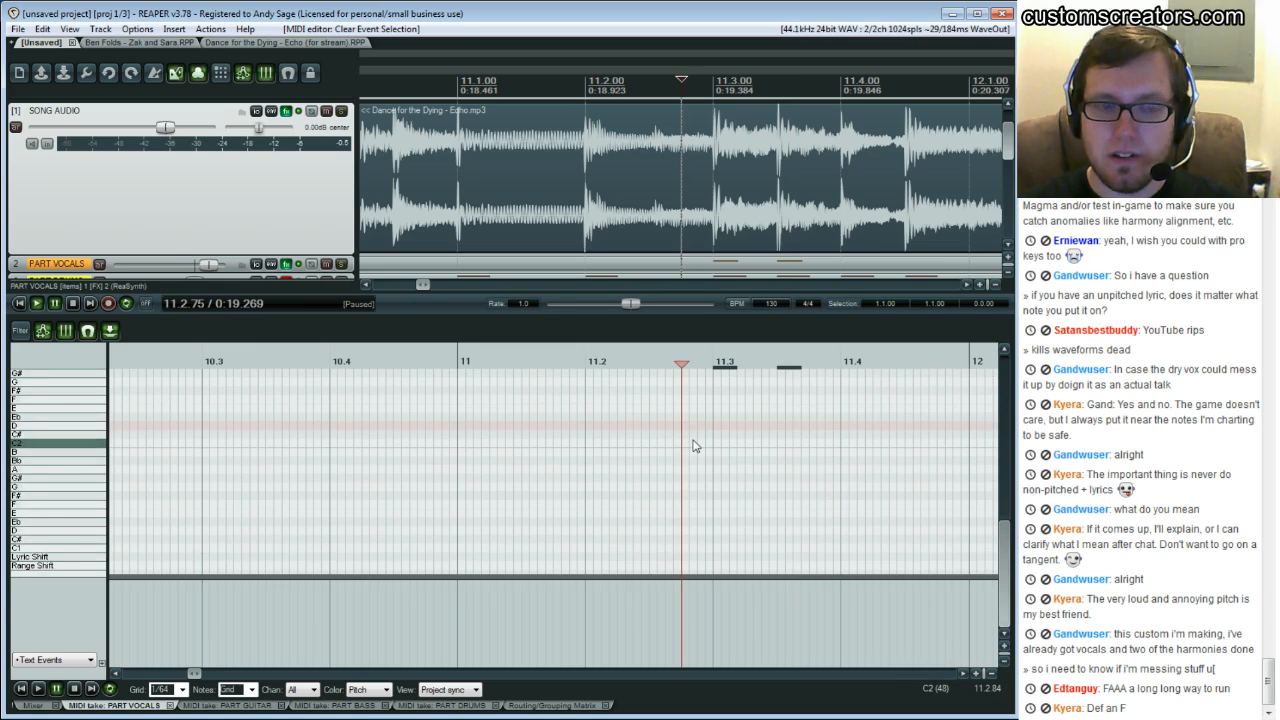
{"action": "scroll", "coordinate": [690, 438], "scroll_direction": "up", "scroll_amount": 3}
{"action": "scroll", "coordinate": [695, 446], "scroll_direction": "up", "scroll_amount": 2}
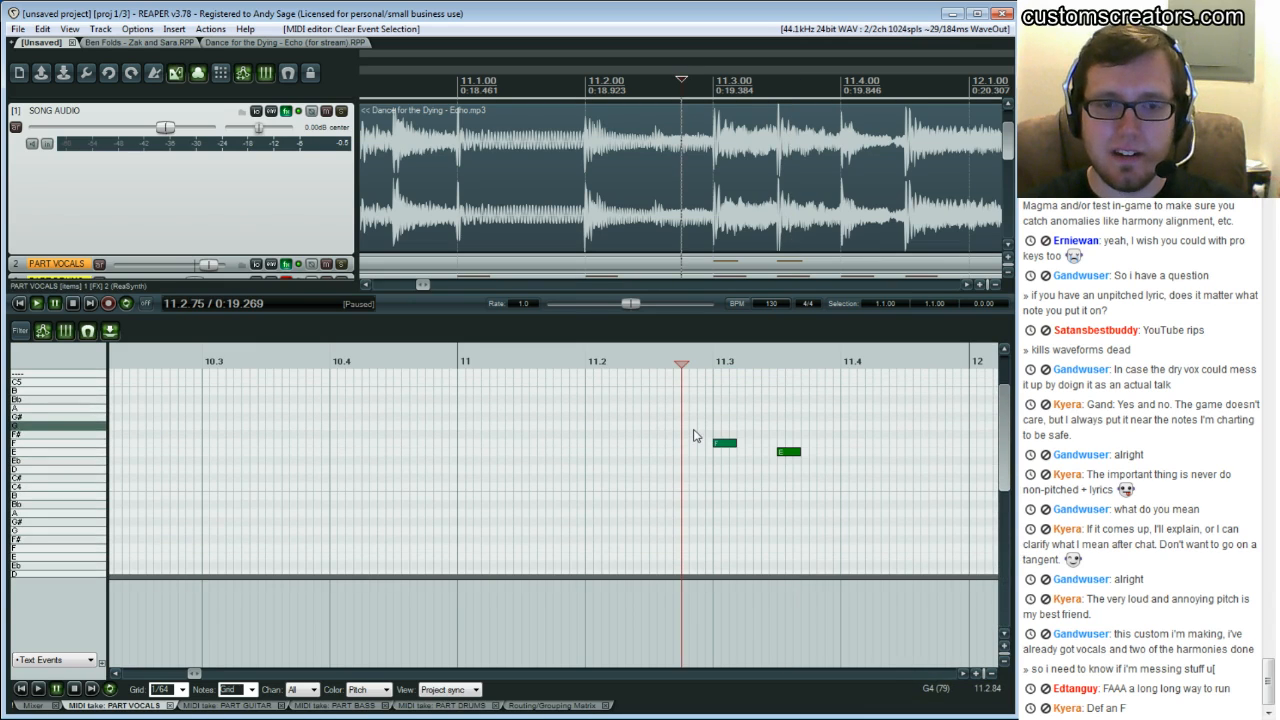
{"action": "left_click", "coordinate": [695, 438]}
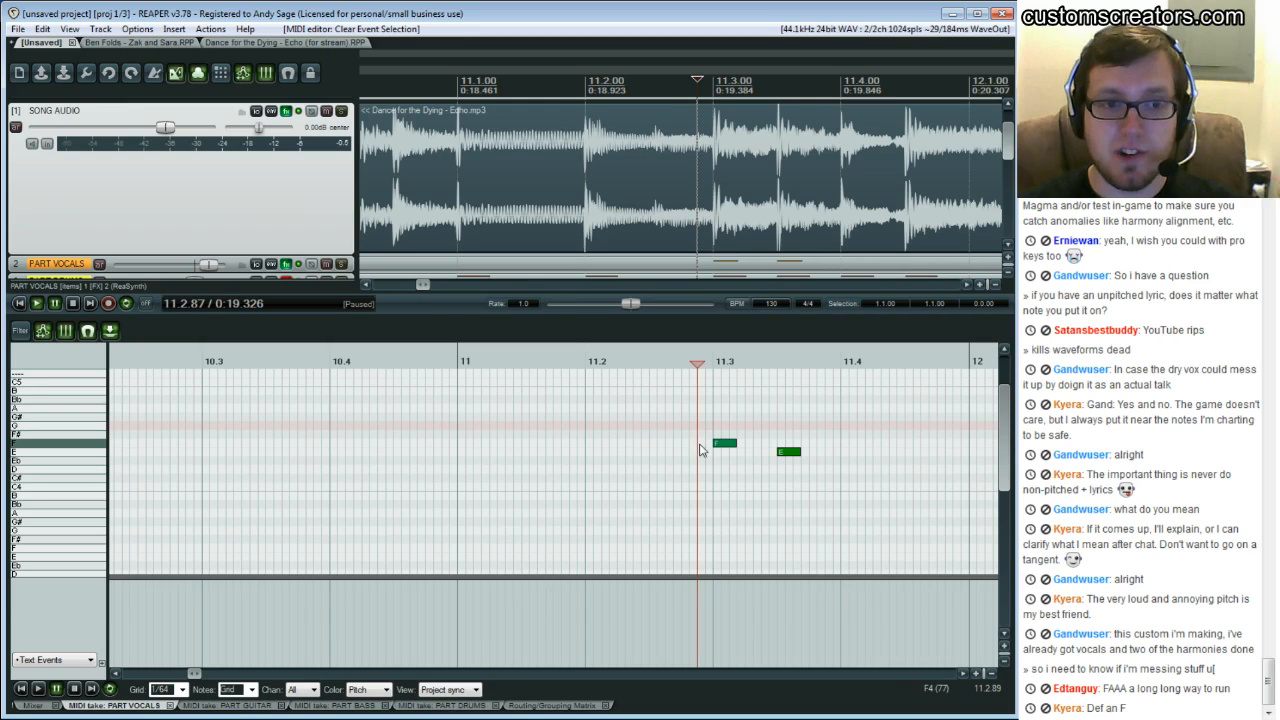
{"action": "scroll", "coordinate": [700, 449], "scroll_direction": "up", "scroll_amount": 1}
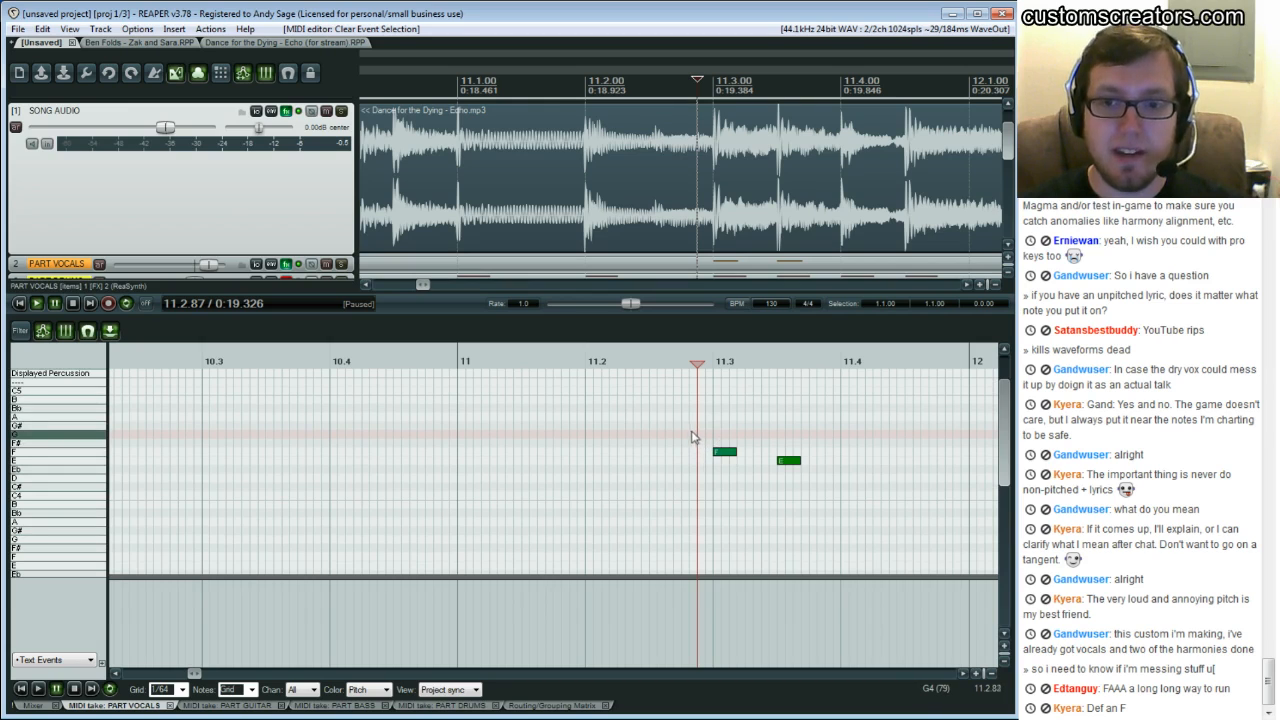
{"action": "left_click_drag", "start_coordinate": [686, 432], "coordinate": [780, 482]}
{"action": "scroll", "coordinate": [850, 522], "scroll_direction": "down", "scroll_amount": 1}
{"action": "key", "text": "Down"}
{"action": "key", "text": "Down"}
{"action": "key", "text": "Down"}
{"action": "key", "text": "Down"}
{"action": "key", "text": "Down"}
{"action": "key", "text": "Down"}
{"action": "key", "text": "Down"}
{"action": "key", "text": "Down"}
{"action": "key", "text": "Down"}
{"action": "key", "text": "Down"}
{"action": "key", "text": "Down"}
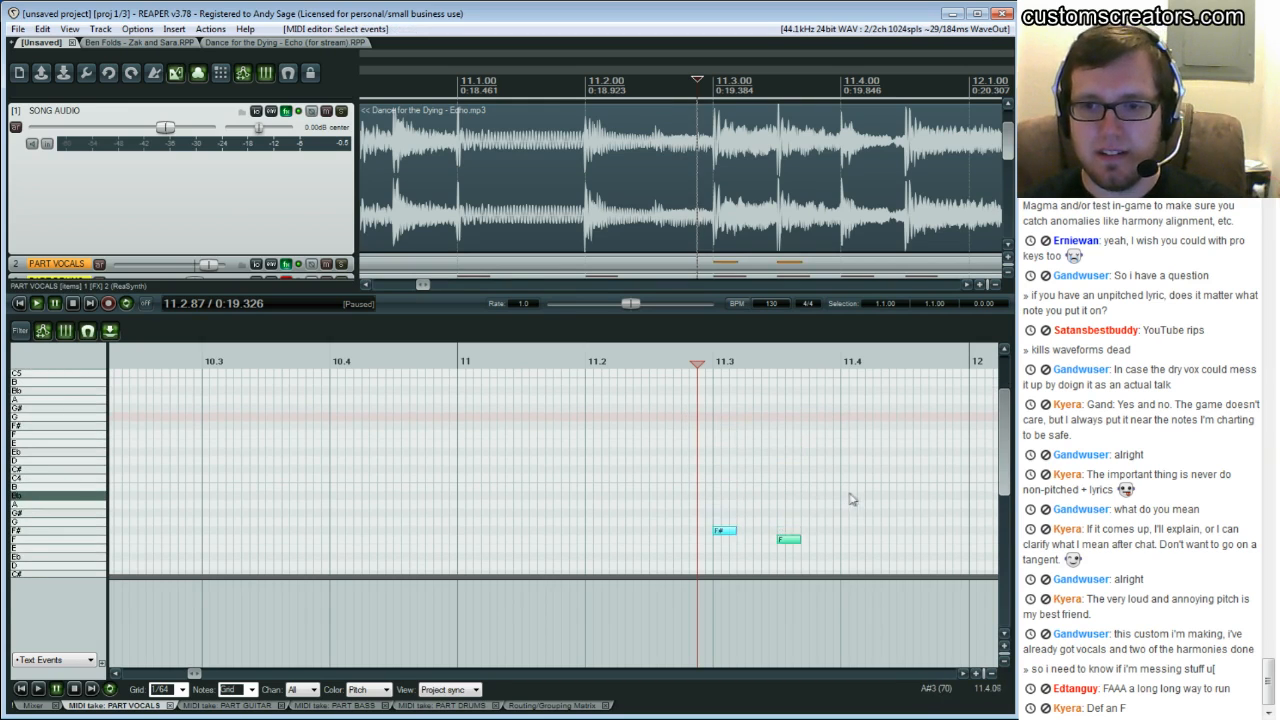
Select both vocal notes again and transpose them back up to their original F and E pitches
{"action": "scroll", "coordinate": [796, 487], "scroll_direction": "down", "scroll_amount": 5}
{"action": "scroll", "coordinate": [777, 461], "scroll_direction": "up", "scroll_amount": 5}
{"action": "scroll", "coordinate": [777, 461], "scroll_direction": "up", "scroll_amount": 1}
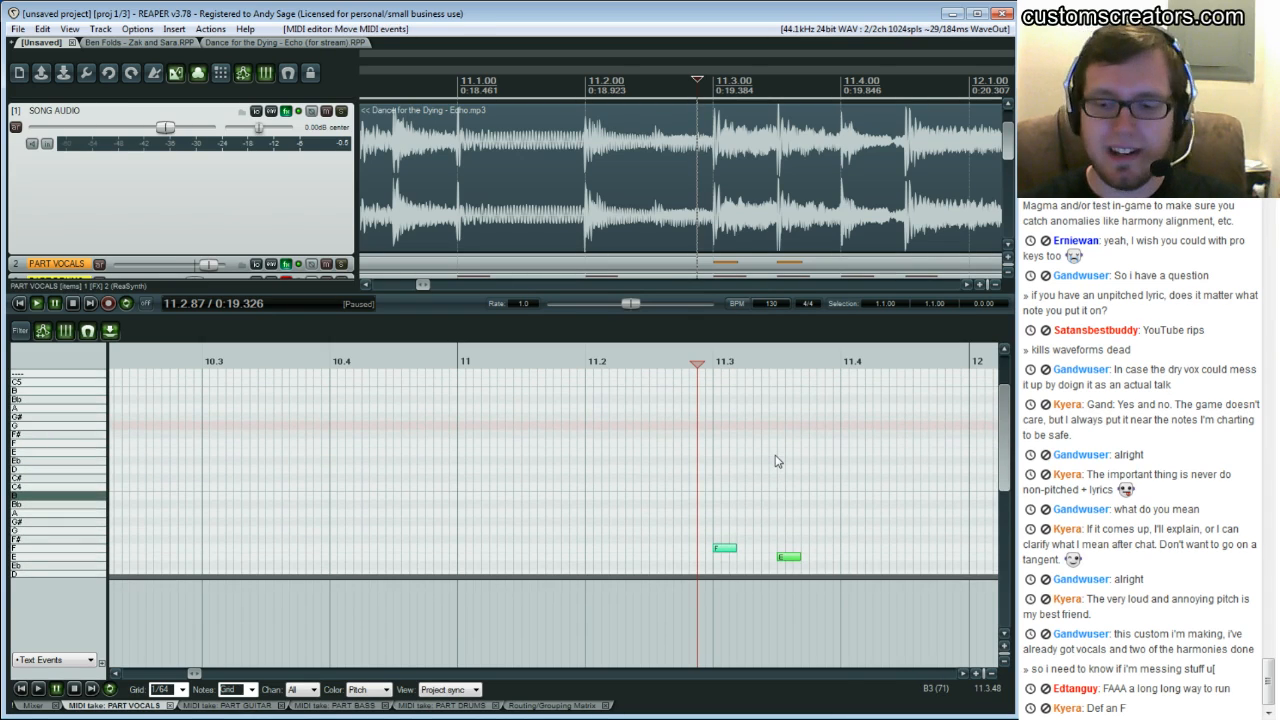
{"action": "scroll", "coordinate": [777, 461], "scroll_direction": "up", "scroll_amount": 1}
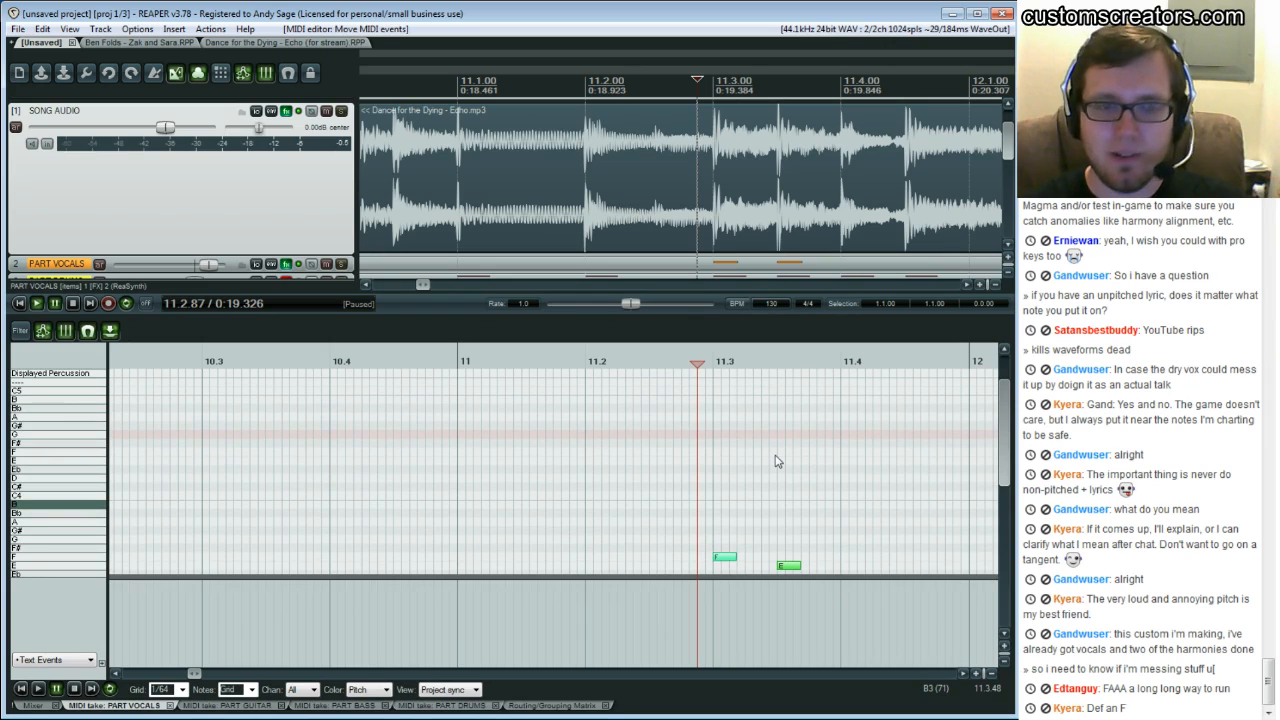
{"action": "scroll", "coordinate": [777, 461], "scroll_direction": "down", "scroll_amount": 1}
{"action": "scroll", "coordinate": [777, 461], "scroll_direction": "up", "scroll_amount": 1}
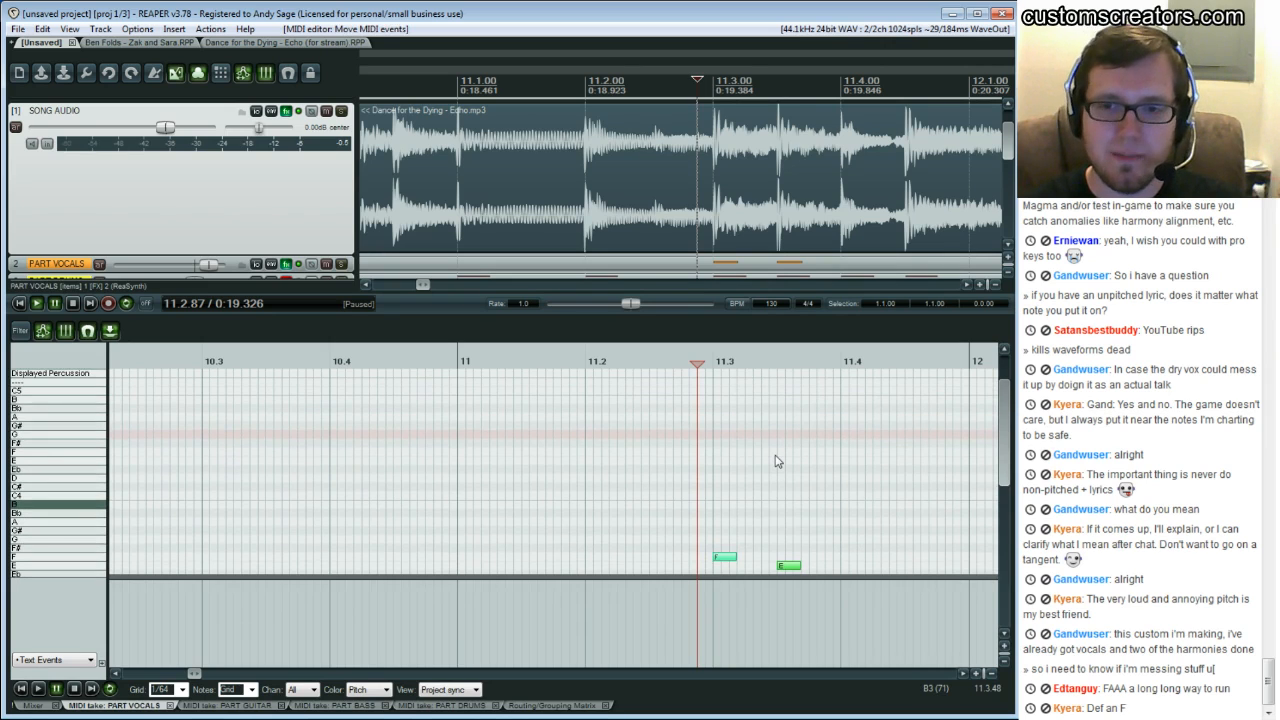
{"action": "scroll", "coordinate": [777, 461], "scroll_direction": "up", "scroll_amount": 3}
{"action": "scroll", "coordinate": [731, 423], "scroll_direction": "down", "scroll_amount": 3}
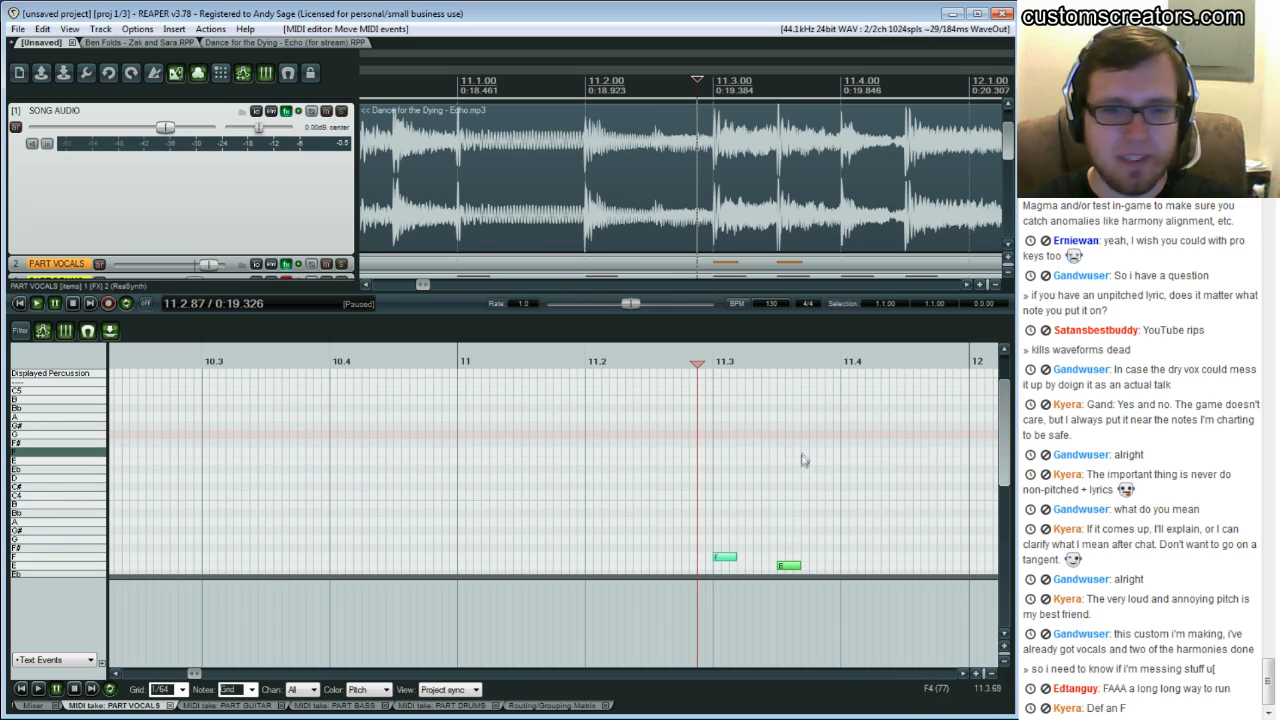
{"action": "scroll", "coordinate": [803, 459], "scroll_direction": "up", "scroll_amount": 1}
{"action": "scroll", "coordinate": [801, 459], "scroll_direction": "up", "scroll_amount": 2}
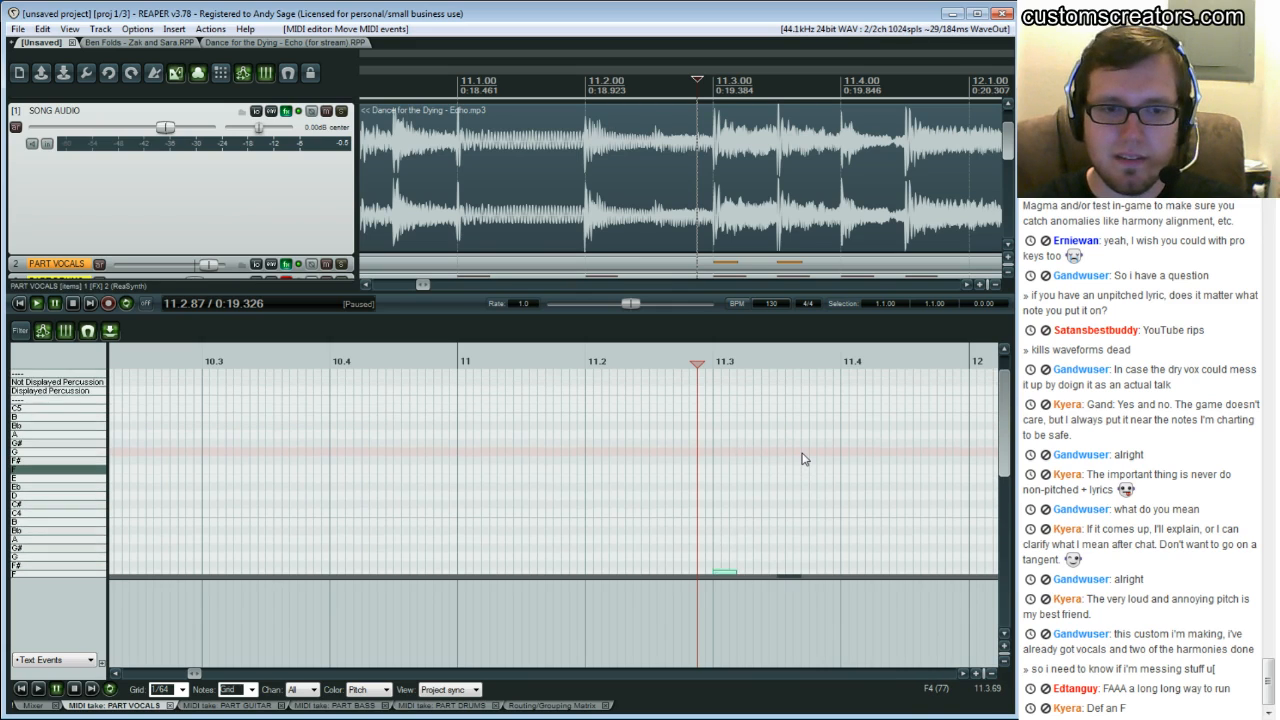
{"action": "scroll", "coordinate": [803, 459], "scroll_direction": "down", "scroll_amount": 4}
{"action": "scroll", "coordinate": [803, 459], "scroll_direction": "down", "scroll_amount": 4}
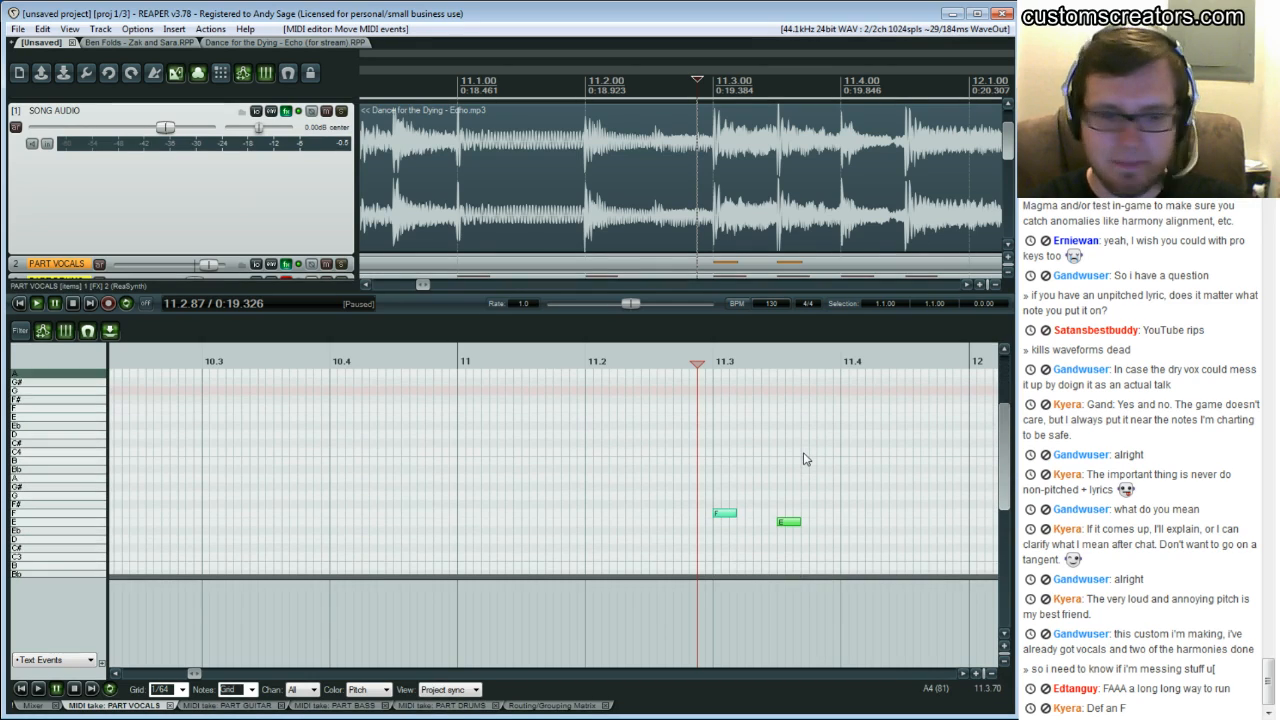
{"action": "left_click", "coordinate": [688, 453]}
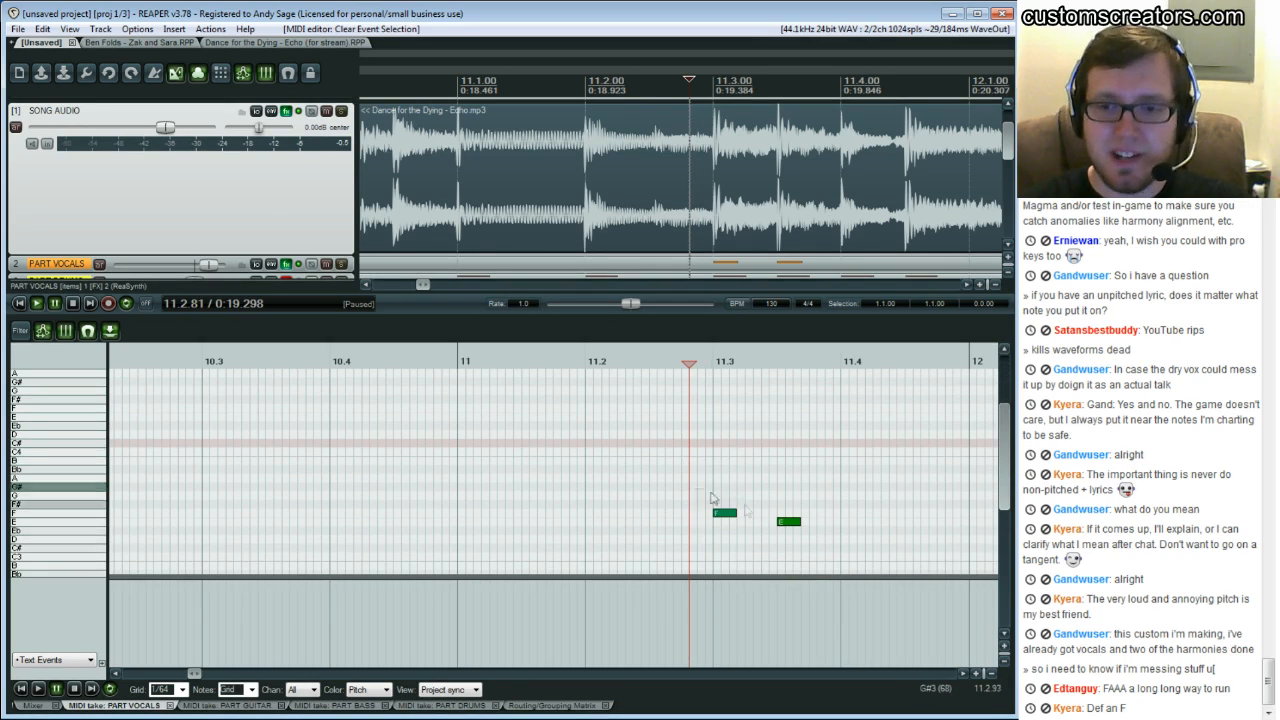
{"action": "left_click", "coordinate": [763, 528]}
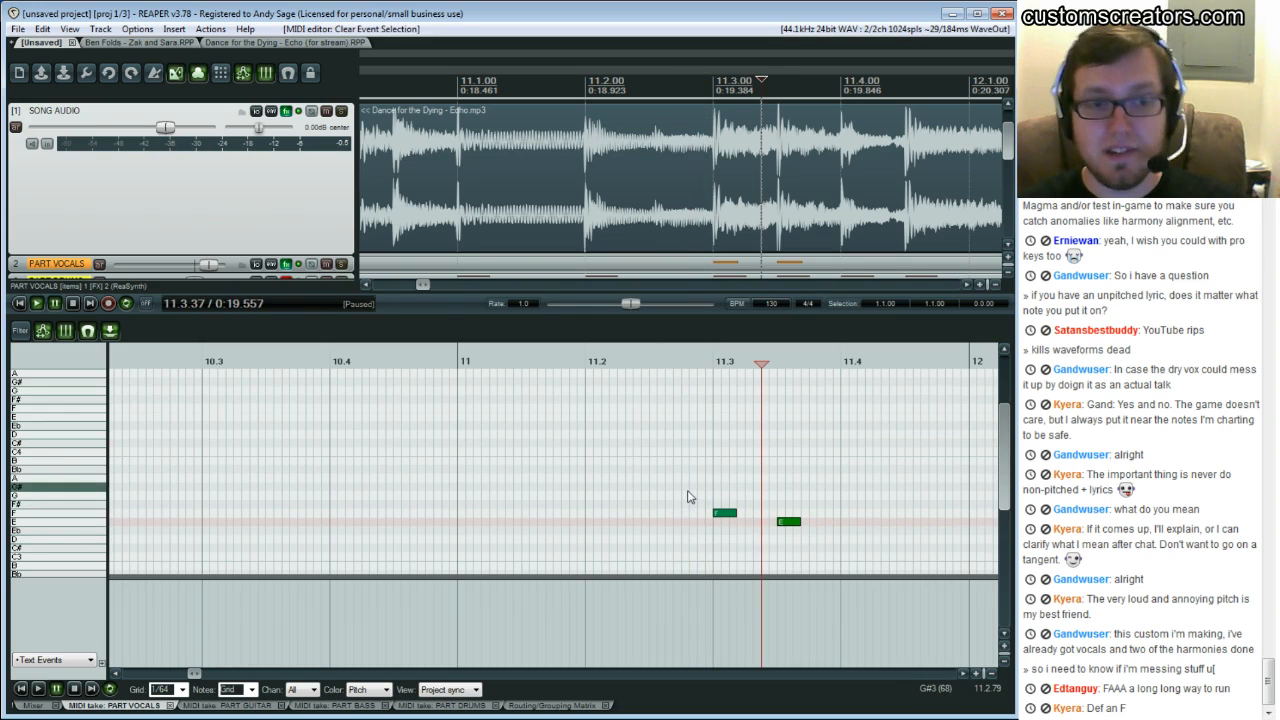
{"action": "left_click", "coordinate": [700, 527]}
{"action": "left_click_drag", "start_coordinate": [711, 486], "coordinate": [802, 530]}
{"action": "key", "text": "Up"}
{"action": "key", "text": "Up"}
{"action": "key", "text": "Up"}
{"action": "key", "text": "Up"}
{"action": "key", "text": "Up"}
{"action": "key", "text": "Up"}
{"action": "key", "text": "Up"}
{"action": "key", "text": "Up"}
{"action": "key", "text": "Up"}
{"action": "key", "text": "Up"}
{"action": "key", "text": "Up"}
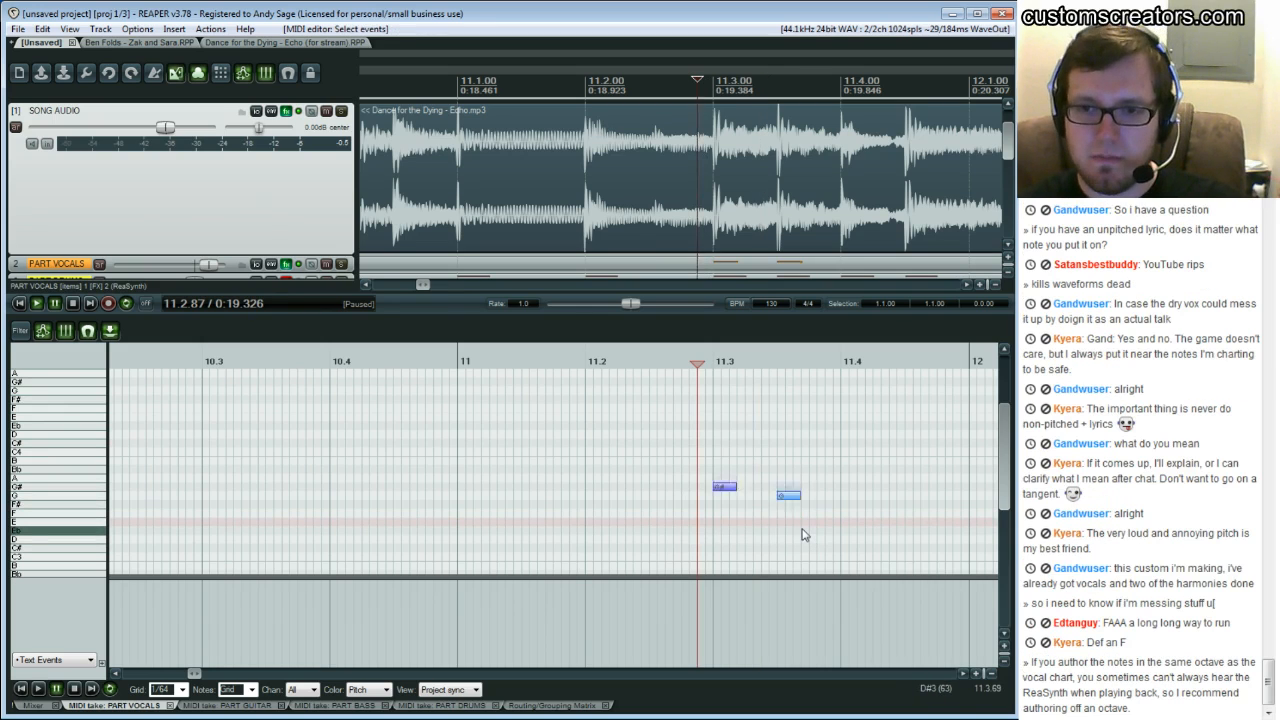
{"action": "key", "text": "Up"}
Replay the phrase from around bar 11.2 to check the two vocal notes against the song
{"action": "left_click", "coordinate": [699, 421]}
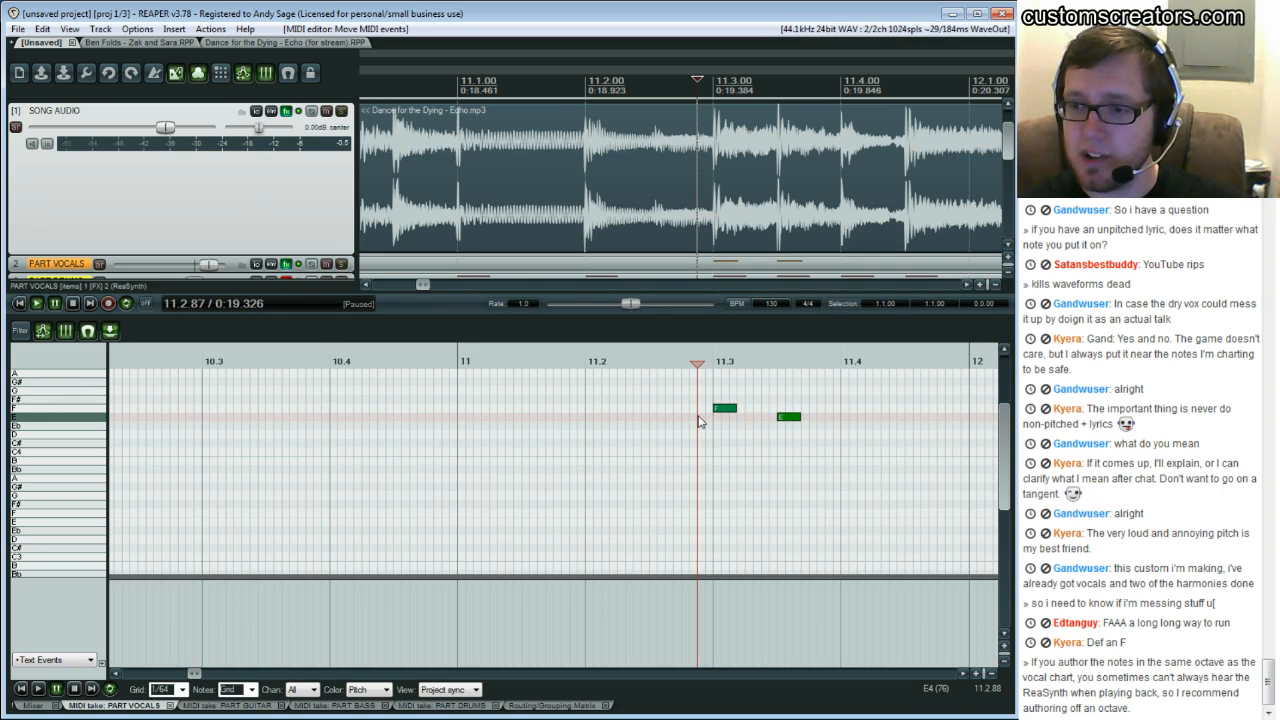
{"action": "key", "text": "space"}
{"action": "left_click", "coordinate": [643, 428]}
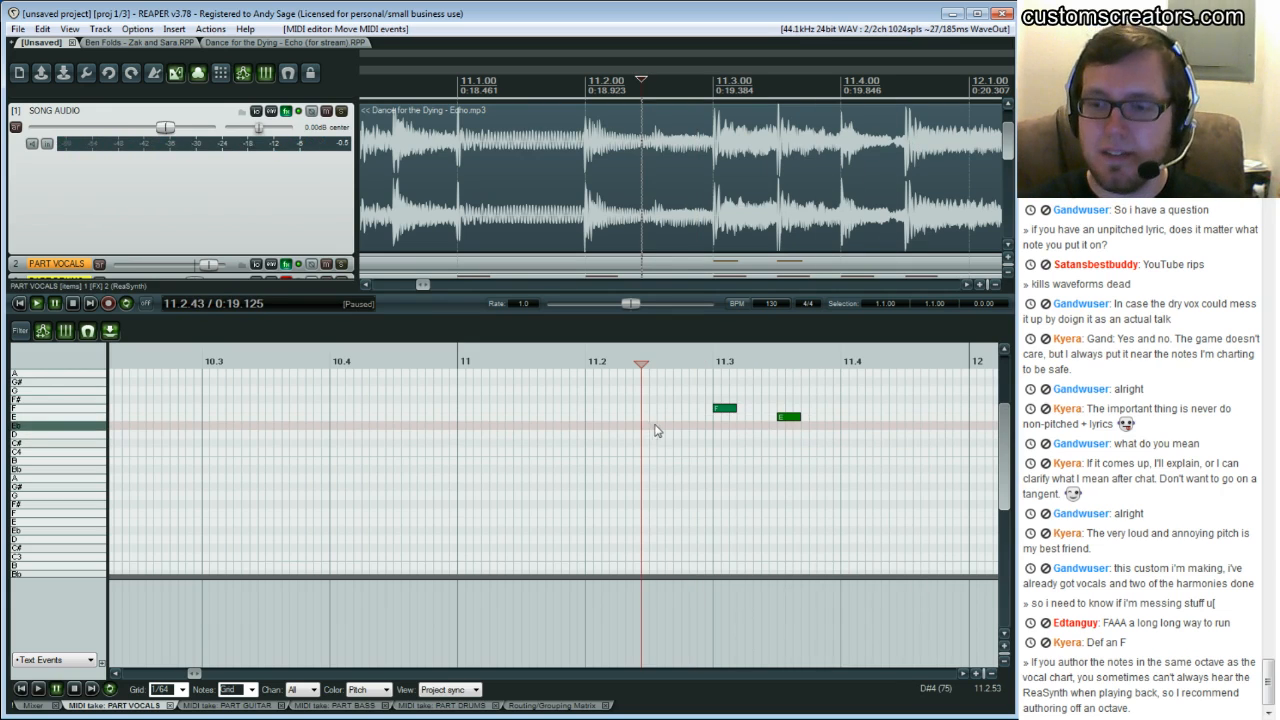
{"action": "left_click", "coordinate": [689, 423]}
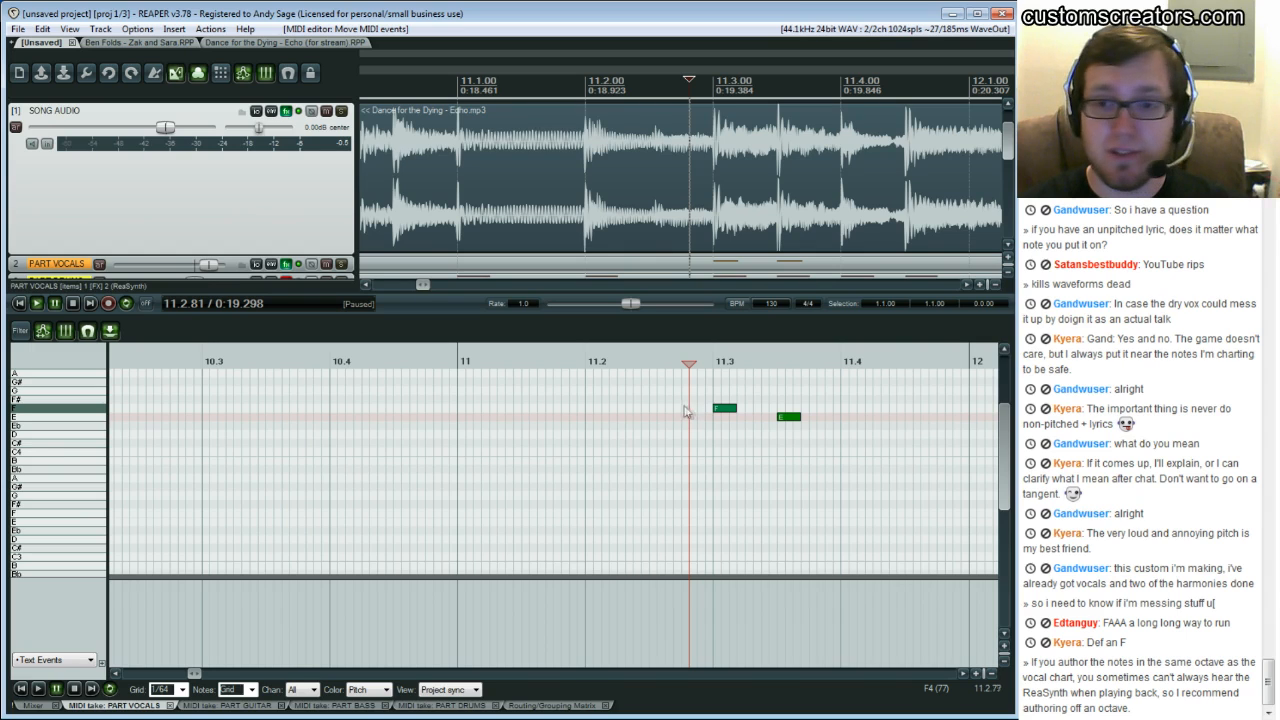
{"action": "left_click", "coordinate": [627, 410]}
{"action": "key", "text": "space"}
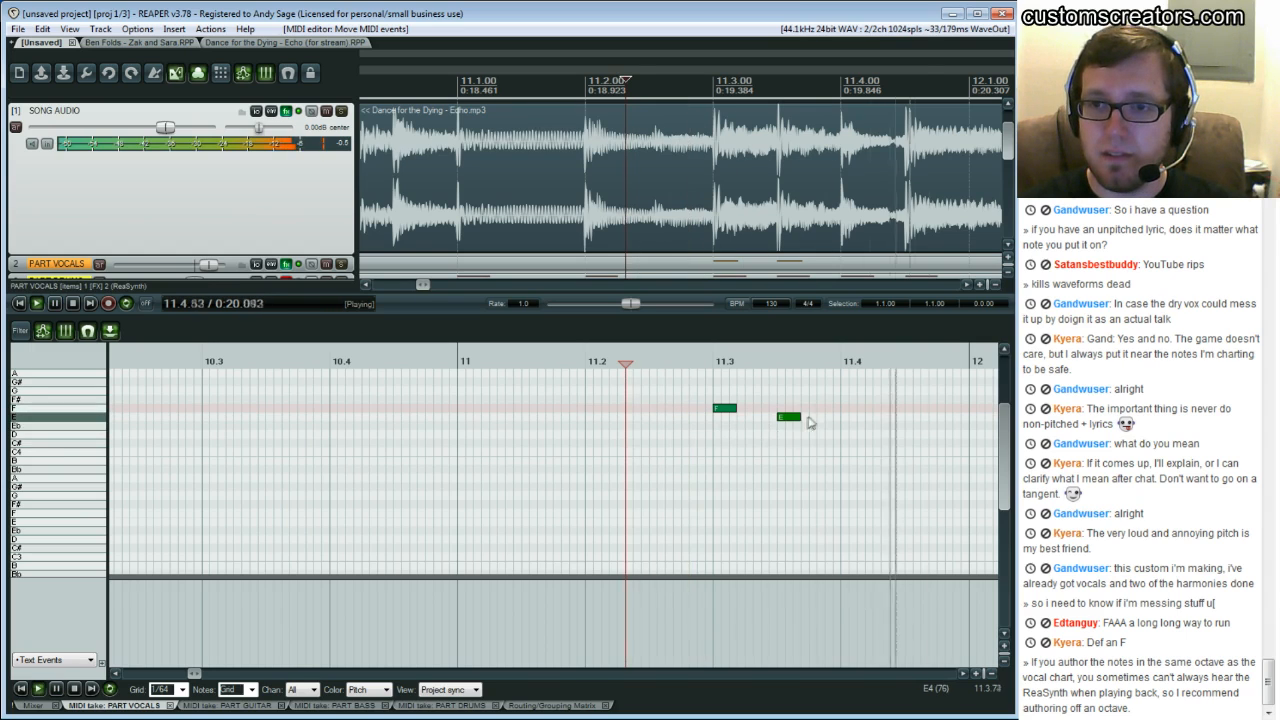
{"action": "key", "text": "space"}
{"action": "left_click", "coordinate": [844, 398]}
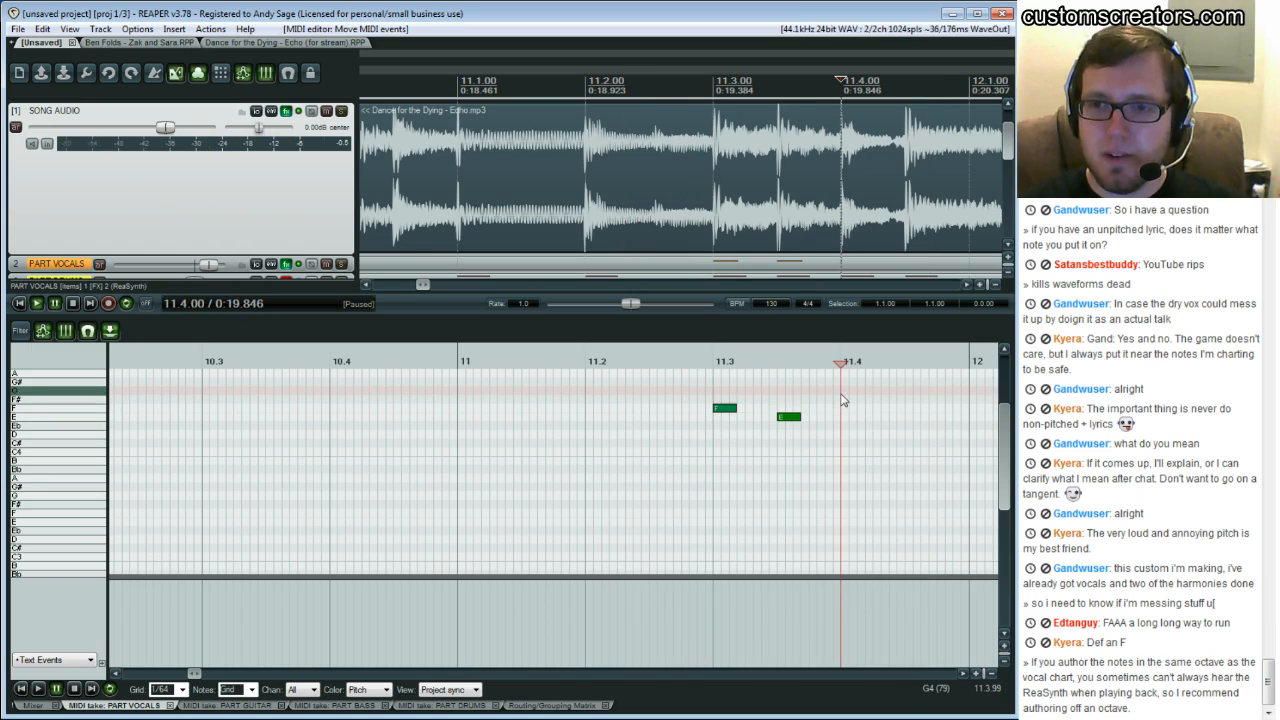
Replay the vocal phrase around beat 11.4 several times to listen for the next sung syllable
{"action": "key", "text": "space"}
{"action": "key", "text": "space"}
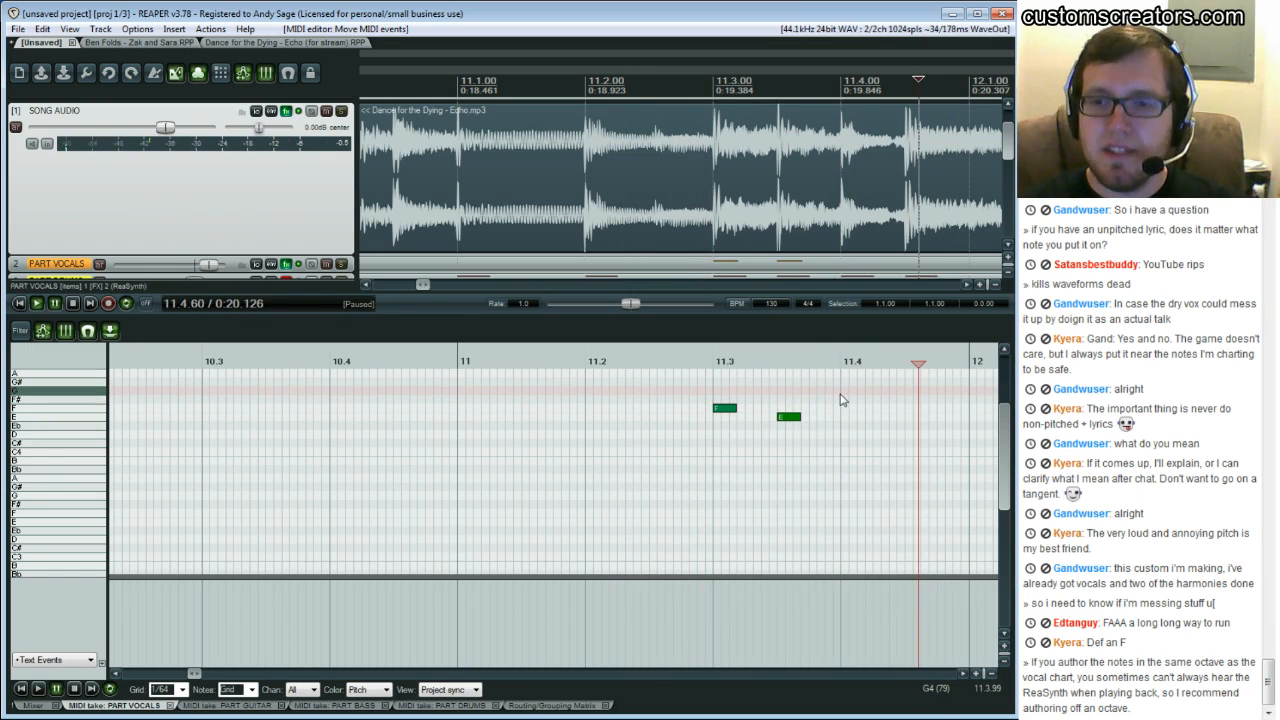
{"action": "left_click", "coordinate": [842, 362]}
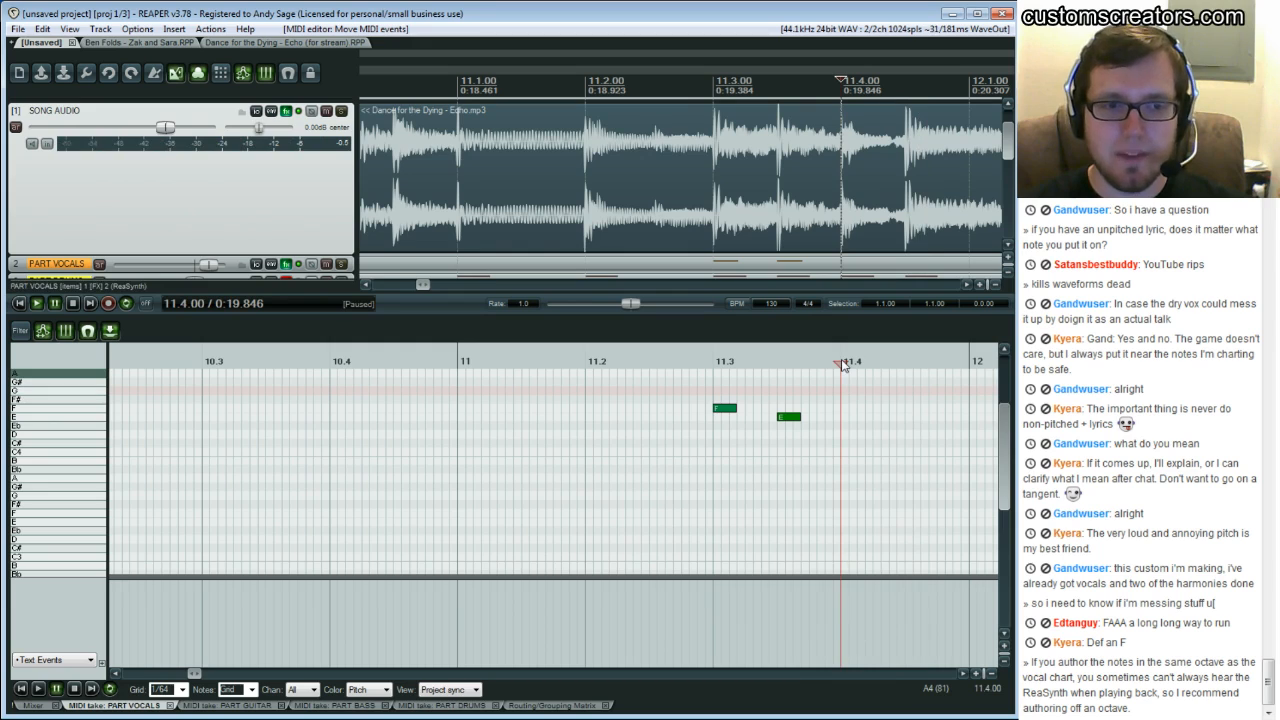
{"action": "key", "text": "space"}
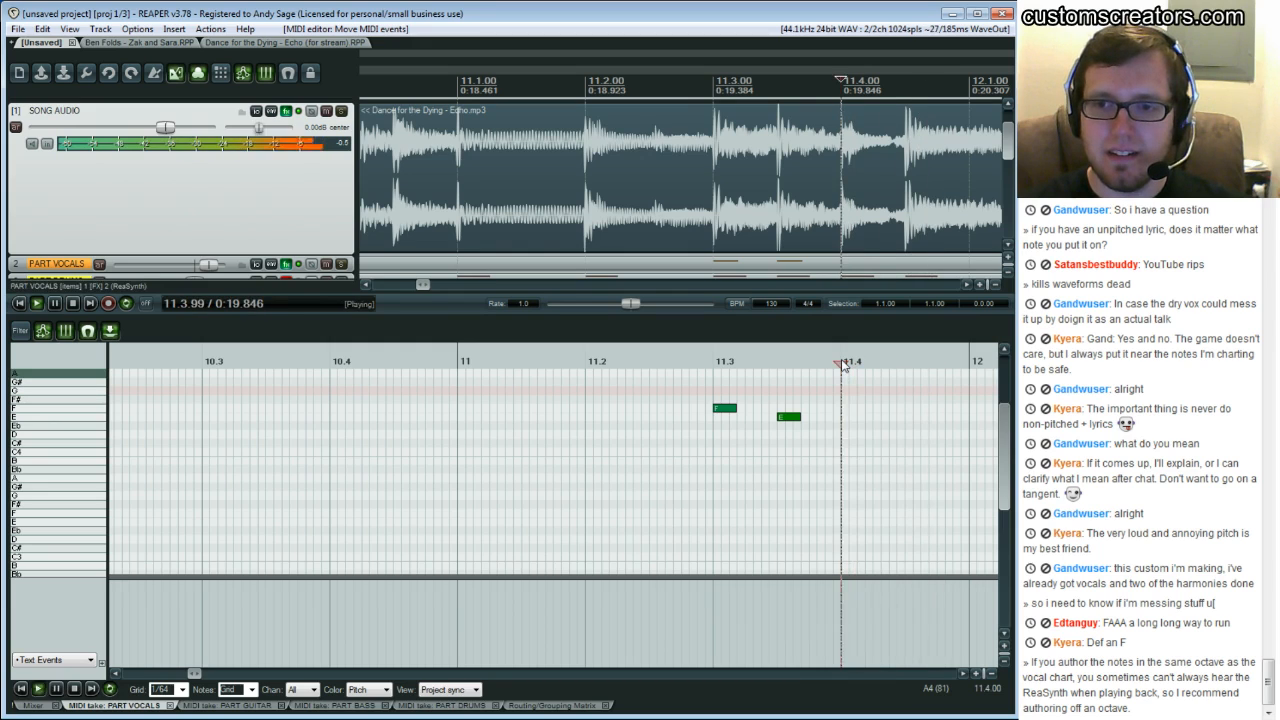
{"action": "key", "text": "ctrl+space"}
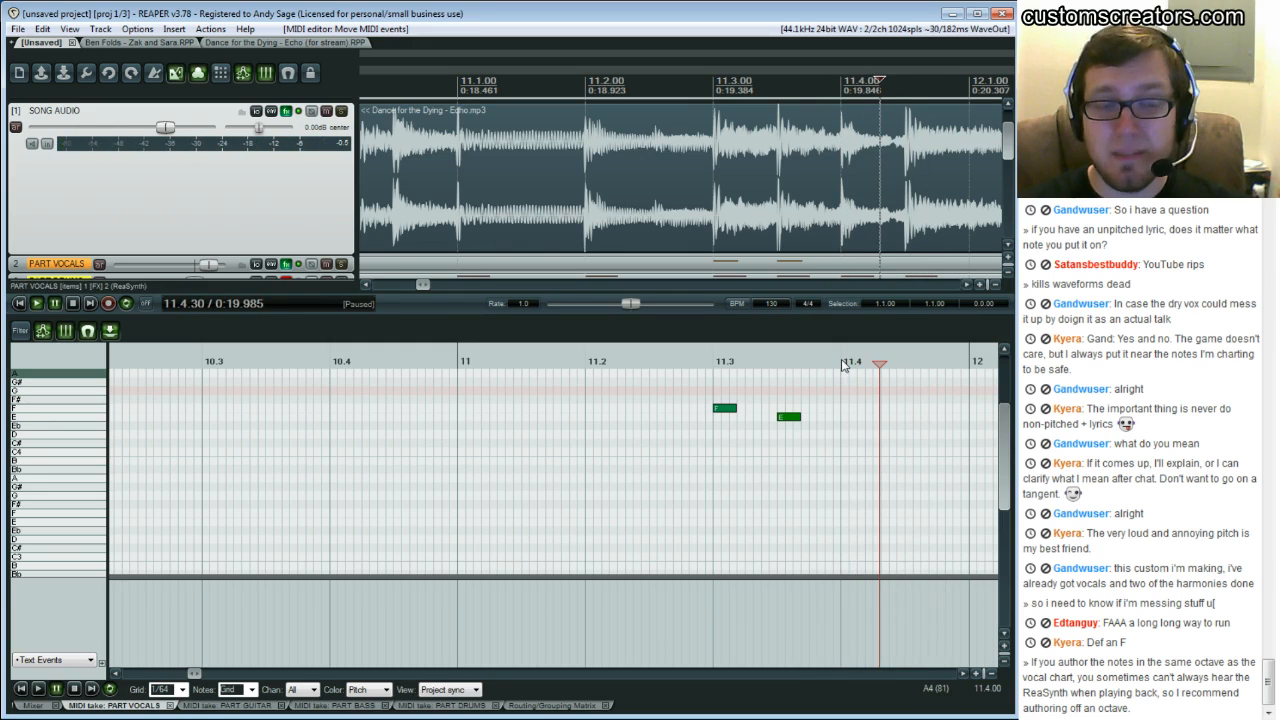
{"action": "left_click", "coordinate": [843, 366]}
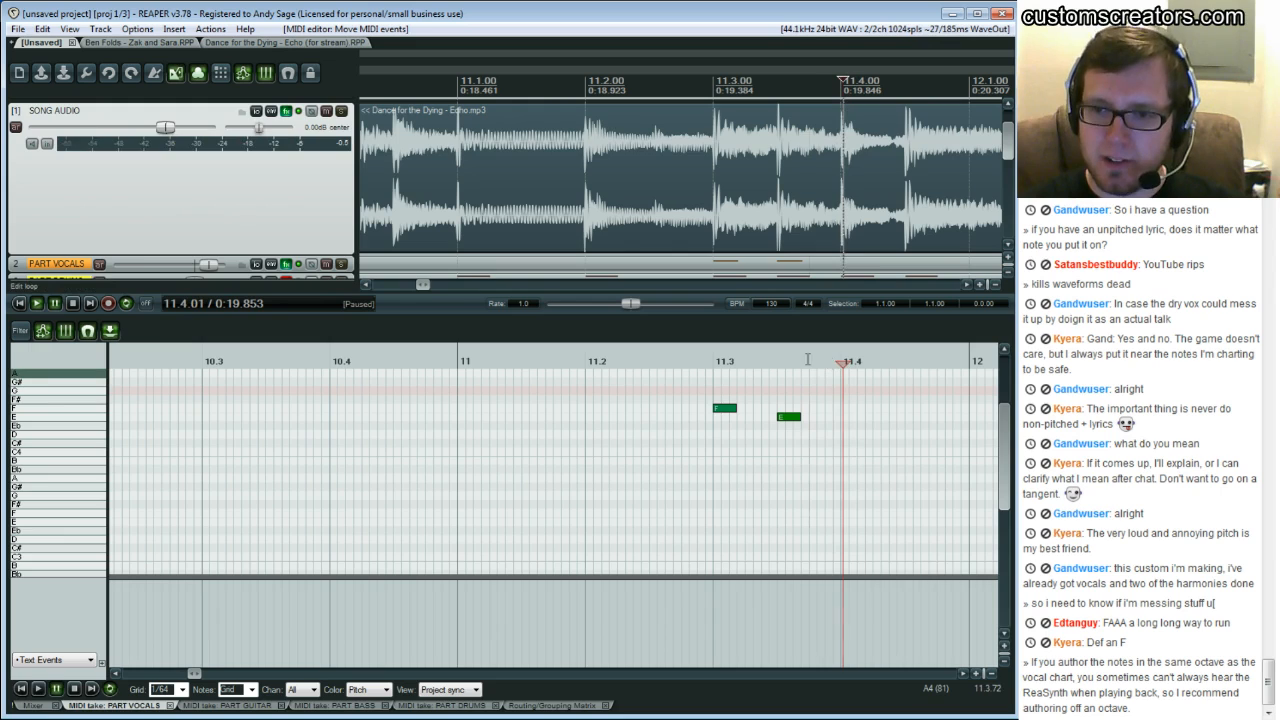
{"action": "left_click", "coordinate": [821, 362]}
{"action": "left_click_drag", "start_coordinate": [835, 366], "coordinate": [834, 368]}
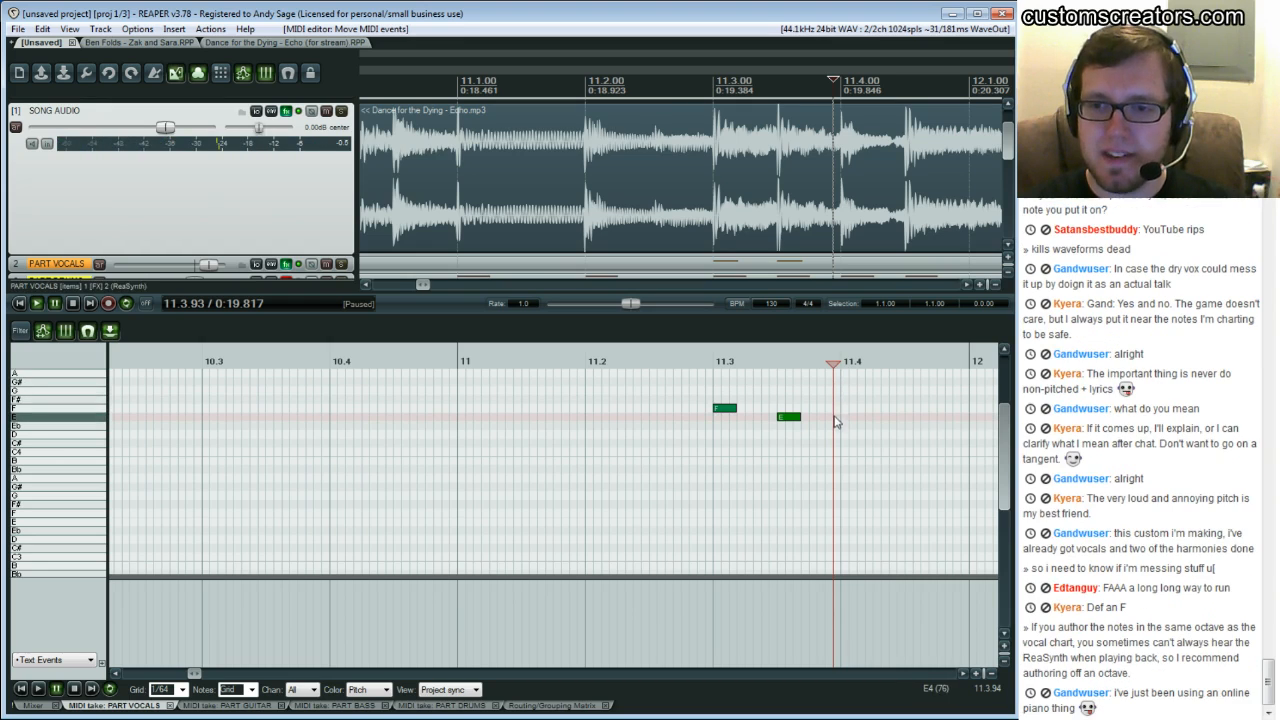
{"action": "left_click", "coordinate": [642, 382]}
{"action": "key", "text": "space"}
{"action": "key", "text": "ctrl+space"}
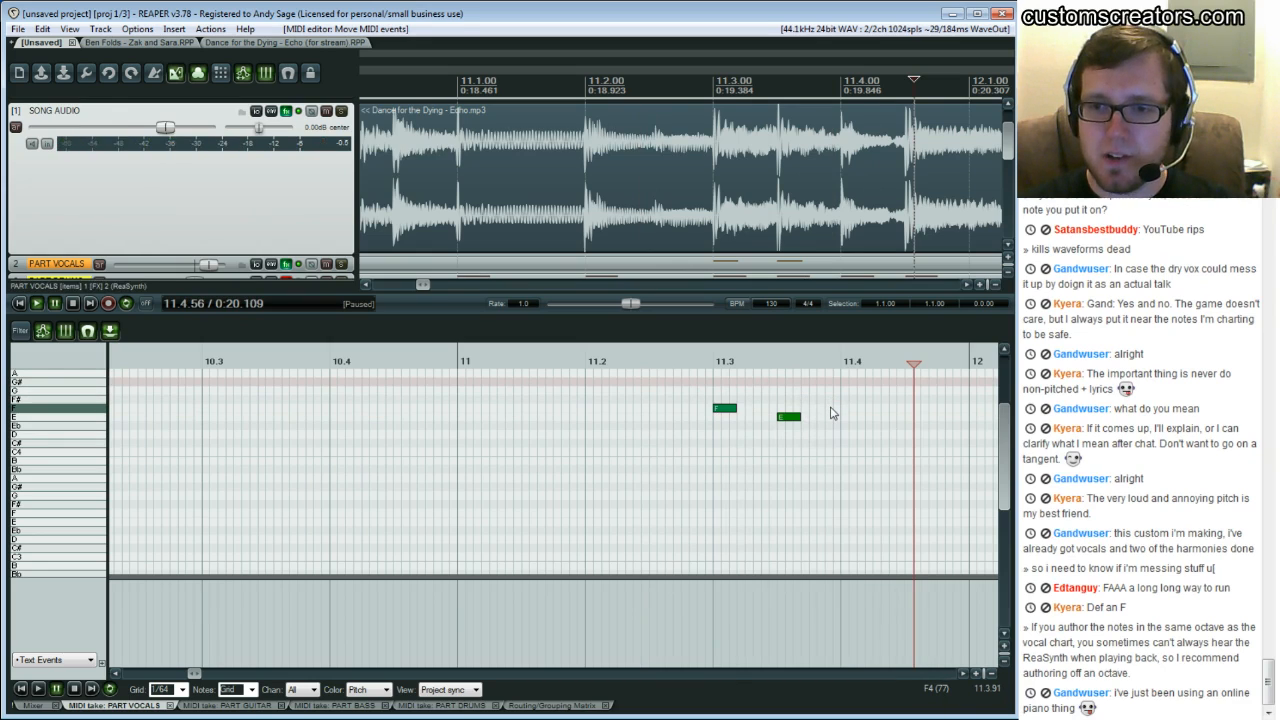
Draw a short F note just before beat 11.4, after the E note, and replay it
{"action": "left_click_drag", "start_coordinate": [827, 408], "coordinate": [847, 409]}
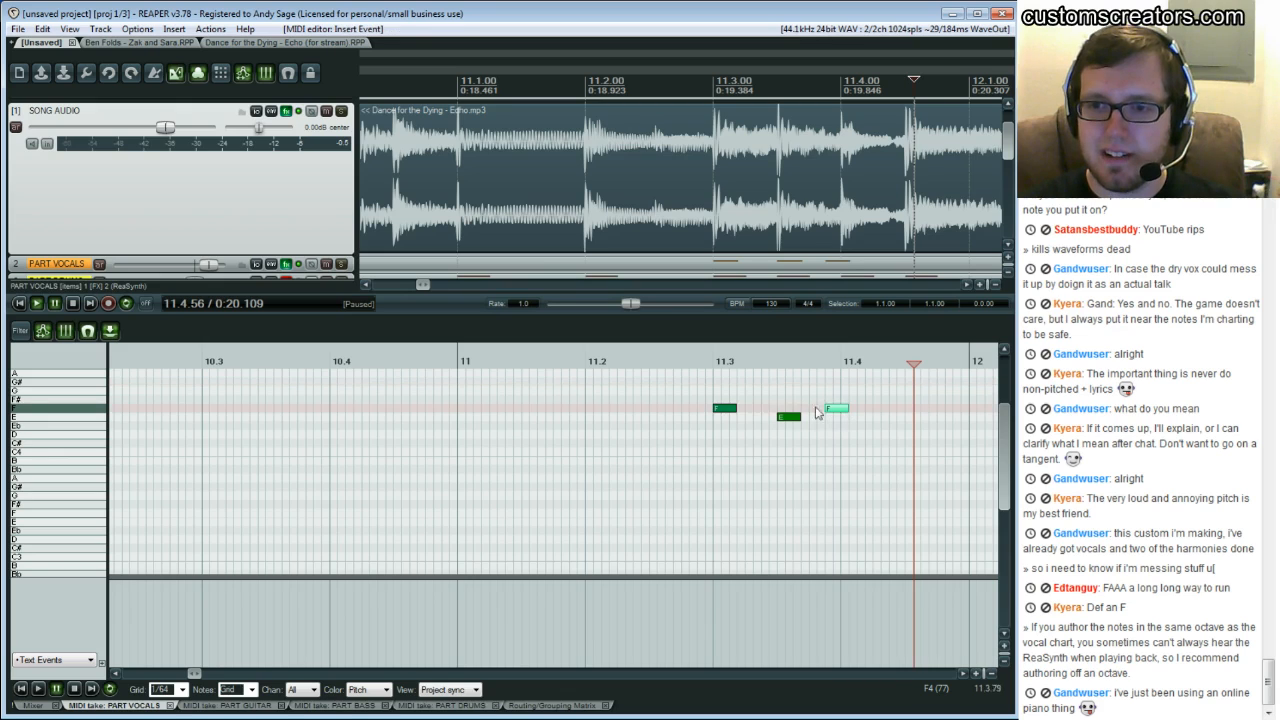
{"action": "left_click", "coordinate": [700, 391]}
{"action": "key", "text": "space"}
{"action": "key", "text": "ctrl+space"}
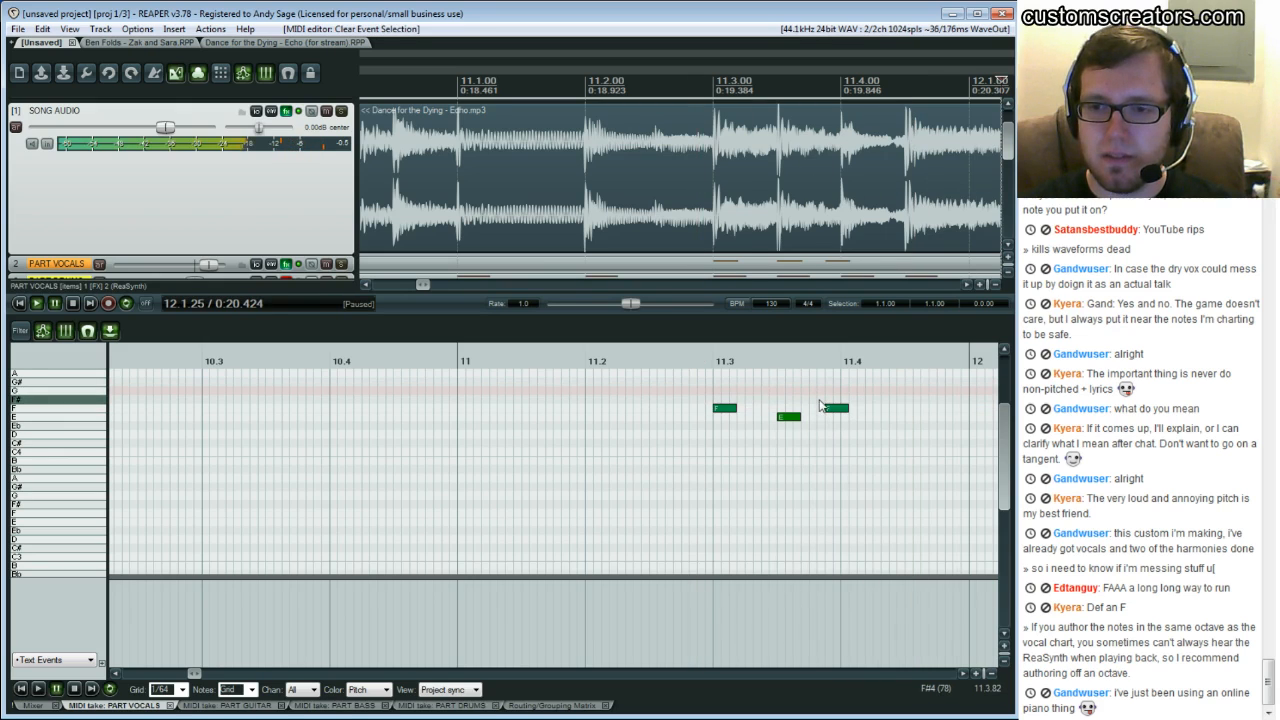
Replay the phrase, then move the new F note slightly later so it starts right at beat 11.4
{"action": "left_click", "coordinate": [681, 386]}
{"action": "key", "text": "space"}
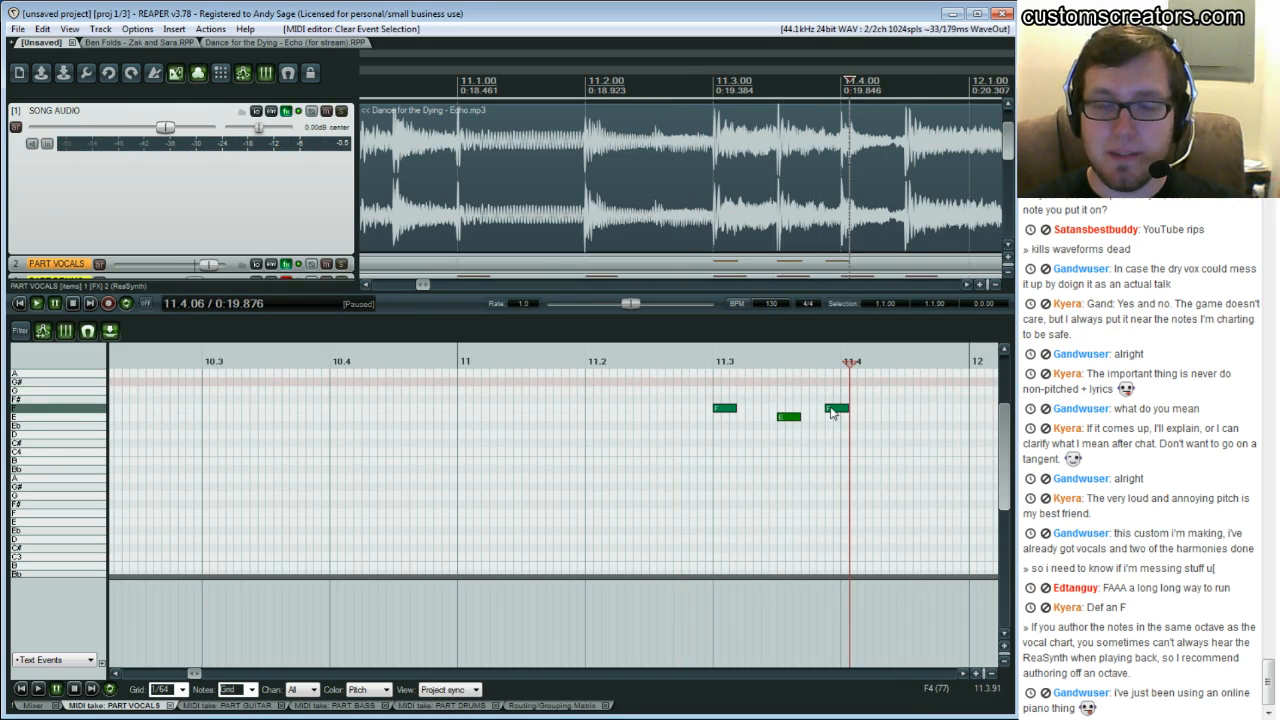
{"action": "left_click", "coordinate": [675, 386]}
{"action": "key", "text": "space"}
{"action": "key", "text": "space"}
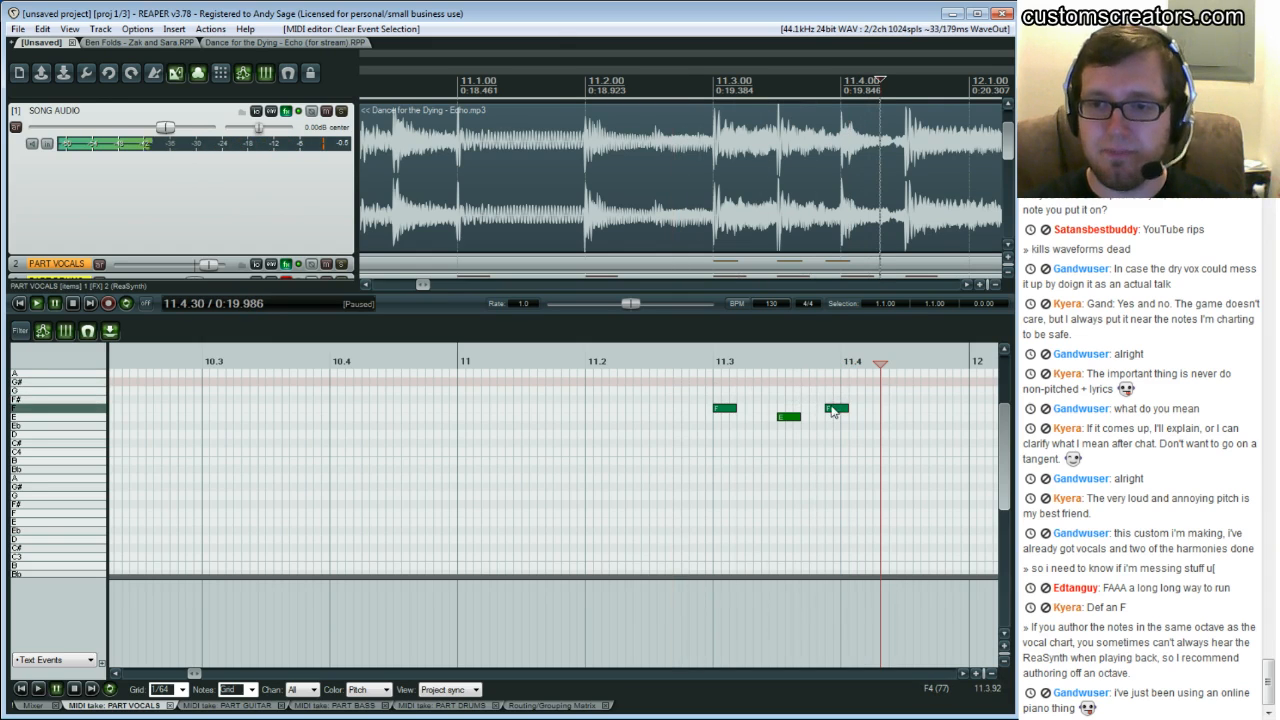
{"action": "left_click", "coordinate": [833, 410]}
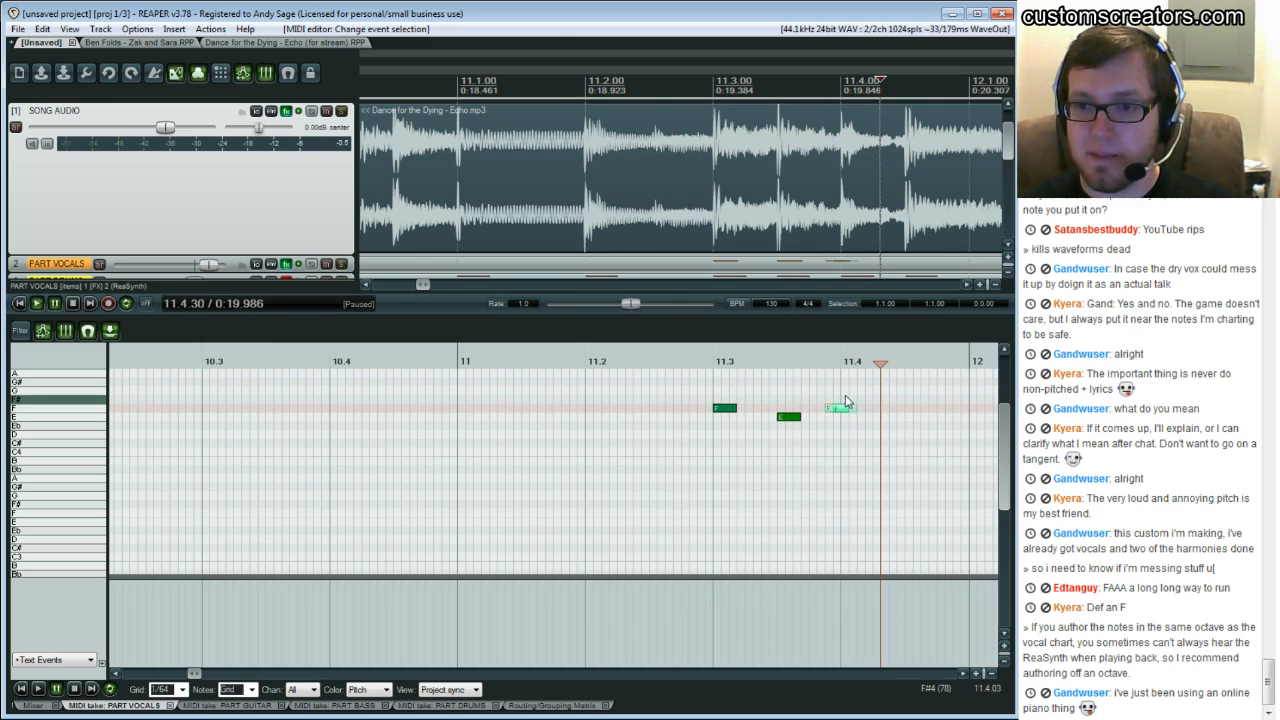
{"action": "left_click_drag", "start_coordinate": [834, 409], "coordinate": [842, 416]}
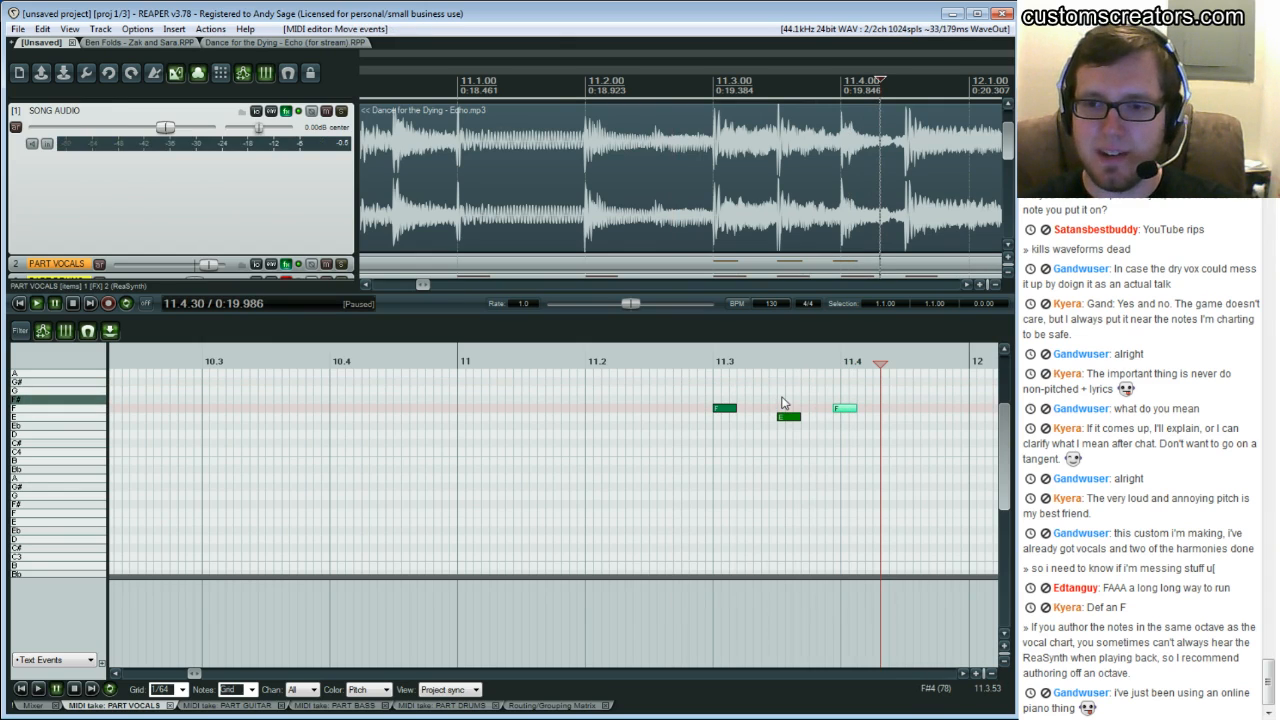
Replay the three-note phrase from about bar 11.2 to check the new F note
{"action": "left_click", "coordinate": [665, 380]}
{"action": "key", "text": "space"}
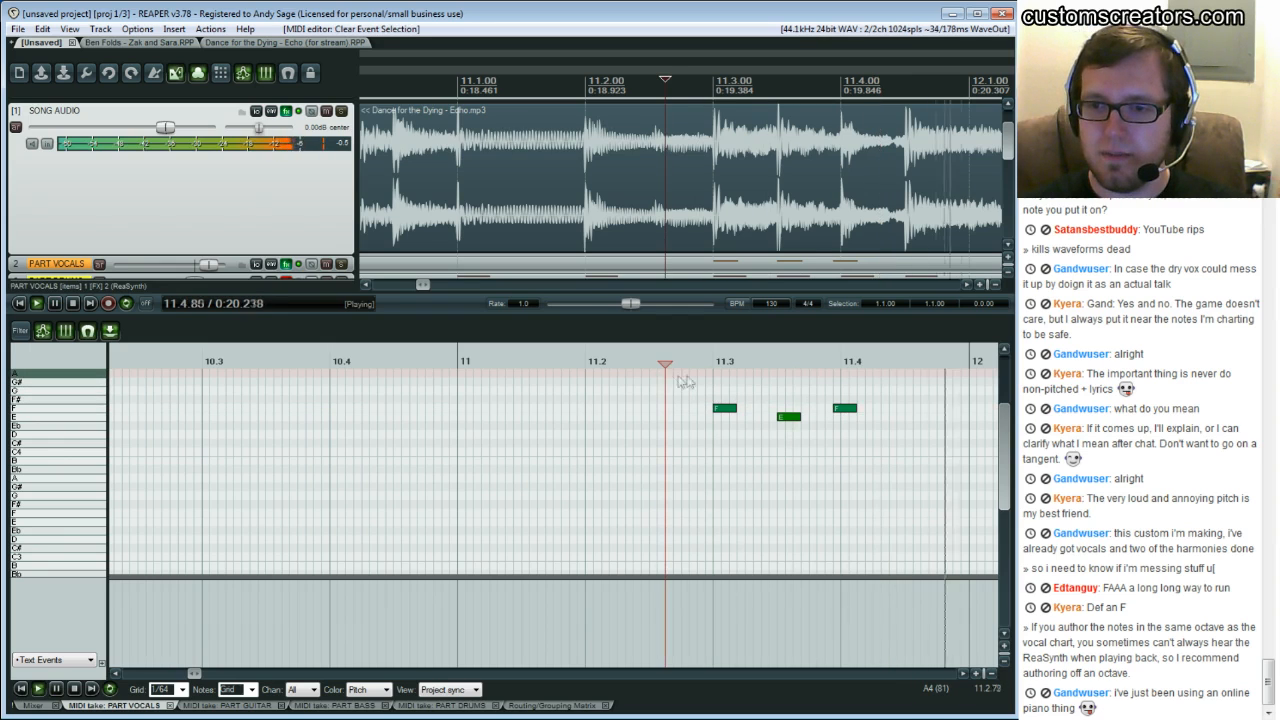
{"action": "left_click", "coordinate": [697, 380]}
{"action": "key", "text": "ctrl+space"}
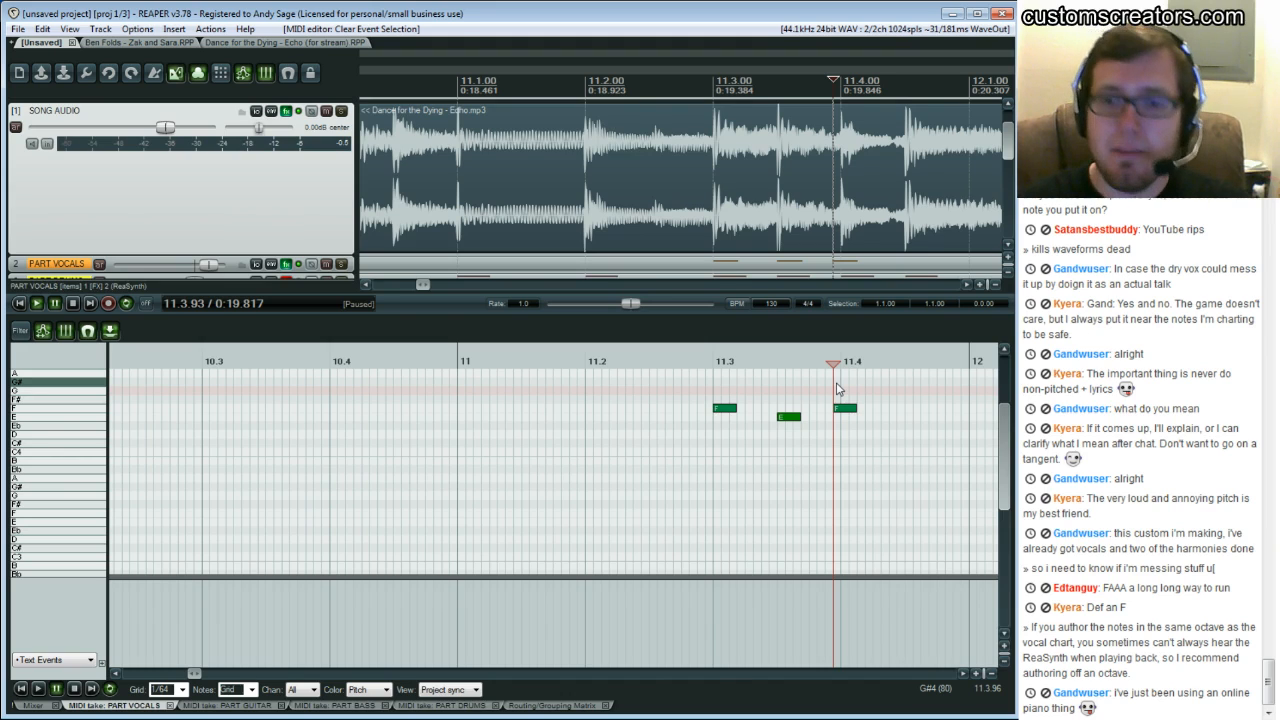
{"action": "left_click", "coordinate": [847, 382]}
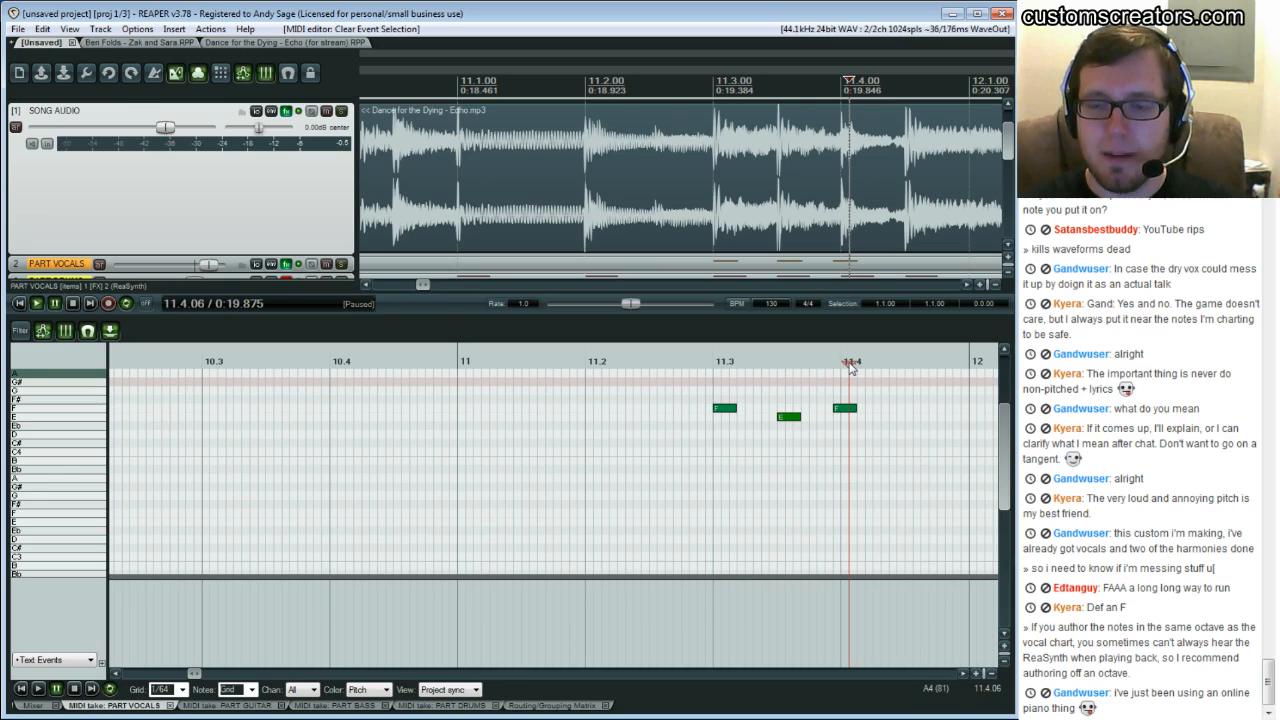
Bypass the FX on the PART VOCALS track and restart playback
{"action": "left_click", "coordinate": [299, 265]}
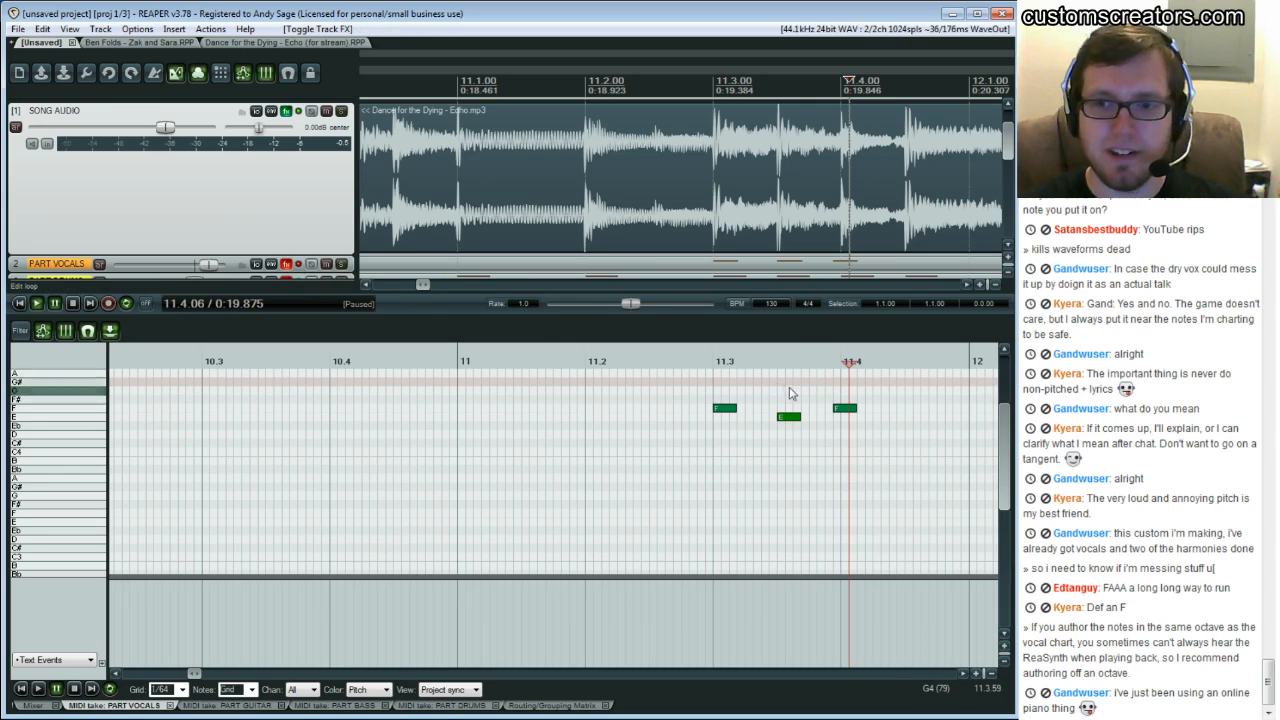
{"action": "key", "text": "space"}
{"action": "key", "text": "space"}
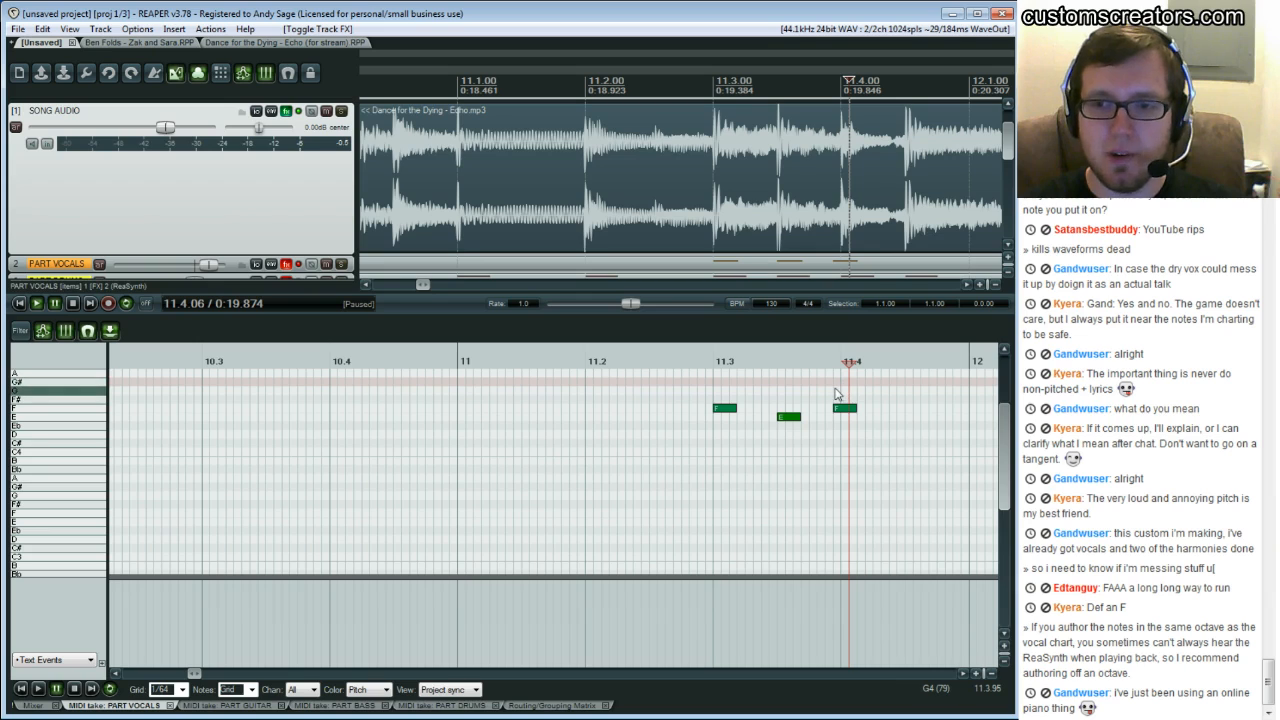
Replay the phrase around beat 11.4 repeatedly to compare the F note against the sung vocal
{"action": "left_click", "coordinate": [836, 392]}
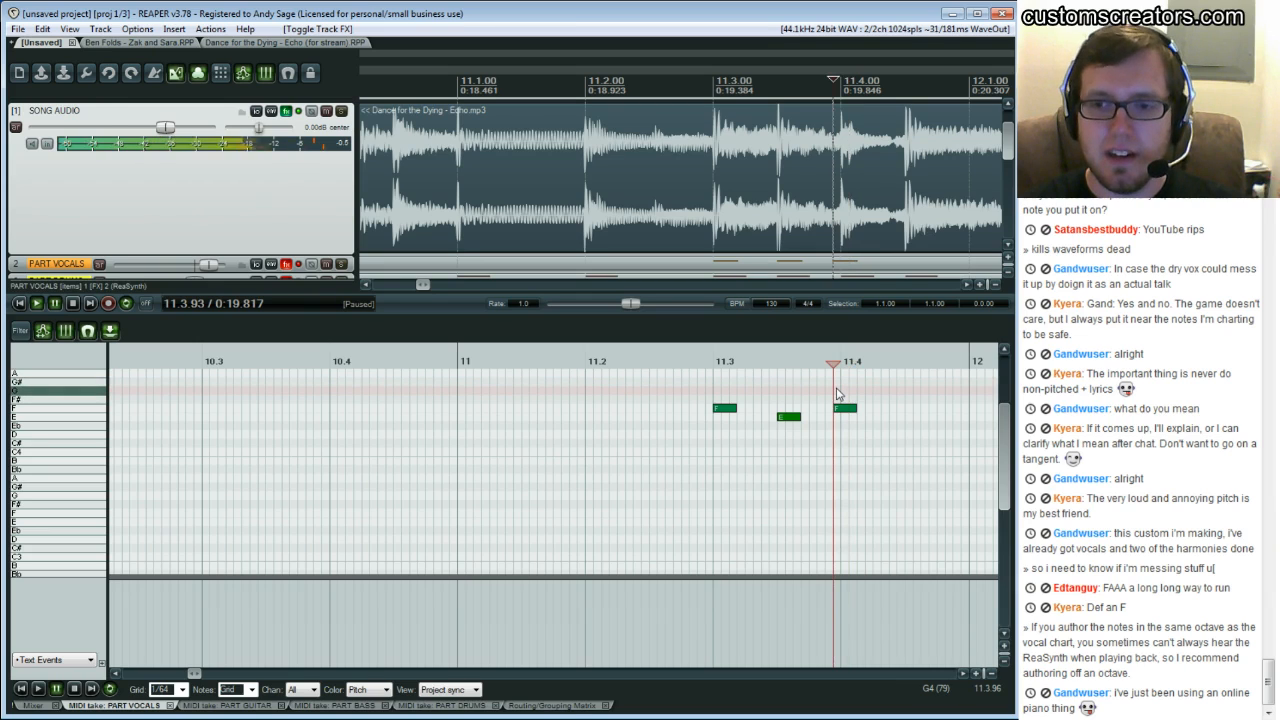
{"action": "left_click", "coordinate": [848, 391]}
{"action": "left_click", "coordinate": [840, 395]}
{"action": "left_click", "coordinate": [837, 396]}
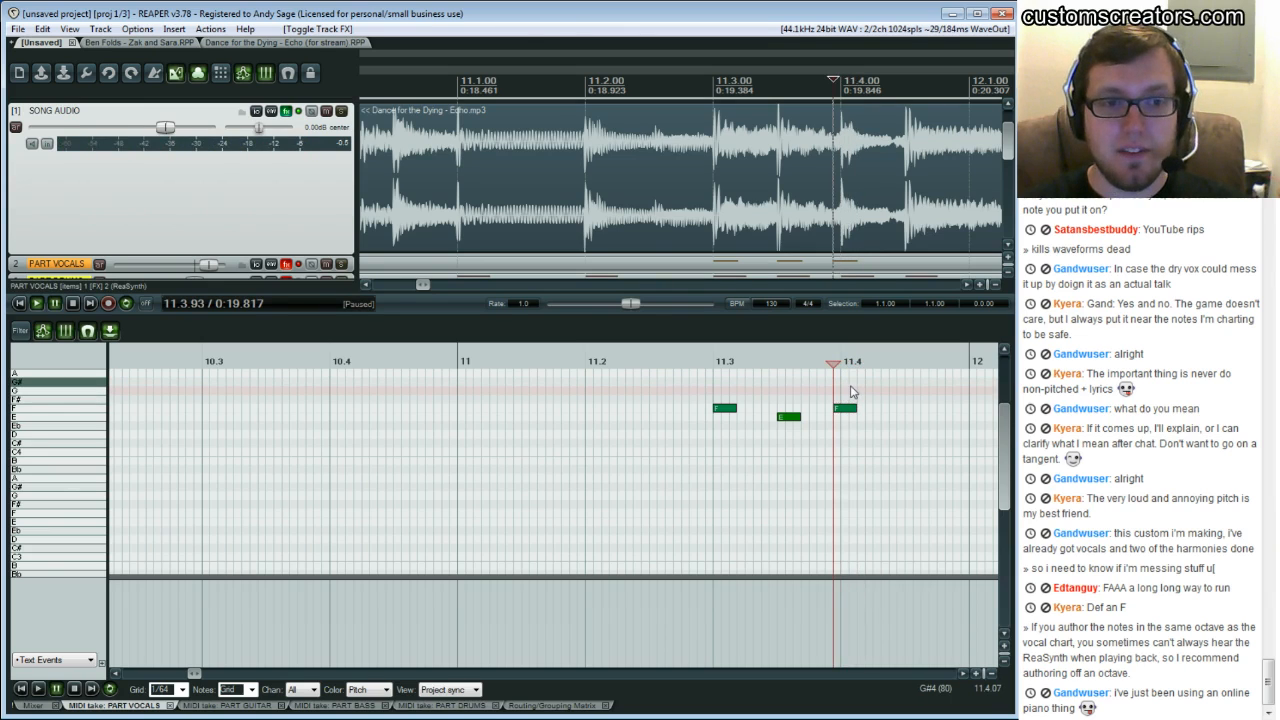
{"action": "left_click", "coordinate": [856, 392]}
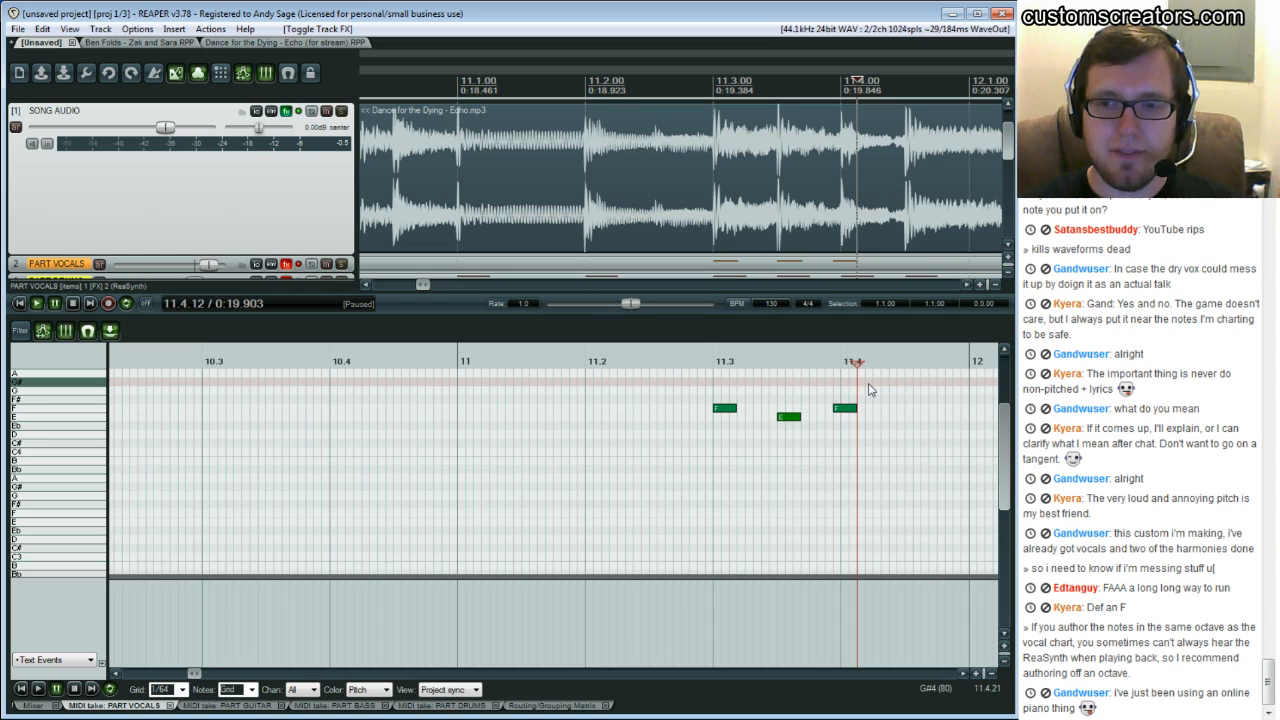
{"action": "key", "text": "space"}
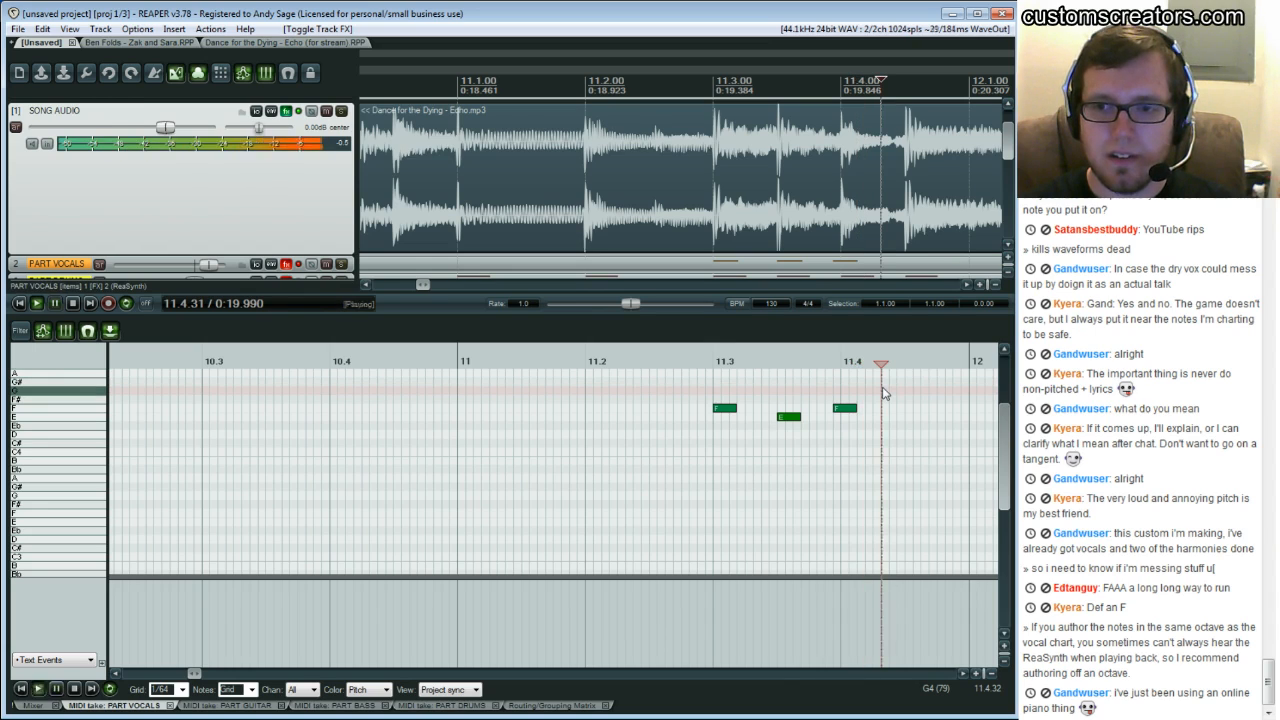
{"action": "key", "text": "space"}
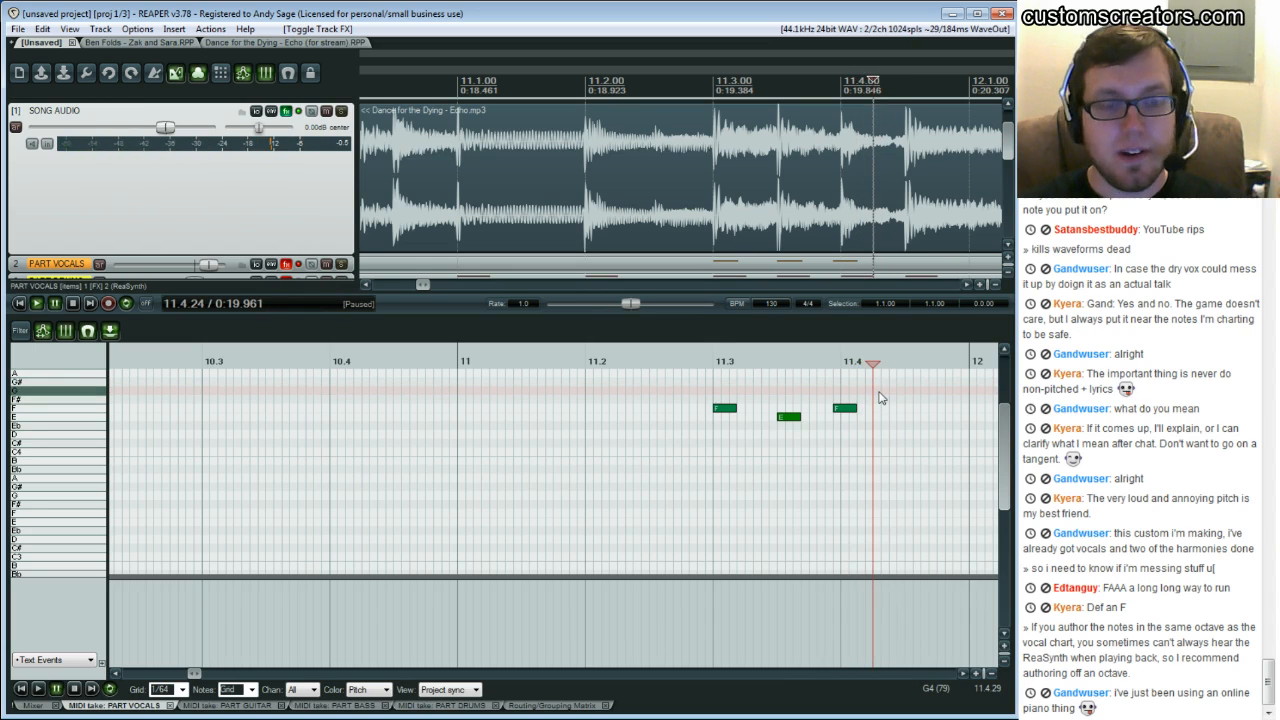
{"action": "left_click", "coordinate": [824, 388]}
{"action": "key", "text": "space"}
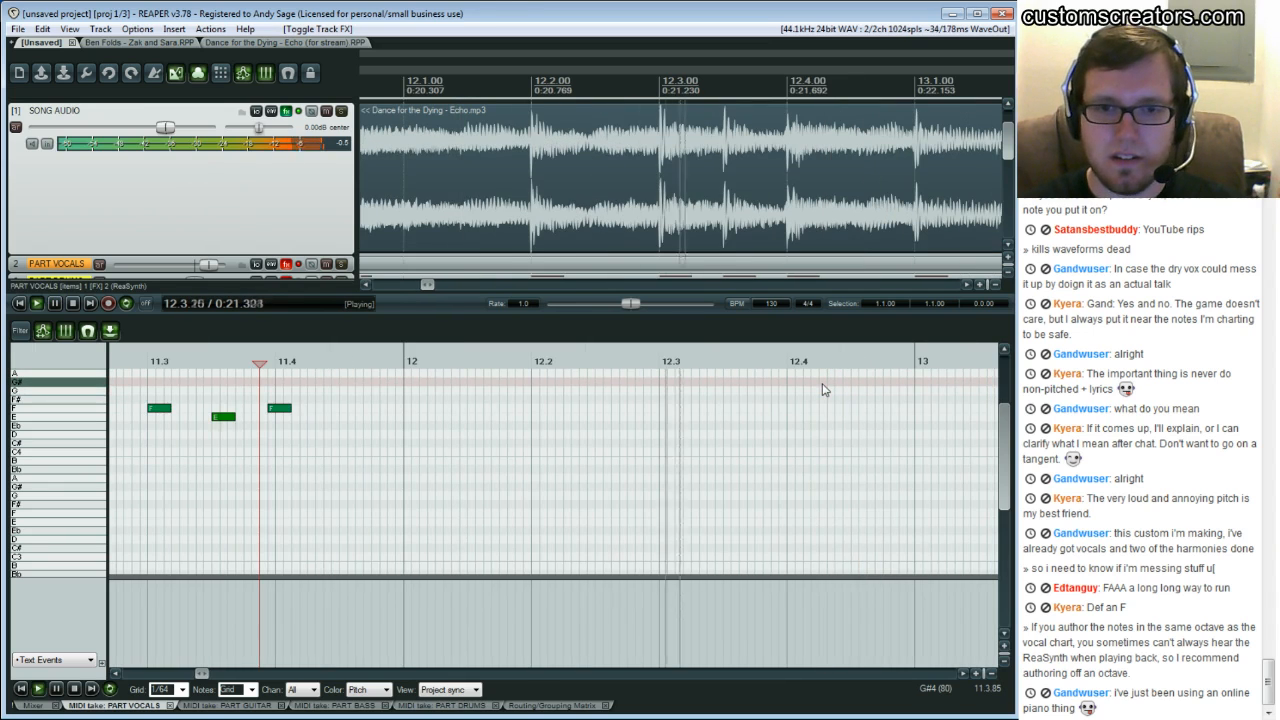
{"action": "key", "text": "space"}
{"action": "key", "text": "space"}
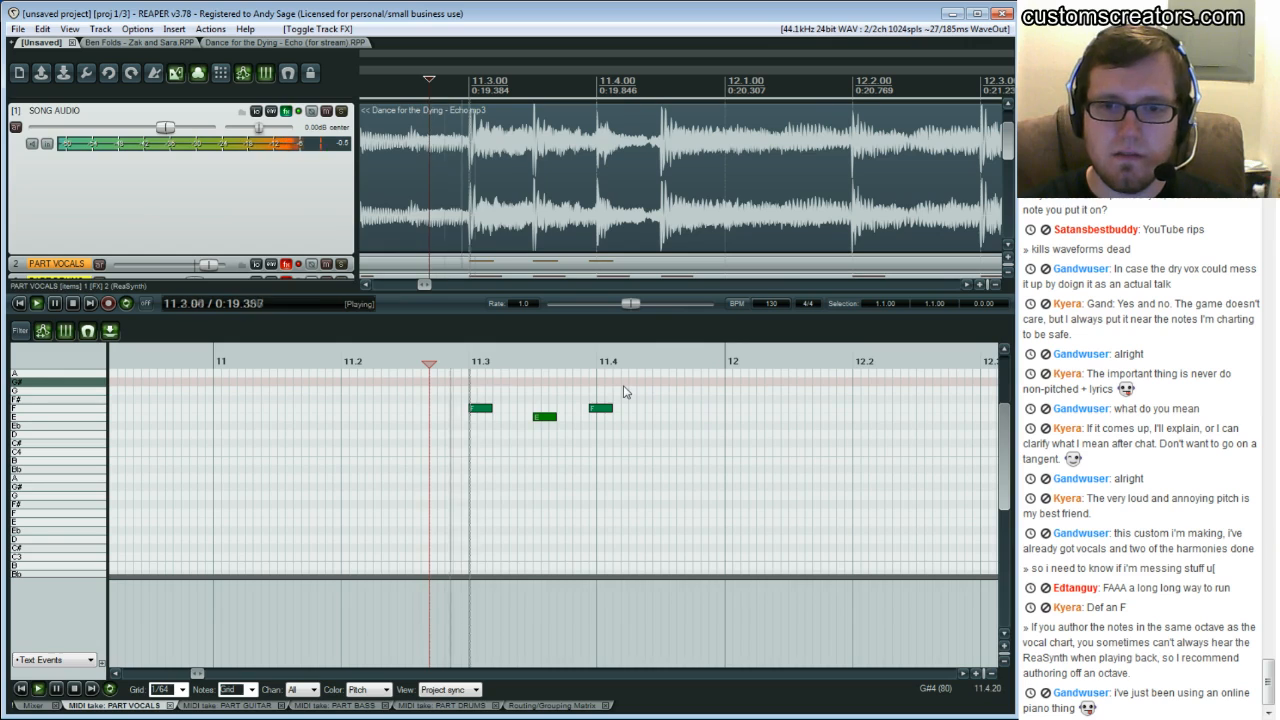
{"action": "left_click", "coordinate": [614, 396]}
{"action": "key", "text": "space"}
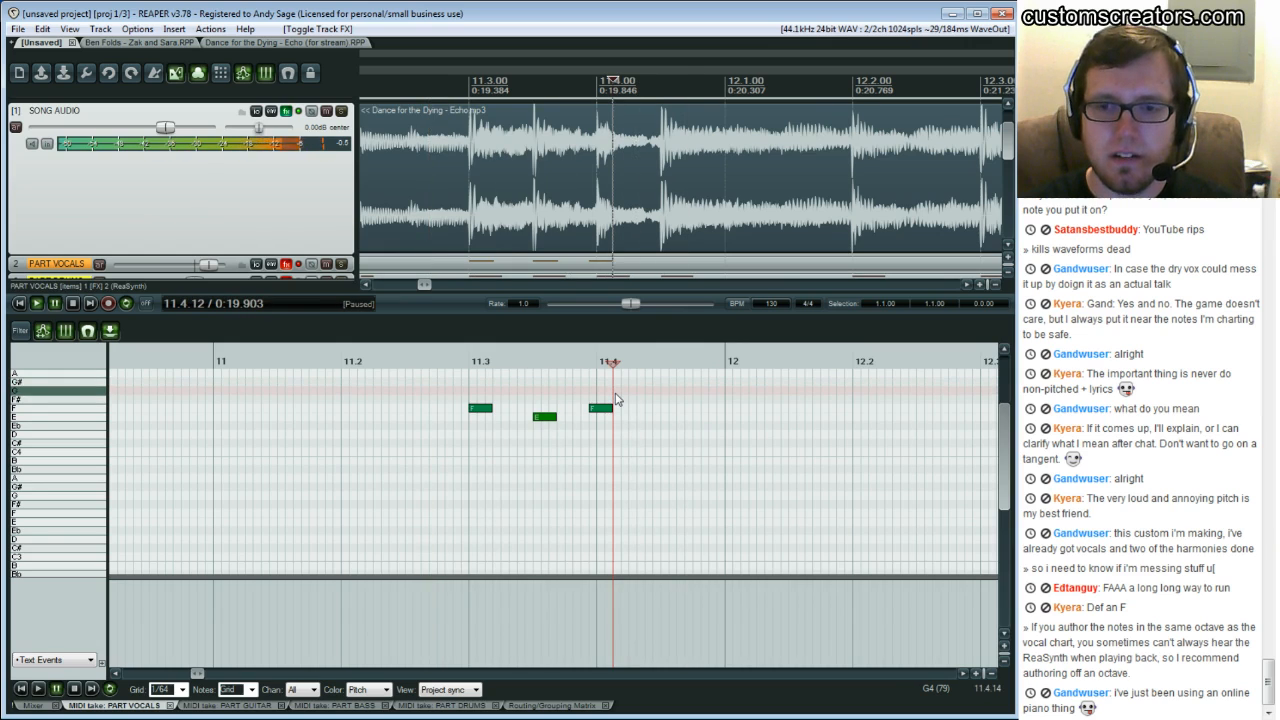
{"action": "left_click", "coordinate": [589, 398]}
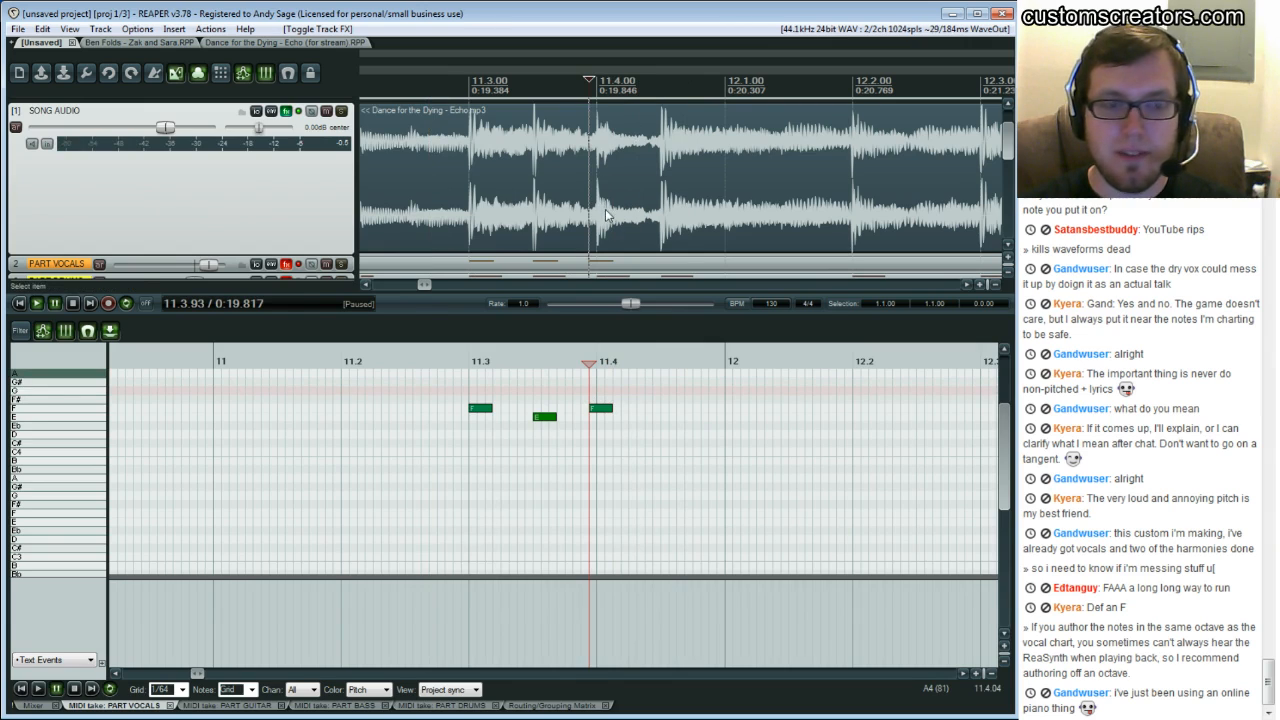
{"action": "left_click", "coordinate": [614, 390]}
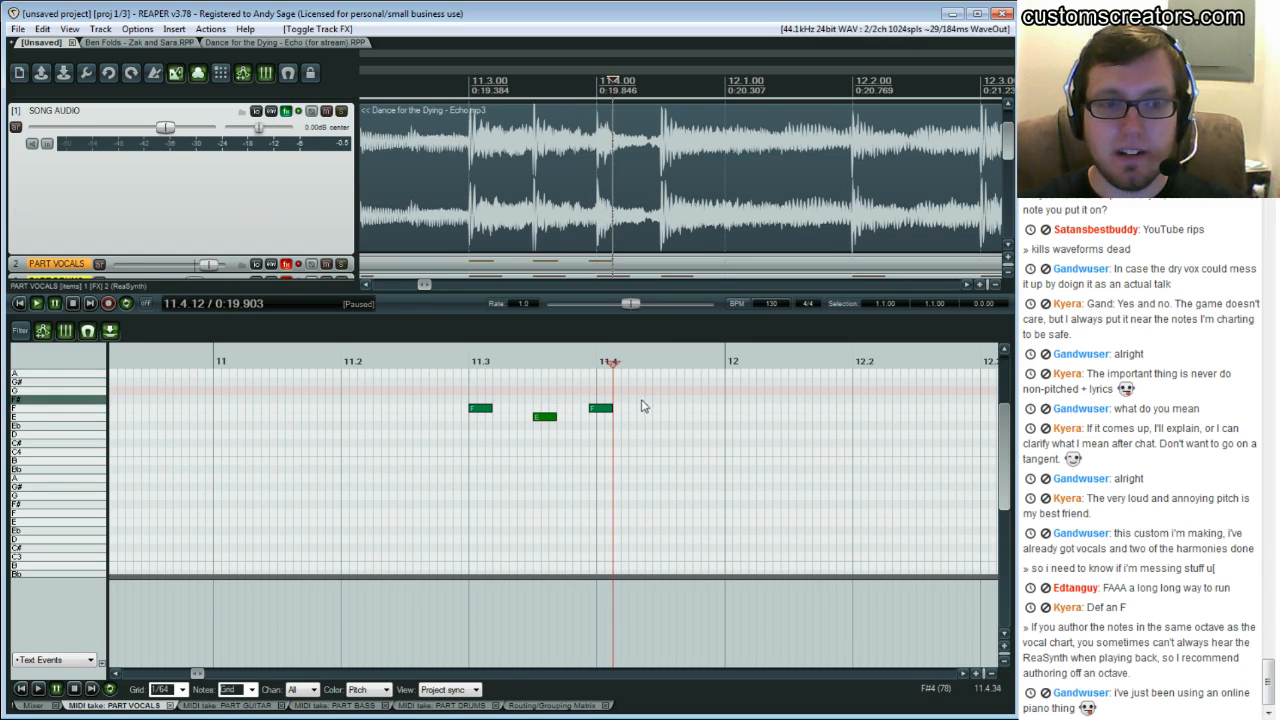
{"action": "left_click", "coordinate": [622, 399]}
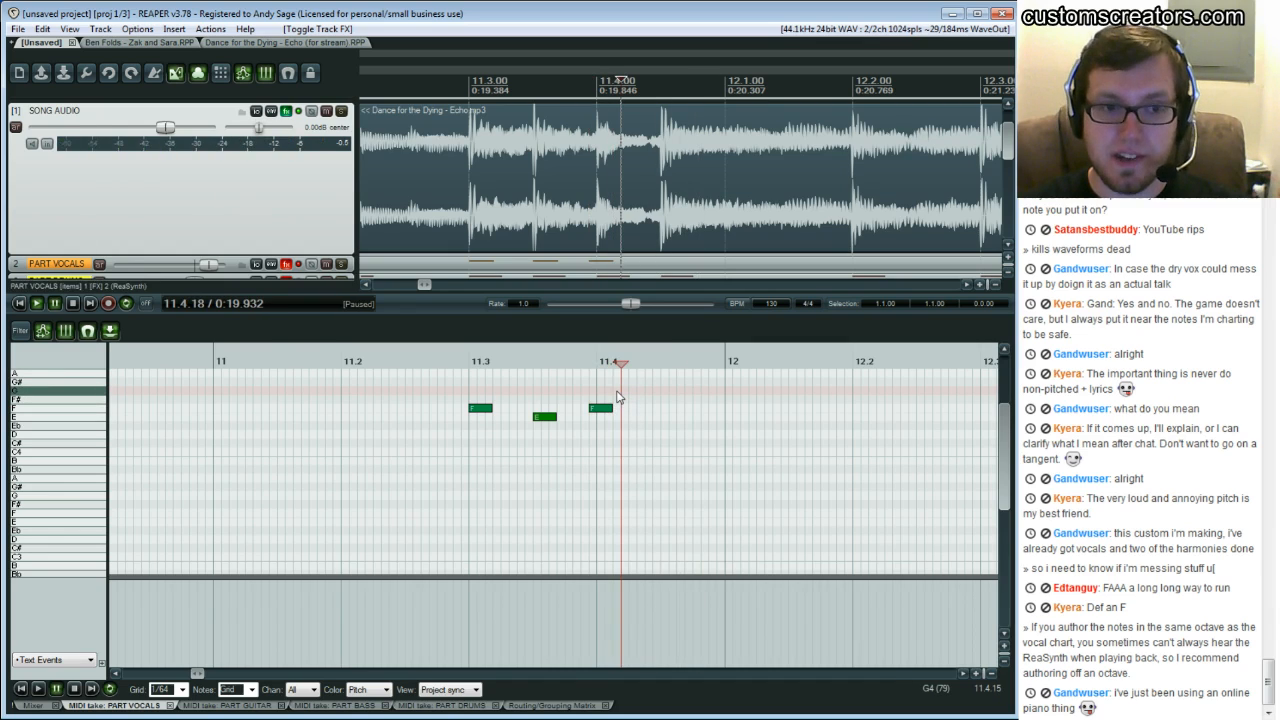
{"action": "key", "text": "space"}
{"action": "key", "text": "ctrl+space"}
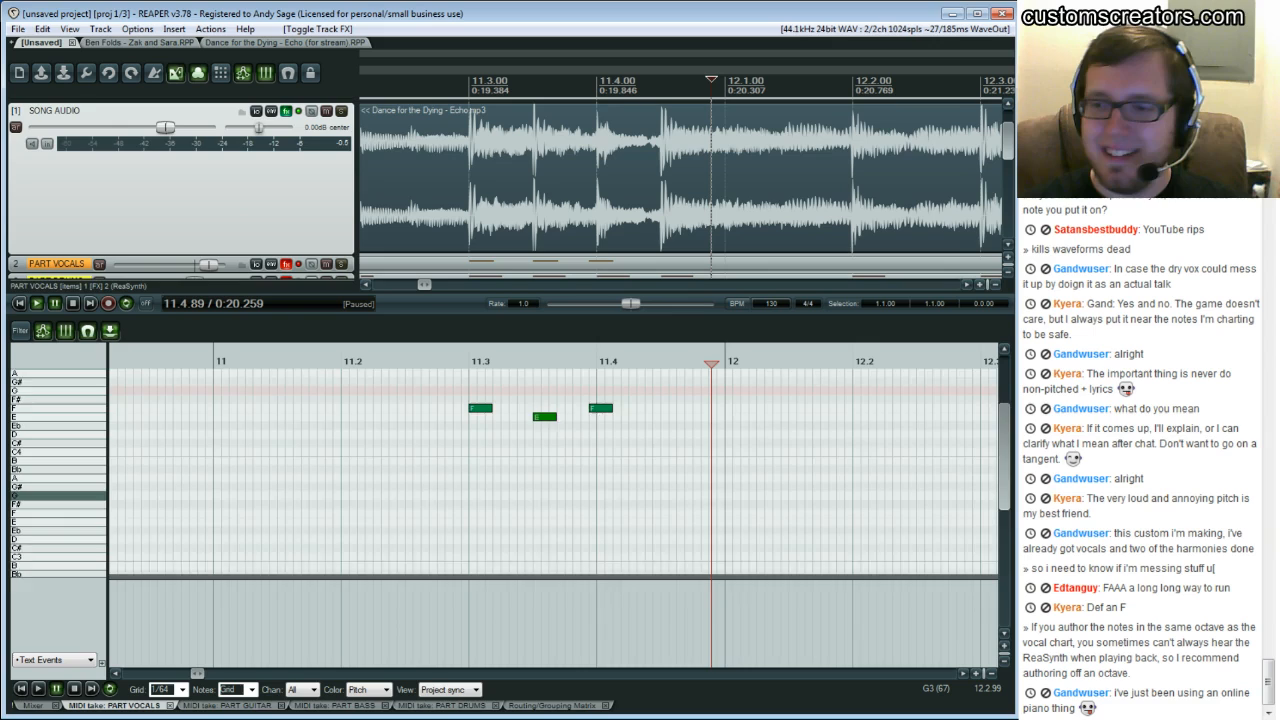
Scroll the piano roll's pitch range and replay the phrase from about bar 11.3
{"action": "scroll", "coordinate": [348, 430], "scroll_direction": "down", "scroll_amount": 3}
{"action": "scroll", "coordinate": [348, 430], "scroll_direction": "up", "scroll_amount": 4}
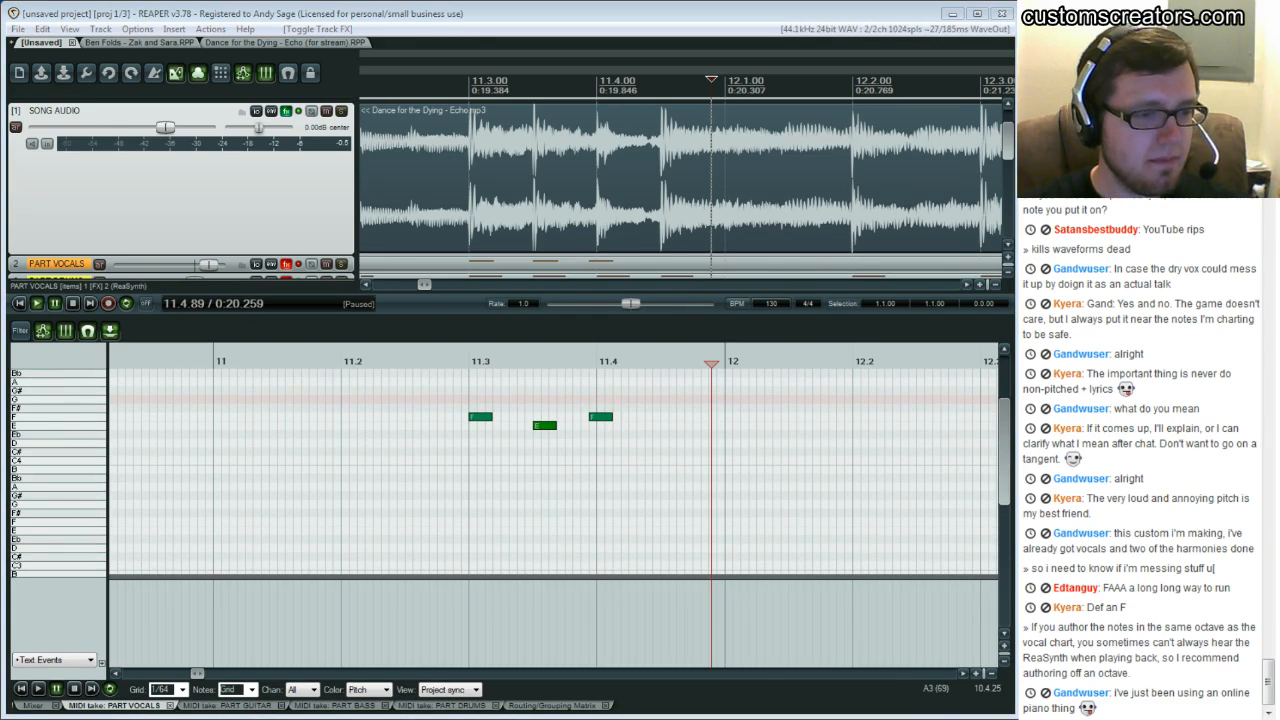
{"action": "left_click", "coordinate": [545, 425]}
{"action": "left_click", "coordinate": [509, 432]}
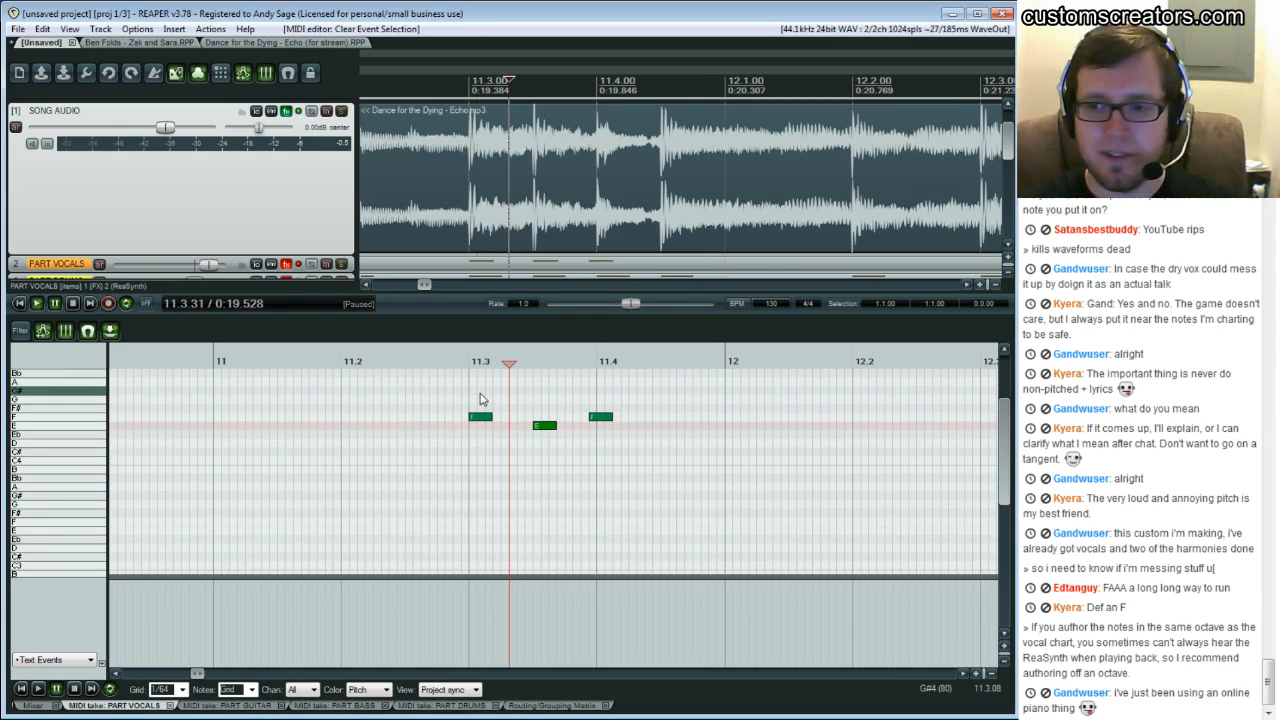
{"action": "left_click", "coordinate": [453, 485]}
{"action": "key", "text": "space"}
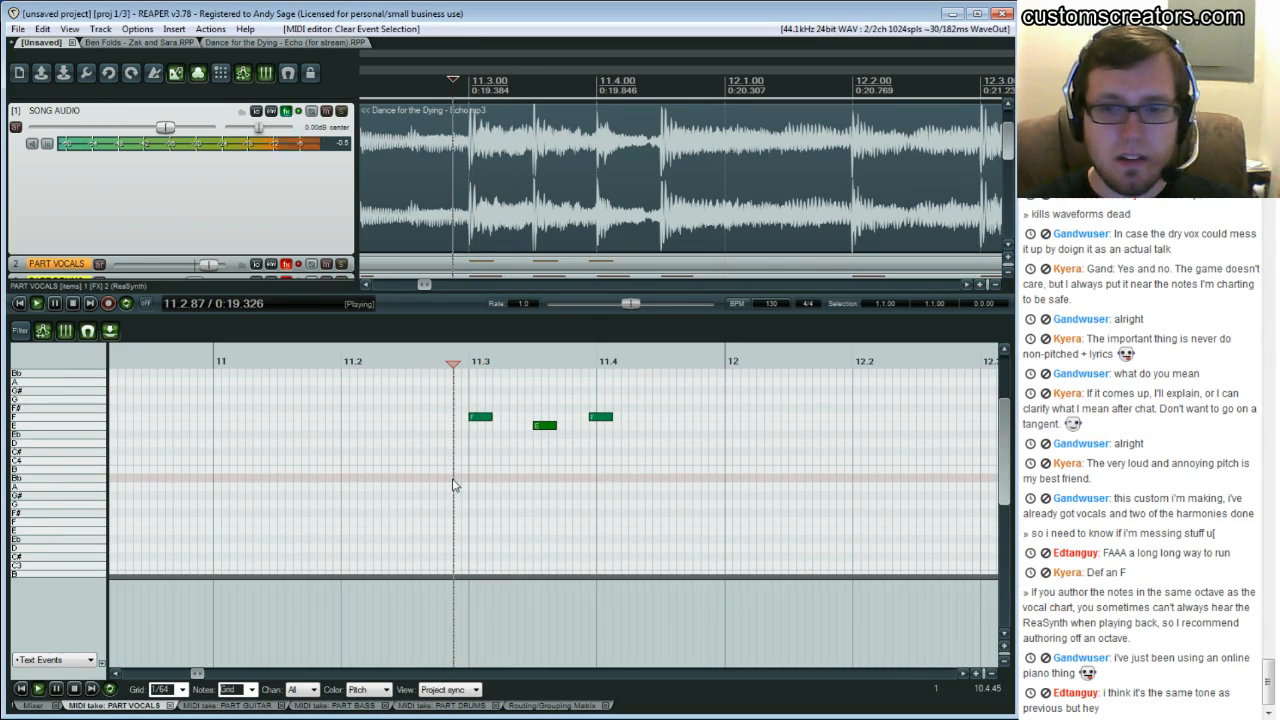
{"action": "key", "text": "space"}
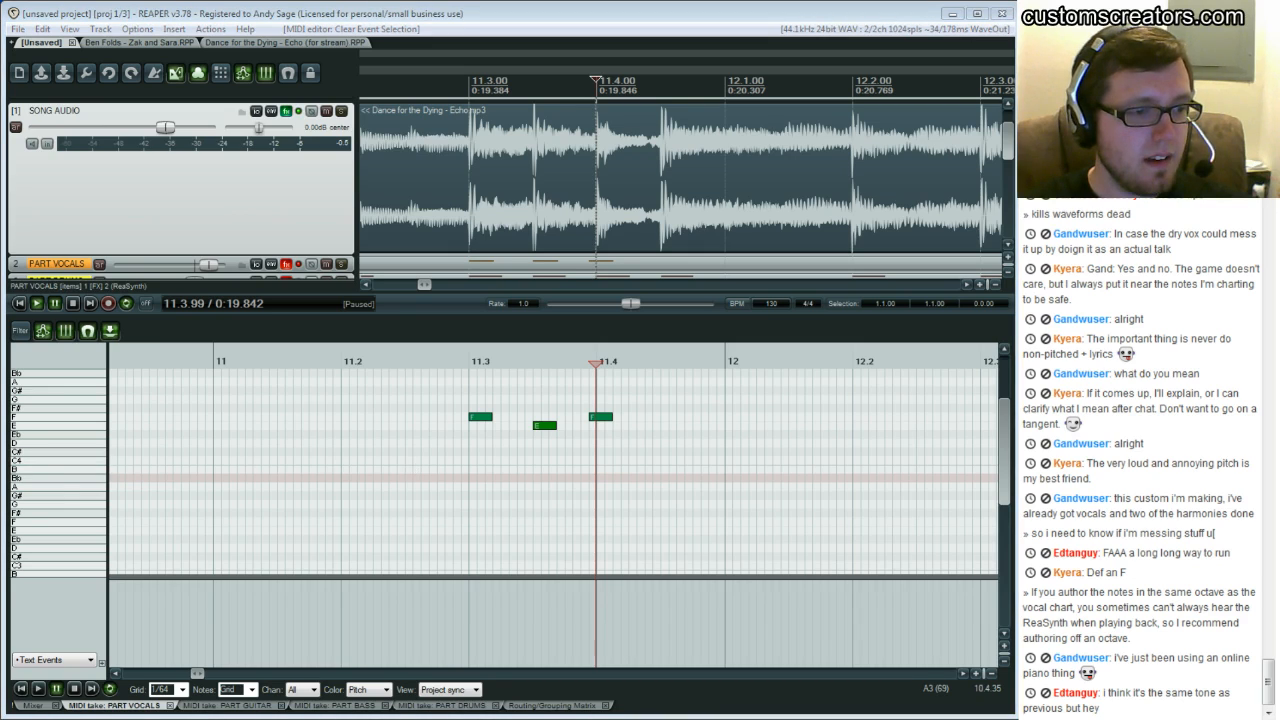
{"action": "left_click", "coordinate": [476, 444]}
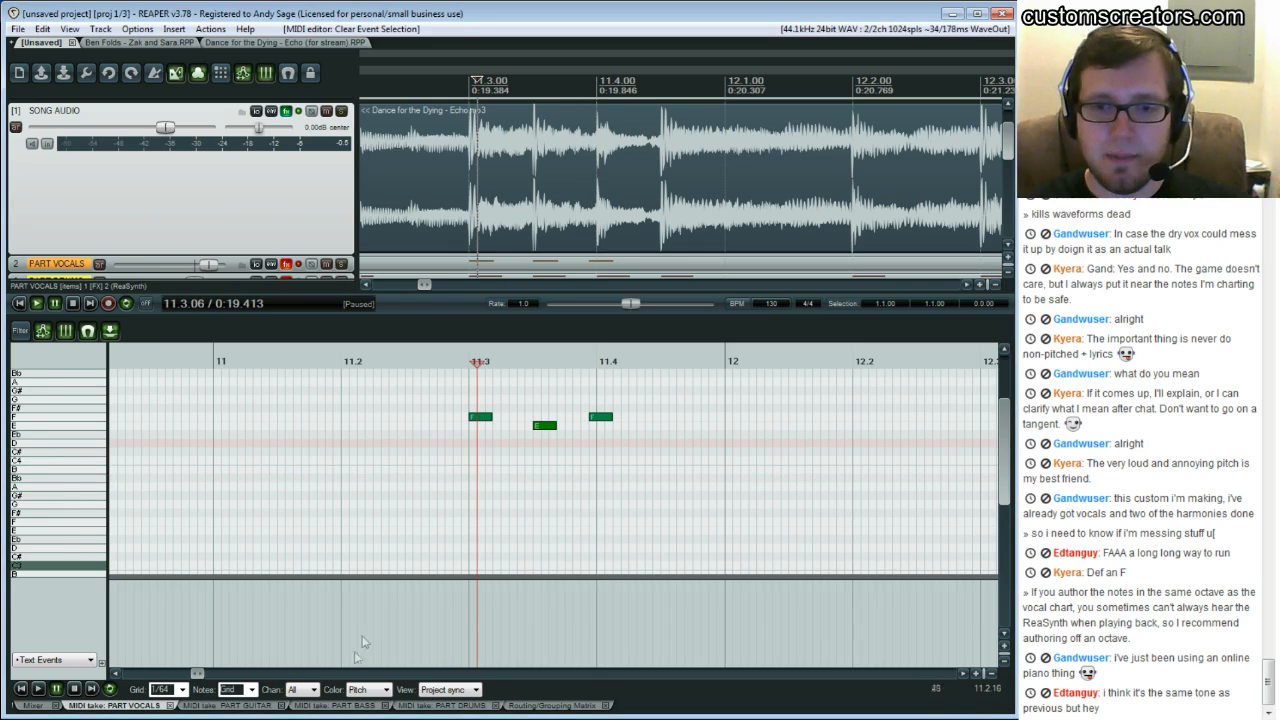
Replay the three-note phrase from about beat 11.3 several times to compare it with the sung vocal
{"action": "left_click", "coordinate": [589, 390]}
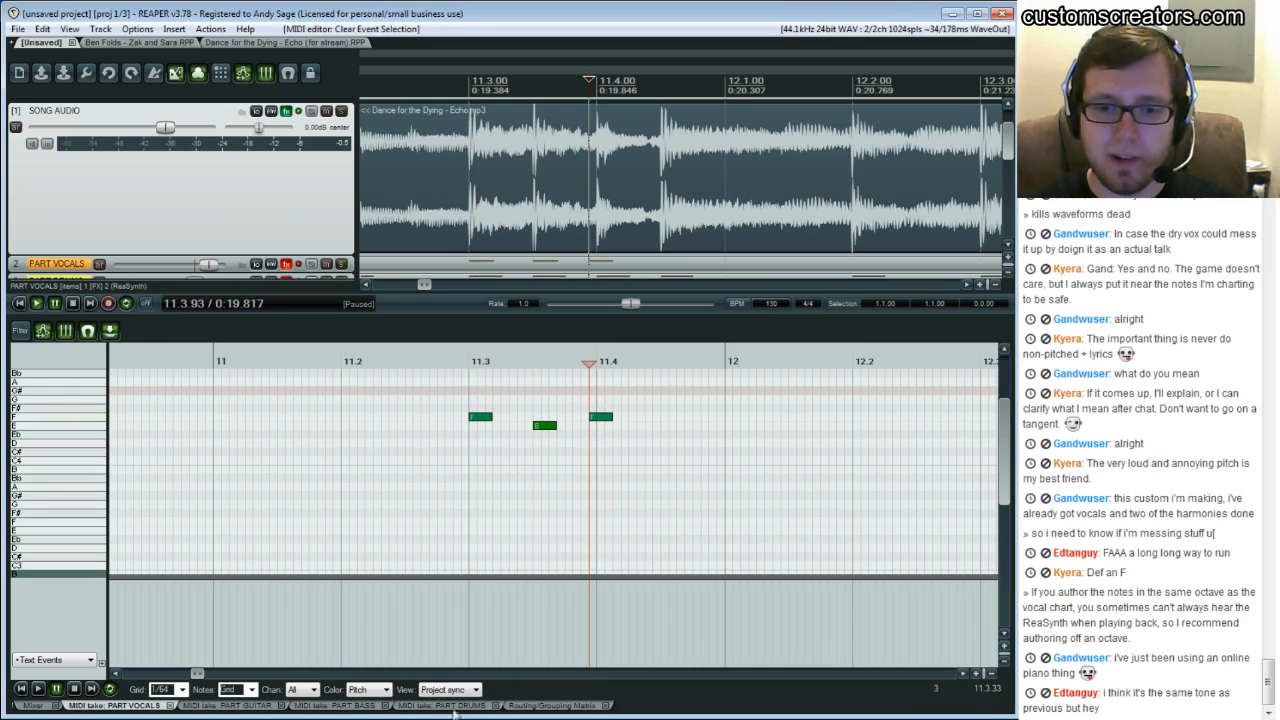
{"action": "left_click", "coordinate": [462, 427]}
{"action": "key", "text": "space"}
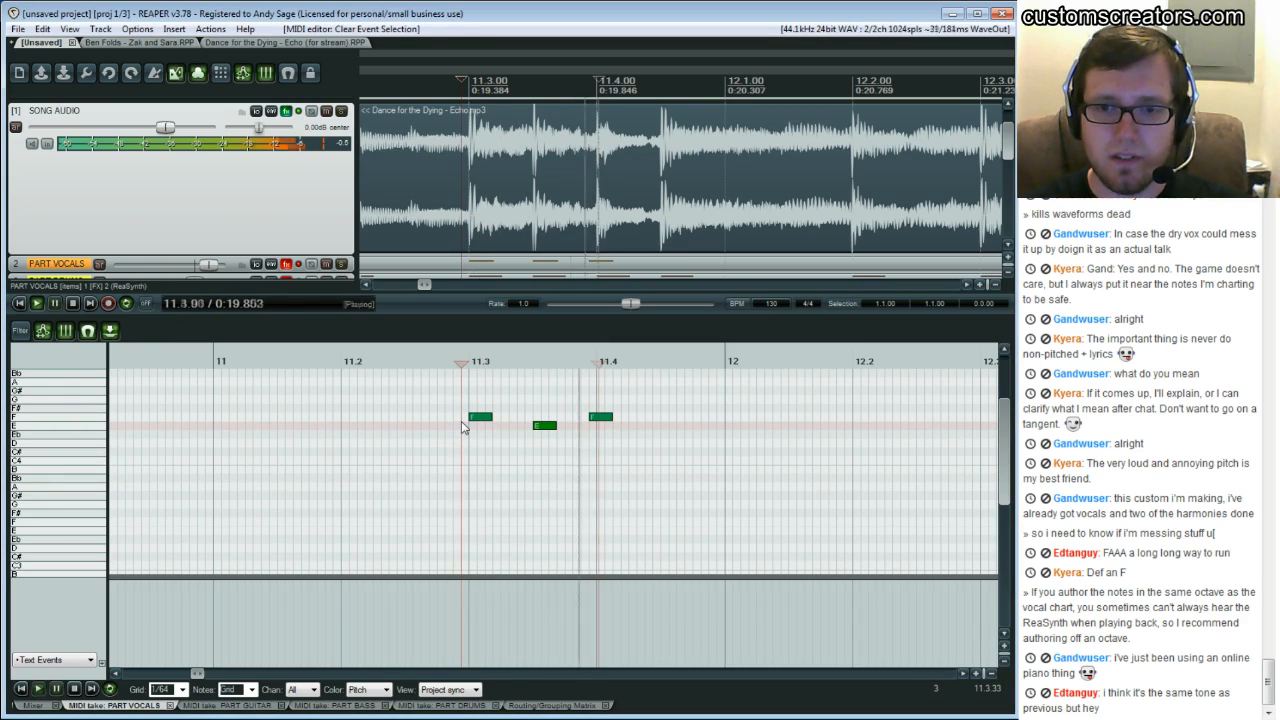
{"action": "key", "text": "ctrl+space"}
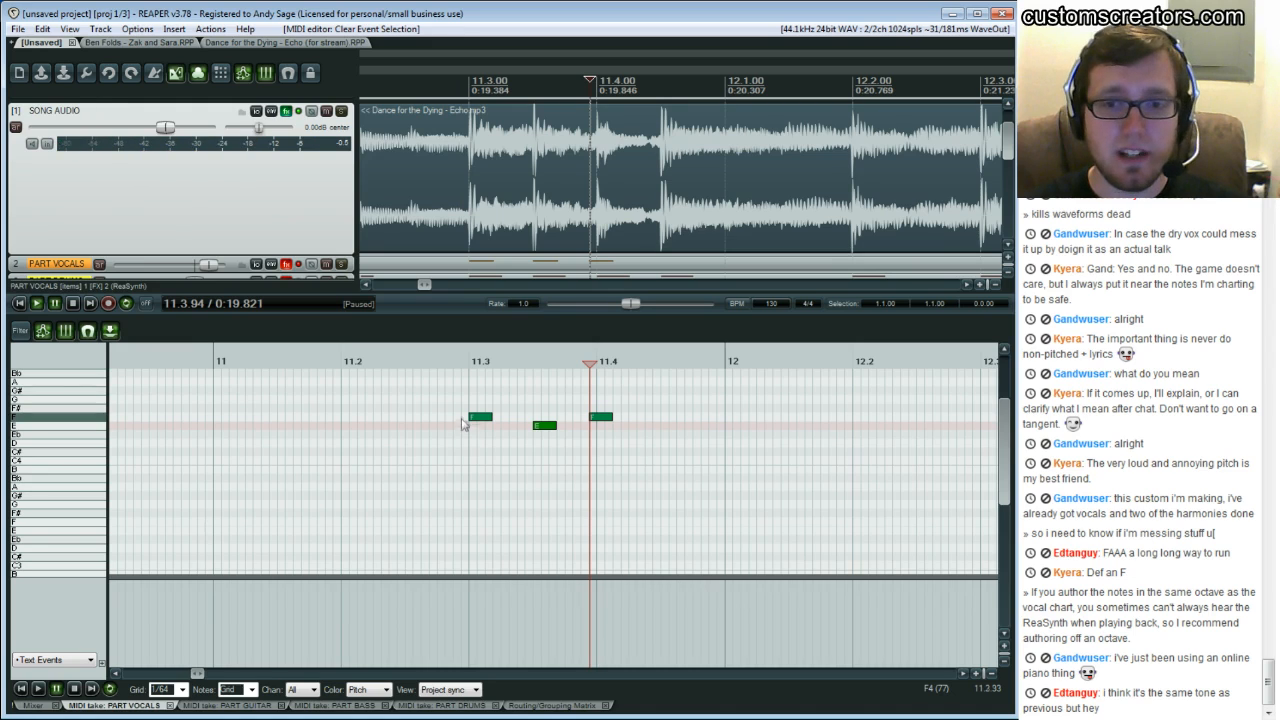
{"action": "key", "text": "space"}
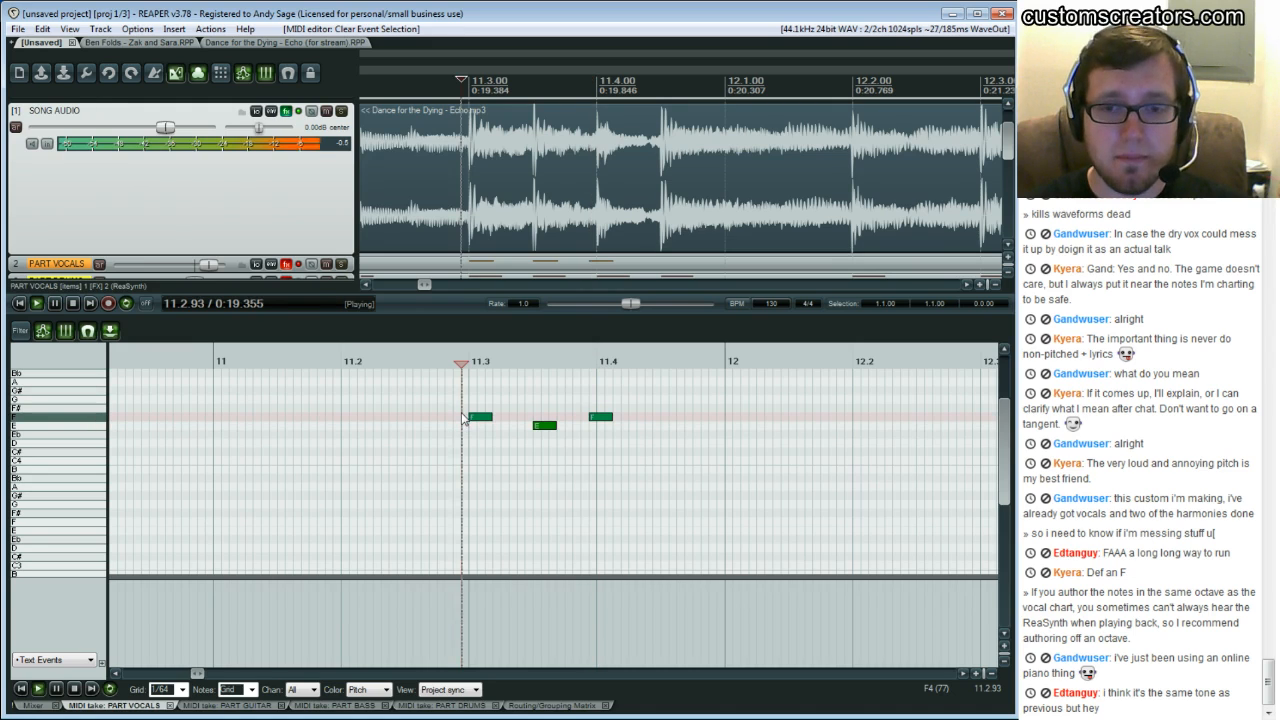
{"action": "key", "text": "ctrl+space"}
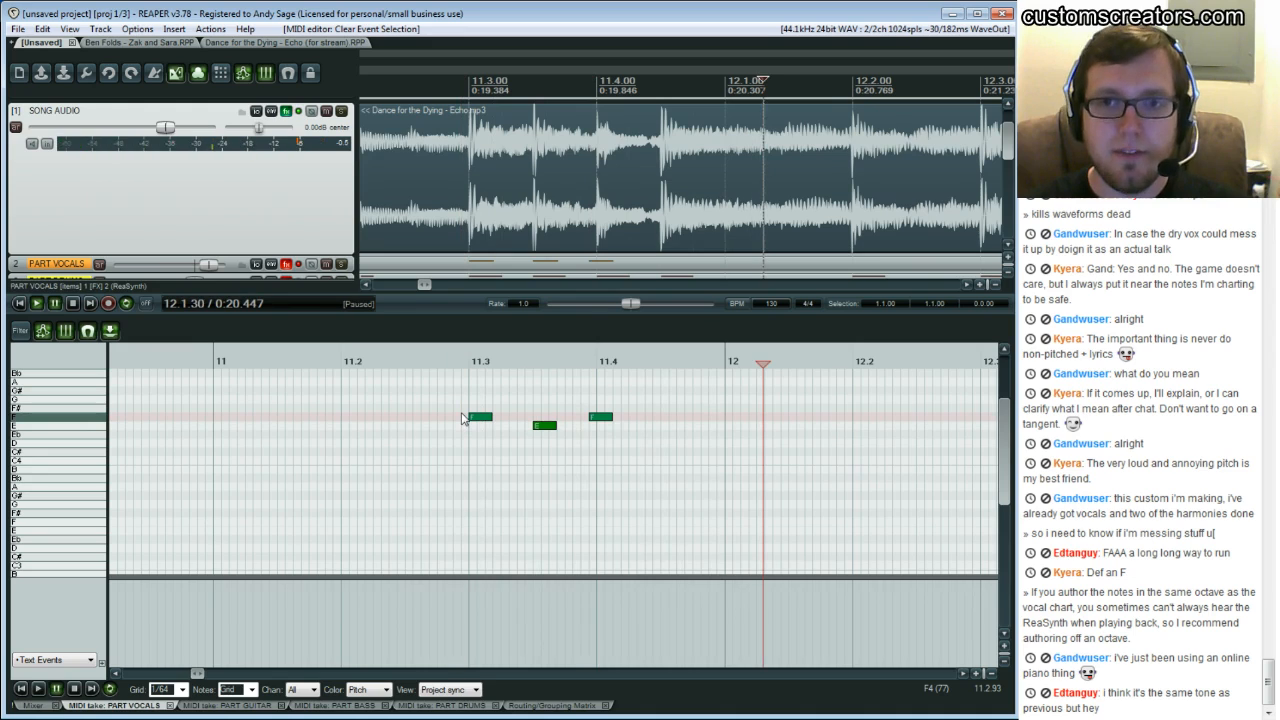
{"action": "left_click", "coordinate": [461, 419]}
{"action": "key", "text": "space"}
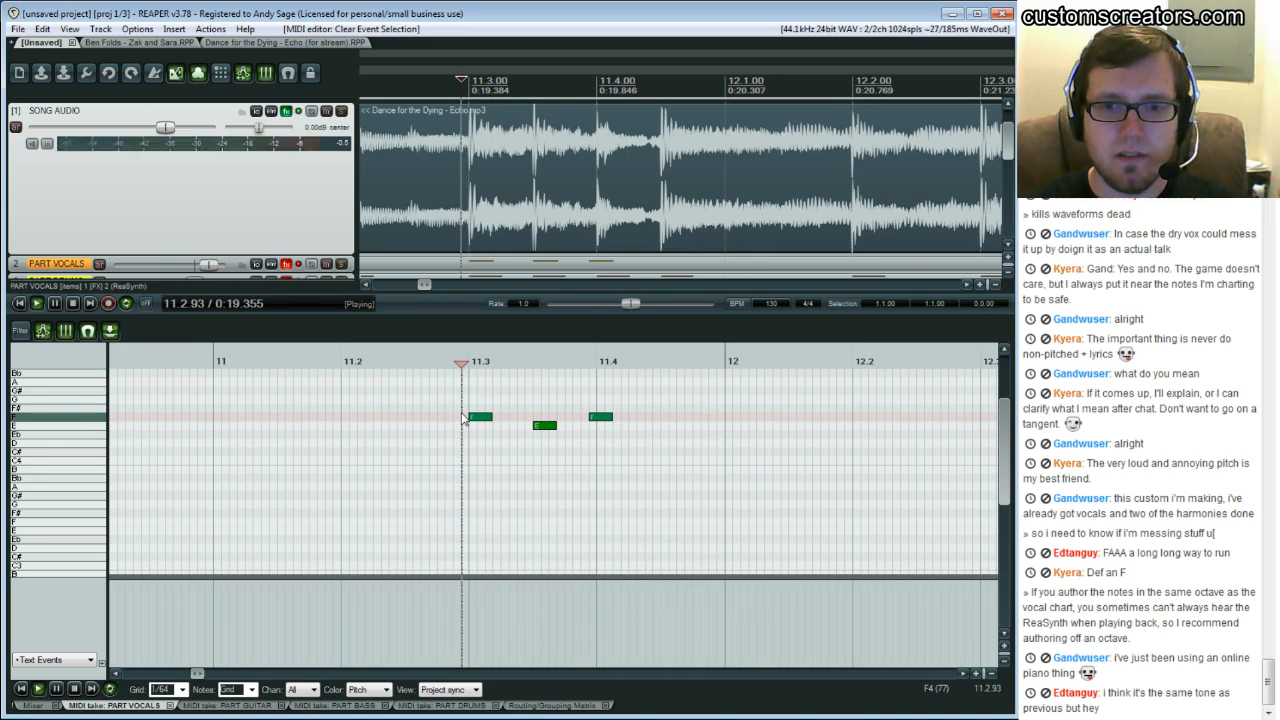
{"action": "key", "text": "space"}
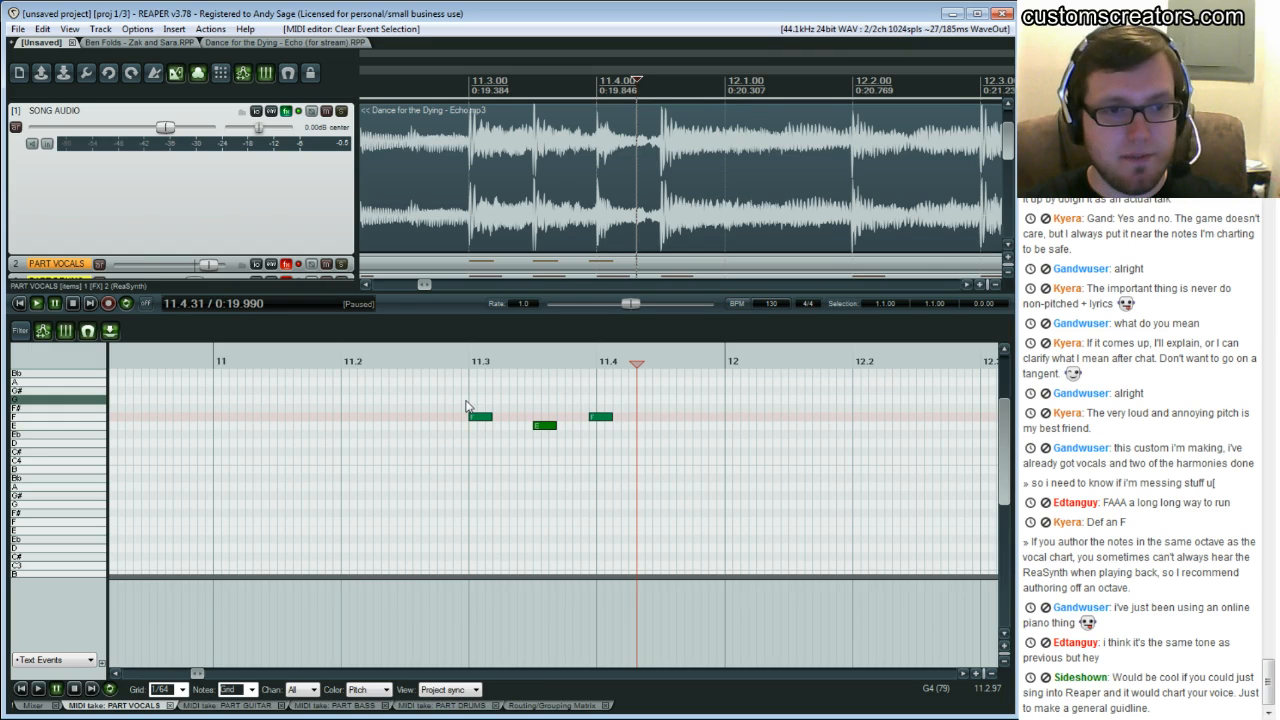
{"action": "left_click", "coordinate": [437, 392]}
{"action": "key", "text": "space"}
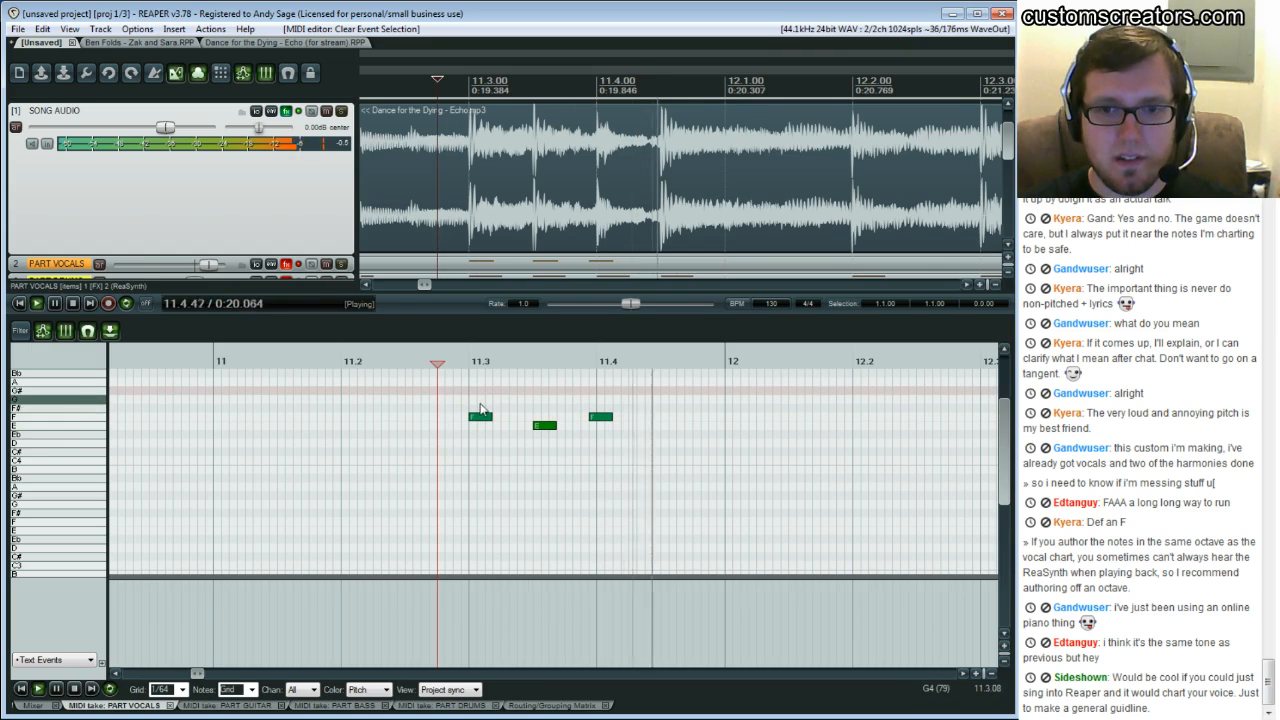
{"action": "key", "text": "space"}
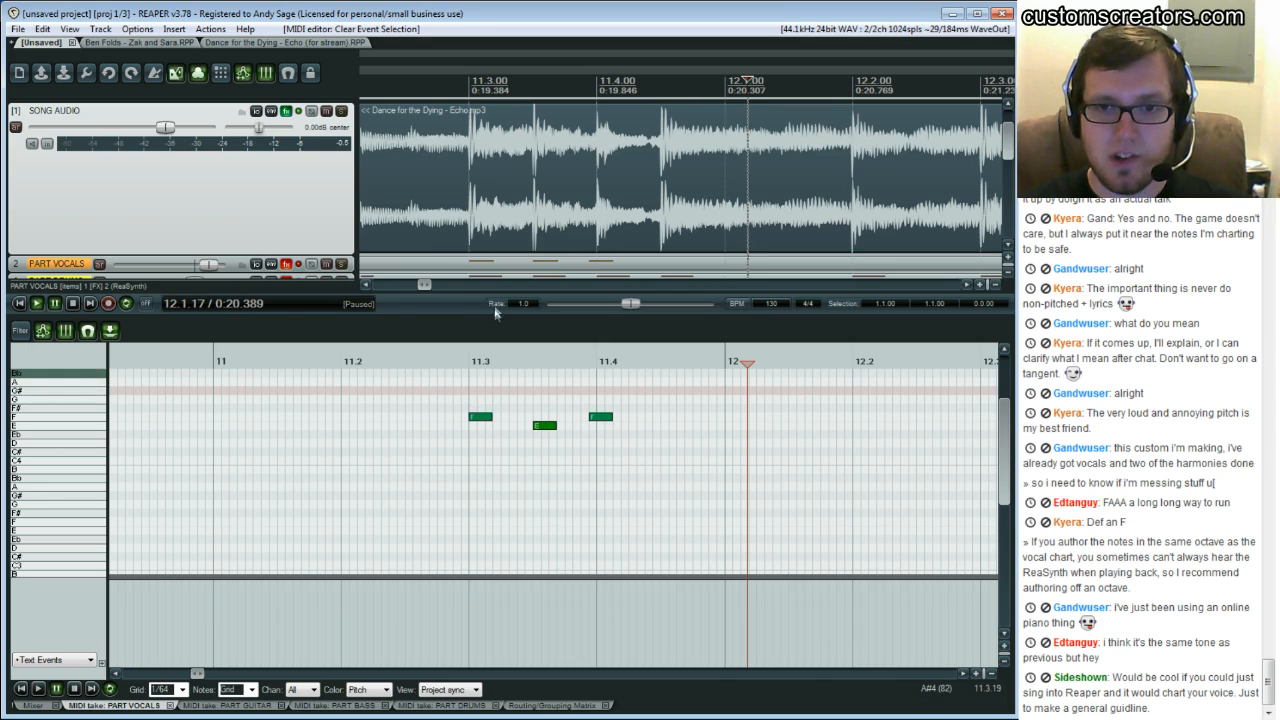
Audition the vocal around beat 11.3 by replaying from several cursor positions just before and after the first note
{"action": "left_click", "coordinate": [443, 393]}
{"action": "left_click", "coordinate": [460, 394]}
{"action": "key", "text": "space"}
{"action": "key", "text": "space"}
{"action": "key", "text": "space"}
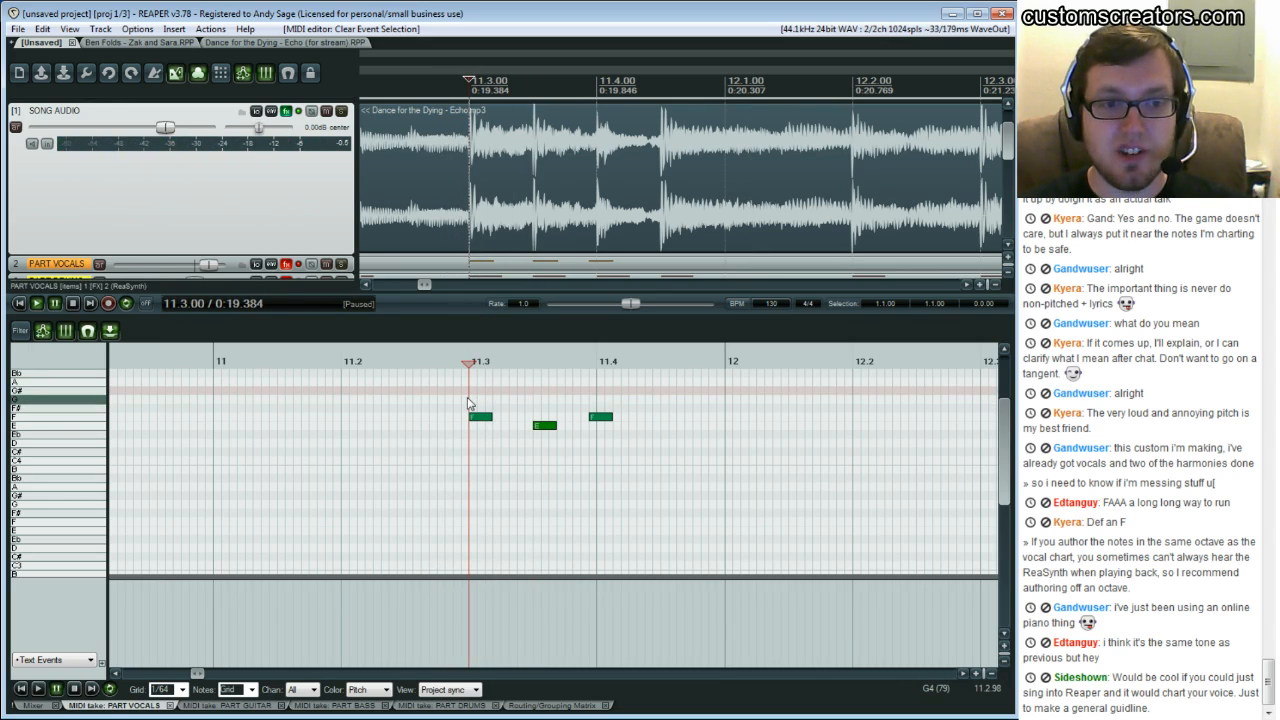
{"action": "left_click", "coordinate": [401, 404]}
{"action": "key", "text": "space"}
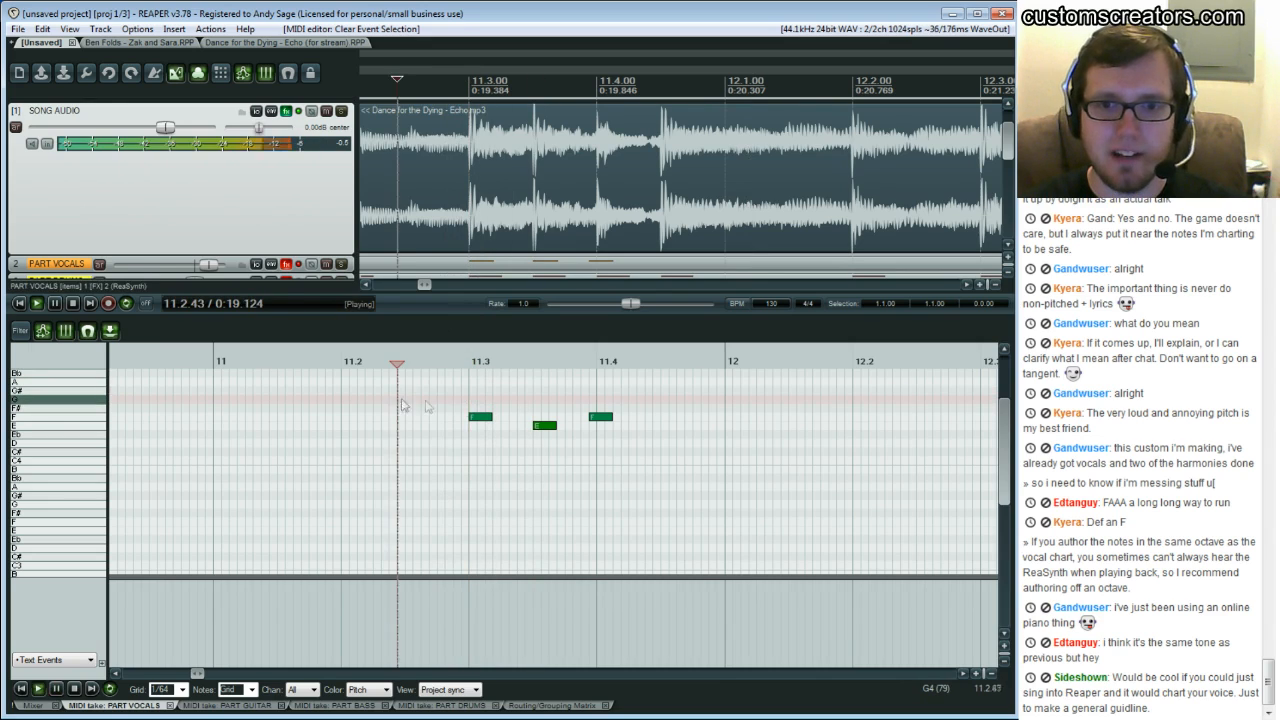
{"action": "key", "text": "space"}
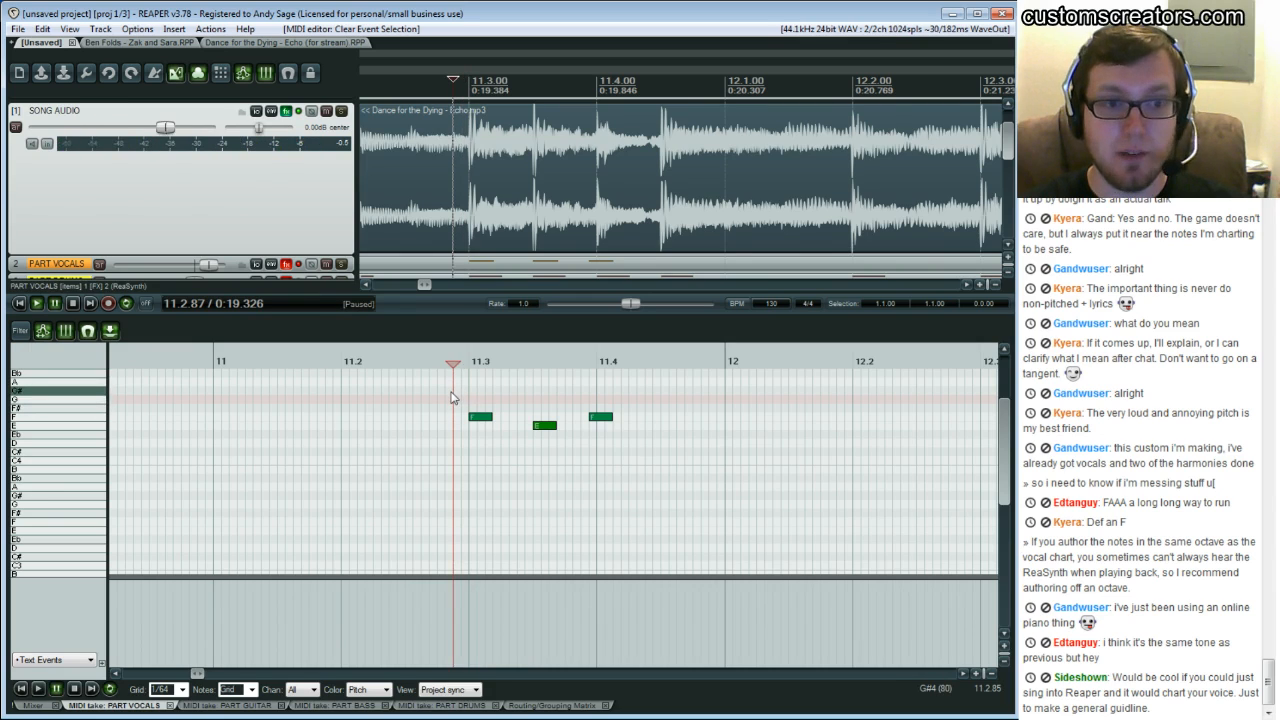
{"action": "left_click", "coordinate": [470, 391]}
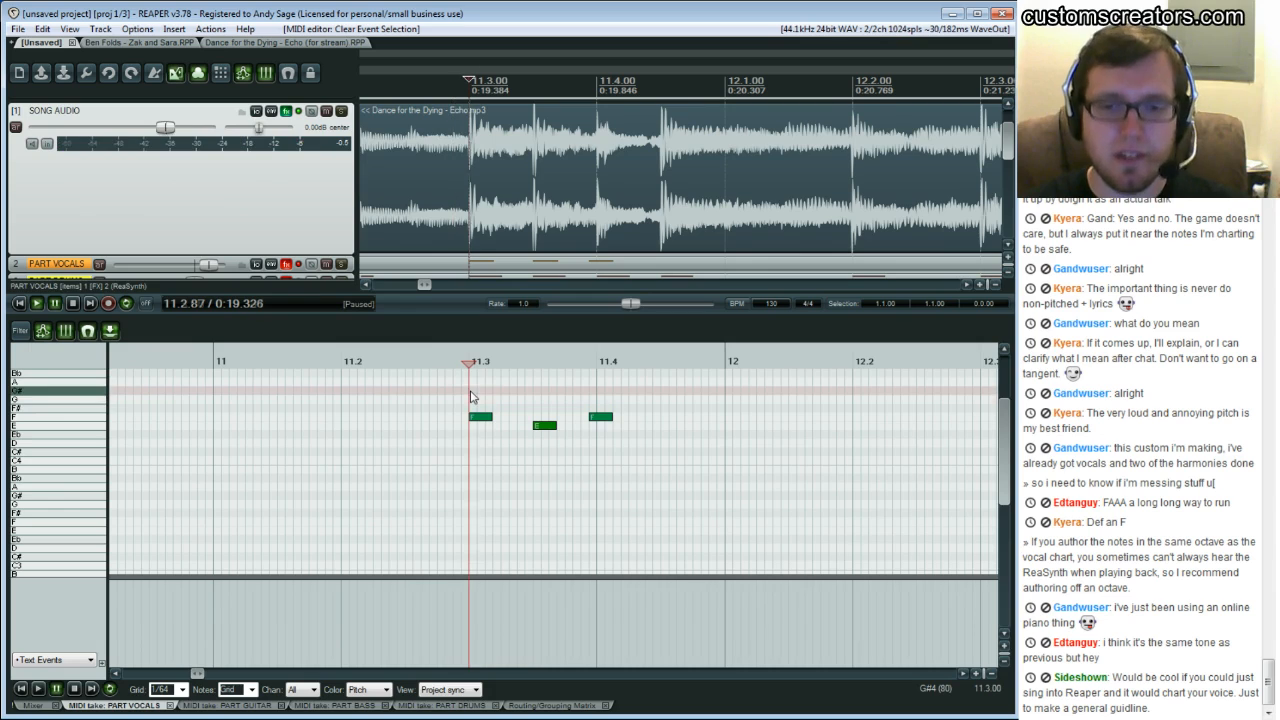
{"action": "left_click", "coordinate": [476, 392]}
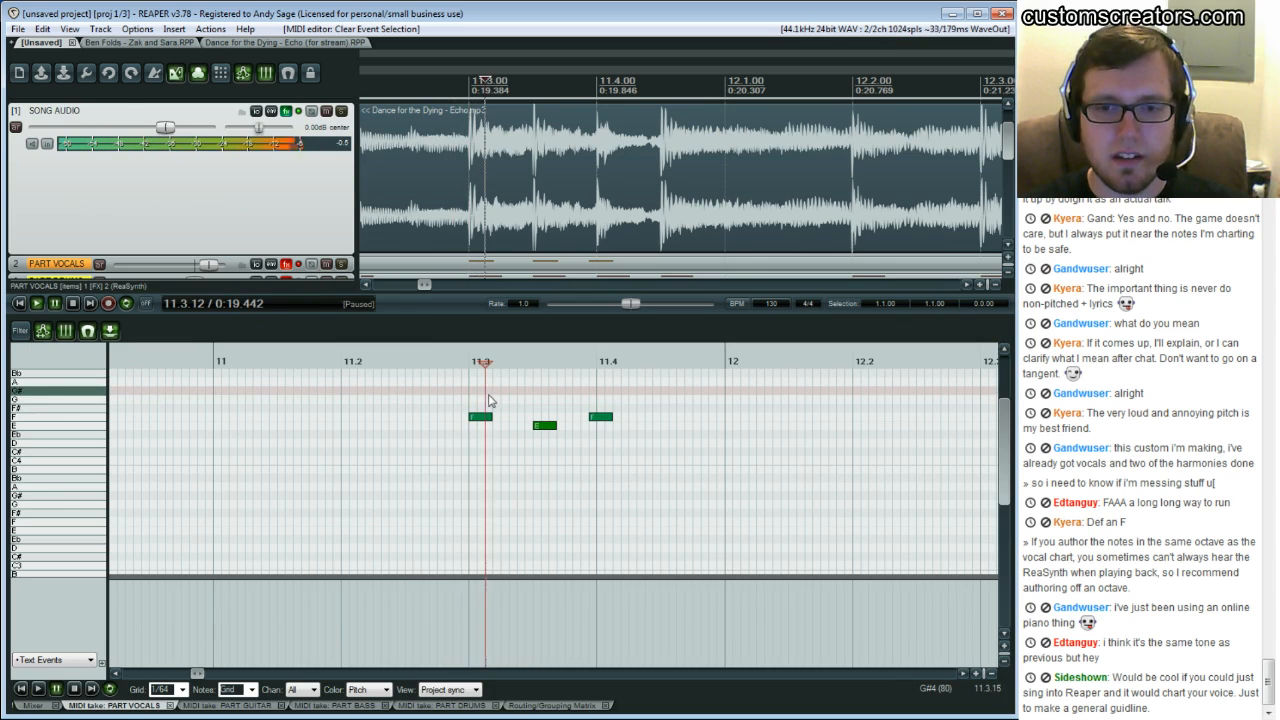
{"action": "left_click", "coordinate": [500, 400]}
{"action": "left_click", "coordinate": [509, 400]}
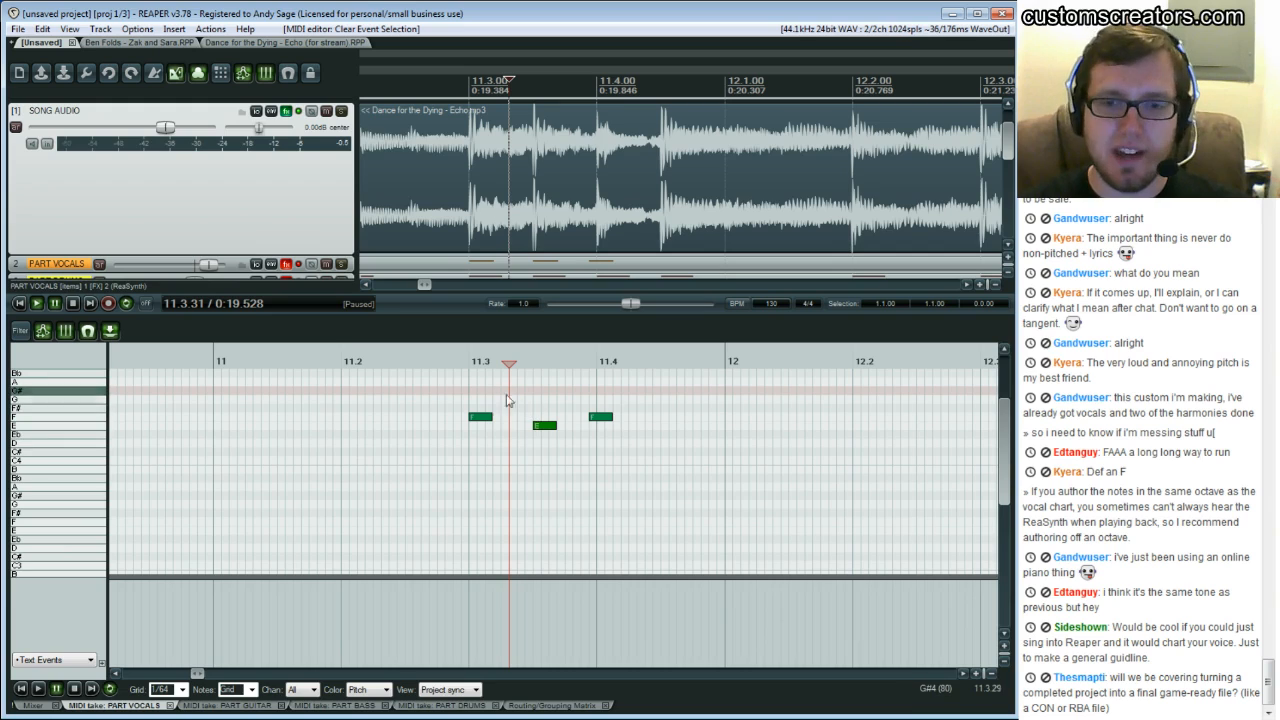
{"action": "left_click", "coordinate": [475, 391]}
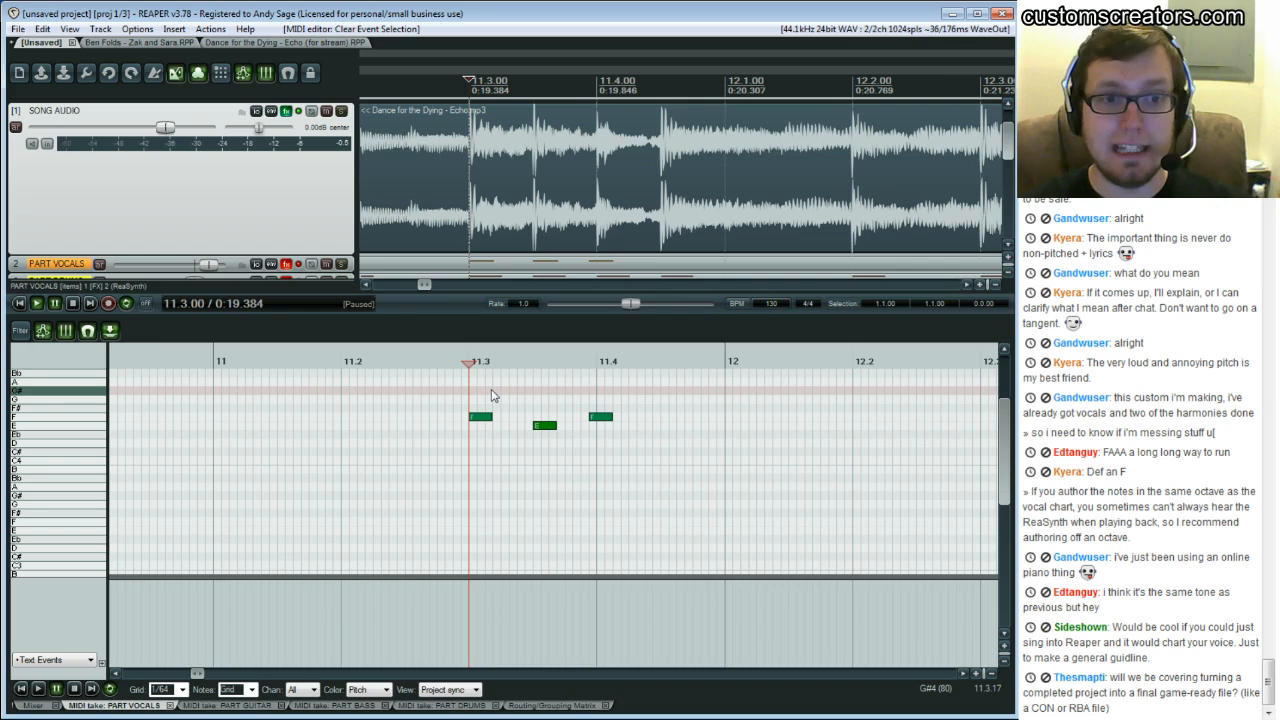
{"action": "left_click", "coordinate": [491, 396]}
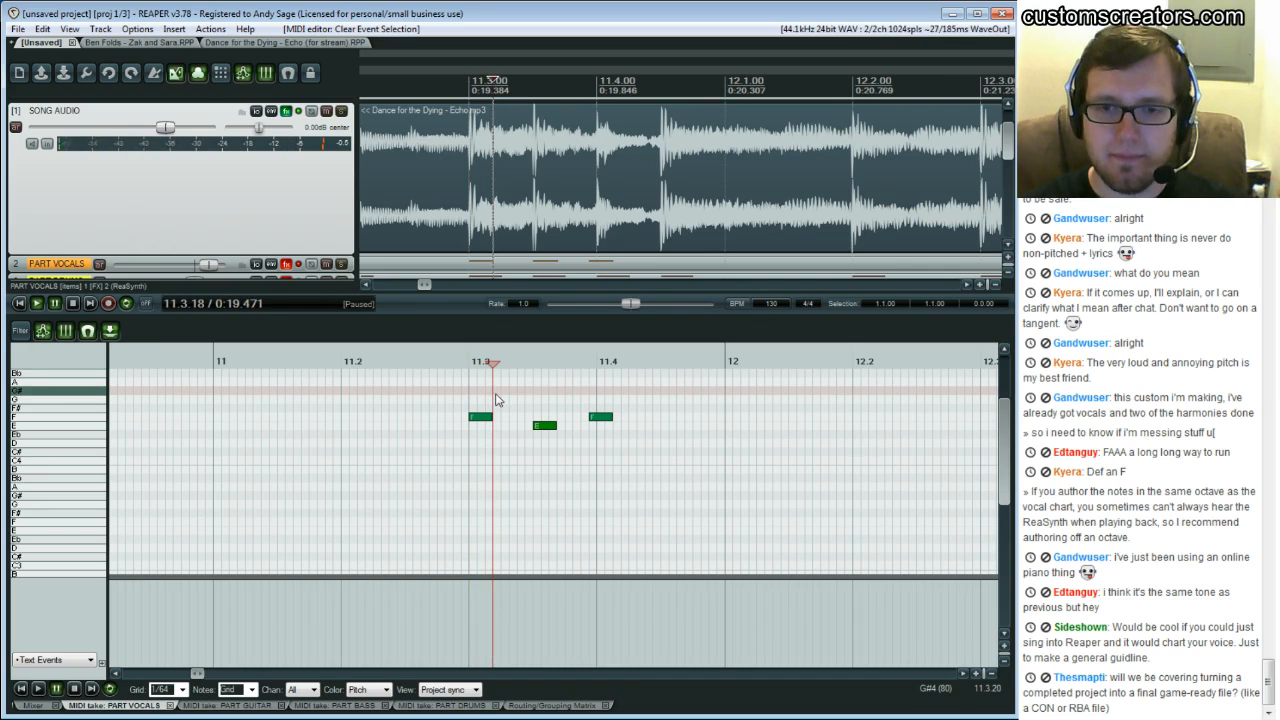
{"action": "left_click", "coordinate": [519, 404]}
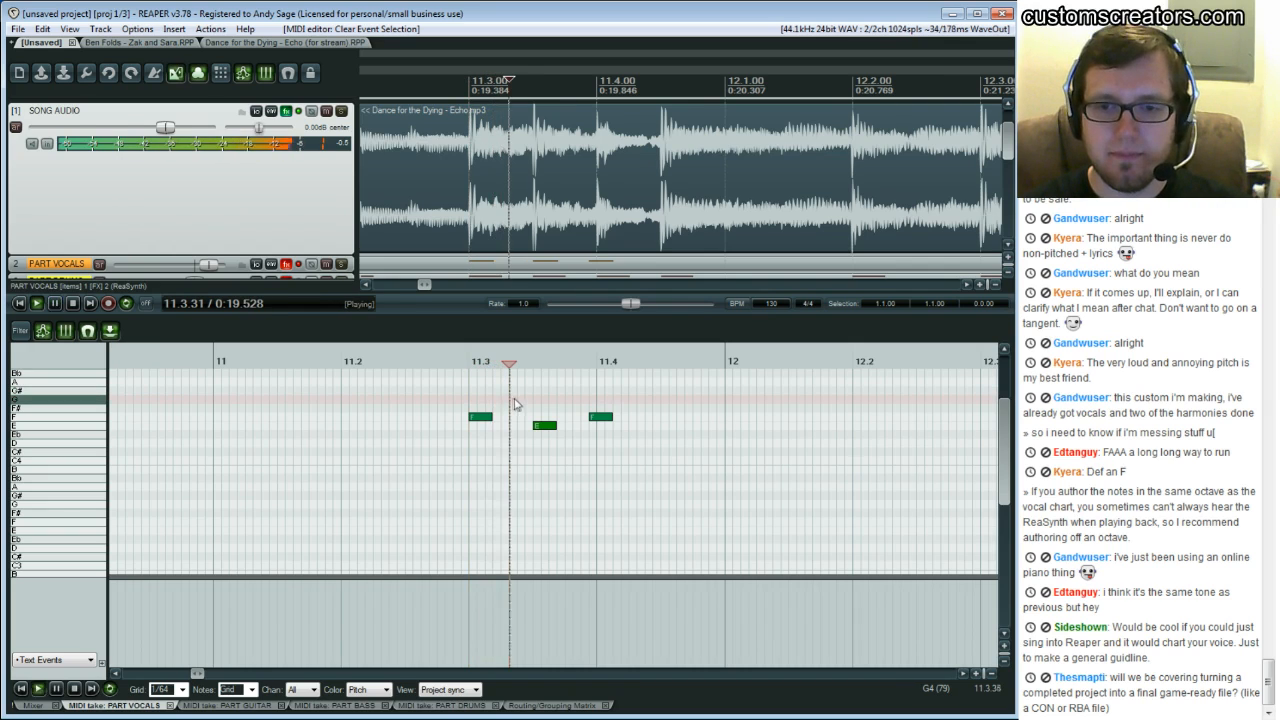
{"action": "left_click", "coordinate": [518, 404]}
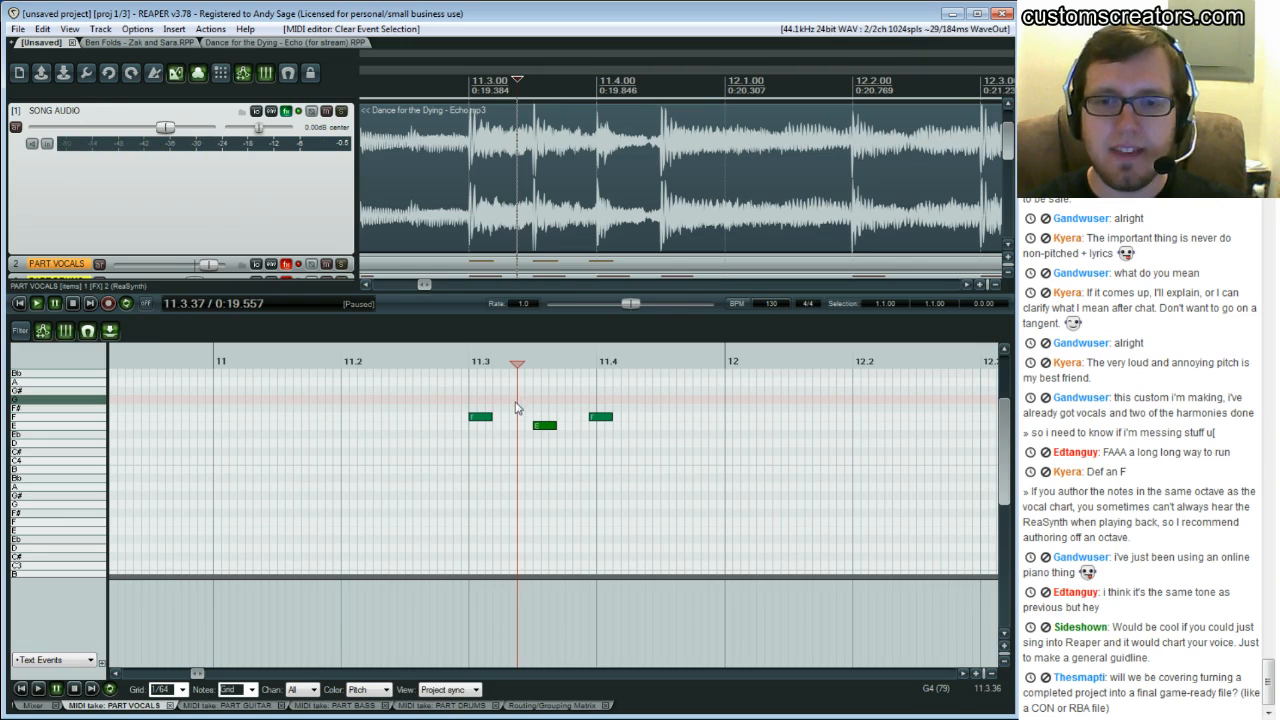
Lengthen the first note so it ends just before the second note, and replay the phrase
{"action": "left_click_drag", "start_coordinate": [491, 417], "coordinate": [512, 424]}
{"action": "left_click", "coordinate": [464, 400]}
{"action": "key", "text": "space"}
{"action": "key", "text": "space"}
{"action": "left_click", "coordinate": [518, 404]}
{"action": "key", "text": "space"}
{"action": "key", "text": "space"}
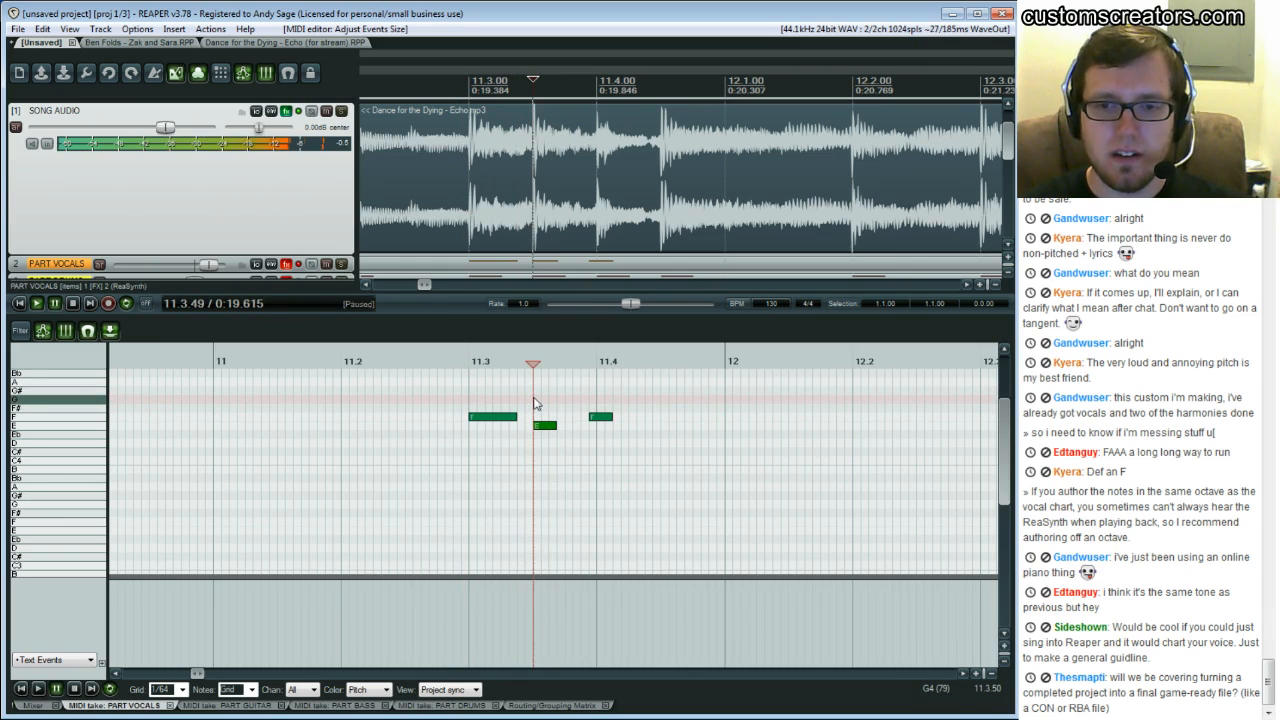
Replay the passage around the second note from about beat 11.4 repeatedly to judge its timing
{"action": "left_click", "coordinate": [389, 394]}
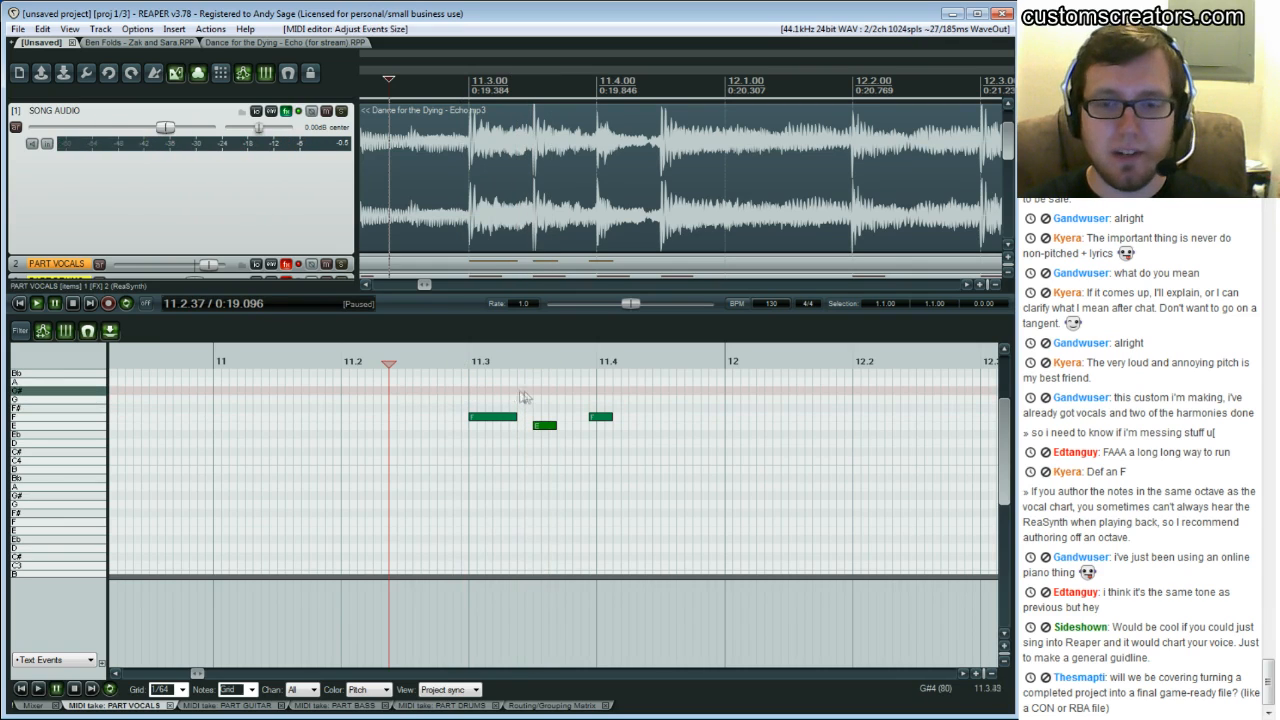
{"action": "left_click", "coordinate": [502, 400]}
{"action": "key", "text": "space"}
{"action": "key", "text": "space"}
{"action": "left_click", "coordinate": [524, 408]}
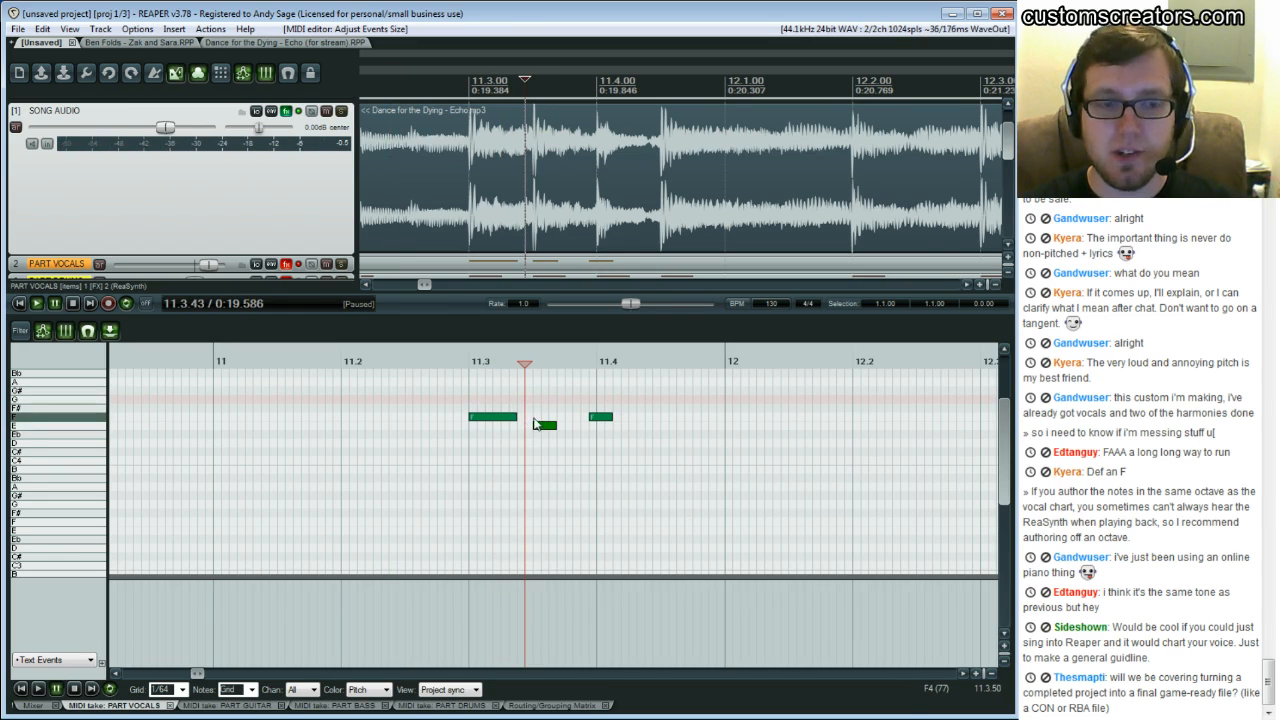
{"action": "key", "text": "space"}
{"action": "key", "text": "space"}
{"action": "key", "text": "space"}
{"action": "key", "text": "space"}
{"action": "key", "text": "space"}
{"action": "key", "text": "space"}
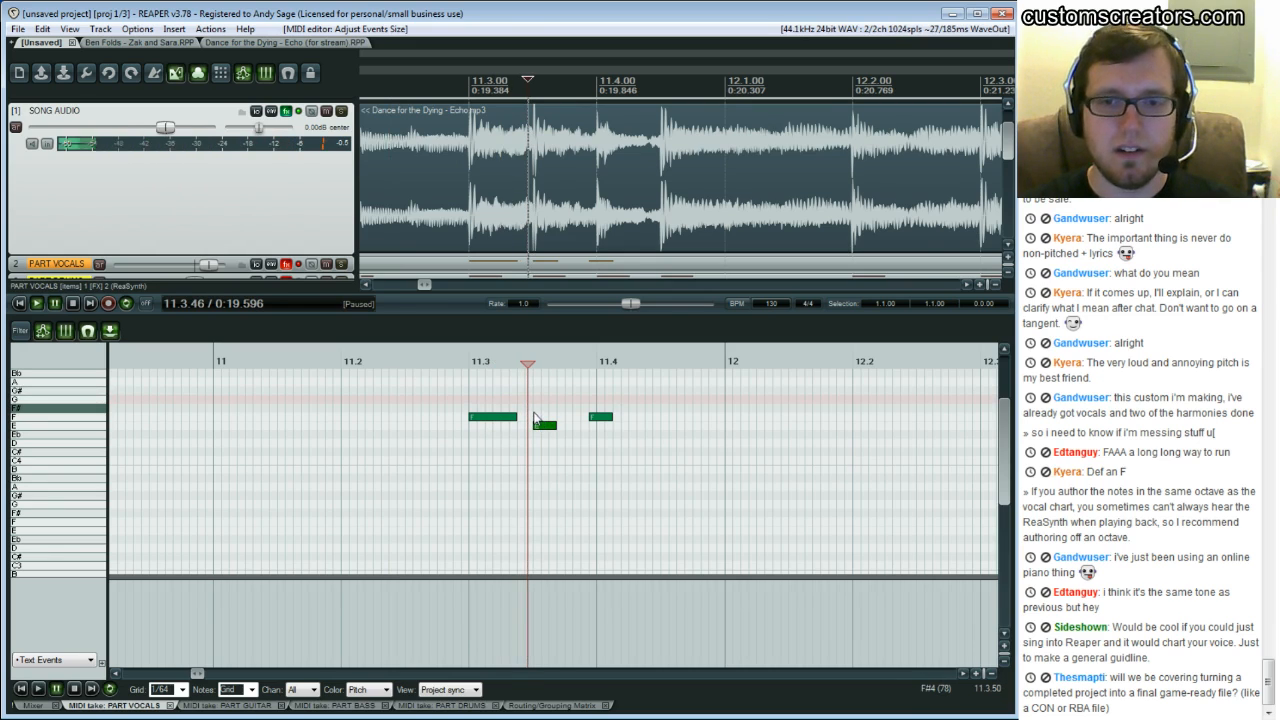
{"action": "left_click", "coordinate": [532, 407]}
{"action": "key", "text": "space"}
{"action": "key", "text": "space"}
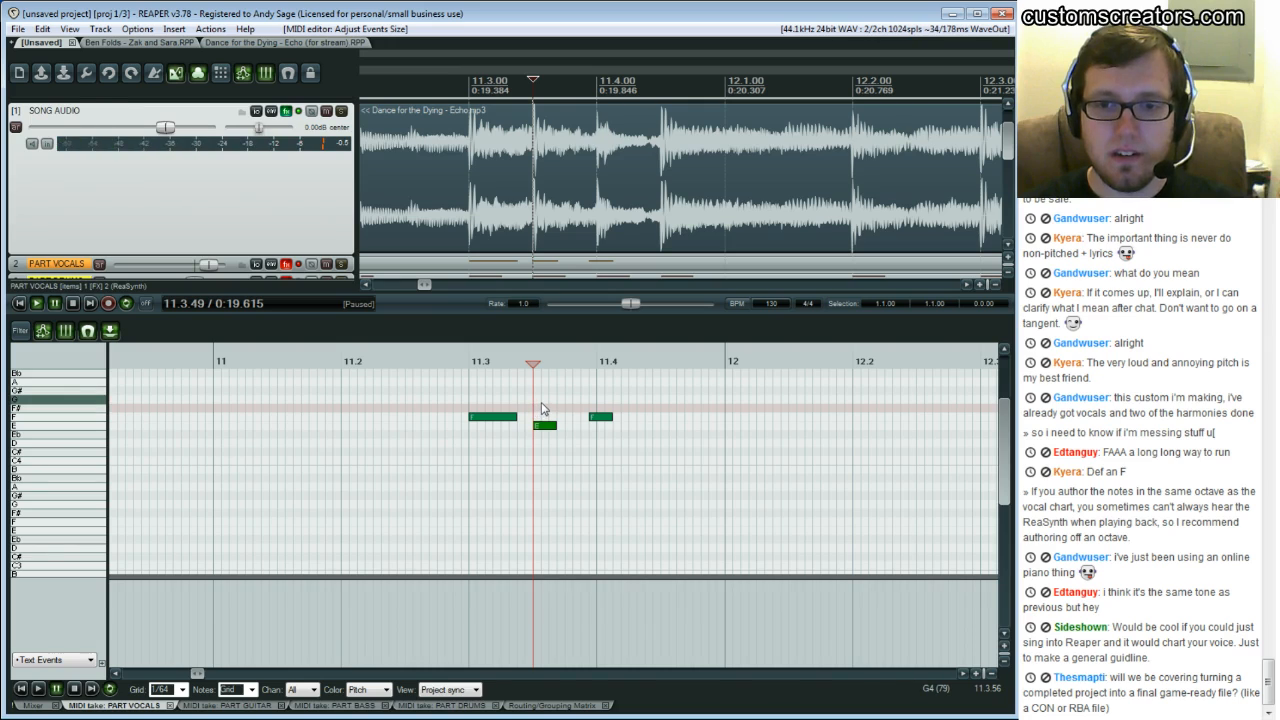
{"action": "left_click", "coordinate": [541, 408]}
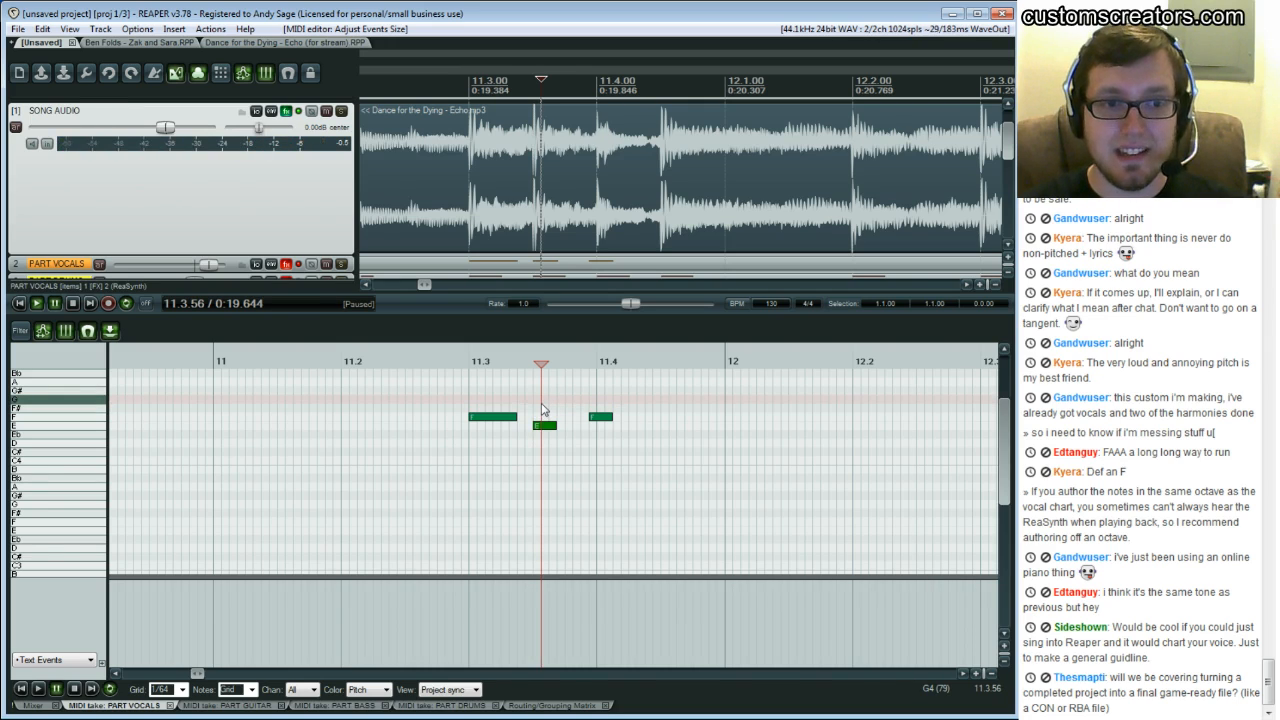
{"action": "key", "text": "space"}
{"action": "key", "text": "space"}
{"action": "key", "text": "space"}
{"action": "key", "text": "space"}
{"action": "key", "text": "space"}
{"action": "key", "text": "space"}
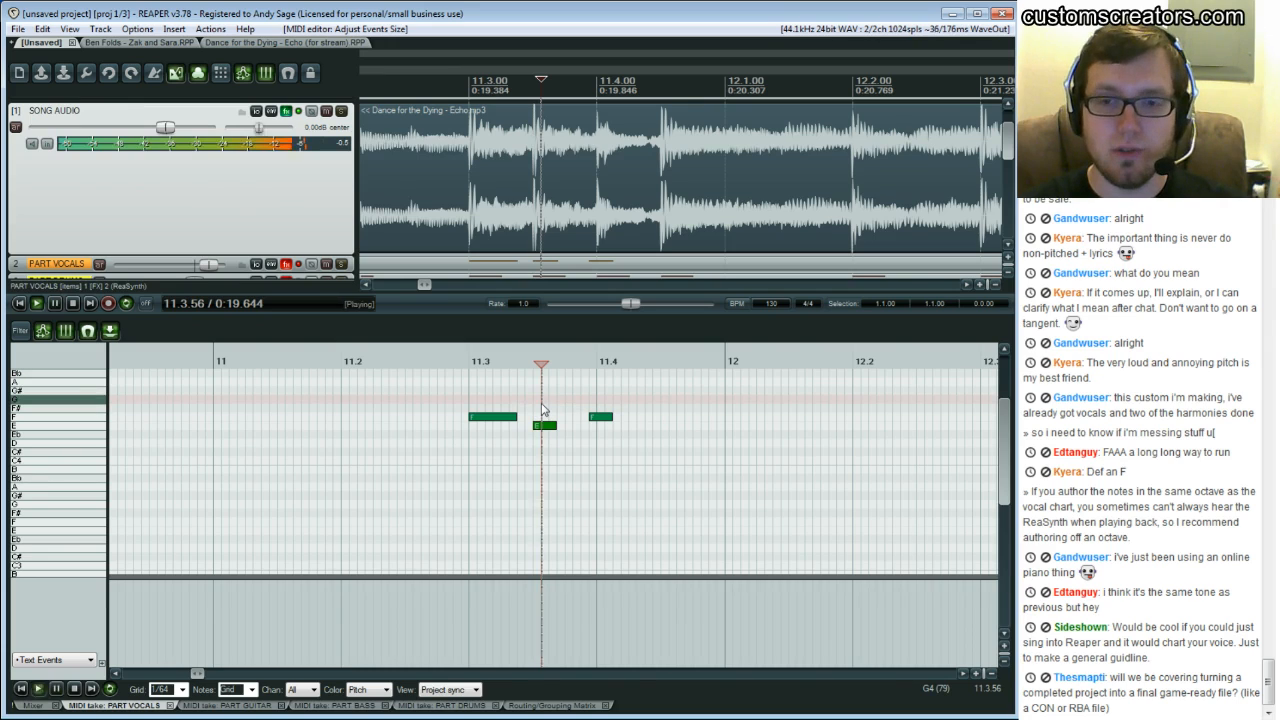
{"action": "key", "text": "Left"}
{"action": "key", "text": "Left"}
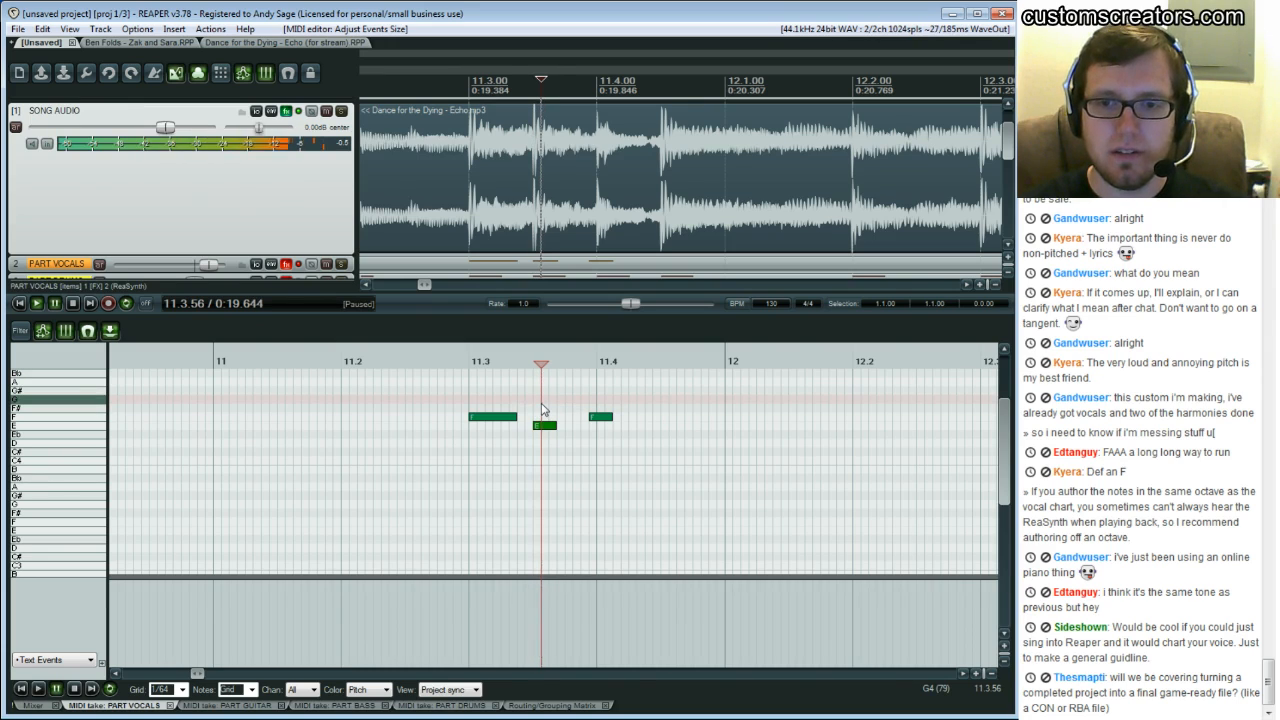
Shift the second note slightly later and extend its end a little toward the third note
{"action": "left_click_drag", "start_coordinate": [539, 430], "coordinate": [548, 430]}
{"action": "left_click", "coordinate": [477, 403]}
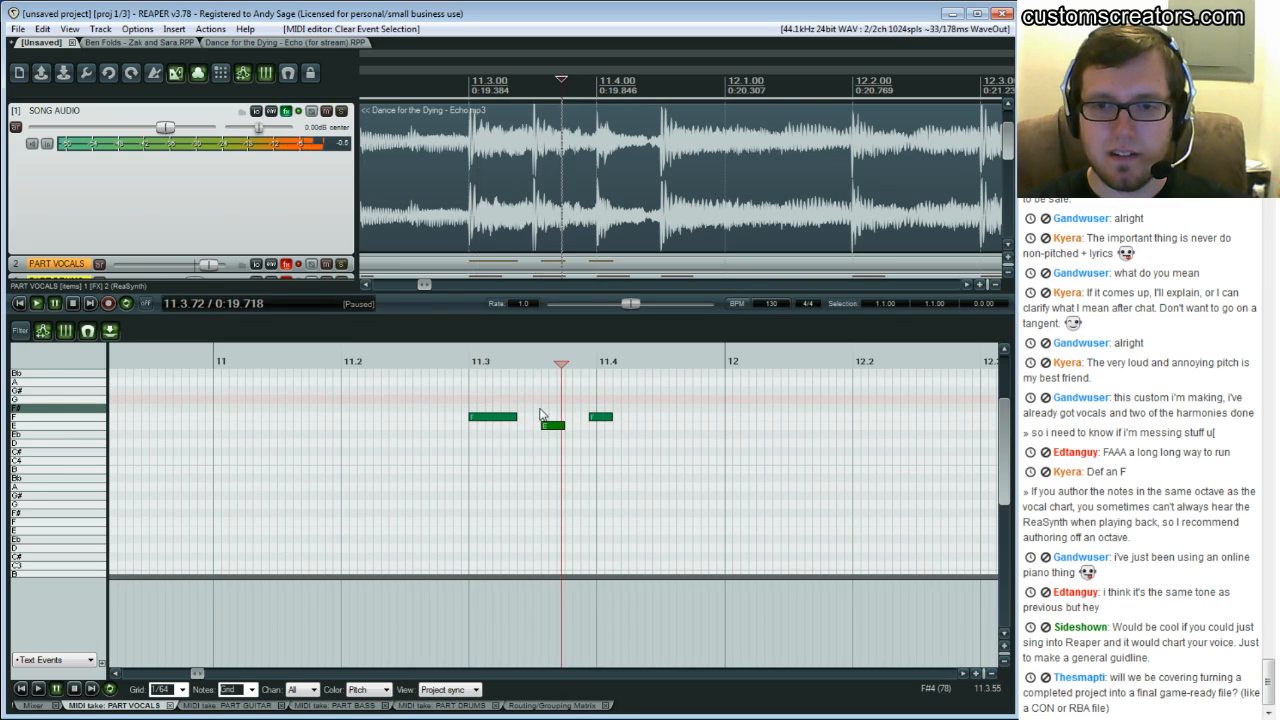
{"action": "key", "text": "space"}
{"action": "left_click", "coordinate": [567, 402]}
{"action": "key", "text": "space"}
{"action": "key", "text": "space"}
{"action": "left_click", "coordinate": [574, 402]}
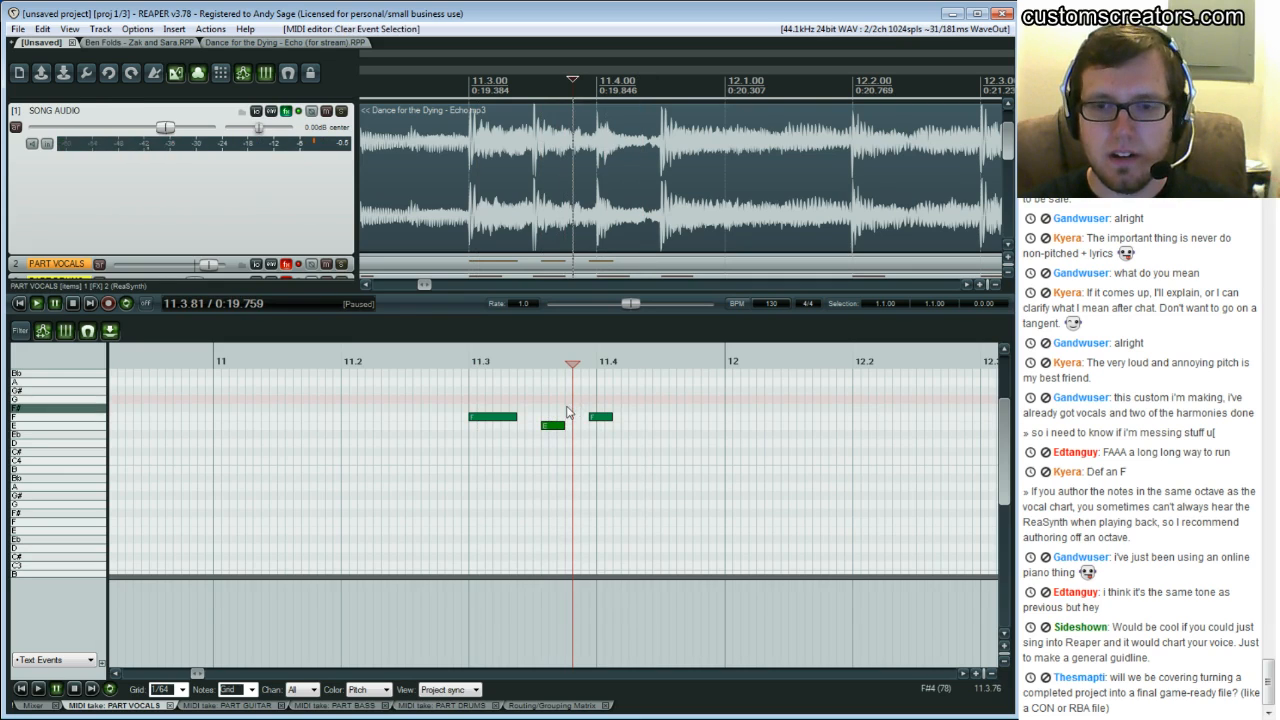
{"action": "left_click_drag", "start_coordinate": [566, 425], "coordinate": [572, 425]}
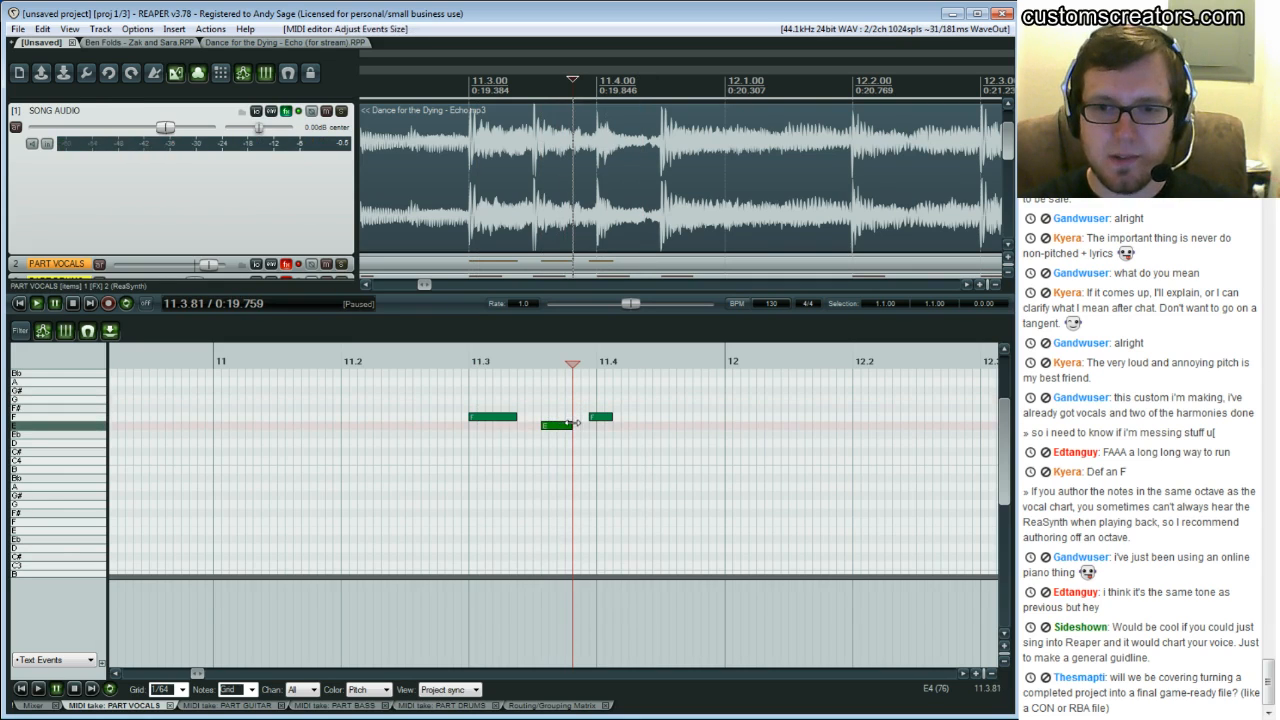
Re-enable the FX on the PART VOCALS track and replay the phrase from about beat 11.2
{"action": "left_click", "coordinate": [298, 265]}
{"action": "left_click", "coordinate": [418, 405]}
{"action": "key", "text": "space"}
{"action": "left_click", "coordinate": [389, 398]}
{"action": "key", "text": "space"}
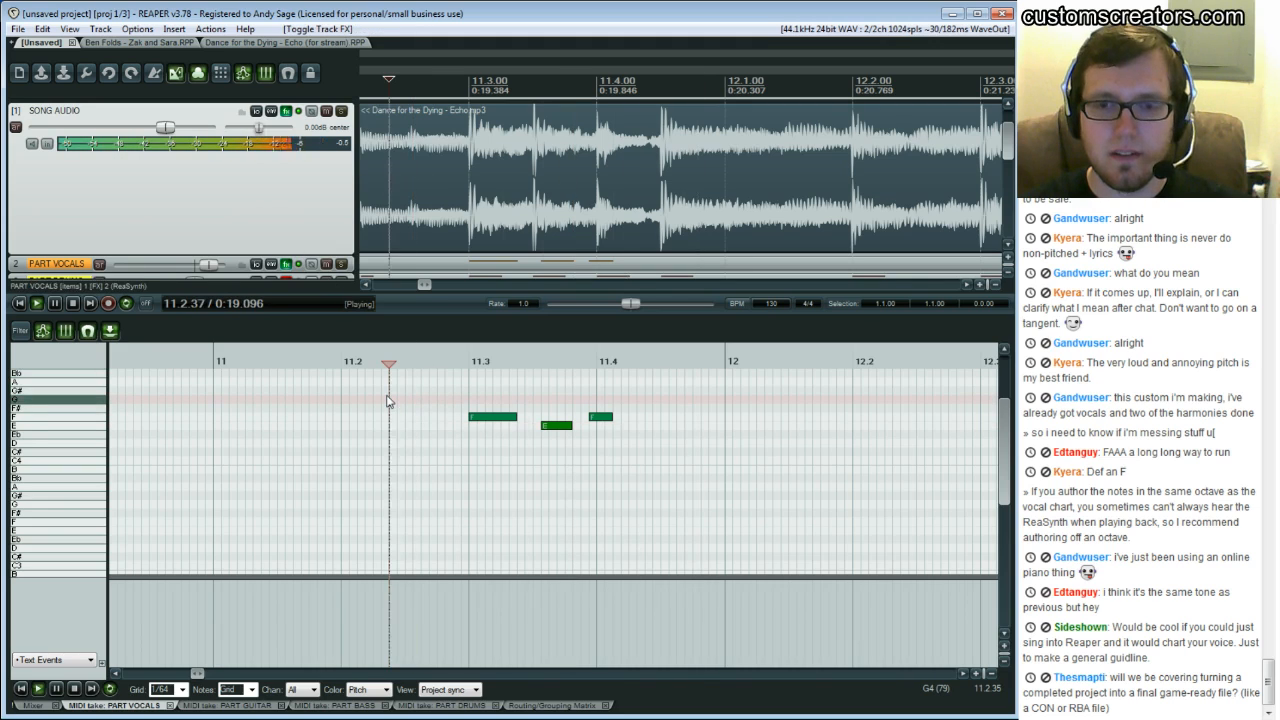
{"action": "key", "text": "space"}
{"action": "left_click", "coordinate": [396, 393]}
{"action": "key", "text": "space"}
{"action": "key", "text": "space"}
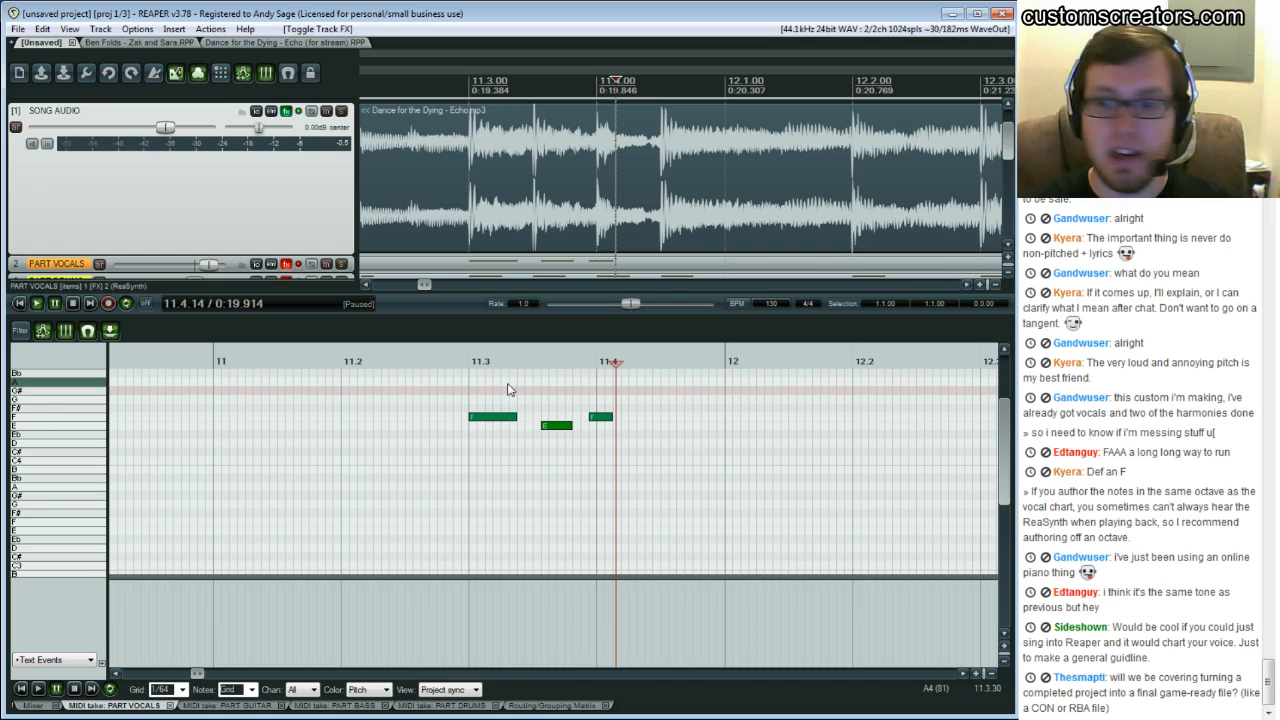
{"action": "scroll", "coordinate": [512, 188], "scroll_direction": "down", "scroll_amount": 1}
{"action": "scroll", "coordinate": [512, 188], "scroll_direction": "up", "scroll_amount": 1}
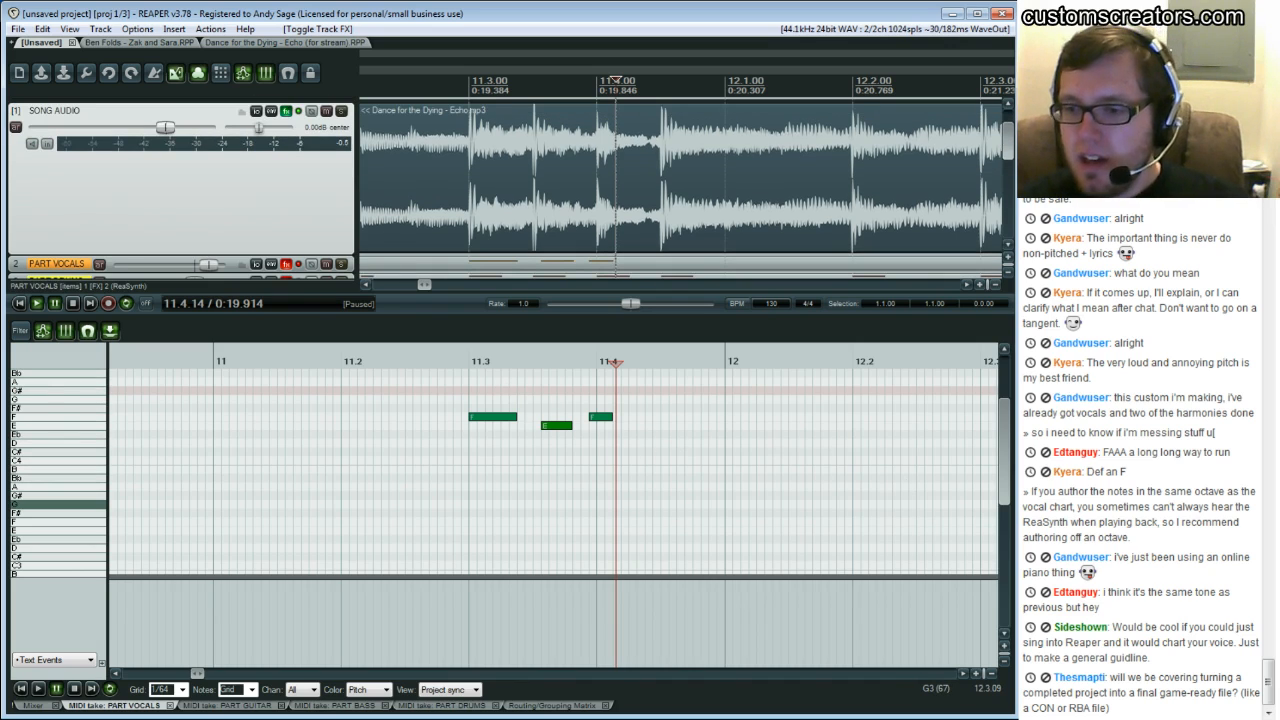
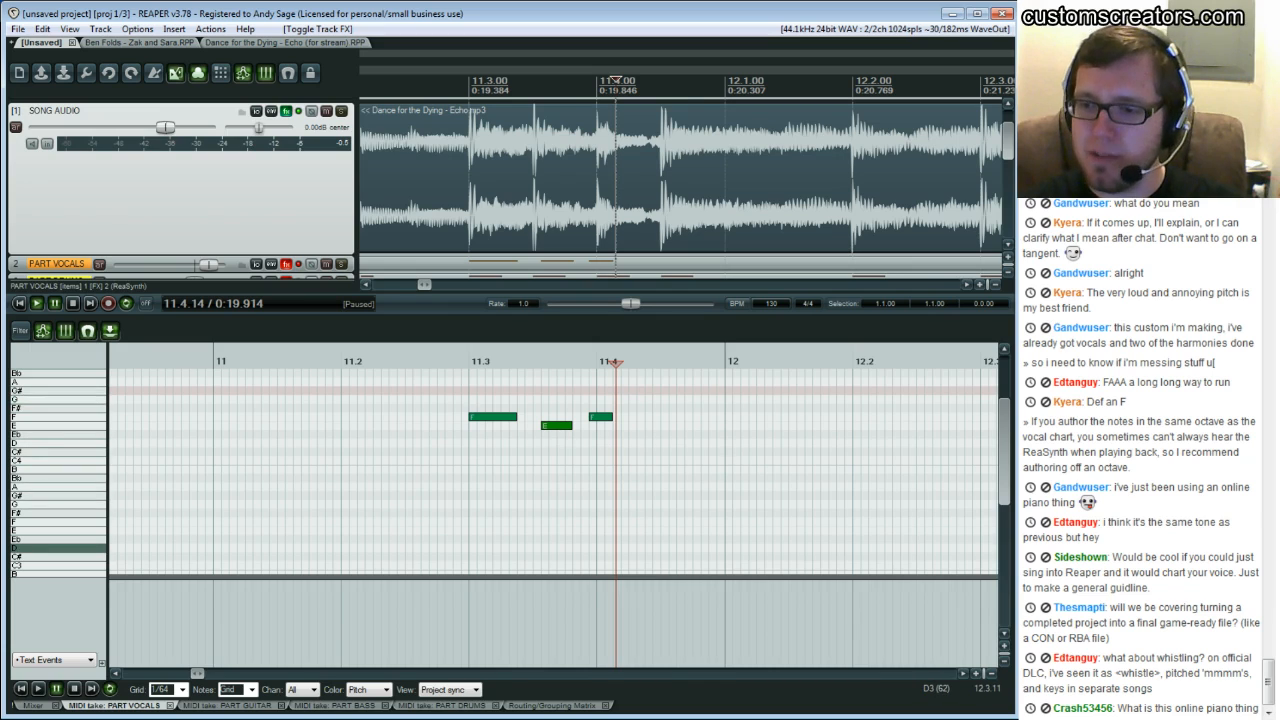
Play back the phrase around bar 11.3 to hear the vocal melody against the charted notes
{"action": "left_click", "coordinate": [429, 400]}
{"action": "key", "text": "space"}
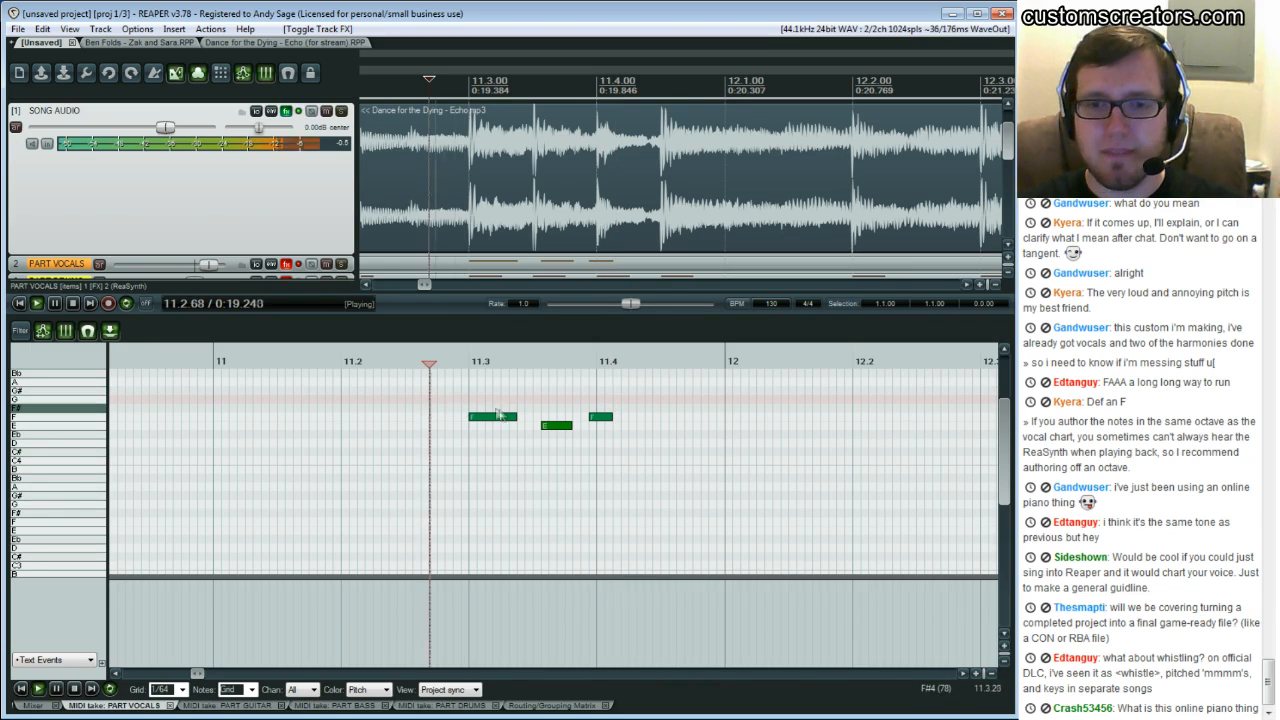
{"action": "key", "text": "Return"}
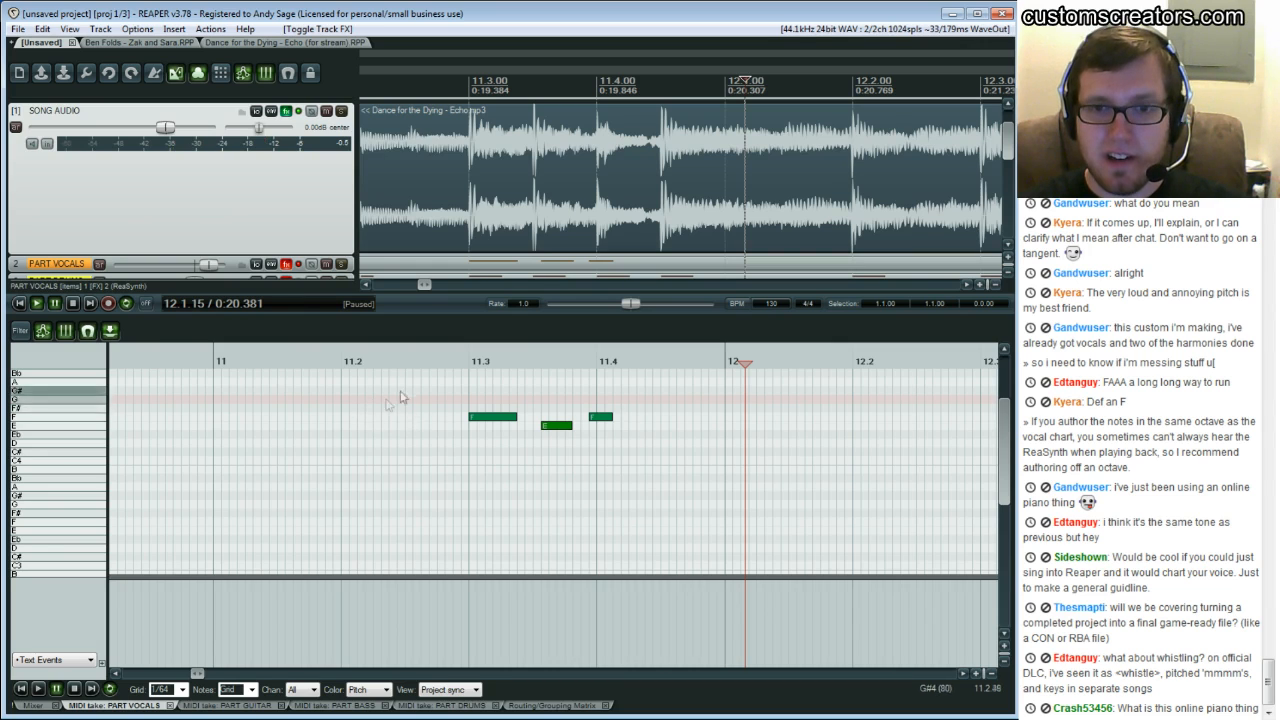
{"action": "left_click", "coordinate": [328, 410]}
{"action": "key", "text": "space"}
{"action": "key", "text": "Return"}
{"action": "left_click", "coordinate": [521, 428]}
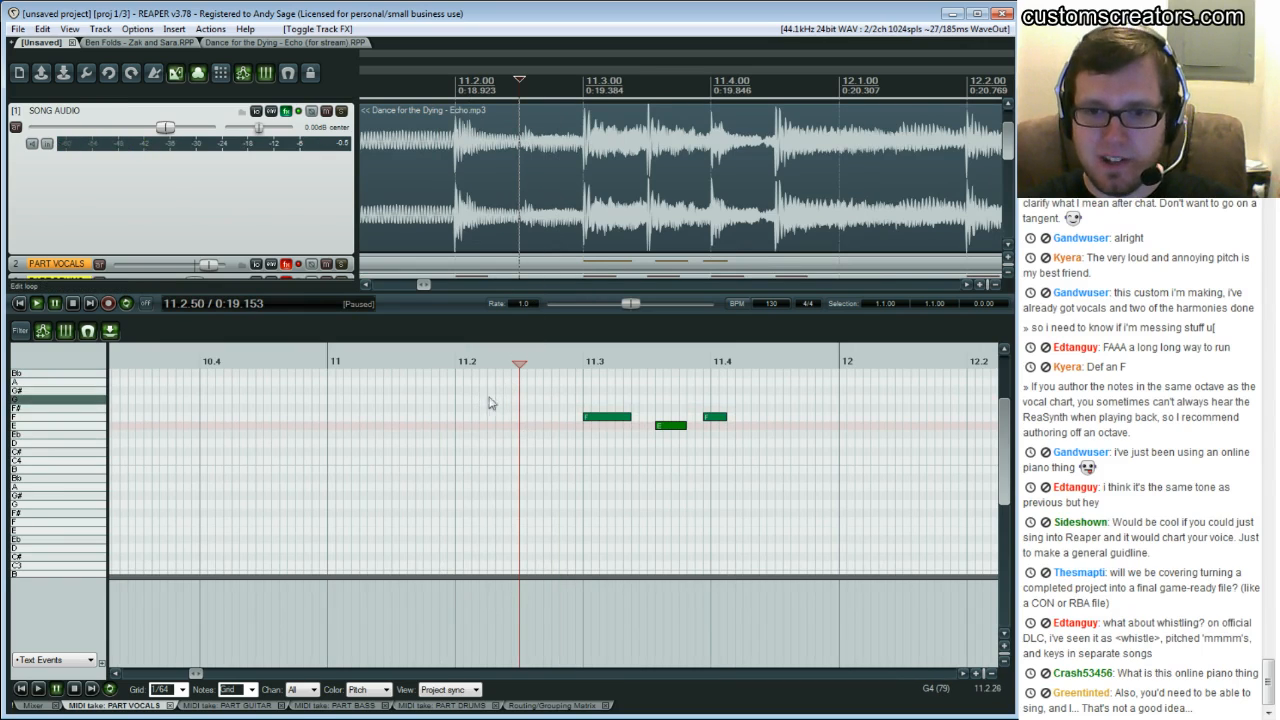
{"action": "key", "text": "space"}
{"action": "key", "text": "Return"}
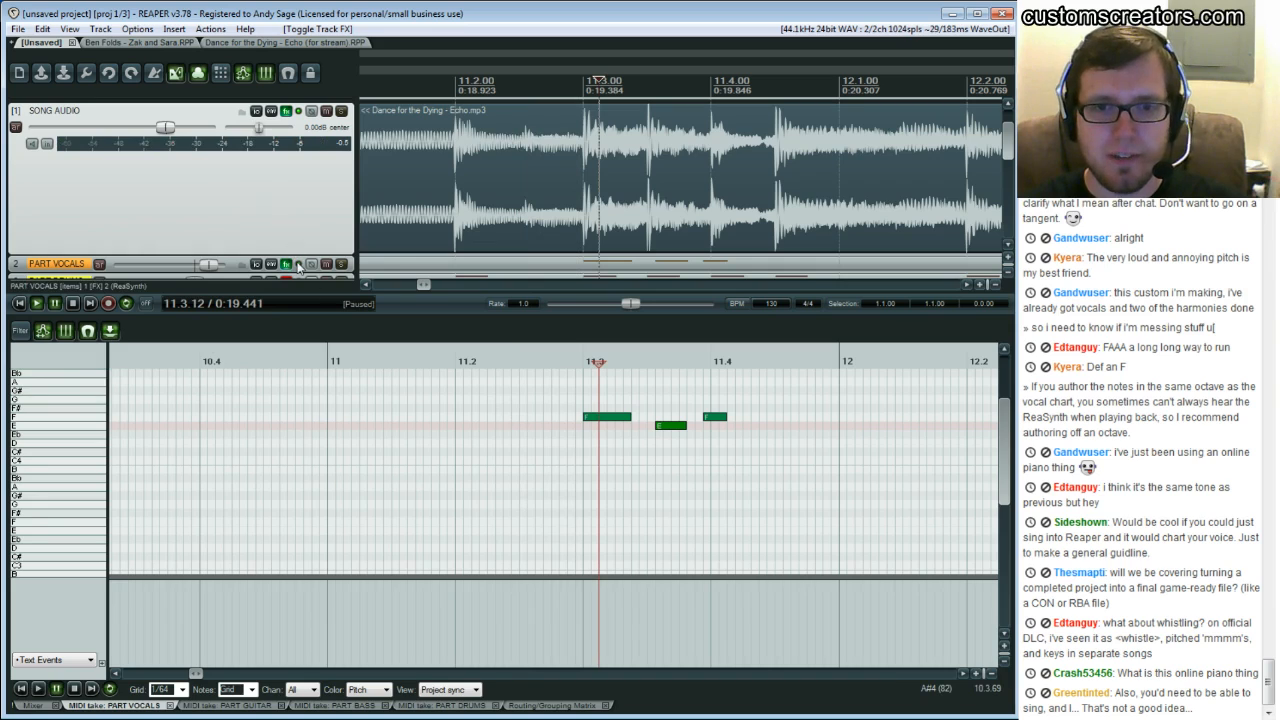
Audition pitches and draw a short A3 note just after beat 11.2
{"action": "left_click", "coordinate": [526, 456]}
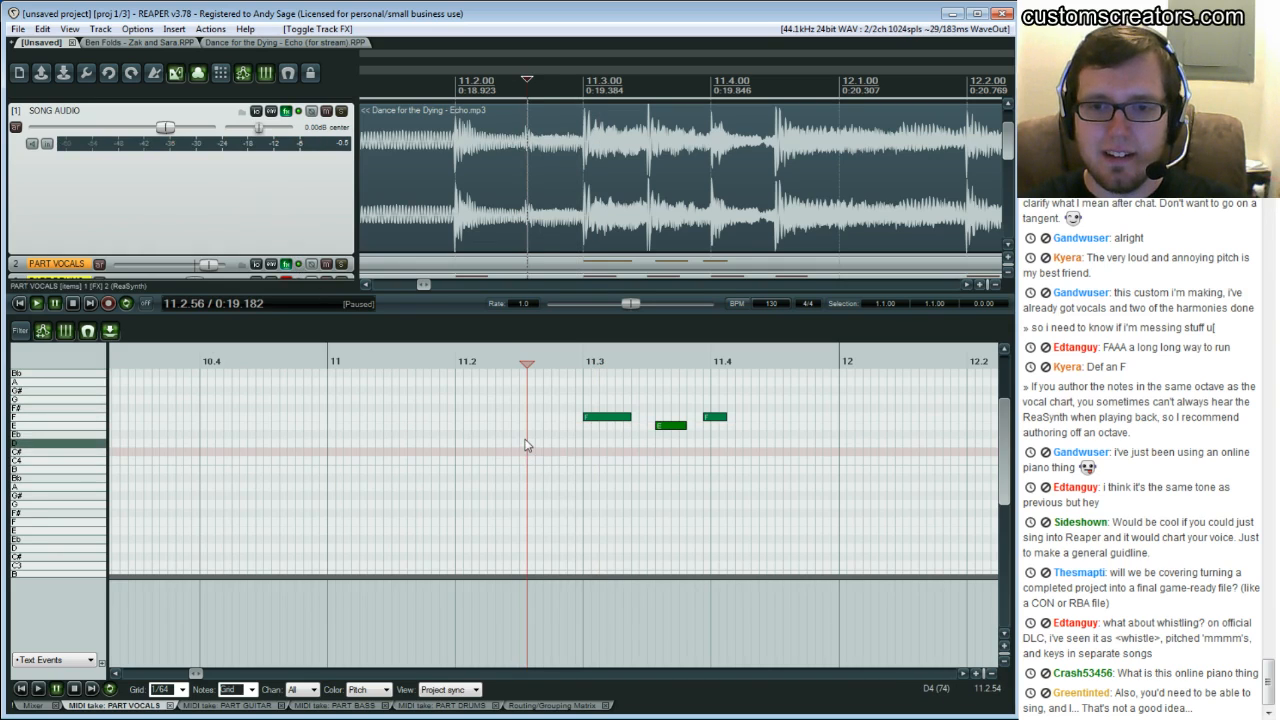
{"action": "left_click", "coordinate": [521, 460]}
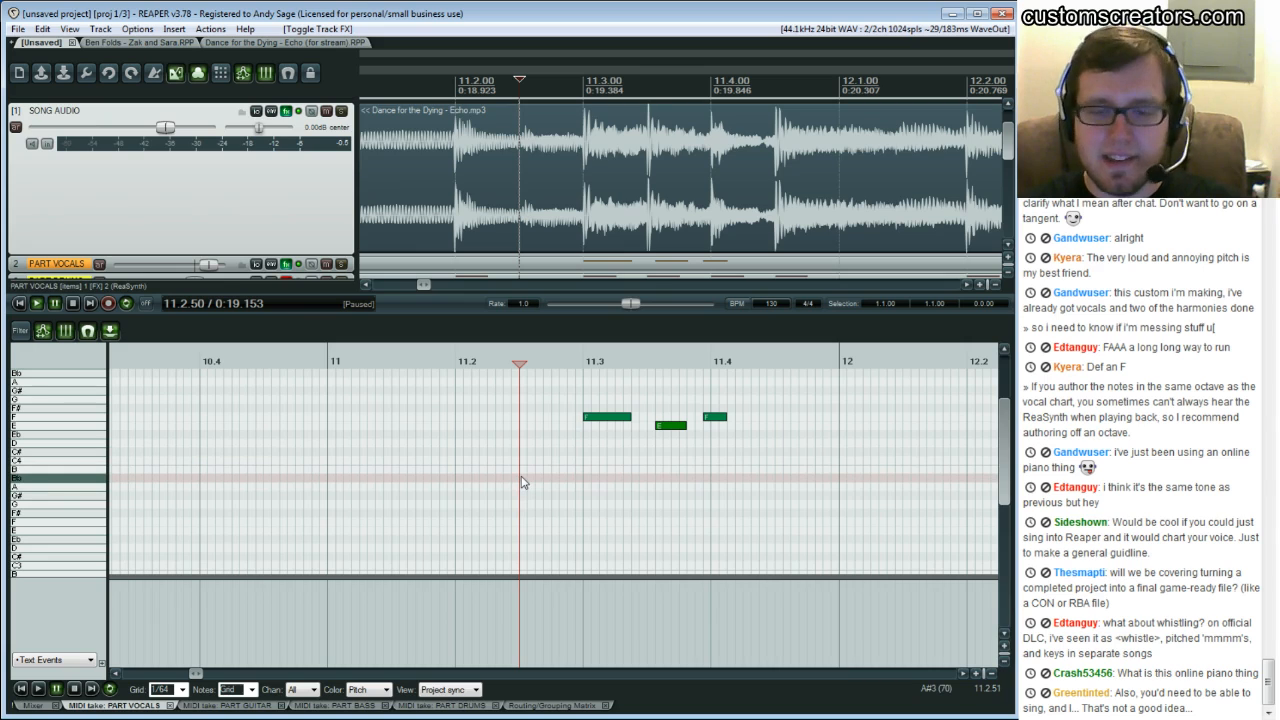
{"action": "left_click", "coordinate": [473, 415]}
{"action": "key", "text": "space"}
{"action": "left_click", "coordinate": [514, 425]}
{"action": "key", "text": "space"}
{"action": "key", "text": "space"}
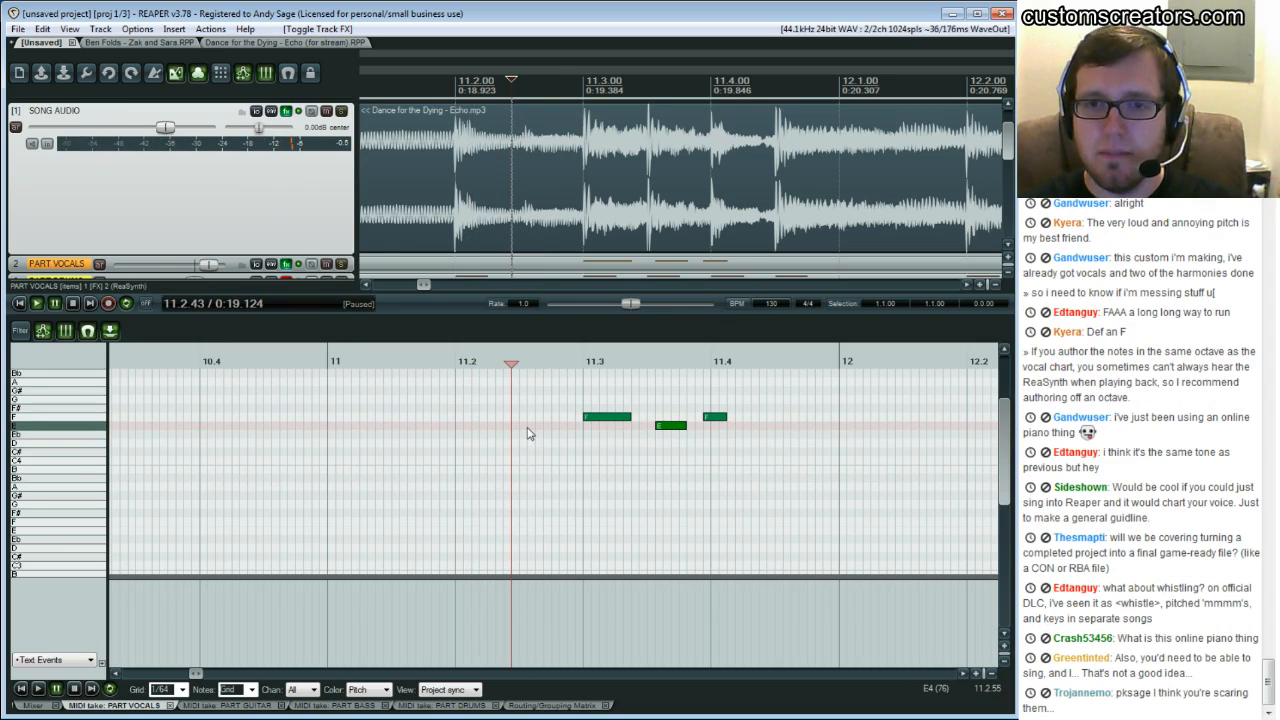
{"action": "left_click", "coordinate": [527, 483]}
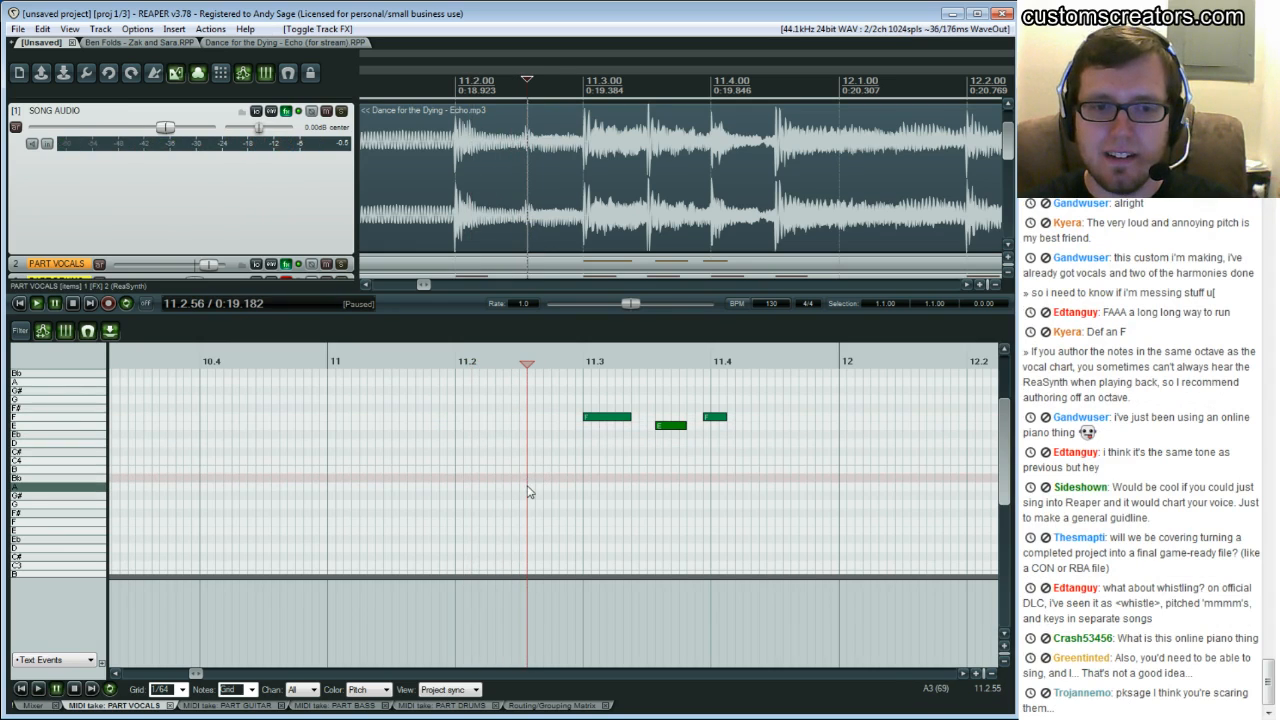
{"action": "left_click", "coordinate": [520, 493]}
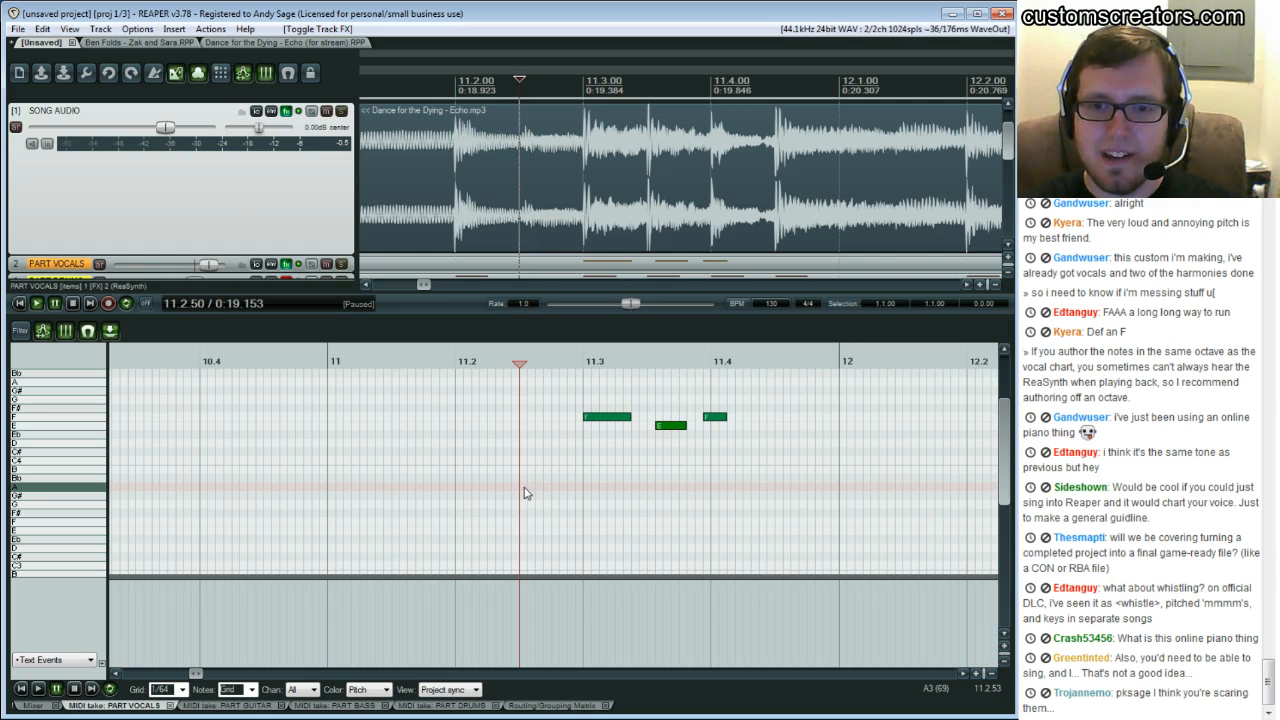
{"action": "left_click_drag", "start_coordinate": [525, 488], "coordinate": [534, 488]}
Play back the phrase and audition pitches between beat 11.4 and bar 12 to find the next sung note
{"action": "left_click", "coordinate": [494, 451]}
{"action": "key", "text": "space"}
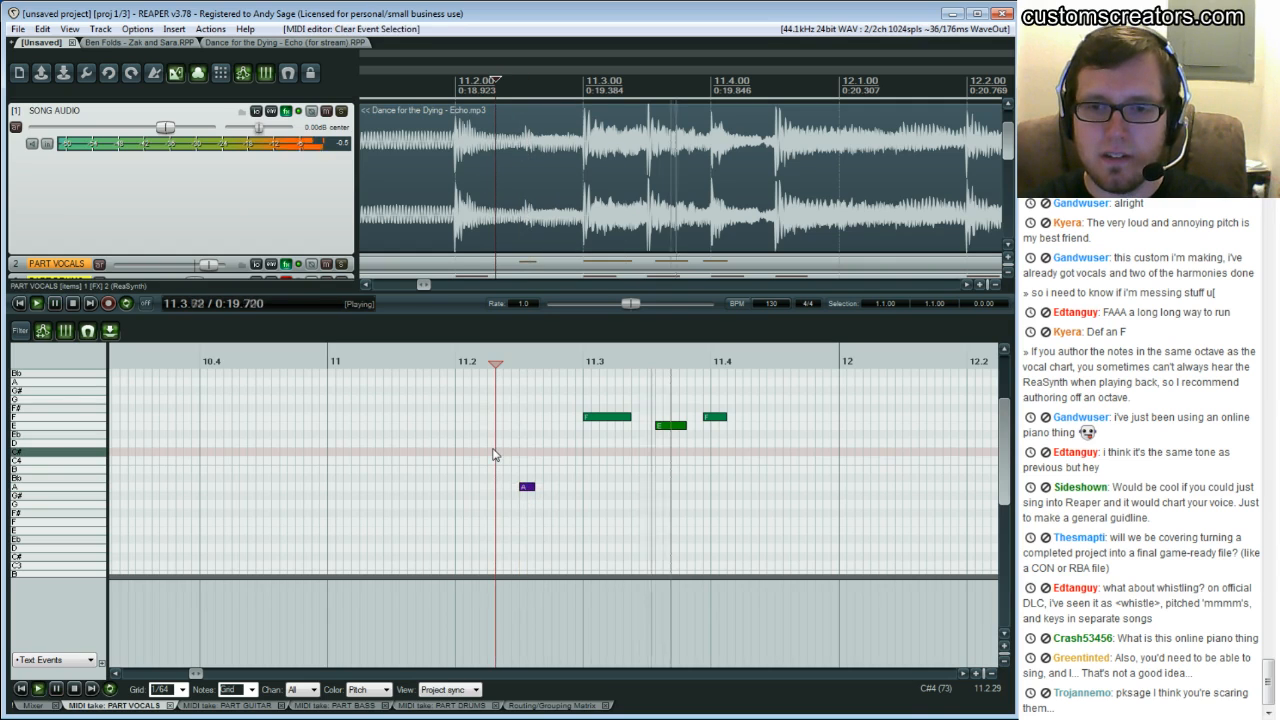
{"action": "key", "text": "space"}
{"action": "left_click", "coordinate": [463, 443]}
{"action": "key", "text": "space"}
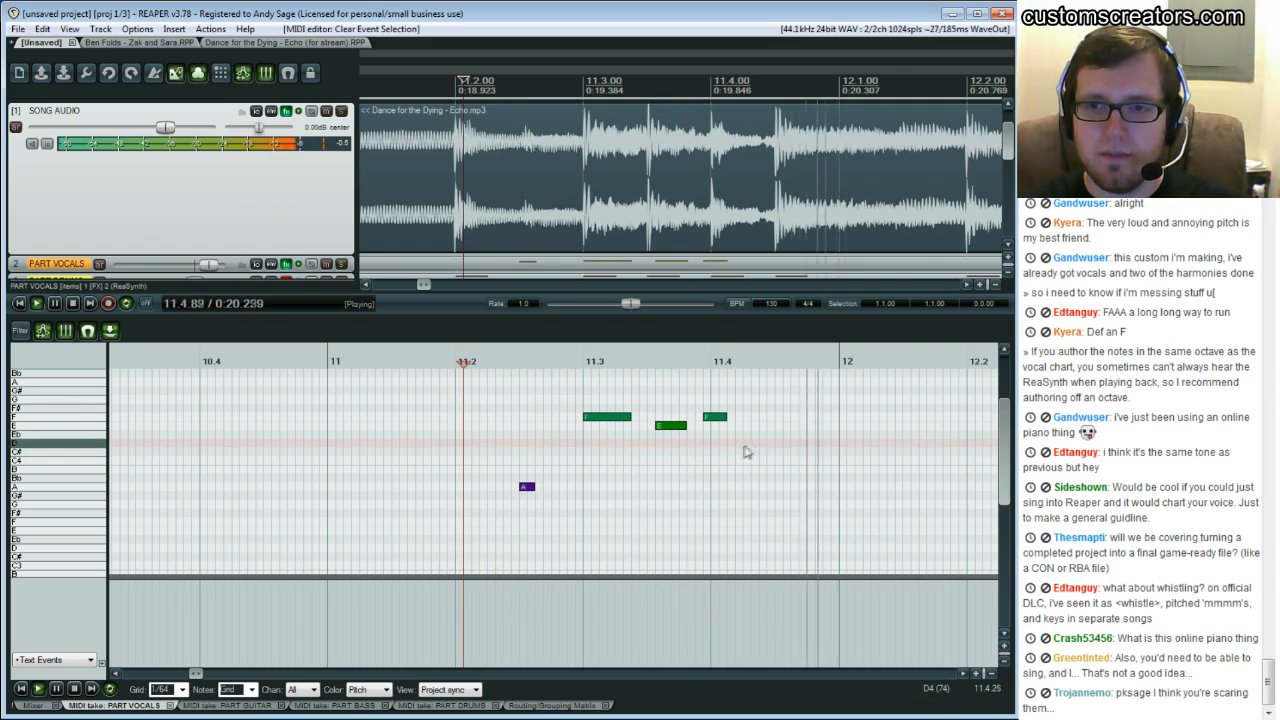
{"action": "key", "text": "space"}
{"action": "left_click", "coordinate": [775, 438]}
{"action": "left_click", "coordinate": [776, 419]}
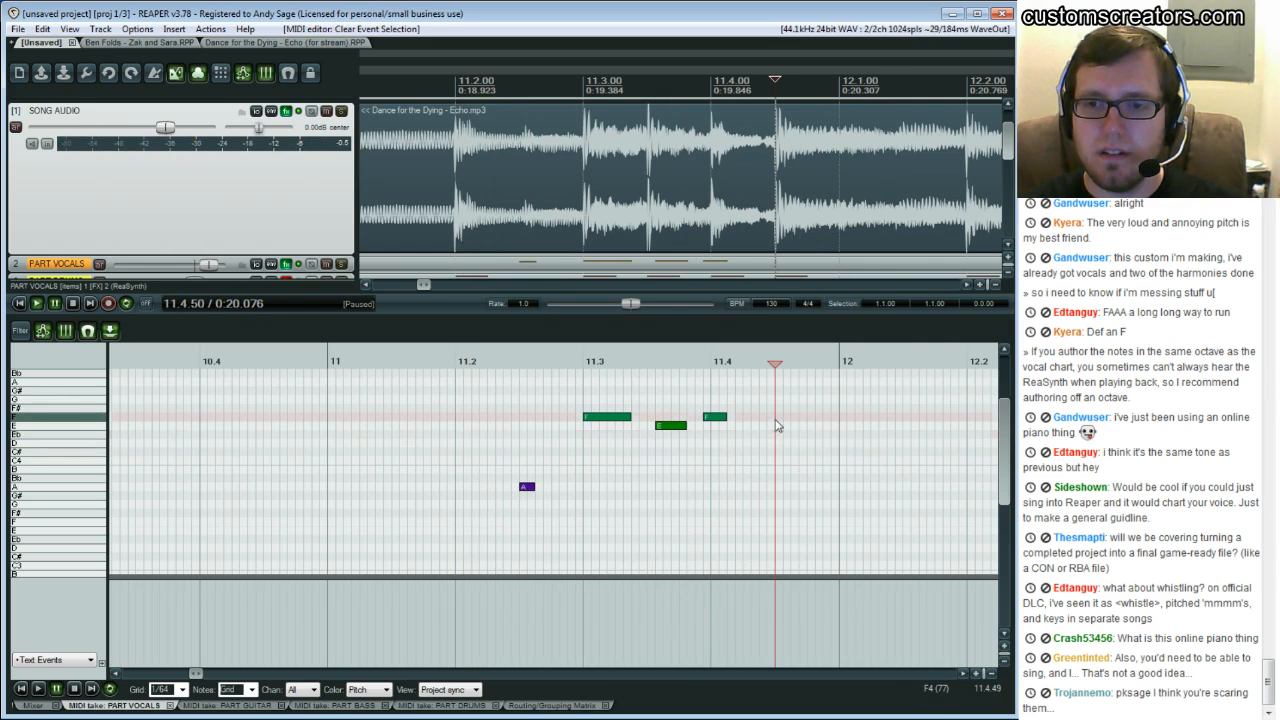
{"action": "left_click", "coordinate": [777, 444]}
{"action": "left_click", "coordinate": [777, 427]}
{"action": "left_click", "coordinate": [776, 419]}
{"action": "left_click", "coordinate": [775, 435]}
{"action": "left_click", "coordinate": [772, 443]}
Draw a short E note between beat 11.4 and bar 12
{"action": "left_click", "coordinate": [708, 400]}
{"action": "key", "text": "space"}
{"action": "key", "text": "space"}
{"action": "left_click", "coordinate": [771, 426]}
{"action": "left_click", "coordinate": [774, 427]}
{"action": "left_click_drag", "start_coordinate": [775, 427], "coordinate": [790, 428]}
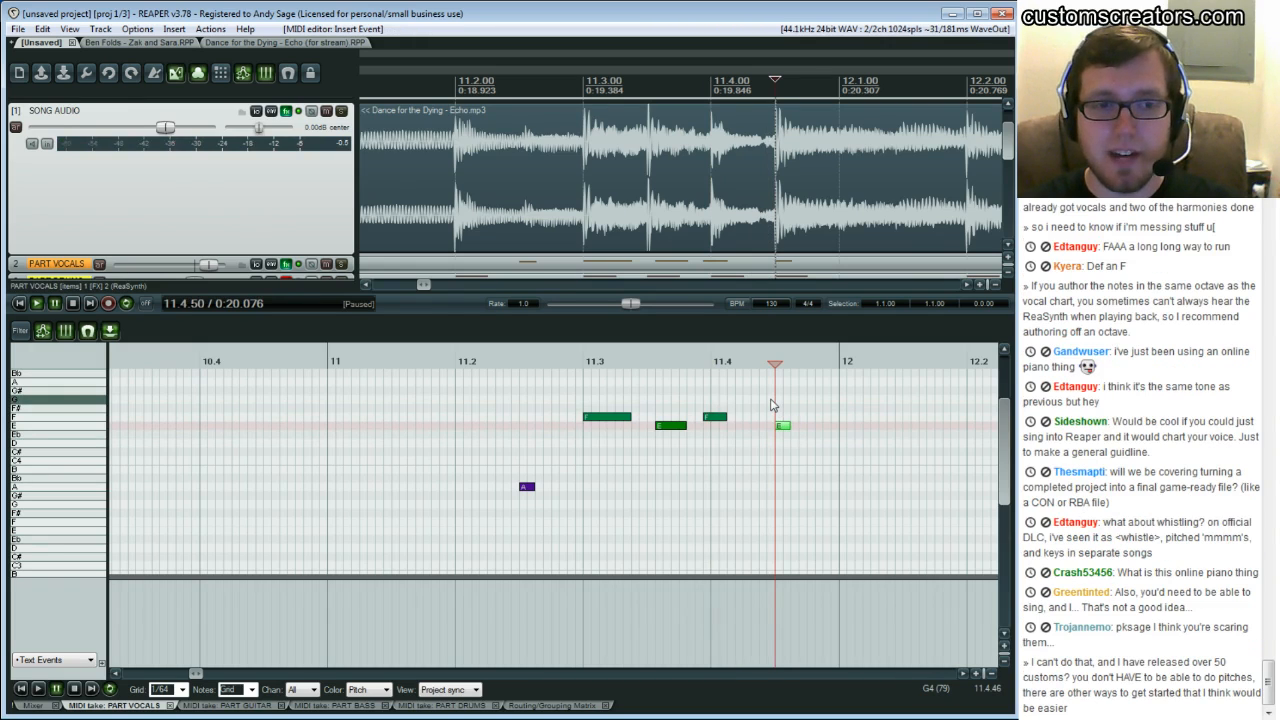
Play back the phrase from beat 11.4 to listen to the following syllable
{"action": "left_click", "coordinate": [771, 404]}
{"action": "key", "text": "space"}
{"action": "key", "text": "space"}
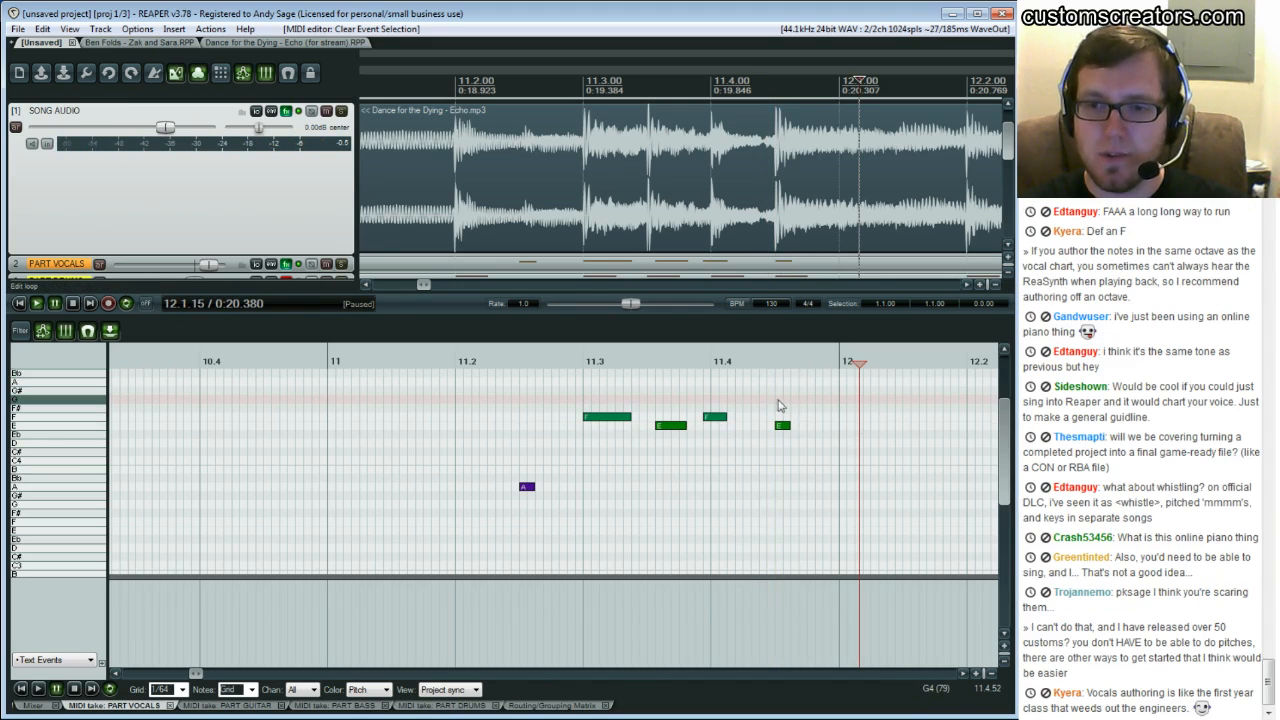
{"action": "left_click", "coordinate": [774, 401]}
{"action": "key", "text": "space"}
{"action": "key", "text": "space"}
{"action": "key", "text": "space"}
{"action": "left_click", "coordinate": [783, 416]}
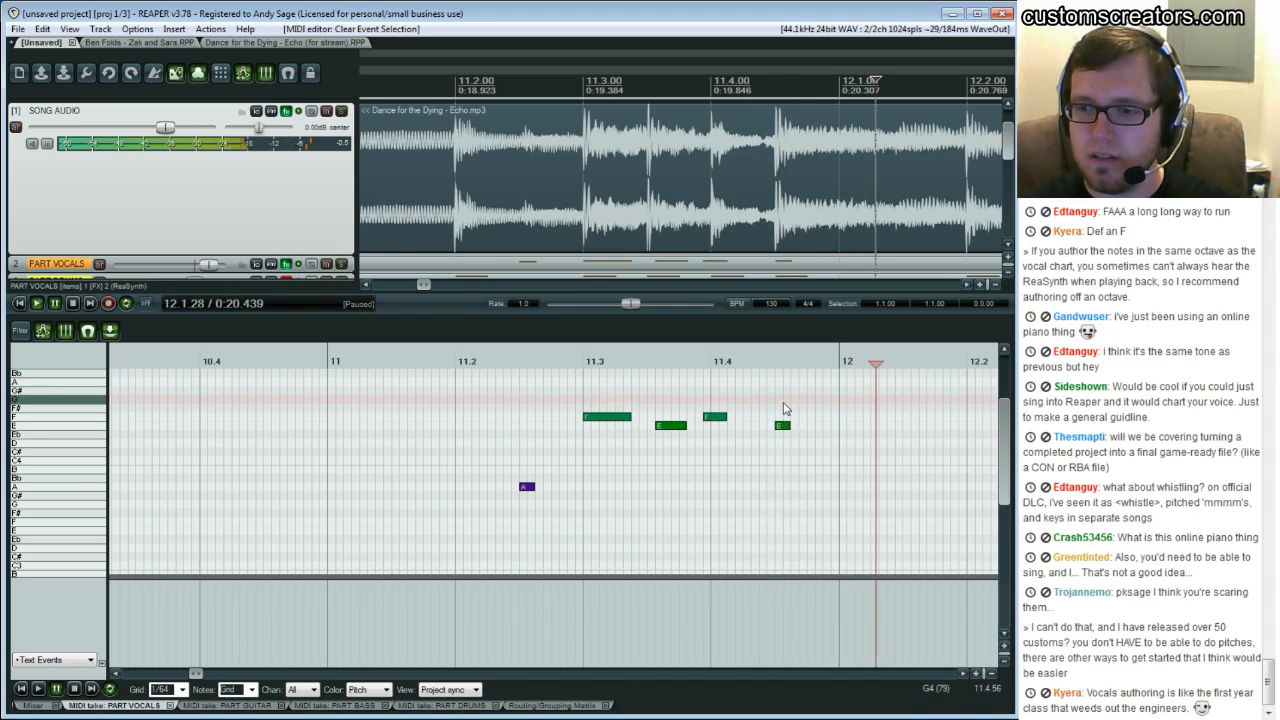
{"action": "key", "text": "space"}
Audition pitches and add a short D note at the start of bar 12
{"action": "left_click", "coordinate": [841, 451]}
{"action": "left_click", "coordinate": [841, 428]}
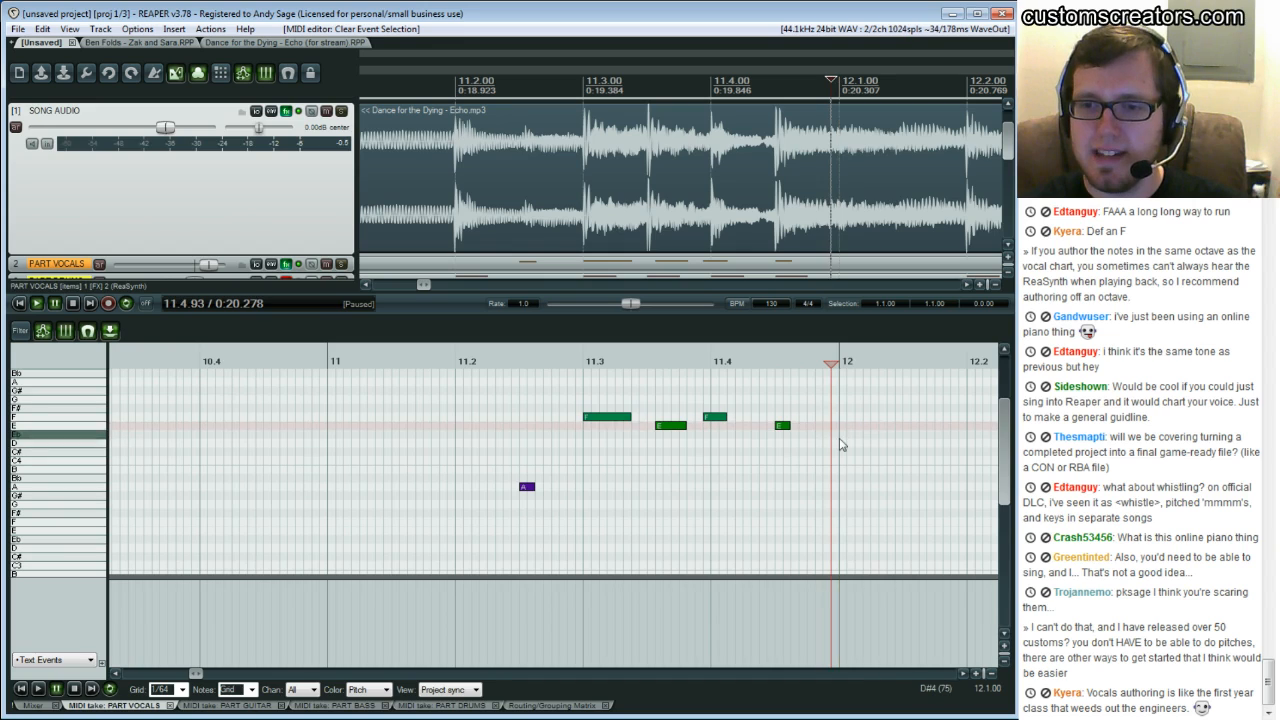
{"action": "left_click", "coordinate": [841, 446]}
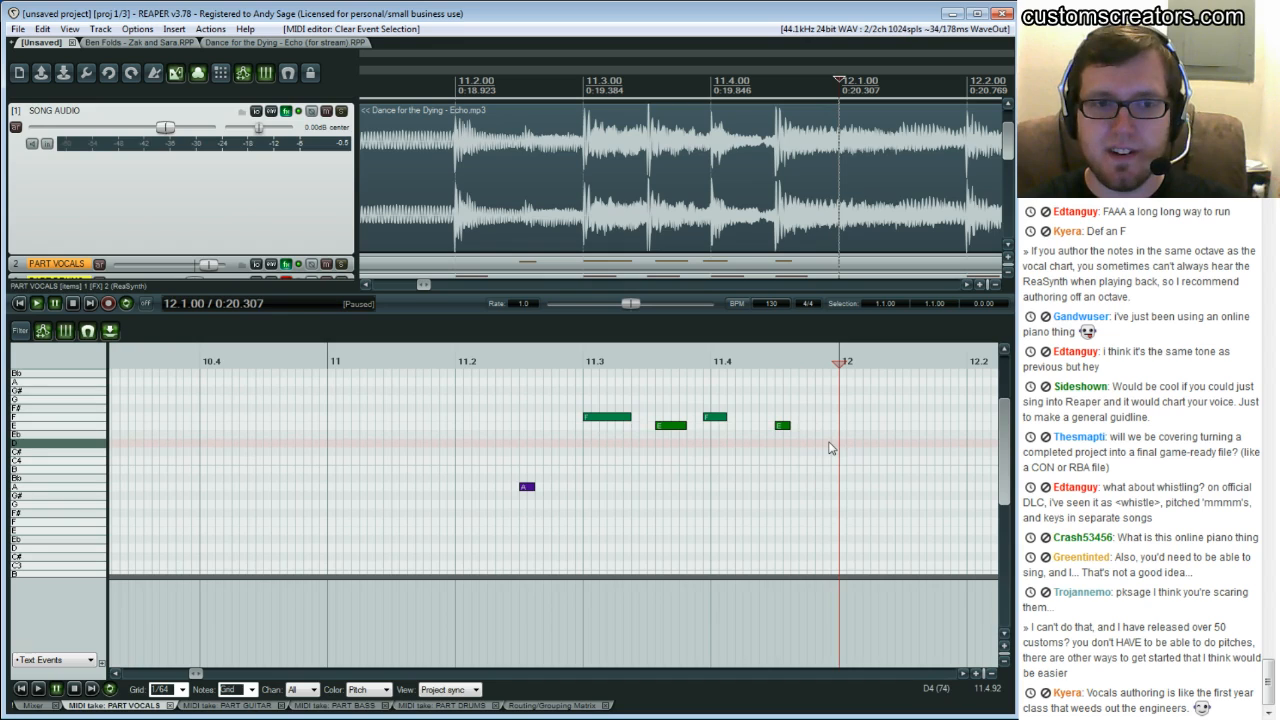
{"action": "left_click", "coordinate": [778, 399]}
{"action": "key", "text": "space"}
{"action": "key", "text": "space"}
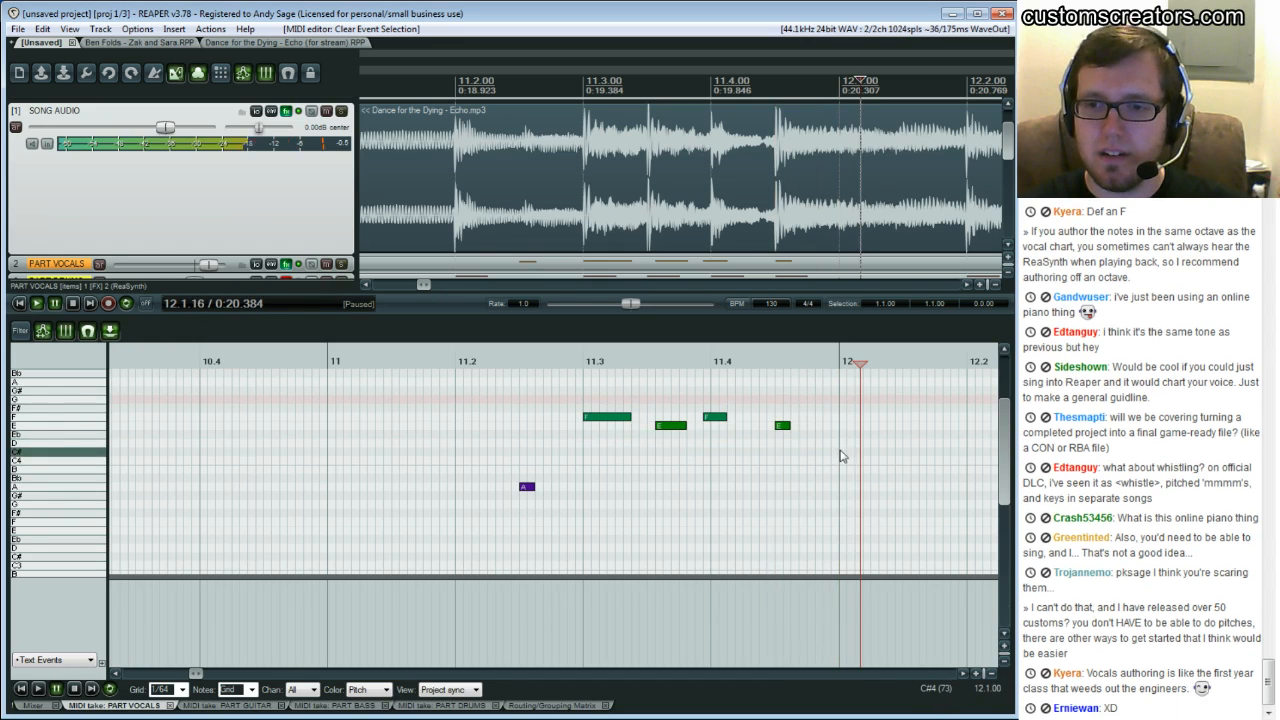
{"action": "left_click", "coordinate": [838, 449]}
{"action": "left_click", "coordinate": [834, 436]}
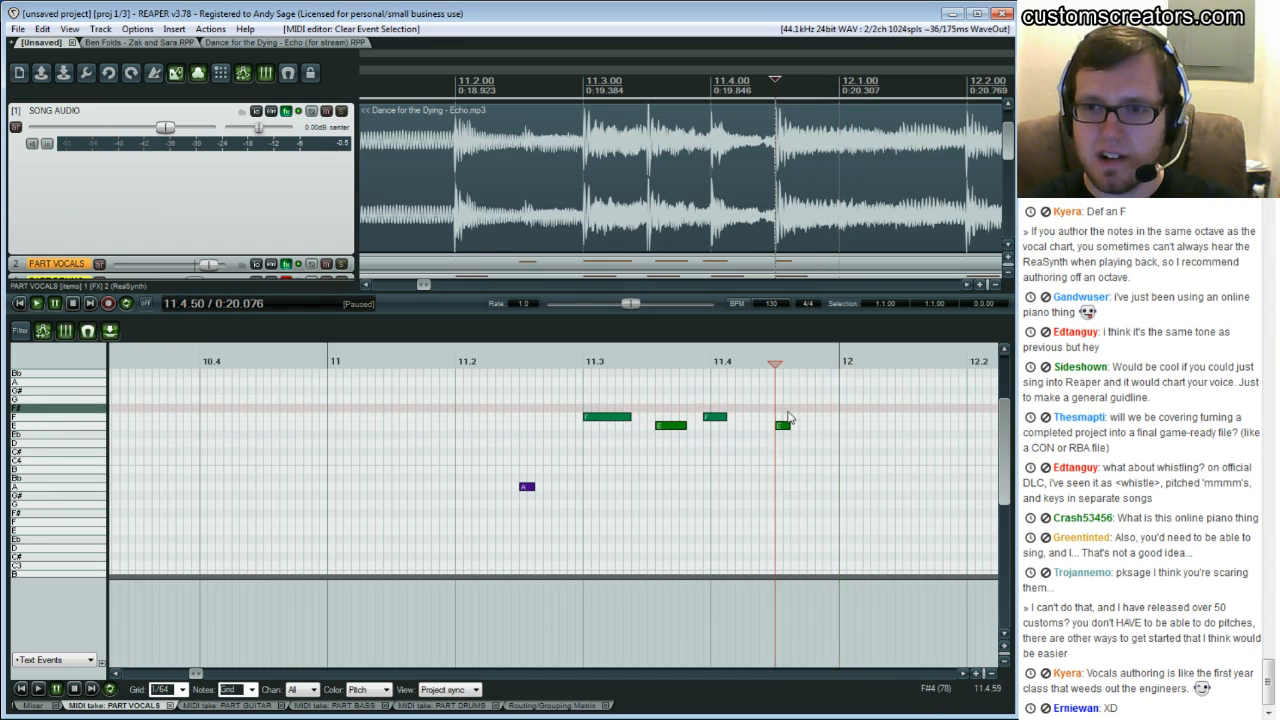
{"action": "left_click", "coordinate": [841, 439]}
{"action": "left_click", "coordinate": [841, 448]}
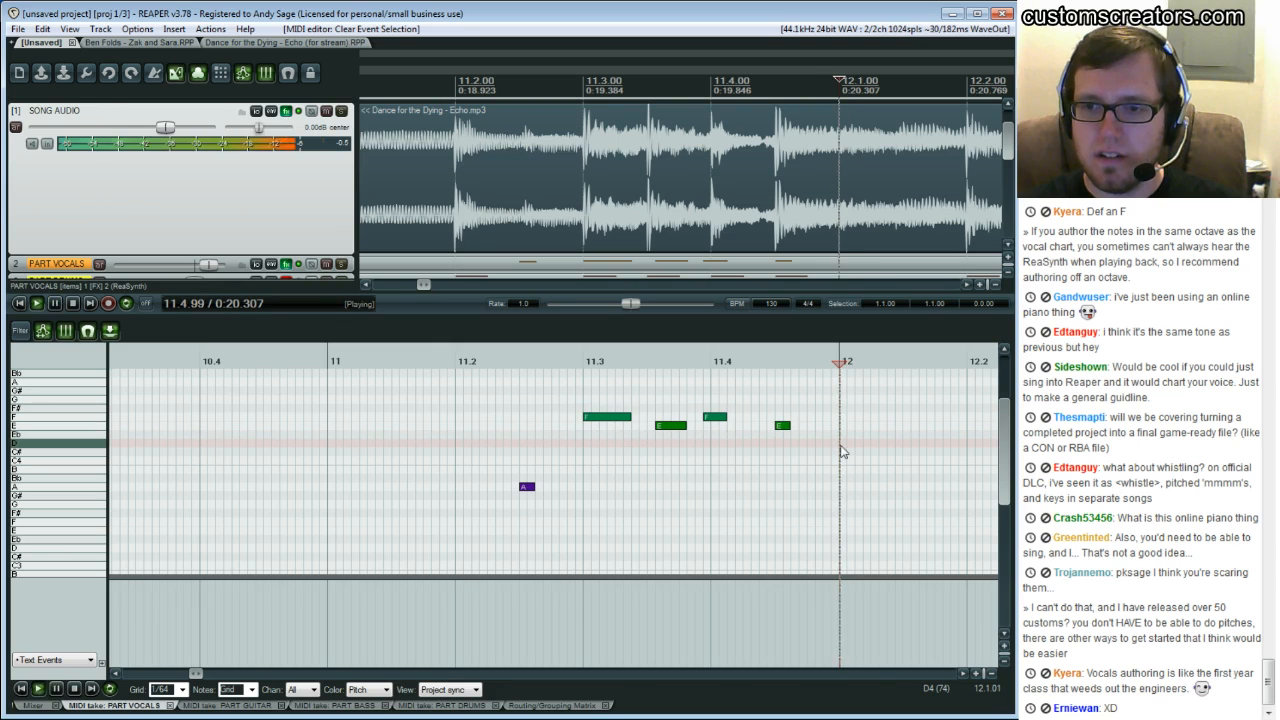
{"action": "double_click", "coordinate": [843, 444]}
{"action": "key", "text": "space"}
{"action": "key", "text": "space"}
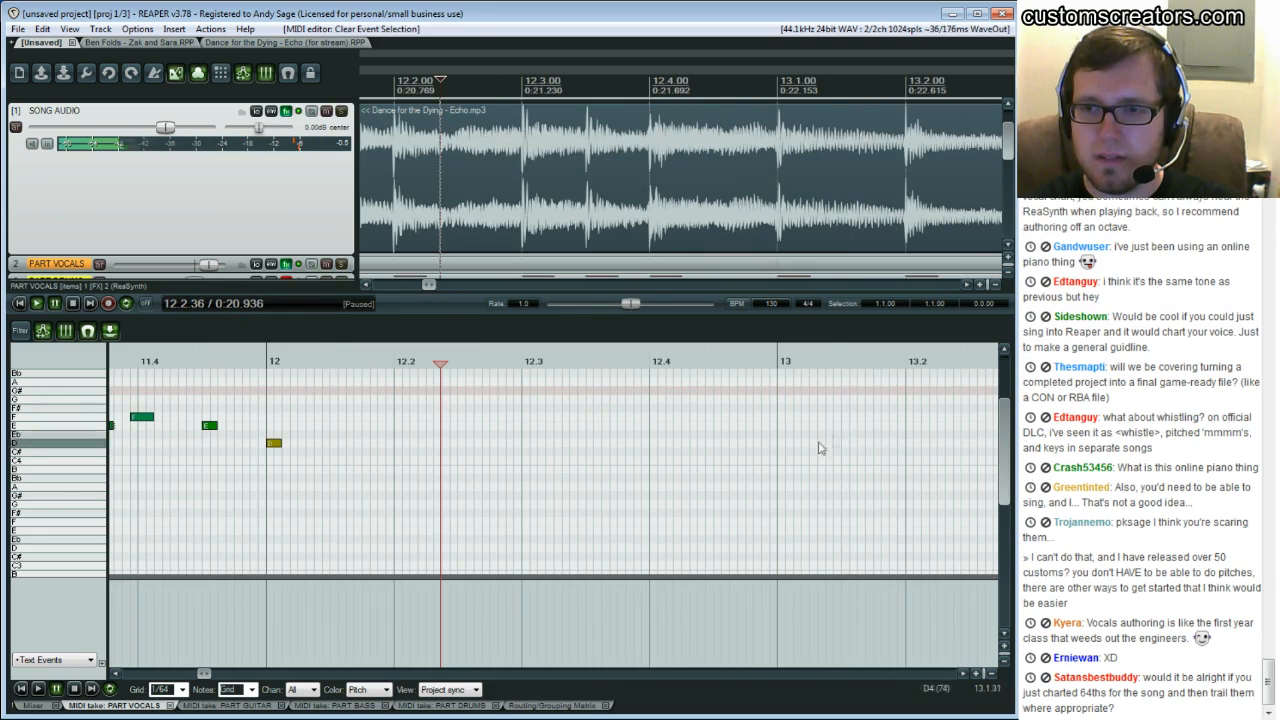
Lengthen the E note after beat 11.4 so it ends at bar 12
{"action": "scroll", "coordinate": [743, 491], "scroll_direction": "left", "scroll_amount": 3}
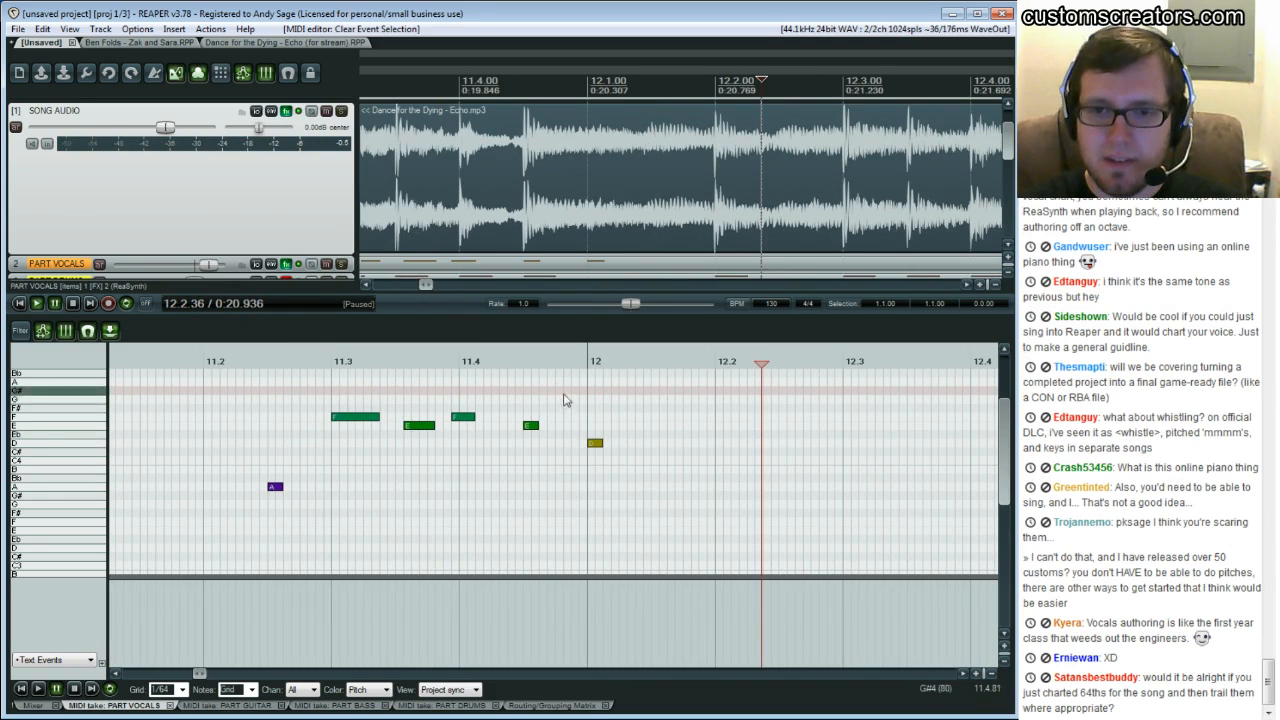
{"action": "left_click", "coordinate": [547, 363]}
{"action": "left_click", "coordinate": [562, 363]}
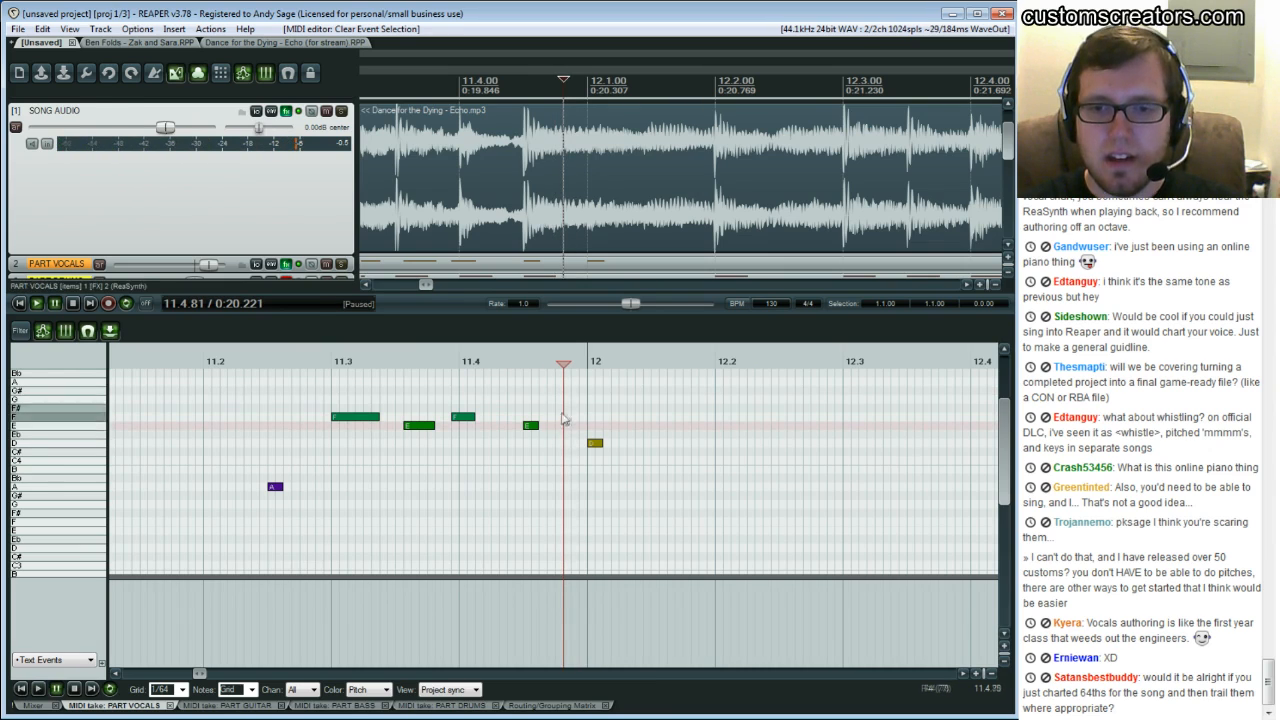
{"action": "left_click_drag", "start_coordinate": [562, 426], "coordinate": [564, 426]}
Replay the passage around bar 12 repeatedly from different positions to compare the notes with the vocal
{"action": "key", "text": "space"}
{"action": "key", "text": "space"}
{"action": "left_click", "coordinate": [590, 427]}
{"action": "key", "text": "space"}
{"action": "key", "text": "space"}
{"action": "left_click", "coordinate": [638, 423]}
{"action": "key", "text": "space"}
{"action": "key", "text": "space"}
{"action": "left_click", "coordinate": [671, 416]}
{"action": "key", "text": "space"}
{"action": "key", "text": "space"}
{"action": "left_click", "coordinate": [685, 411]}
{"action": "key", "text": "space"}
{"action": "key", "text": "space"}
{"action": "left_click", "coordinate": [691, 411]}
{"action": "key", "text": "space"}
{"action": "key", "text": "space"}
{"action": "left_click", "coordinate": [700, 410]}
{"action": "key", "text": "space"}
{"action": "key", "text": "space"}
{"action": "left_click", "coordinate": [704, 409]}
Extend the D note at bar 12 so it ends just before beat 12.2
{"action": "key", "text": "space"}
{"action": "key", "text": "space"}
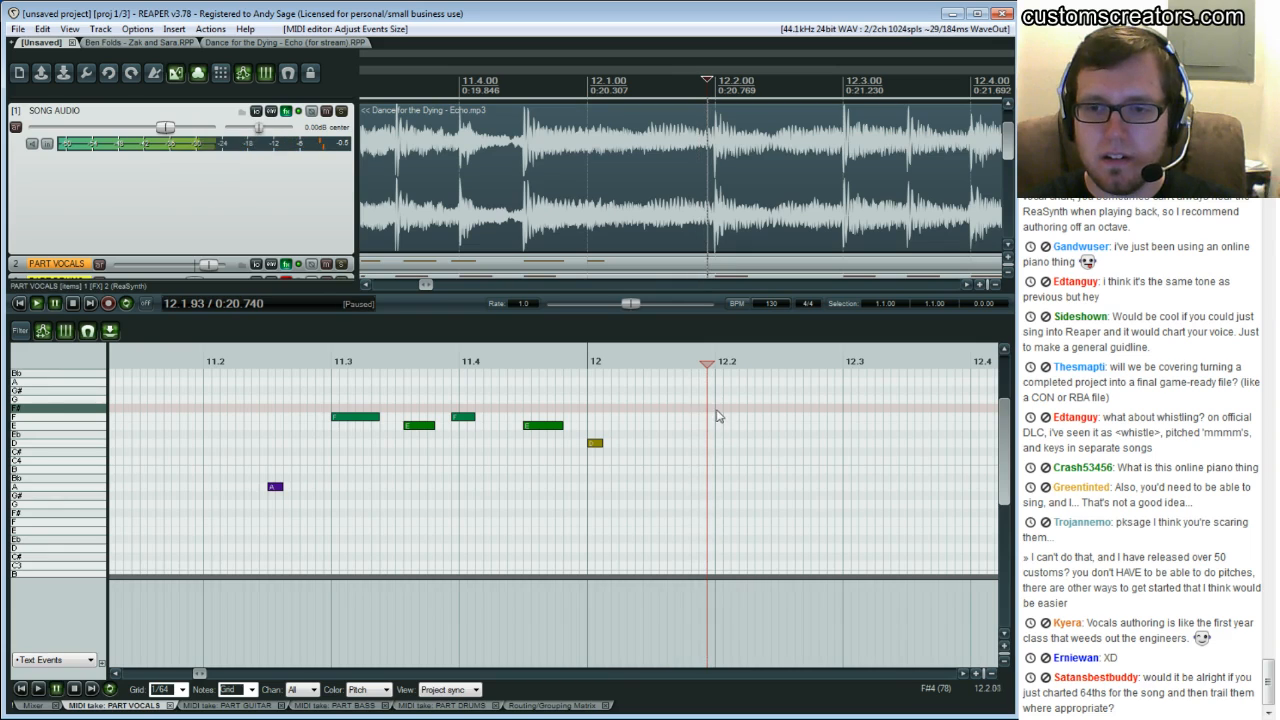
{"action": "key", "text": "space"}
{"action": "key", "text": "space"}
{"action": "left_click", "coordinate": [721, 415]}
{"action": "key", "text": "space"}
{"action": "key", "text": "space"}
{"action": "left_click", "coordinate": [716, 424]}
{"action": "left_click_drag", "start_coordinate": [604, 442], "coordinate": [715, 442]}
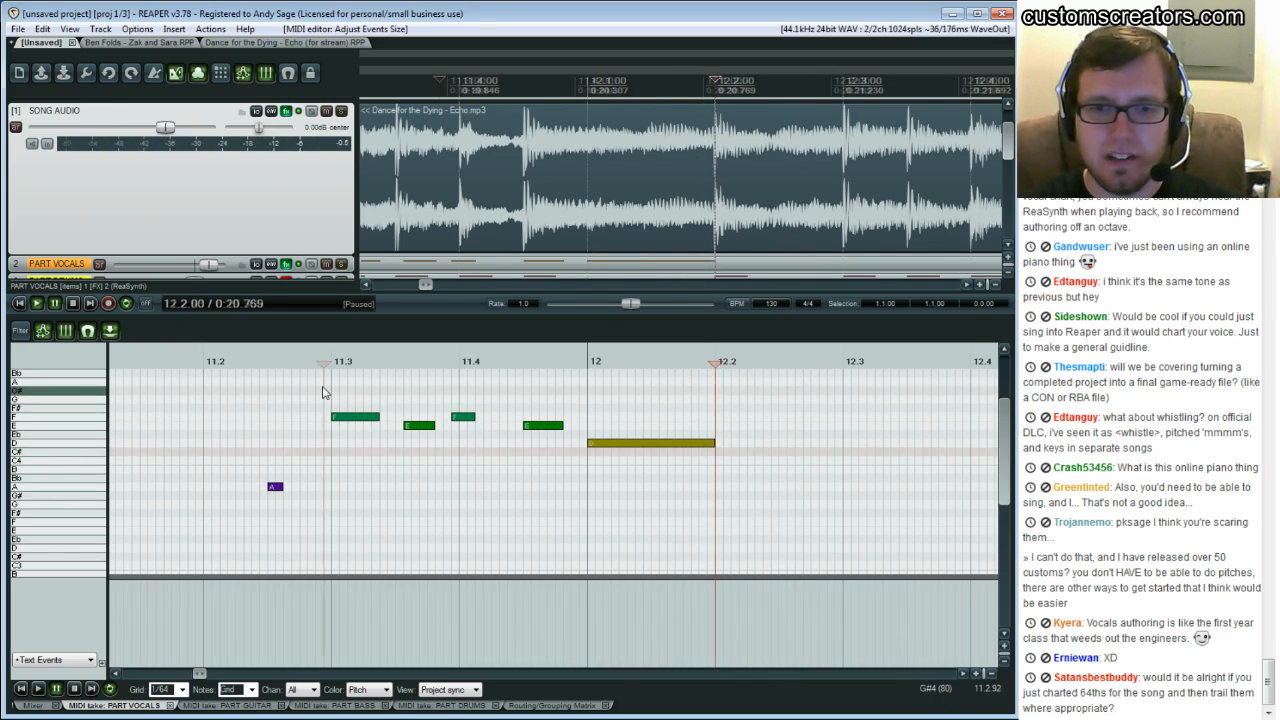
{"action": "left_click", "coordinate": [322, 392]}
{"action": "key", "text": "space"}
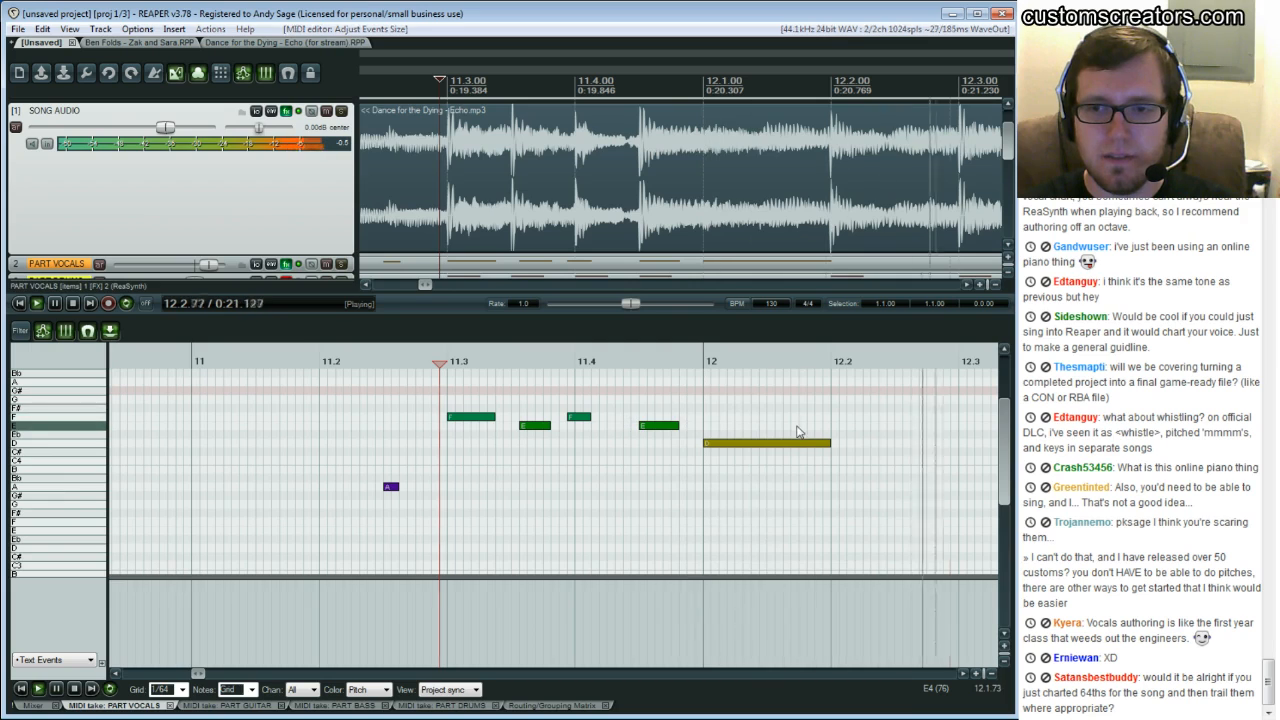
{"action": "key", "text": "space"}
{"action": "left_click_drag", "start_coordinate": [833, 441], "coordinate": [824, 441]}
Play back the phrase from beat 11.4 to check the charted notes
{"action": "left_click", "coordinate": [626, 406]}
{"action": "key", "text": "space"}
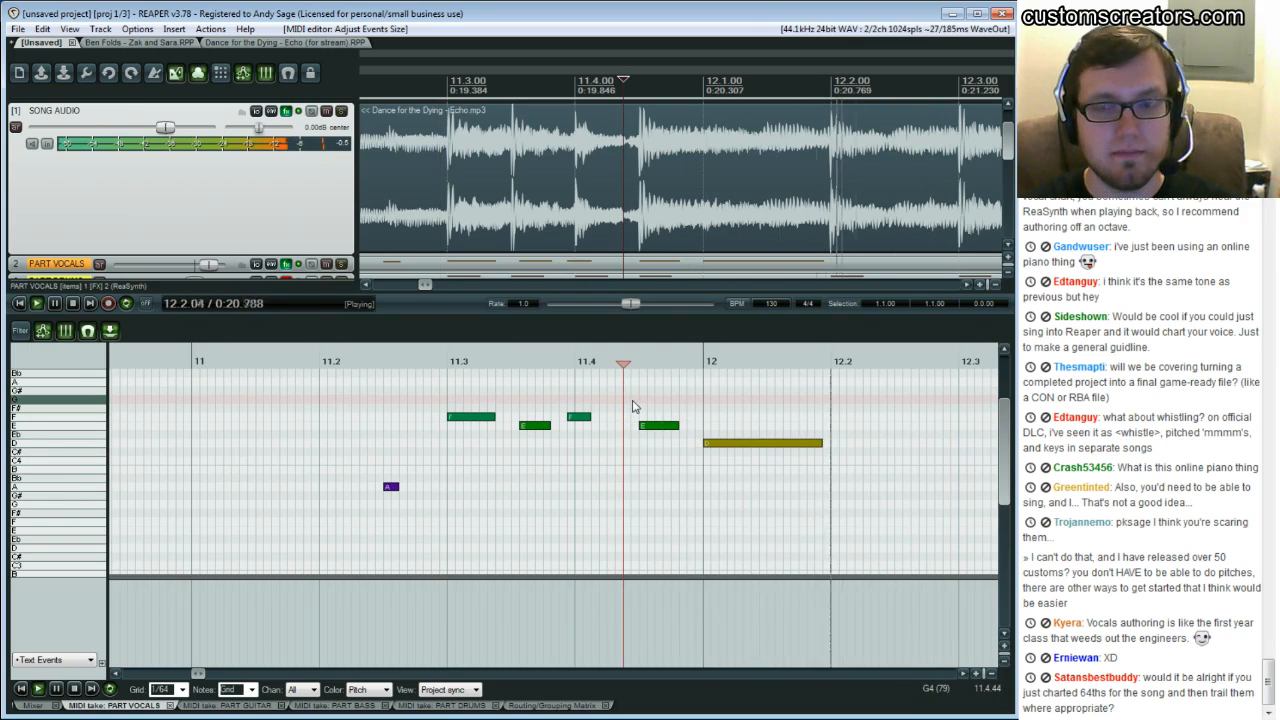
{"action": "key", "text": "space"}
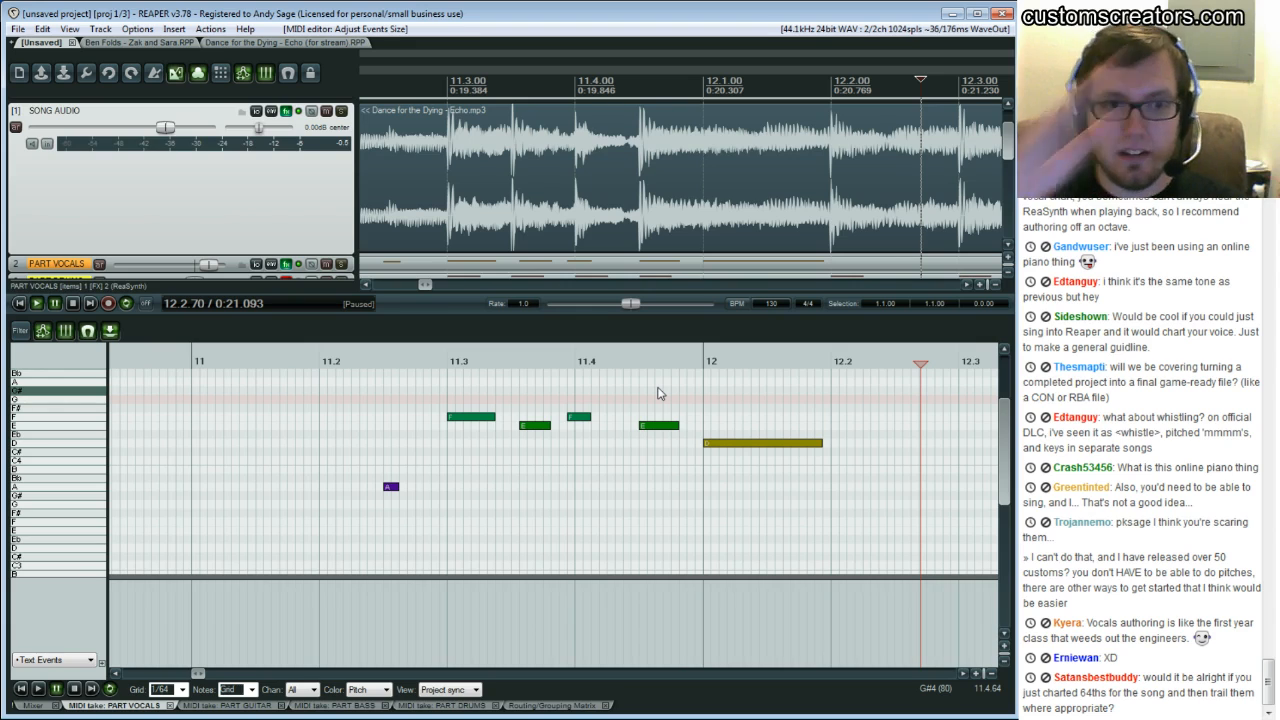
{"action": "left_click", "coordinate": [623, 400]}
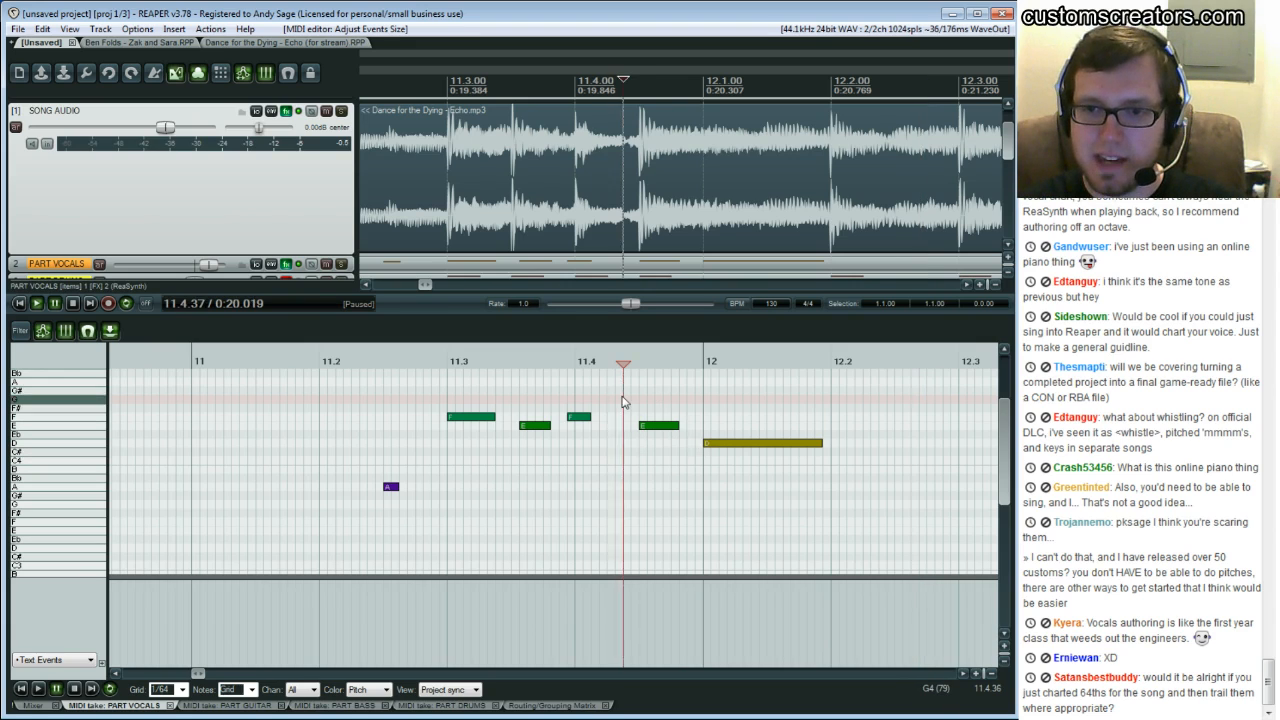
{"action": "key", "text": "space"}
{"action": "key", "text": "space"}
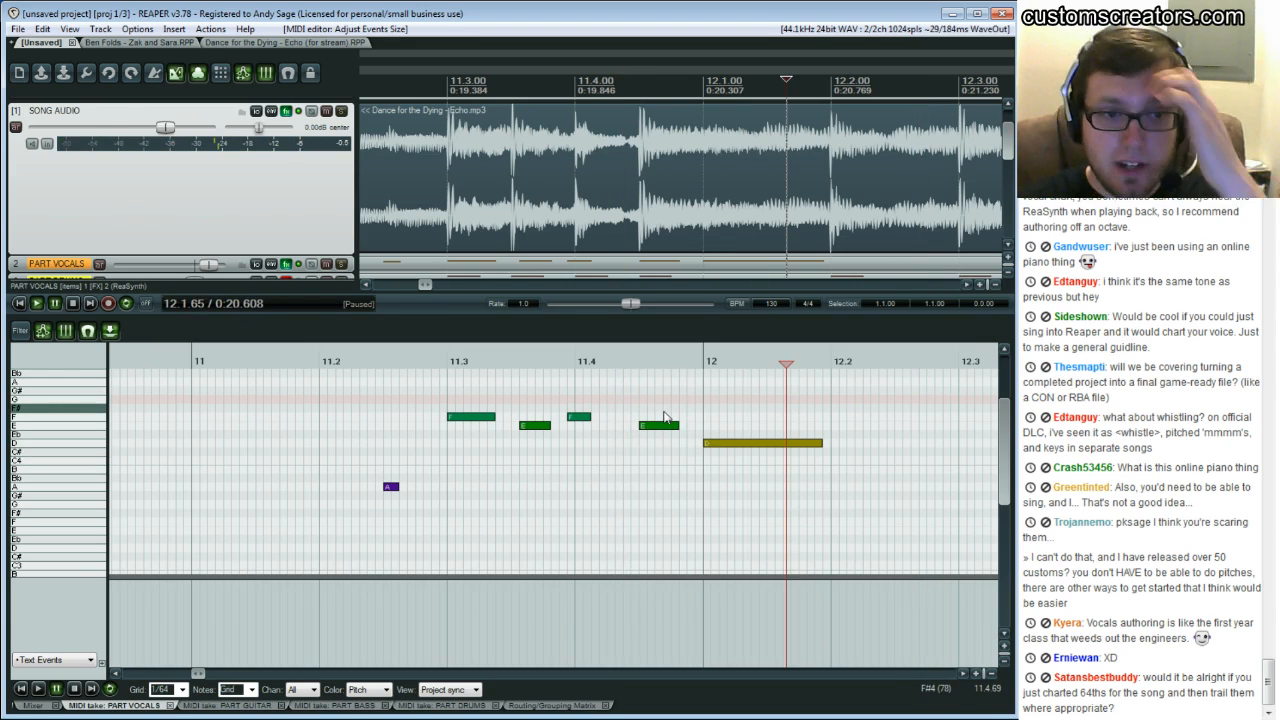
Select the D note and insert a text event at position 12.1.00 through the Add Text Event dialog
{"action": "left_click", "coordinate": [718, 445]}
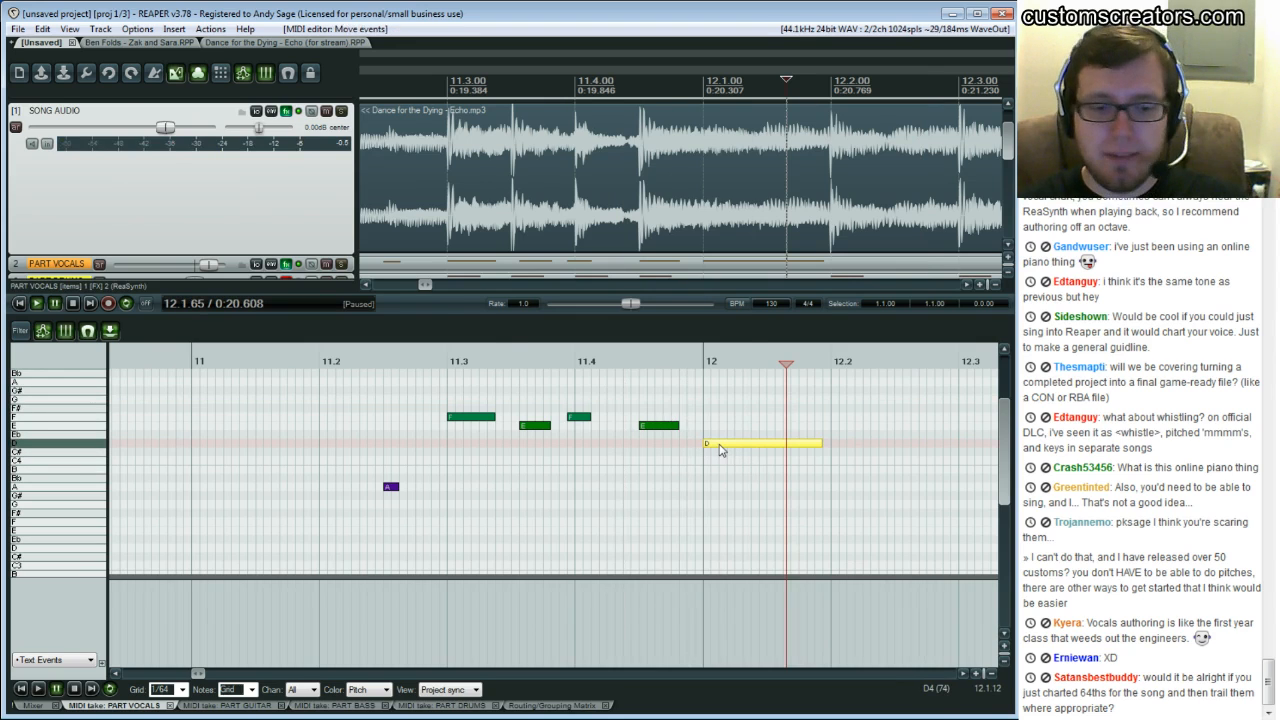
{"action": "key", "text": "shift+F2"}
{"action": "key", "text": "Tab"}
{"action": "key", "text": "Down"}
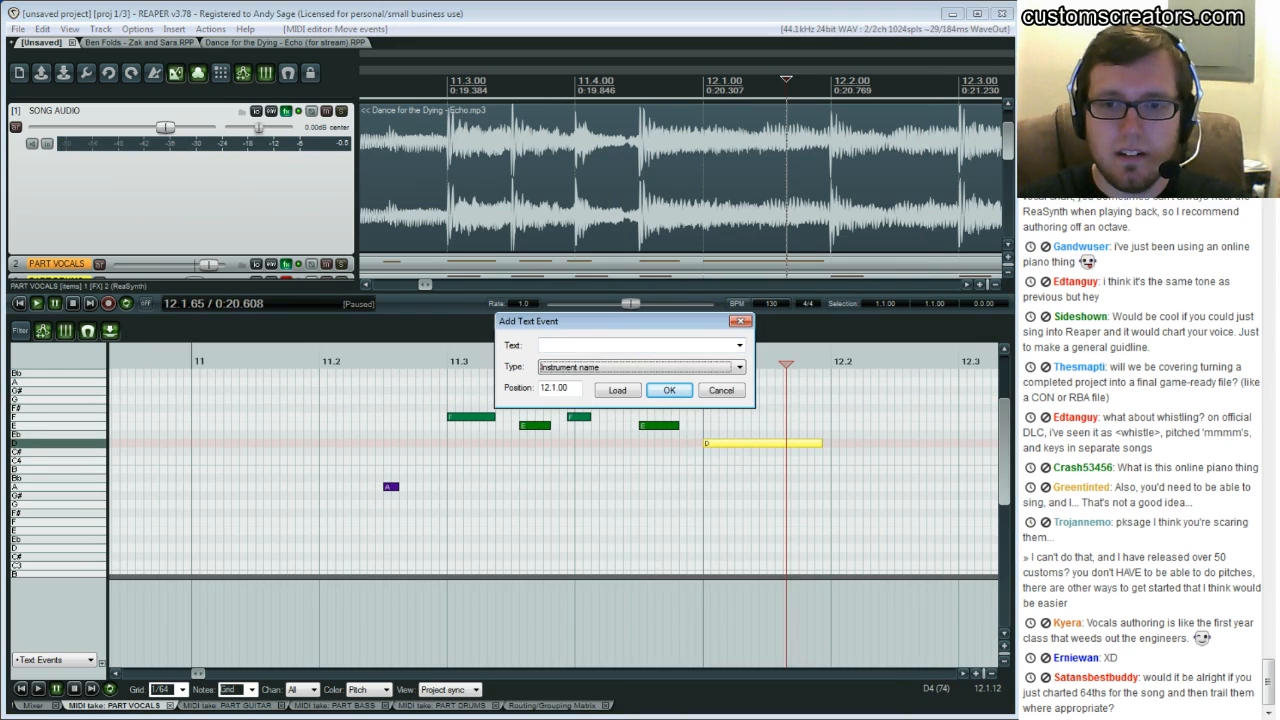
{"action": "key", "text": "shift+Tab"}
{"action": "key", "text": "Return"}
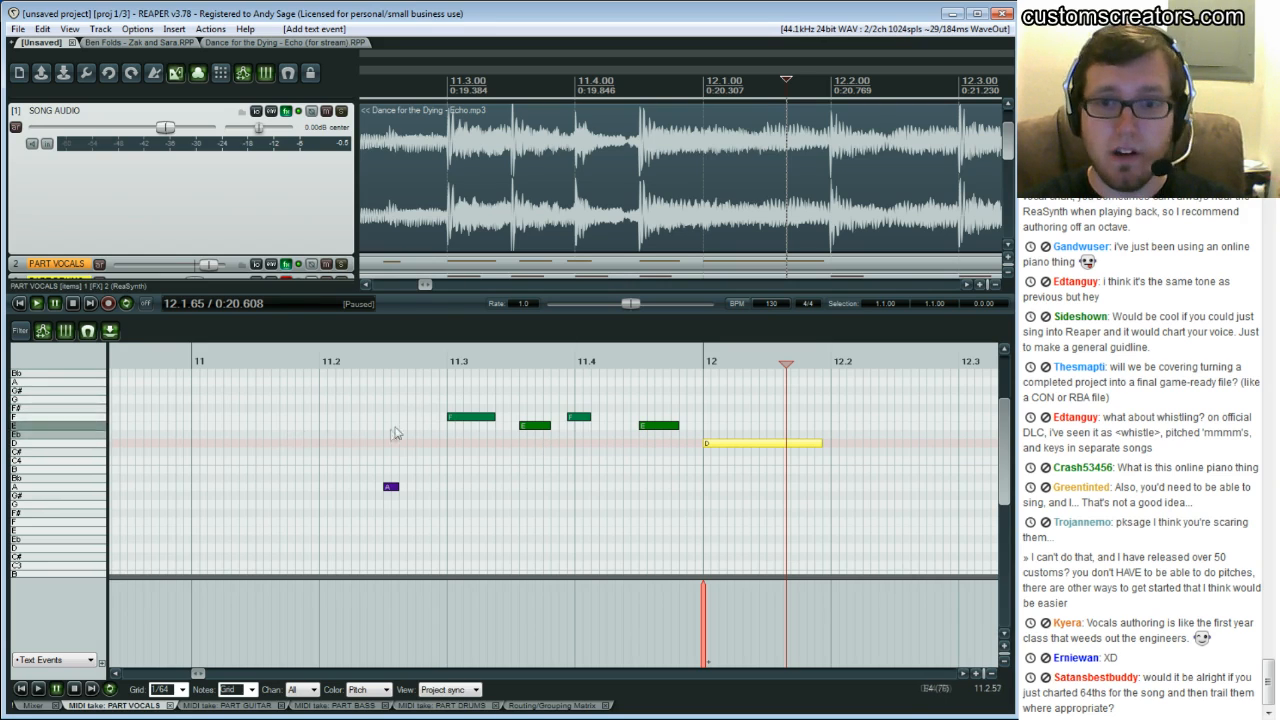
Select the A3 note and undo the selection
{"action": "left_click", "coordinate": [390, 489]}
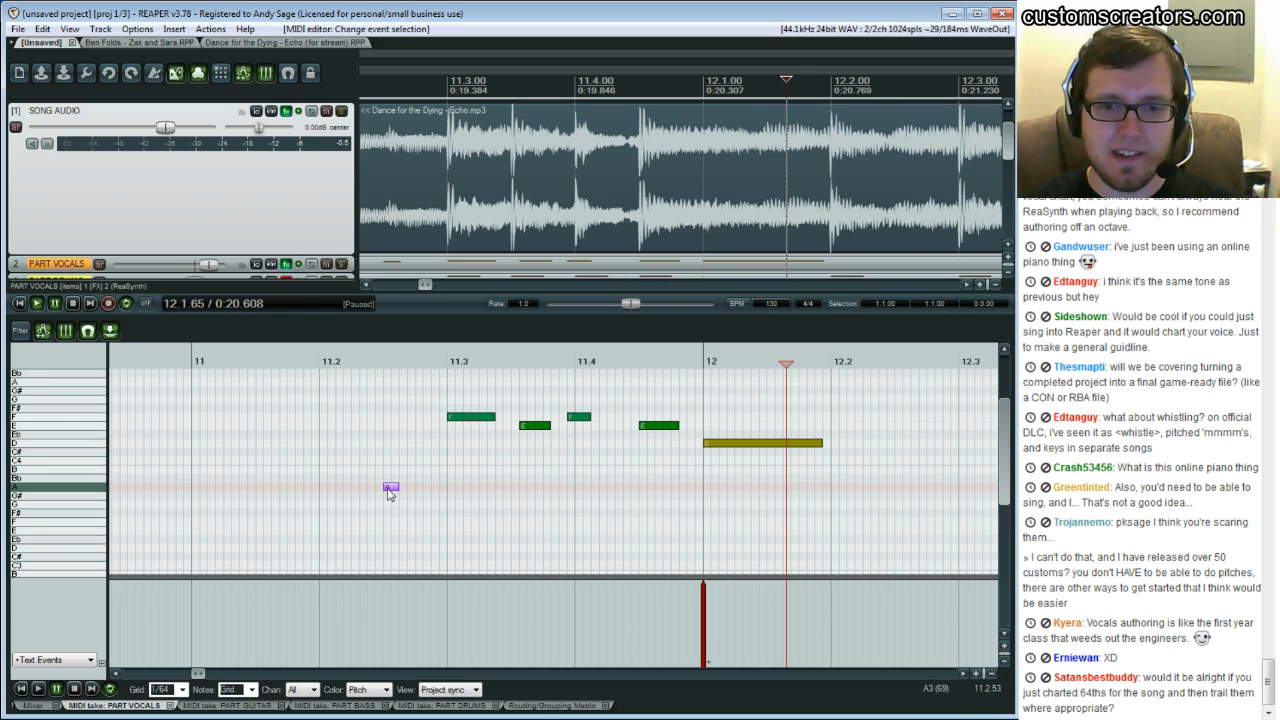
{"action": "key", "text": "ctrl+z"}
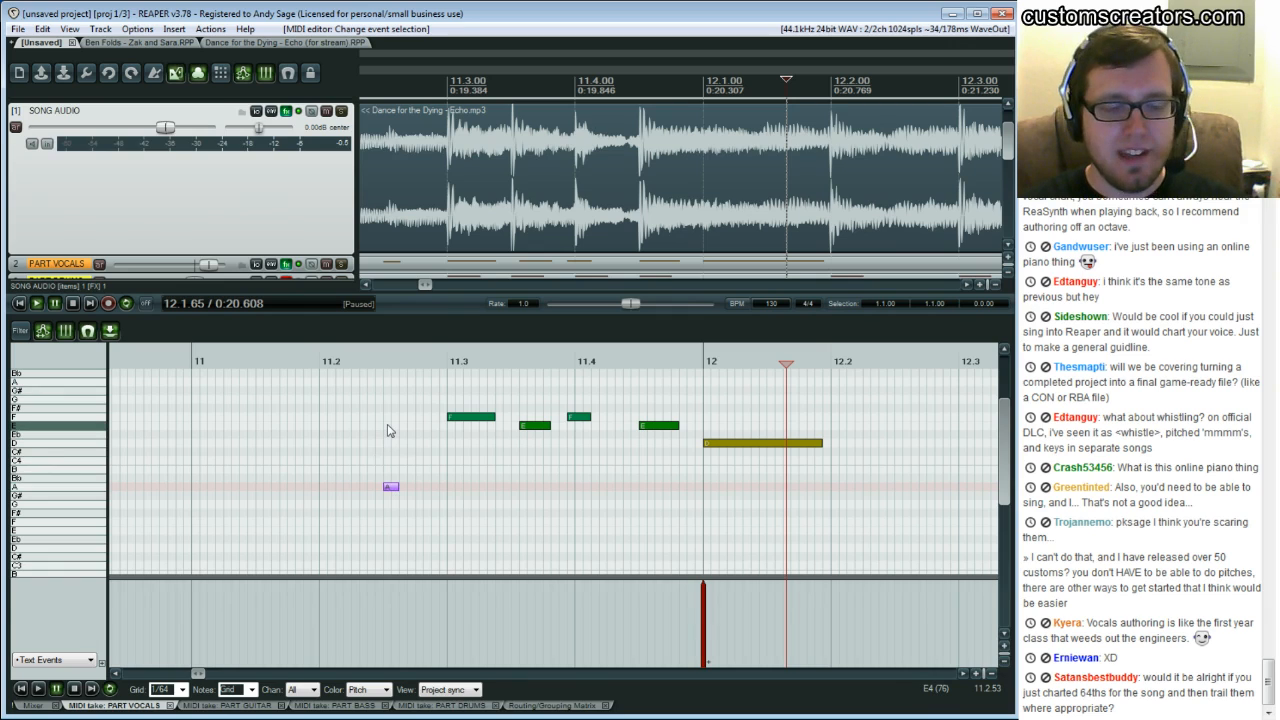
Insert an empty text event in the text events lane at the A3 note's position
{"action": "double_click", "coordinate": [390, 620]}
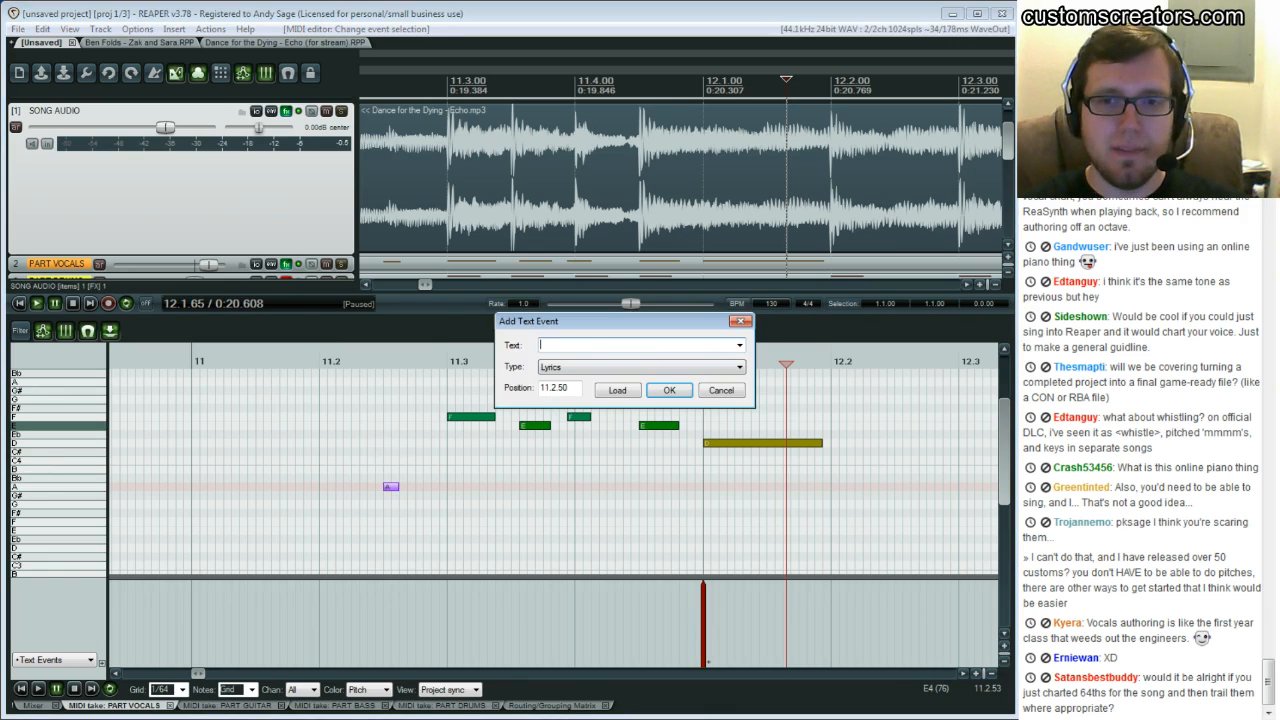
{"action": "key", "text": "Escape"}
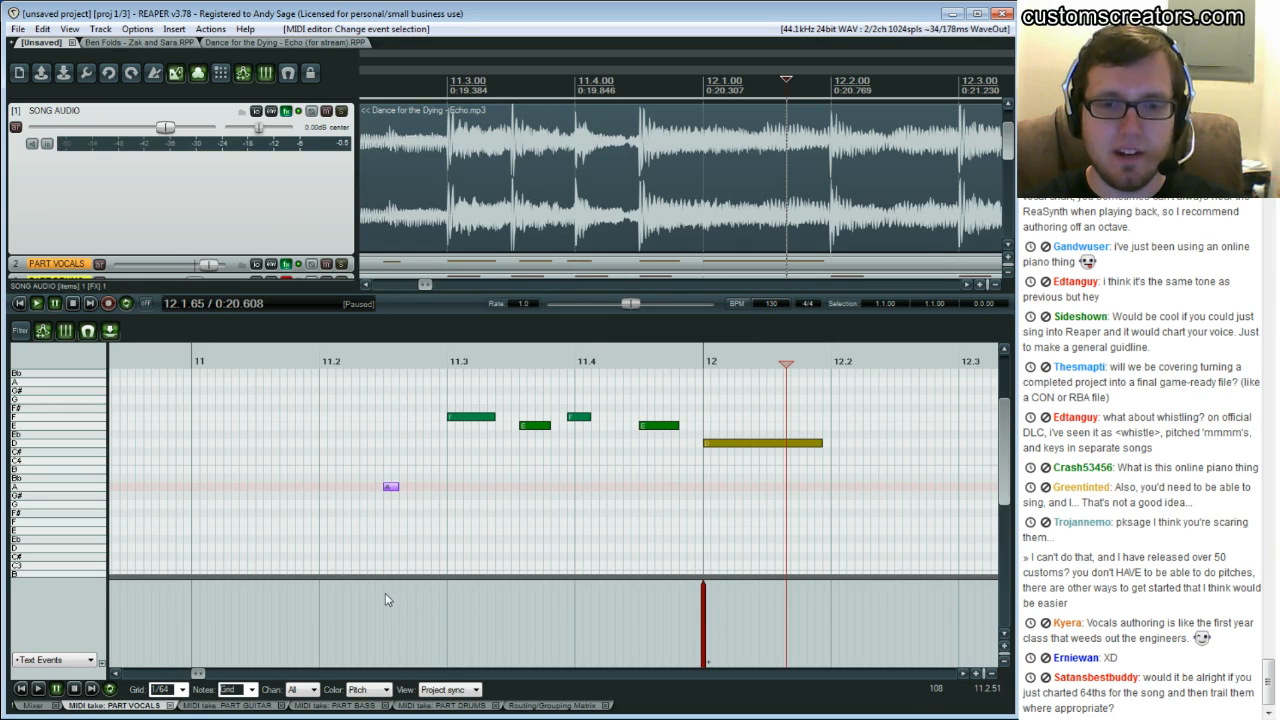
{"action": "double_click", "coordinate": [387, 596]}
{"action": "key", "text": "Return"}
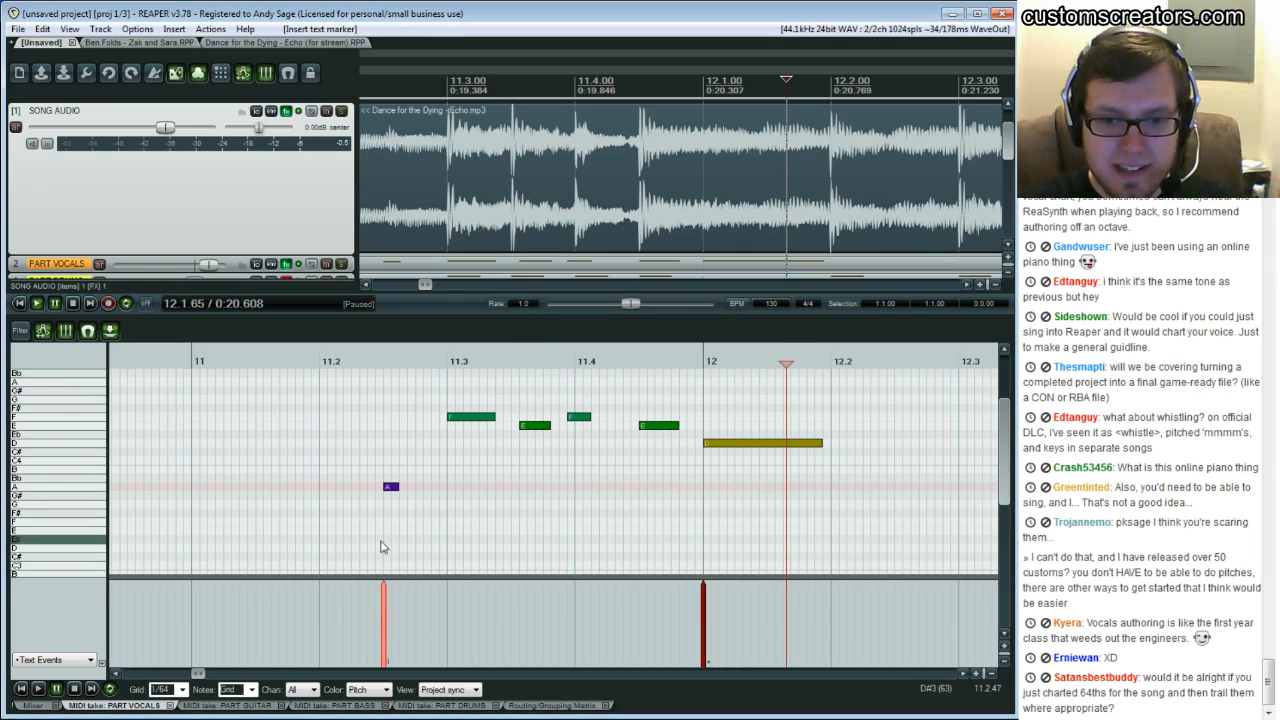
Move the A3 note up to C4 and undo the move
{"action": "left_click", "coordinate": [399, 480]}
{"action": "left_click", "coordinate": [390, 489]}
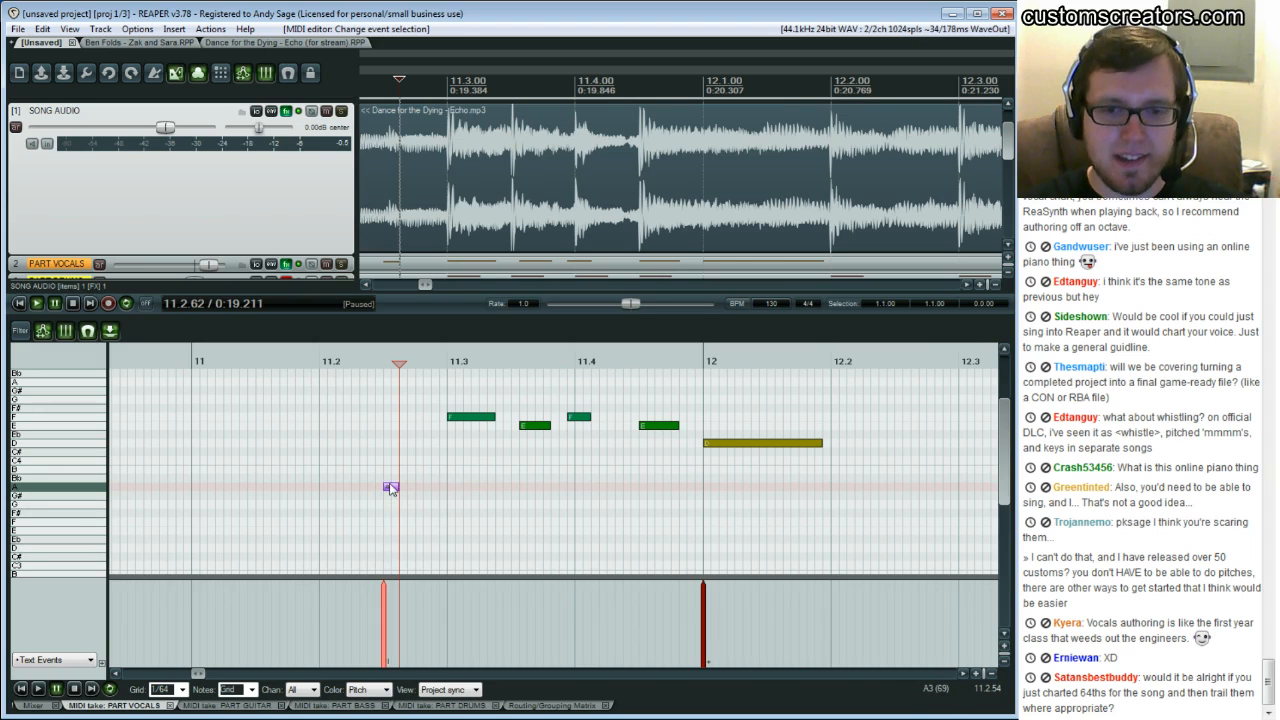
{"action": "left_click_drag", "start_coordinate": [390, 489], "coordinate": [358, 461]}
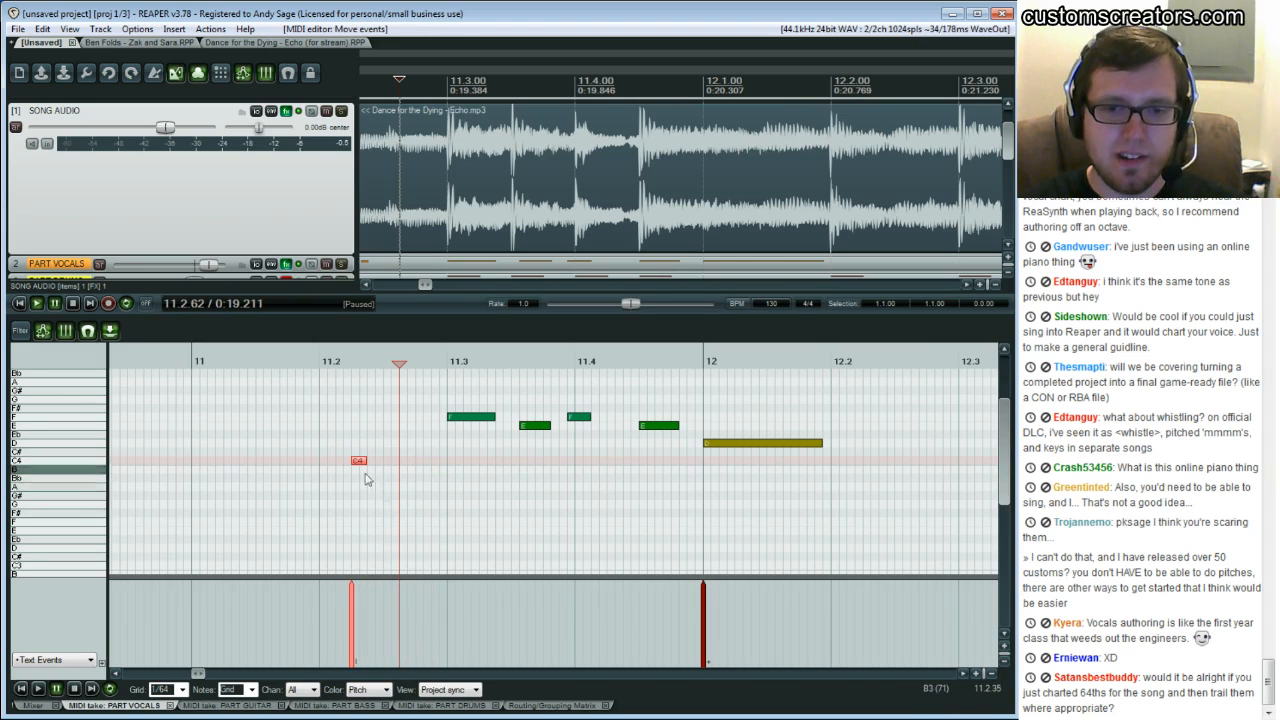
{"action": "key", "text": "ctrl+z"}
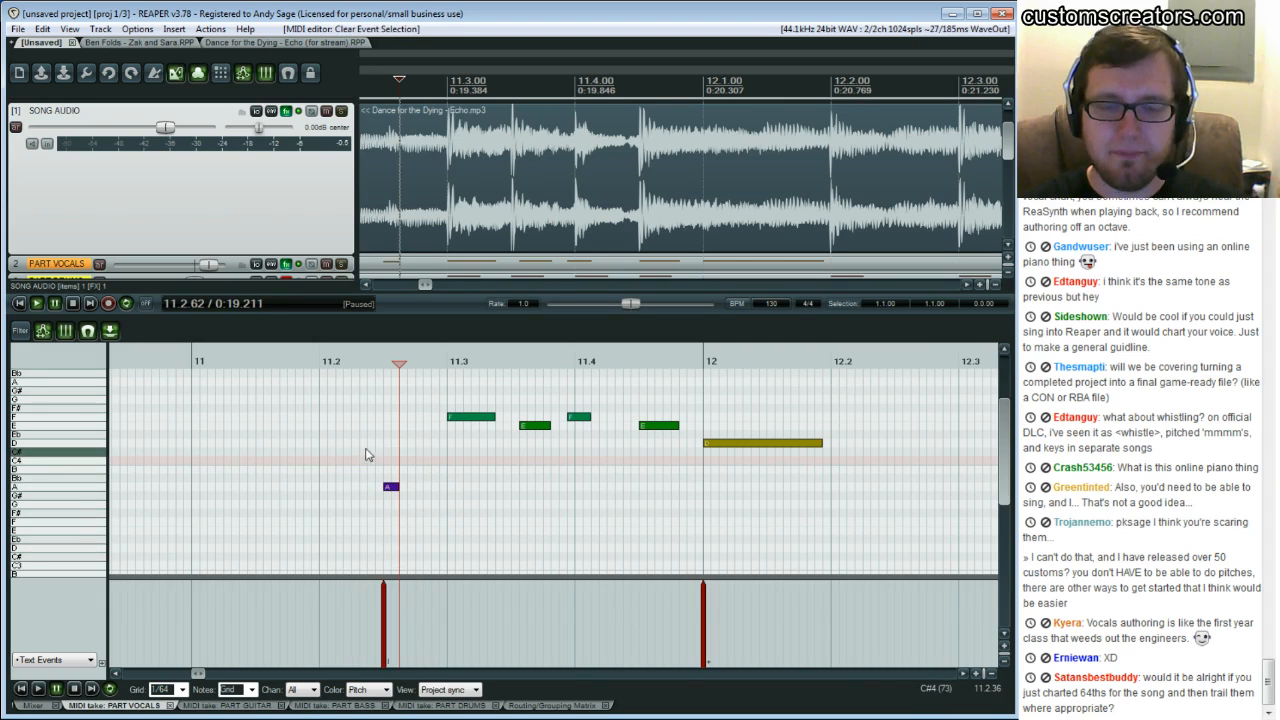
{"action": "key", "text": "ctrl+z"}
Add the lyric events "fol-" and "low" on the first two green notes of beat 11.3
{"action": "left_click", "coordinate": [391, 486]}
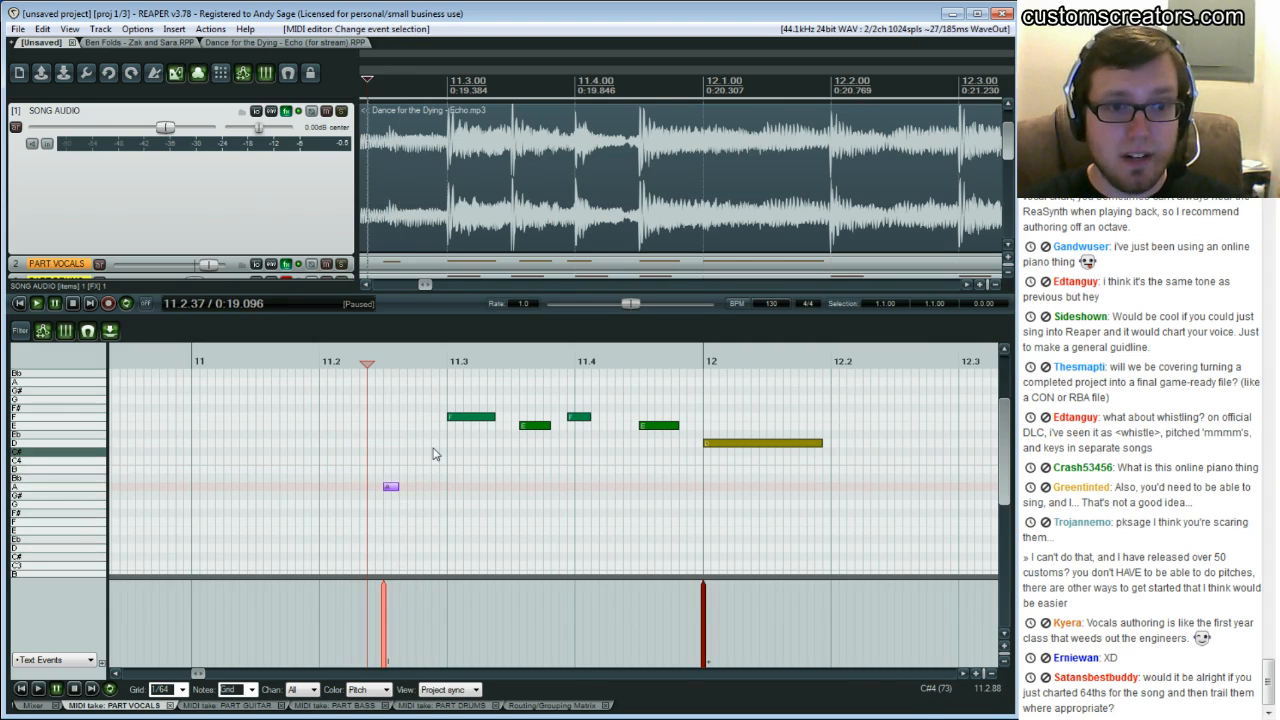
{"action": "key", "text": "ctrl+Right"}
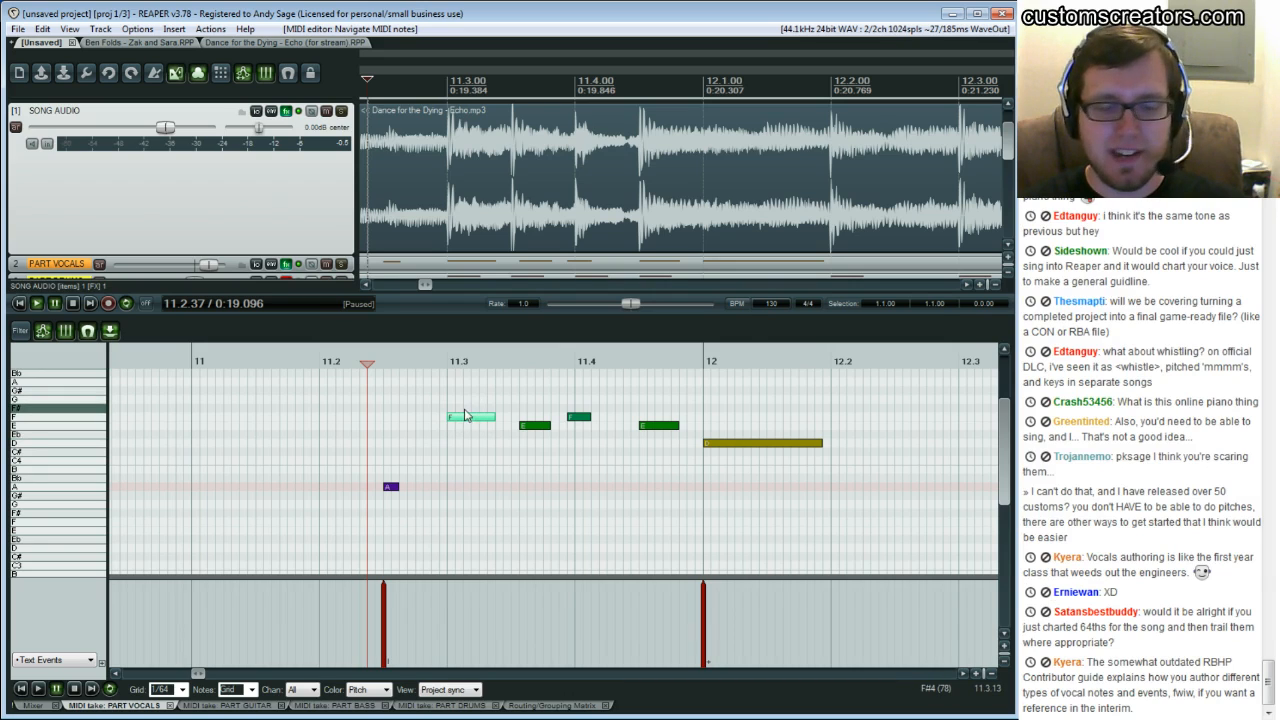
{"action": "key", "text": "F2"}
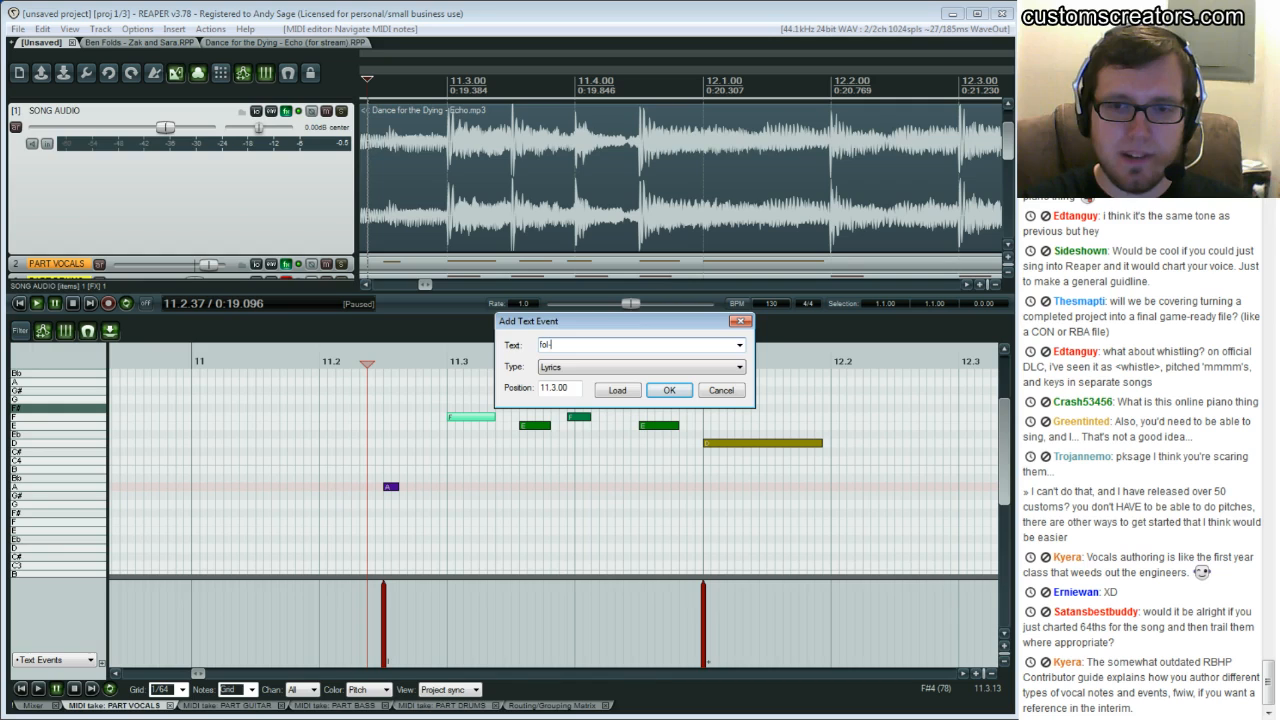
{"action": "key", "text": "Return"}
{"action": "key", "text": "Right"}
{"action": "key", "text": "F2"}
{"action": "type", "text": "low"}
{"action": "key", "text": "Return"}
Add the lyric events "him" and "down" on the next two notes of the phrase
{"action": "key", "text": "F2"}
{"action": "key", "text": "Escape"}
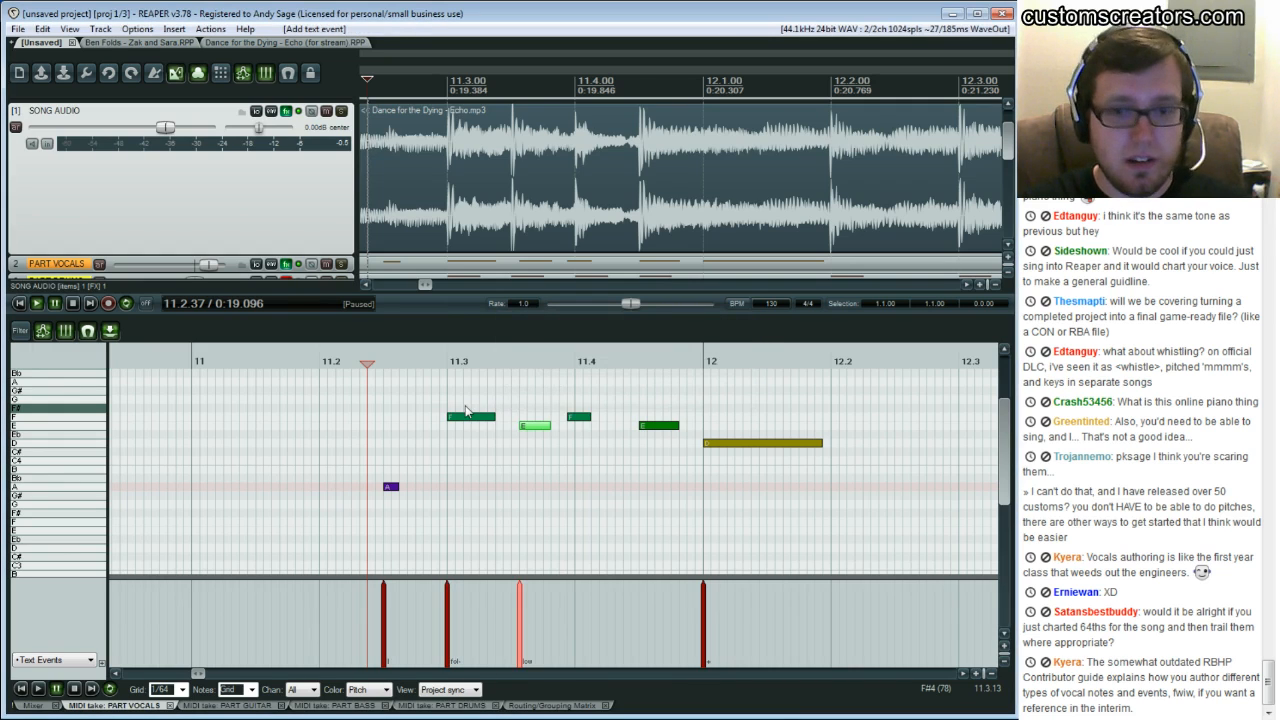
{"action": "key", "text": "Right"}
{"action": "key", "text": "F2"}
{"action": "type", "text": "him"}
{"action": "key", "text": "Return"}
{"action": "key", "text": "Right"}
{"action": "key", "text": "F2"}
{"action": "type", "text": "down"}
{"action": "key", "text": "Return"}
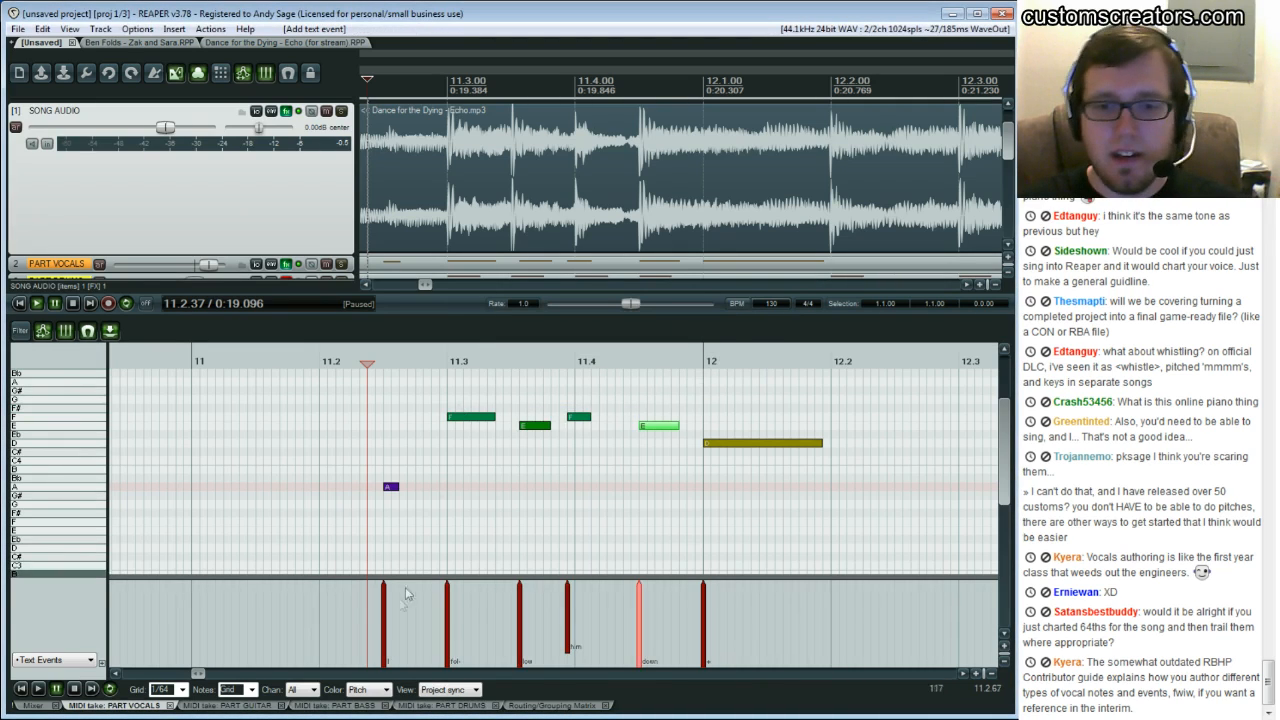
Play back the phrase from beat 11.2 to check the lyrics against the notes
{"action": "left_click", "coordinate": [377, 425]}
{"action": "key", "text": "space"}
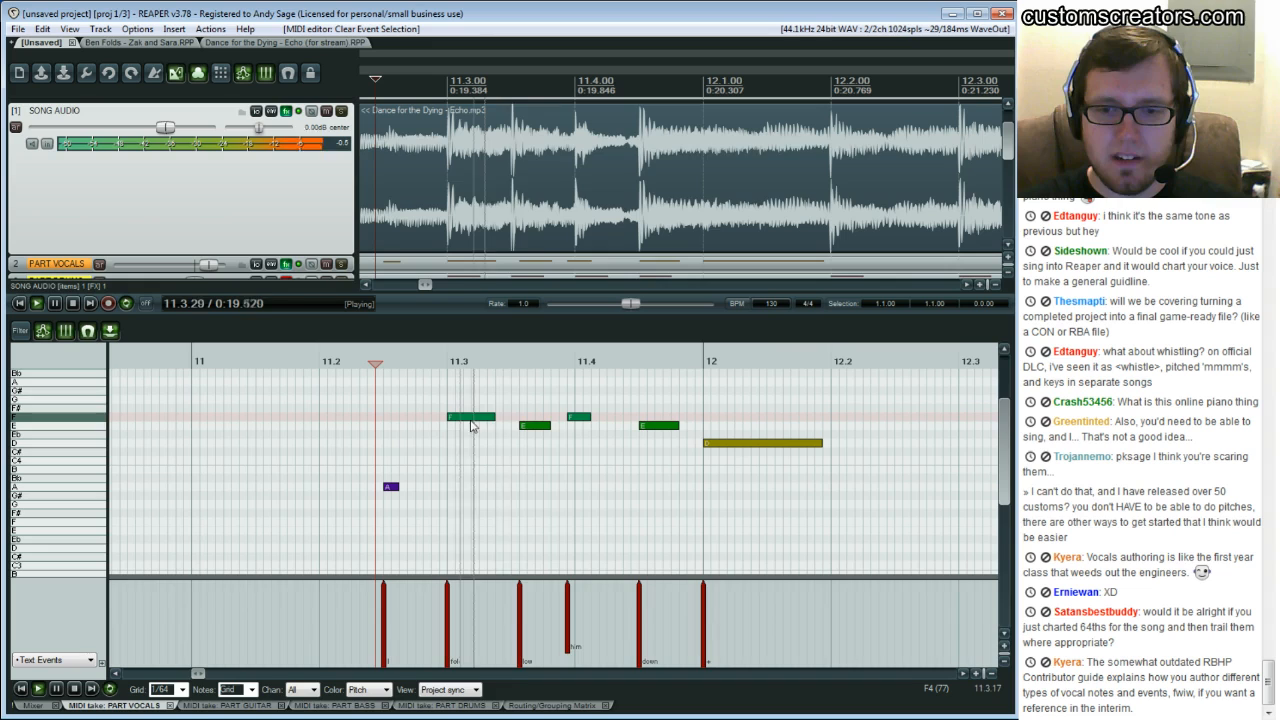
{"action": "key", "text": "space"}
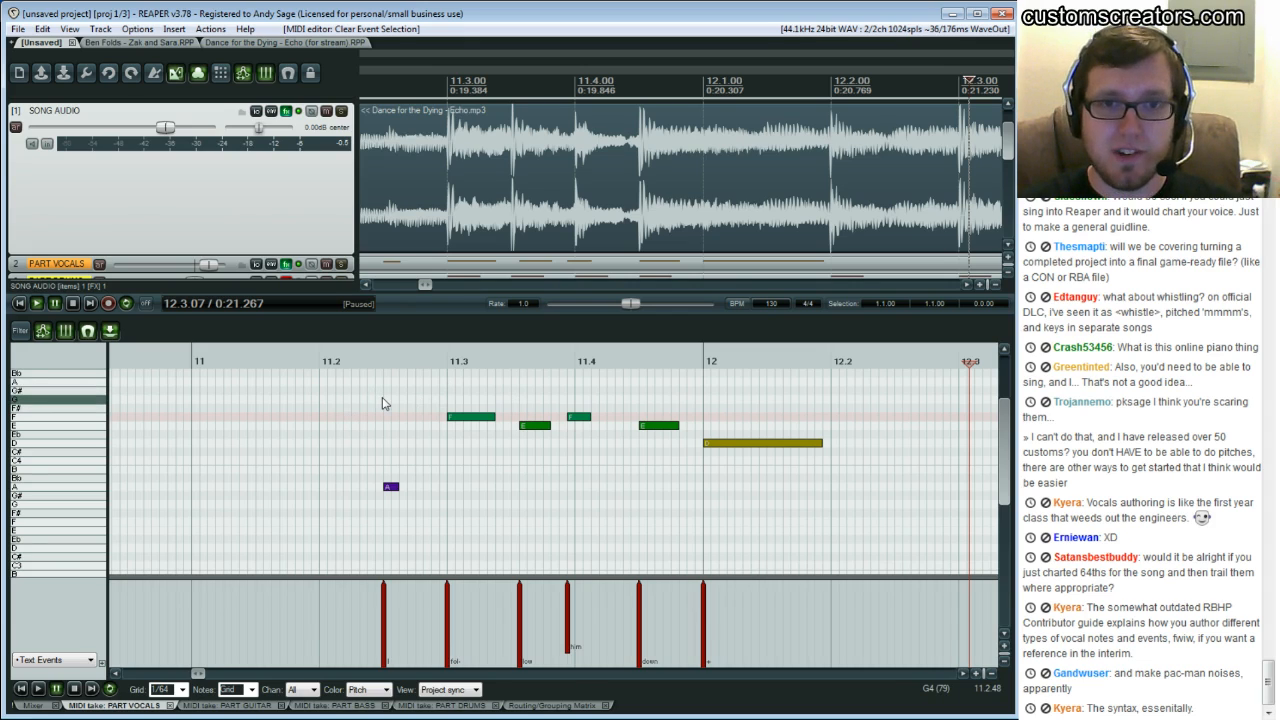
In a new project tab, import Zak and Sara.mid from the Ben Folds - Zak and Sara folder as separate tracks
{"action": "key", "text": "ctrl+t"}
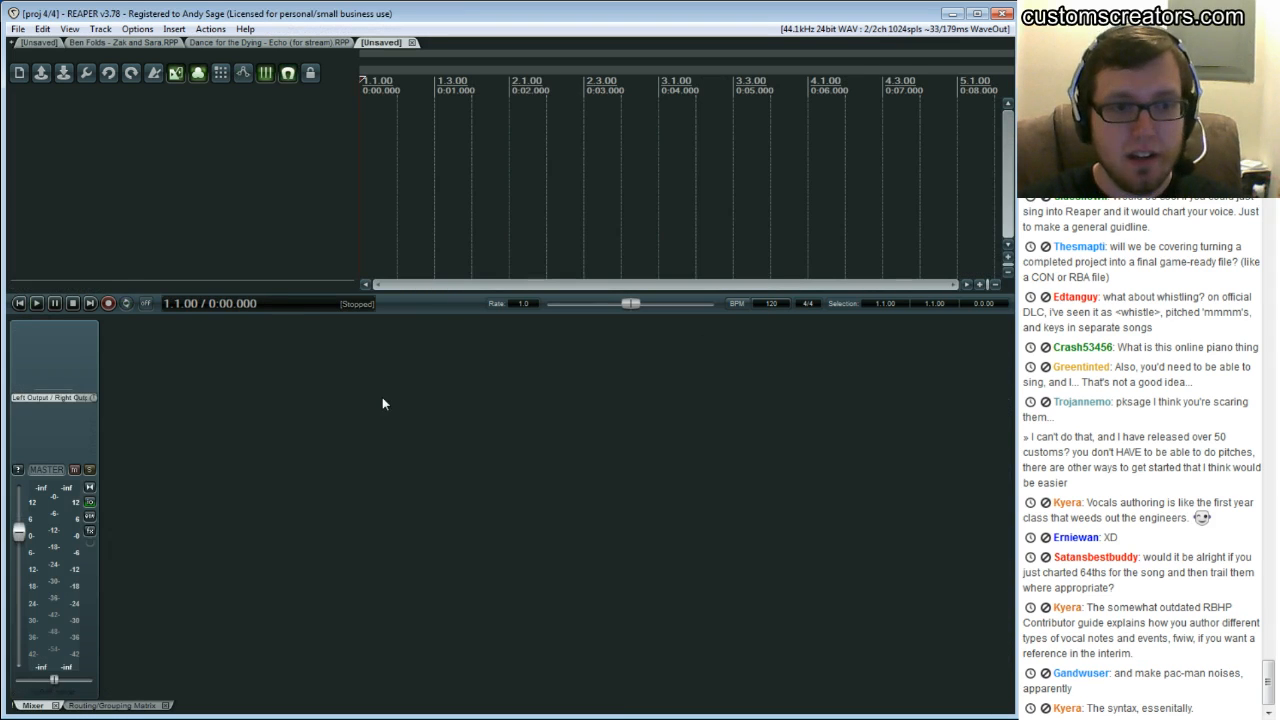
{"action": "left_click", "coordinate": [175, 29]}
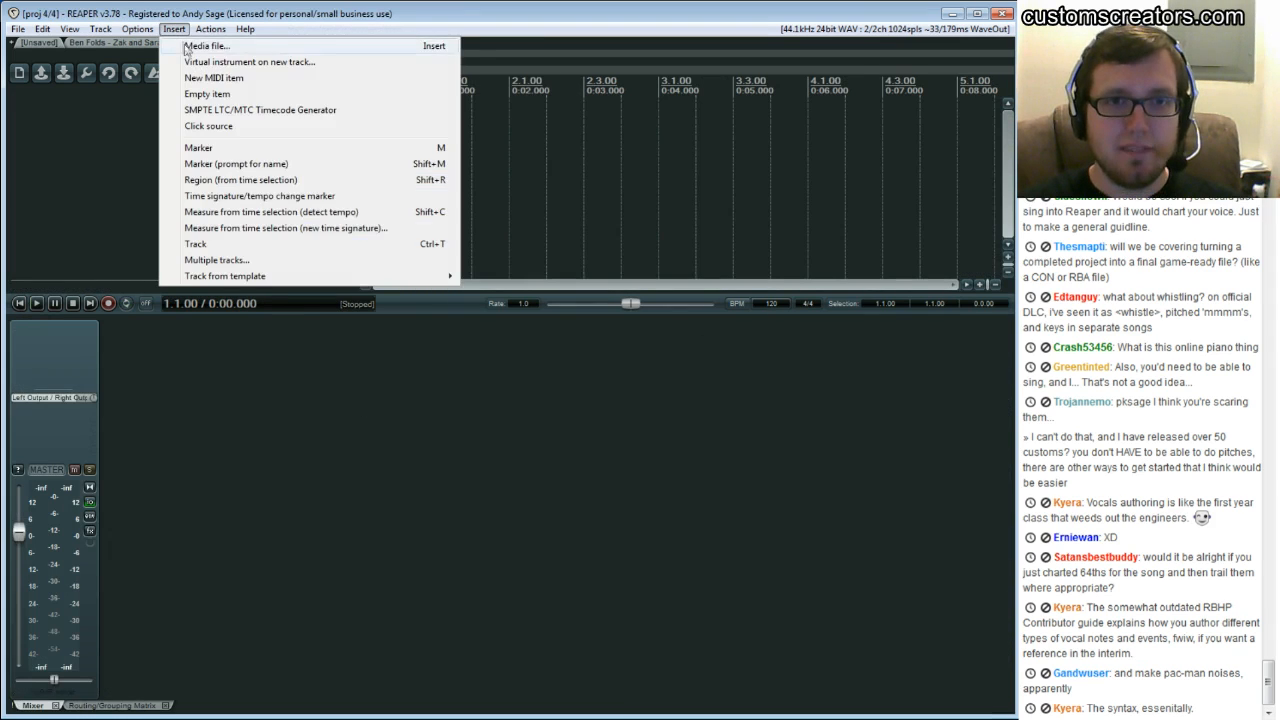
{"action": "left_click", "coordinate": [188, 46]}
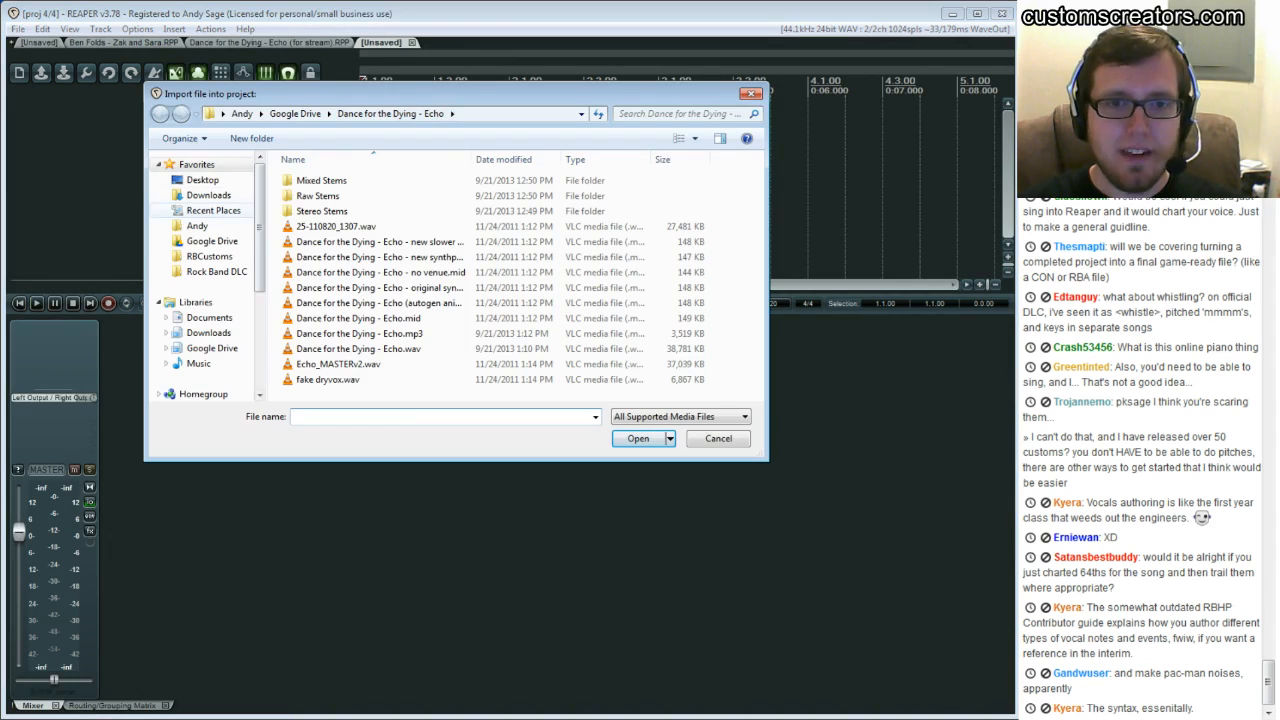
{"action": "left_click", "coordinate": [212, 241]}
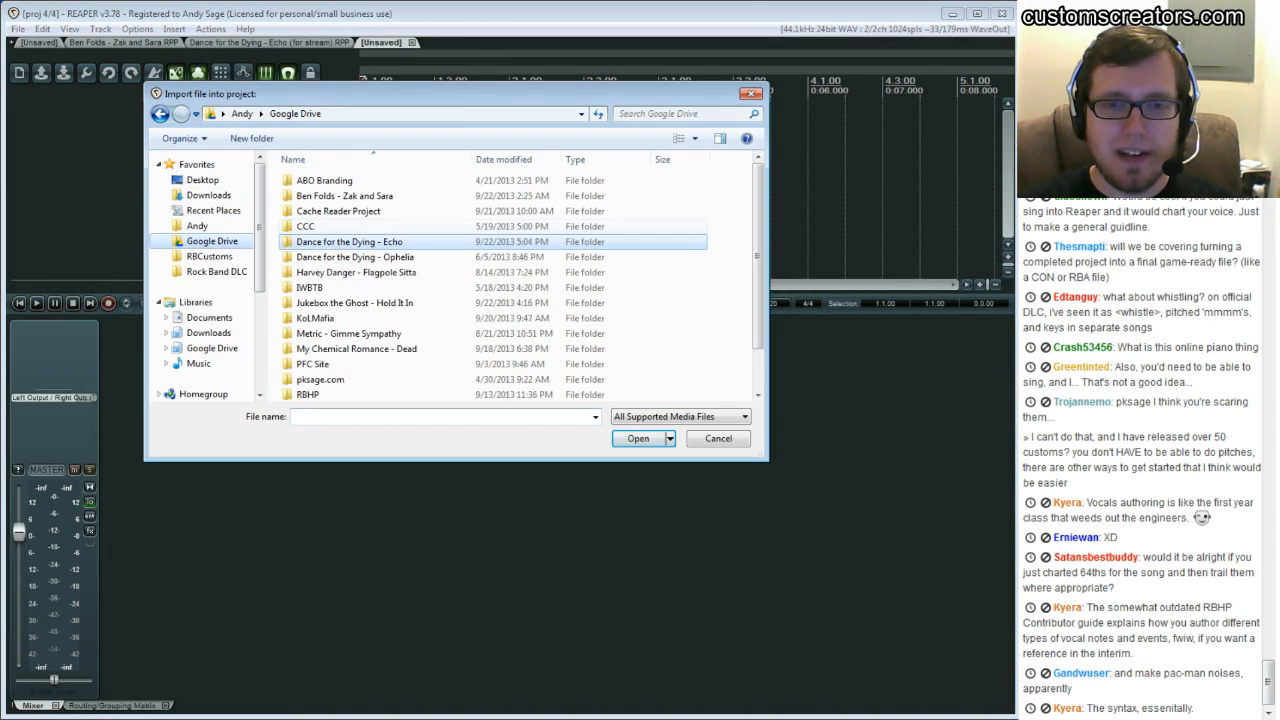
{"action": "double_click", "coordinate": [344, 196]}
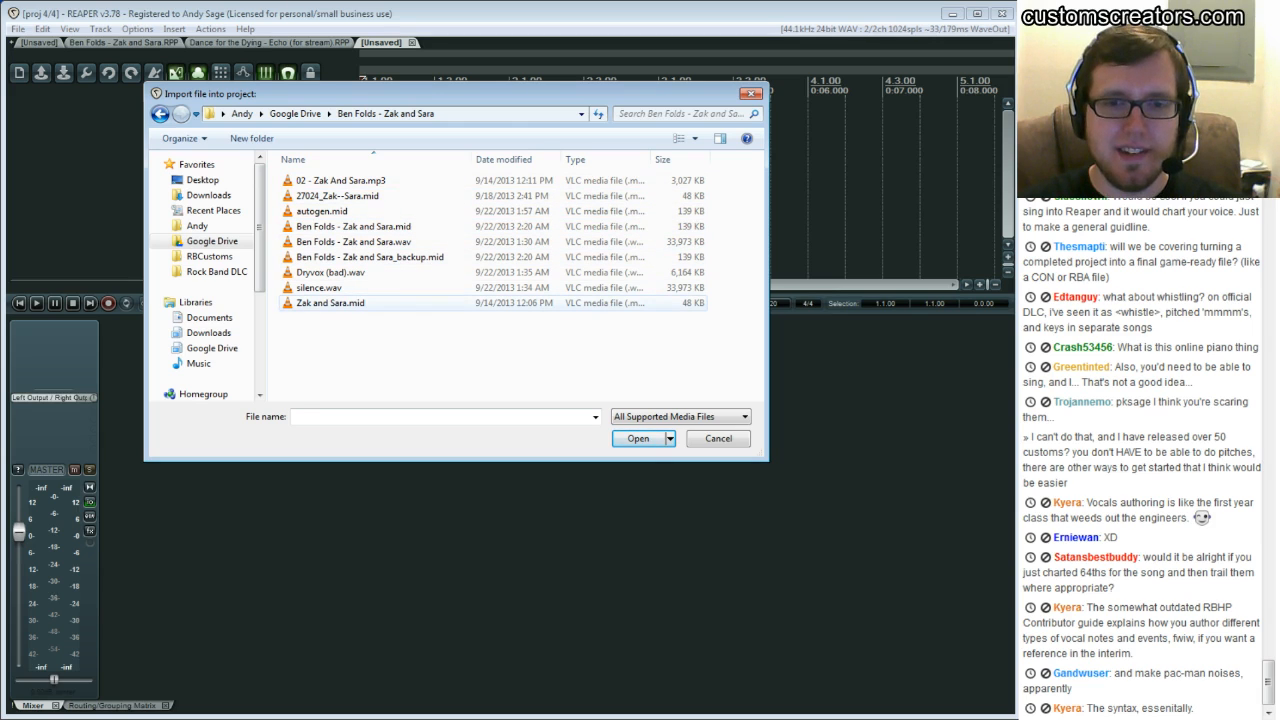
{"action": "double_click", "coordinate": [330, 302]}
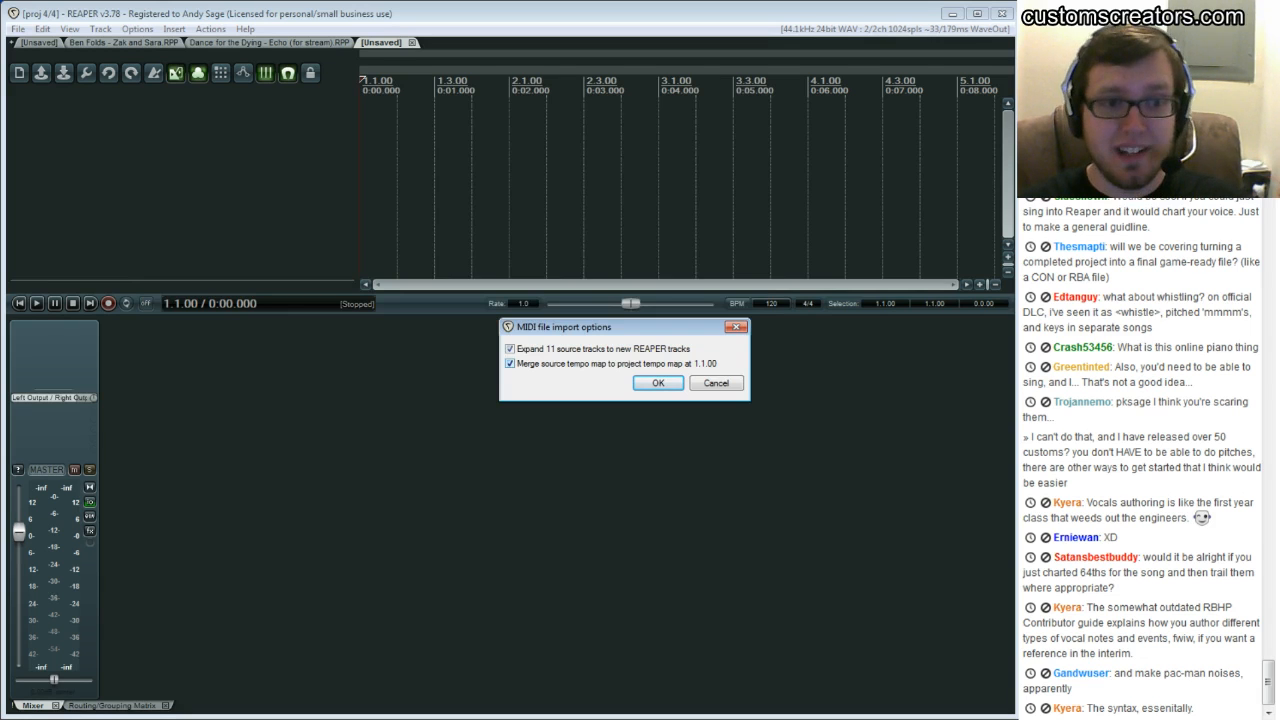
{"action": "left_click", "coordinate": [658, 383]}
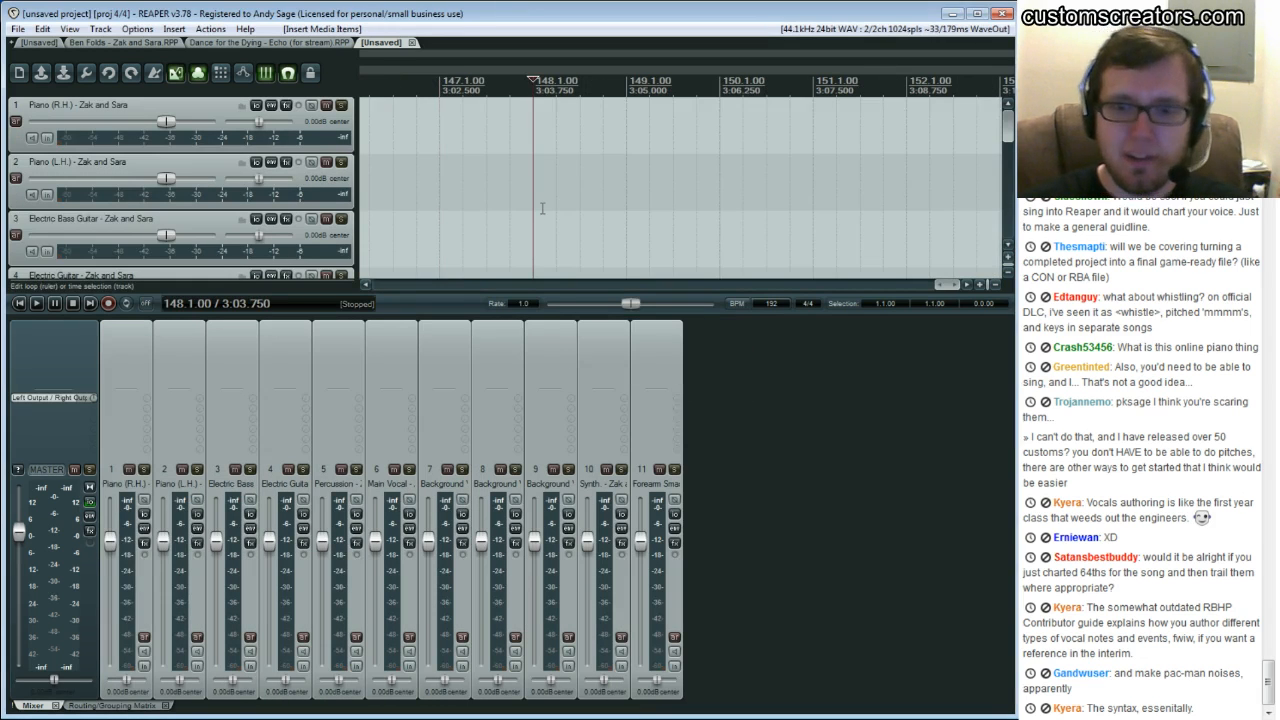
Browse the imported tracks and compare them with the Ben Folds - Zak and Sara project tab
{"action": "key", "text": "Home"}
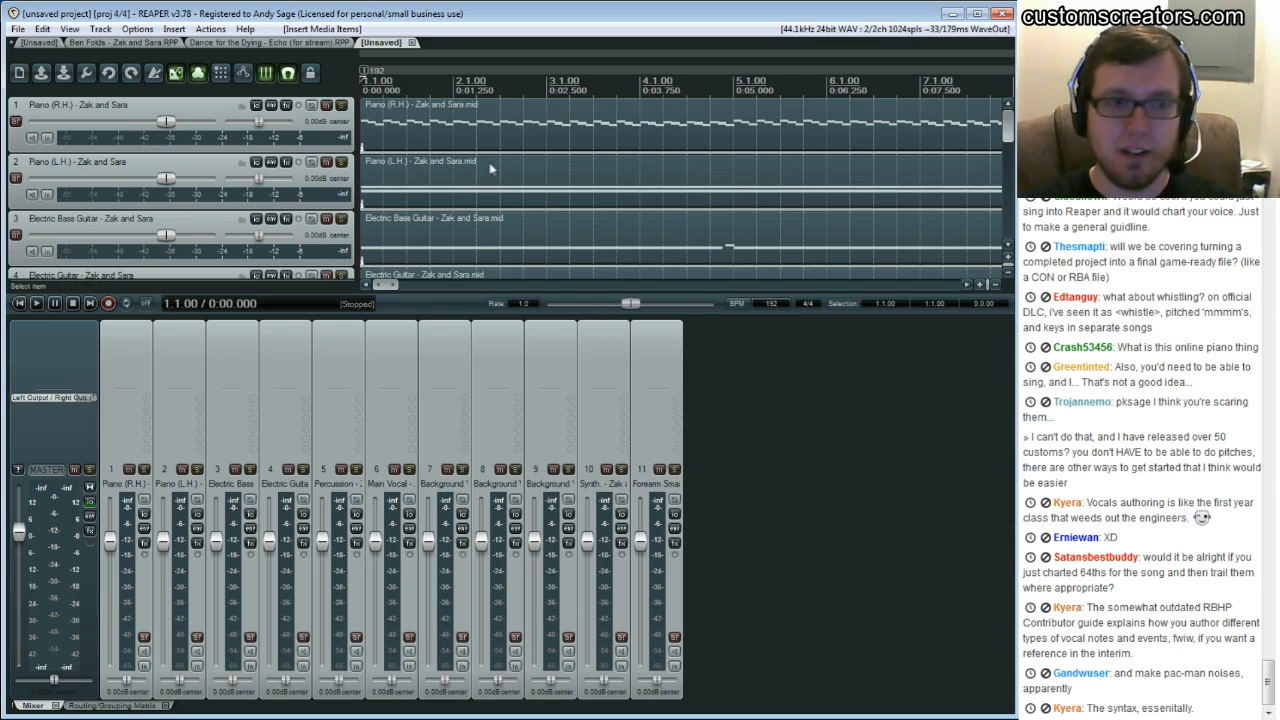
{"action": "scroll", "coordinate": [490, 168], "scroll_direction": "down", "scroll_amount": 2}
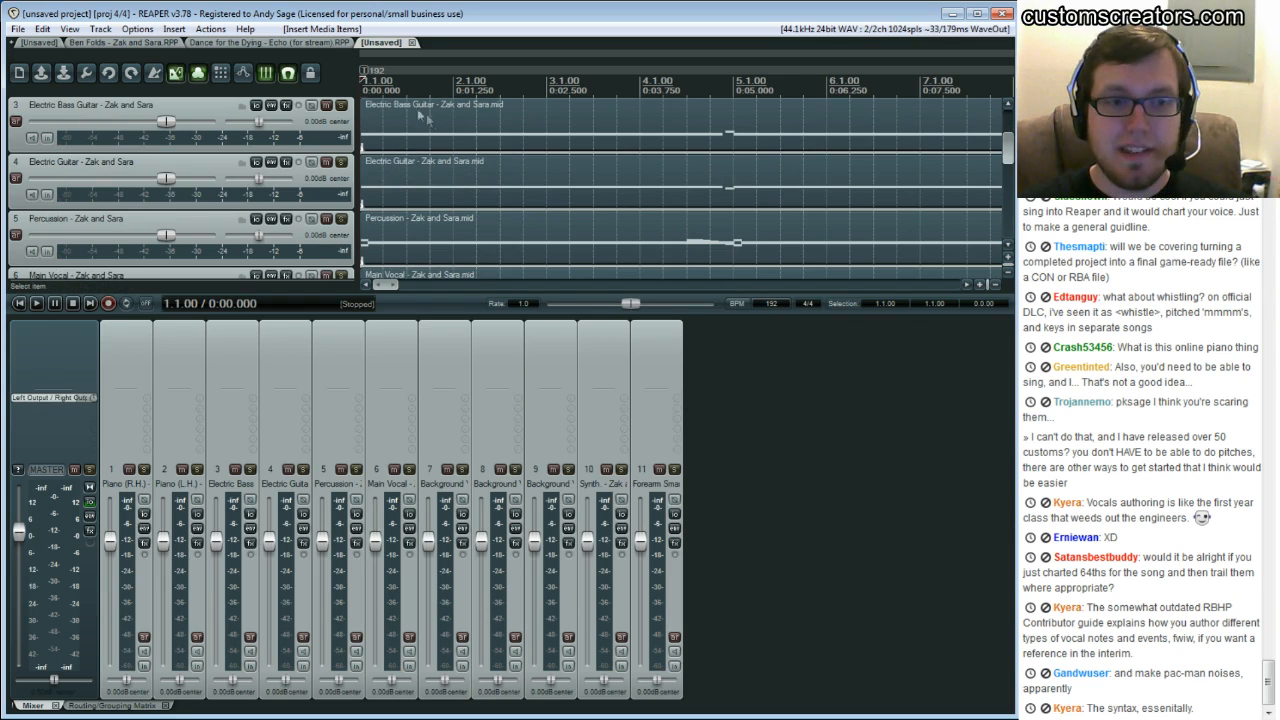
{"action": "left_click", "coordinate": [155, 43]}
{"action": "left_click_drag", "start_coordinate": [592, 284], "coordinate": [385, 285]}
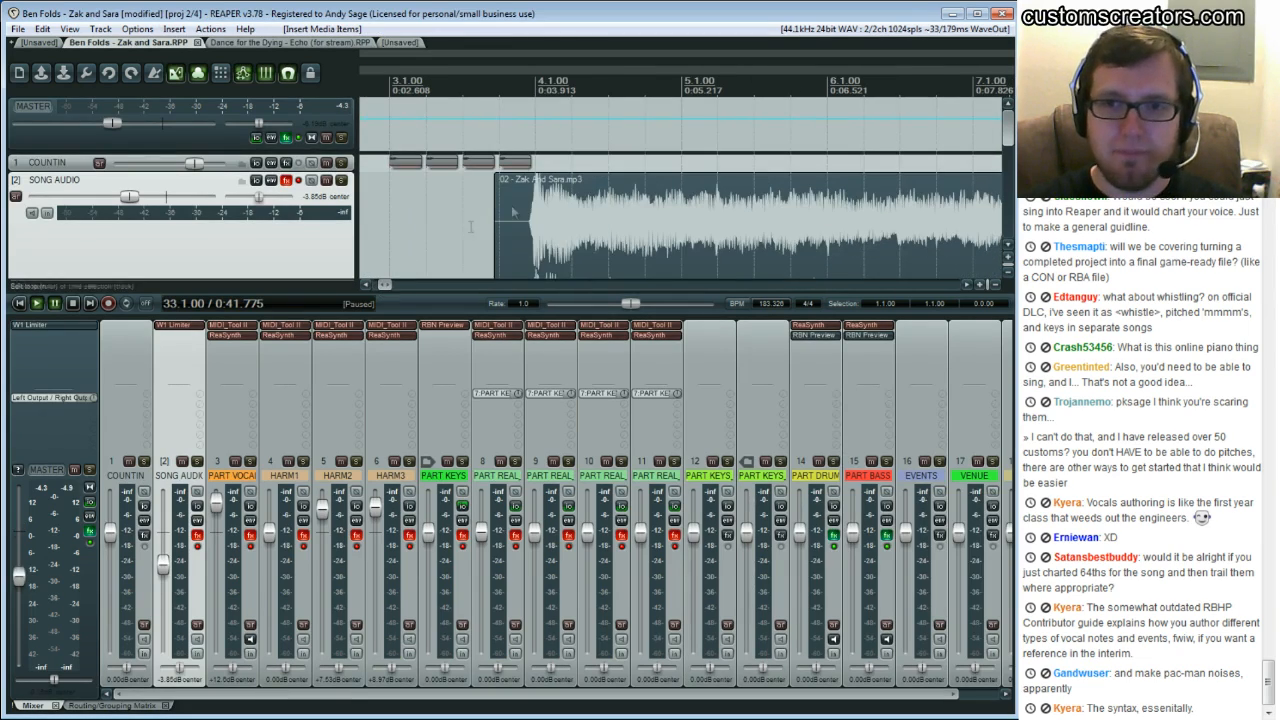
{"action": "scroll", "coordinate": [490, 180], "scroll_direction": "down", "scroll_amount": 2}
{"action": "left_click", "coordinate": [400, 43]}
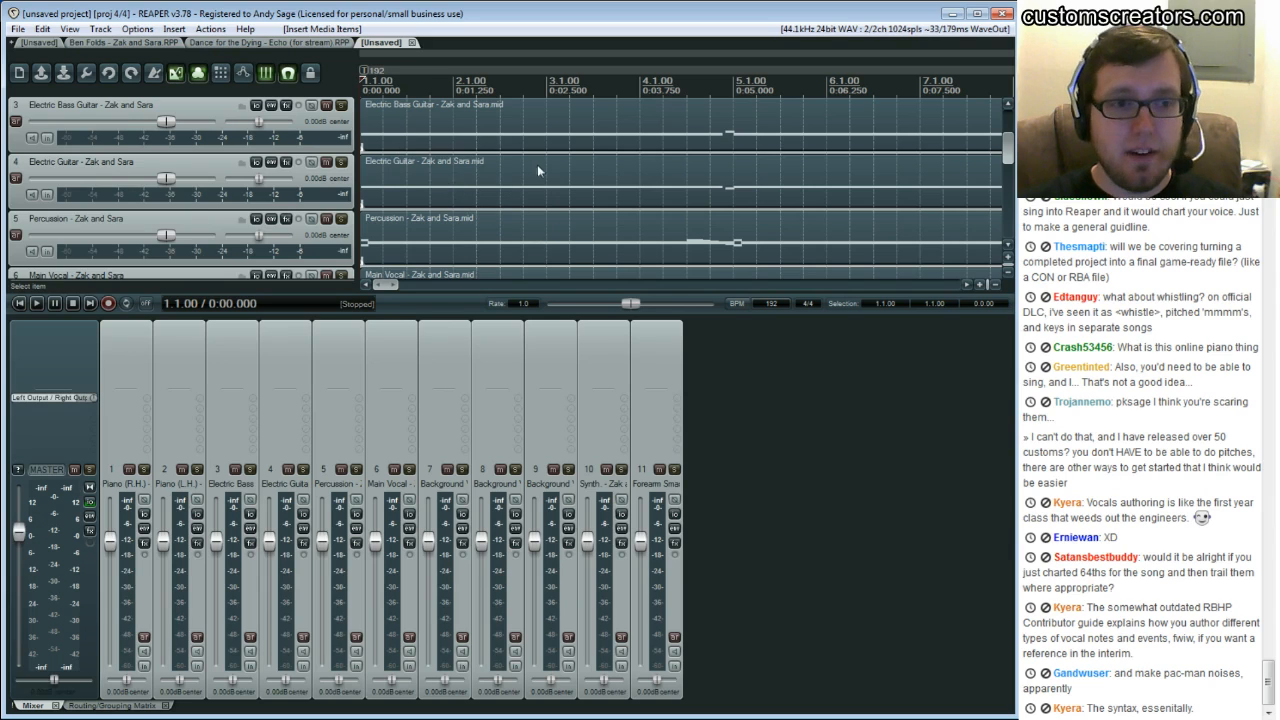
{"action": "left_click", "coordinate": [172, 29]}
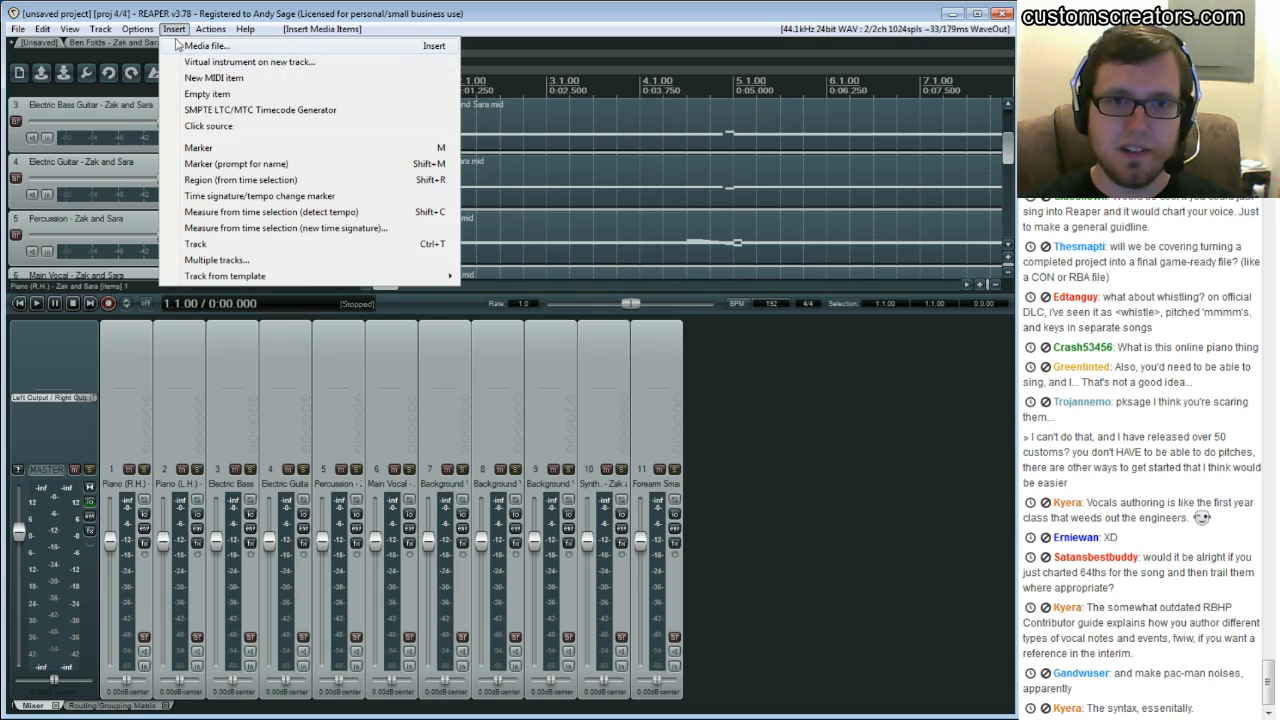
{"action": "left_click", "coordinate": [172, 29]}
Open the Main Vocal - Zak and Sara MIDI item in the MIDI editor and play through its notes
{"action": "scroll", "coordinate": [545, 194], "scroll_direction": "up", "scroll_amount": 2}
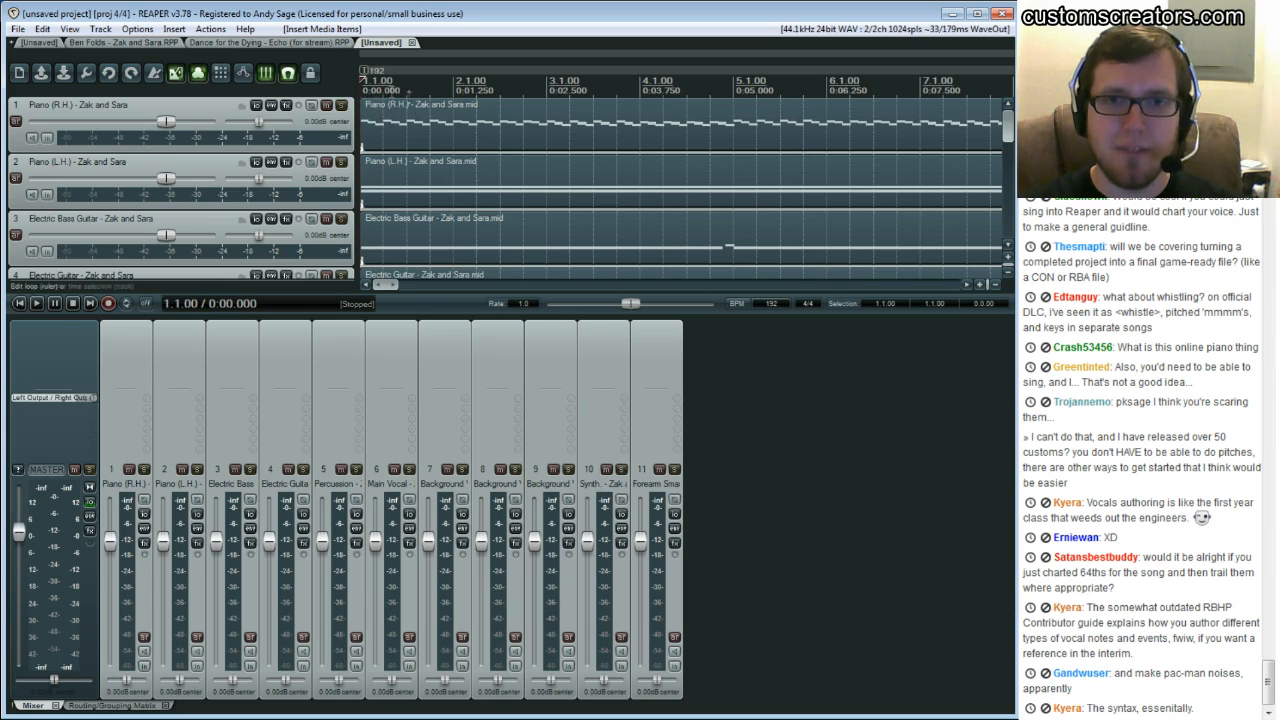
{"action": "scroll", "coordinate": [405, 177], "scroll_direction": "down", "scroll_amount": 4}
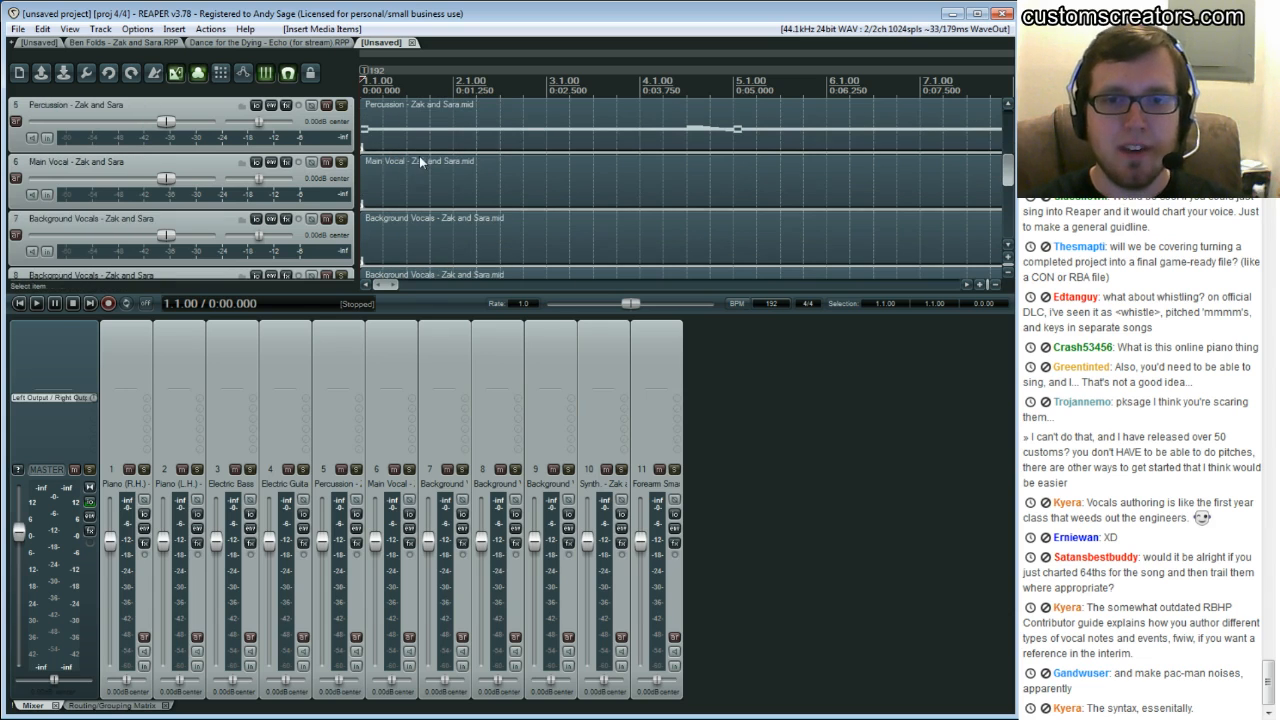
{"action": "double_click", "coordinate": [419, 186]}
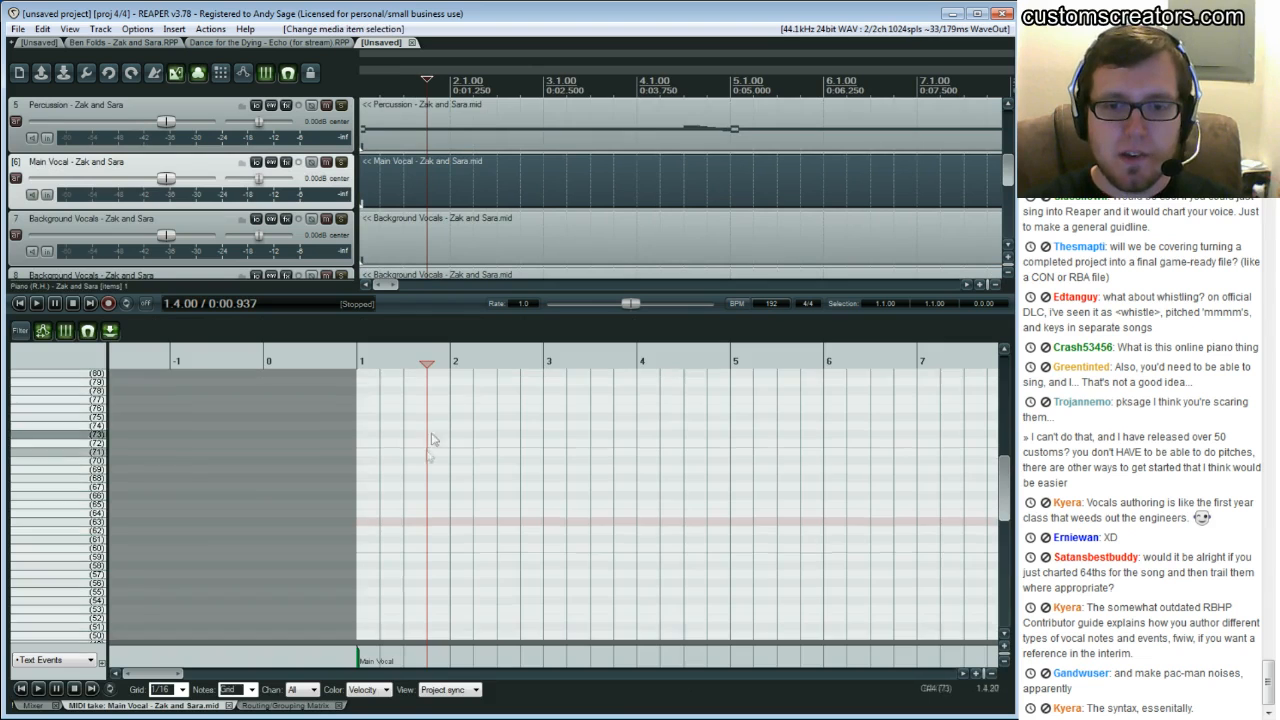
{"action": "scroll", "coordinate": [410, 478], "scroll_direction": "down", "scroll_amount": 1}
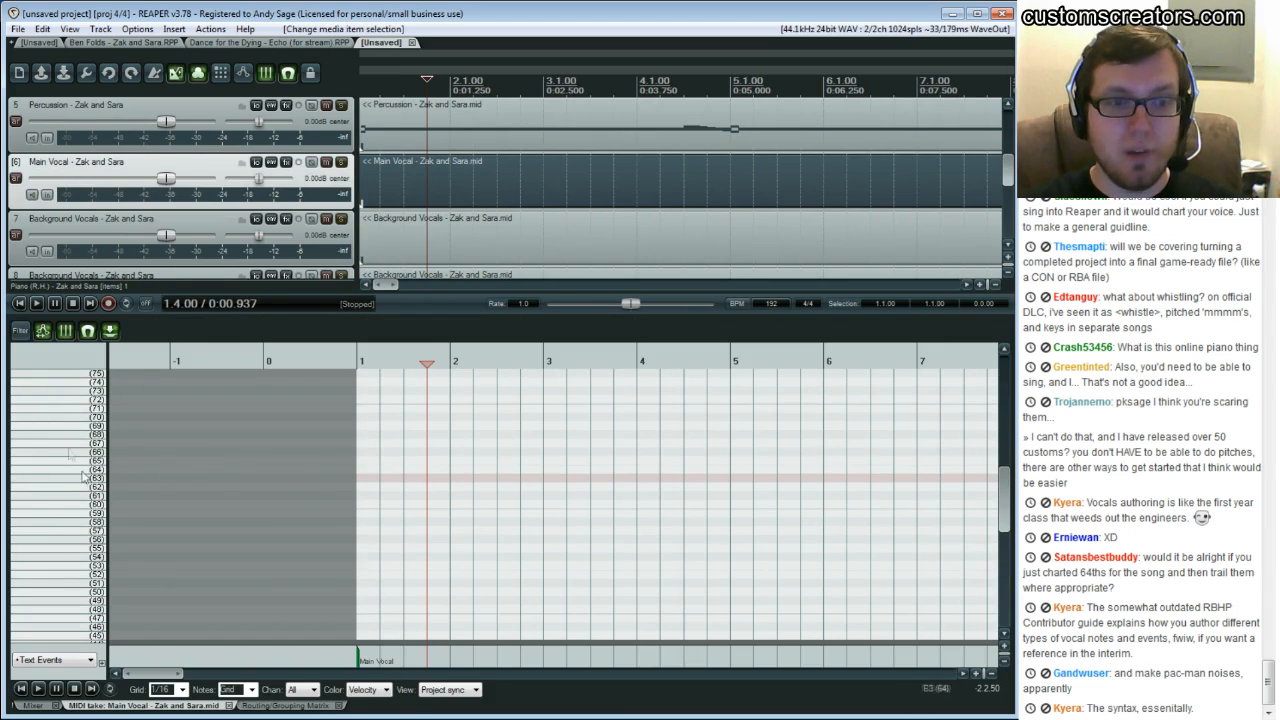
{"action": "left_click_drag", "start_coordinate": [155, 675], "coordinate": [203, 675]}
{"action": "scroll", "coordinate": [340, 531], "scroll_direction": "up", "scroll_amount": 3}
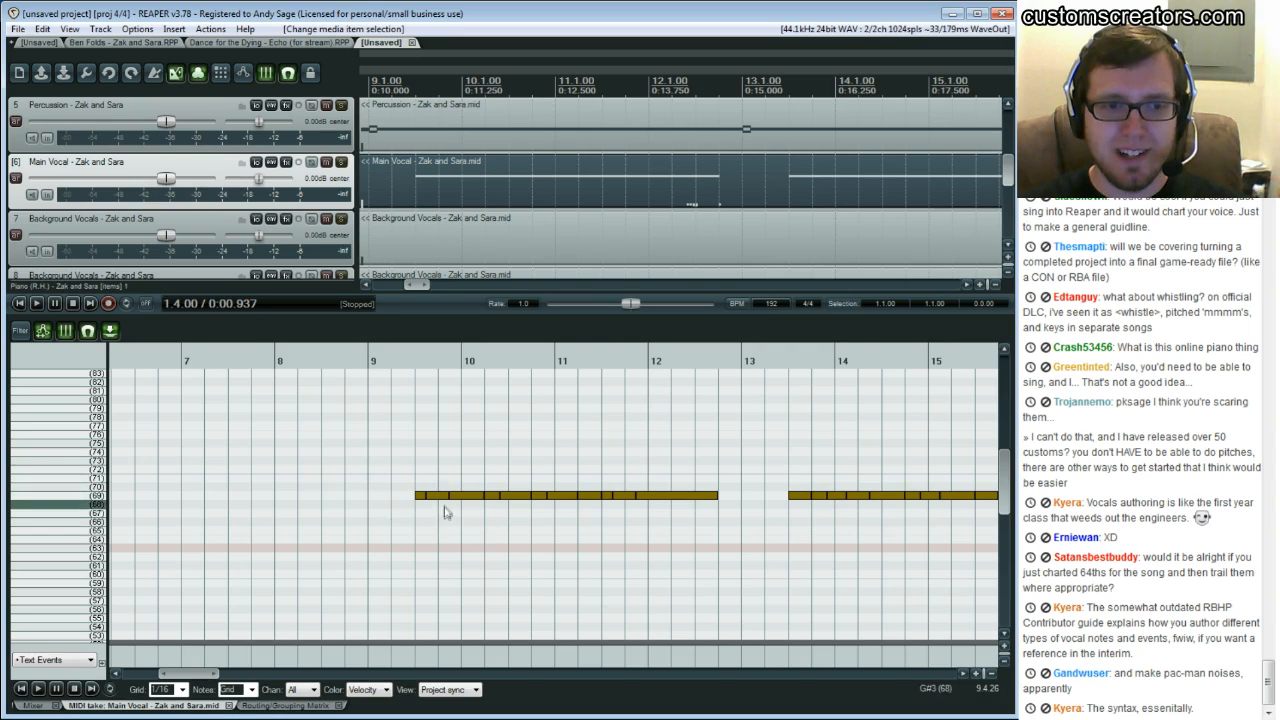
{"action": "left_click_drag", "start_coordinate": [187, 674], "coordinate": [218, 674]}
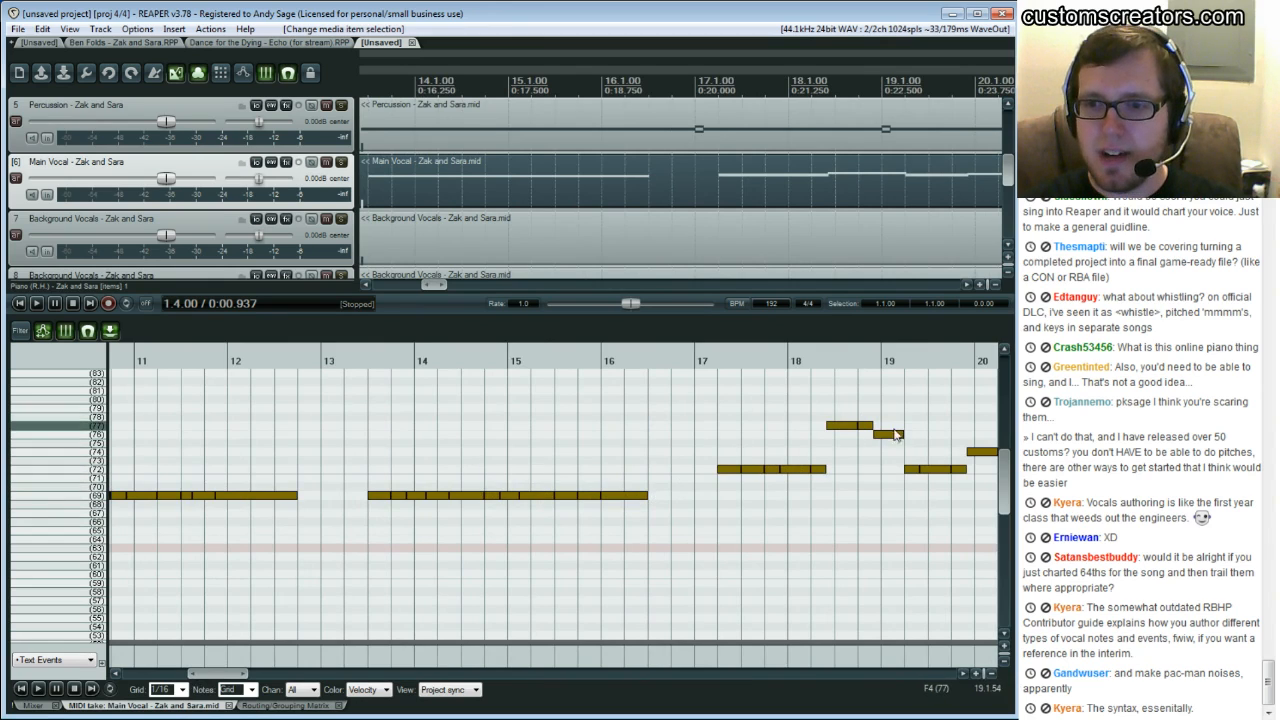
{"action": "key", "text": "space"}
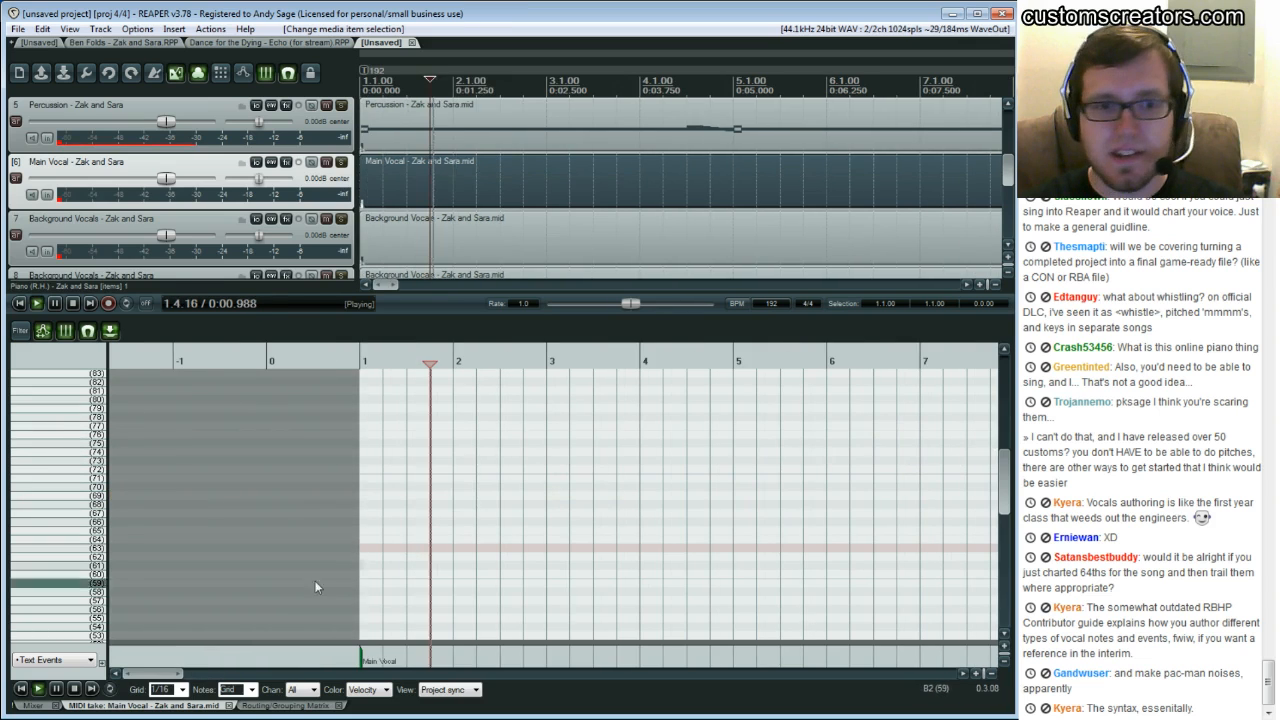
{"action": "key", "text": "space"}
Select the first phrase of notes in the Main Vocal - Zak and Sara MIDI item
{"action": "left_click_drag", "start_coordinate": [143, 674], "coordinate": [182, 676]}
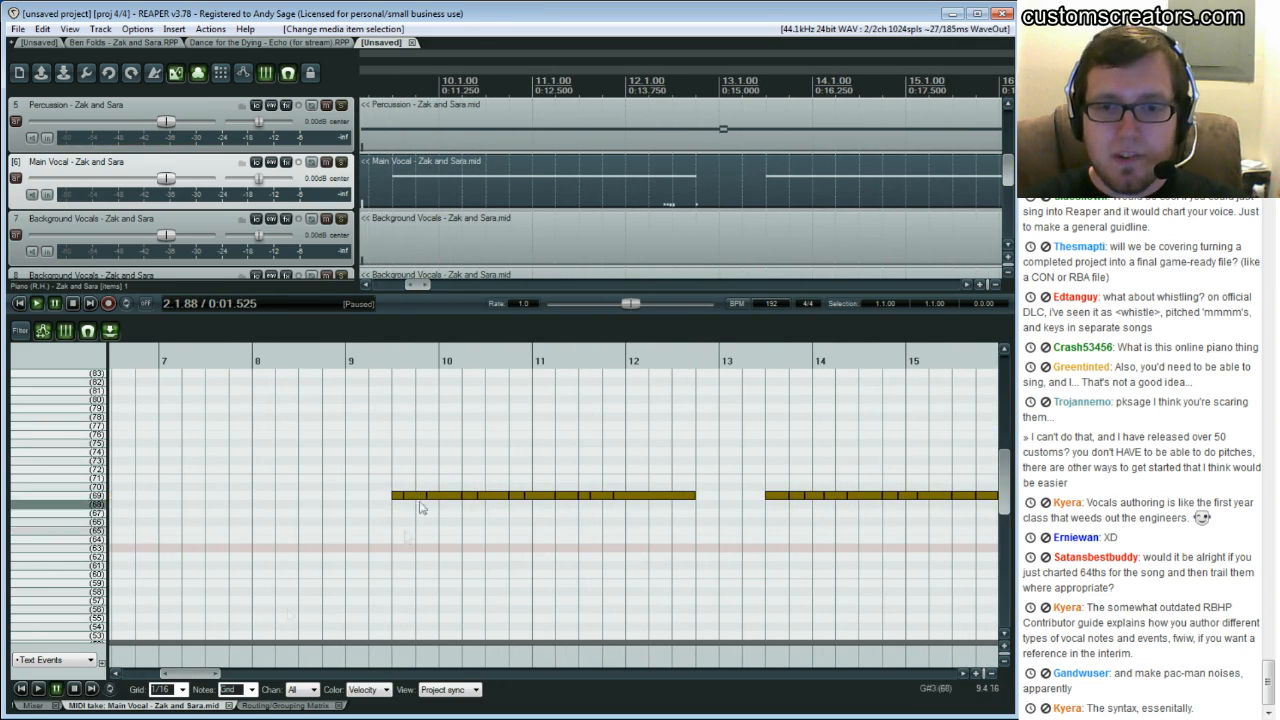
{"action": "left_click", "coordinate": [365, 460]}
{"action": "key", "text": "ctrl+a"}
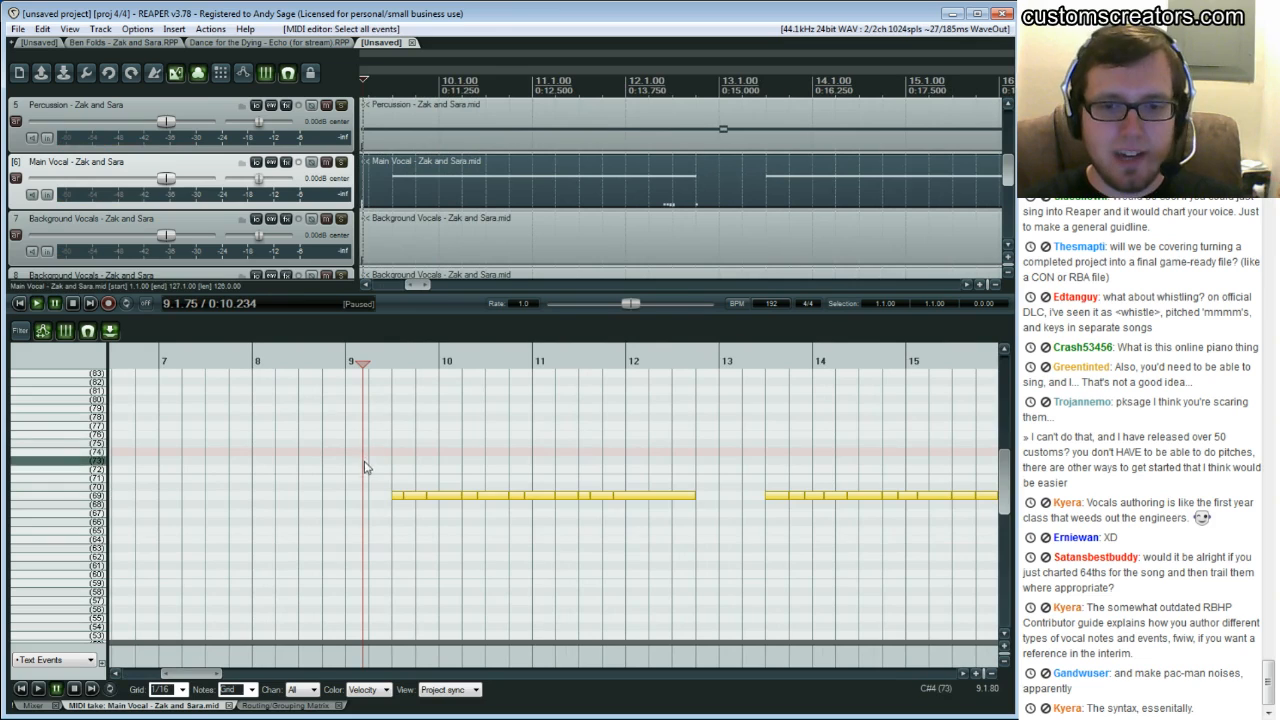
{"action": "scroll", "coordinate": [362, 470], "scroll_direction": "down", "scroll_amount": 2}
{"action": "scroll", "coordinate": [361, 475], "scroll_direction": "up", "scroll_amount": 3}
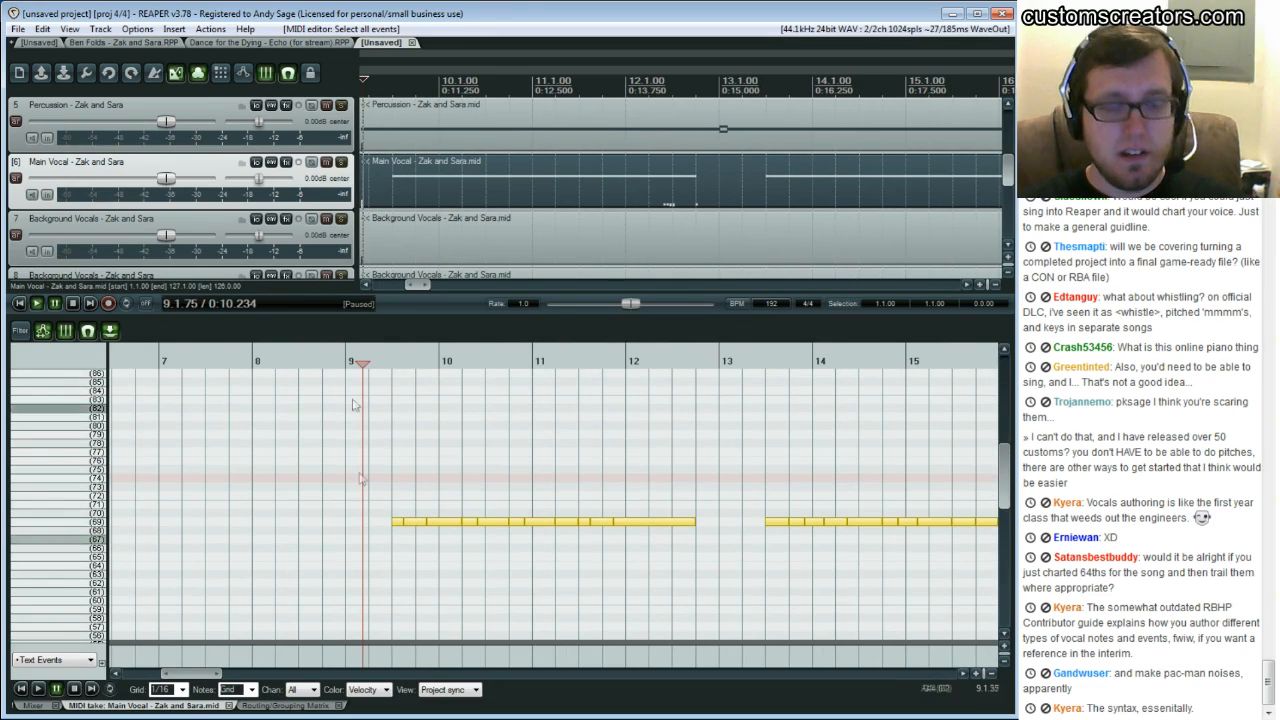
{"action": "left_click", "coordinate": [451, 566]}
{"action": "left_click_drag", "start_coordinate": [393, 486], "coordinate": [642, 533]}
Switch to the Ben Folds - Zak and Sara project, open the PART VOCALS item in the MIDI editor and play from bar 12
{"action": "left_click", "coordinate": [160, 43]}
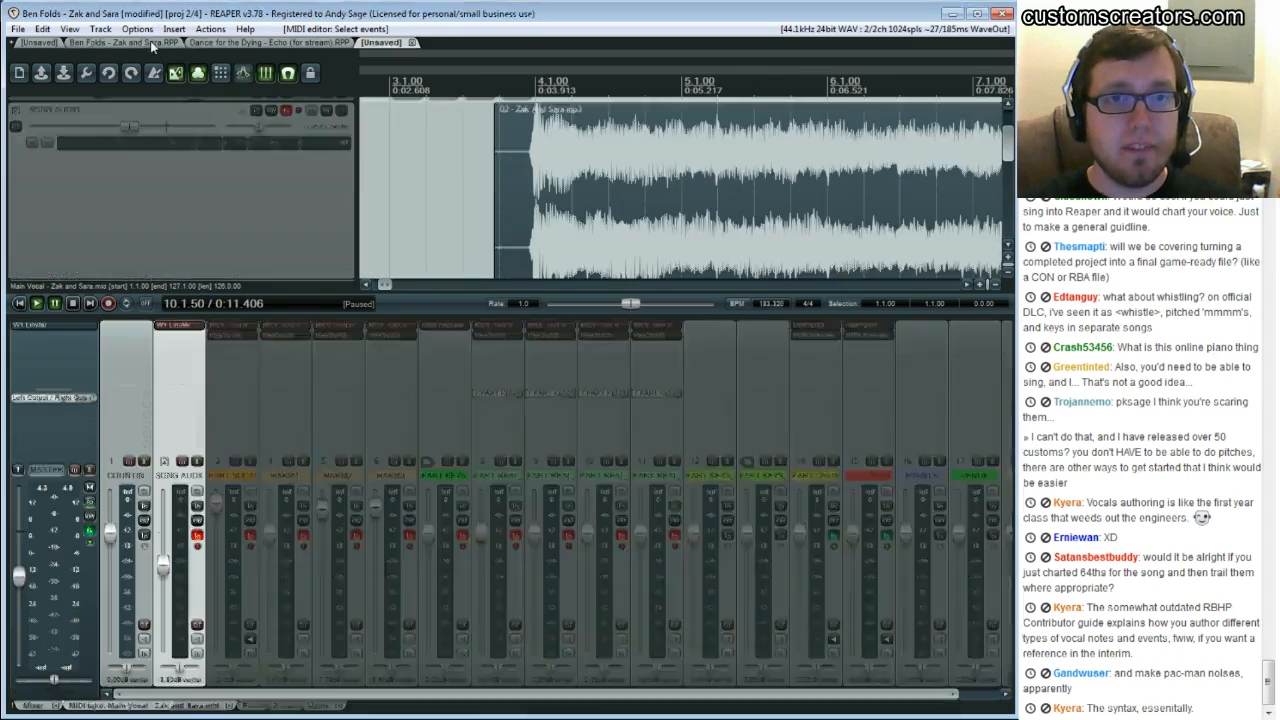
{"action": "double_click", "coordinate": [497, 157]}
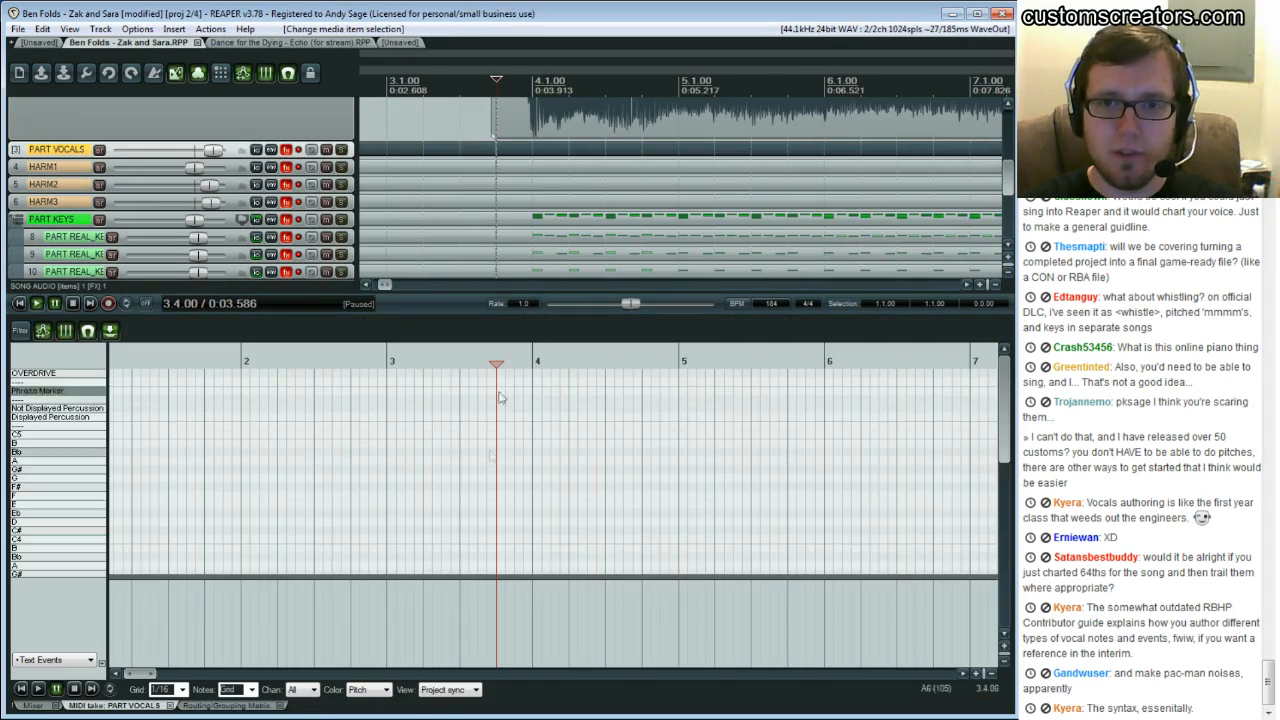
{"action": "left_click_drag", "start_coordinate": [149, 677], "coordinate": [197, 677]}
{"action": "scroll", "coordinate": [329, 514], "scroll_direction": "up", "scroll_amount": 4}
{"action": "scroll", "coordinate": [312, 471], "scroll_direction": "down", "scroll_amount": 6}
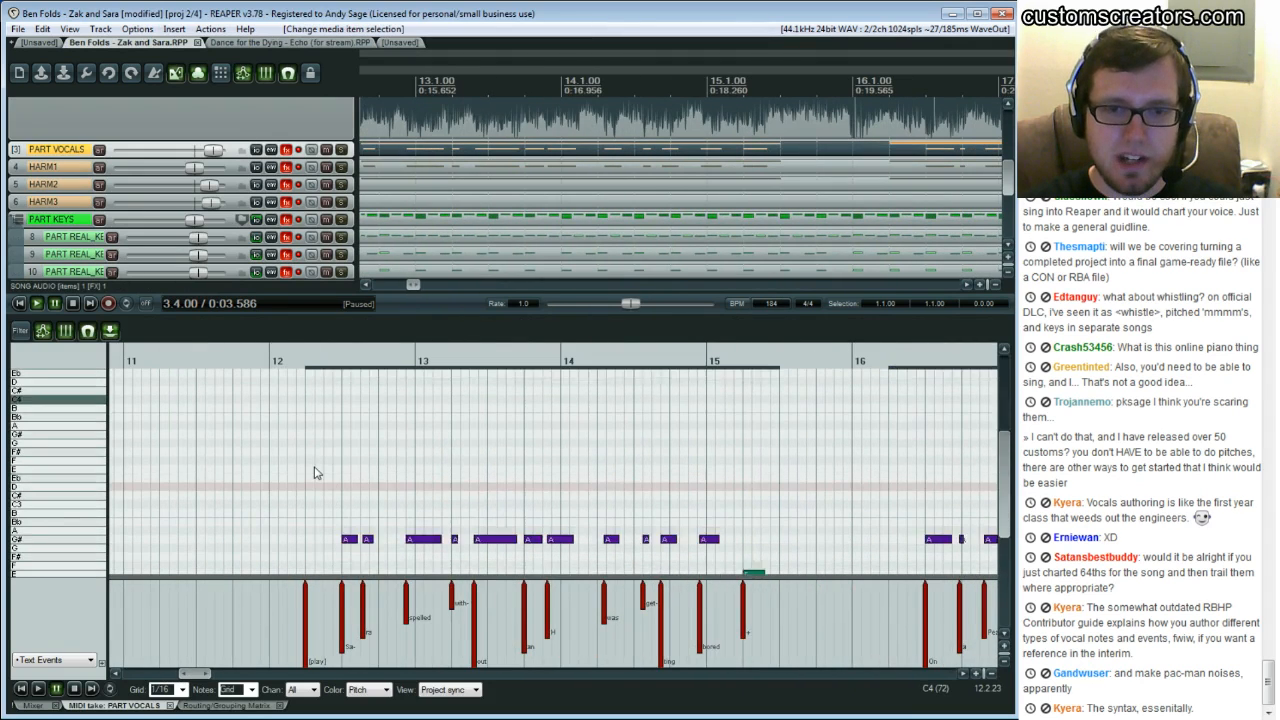
{"action": "left_click", "coordinate": [277, 465]}
{"action": "key", "text": "space"}
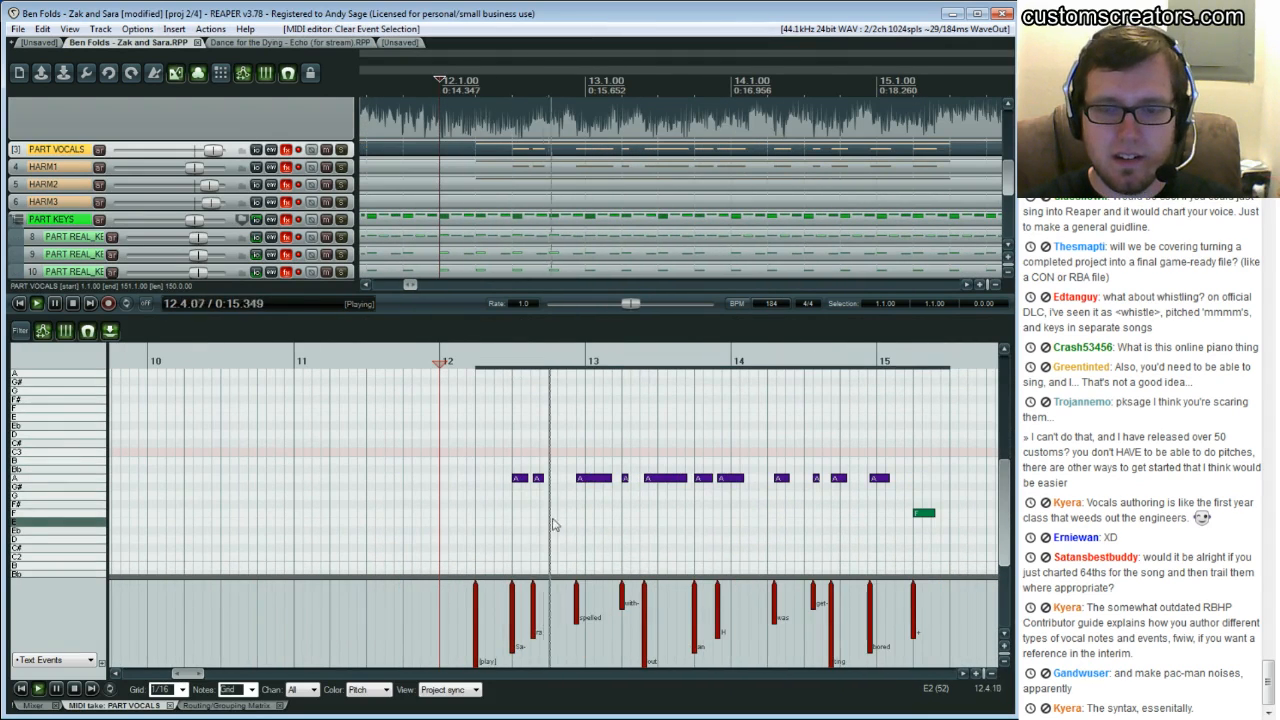
{"action": "key", "text": "space"}
Play back the PART VOCALS phrase around bars 12 to 15 against the song audio
{"action": "scroll", "coordinate": [540, 190], "scroll_direction": "up", "scroll_amount": 2}
{"action": "scroll", "coordinate": [317, 229], "scroll_direction": "up", "scroll_amount": 3}
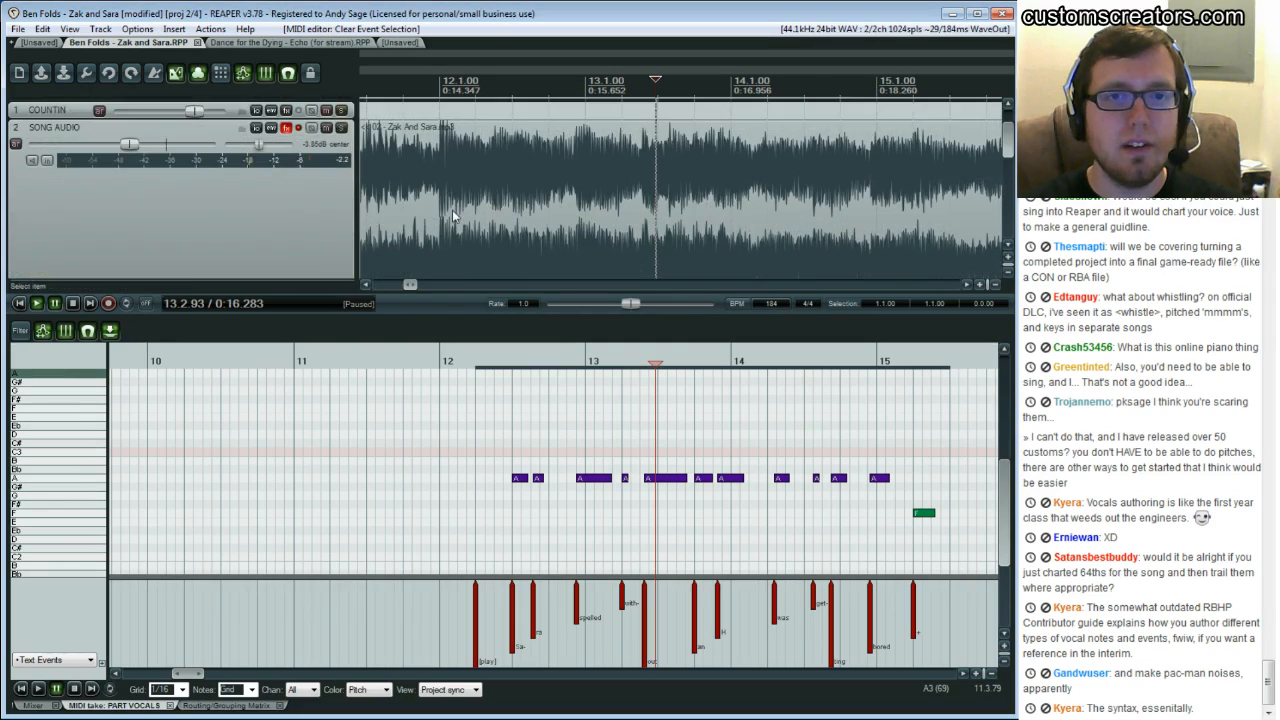
{"action": "left_click_drag", "start_coordinate": [317, 229], "coordinate": [304, 100]}
{"action": "scroll", "coordinate": [242, 170], "scroll_direction": "up", "scroll_amount": 2}
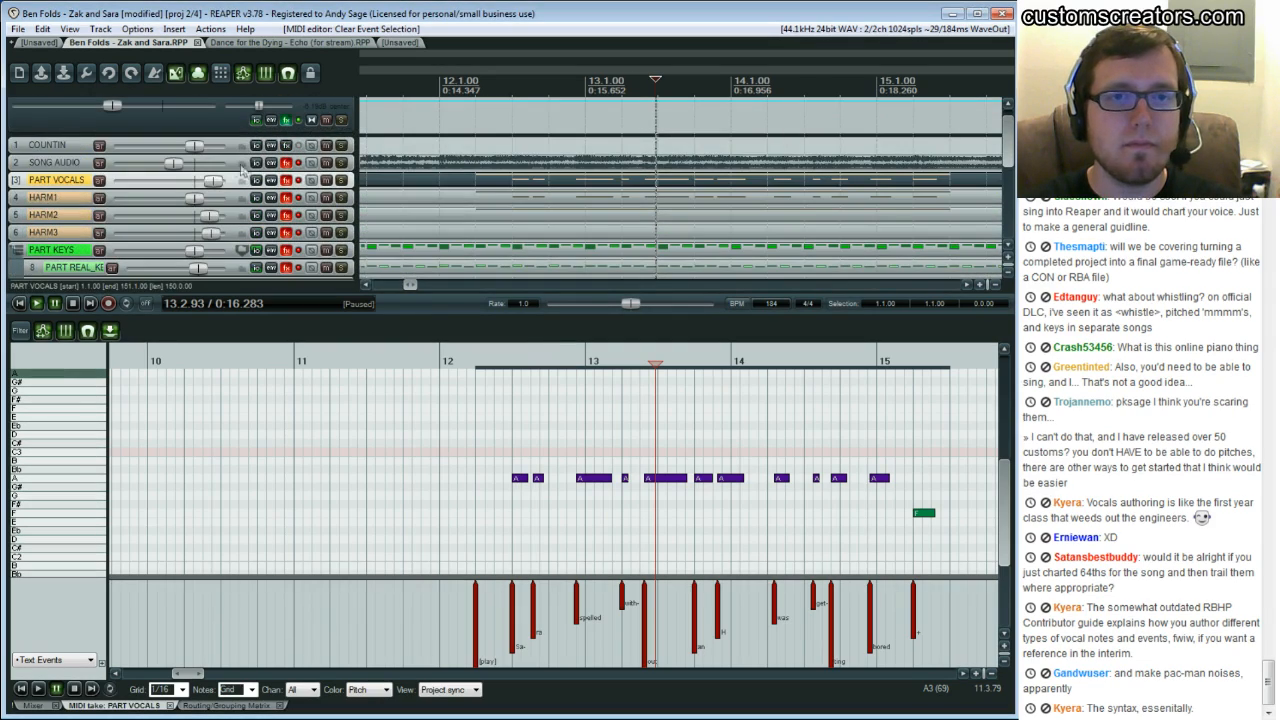
{"action": "left_click", "coordinate": [440, 489]}
{"action": "key", "text": "space"}
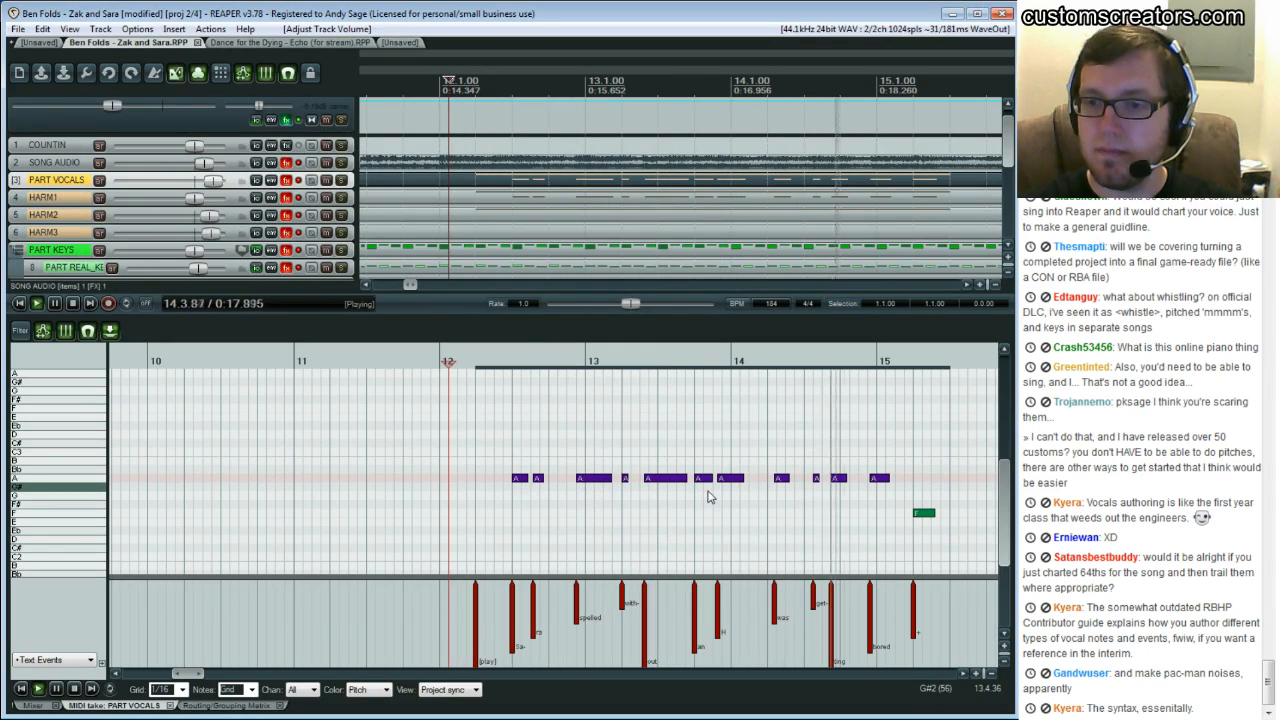
{"action": "key", "text": "ctrl+space"}
{"action": "scroll", "coordinate": [612, 506], "scroll_direction": "down", "scroll_amount": 3}
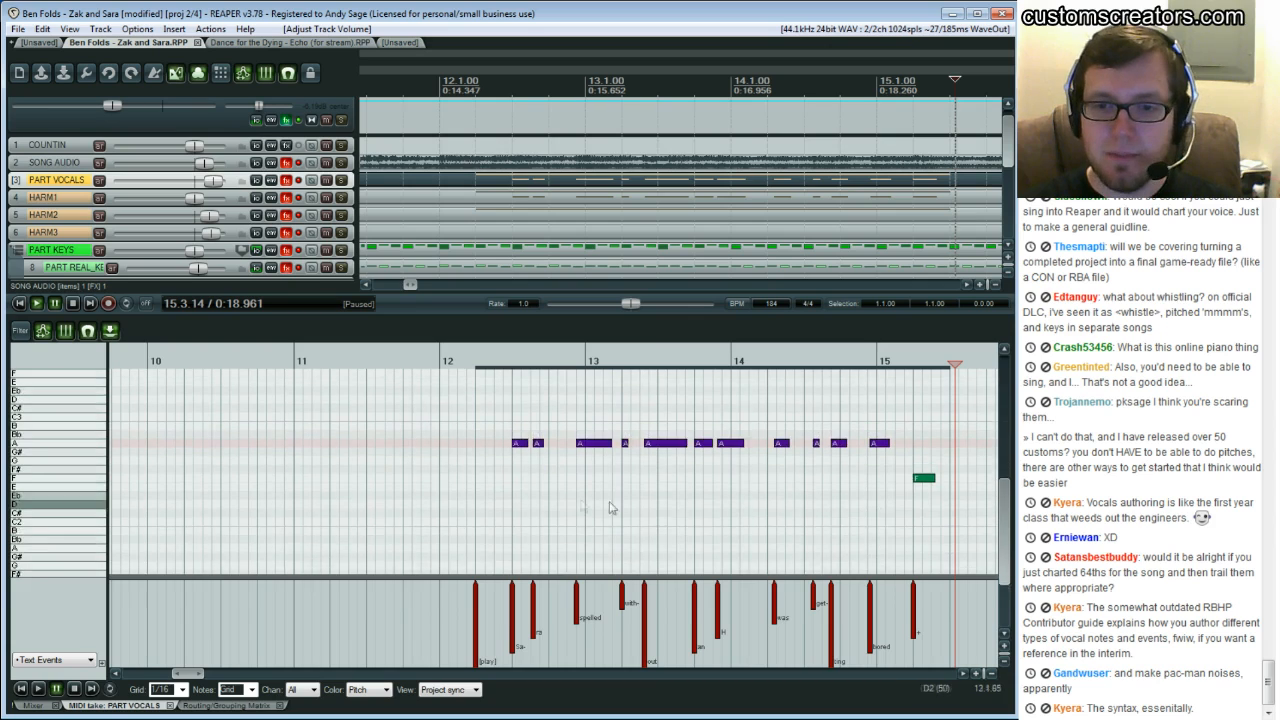
Paste the copied Zak and Sara notes into PART VOCALS starting at beat 12.3
{"action": "left_click", "coordinate": [516, 489]}
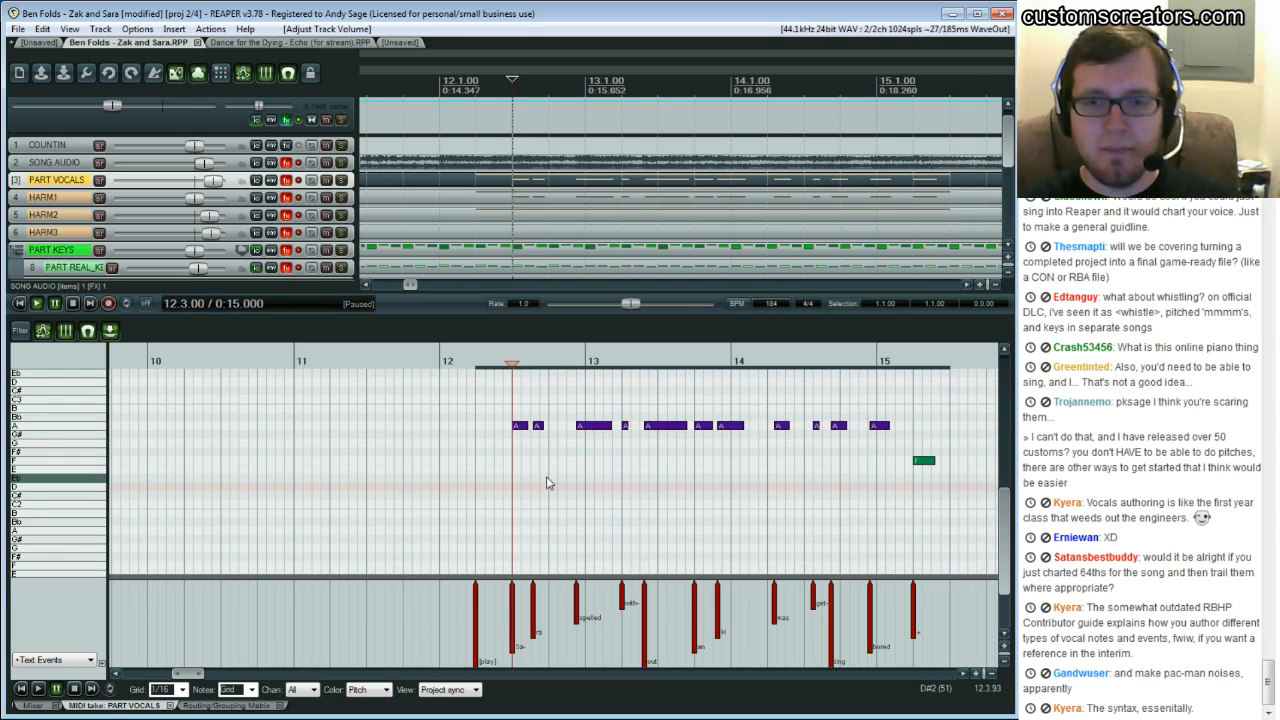
{"action": "key", "text": "ctrl+v"}
{"action": "scroll", "coordinate": [545, 460], "scroll_direction": "up", "scroll_amount": 4}
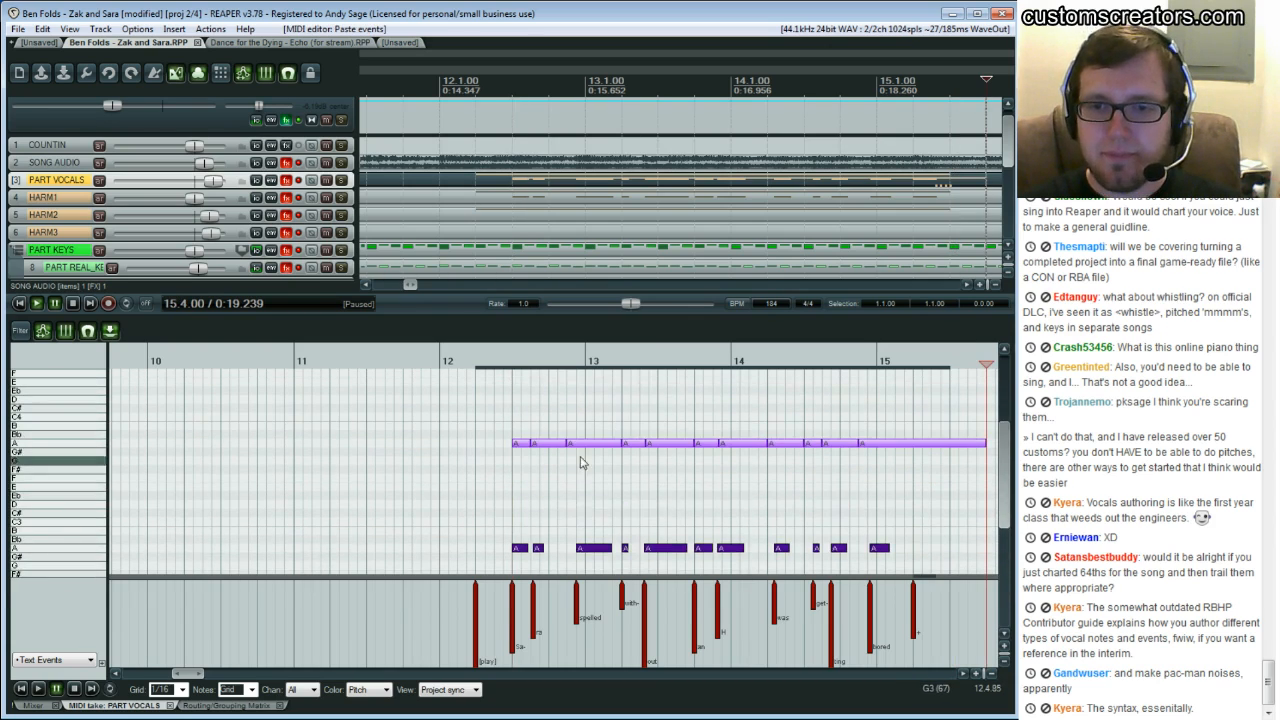
{"action": "scroll", "coordinate": [542, 440], "scroll_direction": "down", "scroll_amount": 1}
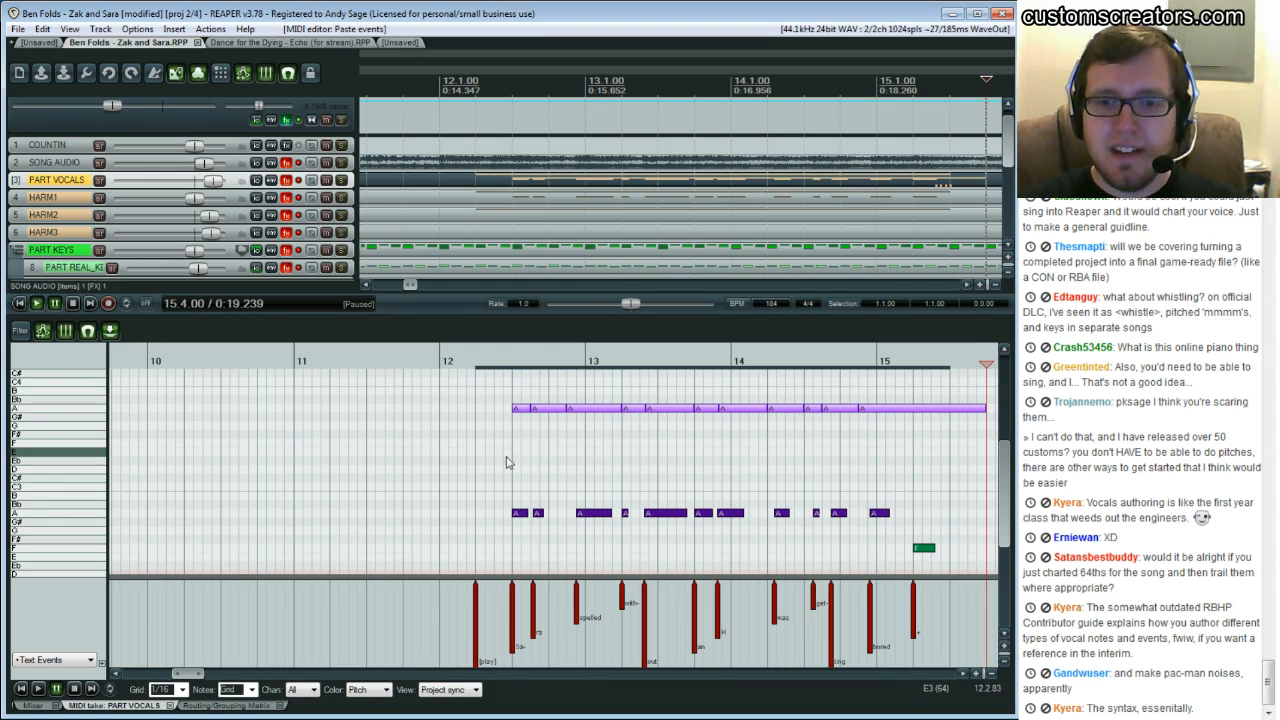
Select and delete the original vocal notes and lyric events beneath the pasted phrase
{"action": "scroll", "coordinate": [500, 425], "scroll_direction": "down", "scroll_amount": 1}
{"action": "left_click_drag", "start_coordinate": [500, 452], "coordinate": [900, 537]}
{"action": "key", "text": "Delete"}
{"action": "scroll", "coordinate": [518, 444], "scroll_direction": "up", "scroll_amount": 3}
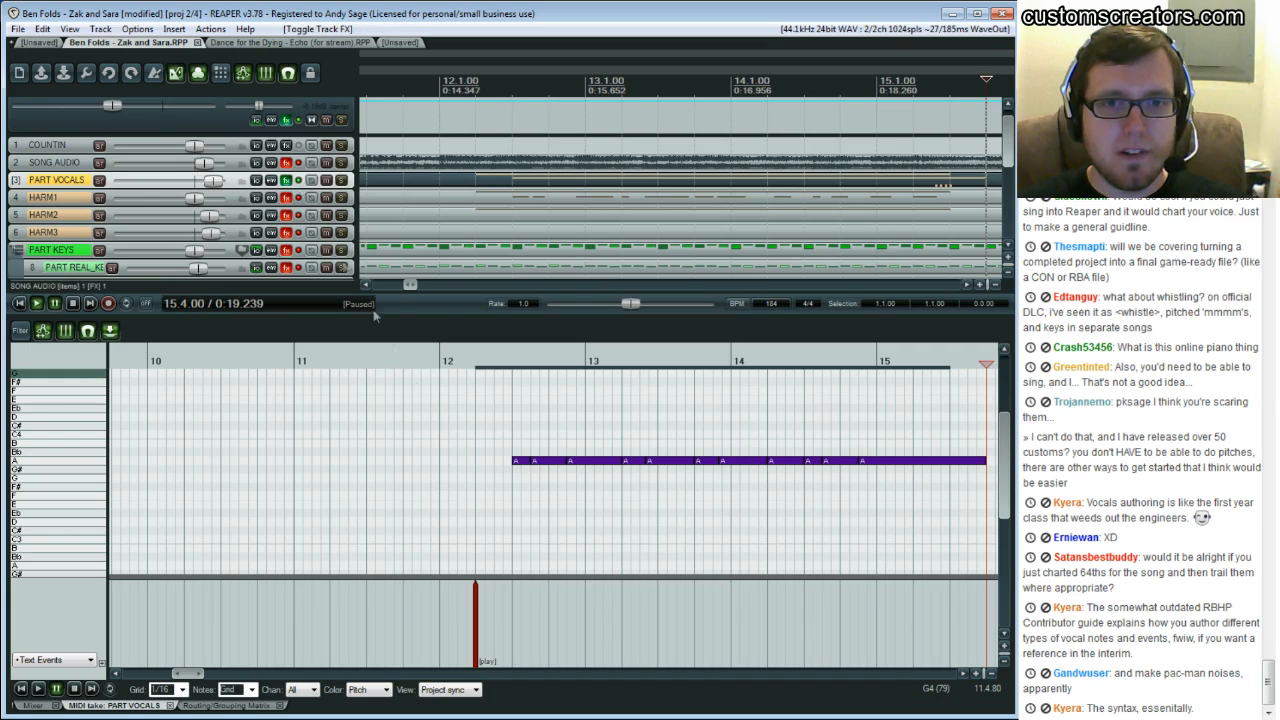
Play back the pasted phrase from bar 11 against the song audio
{"action": "left_click", "coordinate": [440, 435]}
{"action": "key", "text": "space"}
{"action": "key", "text": "space"}
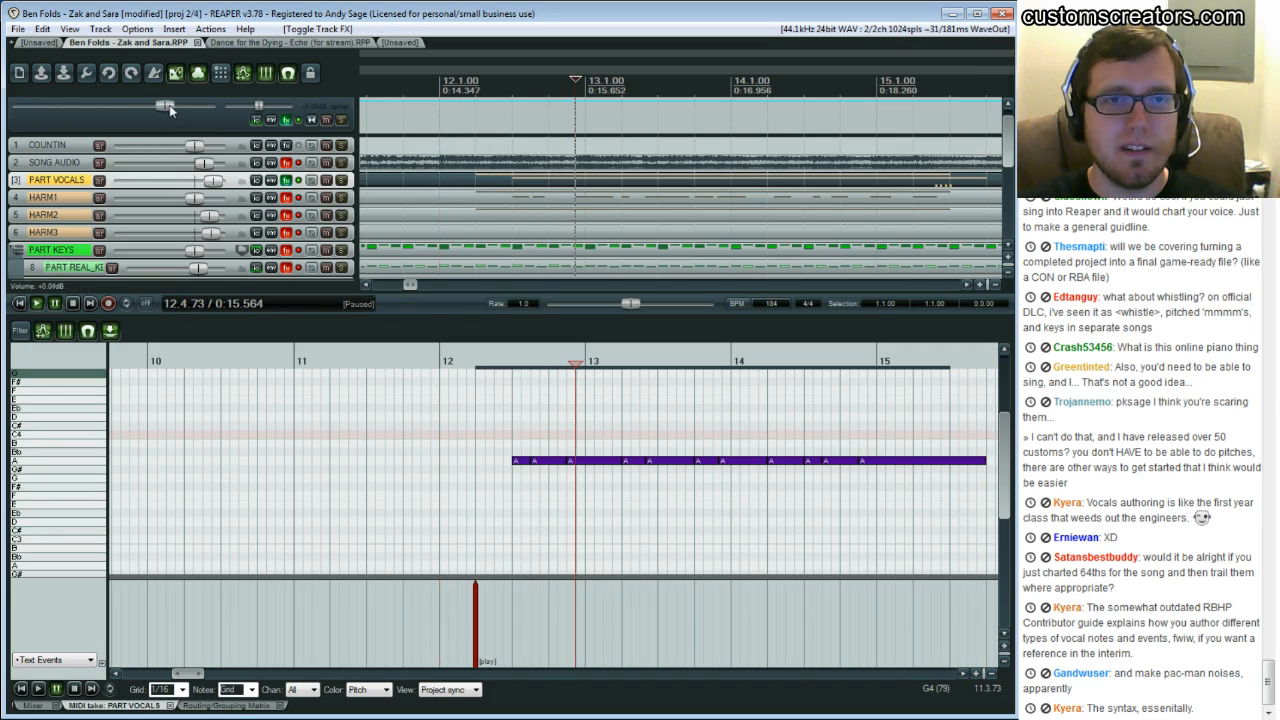
{"action": "left_click", "coordinate": [375, 400]}
{"action": "key", "text": "space"}
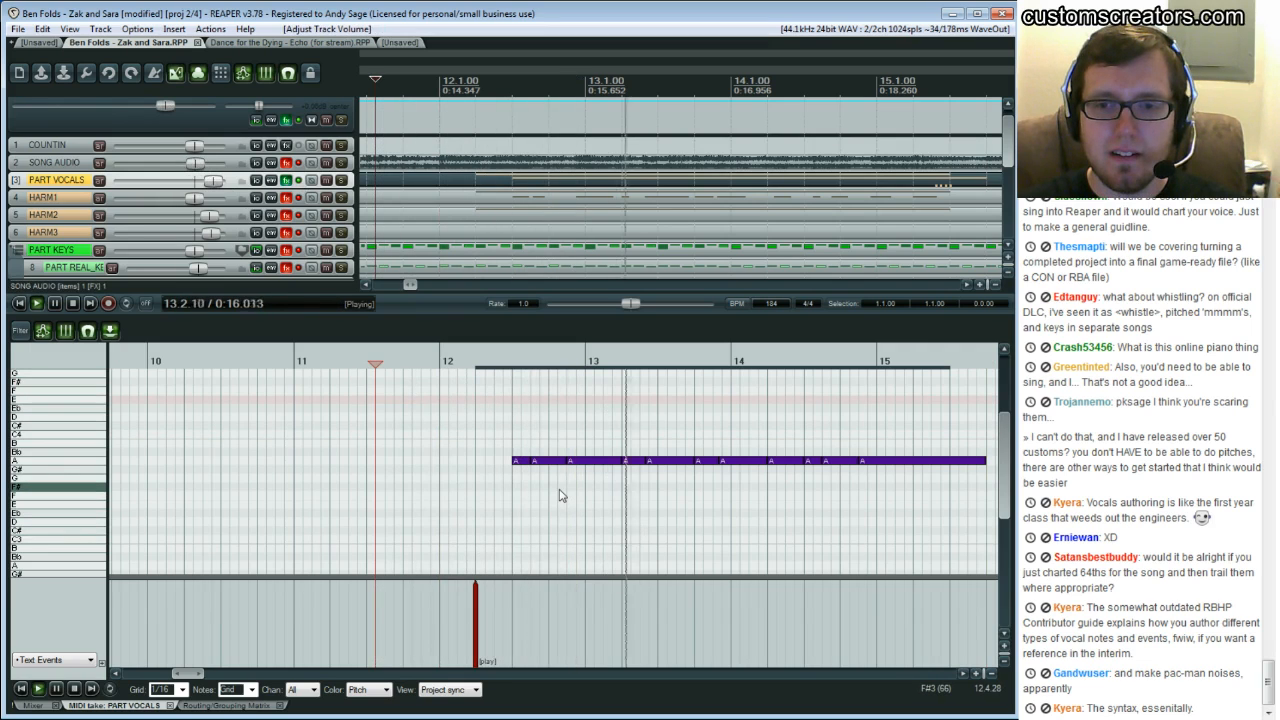
{"action": "key", "text": "ctrl+space"}
{"action": "scroll", "coordinate": [629, 460], "scroll_direction": "down", "scroll_amount": 1}
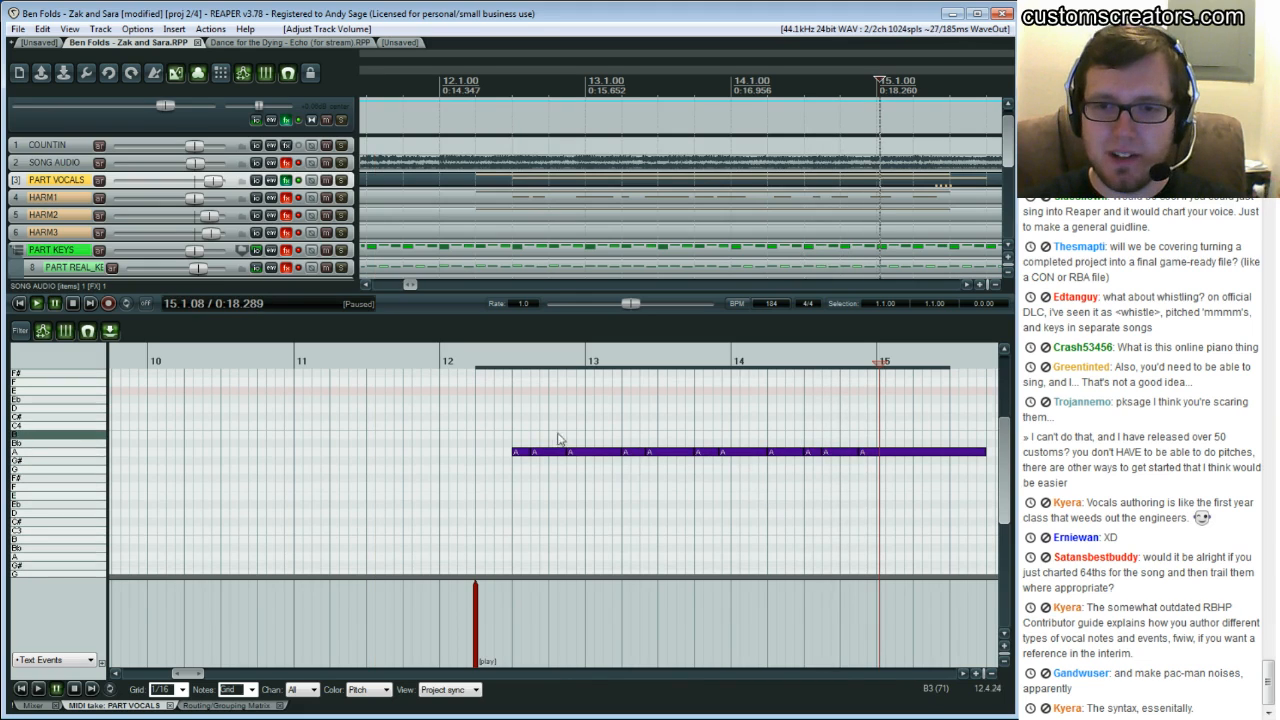
With the grid set to 1/64, select the pasted notes and shorten their ends so gaps separate them
{"action": "left_click", "coordinate": [183, 690]}
{"action": "left_click", "coordinate": [174, 536]}
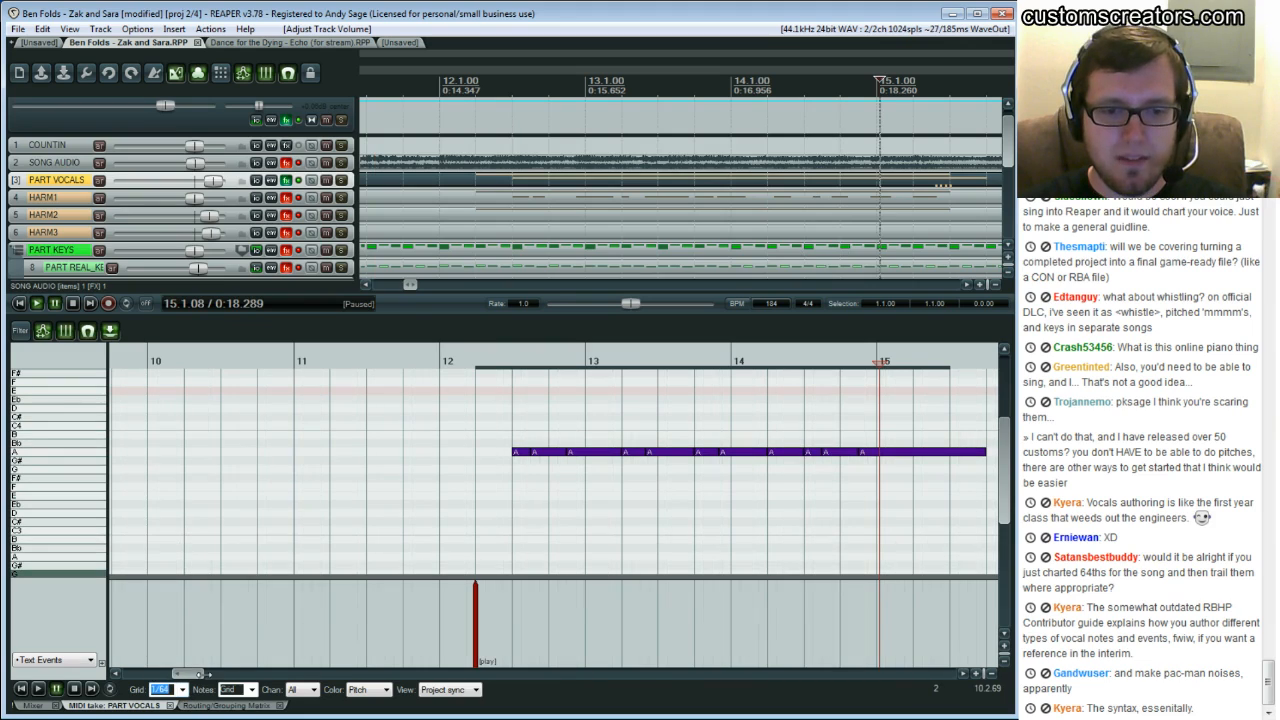
{"action": "scroll", "coordinate": [193, 674], "scroll_direction": "up", "scroll_amount": 6}
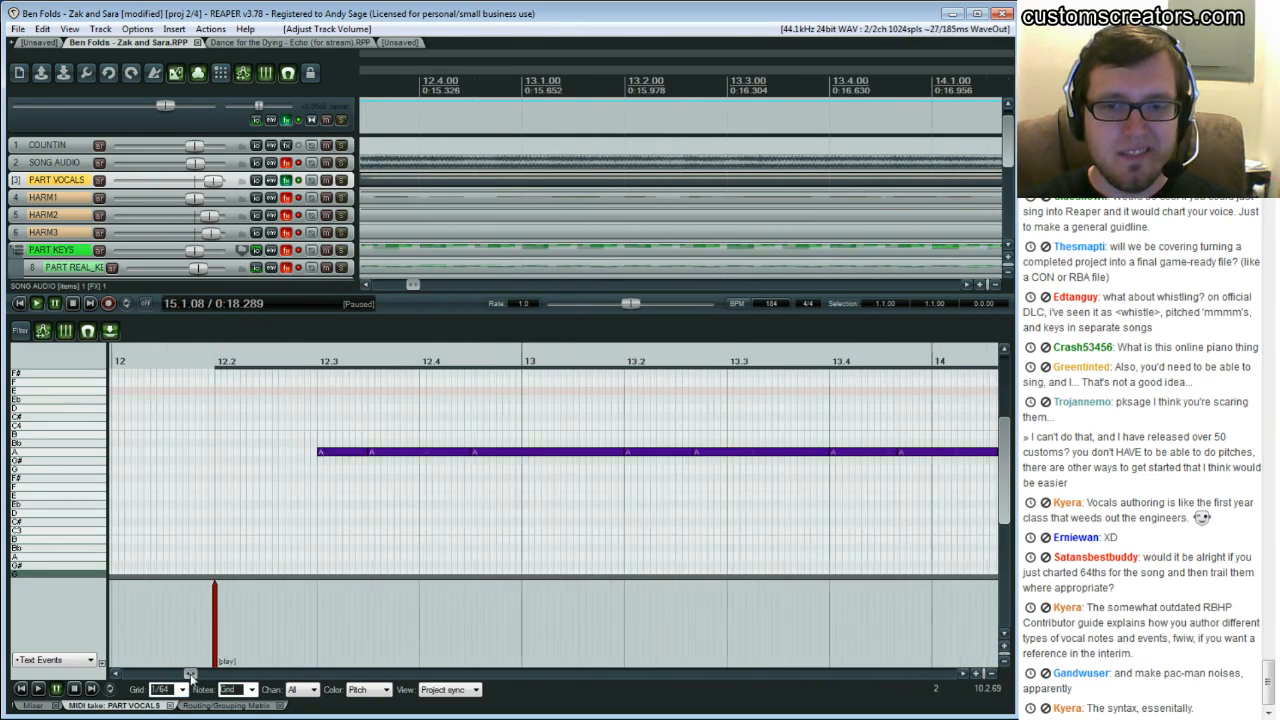
{"action": "left_click_drag", "start_coordinate": [307, 427], "coordinate": [481, 487]}
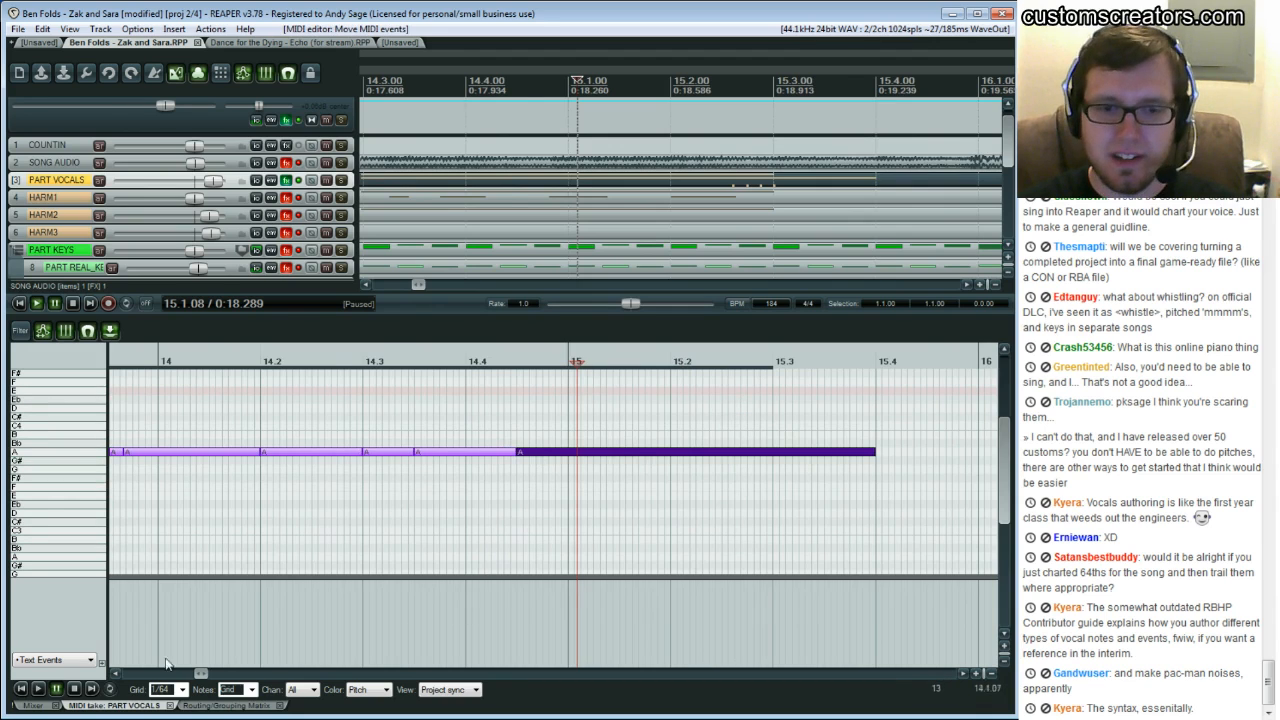
{"action": "scroll", "coordinate": [119, 675], "scroll_direction": "left", "scroll_amount": 3}
{"action": "scroll", "coordinate": [118, 674], "scroll_direction": "right", "scroll_amount": 3}
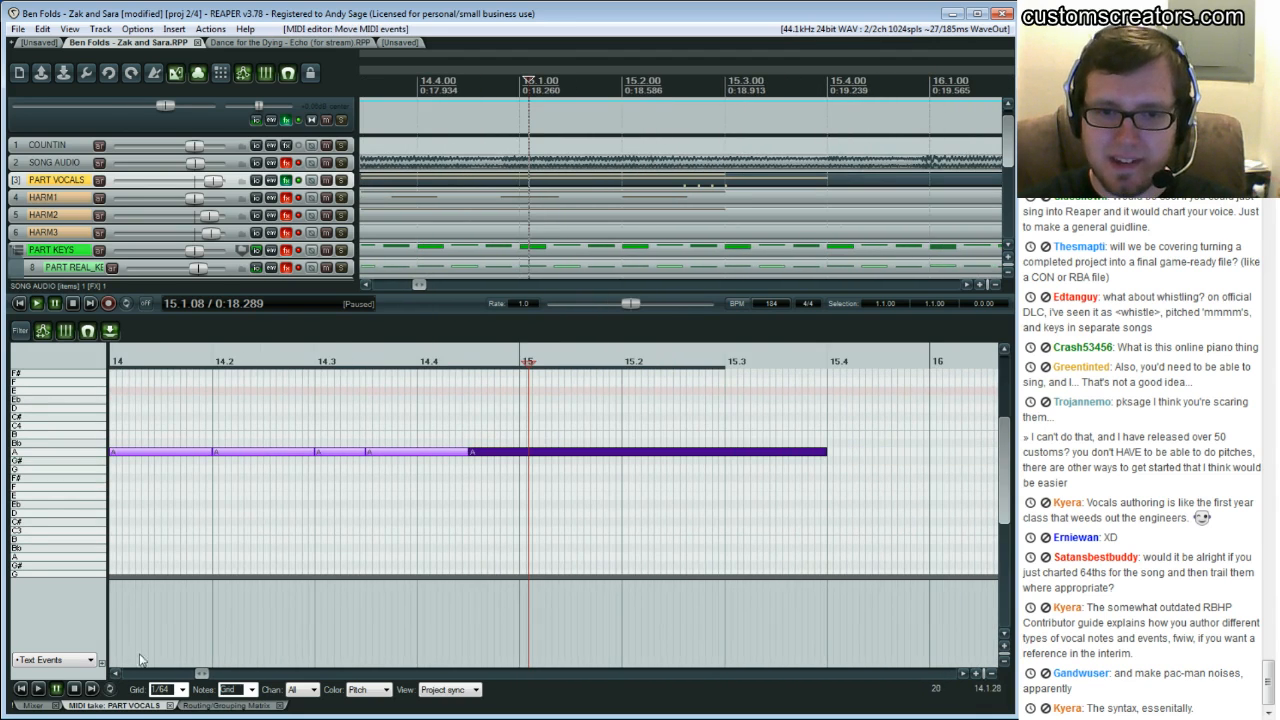
{"action": "left_click_drag", "start_coordinate": [213, 453], "coordinate": [206, 457]}
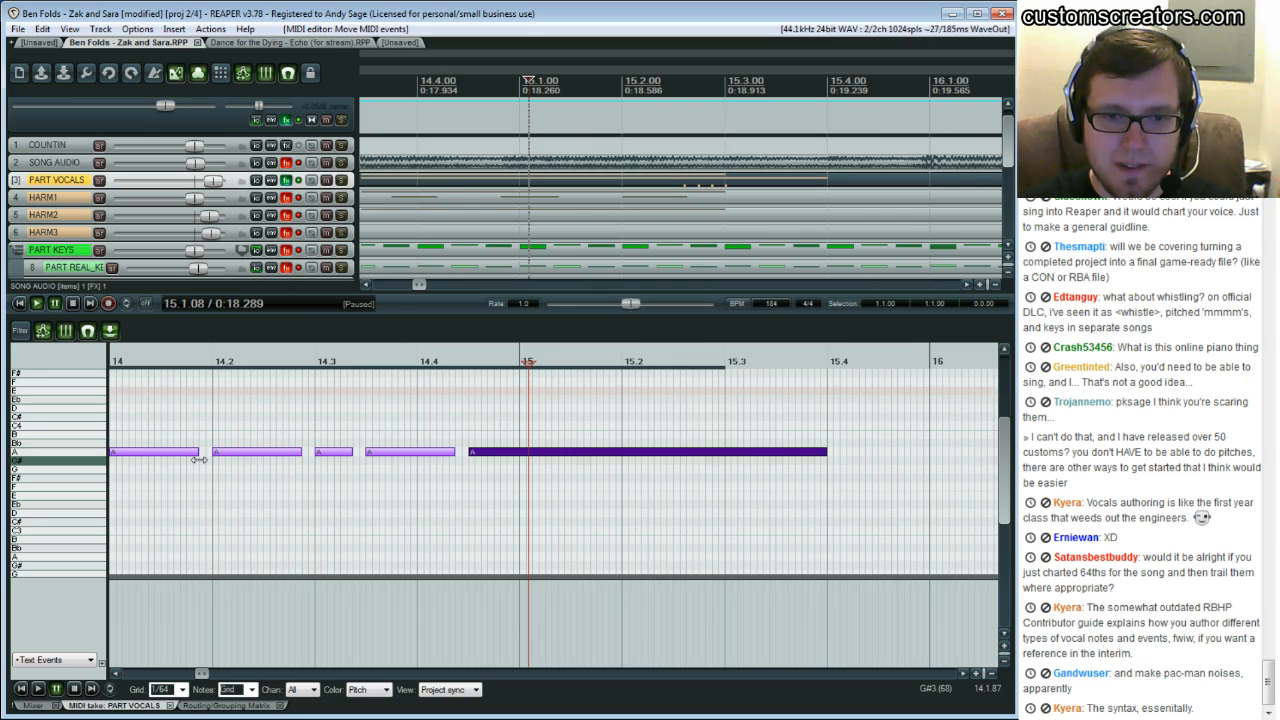
Play back the shortened notes through bars 12 to 15 to check their timing
{"action": "left_click_drag", "start_coordinate": [200, 675], "coordinate": [188, 676]}
{"action": "left_click", "coordinate": [341, 435]}
{"action": "key", "text": "space"}
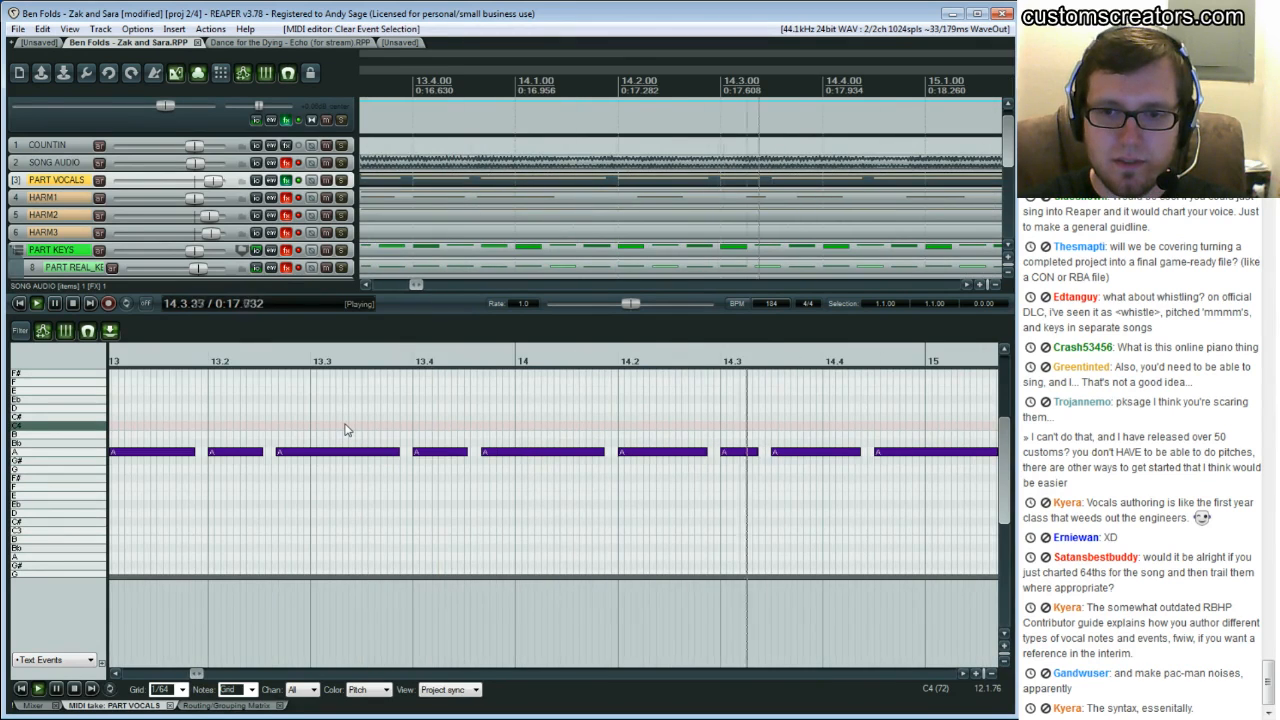
{"action": "key", "text": "space"}
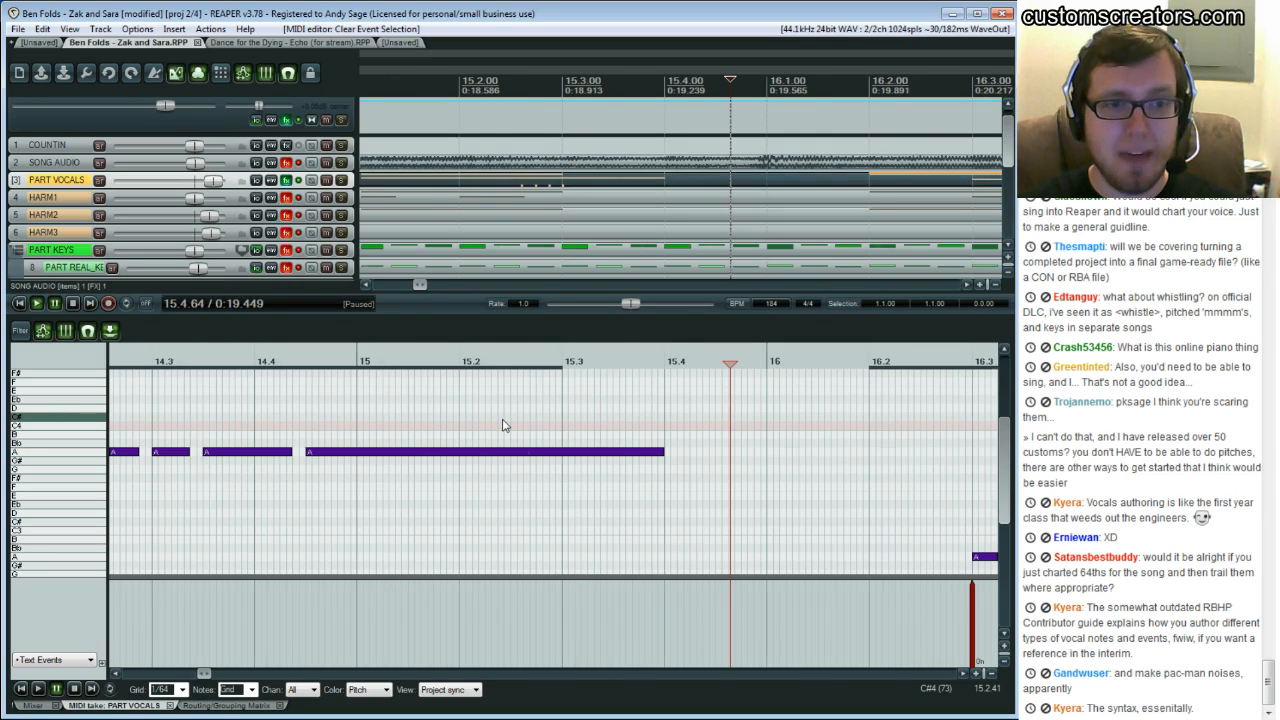
{"action": "scroll", "coordinate": [504, 425], "scroll_direction": "left", "scroll_amount": 8}
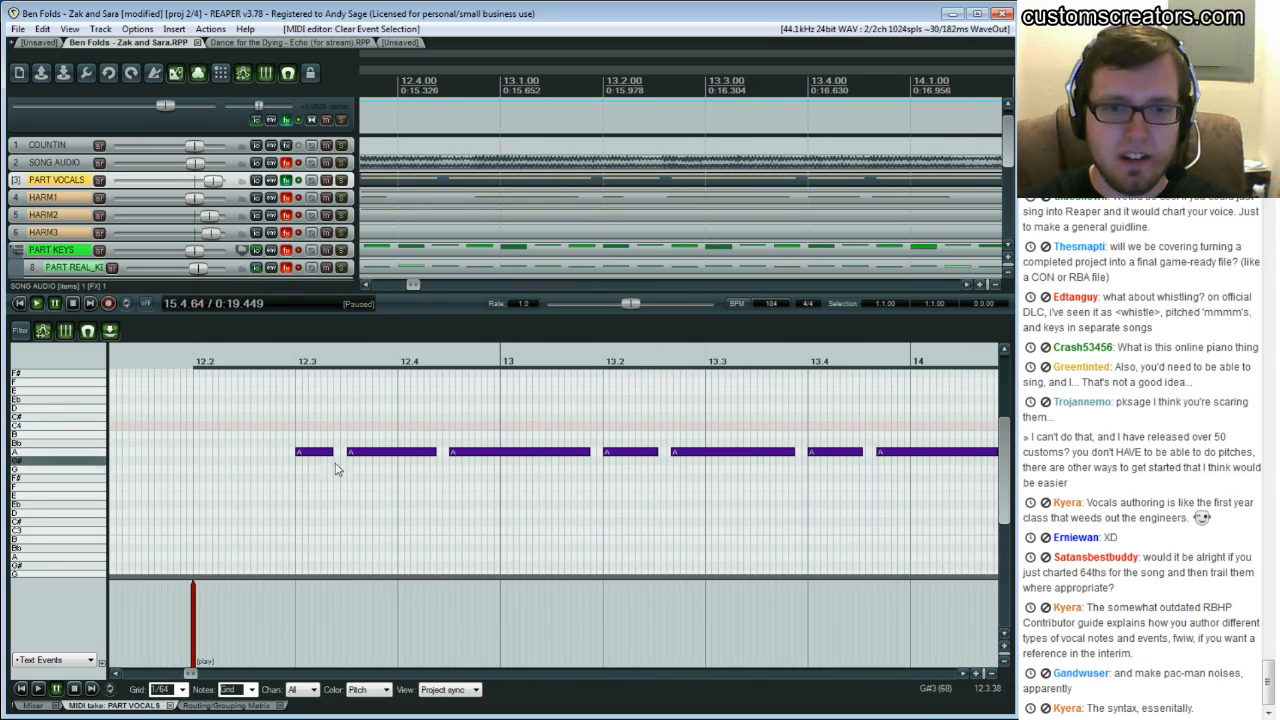
{"action": "key", "text": "space"}
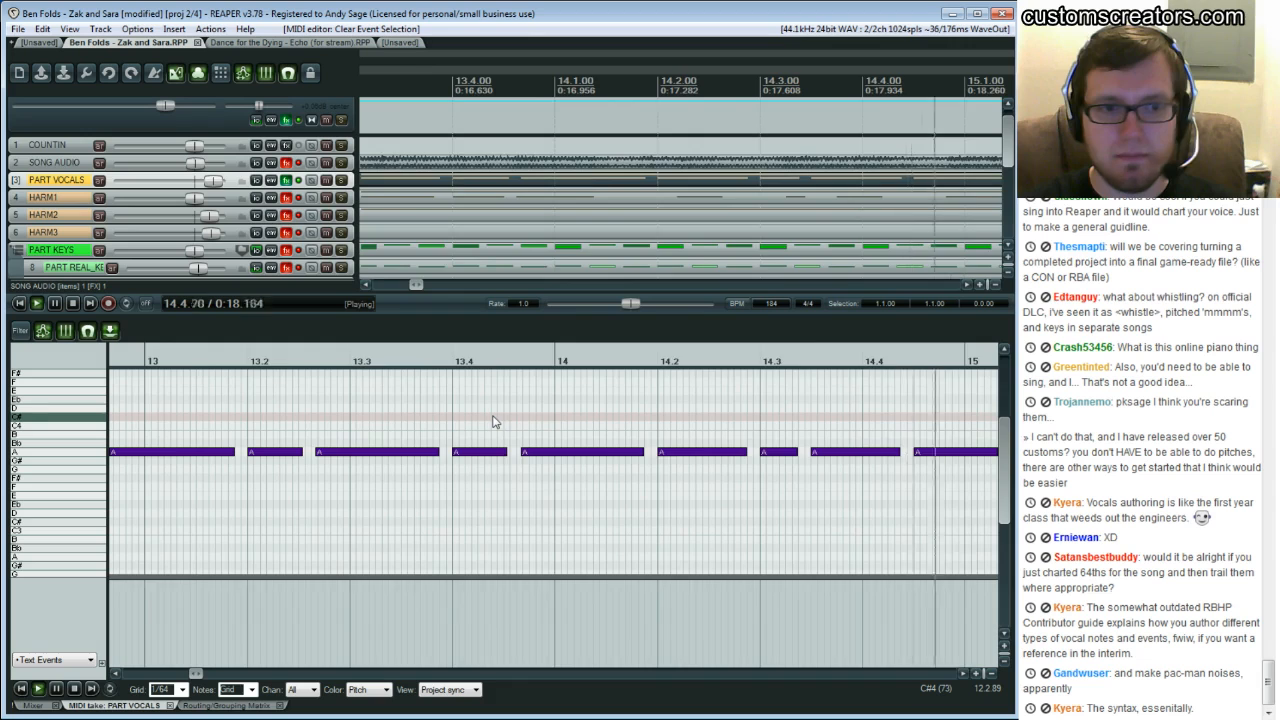
{"action": "key", "text": "space"}
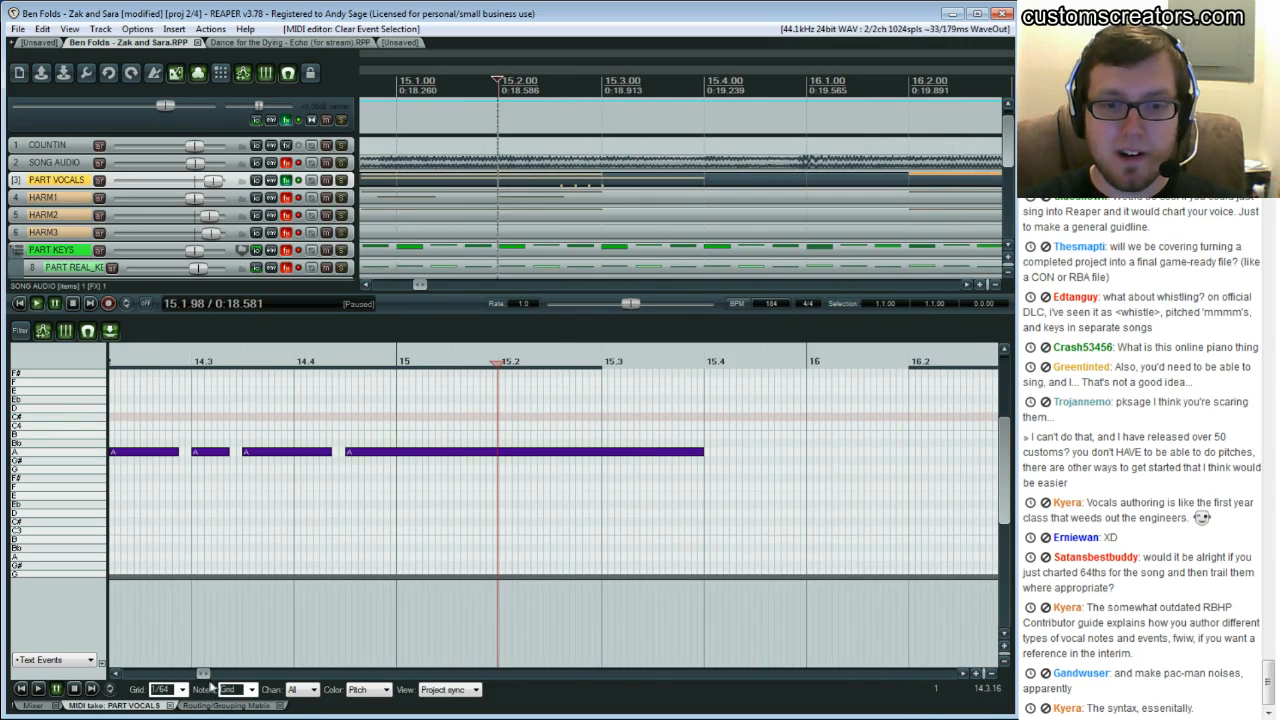
{"action": "left_click_drag", "start_coordinate": [200, 675], "coordinate": [193, 676]}
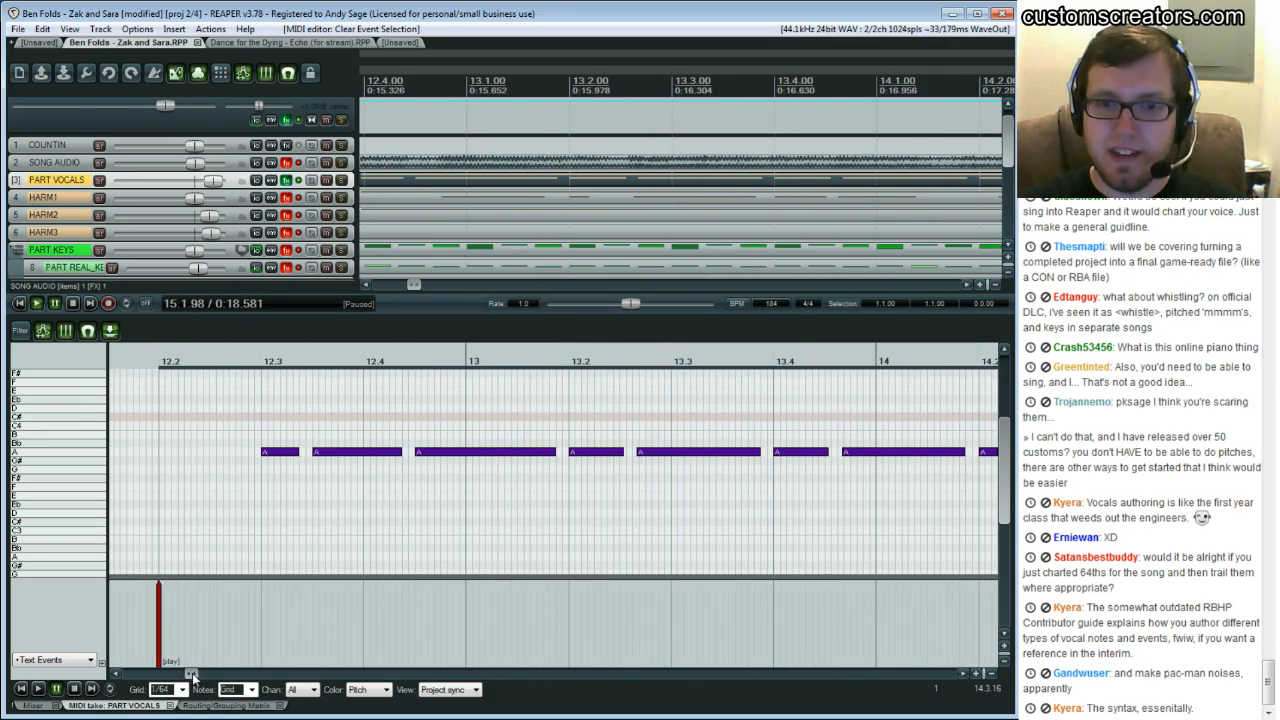
{"action": "left_click", "coordinate": [216, 458]}
{"action": "key", "text": "space"}
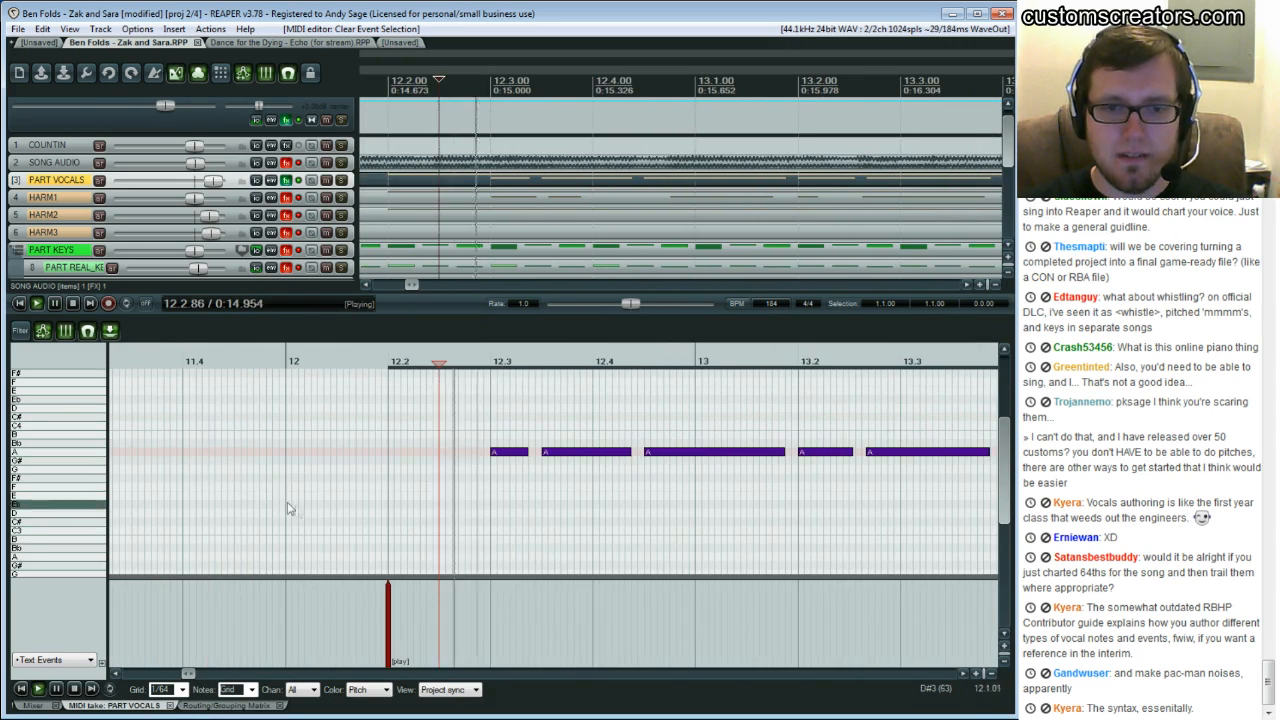
{"action": "key", "text": "ctrl+space"}
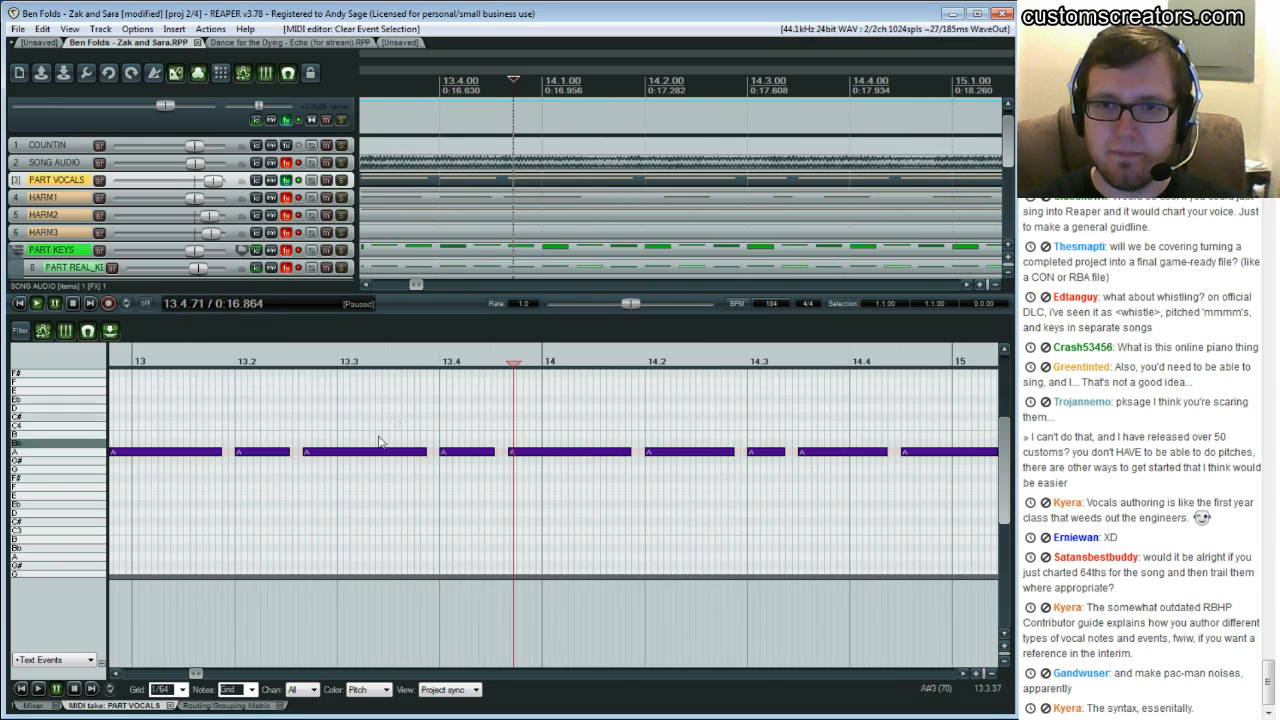
Enlarge the song audio track and replay the phrase from beat 12.2 to check where the notes start
{"action": "left_click", "coordinate": [117, 675]}
{"action": "left_click", "coordinate": [117, 675]}
{"action": "left_click", "coordinate": [117, 675]}
{"action": "left_click", "coordinate": [117, 675]}
{"action": "left_click", "coordinate": [117, 675]}
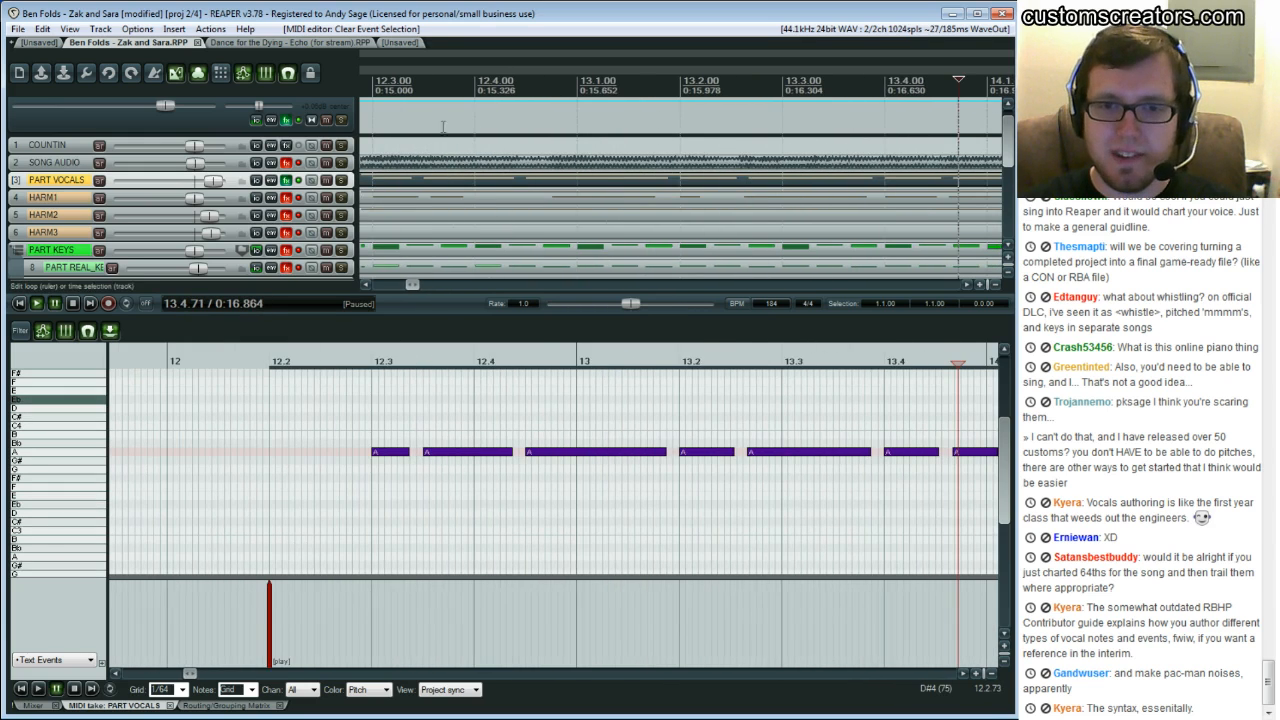
{"action": "left_click_drag", "start_coordinate": [155, 154], "coordinate": [144, 113]}
{"action": "left_click_drag", "start_coordinate": [110, 178], "coordinate": [106, 268]}
{"action": "key", "text": "space"}
{"action": "key", "text": "space"}
{"action": "key", "text": "ctrl+space"}
{"action": "scroll", "coordinate": [311, 198], "scroll_direction": "down", "scroll_amount": 1}
{"action": "left_click", "coordinate": [299, 208]}
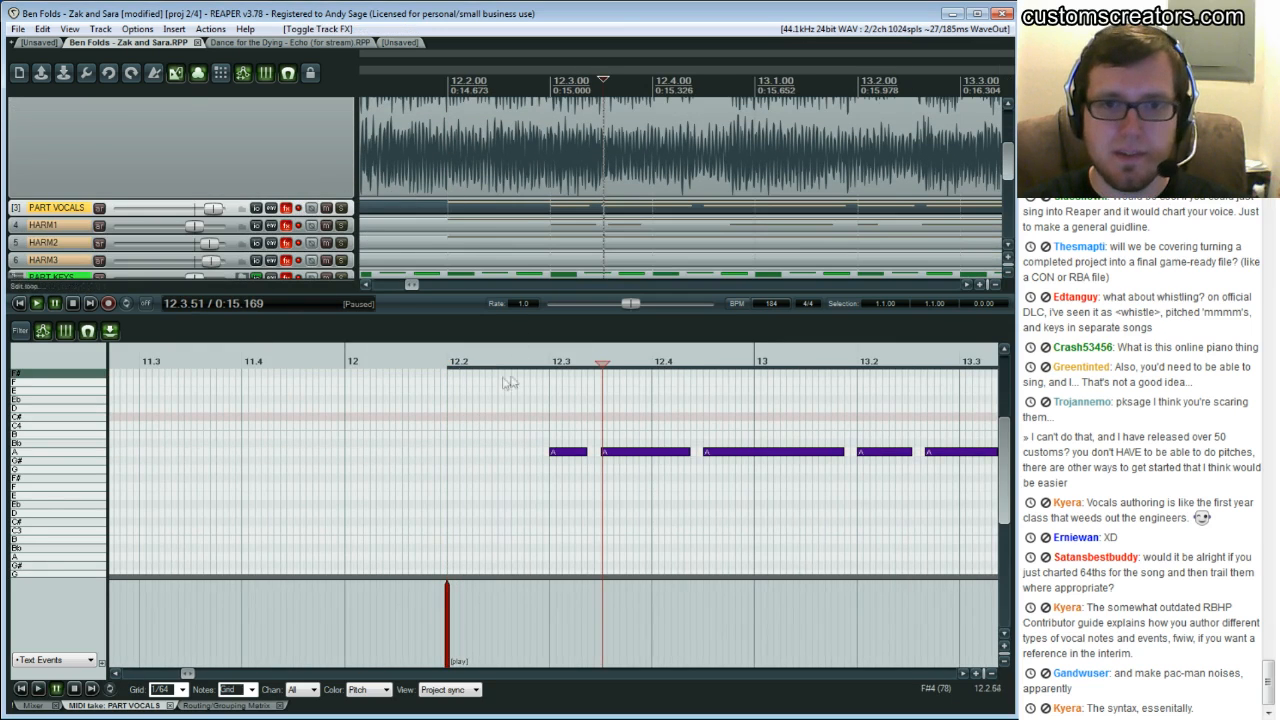
{"action": "scroll", "coordinate": [535, 194], "scroll_direction": "up", "scroll_amount": 1}
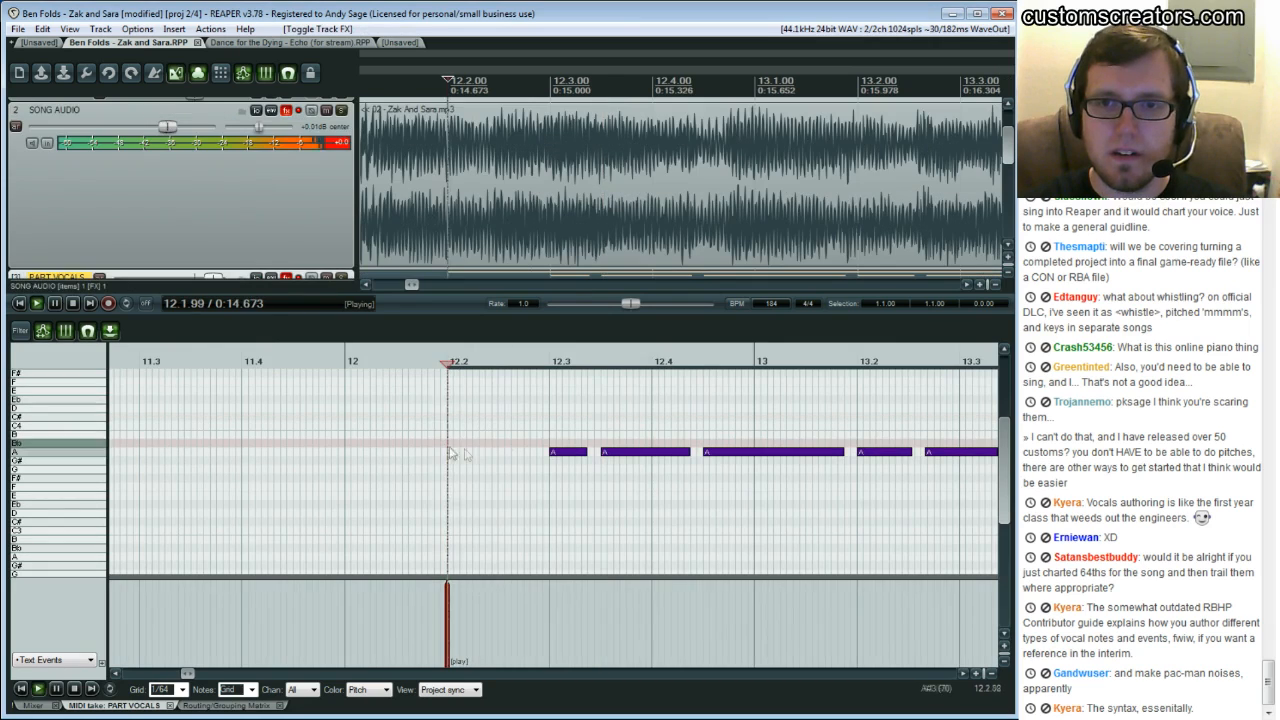
{"action": "left_click", "coordinate": [530, 420]}
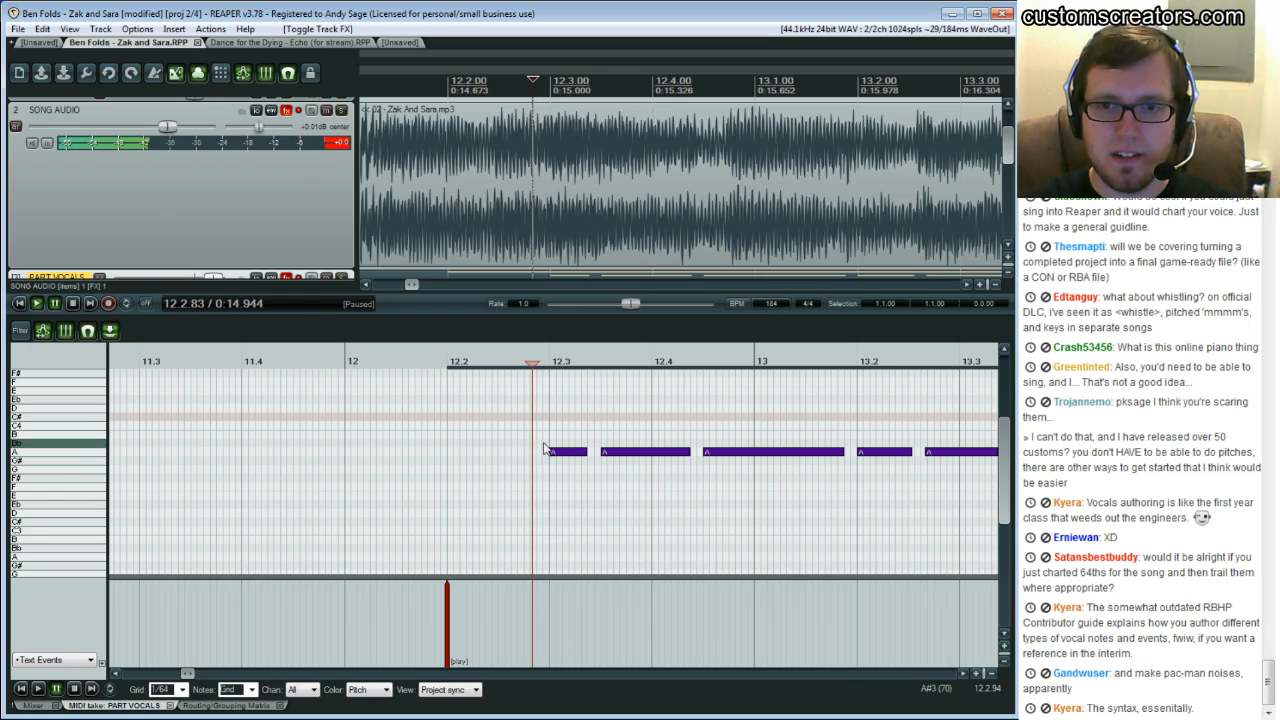
Move the first note of the pasted phrase slightly earlier, toward beat 12.2, and replay it against the song
{"action": "left_click_drag", "start_coordinate": [561, 457], "coordinate": [541, 457]}
{"action": "left_click", "coordinate": [431, 406]}
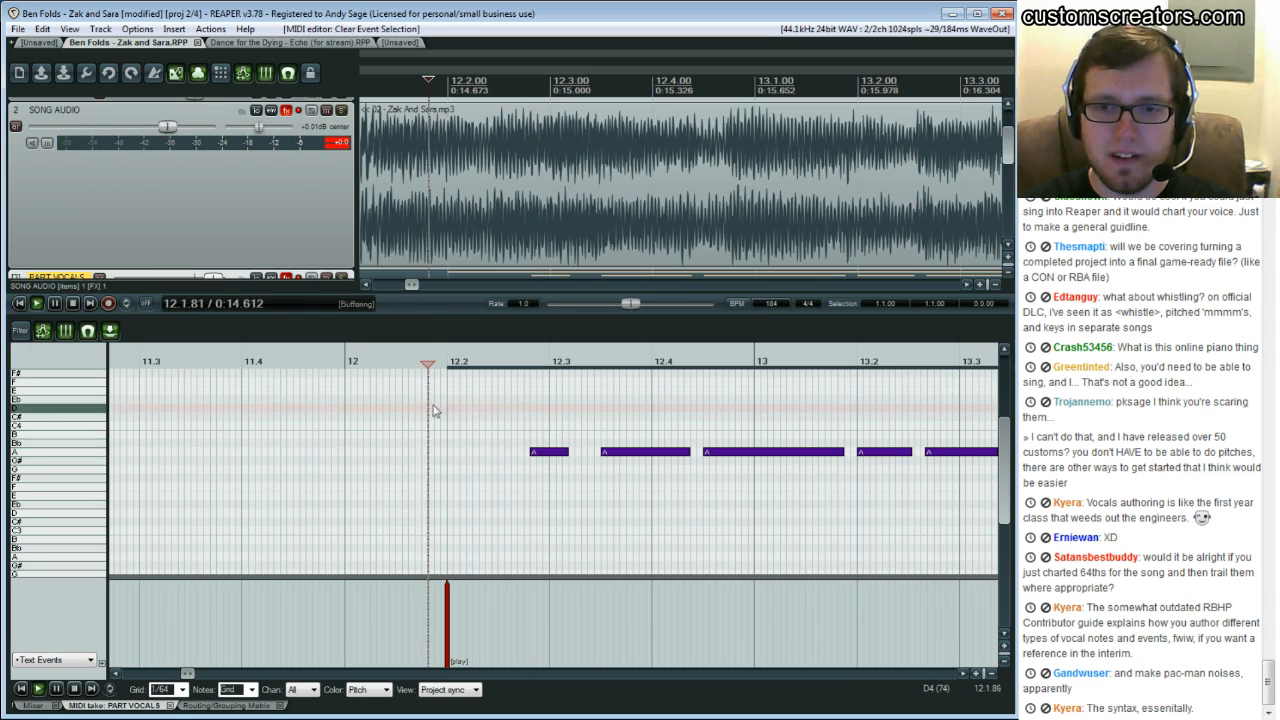
{"action": "key", "text": "space"}
{"action": "key", "text": "ctrl+space"}
{"action": "left_click", "coordinate": [466, 416]}
{"action": "key", "text": "space"}
{"action": "left_click", "coordinate": [594, 419]}
{"action": "left_click", "coordinate": [594, 419]}
{"action": "left_click", "coordinate": [594, 419]}
{"action": "key", "text": "ctrl+space"}
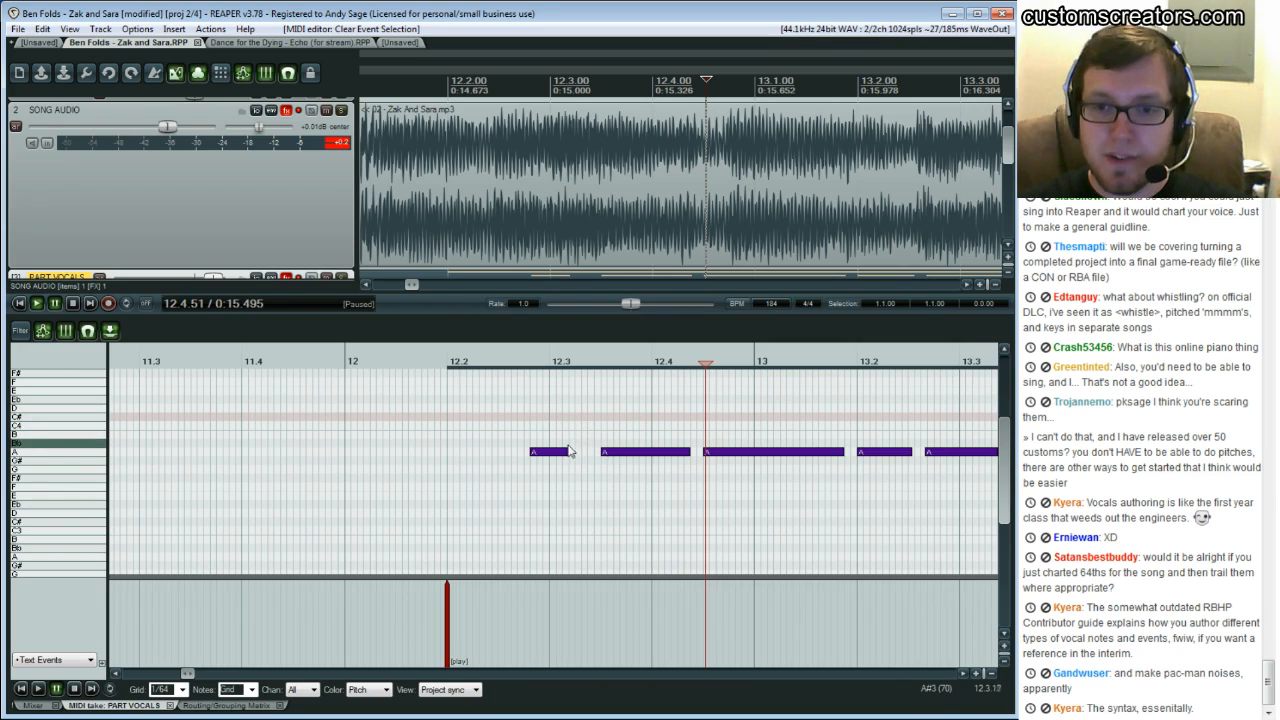
{"action": "left_click_drag", "start_coordinate": [568, 453], "coordinate": [569, 460]}
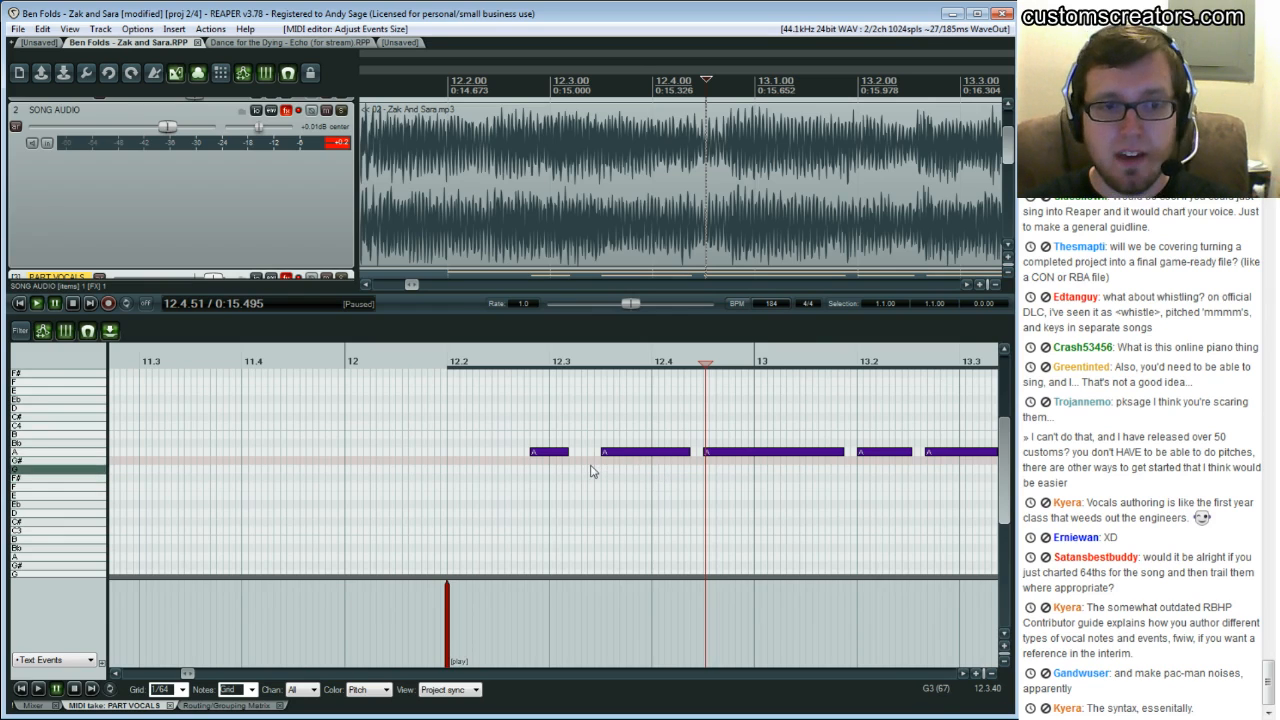
Check the reference Main Vocal notes around bars 10 to 15 in the Zak and Sara MIDI project
{"action": "left_click", "coordinate": [398, 43]}
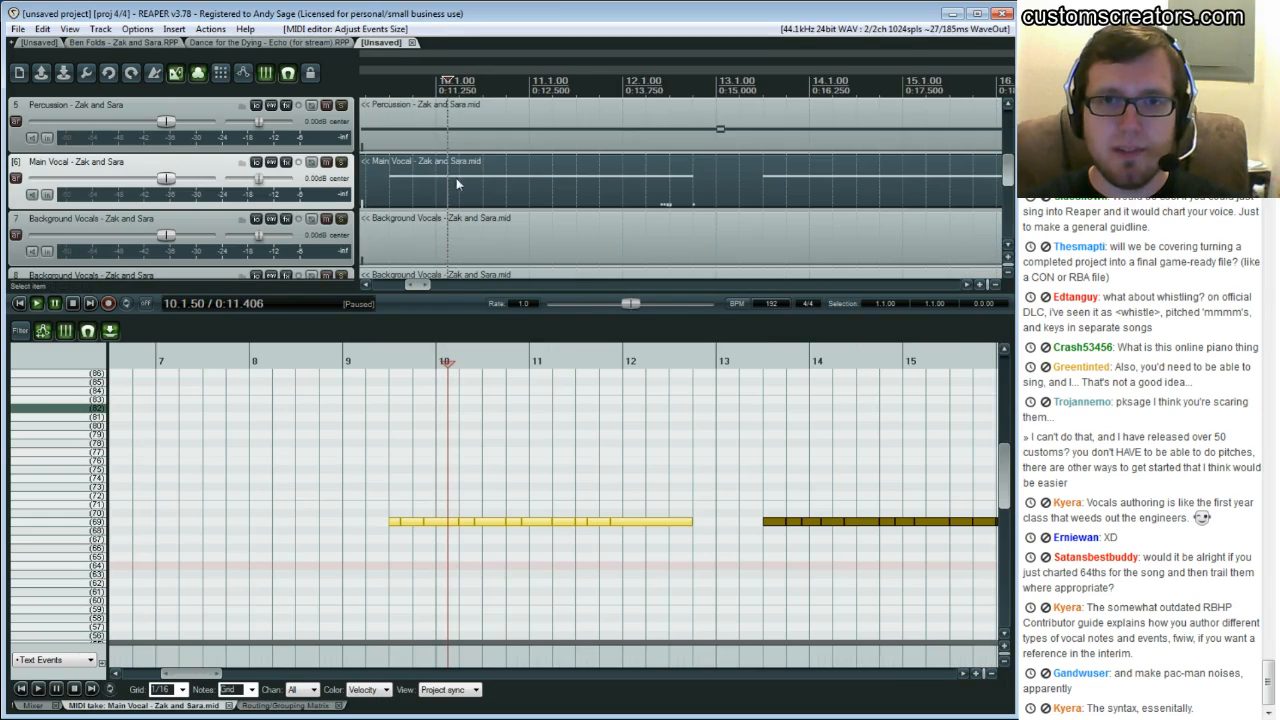
{"action": "left_click_drag", "start_coordinate": [421, 289], "coordinate": [390, 290]}
{"action": "left_click_drag", "start_coordinate": [149, 675], "coordinate": [197, 680]}
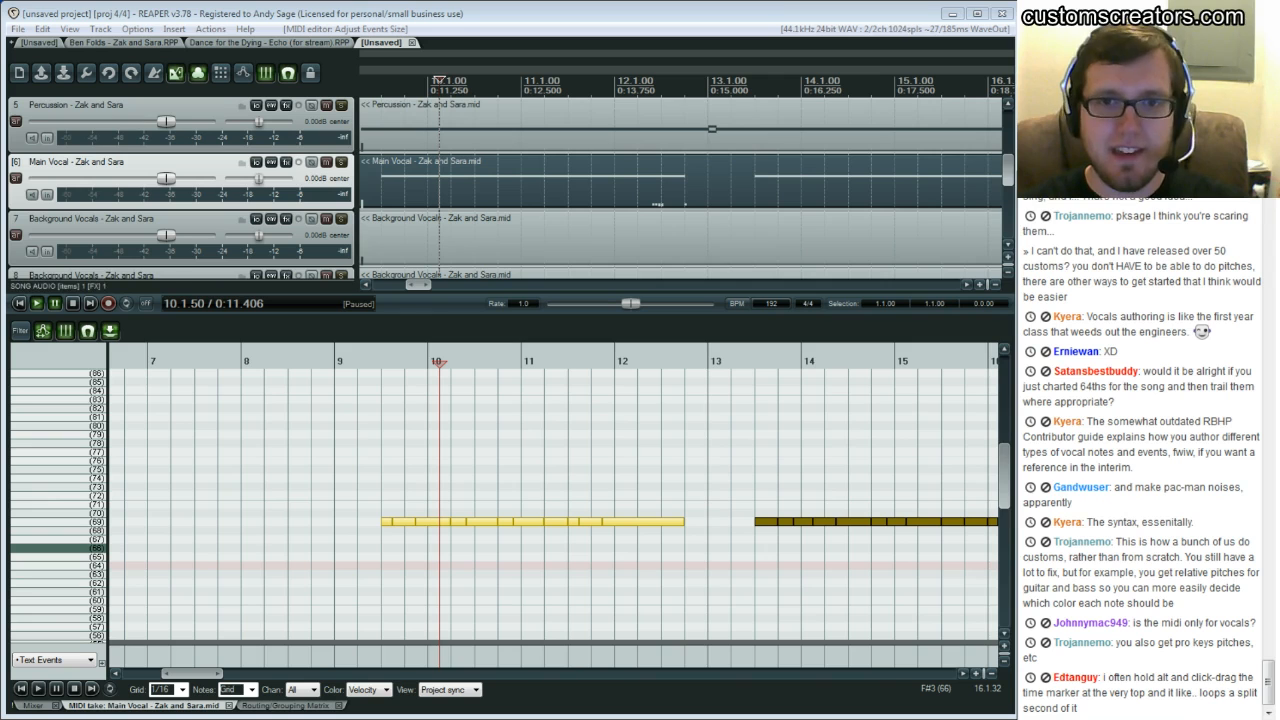
{"action": "left_click", "coordinate": [124, 43]}
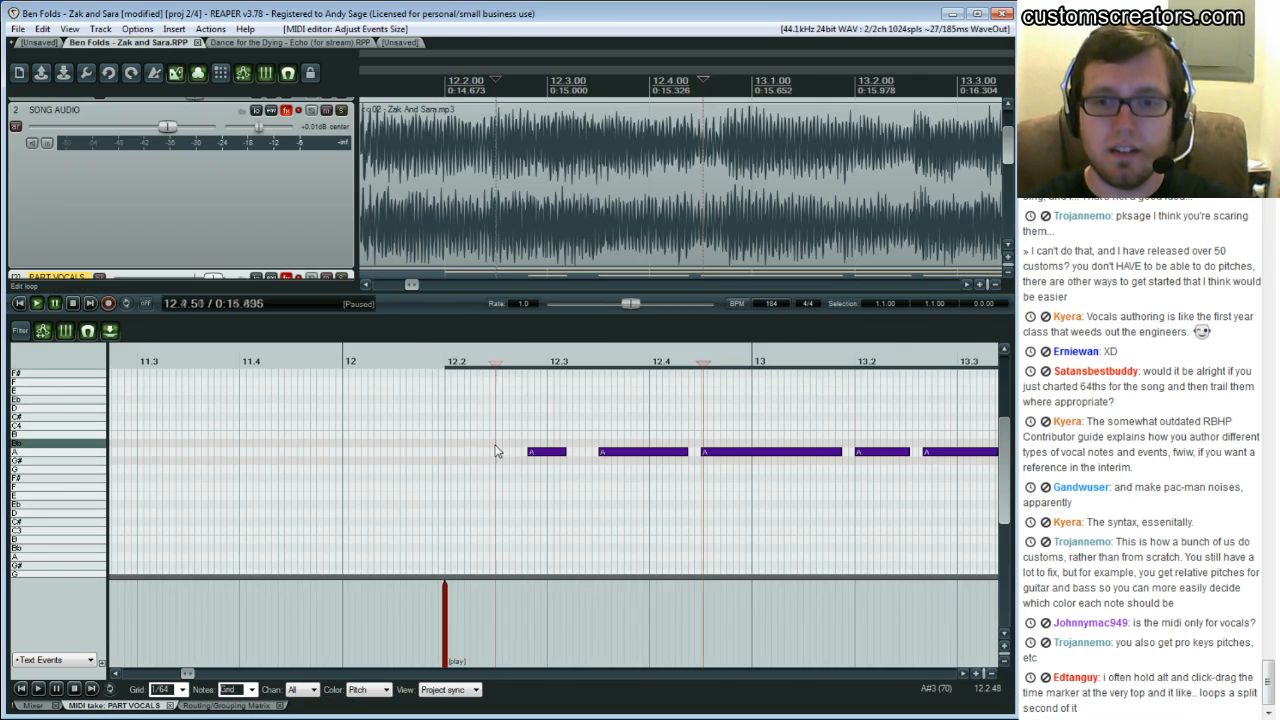
Play the PART VOCALS phrase from beat 12.2 through bar 14 with the vocal track FX toggled
{"action": "left_click", "coordinate": [496, 449]}
{"action": "key", "text": "space"}
{"action": "key", "text": "space"}
{"action": "scroll", "coordinate": [175, 268], "scroll_direction": "down", "scroll_amount": 2}
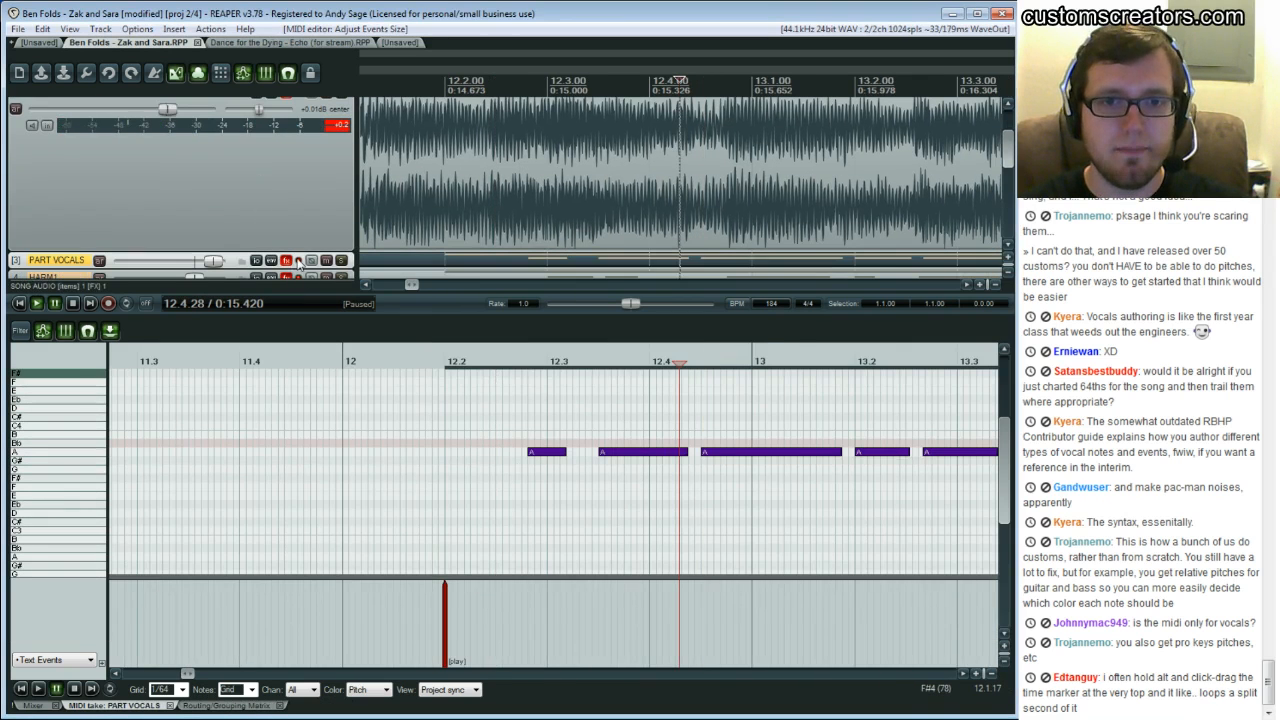
{"action": "left_click", "coordinate": [298, 261]}
{"action": "left_click", "coordinate": [432, 426]}
{"action": "key", "text": "space"}
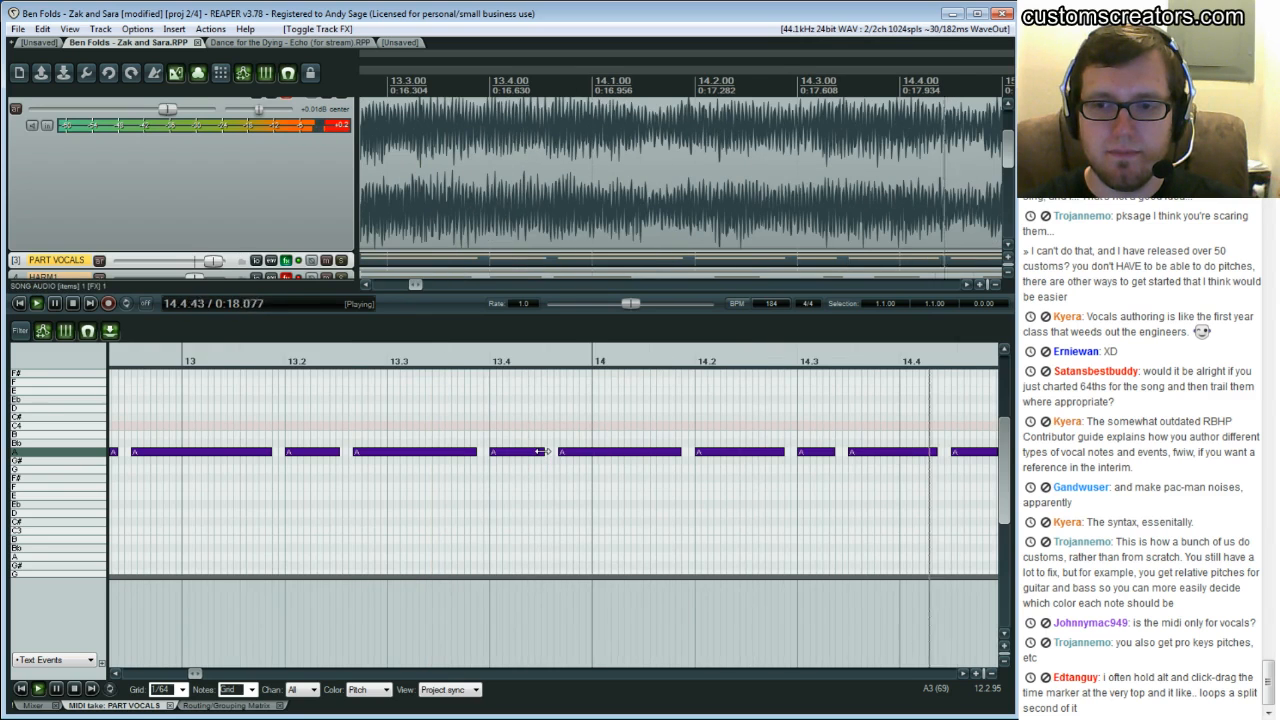
{"action": "key", "text": "ctrl+space"}
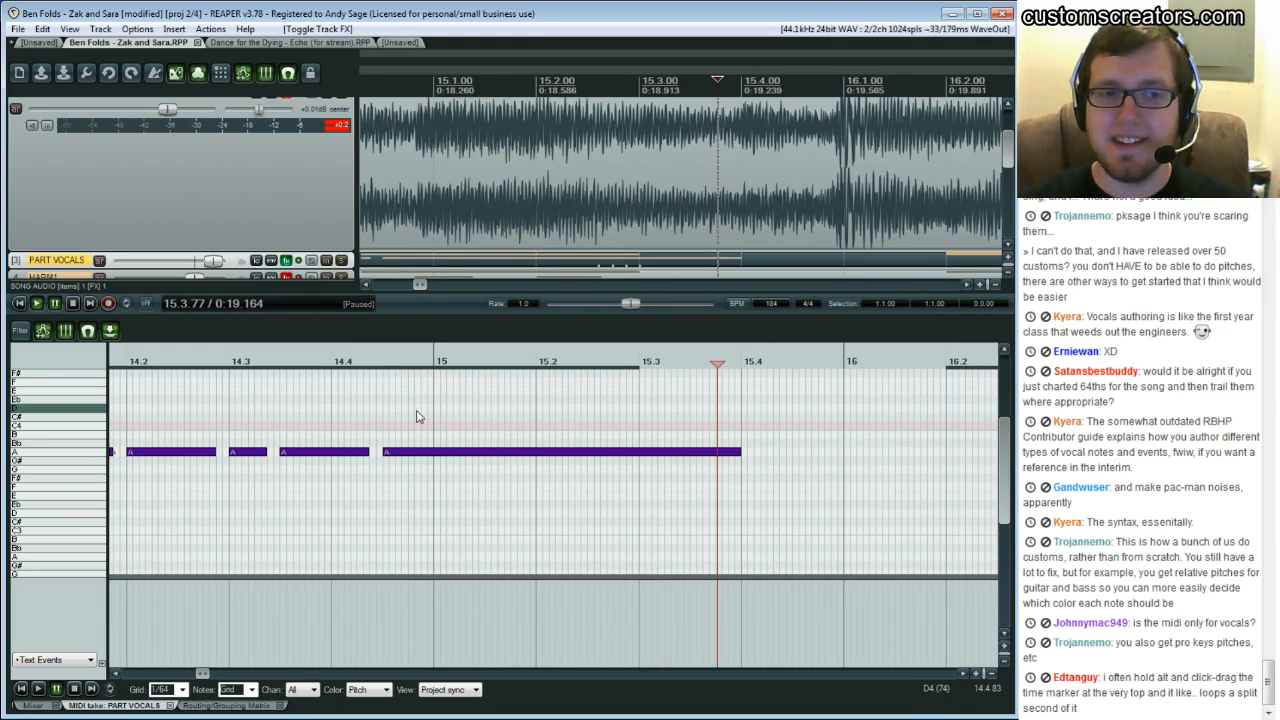
Scroll back to bar 13 and replay the notes through bar 15 against the song audio
{"action": "scroll", "coordinate": [419, 417], "scroll_direction": "left", "scroll_amount": 3}
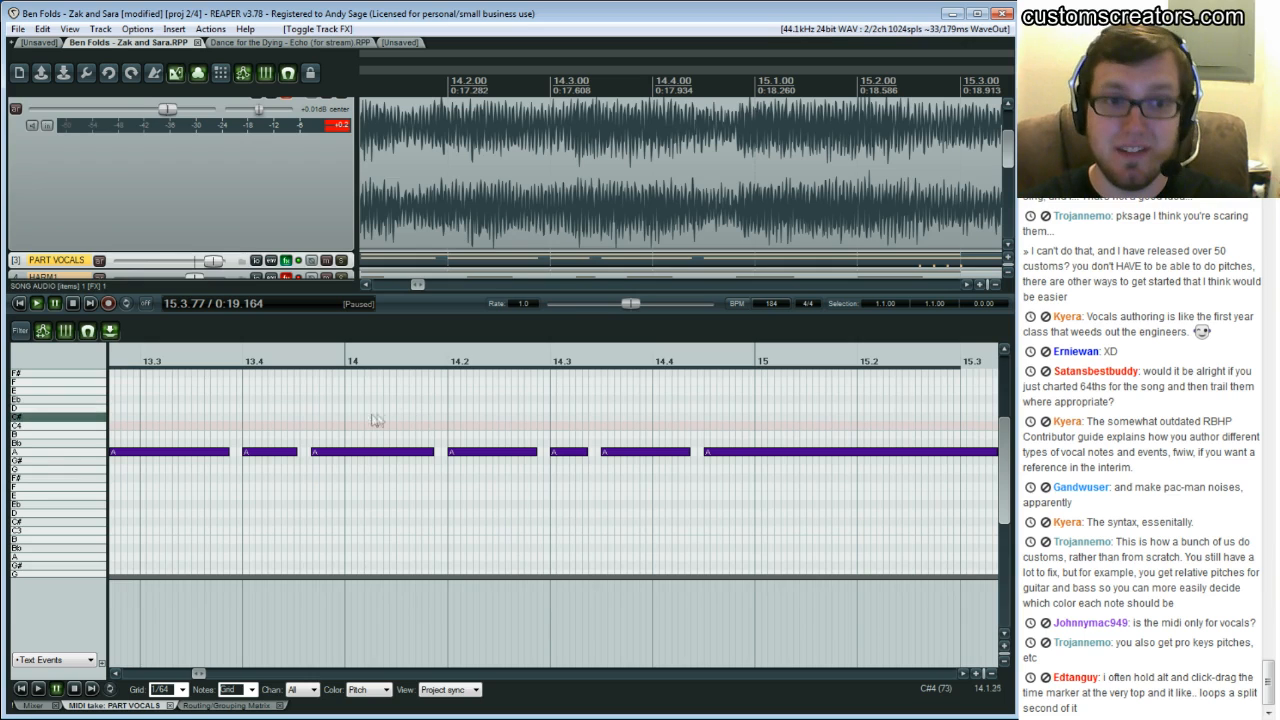
{"action": "left_click", "coordinate": [165, 427]}
{"action": "left_click", "coordinate": [135, 421]}
{"action": "key", "text": "space"}
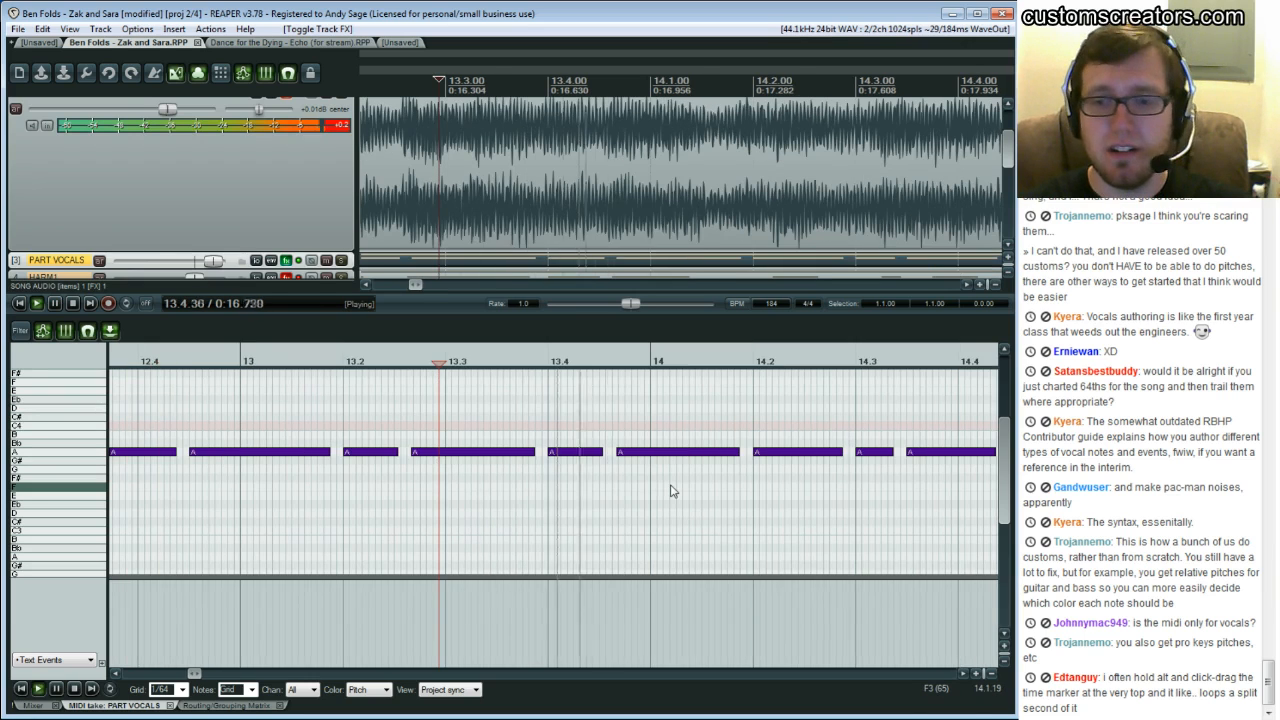
{"action": "key", "text": "space"}
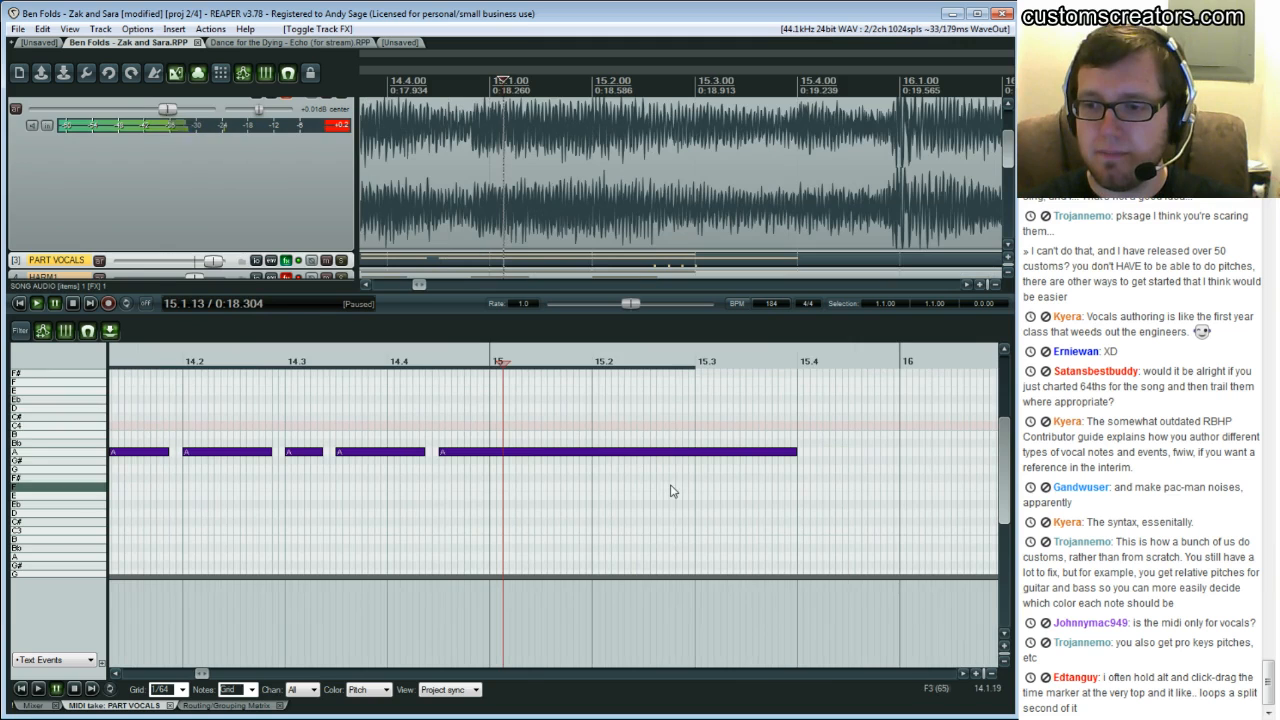
{"action": "left_click", "coordinate": [116, 674]}
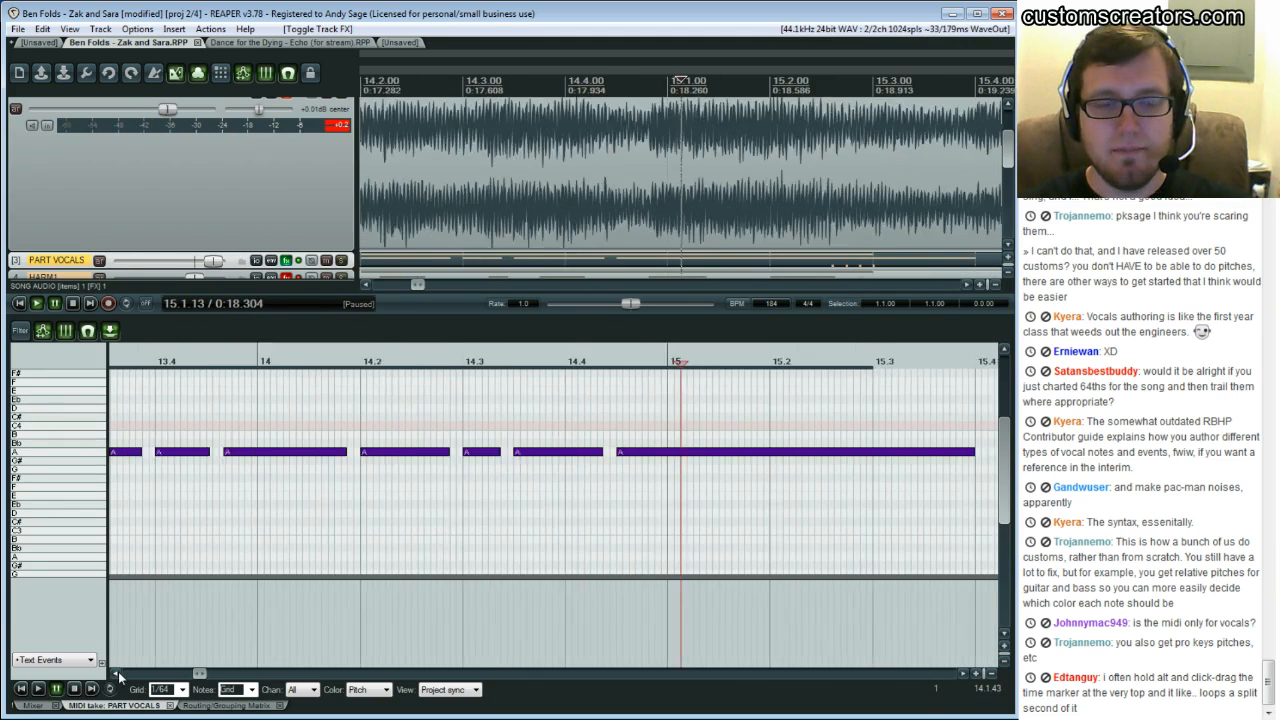
{"action": "left_click", "coordinate": [117, 674]}
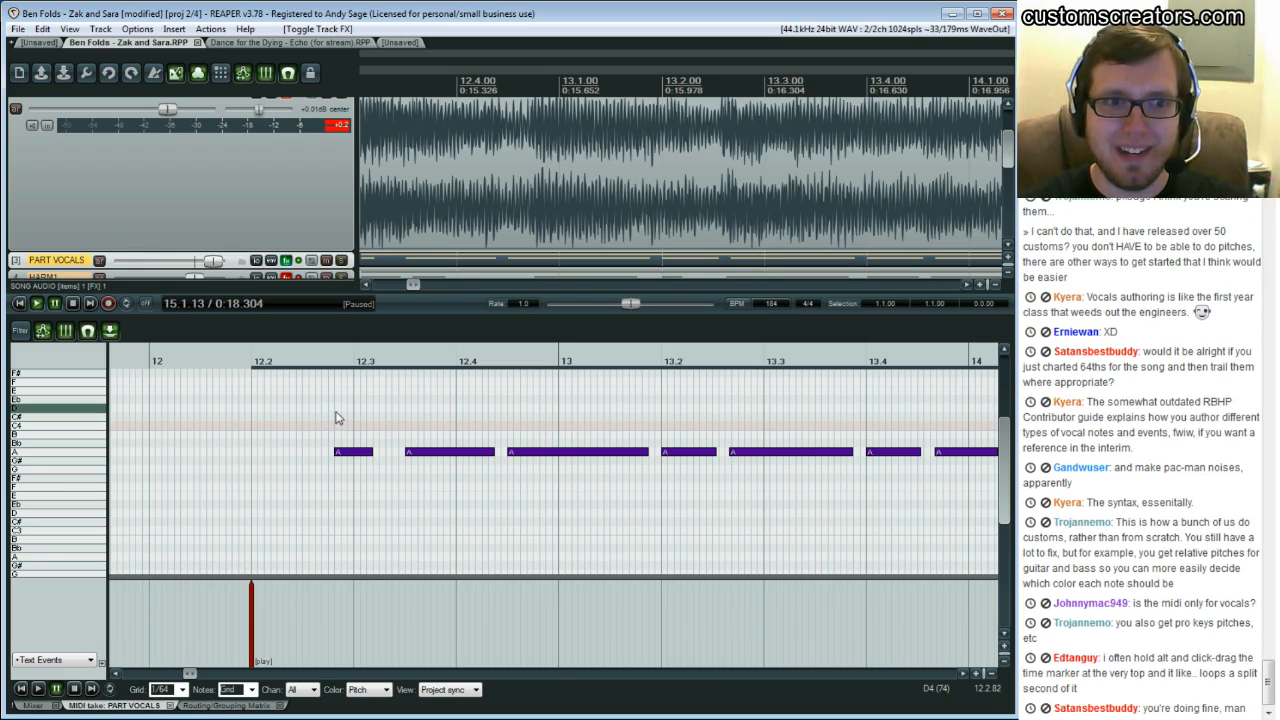
Select the song audio from beat 13.1 to 13.4 and play around it to hear the vocal
{"action": "scroll", "coordinate": [555, 473], "scroll_direction": "down", "scroll_amount": 1}
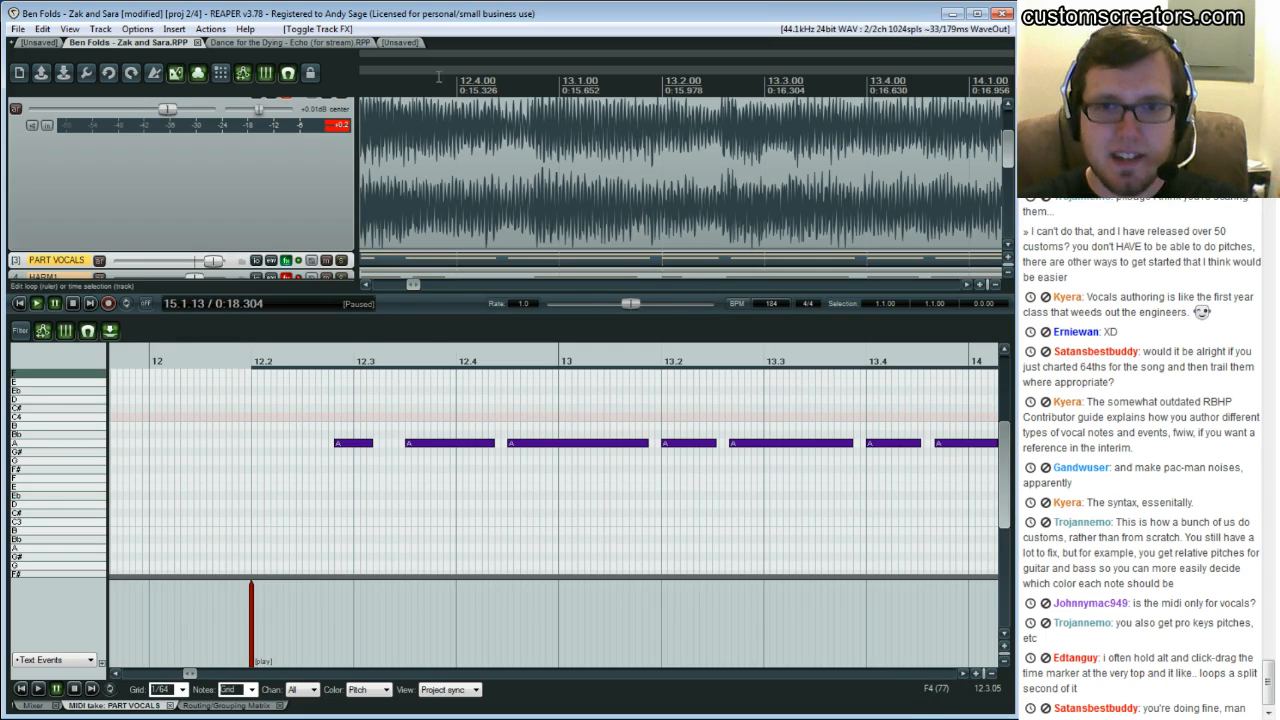
{"action": "left_click_drag", "start_coordinate": [457, 86], "coordinate": [558, 88]}
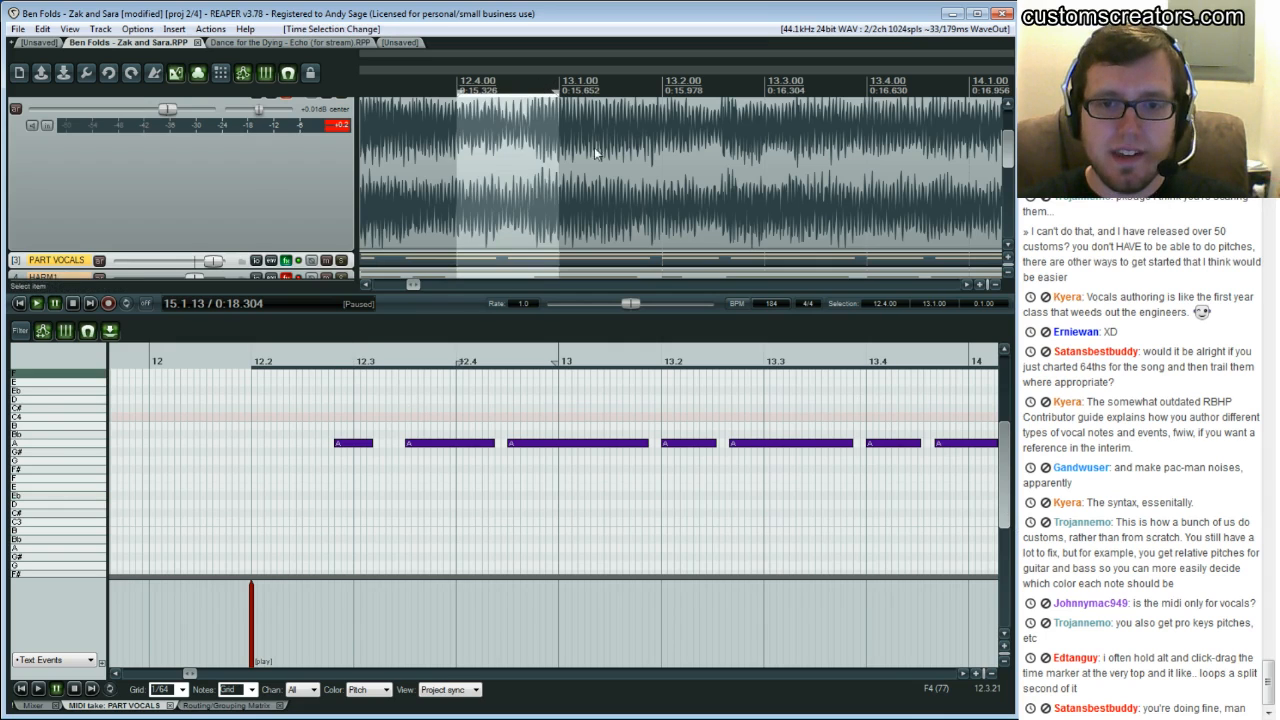
{"action": "key", "text": "Escape"}
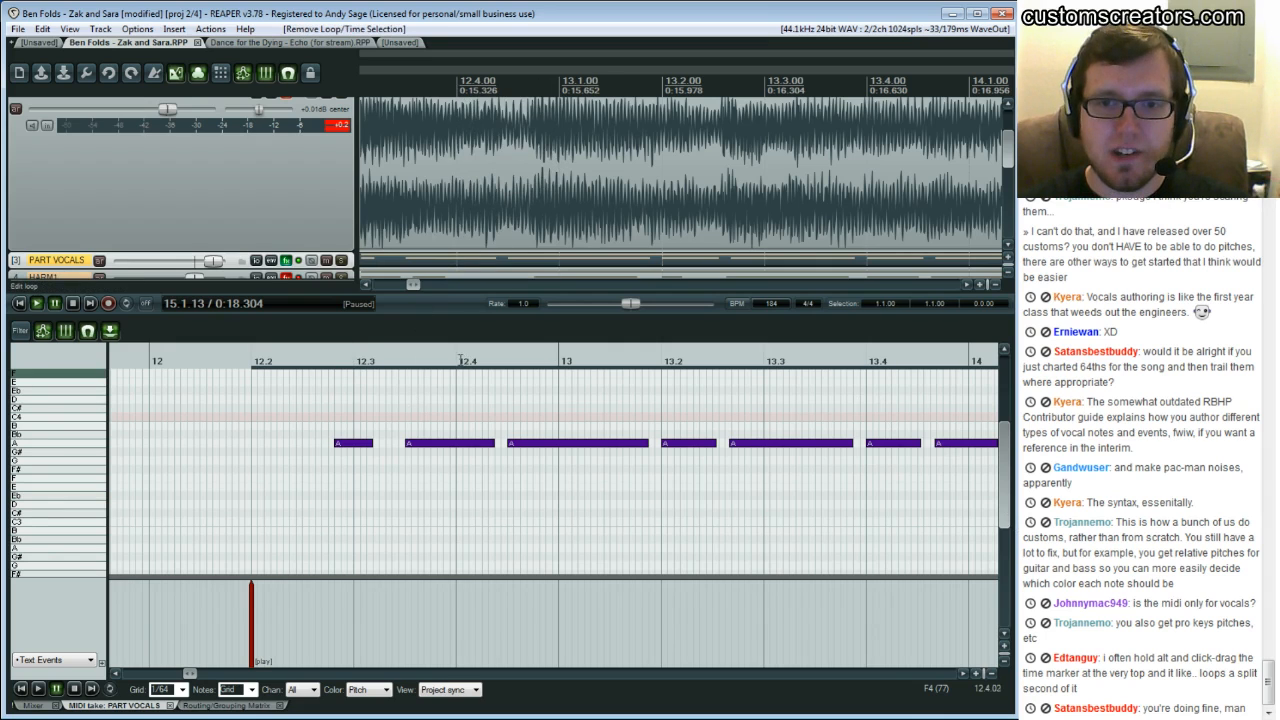
{"action": "left_click_drag", "start_coordinate": [465, 359], "coordinate": [546, 355]}
{"action": "scroll", "coordinate": [600, 148], "scroll_direction": "up", "scroll_amount": 3}
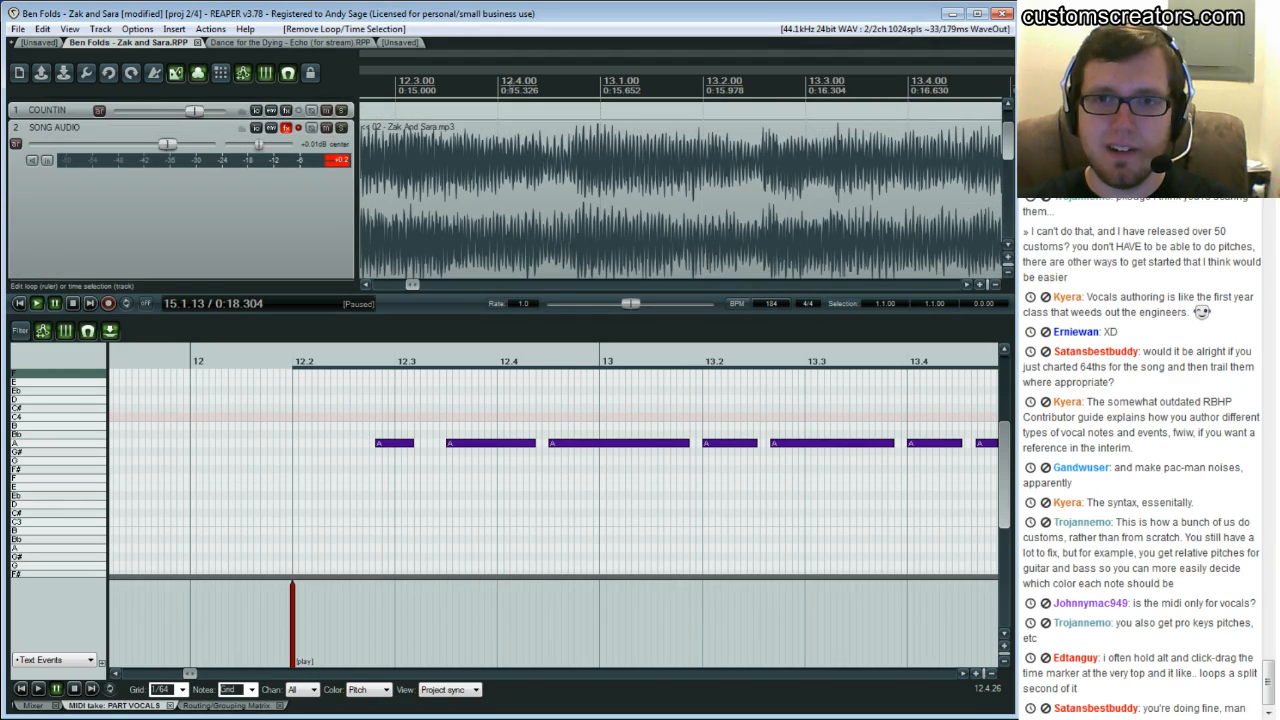
{"action": "left_click_drag", "start_coordinate": [603, 90], "coordinate": [906, 88]}
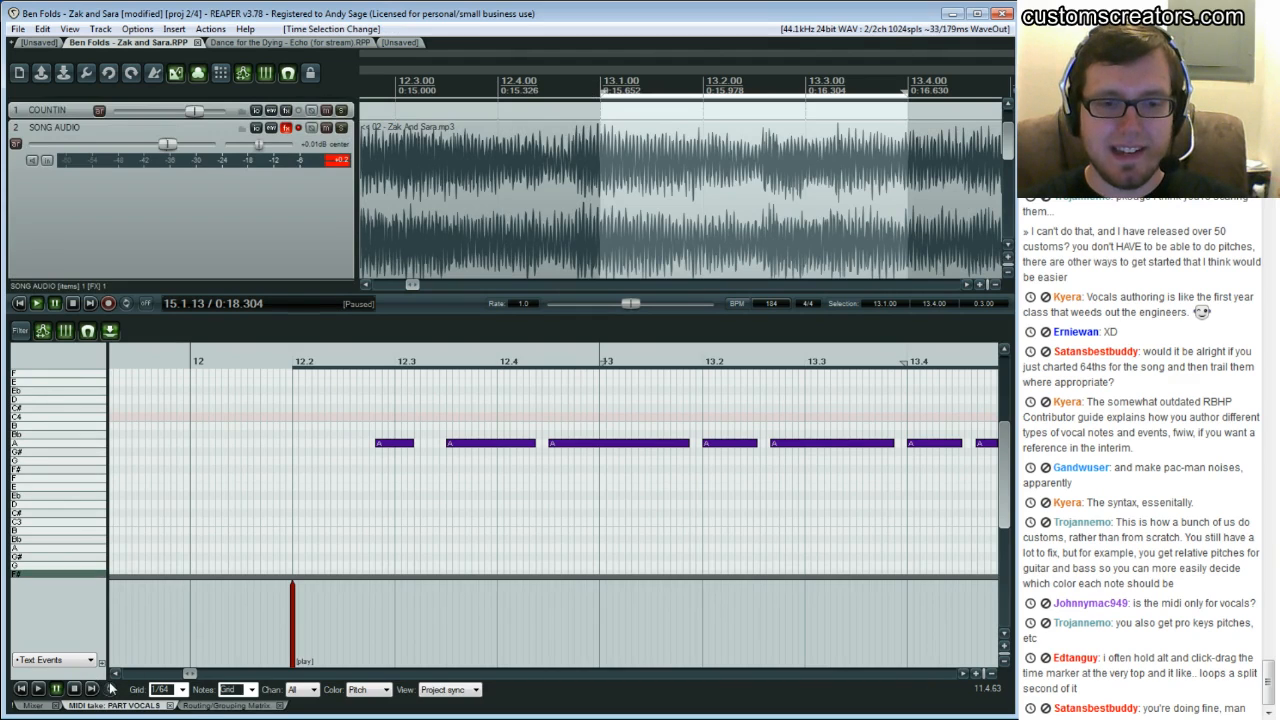
{"action": "left_click", "coordinate": [557, 401]}
{"action": "key", "text": "space"}
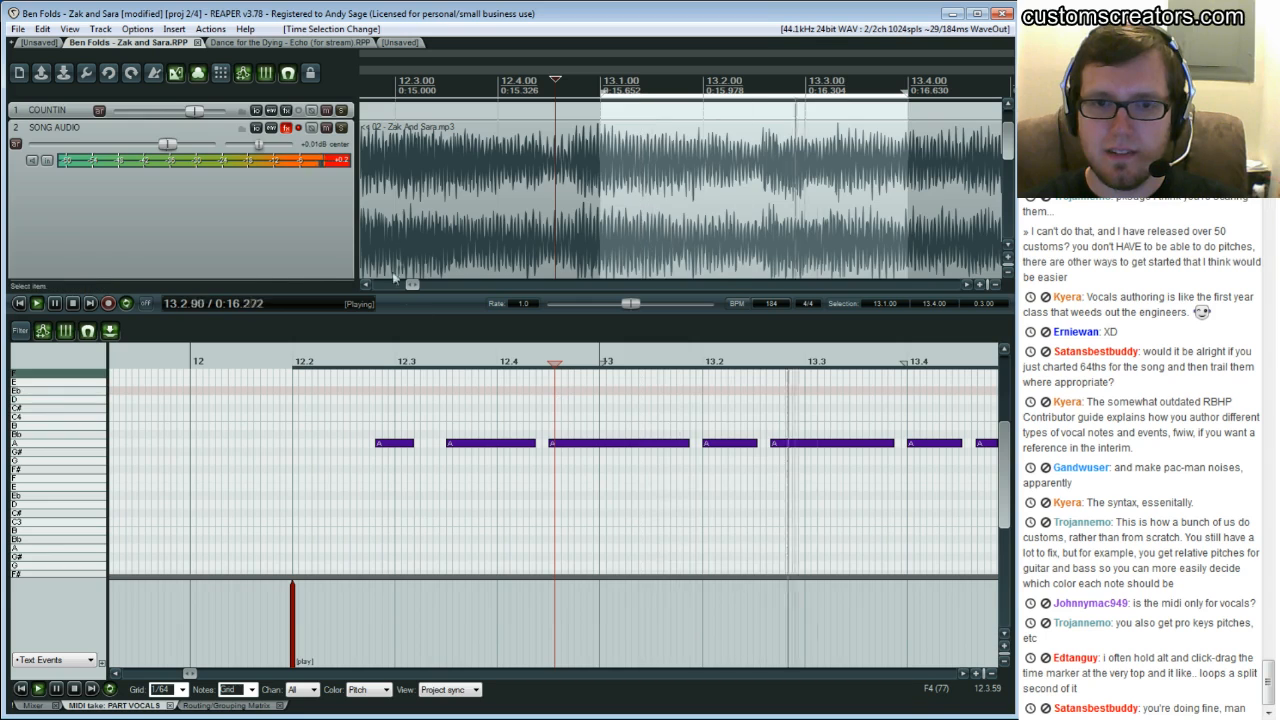
Toggle the PART VOCALS track FX and replay beats 12.4 to 13.3 to compare note starts with the singing
{"action": "scroll", "coordinate": [379, 248], "scroll_direction": "down", "scroll_amount": 2}
{"action": "left_click", "coordinate": [286, 261]}
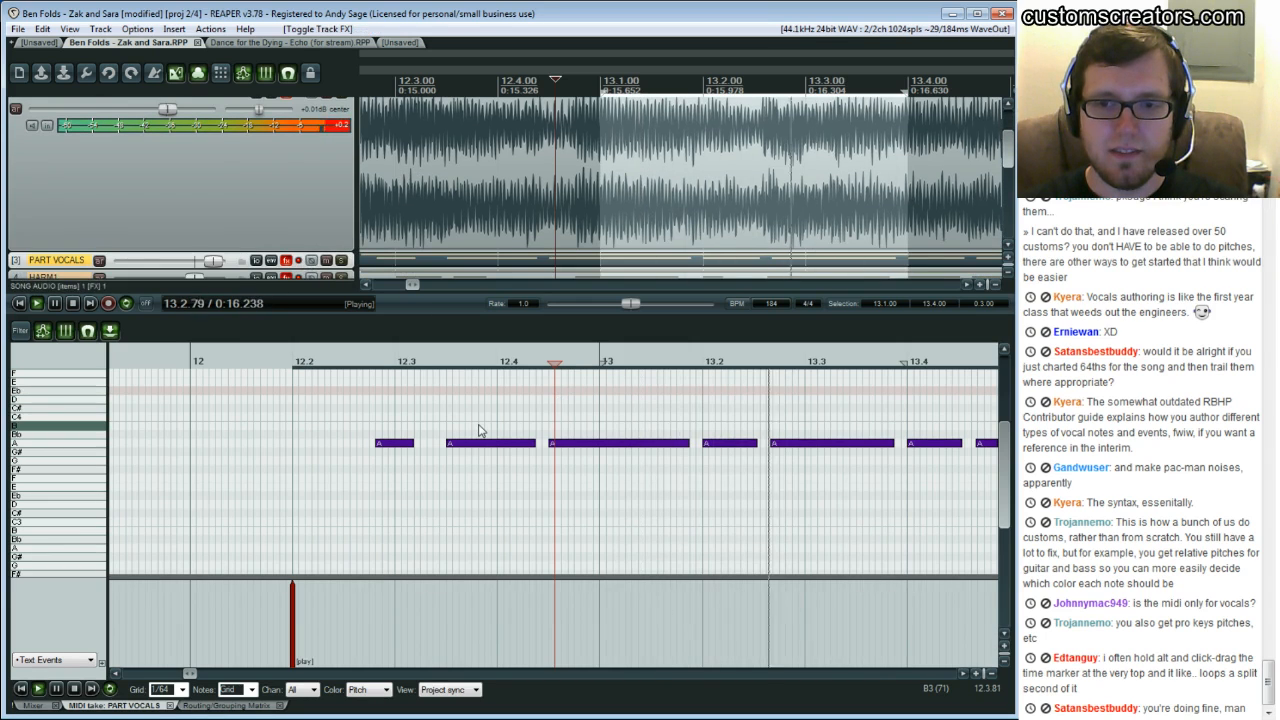
{"action": "left_click", "coordinate": [587, 411]}
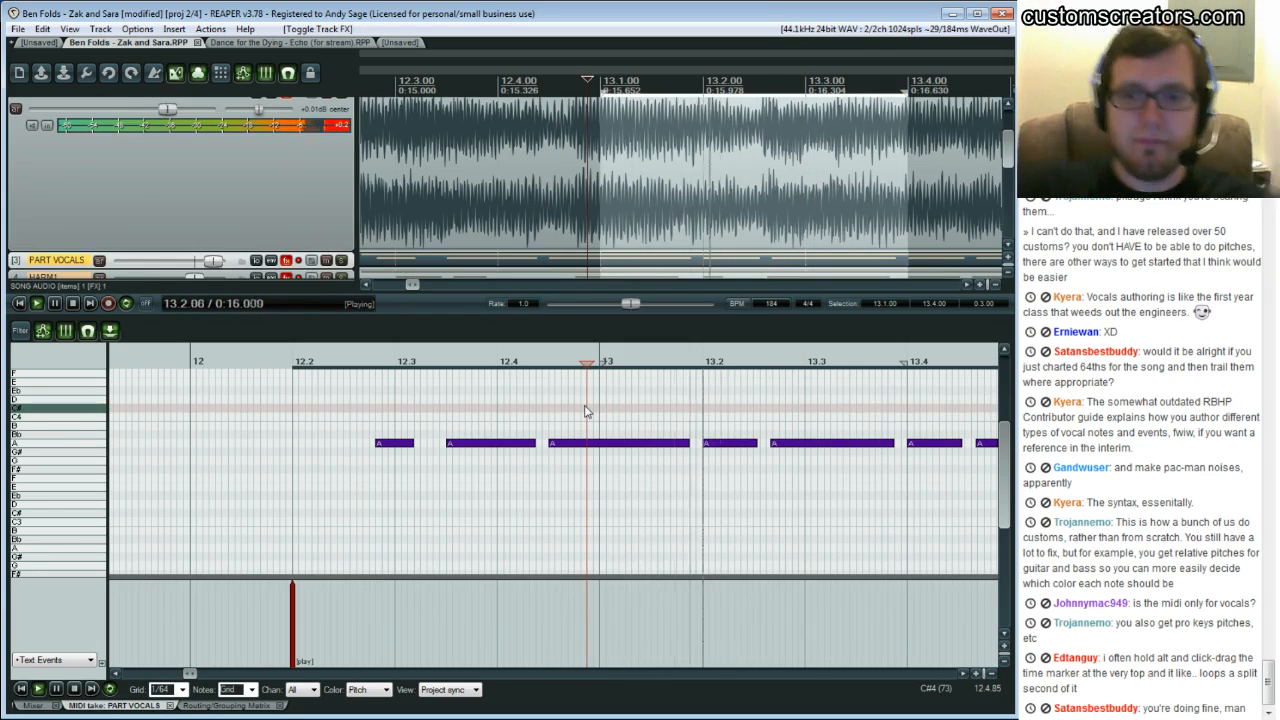
{"action": "key", "text": "ctrl+space"}
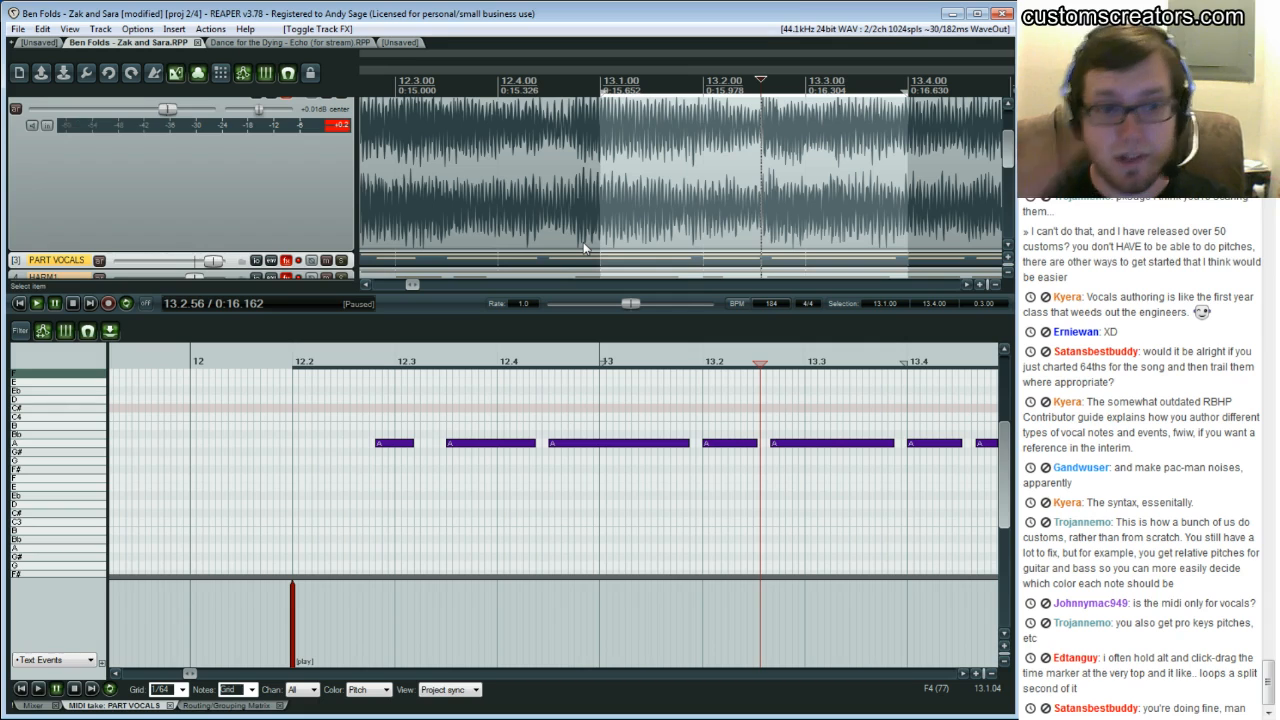
{"action": "left_click", "coordinate": [647, 376]}
{"action": "left_click", "coordinate": [601, 399]}
{"action": "key", "text": "space"}
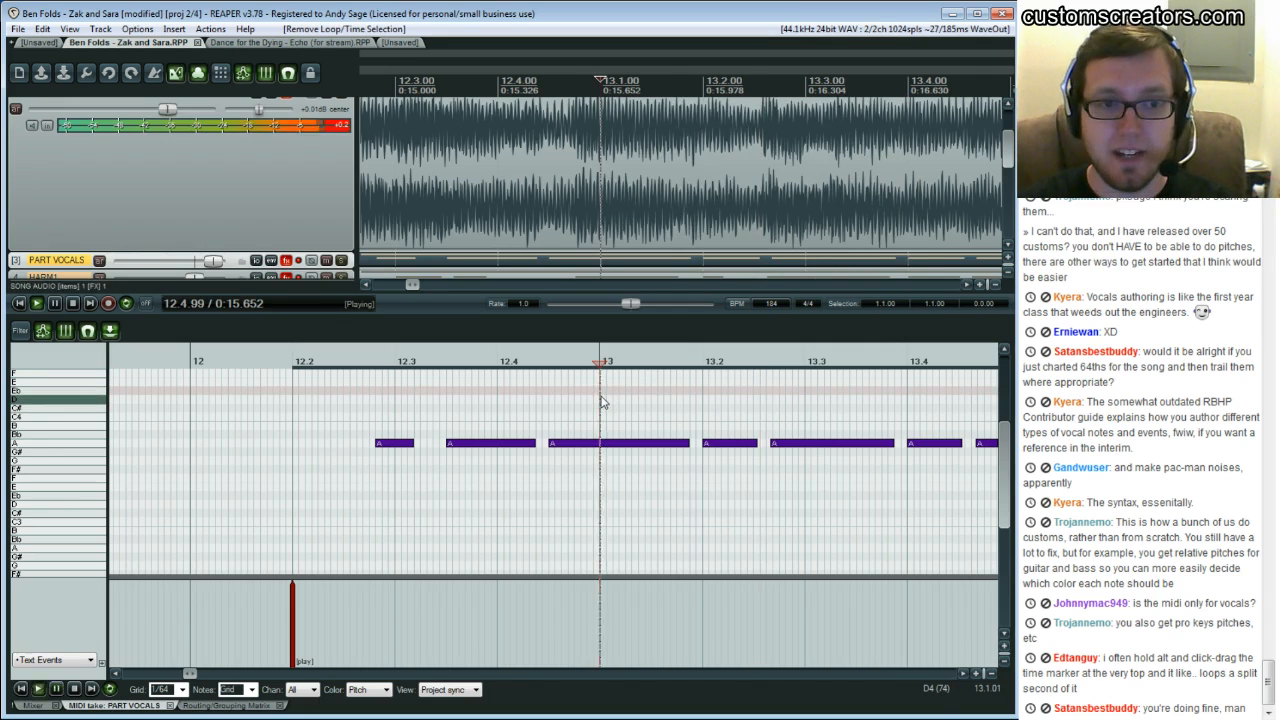
{"action": "key", "text": "ctrl+space"}
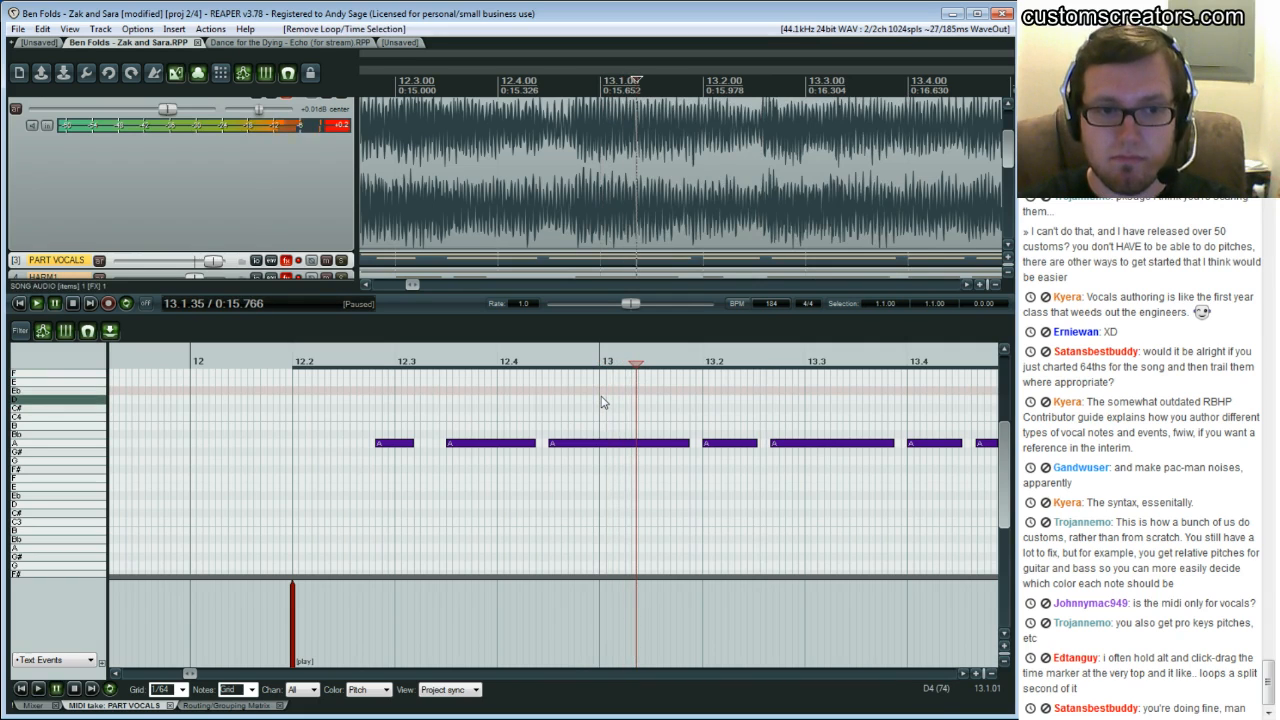
{"action": "left_click", "coordinate": [601, 400]}
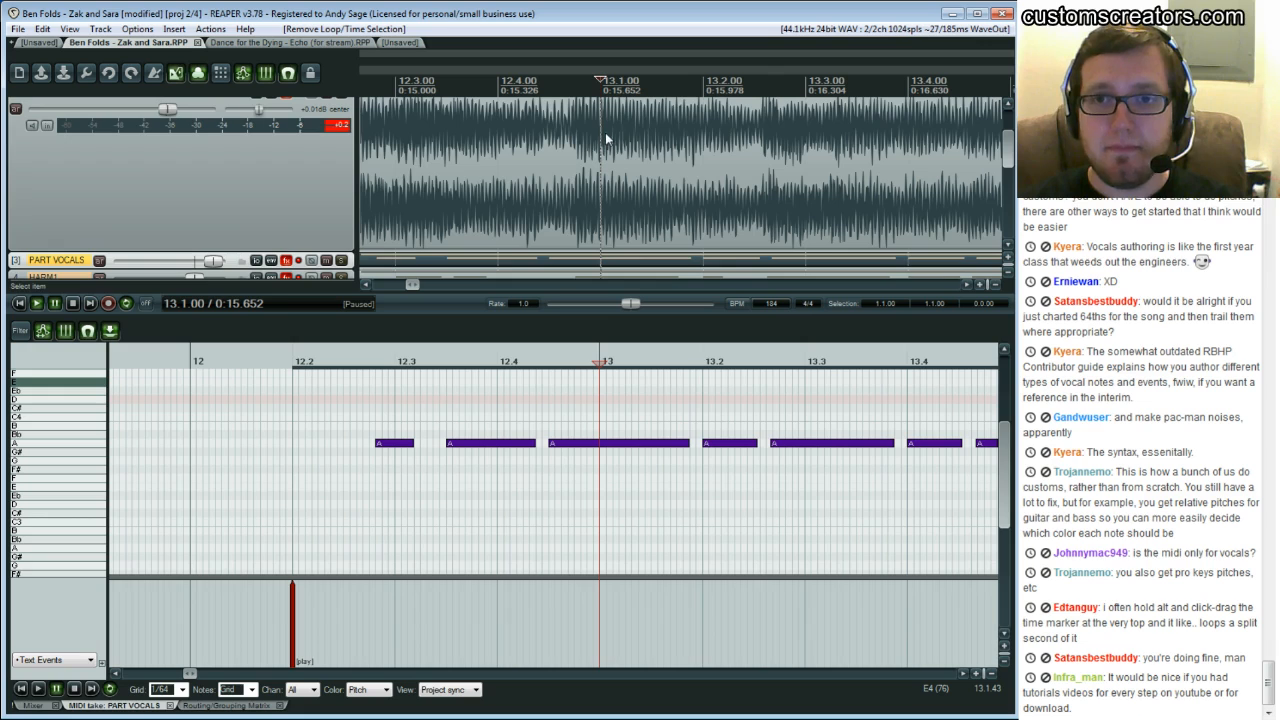
{"action": "left_click_drag", "start_coordinate": [601, 84], "coordinate": [784, 90]}
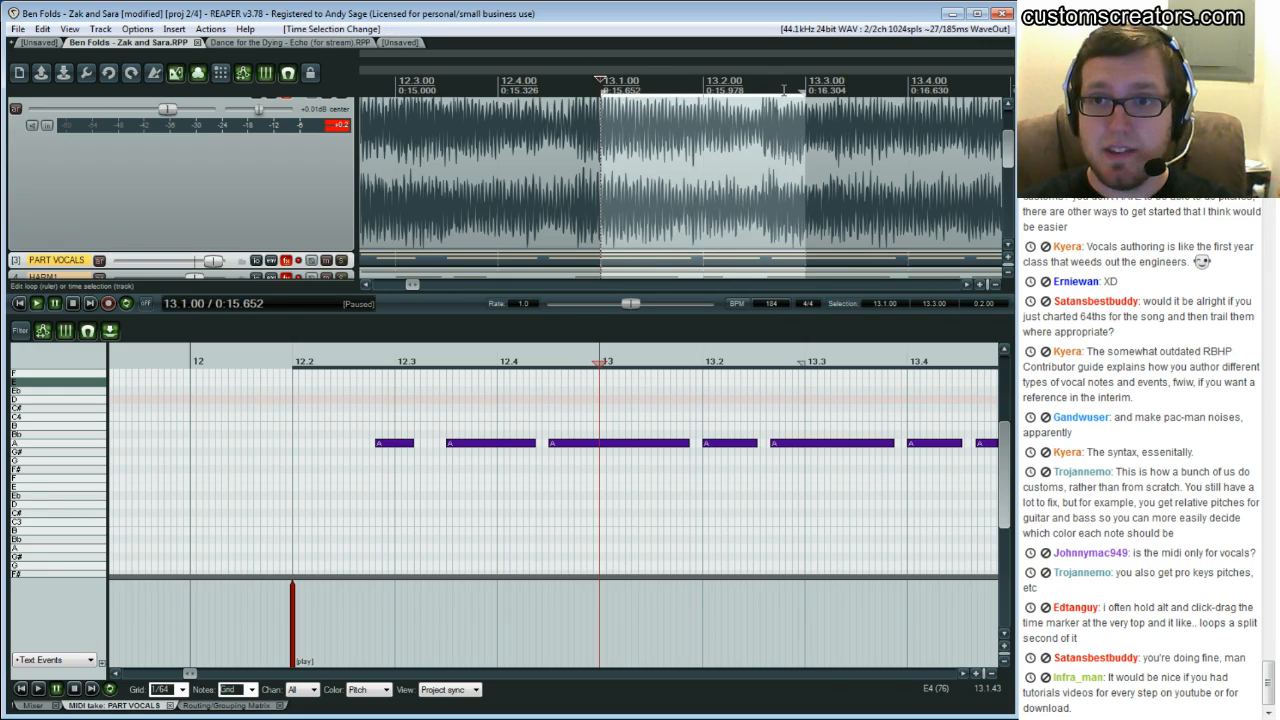
{"action": "left_click", "coordinate": [784, 92]}
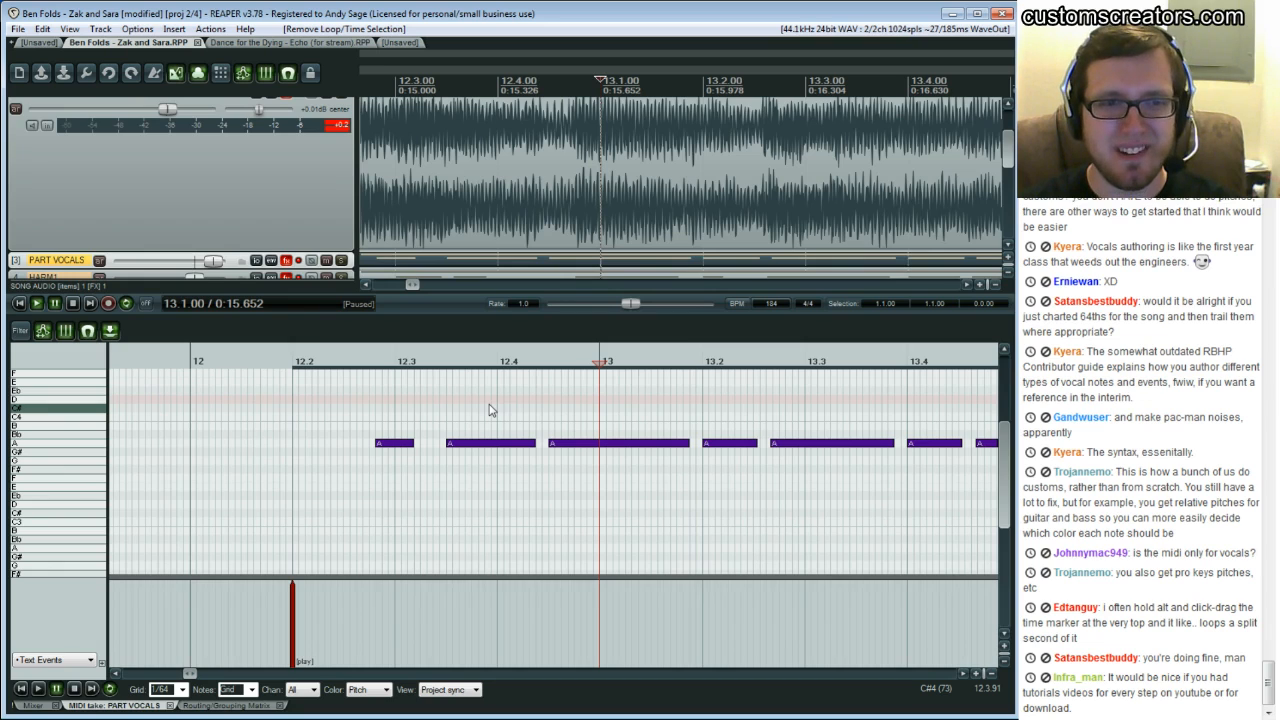
{"action": "left_click", "coordinate": [331, 452]}
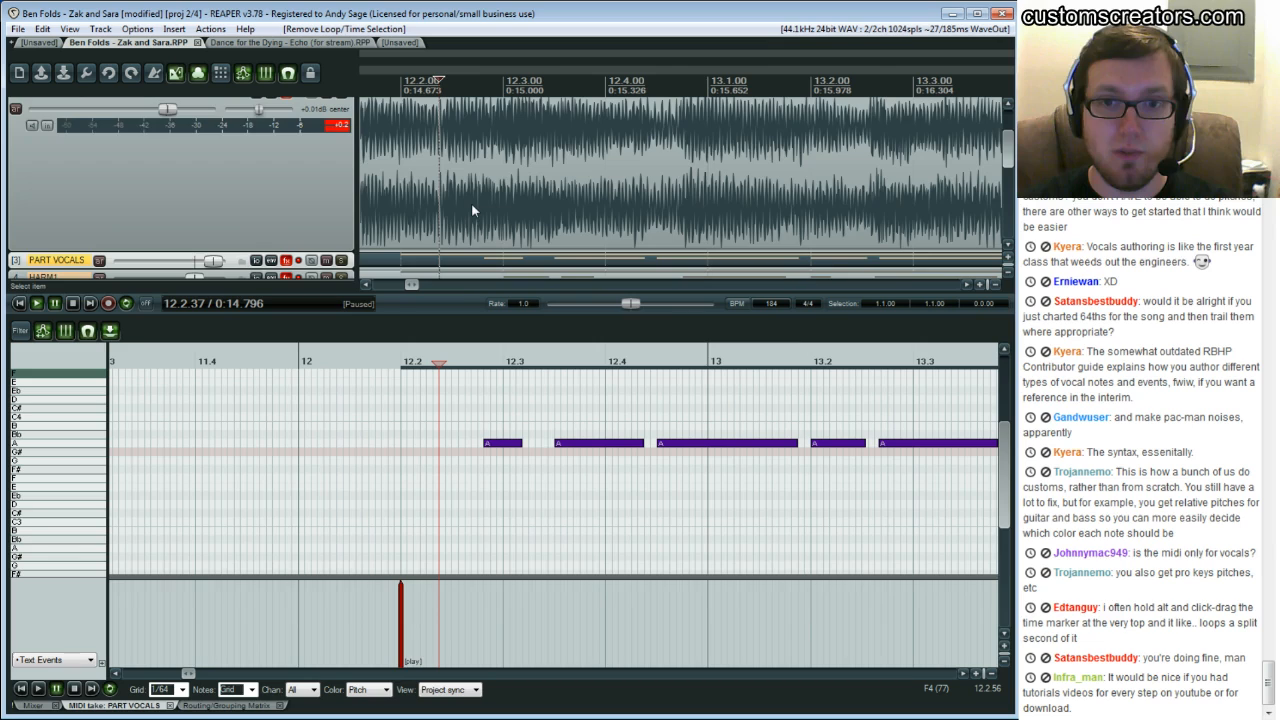
Open the reference Piano (R.H.) part in the Zak and Sara project's MIDI editor and scroll to its beginning
{"action": "scroll", "coordinate": [471, 202], "scroll_direction": "down", "scroll_amount": 2}
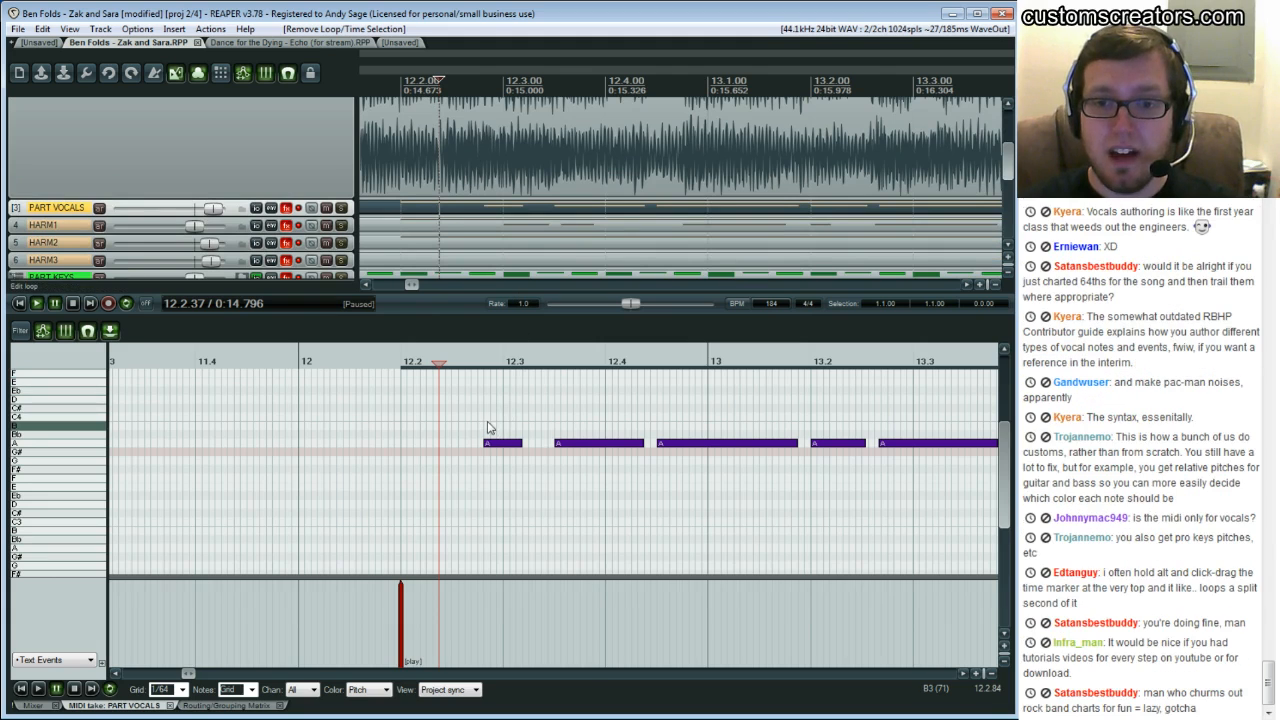
{"action": "left_click", "coordinate": [397, 42]}
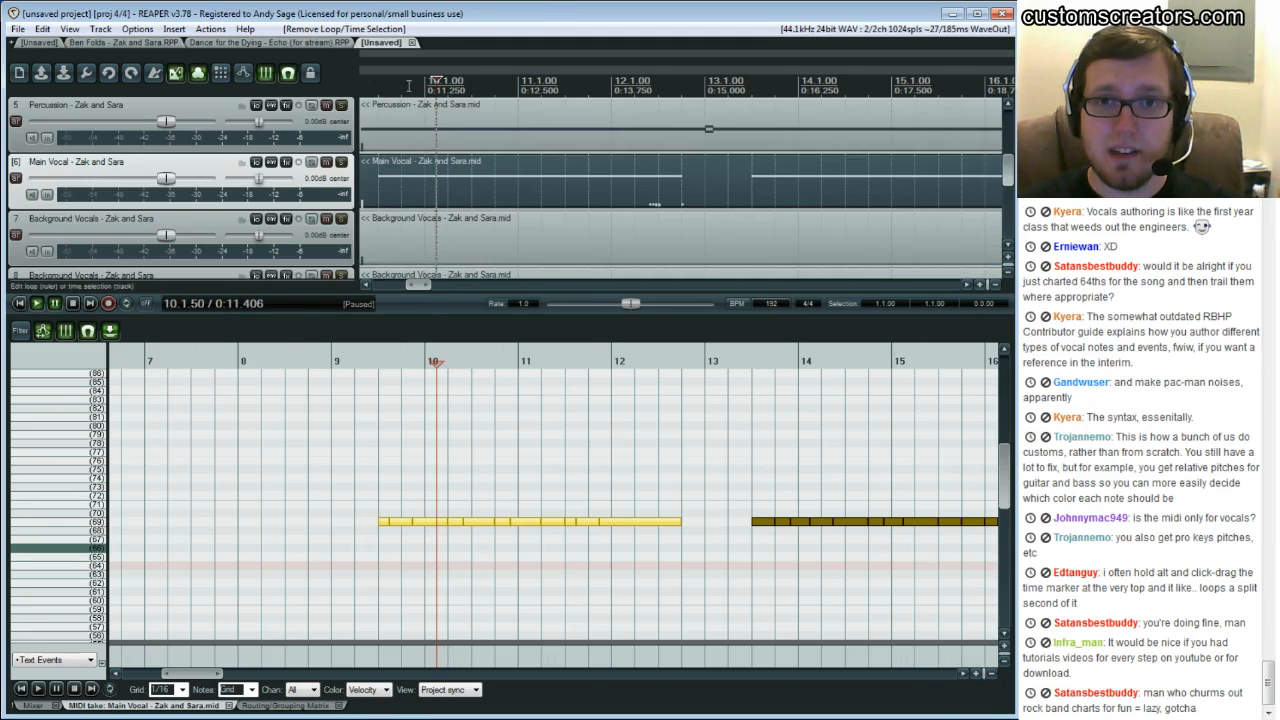
{"action": "scroll", "coordinate": [445, 182], "scroll_direction": "up", "scroll_amount": 3}
{"action": "left_click", "coordinate": [457, 126]}
{"action": "scroll", "coordinate": [323, 457], "scroll_direction": "down", "scroll_amount": 6}
{"action": "left_click_drag", "start_coordinate": [194, 674], "coordinate": [150, 681]}
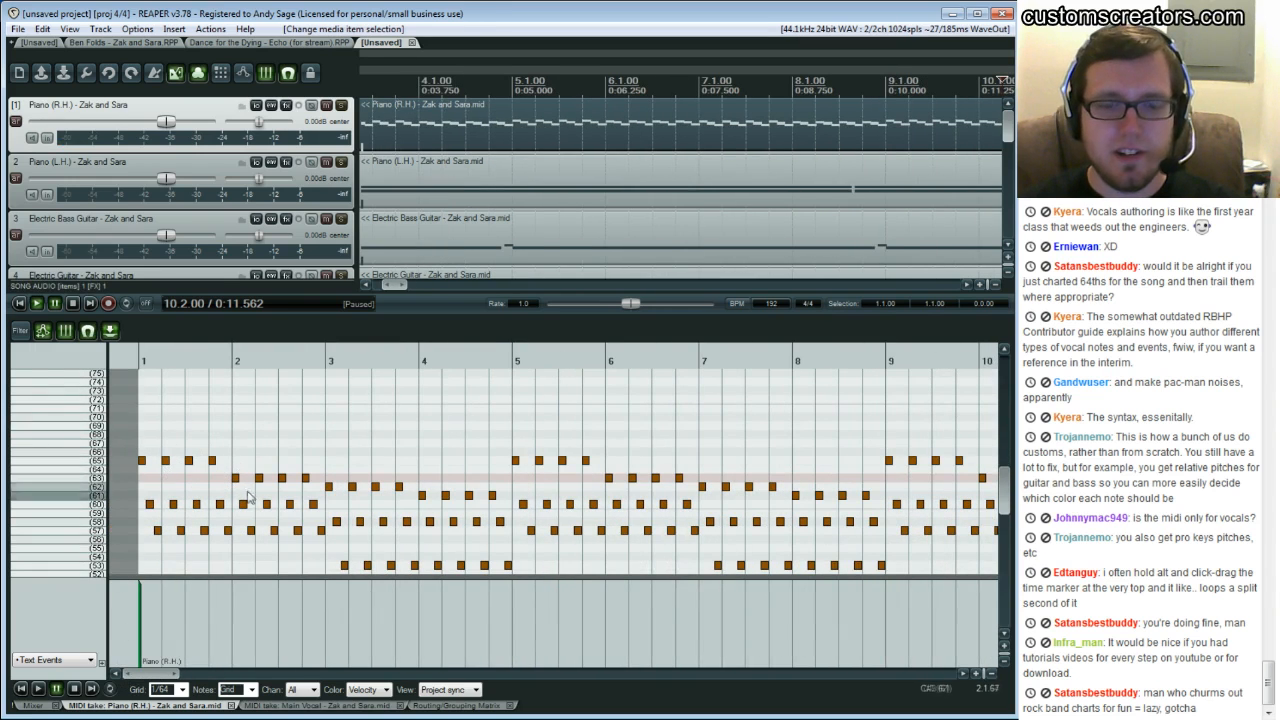
{"action": "scroll", "coordinate": [337, 453], "scroll_direction": "down", "scroll_amount": 1}
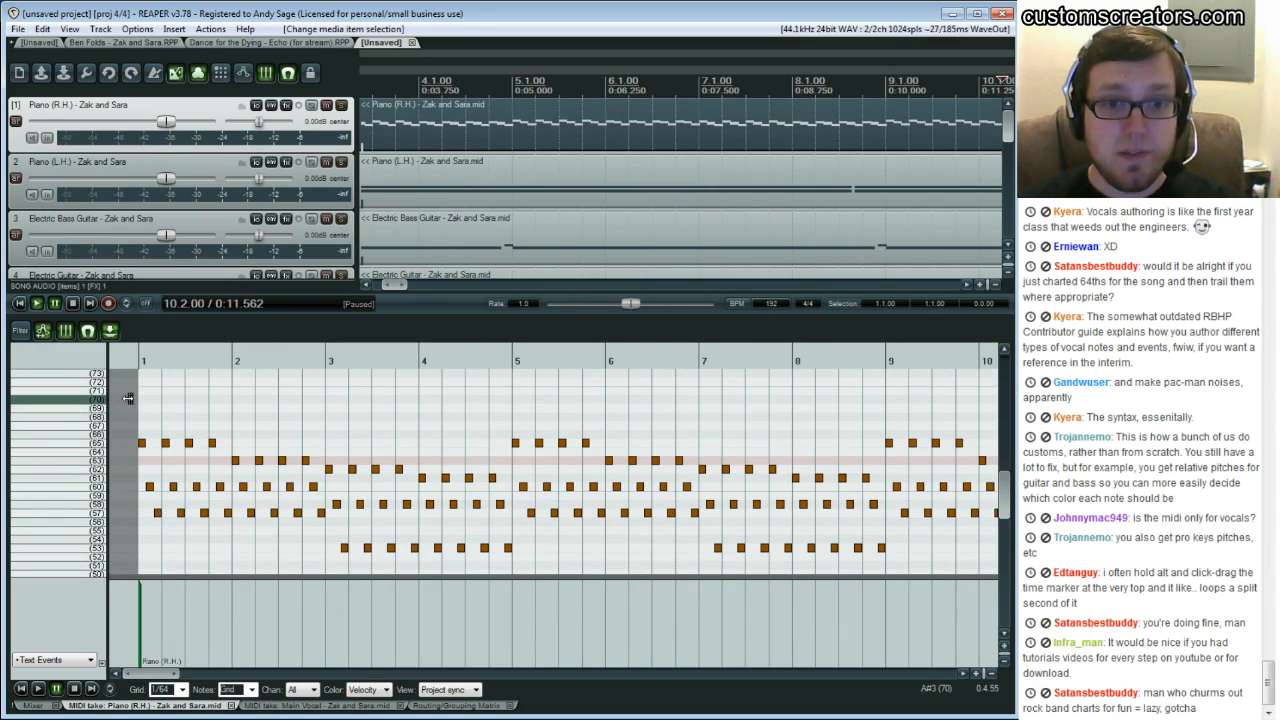
{"action": "mouse_move", "coordinate": [155, 680]}
{"action": "left_mouse_down"}
{"action": "mouse_move", "coordinate": [328, 682]}
{"action": "mouse_move", "coordinate": [134, 678]}
{"action": "left_mouse_up"}
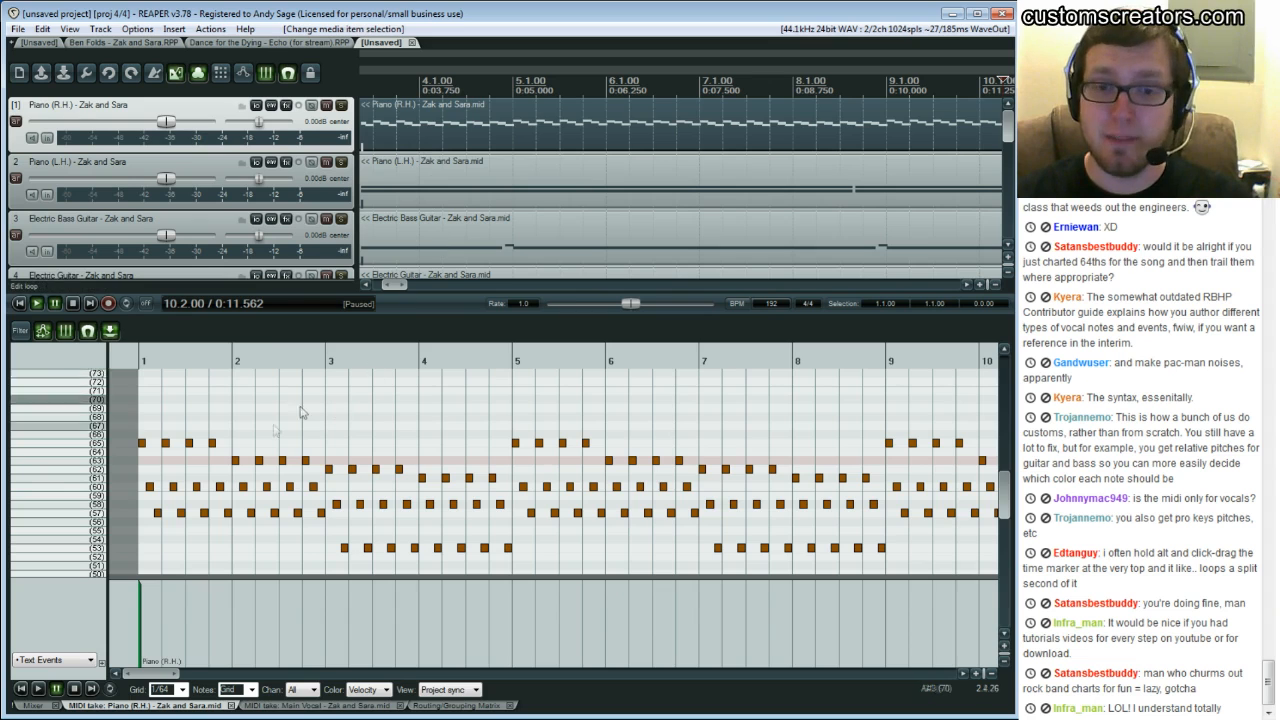
{"action": "left_click_drag", "start_coordinate": [398, 285], "coordinate": [388, 283]}
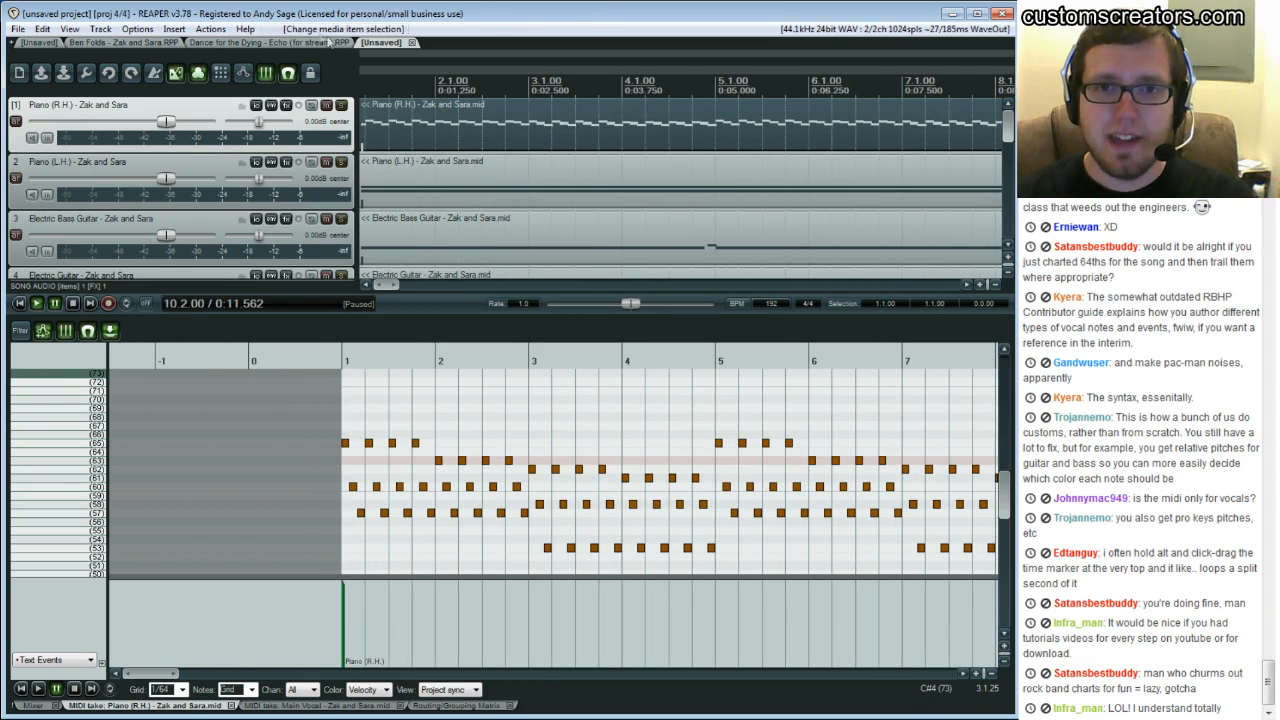
Switch to the Dance for the Dying project and close the PART BASS FX window
{"action": "left_click", "coordinate": [285, 44]}
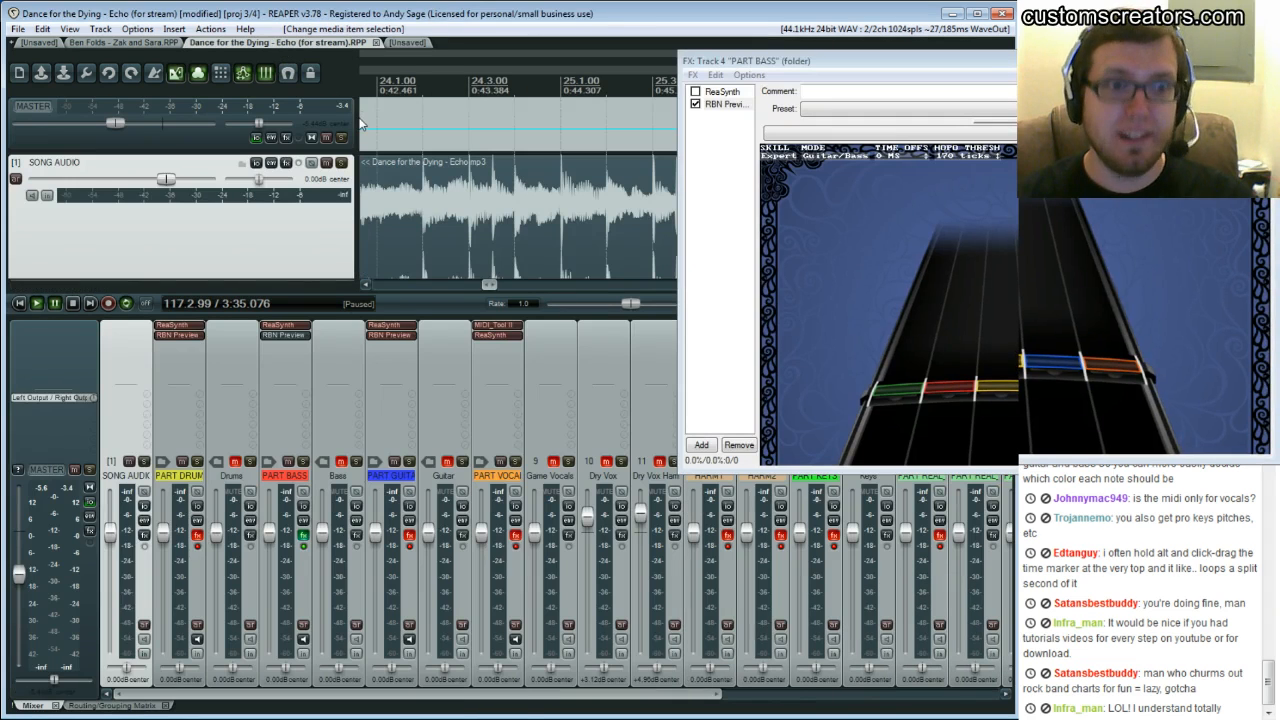
{"action": "left_click_drag", "start_coordinate": [753, 61], "coordinate": [456, 78]}
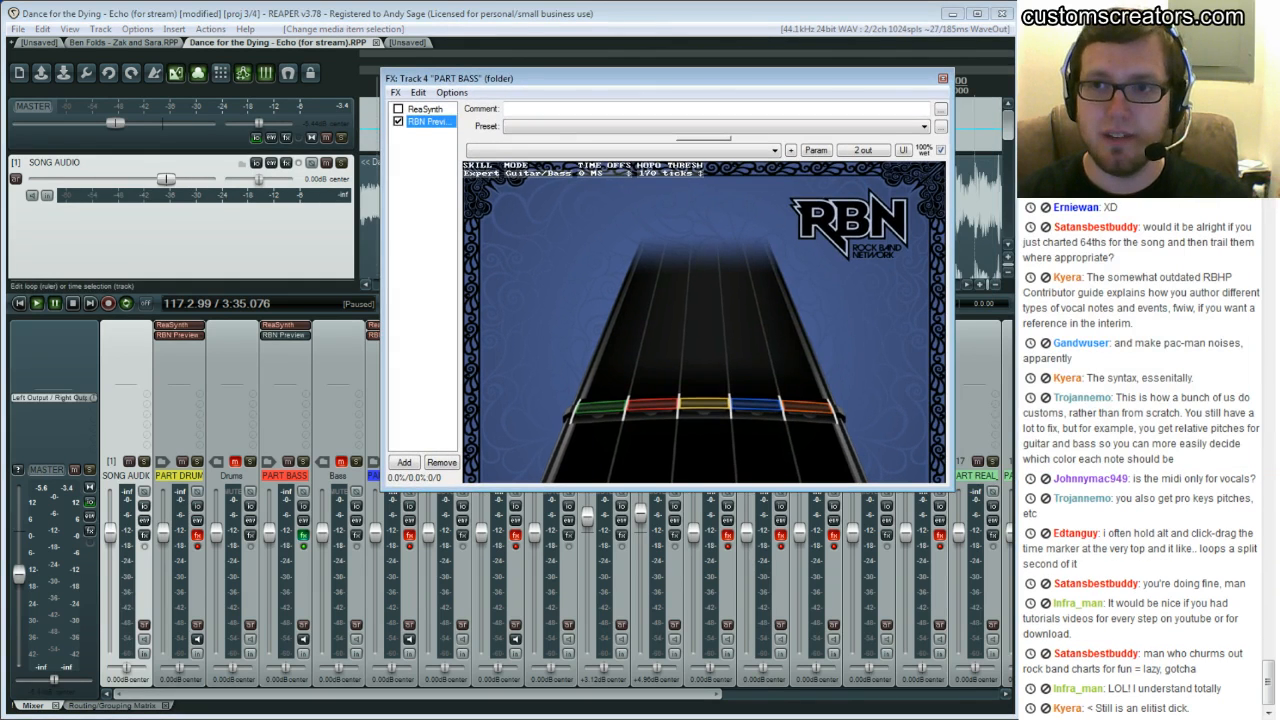
{"action": "left_click", "coordinate": [943, 78]}
Scroll through the track list and open the PART DRUMS item in the MIDI editor
{"action": "scroll", "coordinate": [463, 183], "scroll_direction": "down", "scroll_amount": 1}
{"action": "scroll", "coordinate": [463, 183], "scroll_direction": "down", "scroll_amount": 3}
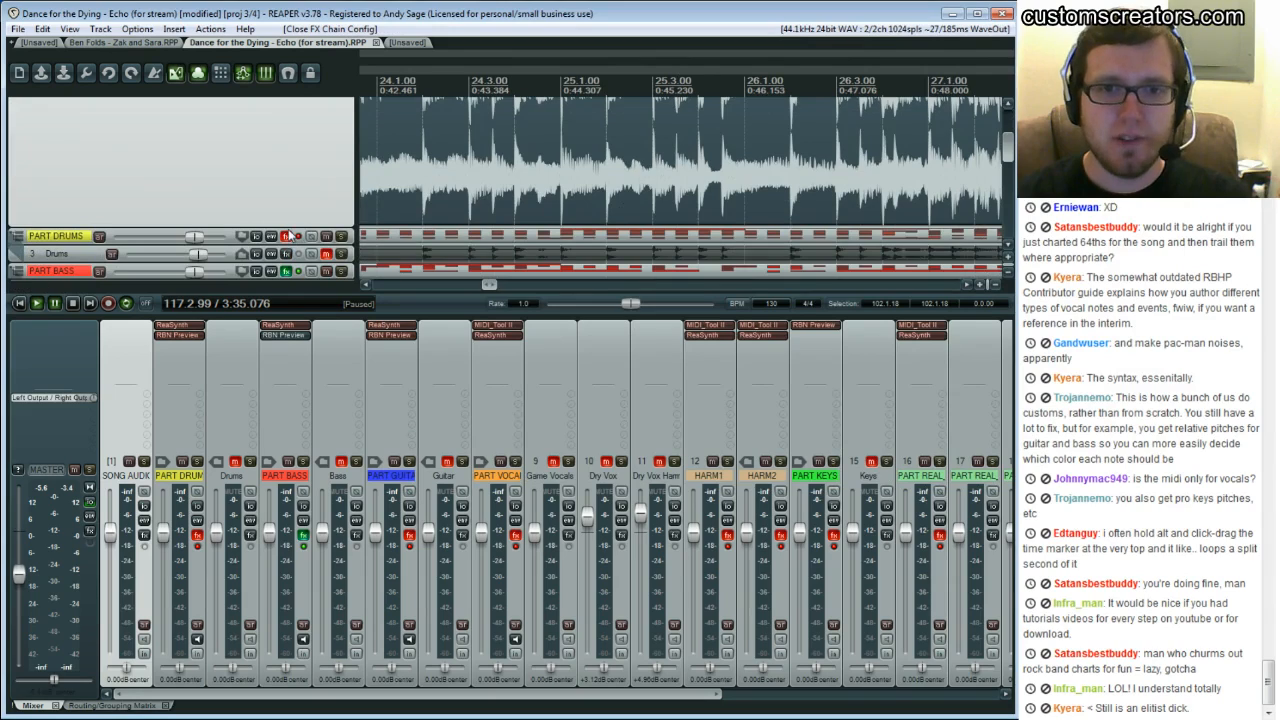
{"action": "left_click_drag", "start_coordinate": [286, 225], "coordinate": [287, 82]}
{"action": "scroll", "coordinate": [459, 190], "scroll_direction": "up", "scroll_amount": 4}
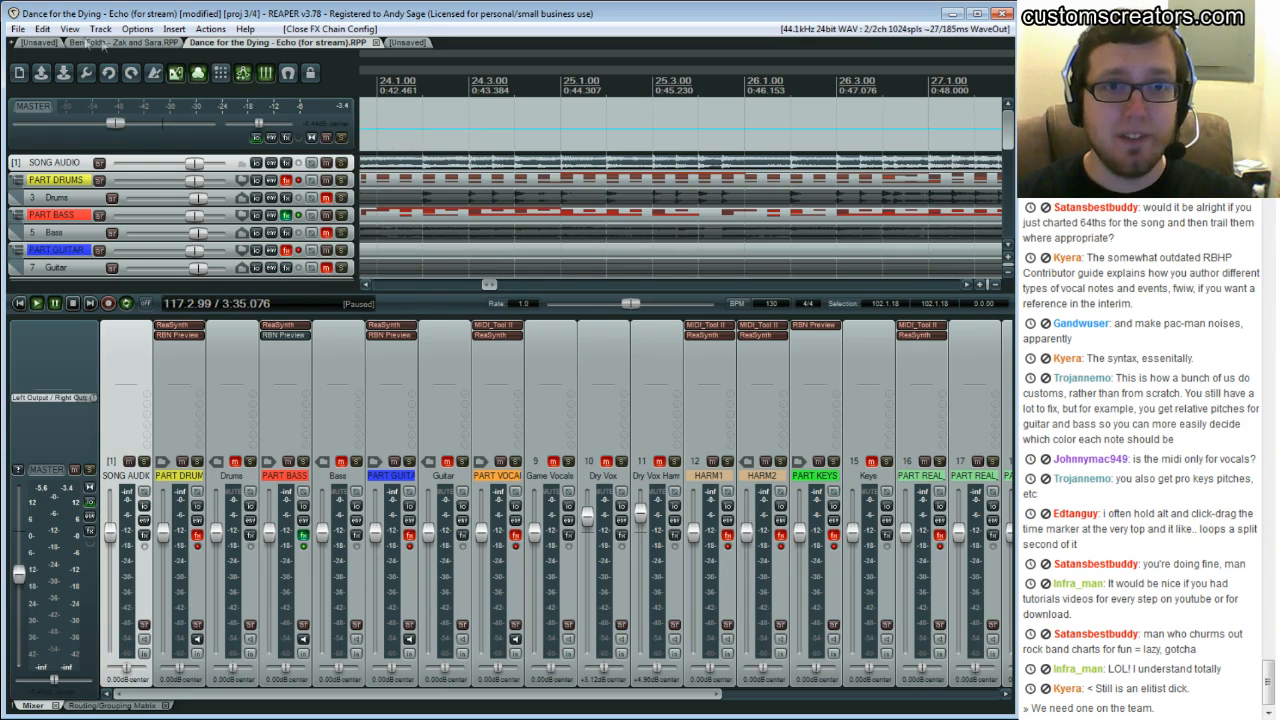
{"action": "double_click", "coordinate": [395, 181]}
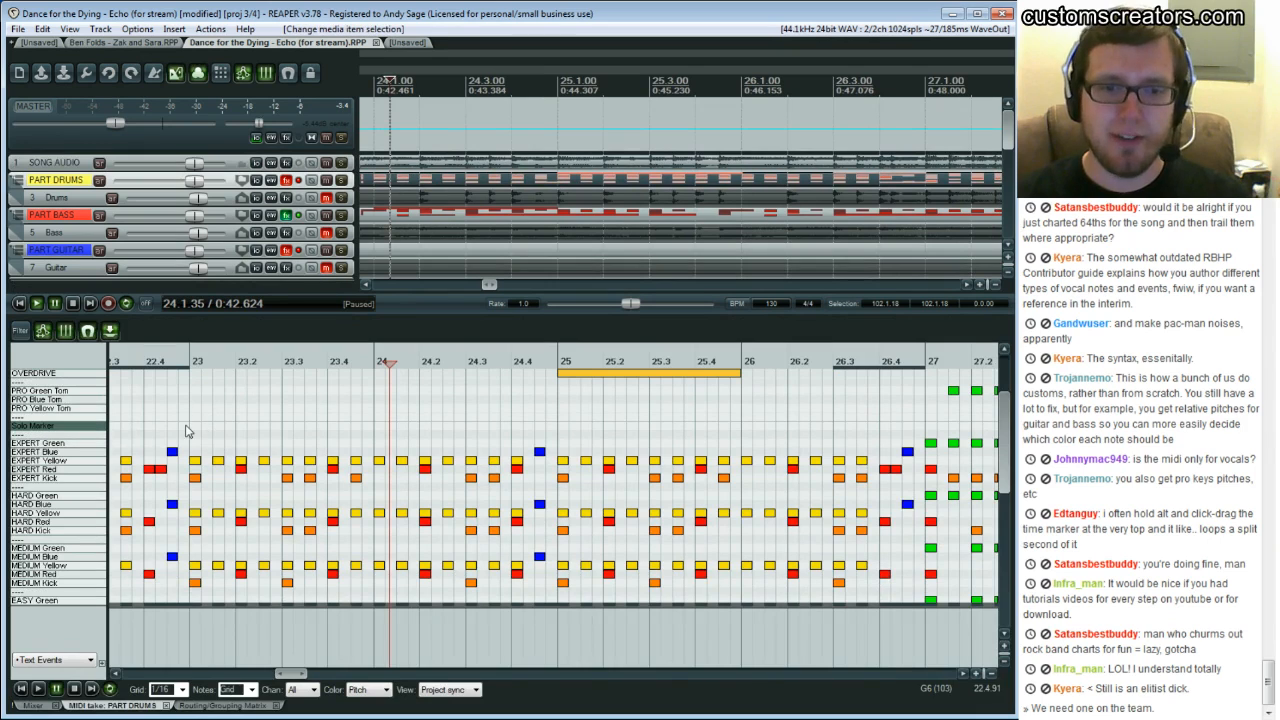
Play back the drum chart from bar 22 while raising the master volume slightly, then stop
{"action": "left_click", "coordinate": [193, 431]}
{"action": "key", "text": "space"}
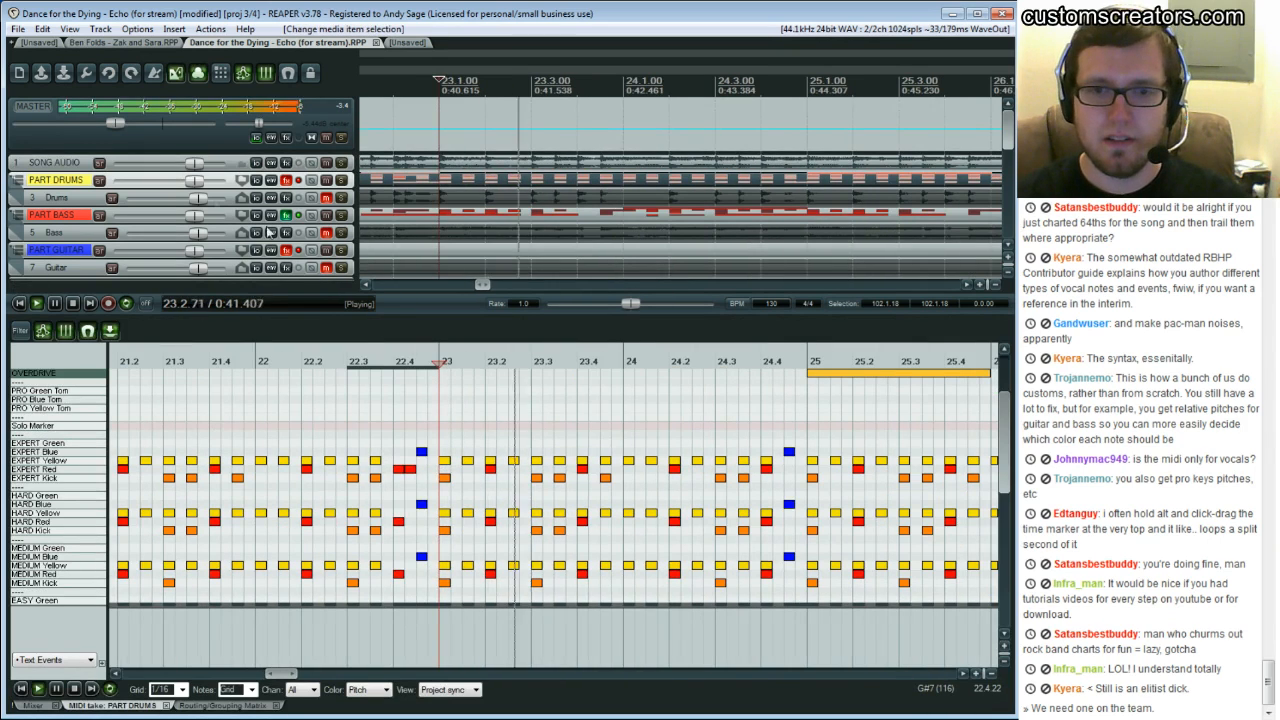
{"action": "left_click_drag", "start_coordinate": [115, 125], "coordinate": [138, 122]}
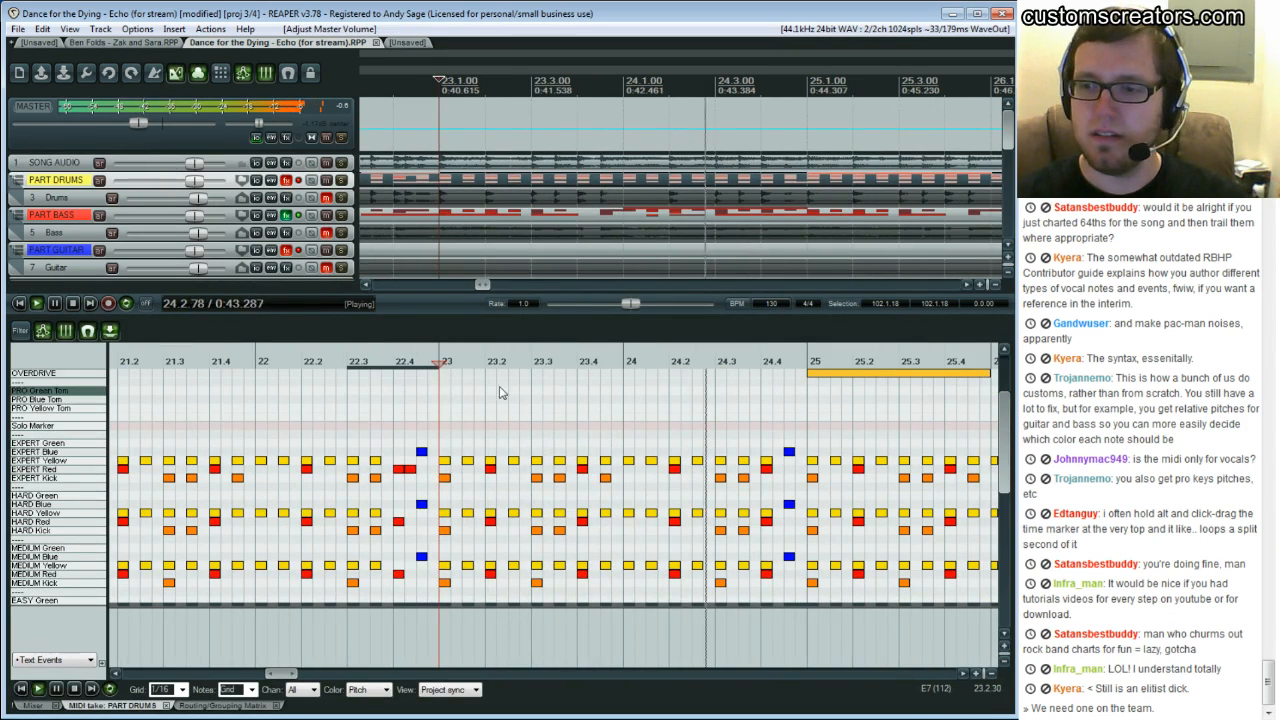
{"action": "key", "text": "space"}
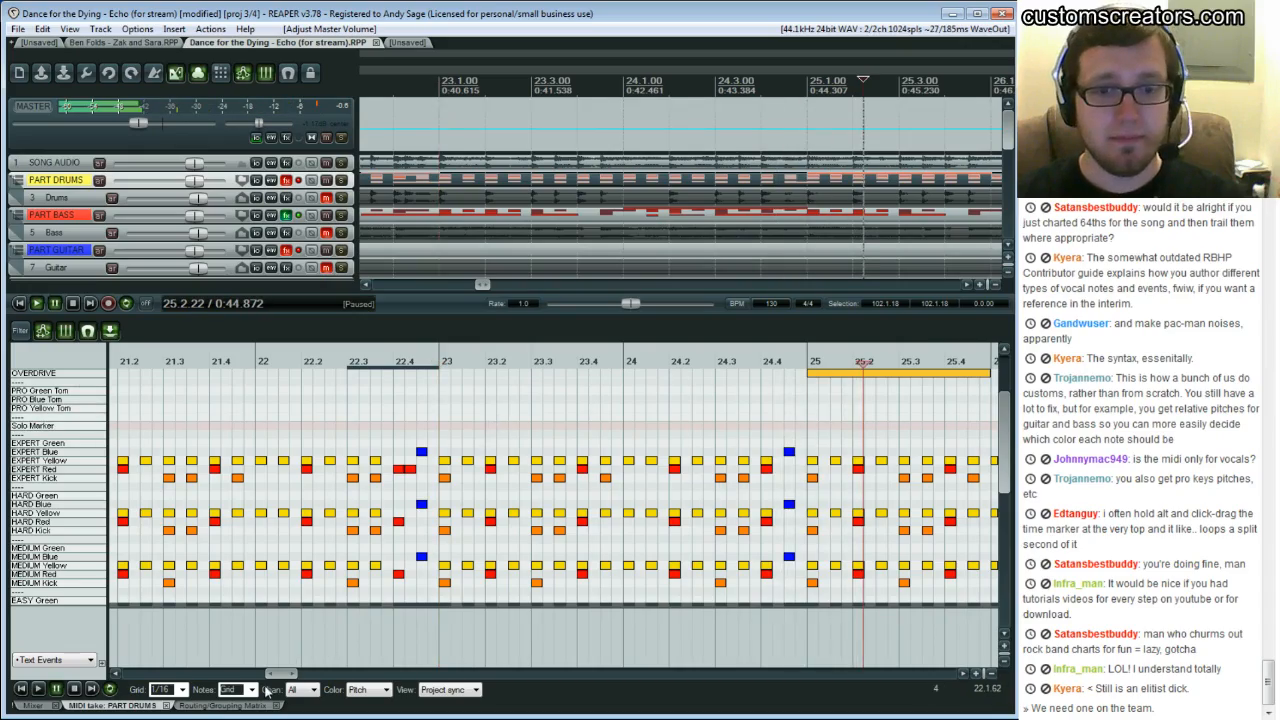
Scroll through the whole PART DRUMS chart to its end and back to the start
{"action": "left_click_drag", "start_coordinate": [277, 679], "coordinate": [160, 690]}
{"action": "scroll", "coordinate": [464, 512], "scroll_direction": "down", "scroll_amount": 2}
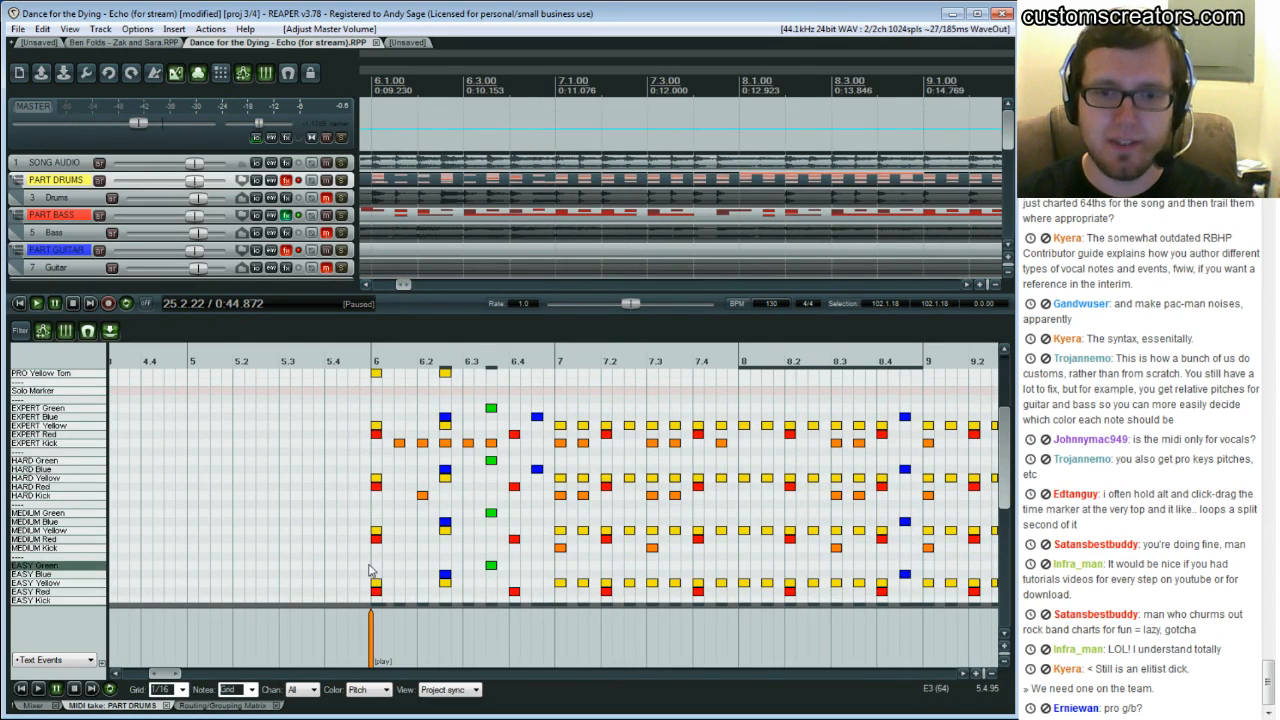
{"action": "left_click_drag", "start_coordinate": [185, 673], "coordinate": [922, 666]}
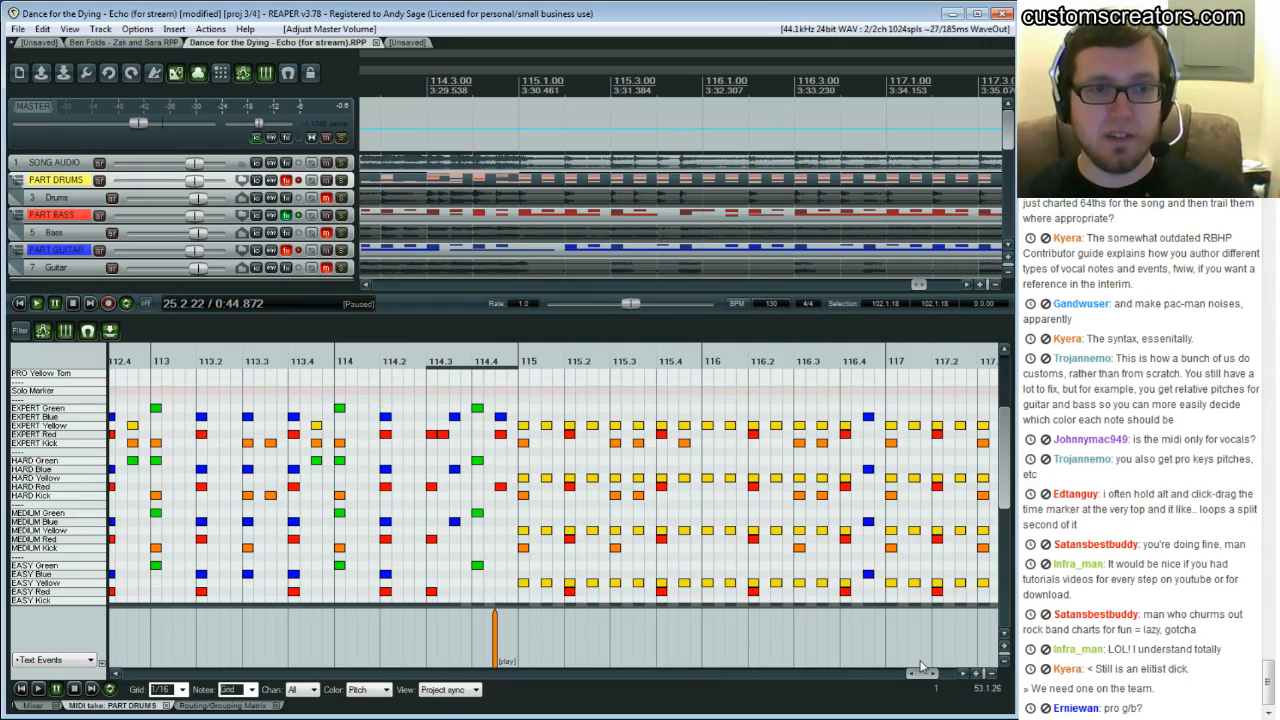
{"action": "left_click_drag", "start_coordinate": [922, 666], "coordinate": [162, 583]}
{"action": "scroll", "coordinate": [460, 213], "scroll_direction": "down", "scroll_amount": 5}
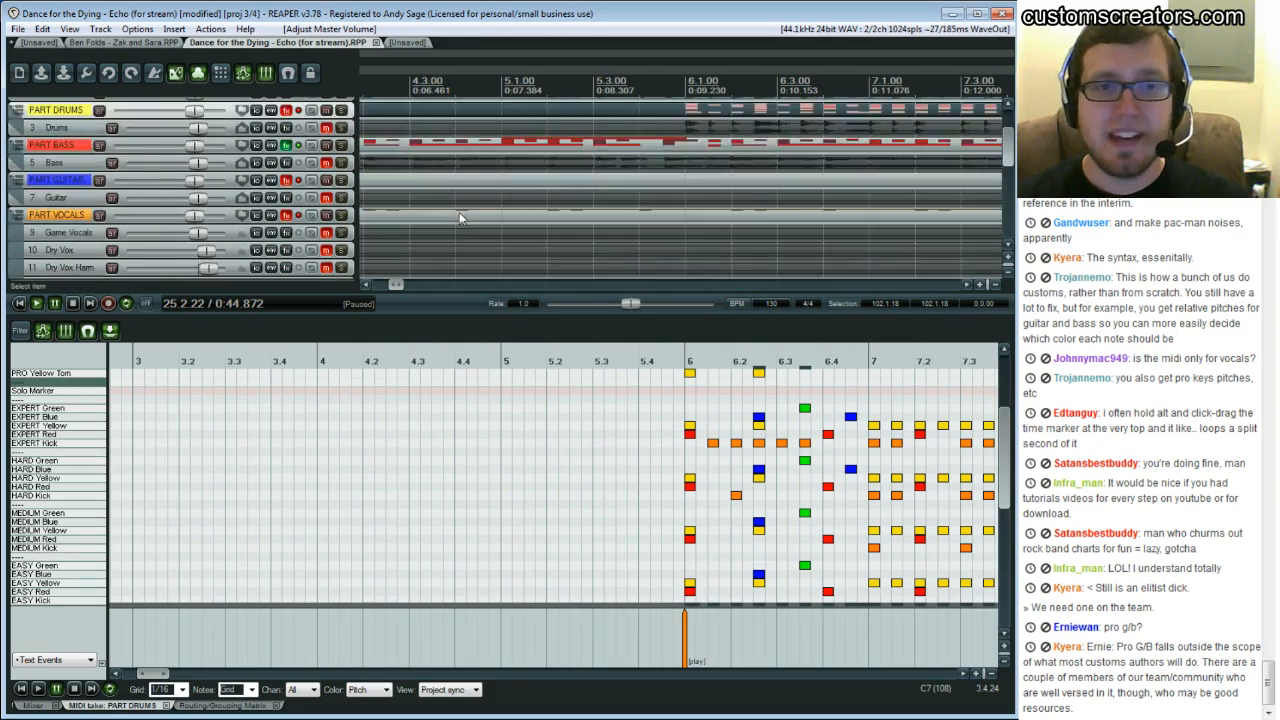
Open the PART VOCALS item in the MIDI editor and scroll to bars 13 to 17
{"action": "left_click", "coordinate": [459, 197]}
{"action": "scroll", "coordinate": [495, 505], "scroll_direction": "down", "scroll_amount": 1}
{"action": "left_click_drag", "start_coordinate": [154, 673], "coordinate": [225, 691]}
{"action": "scroll", "coordinate": [550, 495], "scroll_direction": "up", "scroll_amount": 3}
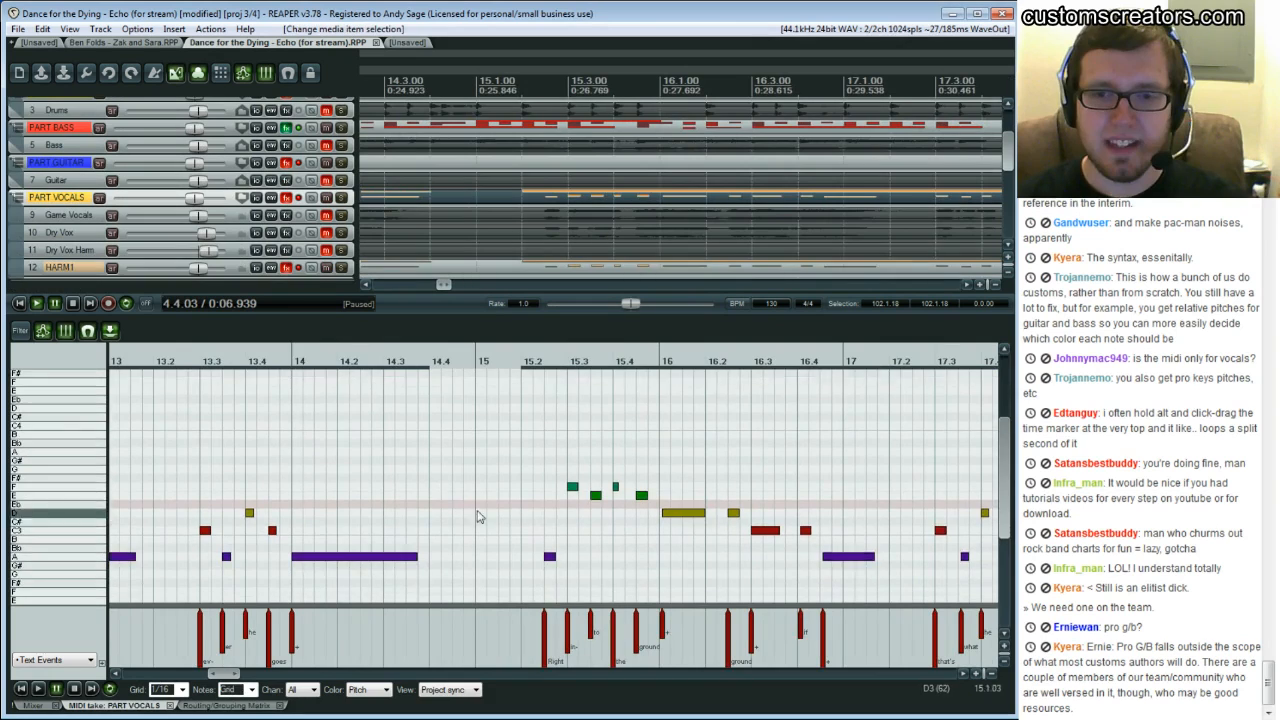
Play the vocals from beat 15.2 while enlarging the lyrics lane beneath the notes, then stop playback
{"action": "left_click", "coordinate": [545, 477]}
{"action": "key", "text": "space"}
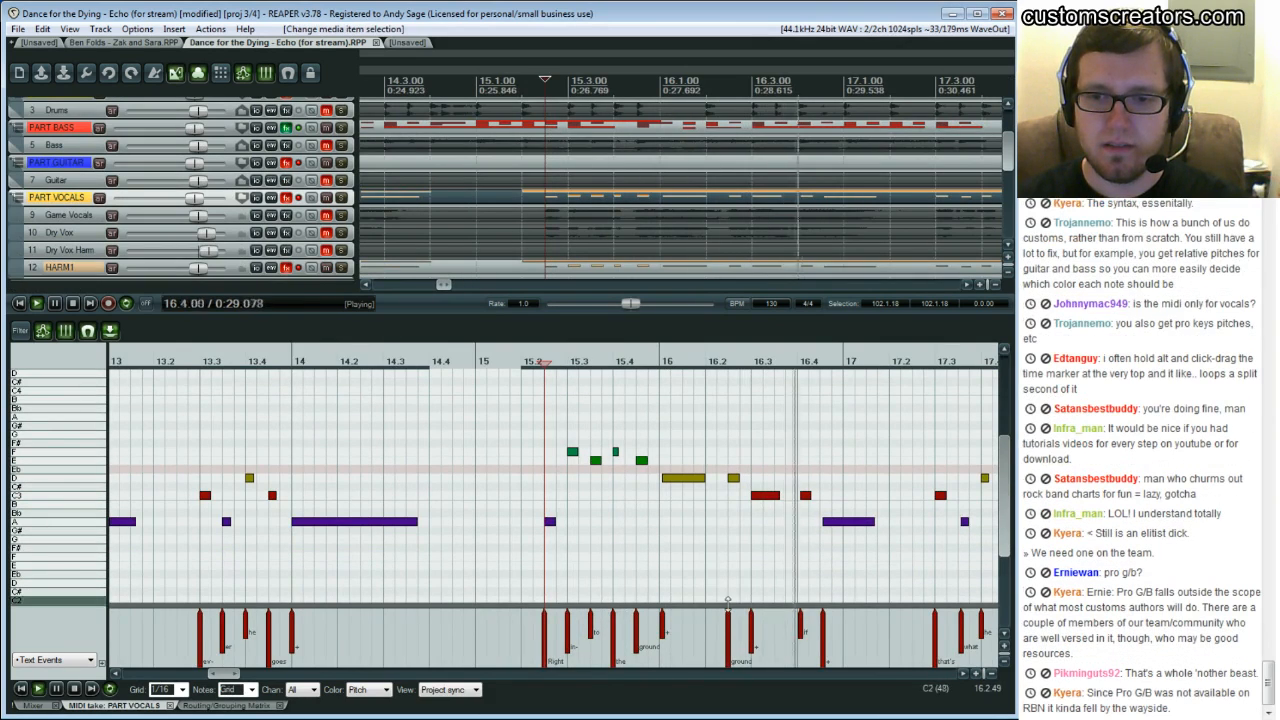
{"action": "left_click_drag", "start_coordinate": [730, 606], "coordinate": [760, 589]}
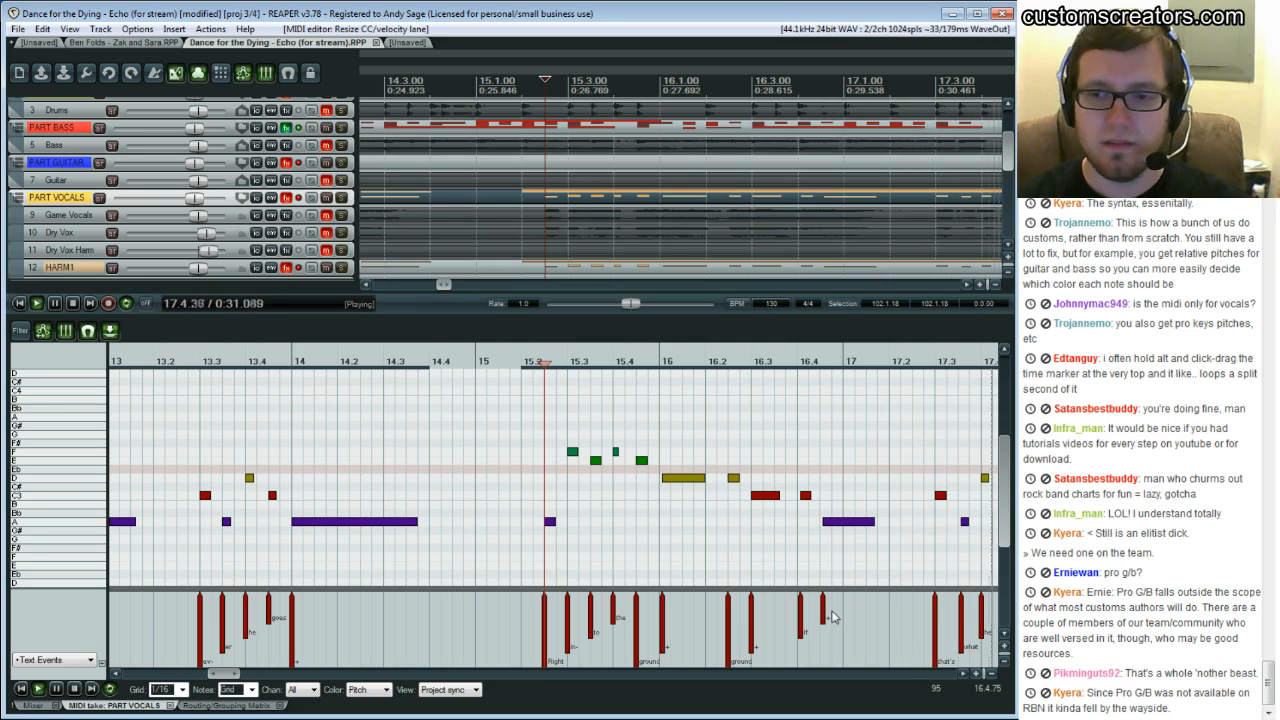
{"action": "key", "text": "ctrl+space"}
Open the EVENTS track in the MIDI editor and scroll through its text events from the beginning
{"action": "scroll", "coordinate": [440, 233], "scroll_direction": "down", "scroll_amount": 8}
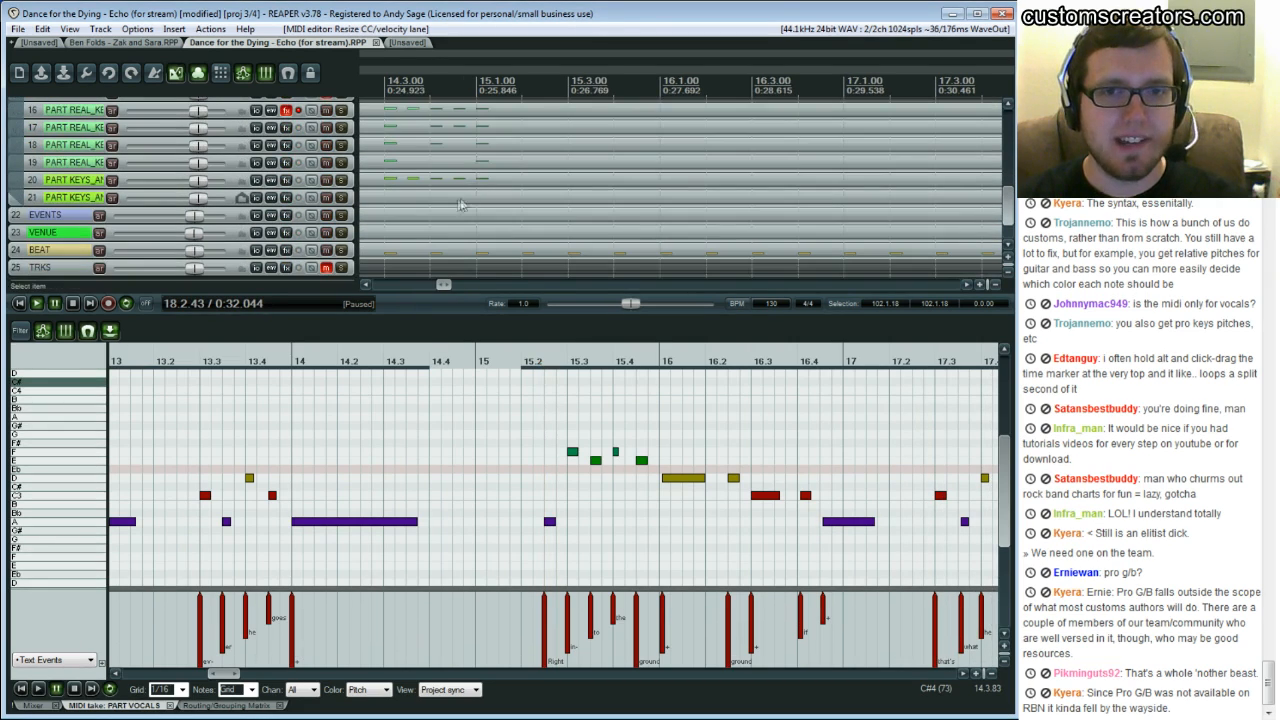
{"action": "left_click", "coordinate": [442, 218]}
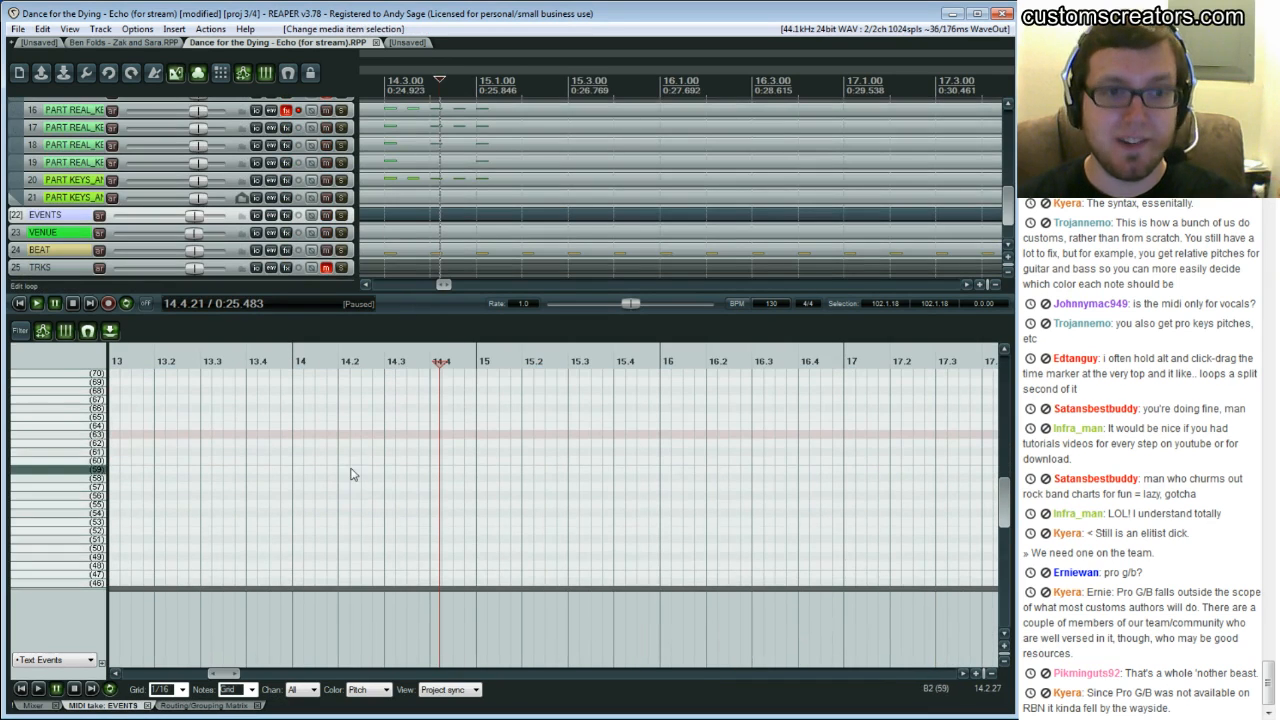
{"action": "left_click_drag", "start_coordinate": [224, 673], "coordinate": [142, 677]}
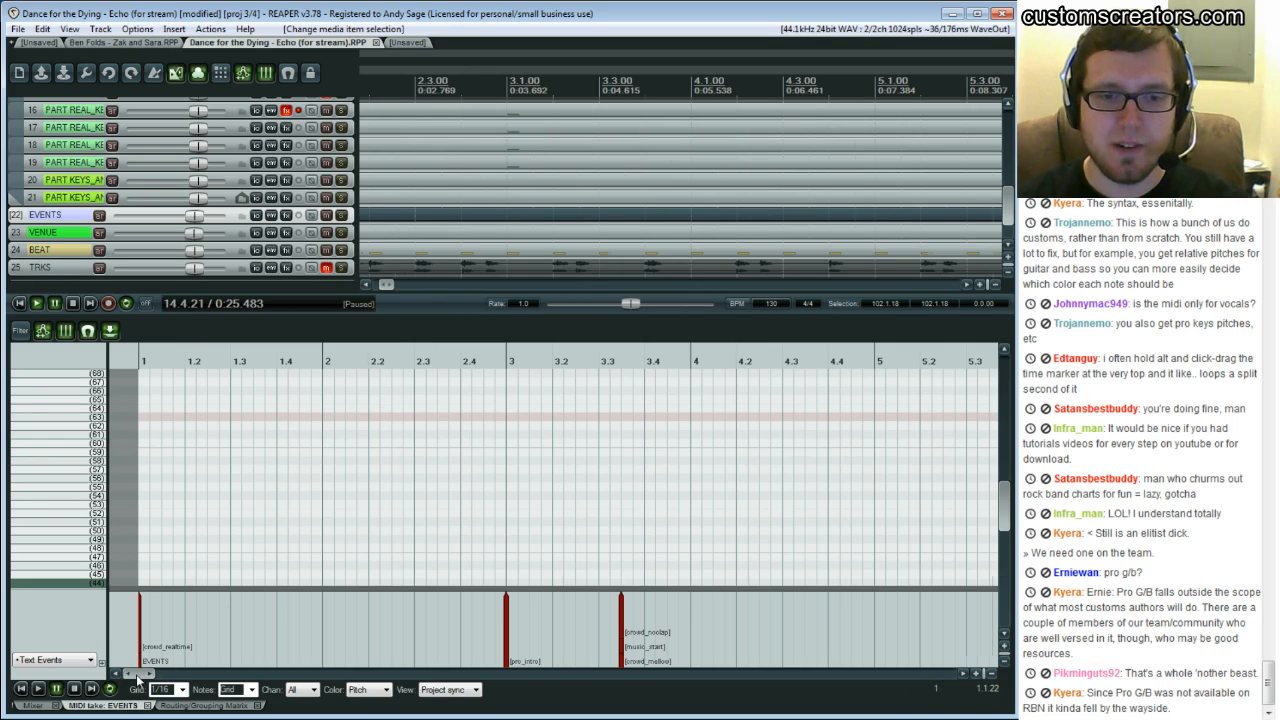
{"action": "left_click_drag", "start_coordinate": [137, 678], "coordinate": [148, 678]}
{"action": "left_click", "coordinate": [258, 658]}
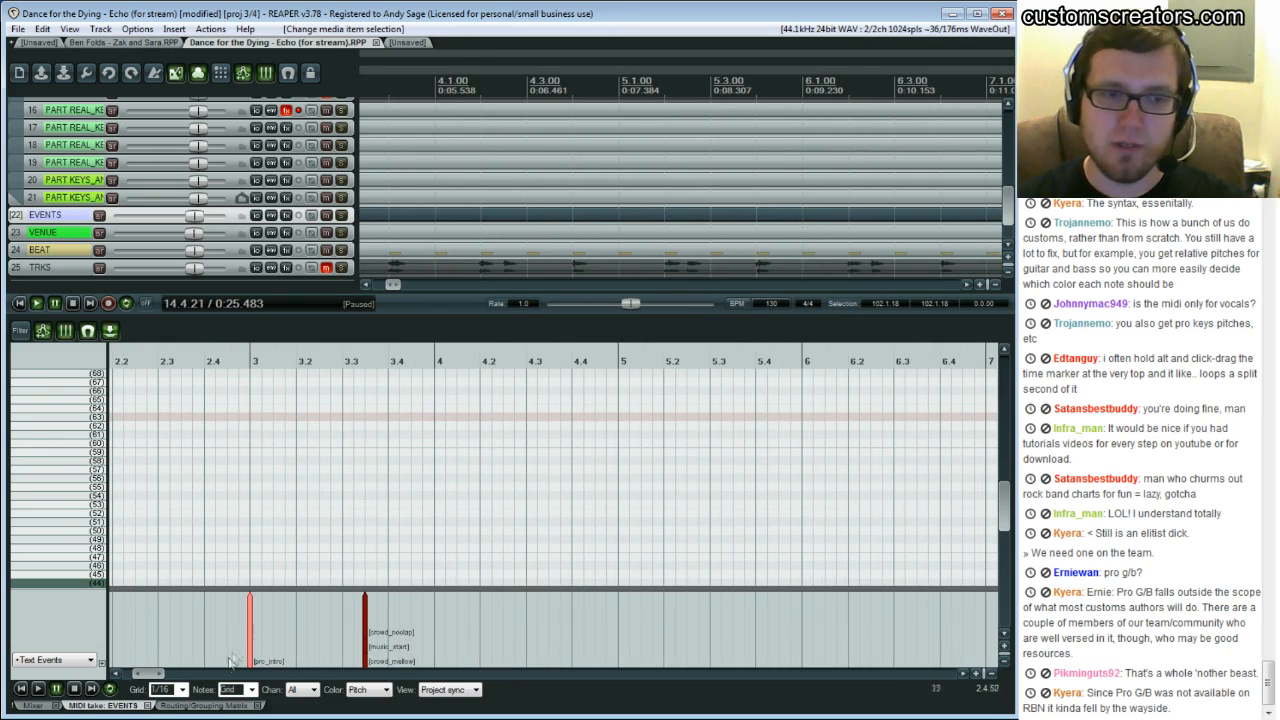
{"action": "left_click_drag", "start_coordinate": [158, 678], "coordinate": [253, 680]}
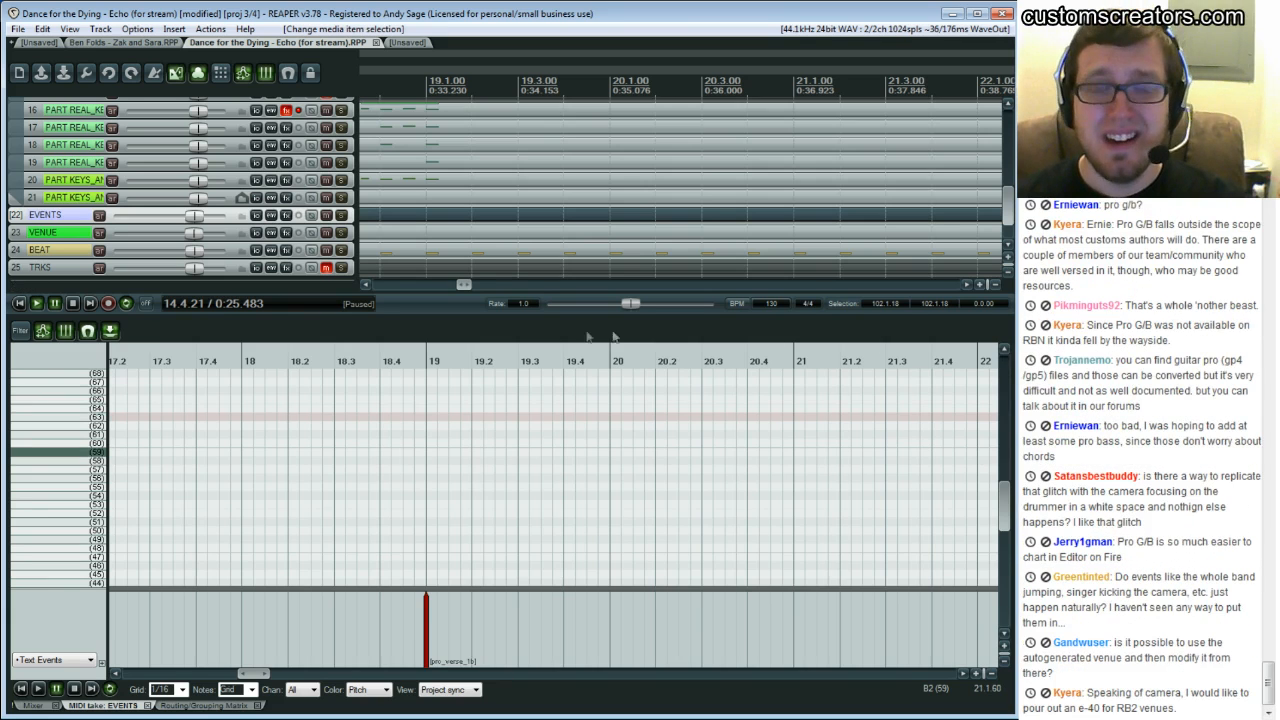
Scroll up the track list and open the PART GUITAR item in the MIDI editor
{"action": "scroll", "coordinate": [410, 500], "scroll_direction": "up", "scroll_amount": 2}
{"action": "scroll", "coordinate": [410, 500], "scroll_direction": "up", "scroll_amount": 2}
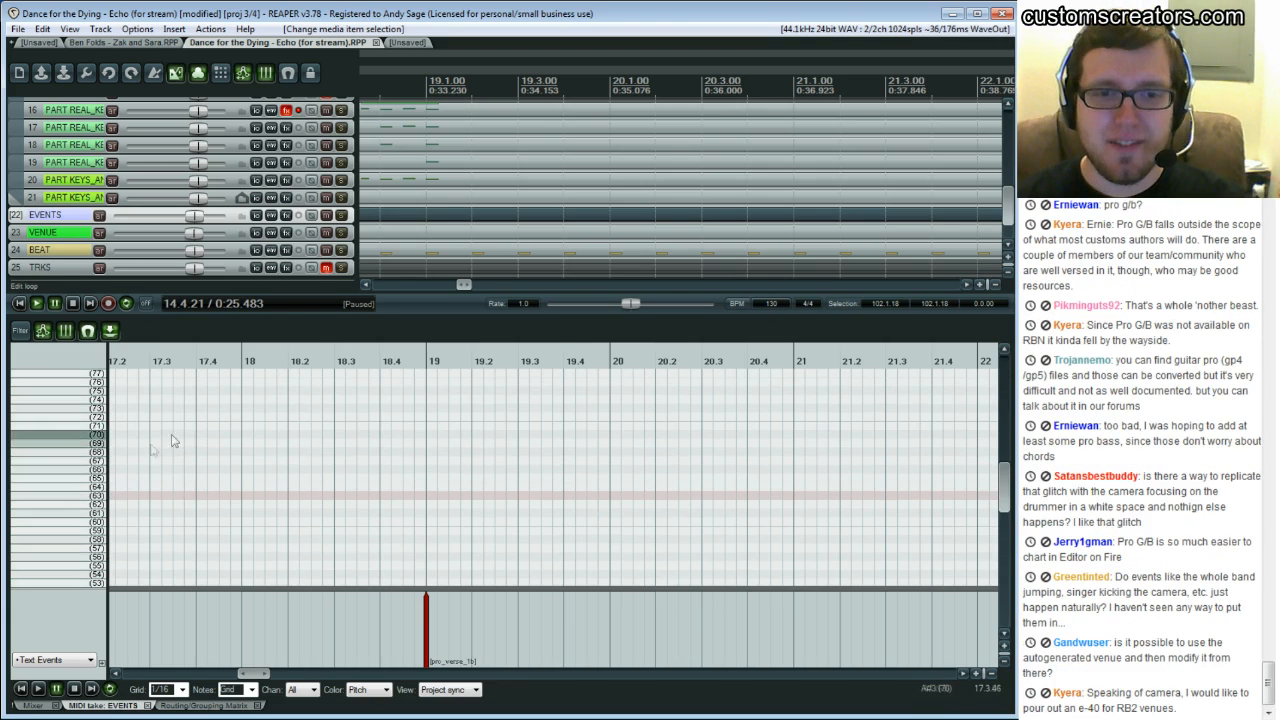
{"action": "scroll", "coordinate": [680, 190], "scroll_direction": "up", "scroll_amount": 3}
{"action": "scroll", "coordinate": [364, 199], "scroll_direction": "up", "scroll_amount": 3}
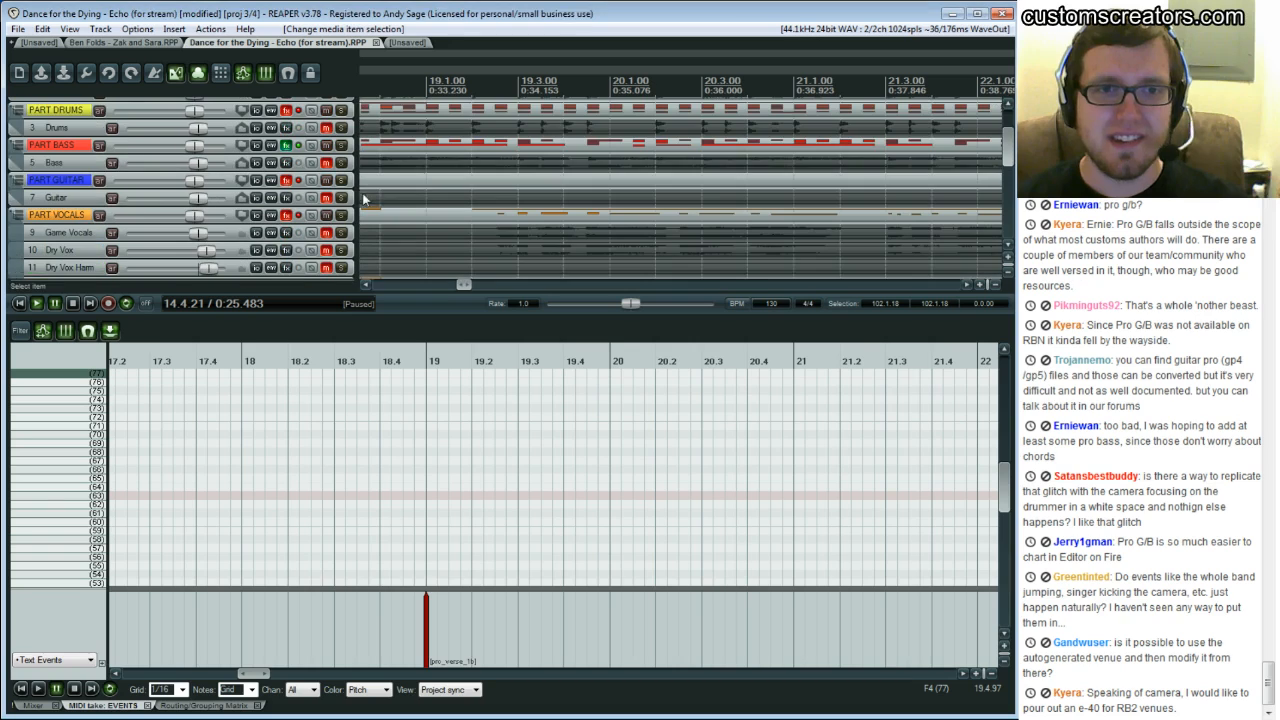
{"action": "double_click", "coordinate": [385, 184]}
{"action": "scroll", "coordinate": [409, 438], "scroll_direction": "up", "scroll_amount": 2}
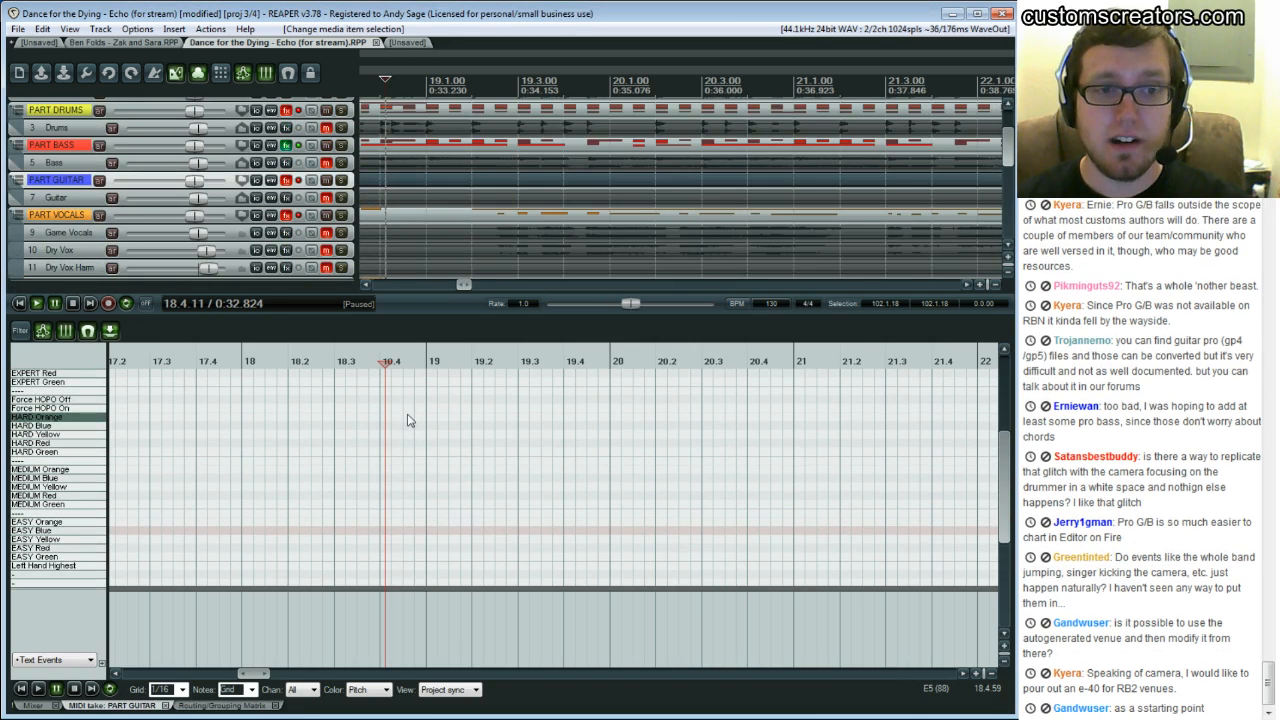
Insert a HARD Orange note at beat 18.4 and turn on velocity numbers on notes
{"action": "left_click", "coordinate": [389, 418]}
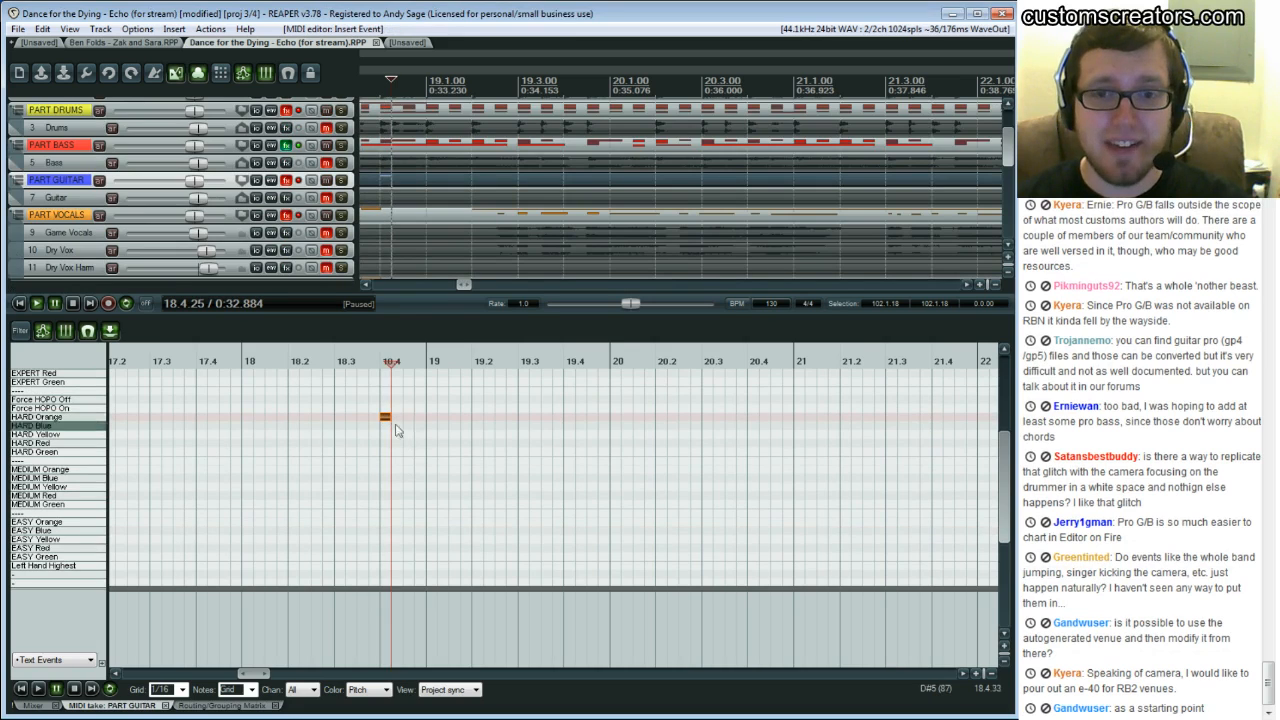
{"action": "right_click", "coordinate": [56, 652]}
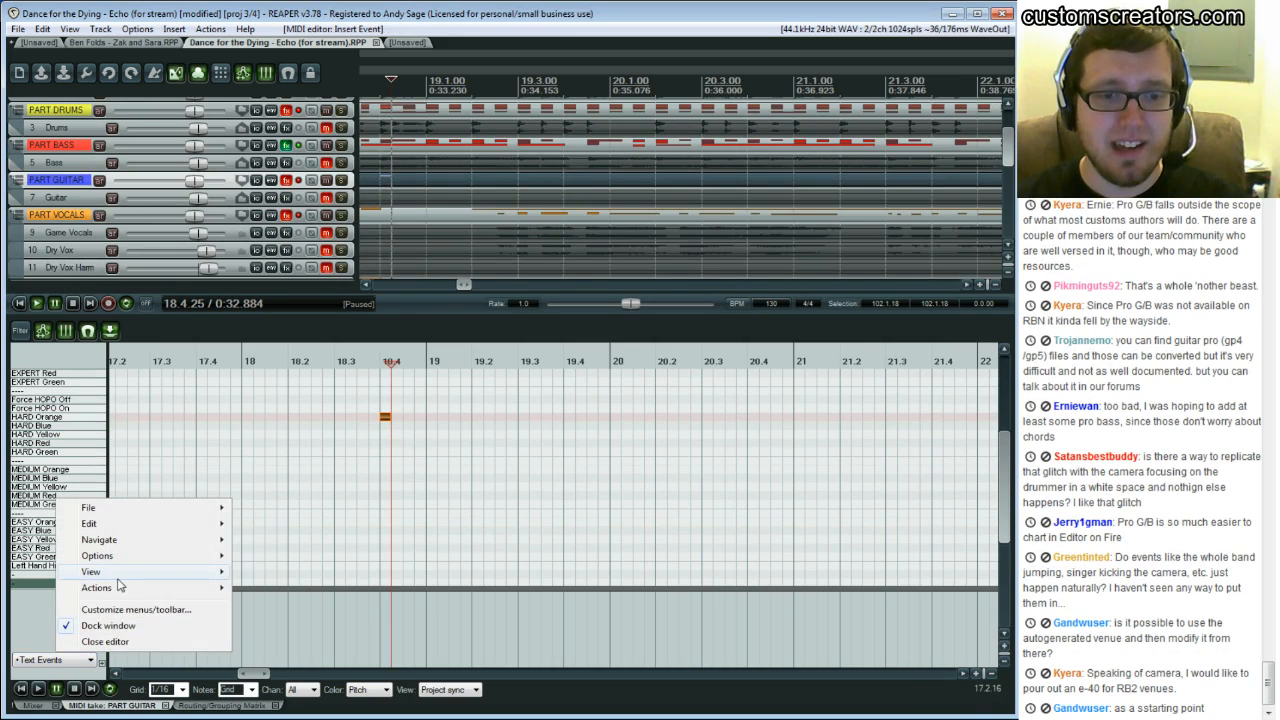
{"action": "mouse_move", "coordinate": [110, 573]}
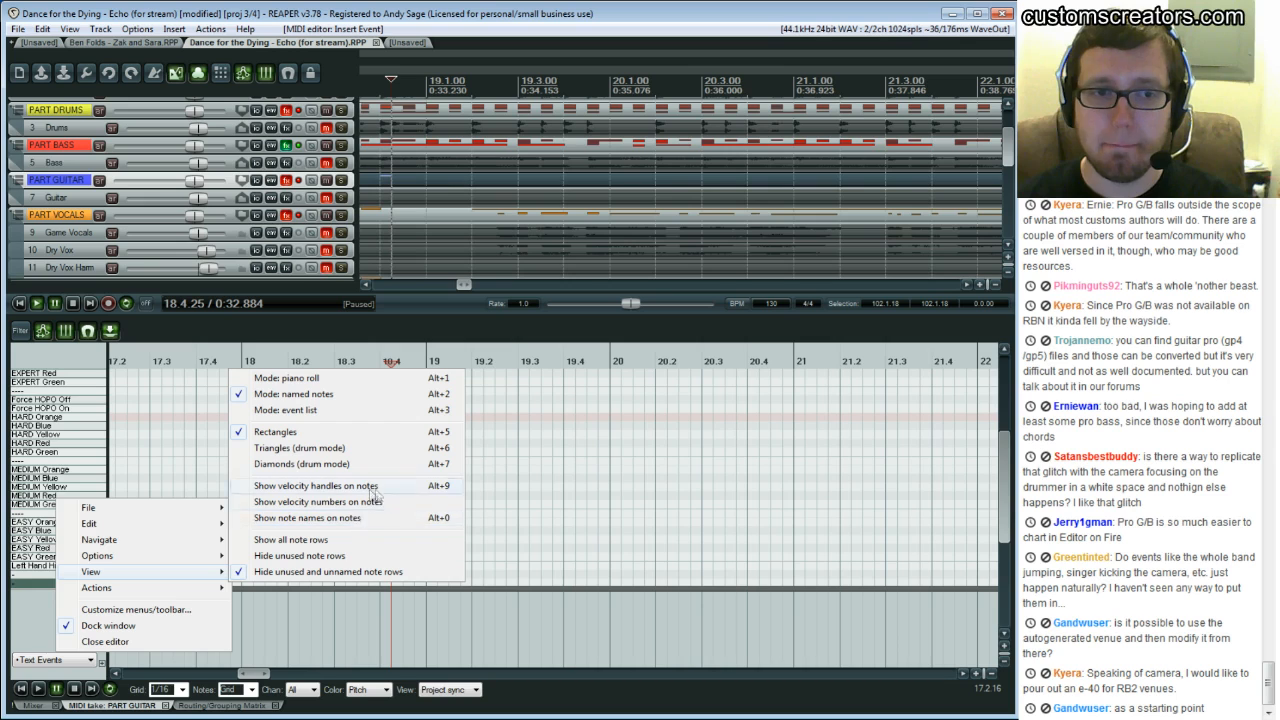
{"action": "left_click", "coordinate": [342, 503]}
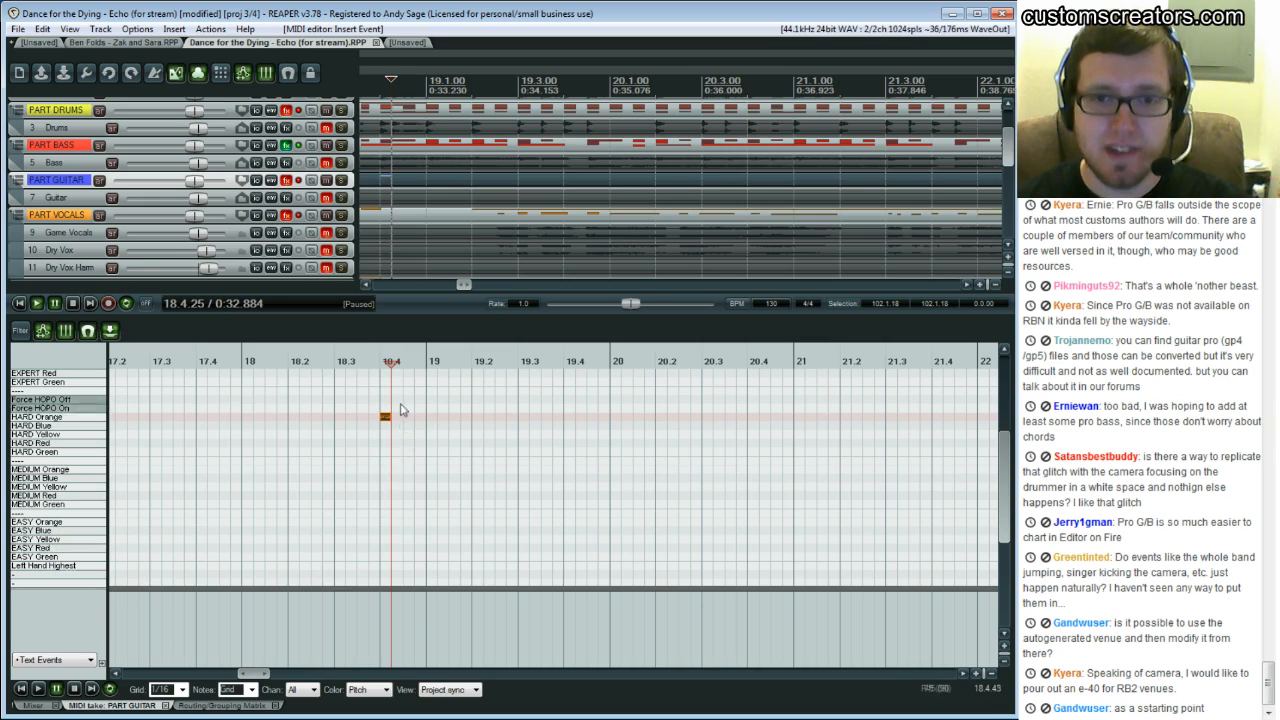
Move the inserted note down to the HARD Red row and delete it
{"action": "left_click", "coordinate": [403, 400]}
{"action": "left_click_drag", "start_coordinate": [386, 421], "coordinate": [389, 447]}
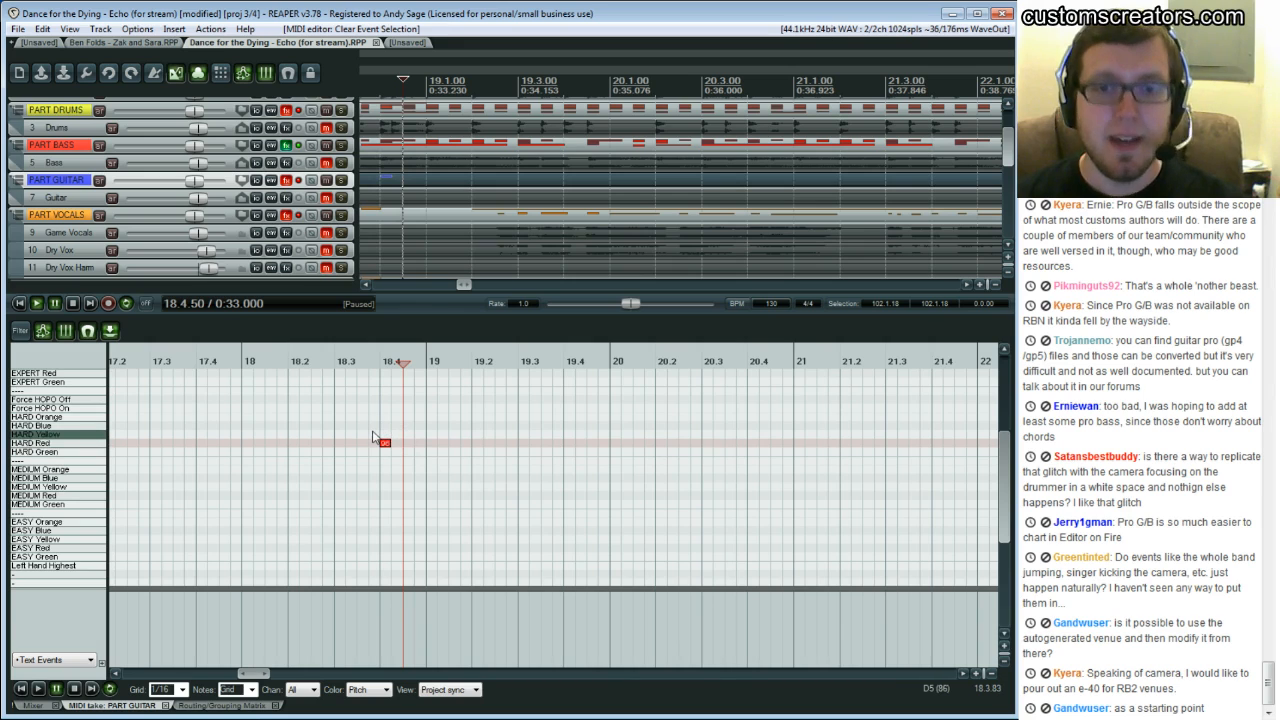
{"action": "key", "text": "Delete"}
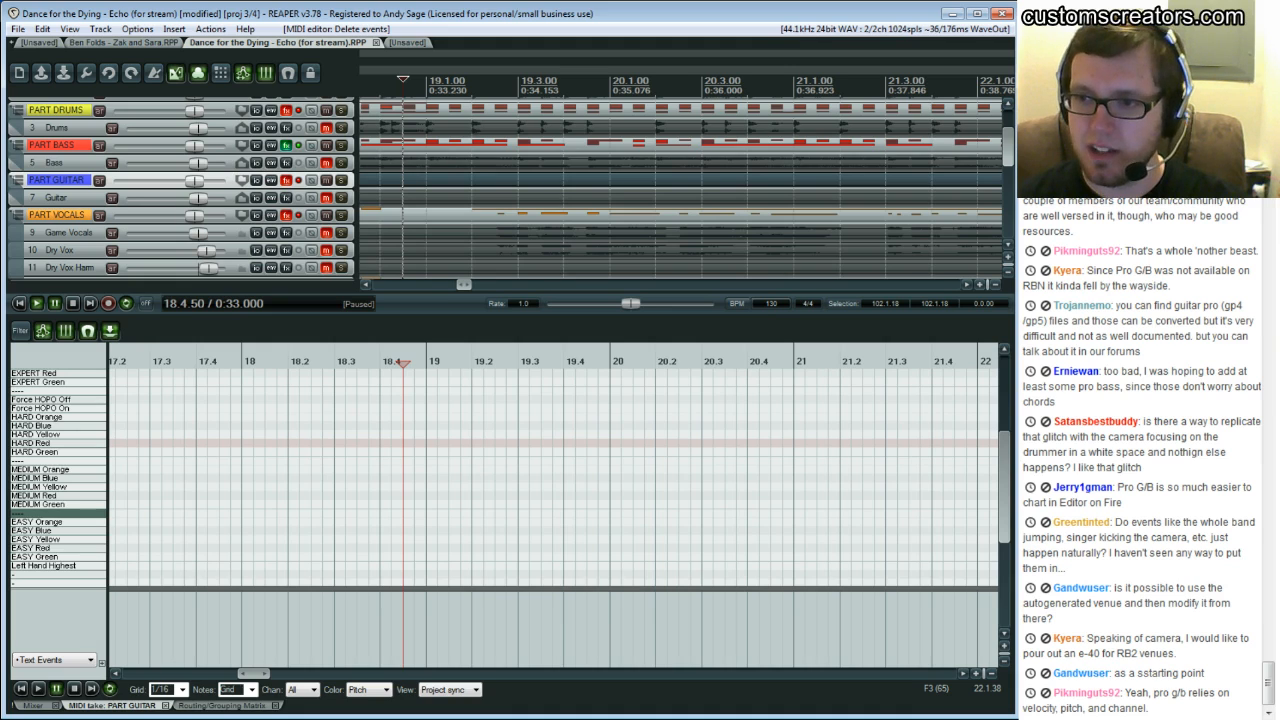
Scroll down the track list and select the item on the PART KEYS animation track near bar 19
{"action": "scroll", "coordinate": [550, 477], "scroll_direction": "down", "scroll_amount": 1}
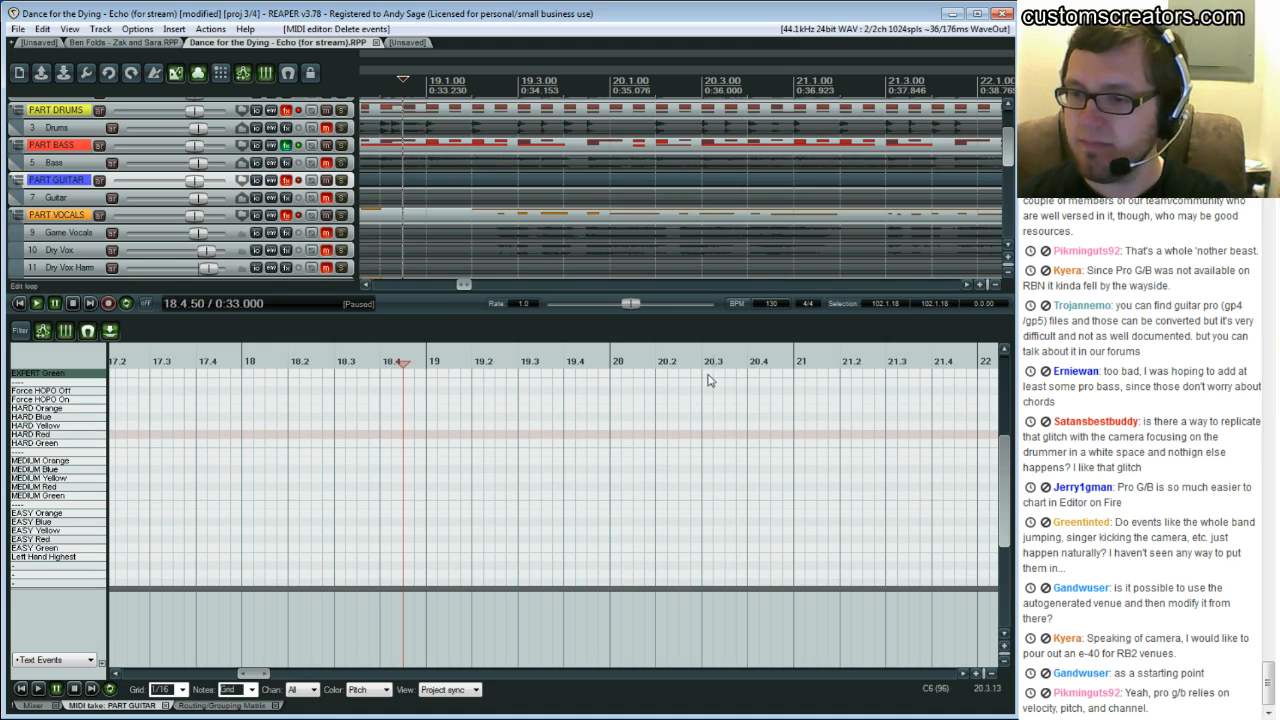
{"action": "scroll", "coordinate": [455, 166], "scroll_direction": "down", "scroll_amount": 1}
{"action": "scroll", "coordinate": [440, 165], "scroll_direction": "down", "scroll_amount": 4}
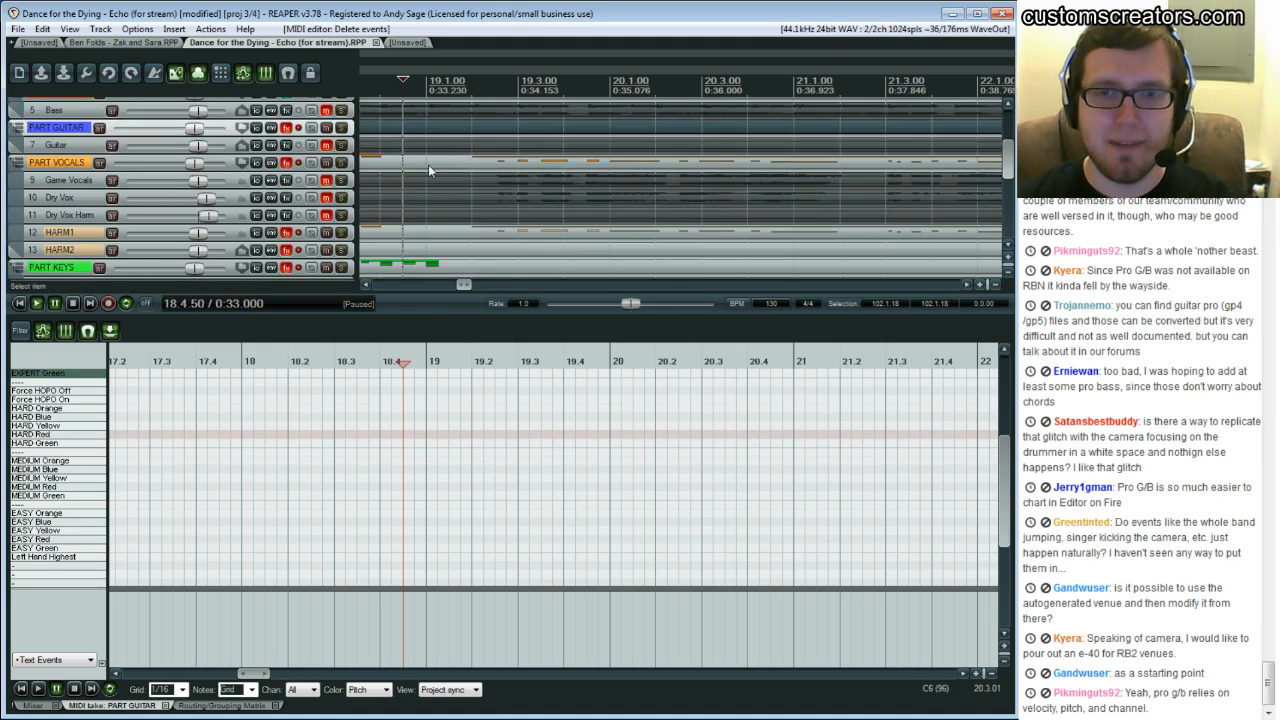
{"action": "scroll", "coordinate": [411, 180], "scroll_direction": "down", "scroll_amount": 1}
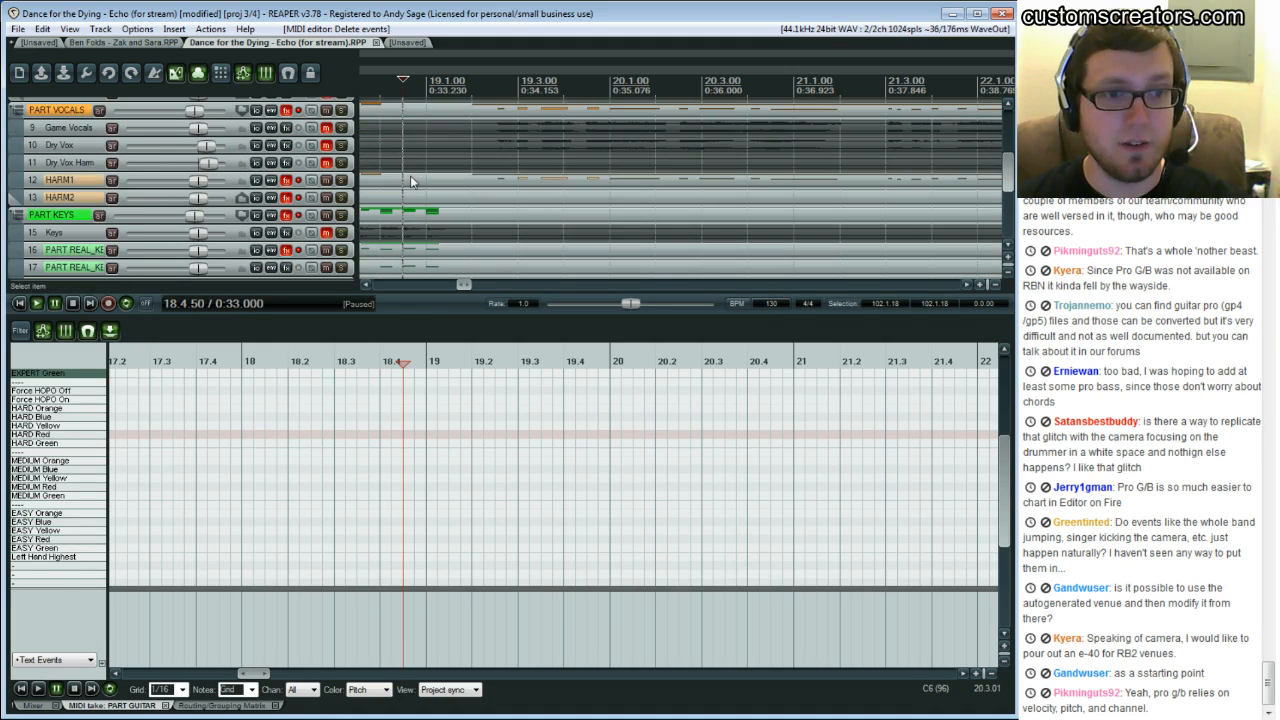
{"action": "scroll", "coordinate": [411, 180], "scroll_direction": "down", "scroll_amount": 2}
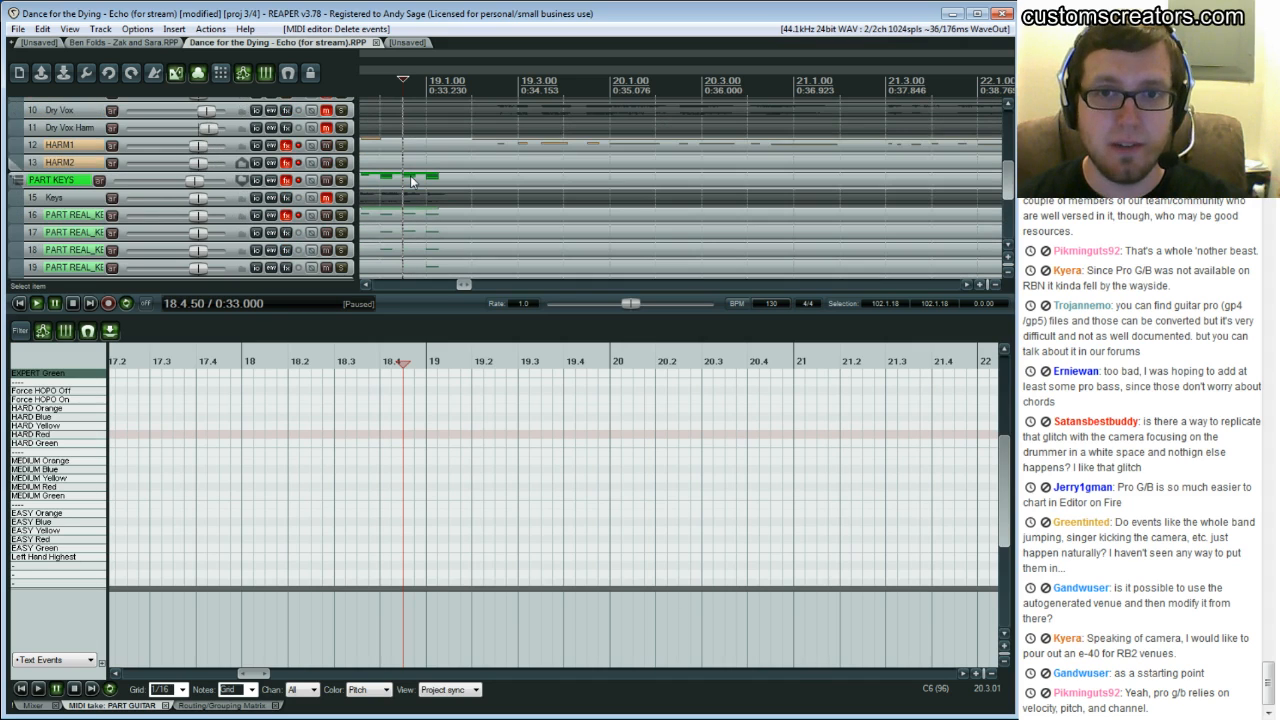
{"action": "scroll", "coordinate": [411, 180], "scroll_direction": "down", "scroll_amount": 2}
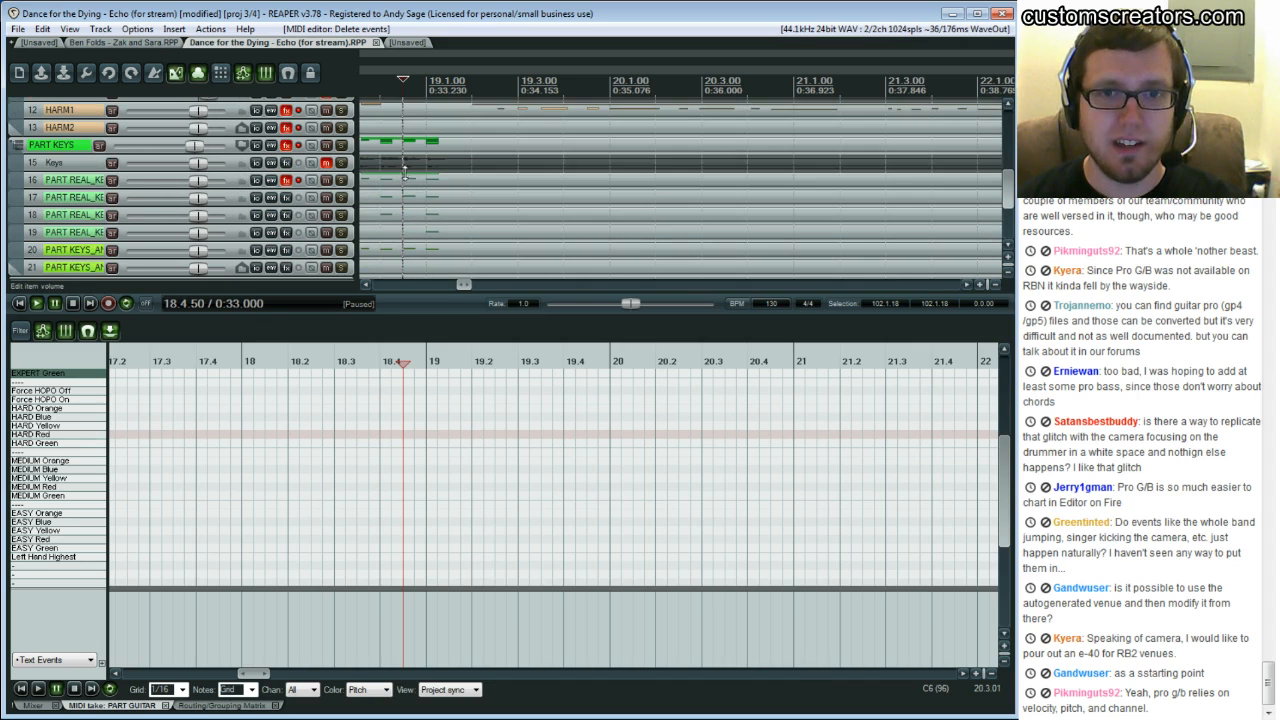
{"action": "scroll", "coordinate": [404, 180], "scroll_direction": "down", "scroll_amount": 4}
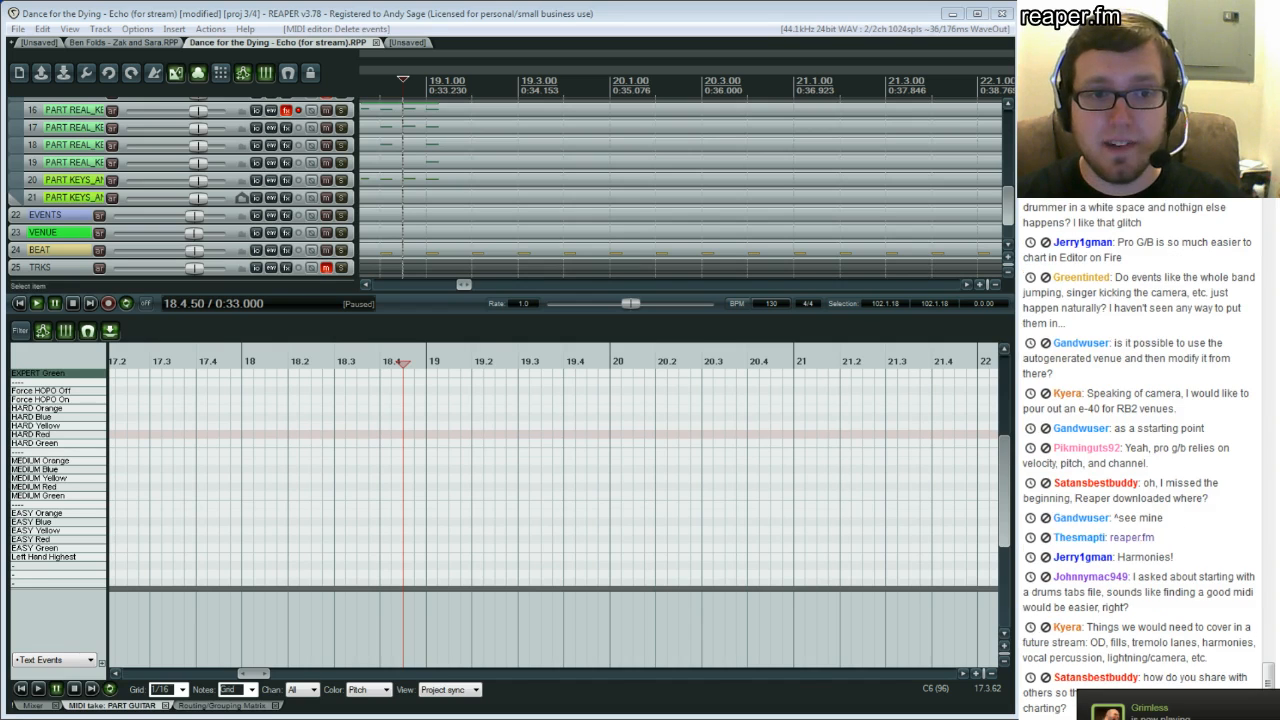
{"action": "left_click", "coordinate": [441, 198]}
{"action": "scroll", "coordinate": [441, 198], "scroll_direction": "up", "scroll_amount": 4}
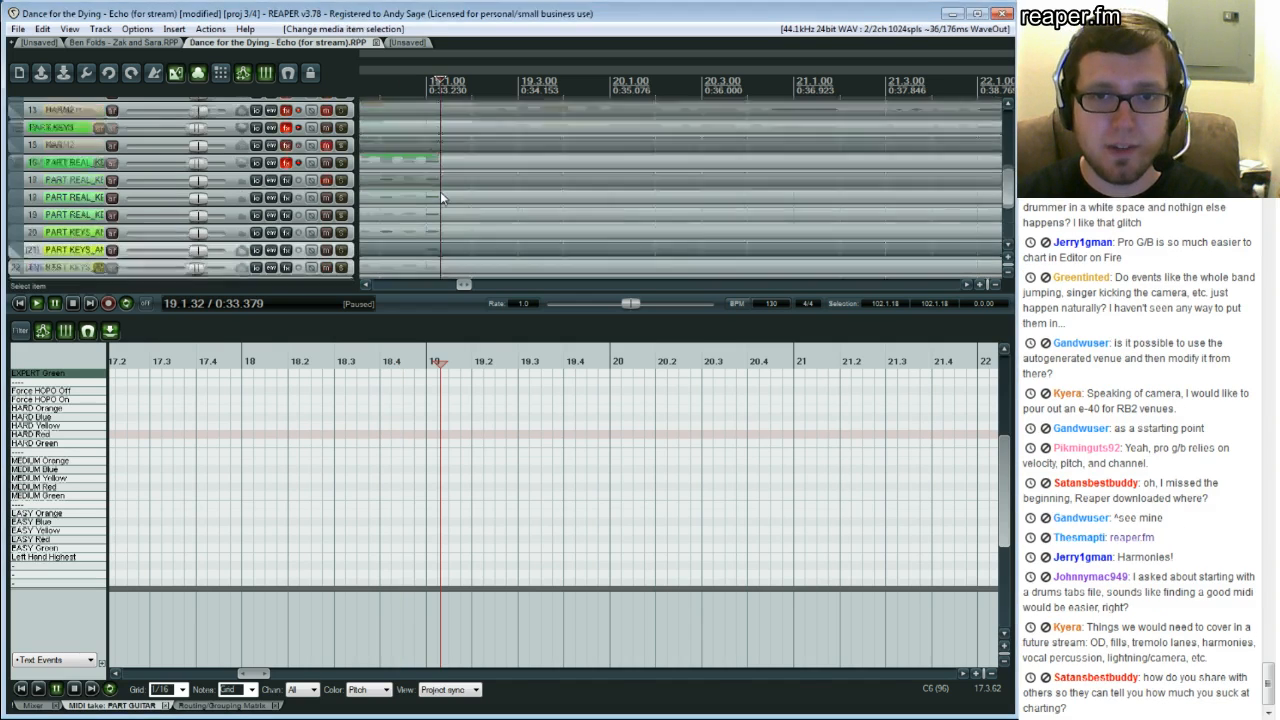
Open the HARM1 item and then the PART VOCALS item in the MIDI editor
{"action": "left_click", "coordinate": [405, 182]}
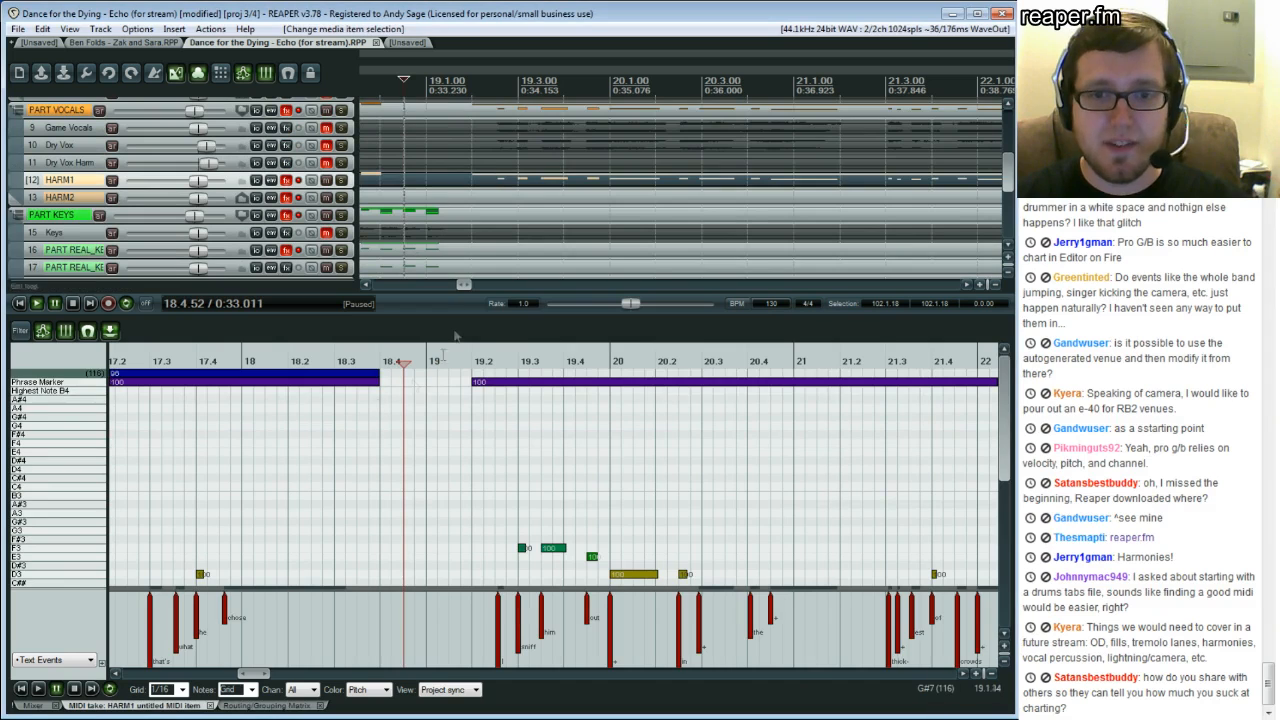
{"action": "left_click", "coordinate": [415, 117]}
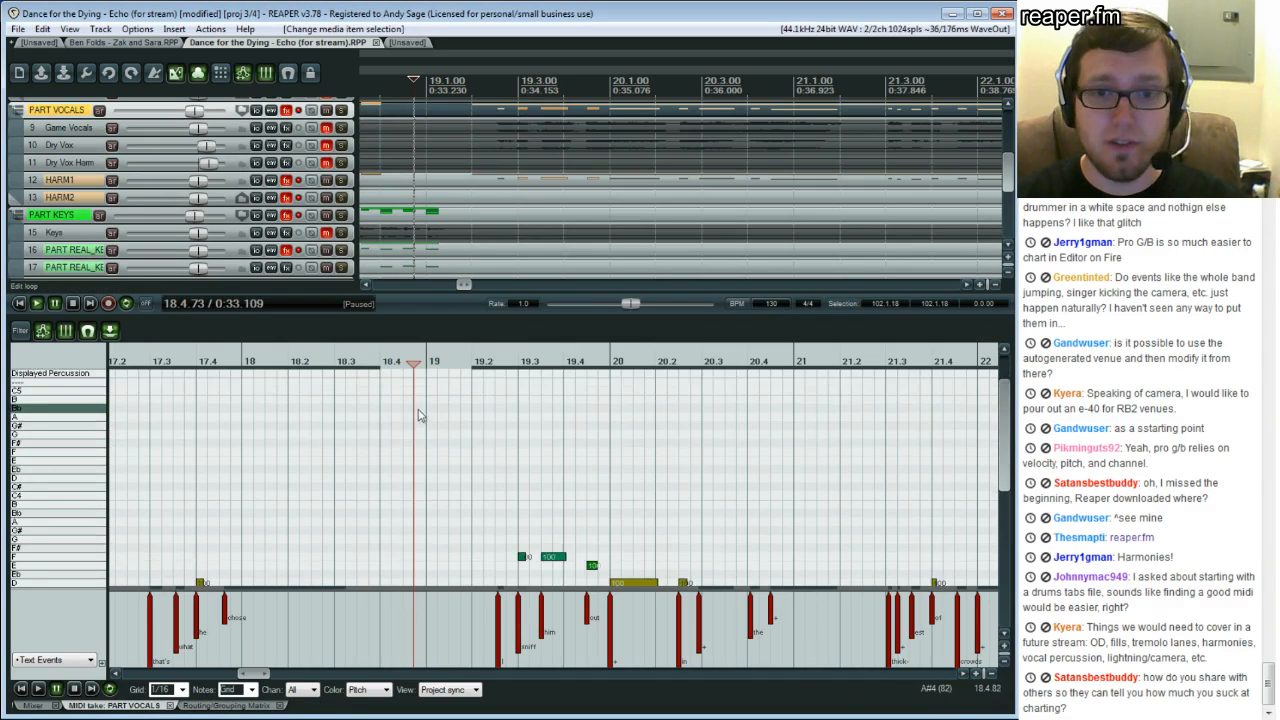
{"action": "left_click", "coordinate": [385, 464]}
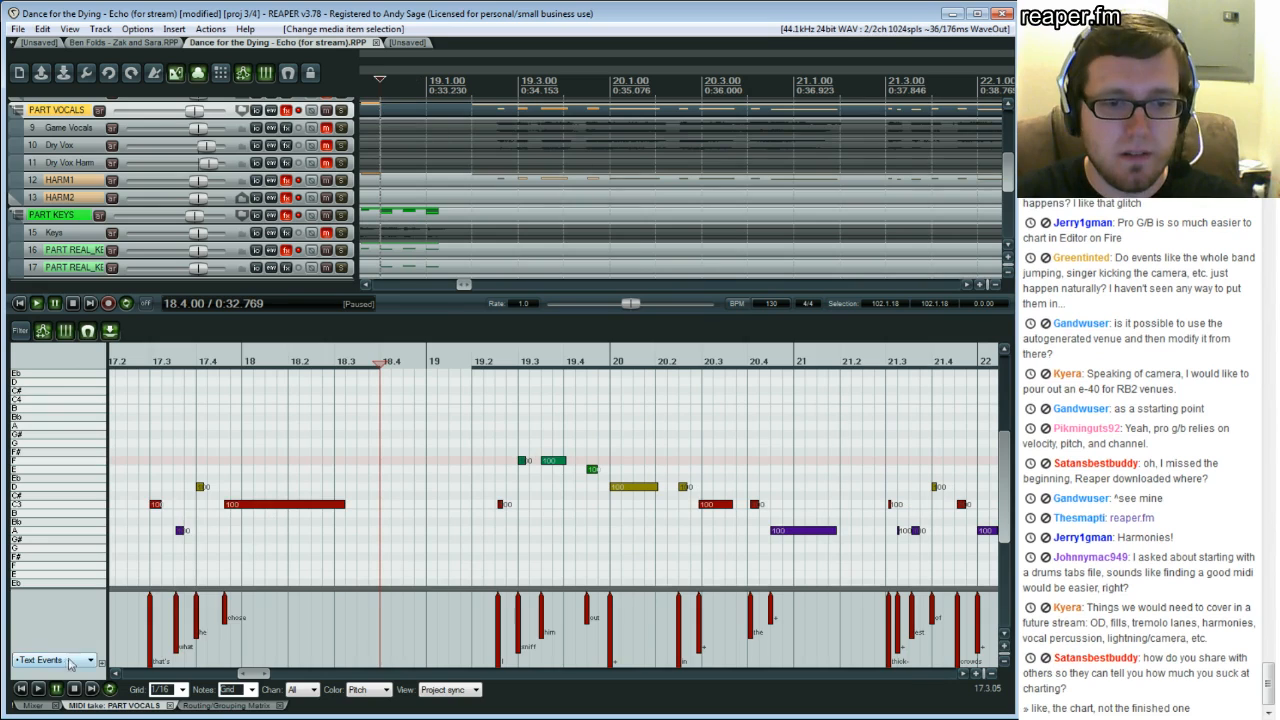
Hide the velocity numbers on the notes in the MIDI editor
{"action": "right_click", "coordinate": [70, 663]}
{"action": "mouse_move", "coordinate": [100, 584]}
{"action": "left_click", "coordinate": [330, 562]}
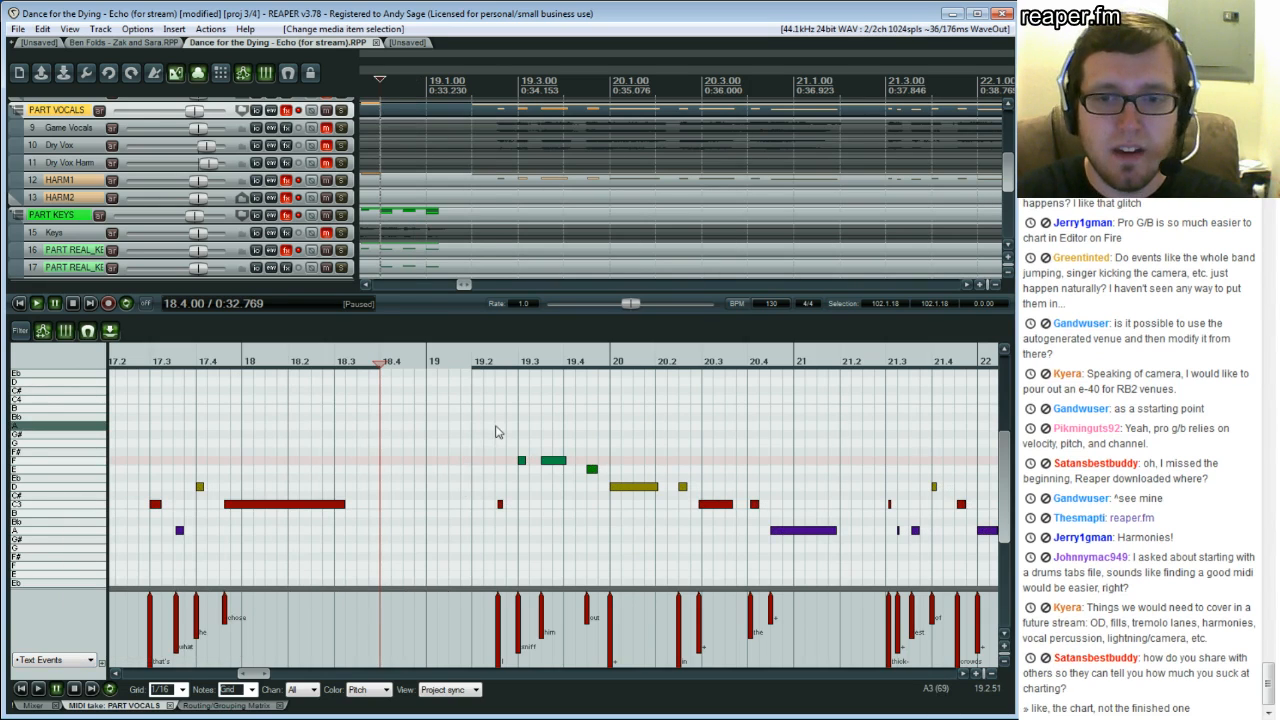
Play the vocal part from beat 19.2 with the PART VOCALS track FX enabled and its volume raised
{"action": "left_click", "coordinate": [496, 434]}
{"action": "key", "text": "space"}
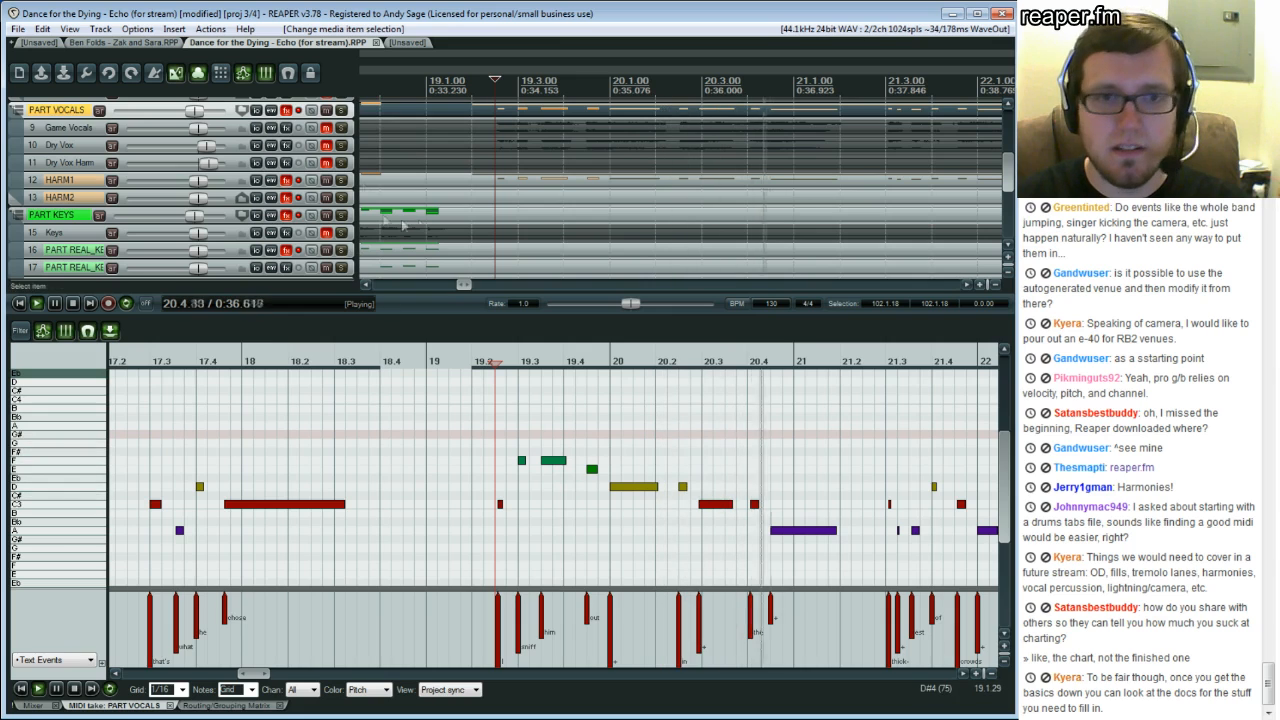
{"action": "left_click", "coordinate": [286, 110]}
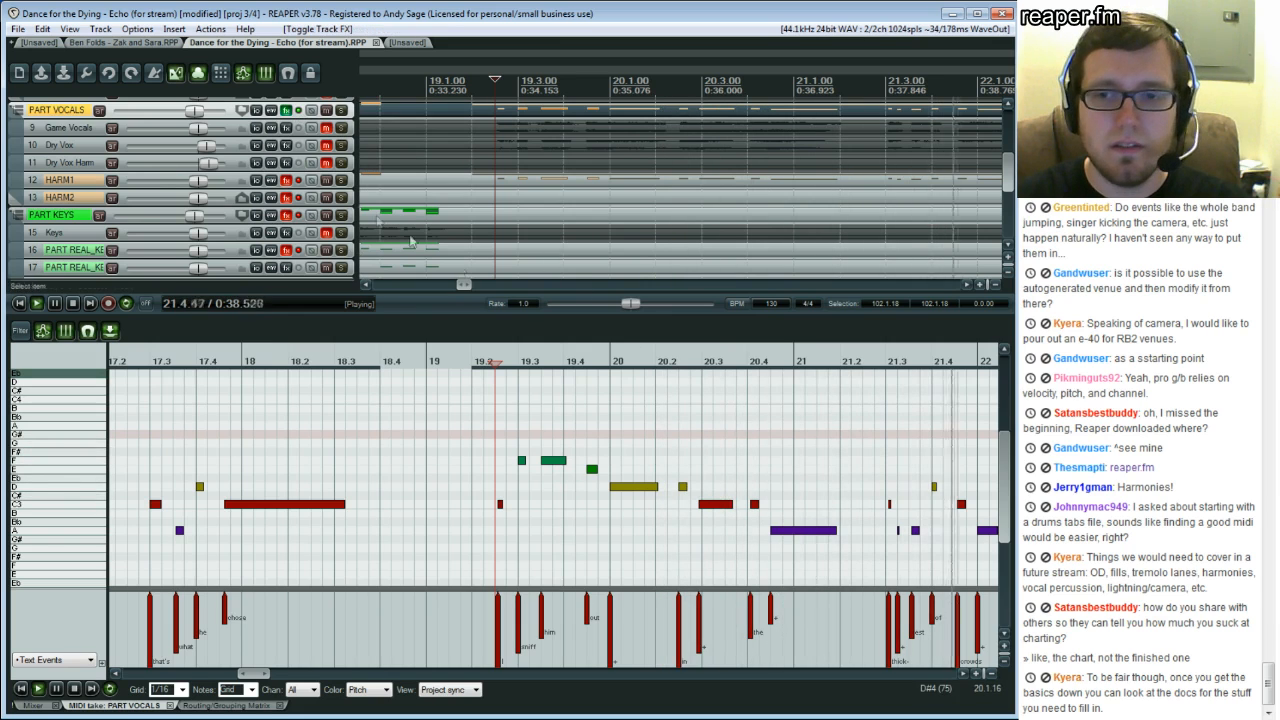
{"action": "left_click_drag", "start_coordinate": [195, 111], "coordinate": [212, 112]}
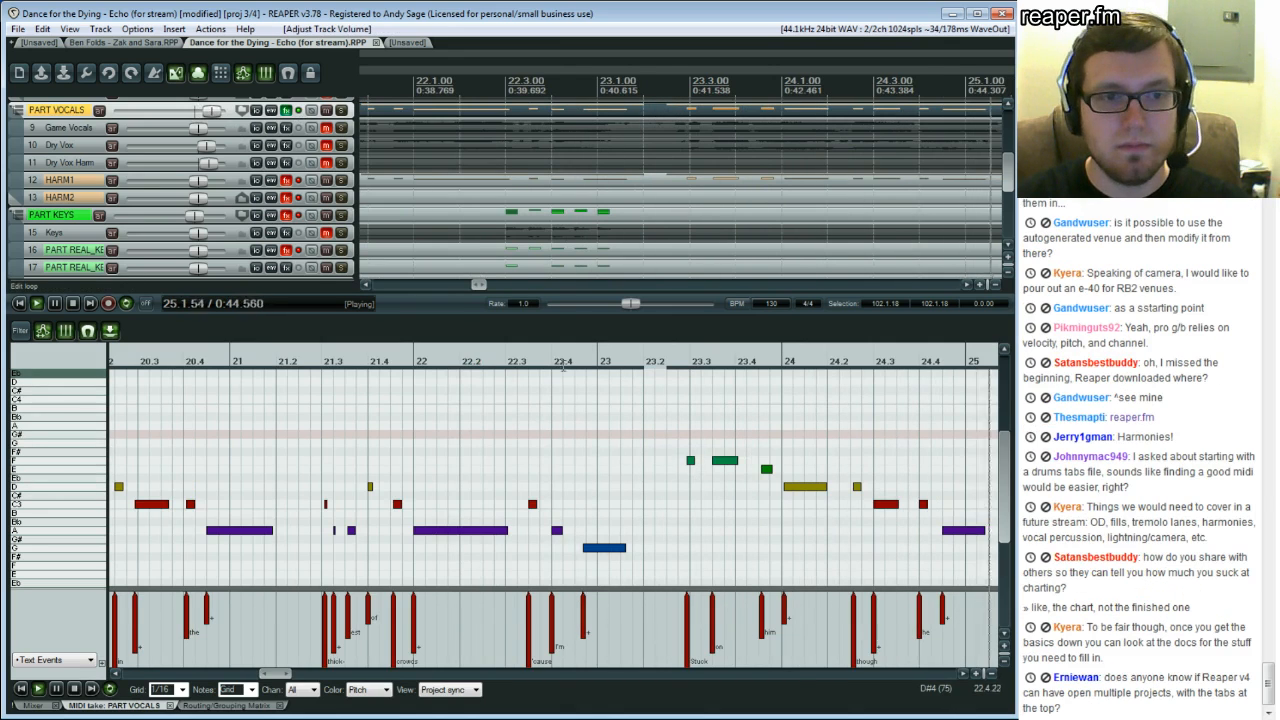
{"action": "key", "text": "ctrl+space"}
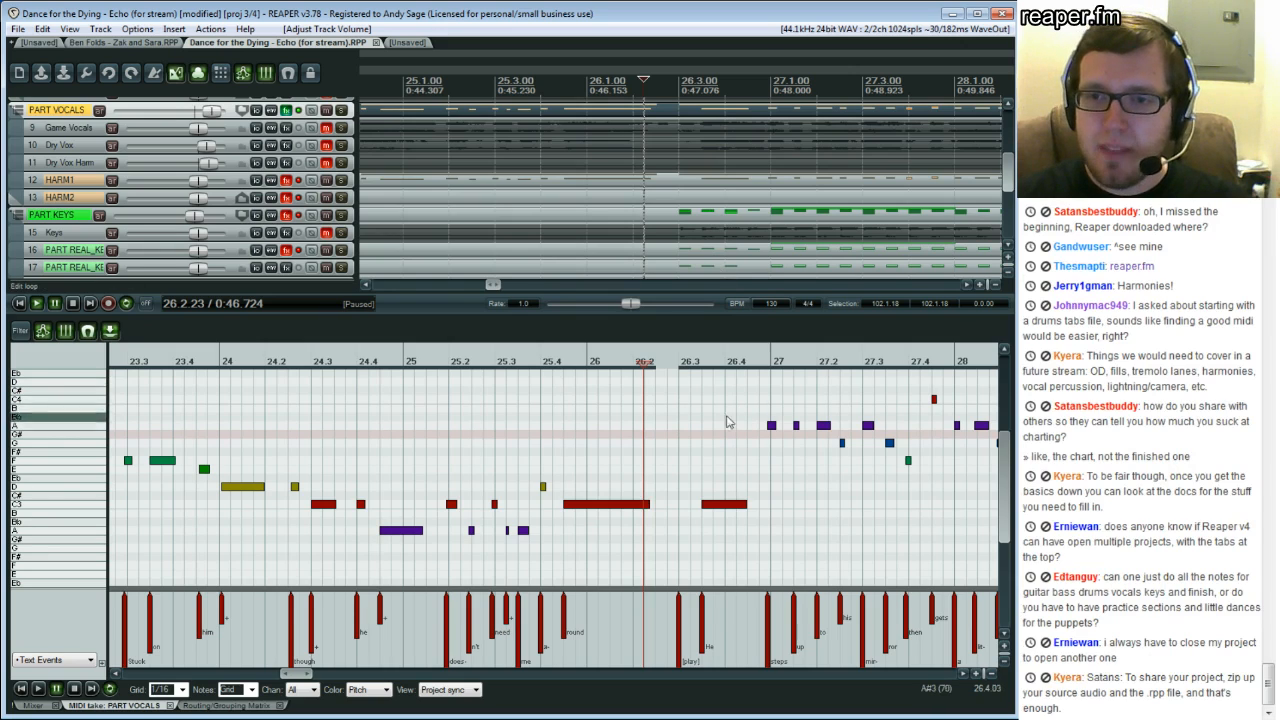
Toggle FX on the PART VOCALS, HARM1 and HARM2 tracks and balance the harmony volumes while playing from bar 26
{"action": "left_click", "coordinate": [299, 111]}
{"action": "left_click", "coordinate": [299, 181]}
{"action": "left_click", "coordinate": [299, 197]}
{"action": "left_click_drag", "start_coordinate": [203, 183], "coordinate": [213, 183]}
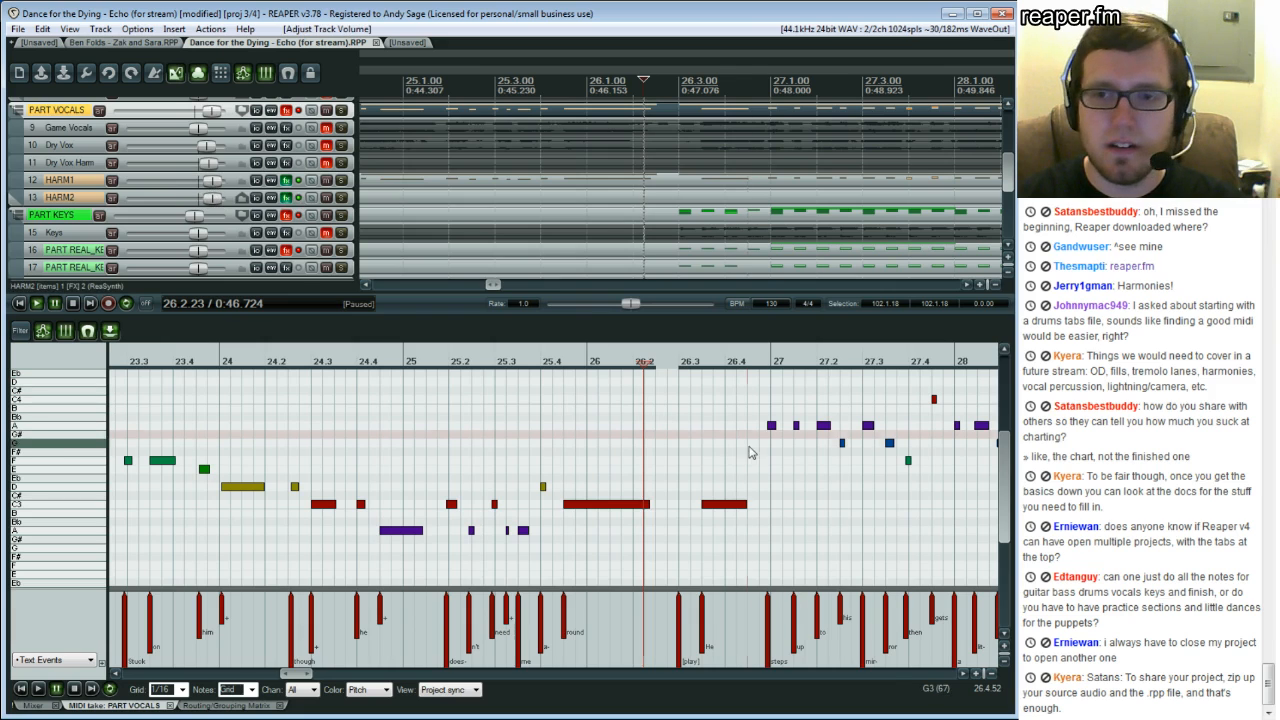
{"action": "left_click", "coordinate": [772, 449]}
{"action": "key", "text": "space"}
{"action": "key", "text": "space"}
{"action": "left_click_drag", "start_coordinate": [210, 202], "coordinate": [205, 184]}
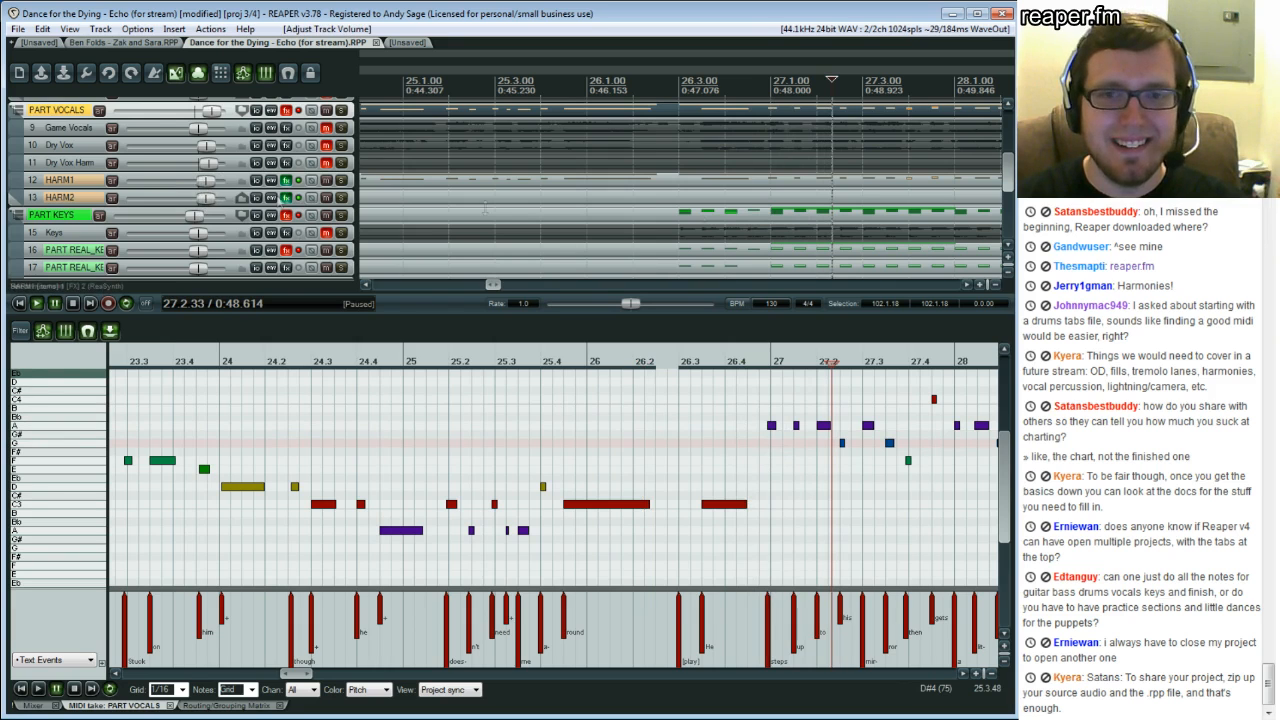
Open the HARM1 item in the MIDI editor and play its harmony from around bar 47
{"action": "left_click", "coordinate": [731, 185]}
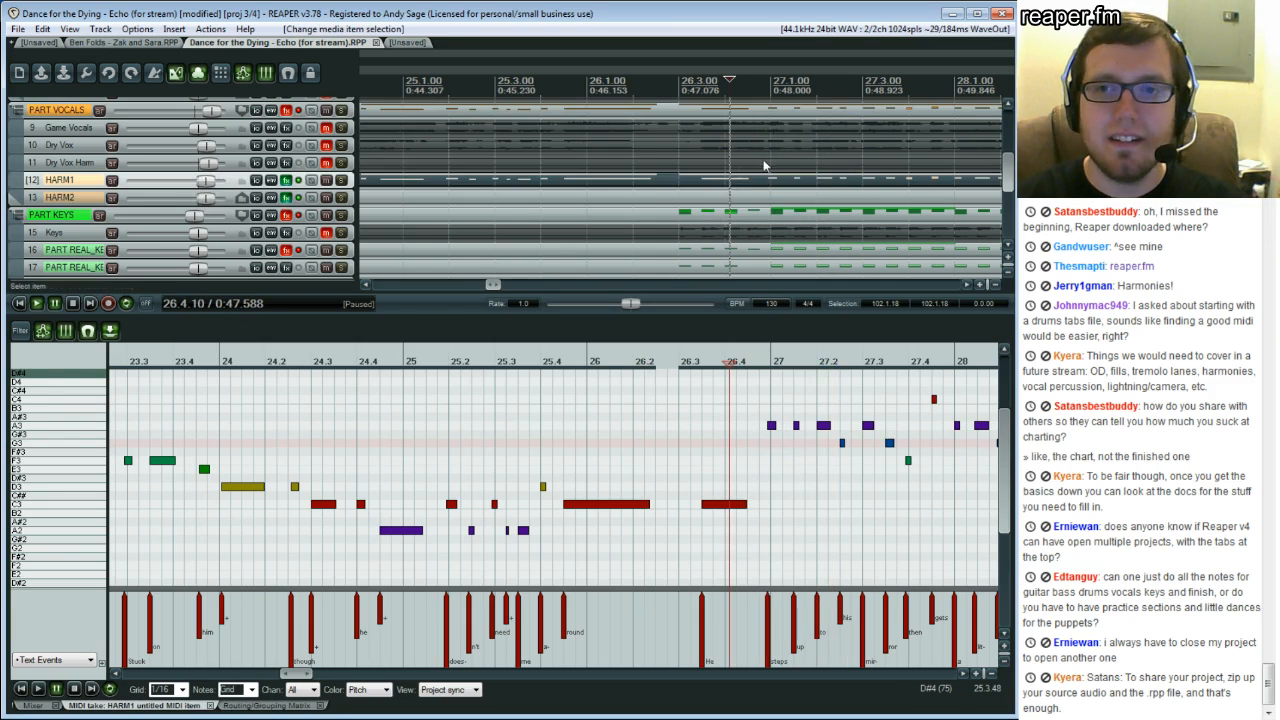
{"action": "scroll", "coordinate": [765, 167], "scroll_direction": "right", "scroll_amount": 10}
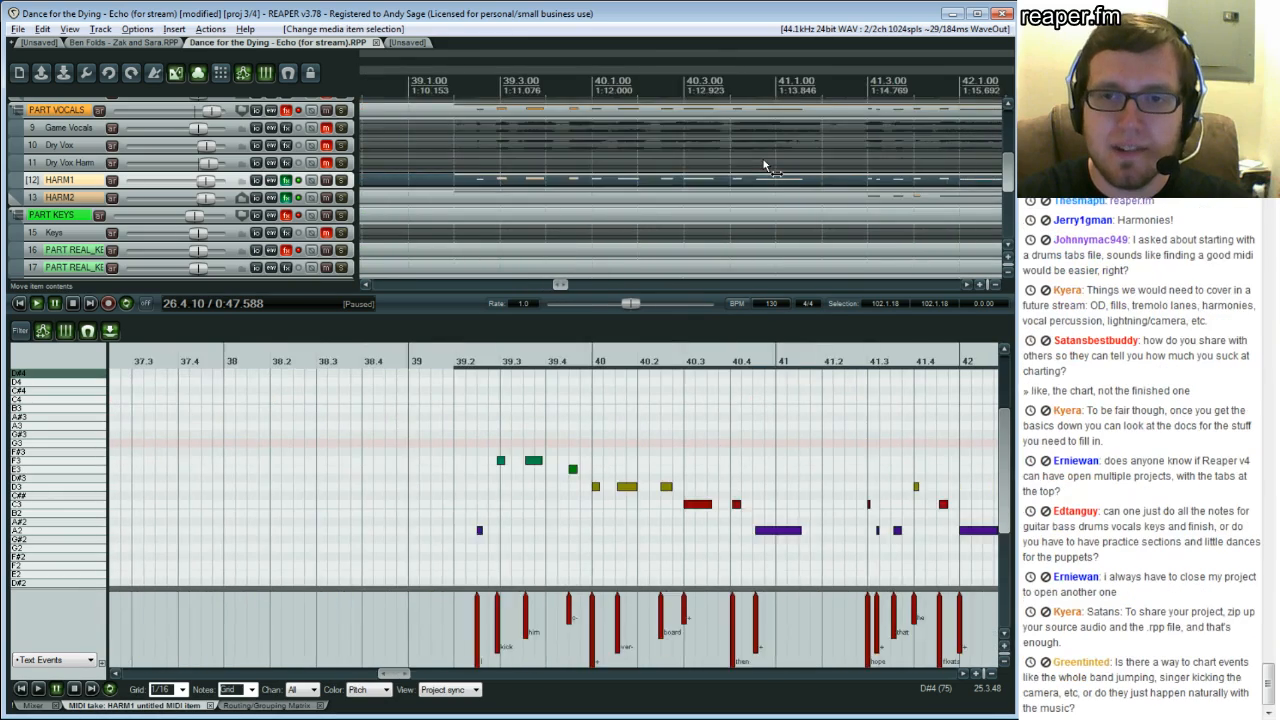
{"action": "scroll", "coordinate": [765, 167], "scroll_direction": "right", "scroll_amount": 3}
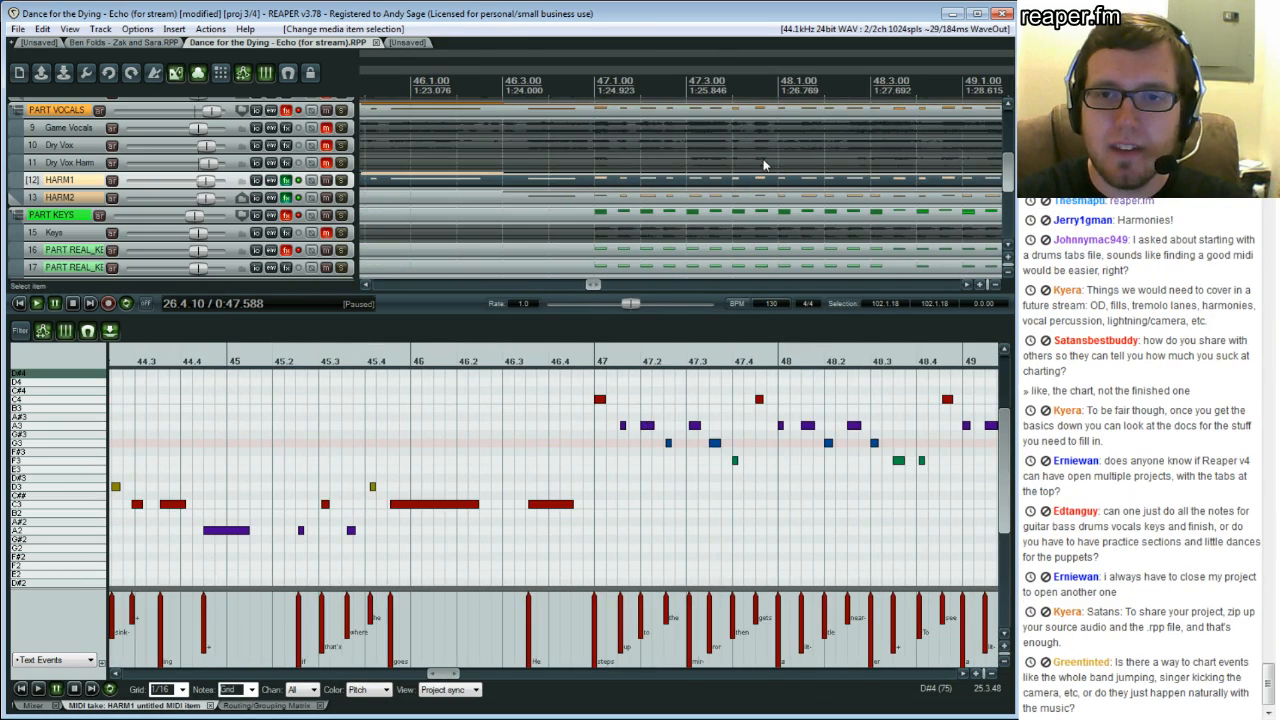
{"action": "left_click", "coordinate": [600, 445]}
{"action": "left_click", "coordinate": [583, 444]}
{"action": "key", "text": "space"}
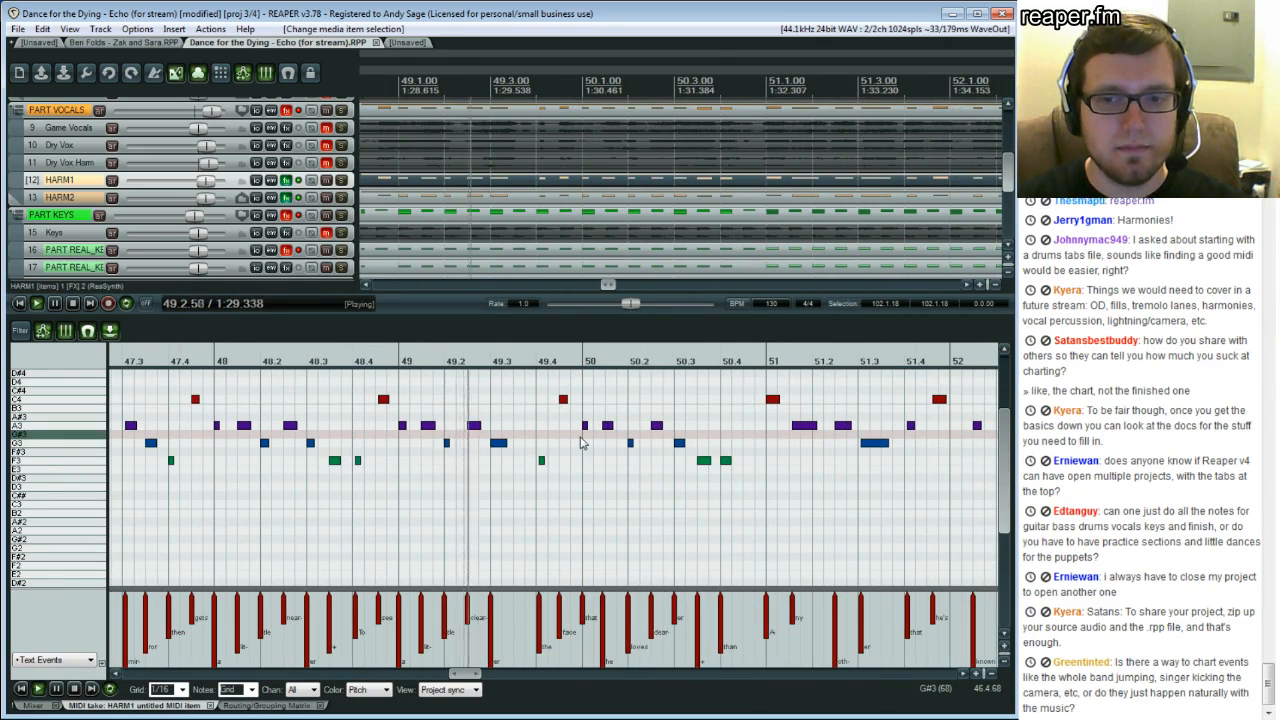
{"action": "key", "text": "ctrl+space"}
Scroll the MIDI editor back to bar 45 and replay the HARM1 passage from bar 46.4
{"action": "left_click_drag", "start_coordinate": [466, 675], "coordinate": [450, 681]}
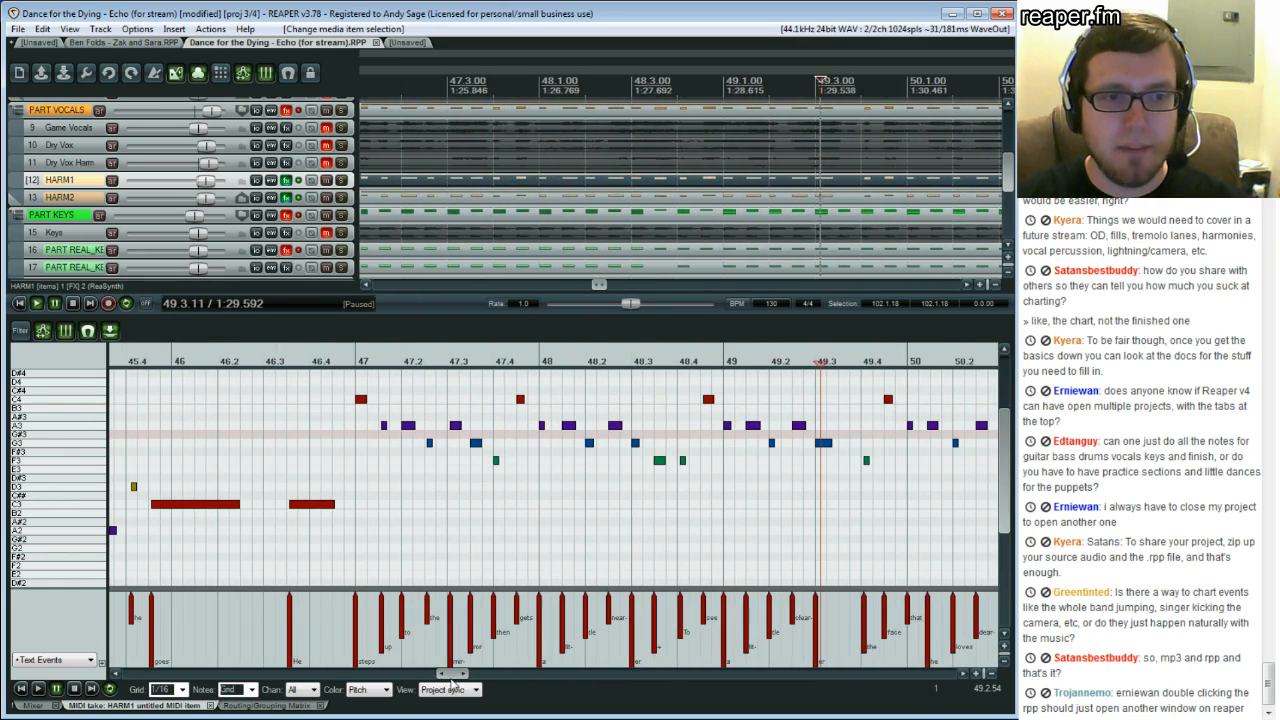
{"action": "left_click", "coordinate": [335, 446]}
{"action": "key", "text": "space"}
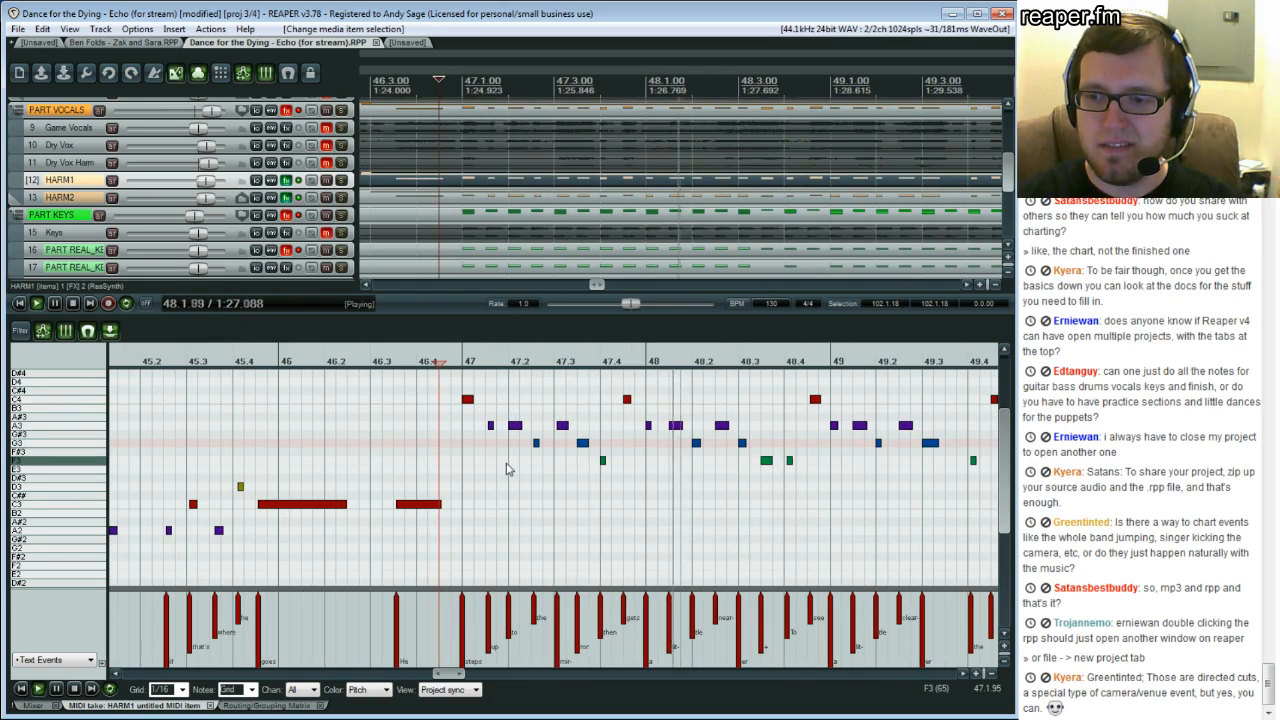
{"action": "key", "text": "space"}
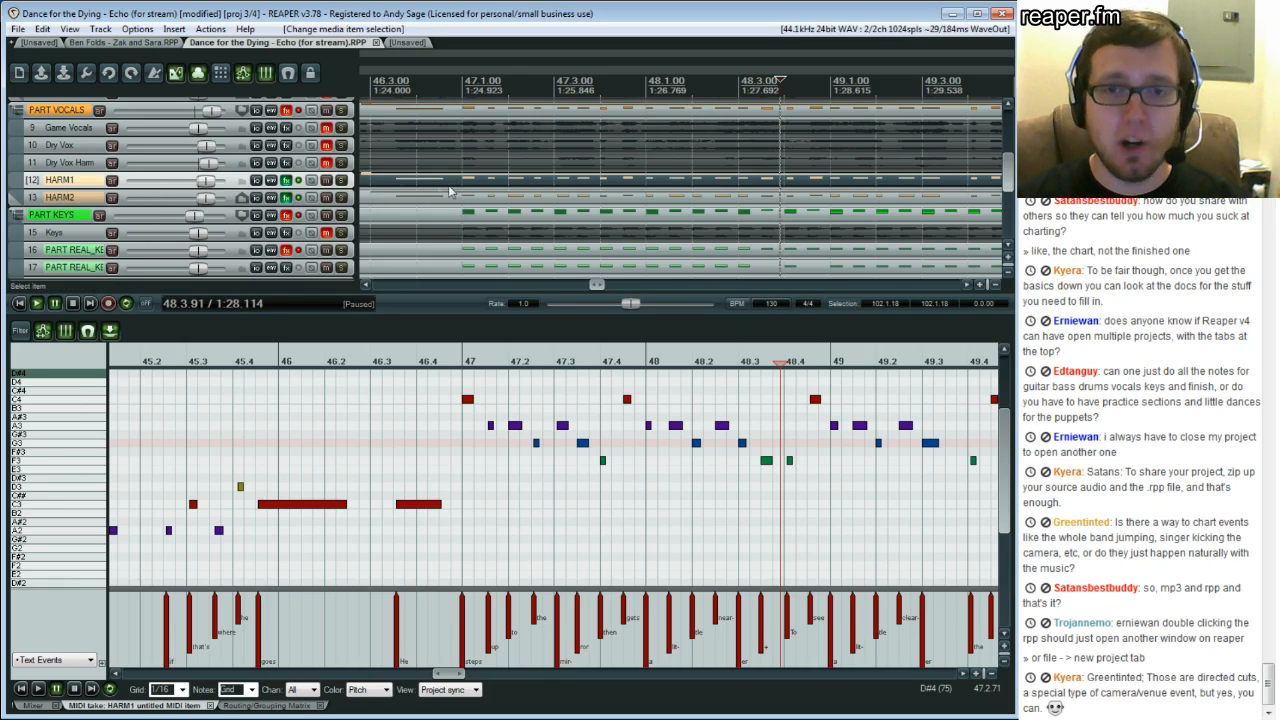
{"action": "scroll", "coordinate": [482, 452], "scroll_direction": "up", "scroll_amount": 1}
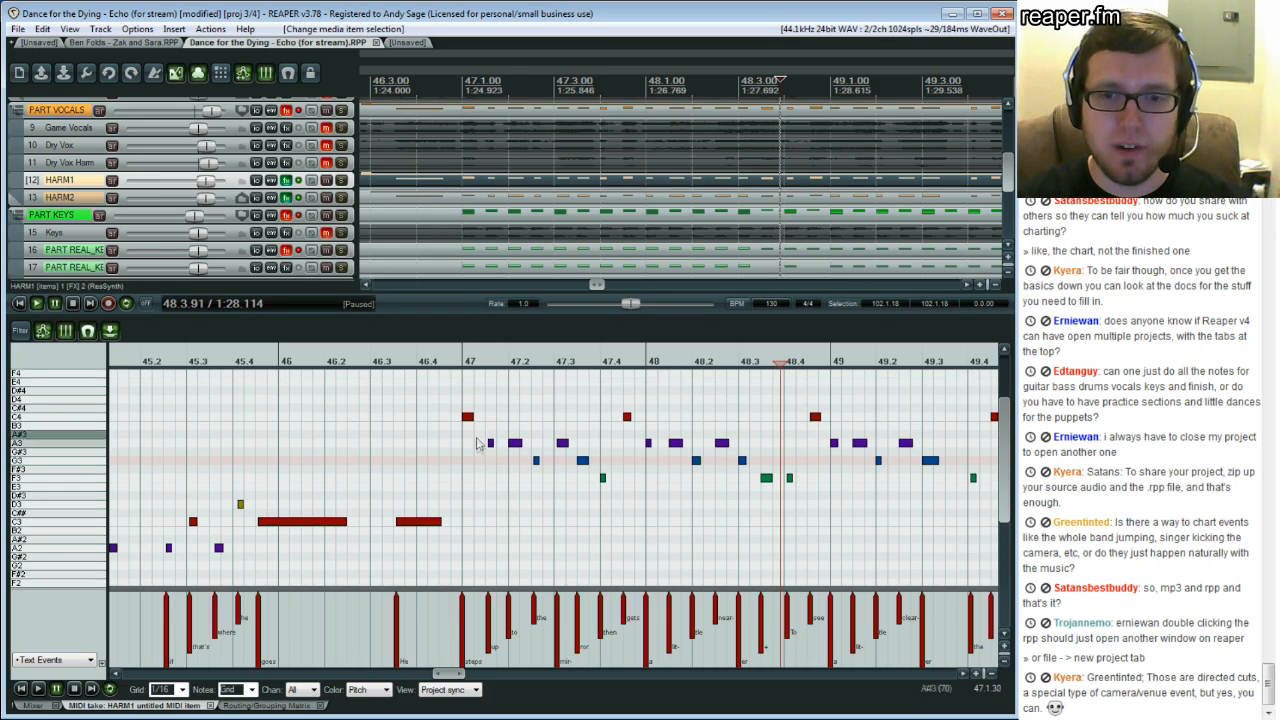
Toggle the HARM2 track's FX and replay the passage from bar 46.4
{"action": "left_click", "coordinate": [297, 198]}
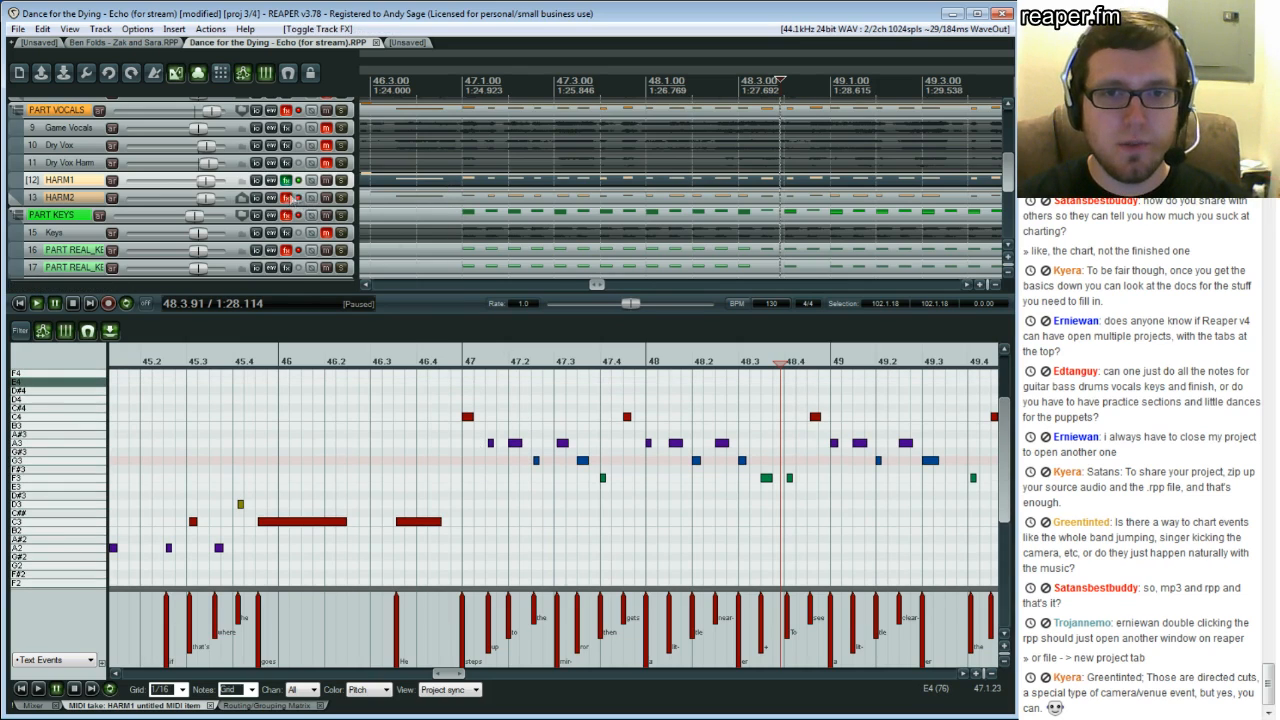
{"action": "left_click", "coordinate": [451, 447]}
{"action": "key", "text": "space"}
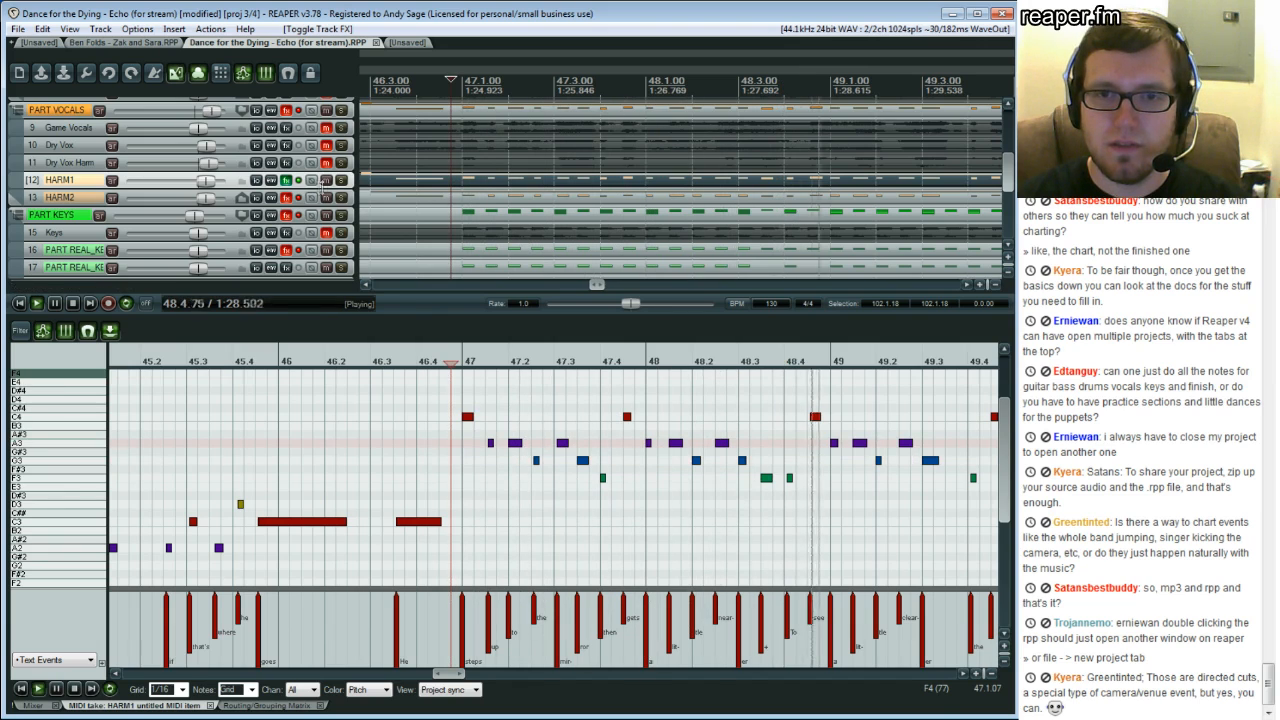
{"action": "key", "text": "space"}
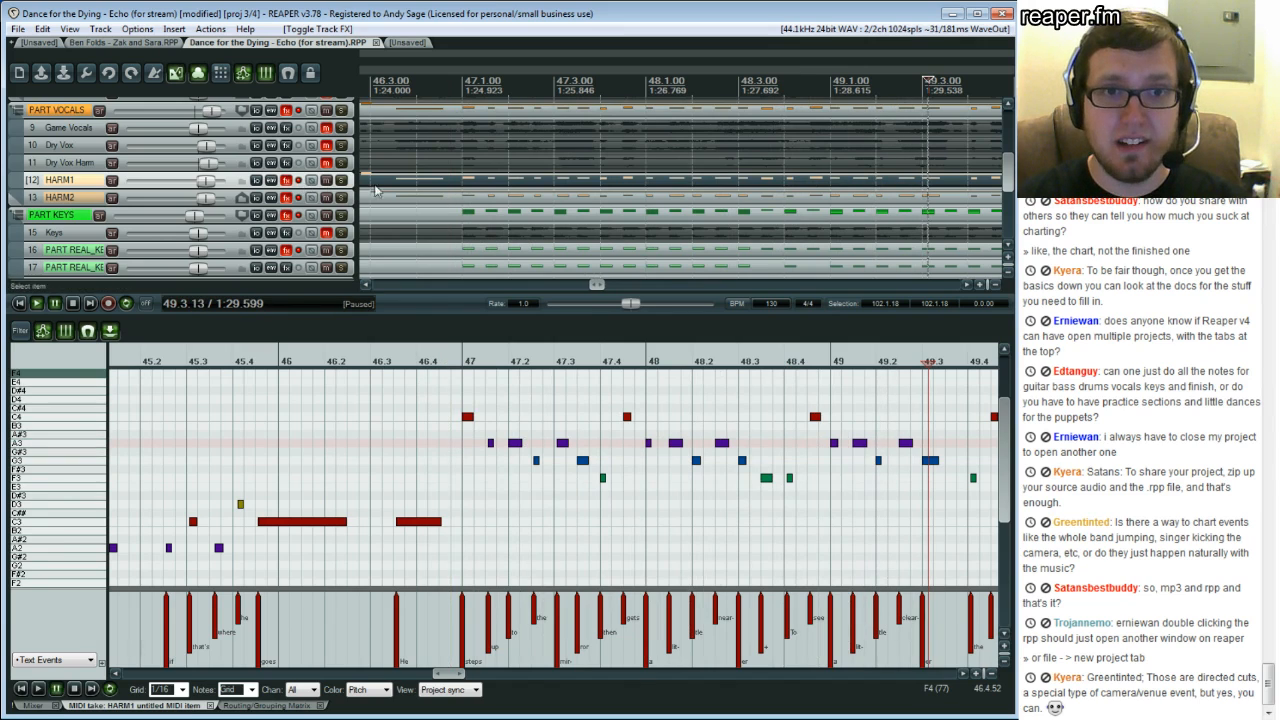
Solo the PART VOCALS track and play the passage from bar 47
{"action": "left_click", "coordinate": [343, 111]}
{"action": "left_click", "coordinate": [487, 481]}
{"action": "key", "text": "space"}
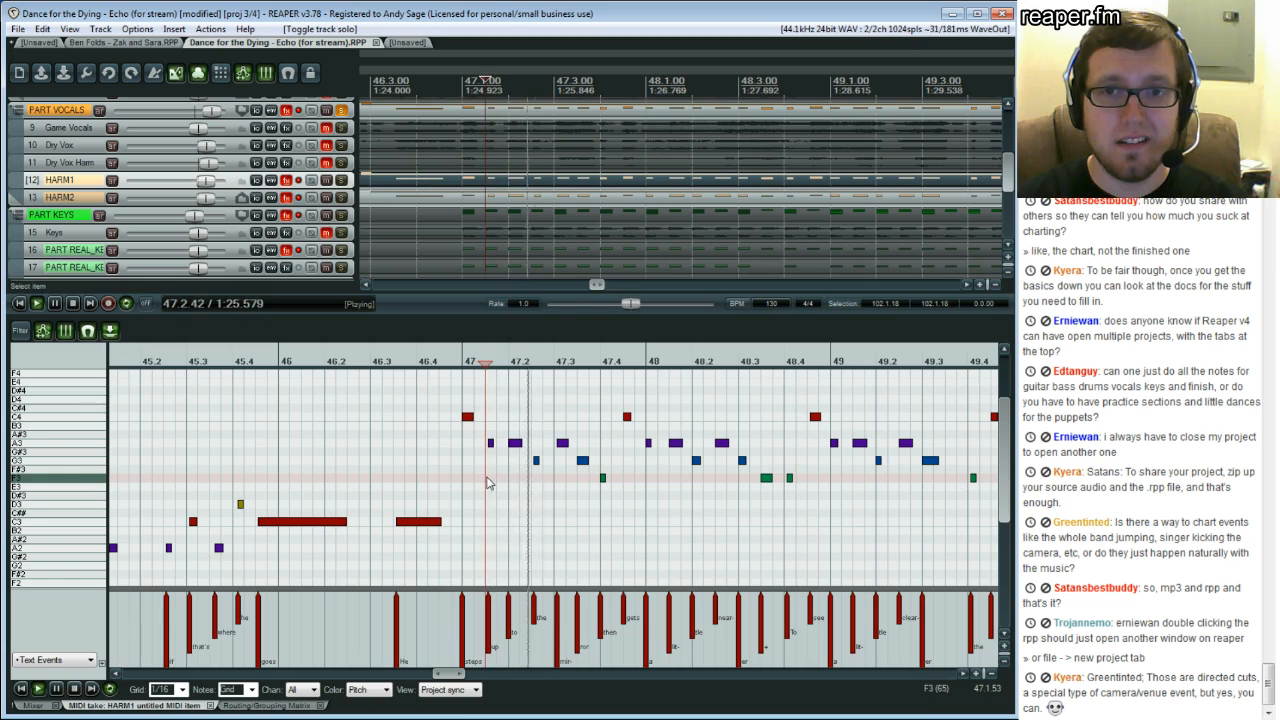
{"action": "key", "text": "space"}
Mute the Game Vocals track and replay the harmony passage from bar 46.4
{"action": "left_click", "coordinate": [325, 128]}
{"action": "left_click", "coordinate": [455, 470]}
{"action": "key", "text": "space"}
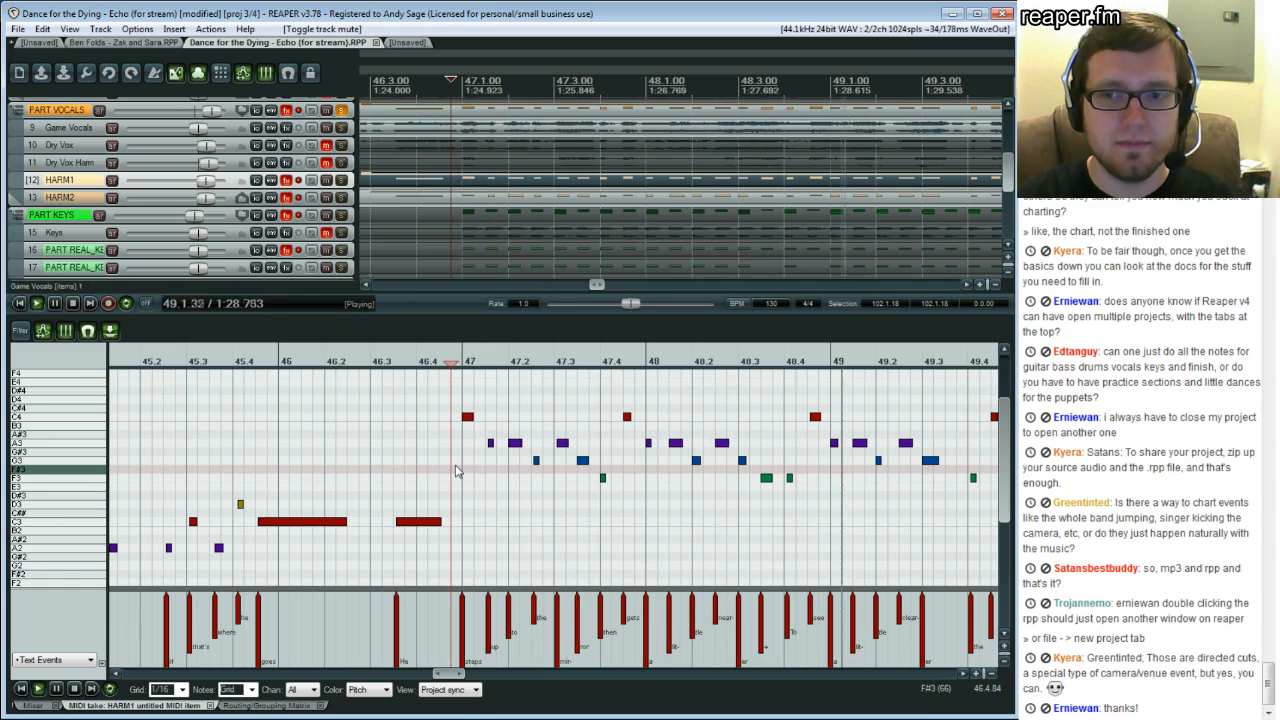
{"action": "key", "text": "ctrl+space"}
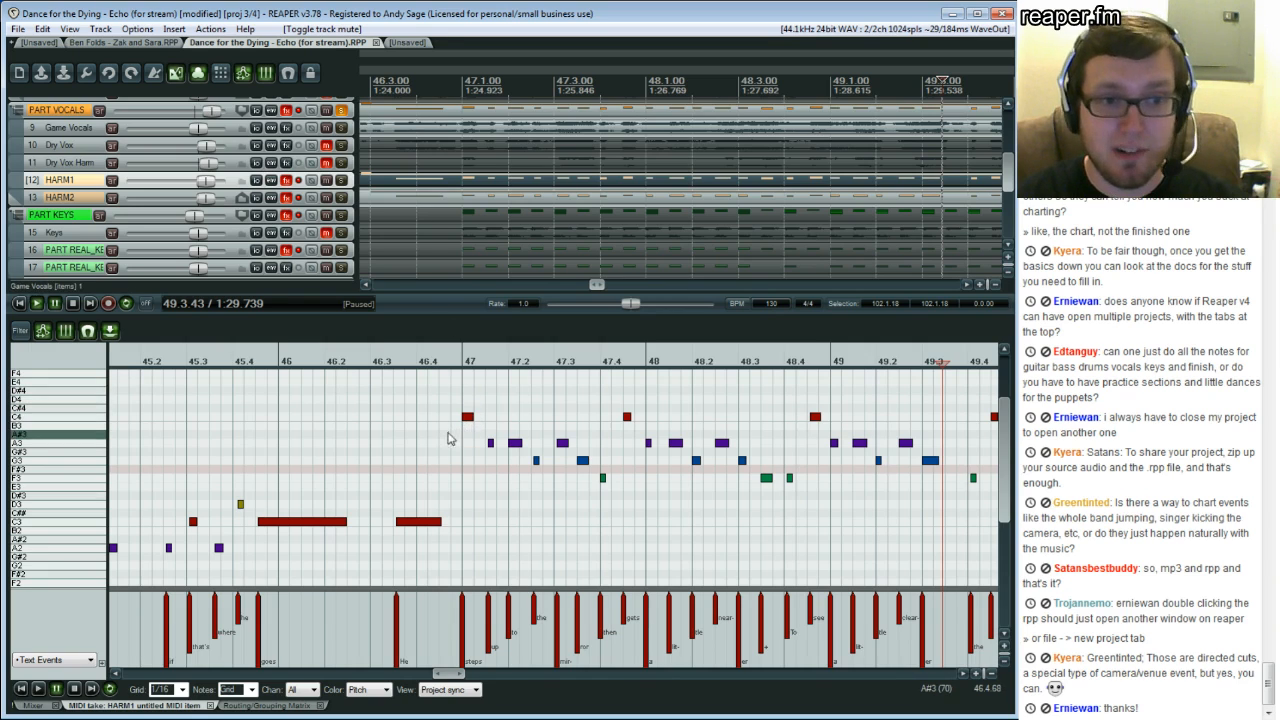
{"action": "left_click", "coordinate": [432, 437]}
{"action": "key", "text": "space"}
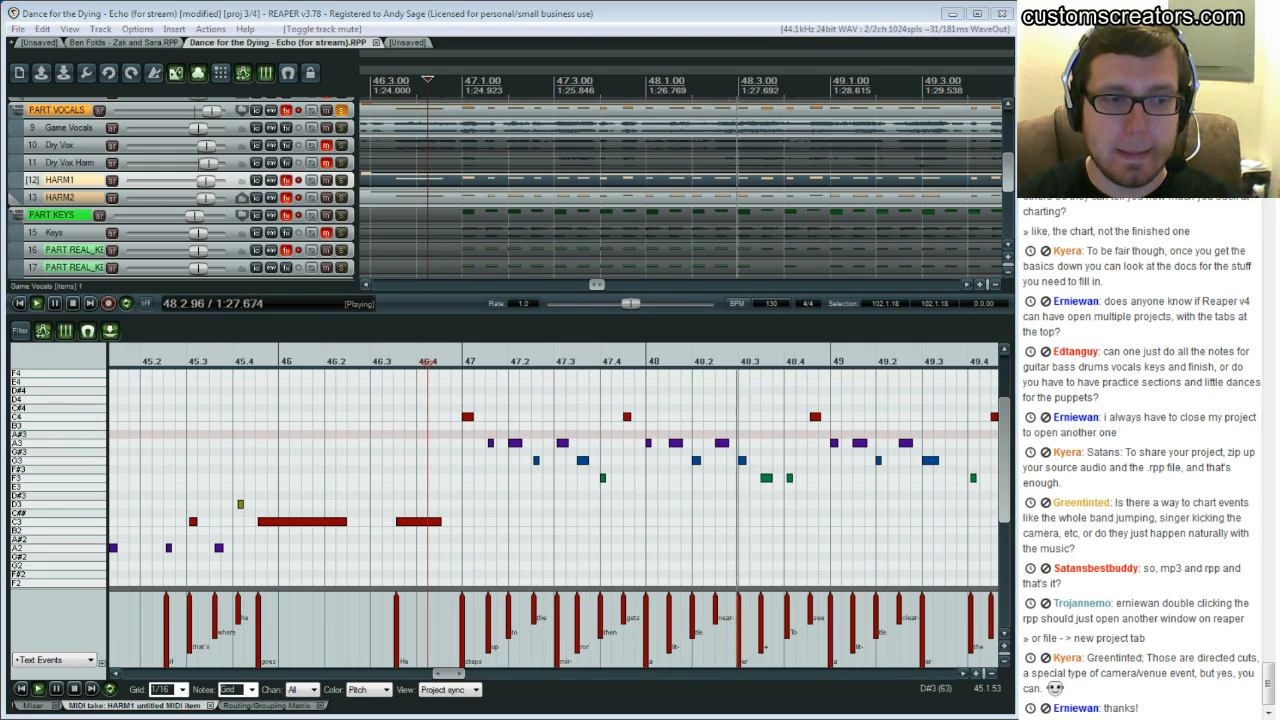
{"action": "key", "text": "space"}
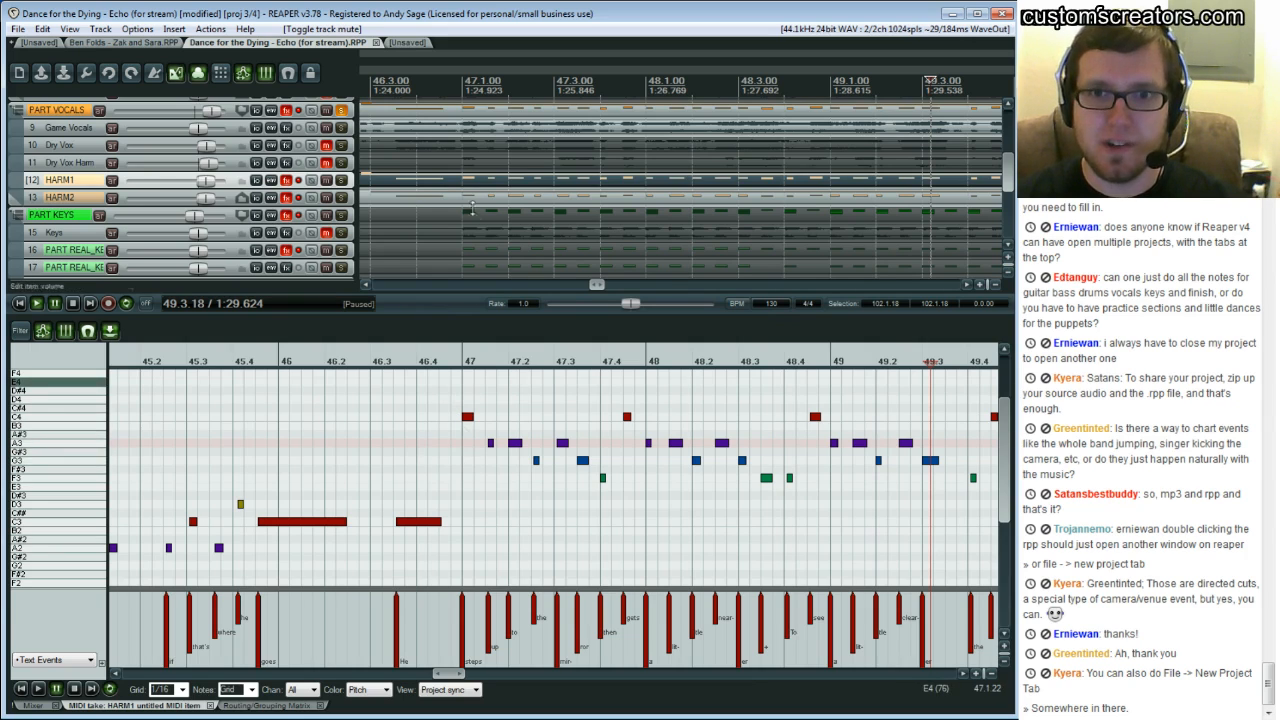
Open the HARM2 item in the MIDI editor, toggle its track FX and play from bar 46.4
{"action": "left_click", "coordinate": [466, 198]}
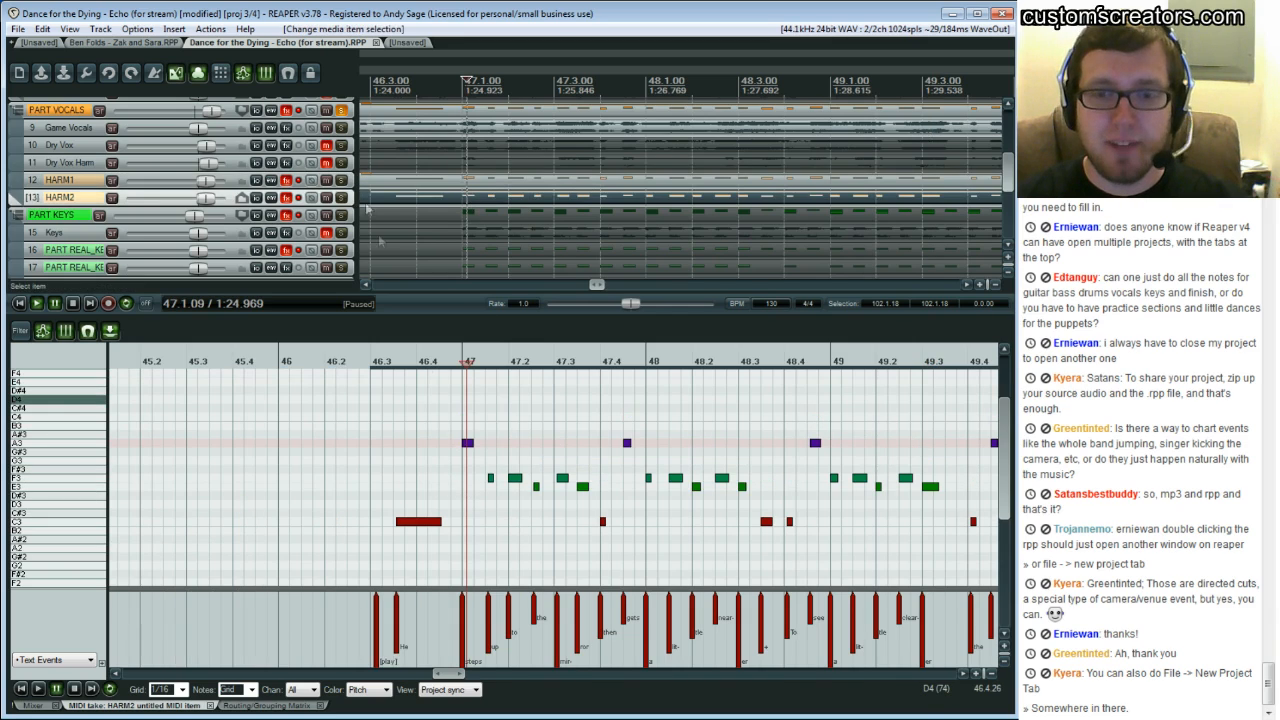
{"action": "left_click", "coordinate": [298, 198]}
{"action": "left_click", "coordinate": [450, 468]}
{"action": "key", "text": "space"}
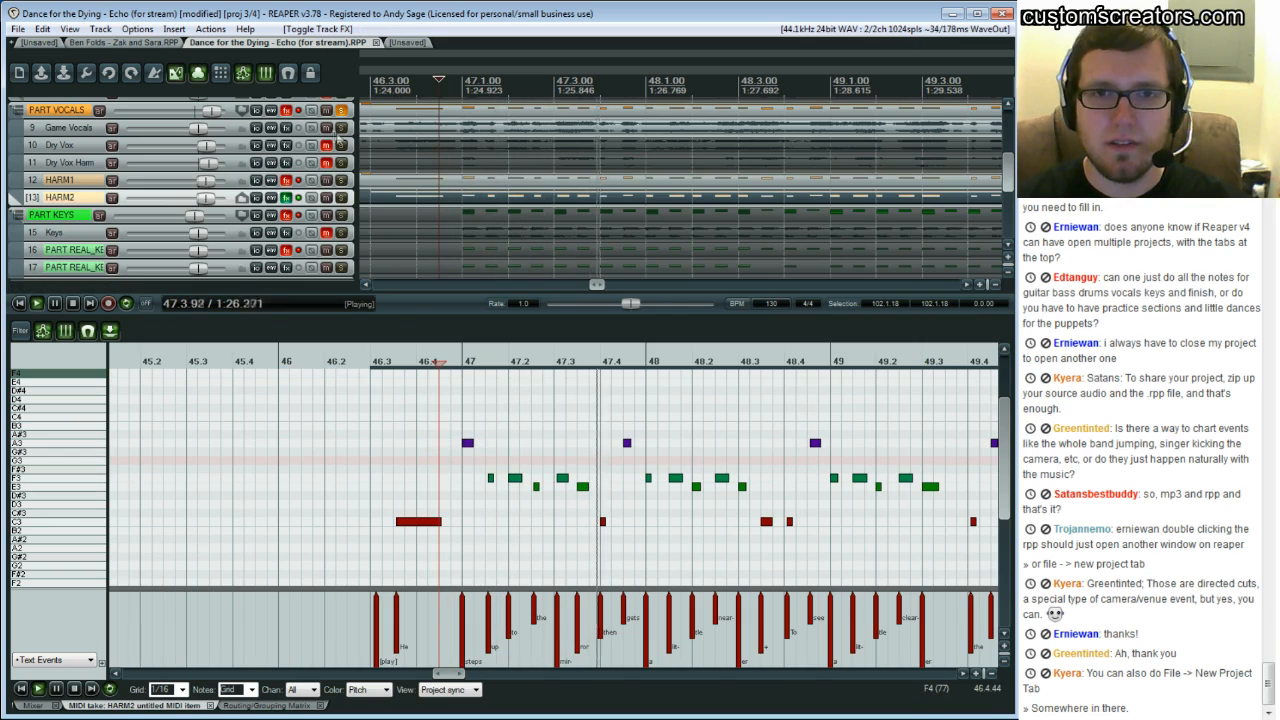
Unmute the Game Vocals track, toggle the HARM1 track's FX and replay from bar 46.4
{"action": "left_click", "coordinate": [326, 128]}
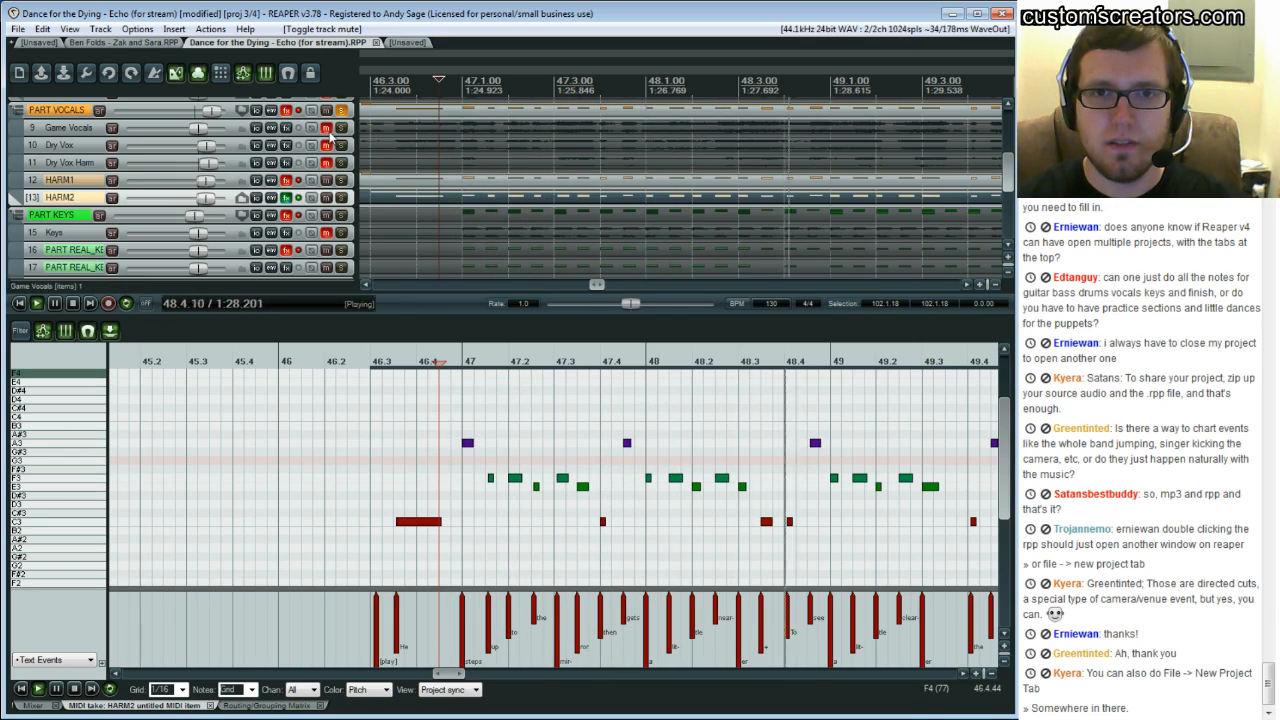
{"action": "key", "text": "Return"}
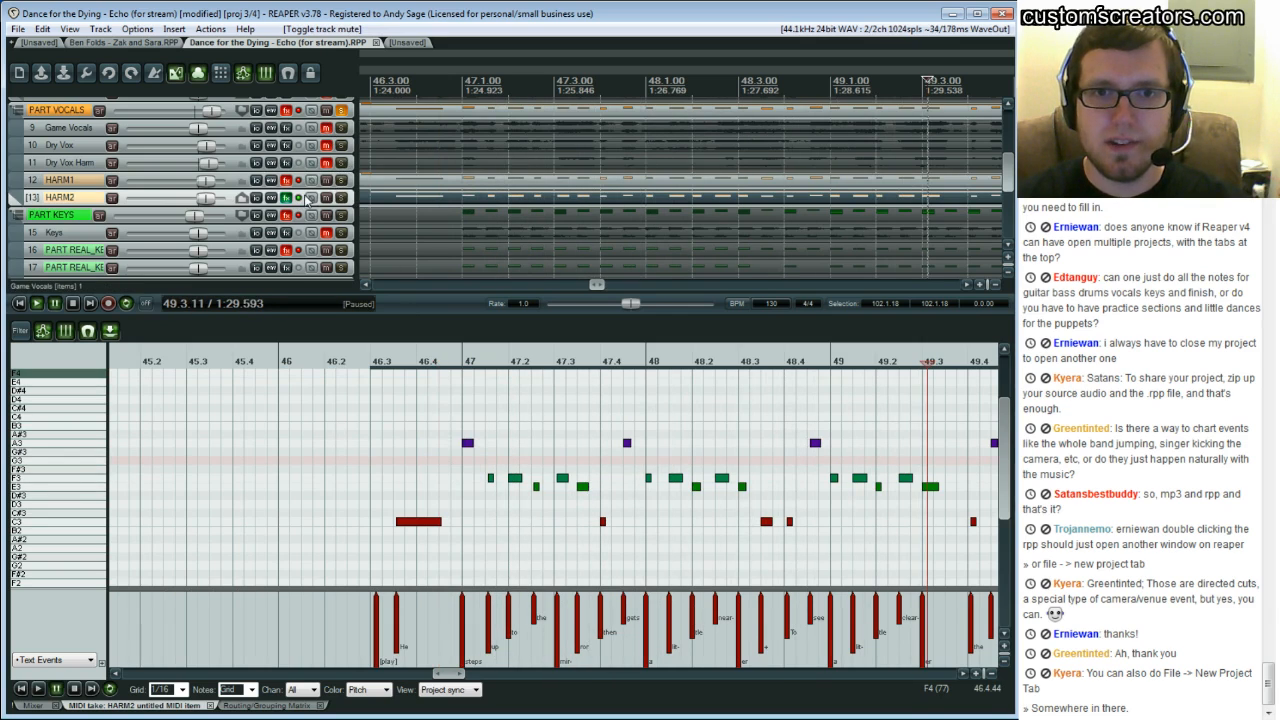
{"action": "left_click", "coordinate": [298, 181]}
{"action": "left_click", "coordinate": [451, 428]}
{"action": "key", "text": "space"}
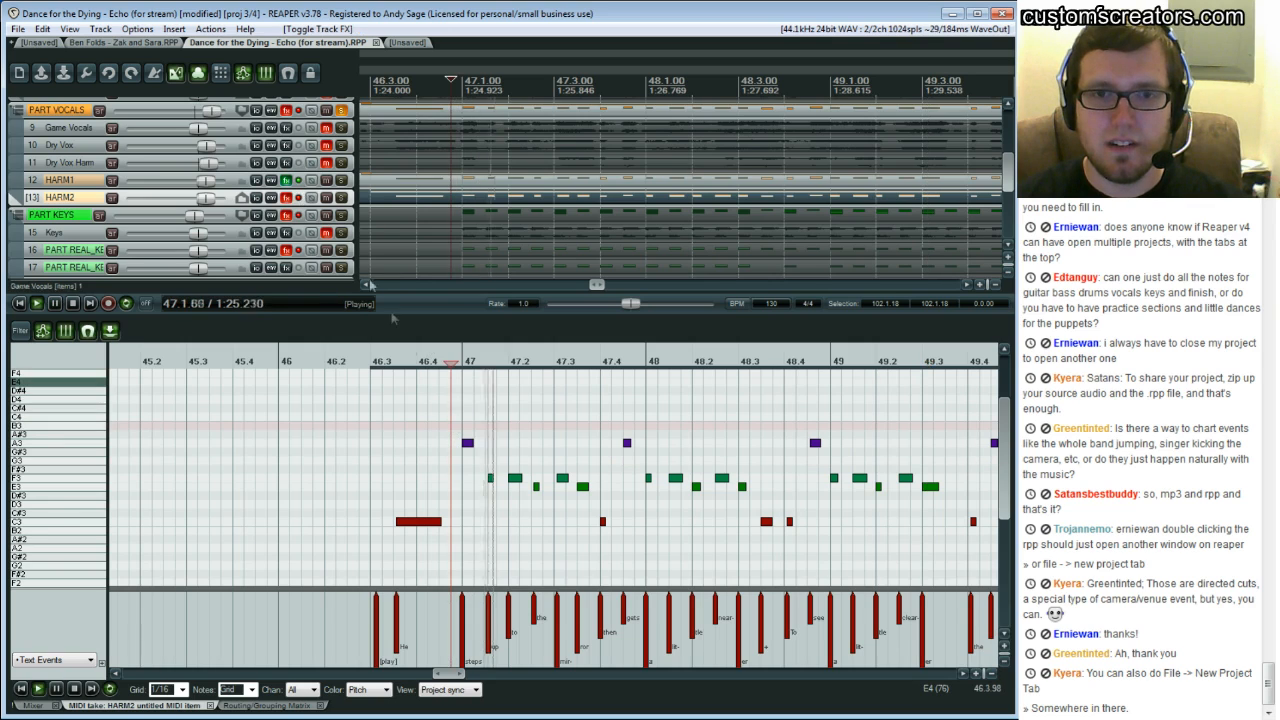
Toggle FX on the HARM2 and HARM1 tracks during playback to compare the harmony parts
{"action": "left_click", "coordinate": [299, 198]}
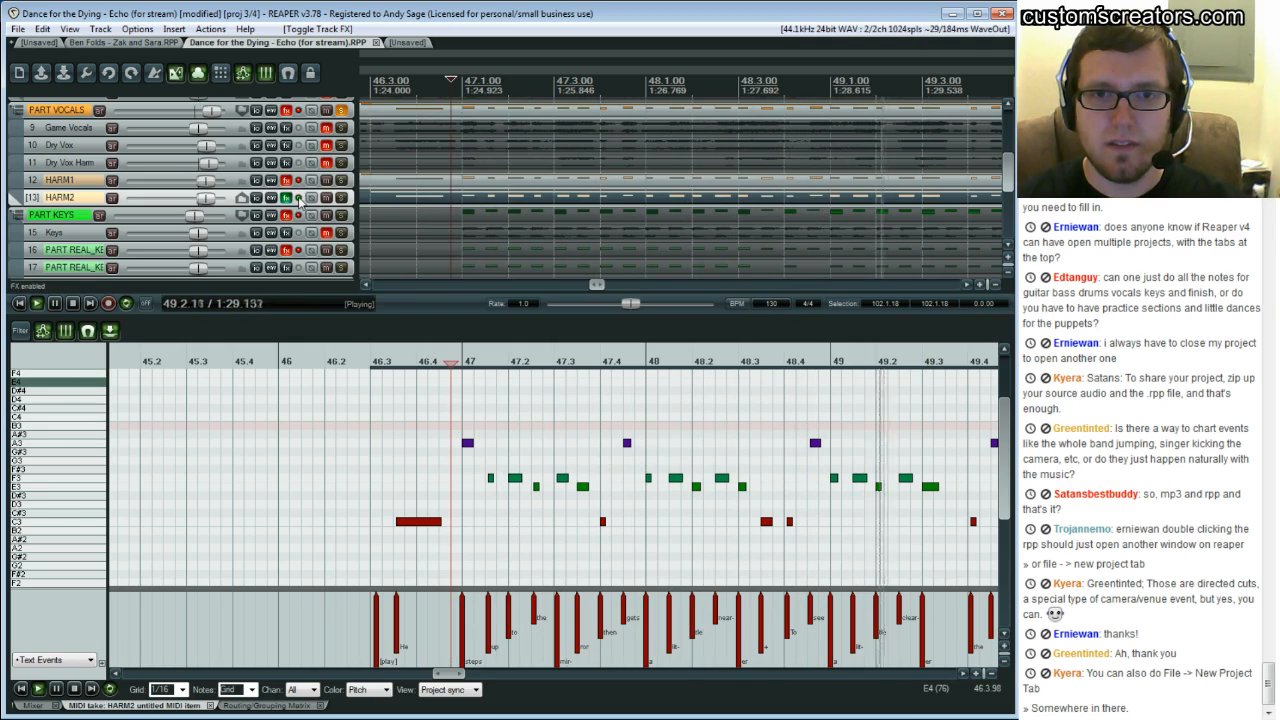
{"action": "left_click", "coordinate": [299, 197]}
{"action": "left_click", "coordinate": [299, 181]}
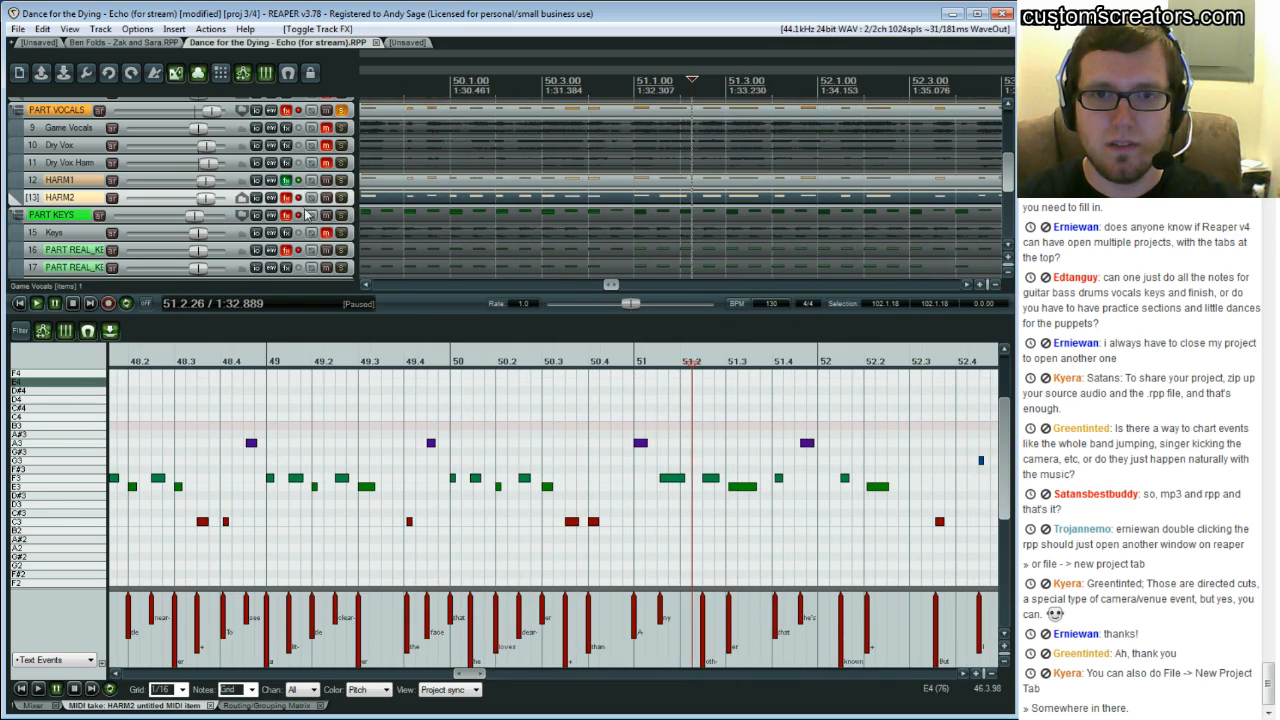
{"action": "left_click", "coordinate": [450, 418]}
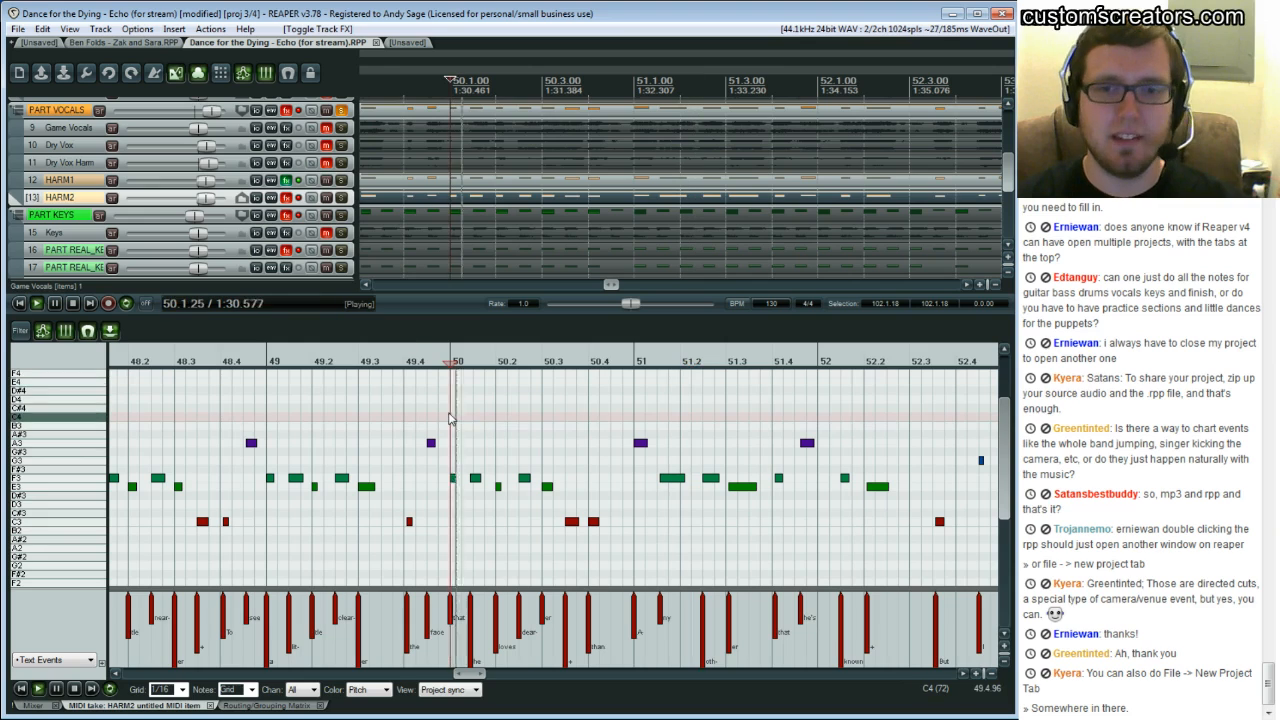
{"action": "left_click", "coordinate": [297, 198]}
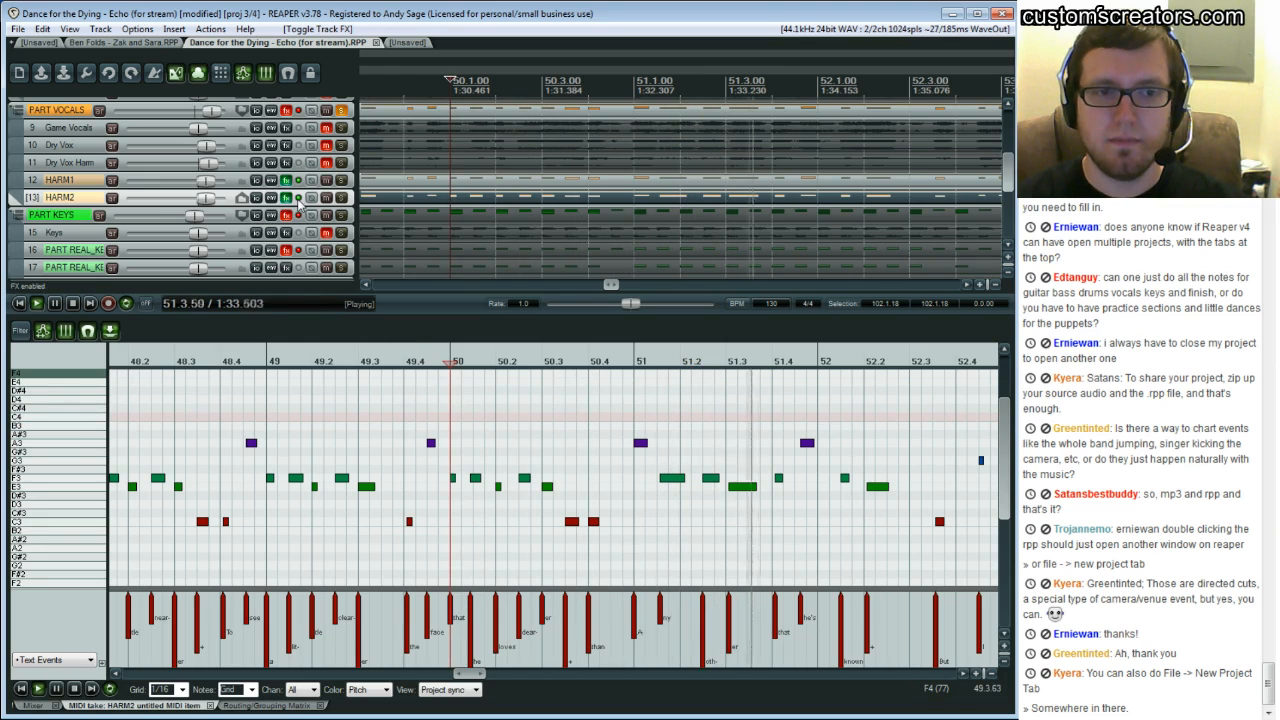
Mute the Game Vocals track and play the harmony passage from bar 47 several times
{"action": "key", "text": "space"}
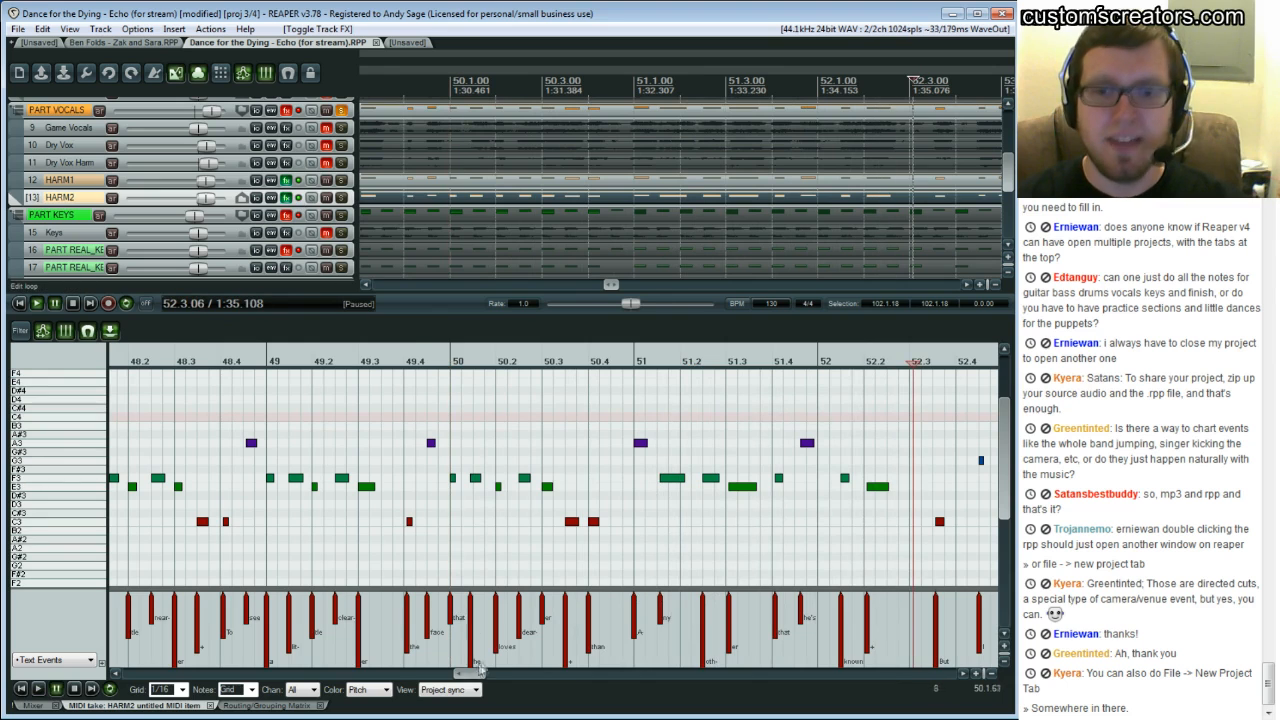
{"action": "left_click_drag", "start_coordinate": [472, 670], "coordinate": [455, 672]}
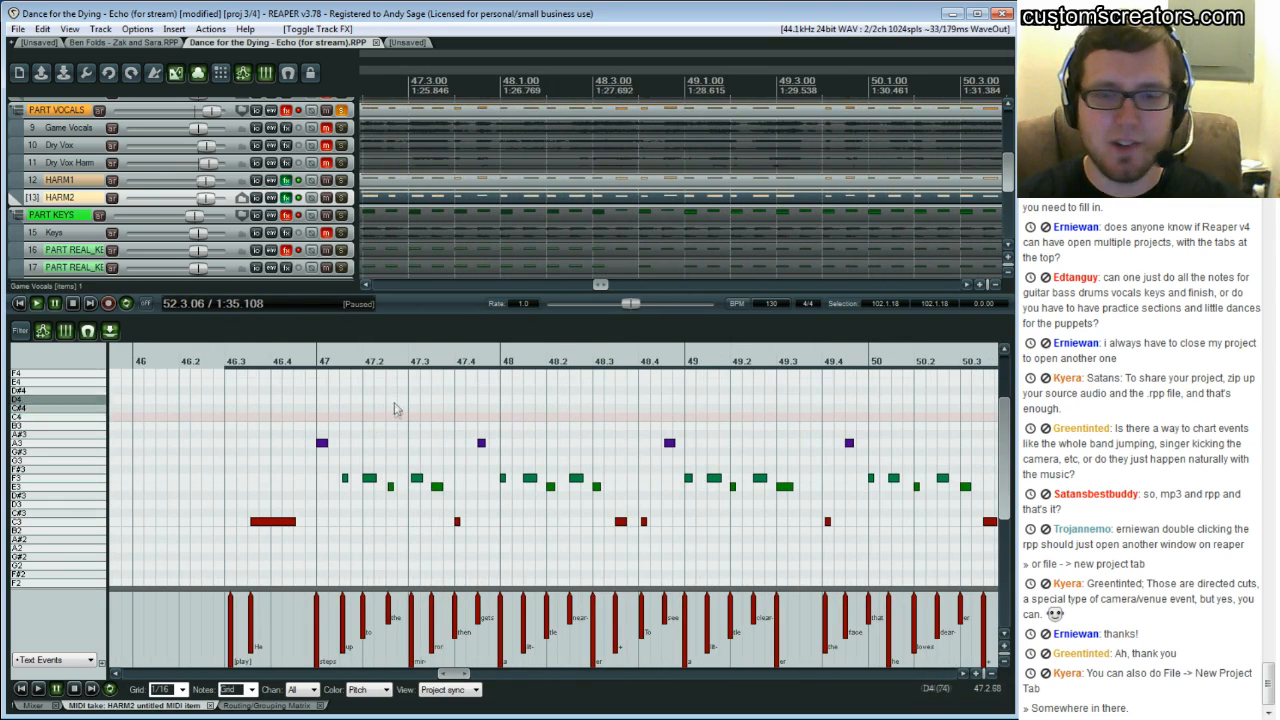
{"action": "left_click", "coordinate": [363, 286]}
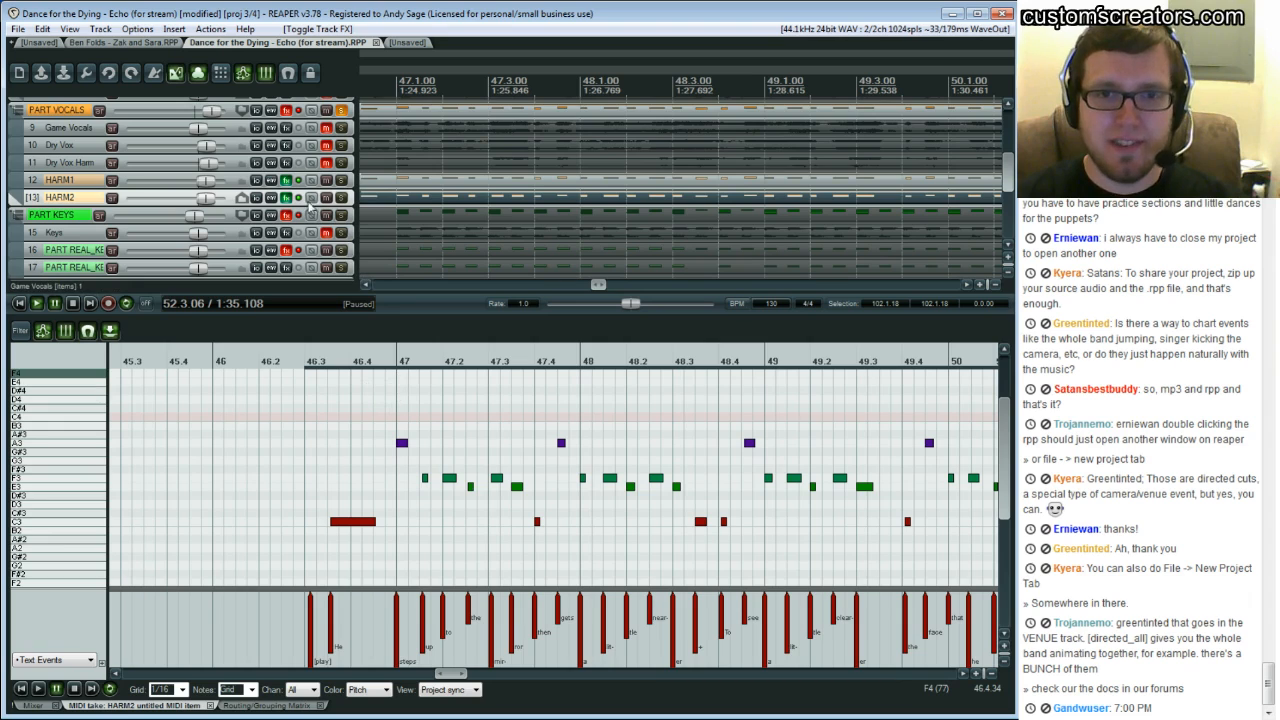
{"action": "left_click", "coordinate": [326, 127]}
{"action": "left_click", "coordinate": [384, 416]}
{"action": "key", "text": "space"}
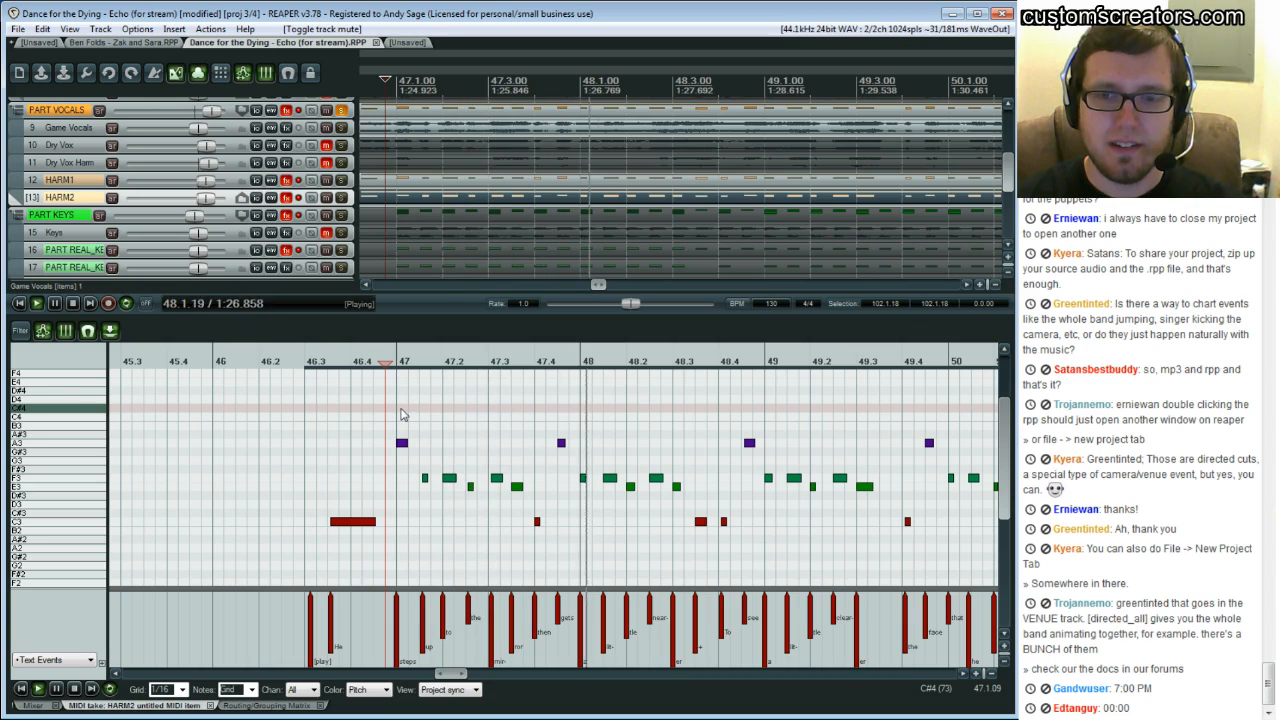
{"action": "key", "text": "Return"}
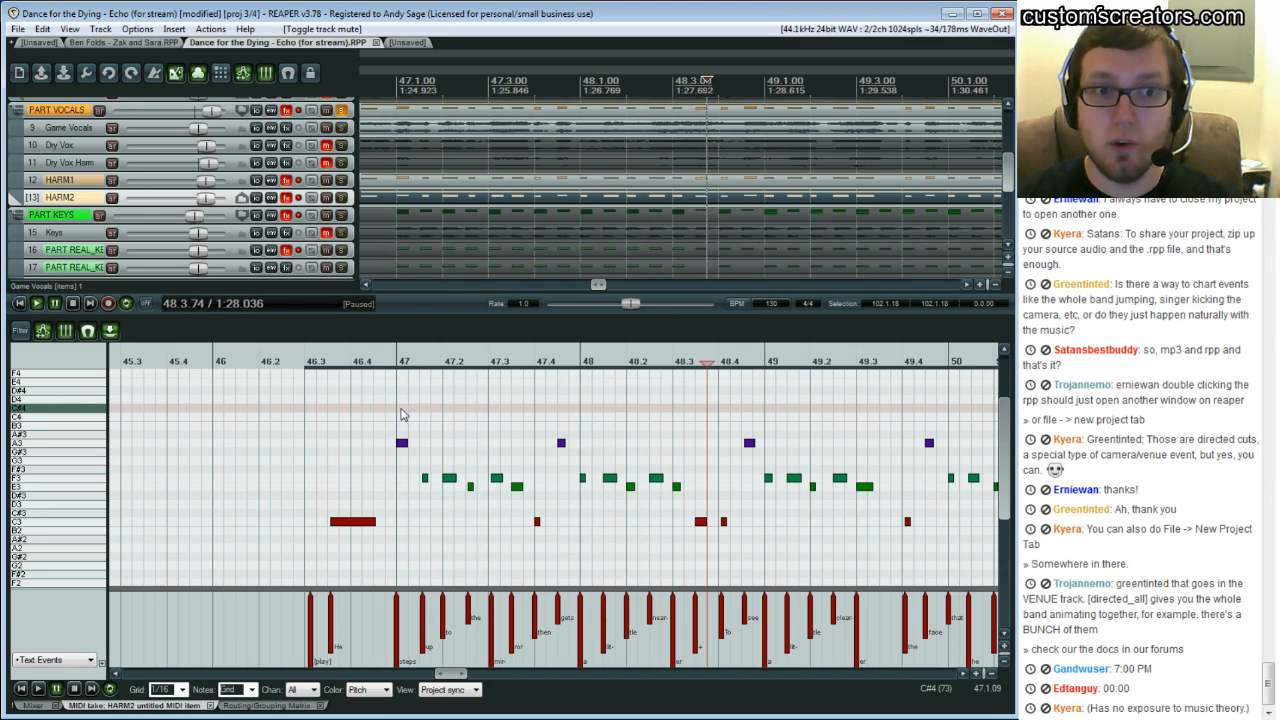
{"action": "key", "text": "space"}
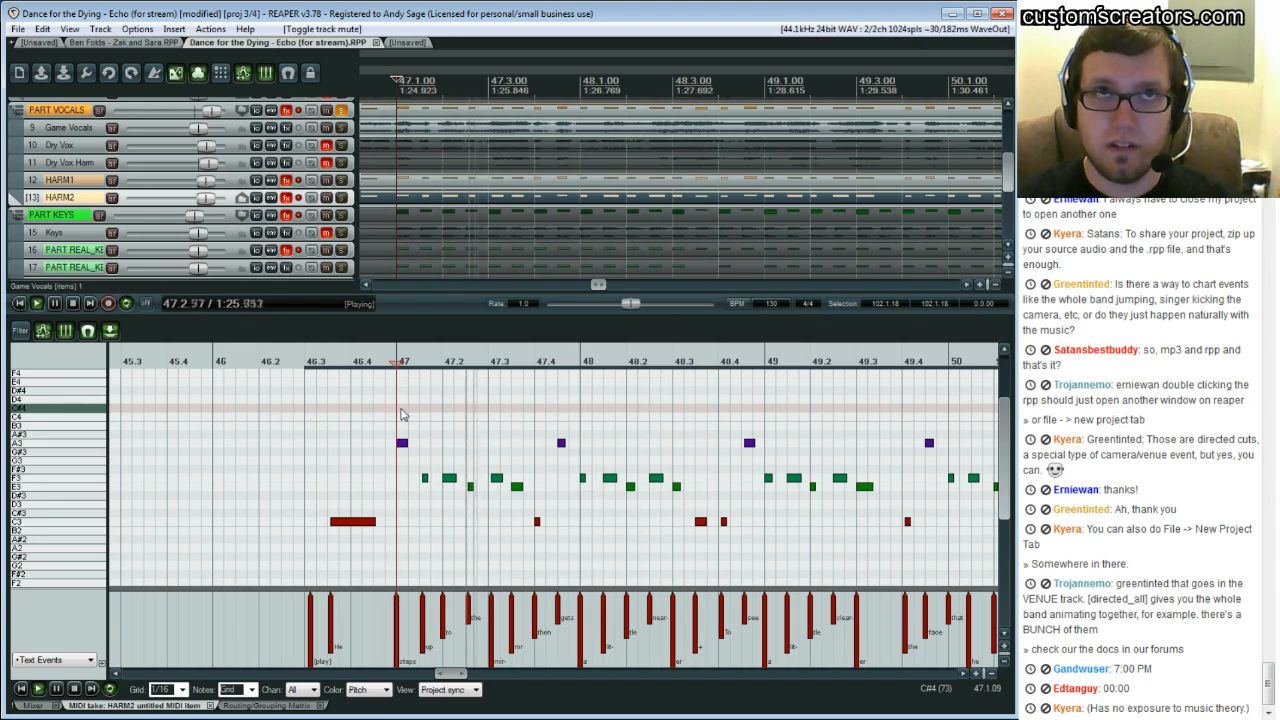
{"action": "key", "text": "Return"}
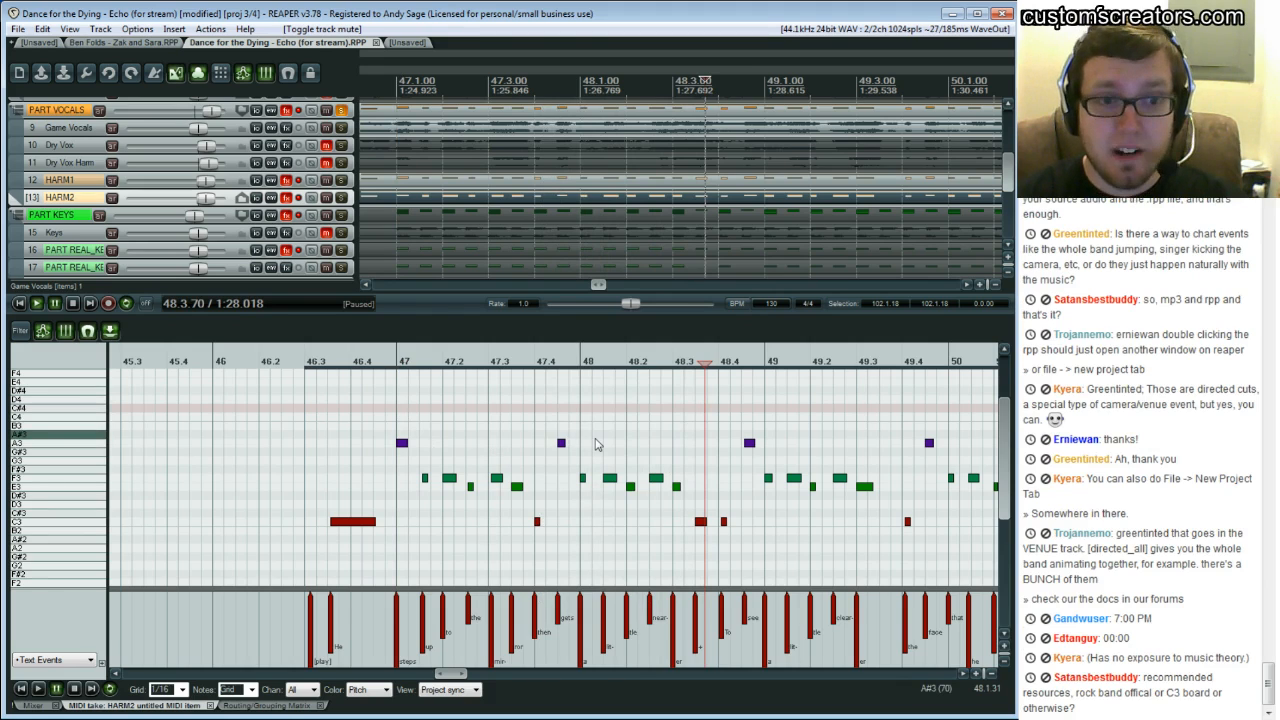
{"action": "left_click", "coordinate": [398, 407]}
{"action": "key", "text": "space"}
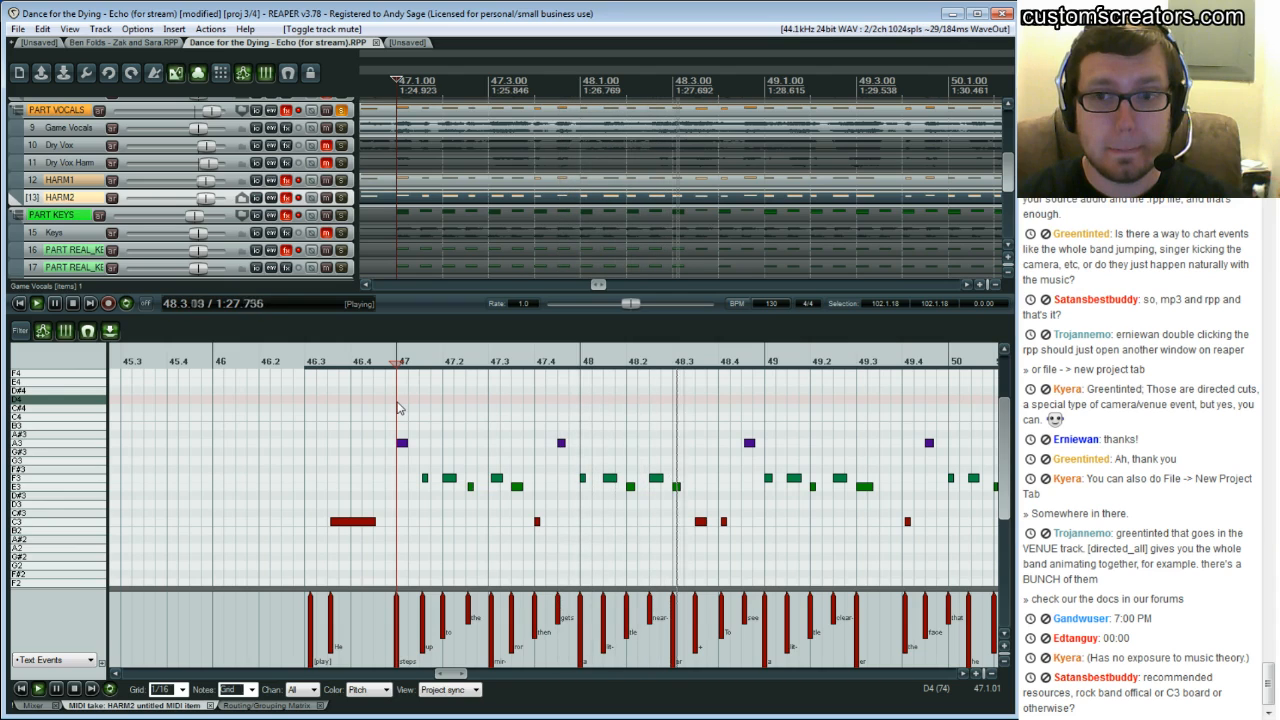
{"action": "key", "text": "space"}
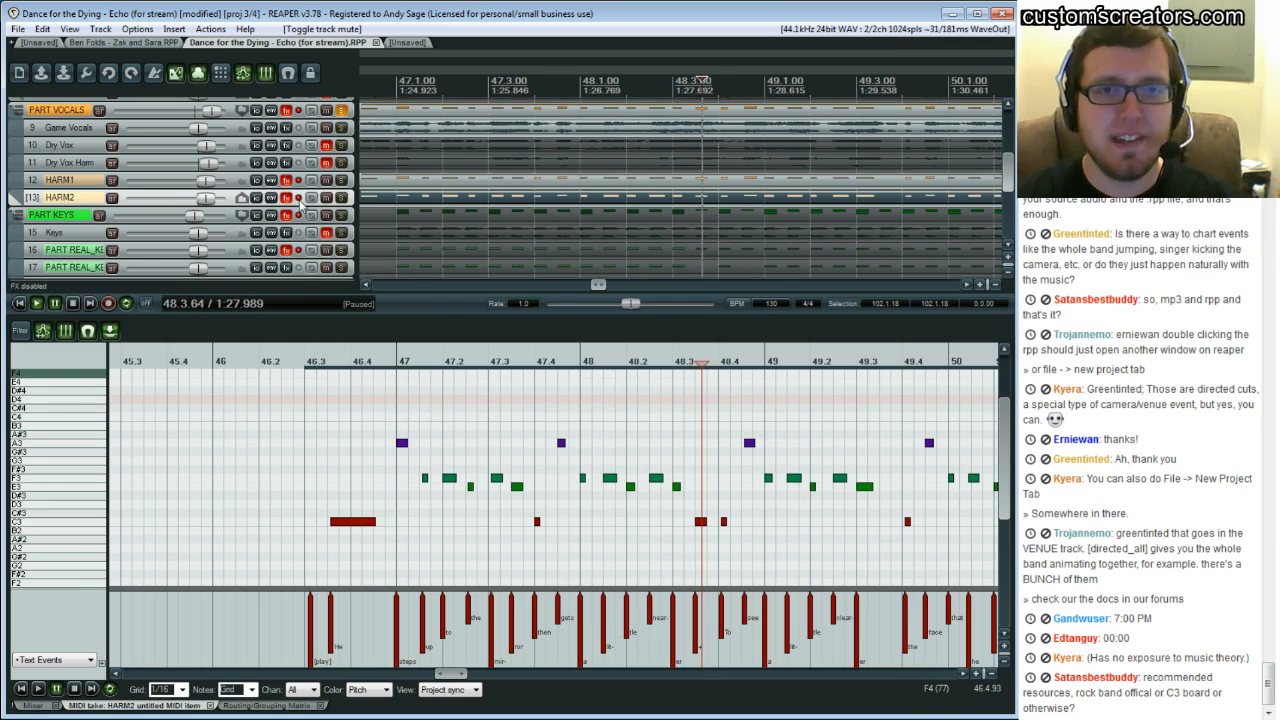
In the routing matrix, toggle the HARM2 track's master/parent send and add a send between the harmony tracks
{"action": "left_click", "coordinate": [408, 478]}
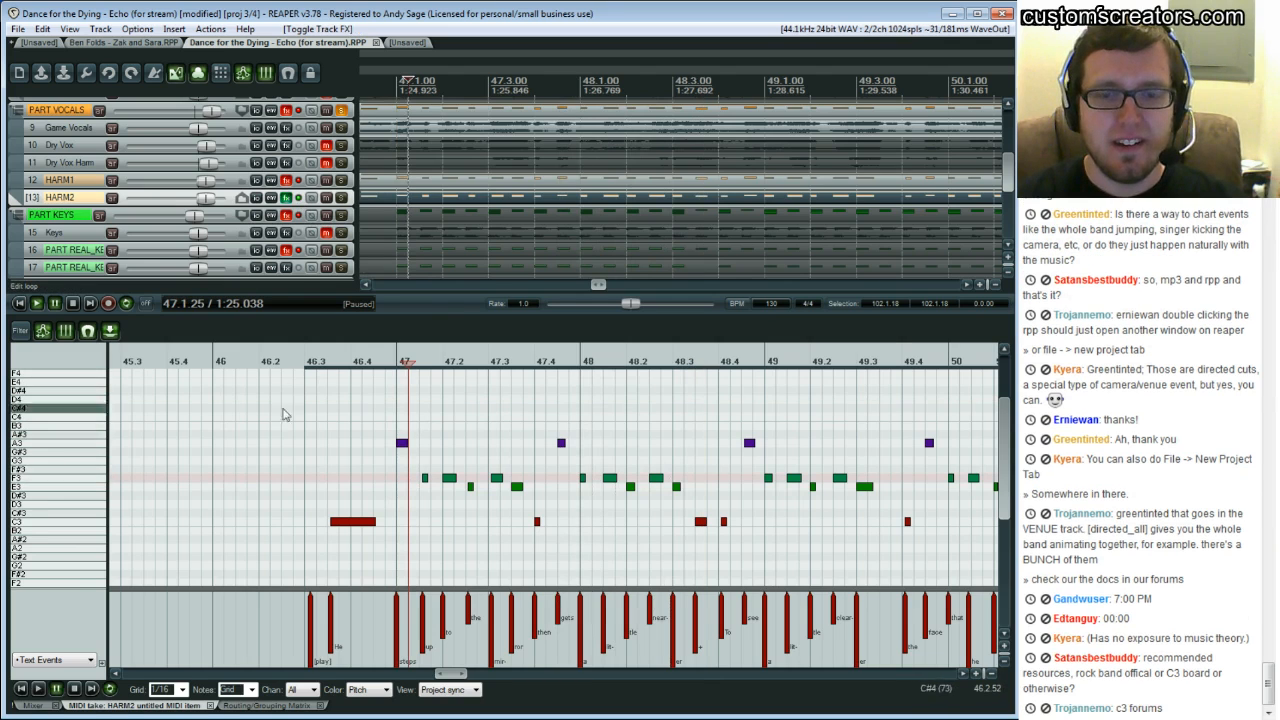
{"action": "left_click", "coordinate": [248, 705]}
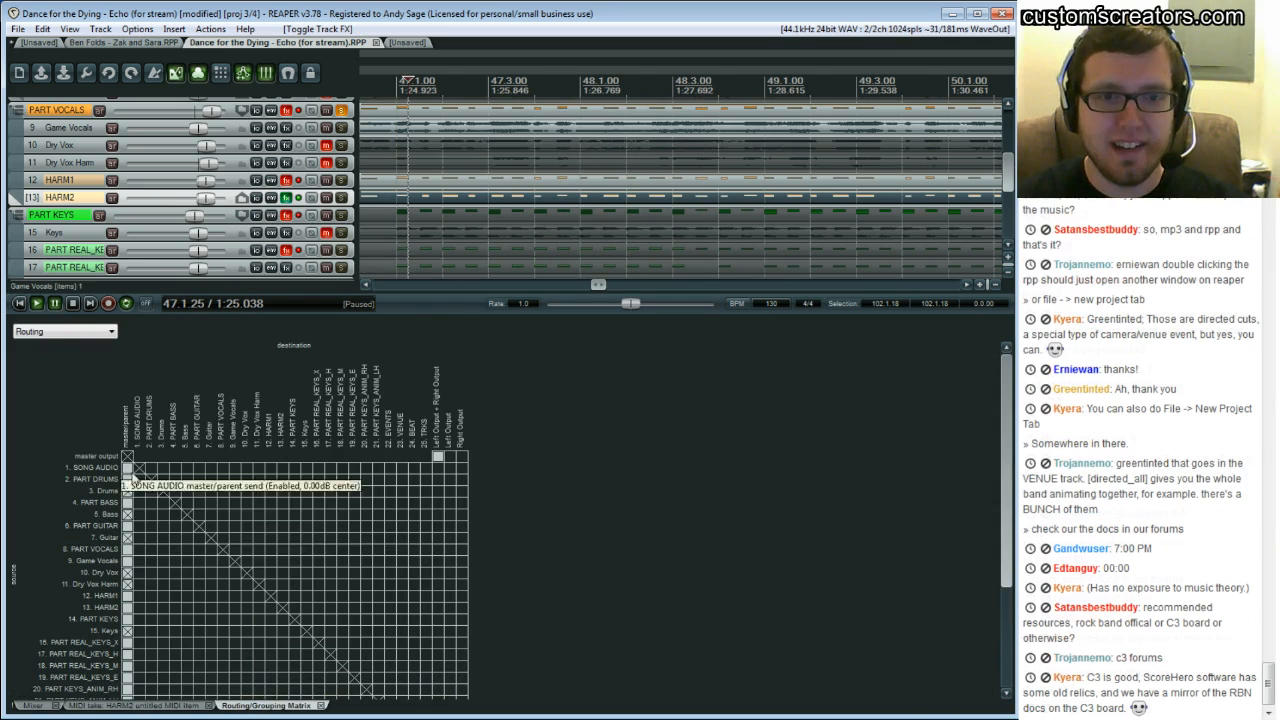
{"action": "left_click", "coordinate": [128, 607]}
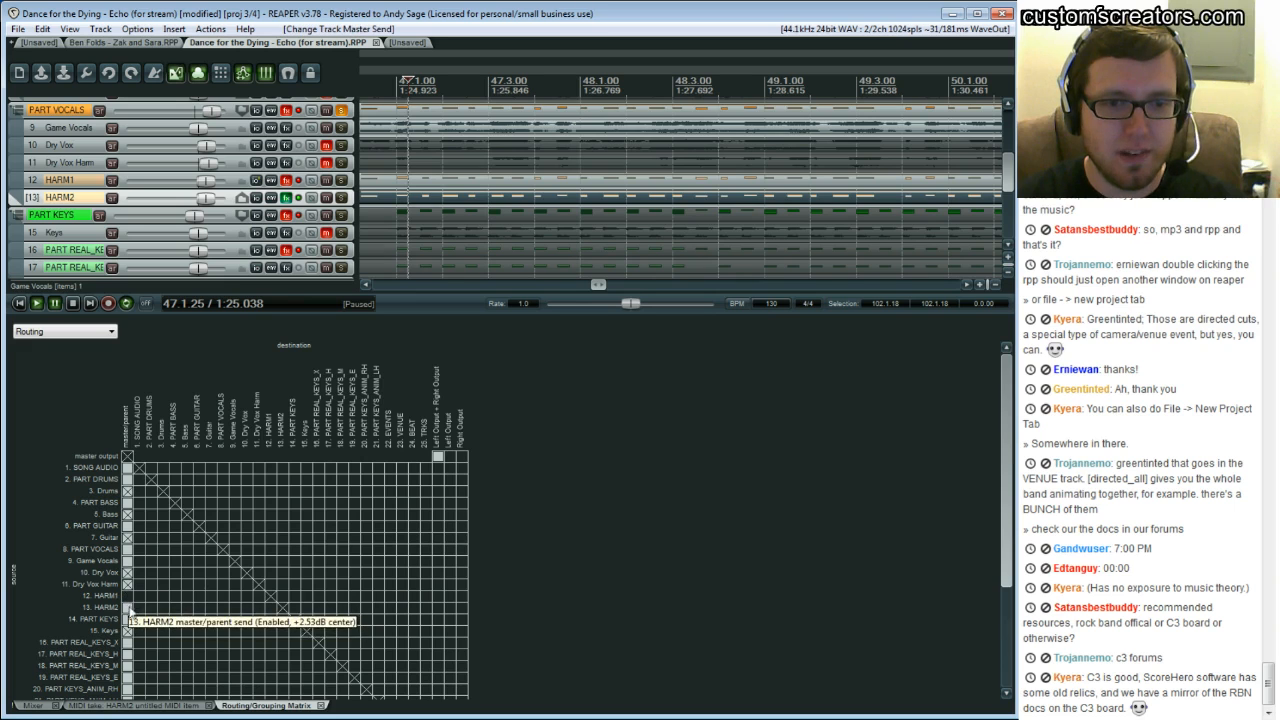
{"action": "left_click", "coordinate": [230, 600]}
{"action": "left_click", "coordinate": [168, 705]}
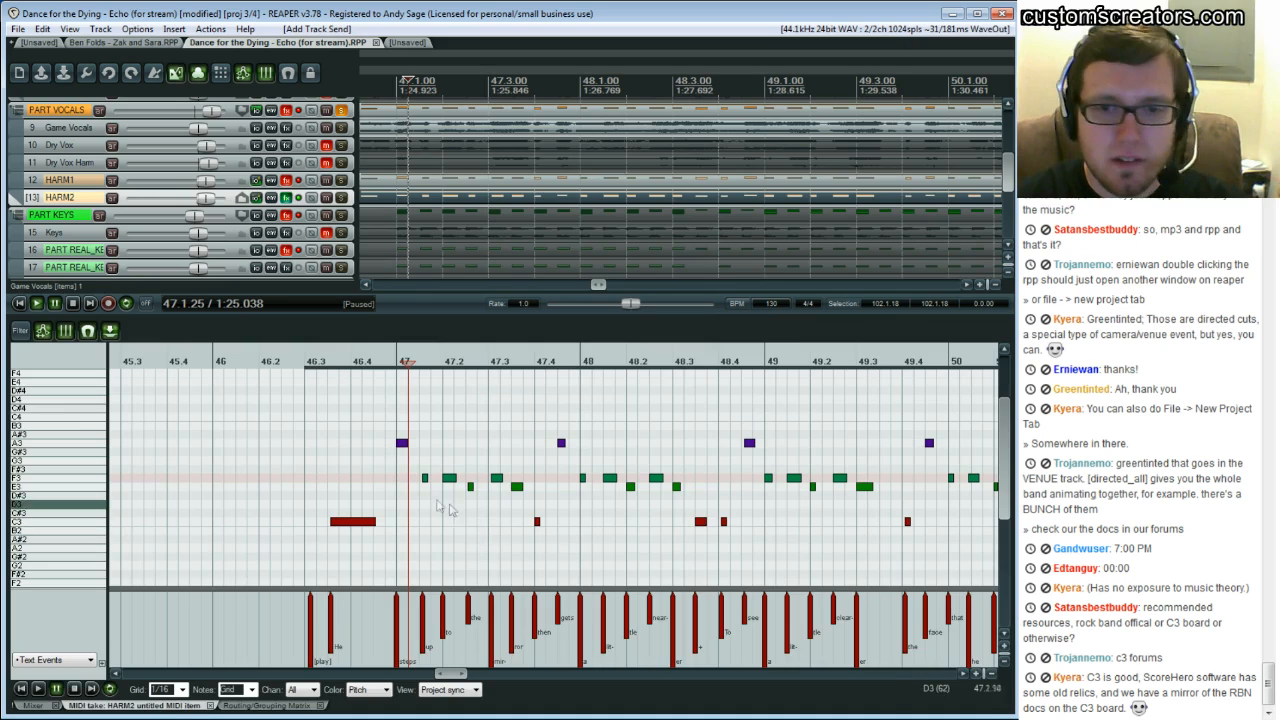
Delete the HARM2 notes from bar 47 to 47.4 and play the passage back
{"action": "key", "text": "space"}
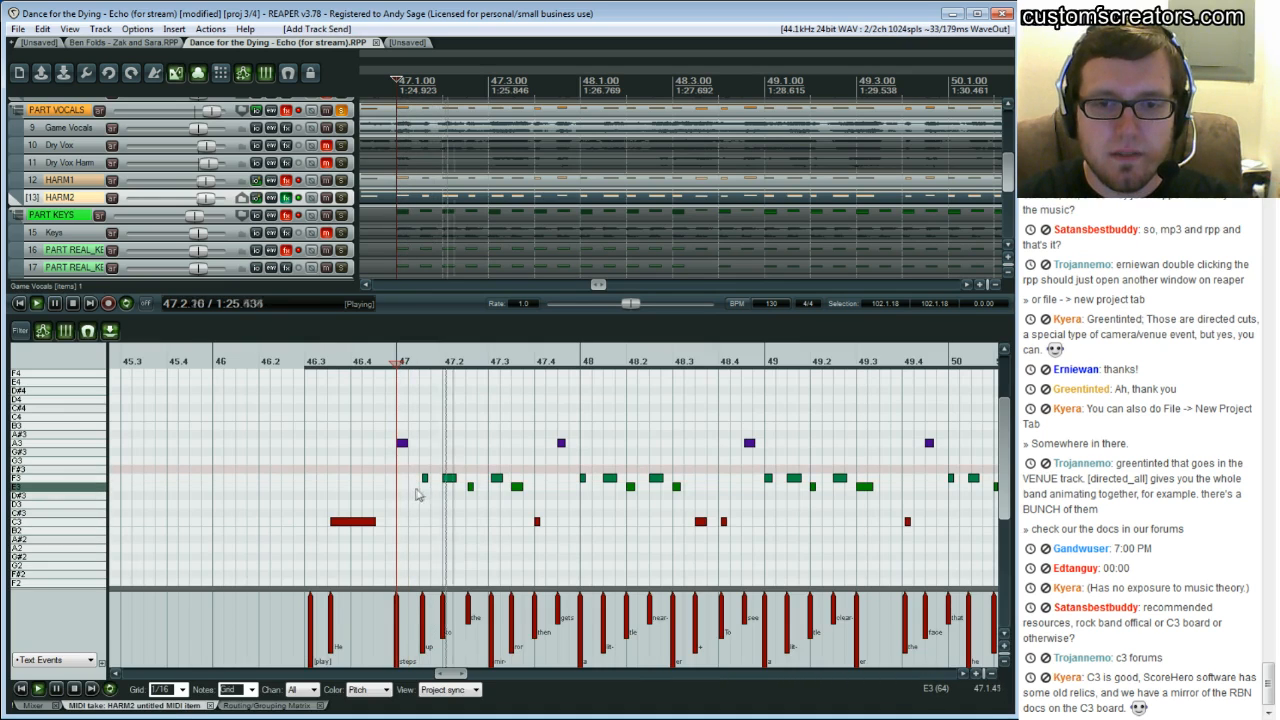
{"action": "key", "text": "space"}
{"action": "left_click", "coordinate": [300, 197]}
{"action": "left_click_drag", "start_coordinate": [393, 413], "coordinate": [552, 568]}
{"action": "key", "text": "Delete"}
{"action": "key", "text": "space"}
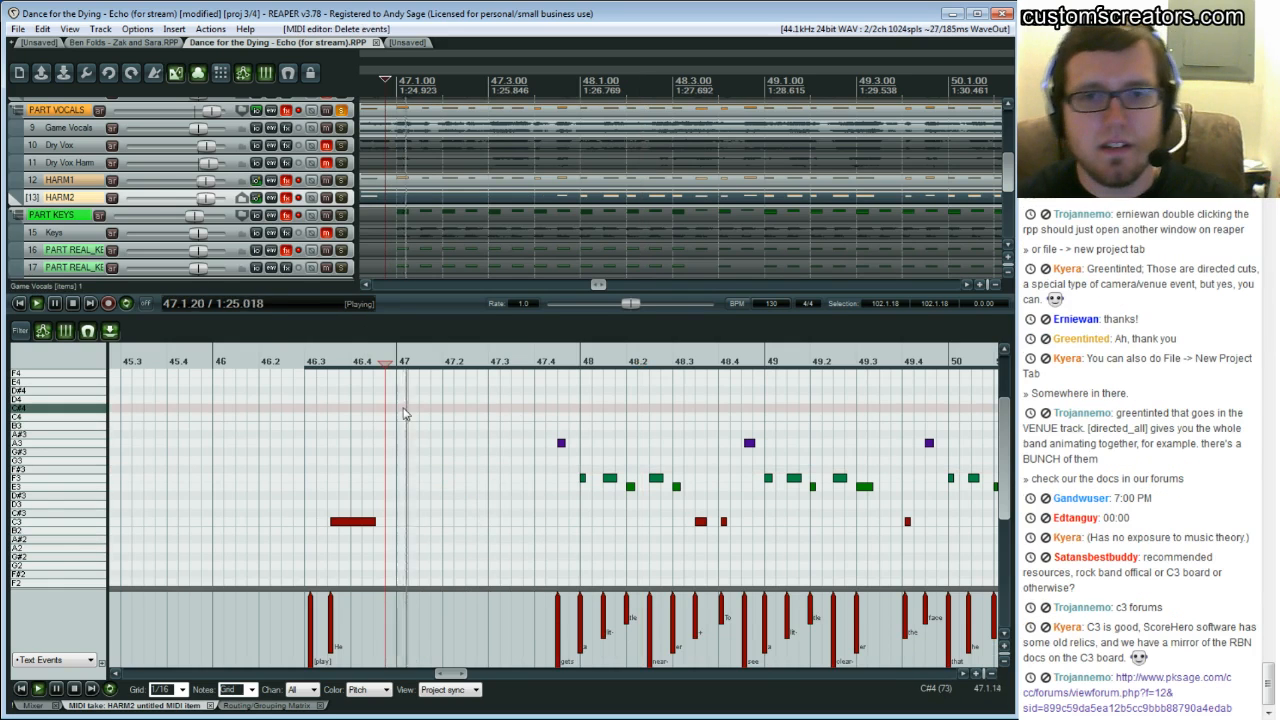
{"action": "key", "text": "space"}
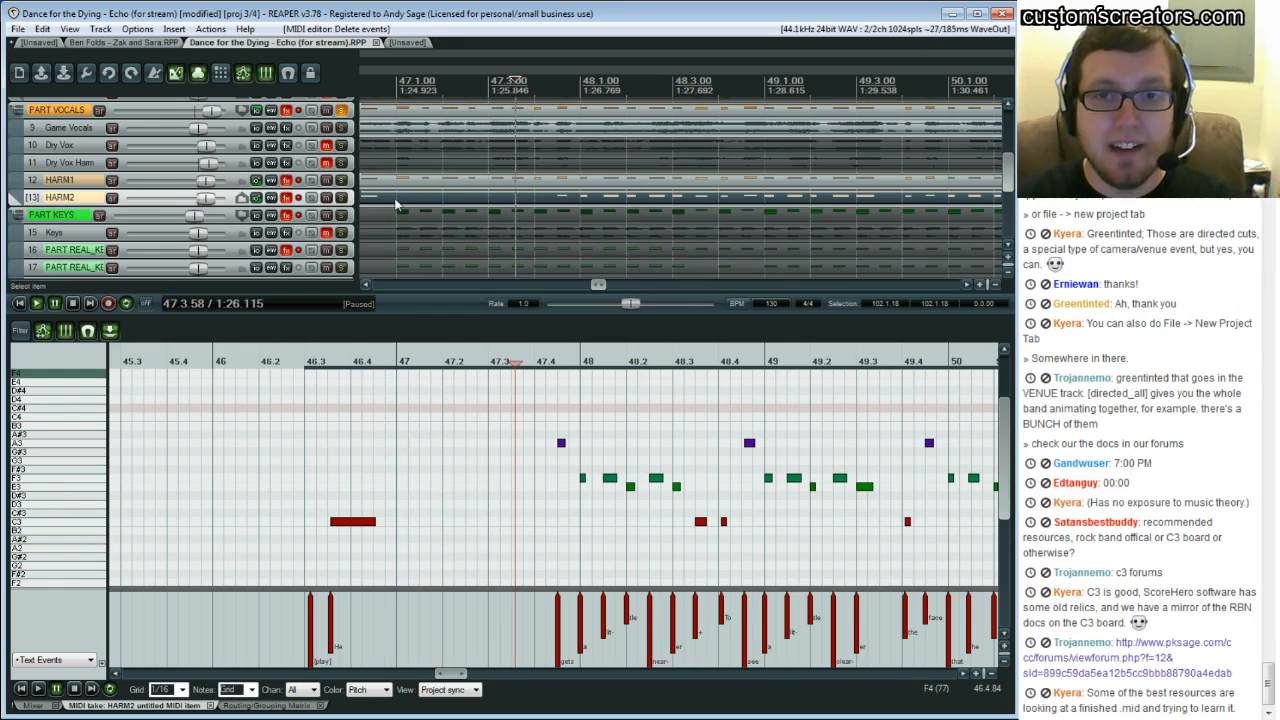
Open the HARM1 item in the MIDI editor and play its part from bar 47
{"action": "left_click", "coordinate": [396, 184]}
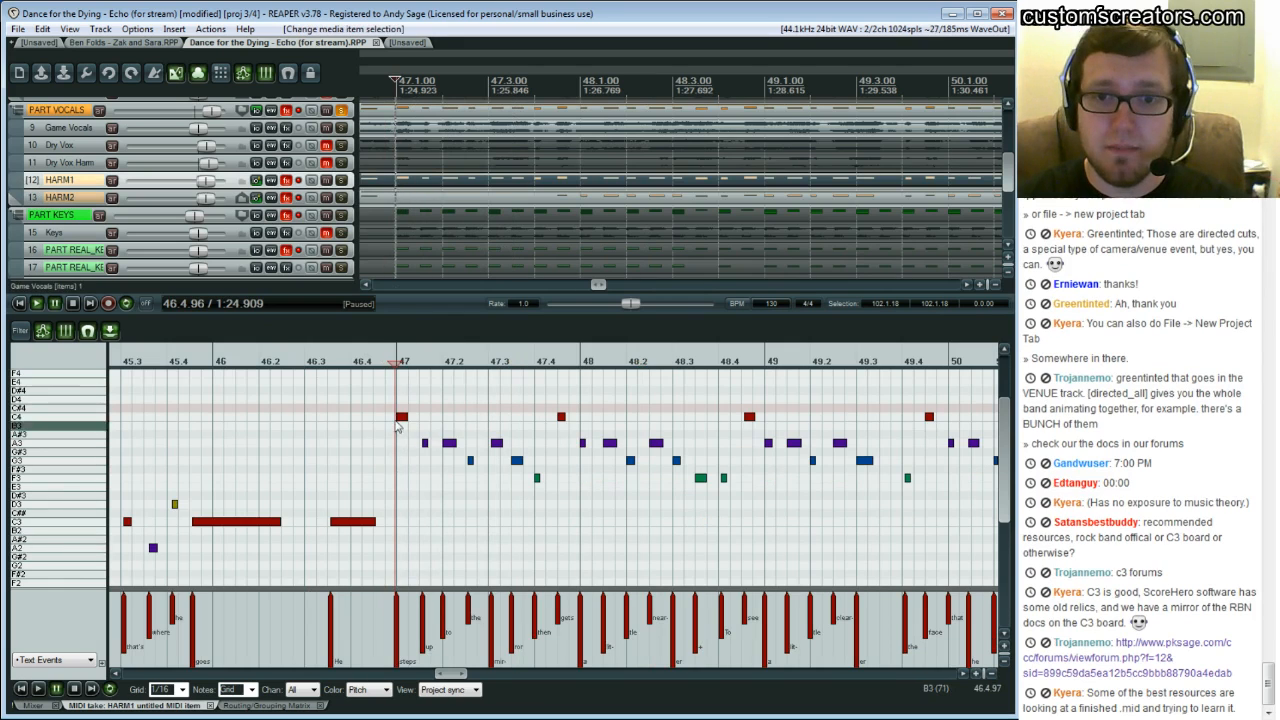
{"action": "key", "text": "space"}
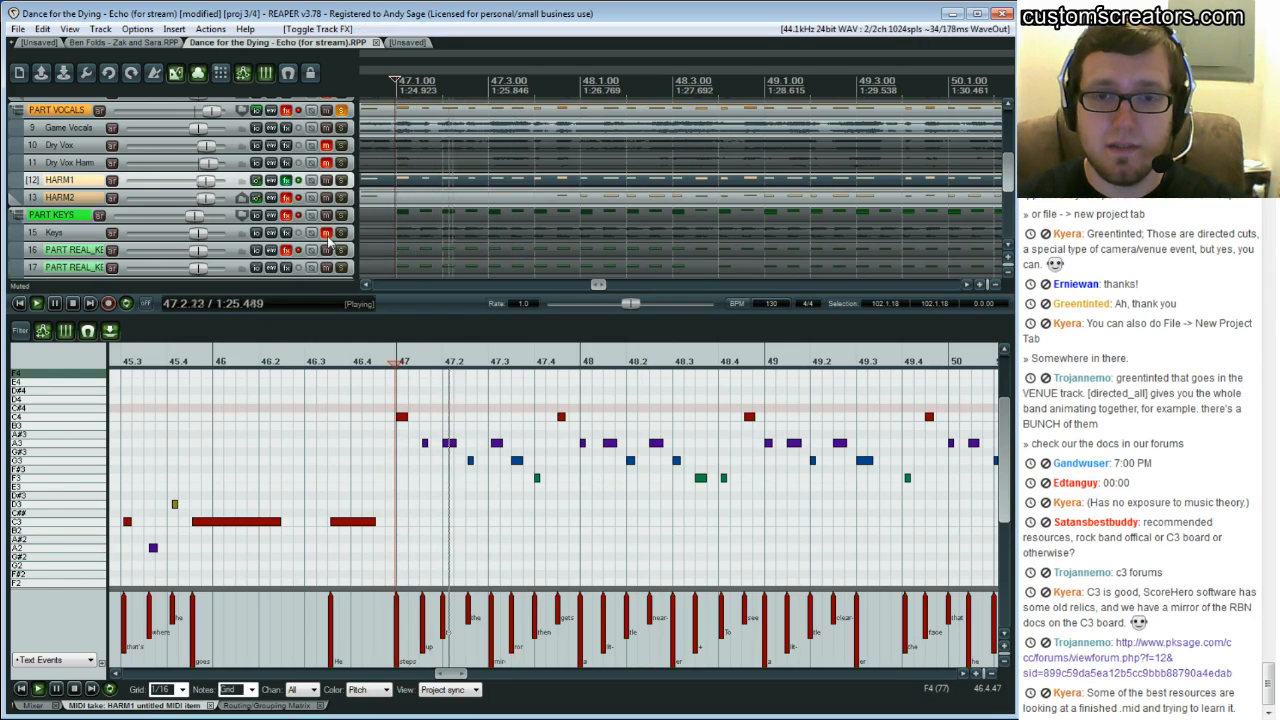
{"action": "key", "text": "space"}
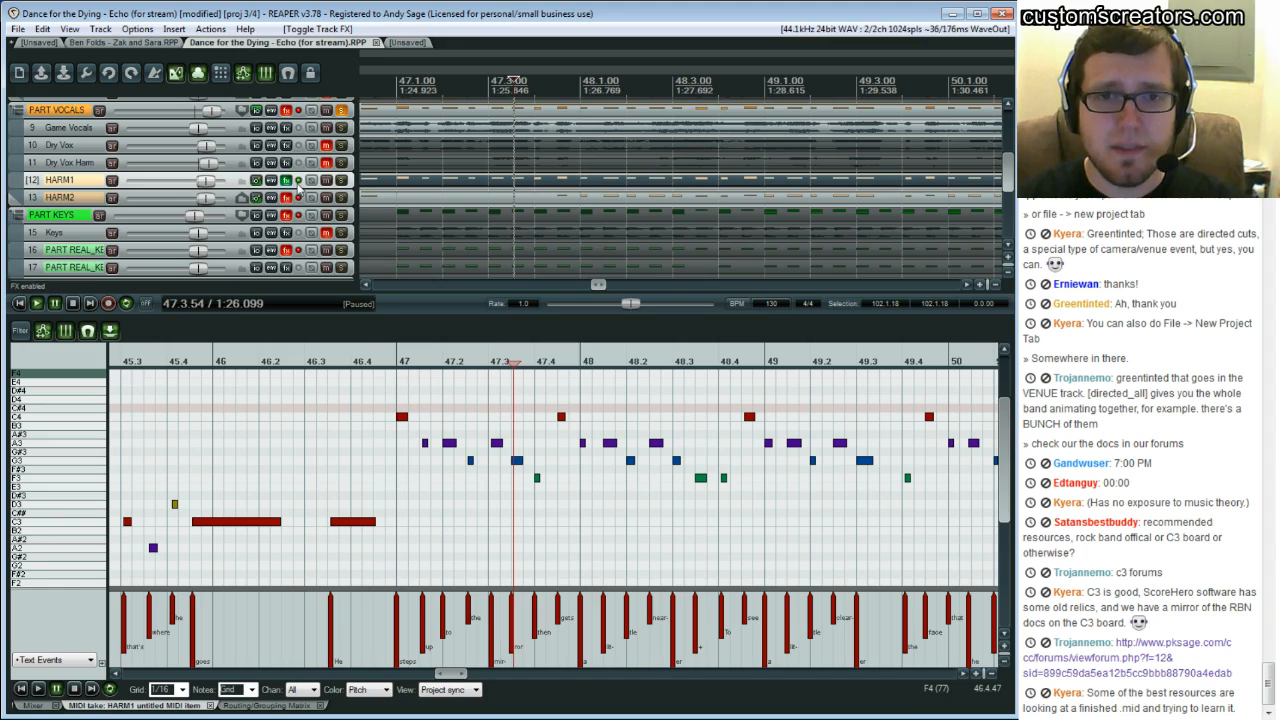
Copy HARM1's notes from bar 47 and paste them into the HARM2 item with the grid set to 1/64
{"action": "left_click", "coordinate": [383, 197]}
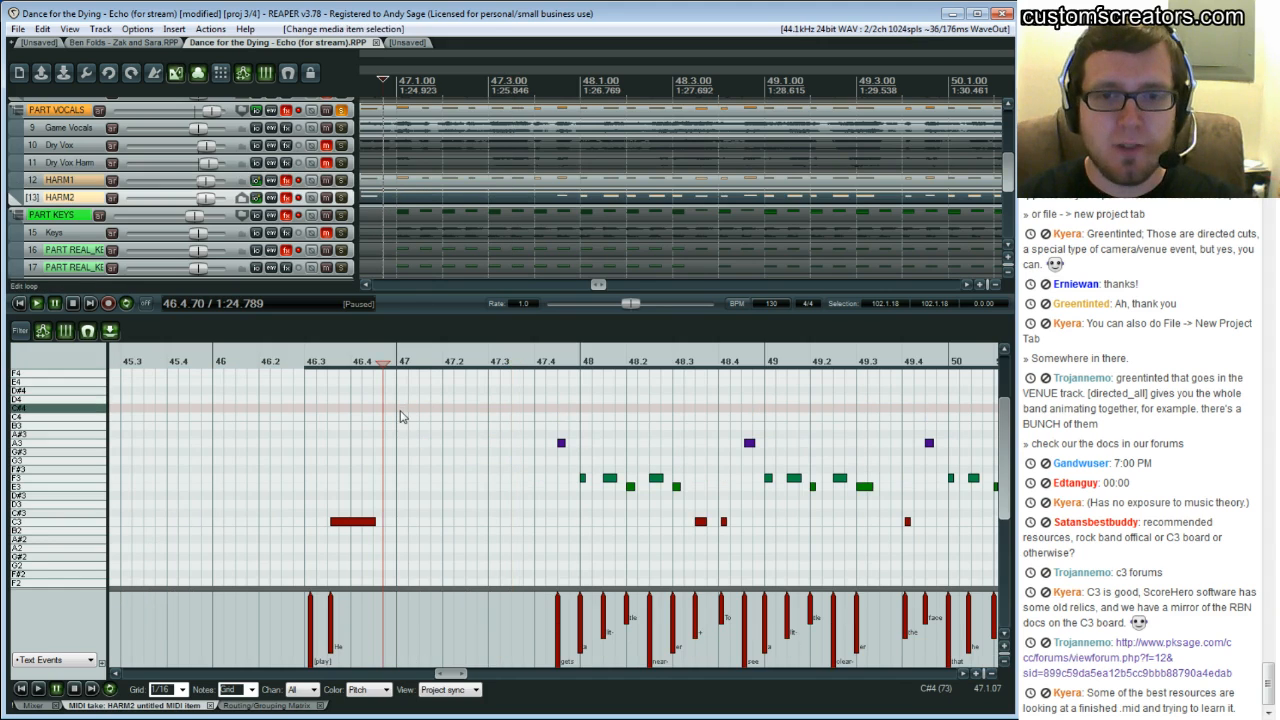
{"action": "left_click", "coordinate": [403, 181]}
{"action": "left_click_drag", "start_coordinate": [398, 408], "coordinate": [540, 512]}
{"action": "left_click", "coordinate": [396, 207]}
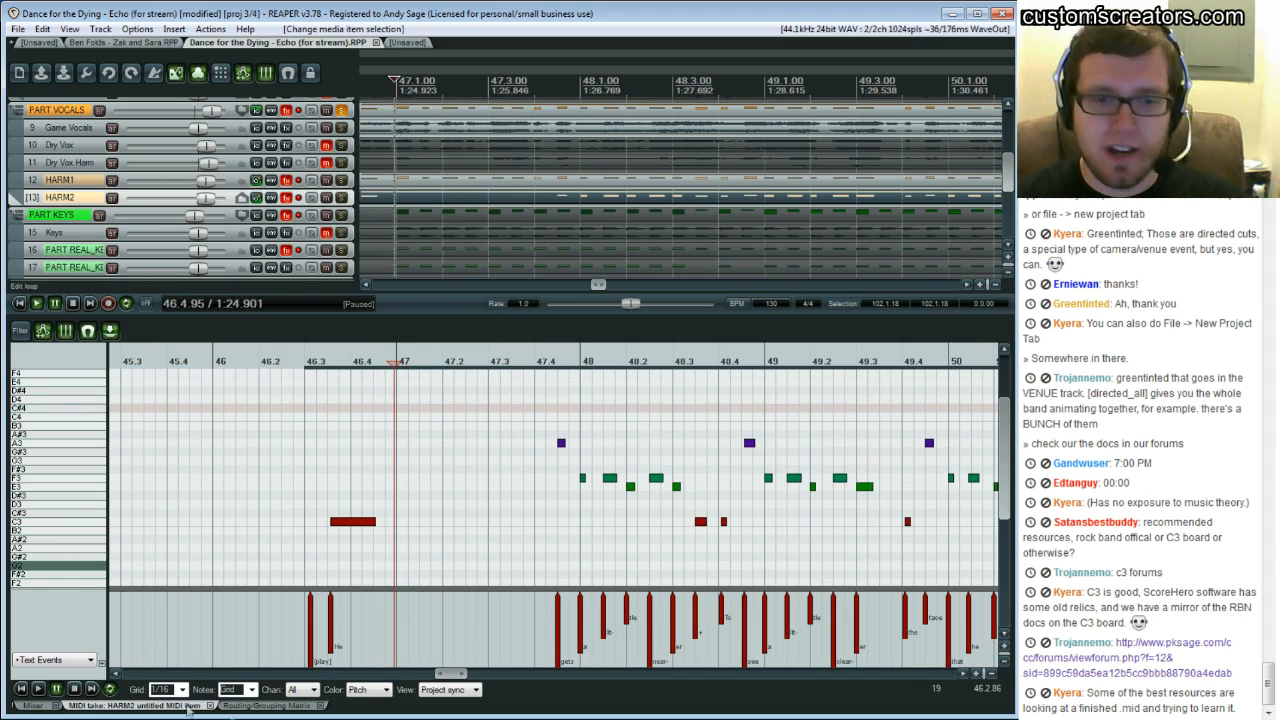
{"action": "left_click", "coordinate": [183, 689]}
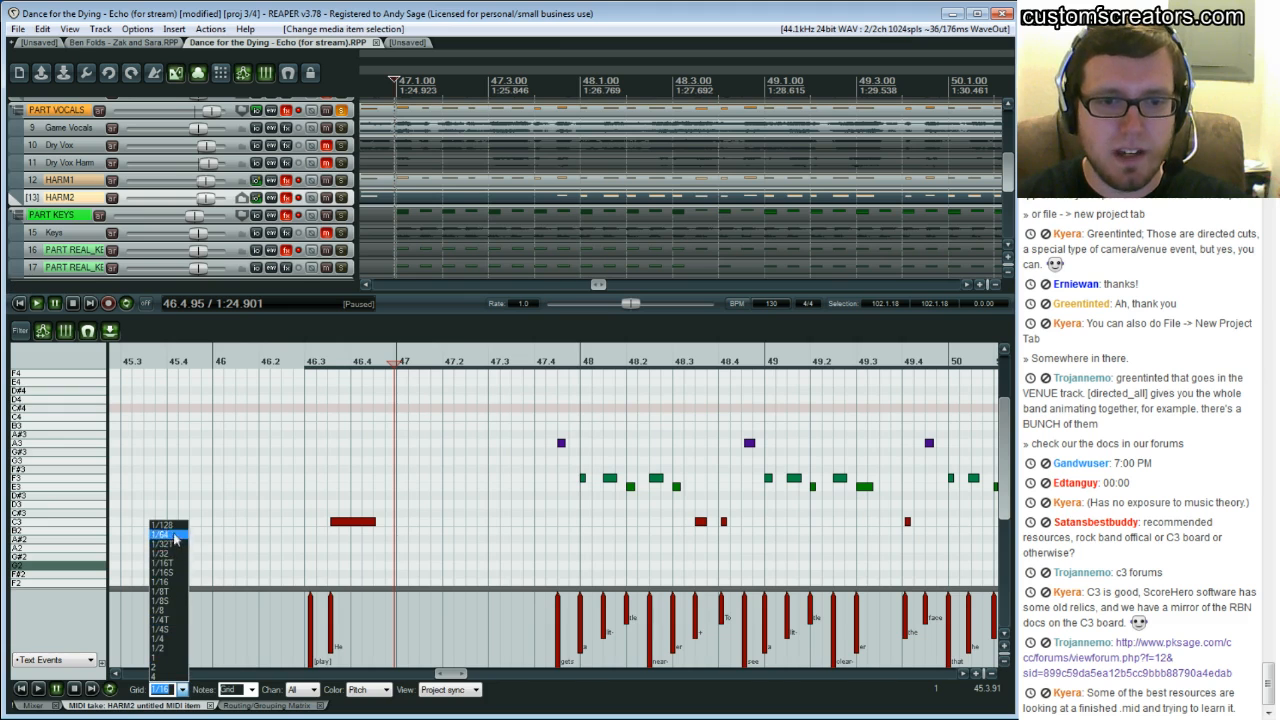
{"action": "left_click", "coordinate": [175, 535]}
{"action": "left_click_drag", "start_coordinate": [467, 675], "coordinate": [447, 675]}
{"action": "key", "text": "ctrl+v"}
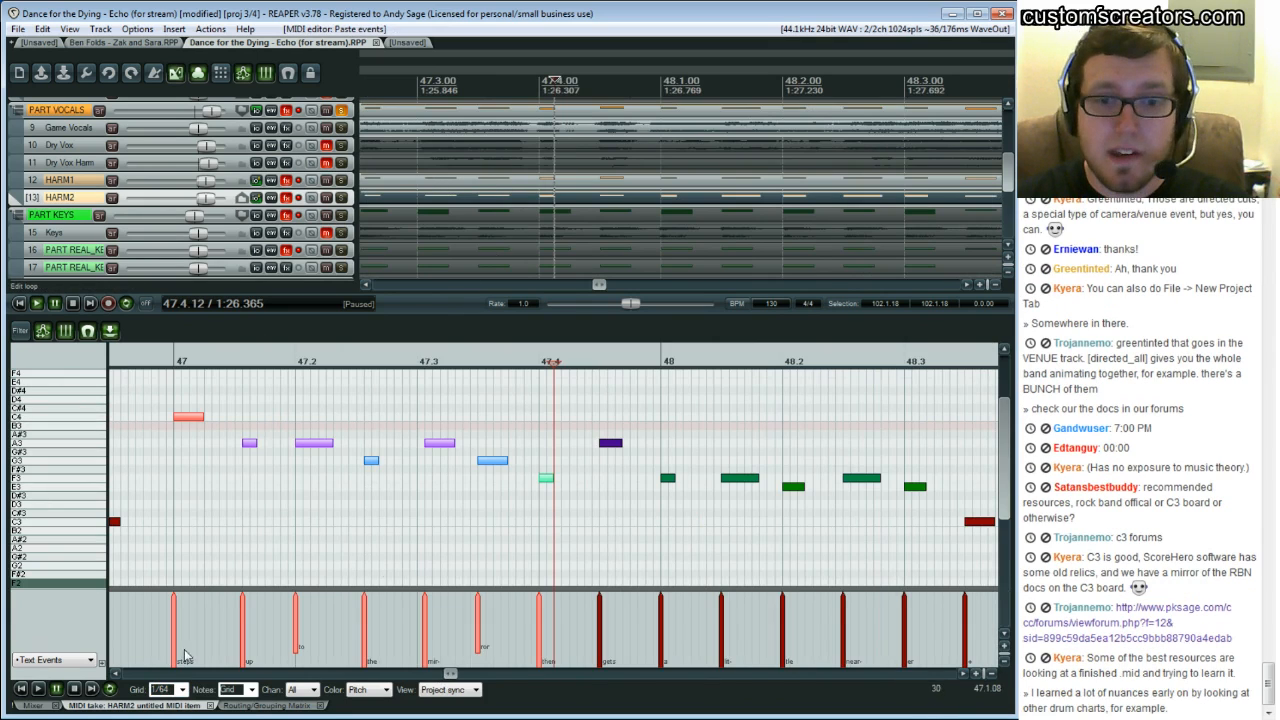
Play the pasted HARM2 notes from bar 47 to hear them
{"action": "left_click", "coordinate": [119, 675]}
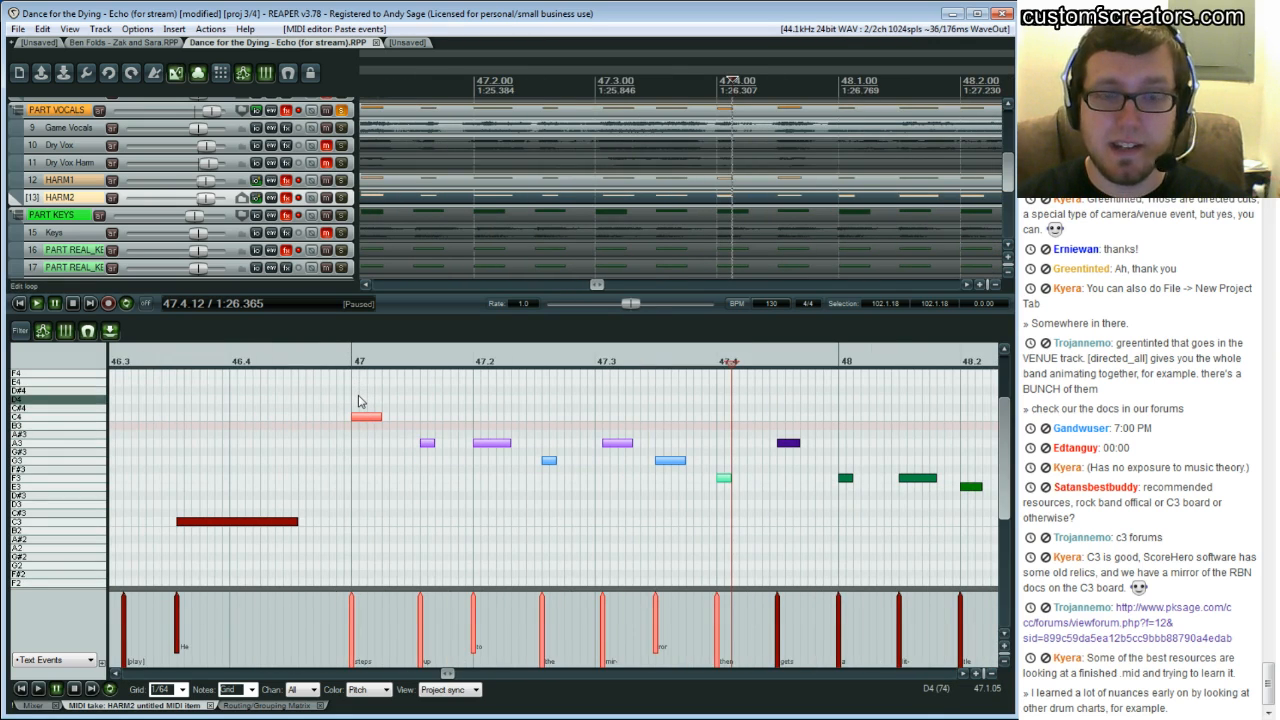
{"action": "left_click", "coordinate": [358, 400]}
{"action": "key", "text": "space"}
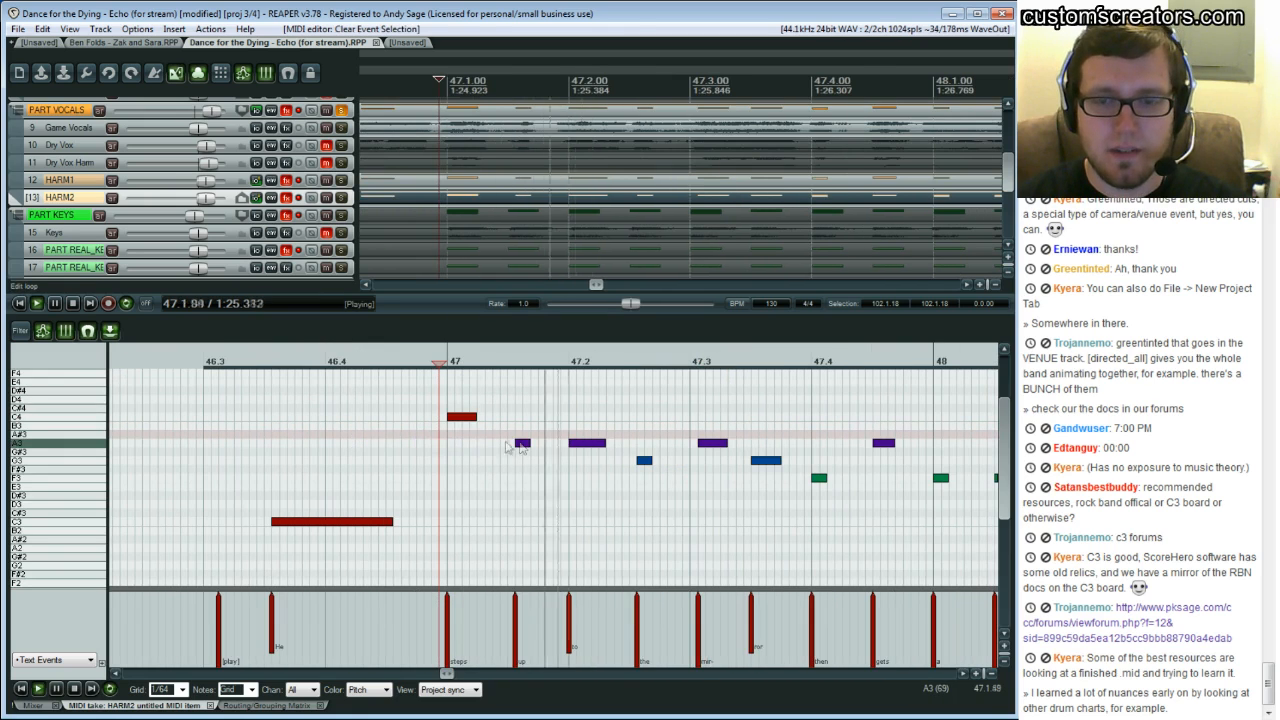
{"action": "key", "text": "ctrl+space"}
{"action": "left_click", "coordinate": [446, 423]}
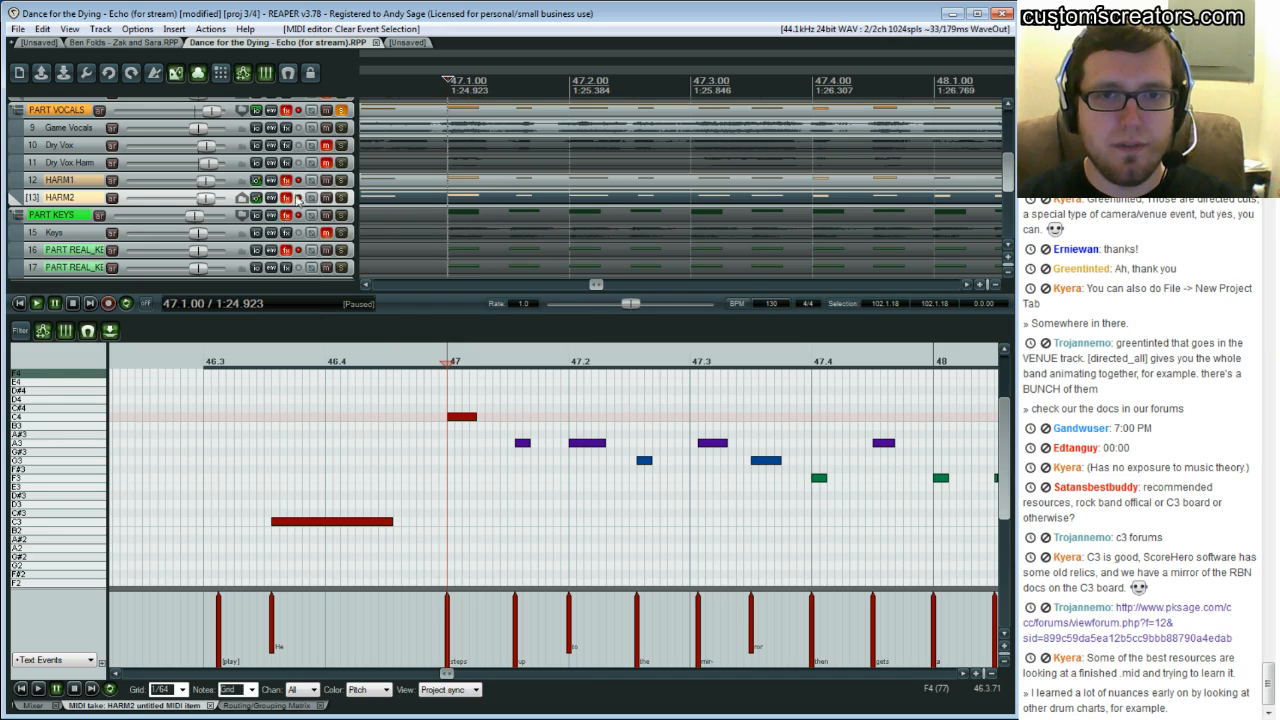
{"action": "left_click", "coordinate": [440, 421]}
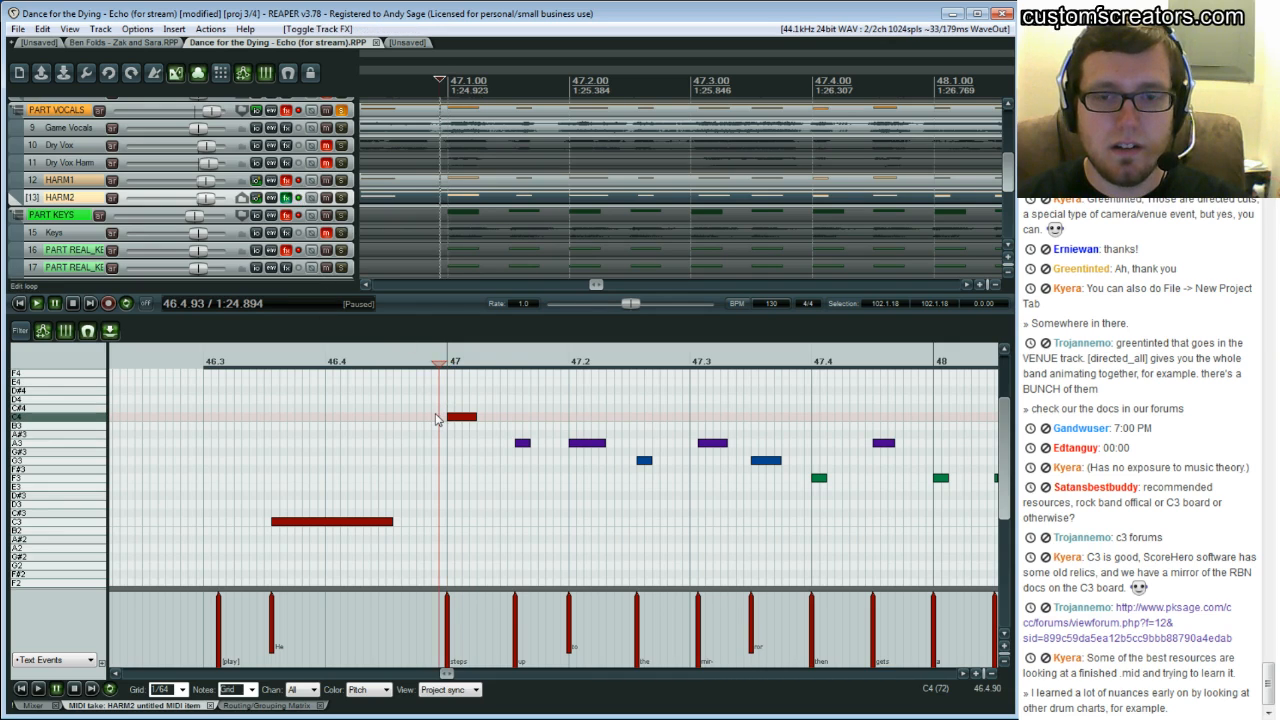
{"action": "left_click", "coordinate": [435, 420]}
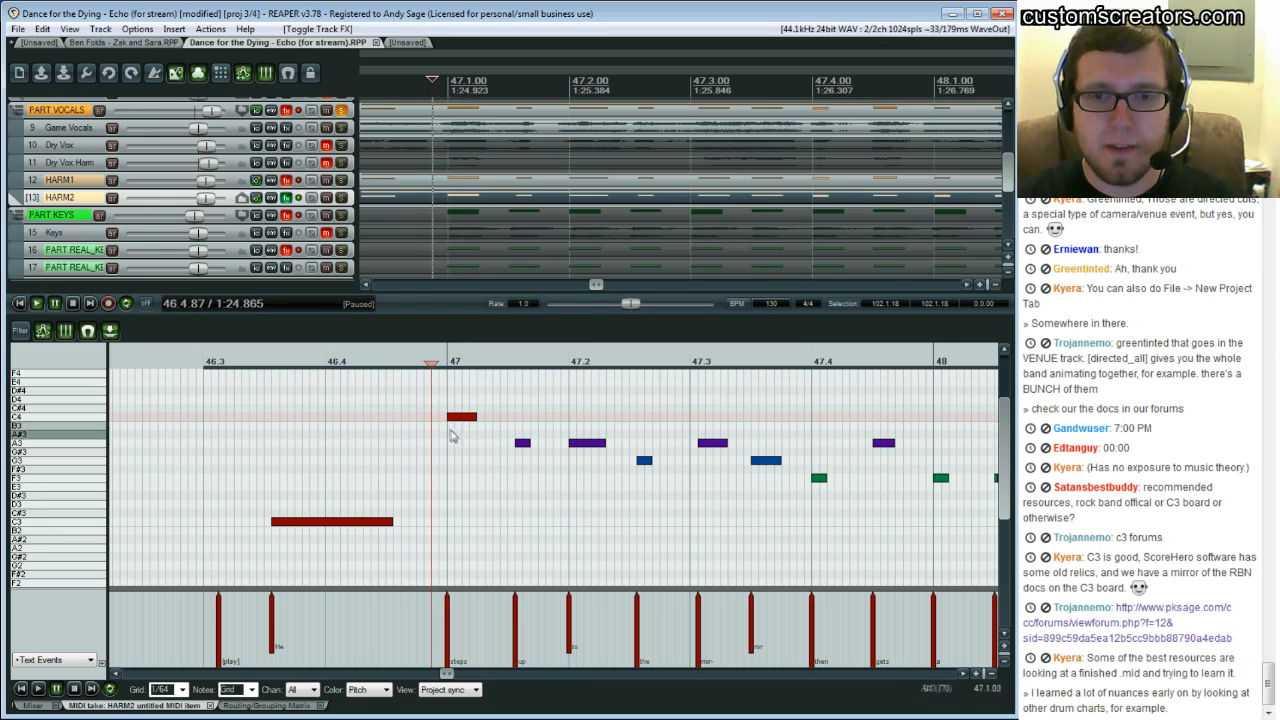
{"action": "left_click", "coordinate": [450, 440]}
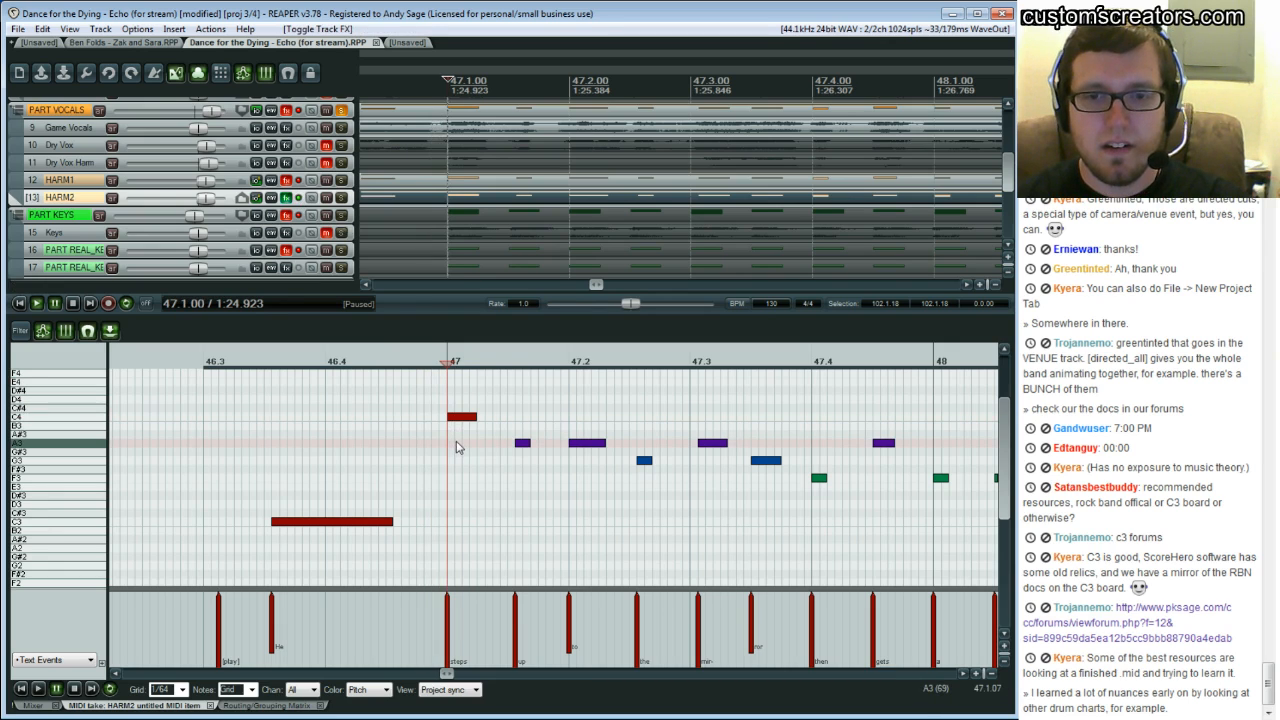
Delete the pasted HARM2 notes after bar 47's downbeat, audition, and undo the deletion
{"action": "left_click_drag", "start_coordinate": [457, 416], "coordinate": [898, 560]}
{"action": "key", "text": "Delete"}
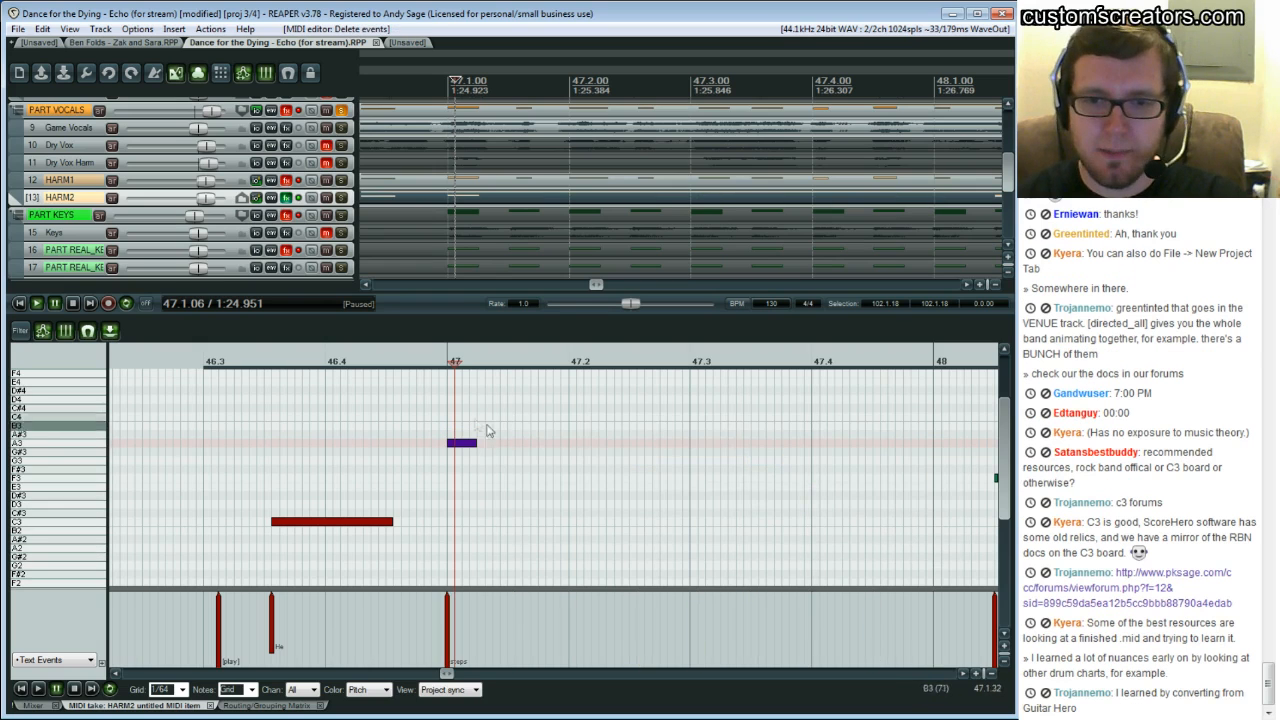
{"action": "left_click", "coordinate": [426, 404]}
{"action": "key", "text": "space"}
{"action": "key", "text": "space"}
{"action": "key", "text": "ctrl+z"}
{"action": "key", "text": "ctrl+z"}
Transpose the HARM2 notes between 47.1 and 47.3 down two semitones and play the passage
{"action": "left_click_drag", "start_coordinate": [513, 418], "coordinate": [652, 478]}
{"action": "key", "text": "Down"}
{"action": "key", "text": "Down"}
{"action": "key", "text": "Down"}
{"action": "key", "text": "Up"}
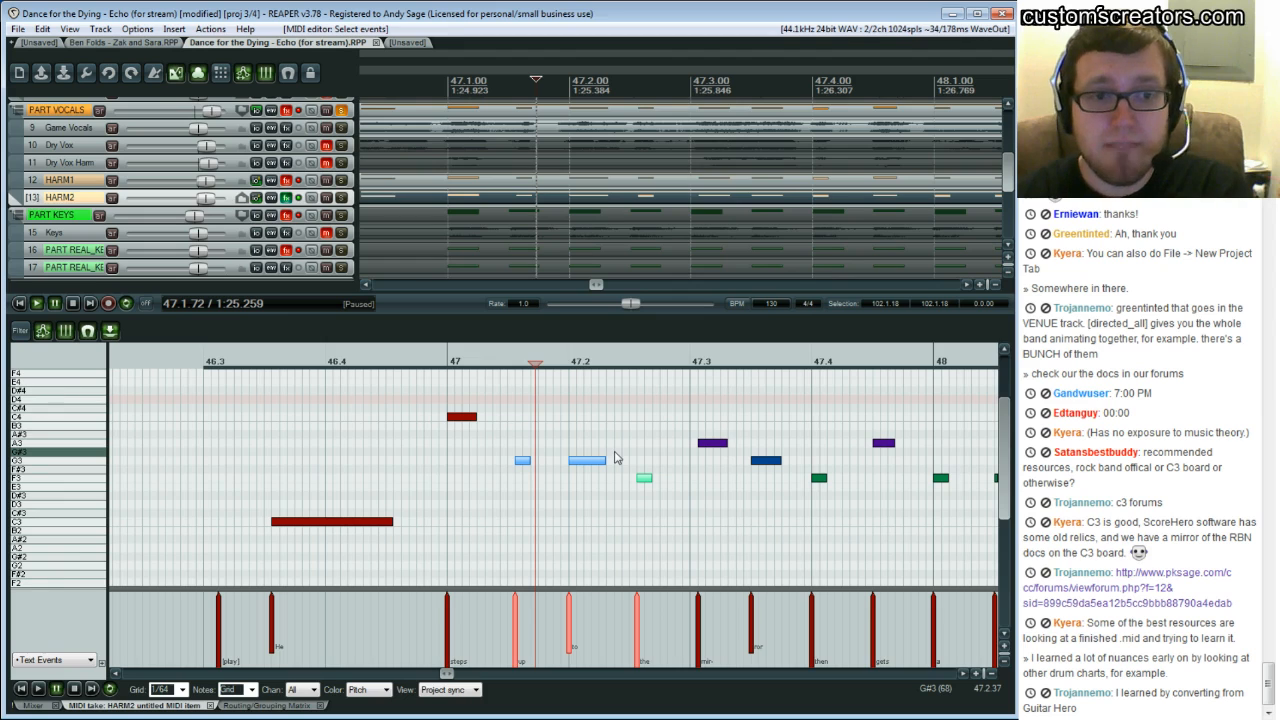
{"action": "left_click", "coordinate": [409, 433]}
{"action": "key", "text": "space"}
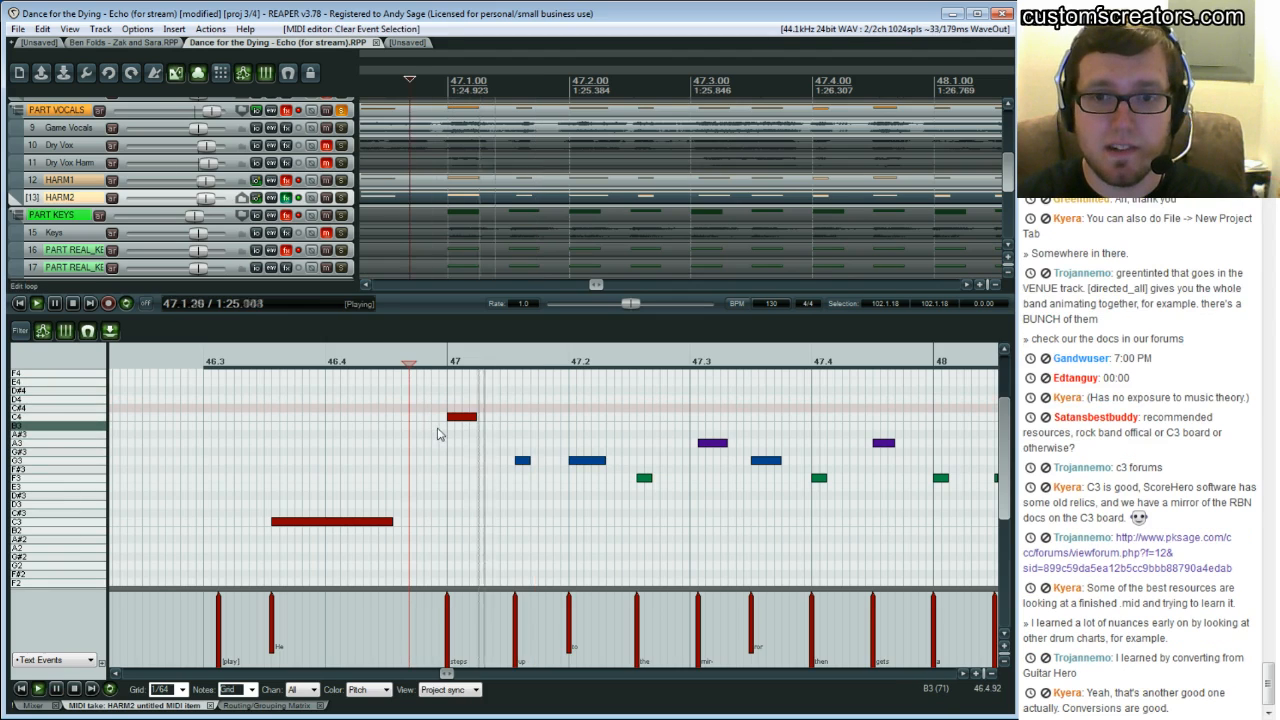
{"action": "key", "text": "space"}
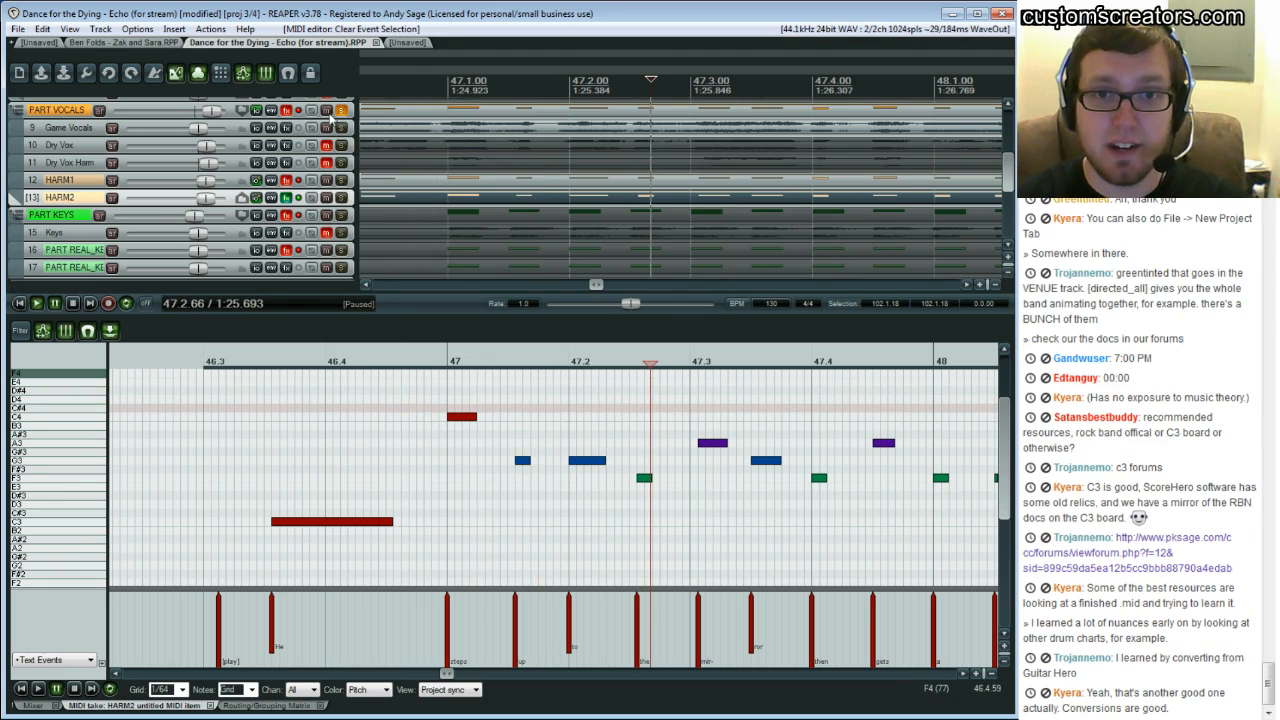
Unmute the Game Vocals track and play the harmonies from bar 47
{"action": "left_click", "coordinate": [326, 127]}
{"action": "left_click", "coordinate": [455, 483]}
{"action": "key", "text": "space"}
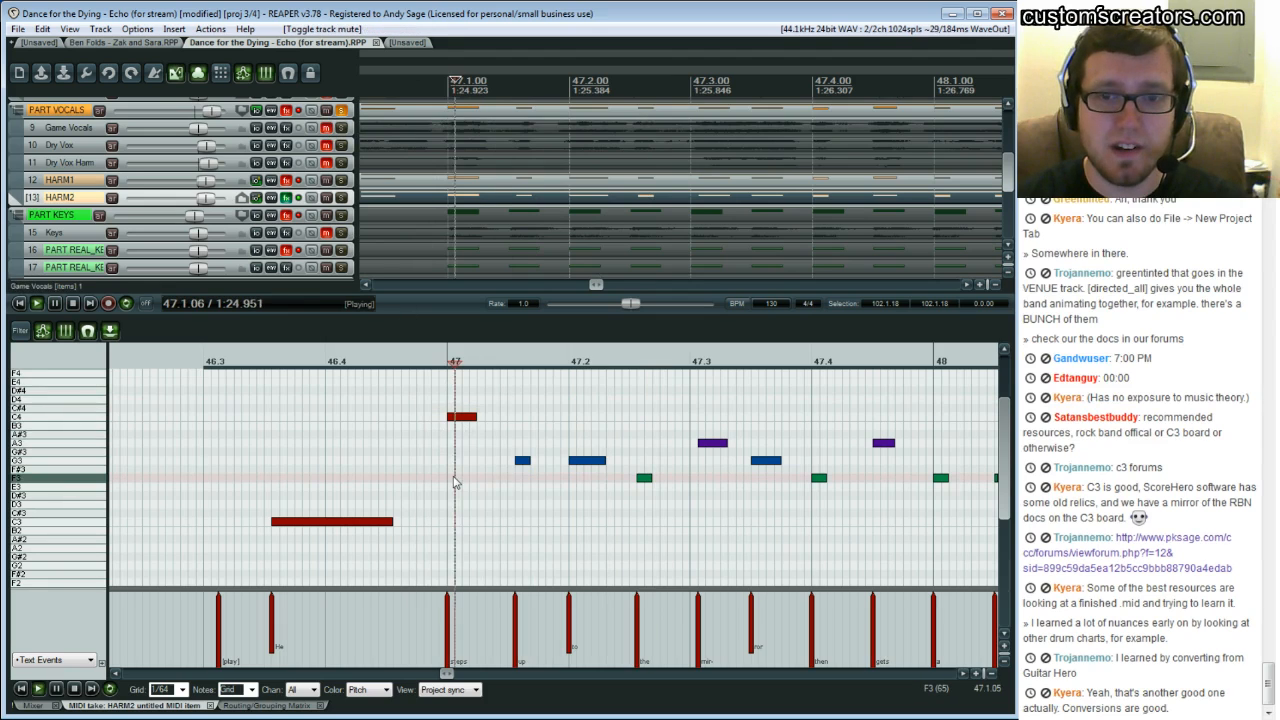
{"action": "left_click", "coordinate": [443, 480]}
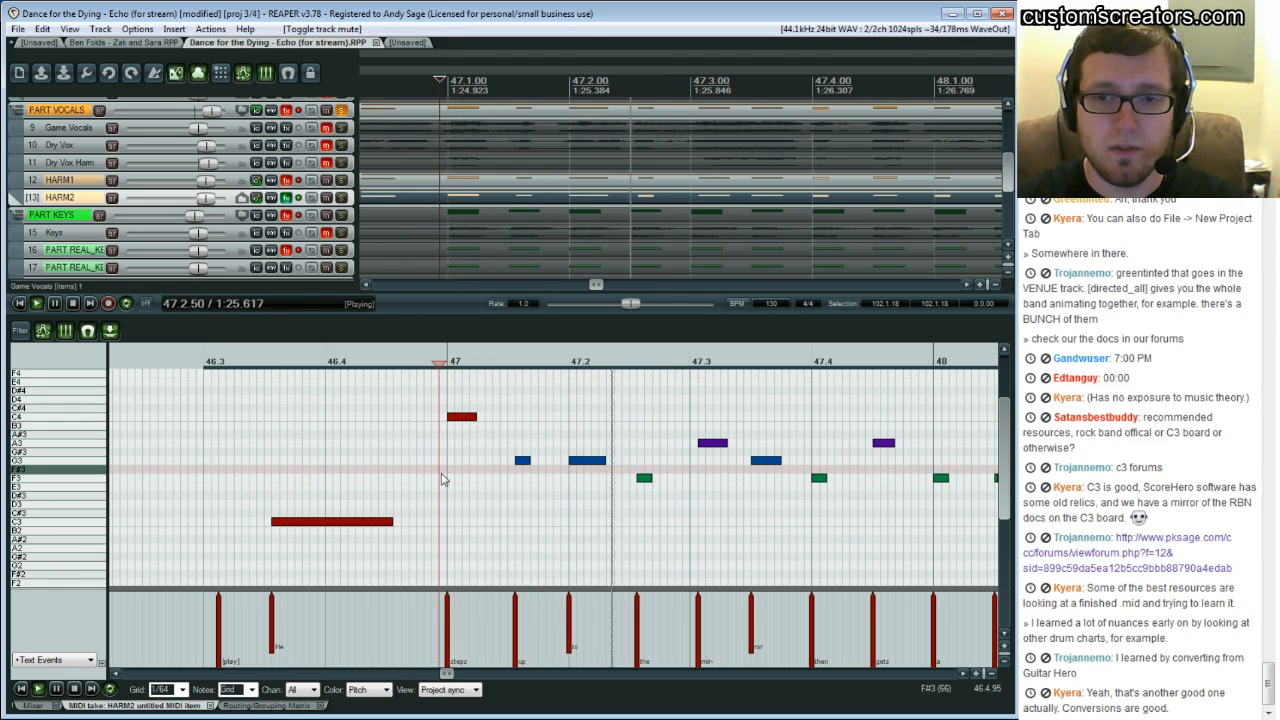
Play the harmony passage around bar 47 and click through its notes in the piano roll
{"action": "key", "text": "space"}
{"action": "left_click", "coordinate": [452, 516]}
{"action": "key", "text": "space"}
{"action": "key", "text": "space"}
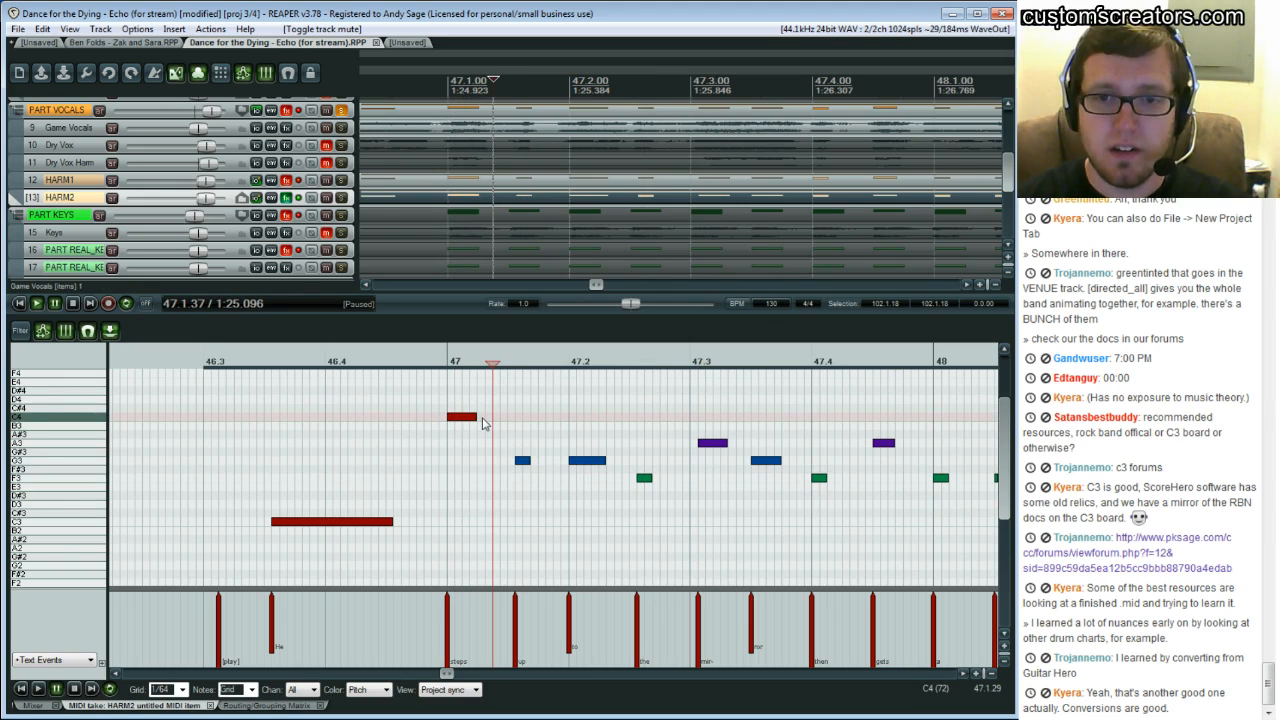
{"action": "left_click", "coordinate": [485, 423]}
{"action": "left_click", "coordinate": [466, 416]}
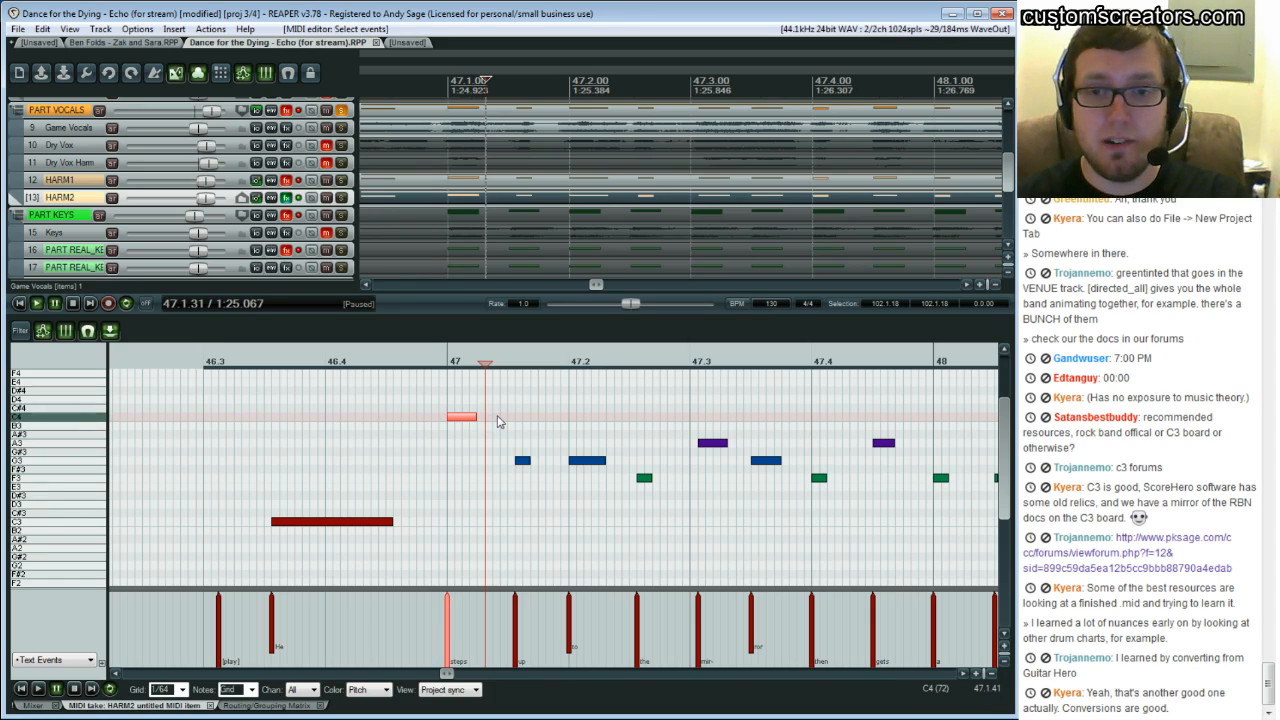
{"action": "left_click", "coordinate": [500, 423]}
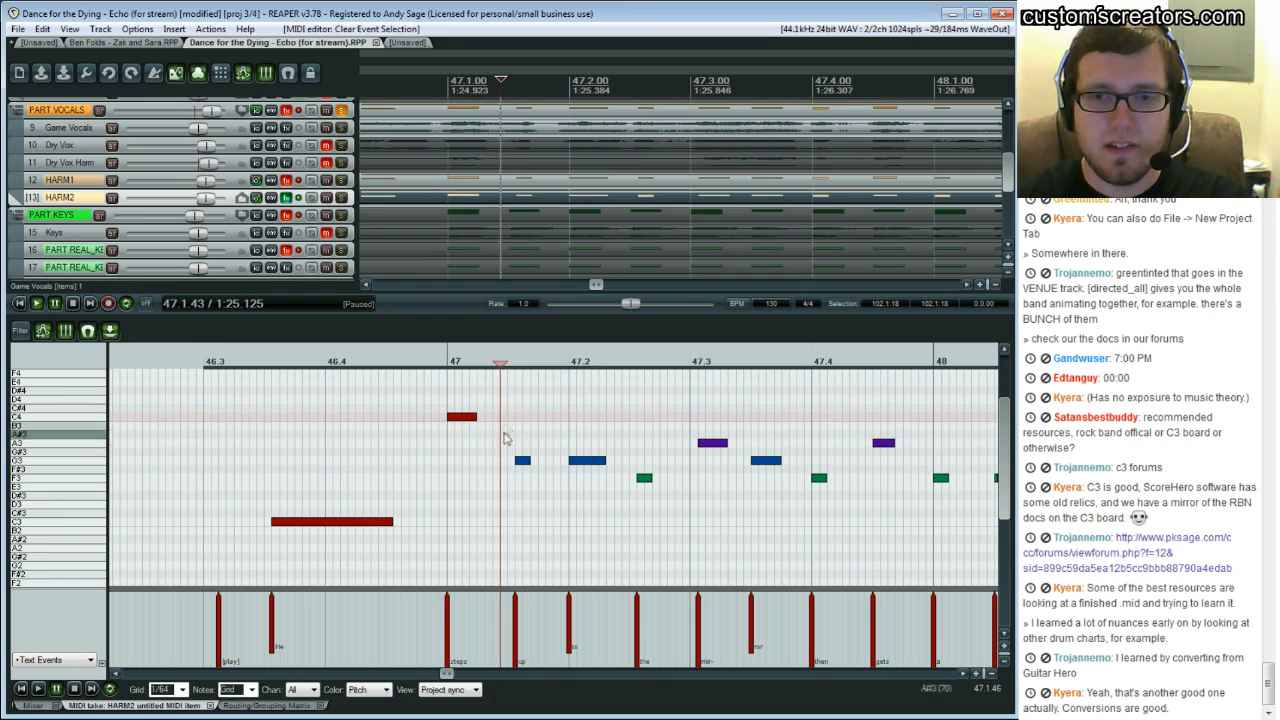
{"action": "left_click", "coordinate": [508, 447]}
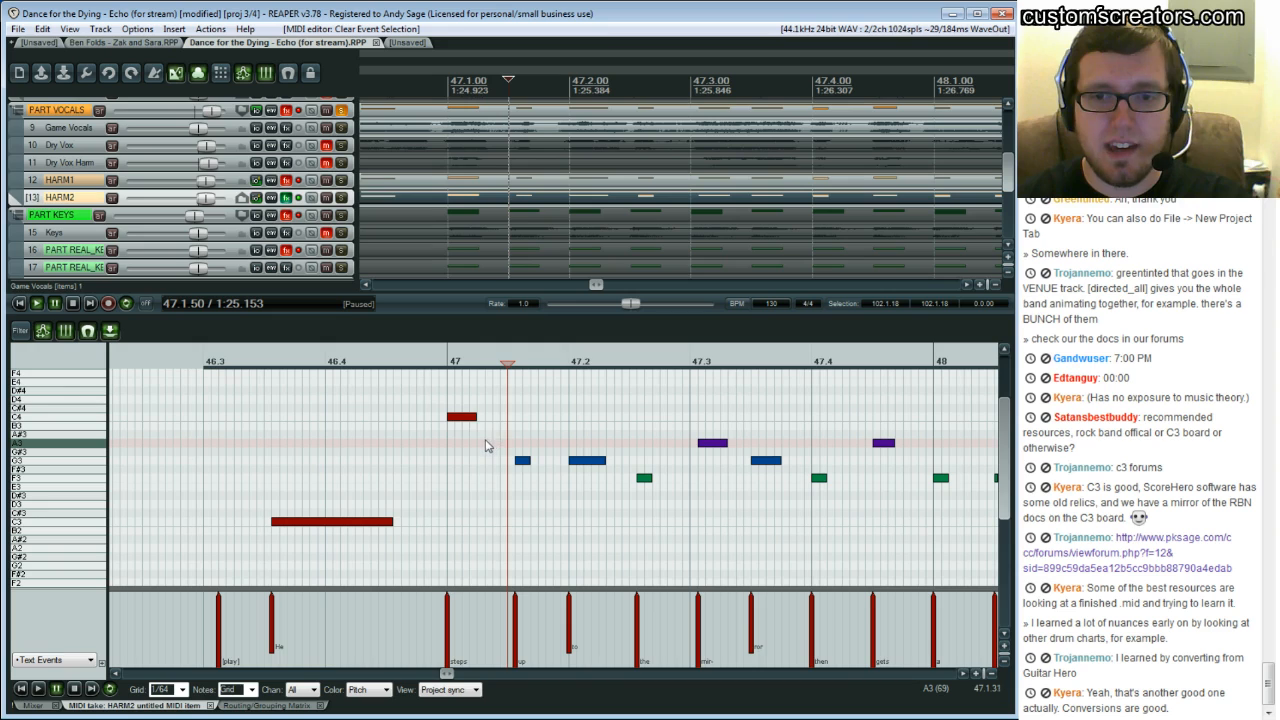
{"action": "left_click", "coordinate": [485, 439]}
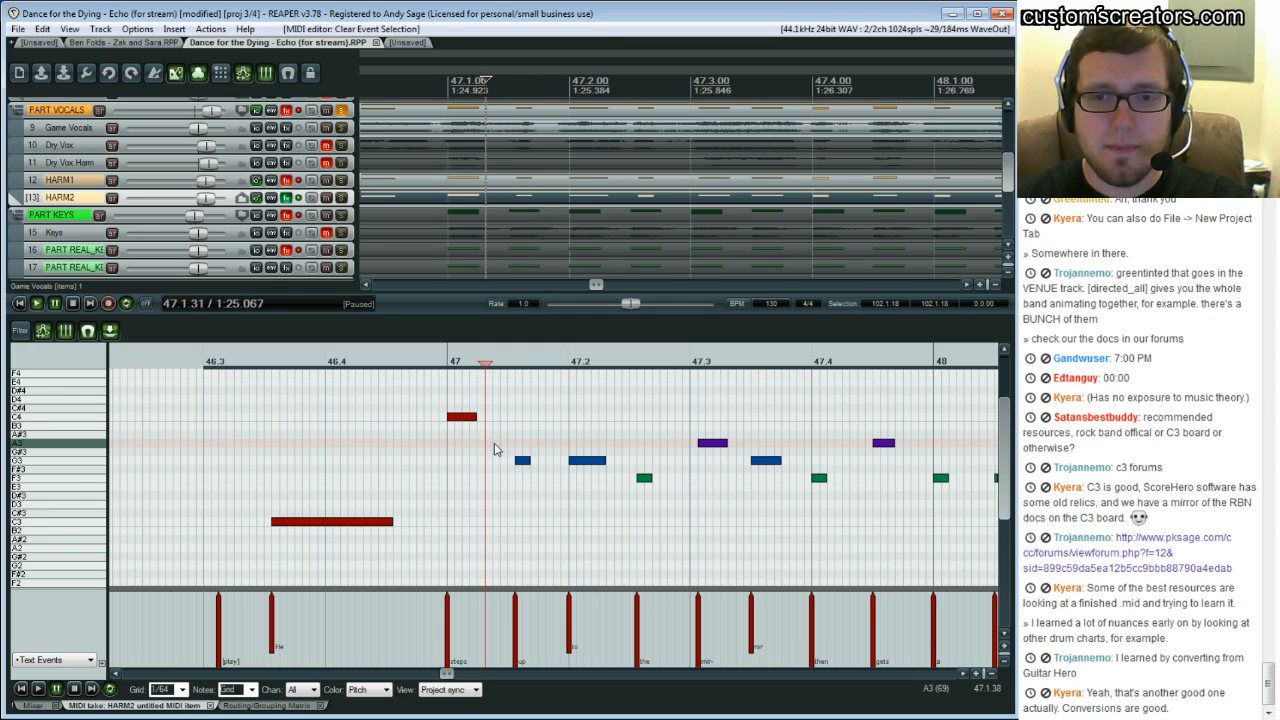
{"action": "left_click", "coordinate": [493, 449]}
{"action": "left_click", "coordinate": [515, 449]}
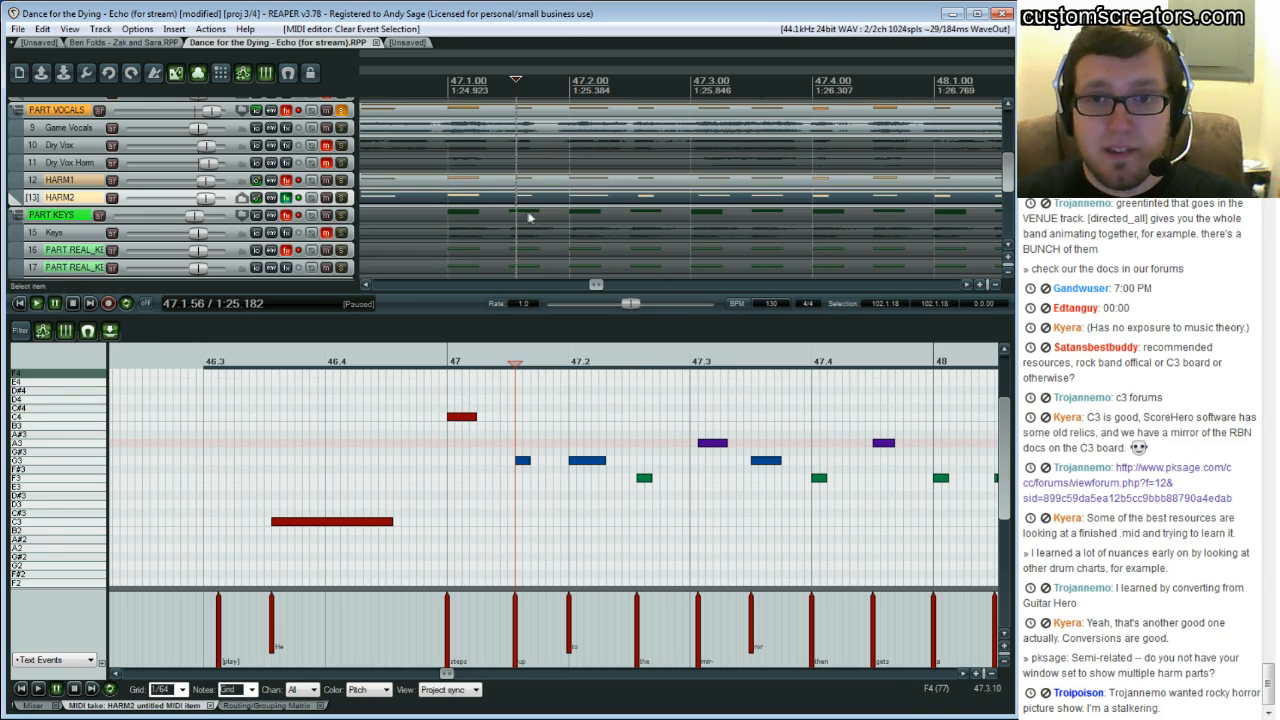
Open the HARM1 and HARM2 items together in the MIDI editor
{"action": "left_click", "coordinate": [429, 182]}
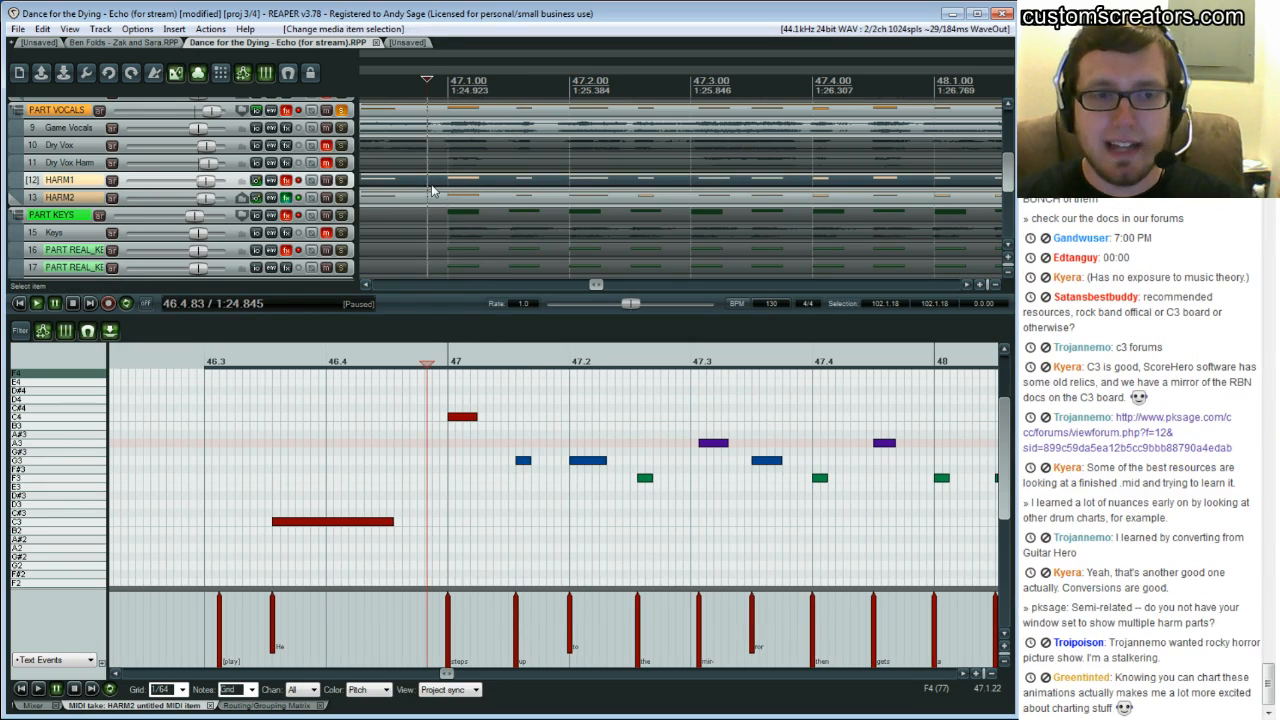
{"action": "left_click", "coordinate": [429, 202]}
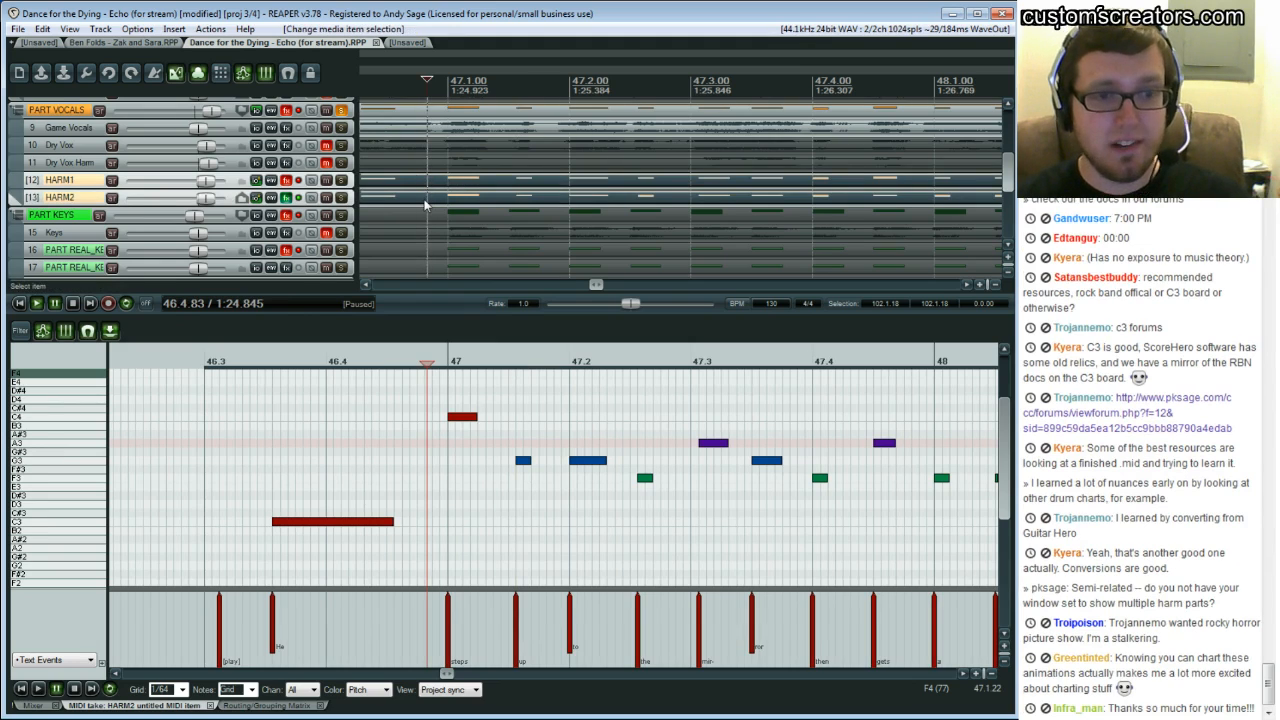
{"action": "key", "text": "ctrl+alt+e"}
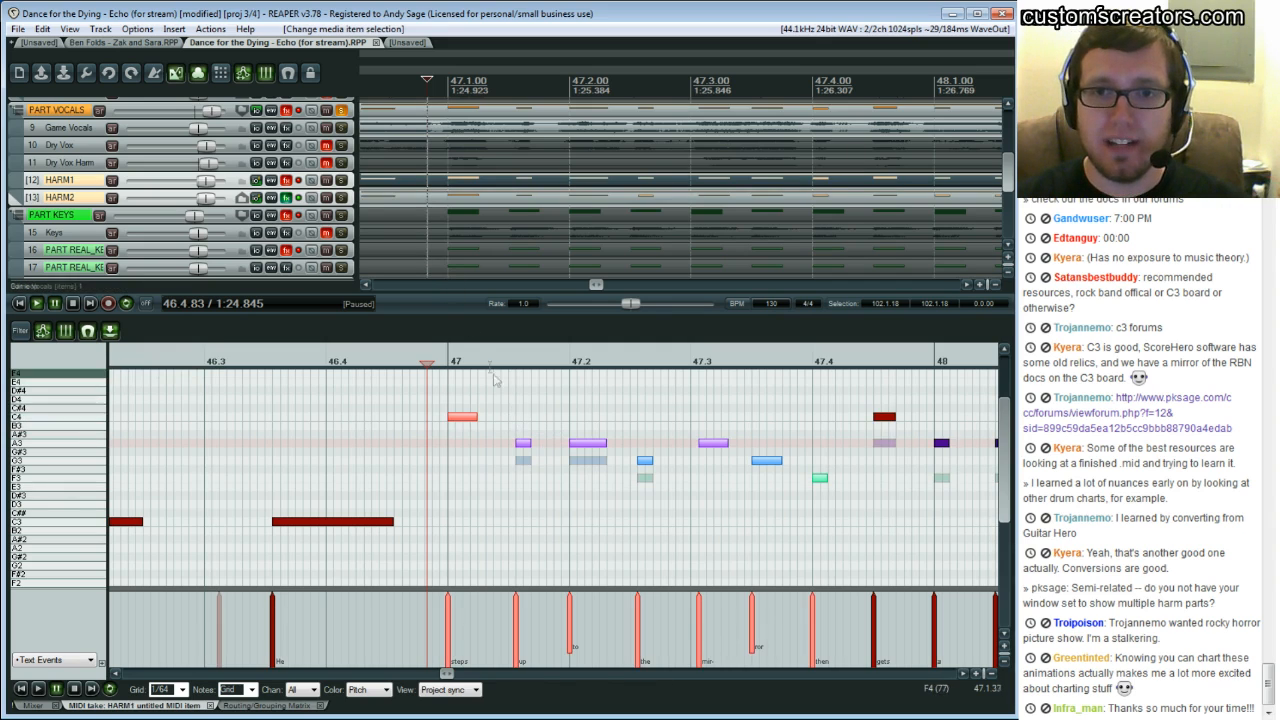
Undo the recent HARM2 note edits, including the transposition between 47.1 and 47.3
{"action": "left_click", "coordinate": [486, 447]}
{"action": "key", "text": "ctrl+z"}
{"action": "key", "text": "ctrl+z"}
{"action": "key", "text": "ctrl+z"}
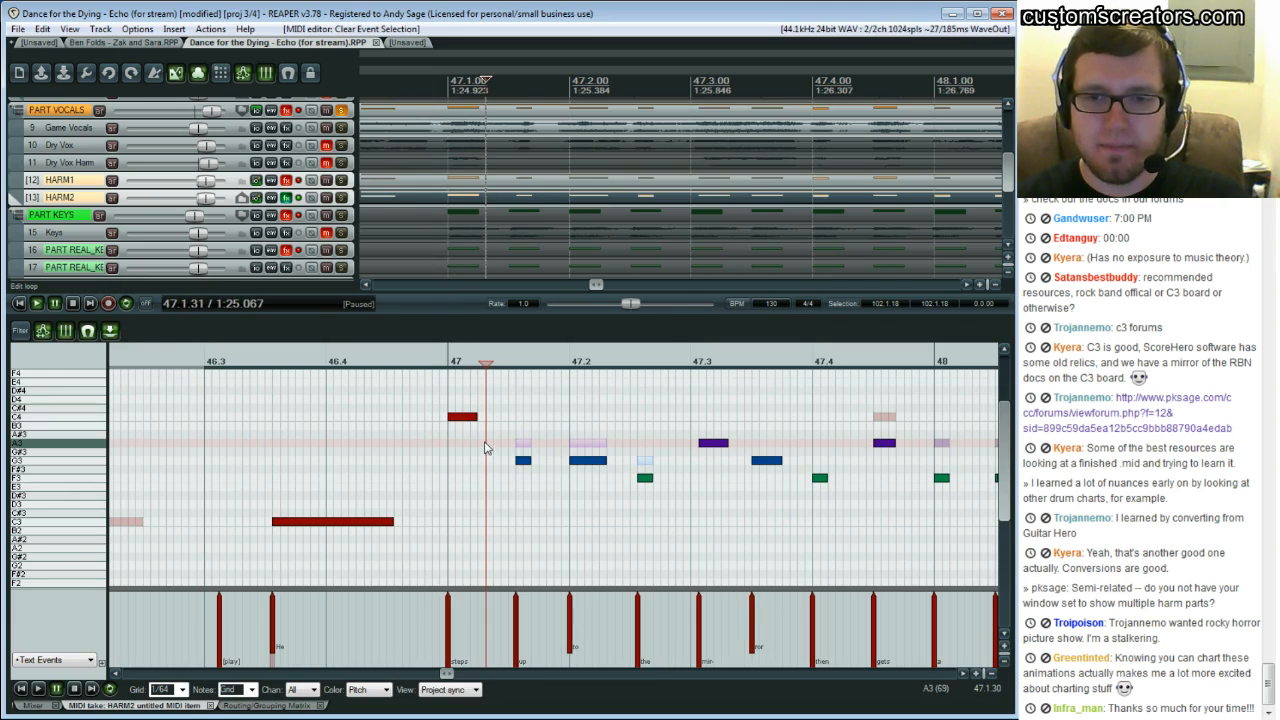
{"action": "key", "text": "ctrl+z"}
{"action": "key", "text": "ctrl+z"}
{"action": "key", "text": "ctrl+z"}
{"action": "key", "text": "ctrl+z"}
{"action": "key", "text": "ctrl+z"}
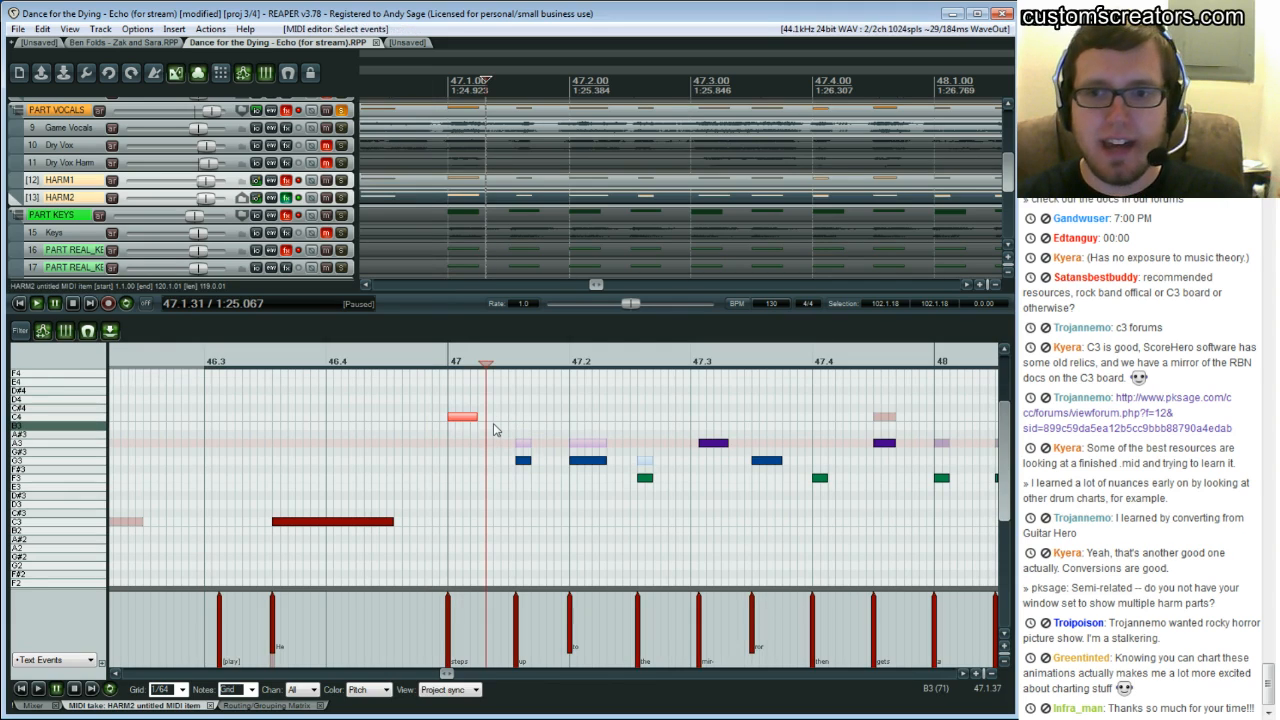
{"action": "key", "text": "ctrl+z"}
{"action": "key", "text": "ctrl+z"}
{"action": "key", "text": "ctrl+z"}
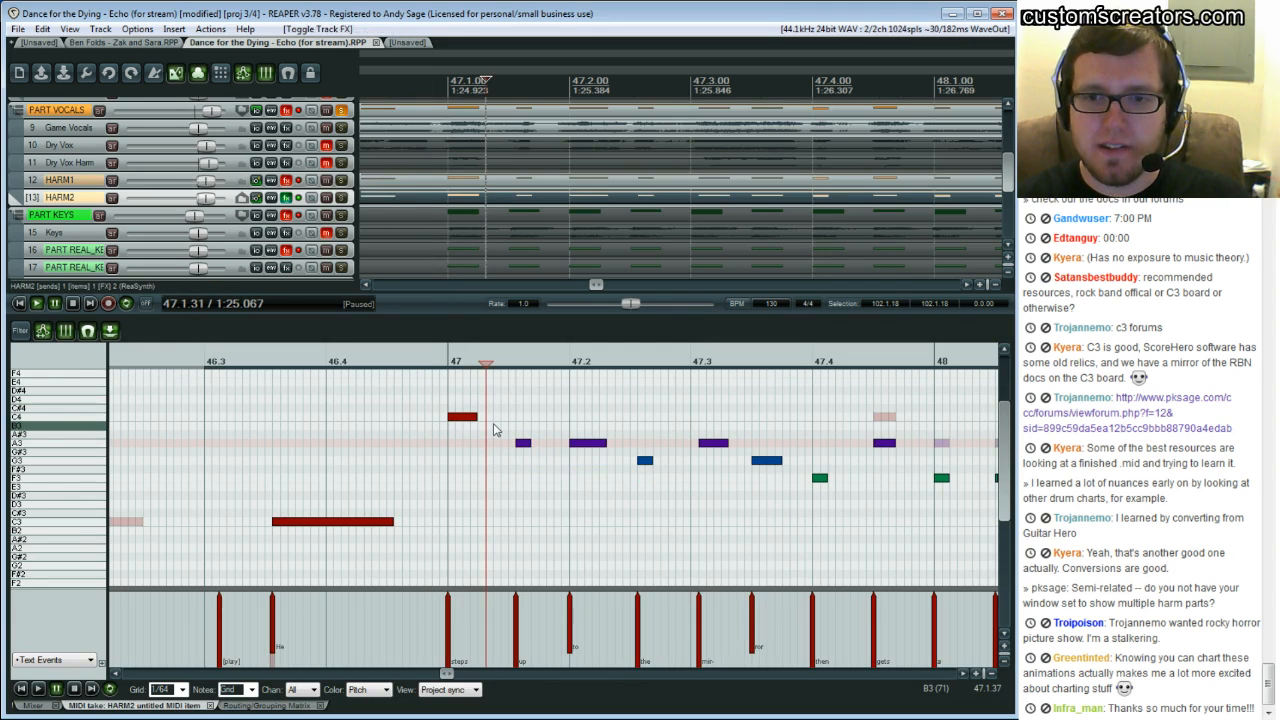
Reselect the HARM1 and HARM2 items and step back and forward through undo history to restore the harmonised HARM2 part
{"action": "left_click", "coordinate": [490, 185]}
{"action": "left_click", "coordinate": [490, 198]}
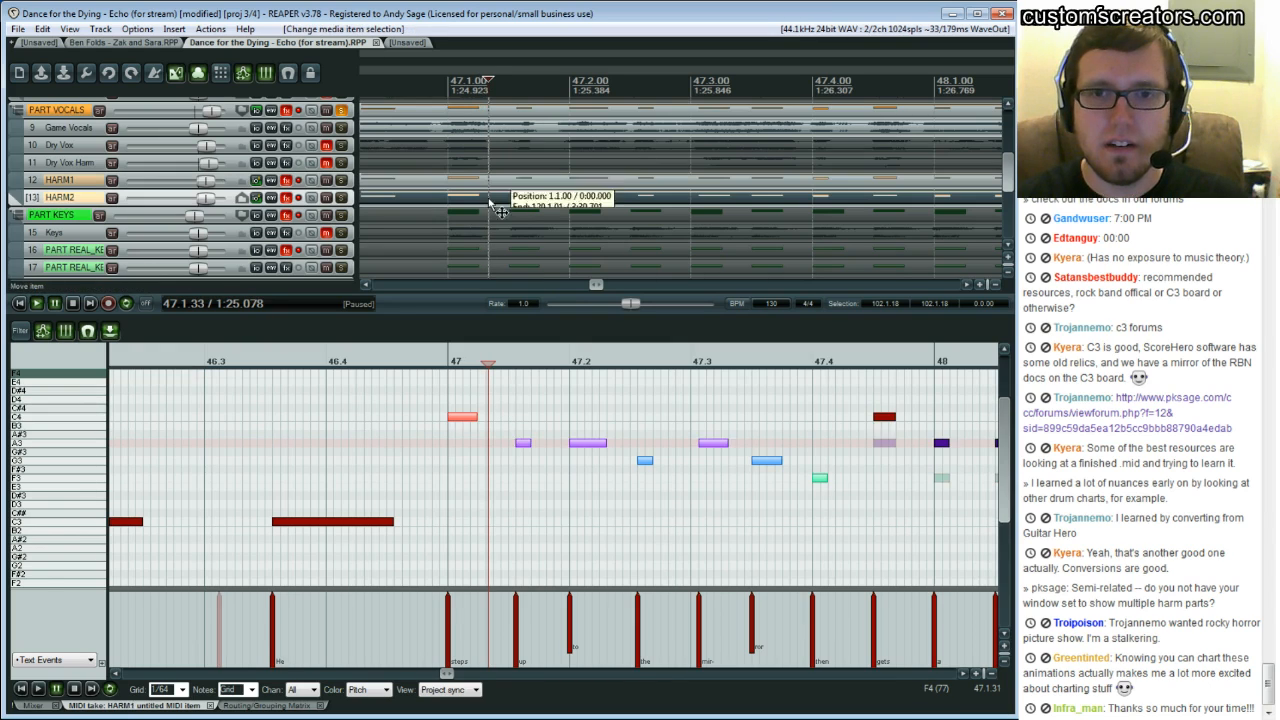
{"action": "key", "text": "ctrl+v"}
{"action": "key", "text": "ctrl+z"}
{"action": "key", "text": "ctrl+z"}
{"action": "key", "text": "ctrl+z"}
{"action": "key", "text": "ctrl+z"}
{"action": "key", "text": "ctrl+z"}
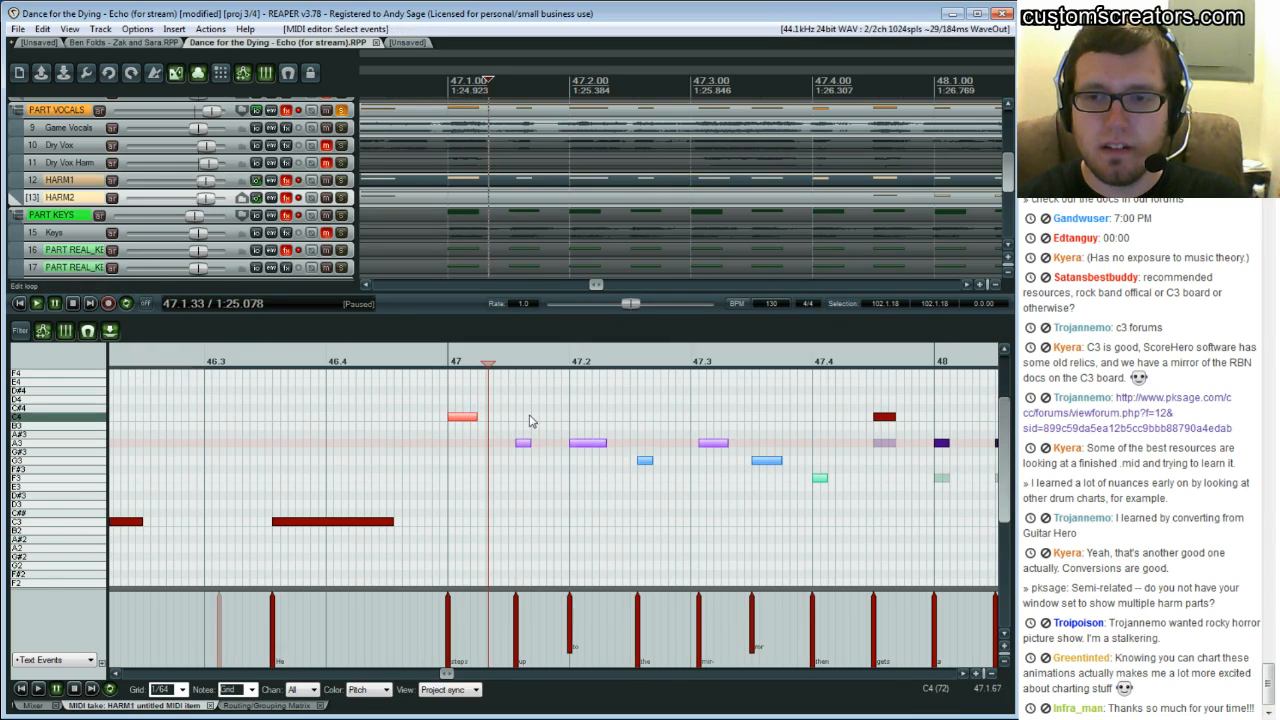
{"action": "key", "text": "ctrl+shift+z"}
{"action": "key", "text": "ctrl+shift+z"}
{"action": "key", "text": "ctrl+shift+z"}
{"action": "key", "text": "ctrl+shift+z"}
{"action": "key", "text": "ctrl+shift+z"}
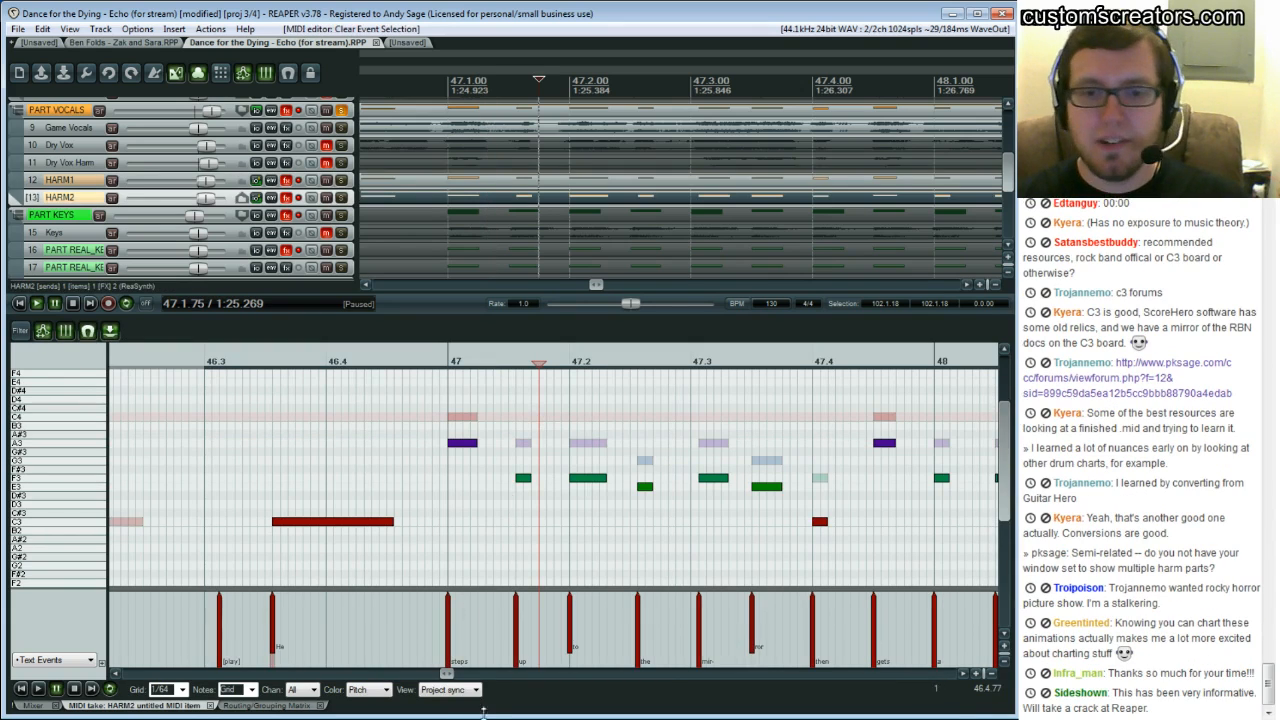
Play the HARM1 and HARM2 harmonies from bar 47 to hear them together
{"action": "left_click", "coordinate": [963, 675]}
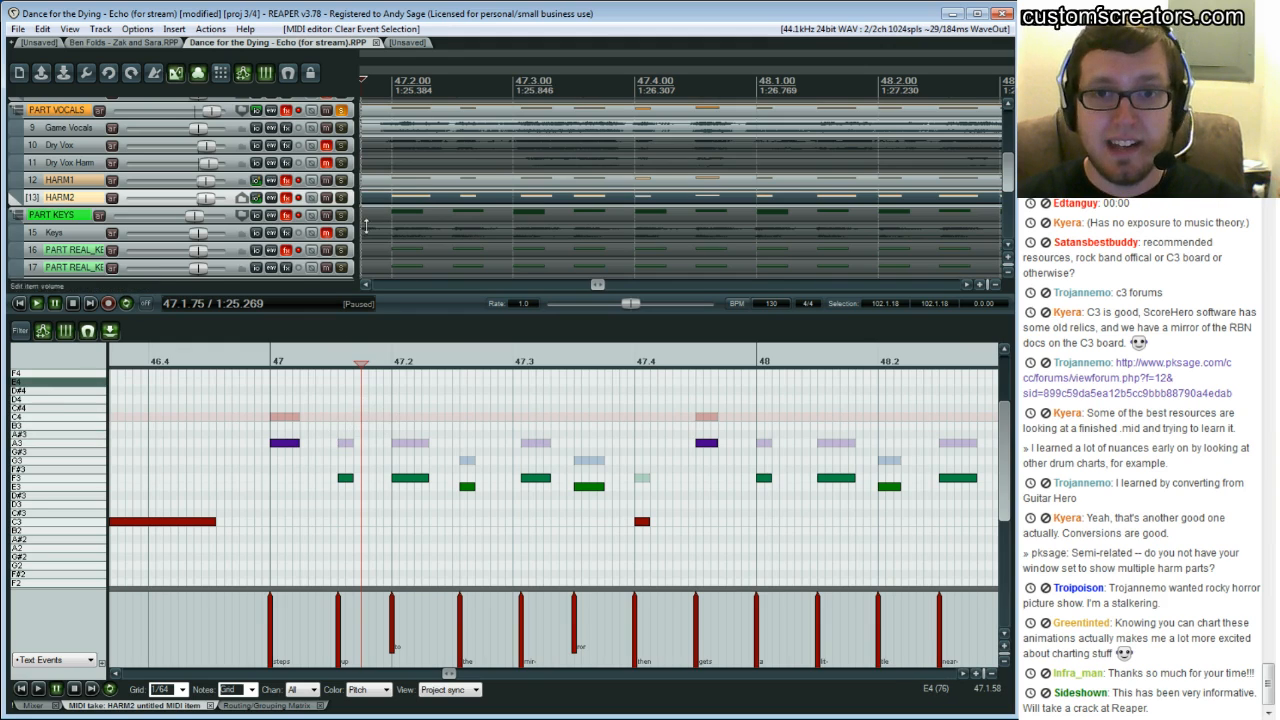
{"action": "left_click", "coordinate": [387, 181]}
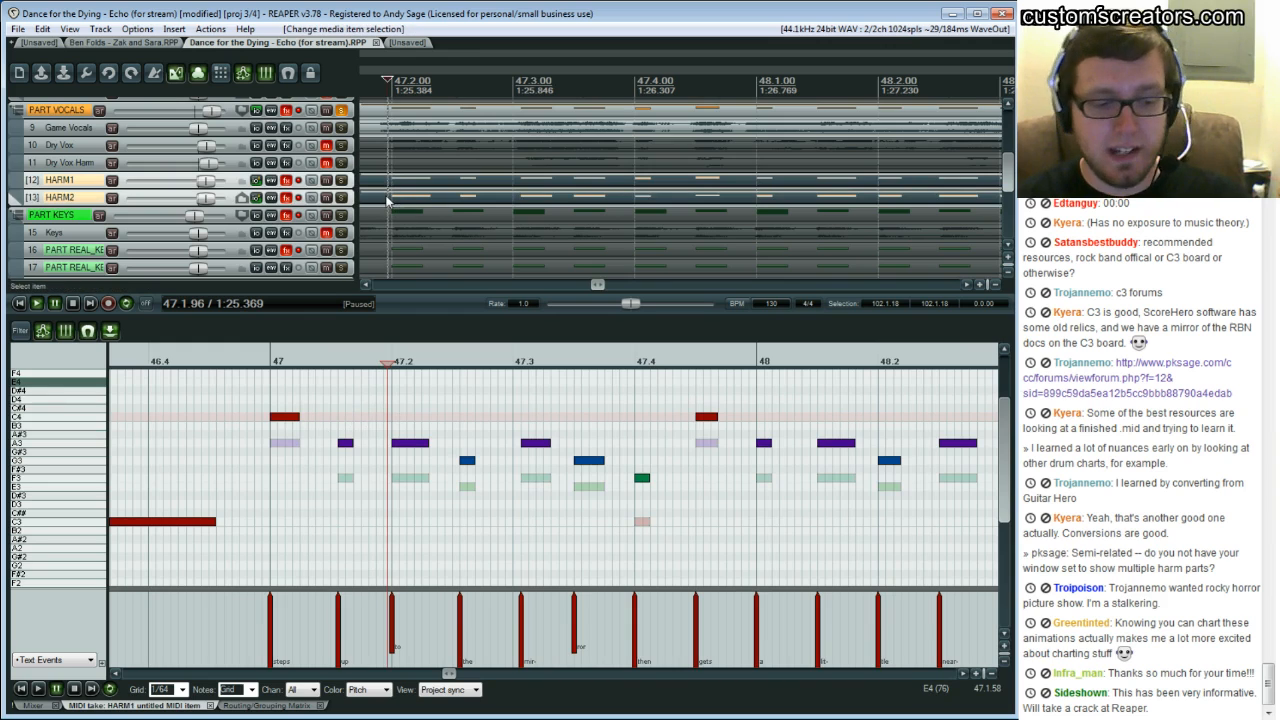
{"action": "left_click", "coordinate": [263, 418]}
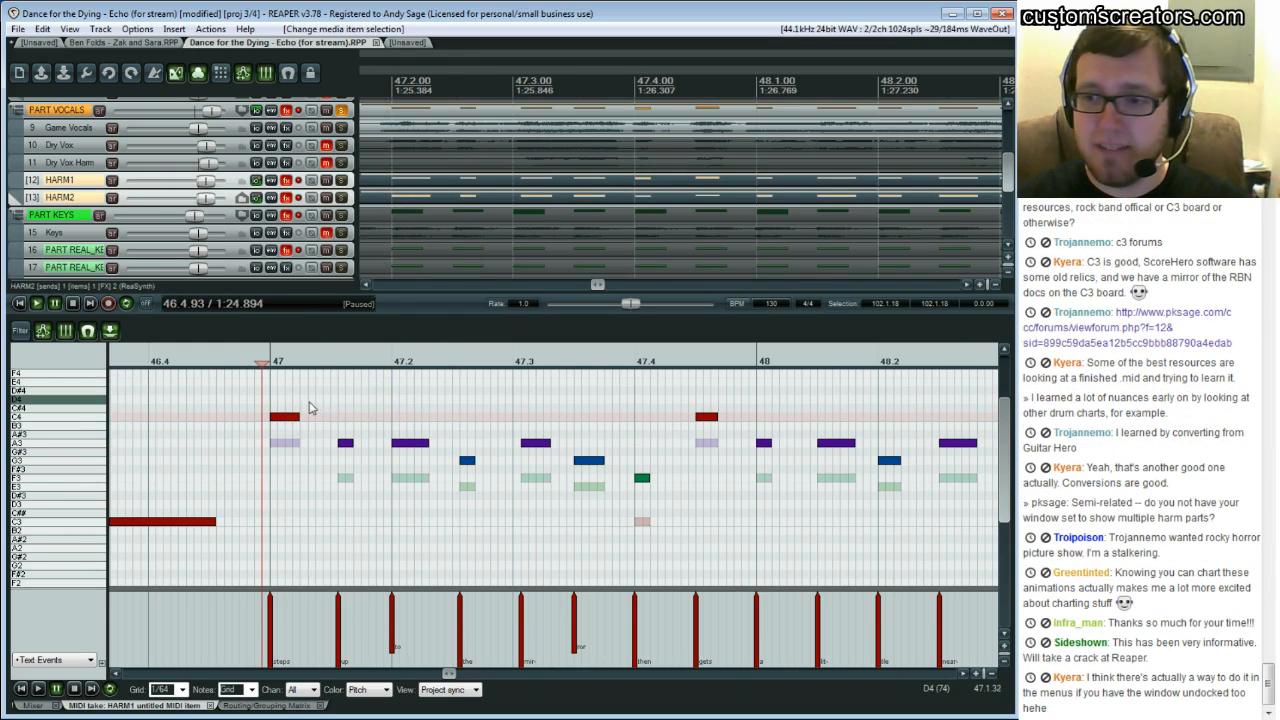
{"action": "key", "text": "space"}
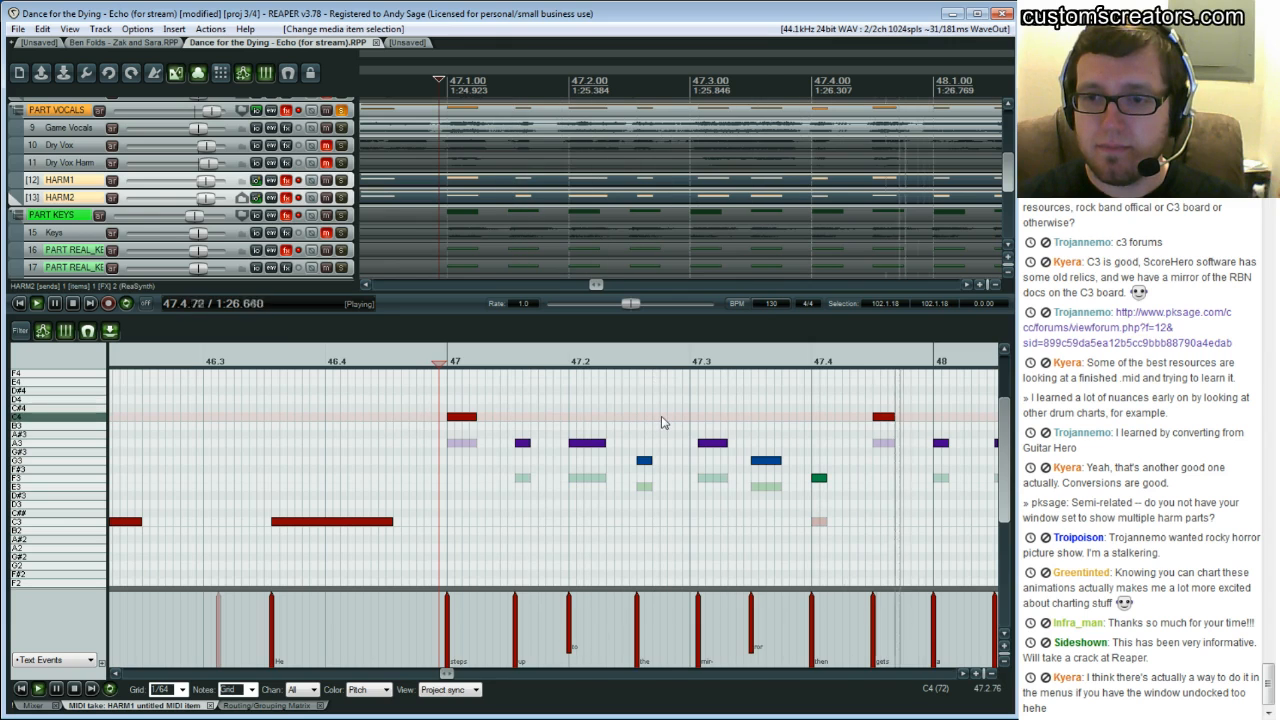
{"action": "key", "text": "ctrl+space"}
{"action": "left_click", "coordinate": [286, 180]}
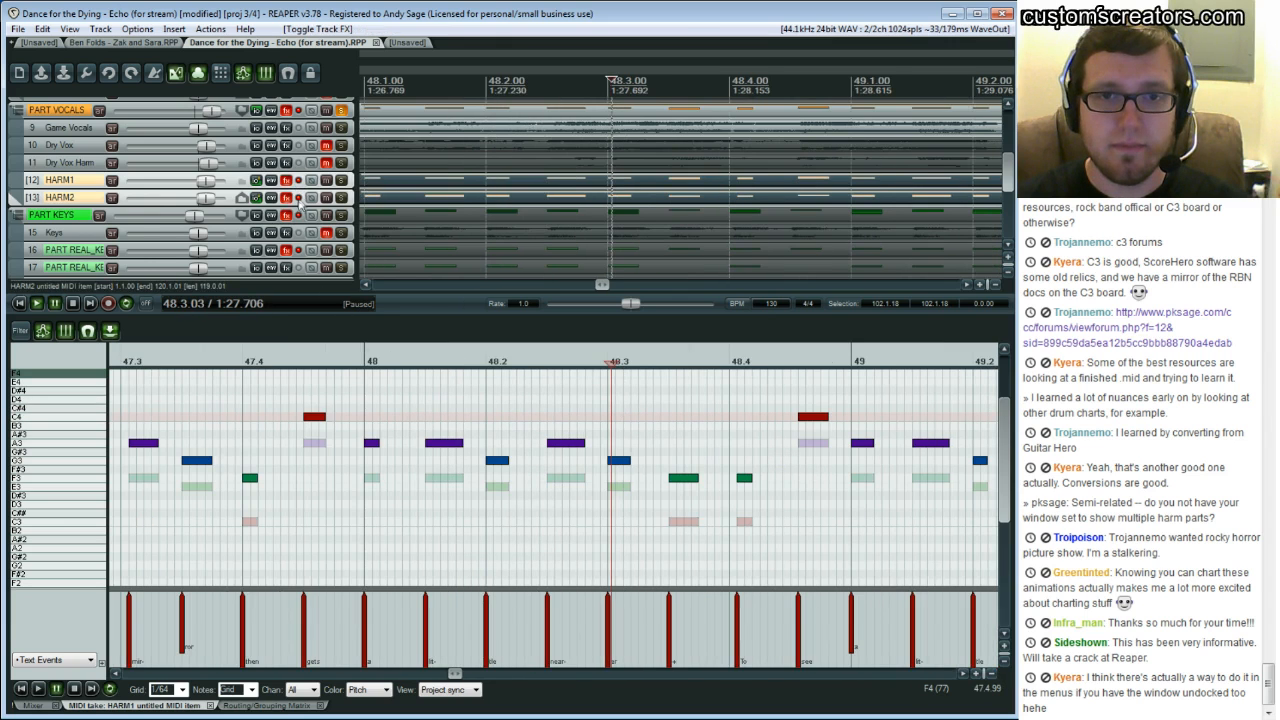
{"action": "key", "text": "space"}
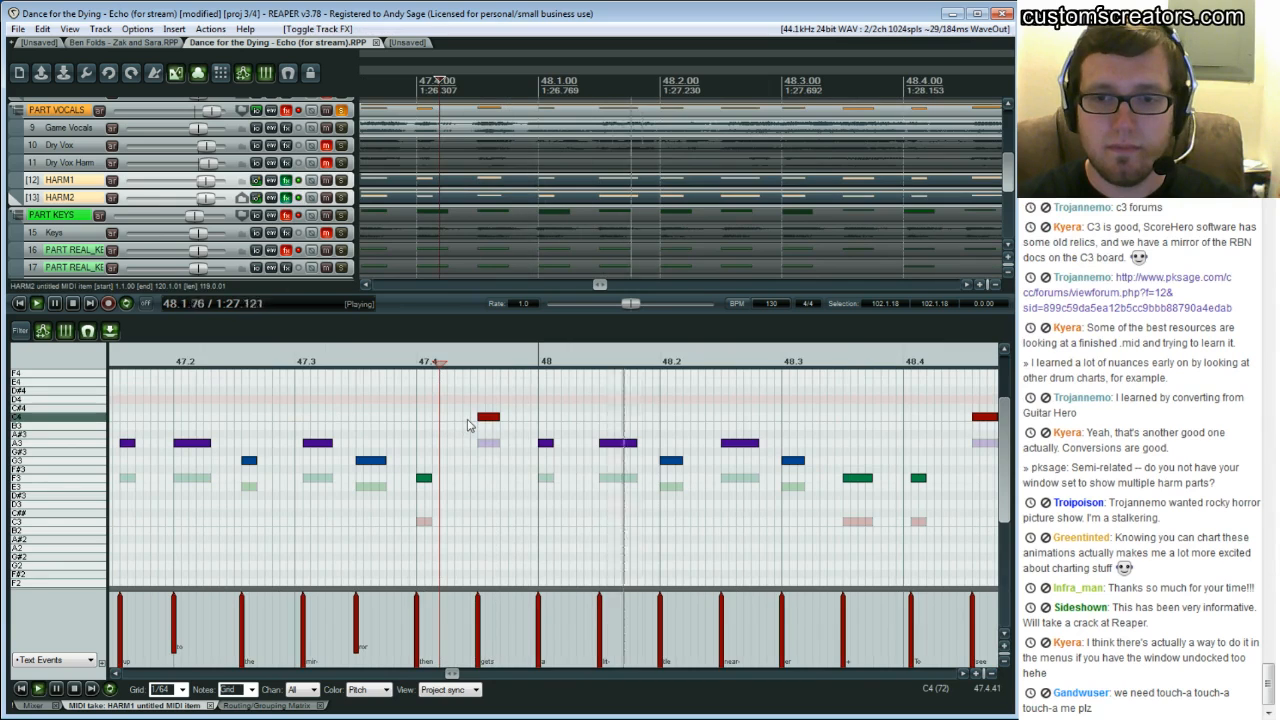
{"action": "key", "text": "ctrl+space"}
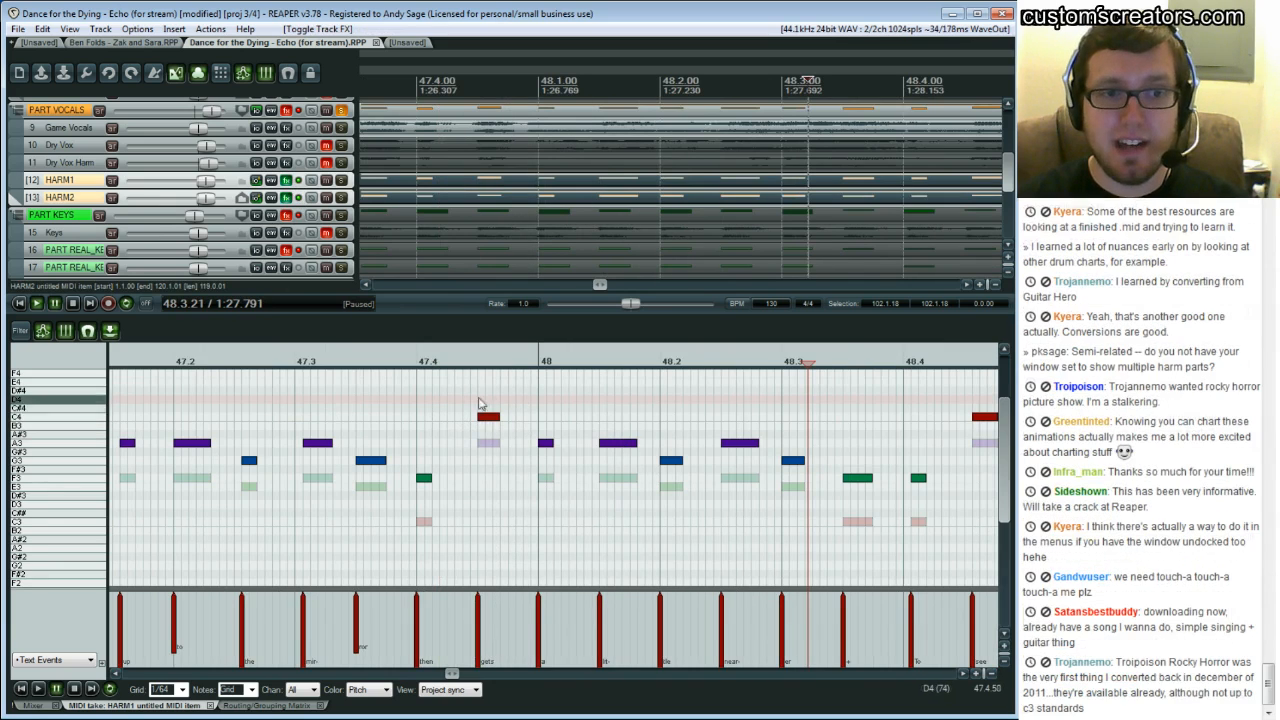
Select the notes from 47.4 to 48.4 and transpose them down three semitones, then back up
{"action": "left_click_drag", "start_coordinate": [481, 400], "coordinate": [908, 486]}
{"action": "left_click_drag", "start_coordinate": [911, 418], "coordinate": [487, 484]}
{"action": "key", "text": "Down"}
{"action": "key", "text": "Down"}
{"action": "key", "text": "Down"}
{"action": "key", "text": "Down"}
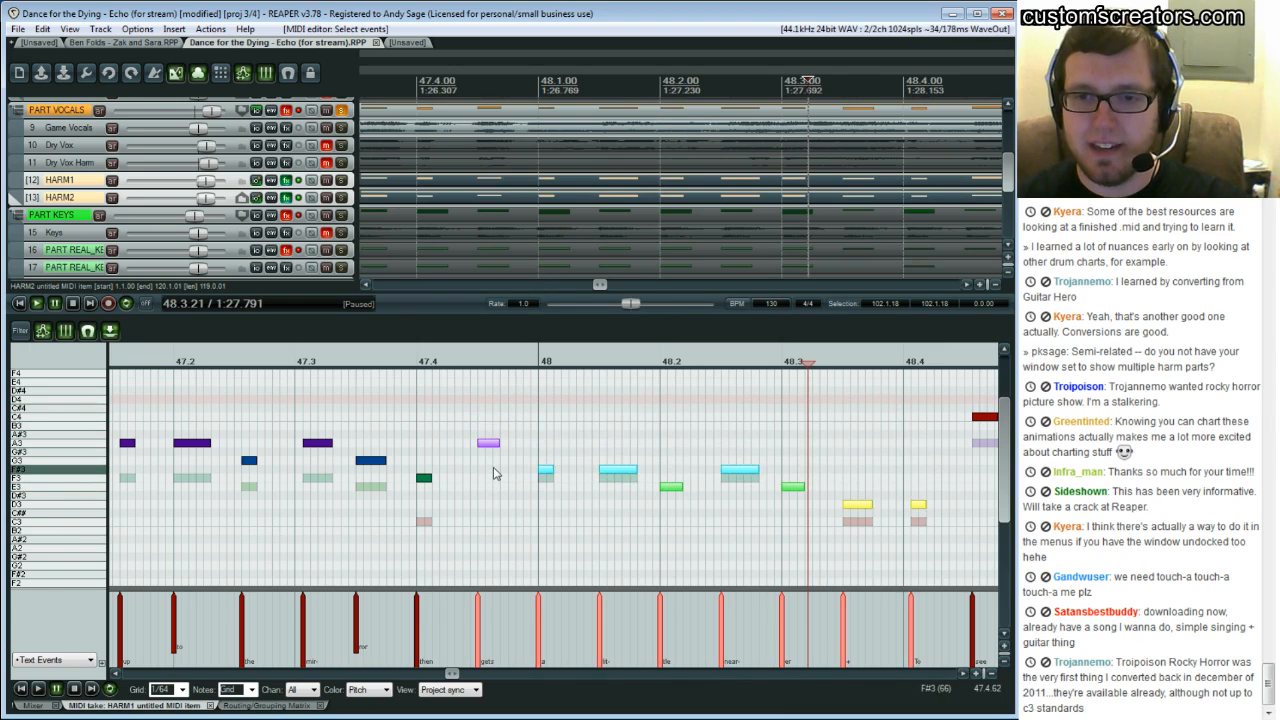
{"action": "key", "text": "Up"}
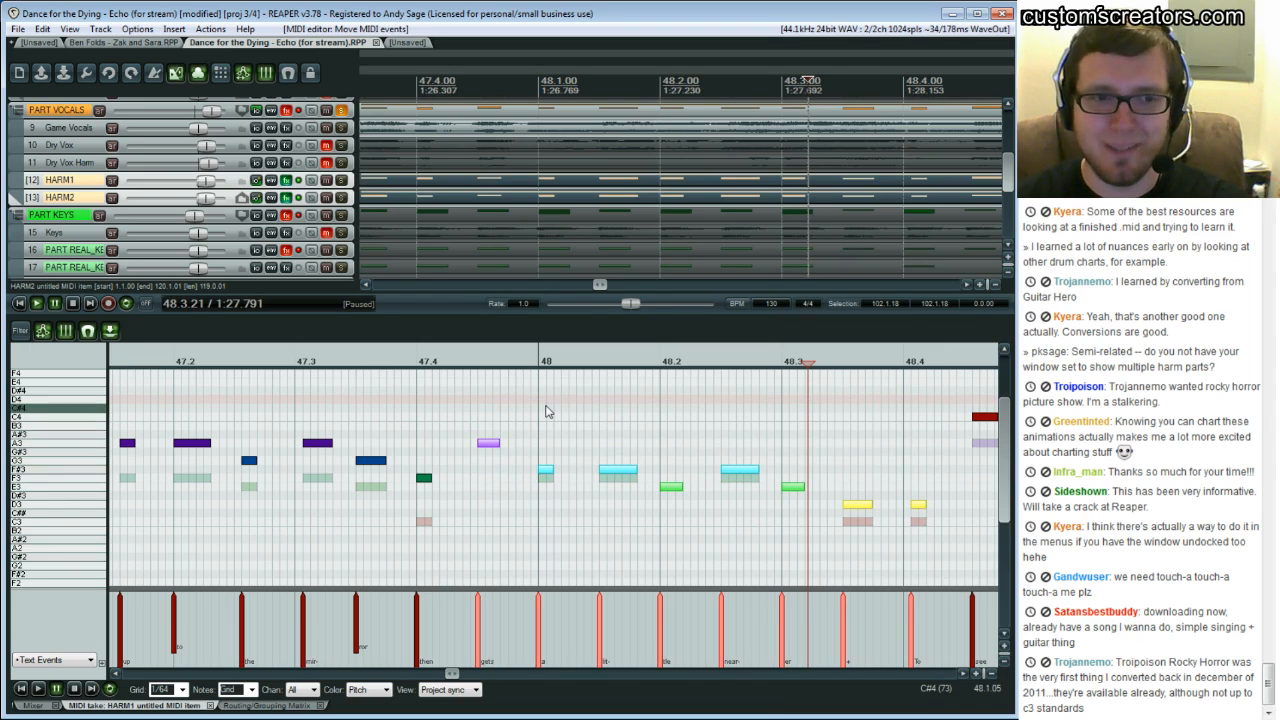
{"action": "key", "text": "Up"}
{"action": "key", "text": "Up"}
{"action": "key", "text": "Up"}
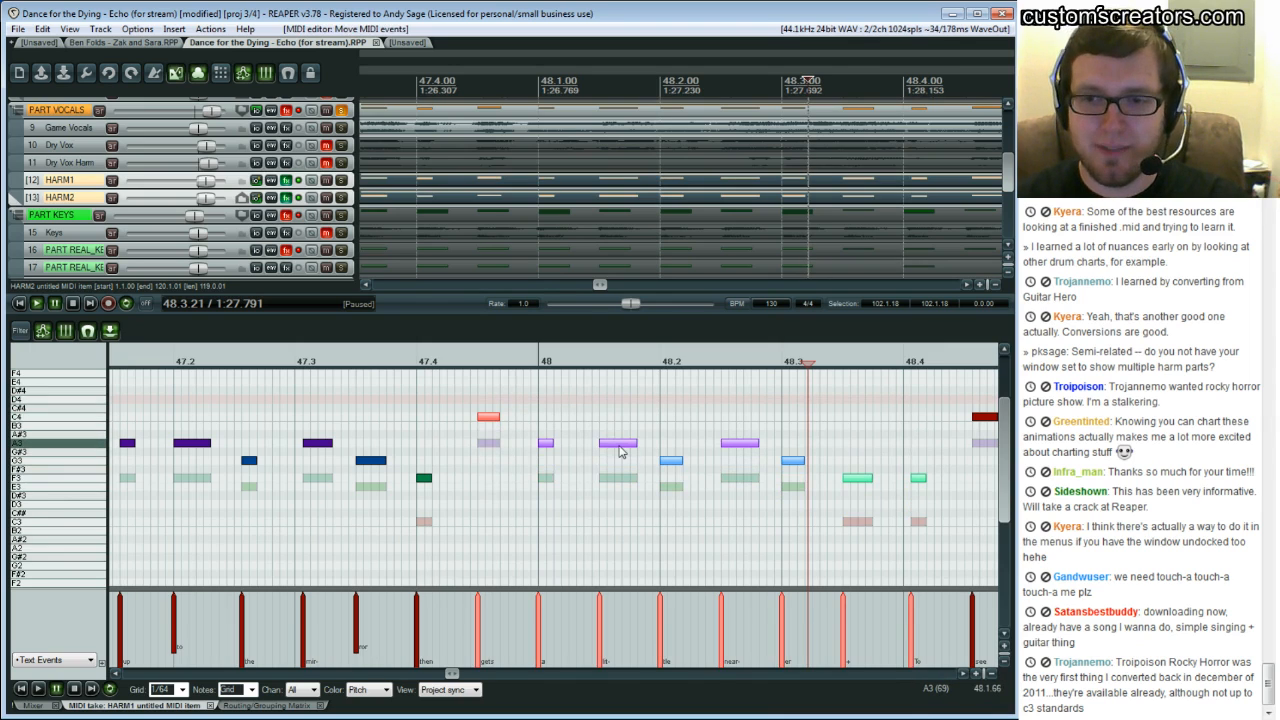
Clear the note selection and play the harmonies from bar 47.4
{"action": "left_click", "coordinate": [471, 432]}
{"action": "key", "text": "space"}
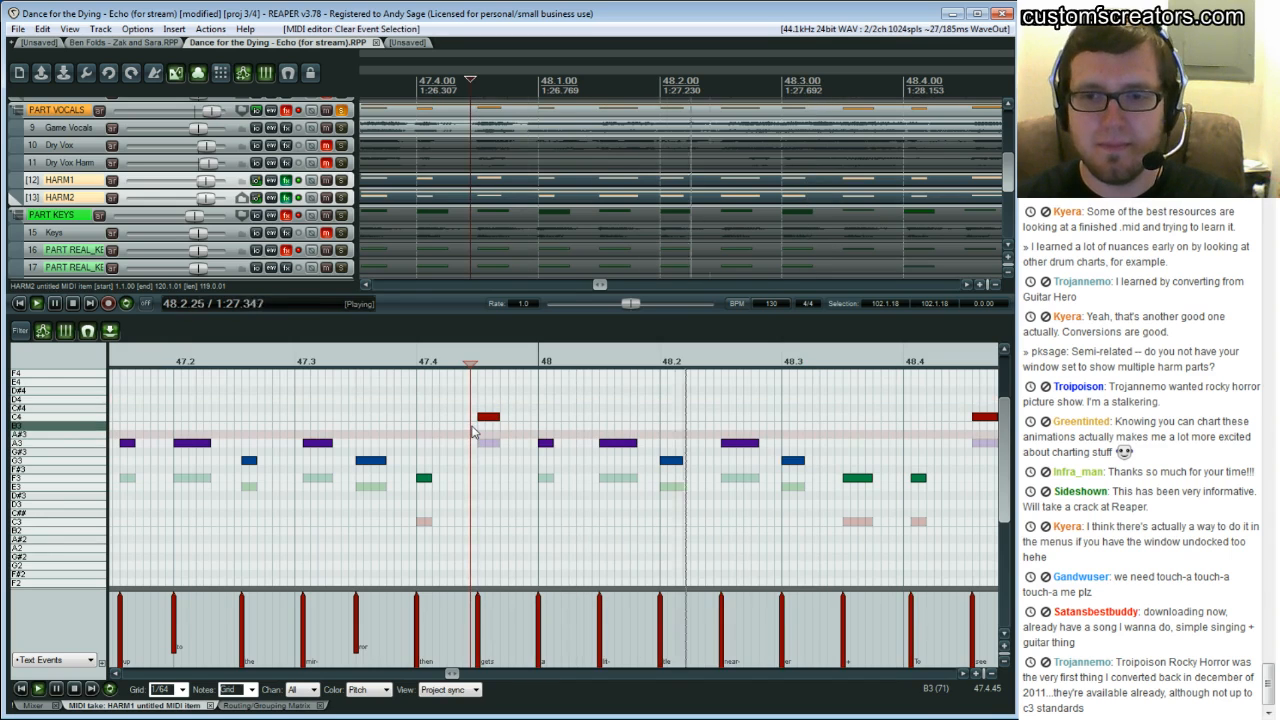
{"action": "key", "text": "space"}
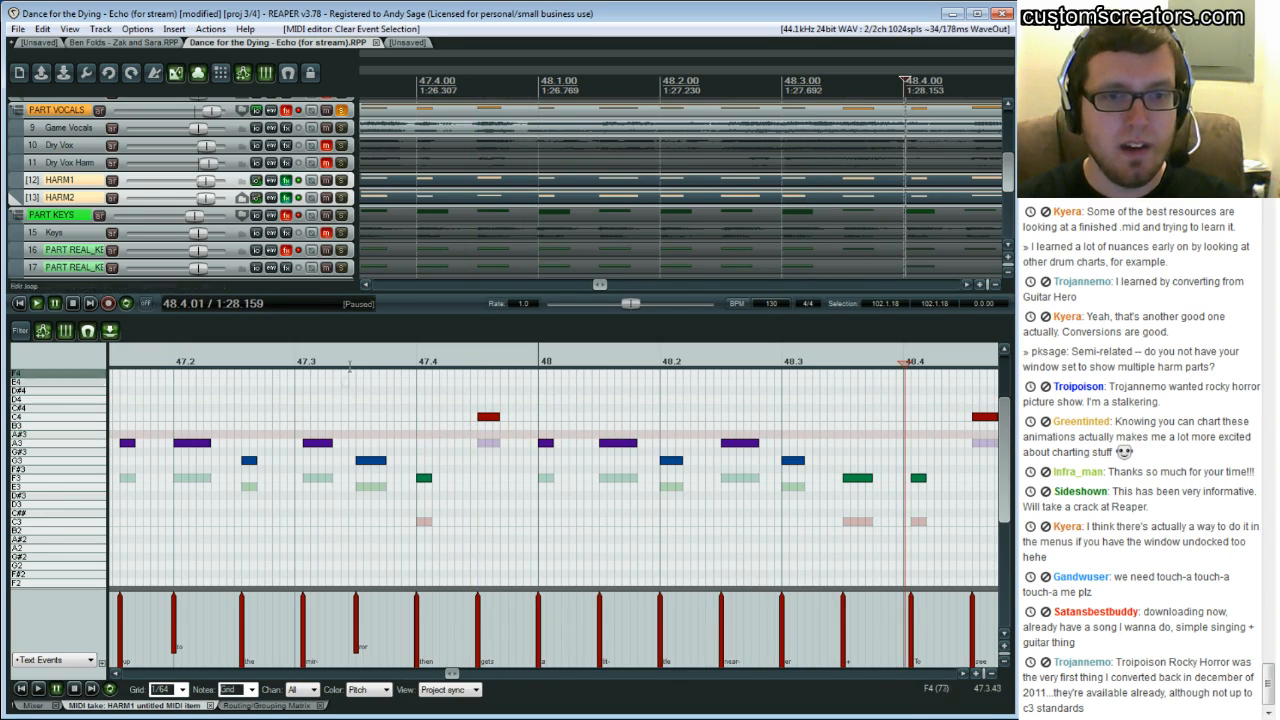
Return to the song start, open the PART DRUMS item in the MIDI editor and select its mix text events
{"action": "left_click", "coordinate": [366, 288]}
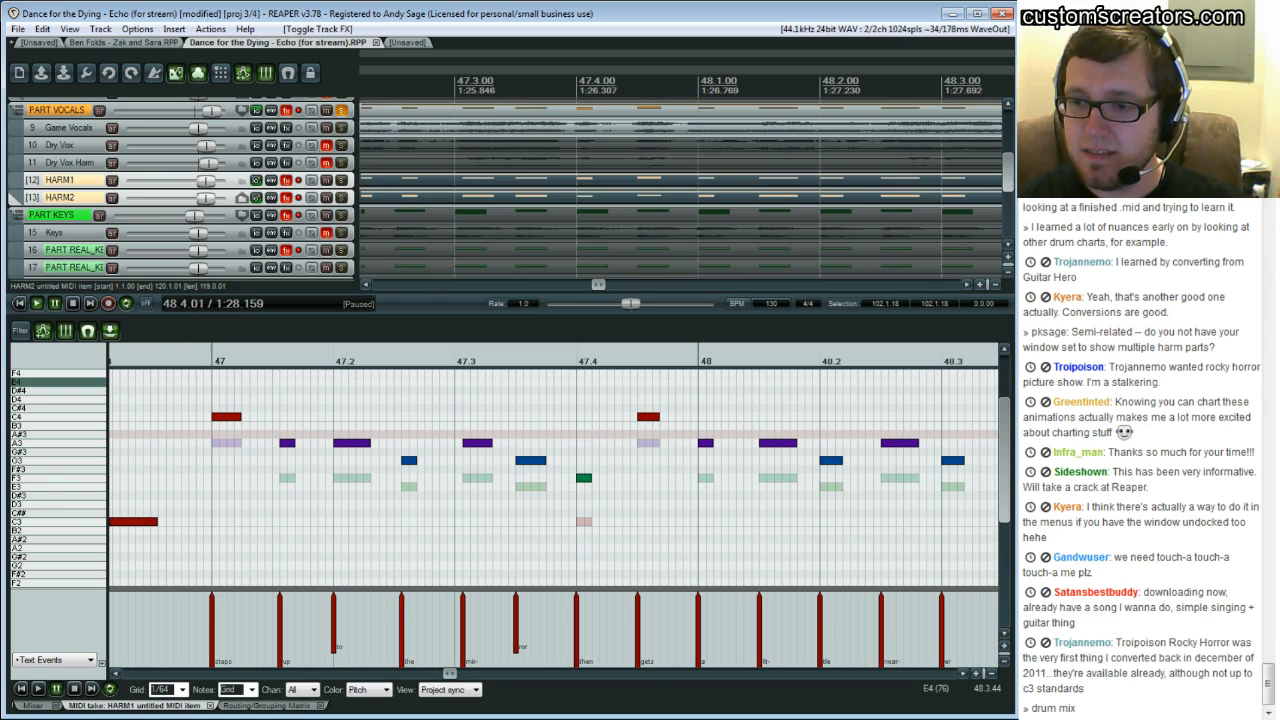
{"action": "left_click_drag", "start_coordinate": [449, 673], "coordinate": [140, 675]}
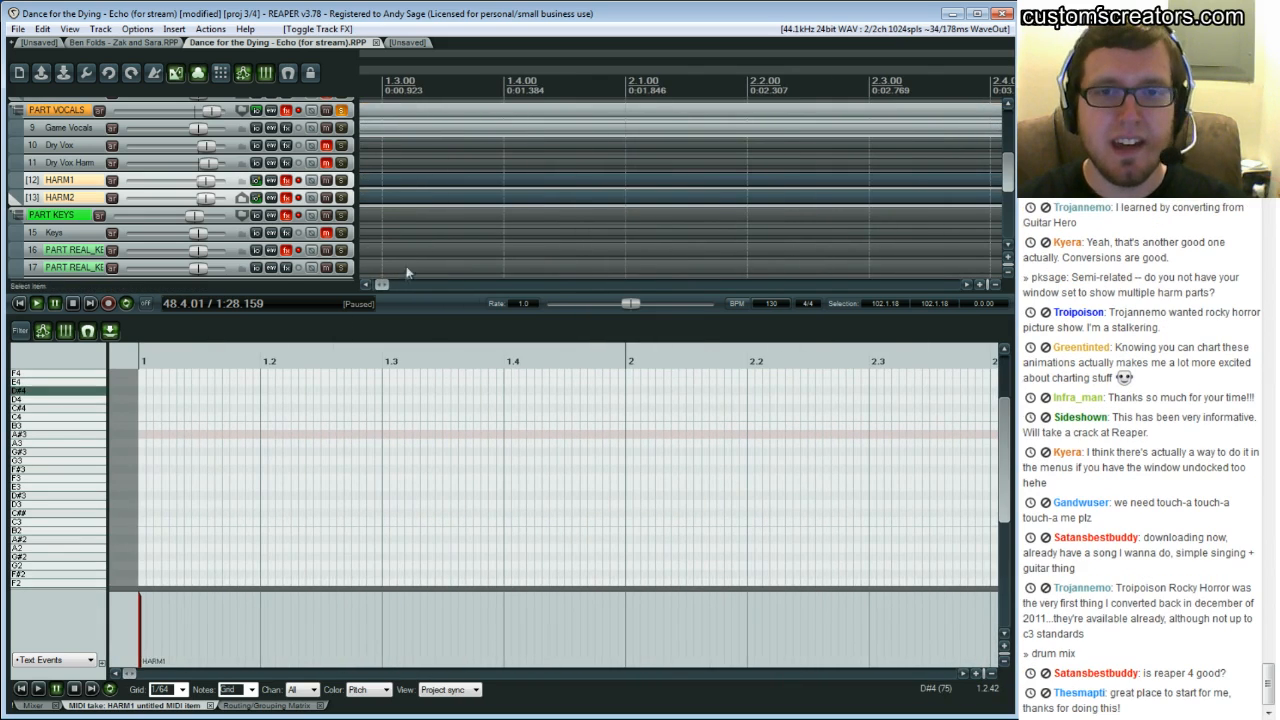
{"action": "left_click", "coordinate": [369, 285]}
{"action": "left_click", "coordinate": [369, 285]}
{"action": "scroll", "coordinate": [386, 231], "scroll_direction": "up", "scroll_amount": 5}
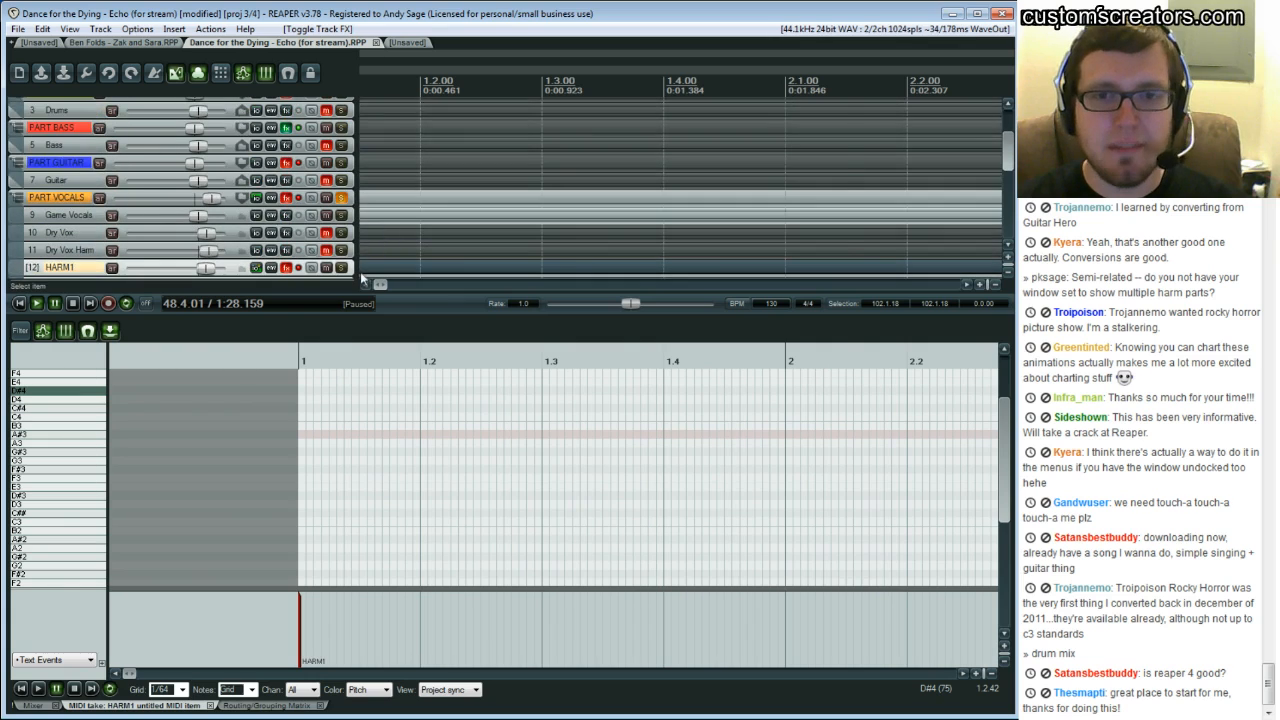
{"action": "left_click", "coordinate": [369, 285]}
{"action": "scroll", "coordinate": [380, 190], "scroll_direction": "up", "scroll_amount": 3}
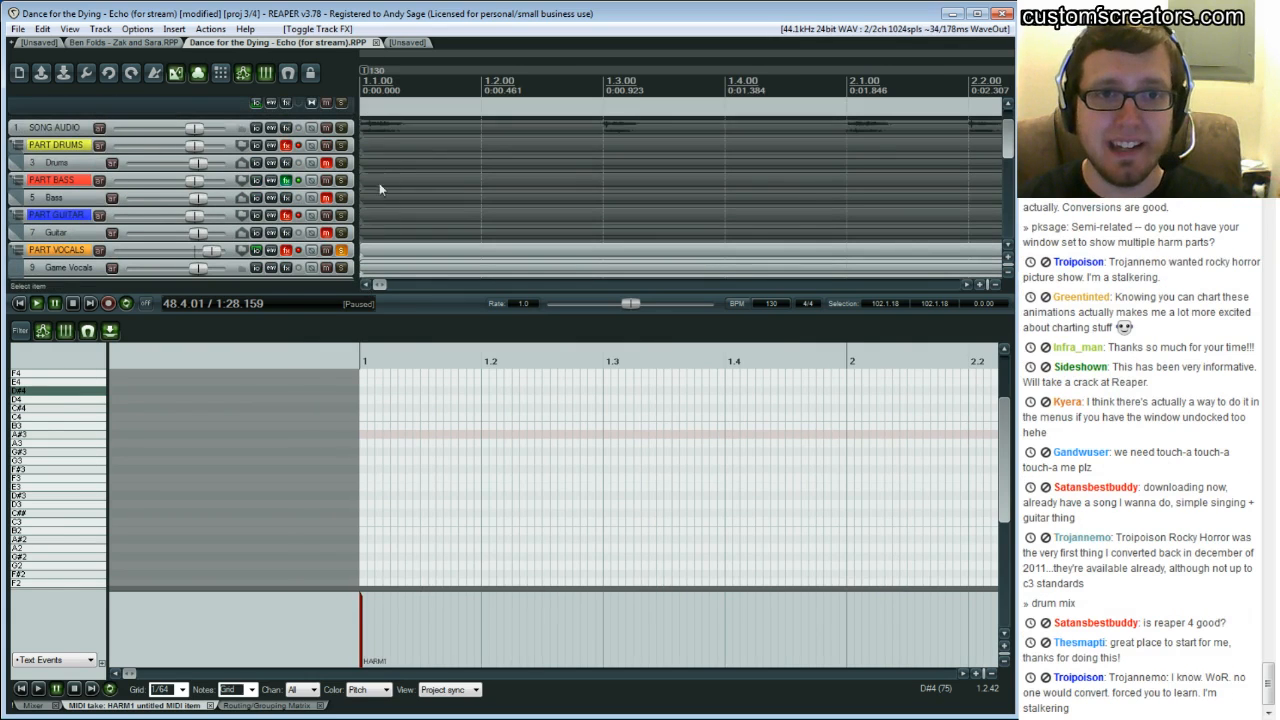
{"action": "left_click", "coordinate": [393, 152]}
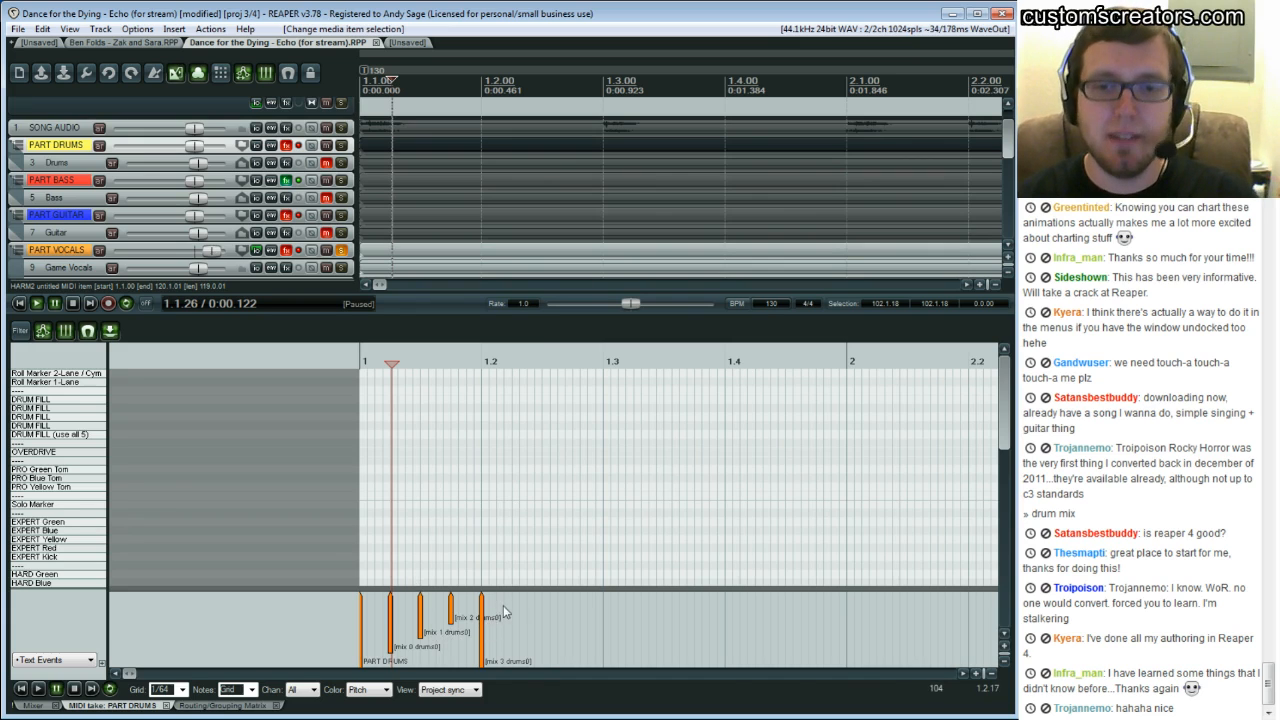
{"action": "left_click_drag", "start_coordinate": [498, 606], "coordinate": [382, 630]}
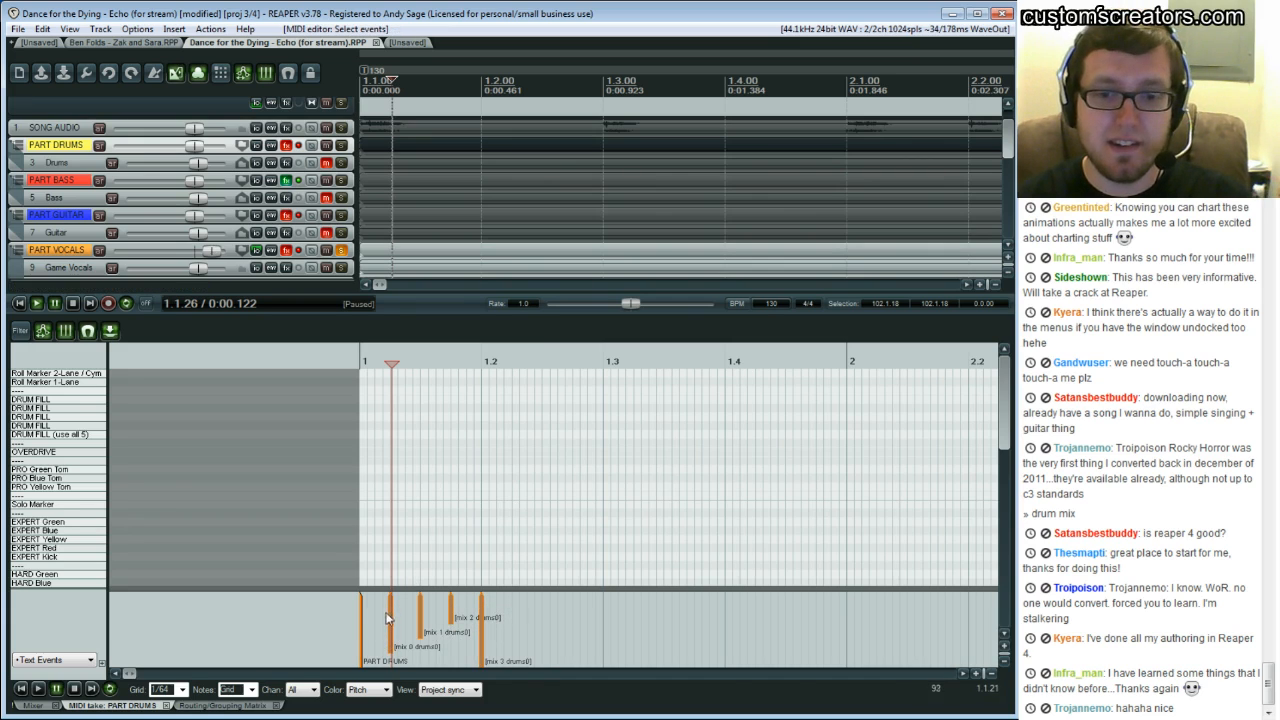